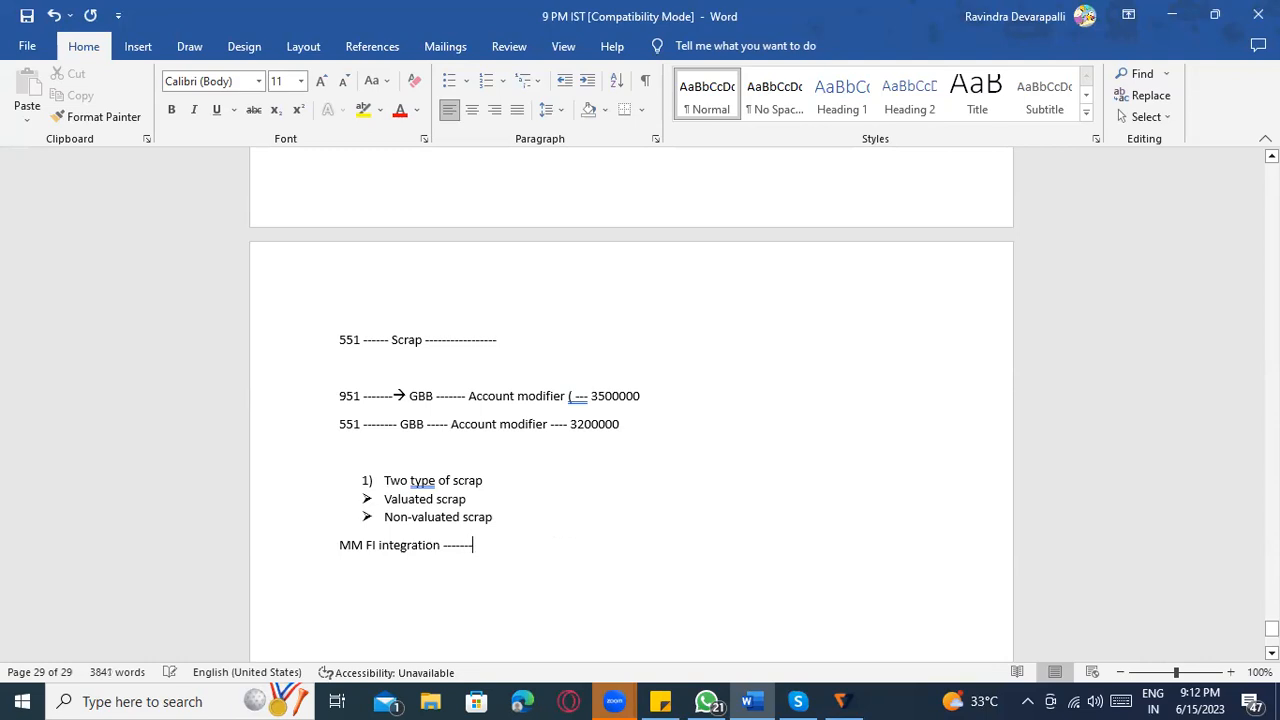
# Finish the MM FI integration line with an arrow and start a line below reading "Transaction event key , Chart of account , Account modifier".
pyautogui.write('>')
pyautogui.press('BackSpace')
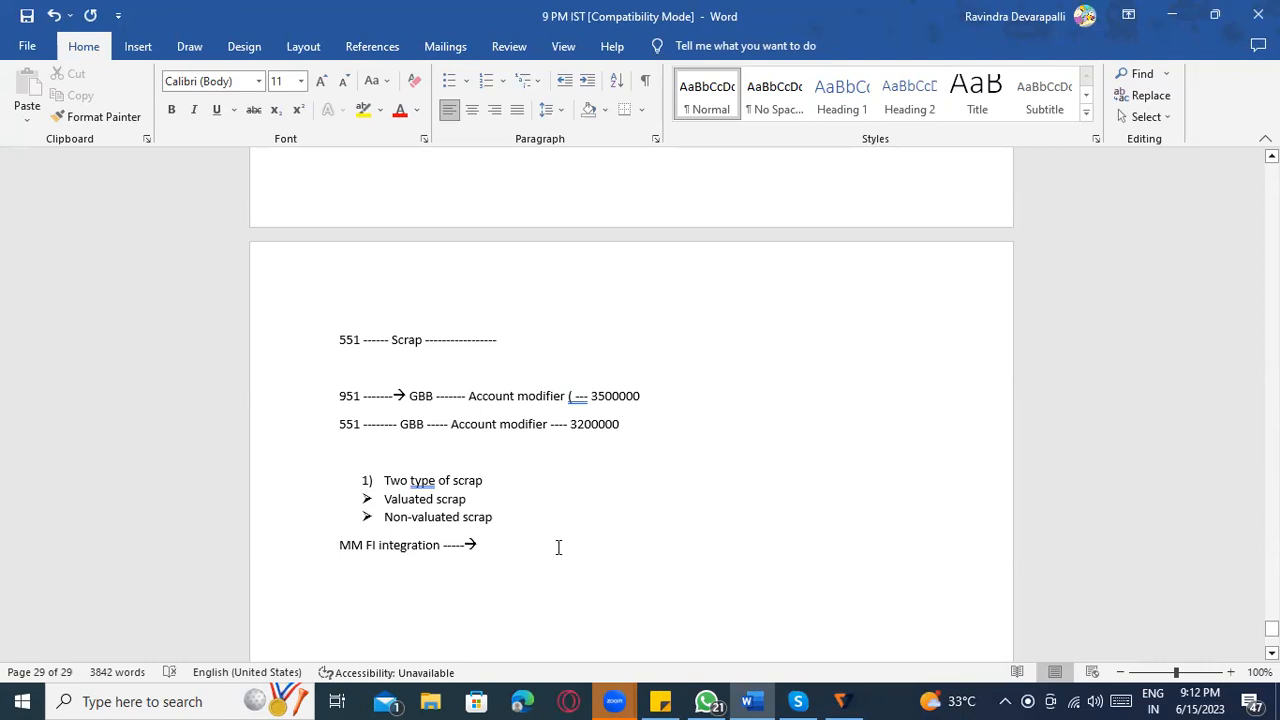
pyautogui.write('Transaction event key , Char')
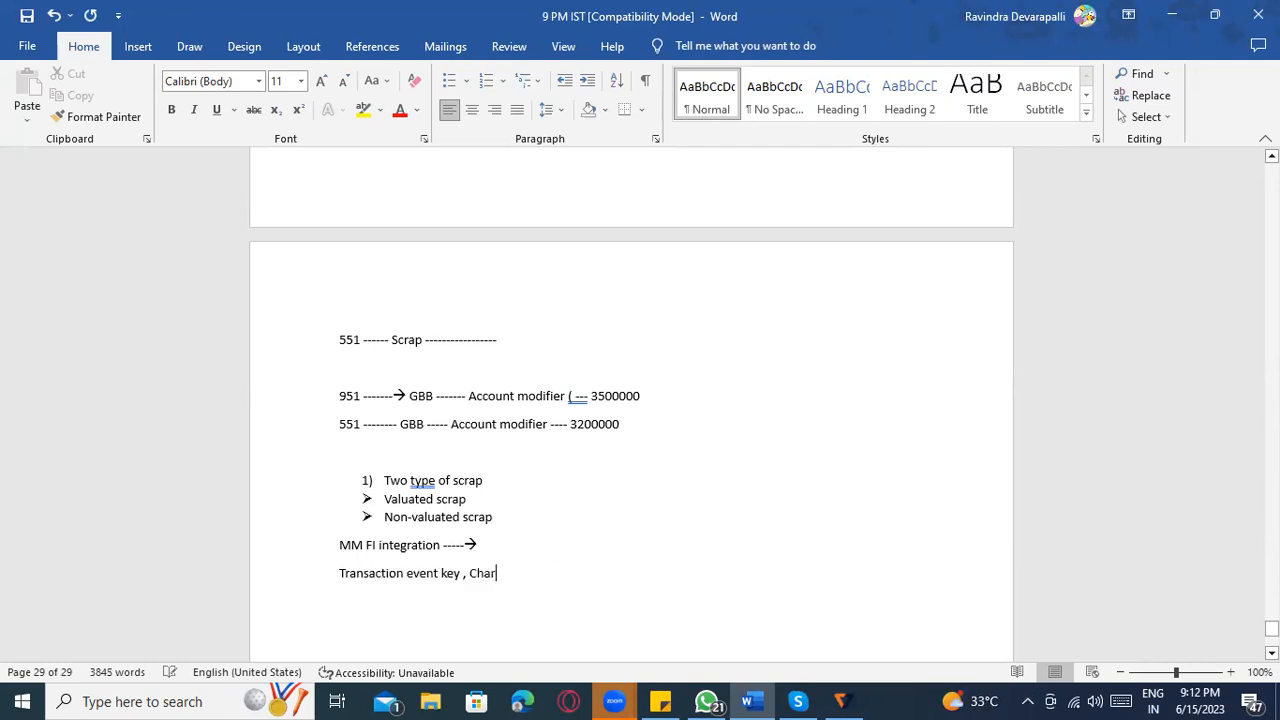
pyautogui.write('t of acco')
pyautogui.write('unt , Account modif')
pyautogui.write('ier')
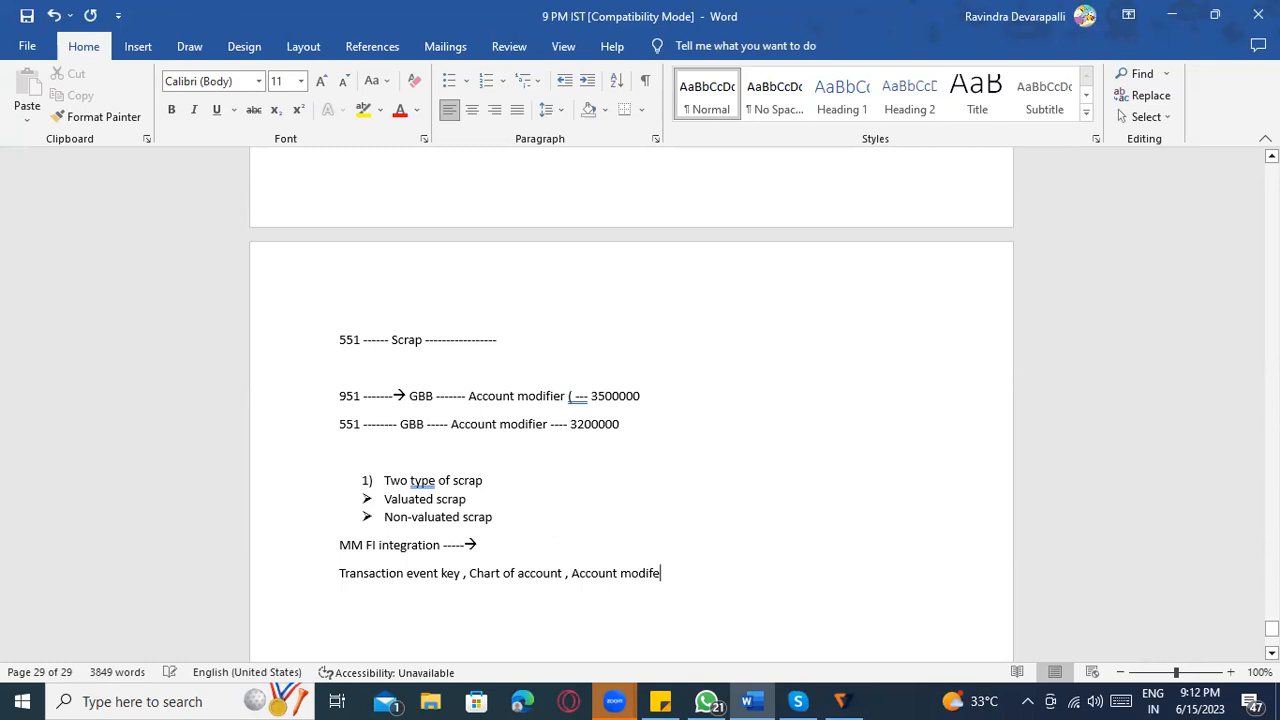
pyautogui.write(' , Valuation grouping code ,')
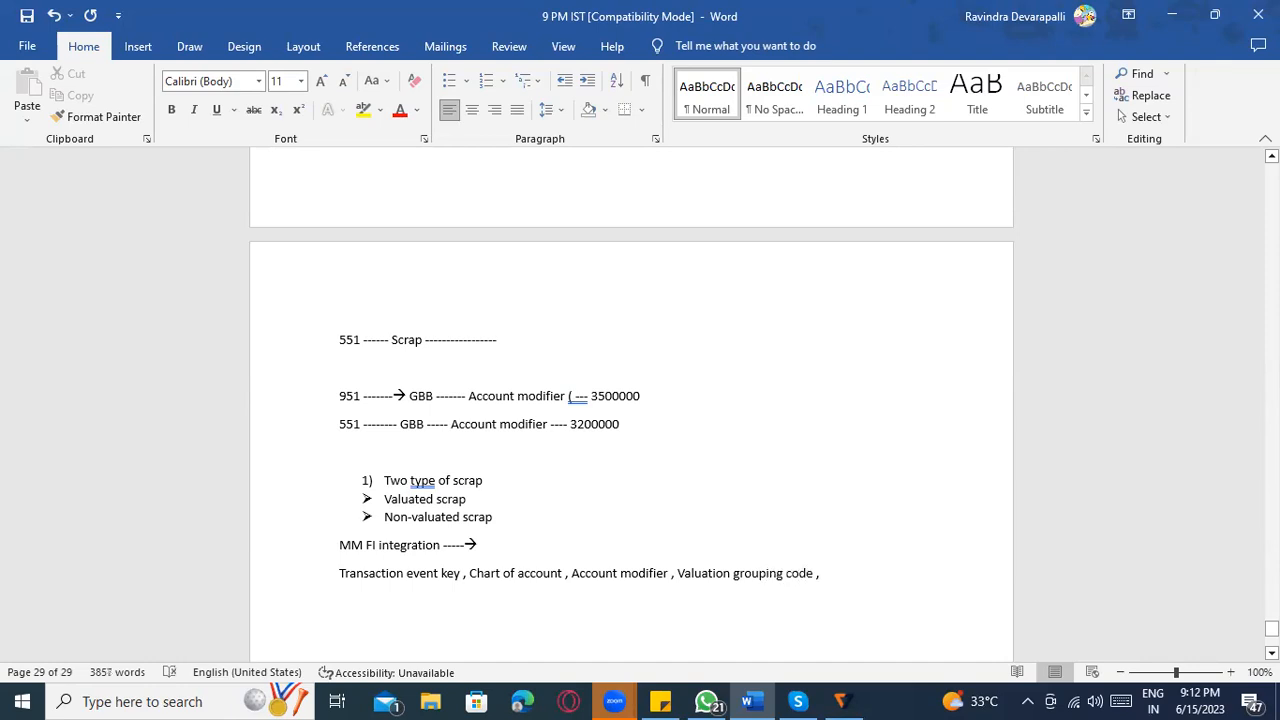
pyautogui.write(' Valuaion c')
# Extend the list with "Valuation grouping code , Valuation class", correcting the misspelled word to "Valuation".
pyautogui.press('BackSpace')
pyautogui.press('BackSpace')
pyautogui.press('BackSpace')
pyautogui.press('BackSpace')
pyautogui.press('BackSpace')
pyautogui.write('ion ca')
pyautogui.write('ass')
pyautogui.rightClick(857, 578)
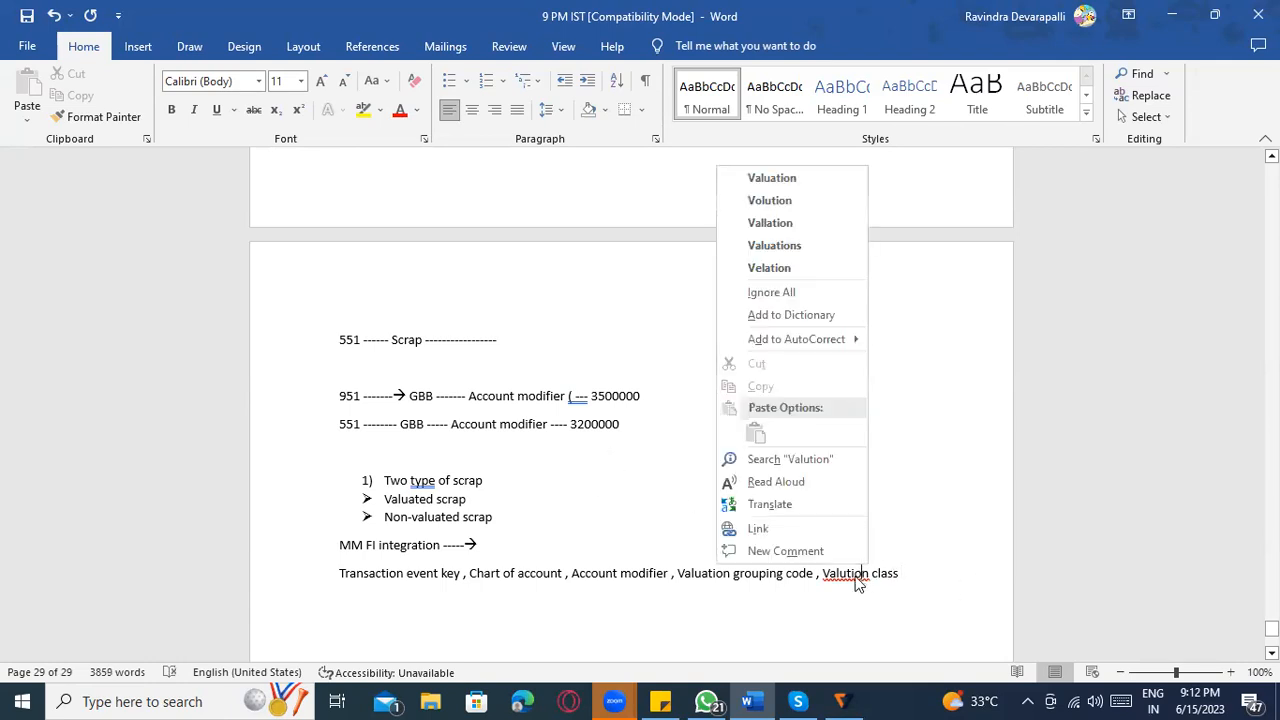
pyautogui.click(780, 178)
# Append a dashed line and "G/l account" after Valuation class.
pyautogui.click(946, 577)
pyautogui.write('-----')
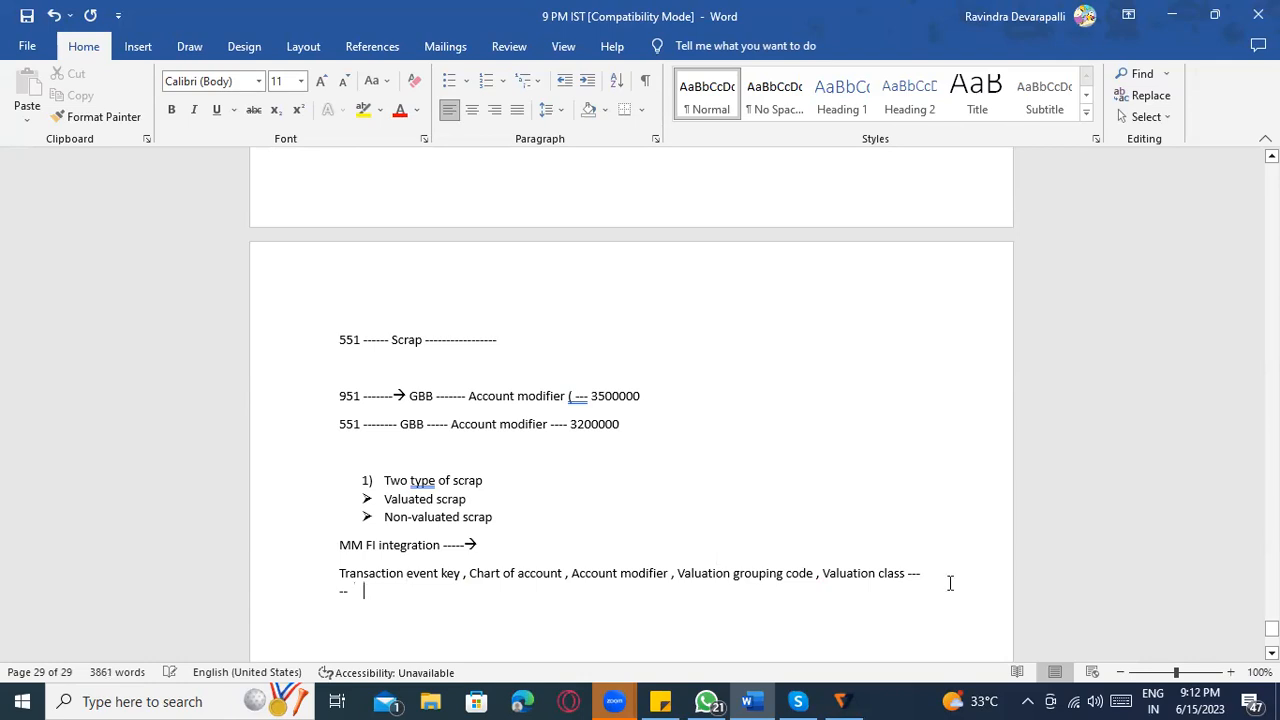
pyautogui.write('    G/l accp')
# Highlight "Transaction event key" and "Chart of account" in yellow.
pyautogui.moveTo(341, 573); pyautogui.dragTo(562, 574)
pyautogui.click(360, 114)
pyautogui.click(474, 573)
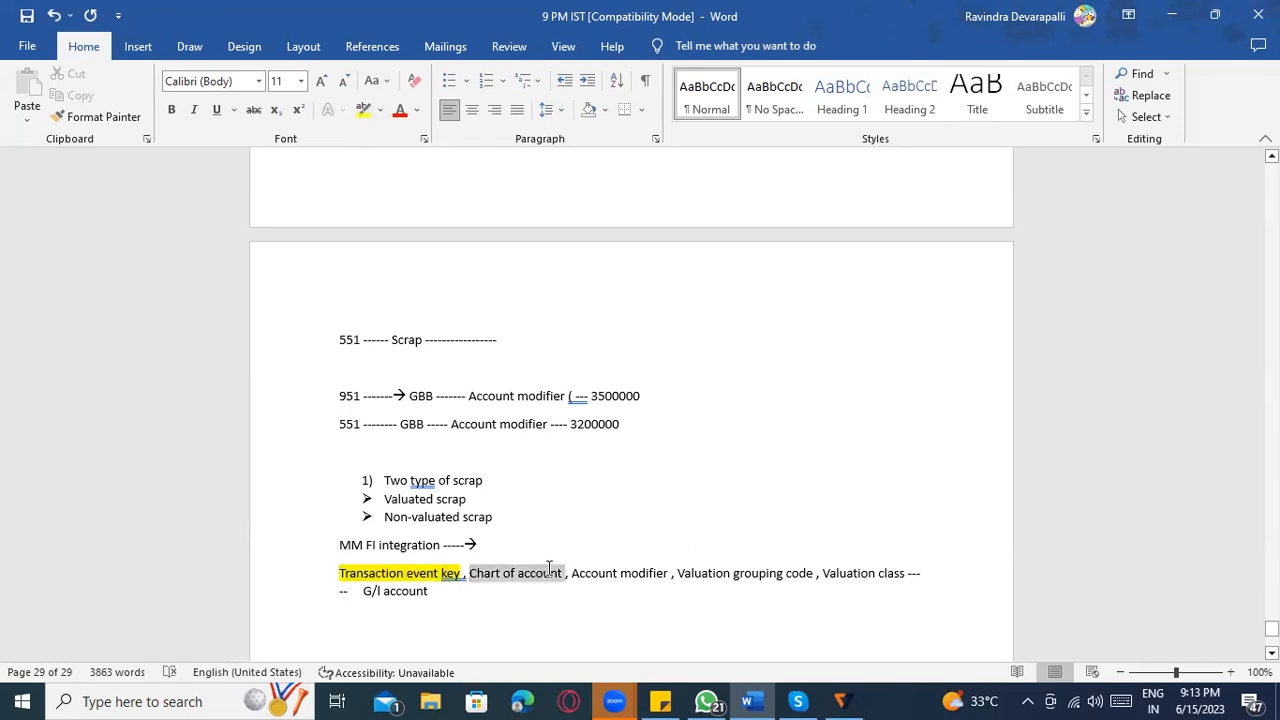
pyautogui.click(363, 109)
pyautogui.press('Right')
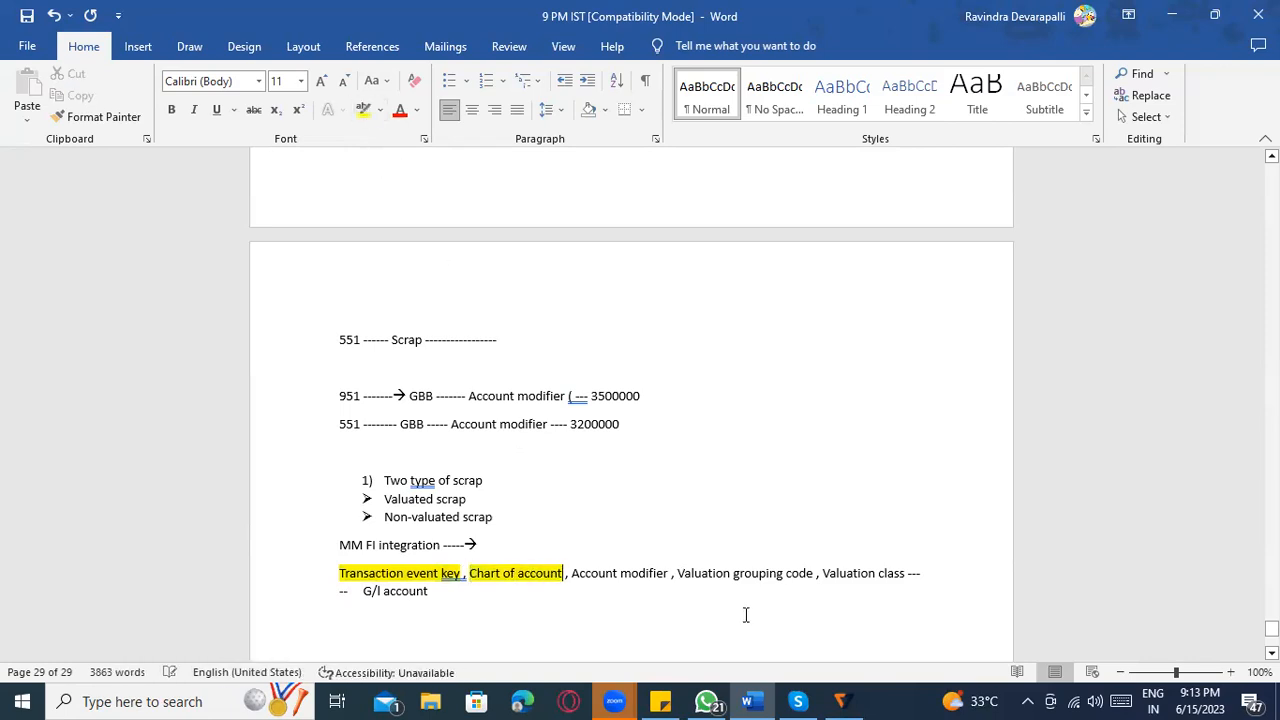
pyautogui.click(773, 591)
pyautogui.click(889, 557)
pyautogui.click(663, 579)
pyautogui.moveTo(907, 577); pyautogui.dragTo(576, 583)
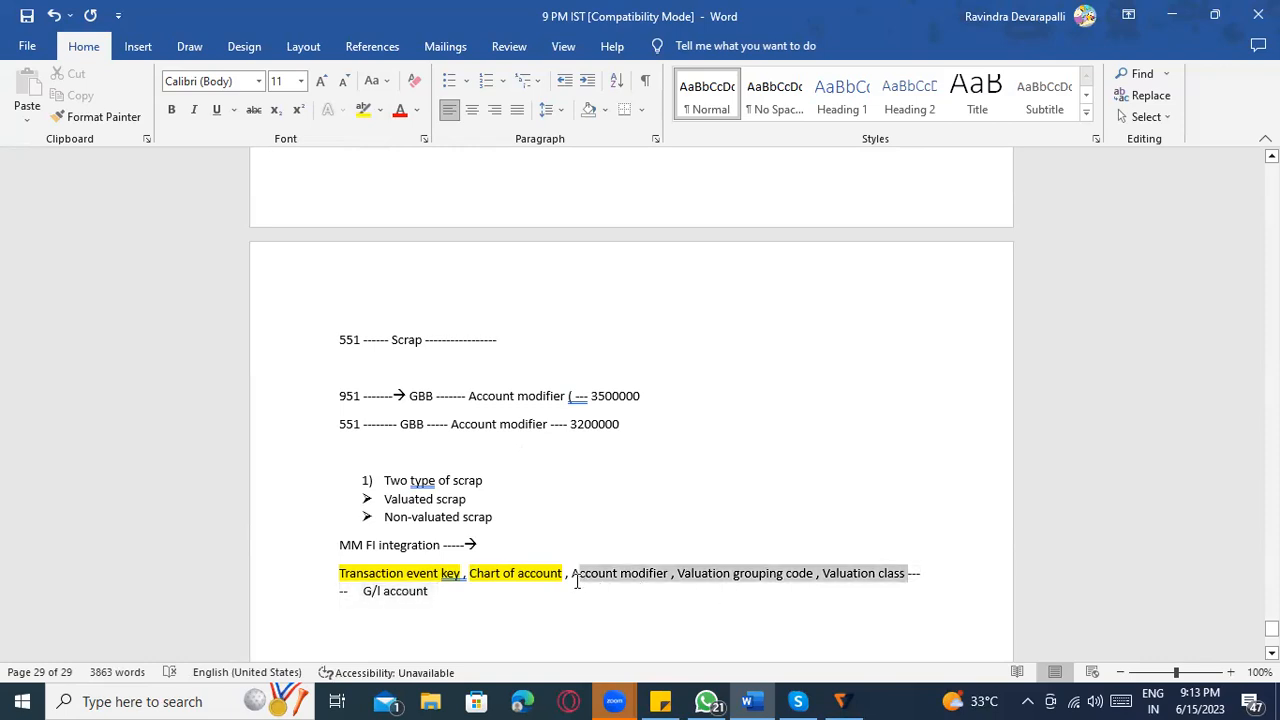
pyautogui.scroll(-1, 629, 594)
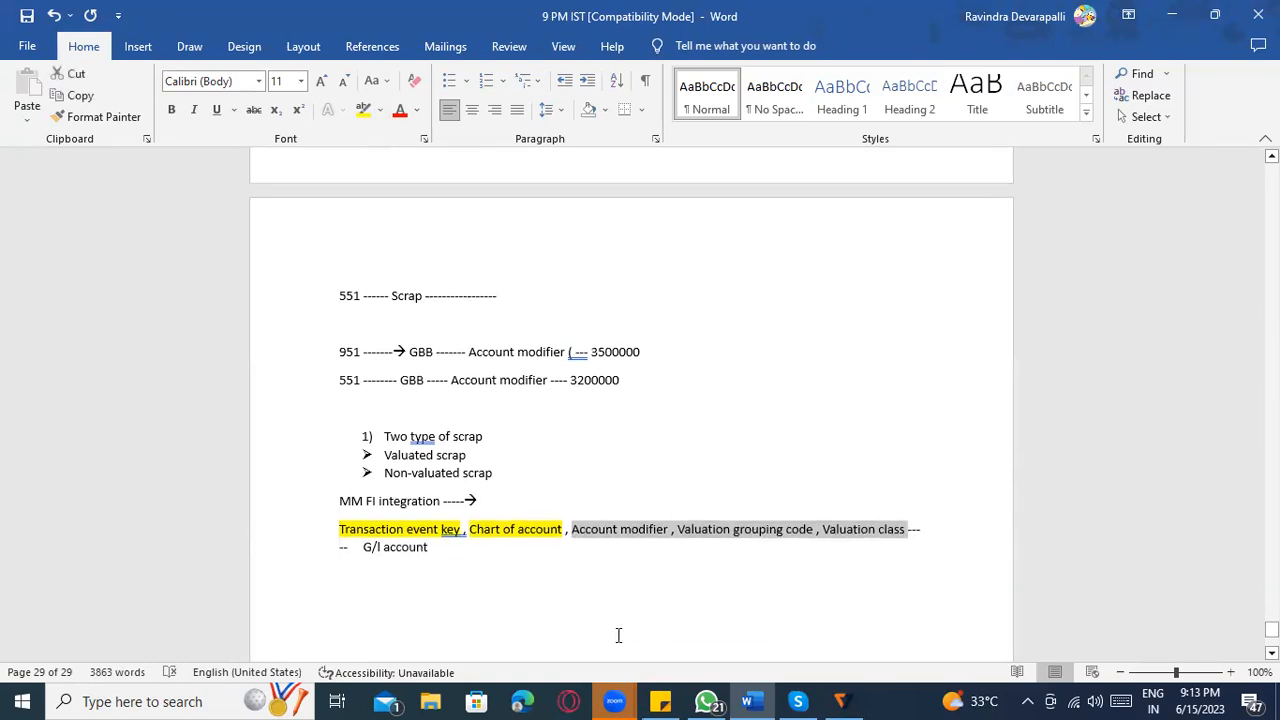
pyautogui.click(477, 592)
pyautogui.press('Return')
pyautogui.press('Return')
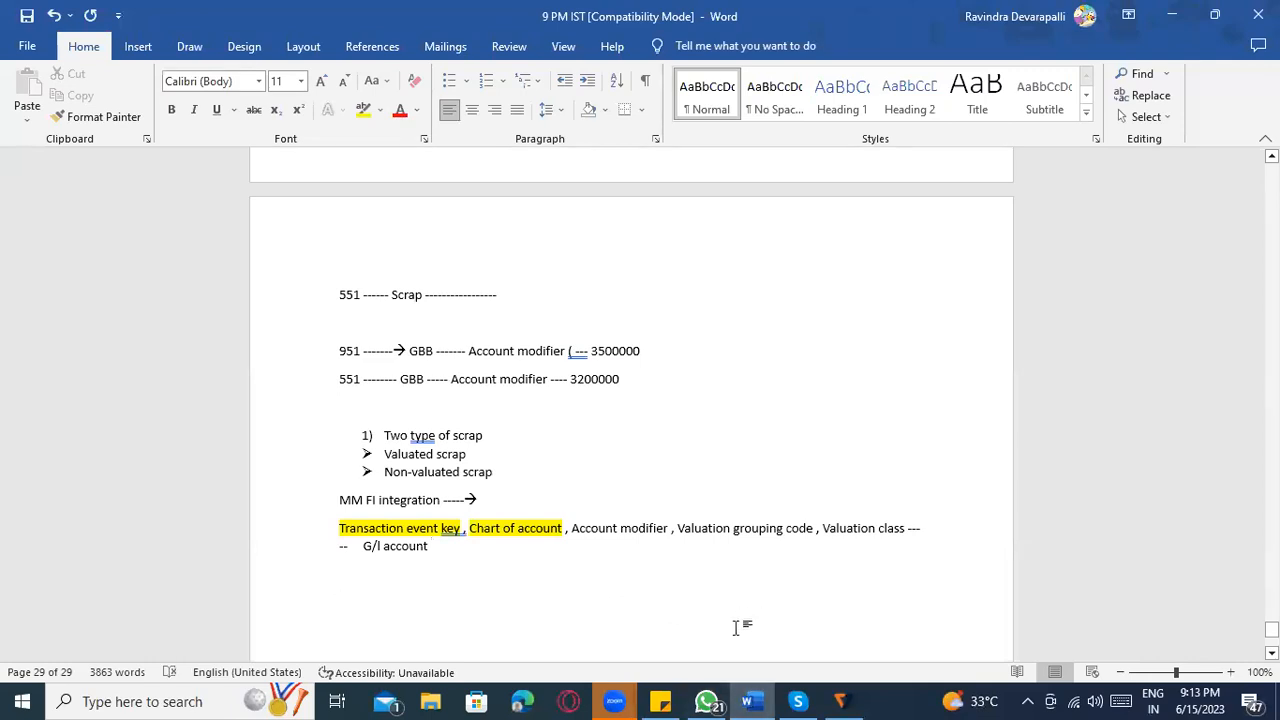
# Launch SAP Logon and open the ECC server connection with instance 30.
pyautogui.press('super')
pyautogui.write('s')
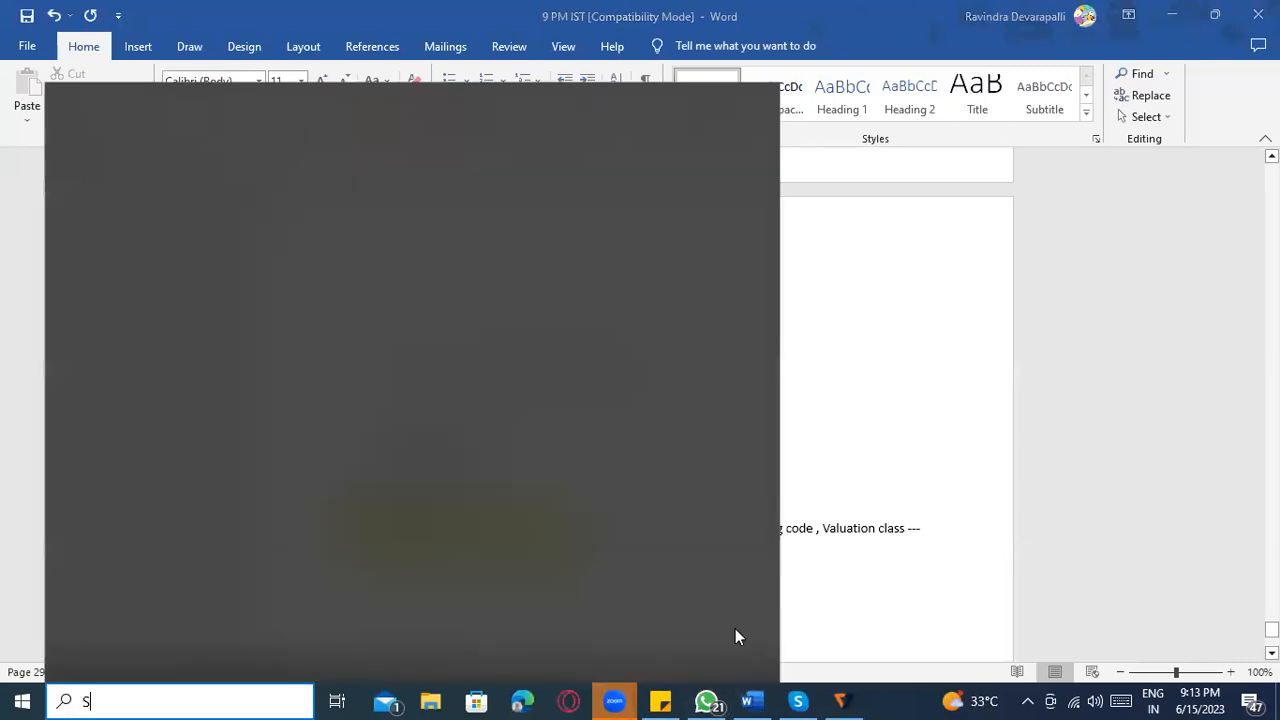
pyautogui.press('Return')
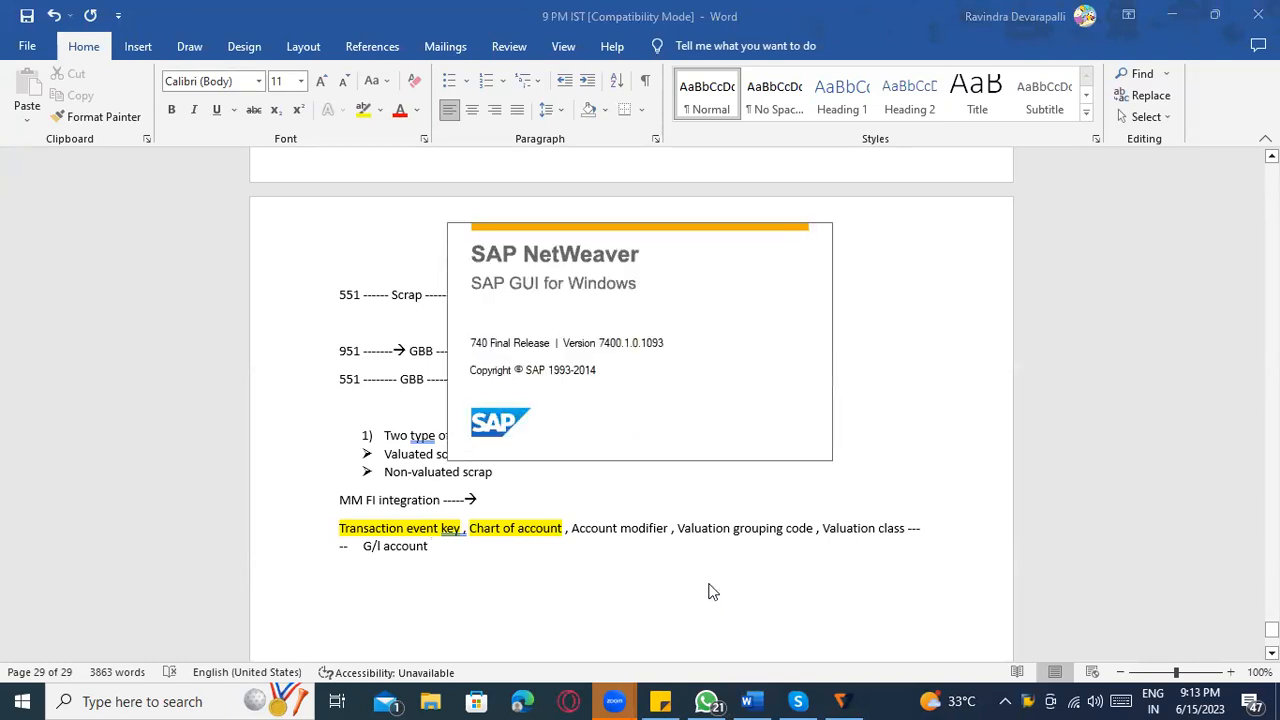
pyautogui.click(1085, 143)
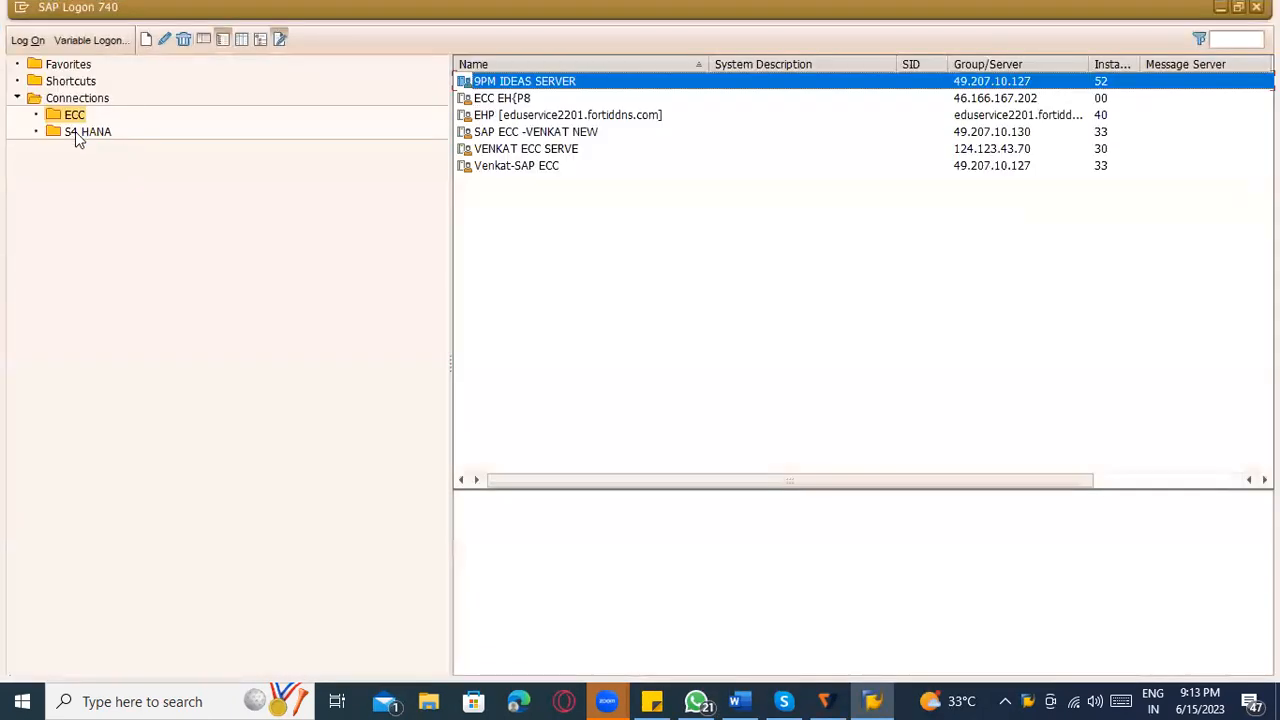
pyautogui.doubleClick(558, 148)
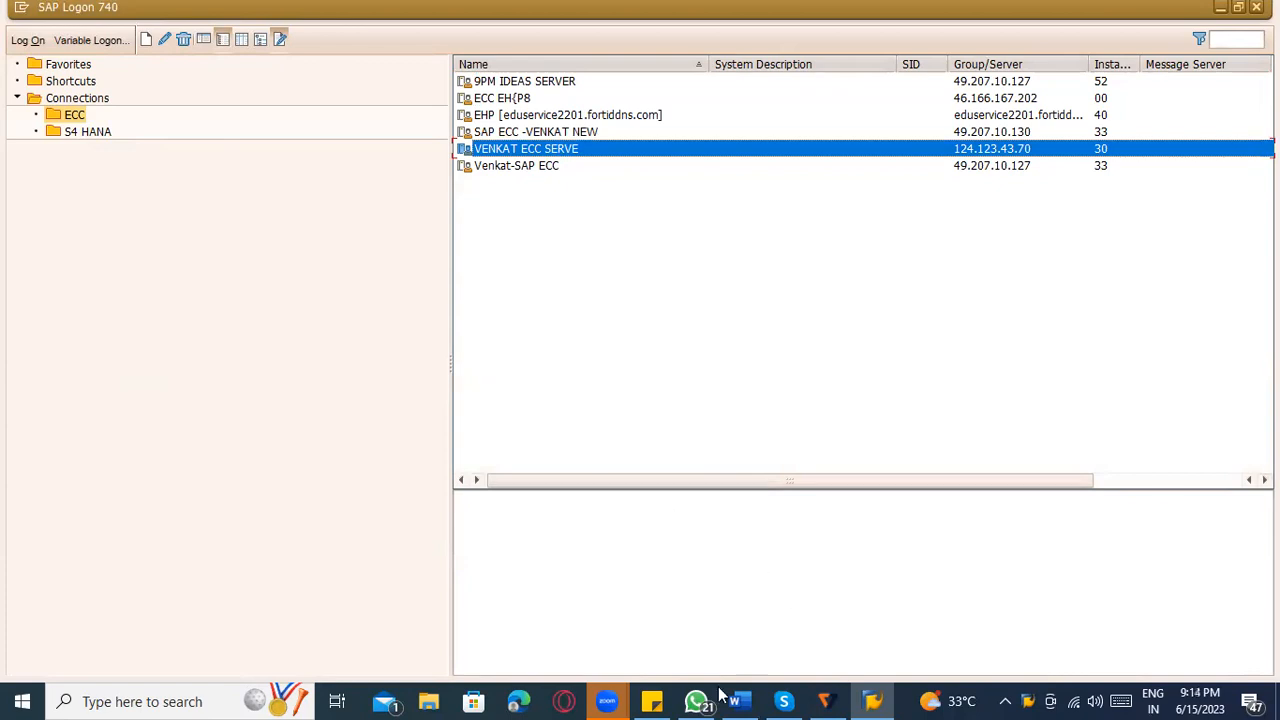
# Log on to SAP client 800, entering the user ID and pasting the account password copied from Sticky Notes.
pyautogui.click(651, 701)
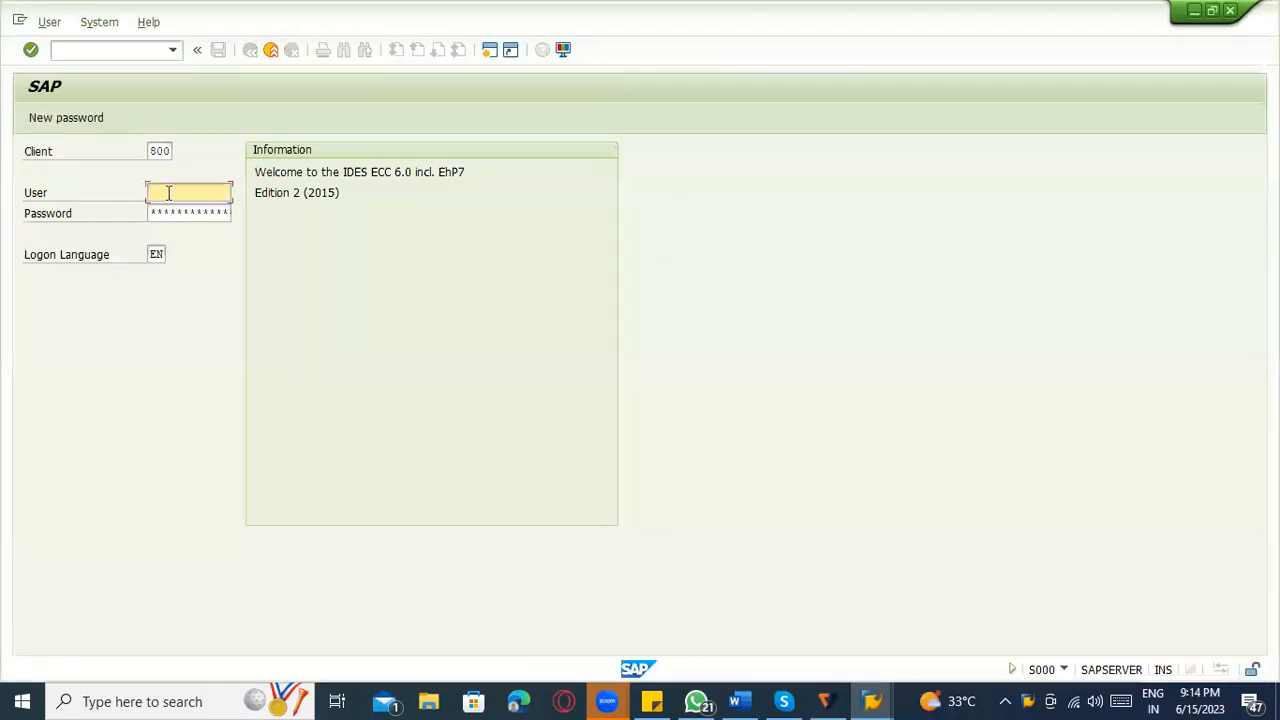
pyautogui.click(173, 213)
pyautogui.press('Tab')
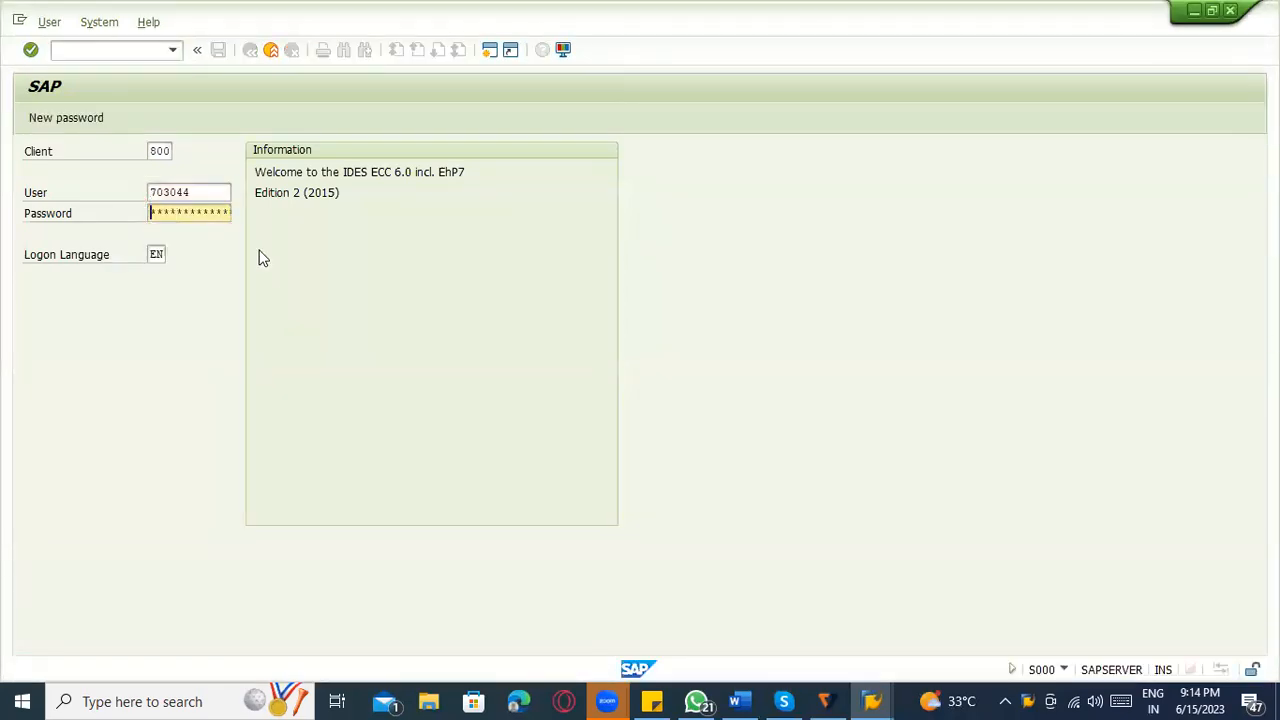
pyautogui.hotkey('alt', 'Tab')
pyautogui.moveTo(152, 220); pyautogui.dragTo(42, 224)
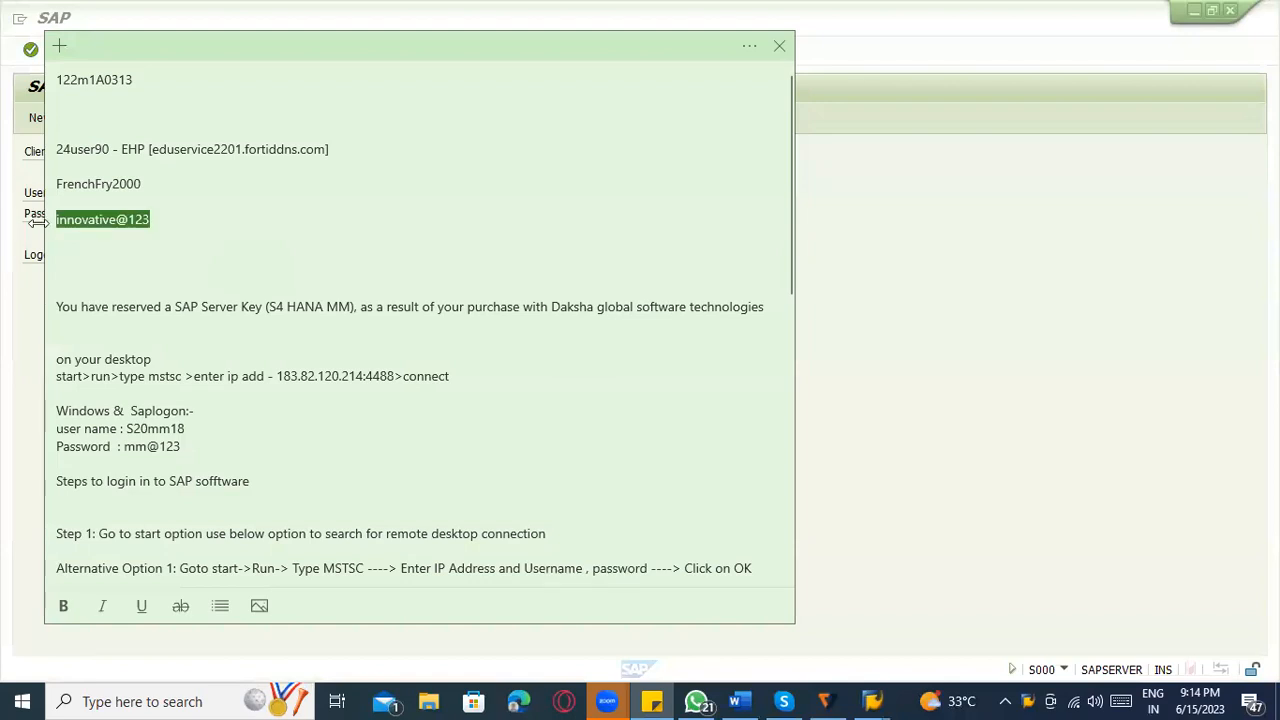
pyautogui.hotkey('ctrl', 'c')
pyautogui.hotkey('alt', 'Tab')
pyautogui.hotkey('ctrl', 'v')
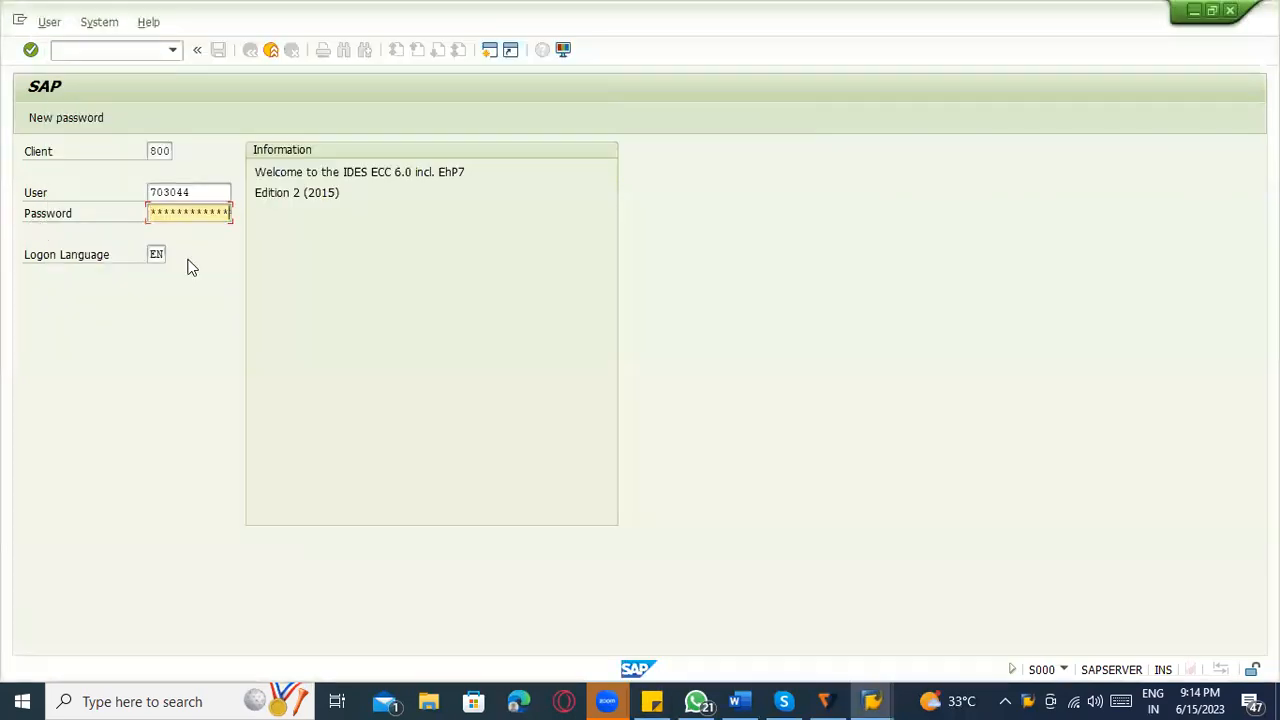
pyautogui.press('Return')
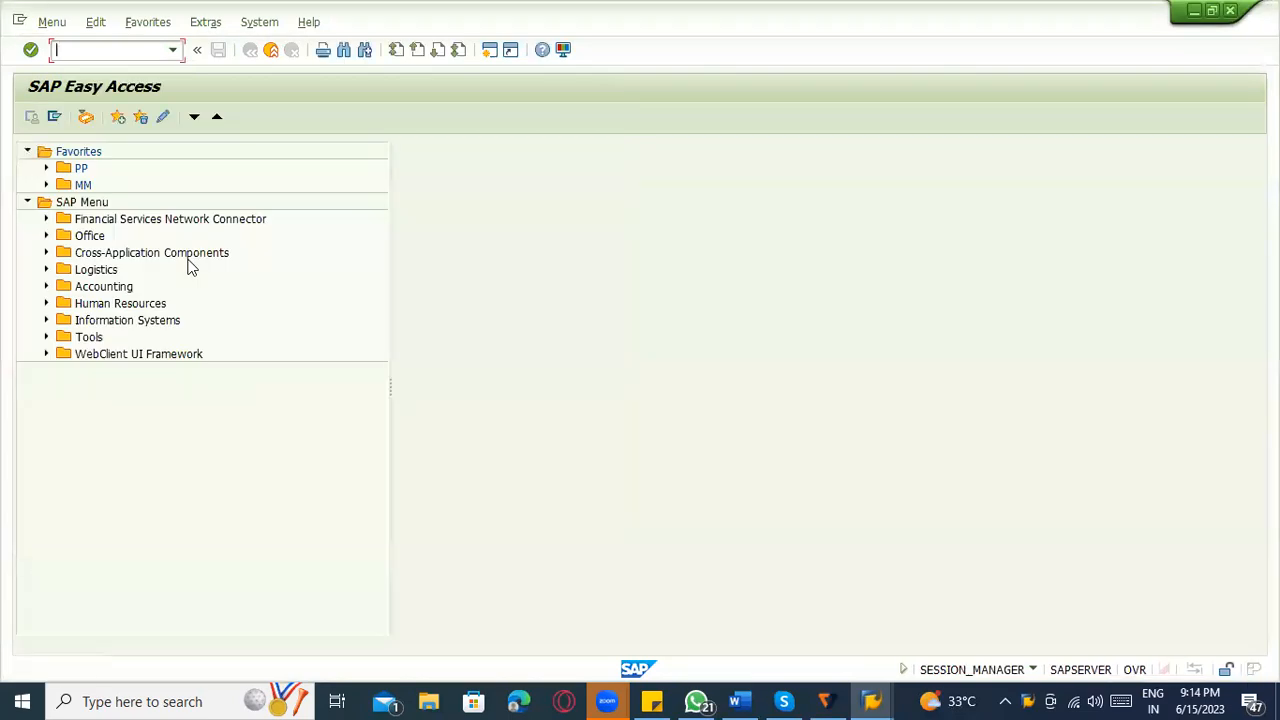
# Review the integration notes in Word, switch back to SAP and open the Customizing Implementation Guide with transaction SPRO.
pyautogui.hotkey('alt', 'Tab')
pyautogui.hotkey('alt', 'Tab')
pyautogui.hotkey('alt', 'Tab')
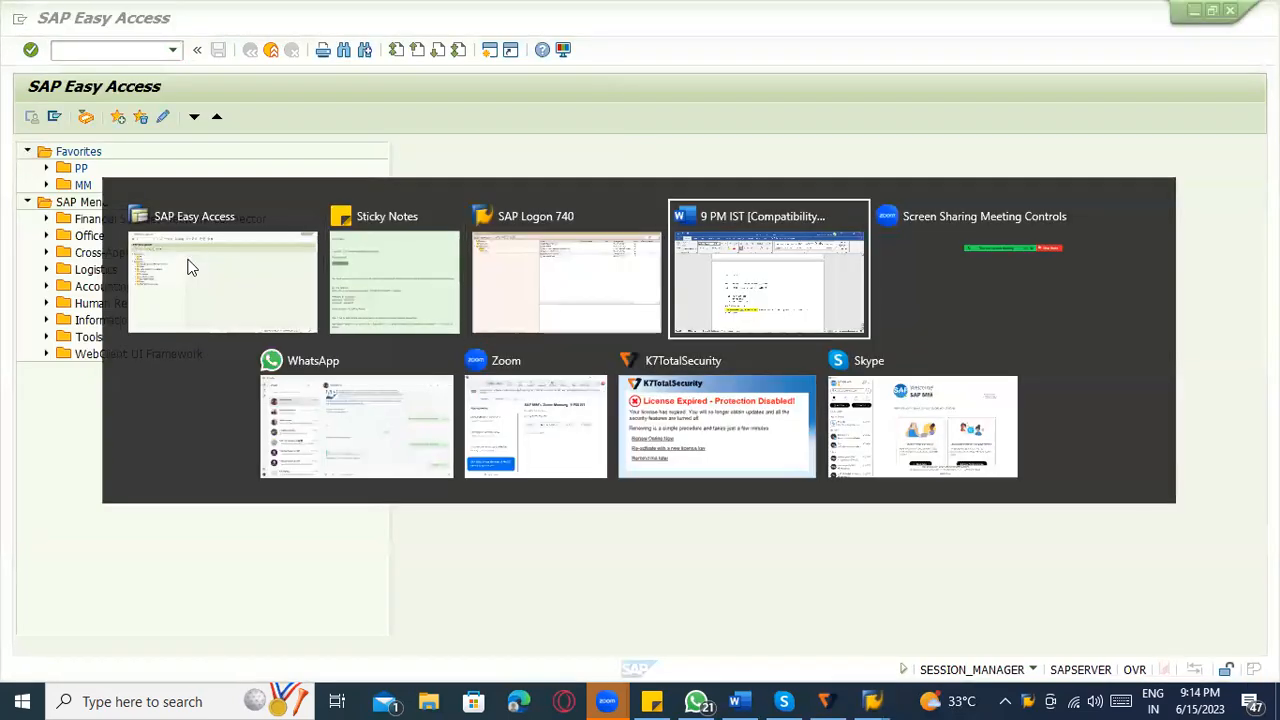
pyautogui.scroll(-1, 468, 500)
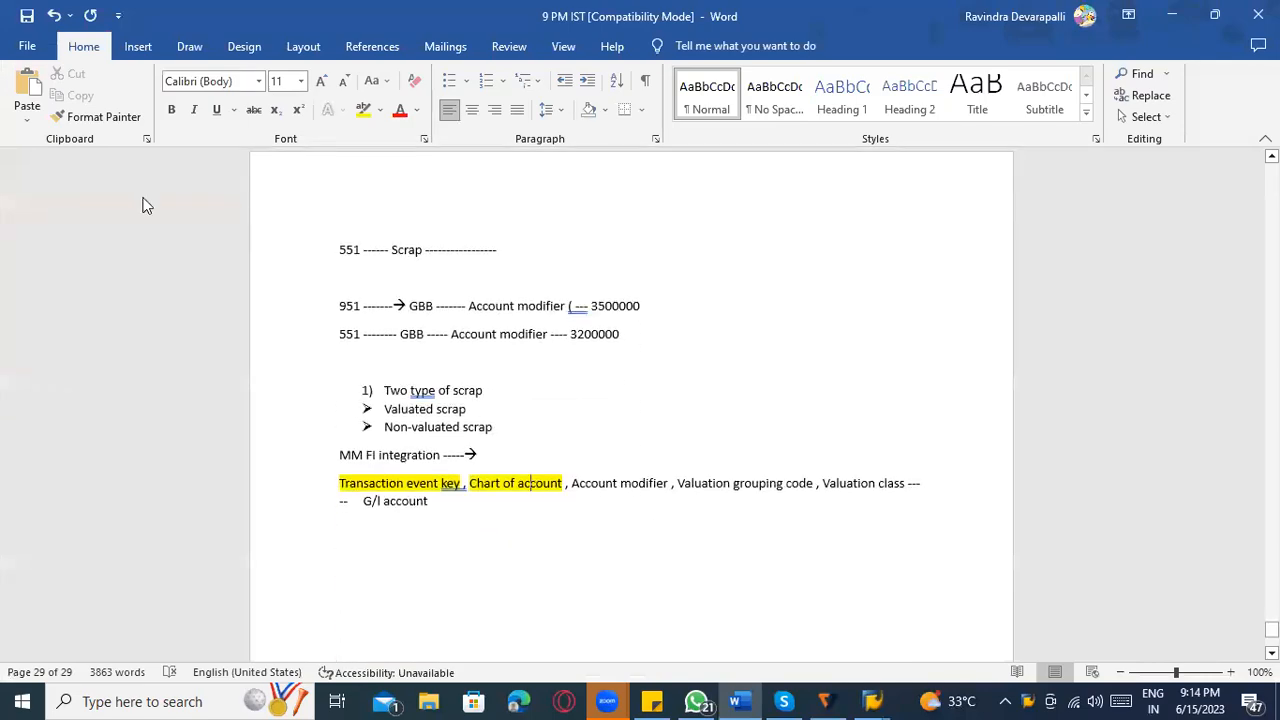
pyautogui.hotkey('alt', 'Tab')
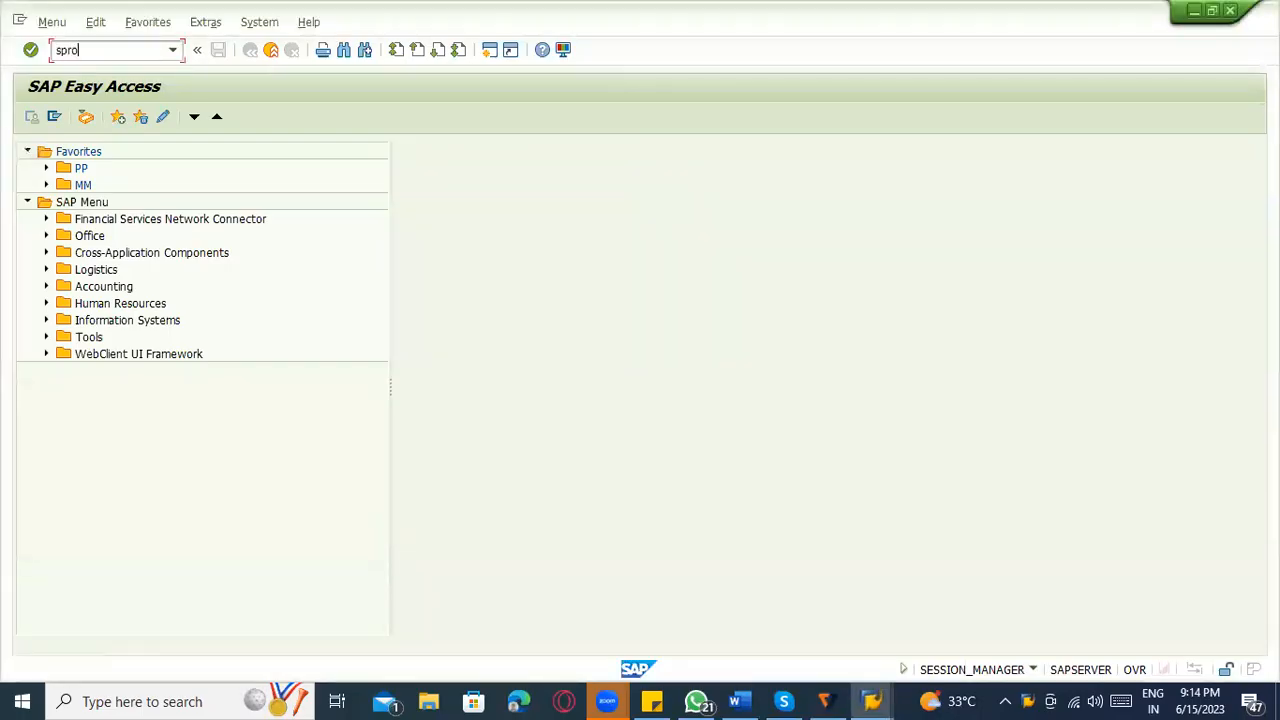
pyautogui.press('Return')
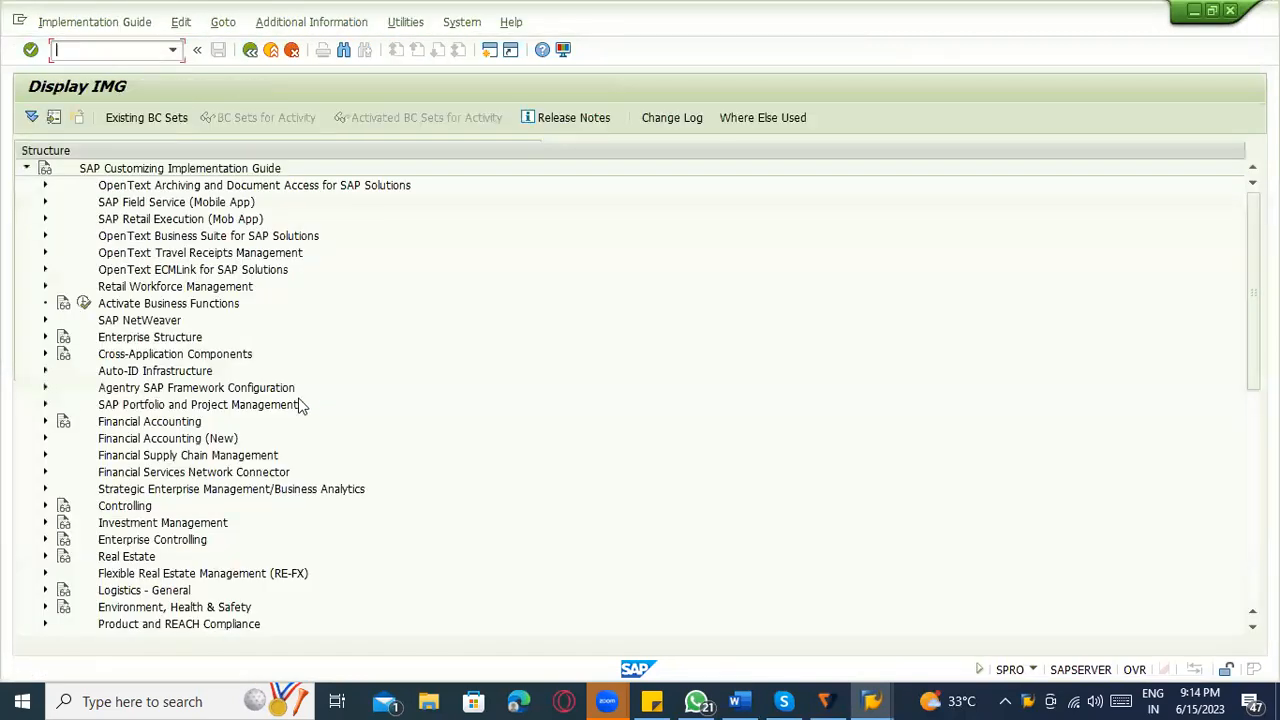
# Examine the Financial Accounting and Controlling assignment activities under Enterprise Structure > Assignment.
pyautogui.scroll(-3, 145, 400)
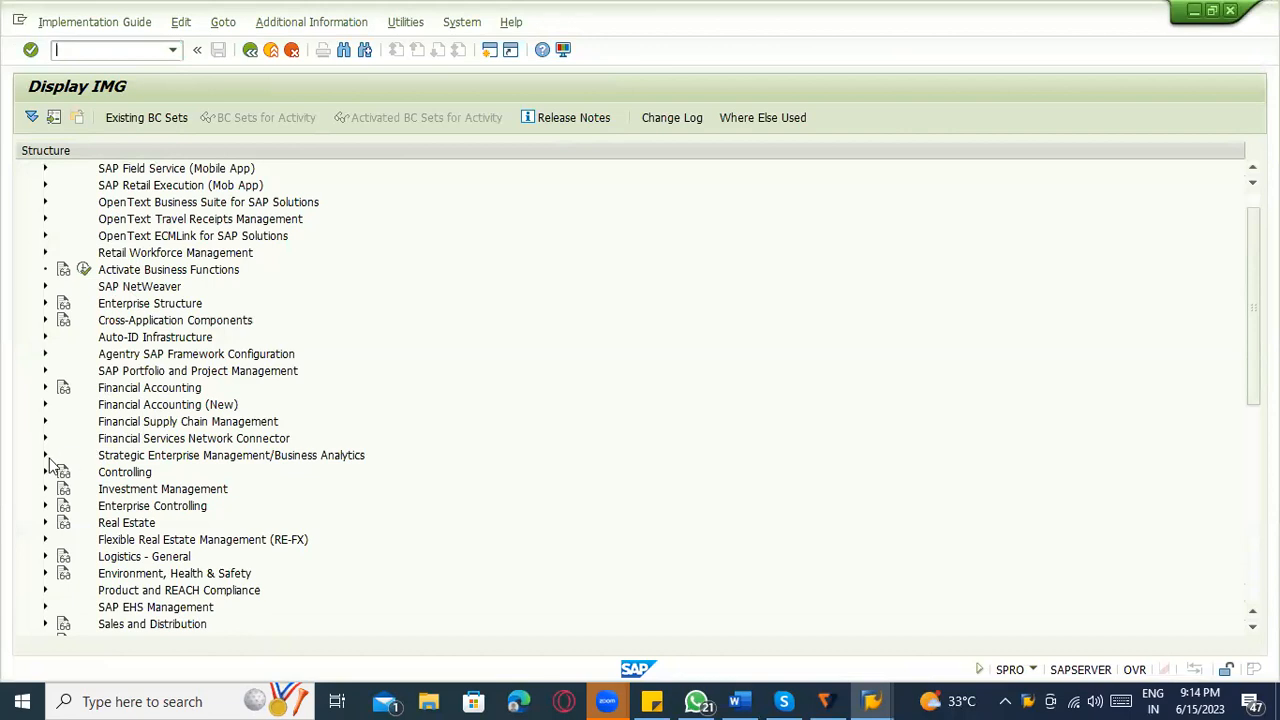
pyautogui.scroll(3, 79, 330)
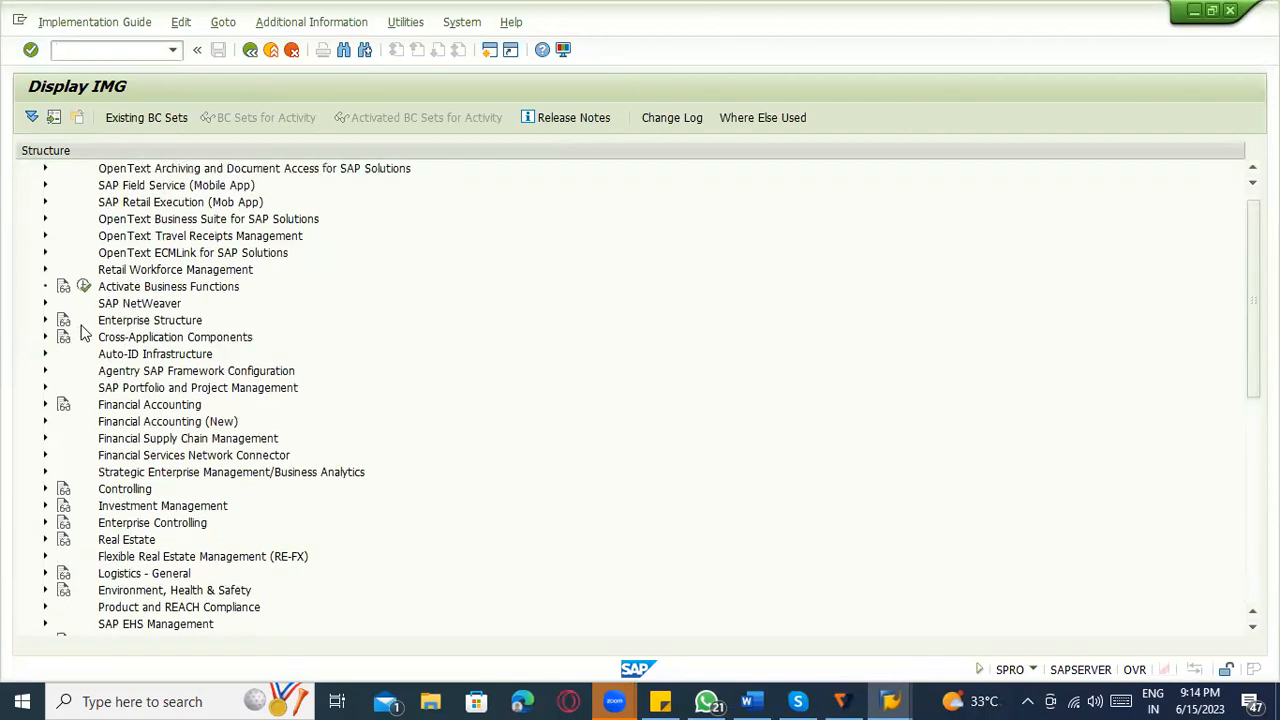
pyautogui.scroll(-7, 187, 515)
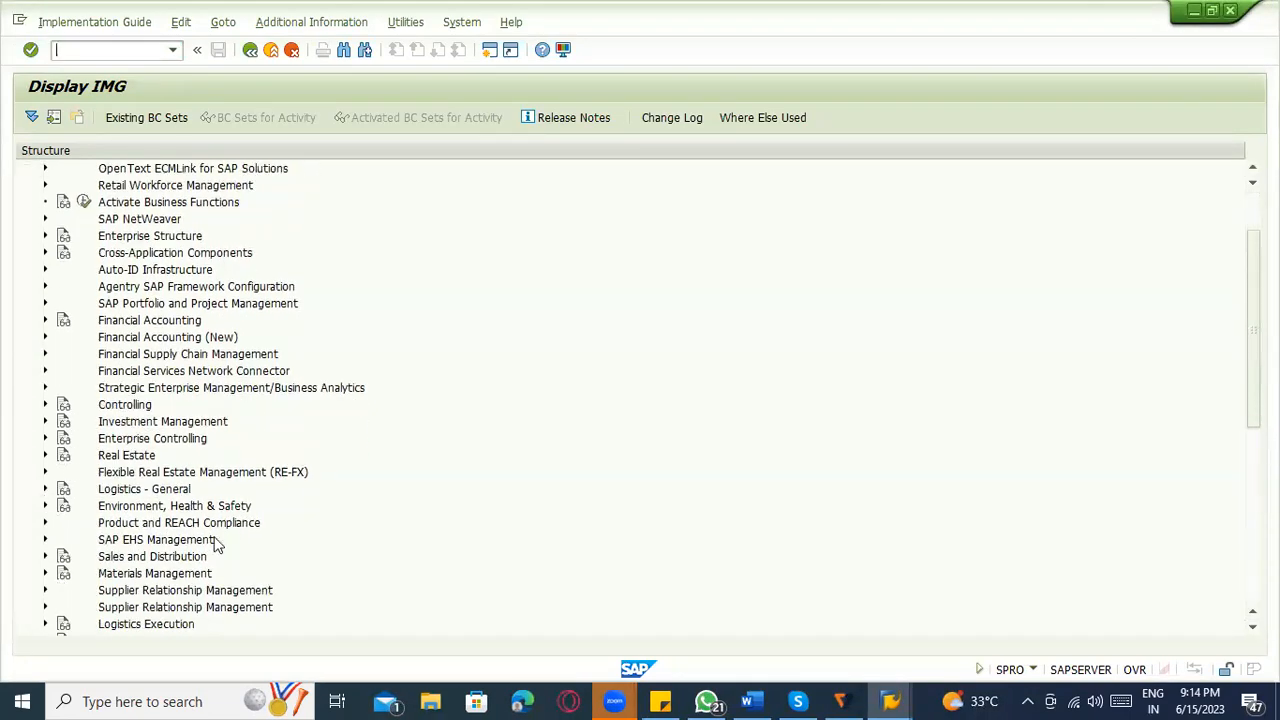
pyautogui.scroll(2, 100, 420)
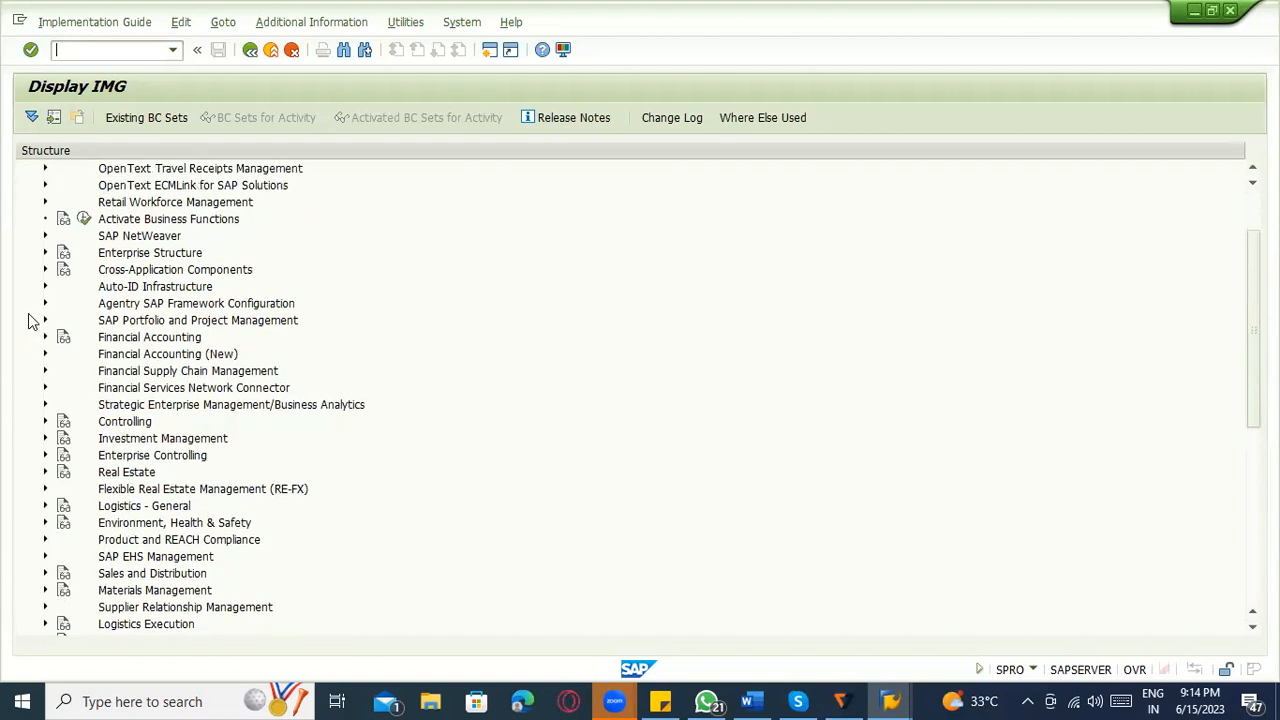
pyautogui.click(45, 253)
pyautogui.click(64, 303)
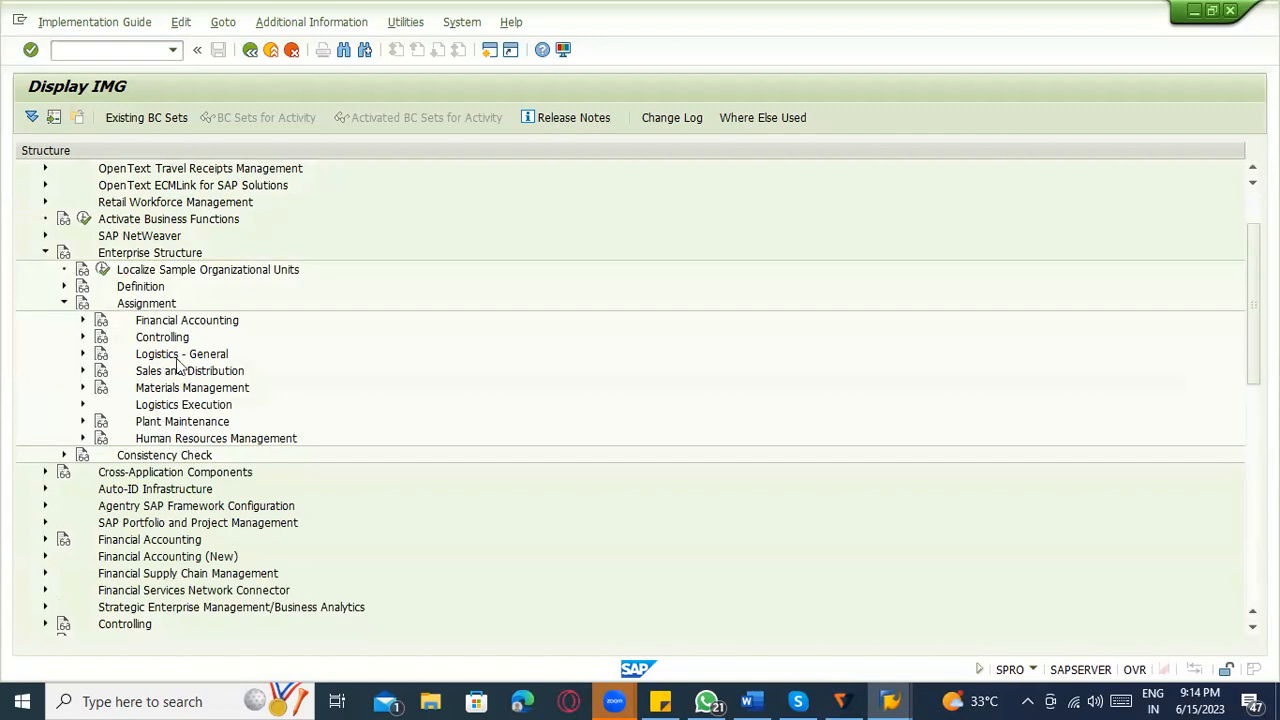
pyautogui.click(82, 320)
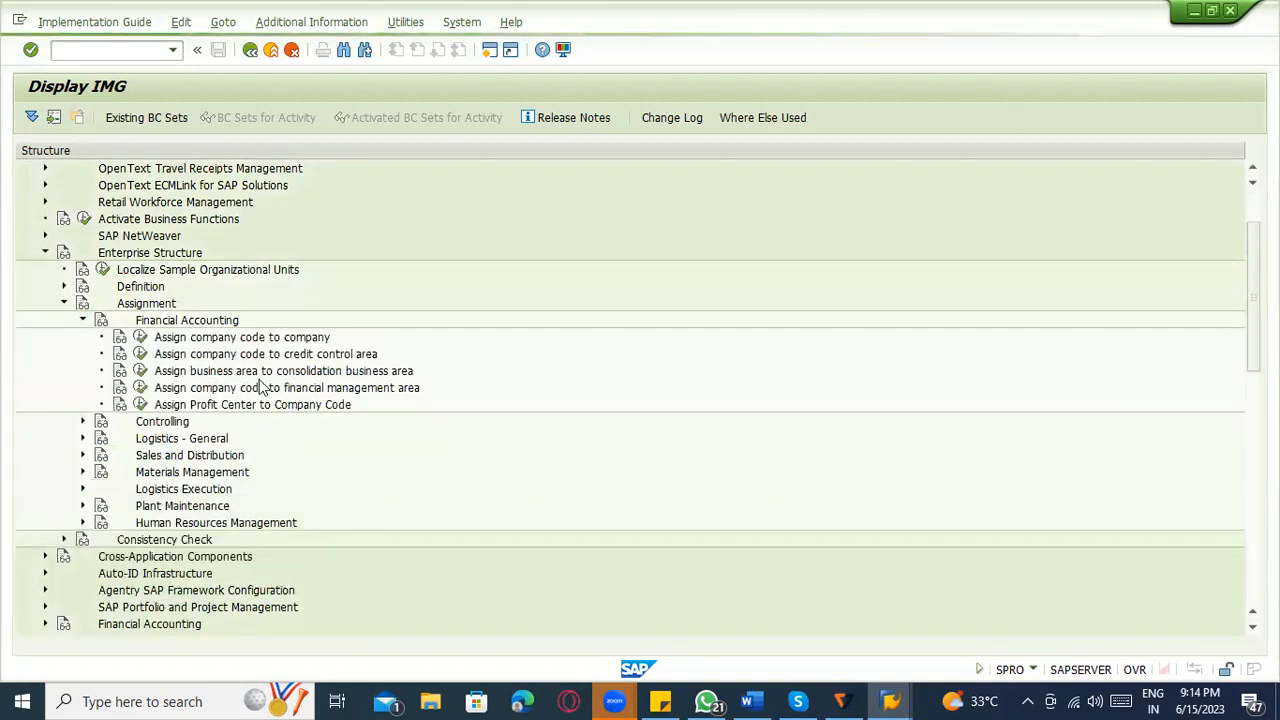
pyautogui.click(298, 337)
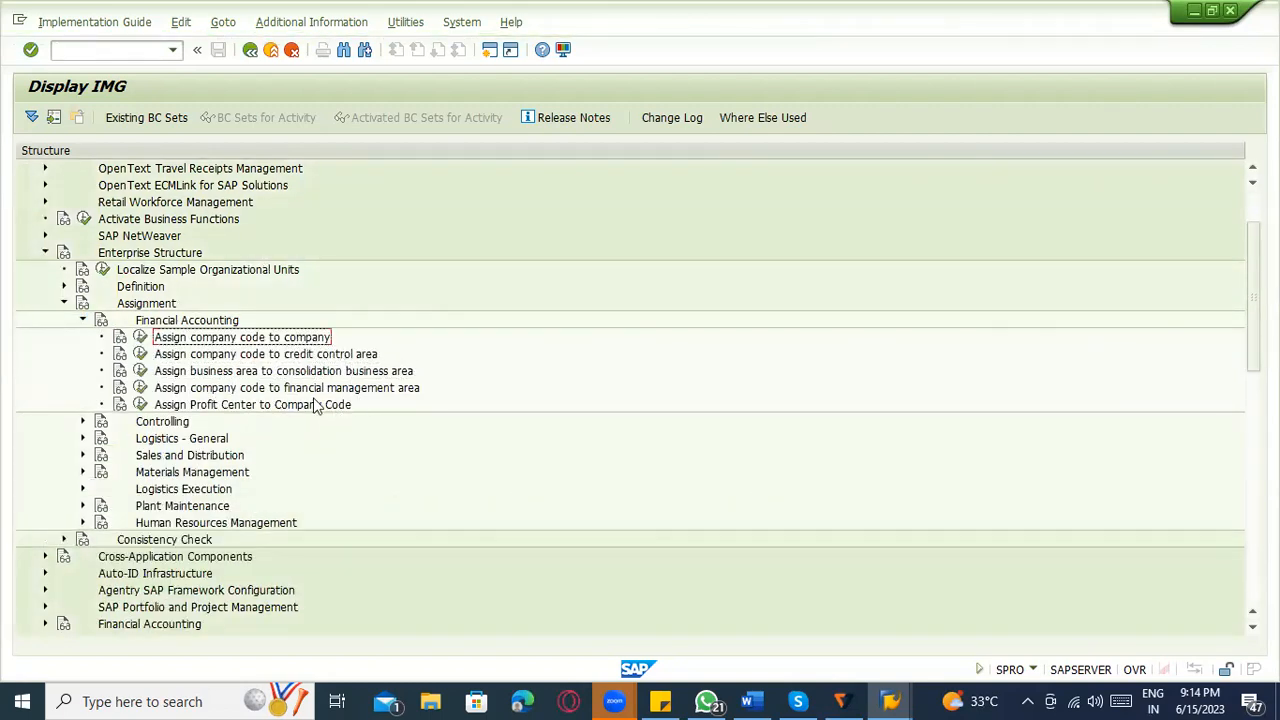
pyautogui.click(83, 421)
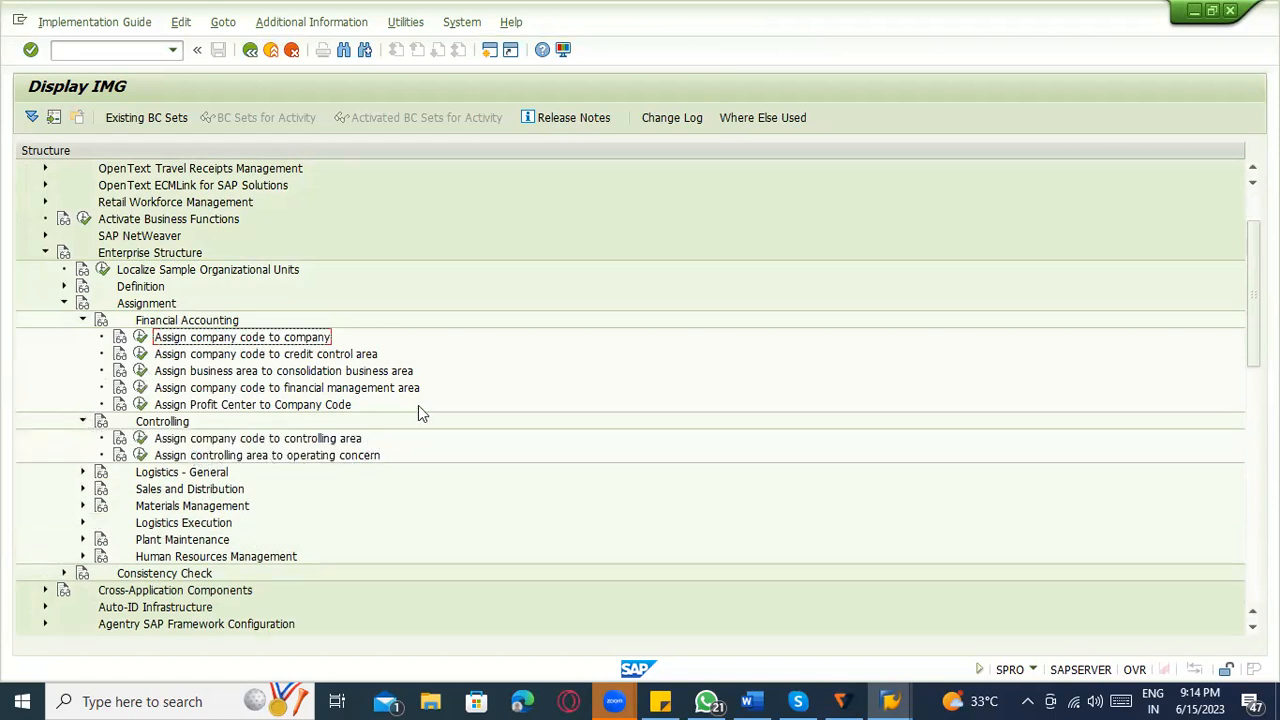
# Collapse the Enterprise Structure node and expand Financial Accounting (New).
pyautogui.click(74, 326)
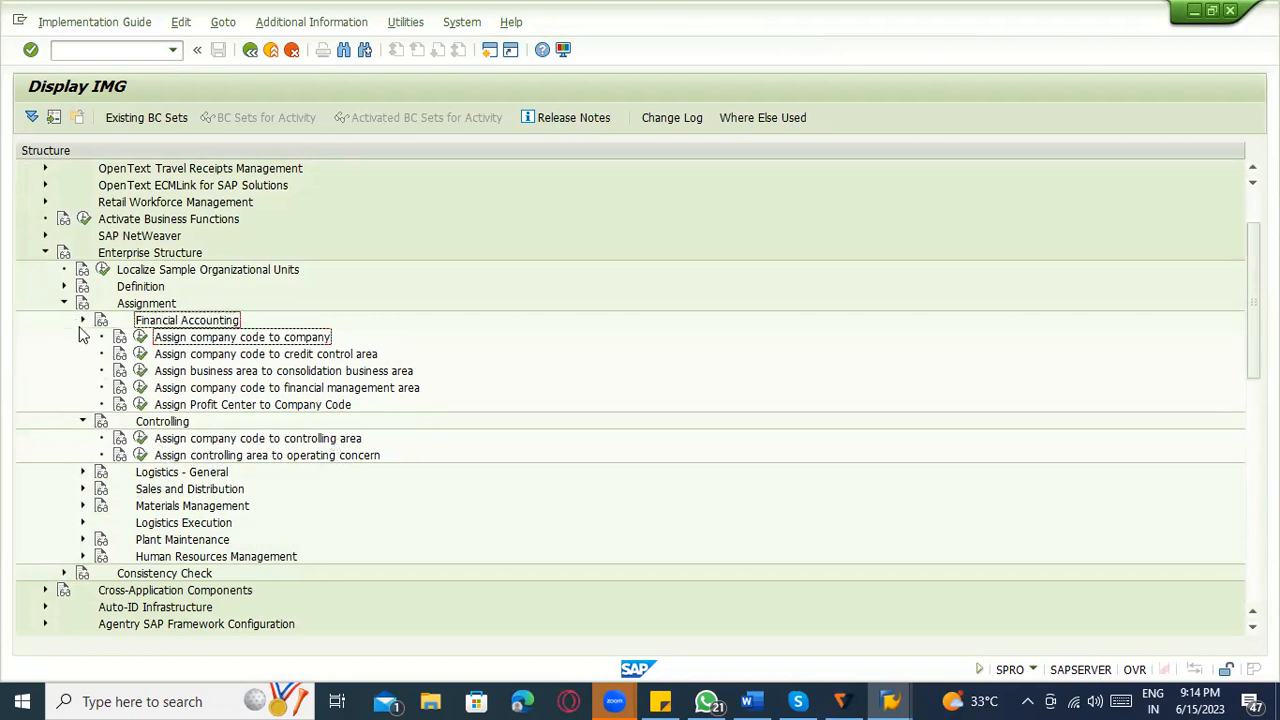
pyautogui.click(80, 321)
pyautogui.click(63, 303)
pyautogui.click(44, 253)
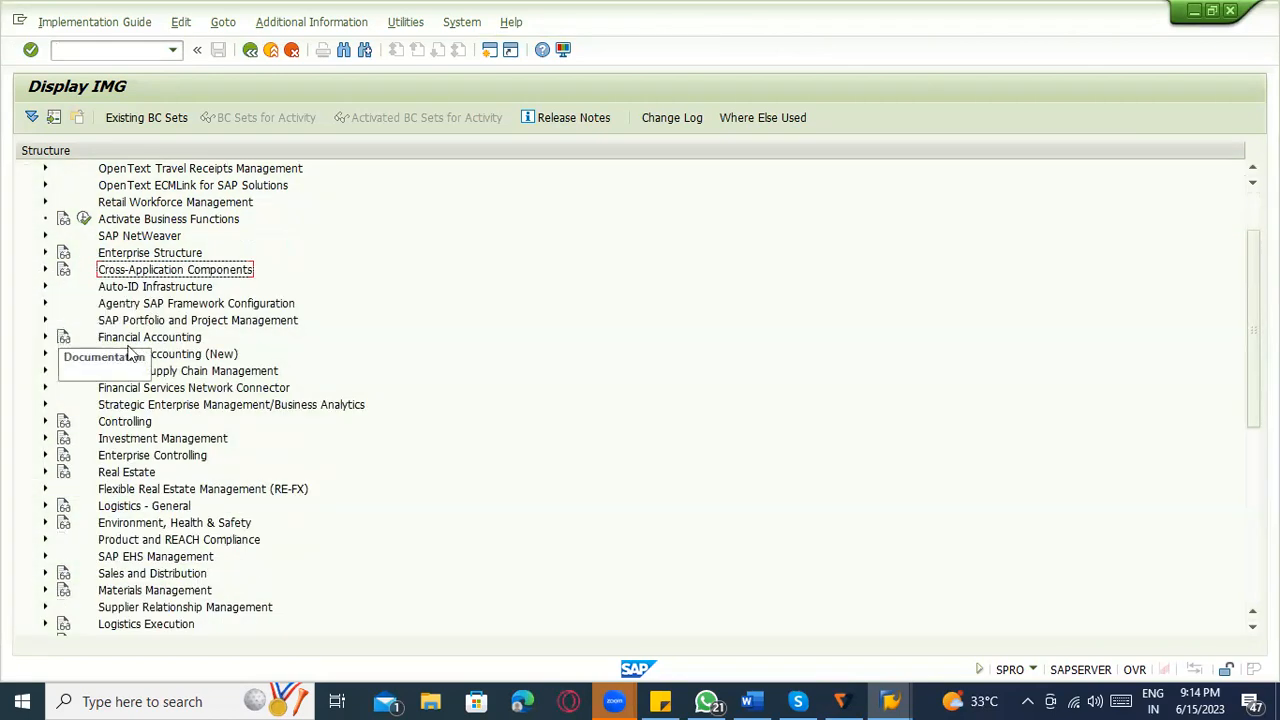
pyautogui.click(44, 354)
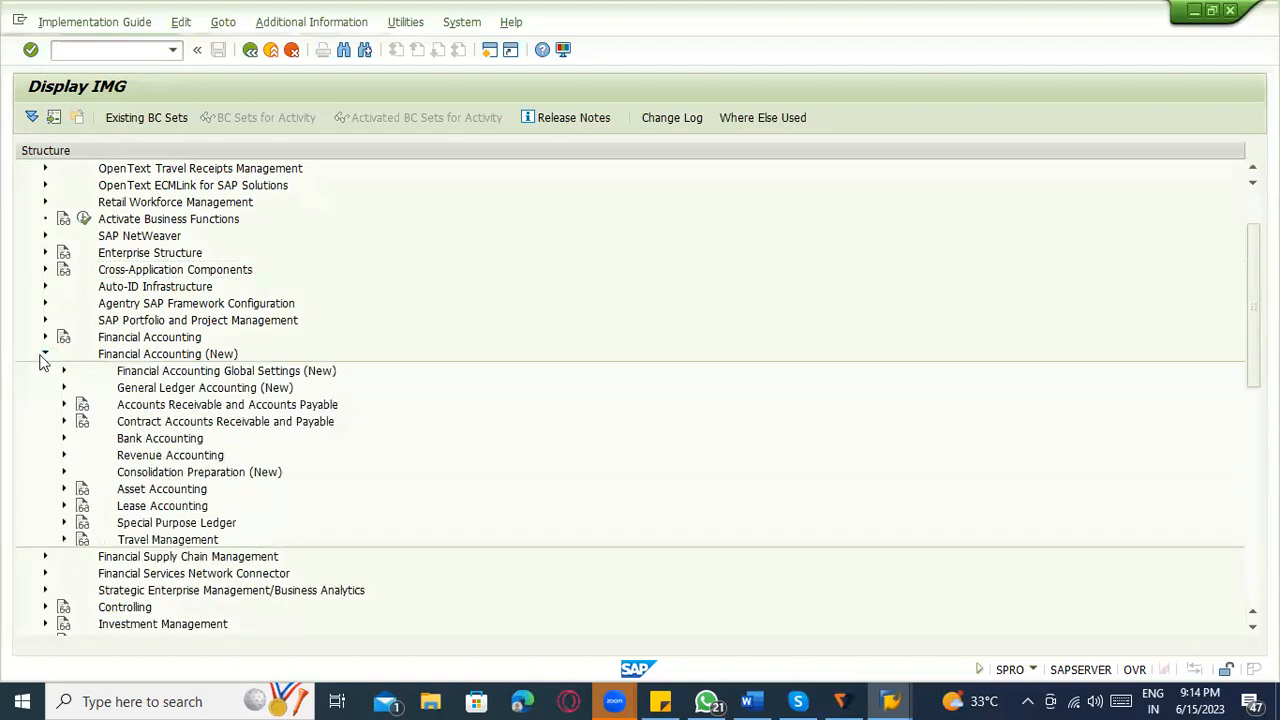
# Expand Financial Accounting Global Settings (New) and its Global Parameters for Company Code node to view the activities.
pyautogui.click(63, 371)
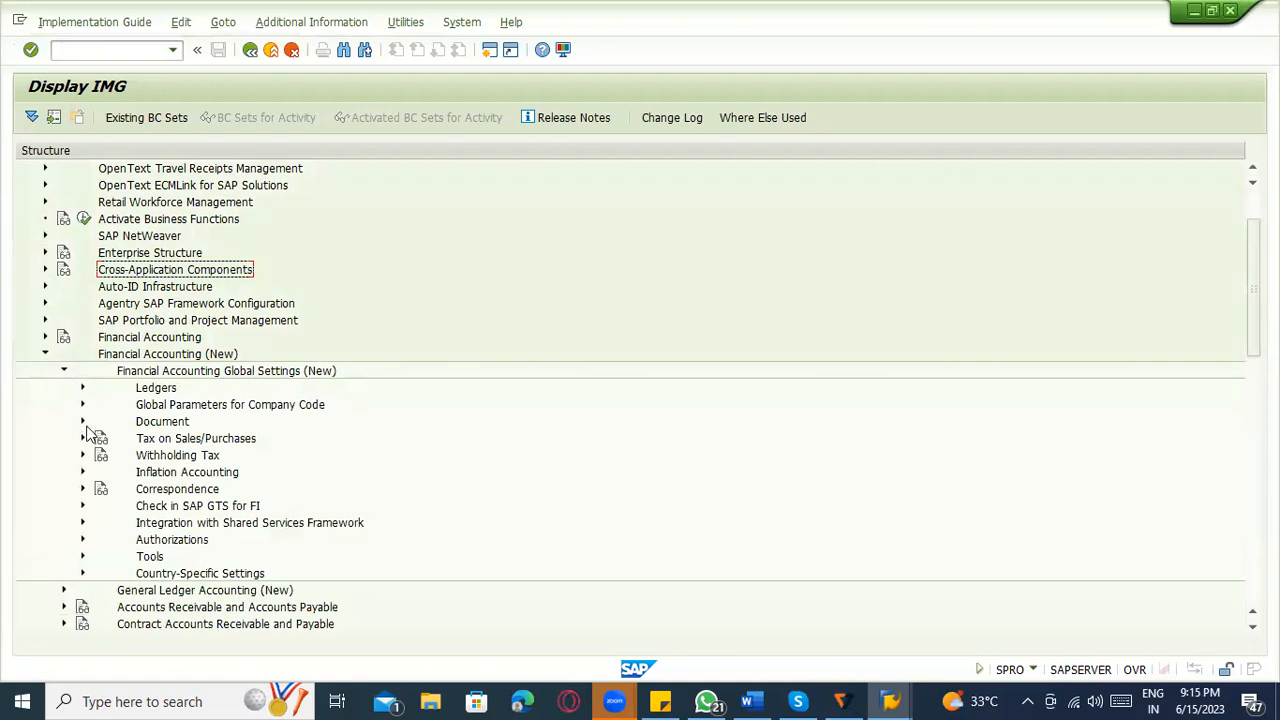
pyautogui.click(82, 404)
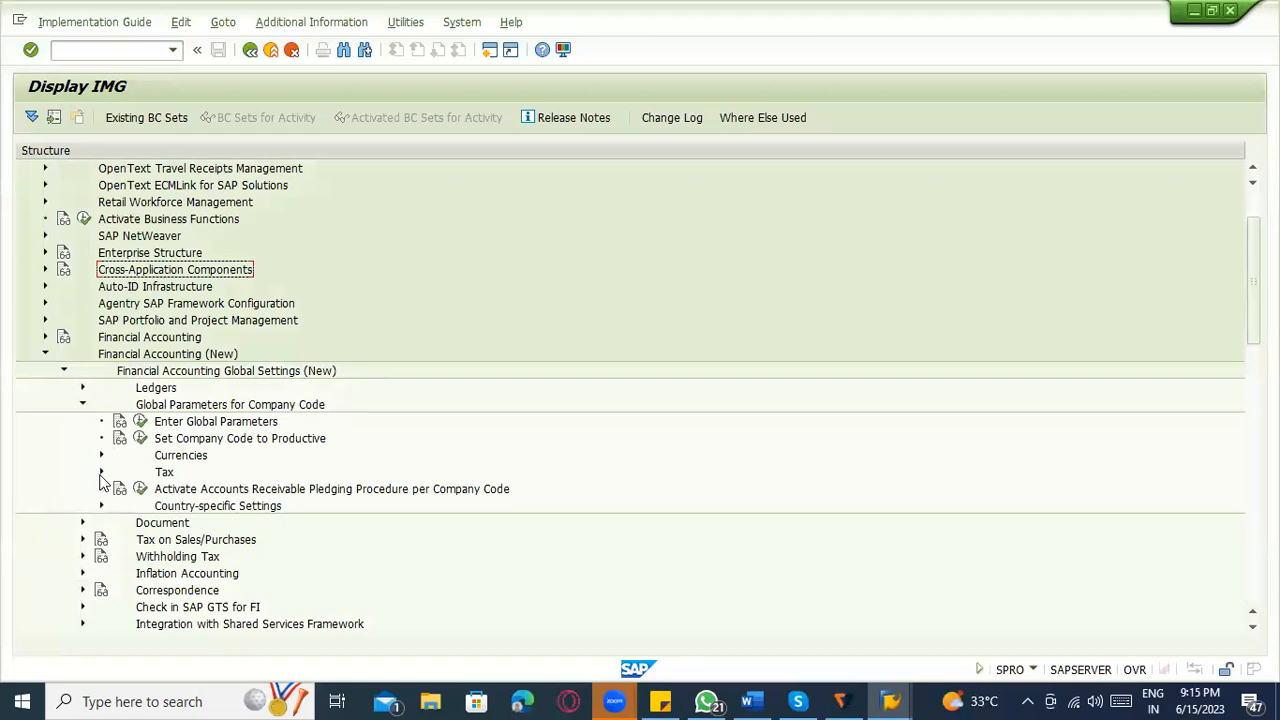
pyautogui.scroll(-5, 117, 488)
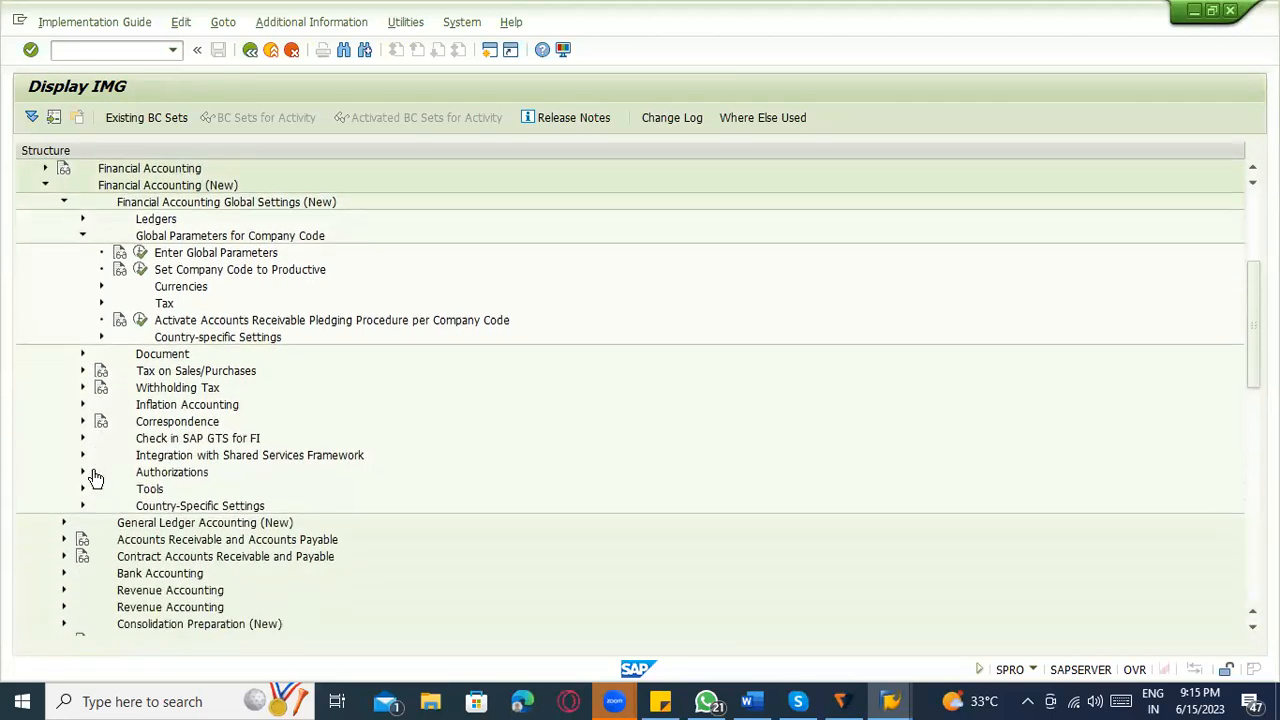
pyautogui.scroll(-2, 97, 380)
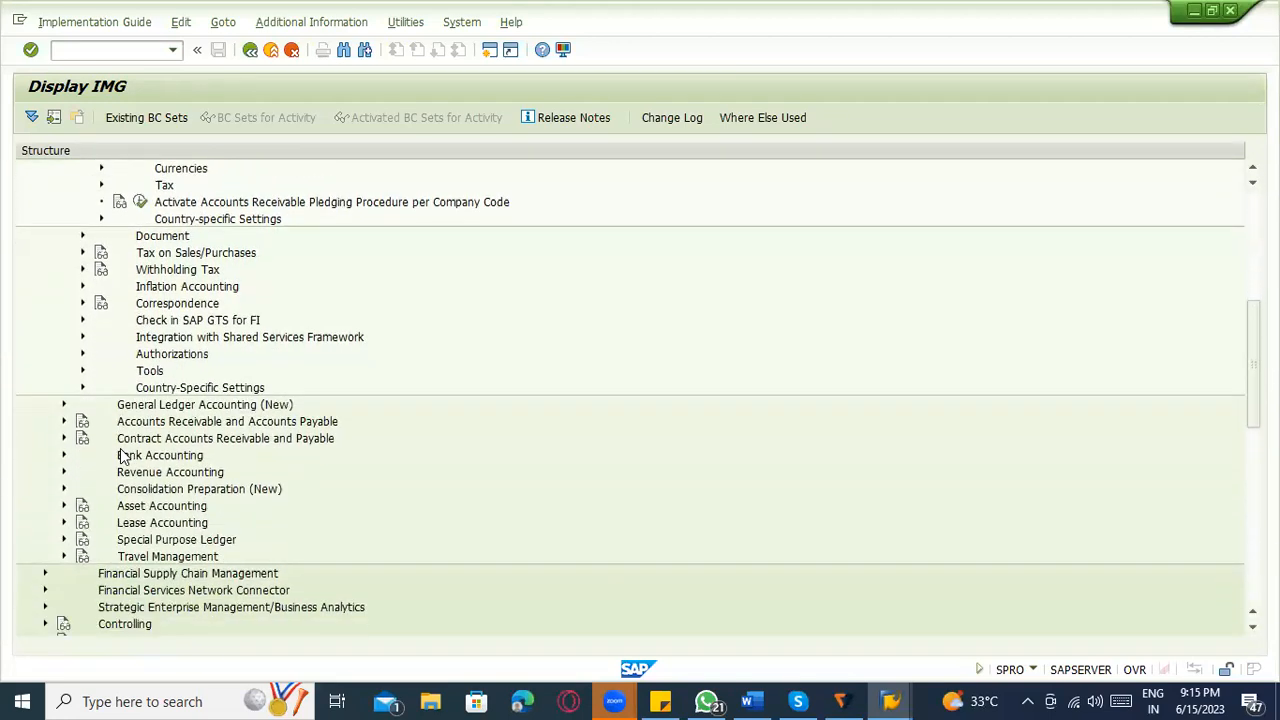
# Expand General Ledger Accounting (New) > Master Data > G/L Accounts and look through its activities.
pyautogui.scroll(-1, 118, 457)
pyautogui.click(62, 352)
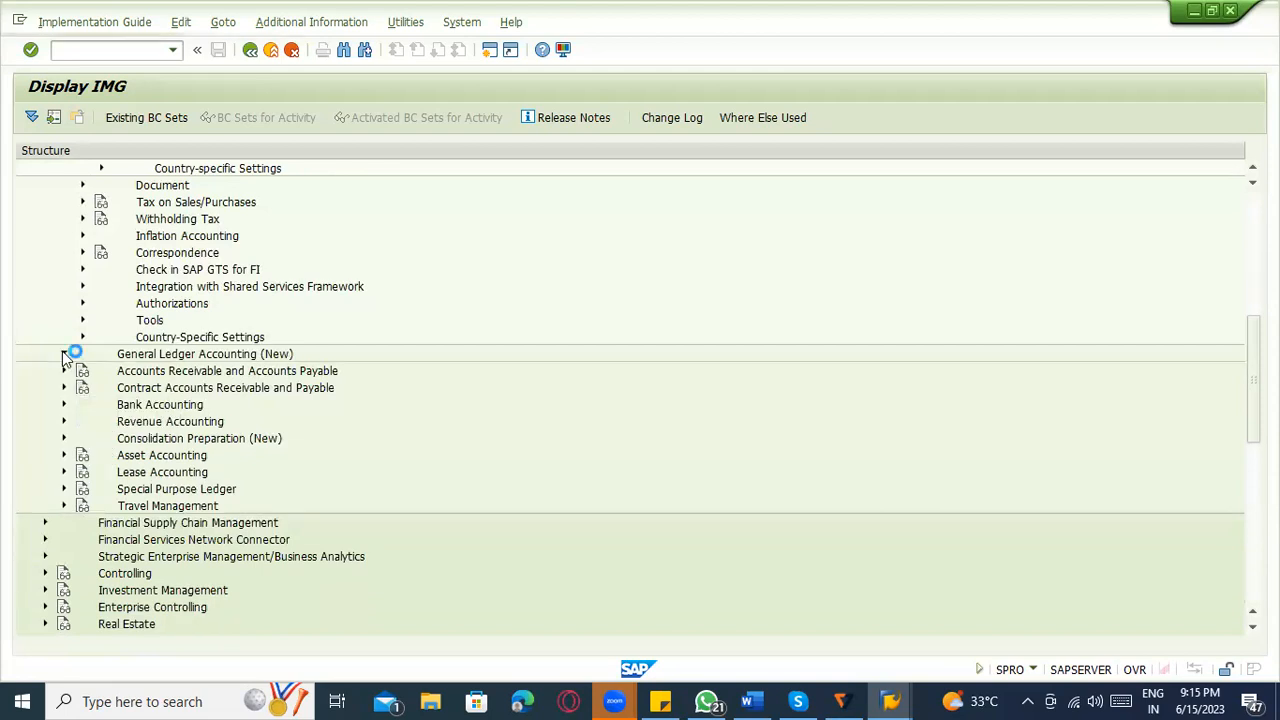
pyautogui.click(82, 372)
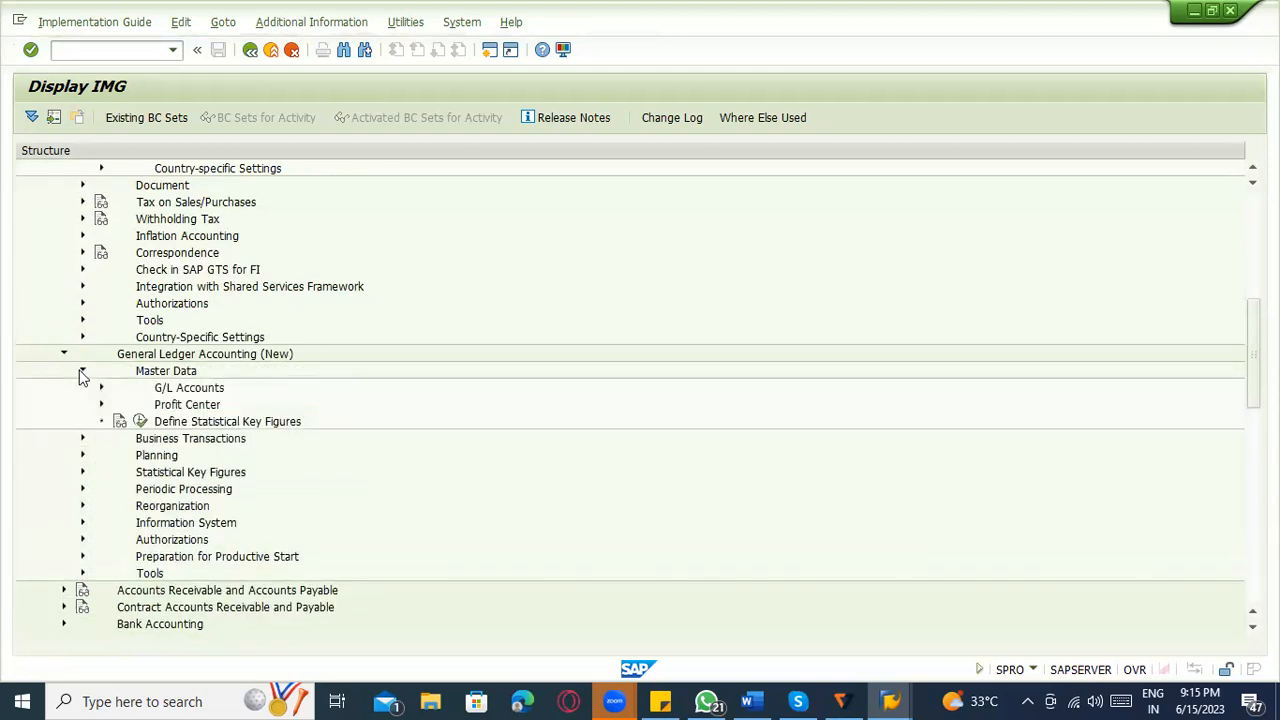
pyautogui.click(100, 388)
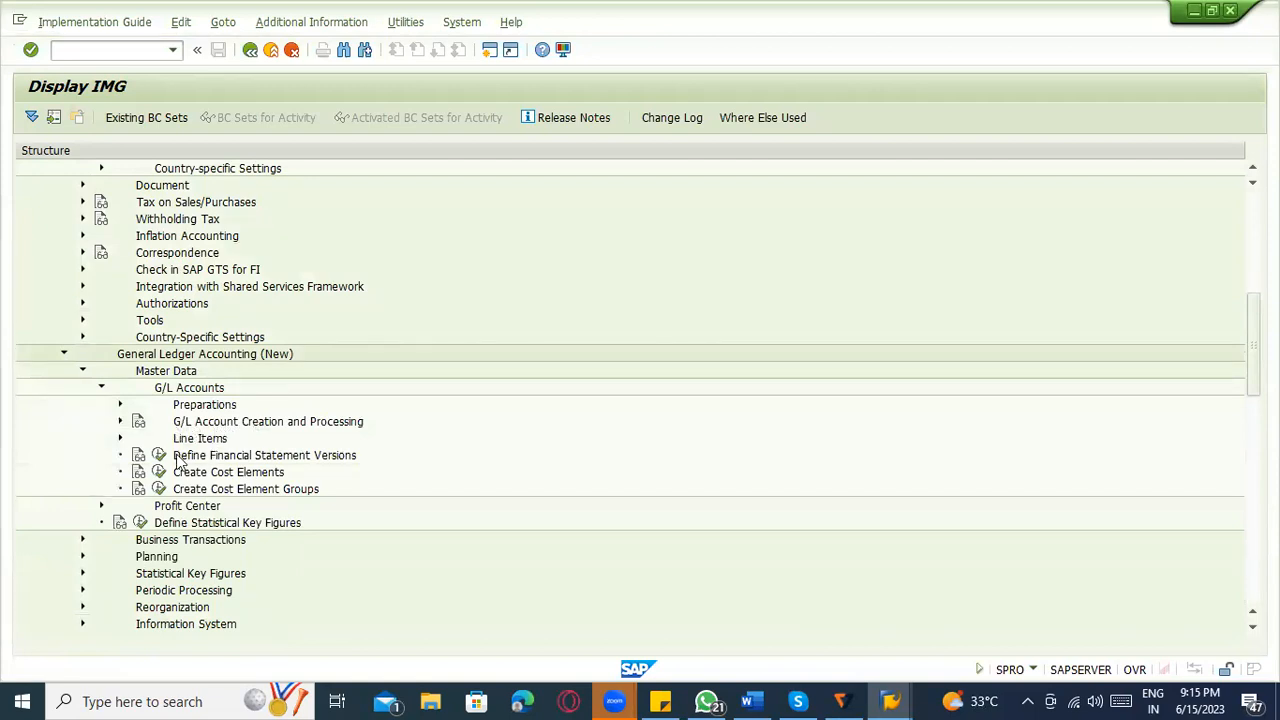
pyautogui.scroll(-3, 165, 460)
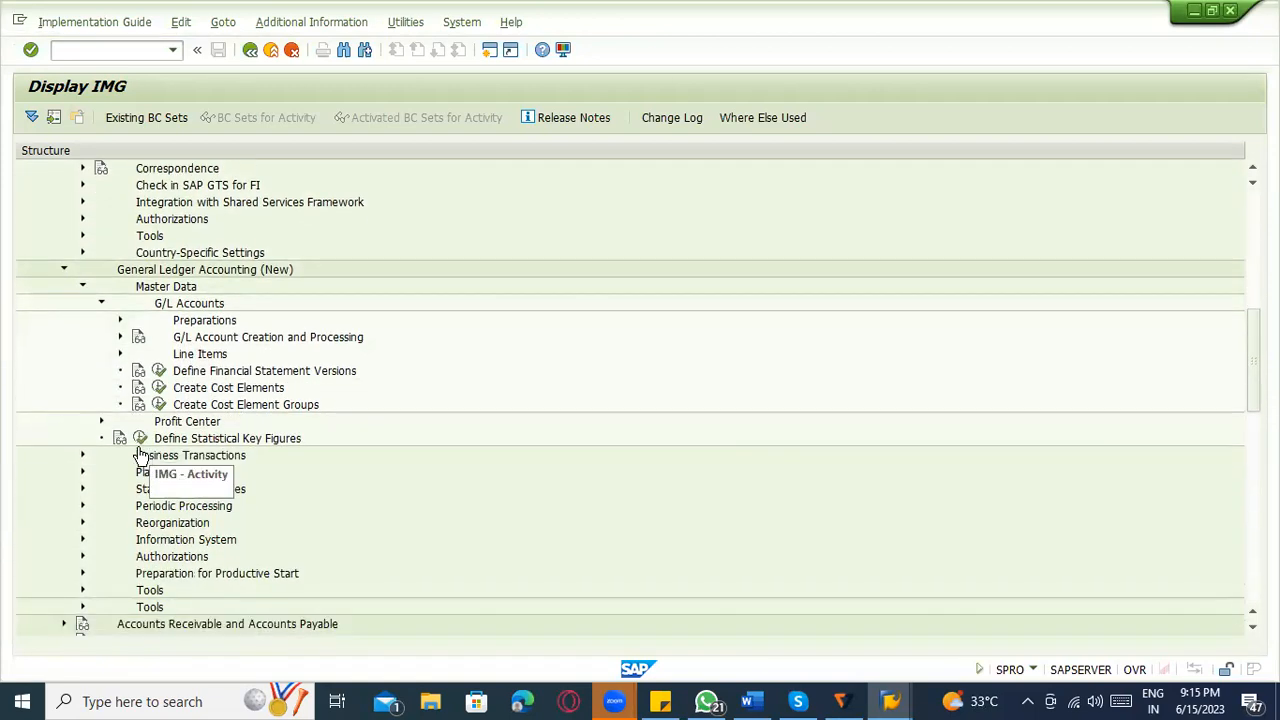
pyautogui.scroll(-2, 143, 460)
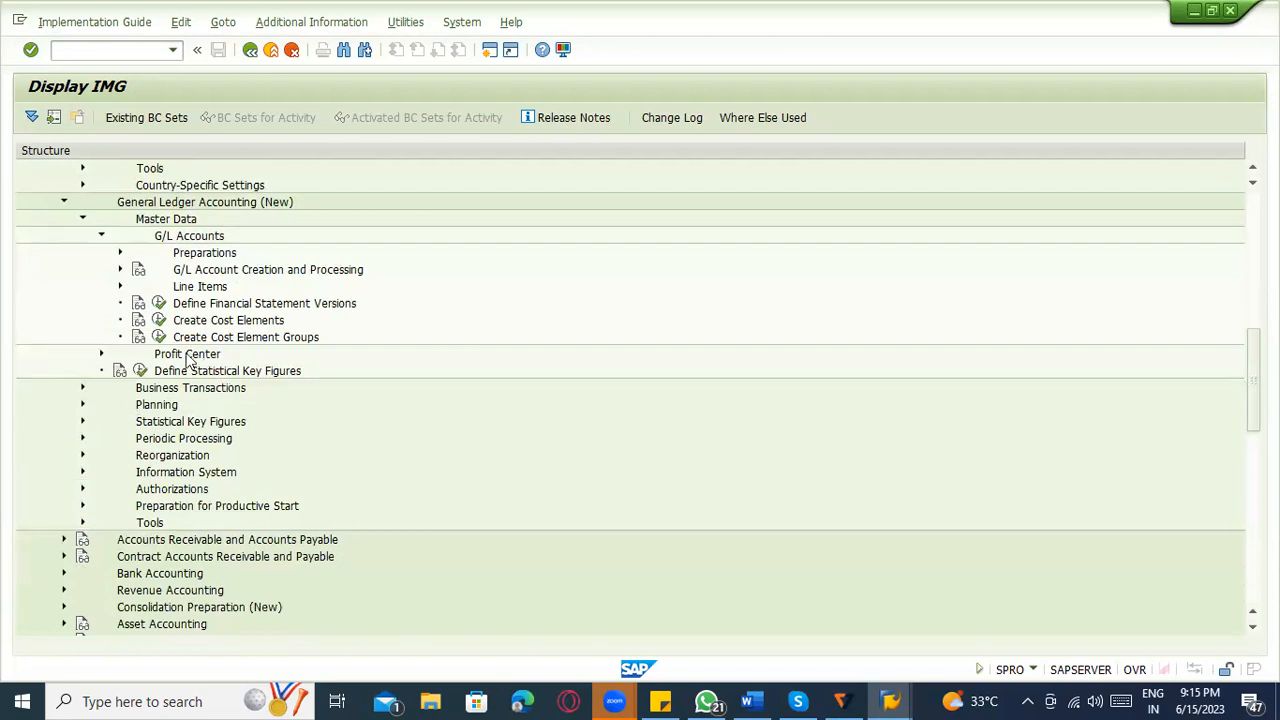
pyautogui.scroll(-3, 215, 400)
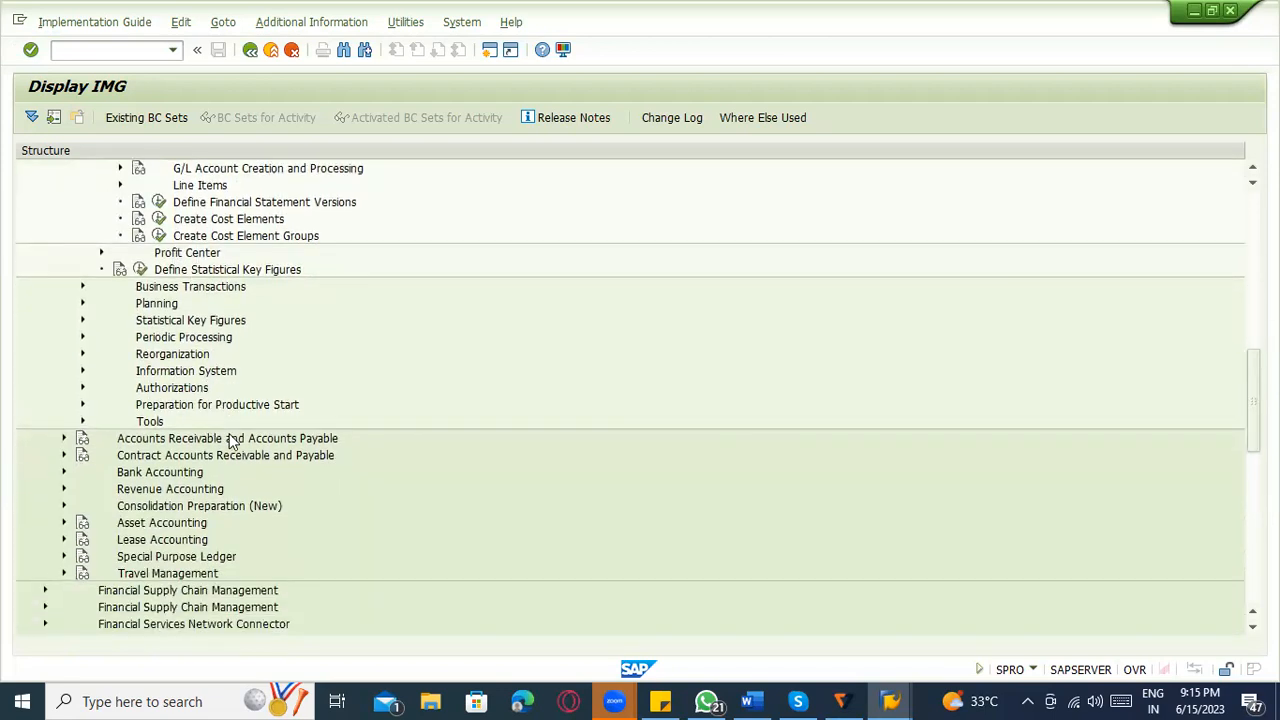
# Expand Materials Management > Valuation and Account Assignment > Account Determination > Account Determination Without Wizard.
pyautogui.scroll(-5, 230, 440)
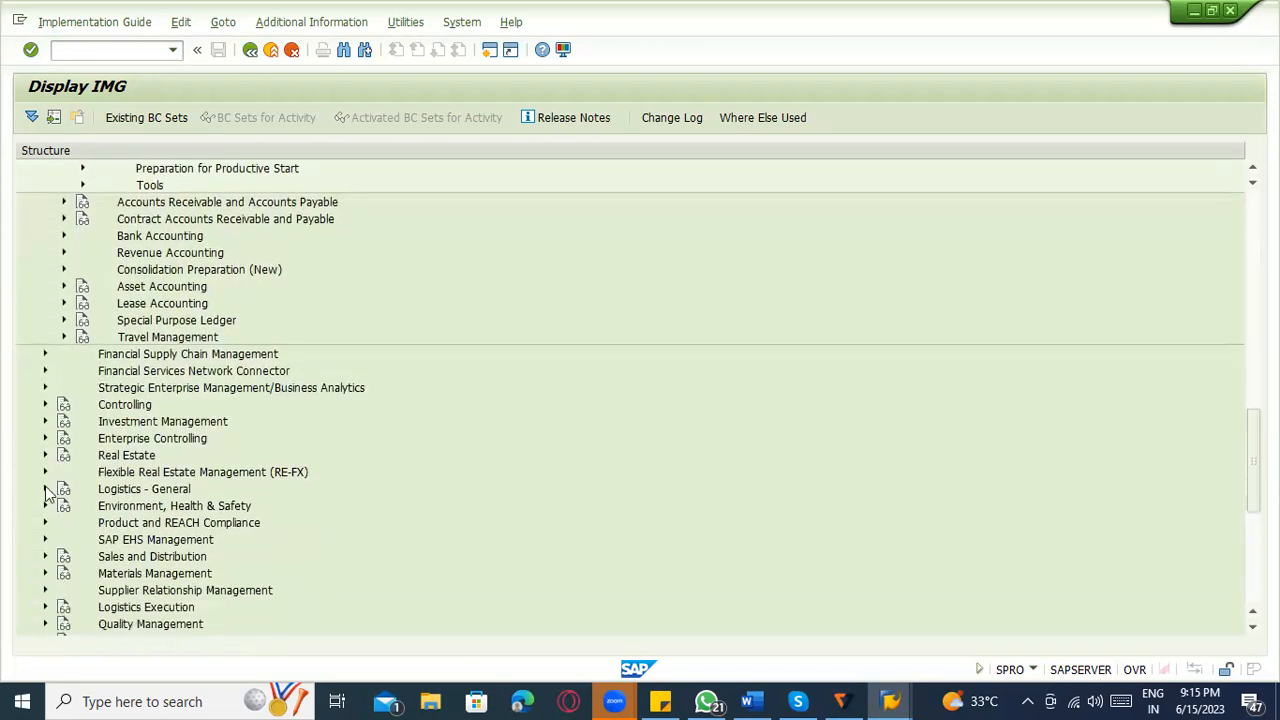
pyautogui.scroll(-2, 47, 494)
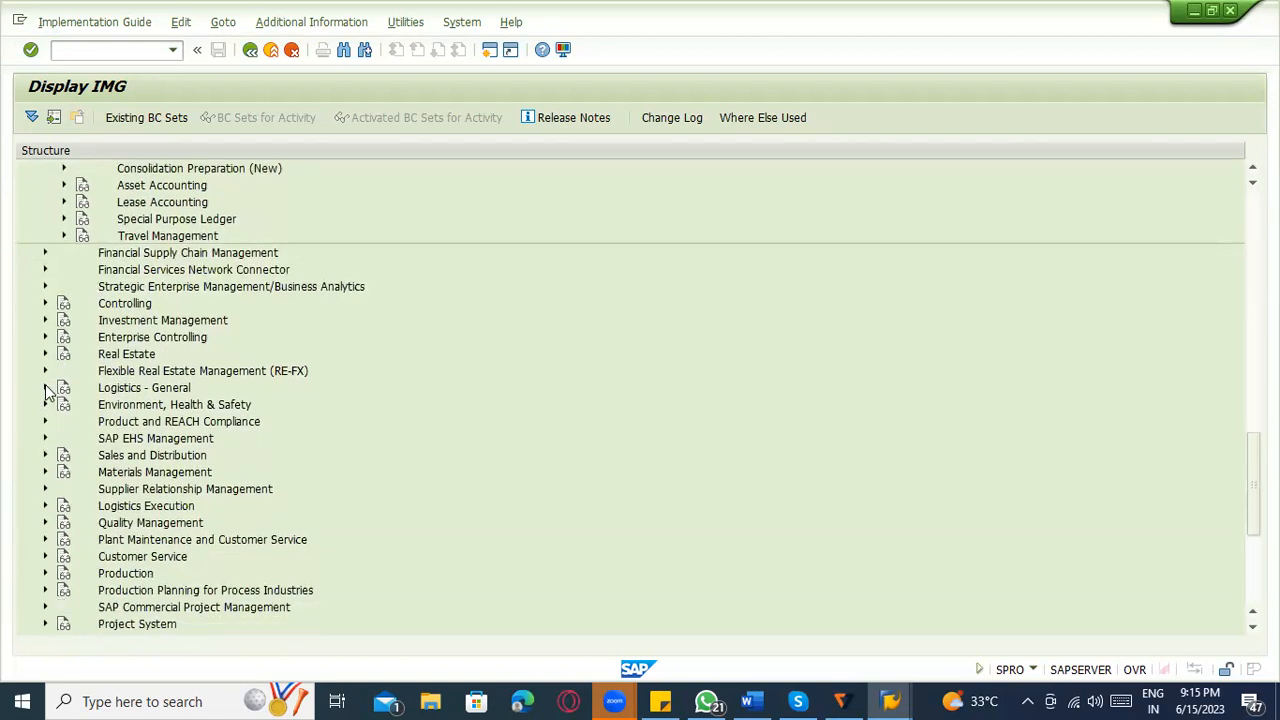
pyautogui.scroll(-3, 43, 400)
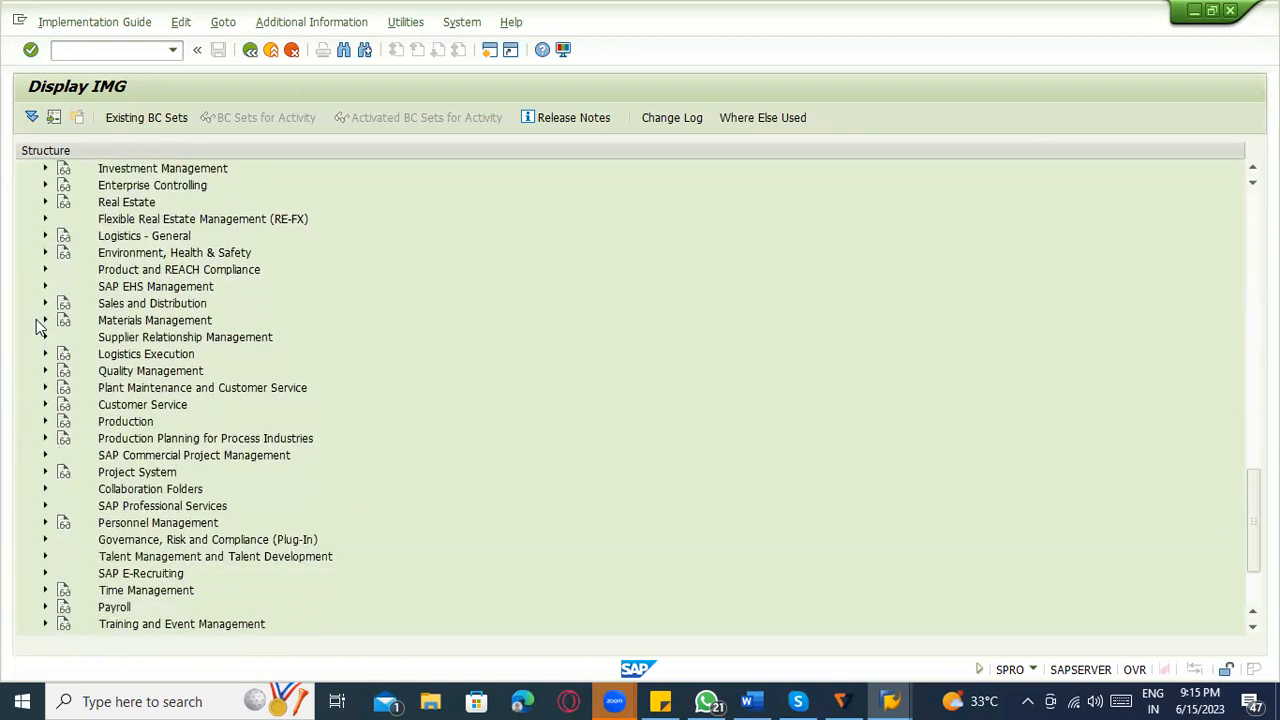
pyautogui.click(44, 320)
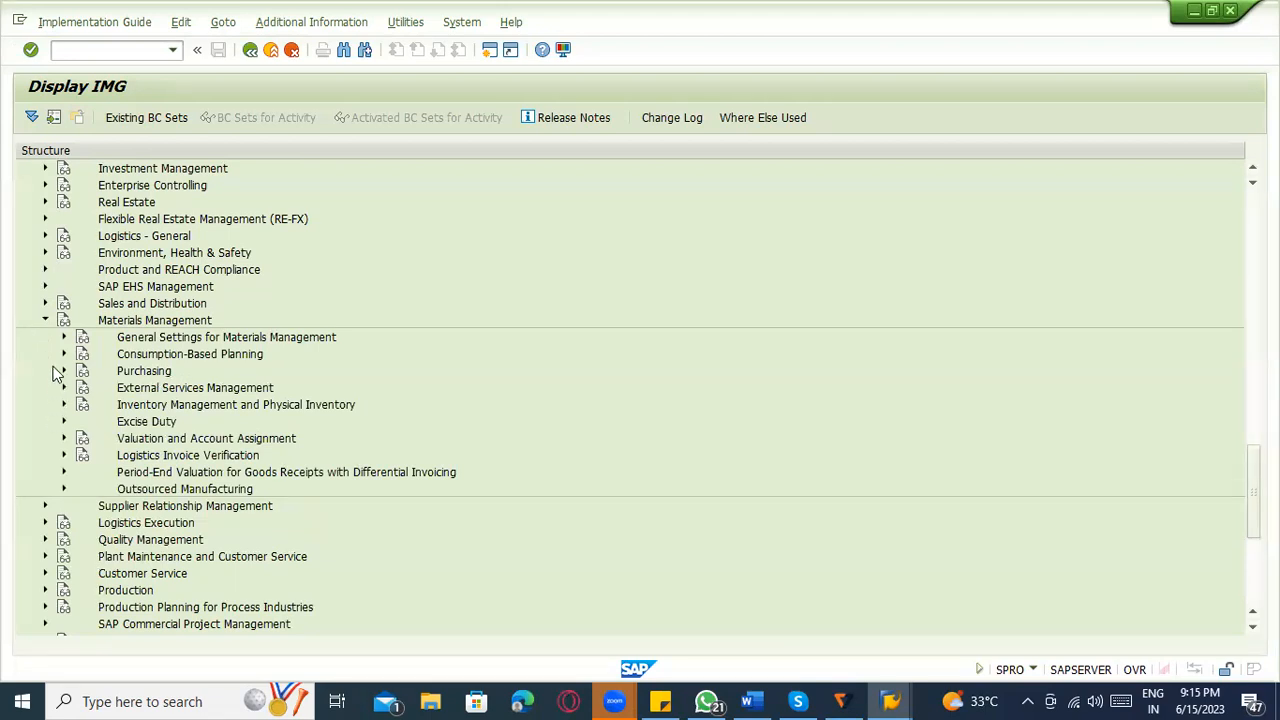
pyautogui.click(63, 440)
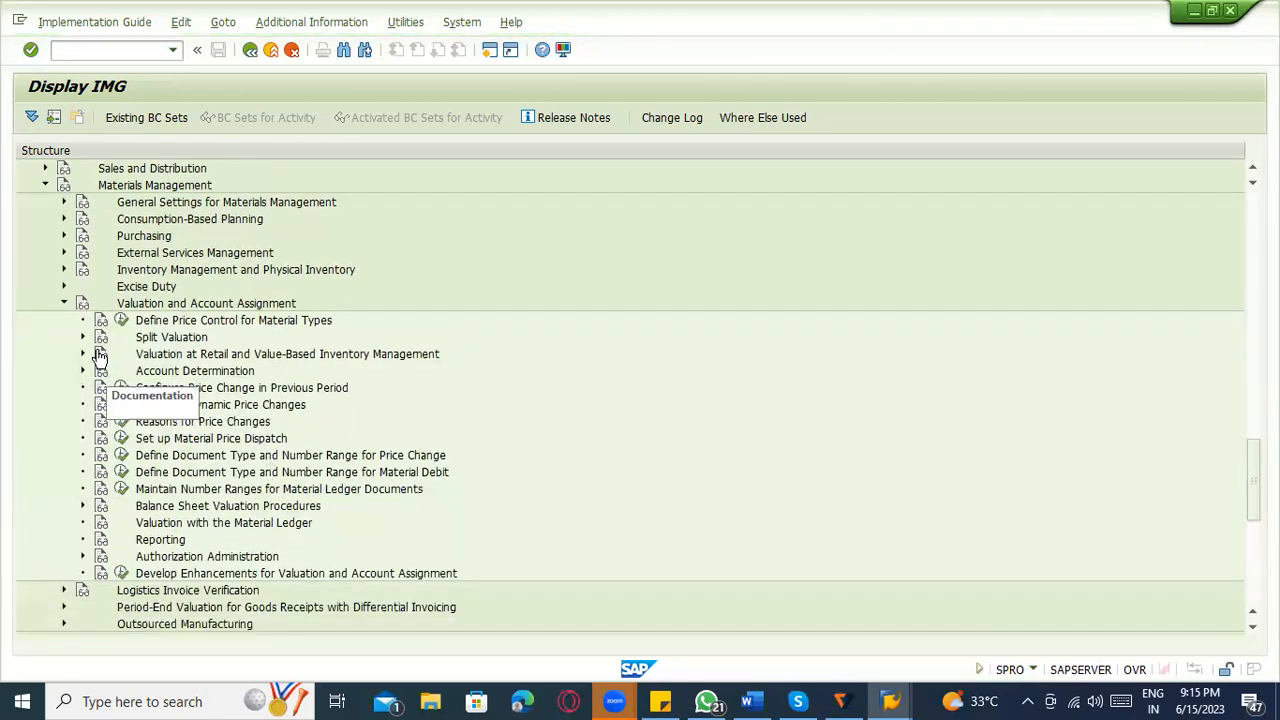
pyautogui.click(77, 375)
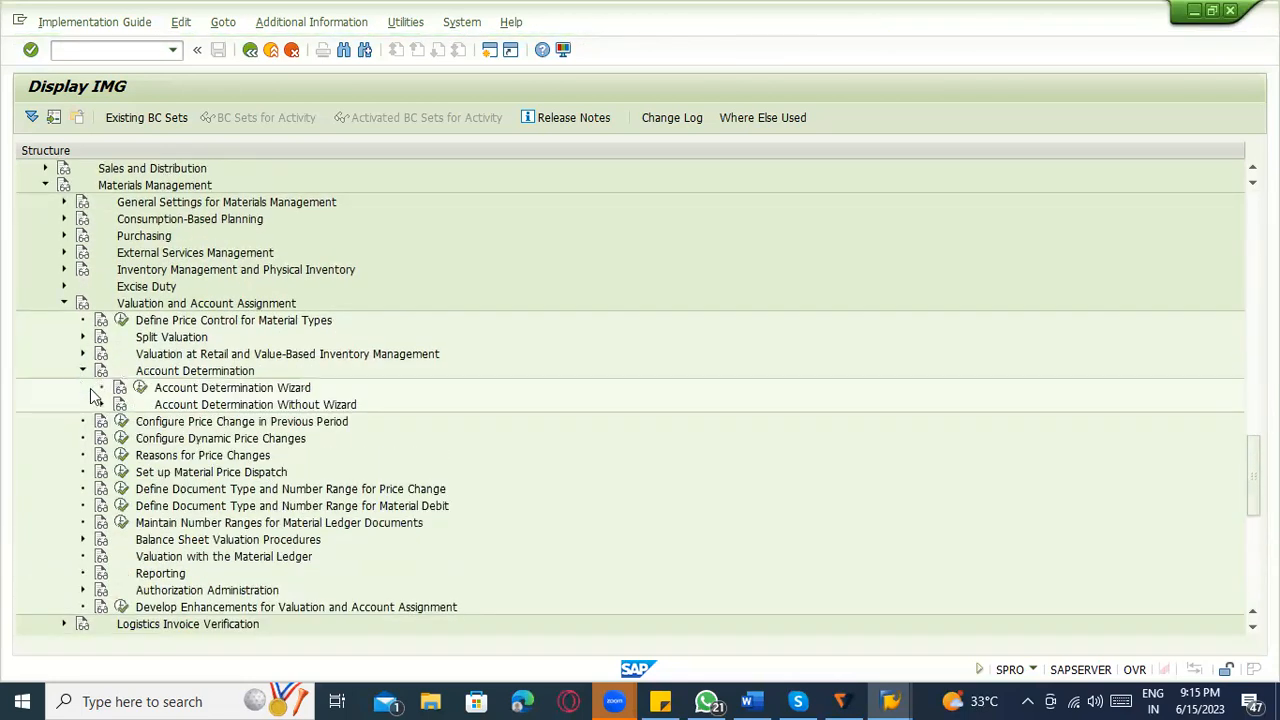
pyautogui.click(101, 404)
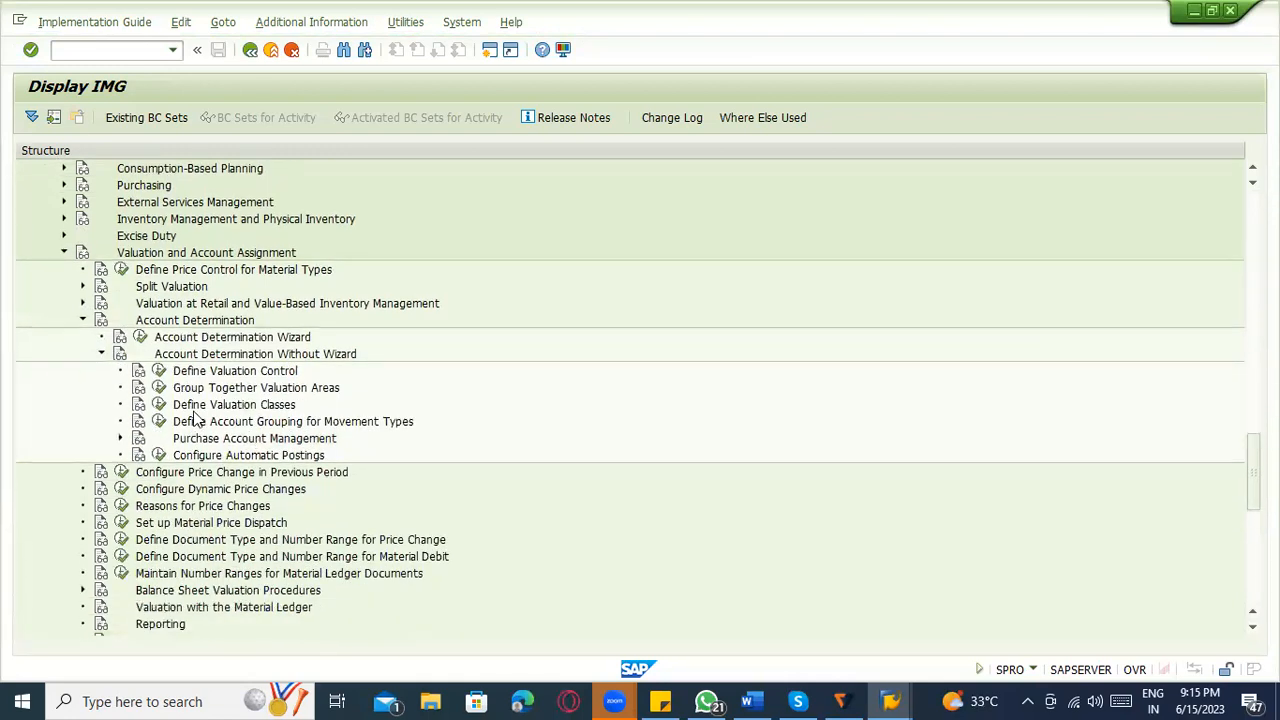
# Run Configure Automatic Postings, cancel the valuation area check and open the account assignment procedures.
pyautogui.scroll(-1, 188, 434)
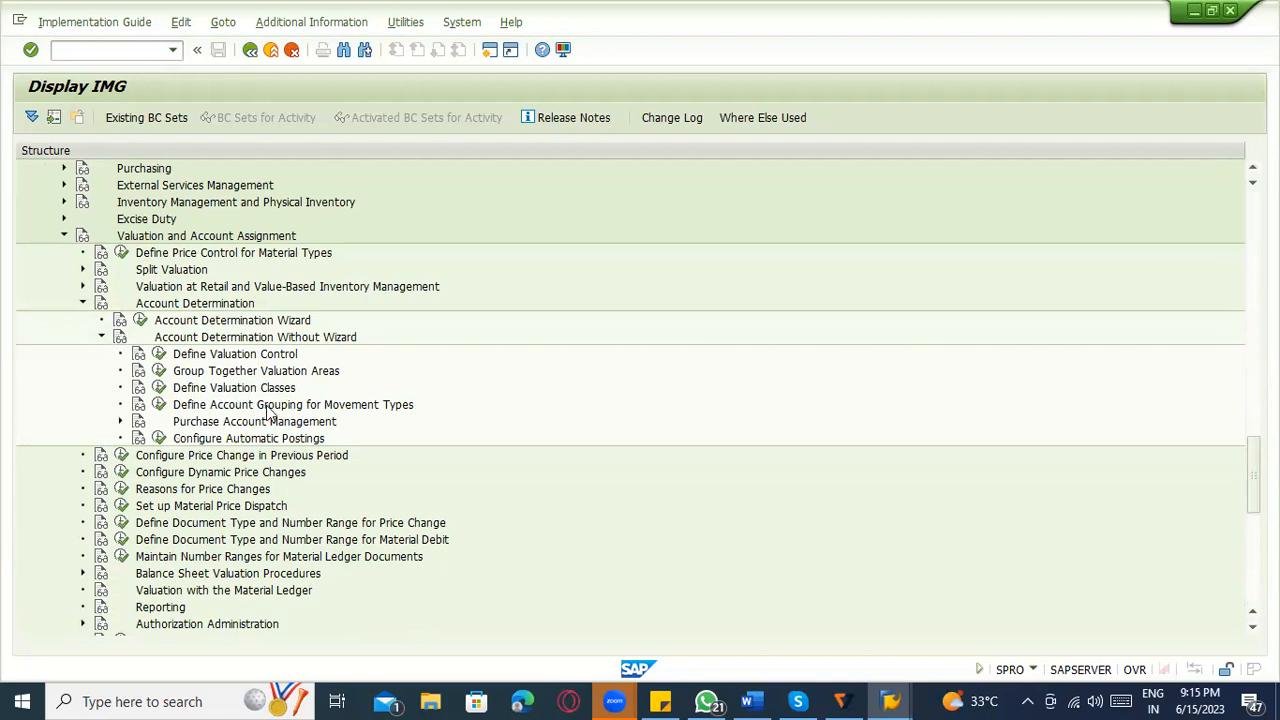
pyautogui.click(160, 440)
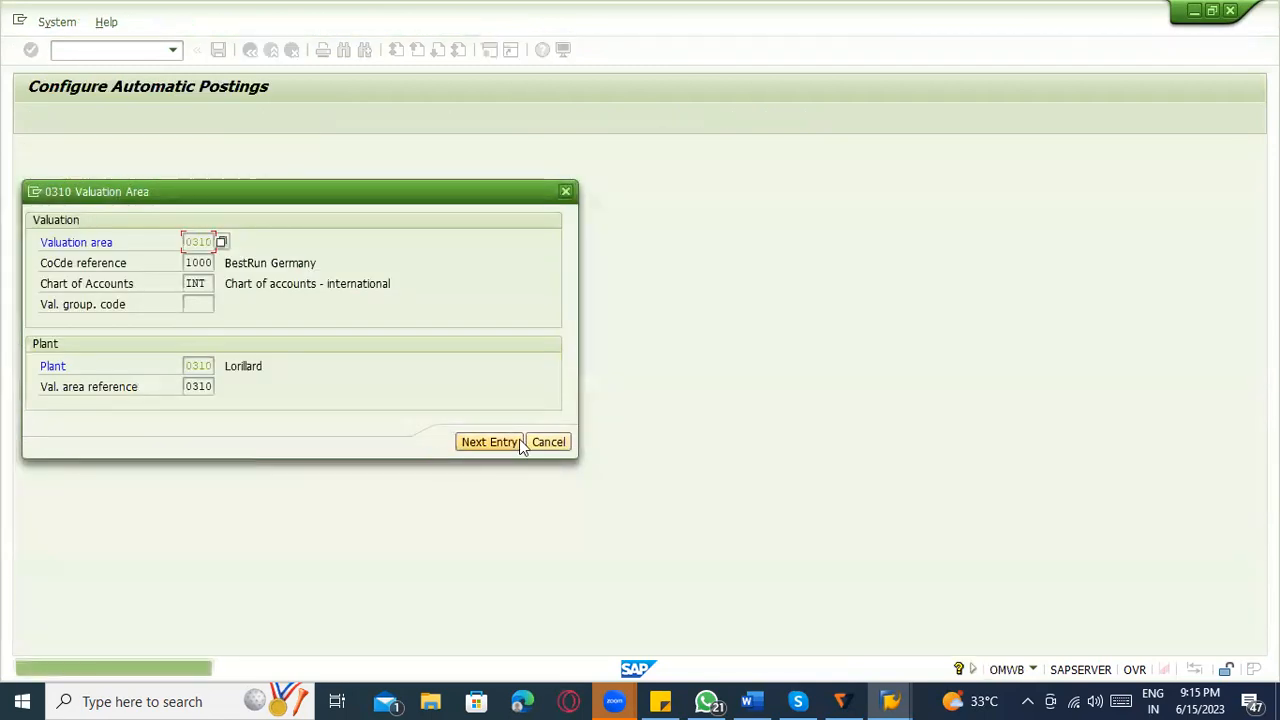
pyautogui.click(545, 441)
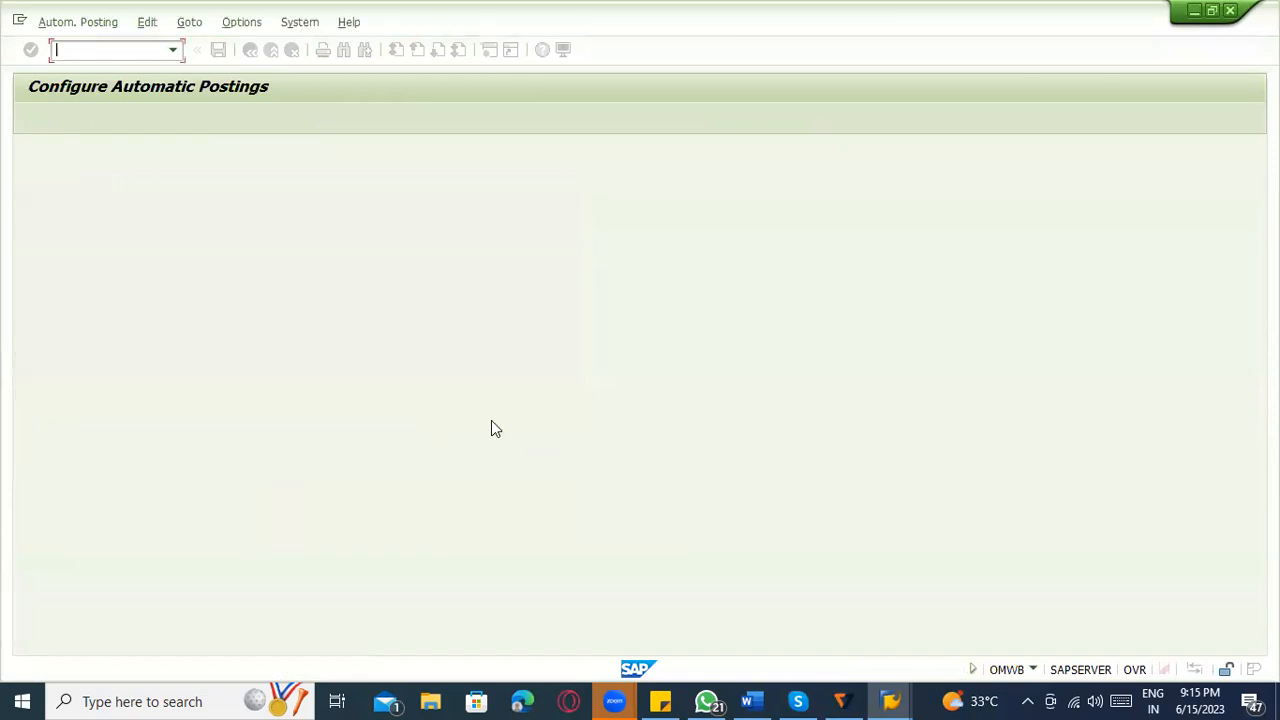
pyautogui.click(96, 122)
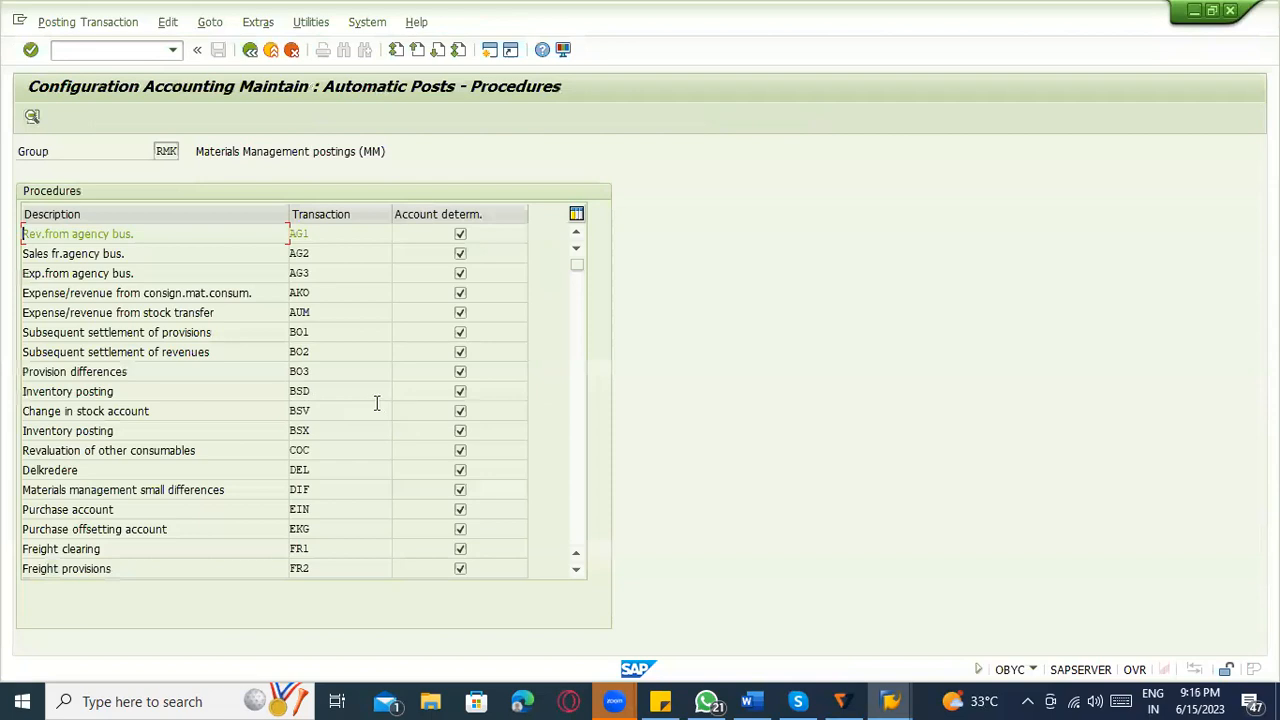
# Open the Inventory posting procedure BSX, dismiss the chart of accounts prompt and return to the implementation guide.
pyautogui.doubleClick(319, 437)
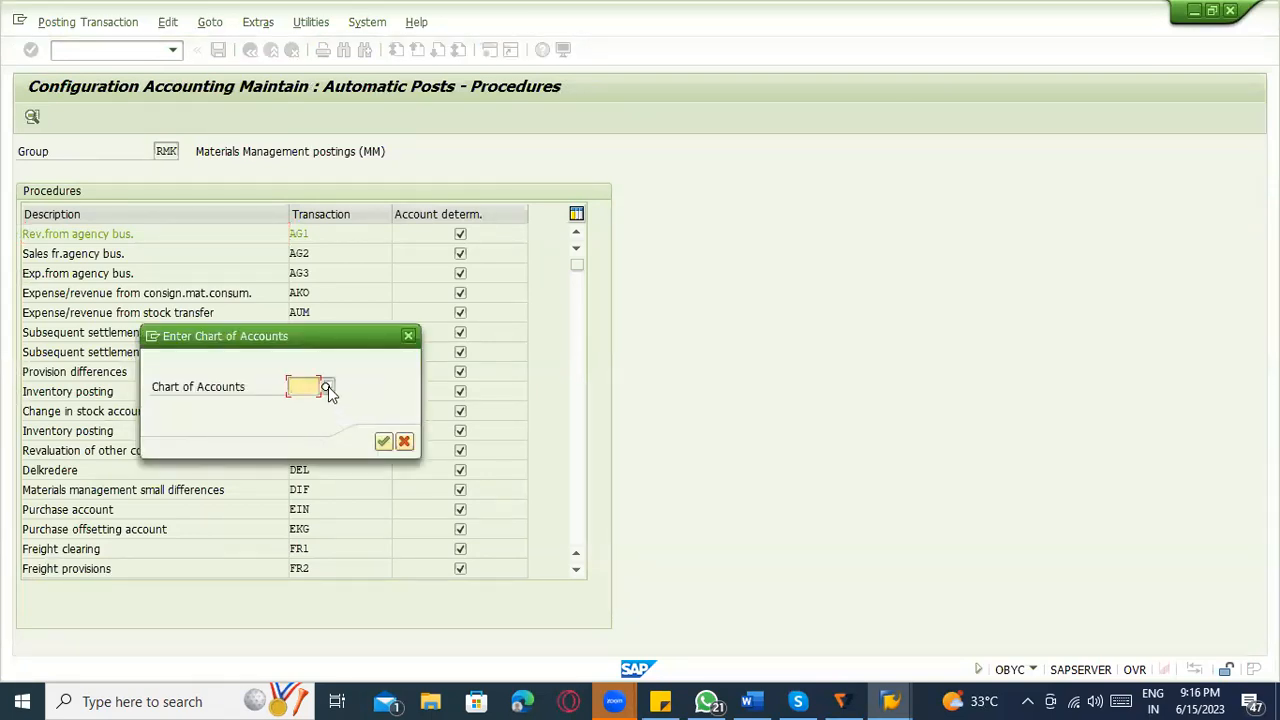
pyautogui.click(383, 441)
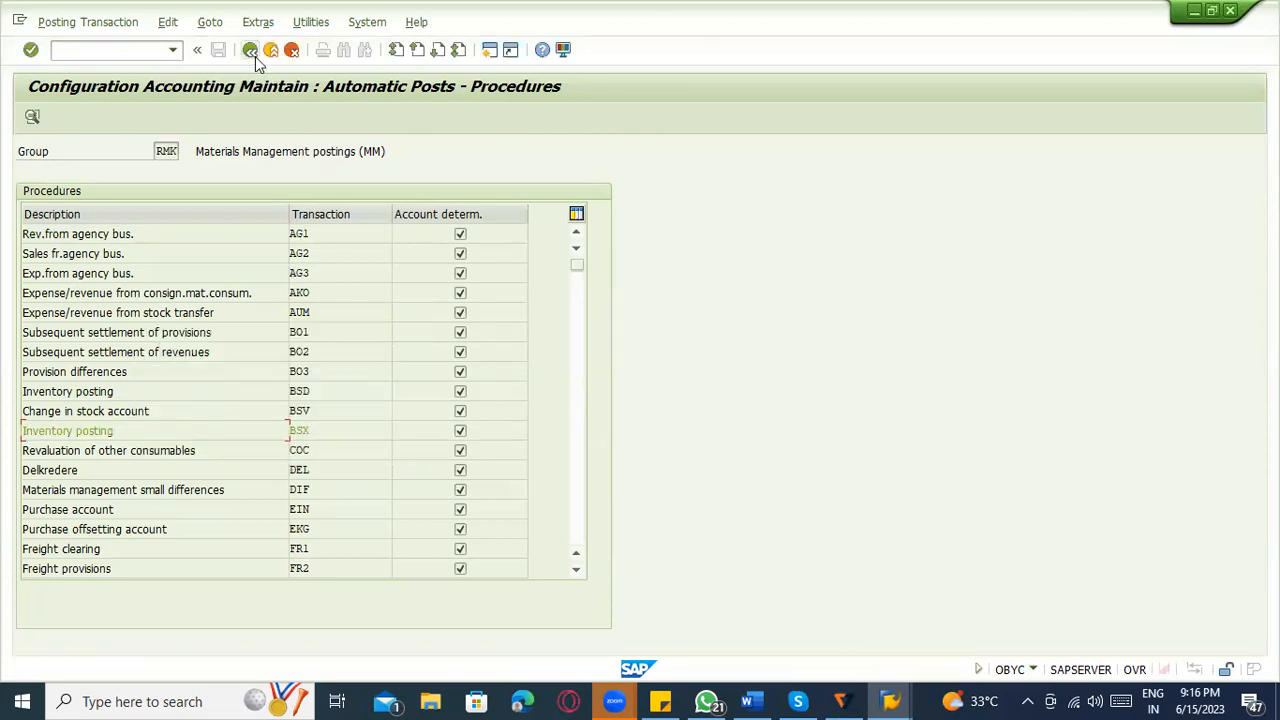
pyautogui.click(255, 56)
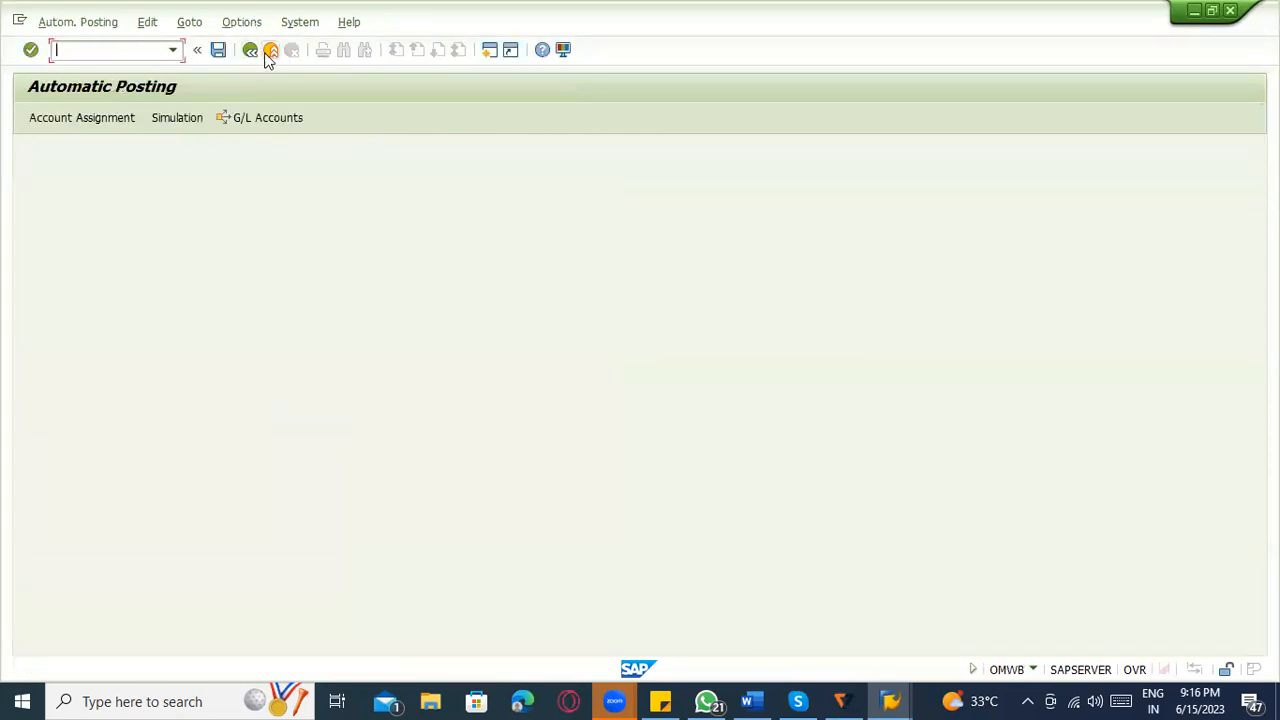
pyautogui.click(267, 55)
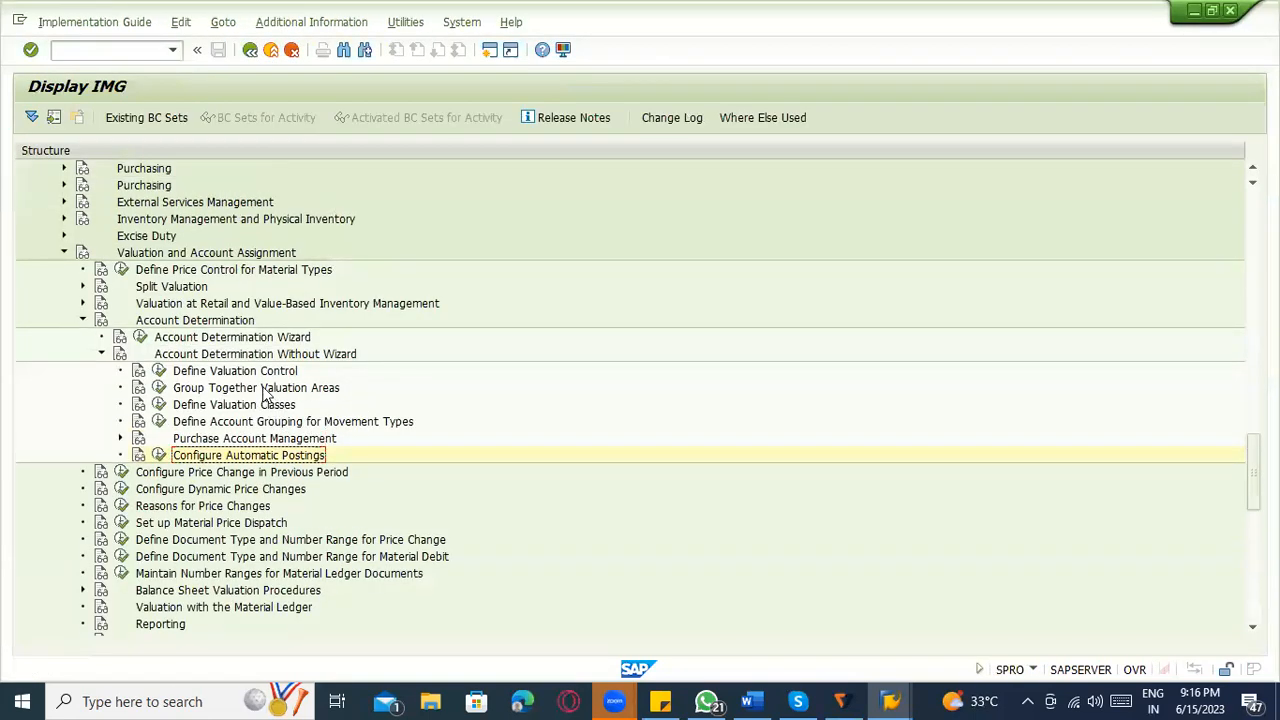
# Open Group Together Valuation Areas and position the list at valuation area 1100.
pyautogui.click(159, 388)
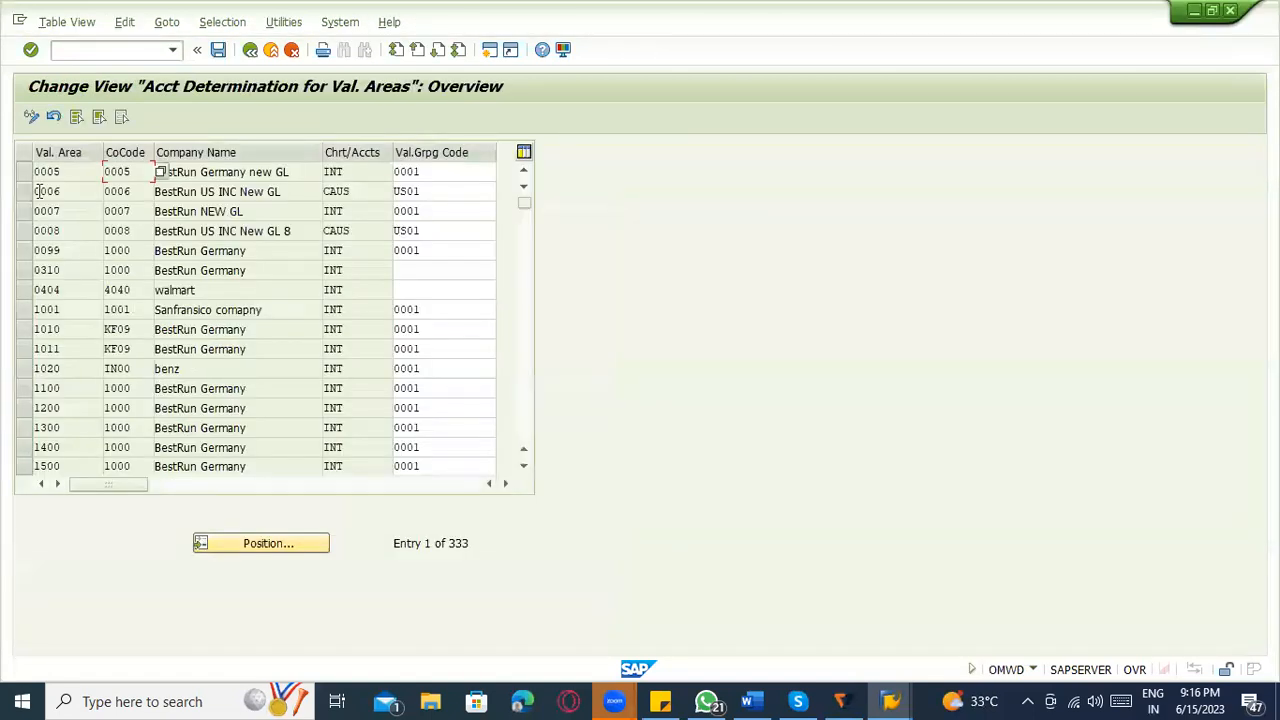
pyautogui.click(78, 174)
pyautogui.click(355, 176)
pyautogui.click(368, 230)
pyautogui.click(285, 556)
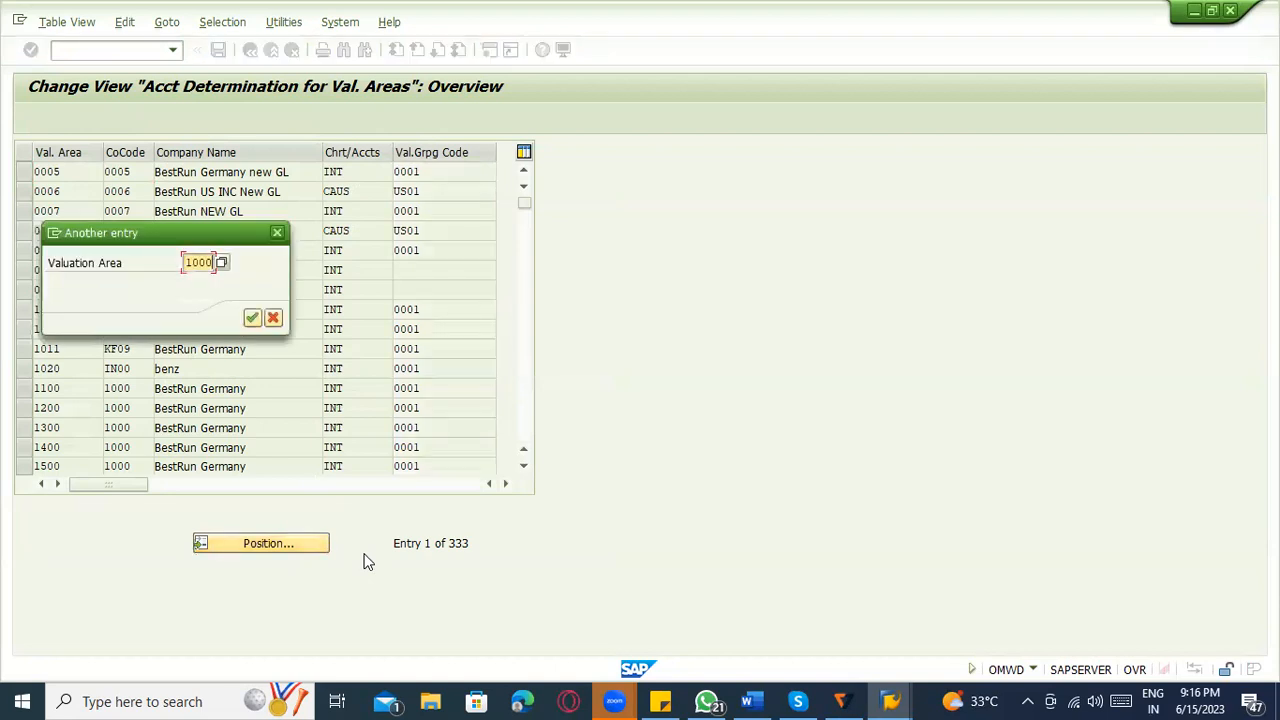
pyautogui.press('BackSpace')
pyautogui.write('1100')
pyautogui.click(252, 318)
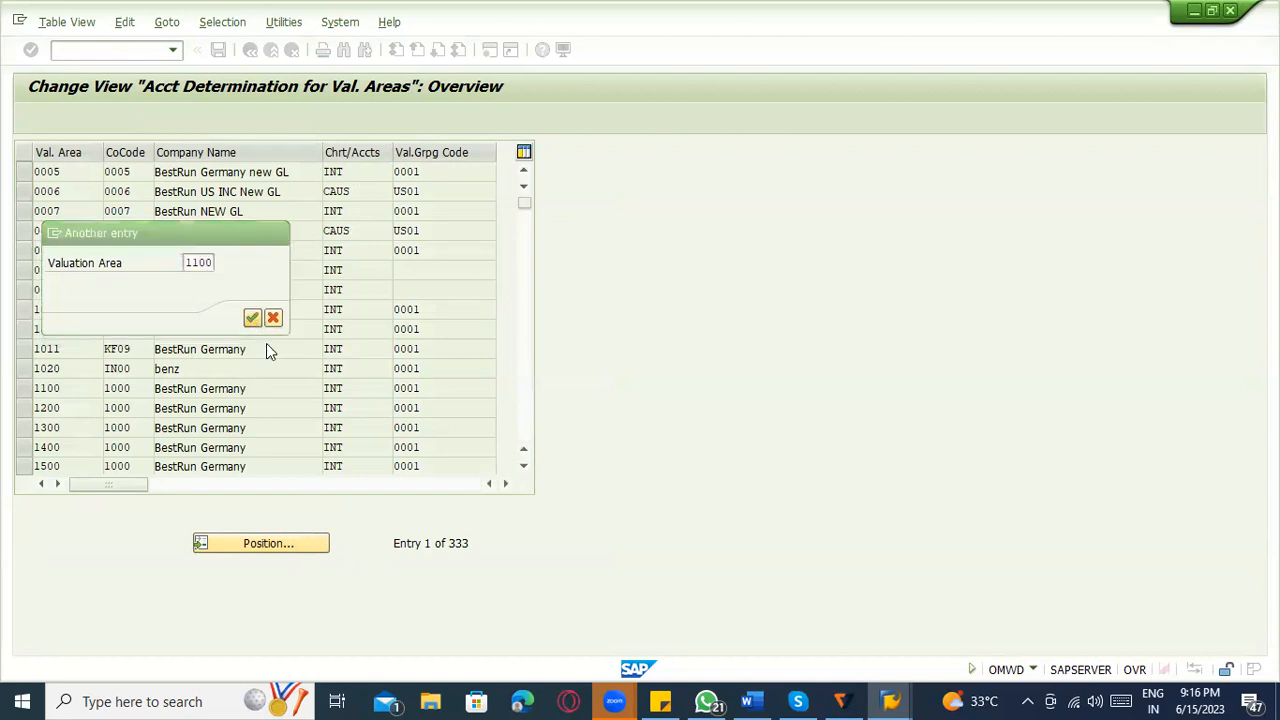
# Display the field help for the Chart of Accounts column and call up its IMG activities overview.
pyautogui.click(126, 172)
pyautogui.moveTo(369, 178); pyautogui.dragTo(289, 160)
pyautogui.click(331, 177)
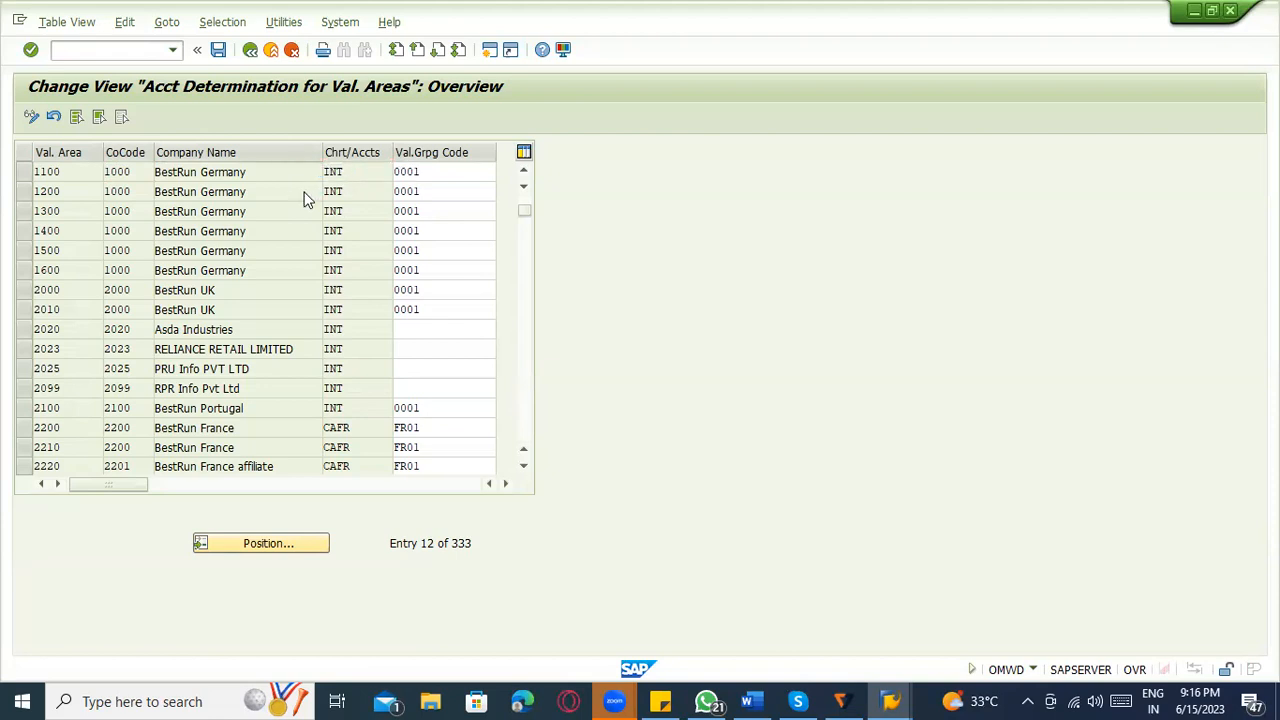
pyautogui.press('F1')
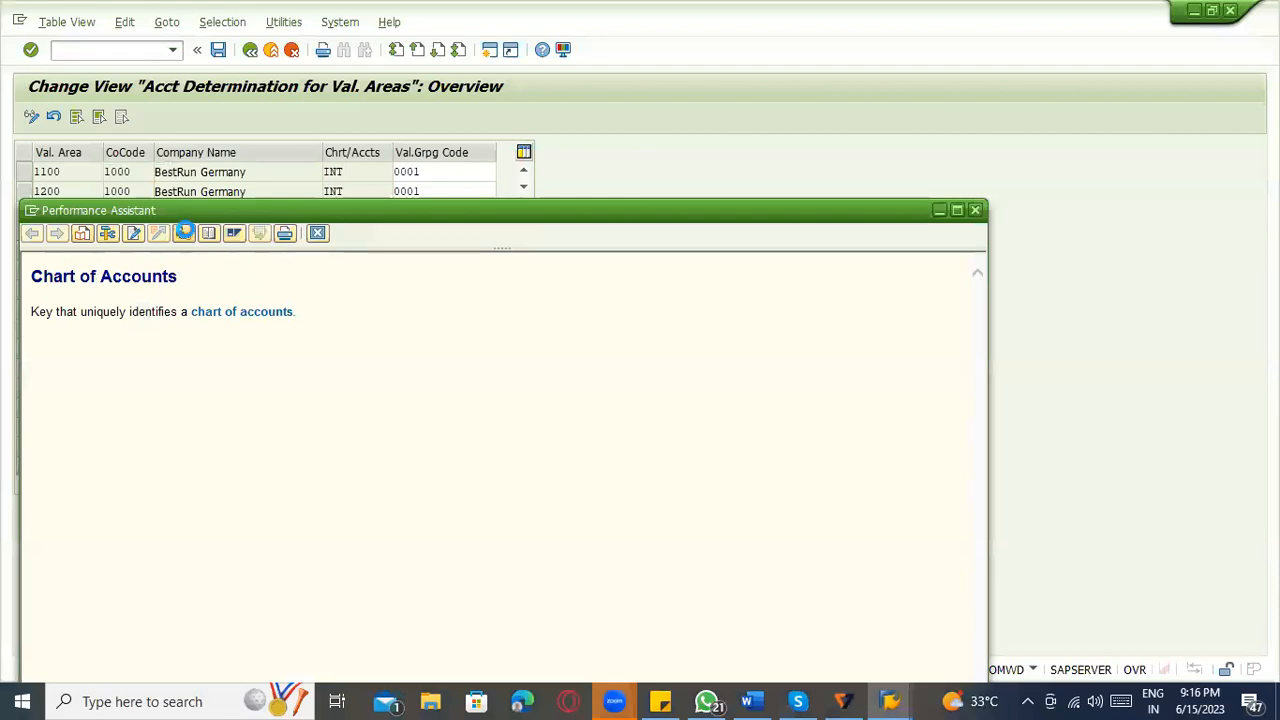
pyautogui.click(185, 232)
pyautogui.click(438, 238)
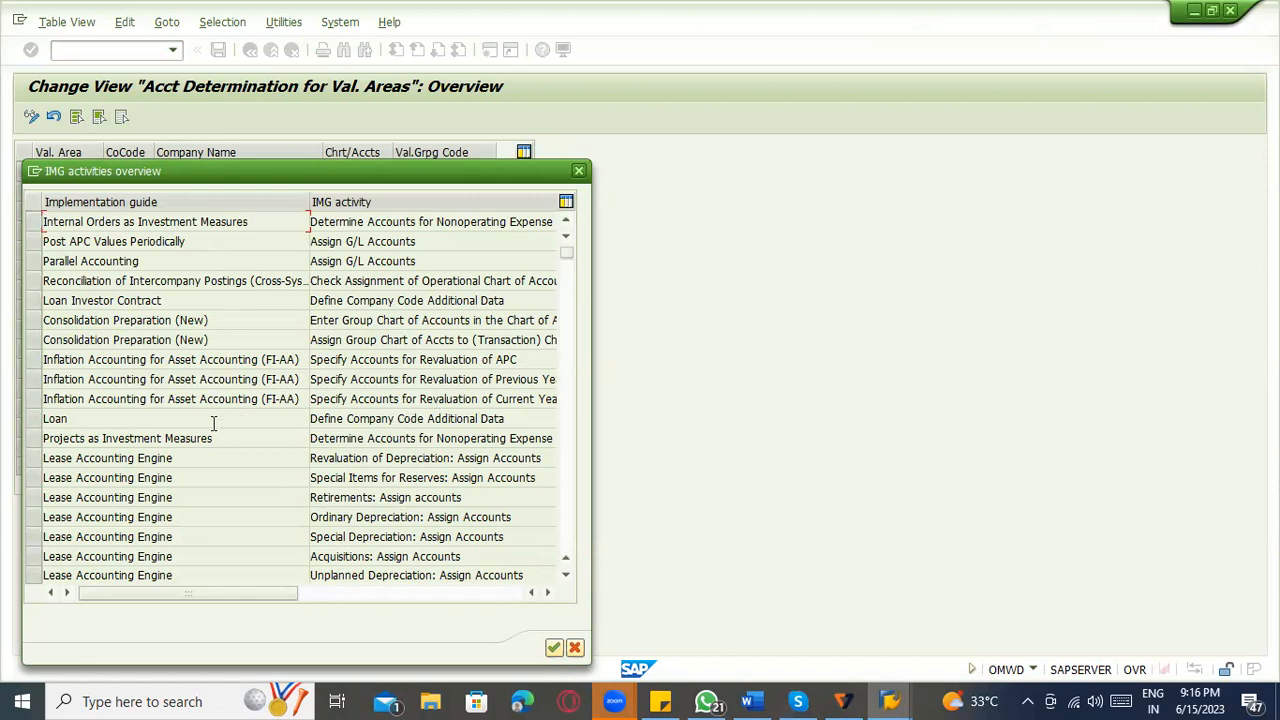
# Look through the IMG activities overview for activities related to the chart of accounts, comparing the implementation guide areas with their activity names.
pyautogui.scroll(-3, 195, 469)
pyautogui.scroll(-2, 197, 470)
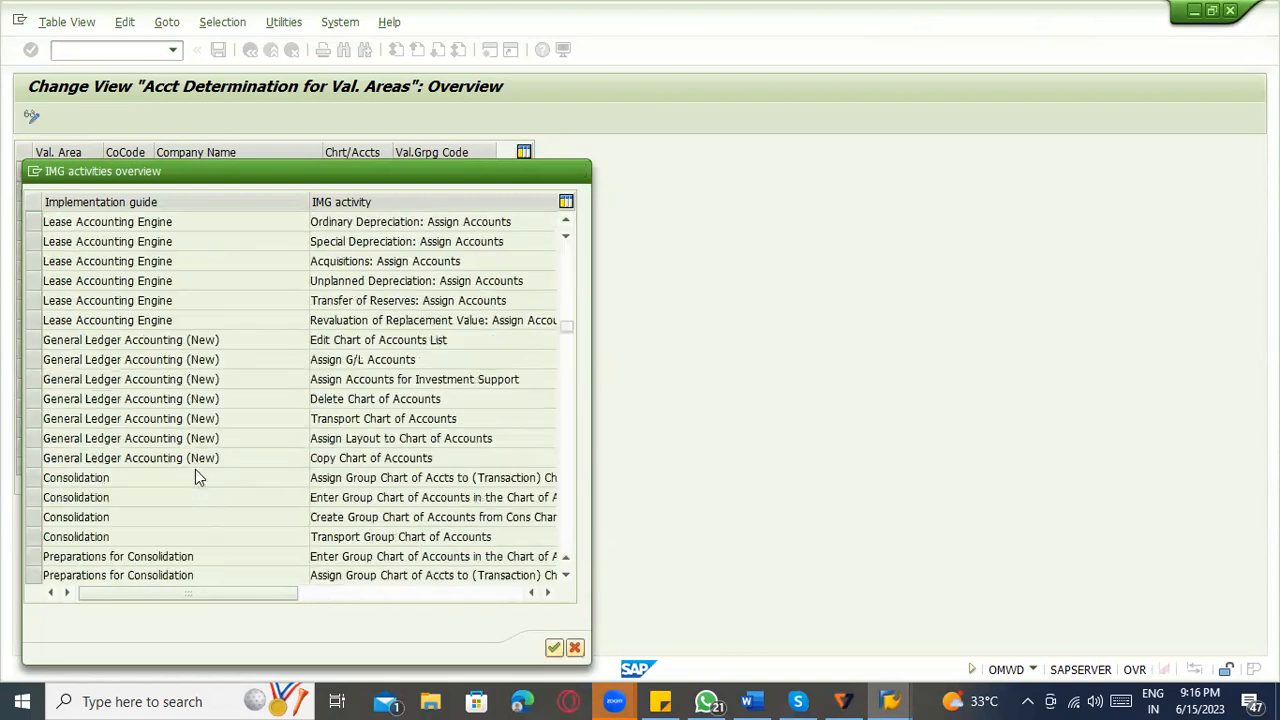
pyautogui.scroll(-1, 263, 409)
pyautogui.click(362, 298)
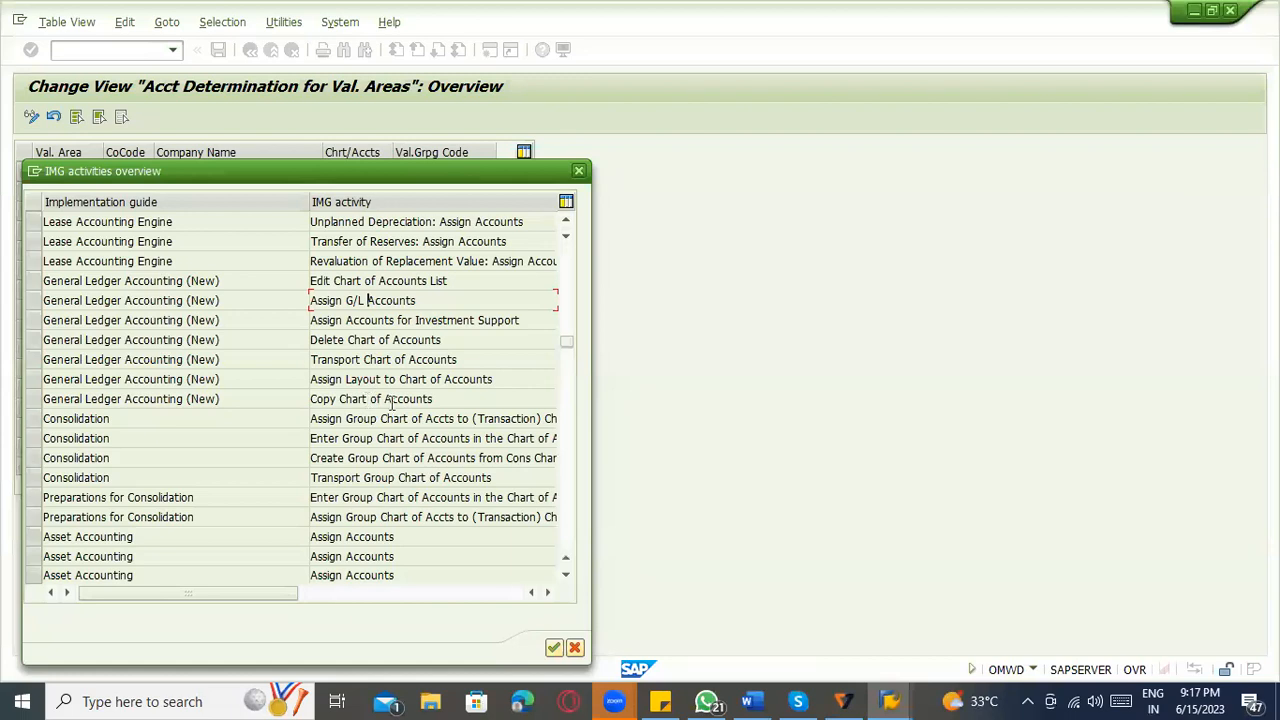
pyautogui.hscroll(1, 330, 446)
pyautogui.scroll(-2, 329, 448)
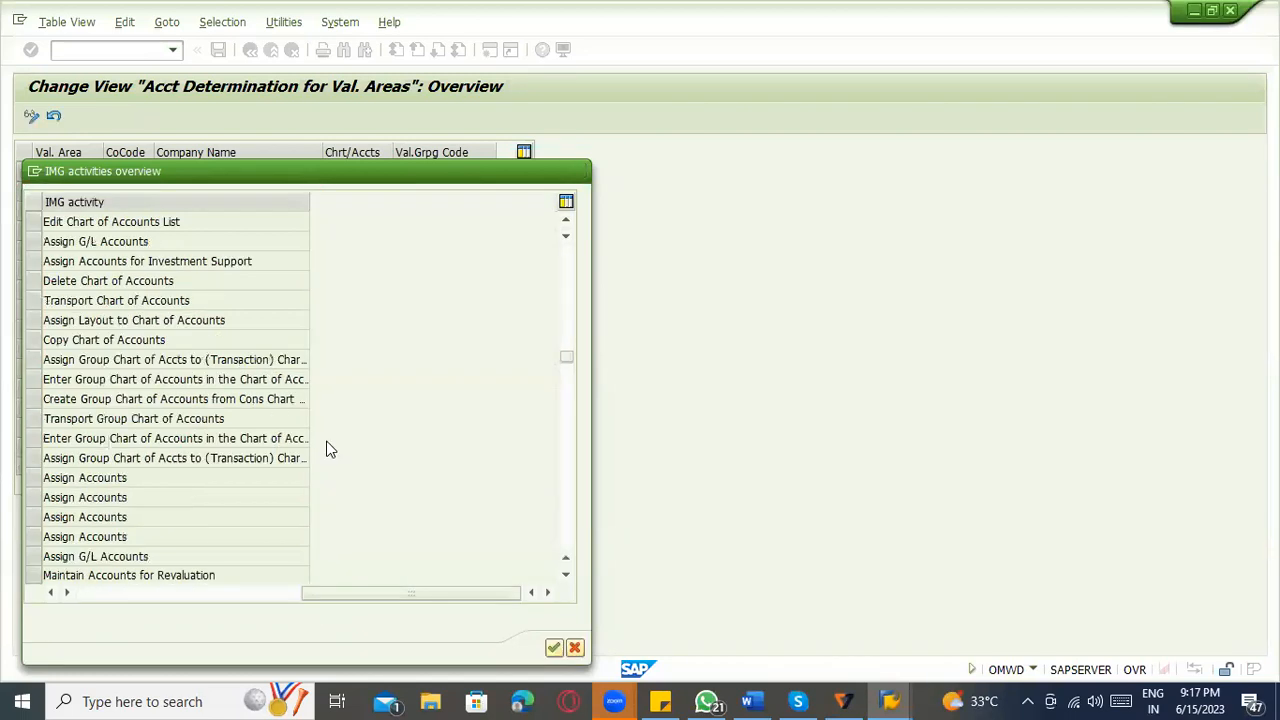
pyautogui.moveTo(308, 596); pyautogui.dragTo(128, 592)
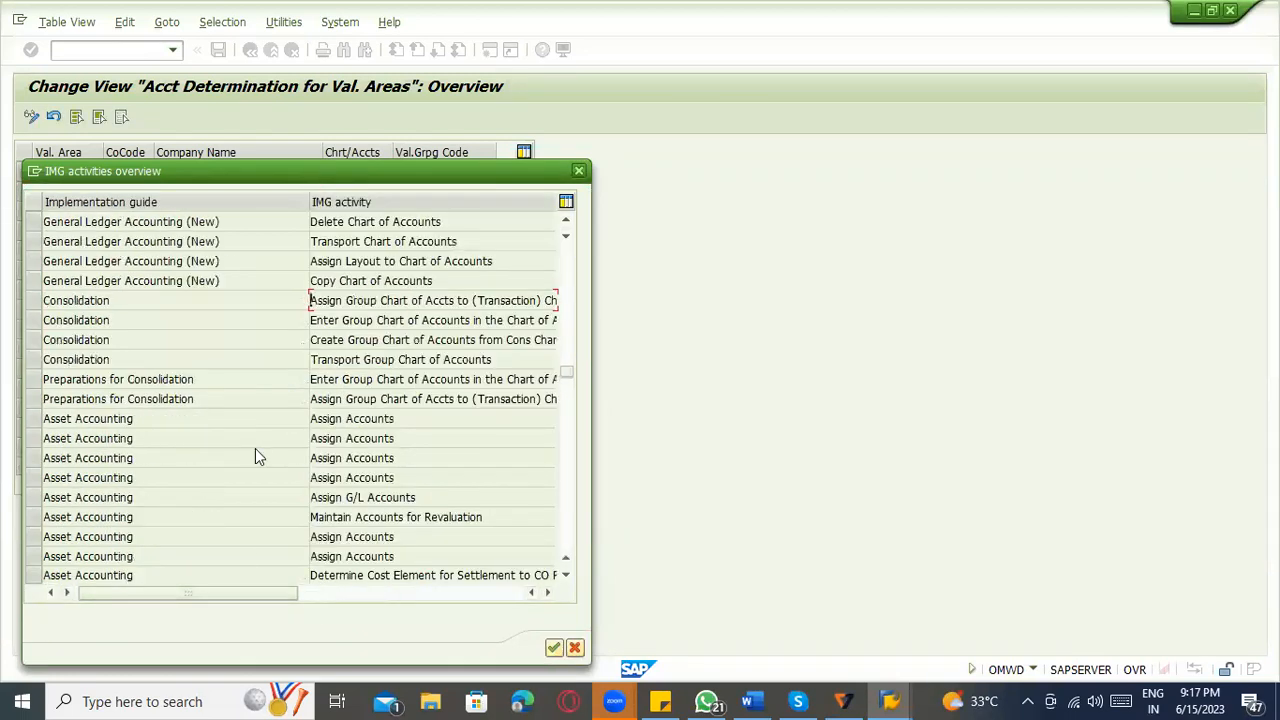
pyautogui.hscroll(1, 255, 457)
pyautogui.scroll(-1, 257, 448)
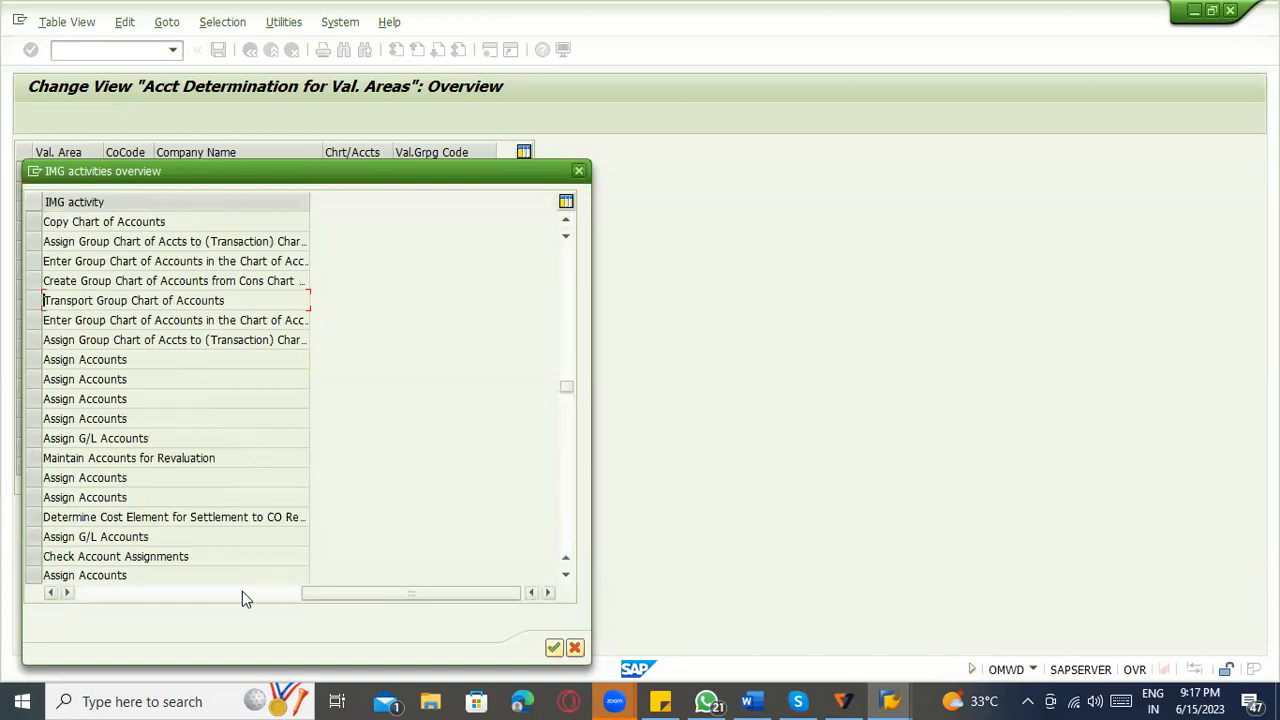
pyautogui.scroll(-1, 230, 596)
pyautogui.click(170, 594)
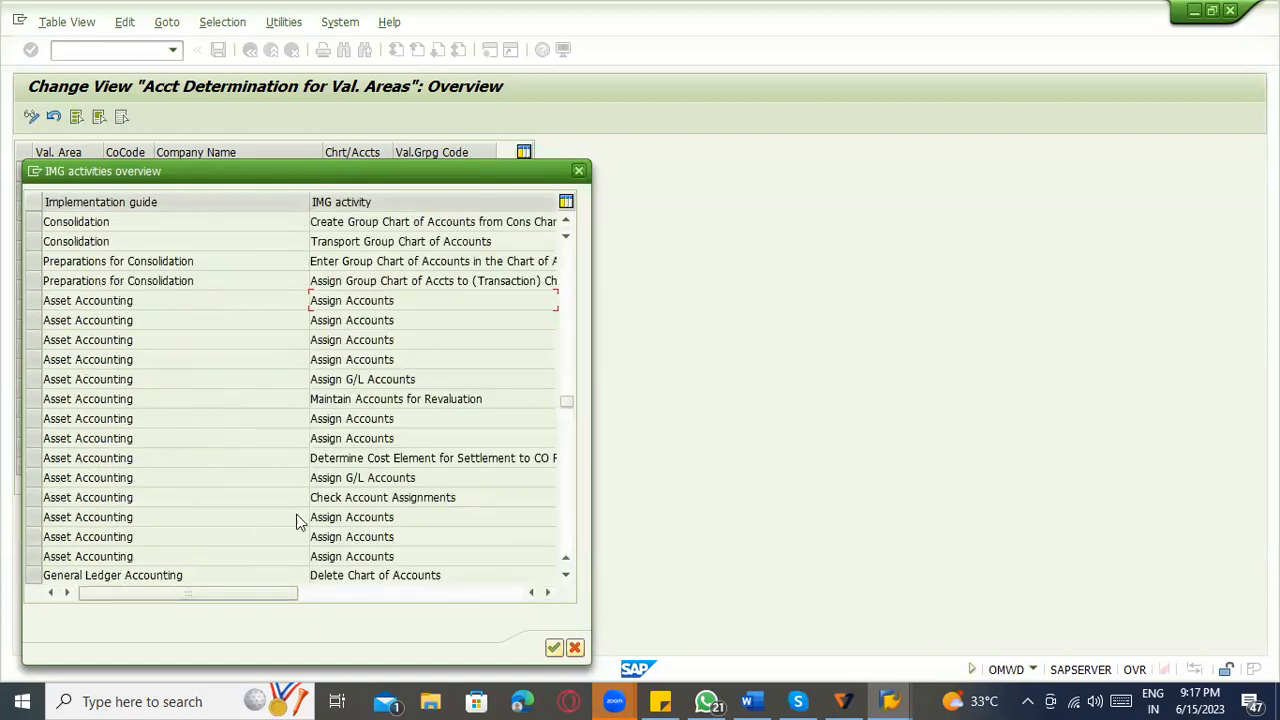
pyautogui.hscroll(1, 296, 520)
pyautogui.scroll(-1, 300, 516)
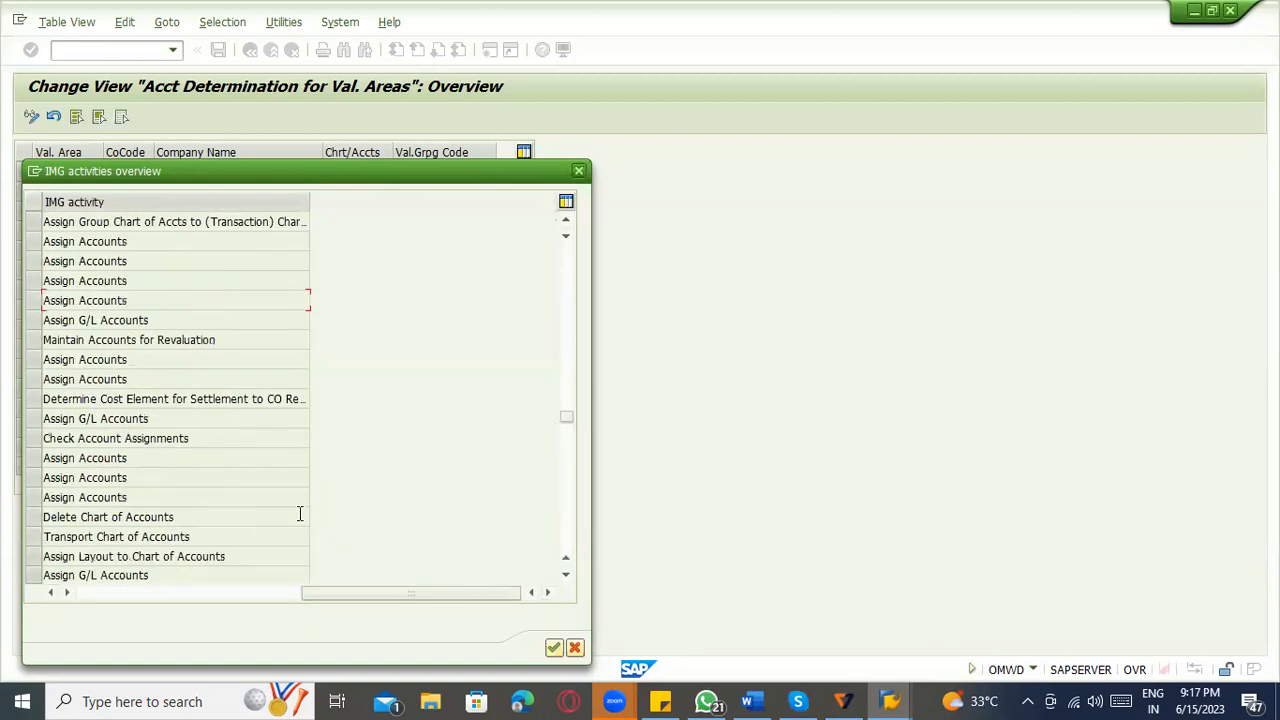
pyautogui.click(101, 595)
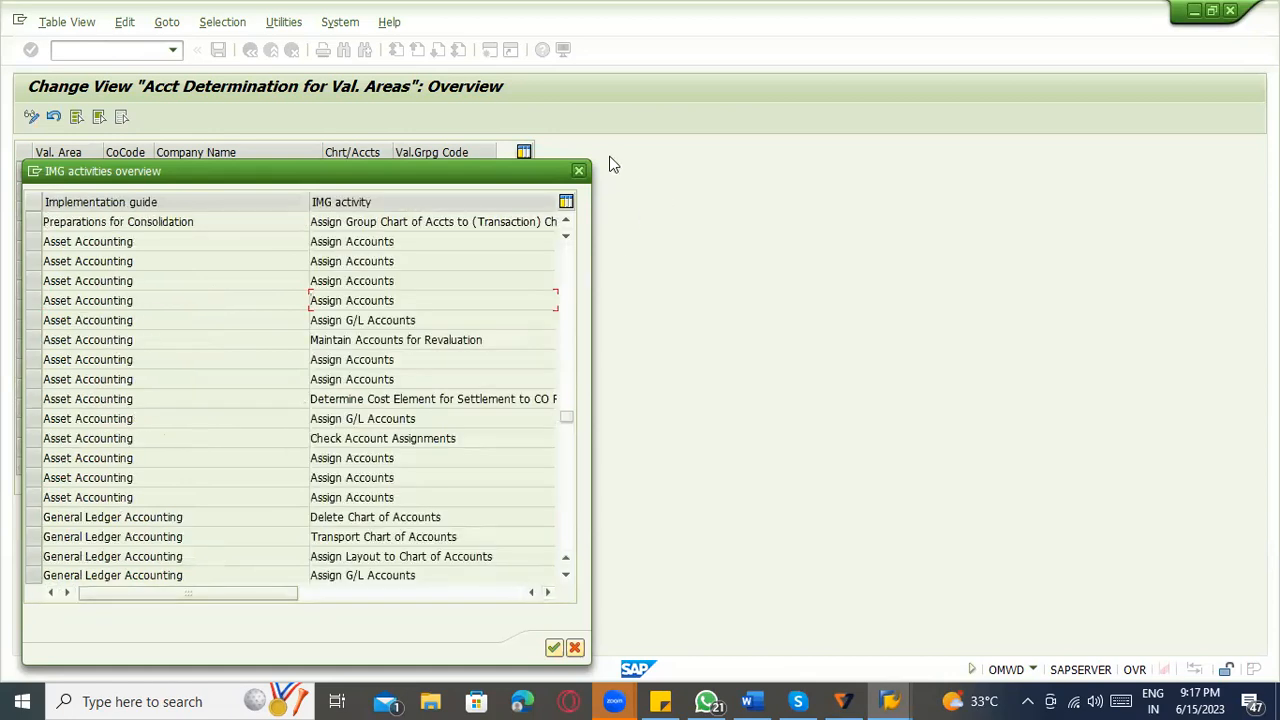
# Close the IMG activities overview and the Chart of Accounts field help.
pyautogui.click(578, 171)
pyautogui.press('F1')
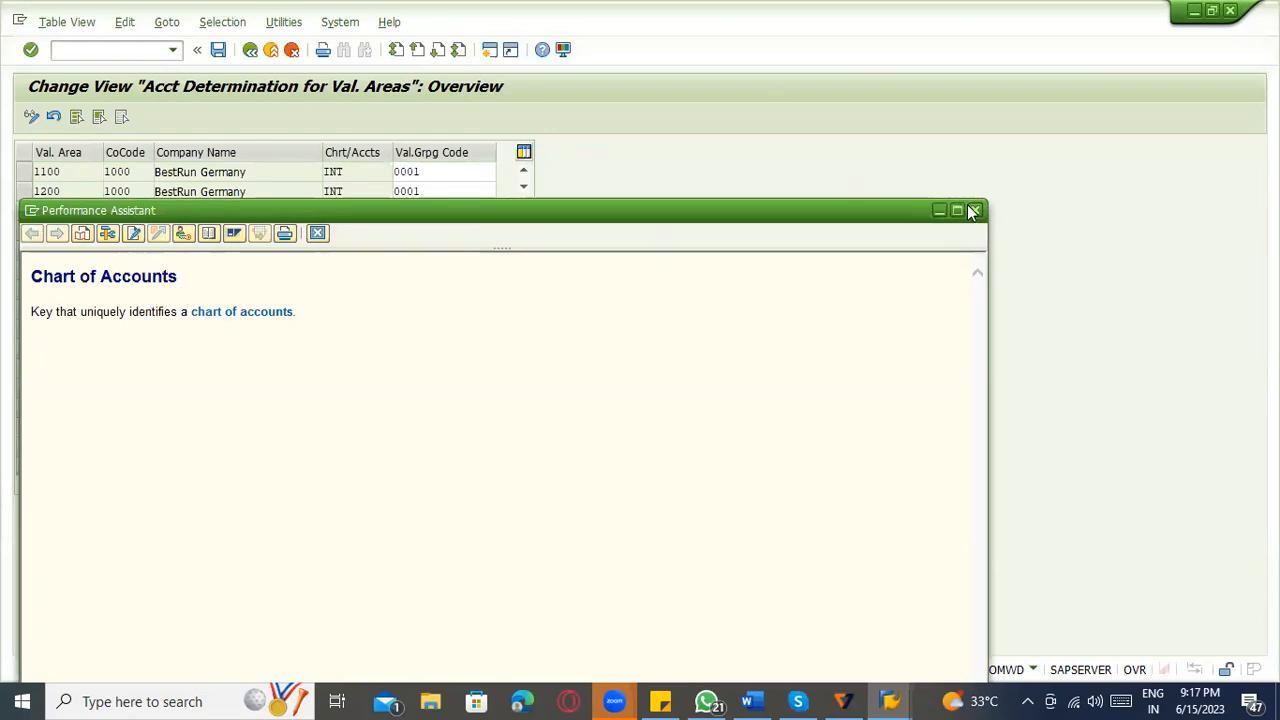
pyautogui.click(316, 234)
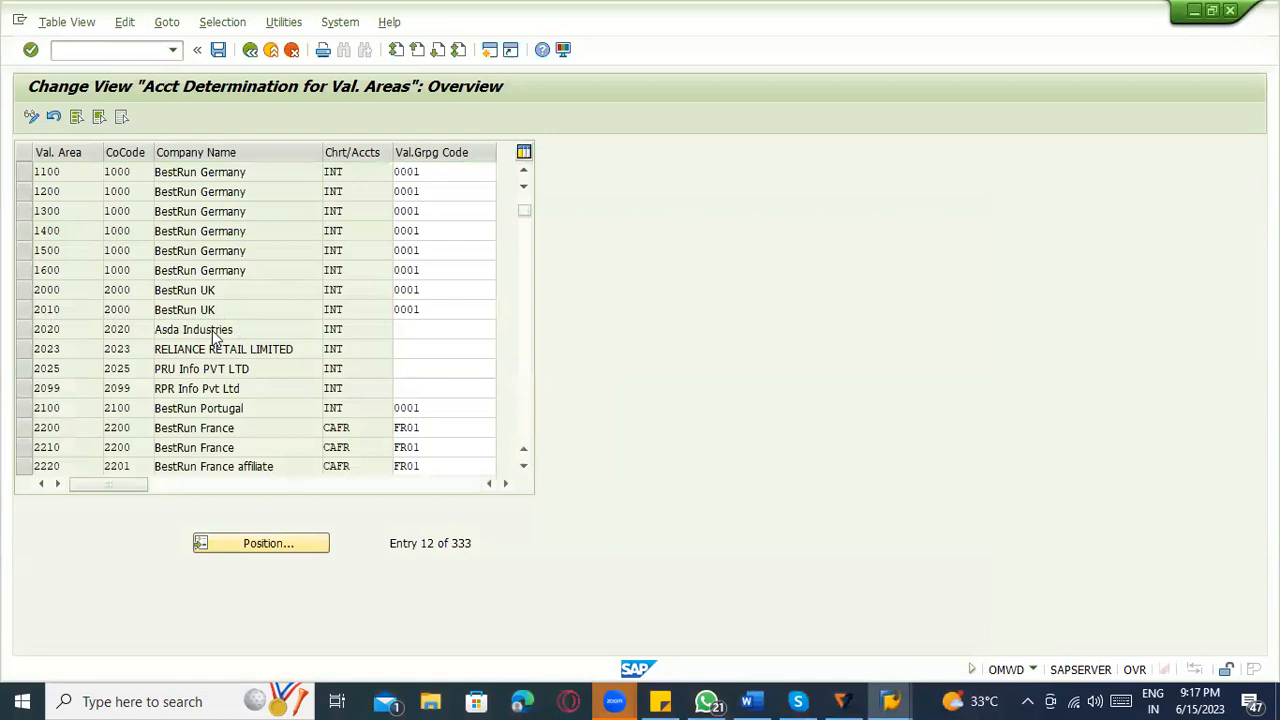
# Check the chart of accounts, company code and valuation area entries for BestRun UK, and return to the implementation guide.
pyautogui.click(341, 311)
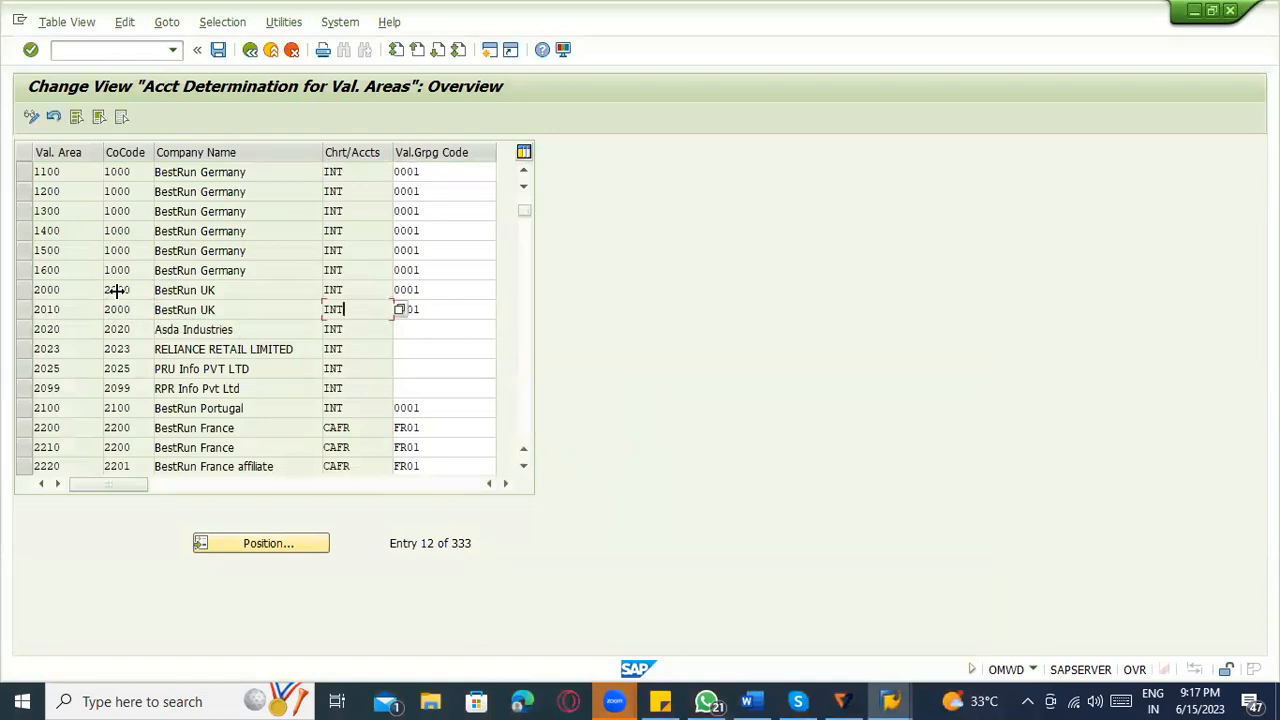
pyautogui.click(120, 292)
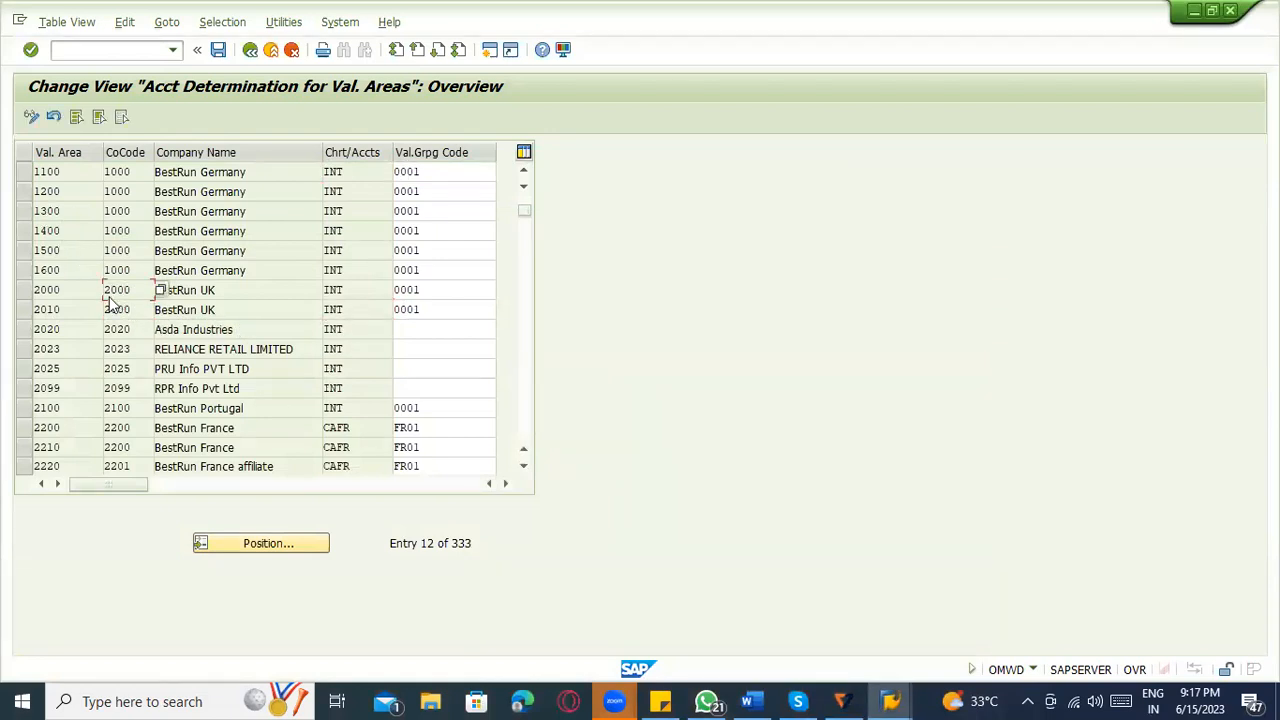
pyautogui.click(67, 290)
pyautogui.click(250, 49)
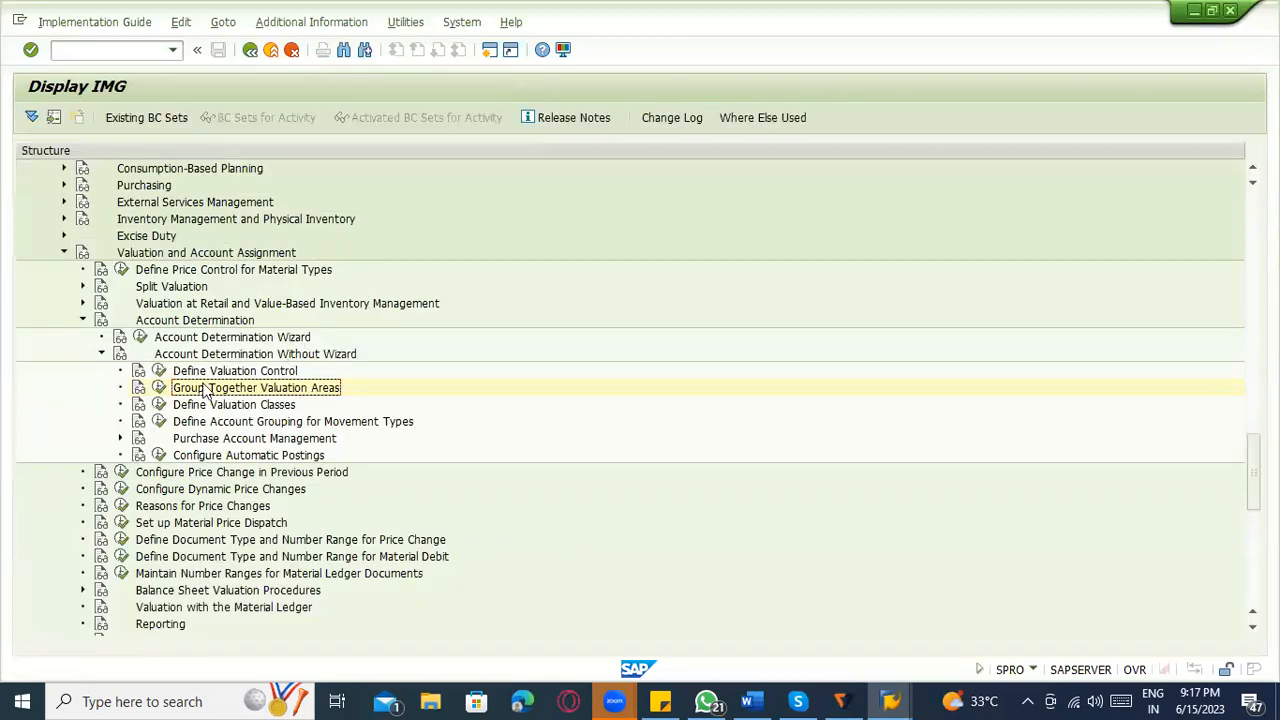
# View Define valuation level under Enterprise Structure, Definition, Logistics - General, and return to the implementation guide.
pyautogui.scroll(2, 545, 395)
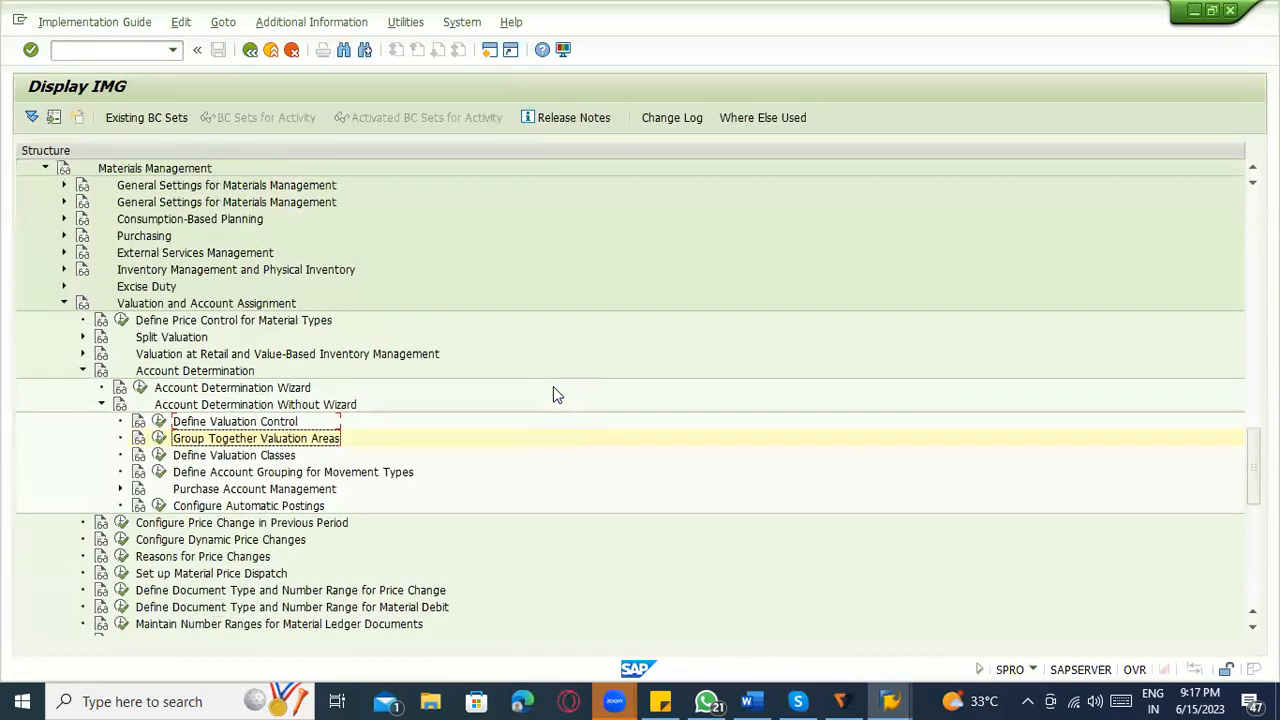
pyautogui.scroll(5, 556, 394)
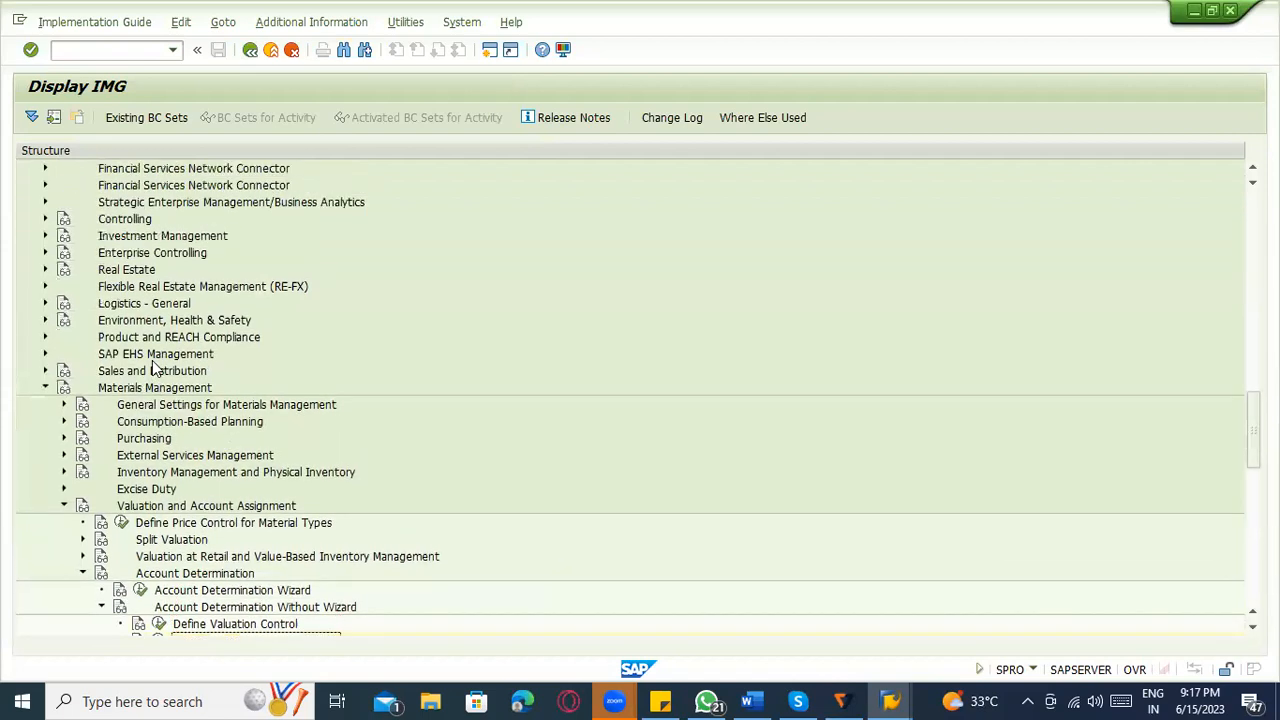
pyautogui.scroll(5, 79, 287)
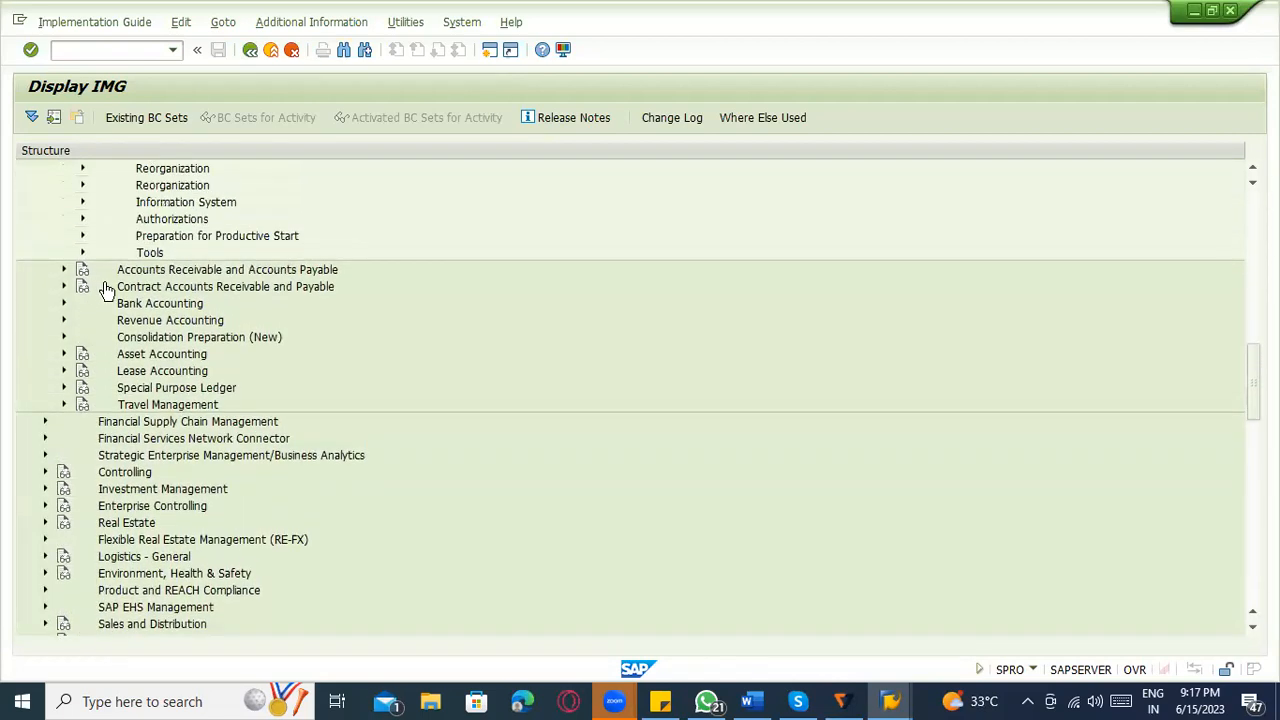
pyautogui.scroll(6, 95, 278)
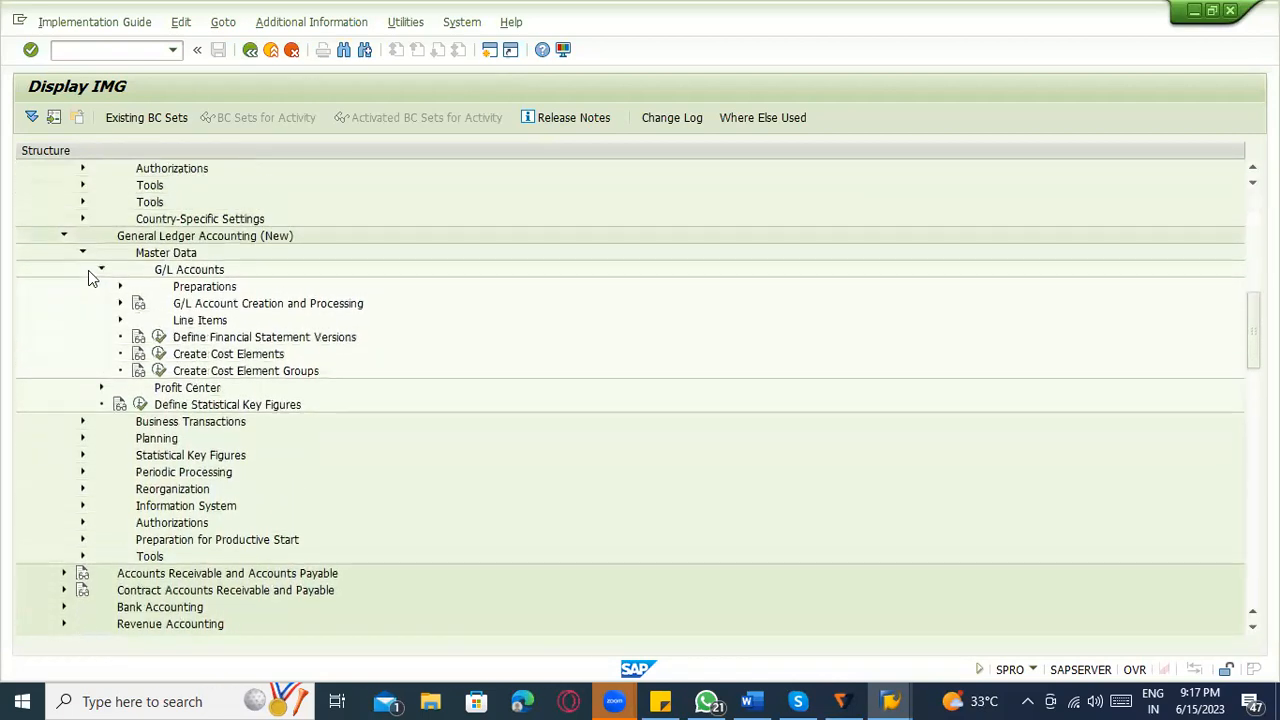
pyautogui.scroll(5, 68, 277)
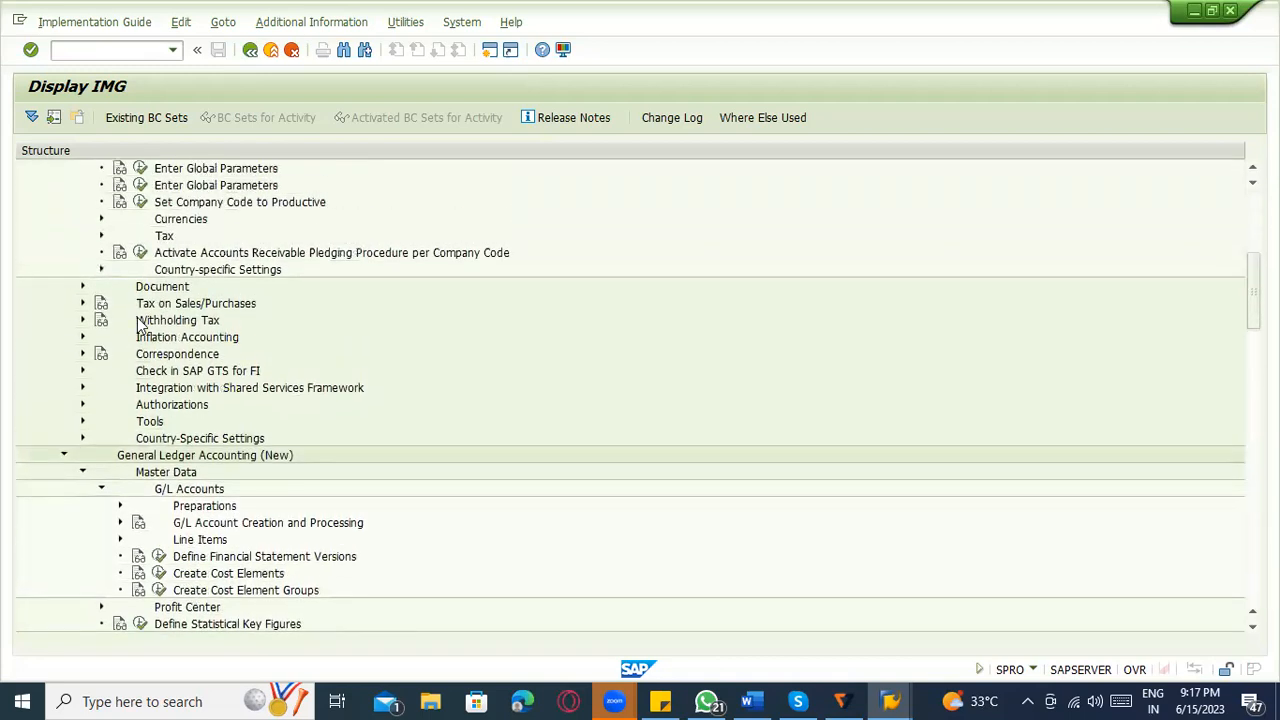
pyautogui.scroll(5, 41, 311)
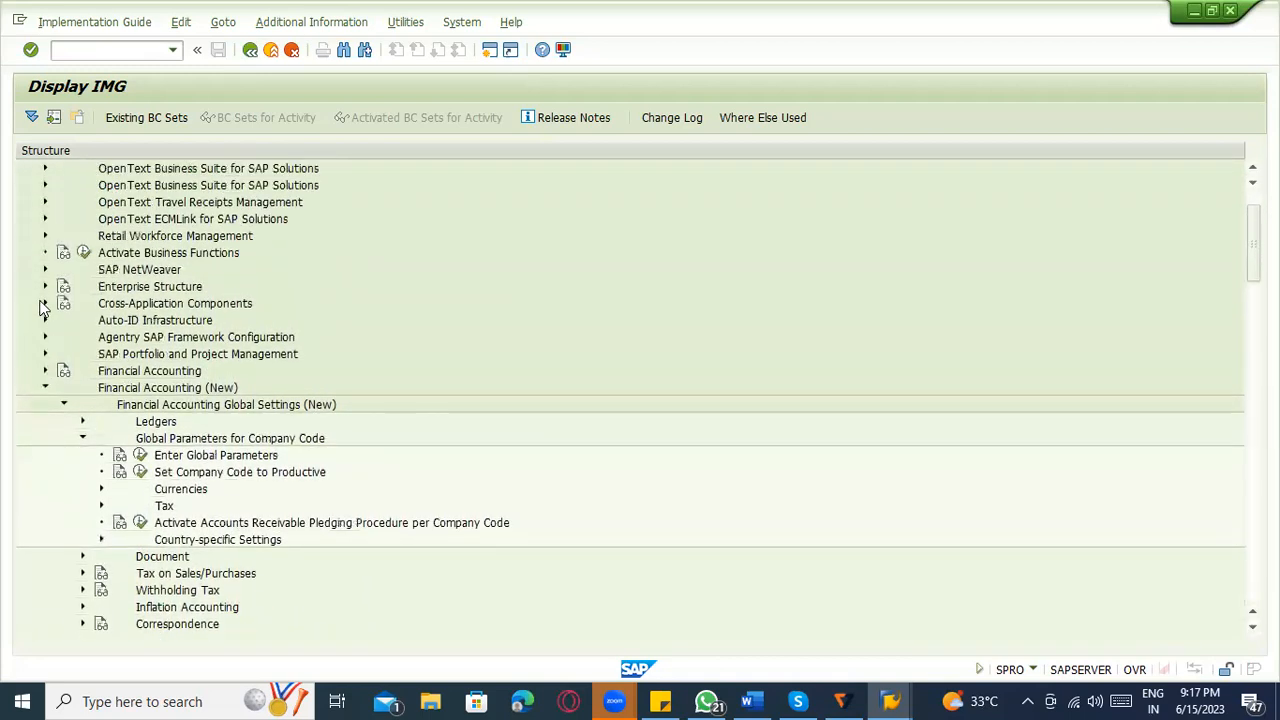
pyautogui.click(44, 303)
pyautogui.click(63, 337)
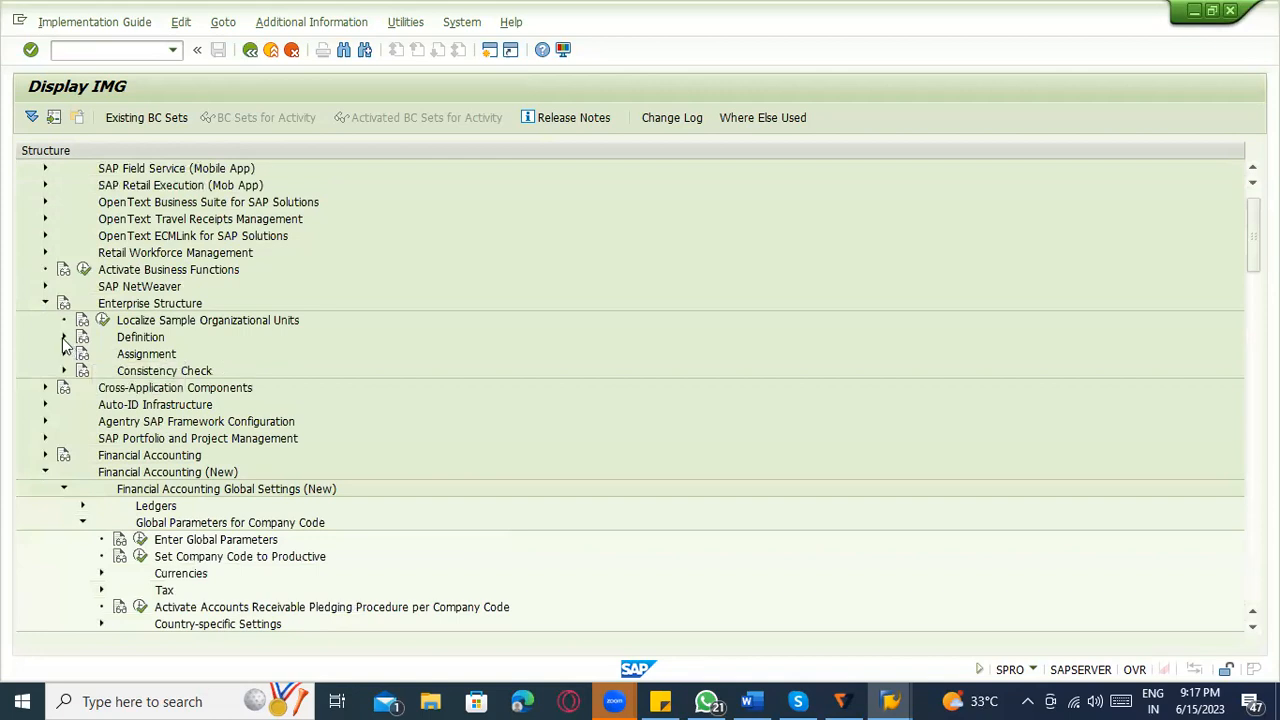
pyautogui.click(82, 387)
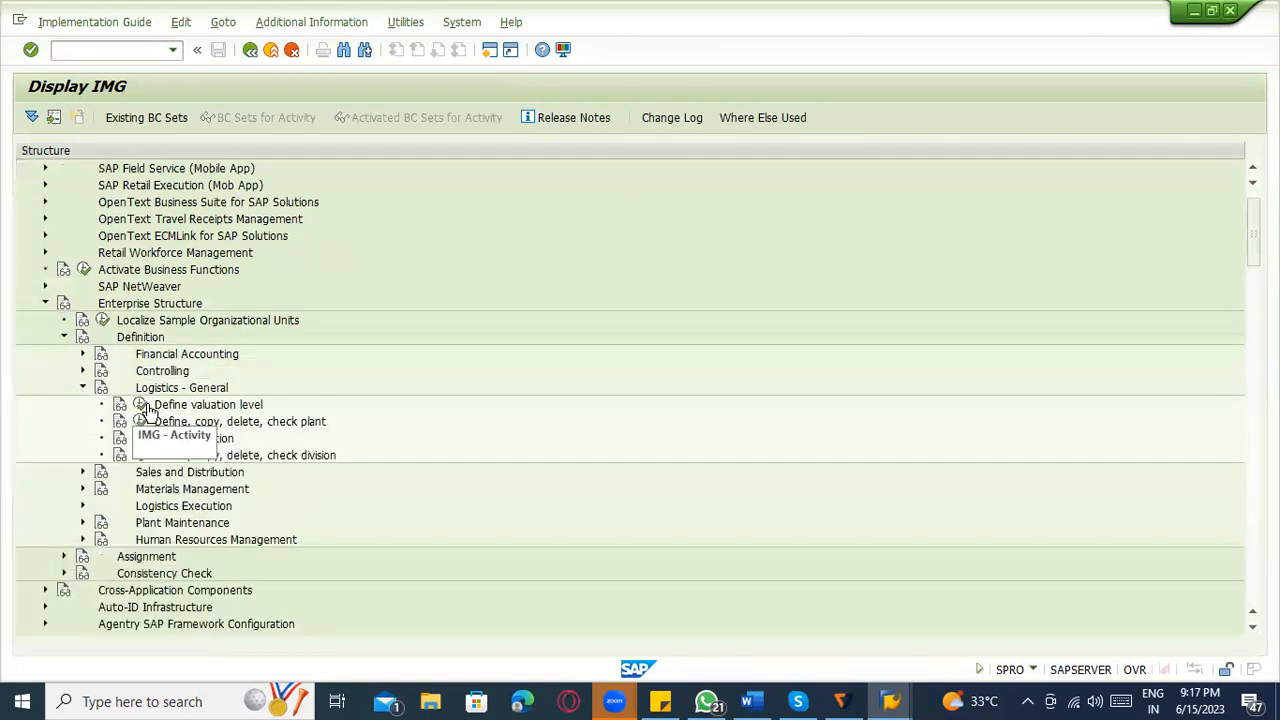
pyautogui.click(140, 405)
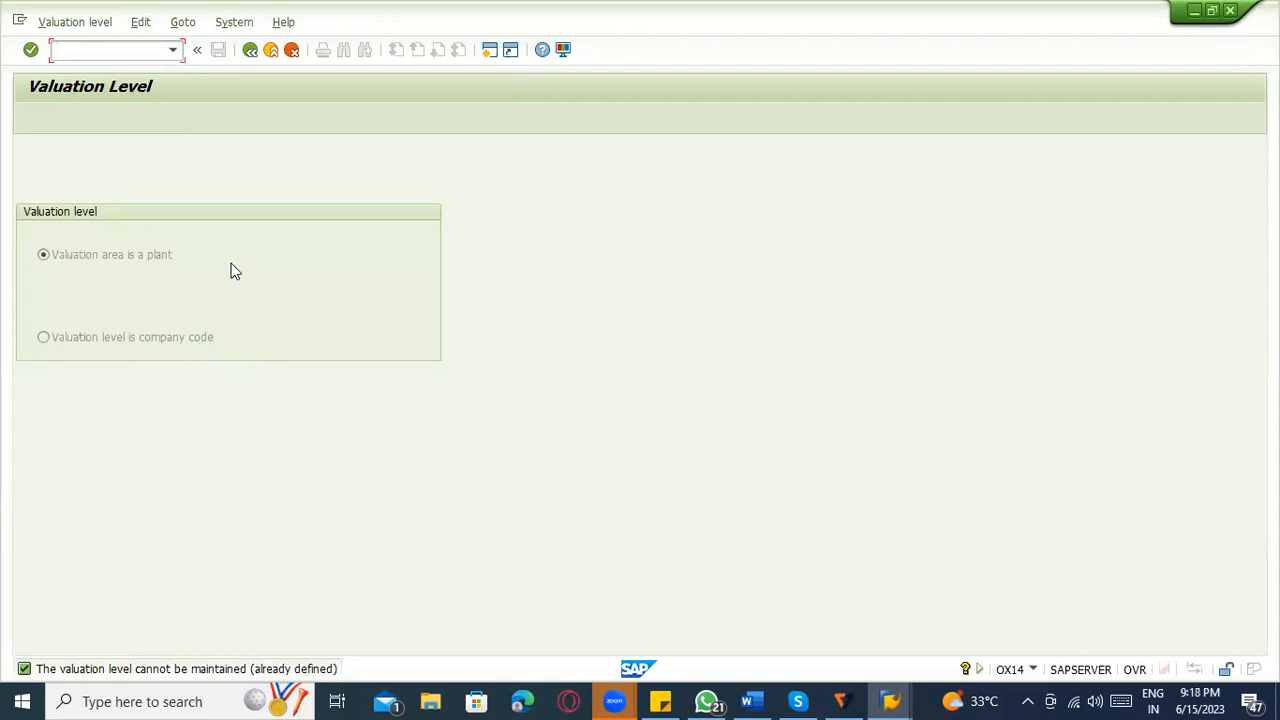
pyautogui.click(256, 56)
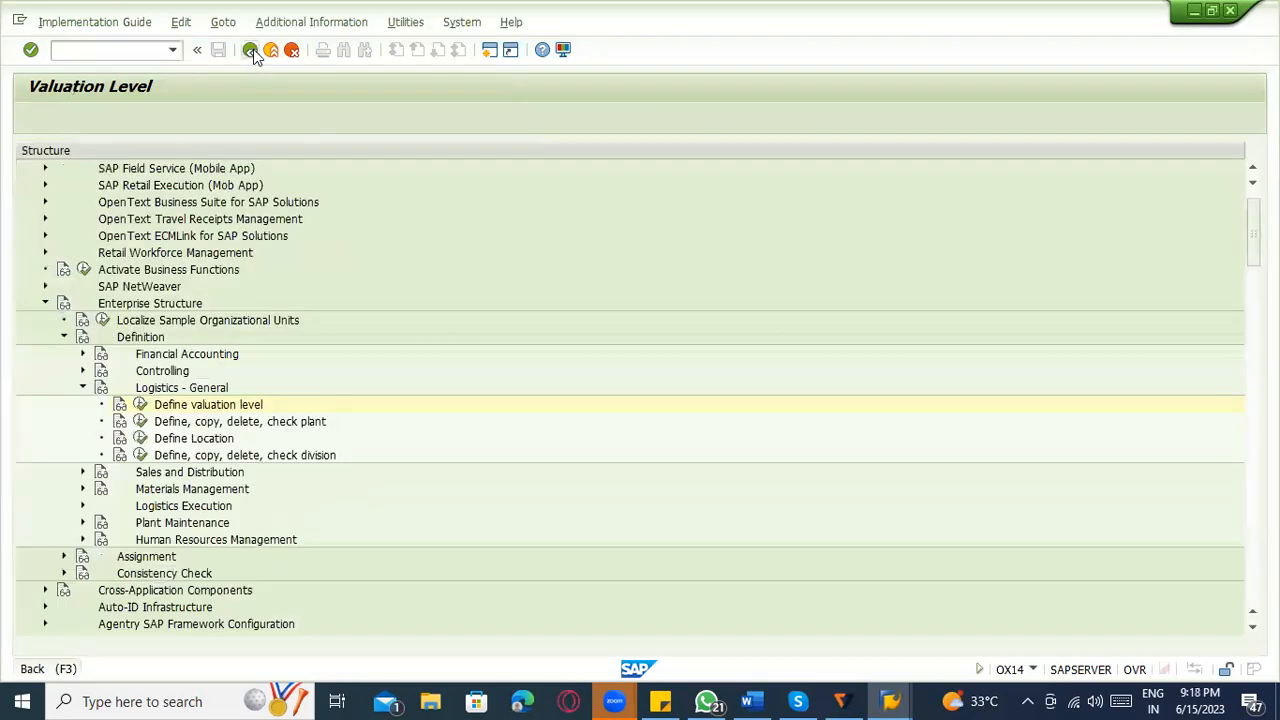
# Open Define Valuation Control under Materials Management, Valuation and Account Assignment, Account Determination Without Wizard.
pyautogui.scroll(-6, 320, 383)
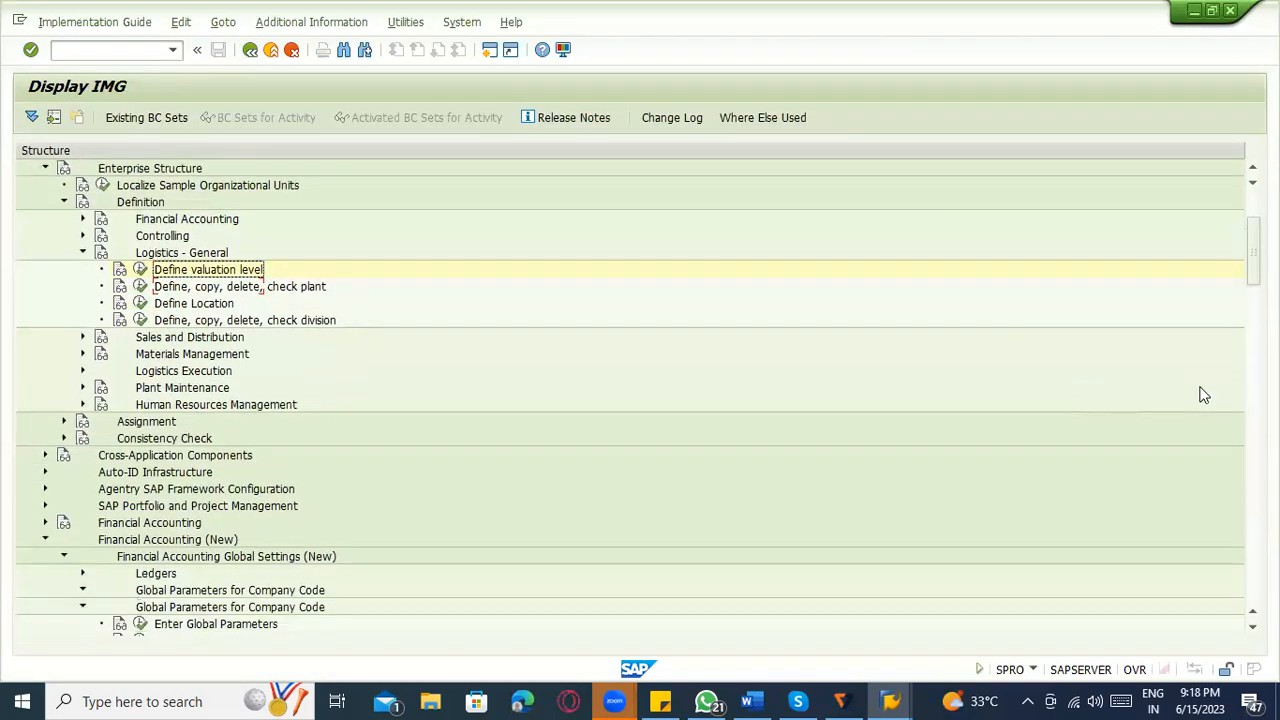
pyautogui.scroll(-6, 630, 396)
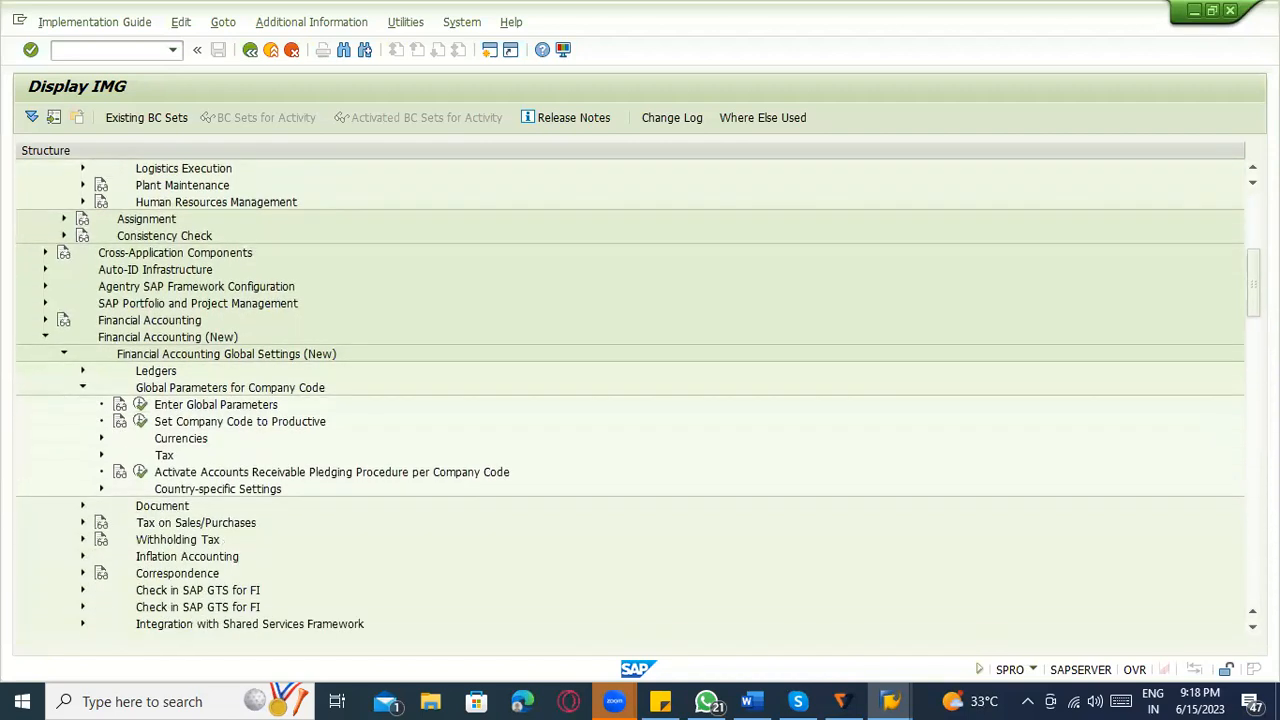
pyautogui.scroll(-10, 1240, 445)
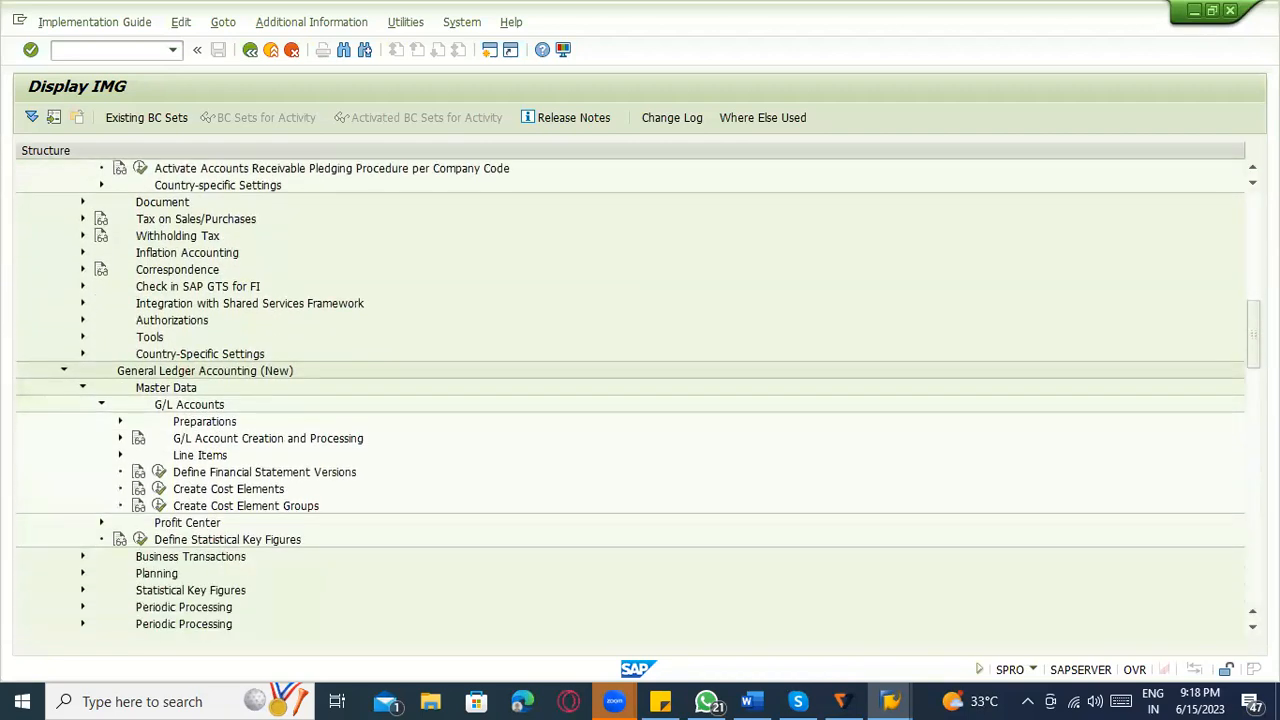
pyautogui.scroll(-5, 461, 433)
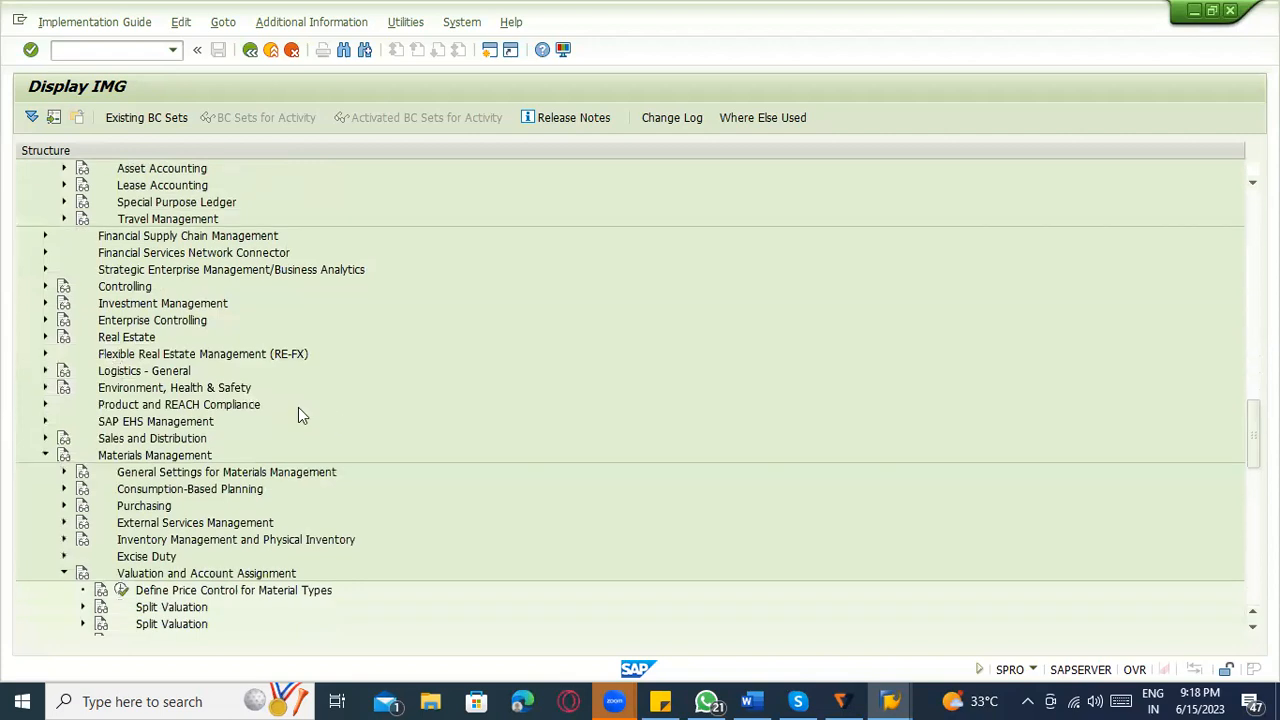
pyautogui.scroll(-4, 248, 510)
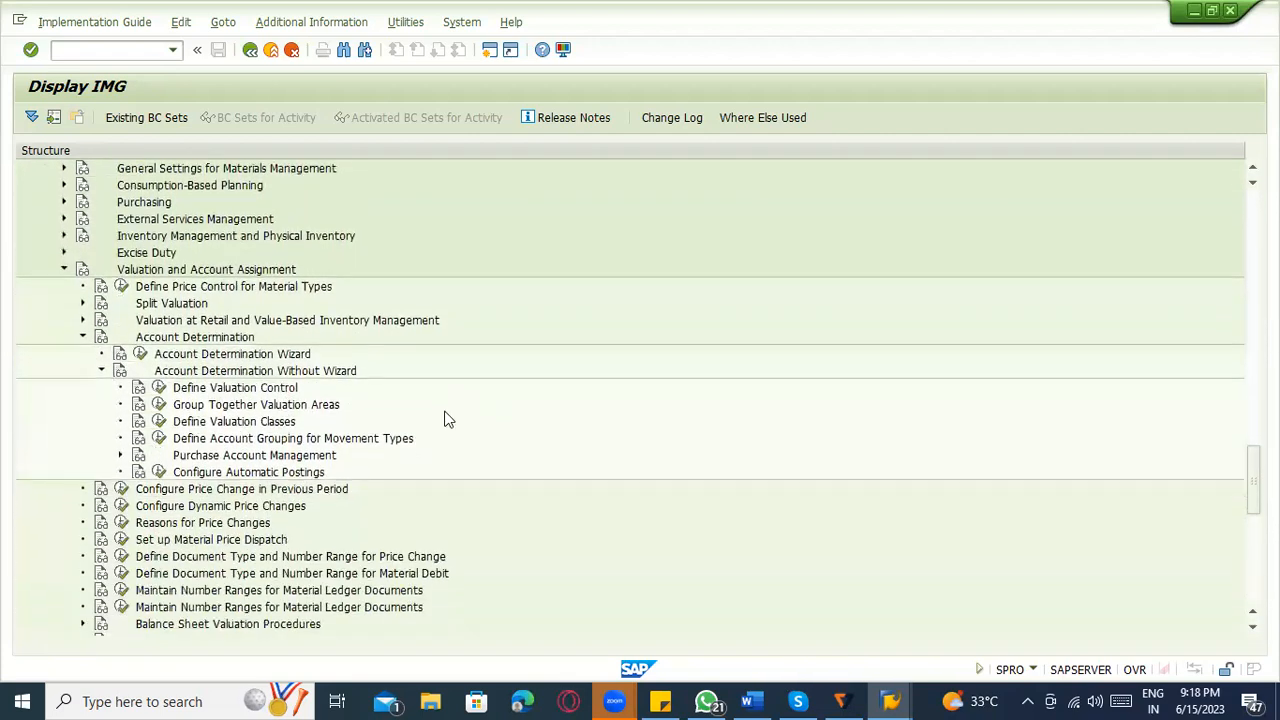
pyautogui.click(159, 338)
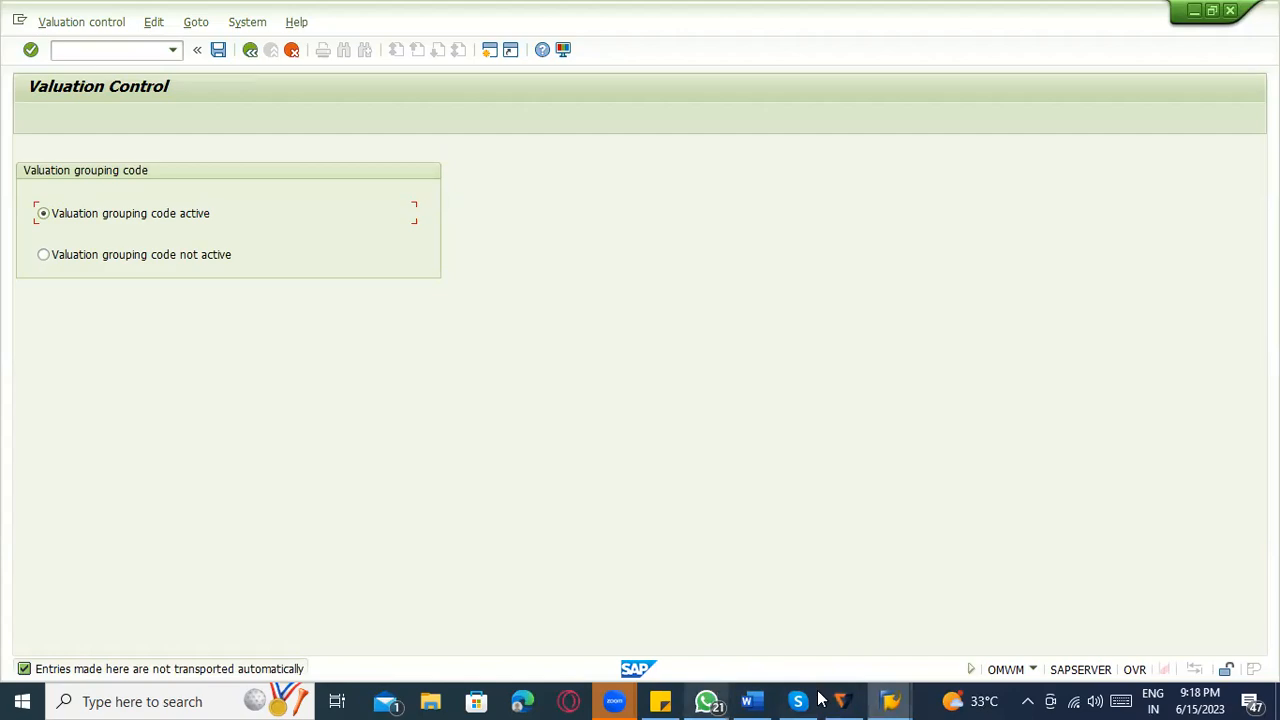
# Switch to the Word notes and add the lines "0001 ----- 1100" and "0002 – 1200" below the integration elements.
pyautogui.click(760, 700)
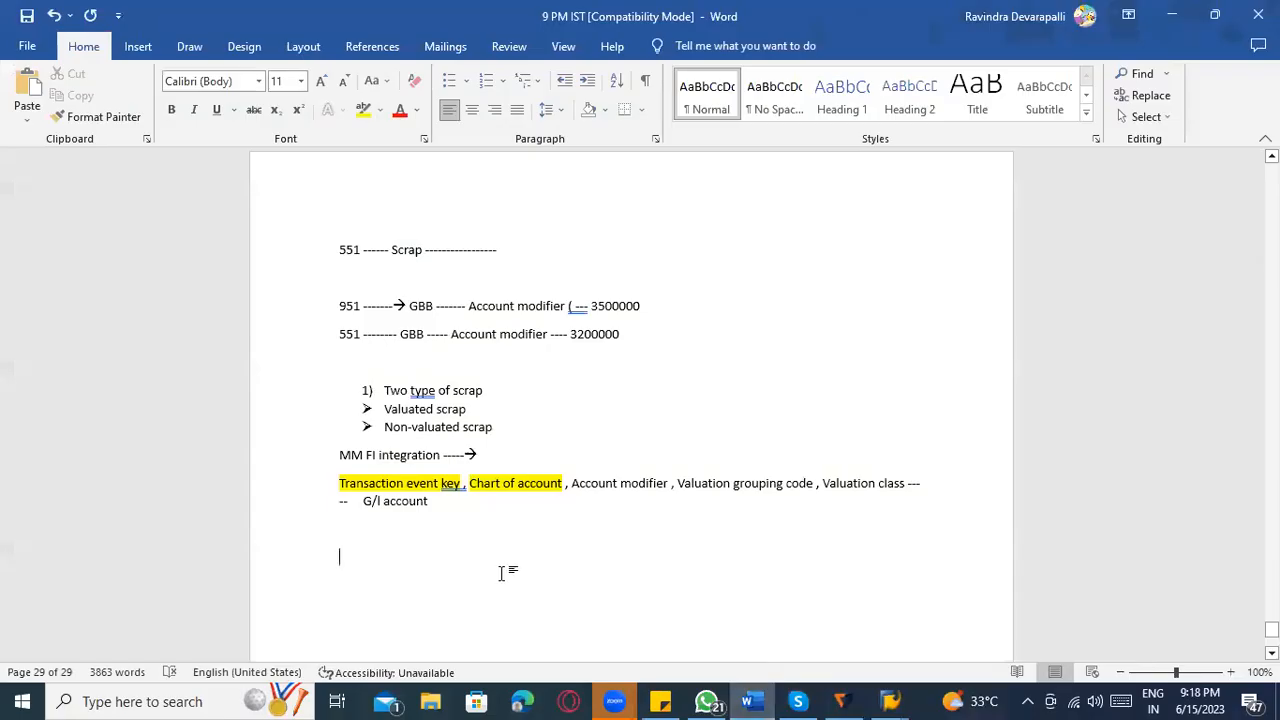
pyautogui.write('0')
pyautogui.write('01 ----- 1100')
pyautogui.write('0002 ')
pyautogui.write('- 1200')
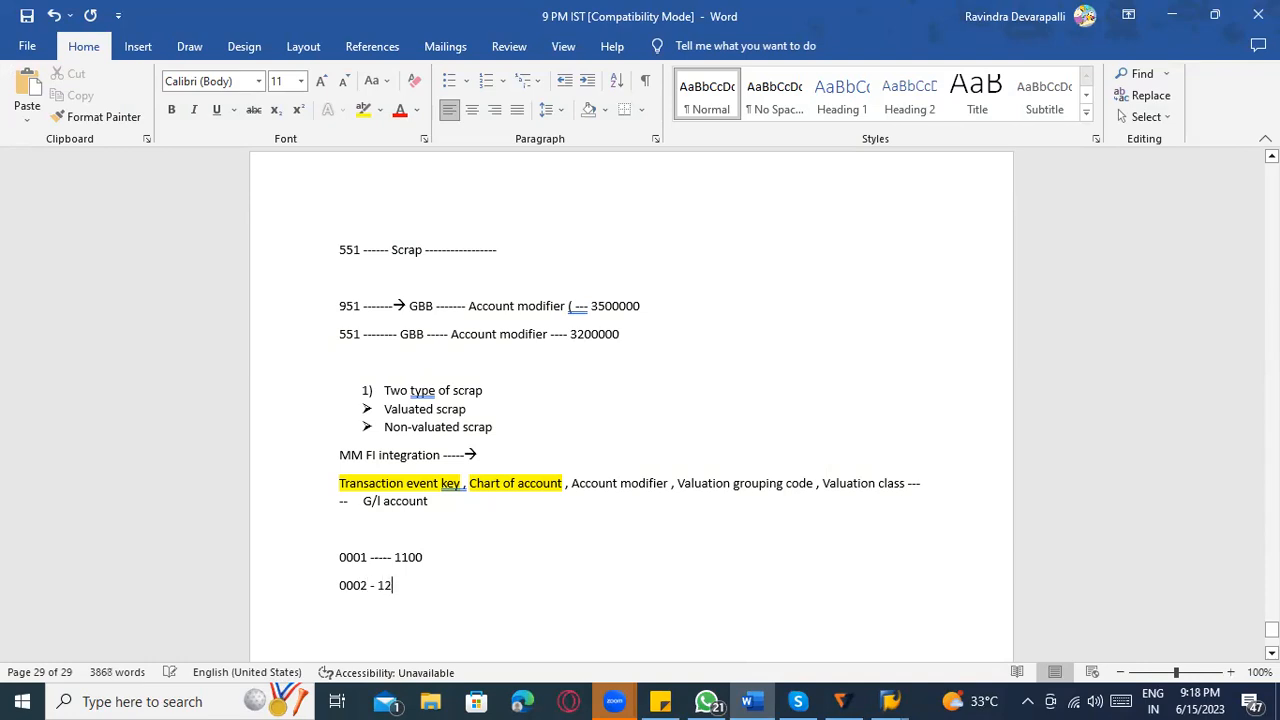
# Add a "G/L account" line below the valuation grouping code lines, separated by an empty line.
pyautogui.press('Return')
pyautogui.press('Return')
pyautogui.write('G;')
pyautogui.write('/L acc')
pyautogui.press('BackSpace')
pyautogui.press('BackSpace')
pyautogui.press('BackSpace')
pyautogui.press('BackSpace')
pyautogui.press('BackSpace')
pyautogui.press('BackSpace')
pyautogui.write('/L account')
pyautogui.scroll(-3, 563, 594)
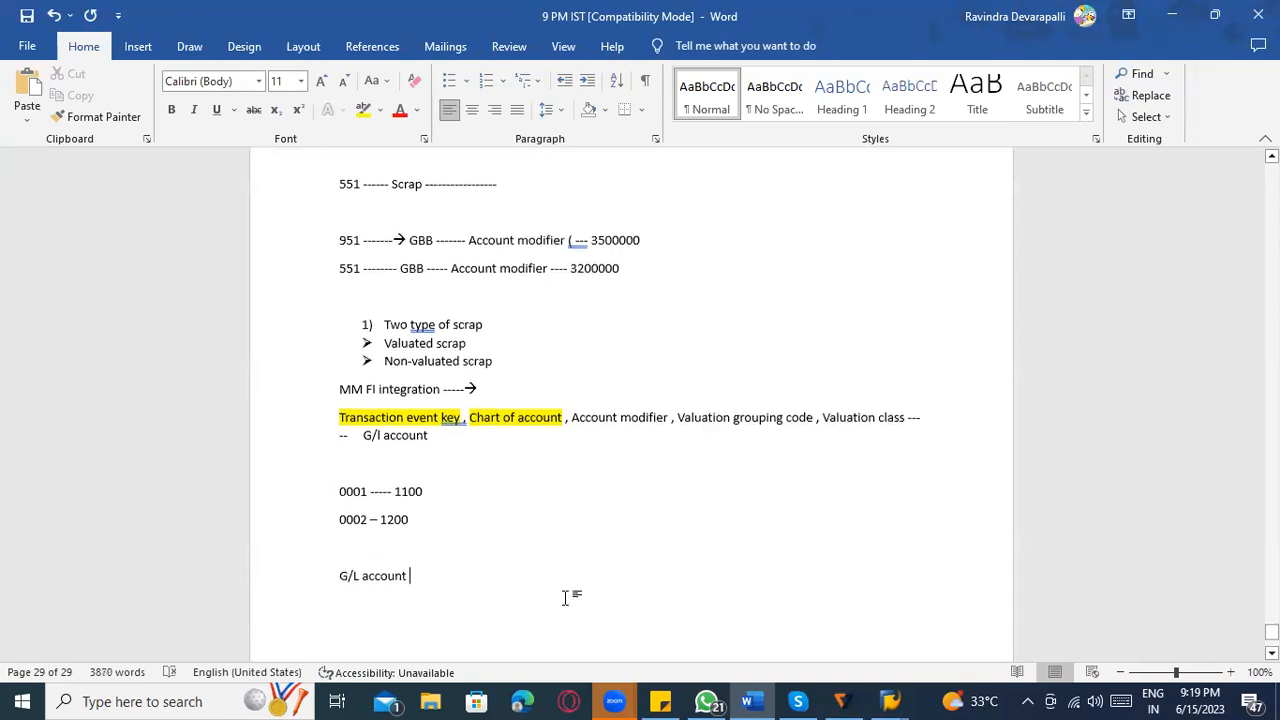
# Append "------ 310000" to the 0001 line and "-320000" to the 0002 line as their G/L accounts.
pyautogui.click(395, 450)
pyautogui.click(427, 422)
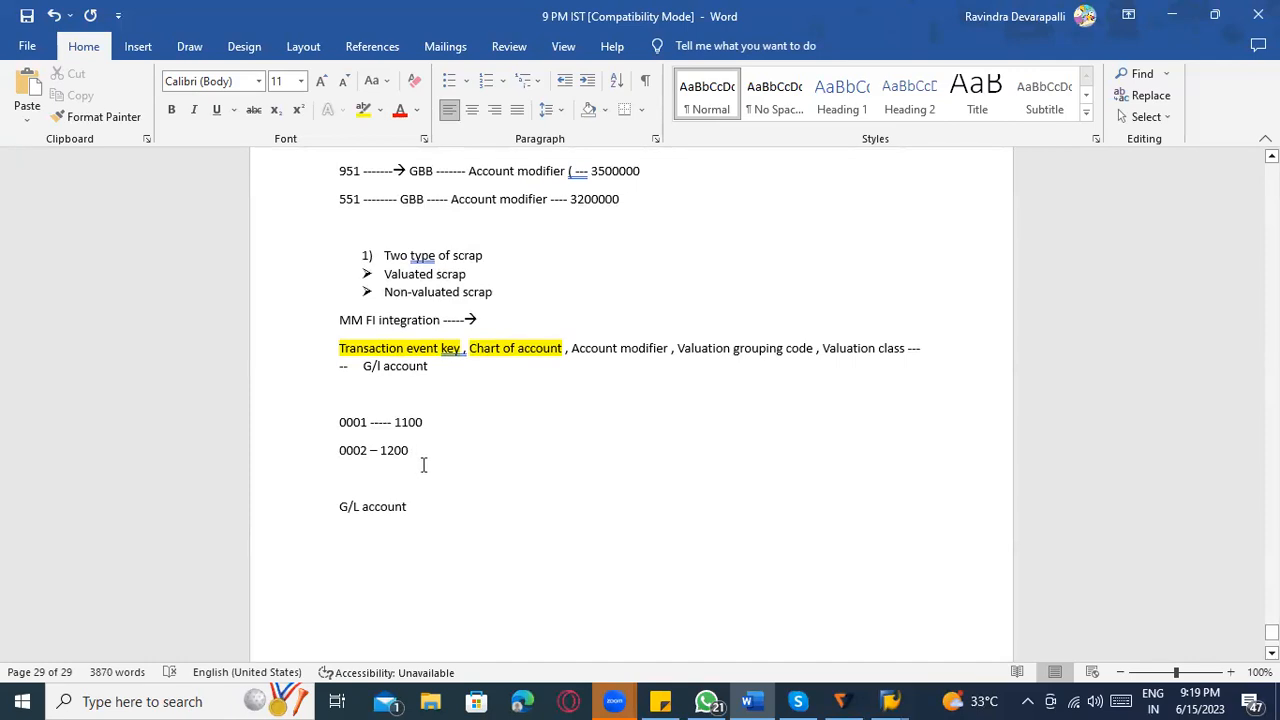
pyautogui.click(362, 450)
pyautogui.click(353, 422)
pyautogui.press('Up')
pyautogui.write('--')
pyautogui.write('---- 3100000')
pyautogui.click(451, 459)
pyautogui.write('-320000')
# Prefix the 0002 line with "BSX ---" and the 0001 line with "BSX----".
pyautogui.click(331, 450)
pyautogui.write('BSX ---')
pyautogui.click(419, 452)
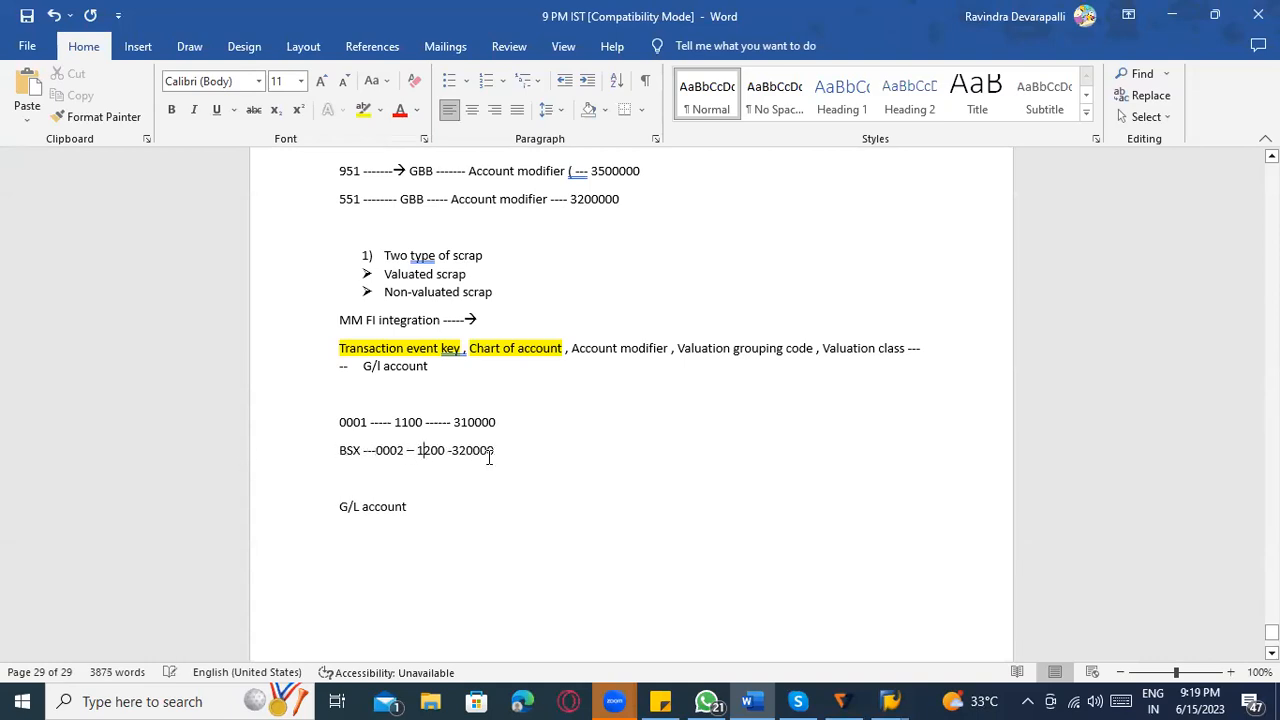
pyautogui.click(345, 422)
pyautogui.press('Left')
pyautogui.write('BSX----')
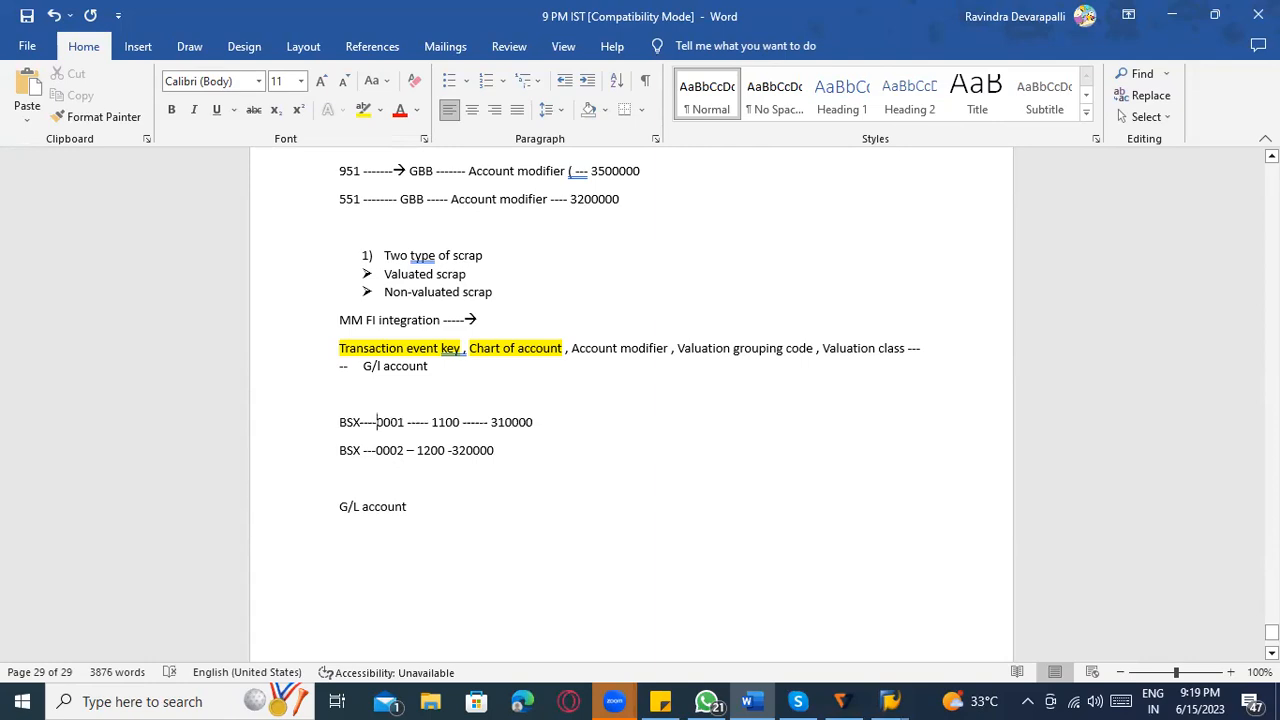
# Delete the two BSX lines and the G/L account line from the notes, and switch back to SAP's Valuation Control.
pyautogui.moveTo(414, 517); pyautogui.dragTo(343, 427)
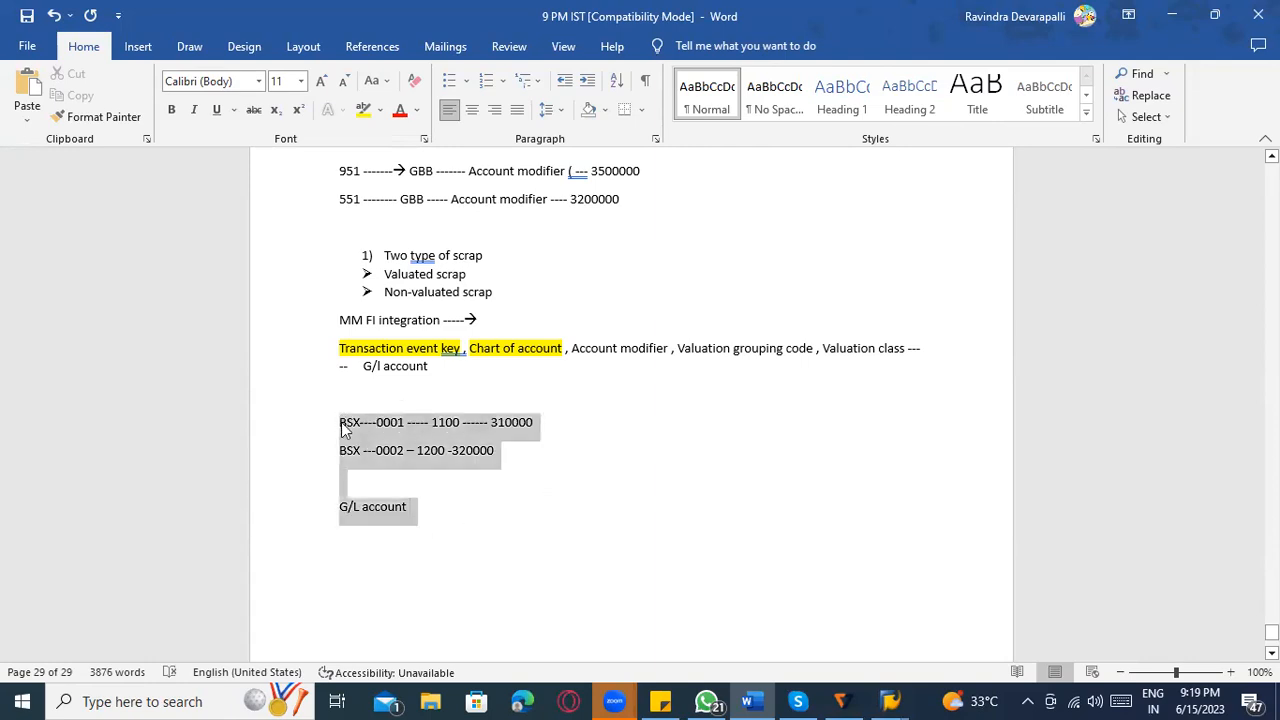
pyautogui.press('Delete')
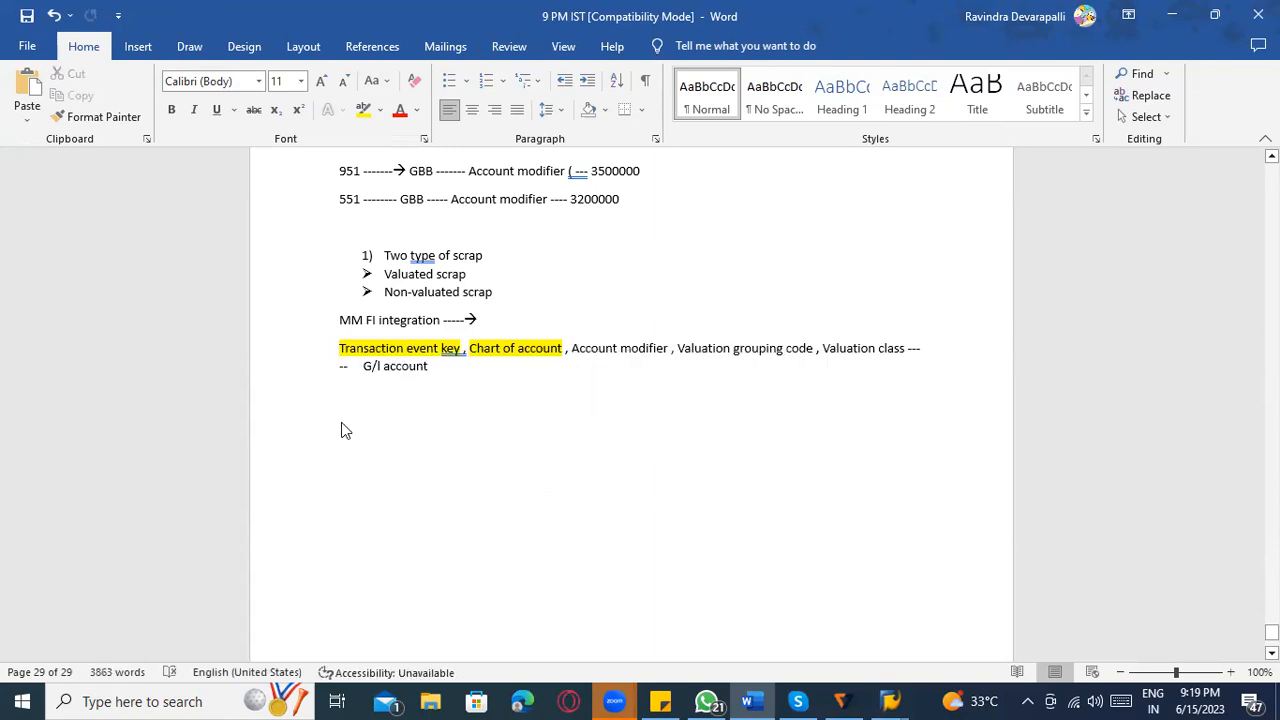
pyautogui.hotkey('alt', 'Tab')
pyautogui.hotkey('alt', 'Tab')
pyautogui.hotkey('alt', 'Tab')
pyautogui.hotkey('alt', 'Tab')
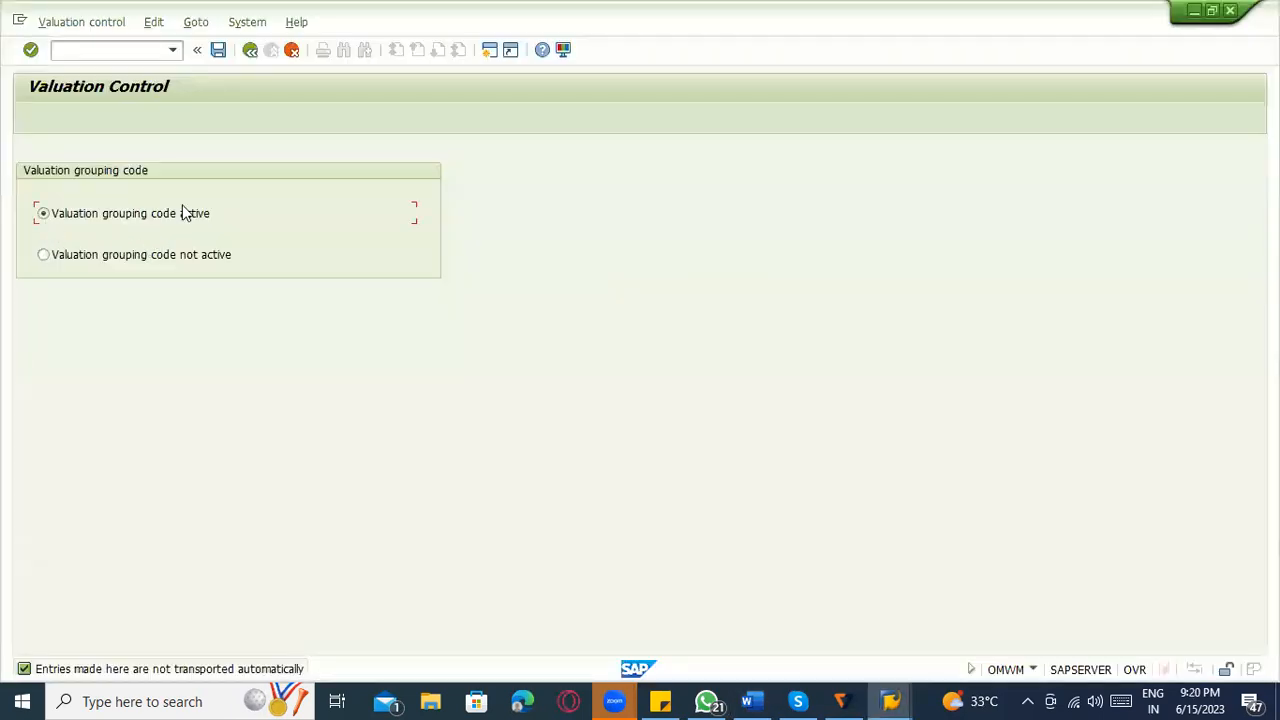
# Leave Valuation Control and open the Group Together Valuation Areas activity under Account Determination Without Wizard.
pyautogui.click(249, 51)
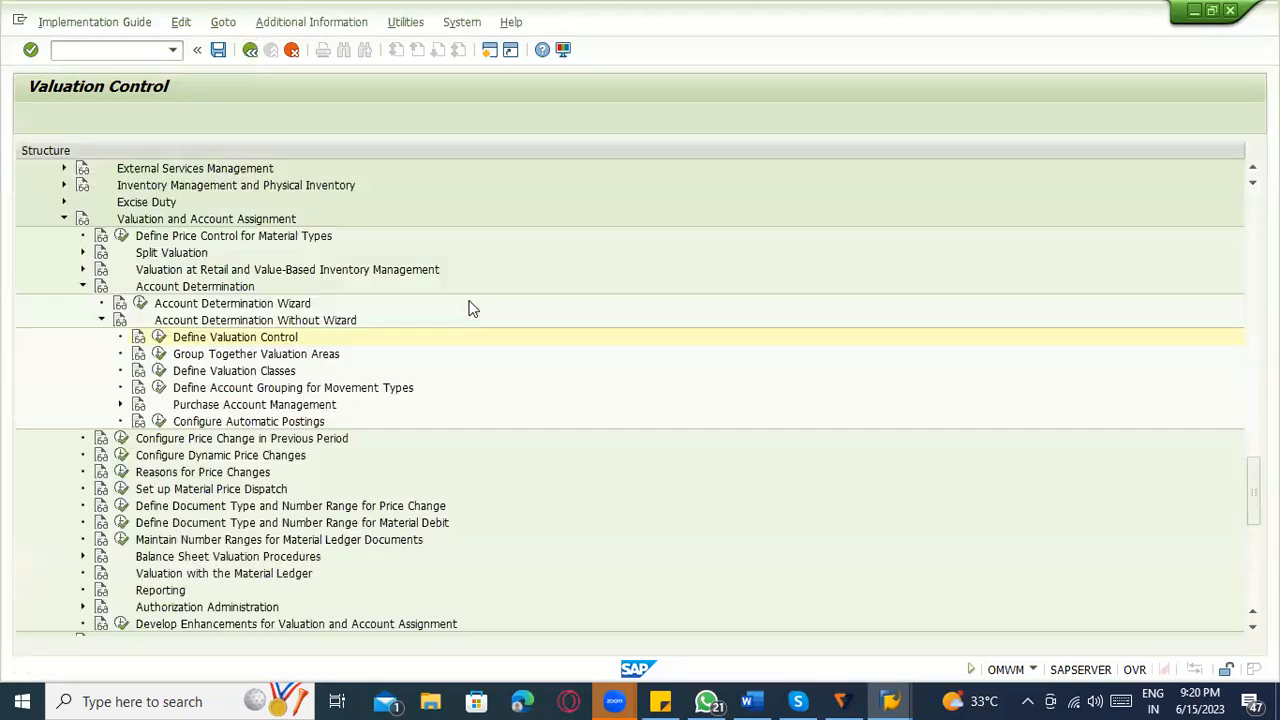
pyautogui.click(210, 354)
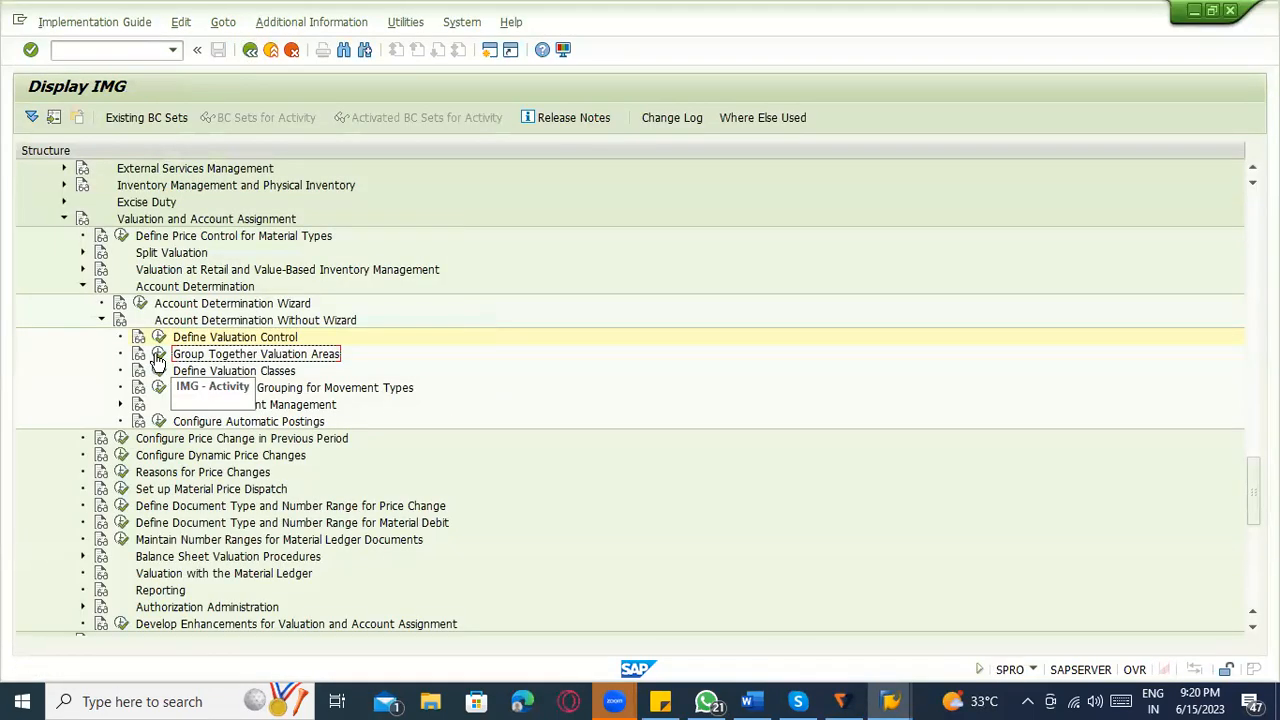
pyautogui.click(159, 354)
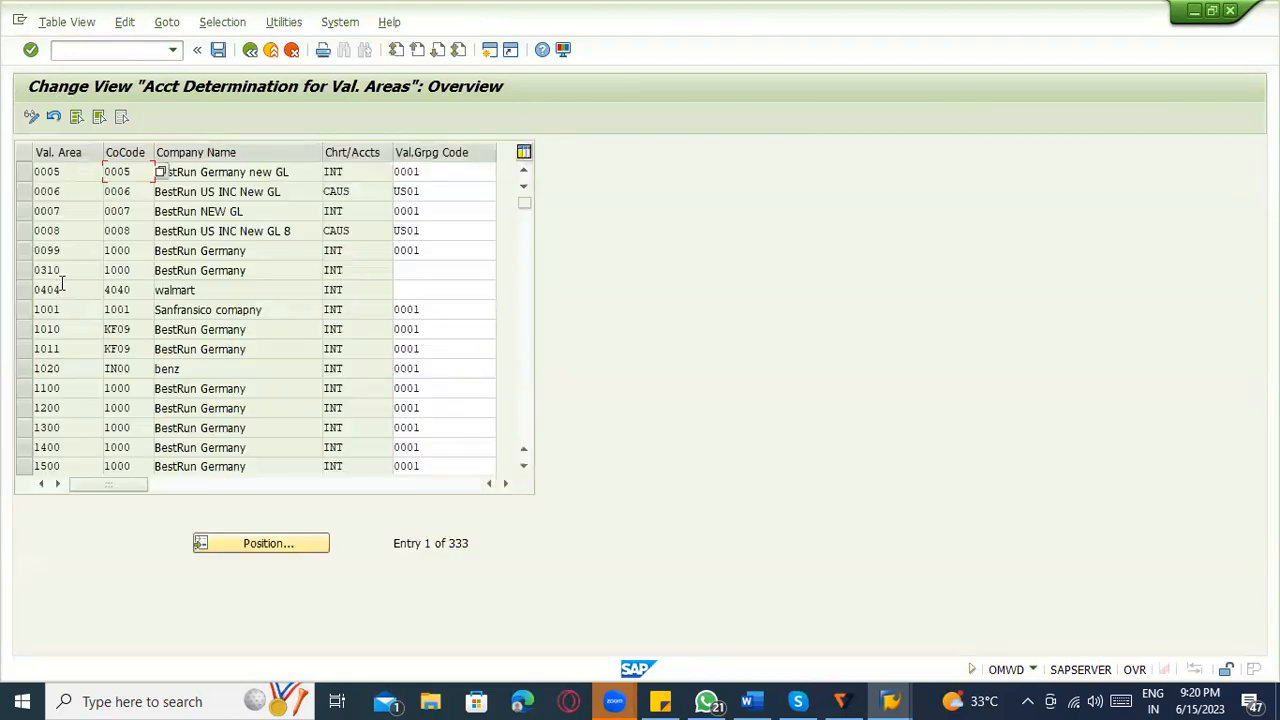
pyautogui.click(433, 229)
pyautogui.click(438, 272)
pyautogui.click(438, 330)
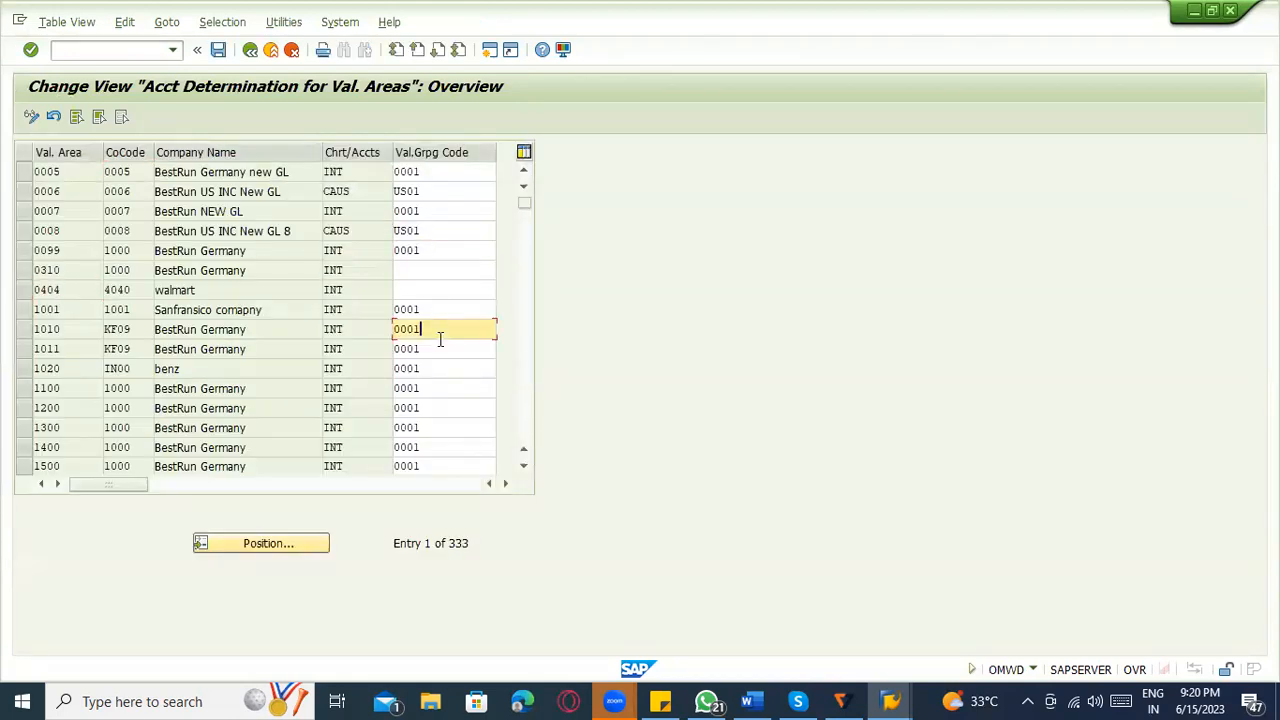
# Position the valuation area list at 1100, and reposition it at valuation area 1000.
pyautogui.click(264, 545)
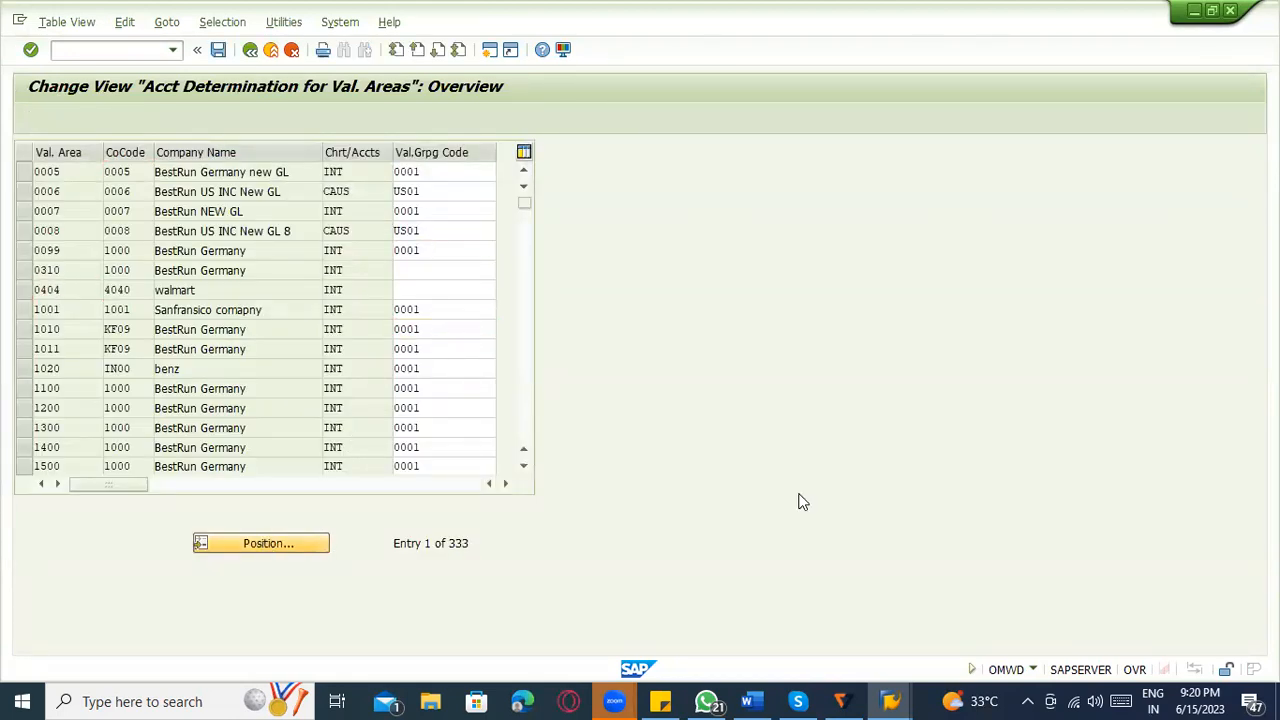
pyautogui.write('1100')
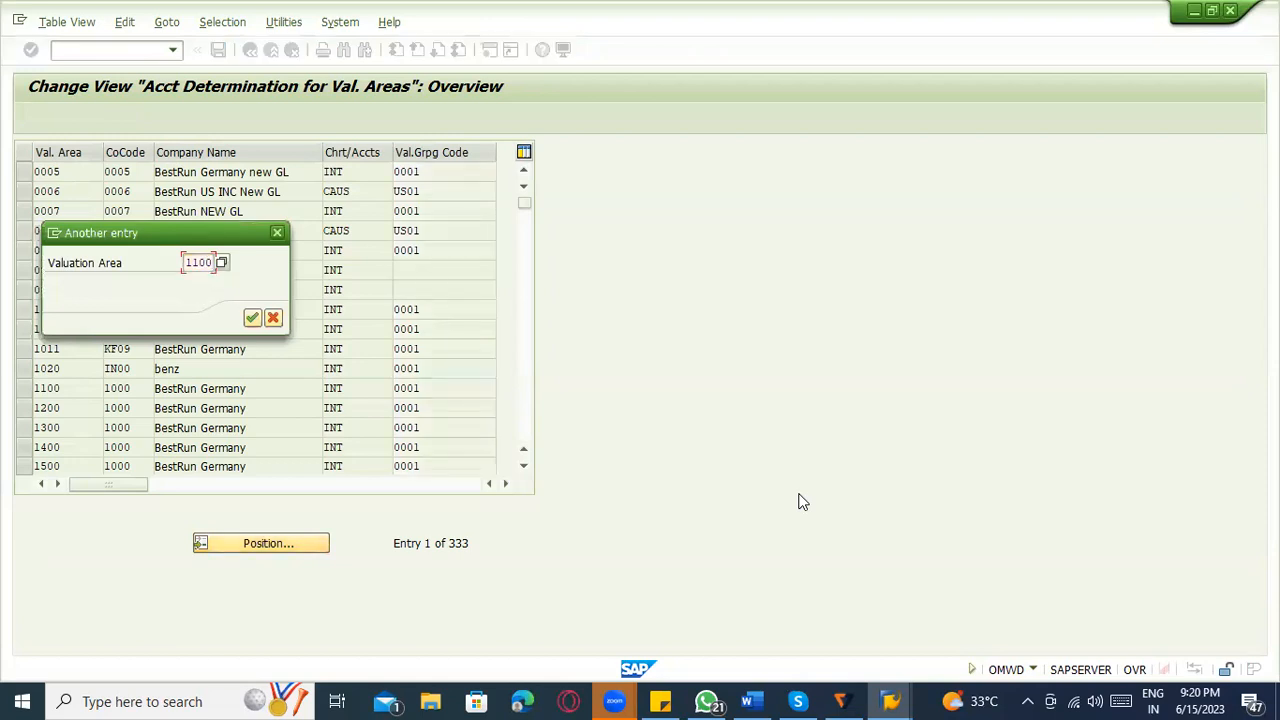
pyautogui.press('Return')
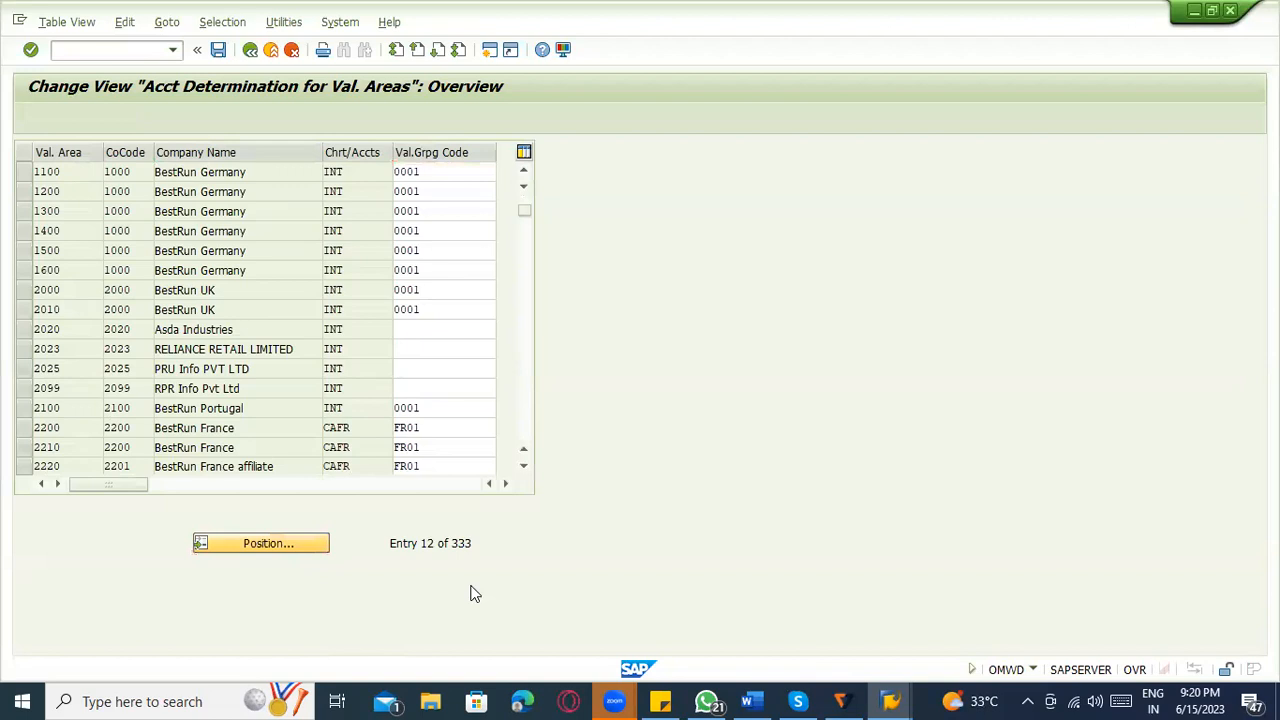
pyautogui.press('Return')
pyautogui.write('1000')
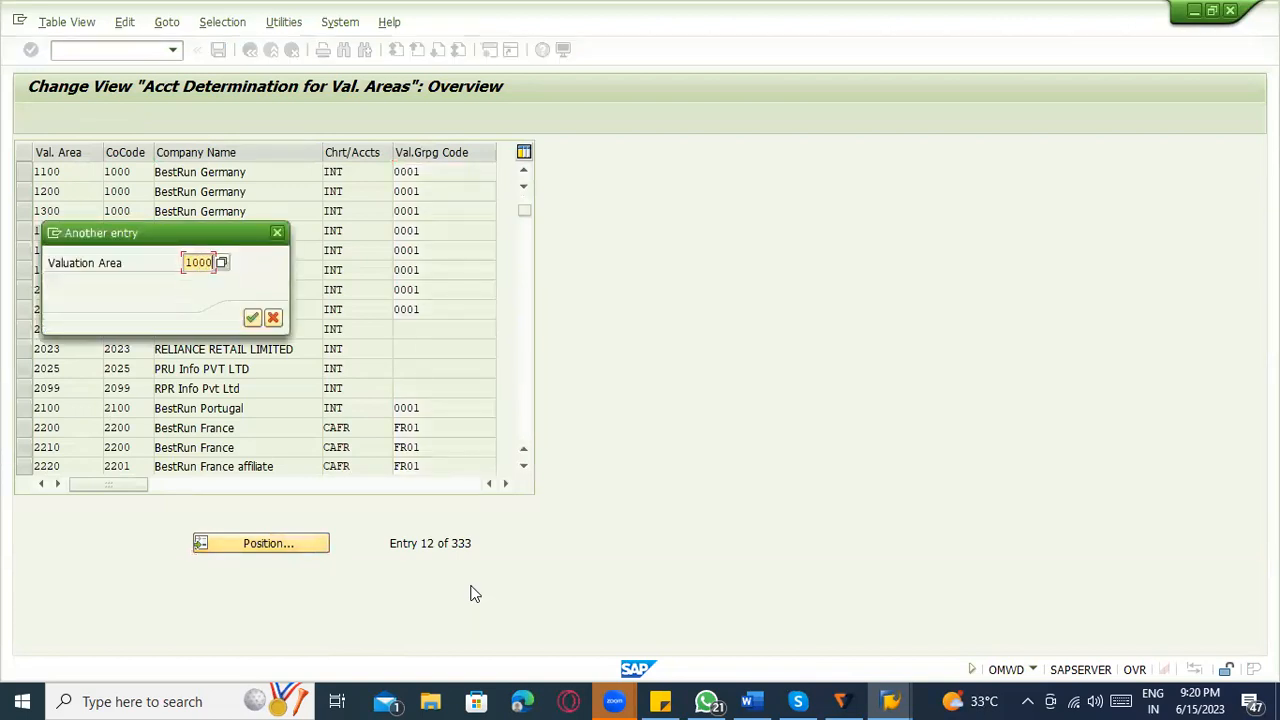
pyautogui.press('Return')
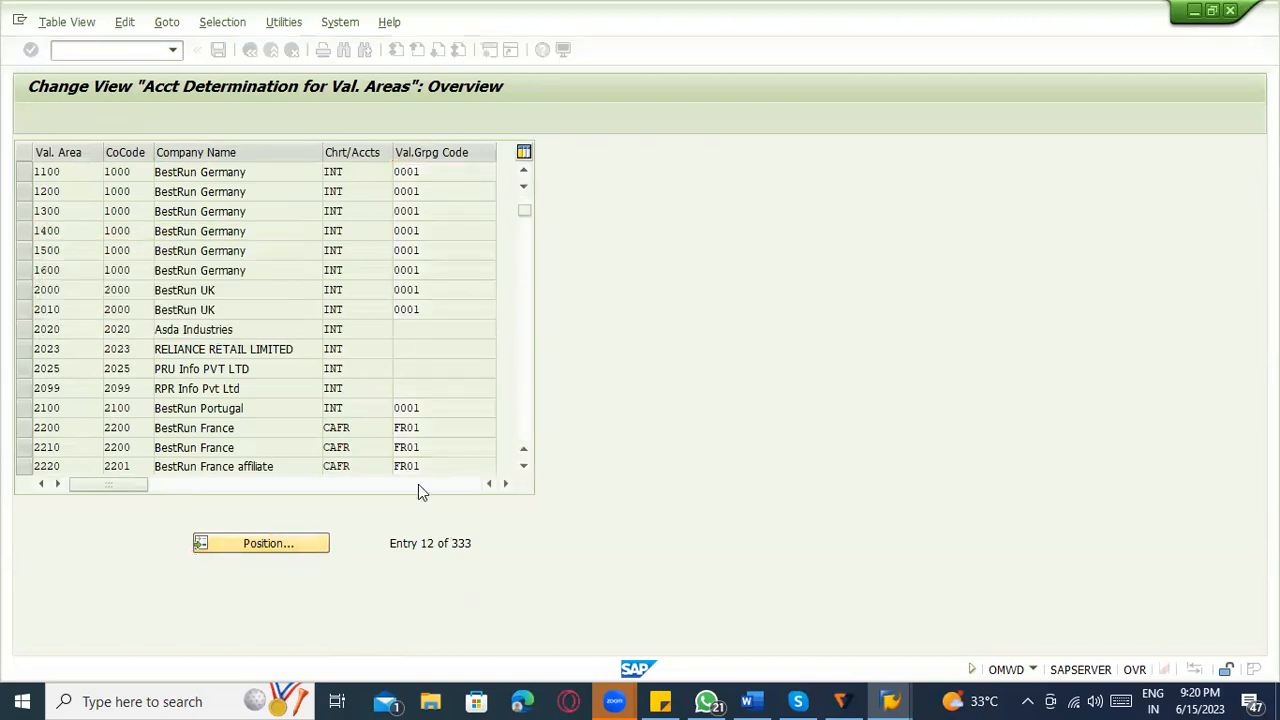
# Set the valuation grouping codes to 0002 for area 1200, 0003 for 1300, 0004 for 1500 and 0005 for 1600.
pyautogui.click(438, 205)
pyautogui.click(60, 388)
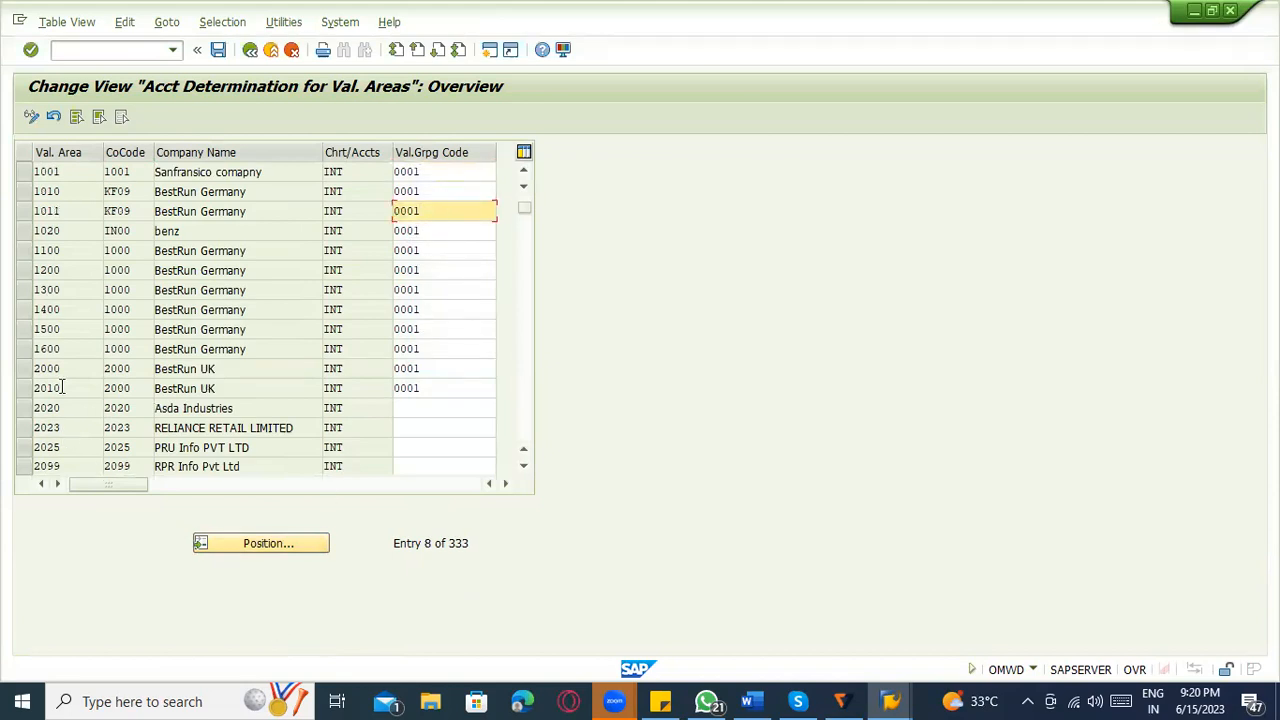
pyautogui.moveTo(428, 367); pyautogui.dragTo(370, 385)
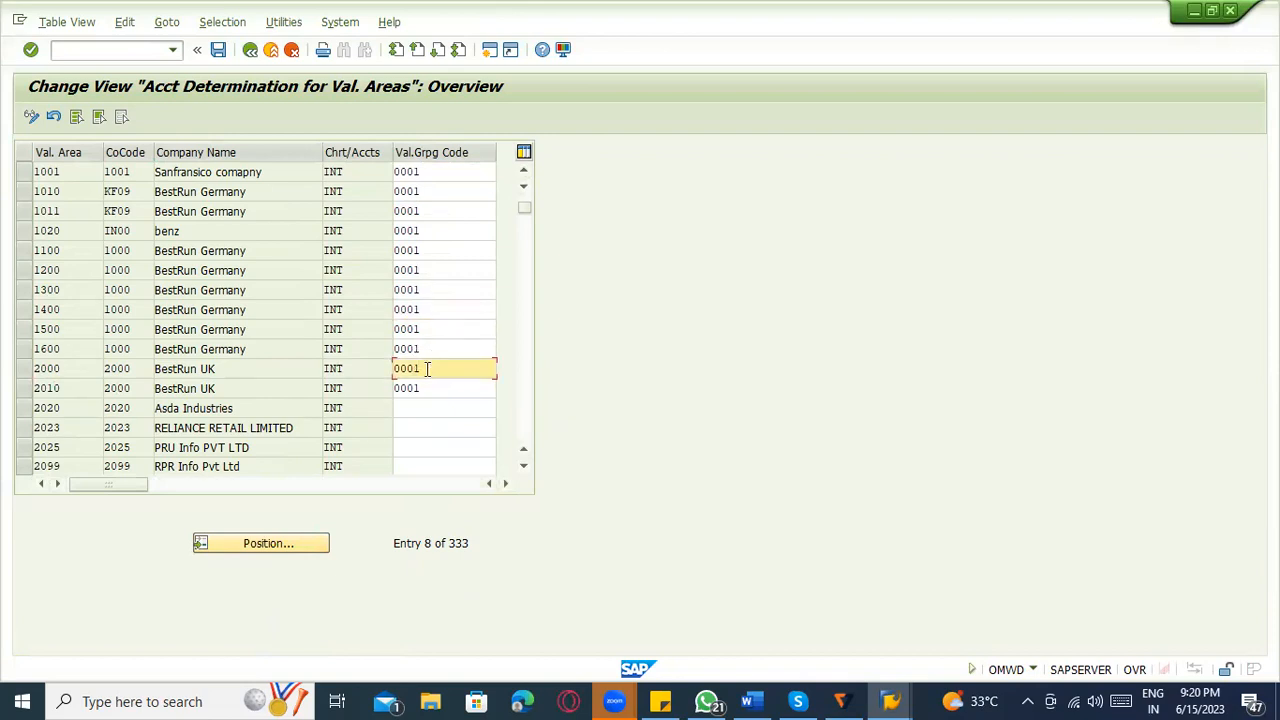
pyautogui.click(432, 405)
pyautogui.click(430, 305)
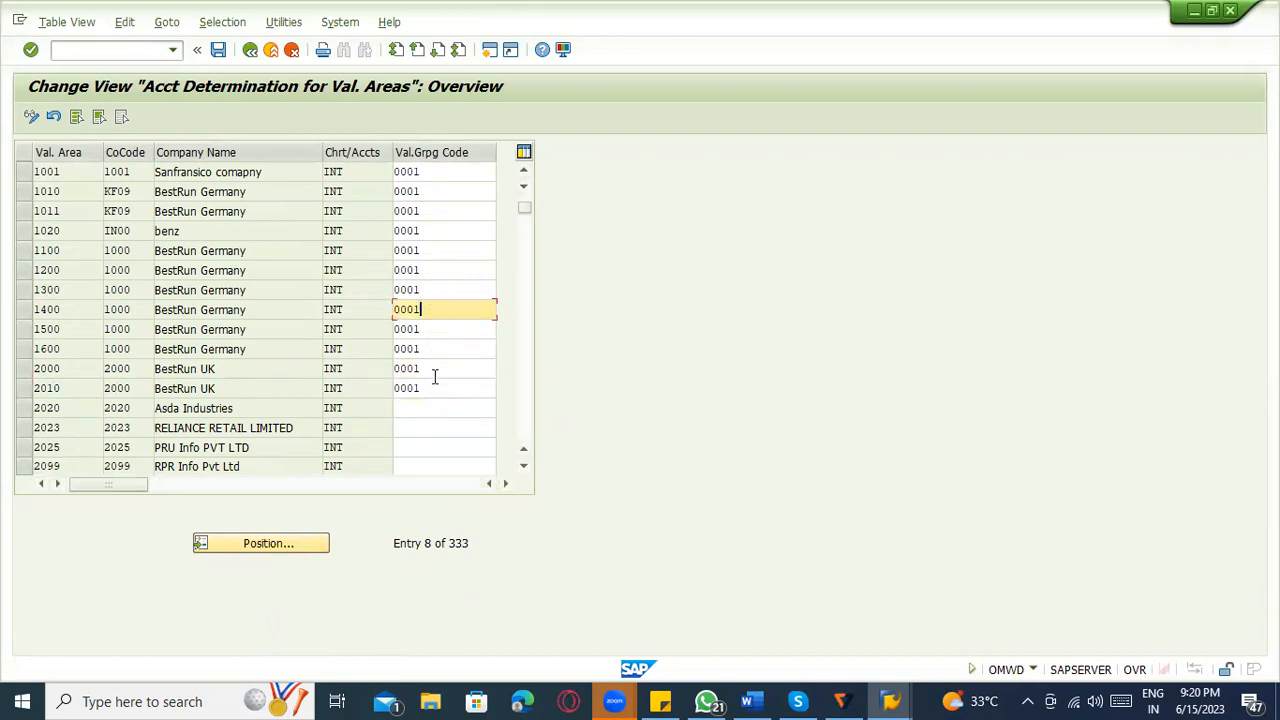
pyautogui.click(440, 251)
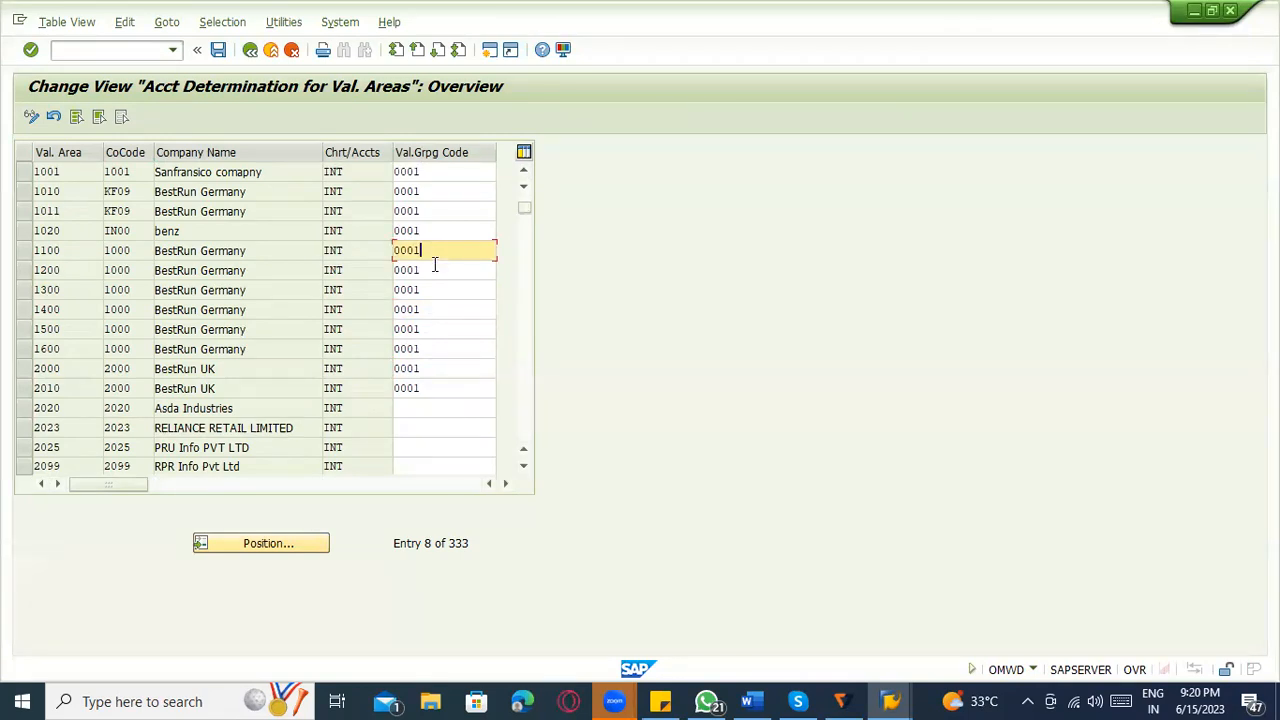
pyautogui.click(438, 272)
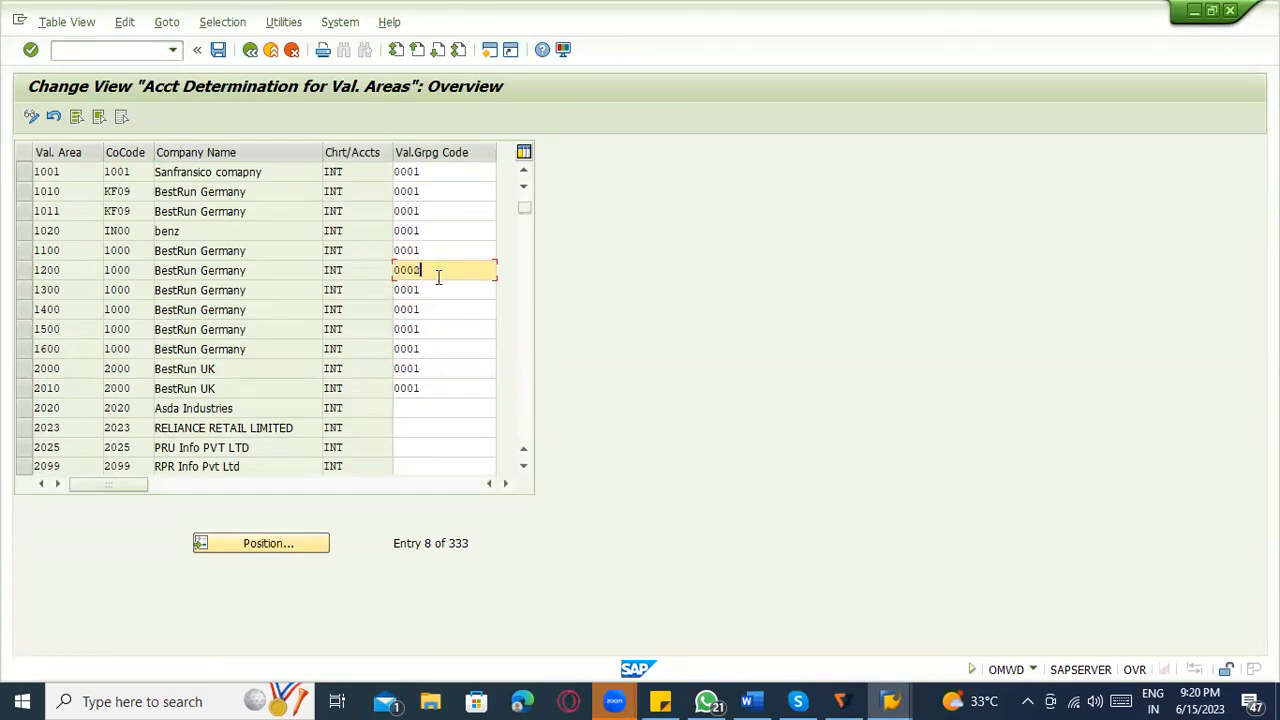
pyautogui.click(444, 289)
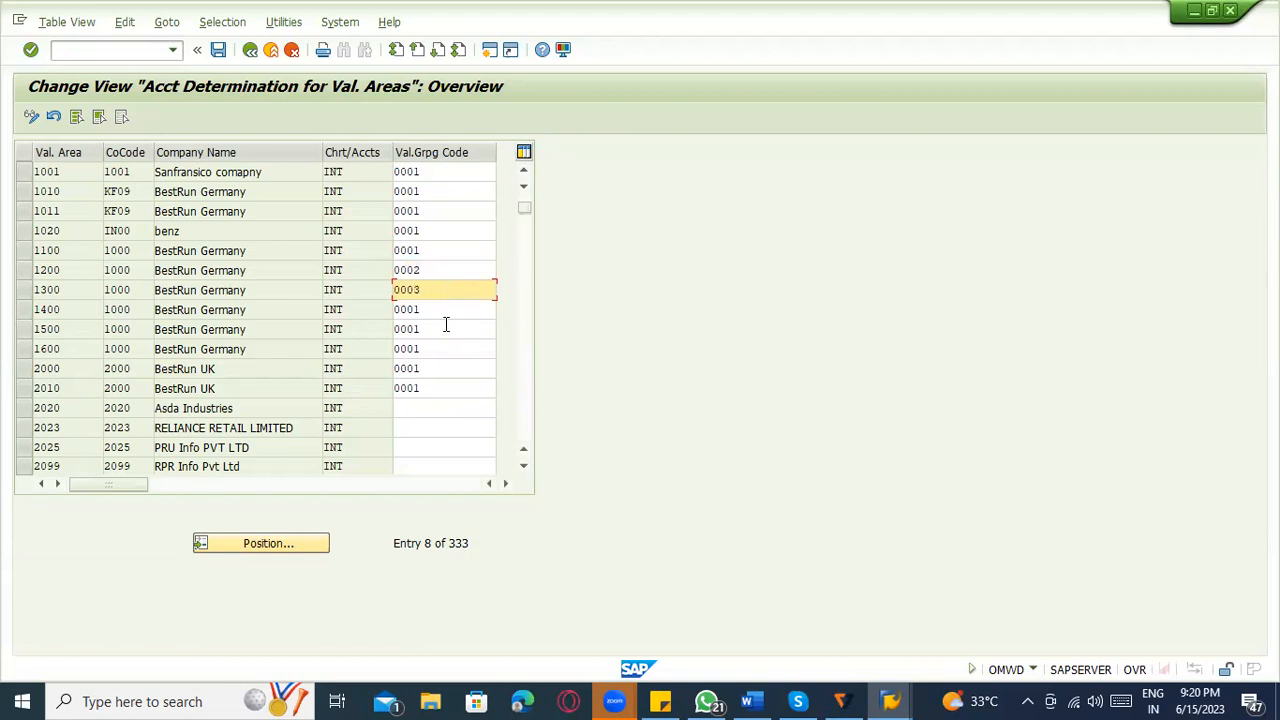
pyautogui.click(446, 328)
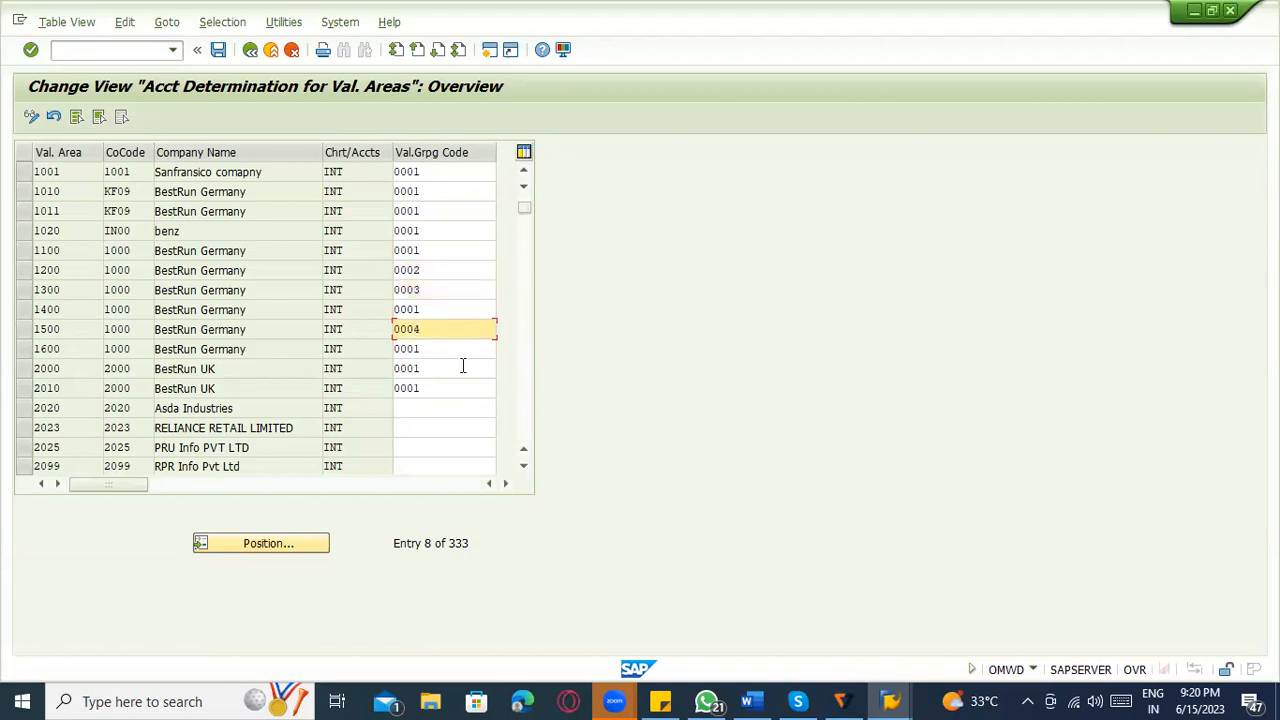
pyautogui.click(463, 367)
pyautogui.click(453, 350)
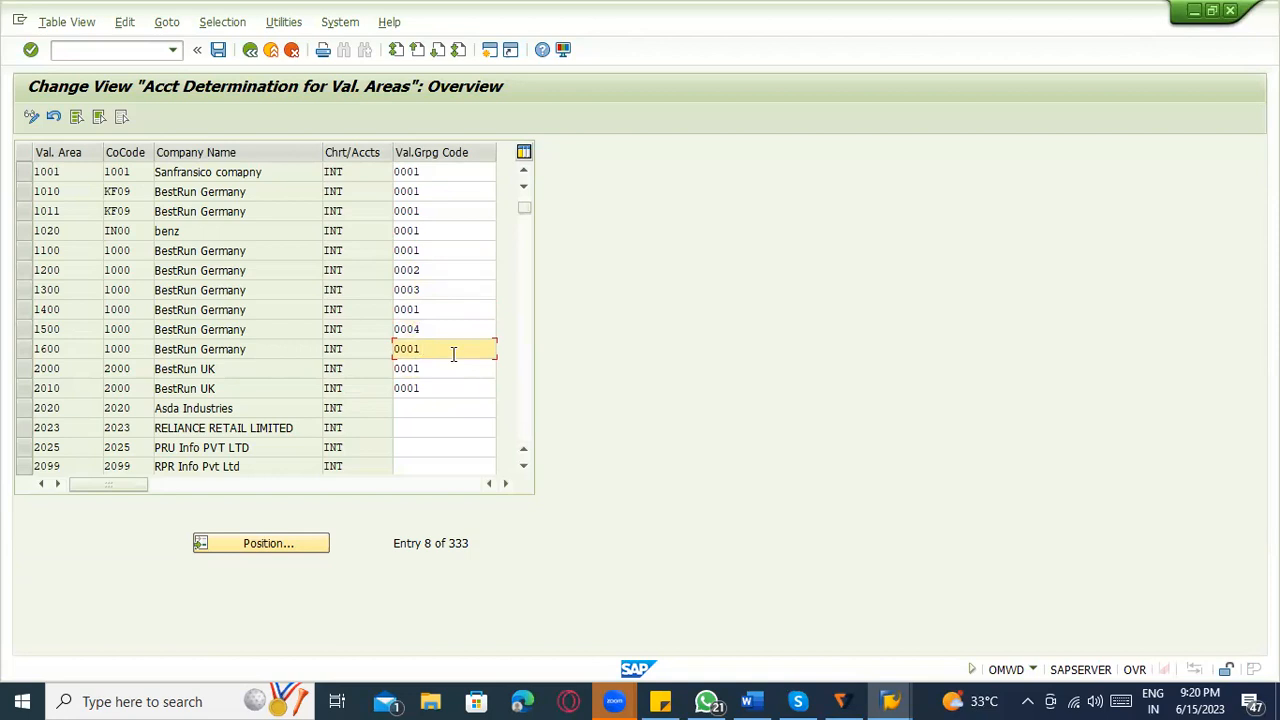
pyautogui.write('5')
# Examine the chart of accounts and grouping code of valuation area 1100 against the codes of areas 1200 and 1300.
pyautogui.click(442, 232)
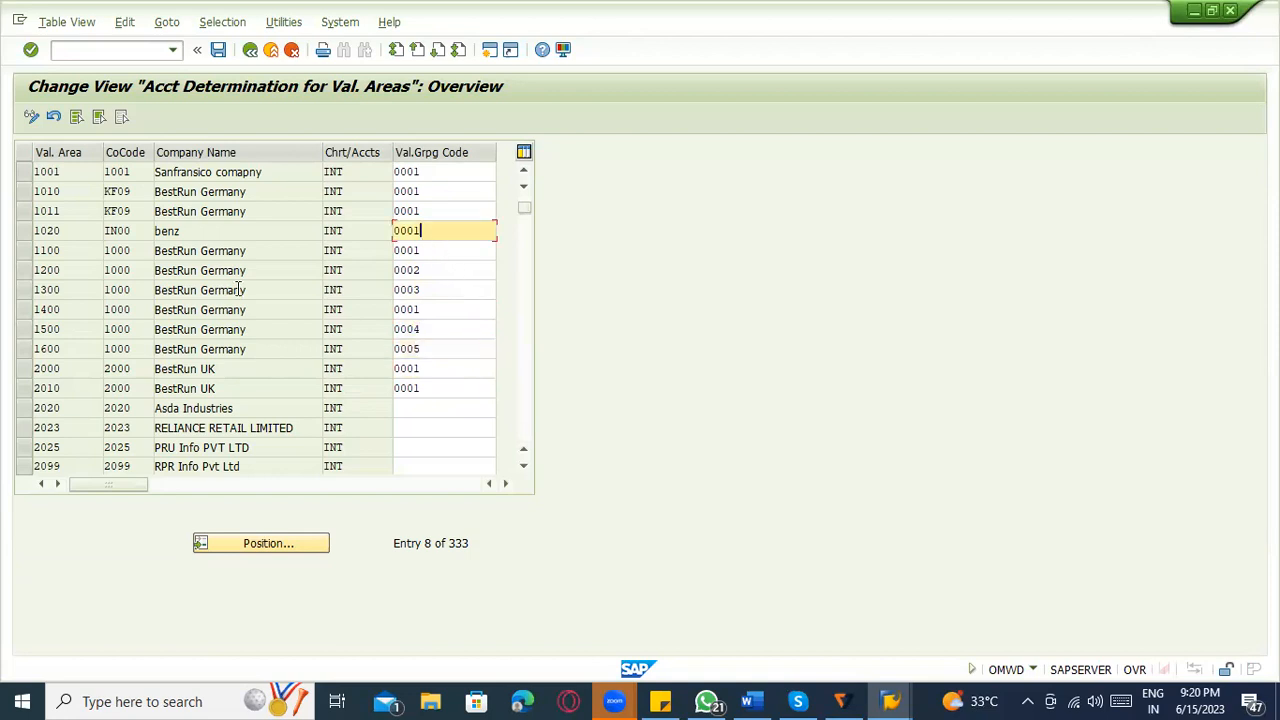
pyautogui.click(25, 252)
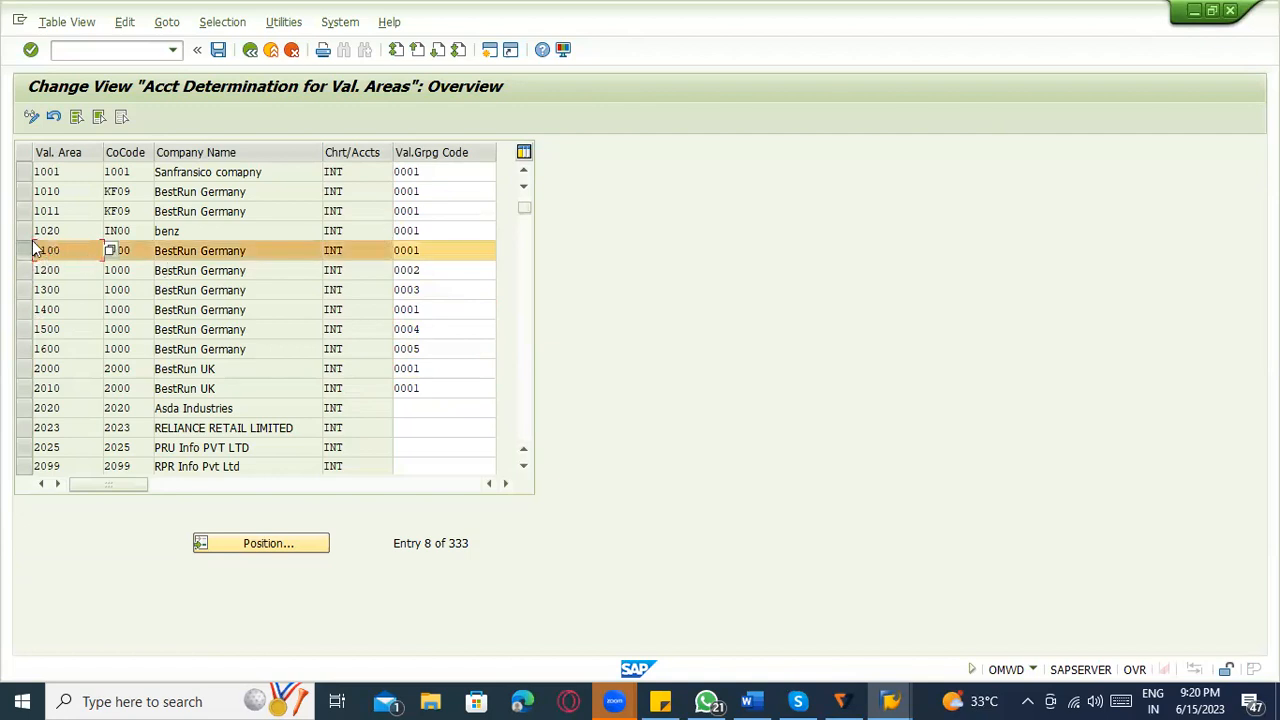
pyautogui.click(24, 250)
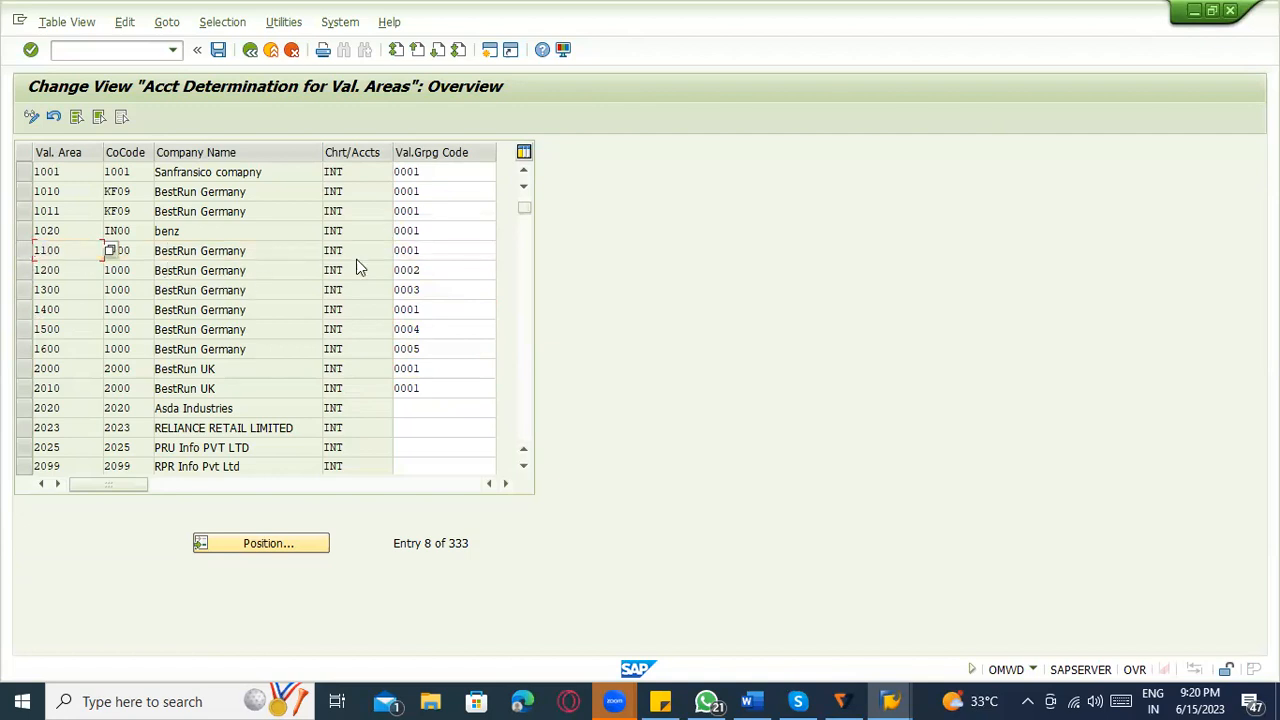
pyautogui.click(415, 250)
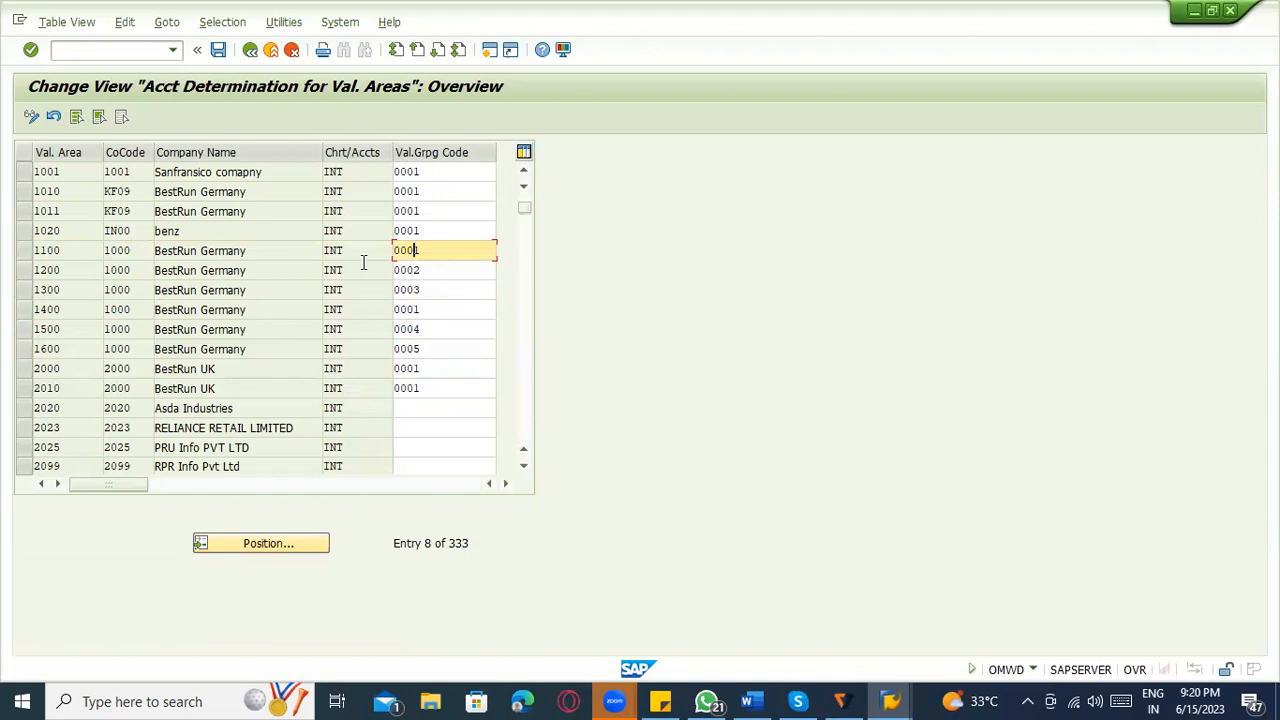
pyautogui.doubleClick(330, 250)
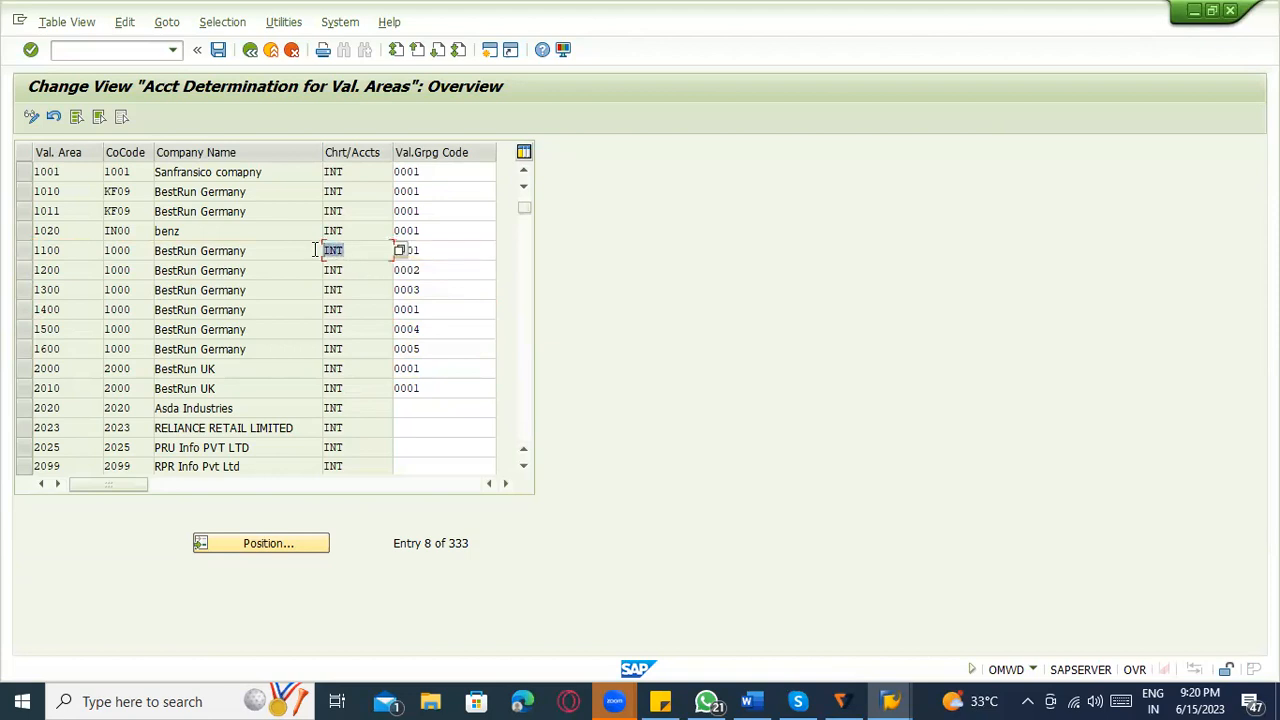
pyautogui.click(344, 252)
pyautogui.click(437, 251)
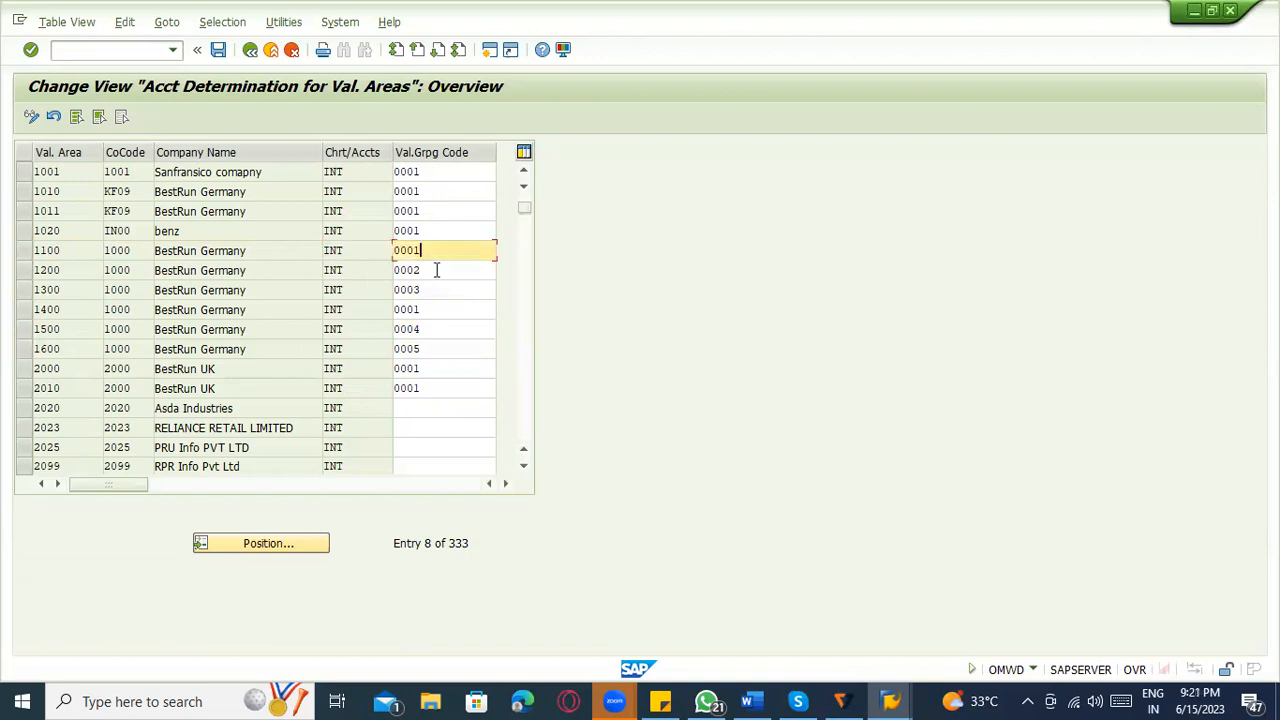
pyautogui.click(437, 270)
pyautogui.click(437, 253)
pyautogui.click(440, 272)
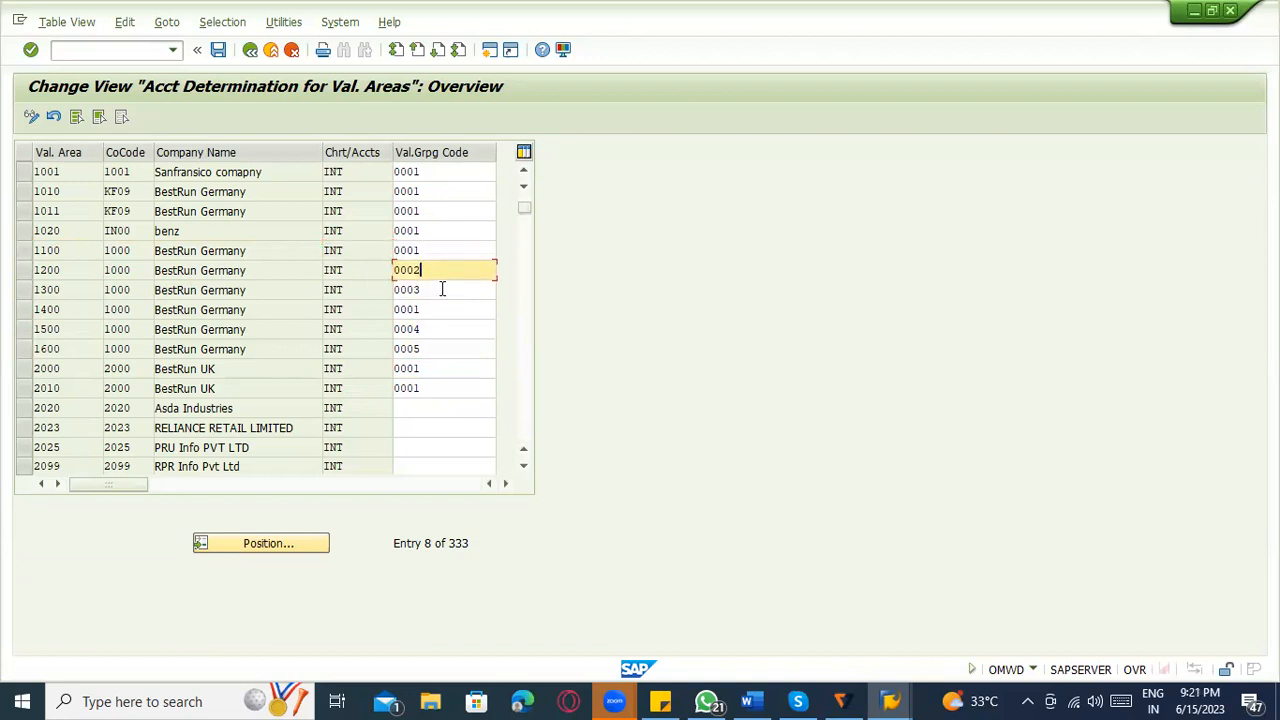
pyautogui.click(443, 289)
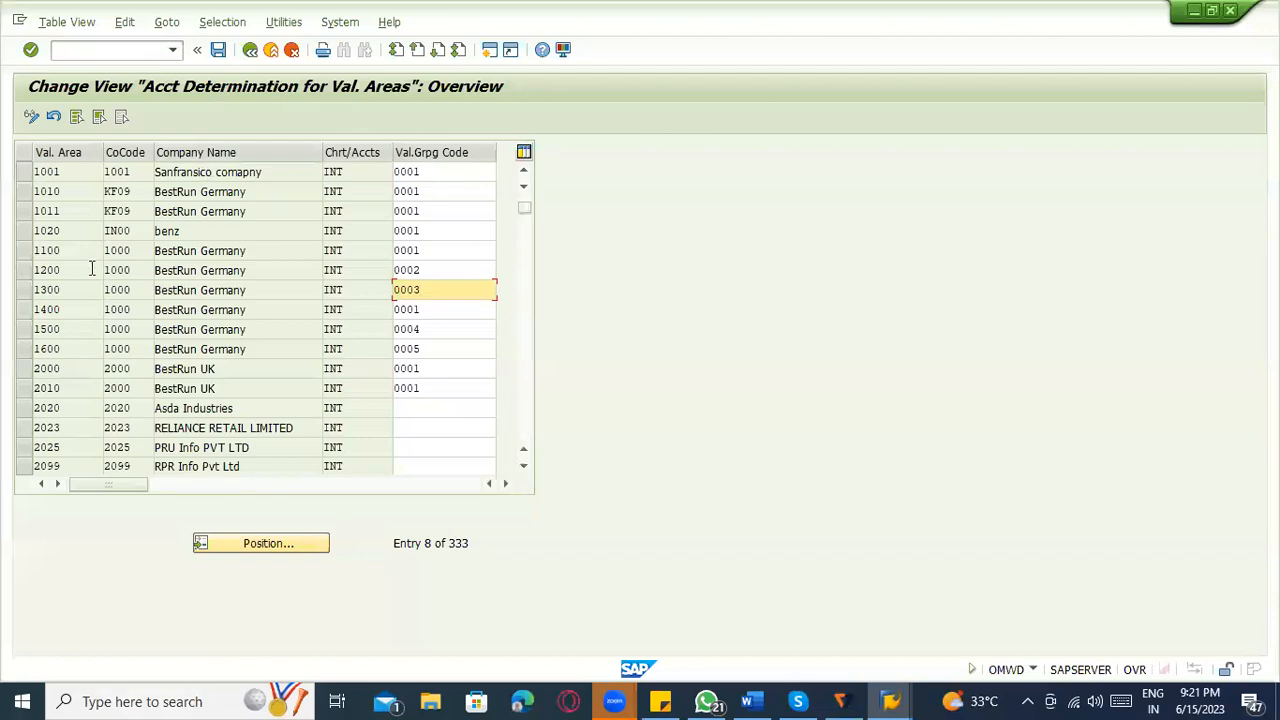
# Save the valuation grouping codes, accept the customizing request and leave the valuation area overview.
pyautogui.click(218, 50)
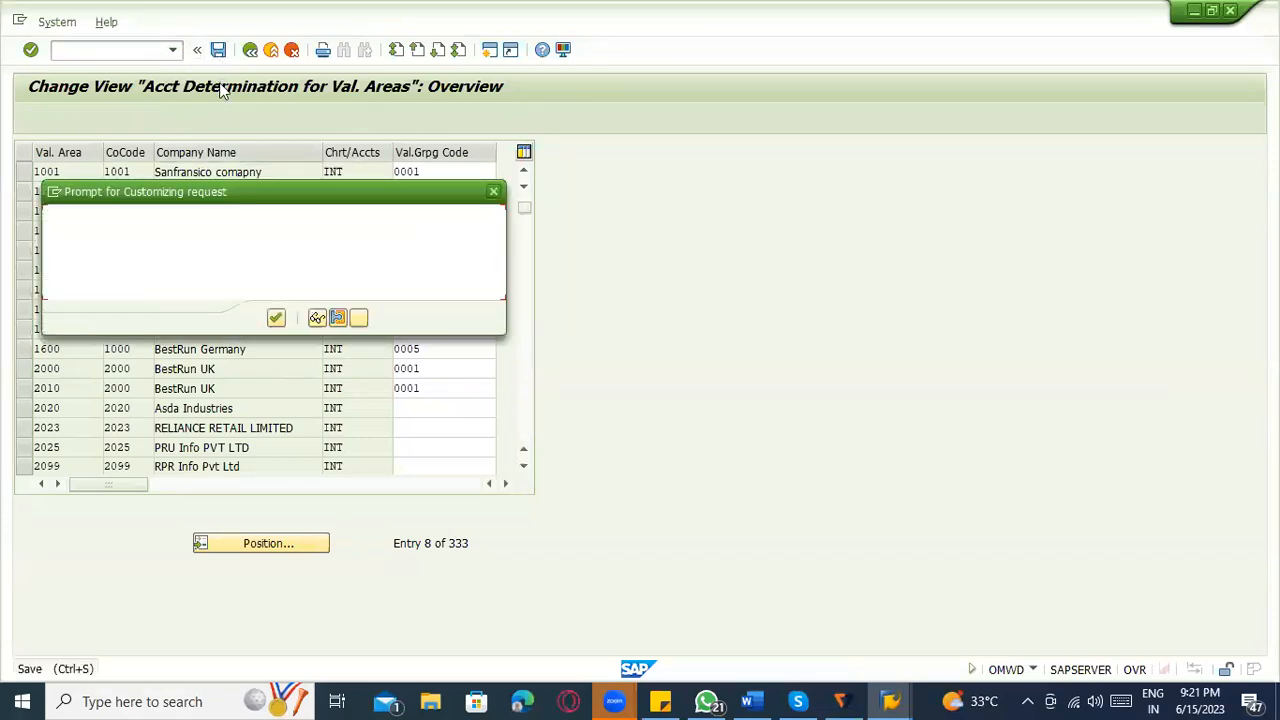
pyautogui.click(275, 318)
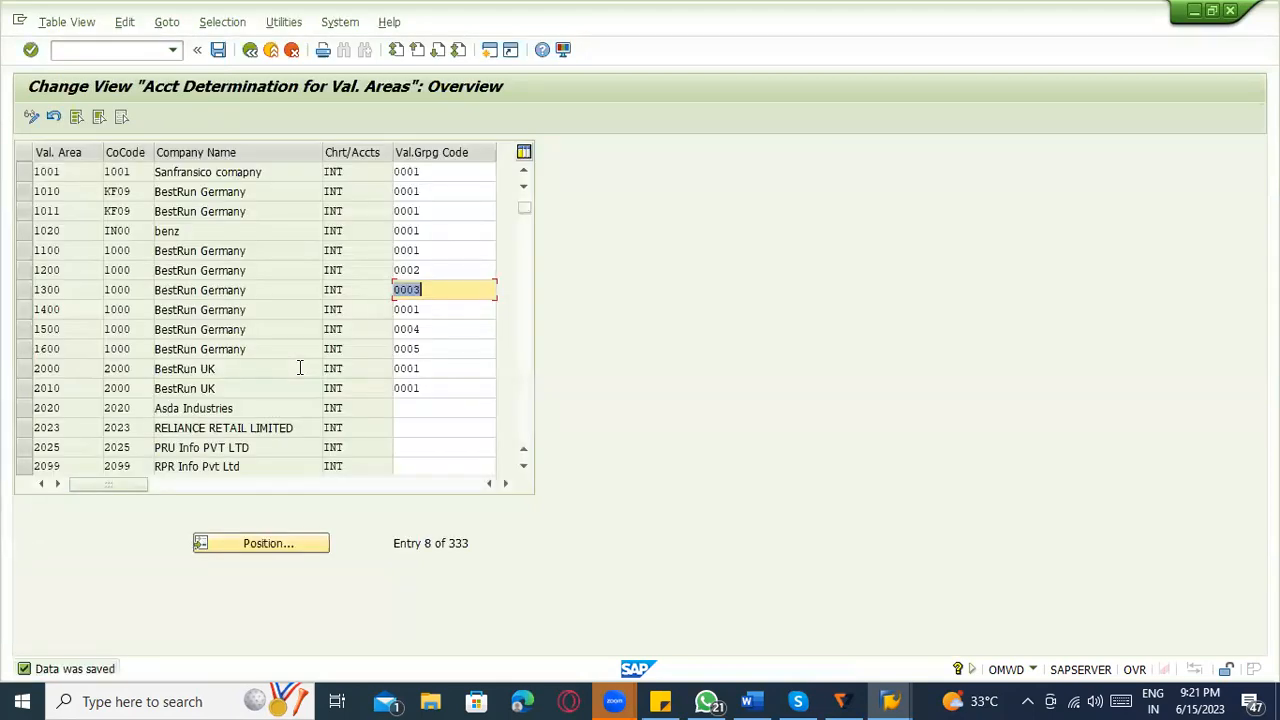
pyautogui.click(250, 50)
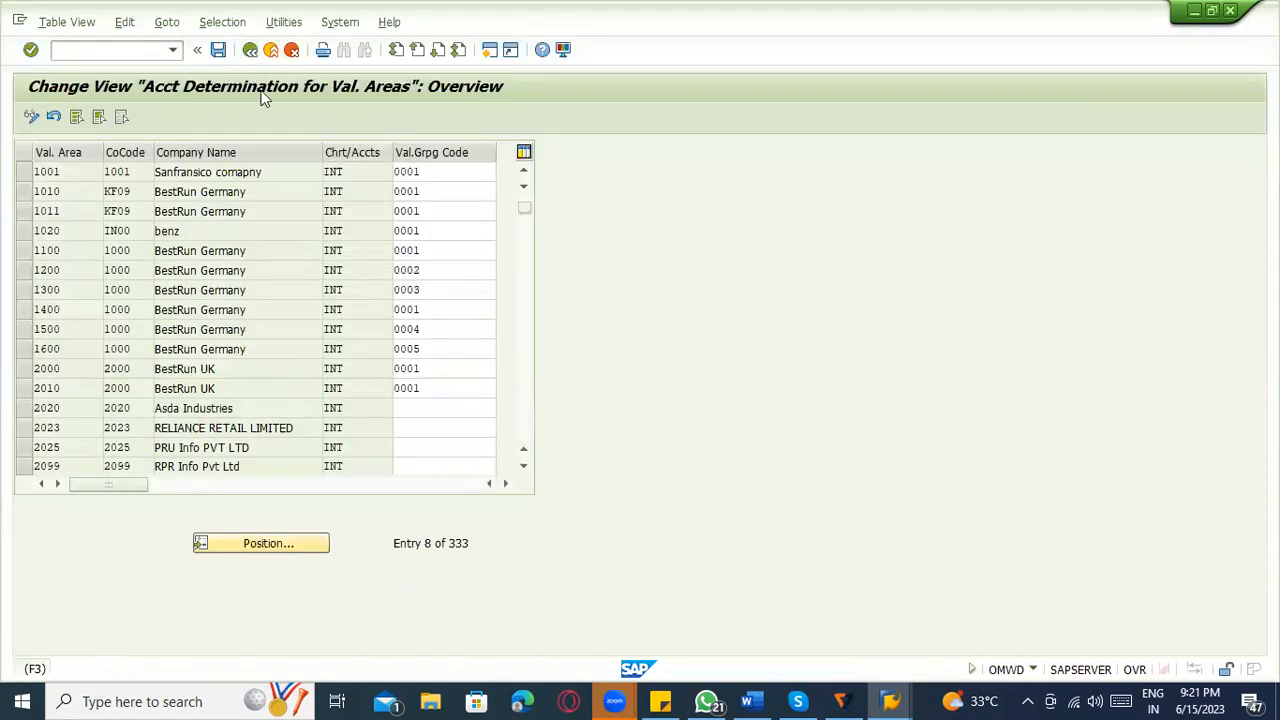
# Switch to the Word notes and start a numbered list below the MM FI integration line with "Valuation grouping code ---".
pyautogui.hotkey('alt', 'Tab')
pyautogui.scroll(10, 661, 487)
pyautogui.scroll(-10, 571, 434)
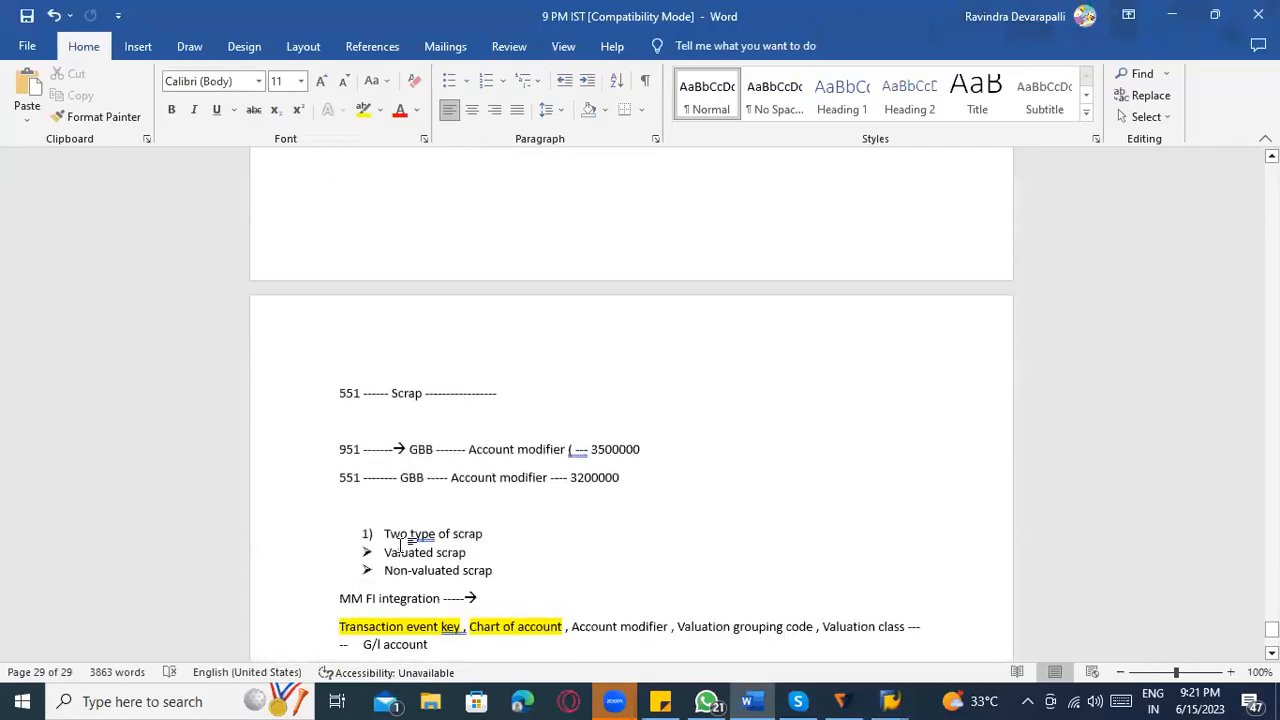
pyautogui.click(352, 382)
pyautogui.write('1)')
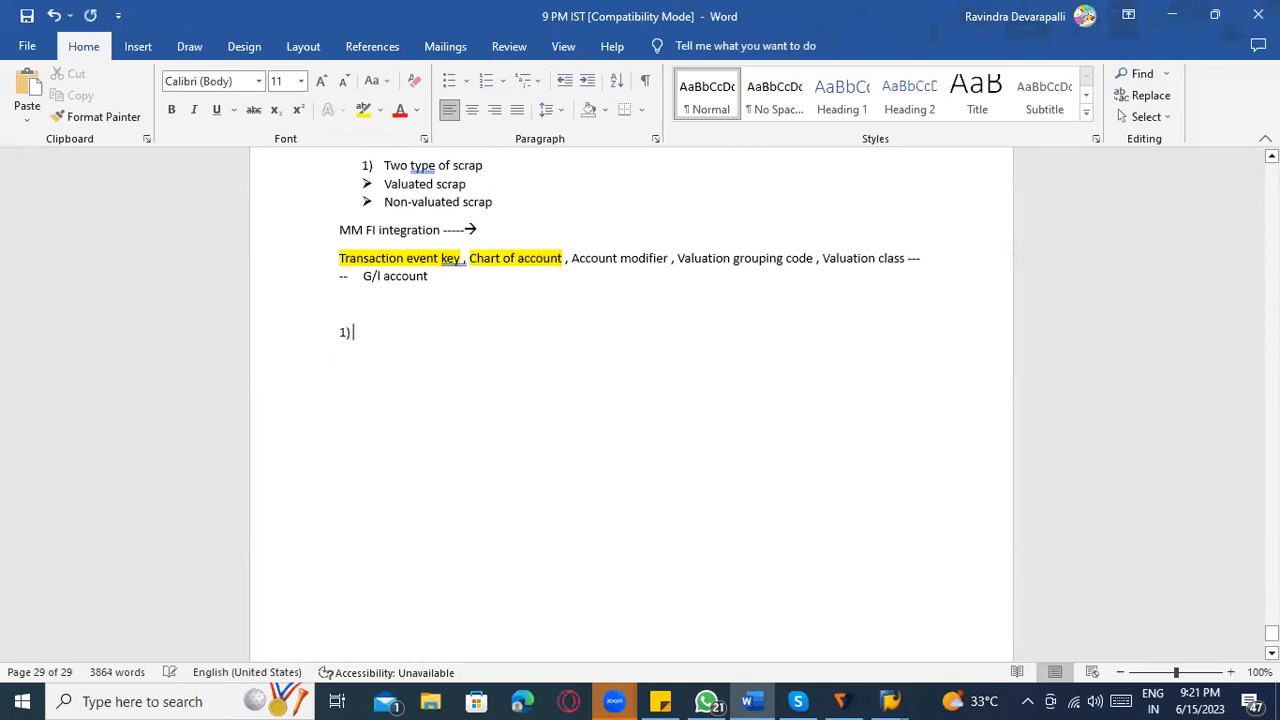
pyautogui.write(' Valuat')
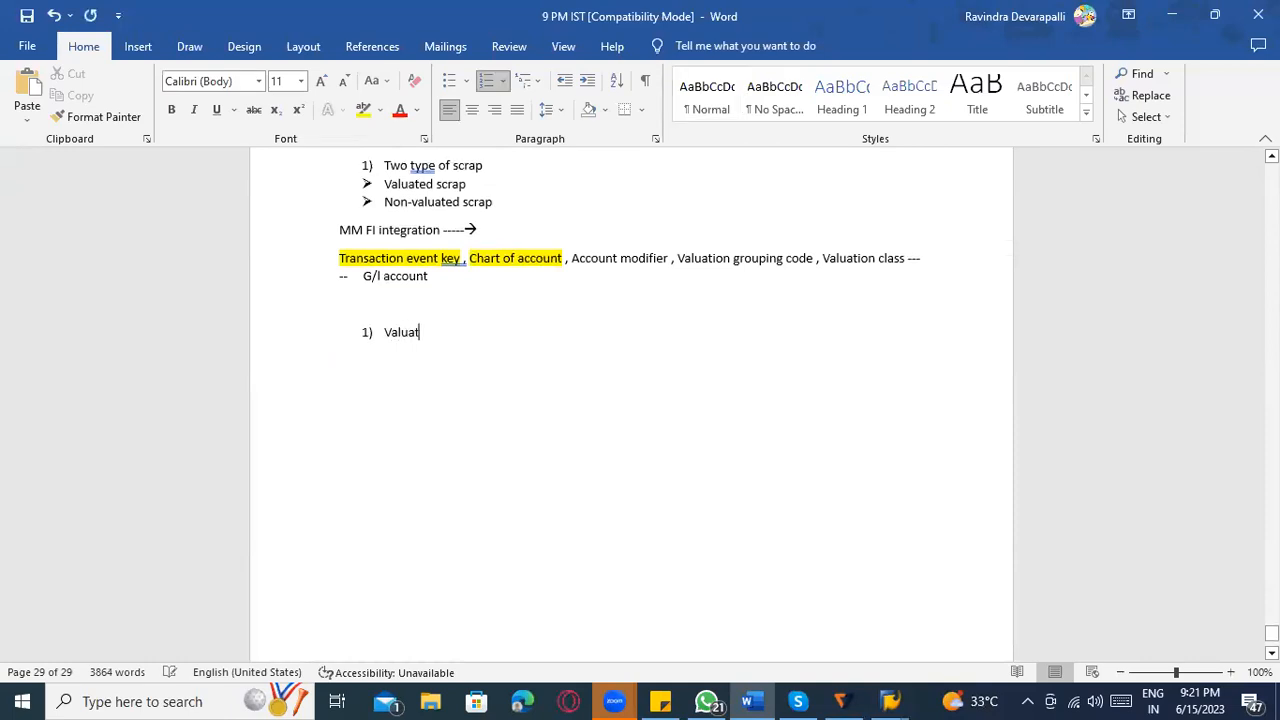
pyautogui.write('ion grouping code')
# Add the second list item "Define your valuation grouping code at each valuation area (Plant)", without a space after the opening bracket.
pyautogui.write('efine ')
pyautogui.write('your')
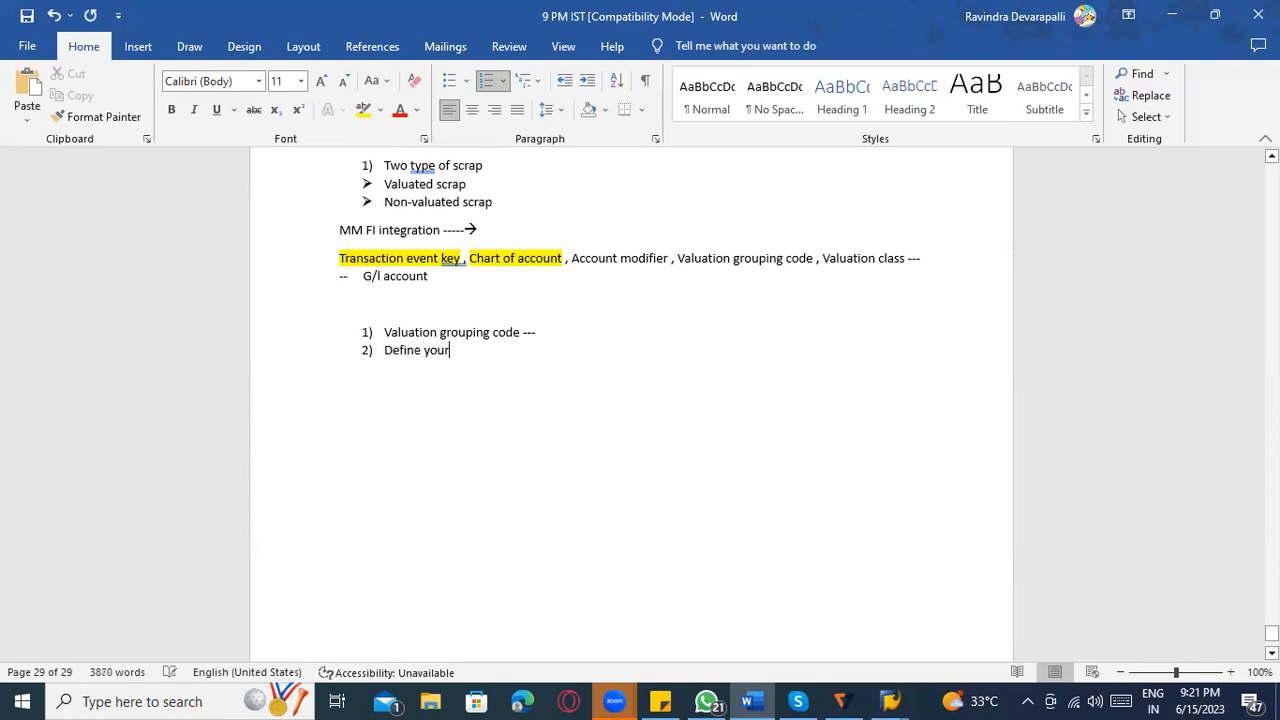
pyautogui.write(' valuation grouping code ')
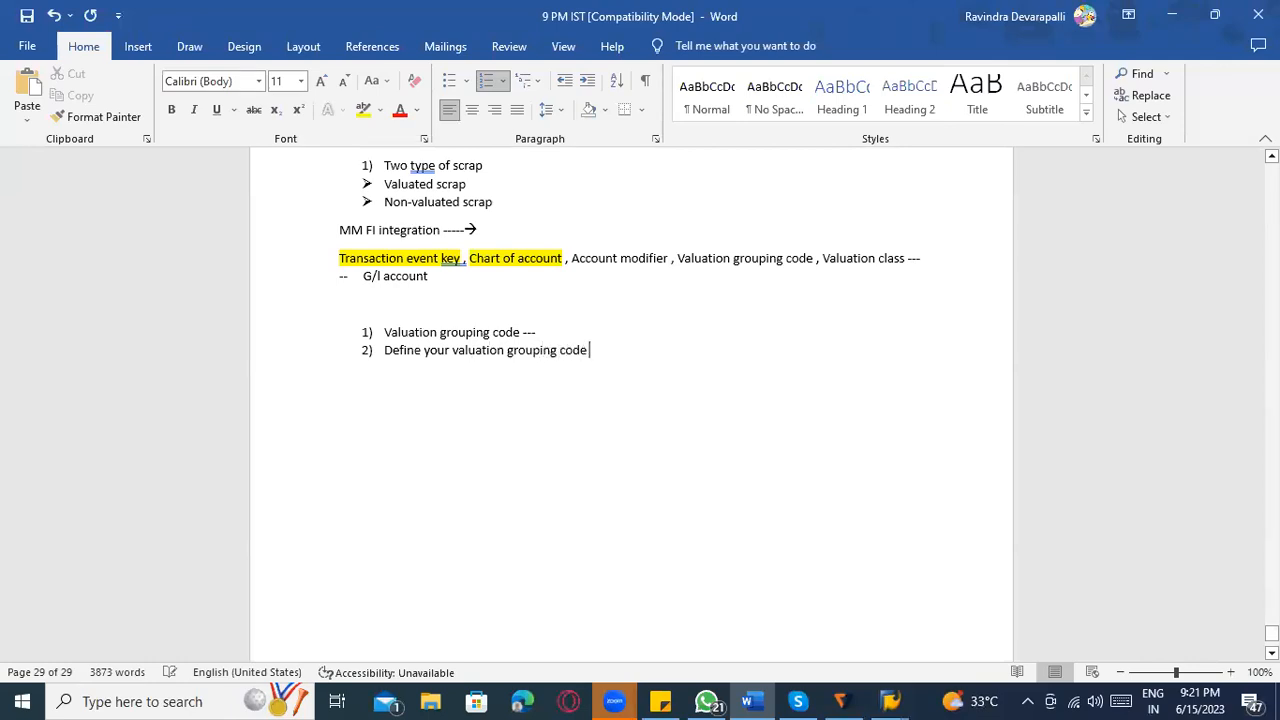
pyautogui.write('at each valuation area ( PLant)')
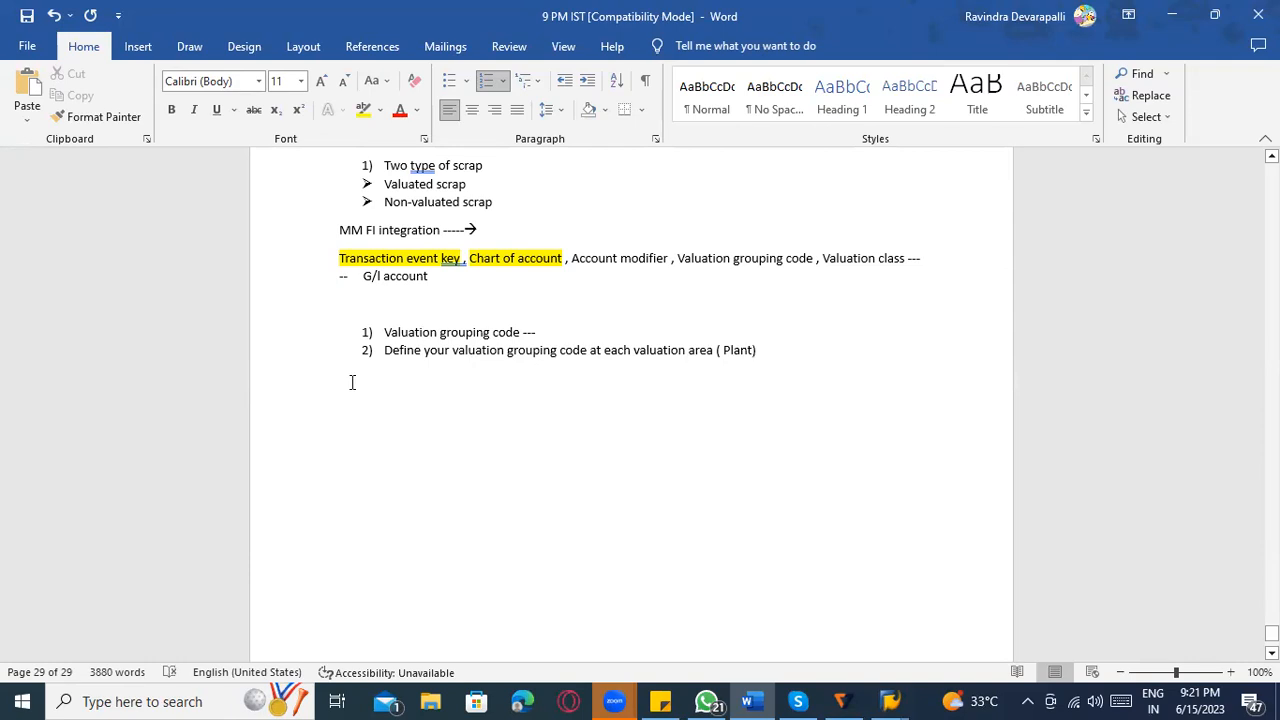
pyautogui.press('Return')
pyautogui.click(800, 356)
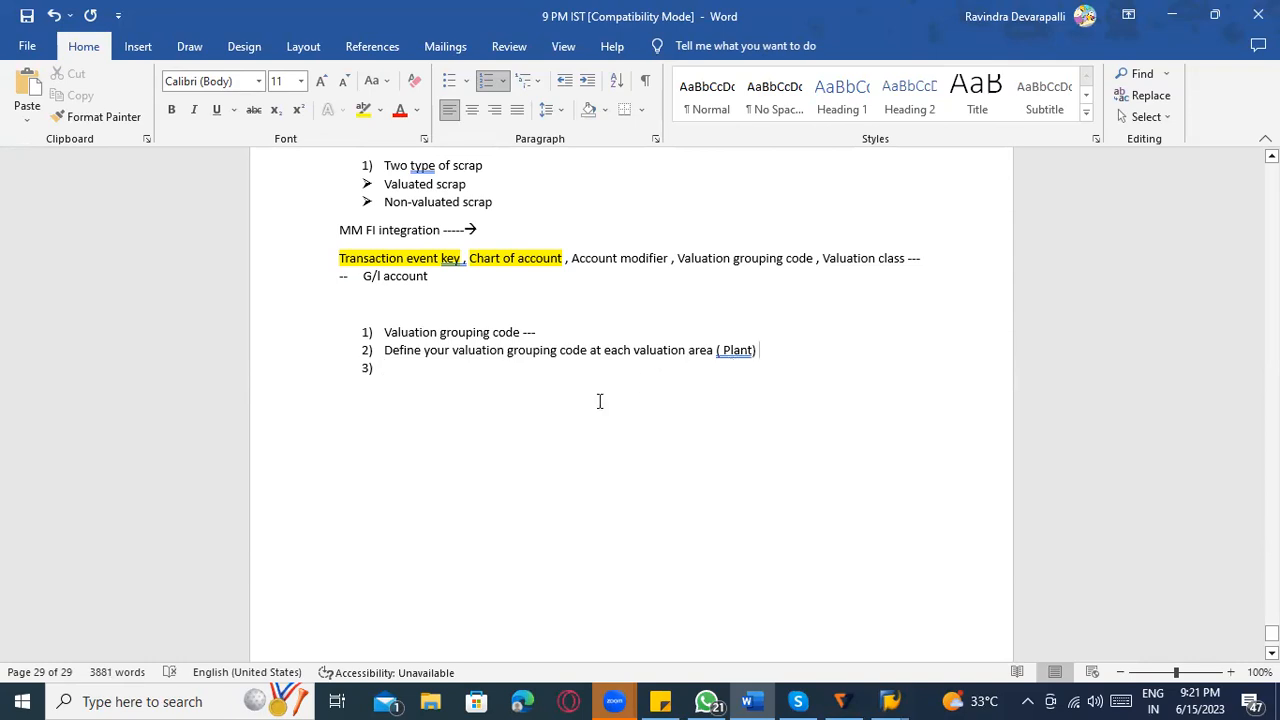
pyautogui.rightClick(742, 350)
pyautogui.click(748, 375)
# Switch to the SAP implementation guide and select the Define Valuation Classes activity under Account Determination Without Wizard.
pyautogui.hotkey('alt', 'Tab')
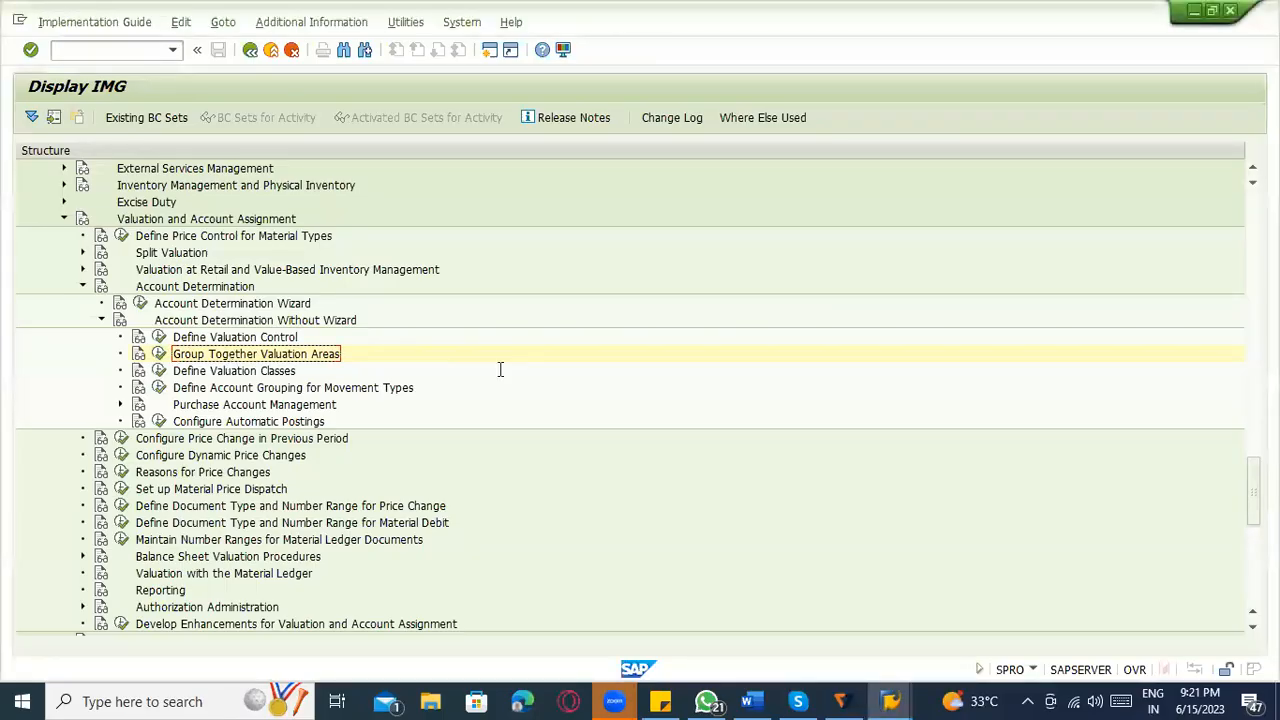
pyautogui.hotkey('alt', 'Tab')
# Return to the Word notes, add "Valuation classes" as the third list item and end the numbered list.
pyautogui.hotkey('alt', 'Tab')
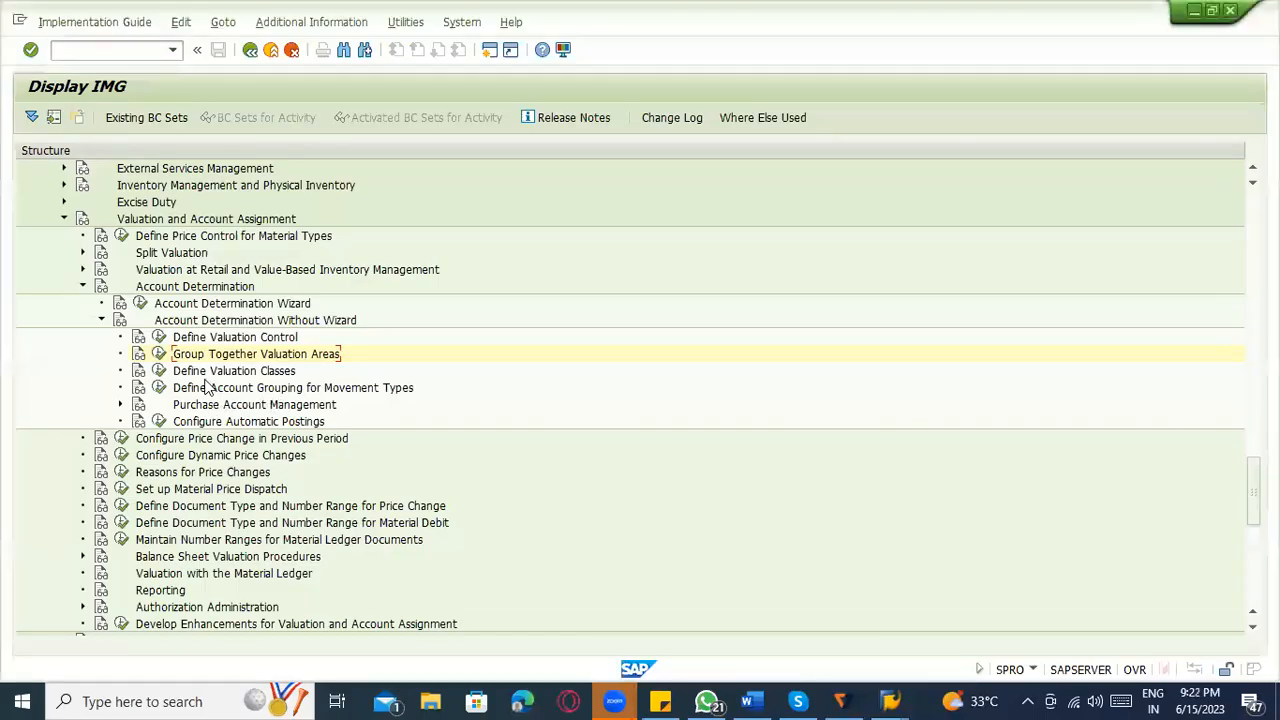
pyautogui.click(225, 372)
pyautogui.hotkey('alt', 'Tab')
pyautogui.write('Valuiatp')
pyautogui.press('BackSpace')
pyautogui.press('BackSpace')
pyautogui.press('BackSpace')
pyautogui.press('BackSpace')
pyautogui.write('atio')
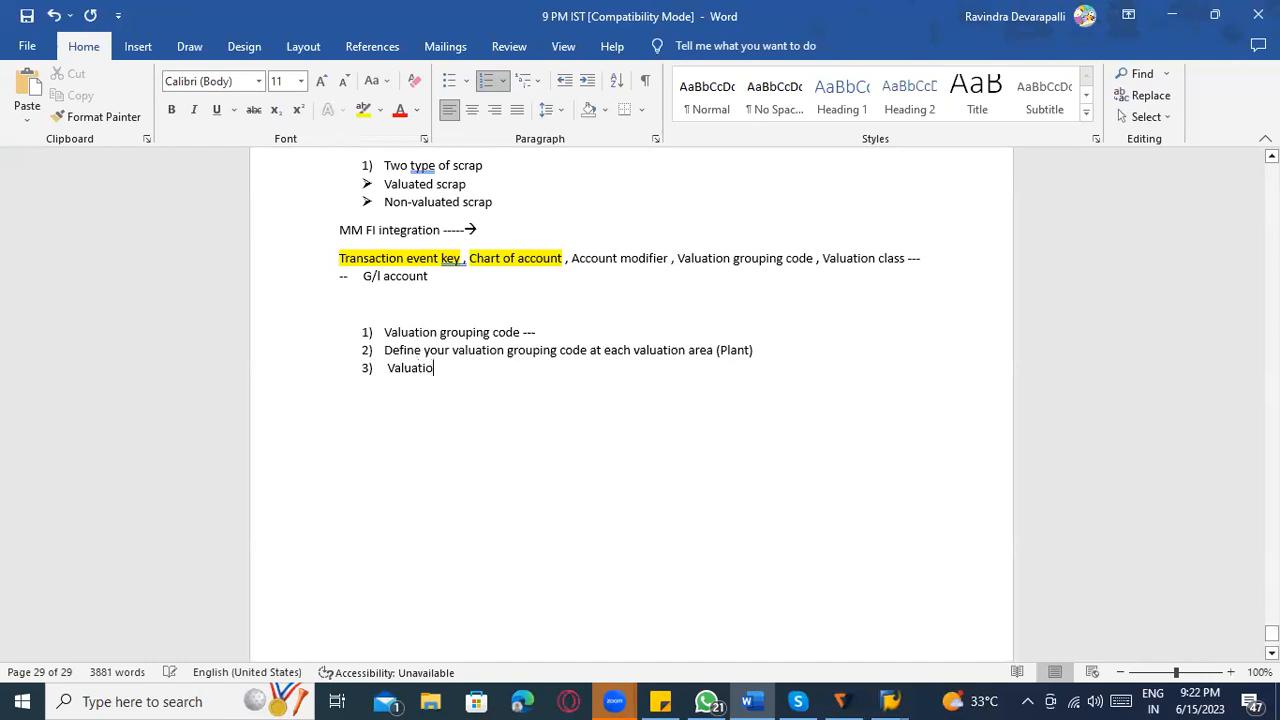
pyautogui.write('n classes')
pyautogui.press('Return')
pyautogui.press('Return')
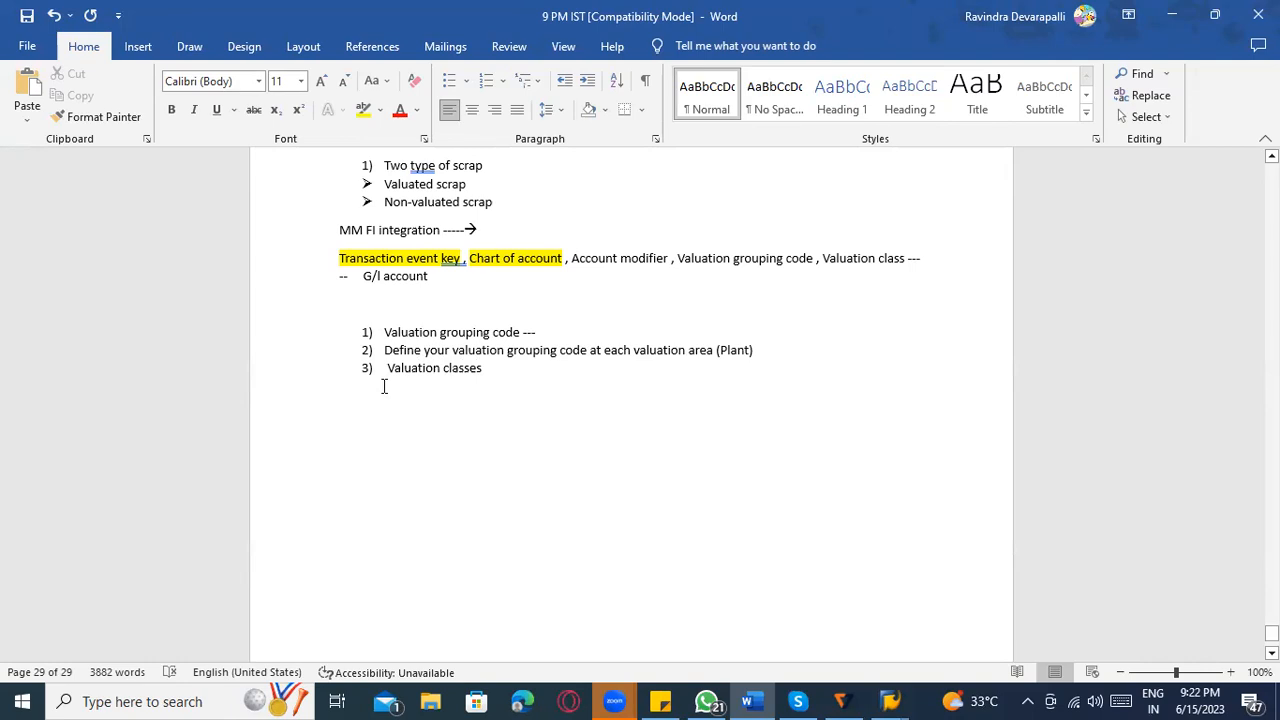
# Write the line "Material type -----" below the numbered list.
pyautogui.write('Material type  -----')
pyautogui.moveTo(413, 398); pyautogui.dragTo(343, 397)
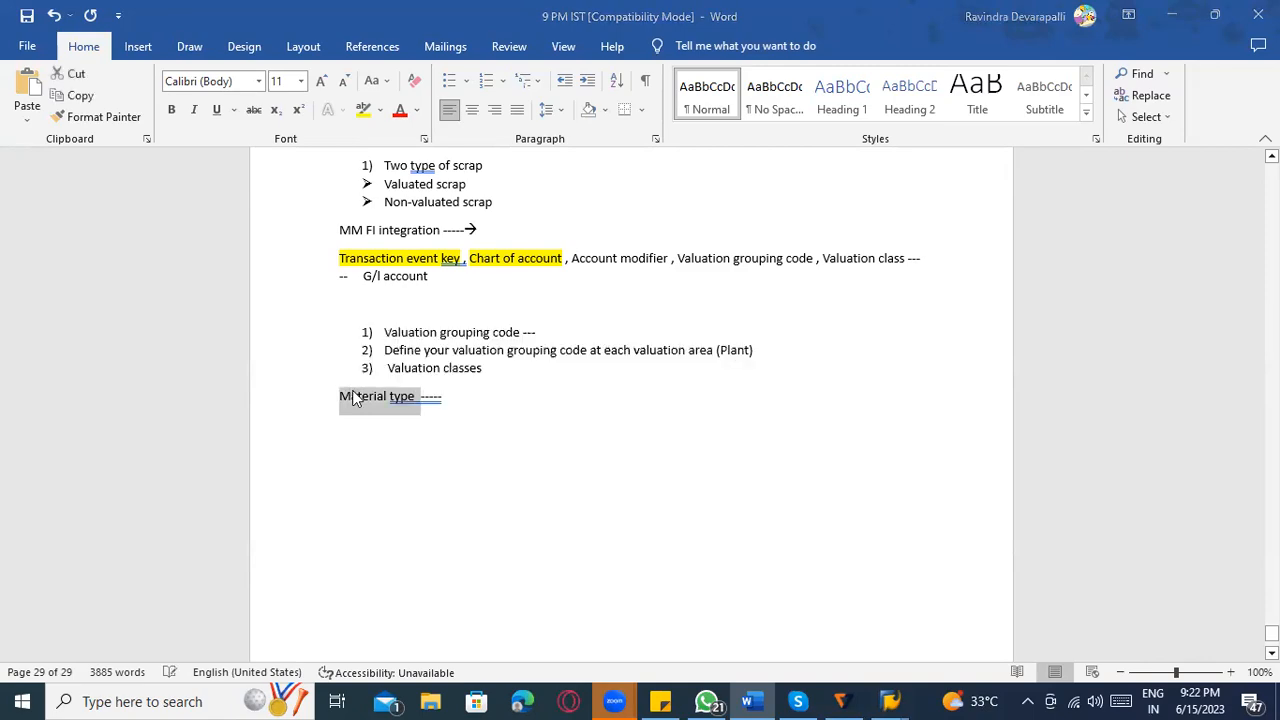
# Correct the flagged extra space before the dashes in the "Material type" line.
pyautogui.hotkey('alt', 'Tab')
pyautogui.hotkey('alt', 'Tab')
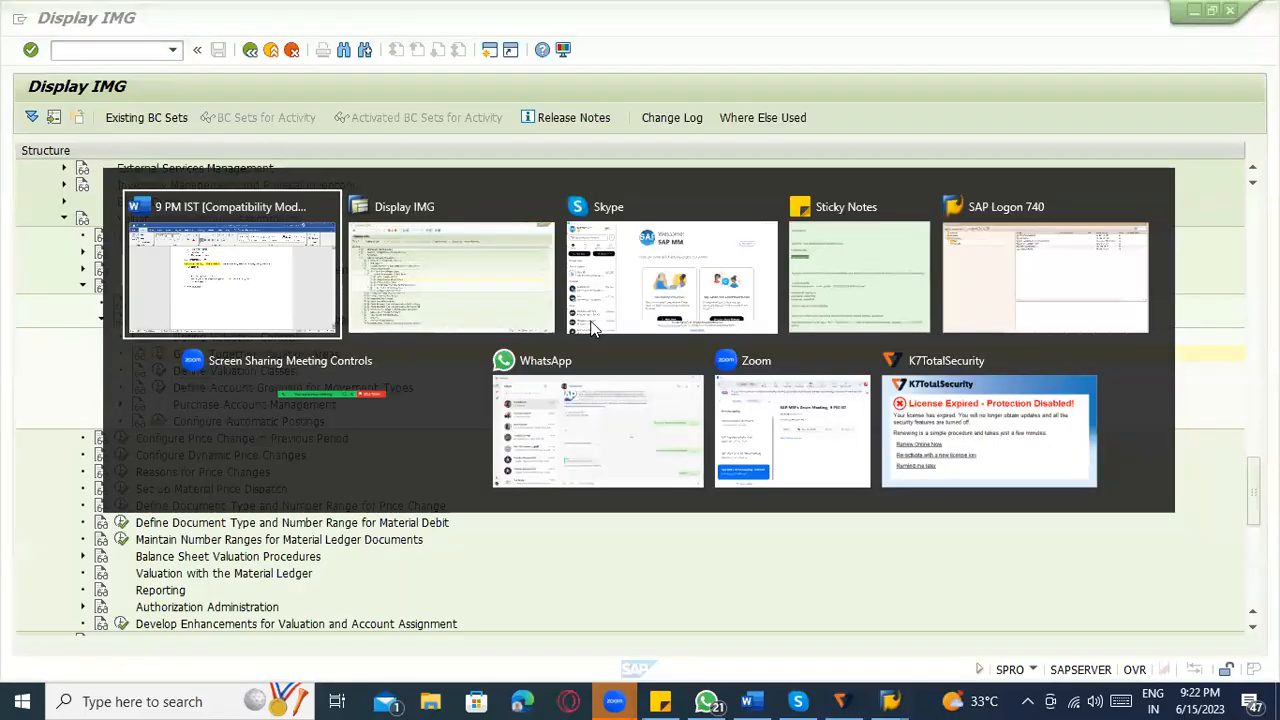
pyautogui.hotkey('alt', 'Tab')
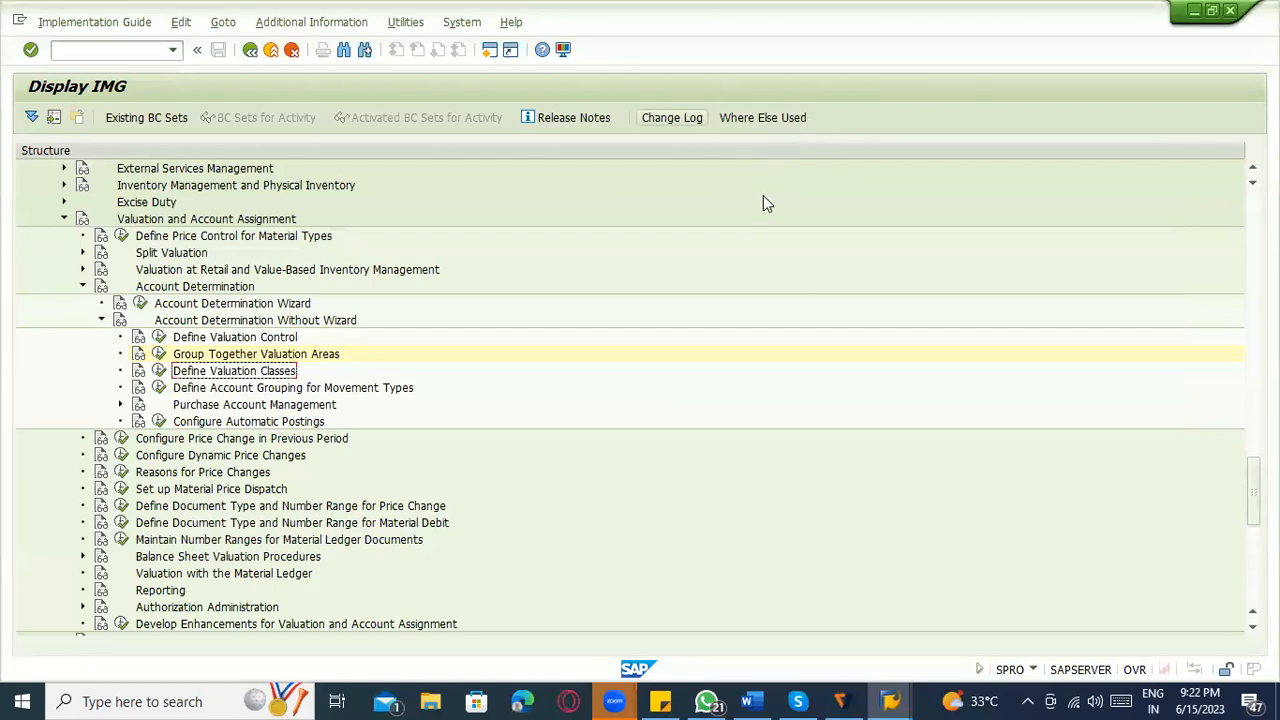
pyautogui.hotkey('alt', 'Tab')
pyautogui.click(464, 413)
pyautogui.rightClick(425, 400)
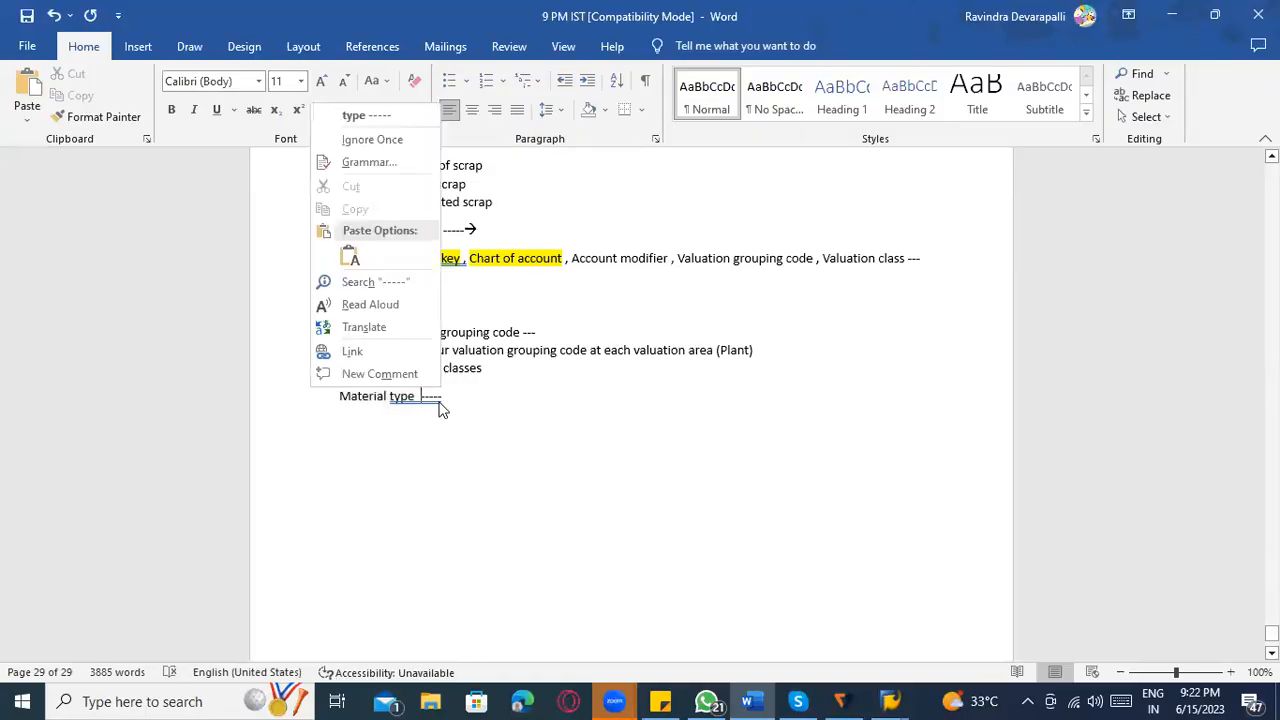
pyautogui.click(398, 137)
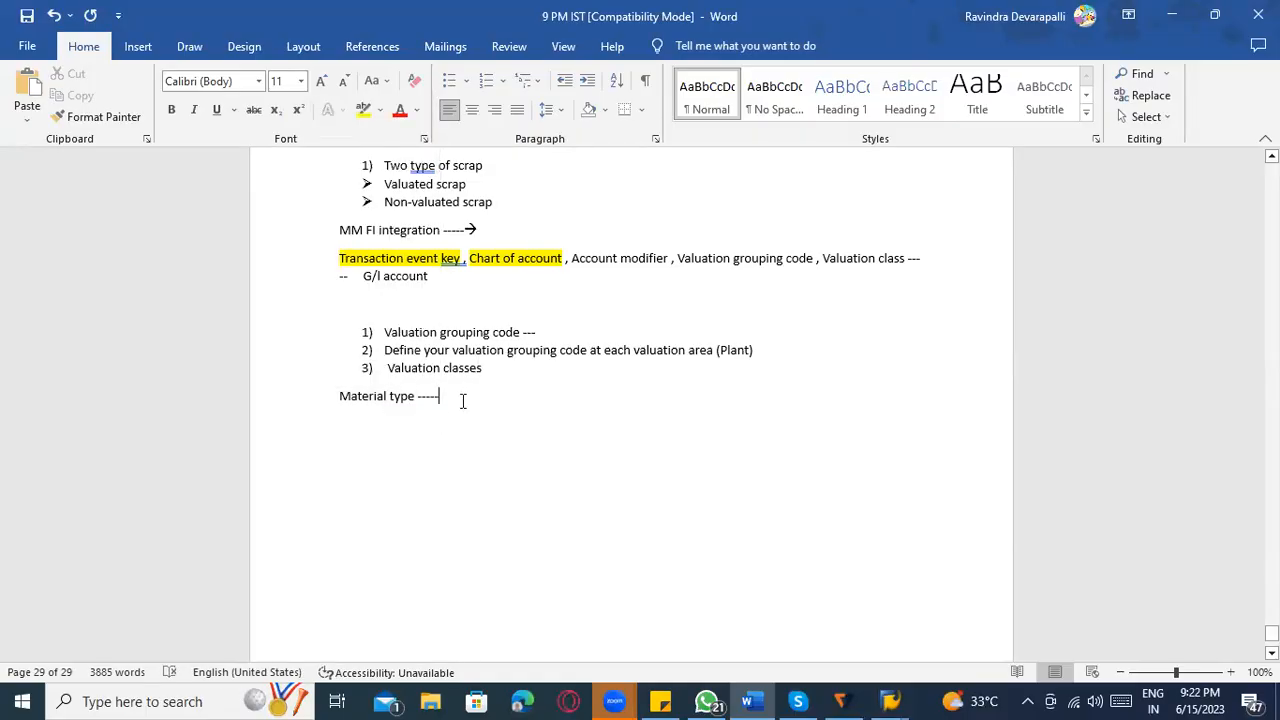
# Switch to SAP and open the material types configuration, transaction OMS2, in a new session.
pyautogui.hotkey('alt', 'Tab')
pyautogui.write('/oo')
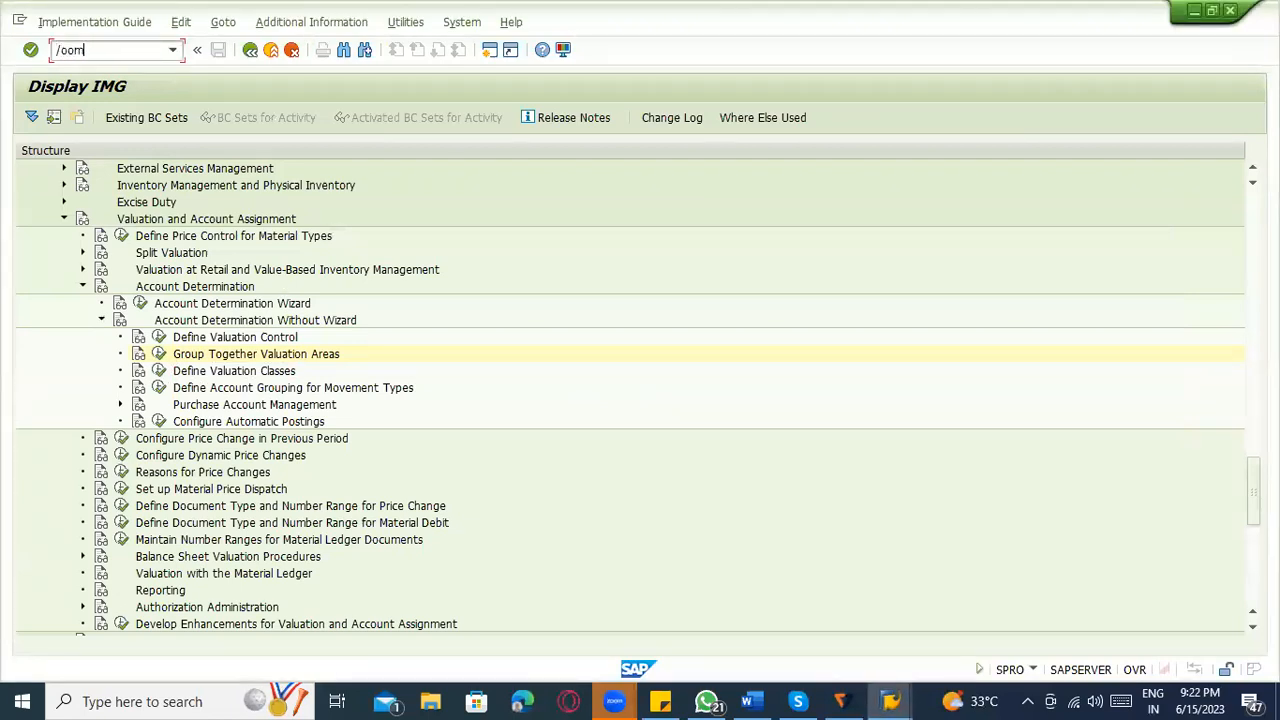
pyautogui.press('Return')
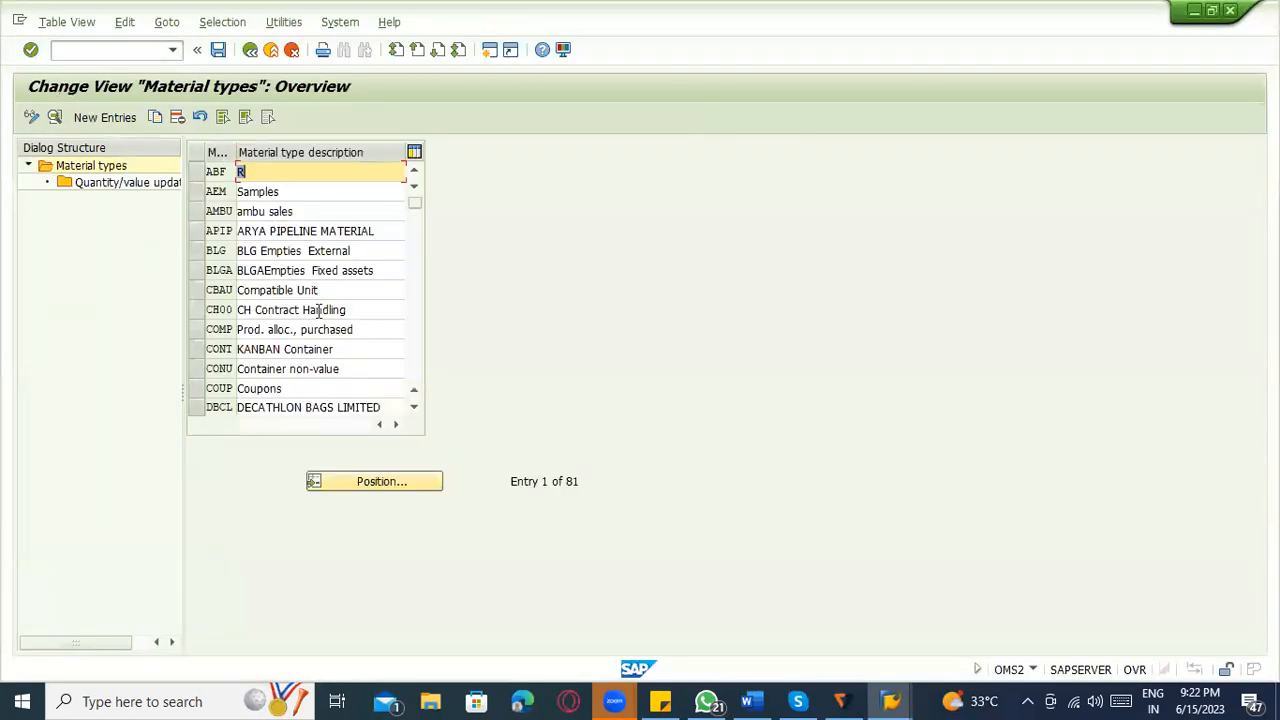
# Position the material types list at ROH and open the details of the raw material type.
pyautogui.click(391, 483)
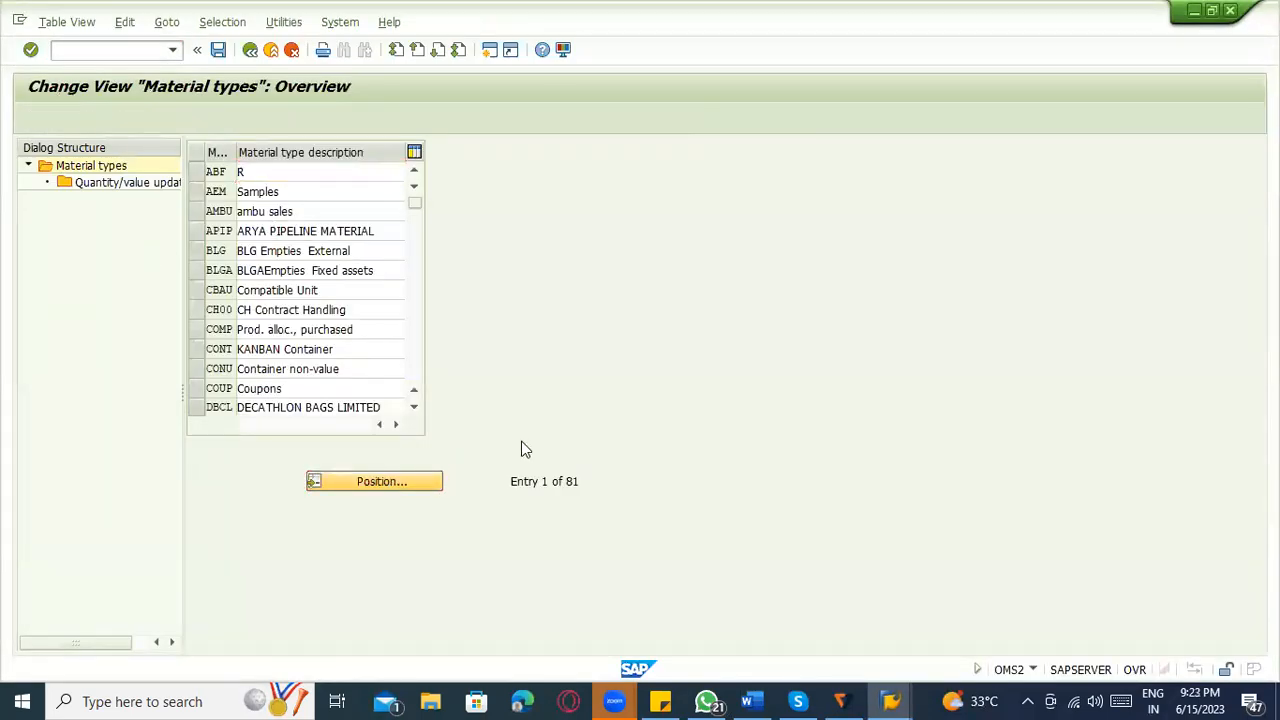
pyautogui.write('000')
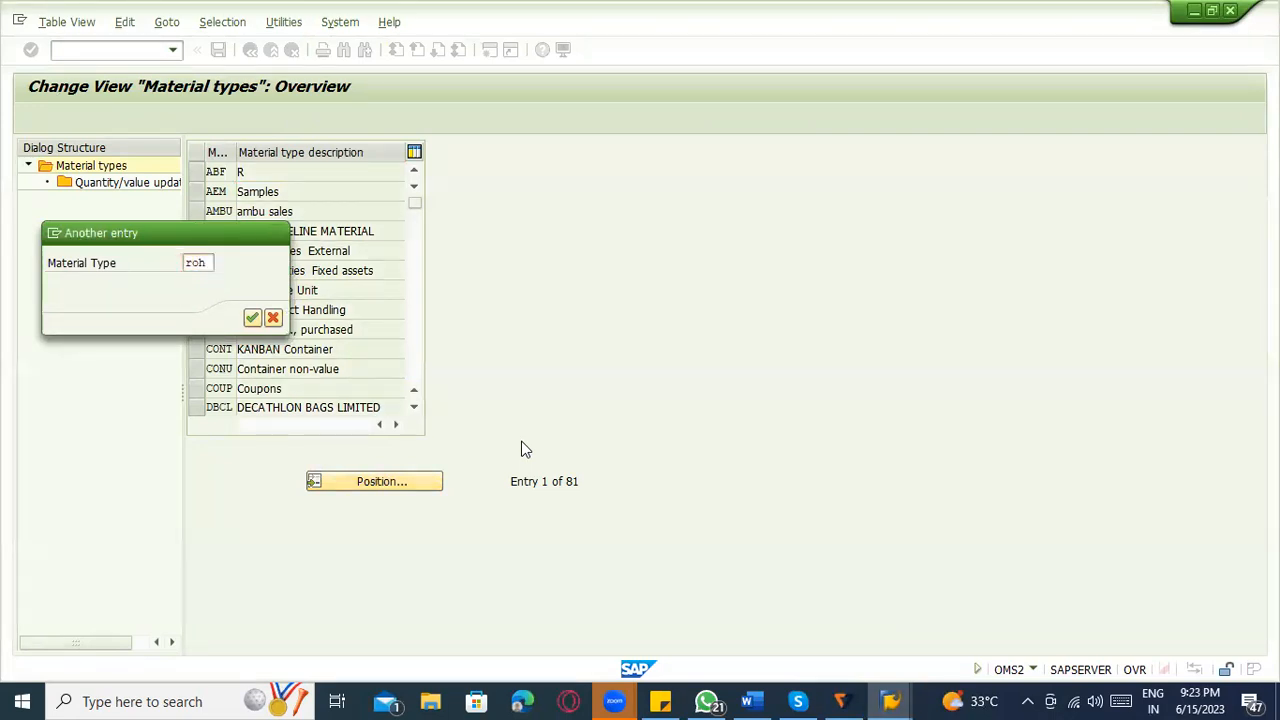
pyautogui.press('Return')
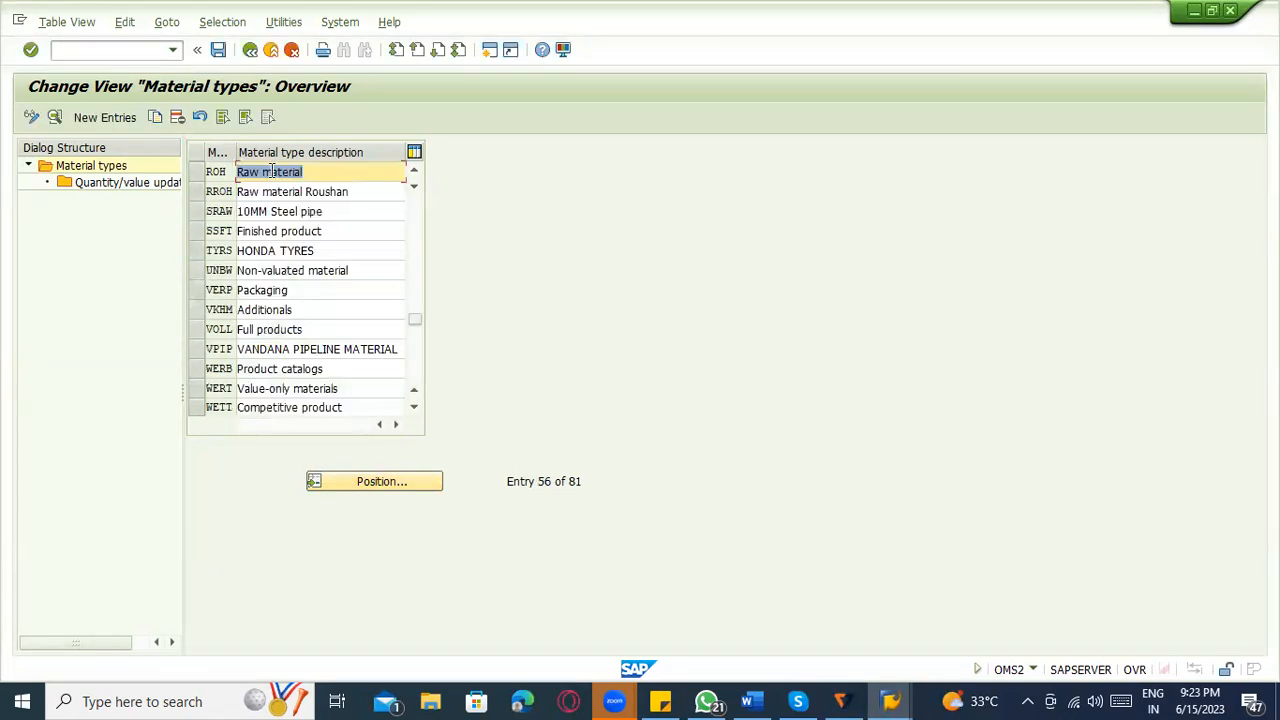
pyautogui.doubleClick(275, 172)
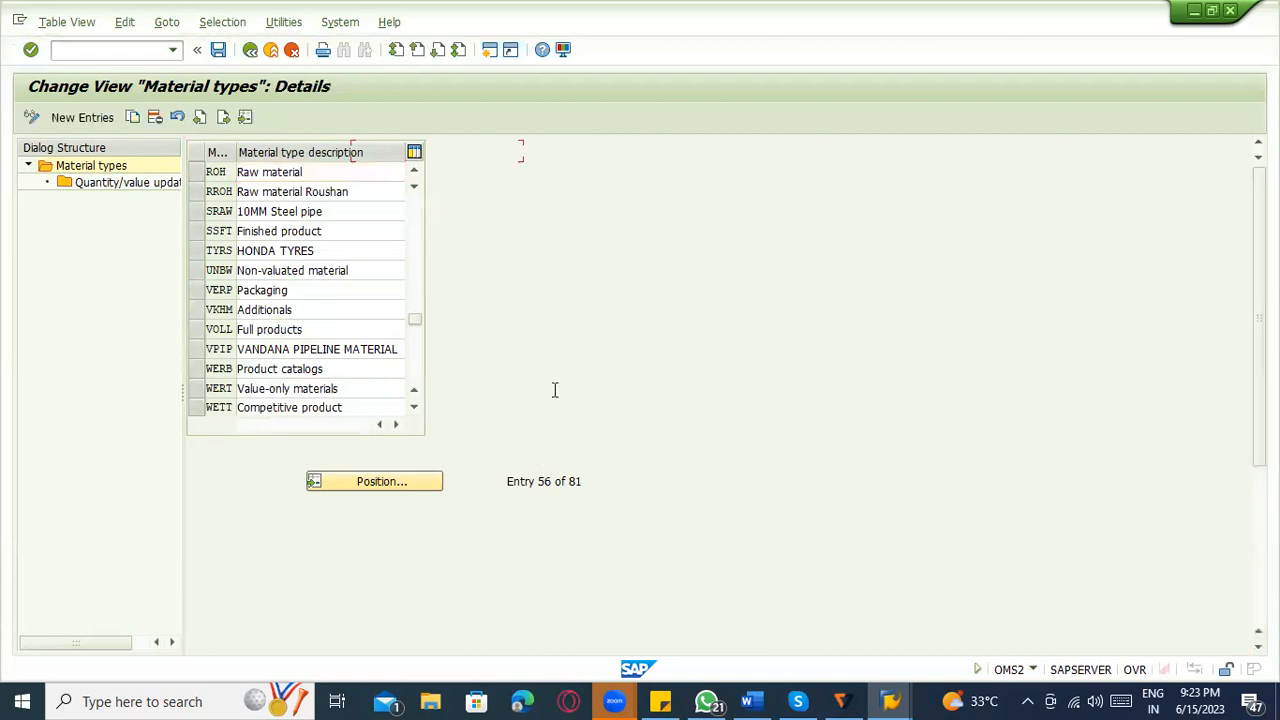
# Examine the valuation settings and account category reference of the raw material type against the Word notes.
pyautogui.scroll(-5, 386, 495)
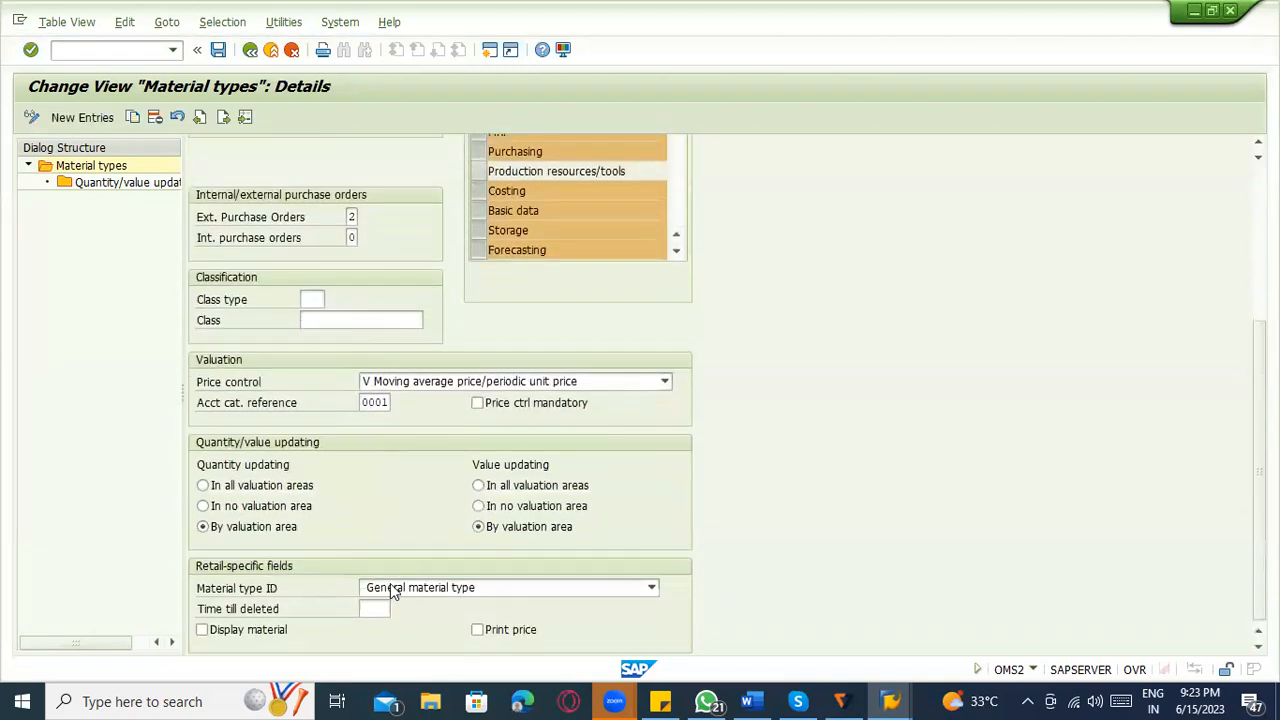
pyautogui.scroll(2, 477, 528)
pyautogui.scroll(-1, 455, 516)
pyautogui.scroll(-1, 455, 516)
pyautogui.hotkey('alt', 'Tab')
pyautogui.hotkey('alt', 'Tab')
pyautogui.hotkey('alt', 'Tab')
pyautogui.hotkey('alt', 'Tab')
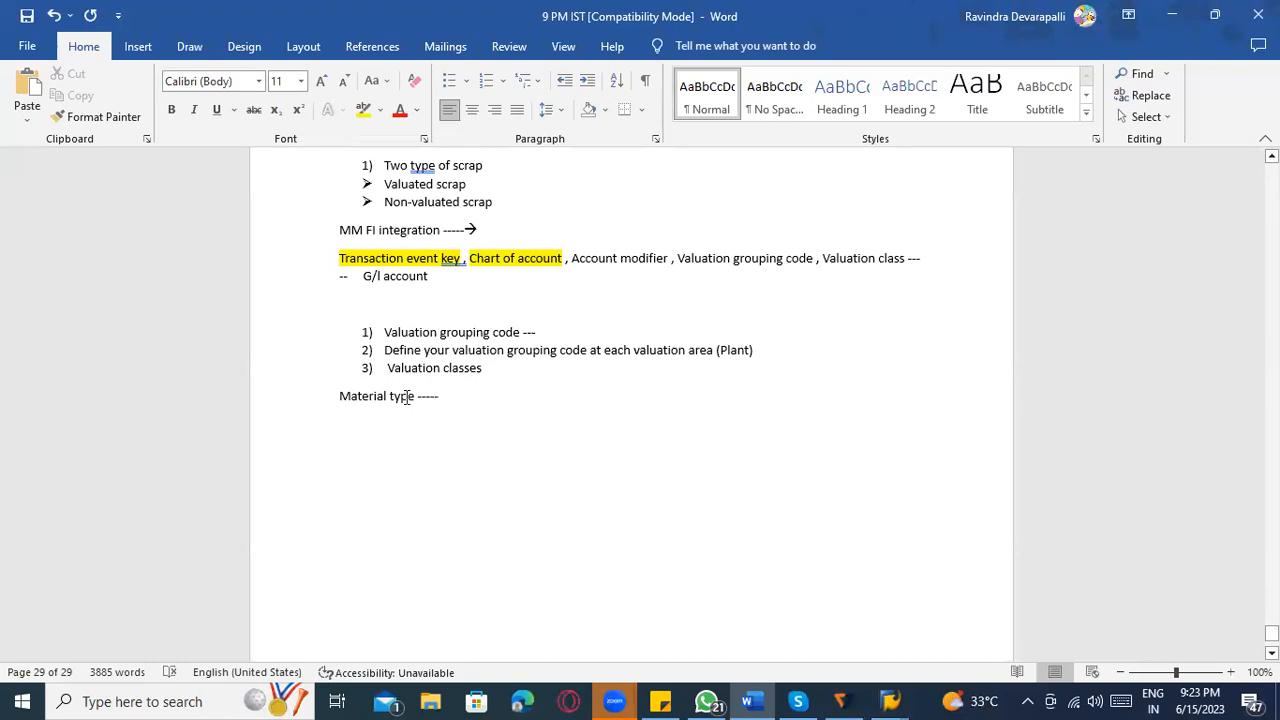
pyautogui.hotkey('alt', 'Tab')
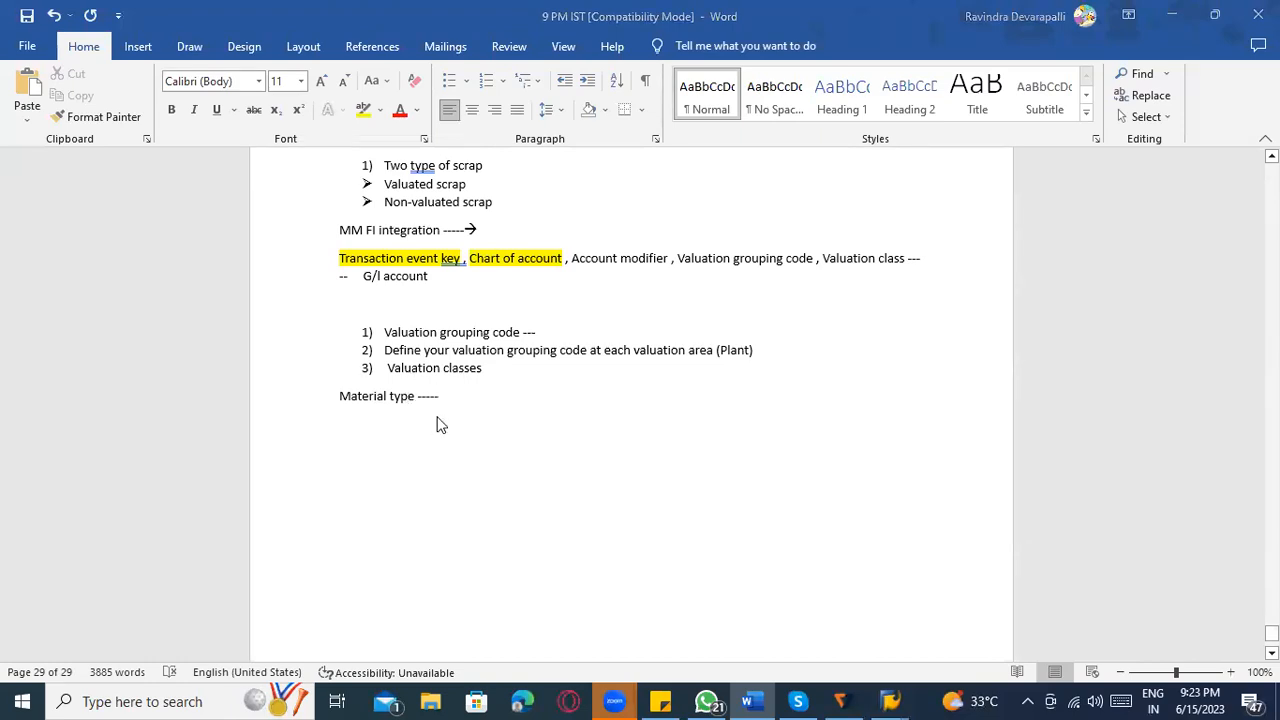
# In the Word notes, extend the "Material type -----" line with "Account category reference ----- list of valuation classes".
pyautogui.hotkey('alt', 'Tab')
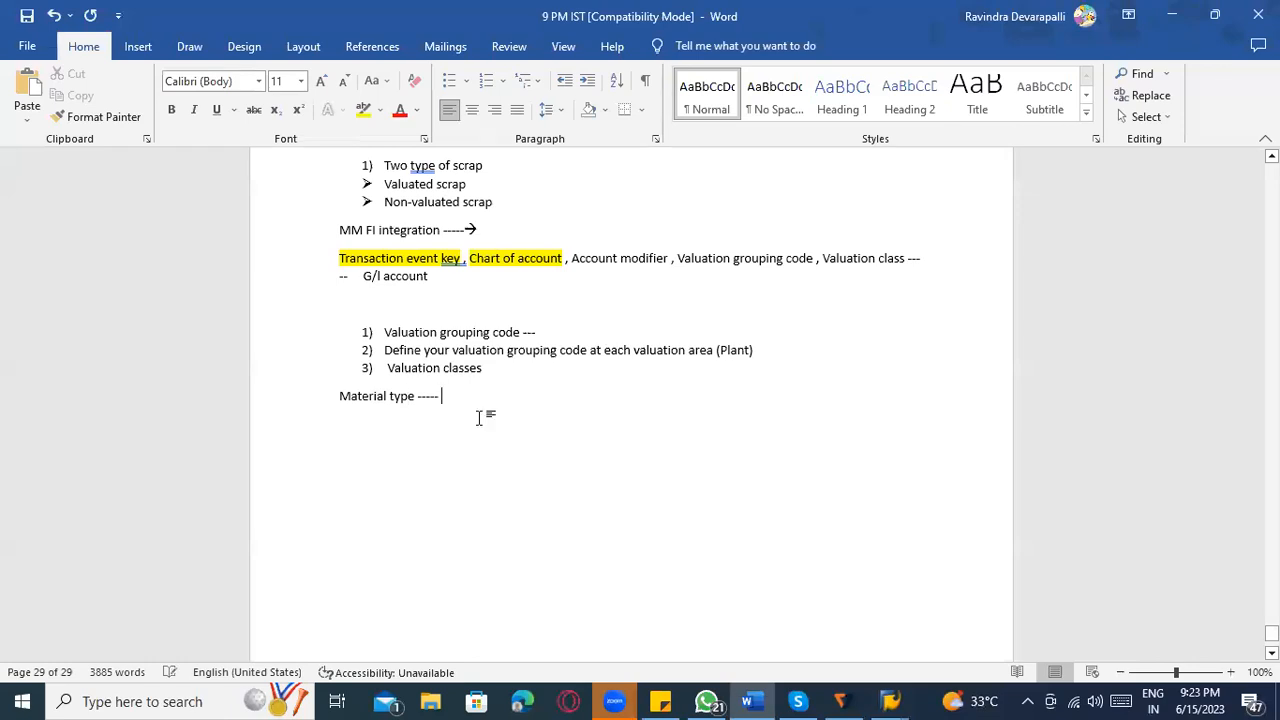
pyautogui.write('Account category ')
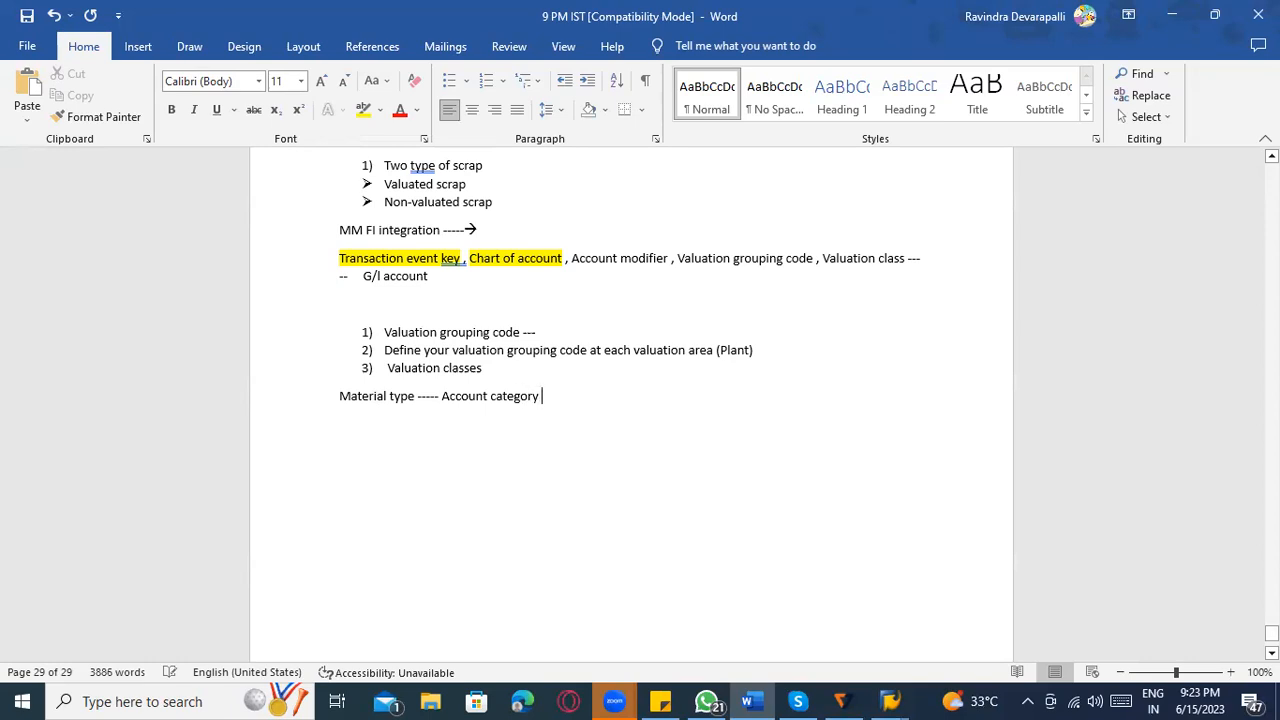
pyautogui.write('reference -----')
pyautogui.write('list of valuation')
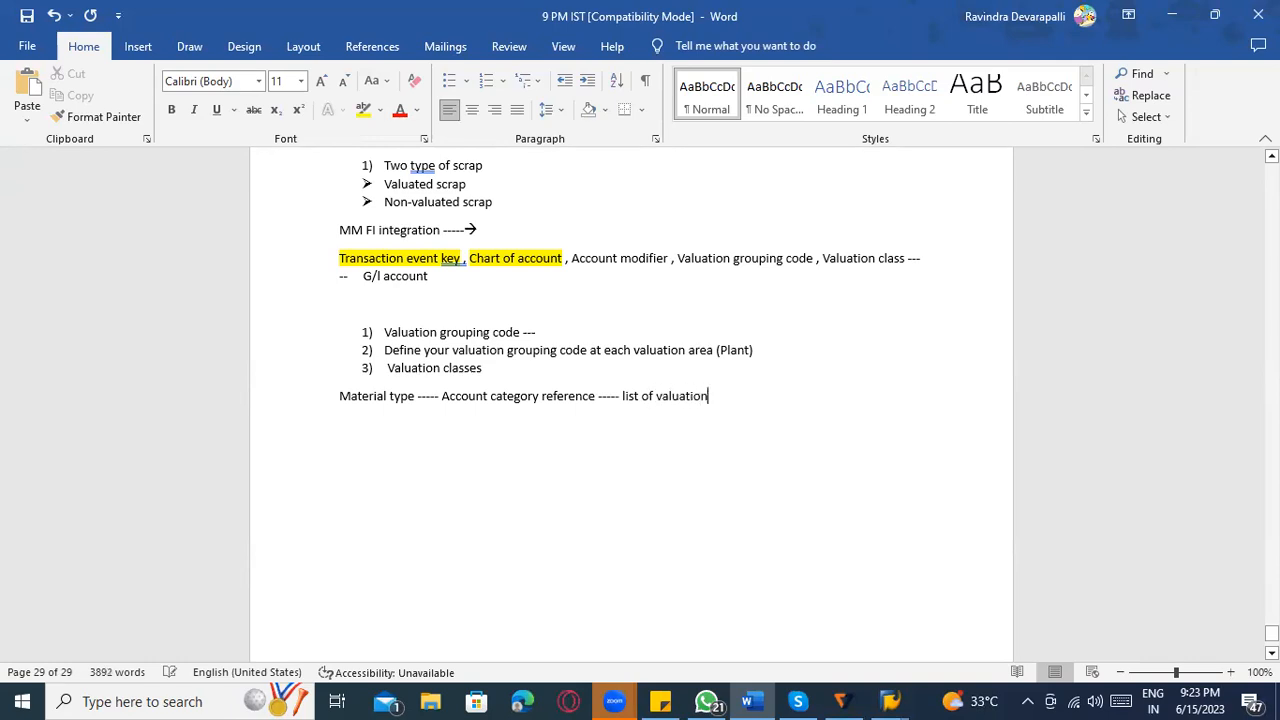
pyautogui.write(' classes')
# Below the material type line, add the entries "ROH ---- 0001" and "FERT --- 0002" on separate lines.
pyautogui.press('Return')
pyautogui.press('Return')
pyautogui.write('ROH ---- 0001')
pyautogui.press('Return')
pyautogui.write('FE')
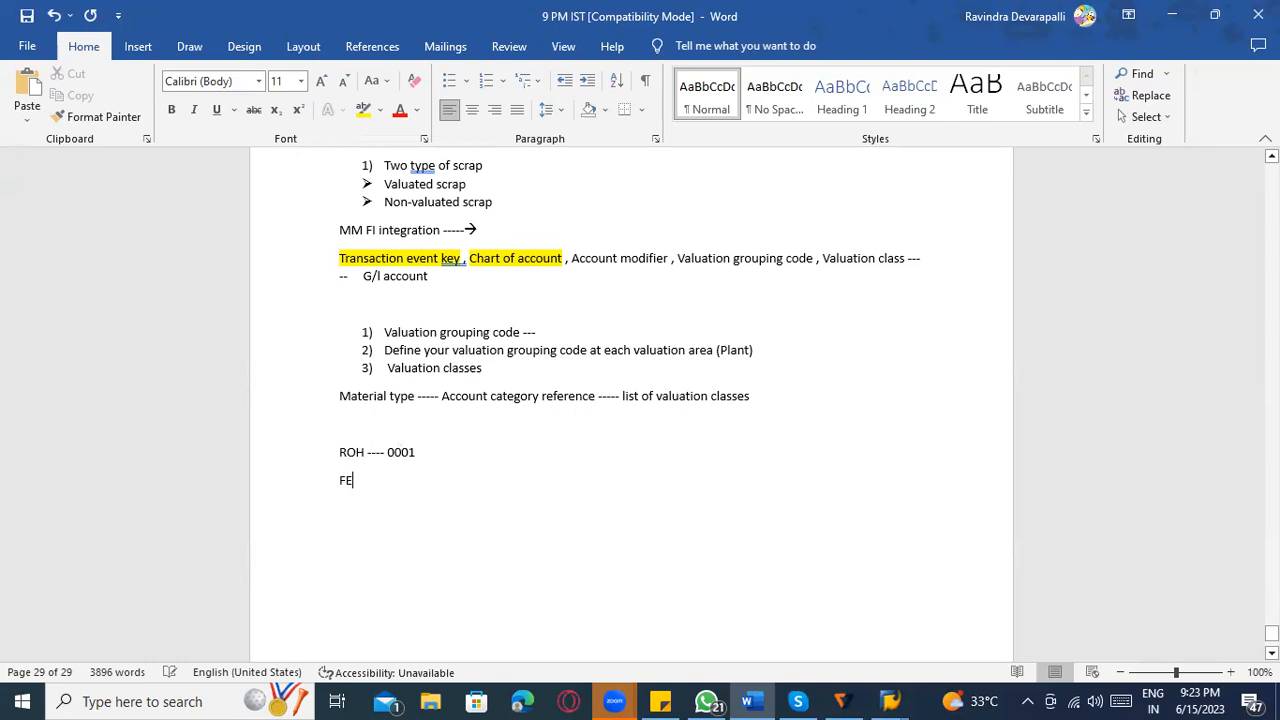
pyautogui.write('RT --- 0002')
pyautogui.press('Return')
# Add the entries "HALB --- 0003" and "VERP --- 0004" below the FERT line.
pyautogui.write('HALB --- 0003 ')
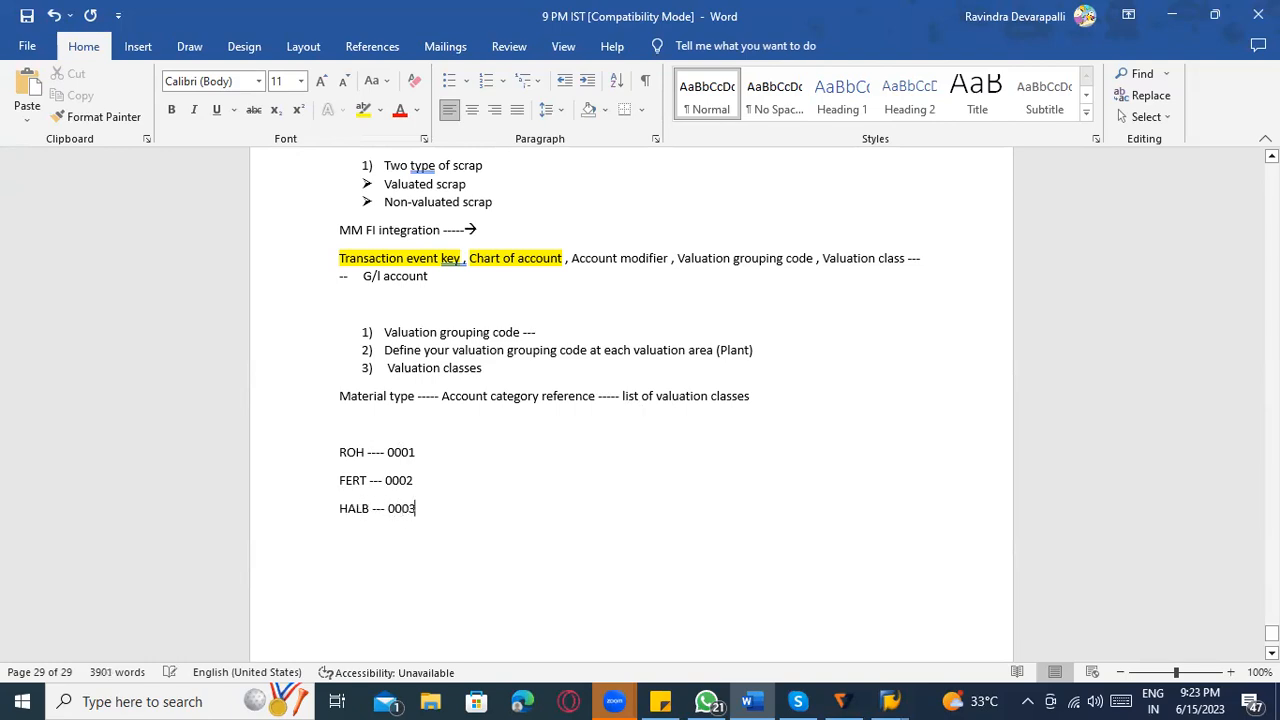
pyautogui.write('VERP --- 0004')
pyautogui.press('Return')
pyautogui.scroll(-3, 674, 249)
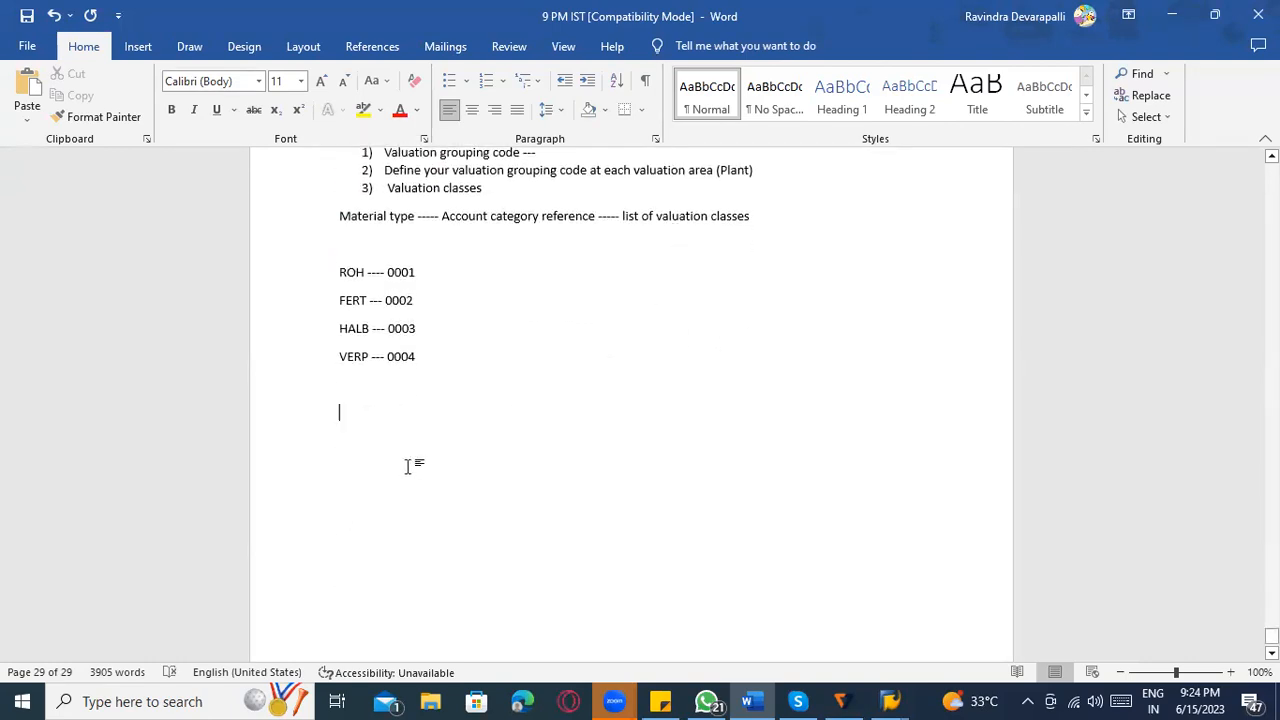
# Below the VERP entry, list the valuation classes of reference 0001 as 3000, 3001, 3003 after an arrow.
pyautogui.write('0001 ')
pyautogui.write('----')
pyautogui.write('> ')
pyautogui.write('3000')
pyautogui.write(', 3001')
pyautogui.write('3002')
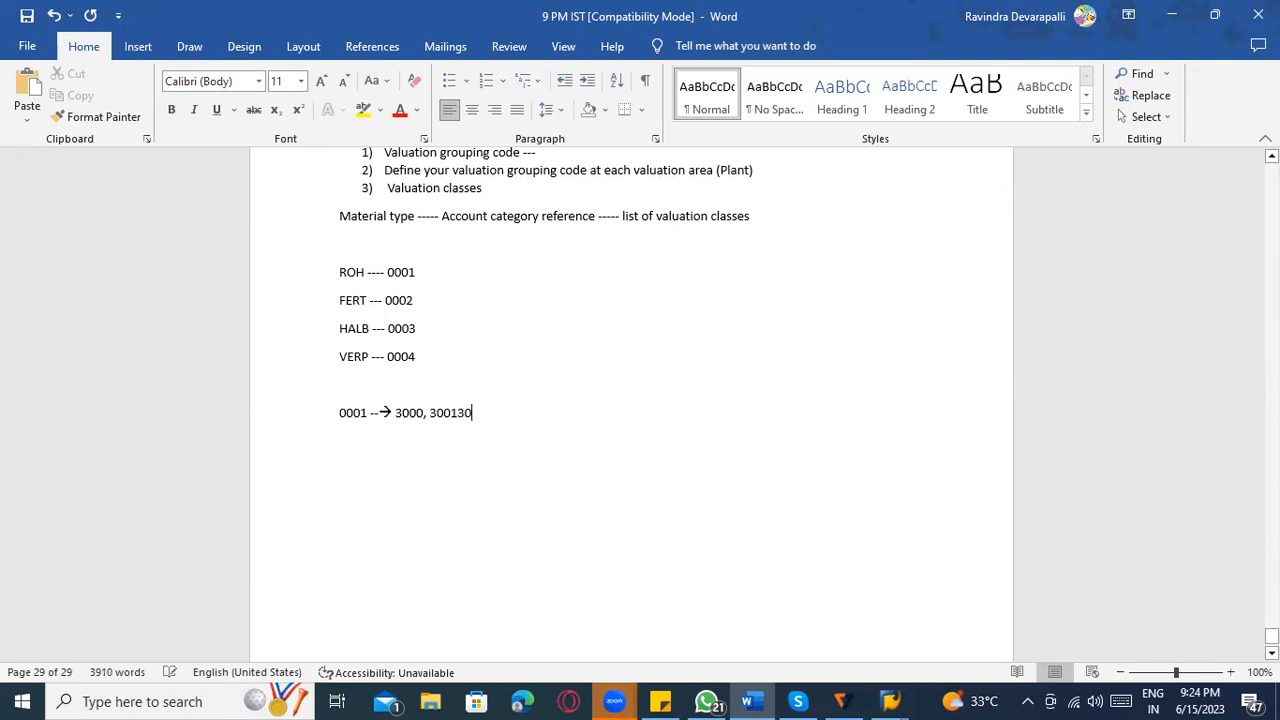
pyautogui.press('BackSpace')
pyautogui.press('BackSpace')
pyautogui.press('BackSpace')
pyautogui.press('BackSpace')
pyautogui.write(', 3')
pyautogui.write('o')
pyautogui.press('BackSpace')
pyautogui.write('00')
# Review the 0001 valuation class line against the ROH entry and switch back to the raw material type details in SAP.
pyautogui.moveTo(492, 414); pyautogui.dragTo(340, 433)
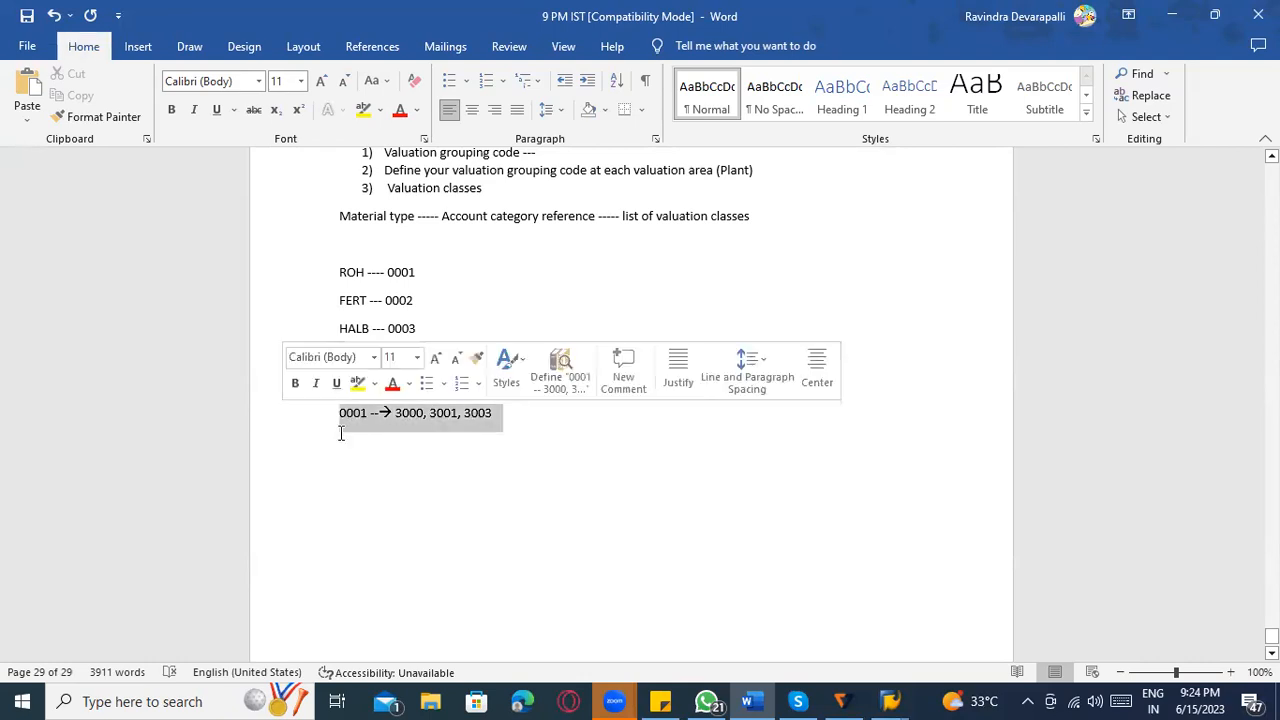
pyautogui.click(352, 432)
pyautogui.moveTo(420, 272); pyautogui.dragTo(331, 270)
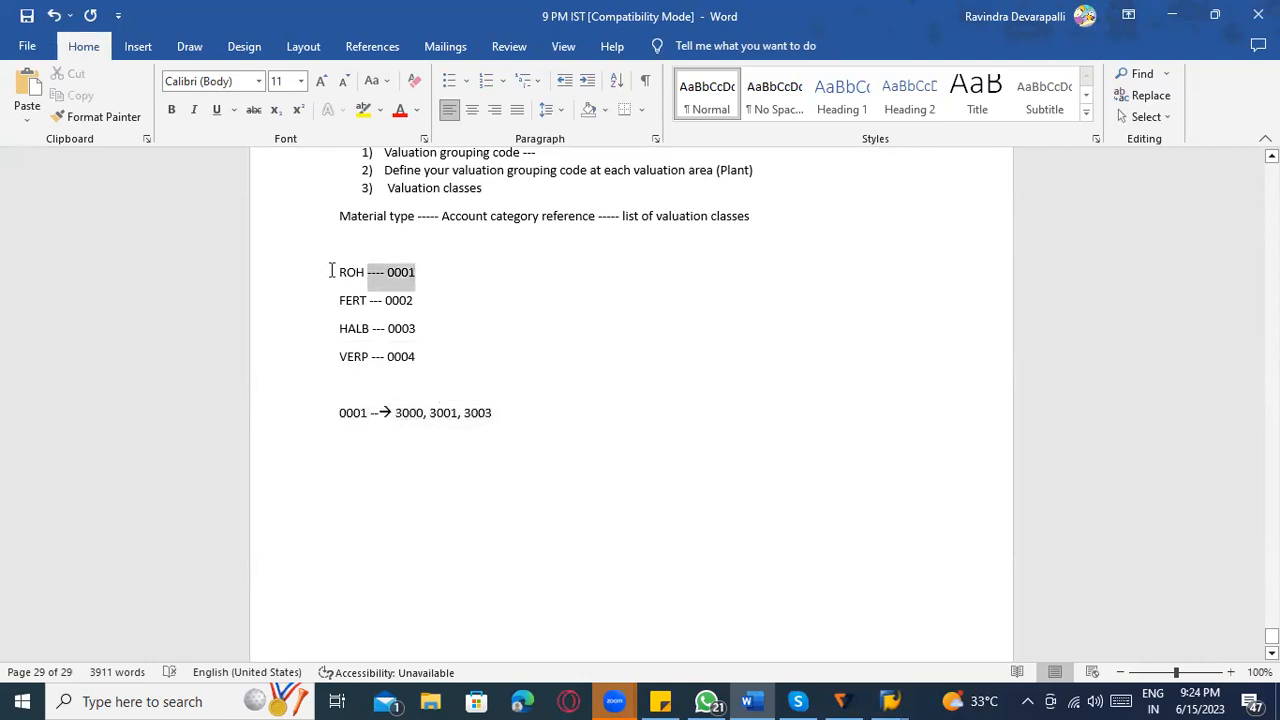
pyautogui.click(365, 271)
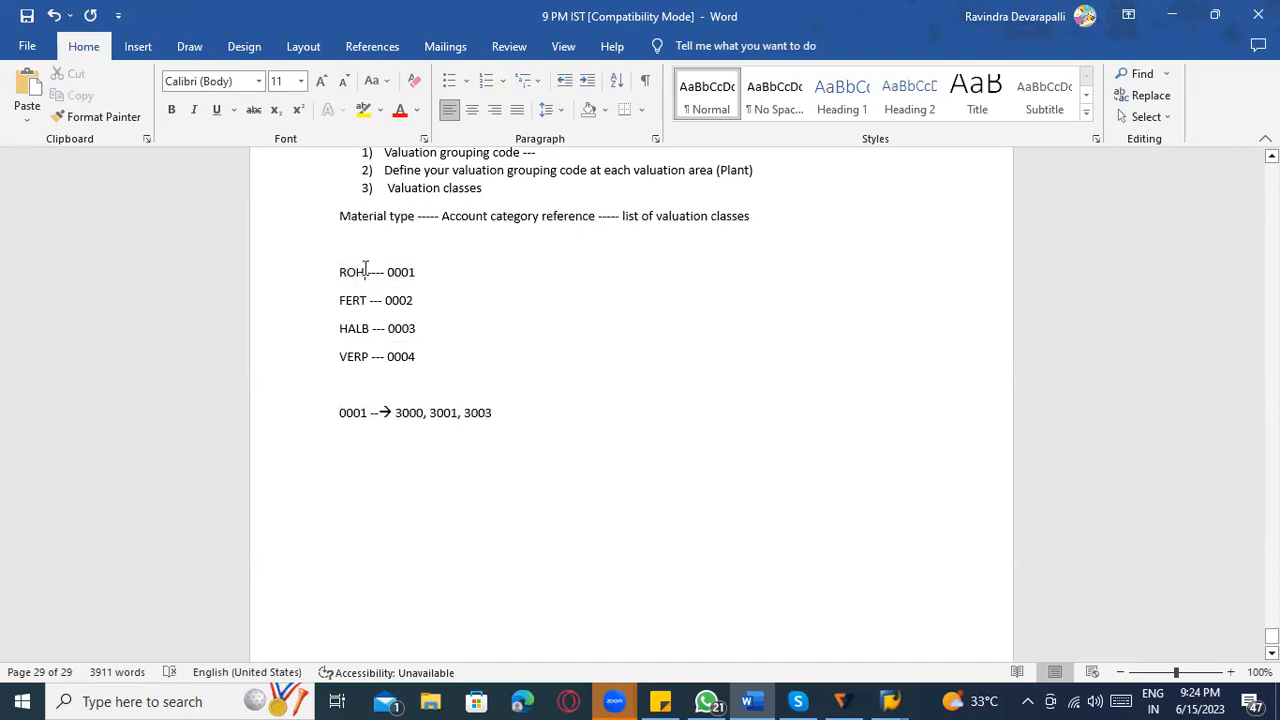
pyautogui.click(454, 413)
pyautogui.hotkey('alt', 'Tab')
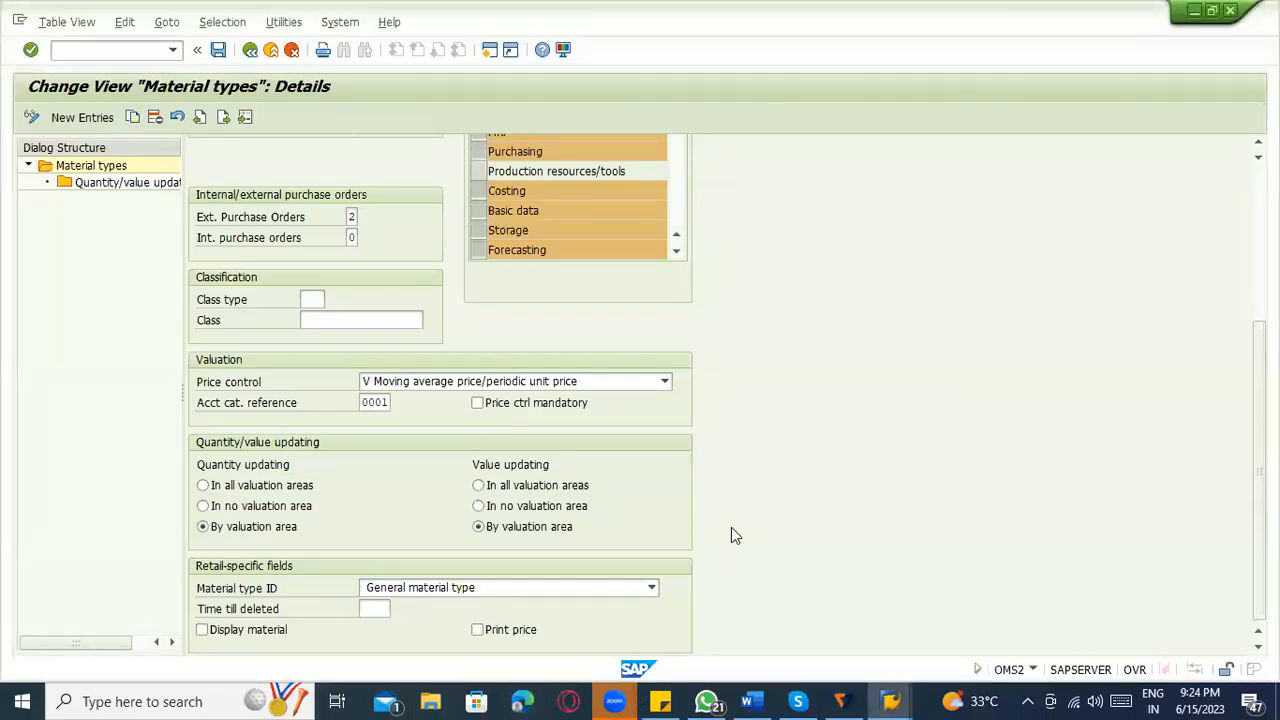
# From Define Valuation Classes in the implementation guide, open the account category reference overview.
pyautogui.hotkey('alt', 'Tab')
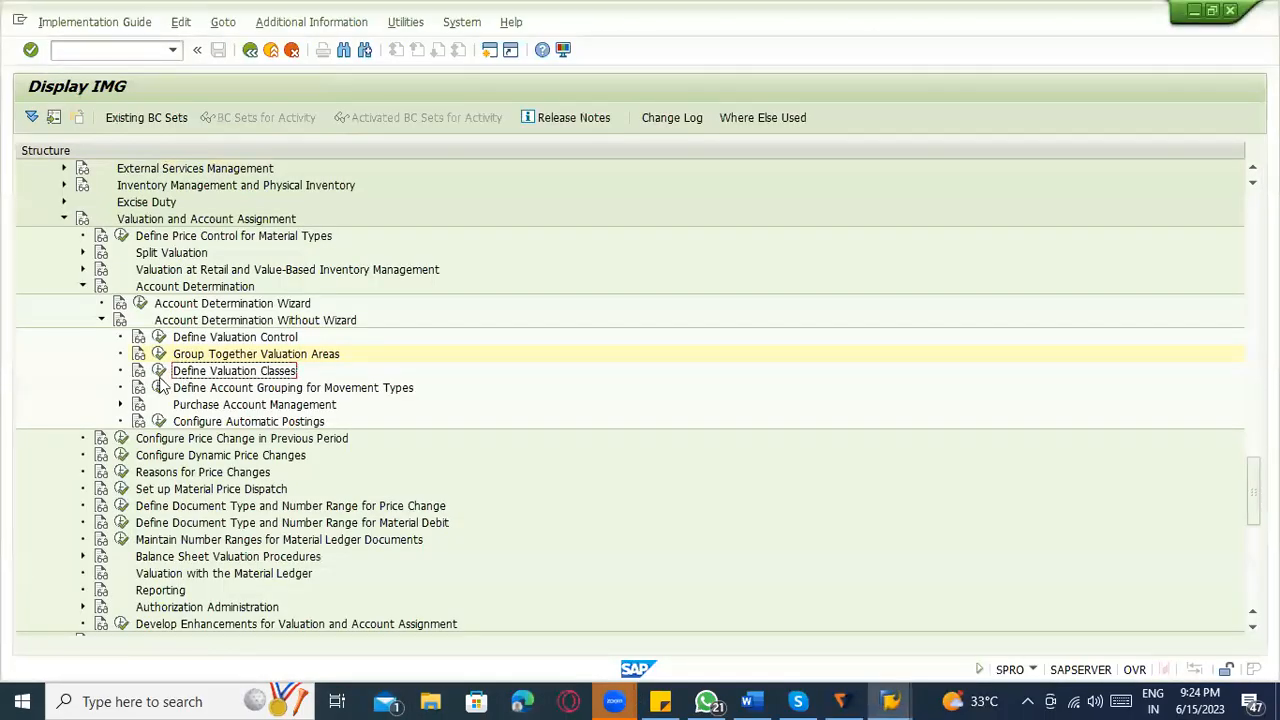
pyautogui.click(158, 372)
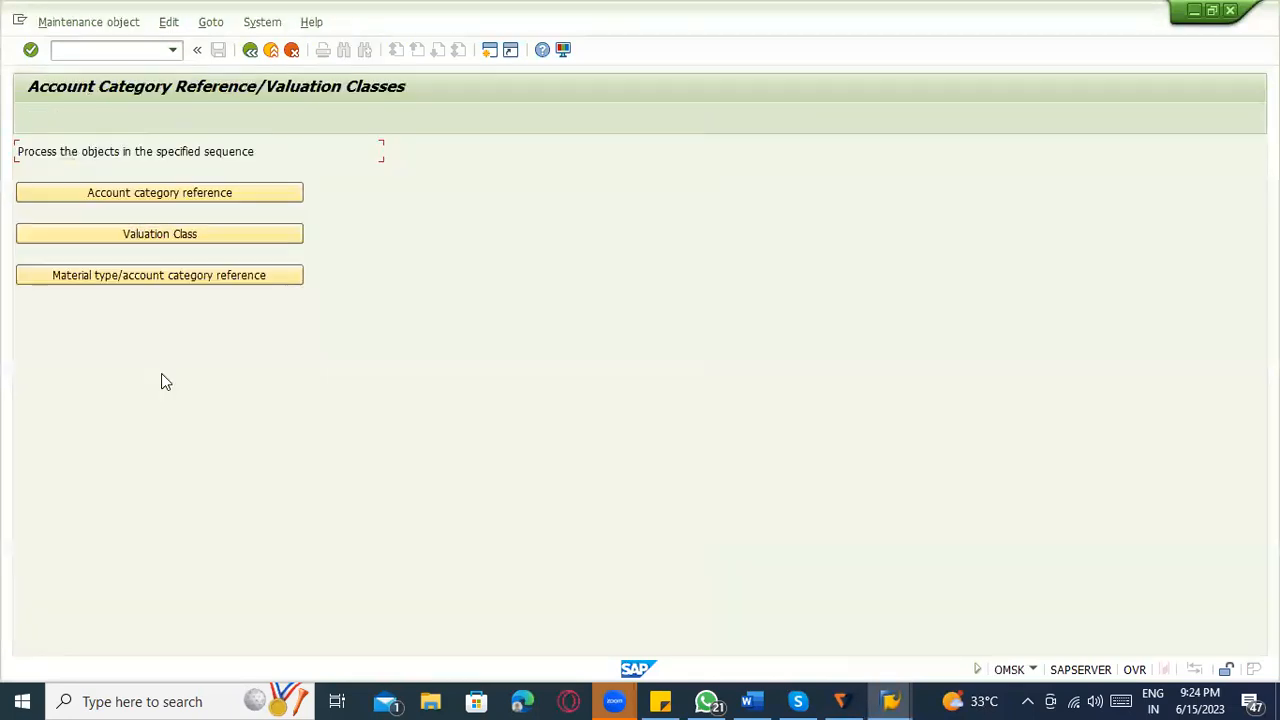
pyautogui.click(244, 195)
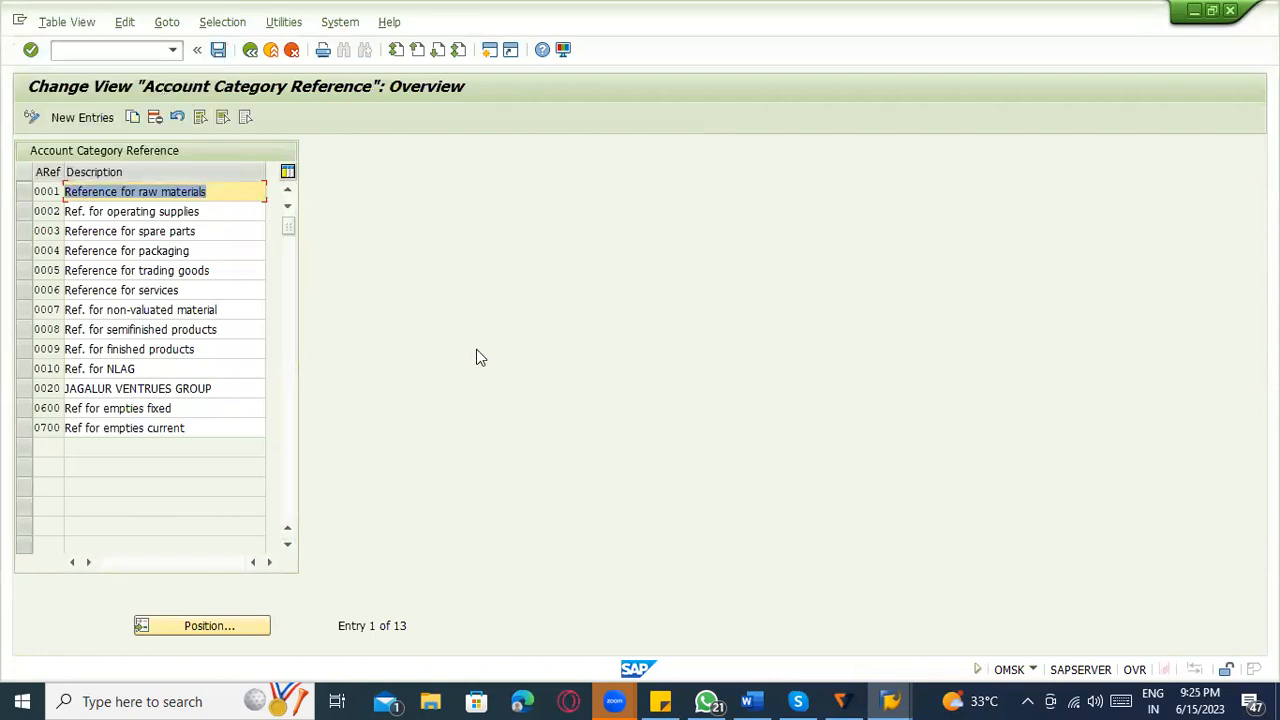
# Switch to the Word notes and review the account category references listed for ROH, FERT, HALB and VERP.
pyautogui.hotkey('alt', 'Tab')
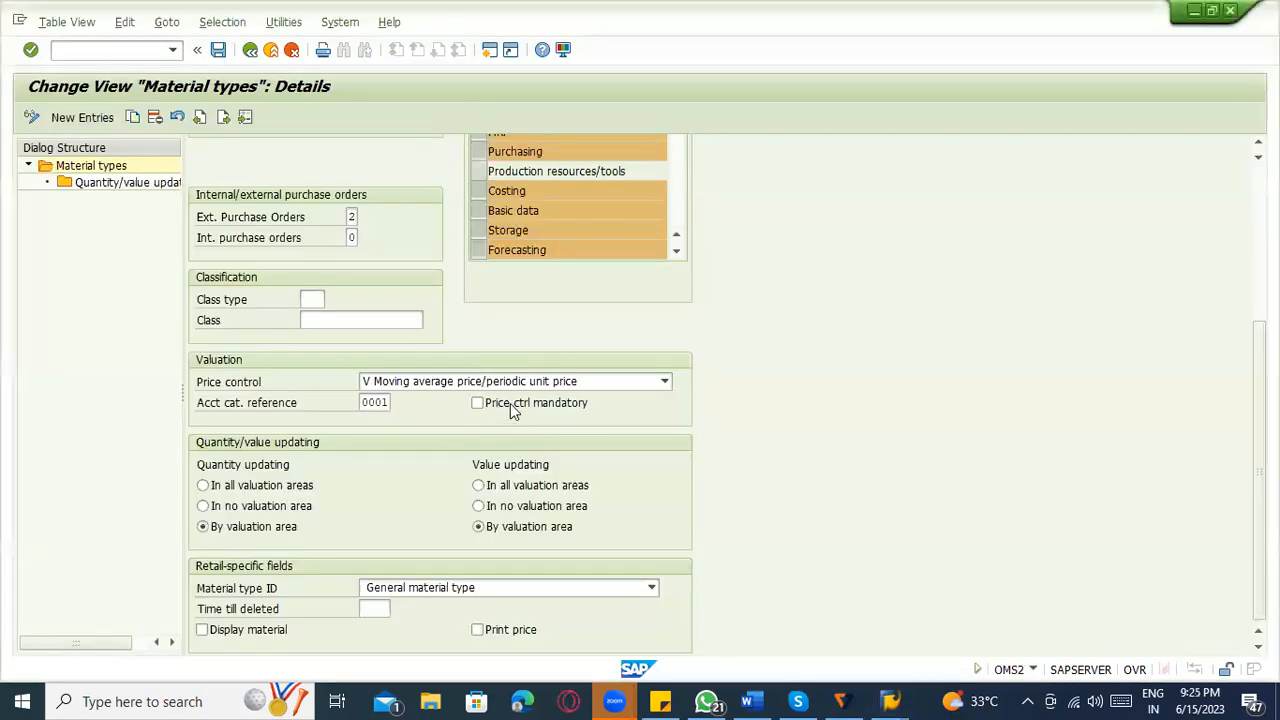
pyautogui.hotkey('alt', 'Tab')
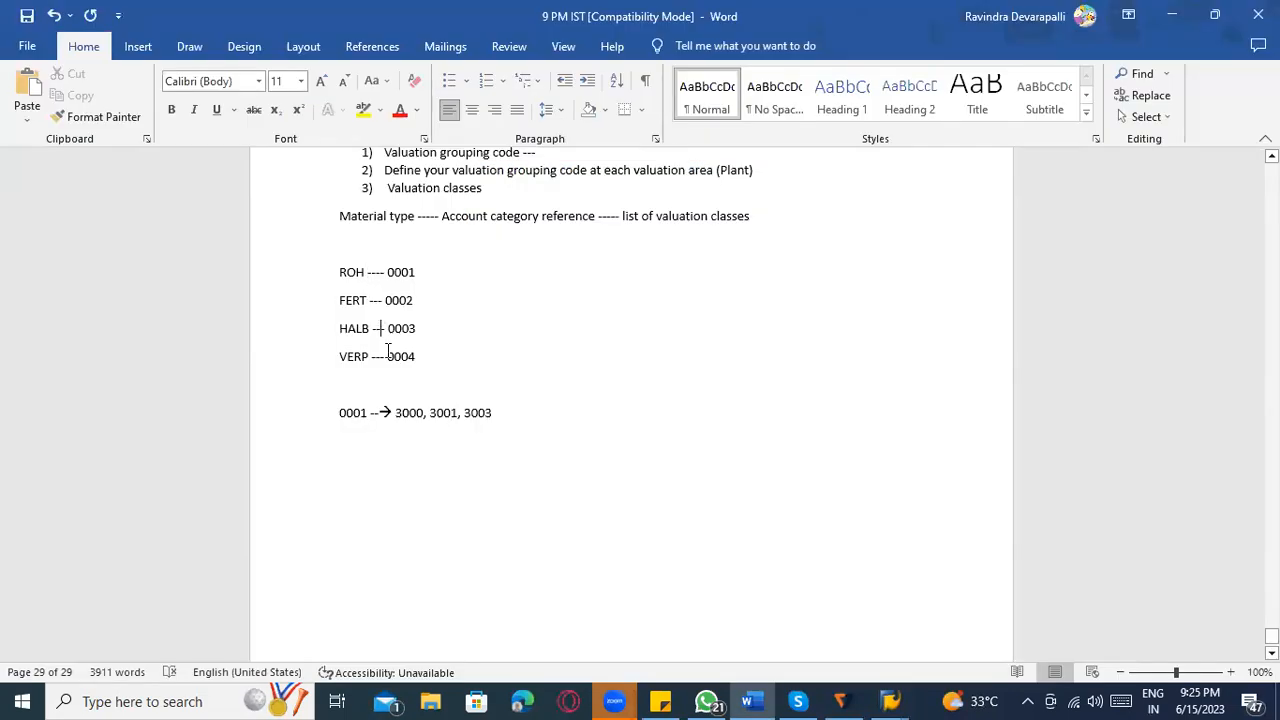
pyautogui.click(380, 276)
pyautogui.click(391, 303)
pyautogui.click(392, 328)
pyautogui.click(396, 358)
pyautogui.click(395, 312)
pyautogui.click(388, 257)
# Back in SAP, start new account category reference entries and add ZAB1 with the description ROH.
pyautogui.hotkey('alt', 'Tab')
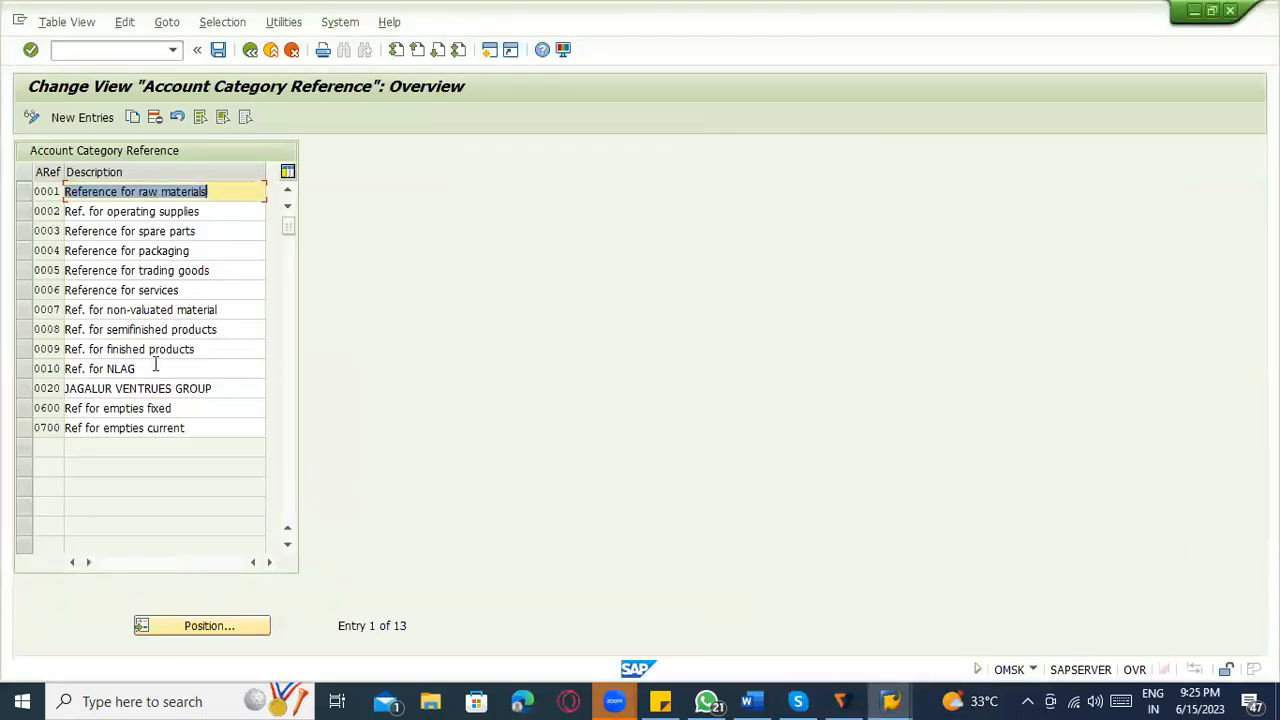
pyautogui.click(90, 118)
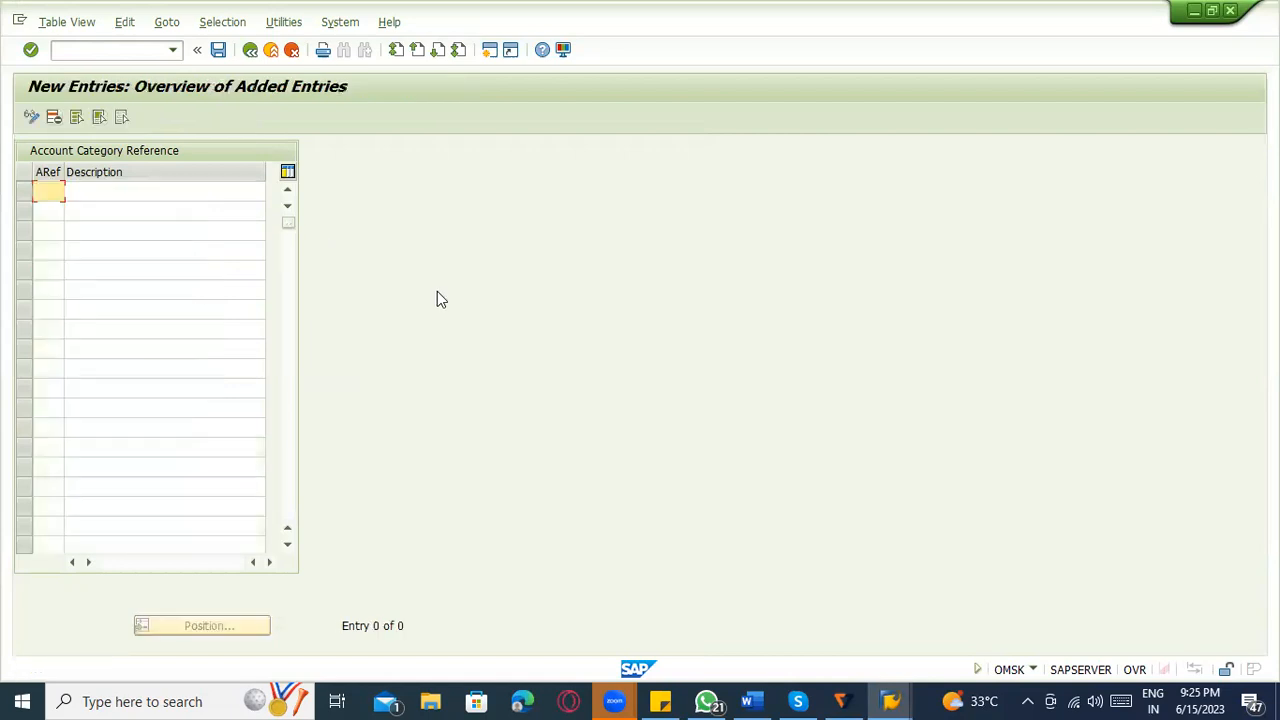
pyautogui.write('ZBC')
pyautogui.press('BackSpace')
pyautogui.press('BackSpace')
pyautogui.press('BackSpace')
pyautogui.write('ZAB1R')
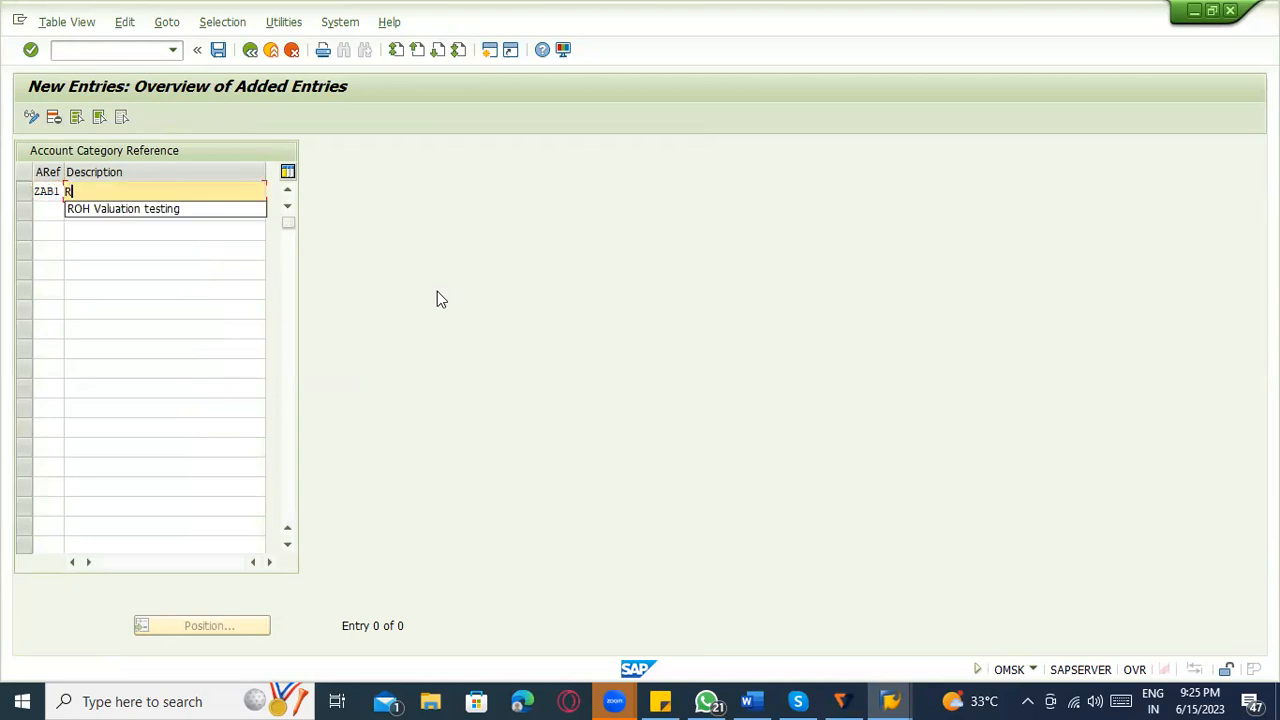
pyautogui.write('OHValu')
pyautogui.press('BackSpace')
pyautogui.press('BackSpace')
pyautogui.write('H')
pyautogui.press('Tab')
# Add account category reference ZAB2 with the description FERT on the second row.
pyautogui.write('ZAB2')
pyautogui.press('Tab')
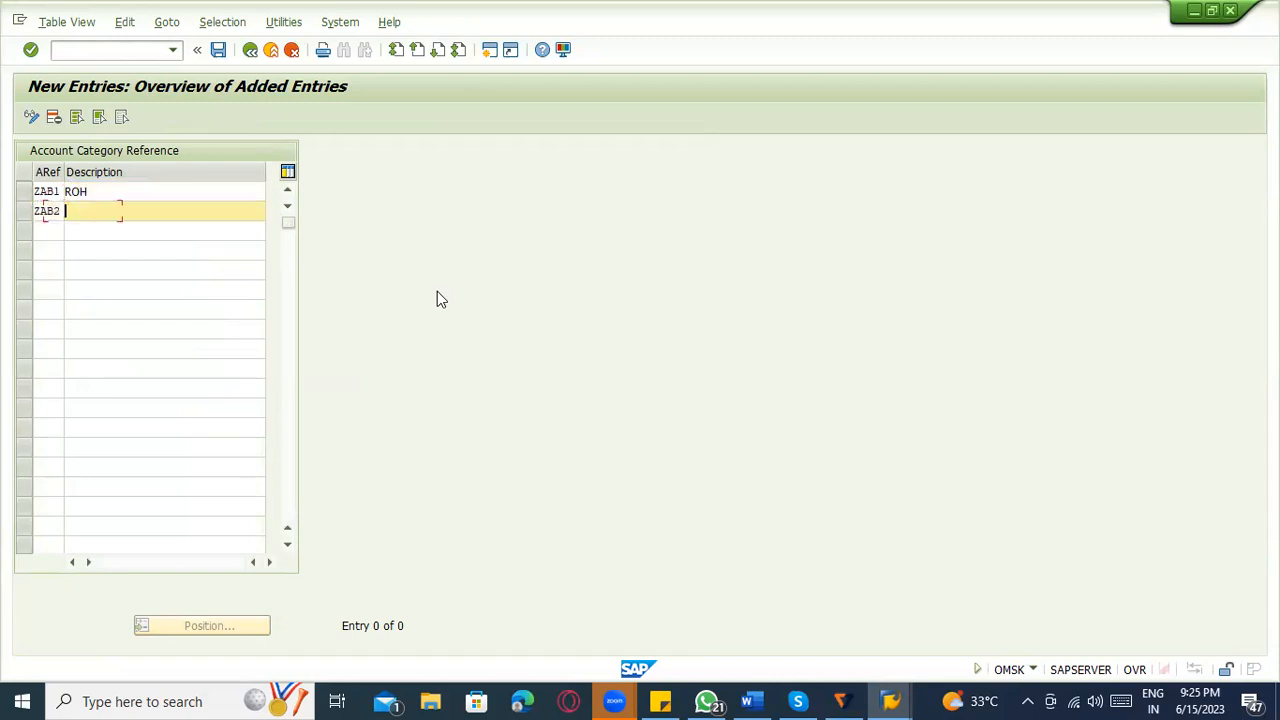
pyautogui.write('T')
pyautogui.press('Tab')
# Add account category reference ZAB3 with the description HALB and save the entries under the proposed customizing request.
pyautogui.write('ZAB3')
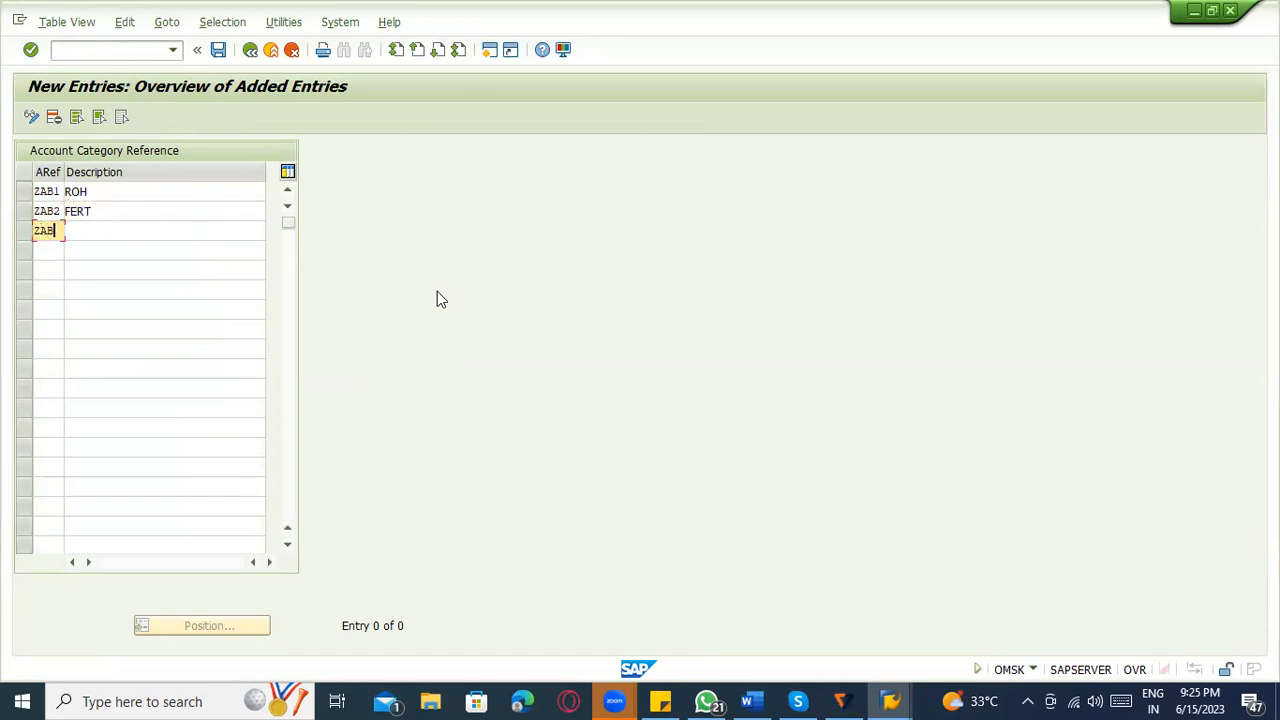
pyautogui.press('Tab')
pyautogui.write('HALB')
pyautogui.press('Return')
pyautogui.hotkey('ctrl', 's')
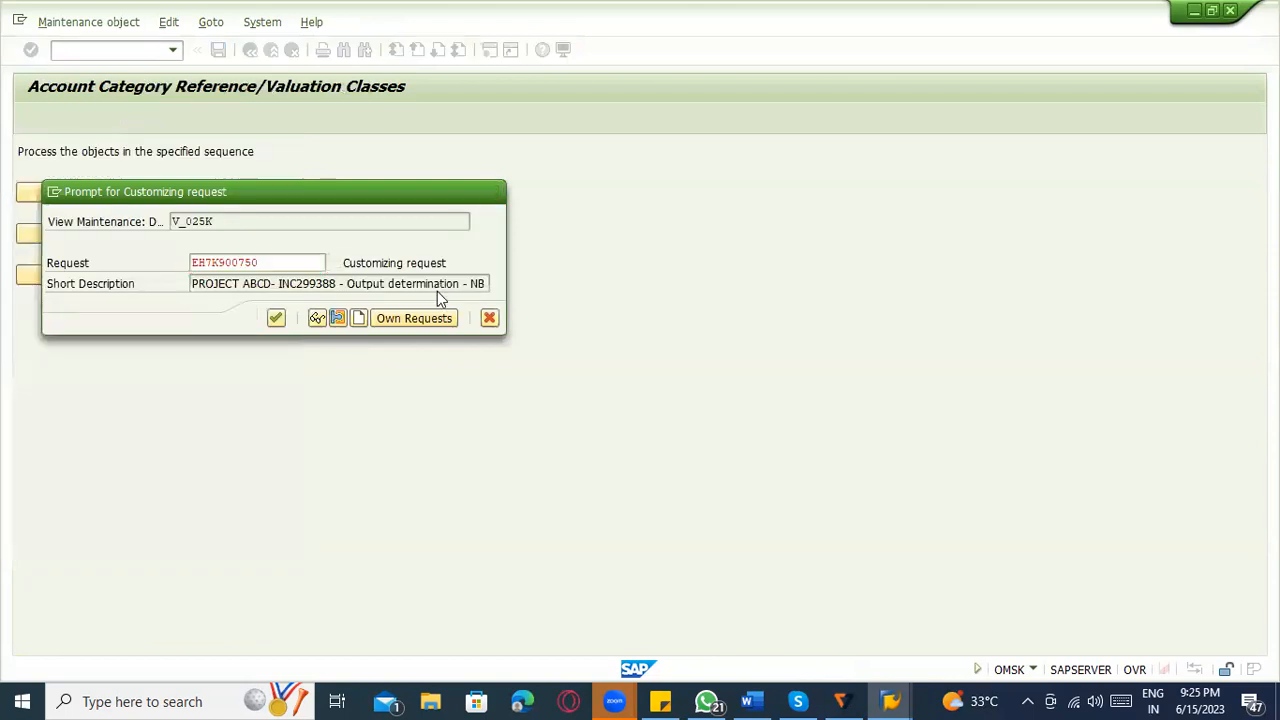
pyautogui.press('Return')
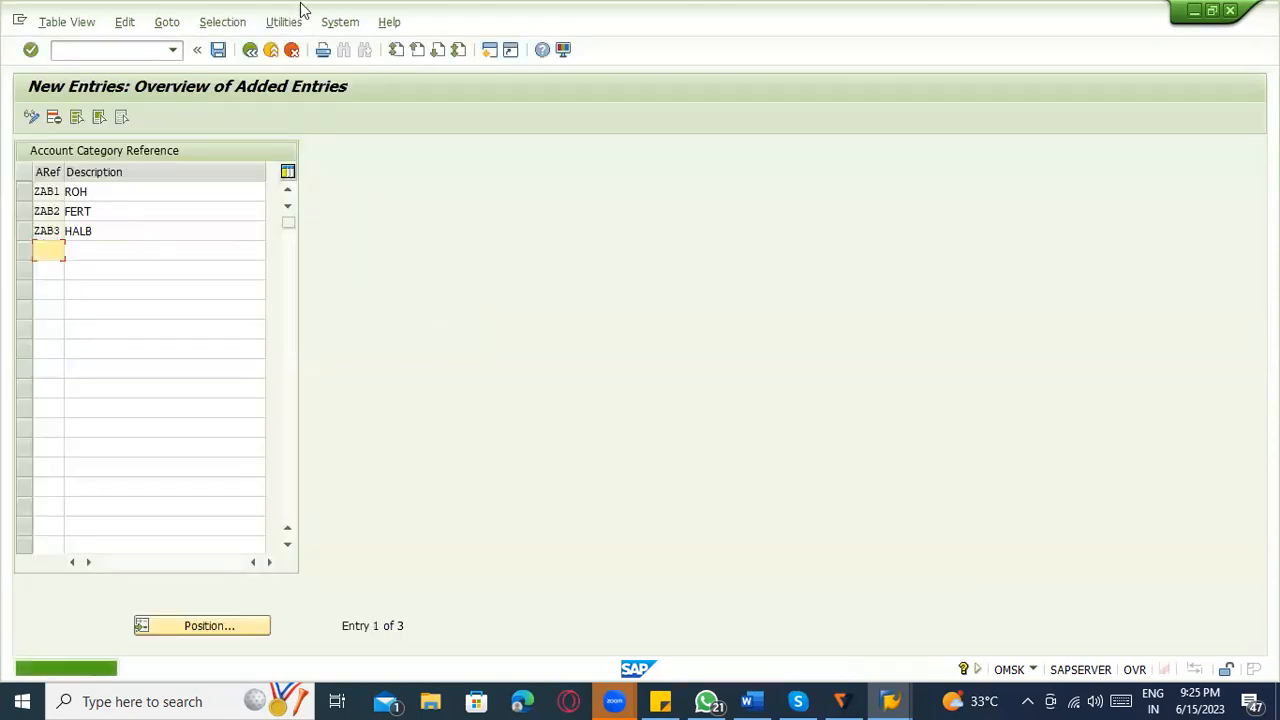
# Review the new account category references ZAB1, ZAB2 and ZAB3 against their material type descriptions.
pyautogui.click(86, 191)
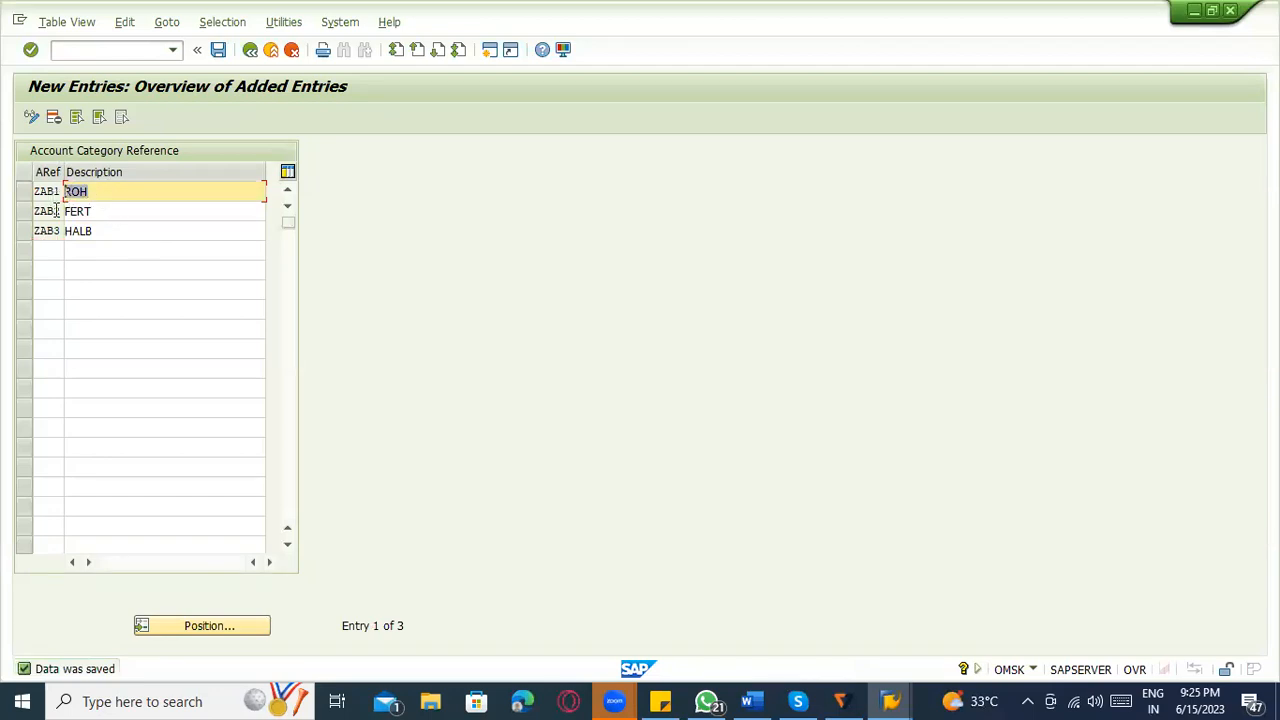
pyautogui.click(42, 190)
pyautogui.click(96, 209)
pyautogui.click(46, 209)
pyautogui.click(100, 228)
pyautogui.moveTo(100, 230); pyautogui.dragTo(17, 229)
pyautogui.click(36, 231)
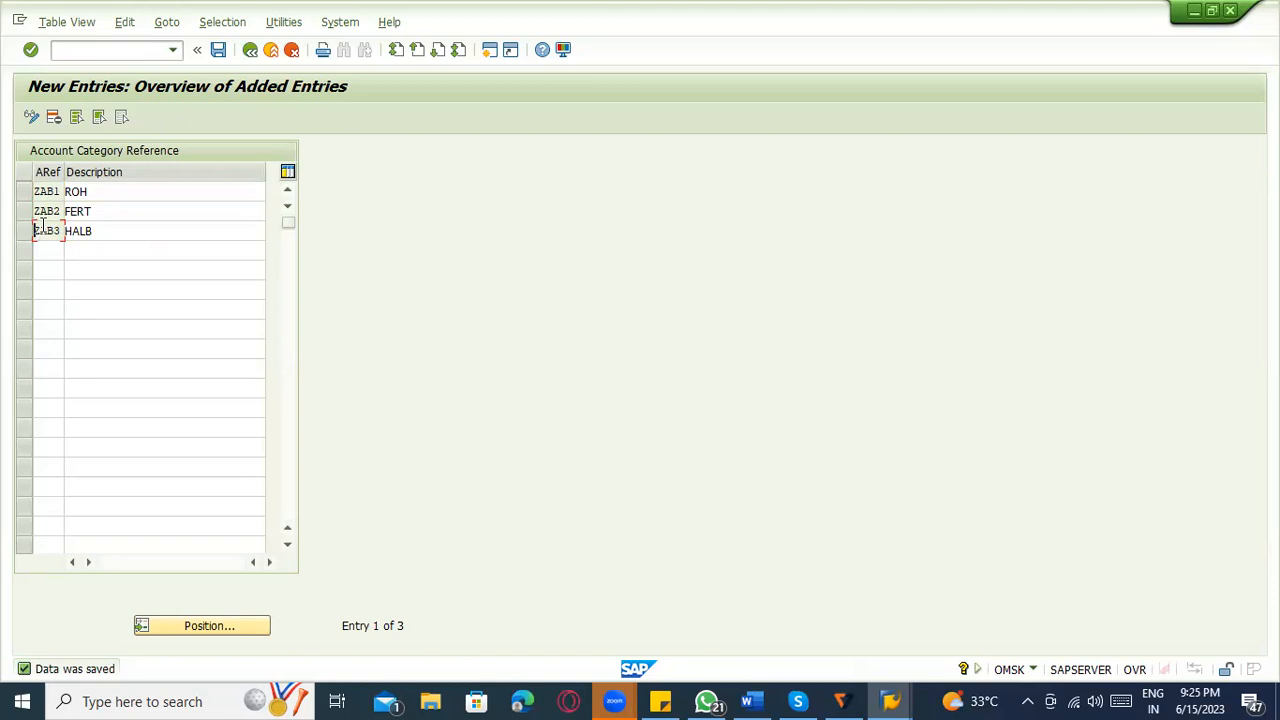
# Leave the account category references and start new entries in the valuation classes view.
pyautogui.click(250, 49)
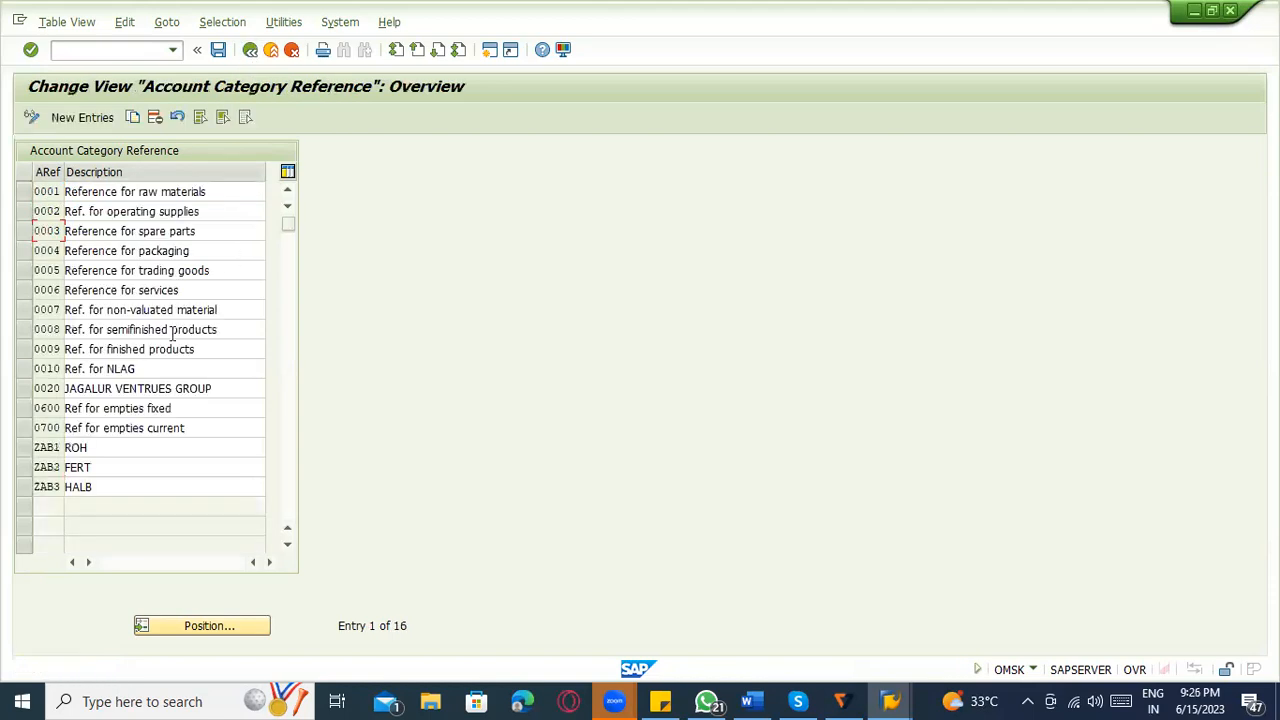
pyautogui.click(250, 49)
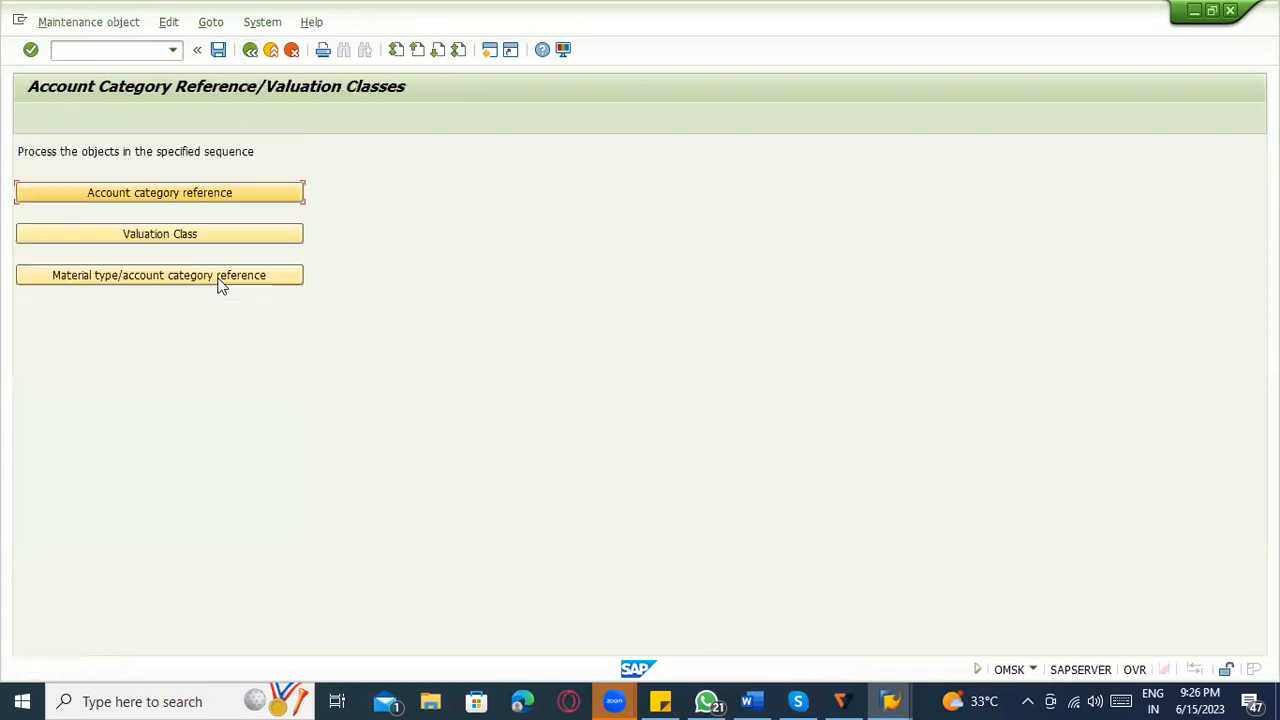
pyautogui.click(210, 229)
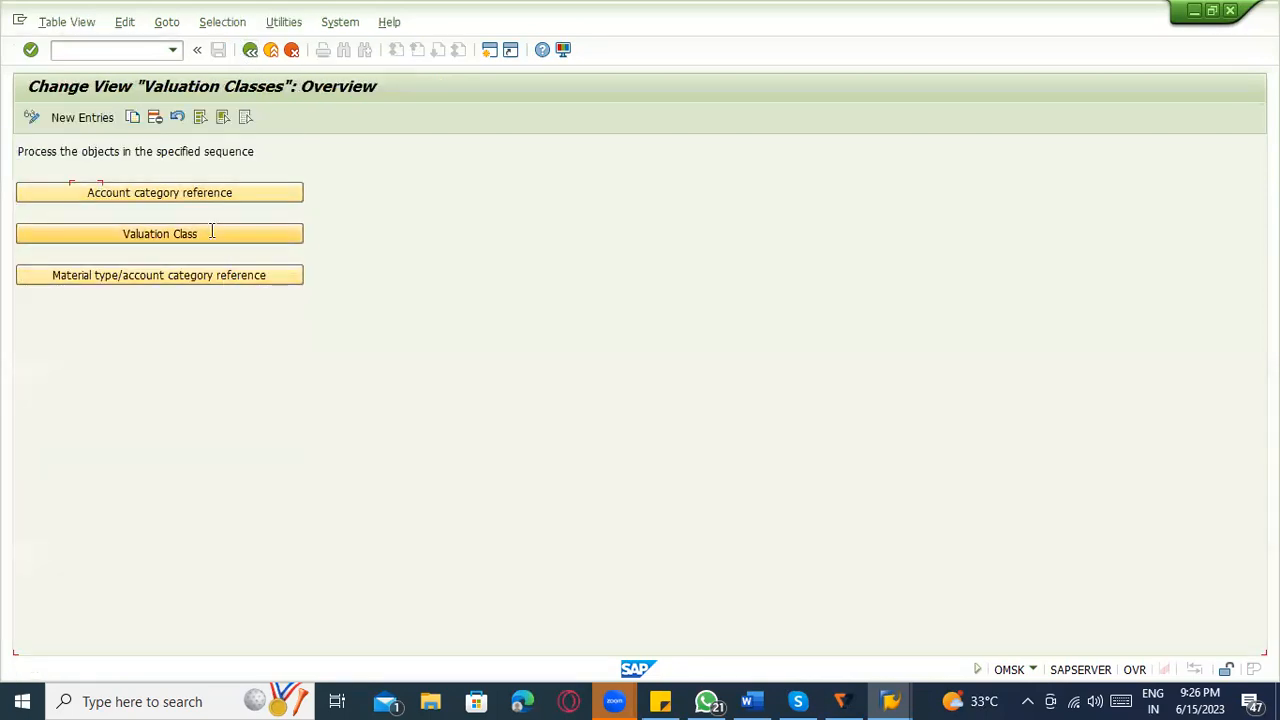
pyautogui.click(83, 118)
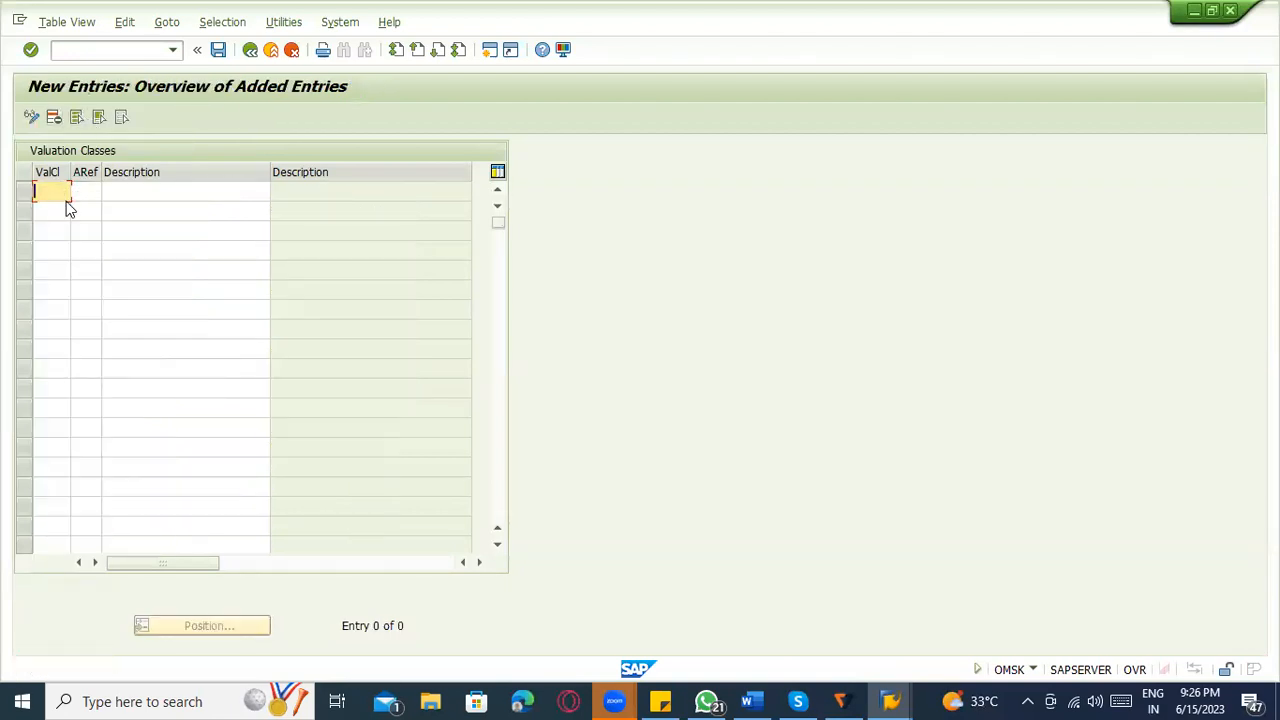
# Enter the raw material valuation classes ZRM1, ZRM2 and ZRM3 on separate rows.
pyautogui.write('ZA')
pyautogui.press('BackSpace')
pyautogui.press('BackSpace')
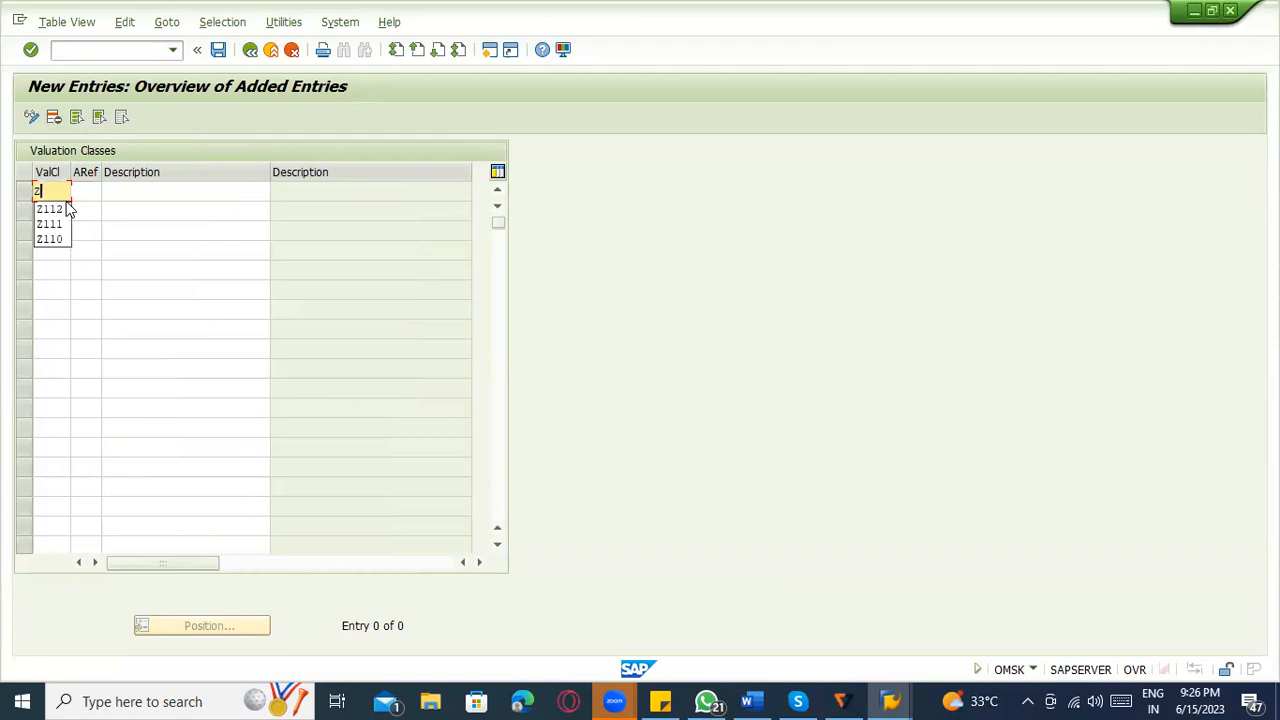
pyautogui.write('RM1')
pyautogui.press('Tab')
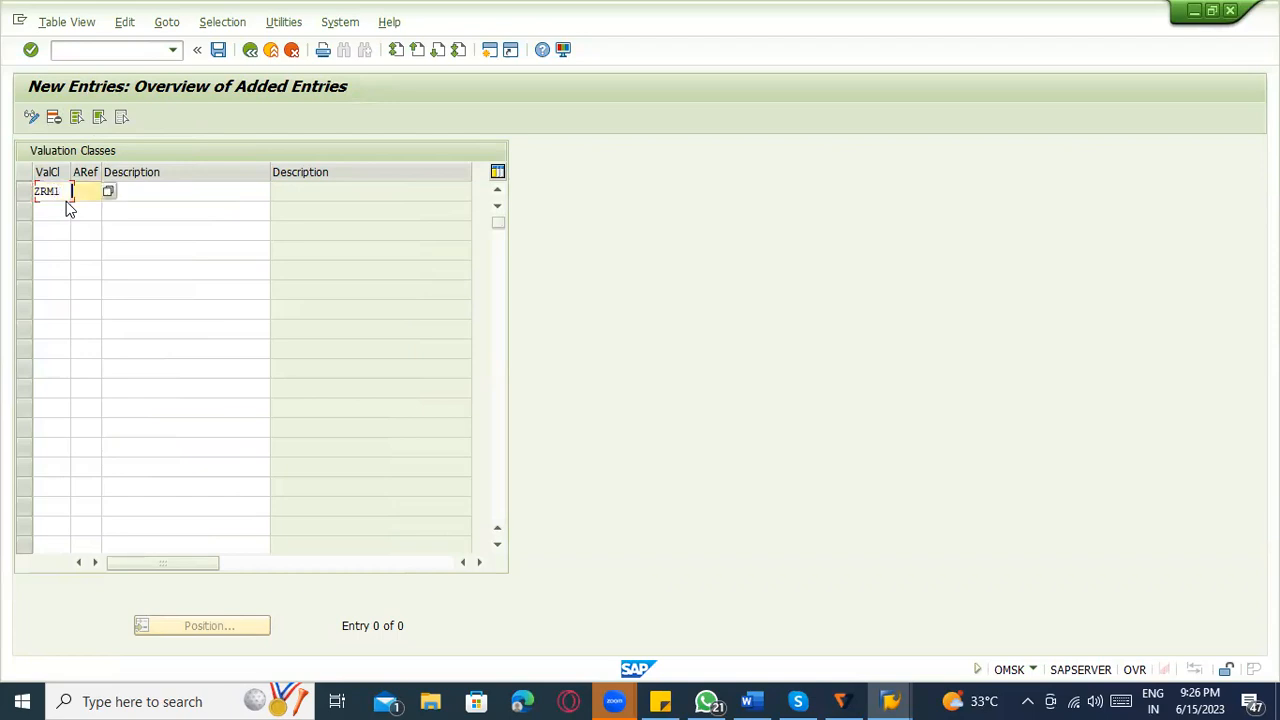
pyautogui.press('Down')
pyautogui.press('Left')
pyautogui.write('Z')
pyautogui.write('ZRM')
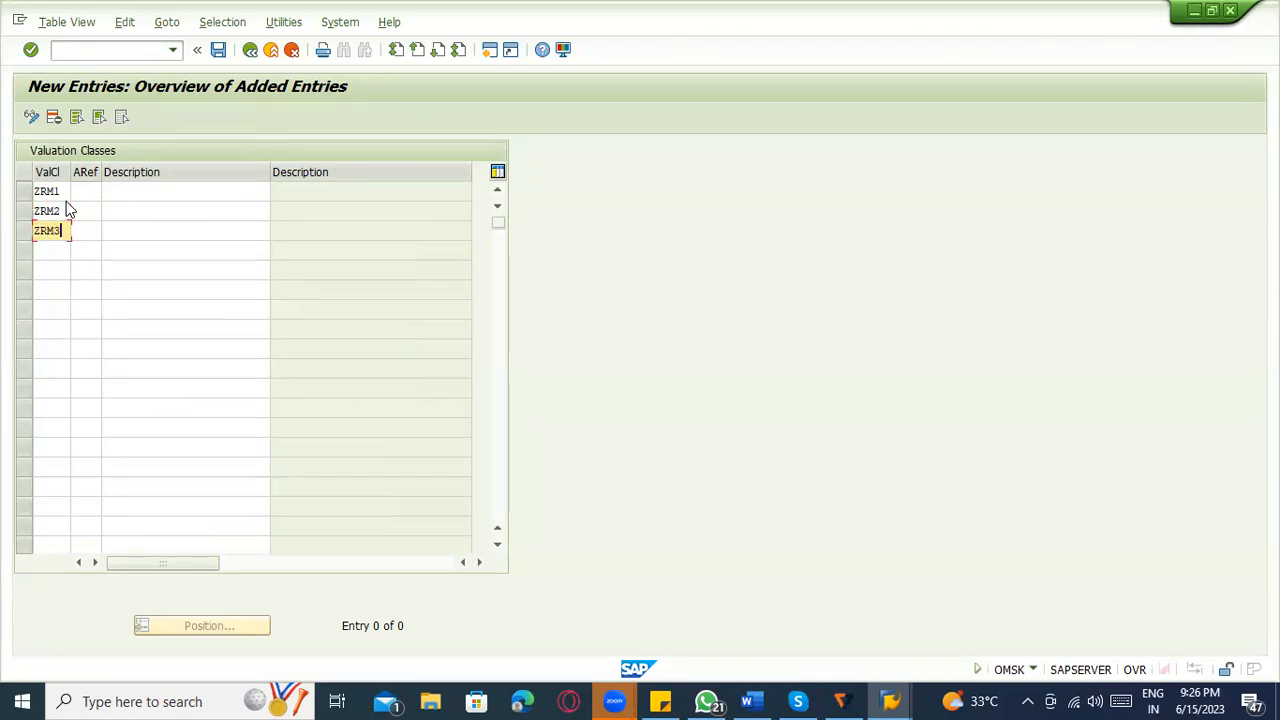
# Review the valuation classes ZRM1, ZRM2 and ZRM3 and their empty account category reference fields.
pyautogui.click(59, 194)
pyautogui.click(80, 195)
pyautogui.click(47, 194)
pyautogui.click(48, 212)
pyautogui.click(48, 230)
pyautogui.click(86, 194)
pyautogui.click(50, 192)
pyautogui.click(48, 211)
# Assign account category reference ZAB1 to valuation class ZRM1.
pyautogui.click(80, 191)
pyautogui.write('ROH')
pyautogui.press('Down')
pyautogui.hotkey('shift', 'Tab')
pyautogui.hotkey('shift', 'Tab')
pyautogui.hotkey('shift', 'Tab')
pyautogui.hotkey('ctrl', 'c')
pyautogui.press('BackSpace')
pyautogui.write('ZR')
pyautogui.write('B1')
# Assign account category reference ZAB1 to valuation classes ZRM2 and ZRM3, and check the assignments.
pyautogui.click(90, 210)
pyautogui.write('ZAB1')
pyautogui.click(95, 231)
pyautogui.write('ZAB1')
pyautogui.click(85, 212)
pyautogui.click(85, 231)
pyautogui.click(39, 232)
pyautogui.click(38, 191)
pyautogui.click(42, 211)
pyautogui.click(53, 229)
# Add valuation class ZFRT with account category reference ZAB2 on the fourth row.
pyautogui.click(66, 253)
pyautogui.write('Z')
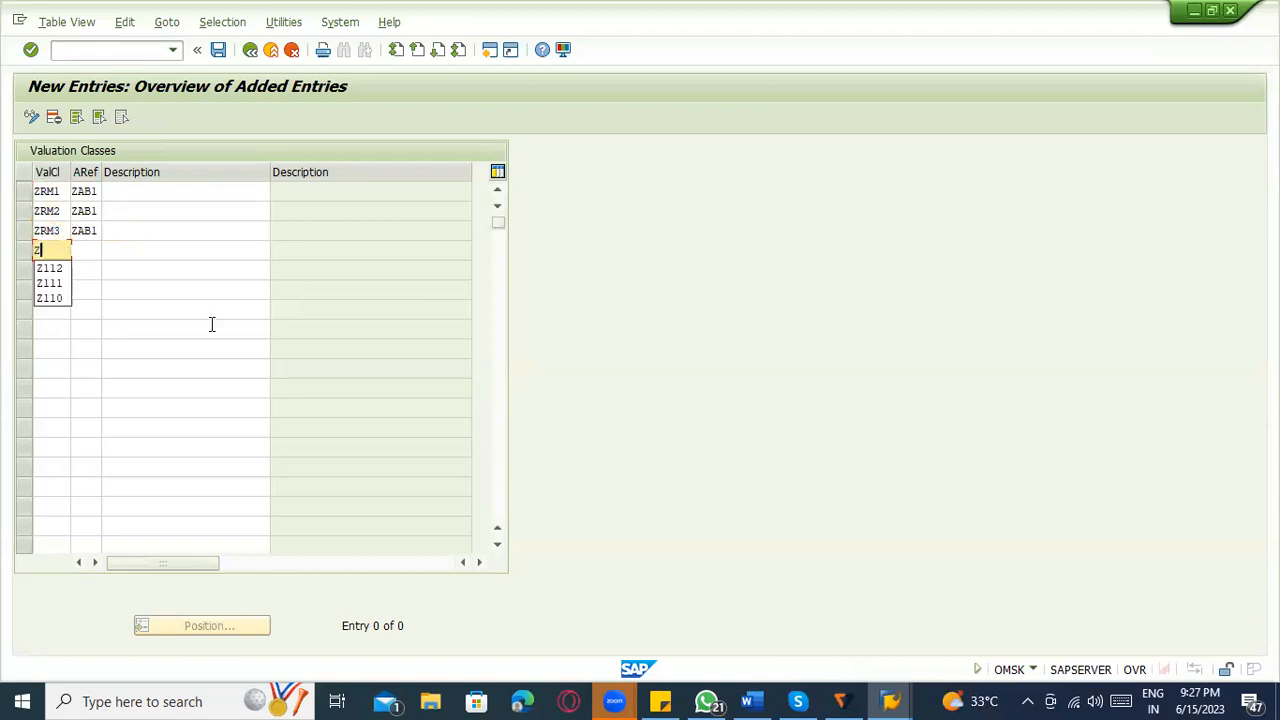
pyautogui.write('RR')
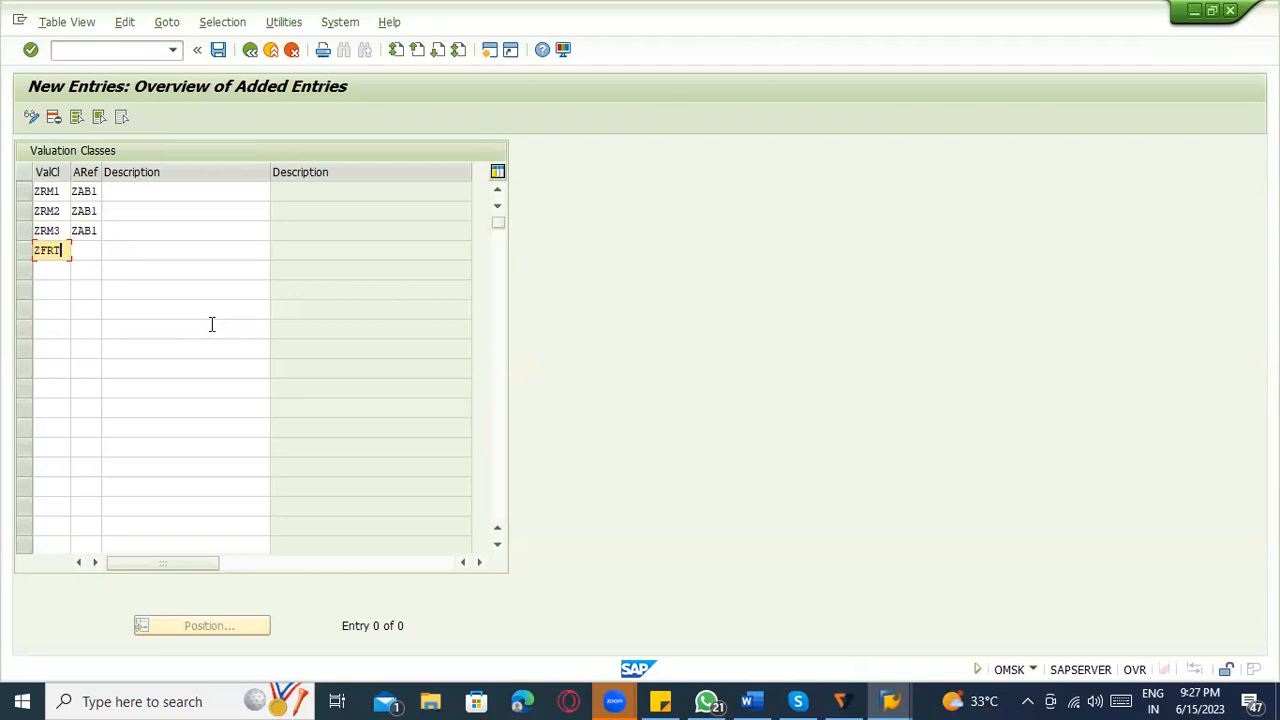
pyautogui.write('T')
pyautogui.press('Tab')
pyautogui.write('Z')
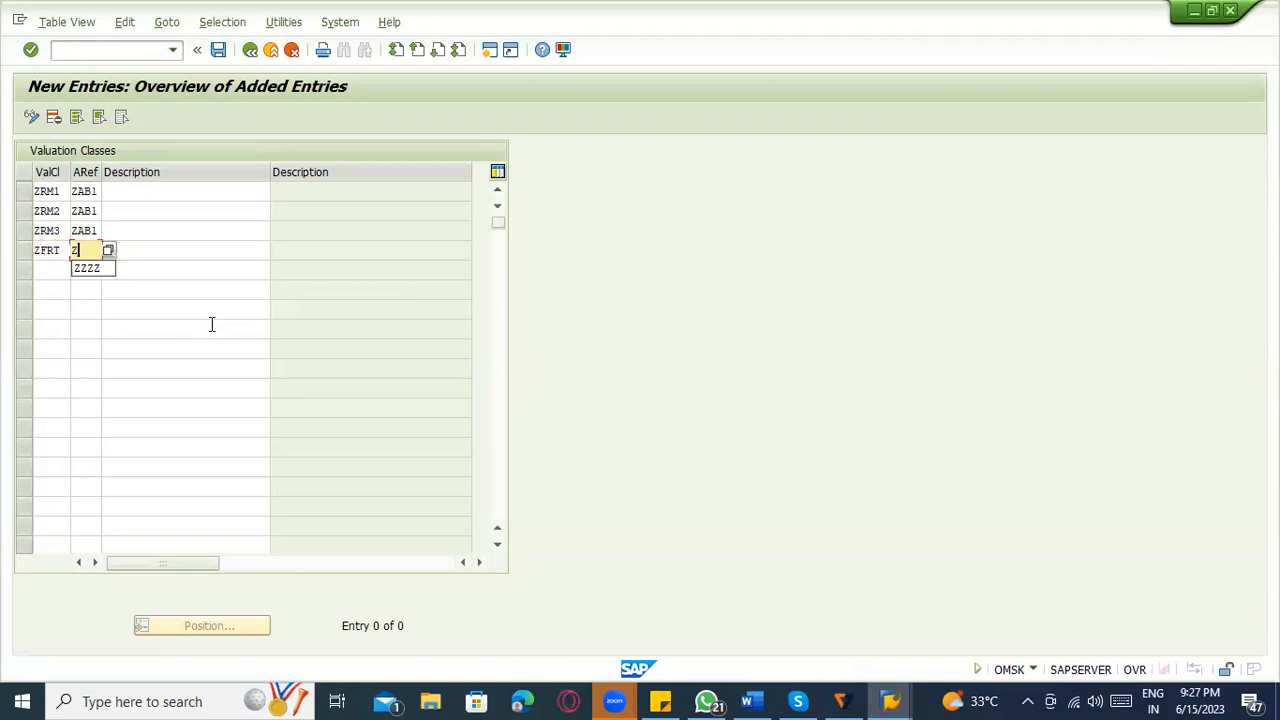
pyautogui.write('AB2')
pyautogui.press('Tab')
# Add valuation class ZHLB with account category reference ZAB3 on the fifth row and validate the entries.
pyautogui.write('ZH')
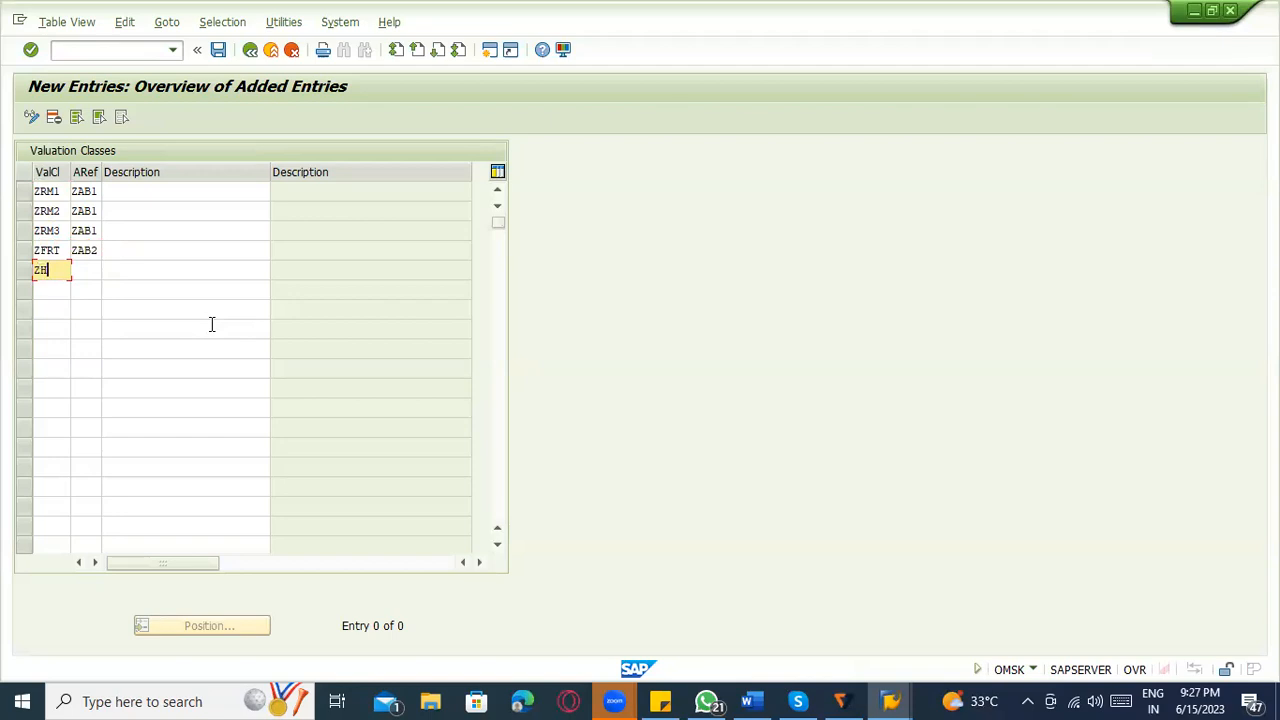
pyautogui.write('LB')
pyautogui.press('Tab')
pyautogui.write('AB3')
pyautogui.press('Return')
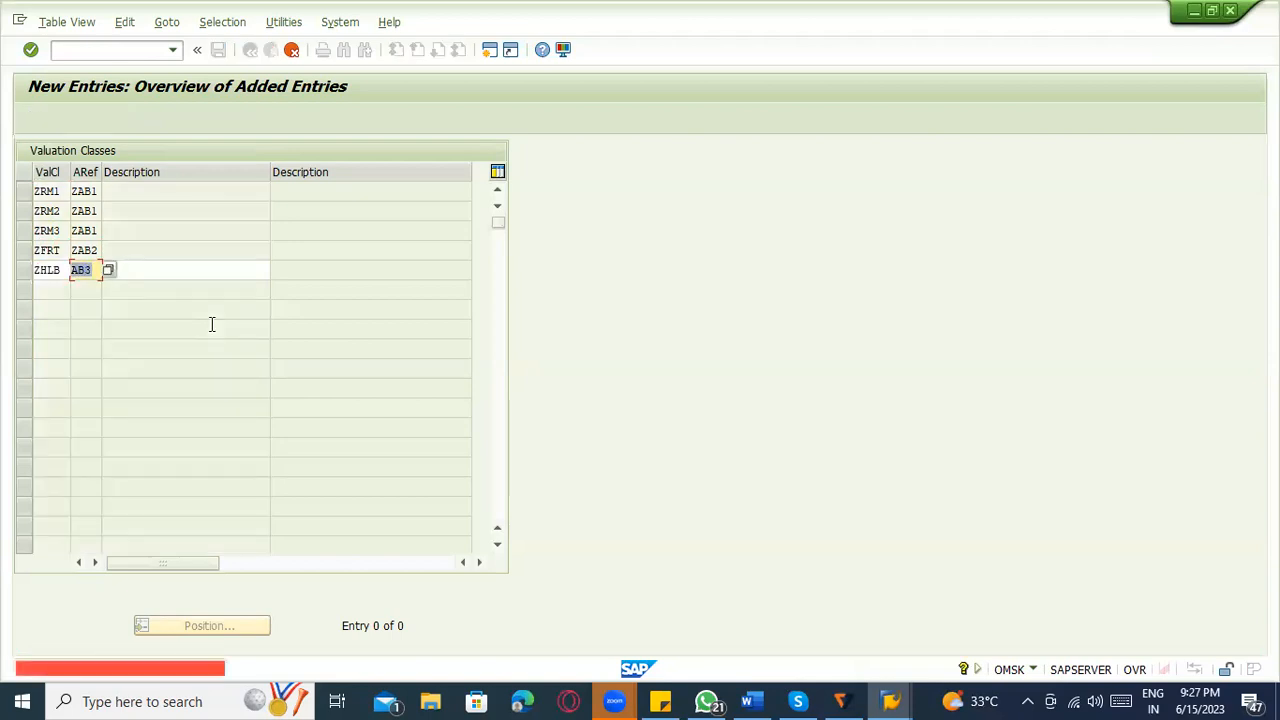
pyautogui.press('Home')
pyautogui.write('Z')
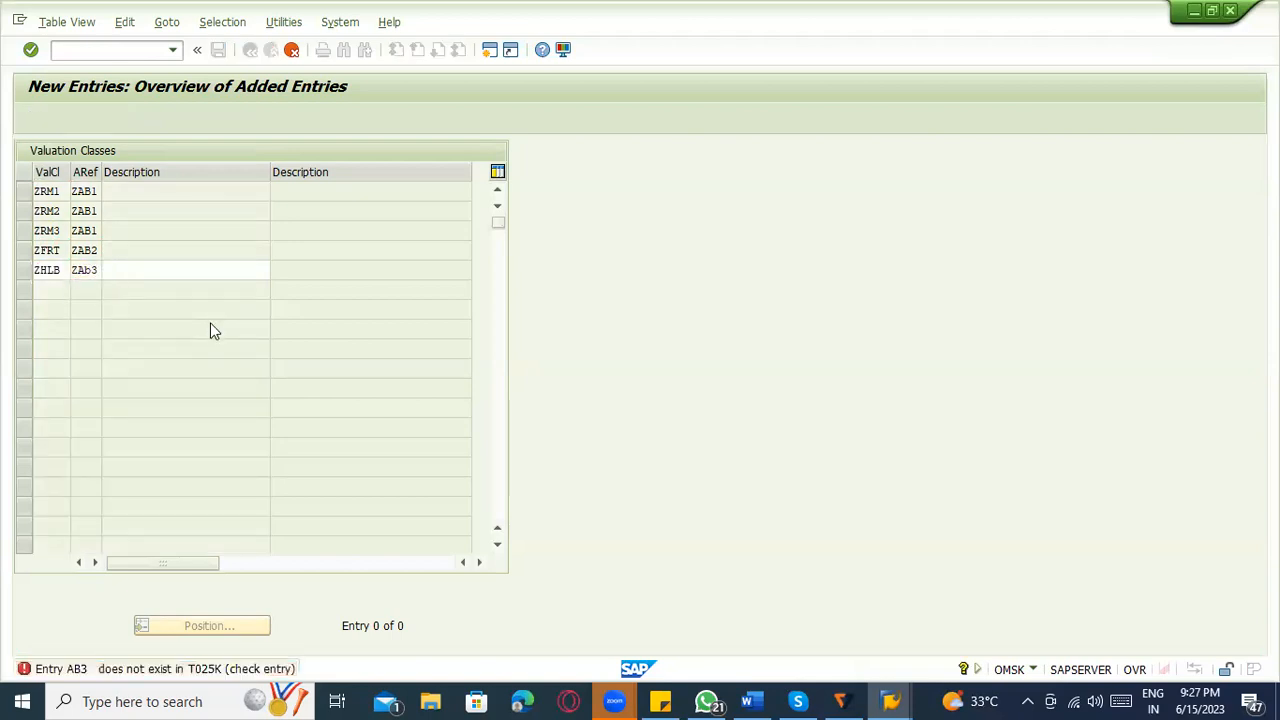
pyautogui.press('Return')
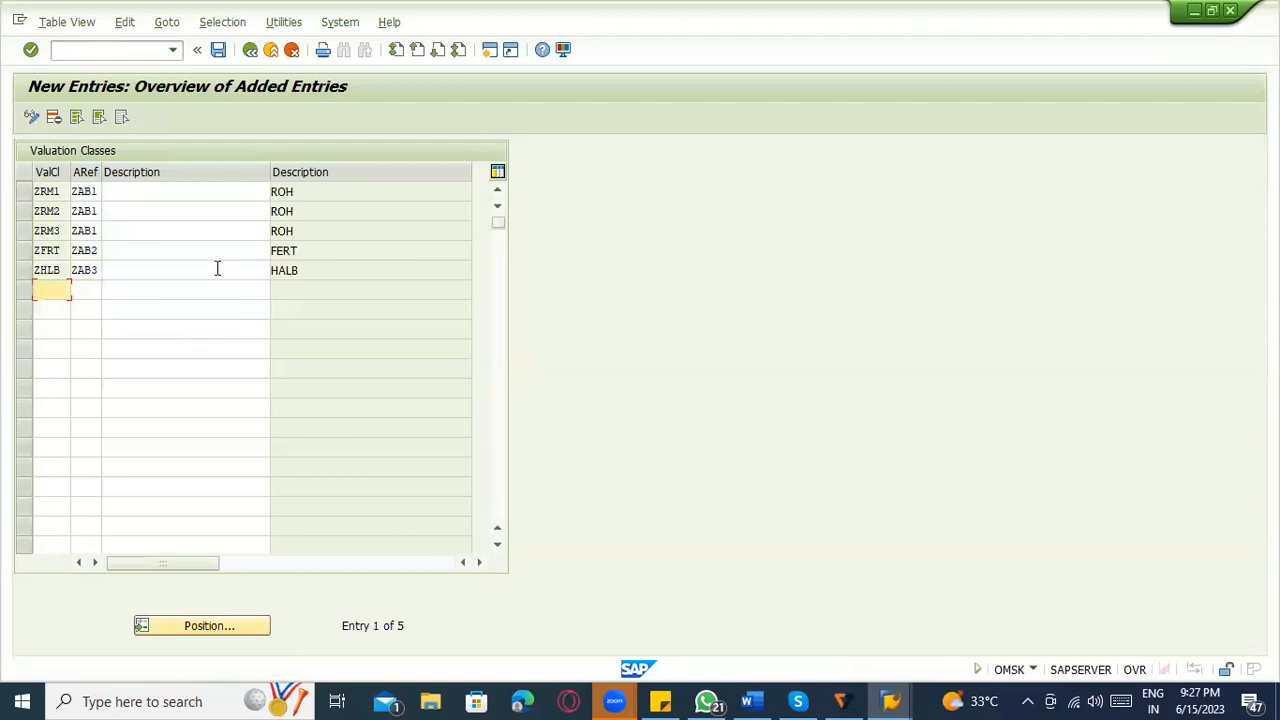
# Review which valuation classes belong to ROH, FERT and HALB by highlighting their rows in turn.
pyautogui.click(292, 193)
pyautogui.moveTo(23, 191); pyautogui.dragTo(27, 250)
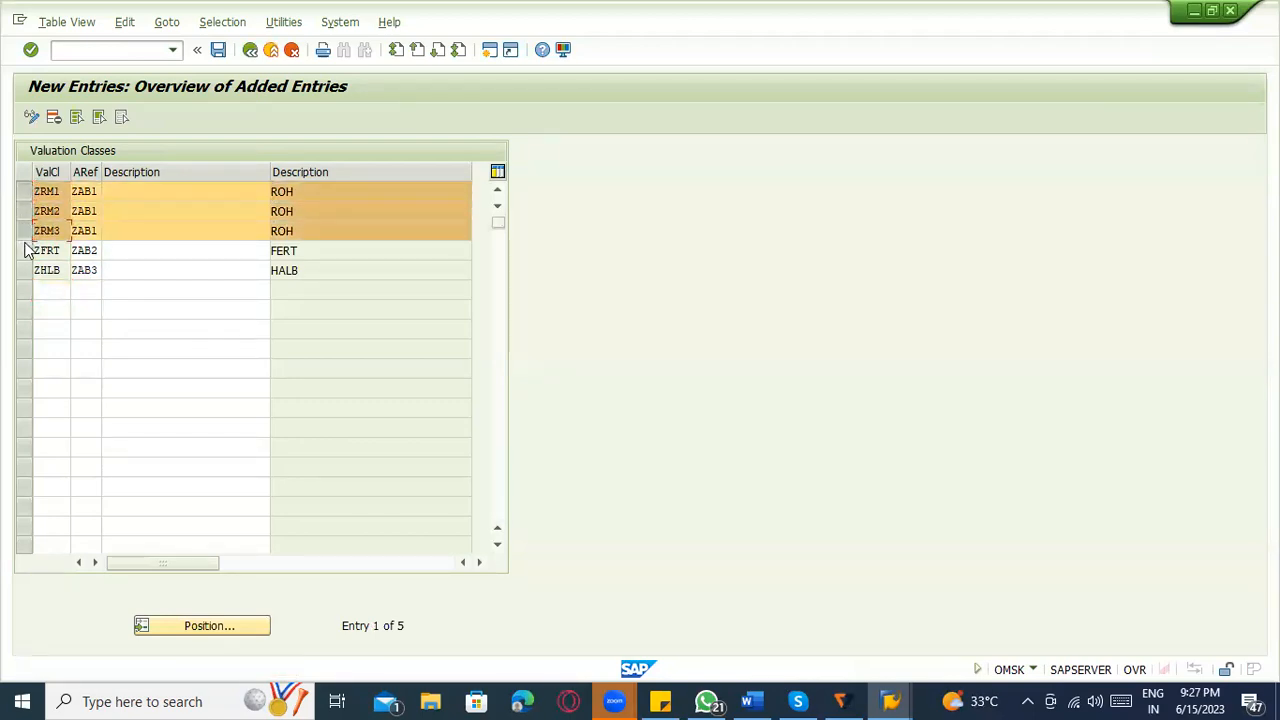
pyautogui.click(23, 211)
pyautogui.click(23, 231)
pyautogui.click(24, 191)
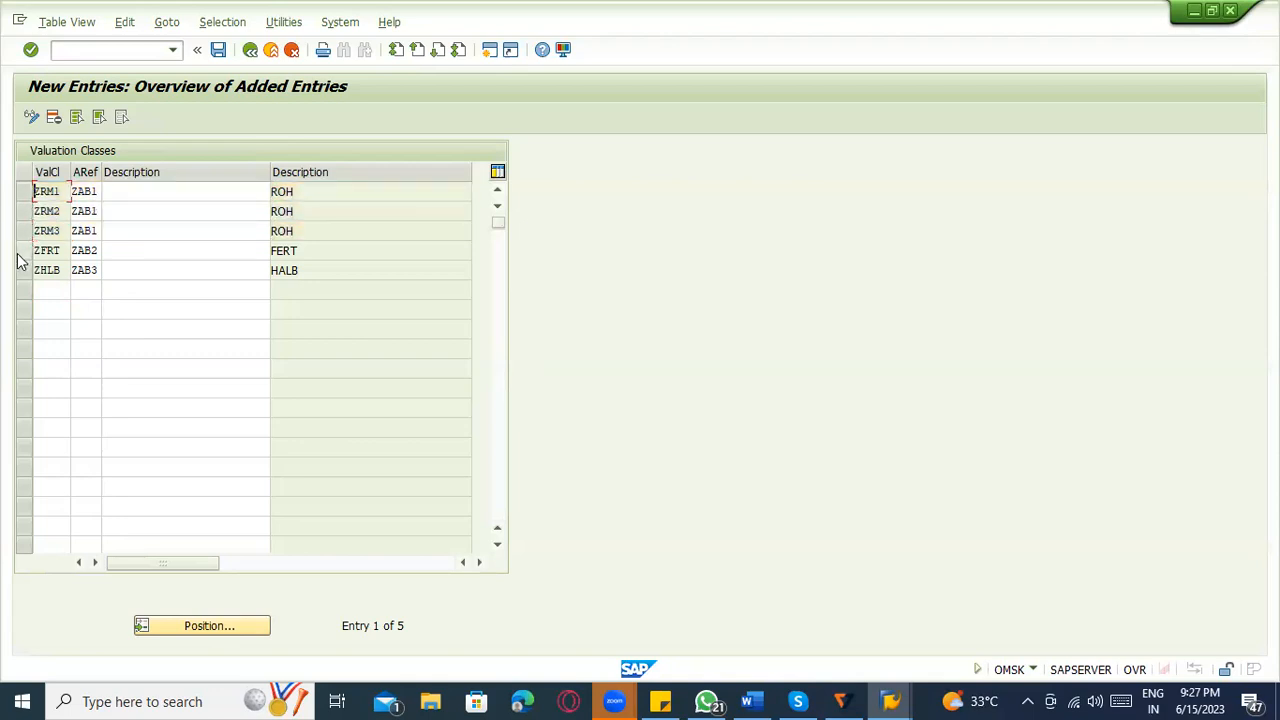
pyautogui.click(23, 251)
pyautogui.click(23, 251)
pyautogui.click(24, 270)
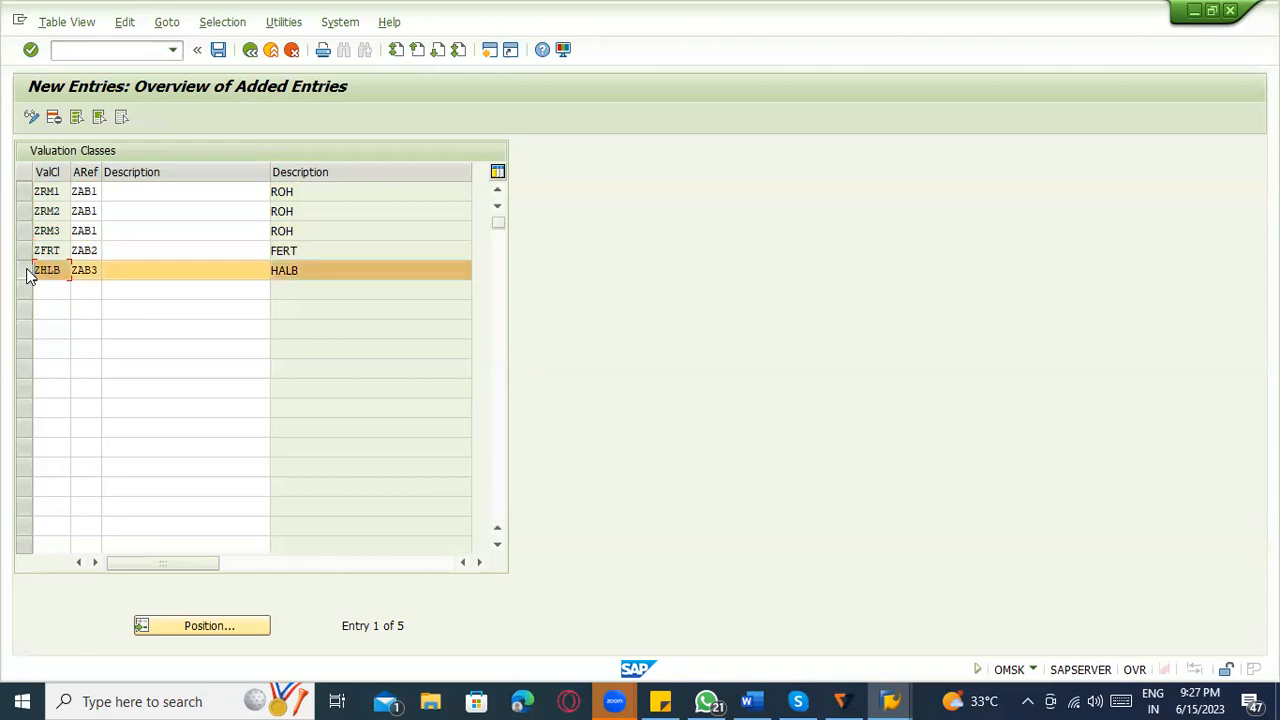
pyautogui.click(25, 271)
pyautogui.click(45, 290)
pyautogui.click(57, 231)
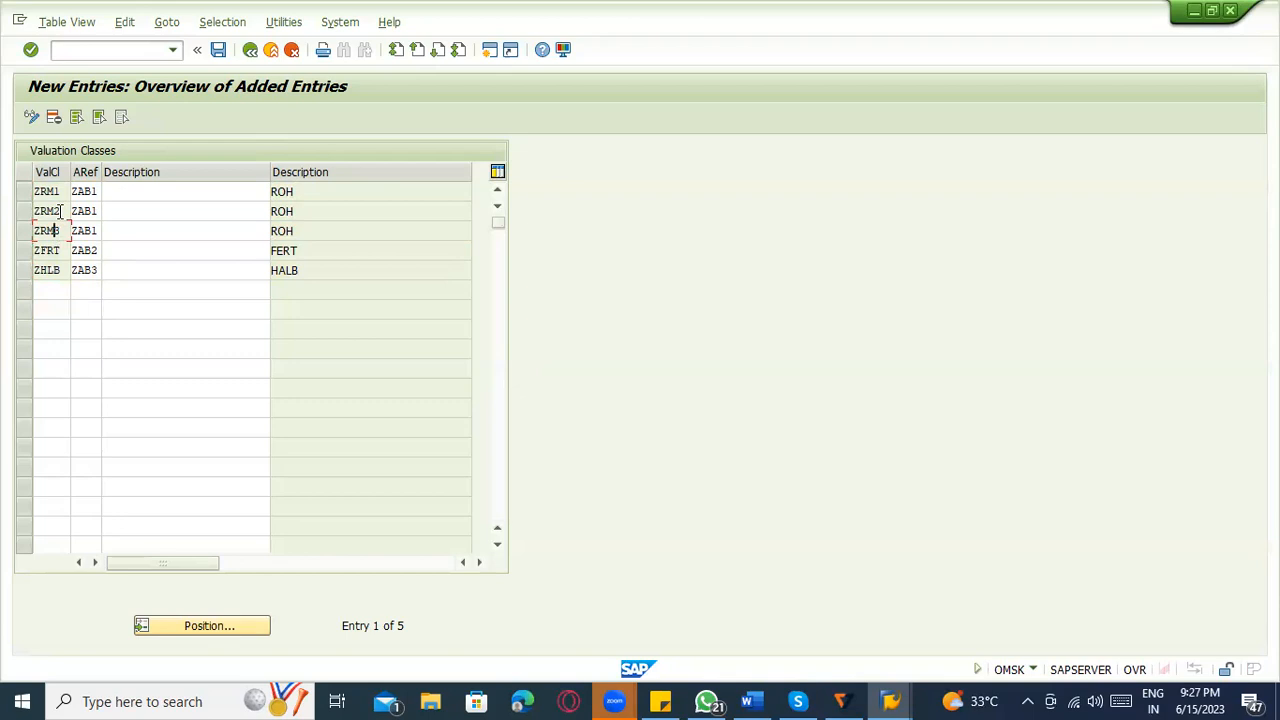
# Fill in ROH as the description of valuation classes ZRM1, ZRM2 and ZRM3.
pyautogui.click(121, 195)
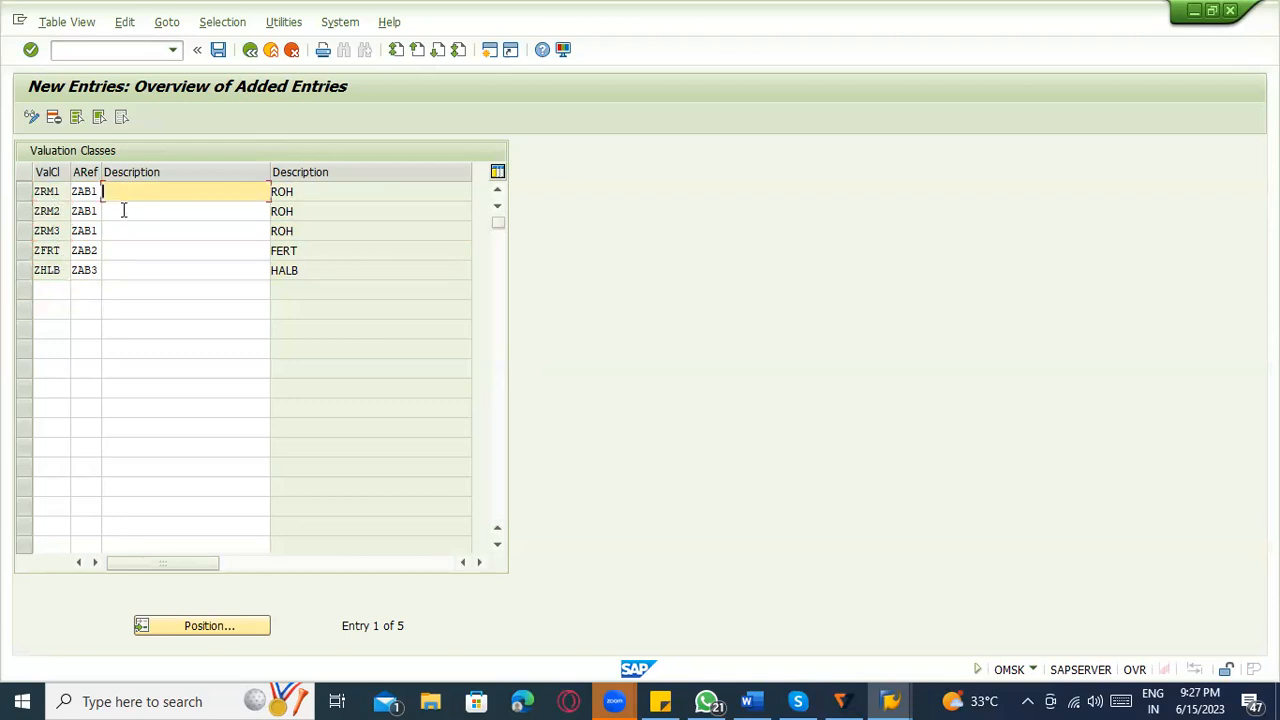
pyautogui.click(334, 188)
pyautogui.click(242, 209)
pyautogui.click(241, 192)
pyautogui.hotkey('ctrl', 'v')
pyautogui.click(231, 209)
pyautogui.hotkey('ctrl', 'v')
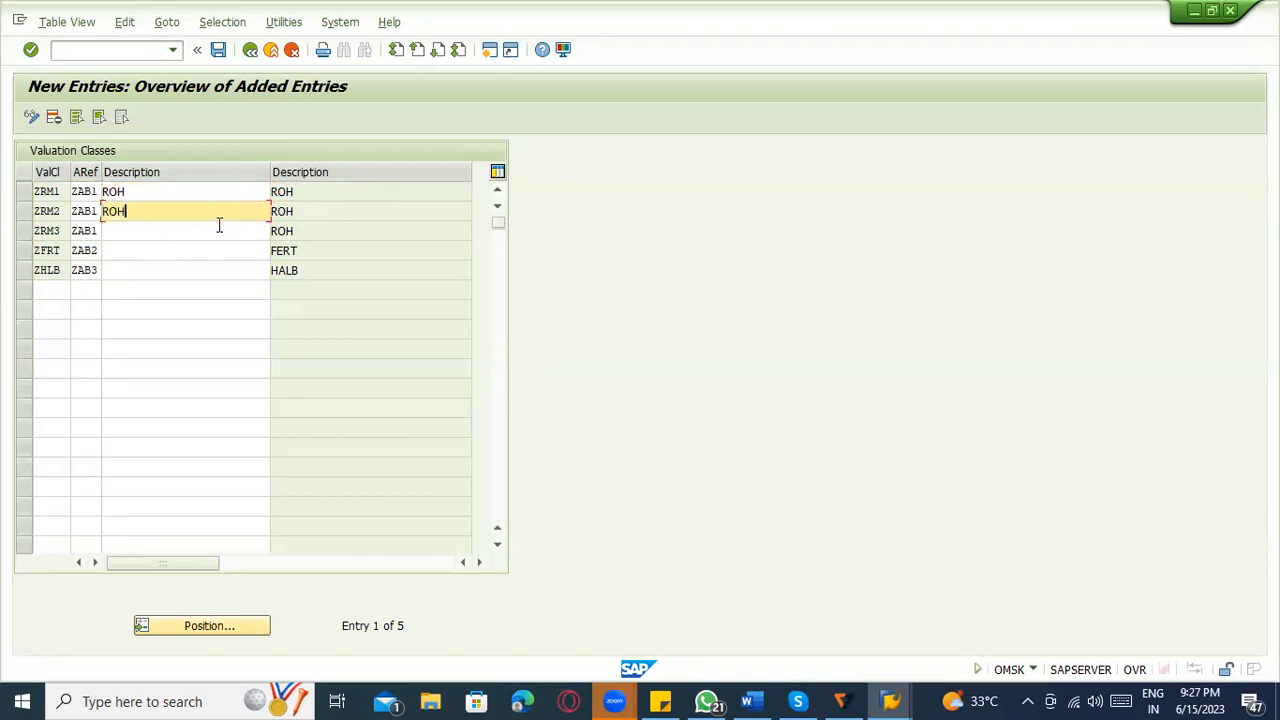
pyautogui.click(219, 229)
pyautogui.hotkey('ctrl', 'v')
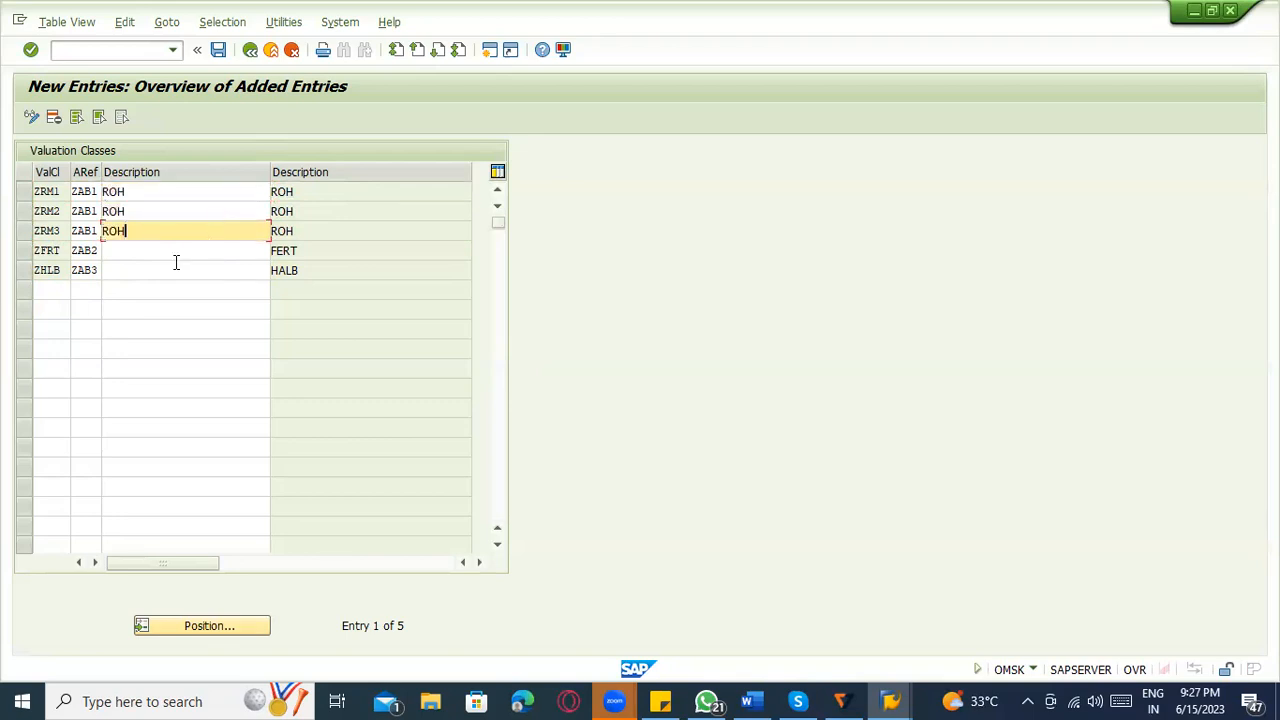
# Copy the FERT material type description into the description fields of valuation classes ZFRT and ZHLB.
pyautogui.moveTo(306, 253); pyautogui.dragTo(257, 255)
pyautogui.hotkey('ctrl', 'c')
pyautogui.click(252, 252)
pyautogui.hotkey('ctrl', 'v')
pyautogui.click(186, 268)
pyautogui.hotkey('ctrl', 'v')
# Extend the description of valuation class ZRM1 to ROH- POWDER.
pyautogui.click(137, 193)
pyautogui.click(140, 209)
pyautogui.click(141, 221)
pyautogui.click(137, 211)
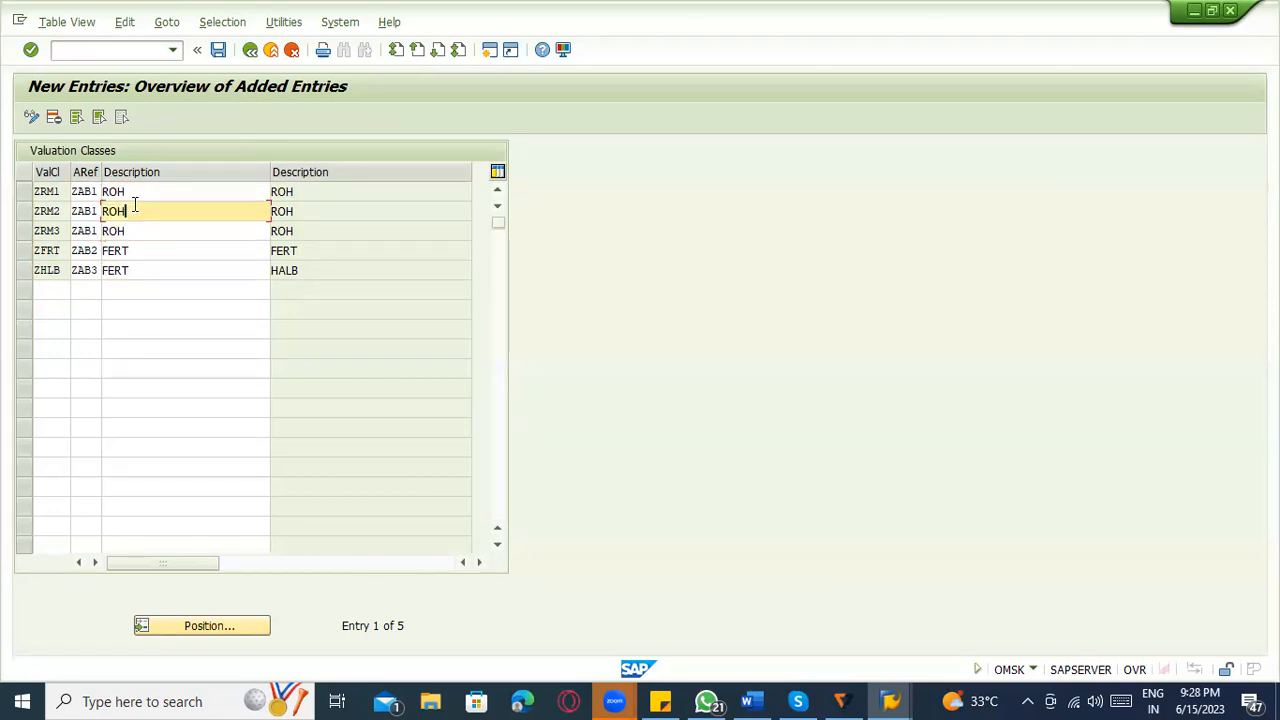
pyautogui.click(136, 194)
pyautogui.write('-')
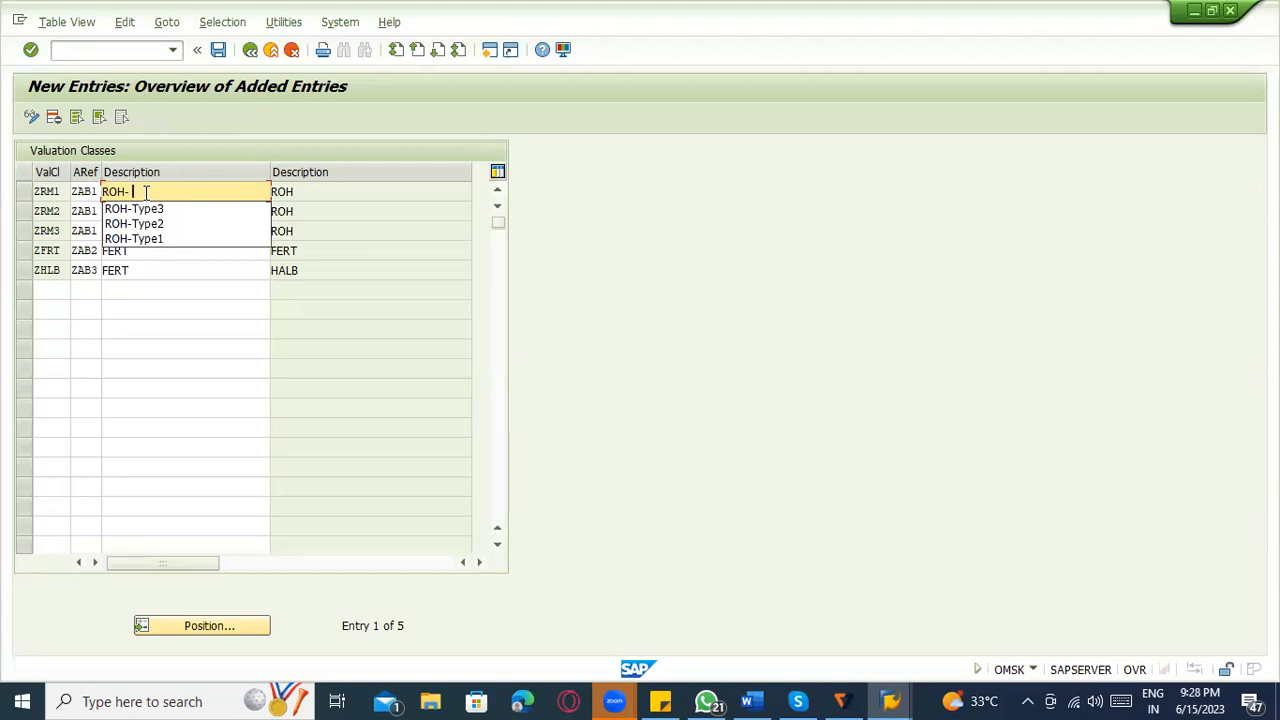
pyautogui.write(' PCW')
pyautogui.press('BackSpace')
pyautogui.write('ER')
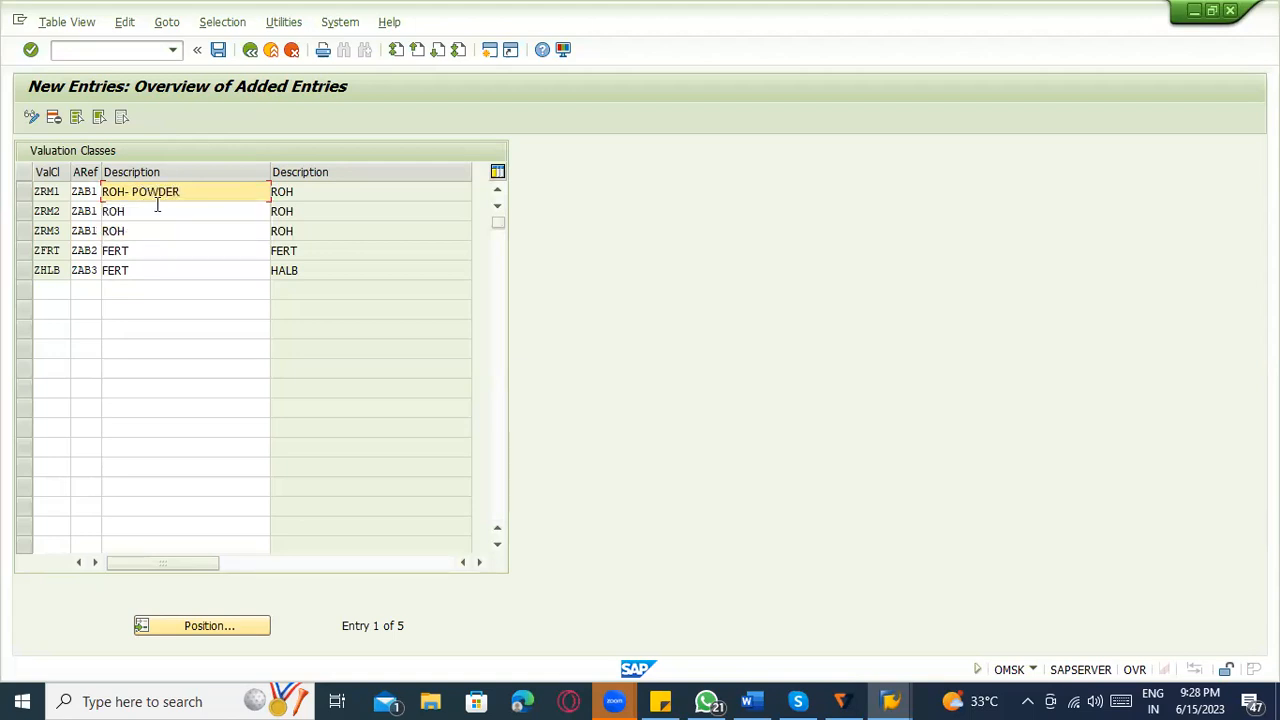
# Extend the descriptions of valuation classes ZRM2 to ROH -LIQUID and ZRM3 to ROH -SOLID.
pyautogui.click(158, 210)
pyautogui.write('-LIQUID')
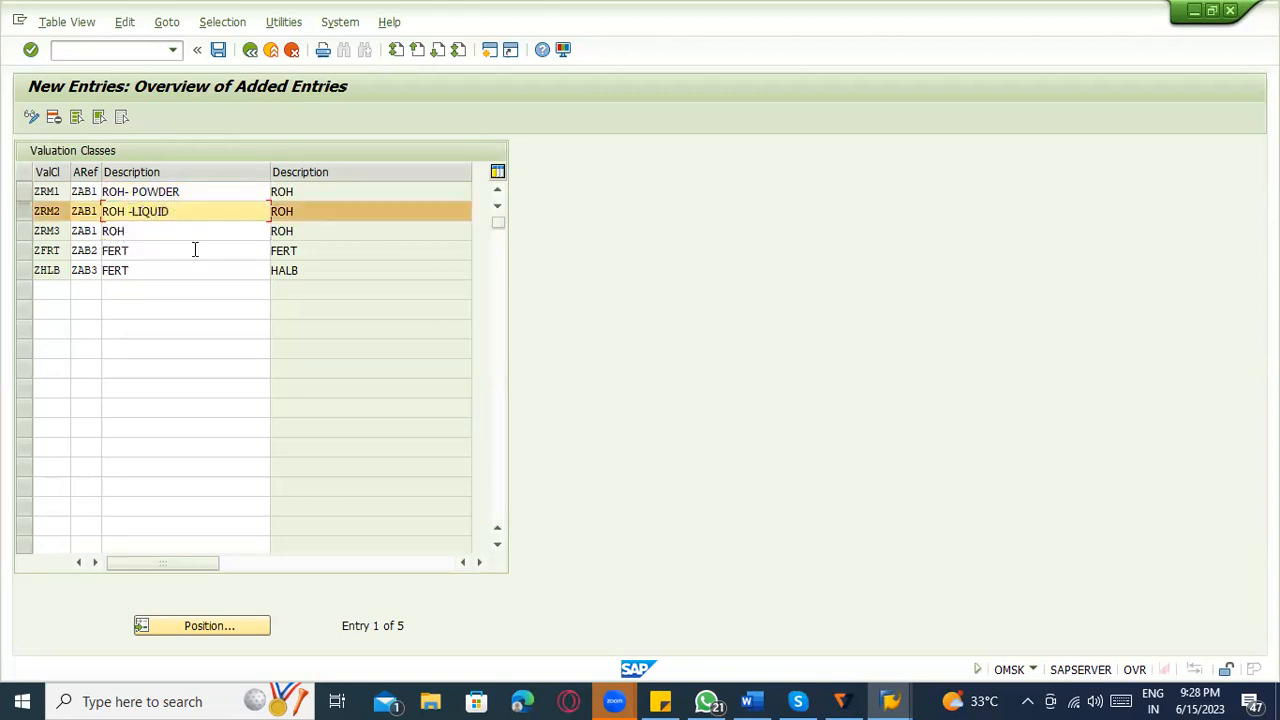
pyautogui.click(167, 240)
pyautogui.write('-')
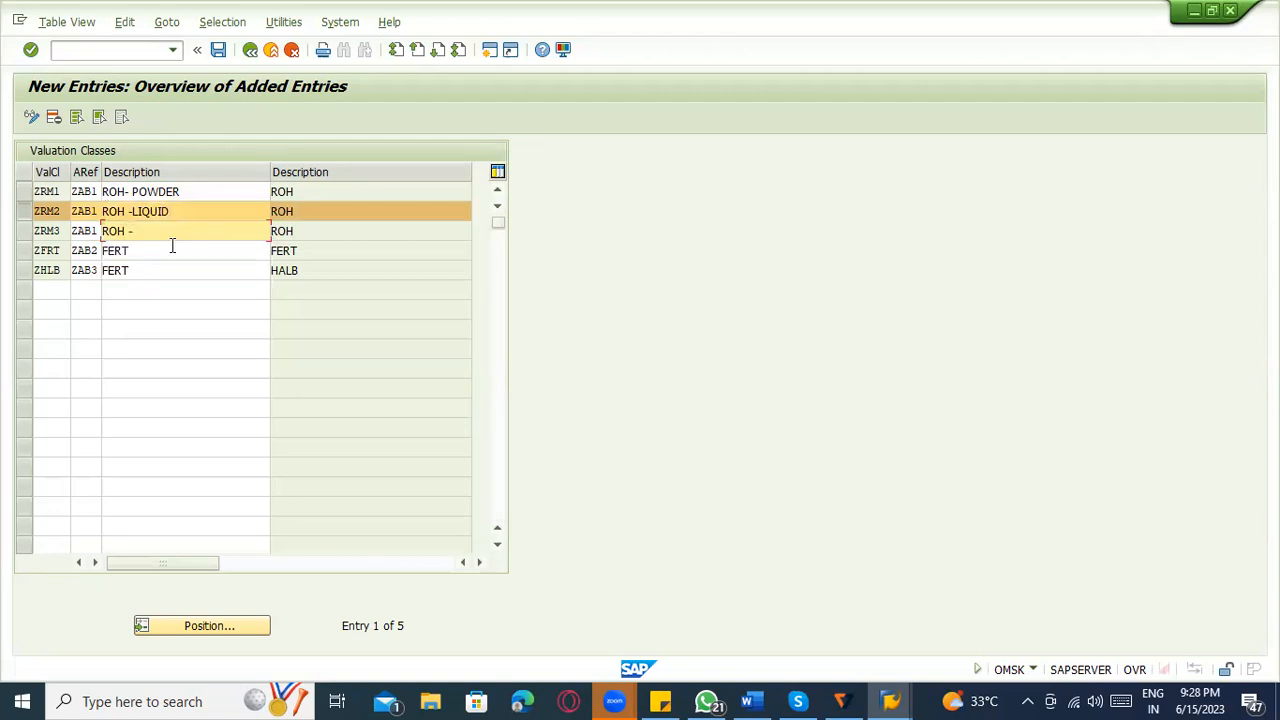
pyautogui.write('SOLID')
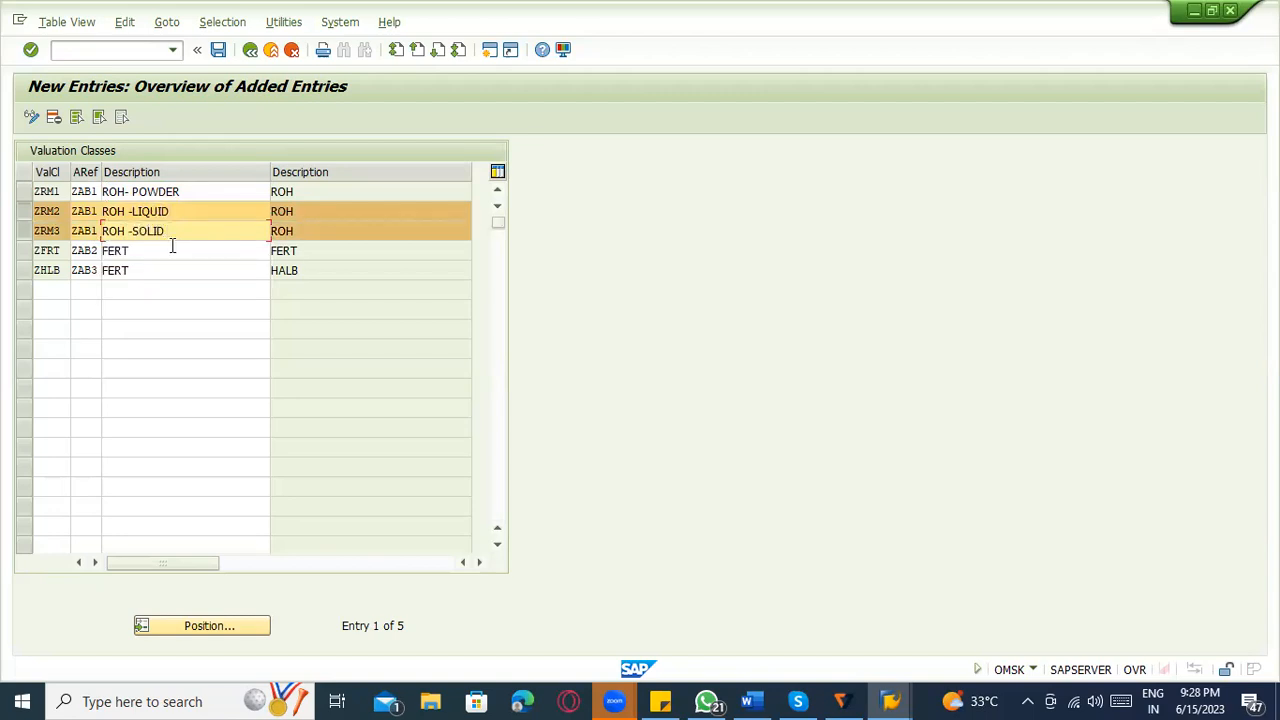
# Replace the description of valuation class ZHLB with HALB.
pyautogui.click(154, 271)
pyautogui.press('BackSpace')
pyautogui.press('BackSpace')
pyautogui.press('BackSpace')
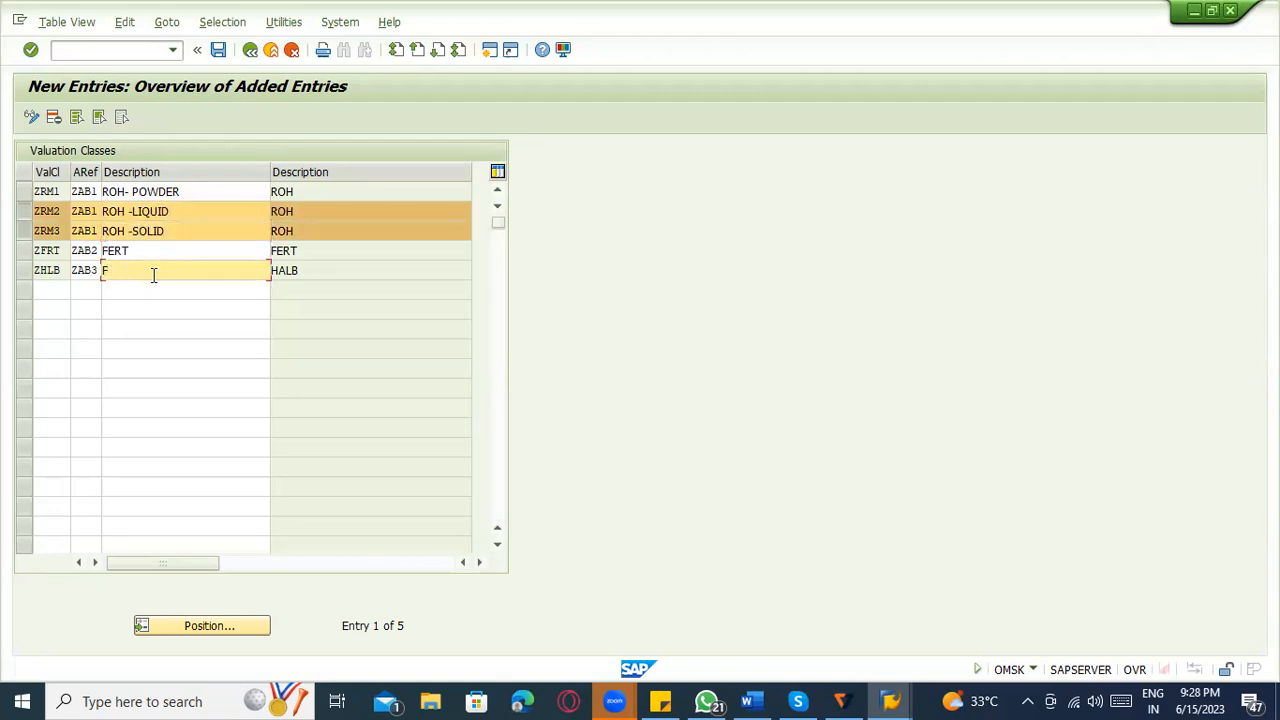
pyautogui.press('BackSpace')
pyautogui.write('HALB')
pyautogui.click(138, 257)
# Deselect the ZRM3 and ZRM2 rows and save the new valuation classes to the proposed customizing request.
pyautogui.click(23, 231)
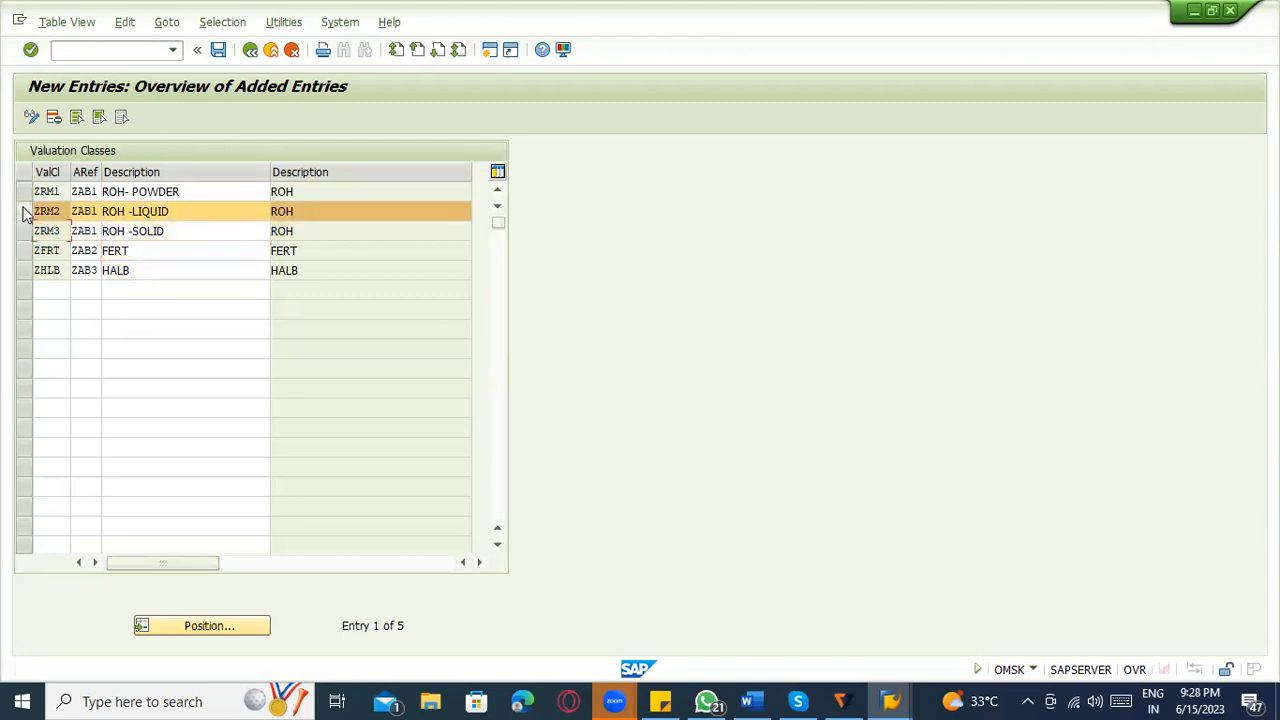
pyautogui.click(23, 211)
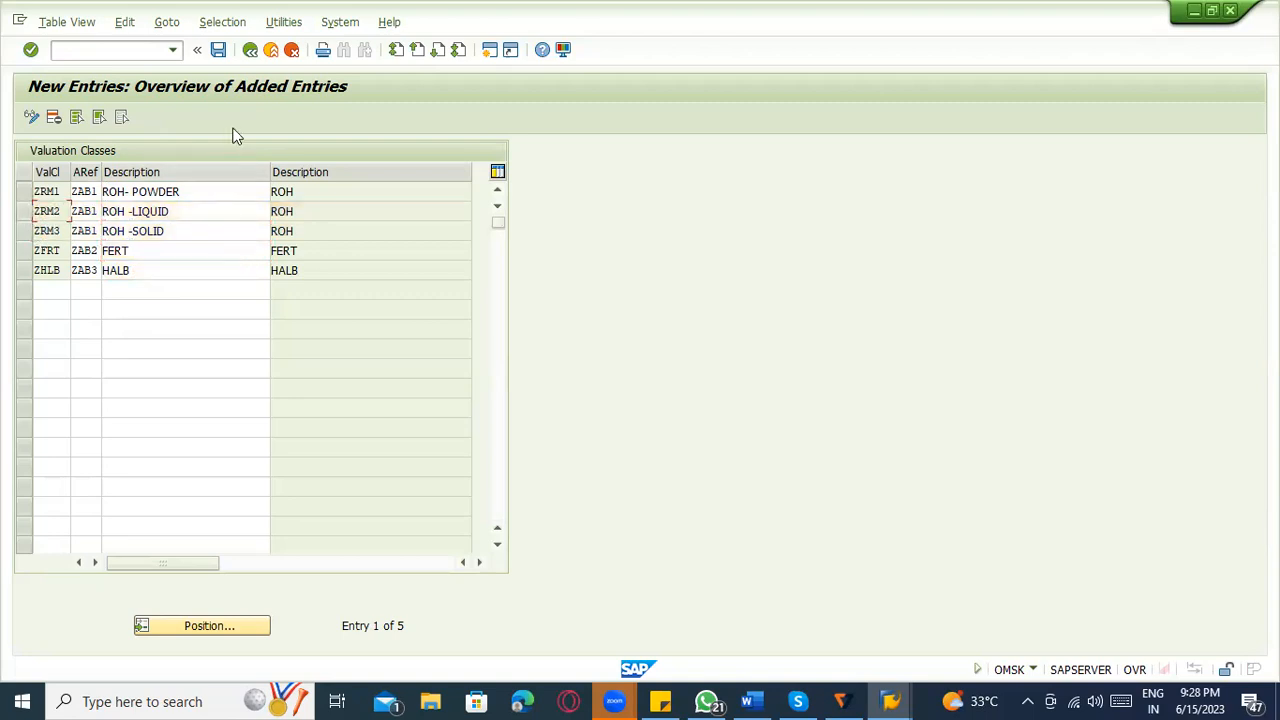
pyautogui.click(218, 50)
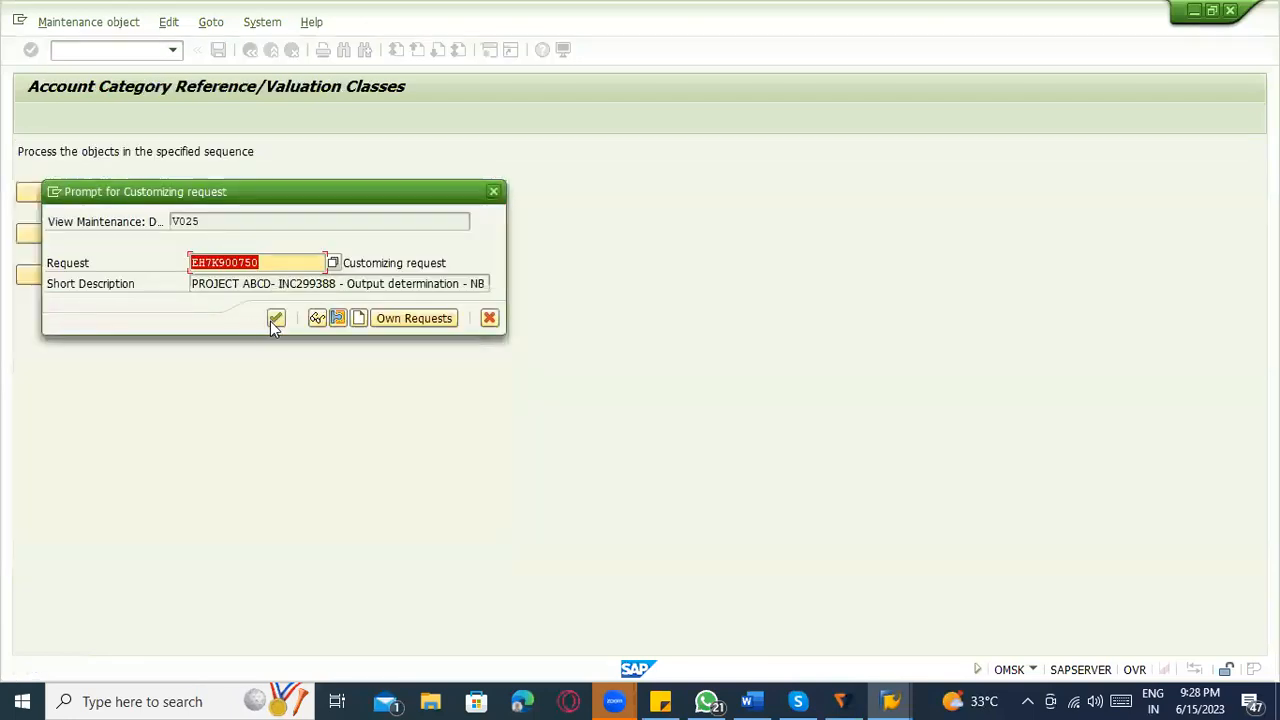
pyautogui.click(276, 318)
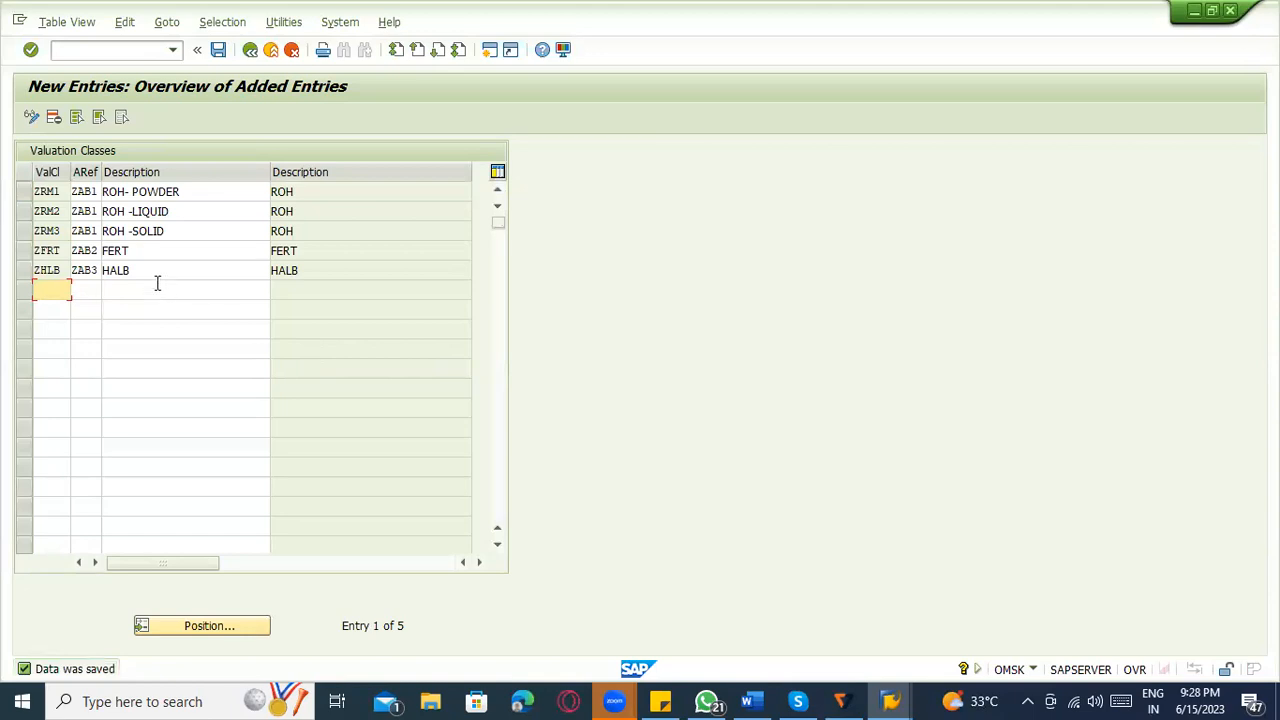
# Review the descriptions of the saved valuation classes and the account category references assigned to ZRM1, ZRM2 and ZRM3.
pyautogui.click(158, 192)
pyautogui.click(174, 251)
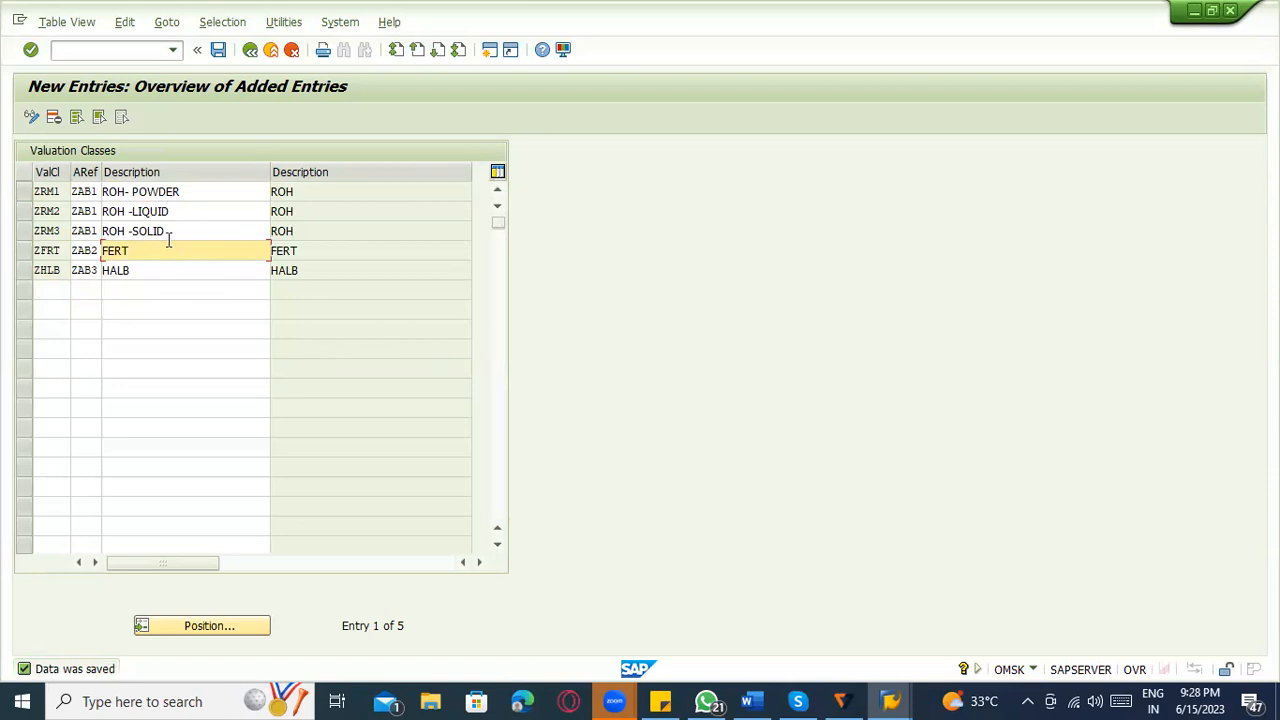
pyautogui.click(214, 193)
pyautogui.click(198, 231)
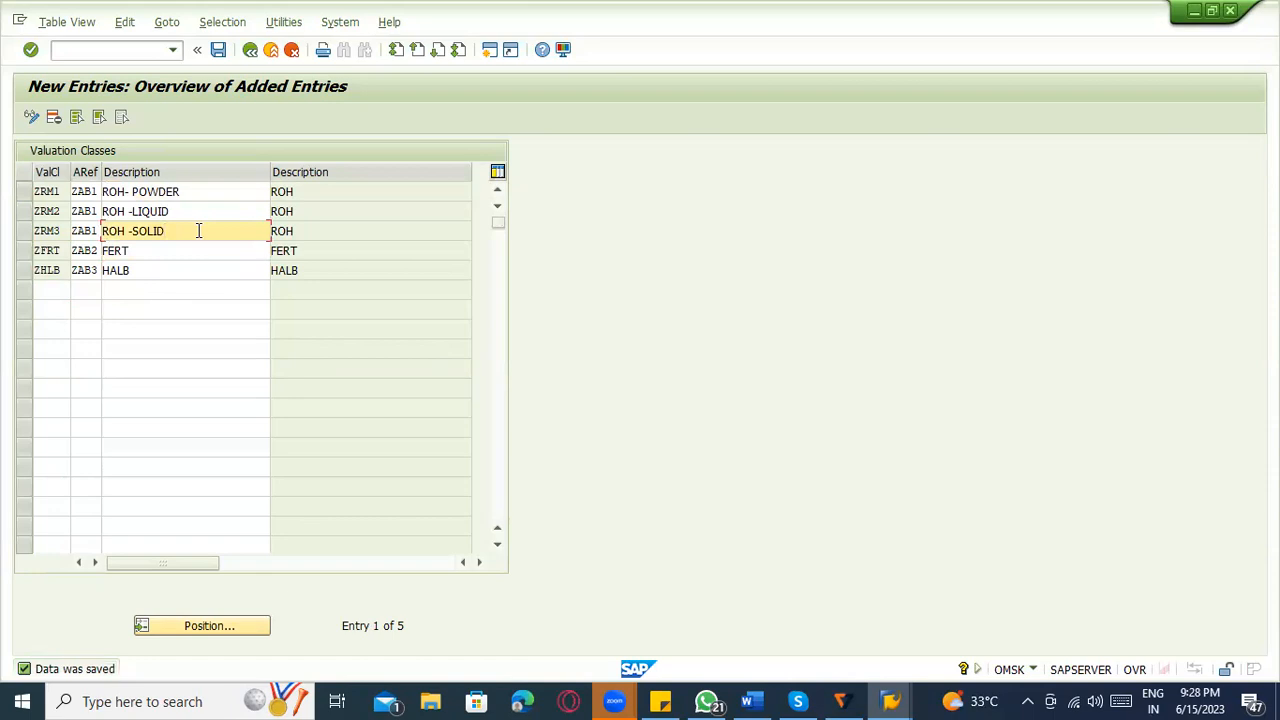
pyautogui.click(80, 191)
pyautogui.click(82, 211)
pyautogui.click(84, 231)
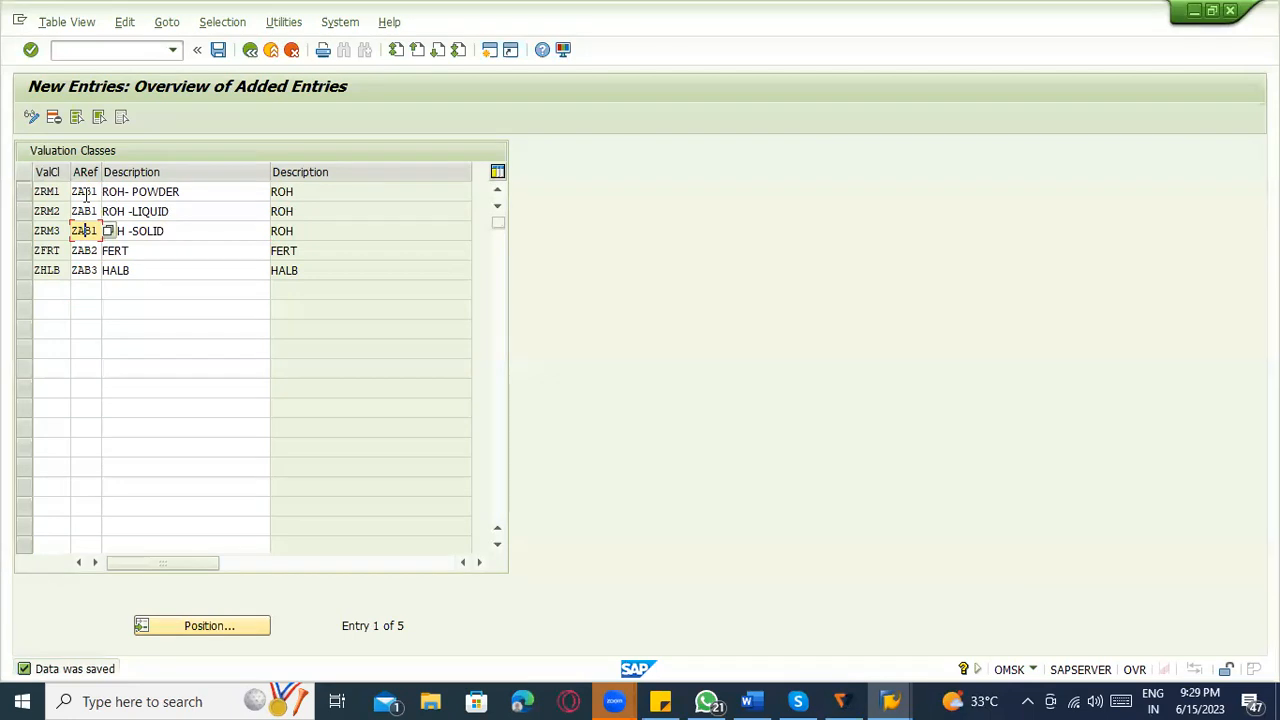
# Leave the valuation classes maintenance and try to open the material type/account category reference assignment, declining the display of locked data.
pyautogui.click(379, 233)
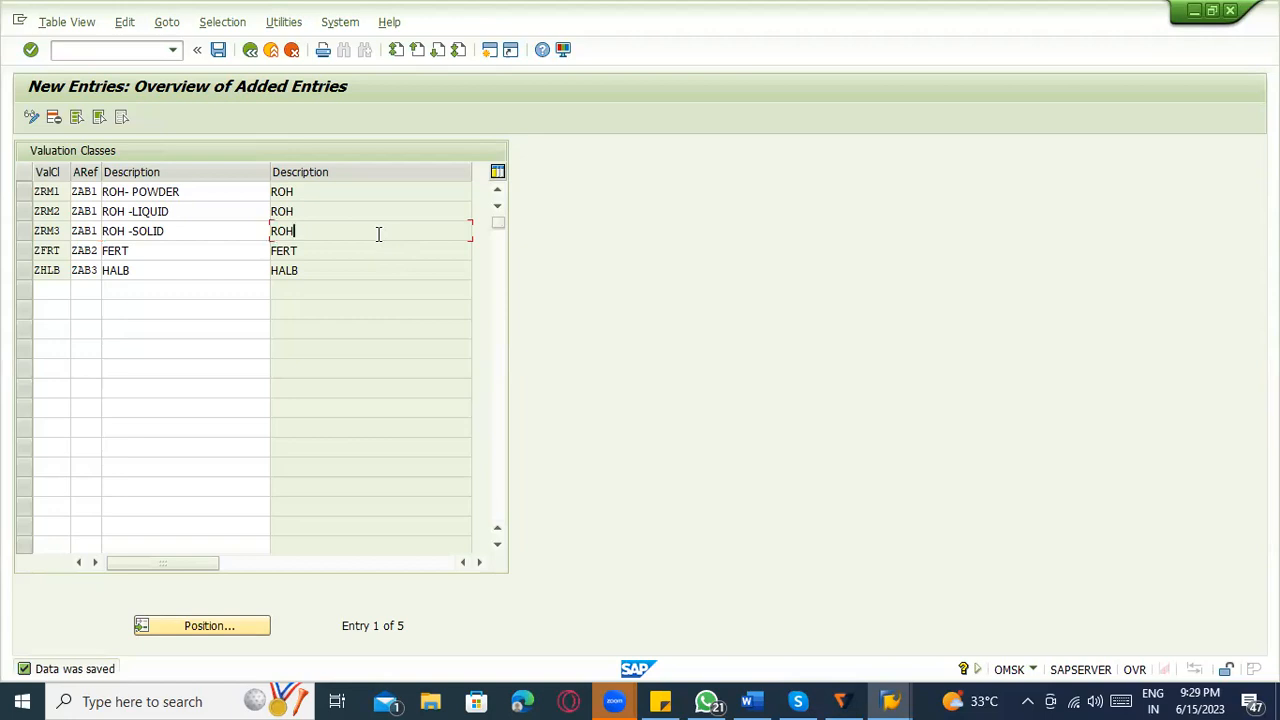
pyautogui.click(252, 55)
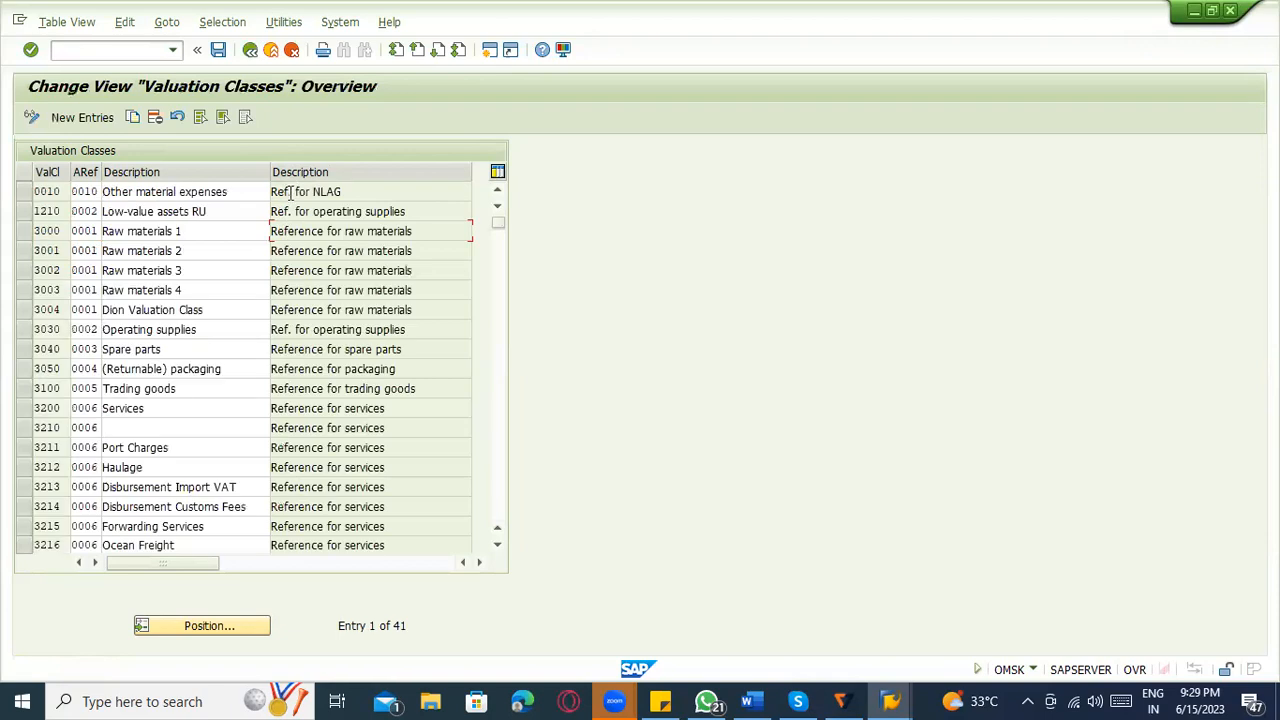
pyautogui.click(218, 54)
pyautogui.click(253, 53)
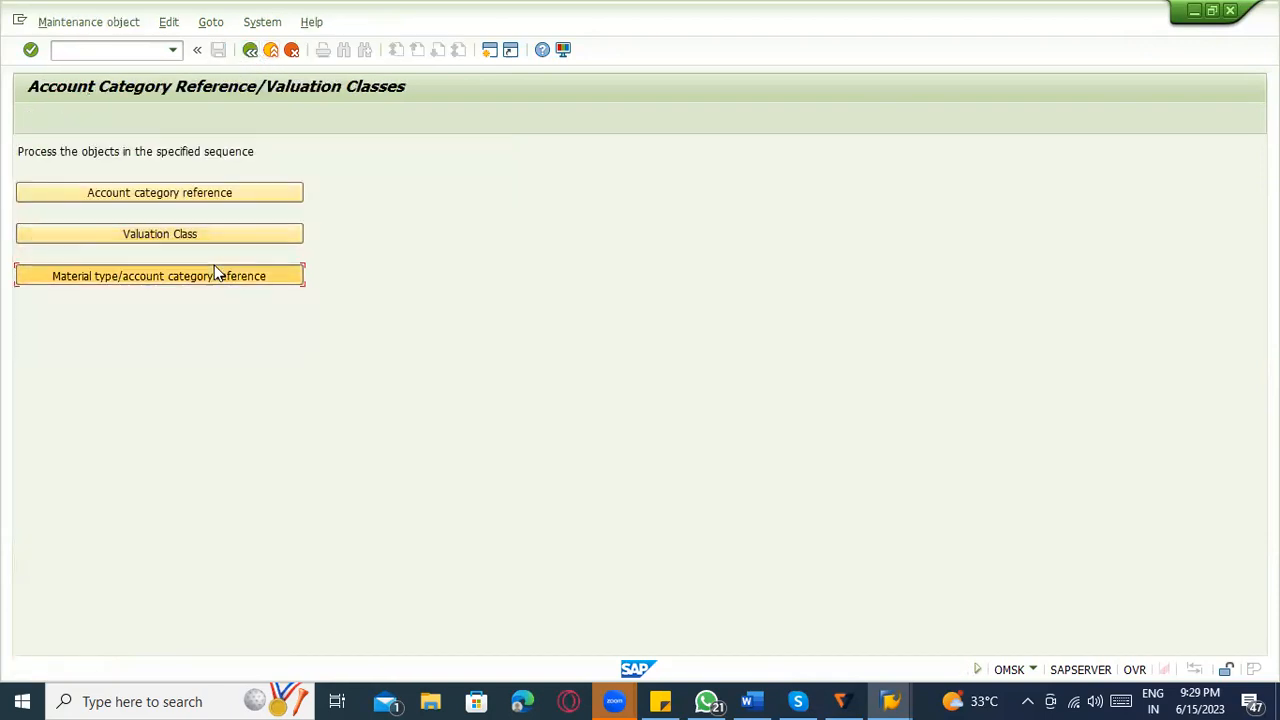
pyautogui.click(214, 275)
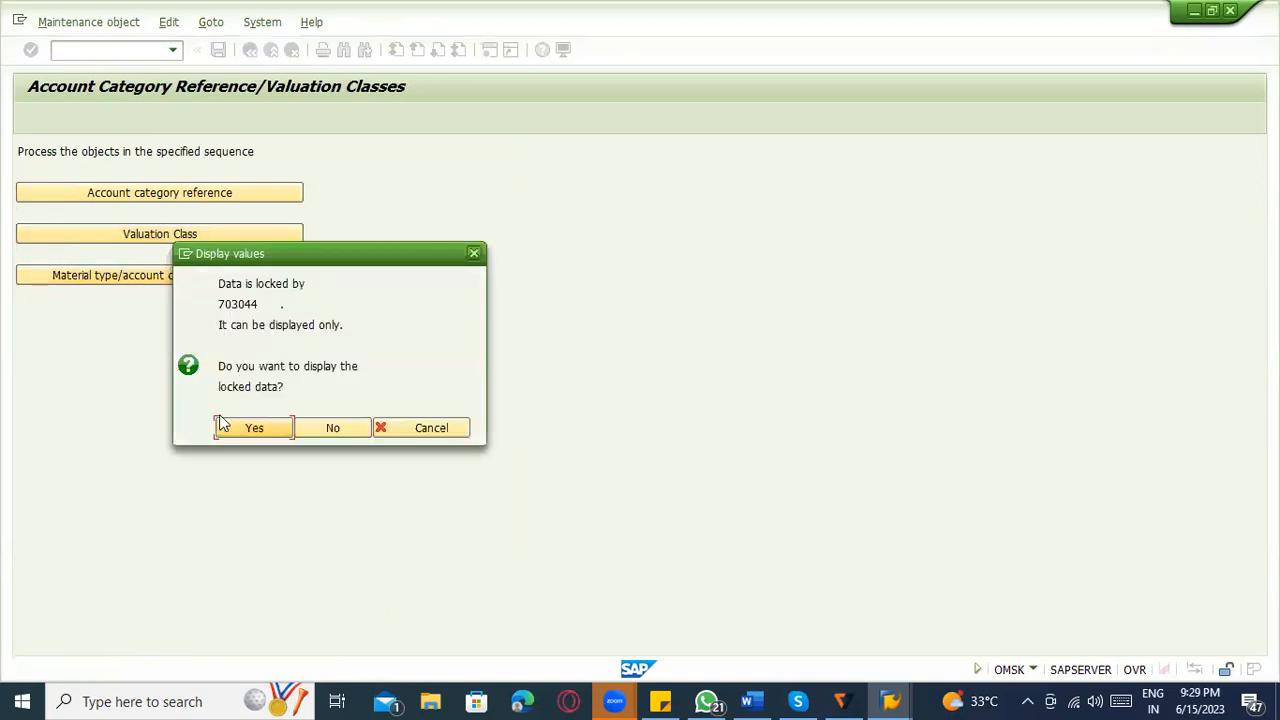
pyautogui.click(325, 429)
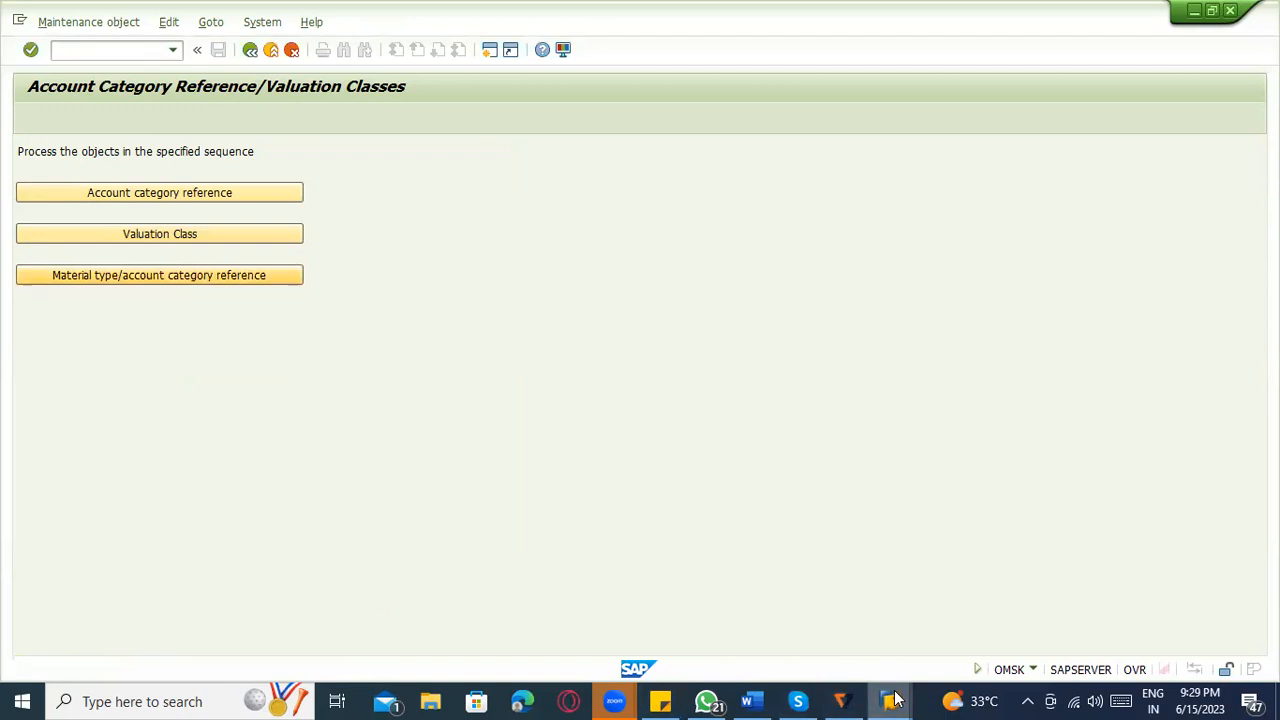
# Switch to the session maintaining material types and return from the details to the overview of material types.
pyautogui.moveTo(890, 700)
pyautogui.click(1129, 649)
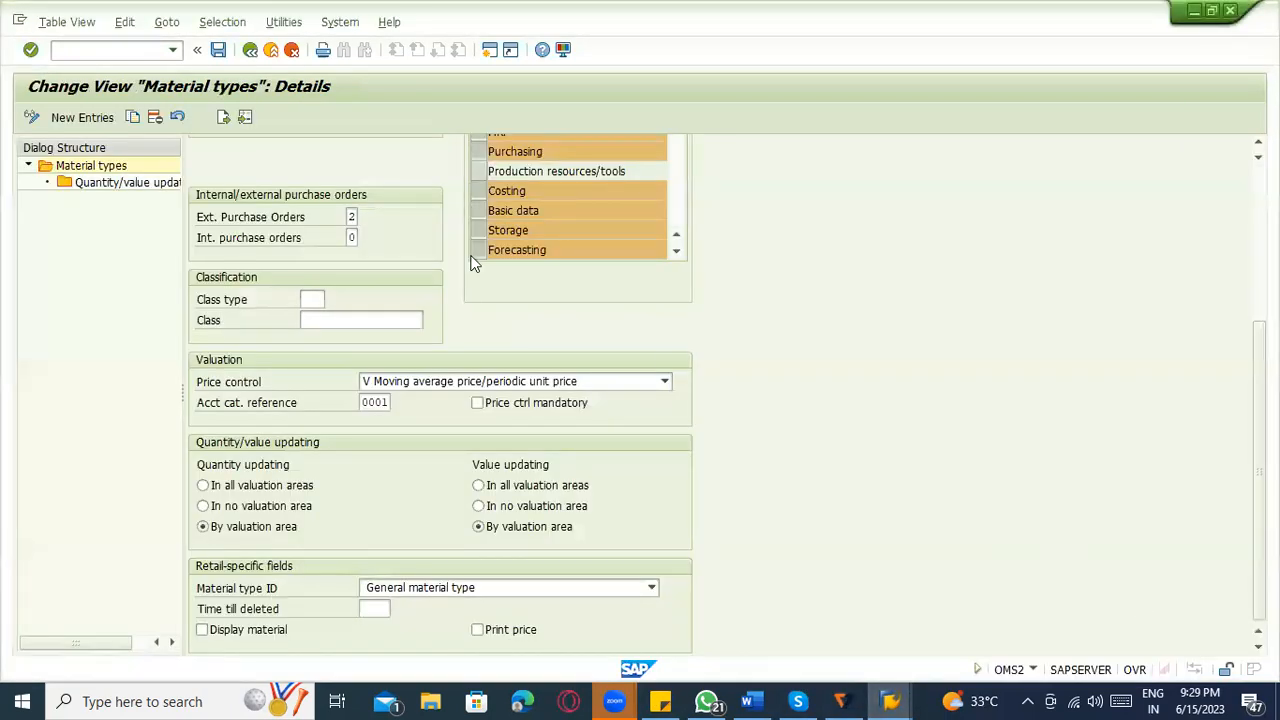
pyautogui.click(197, 49)
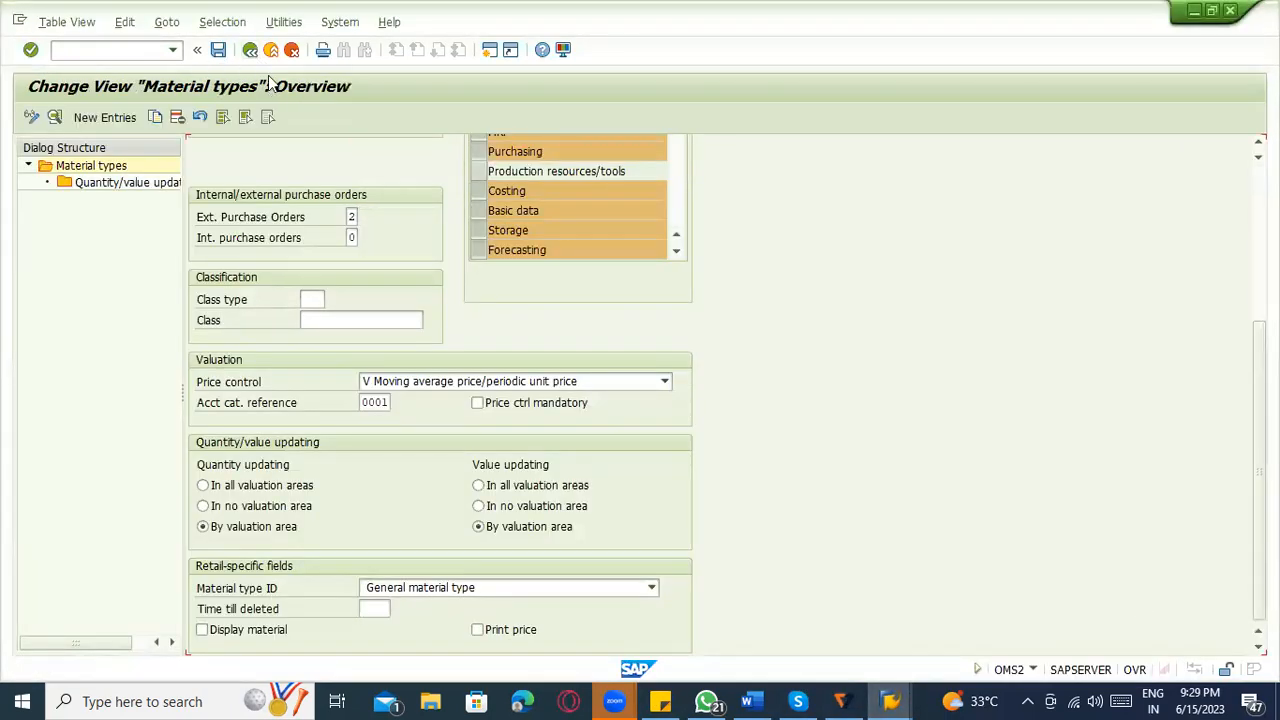
pyautogui.click(300, 172)
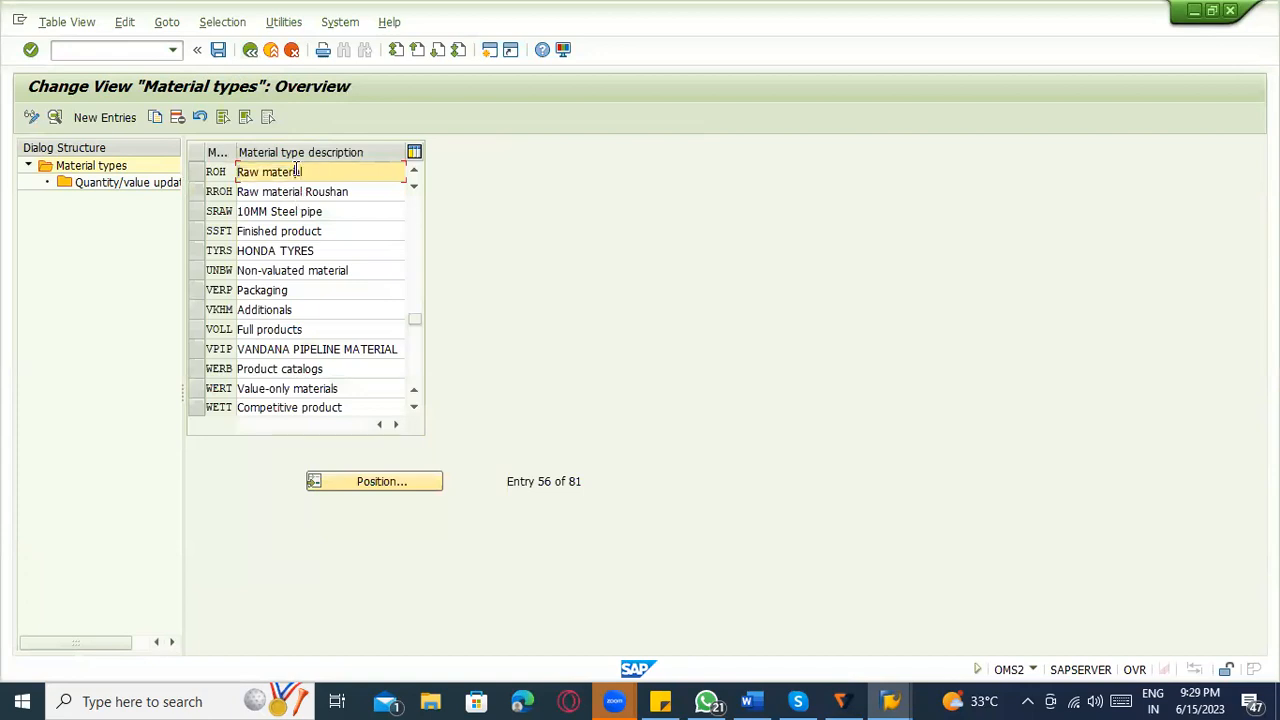
pyautogui.click(205, 174)
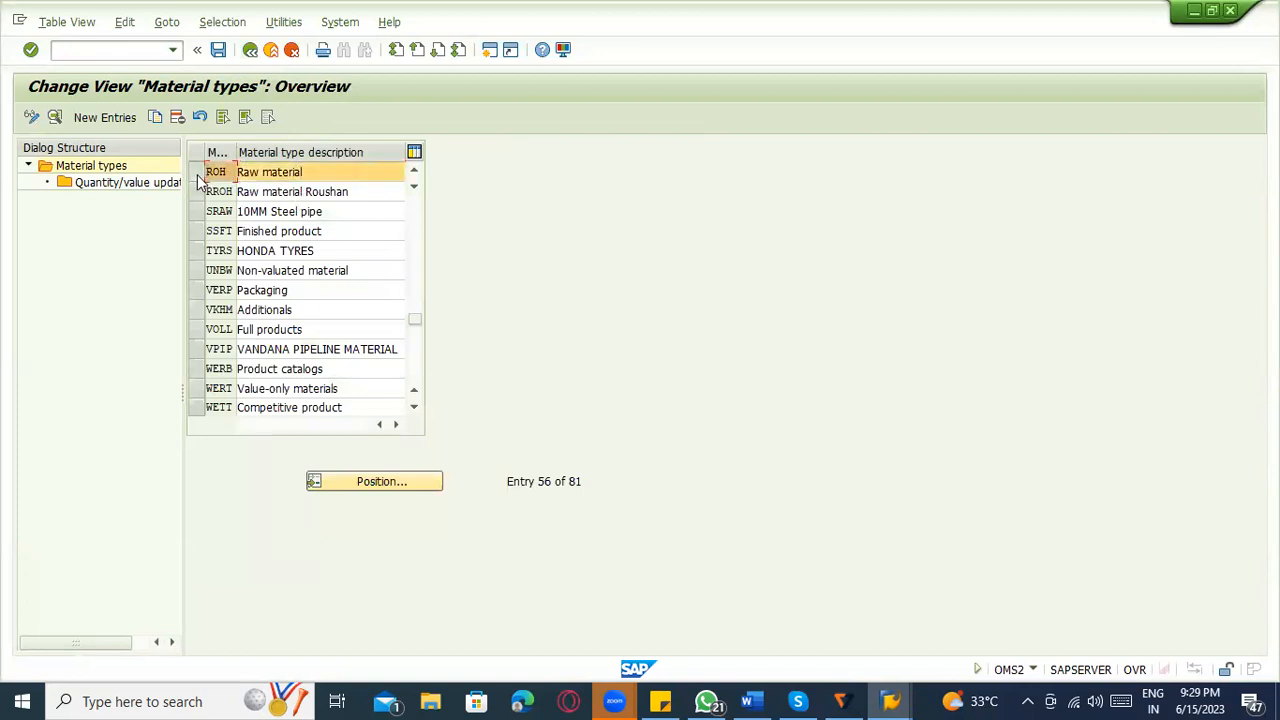
pyautogui.click(197, 174)
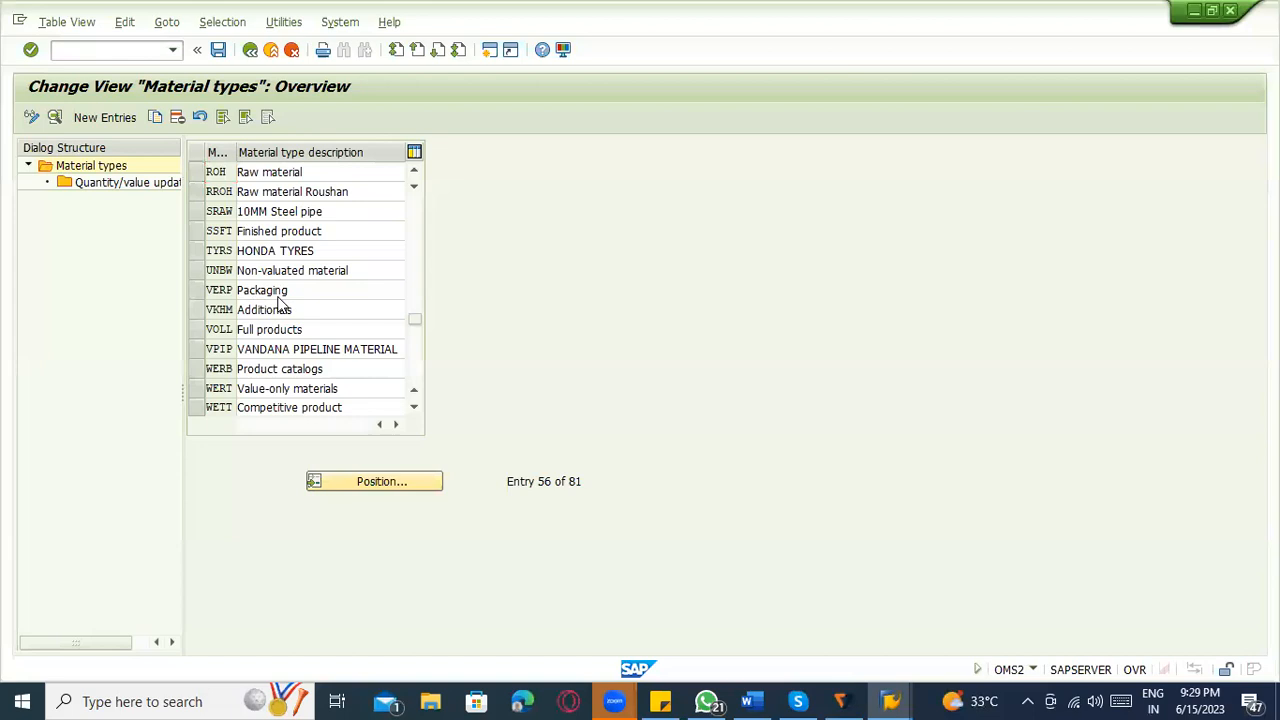
# Look up material type ZROH in the material types overview.
pyautogui.scroll(-1, 280, 305)
pyautogui.scroll(-1, 351, 491)
pyautogui.click(432, 482)
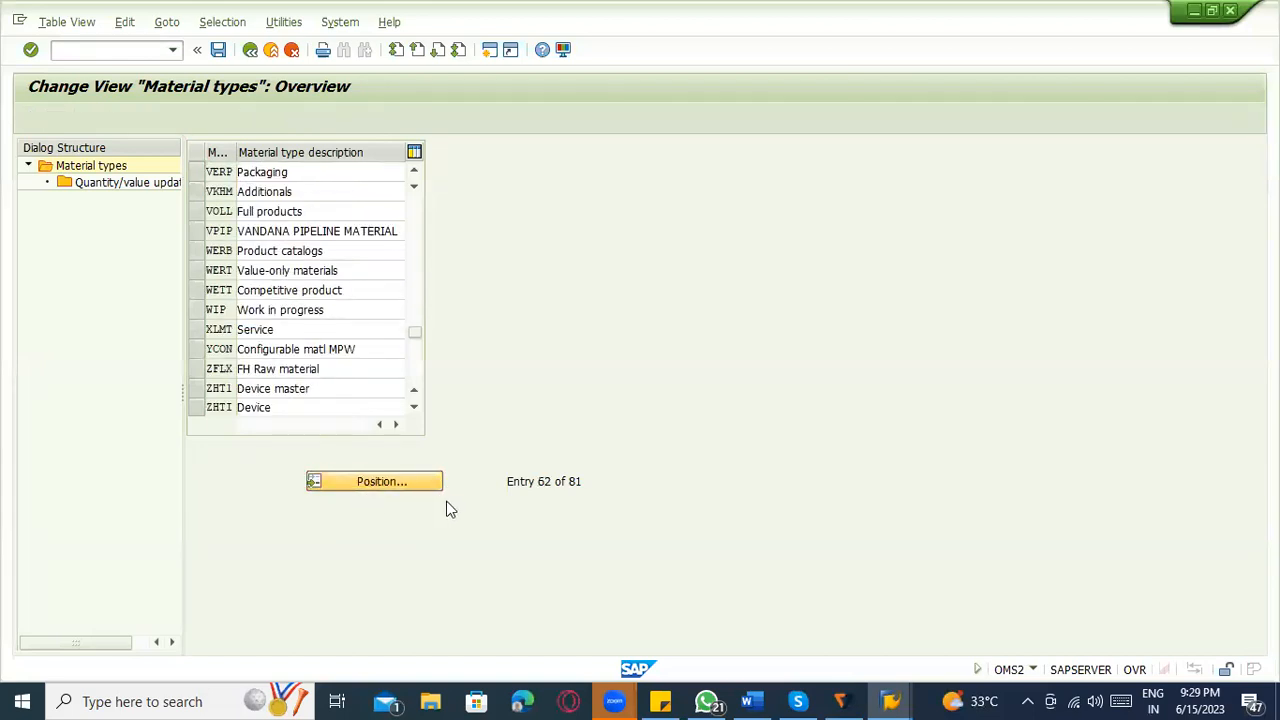
pyautogui.write('ZROH')
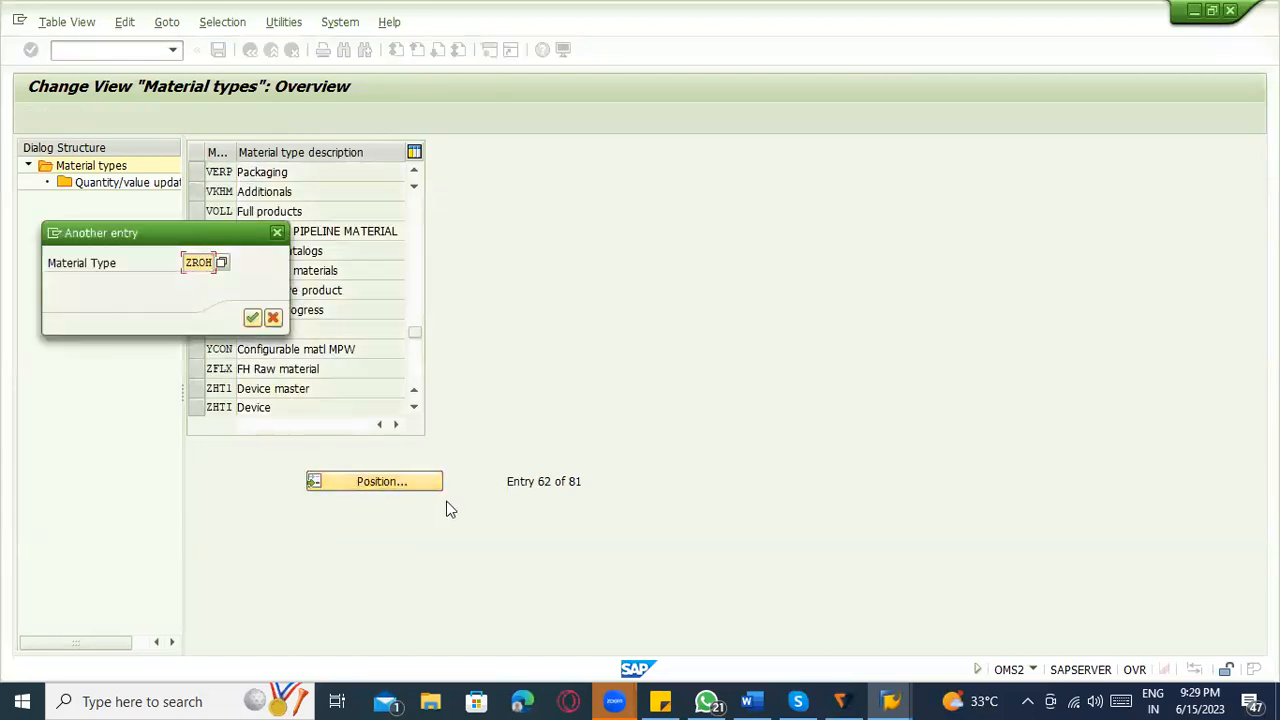
pyautogui.press('Return')
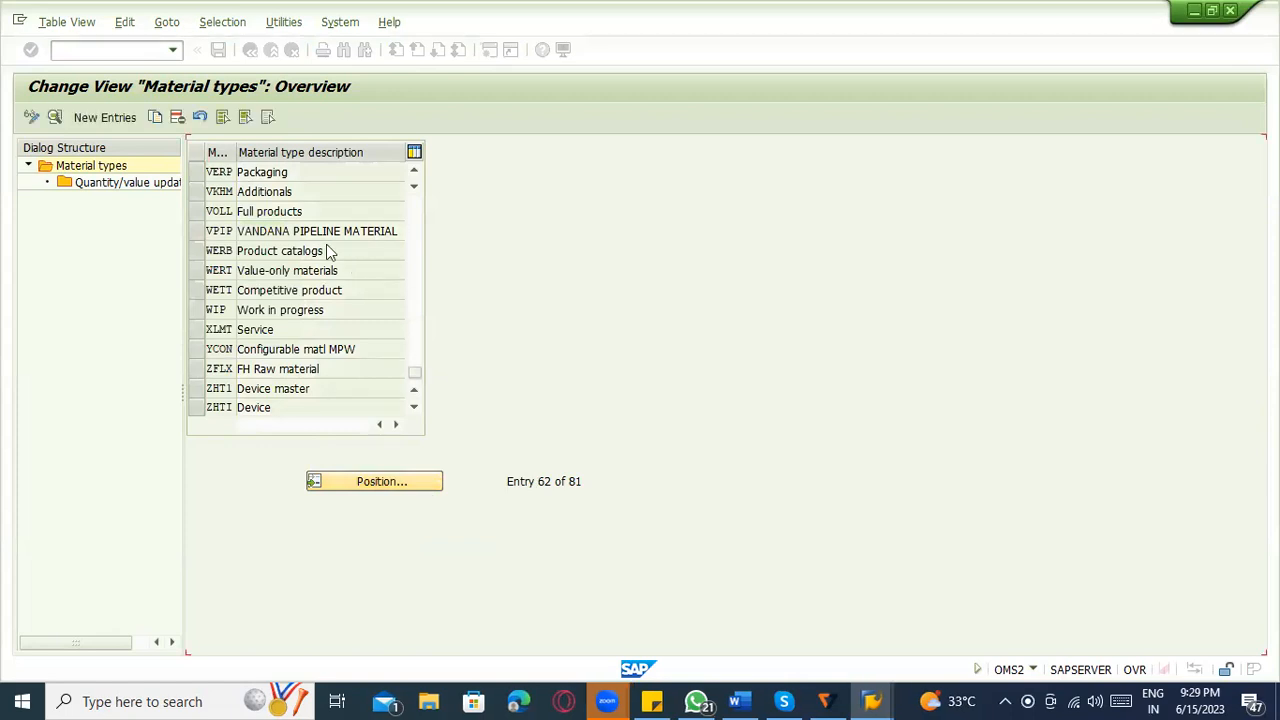
pyautogui.scroll(1, 340, 410)
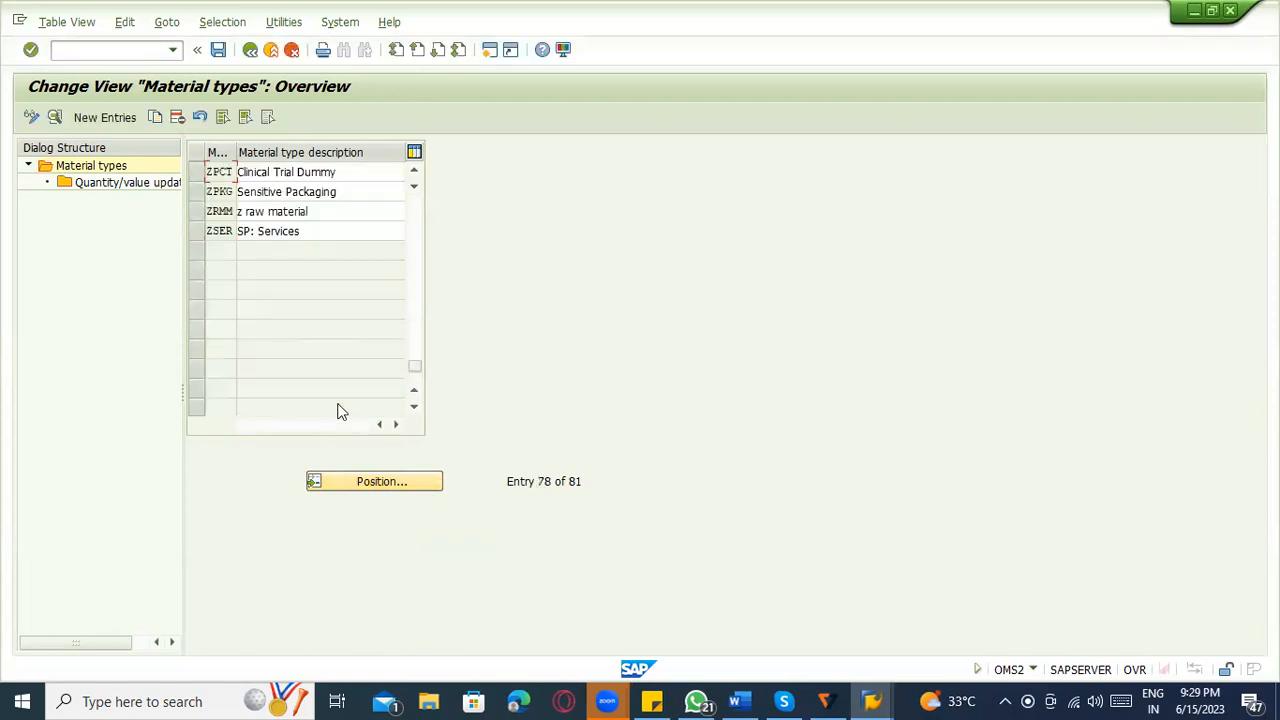
# Find material type ROH and copy it to a new material type ZROH.
pyautogui.click(380, 482)
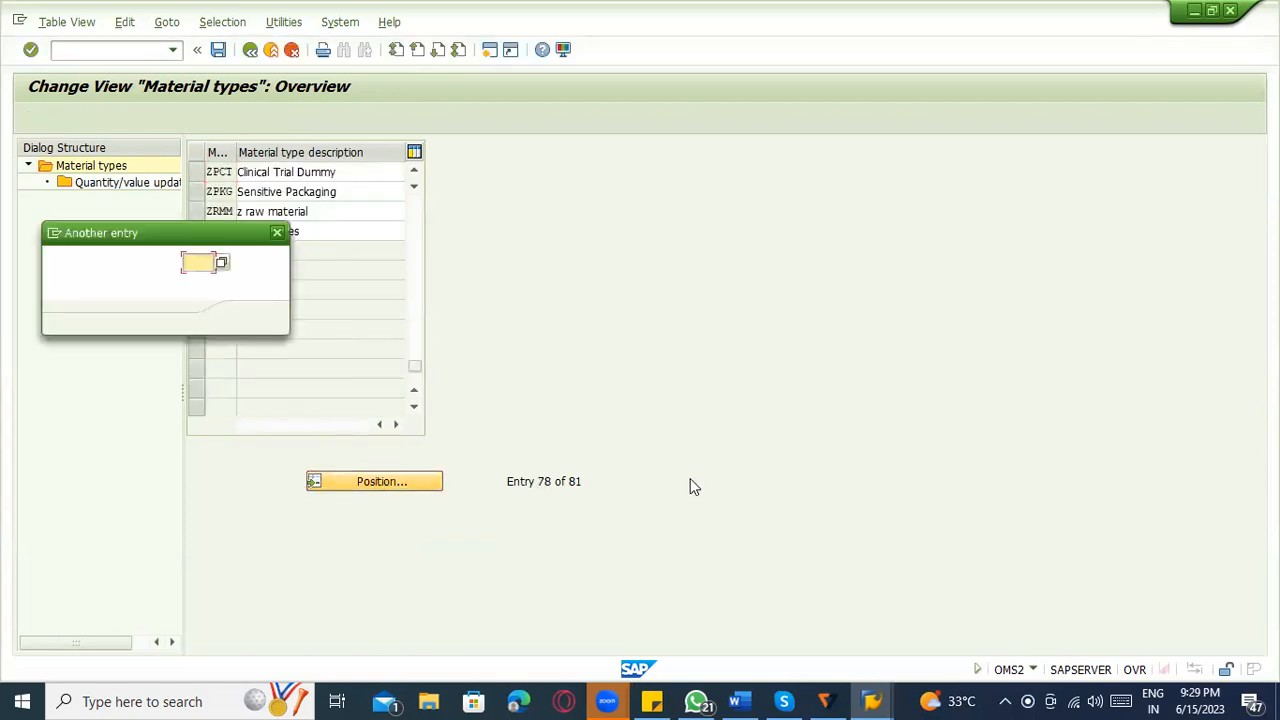
pyautogui.write('ROH')
pyautogui.press('Return')
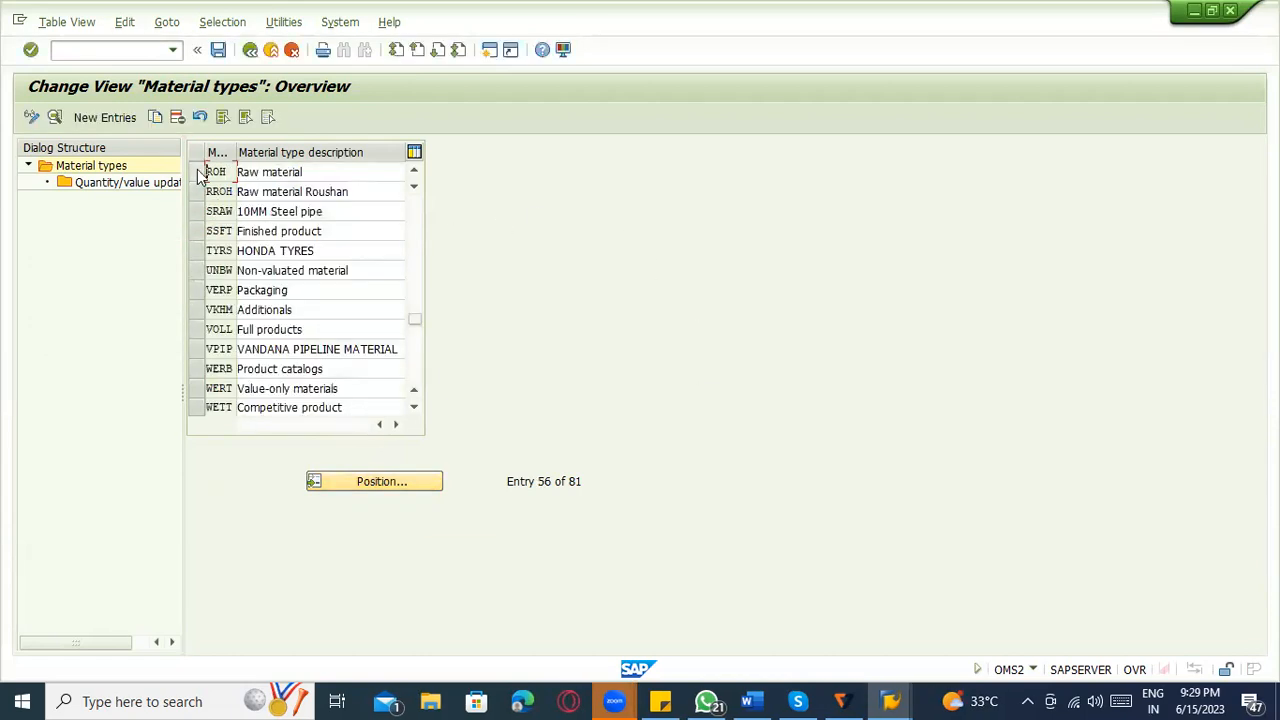
pyautogui.click(199, 173)
pyautogui.click(154, 118)
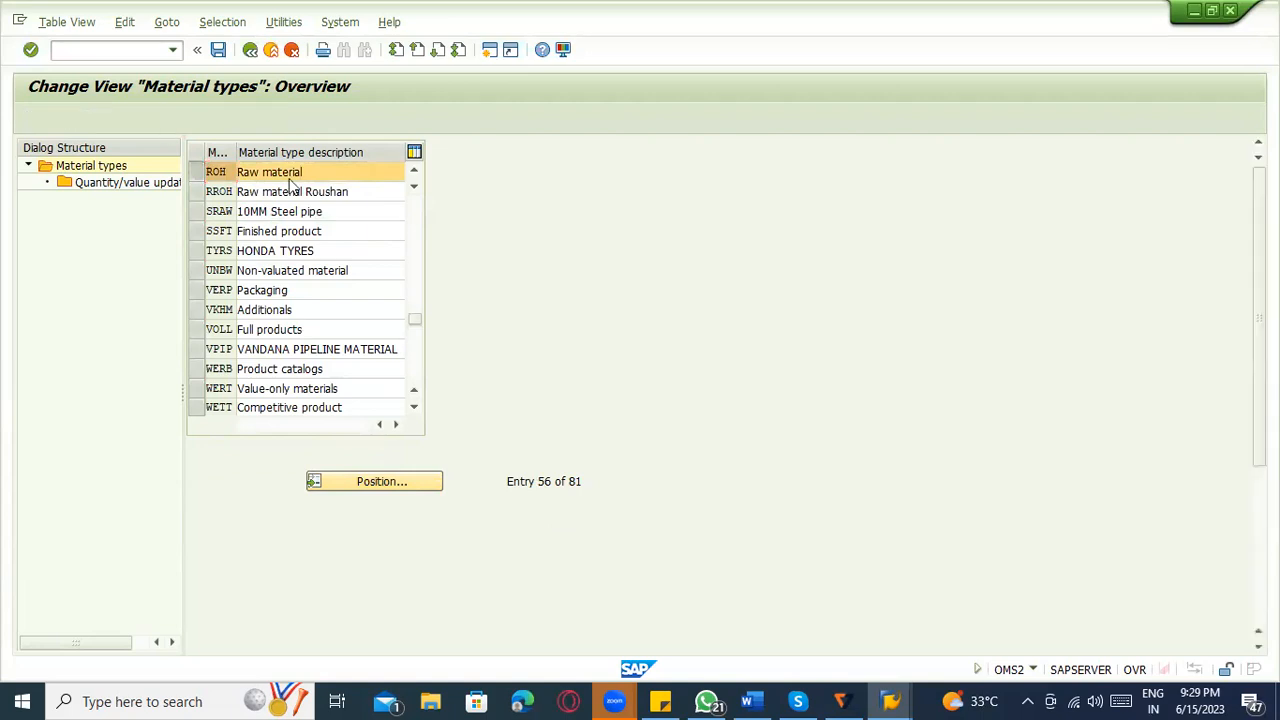
pyautogui.write('ZROH')
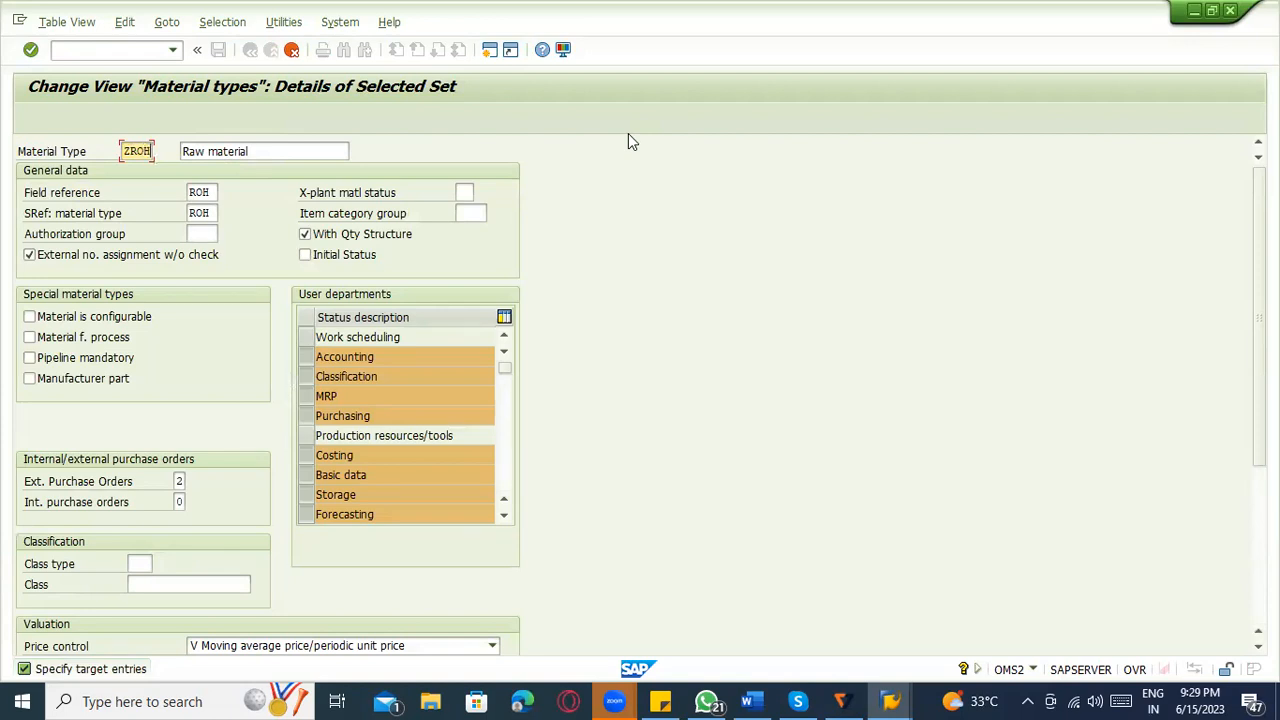
pyautogui.press('Return')
# Set the description of the new material type to "Raw material- Testing" and complete the copy with its quantity/value updating settings.
pyautogui.click(264, 150)
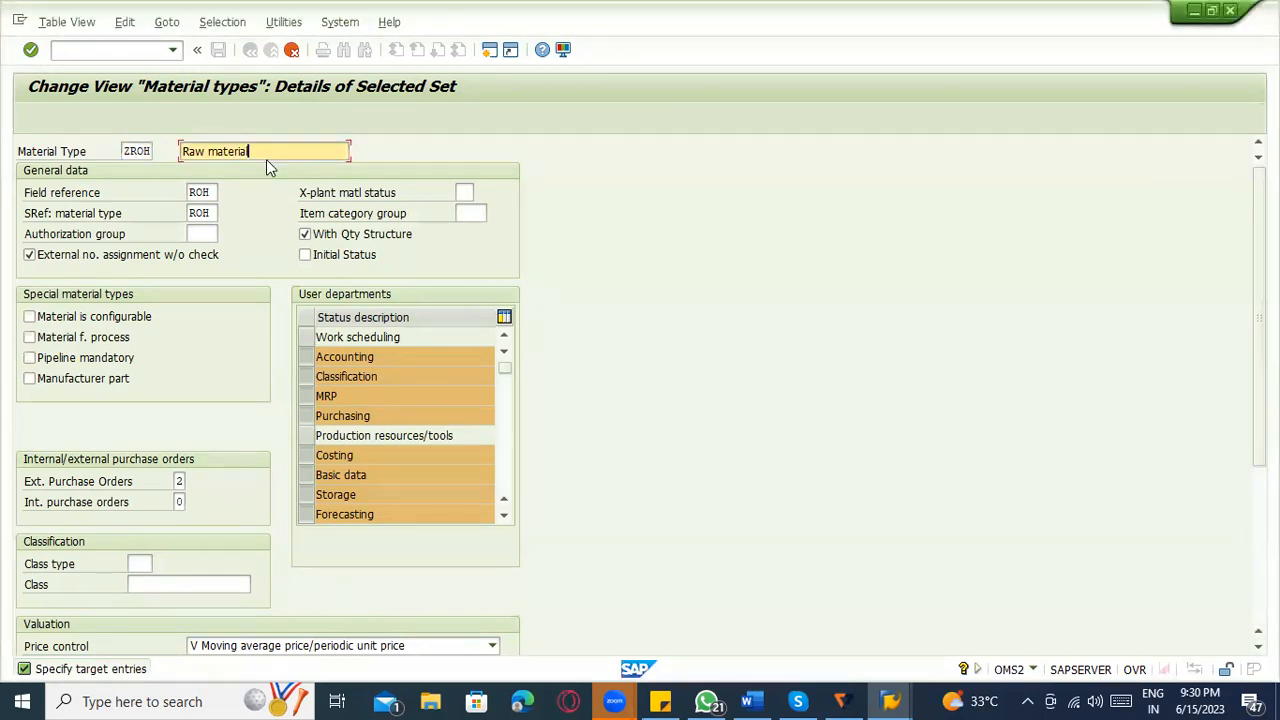
pyautogui.write('- Testing')
pyautogui.press('Return')
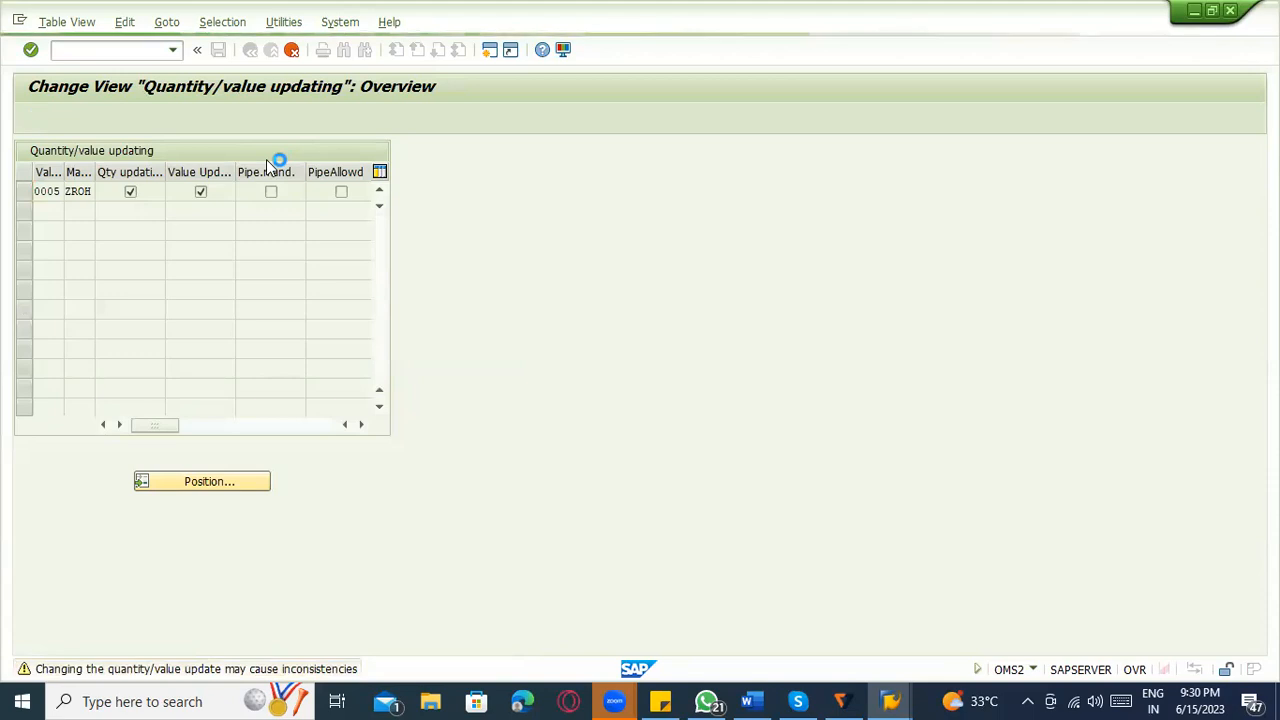
pyautogui.press('Return')
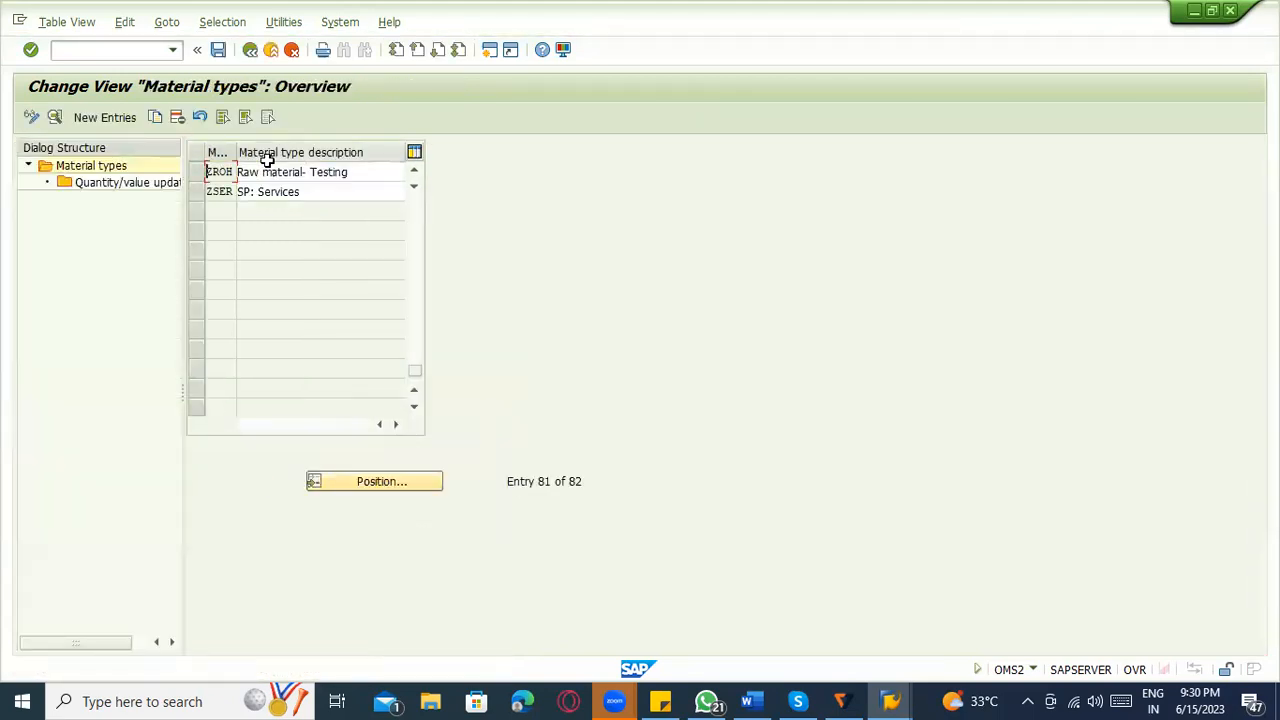
# Save material type ZROH to the proposed customizing request and leave the material types maintenance.
pyautogui.hotkey('ctrl', 's')
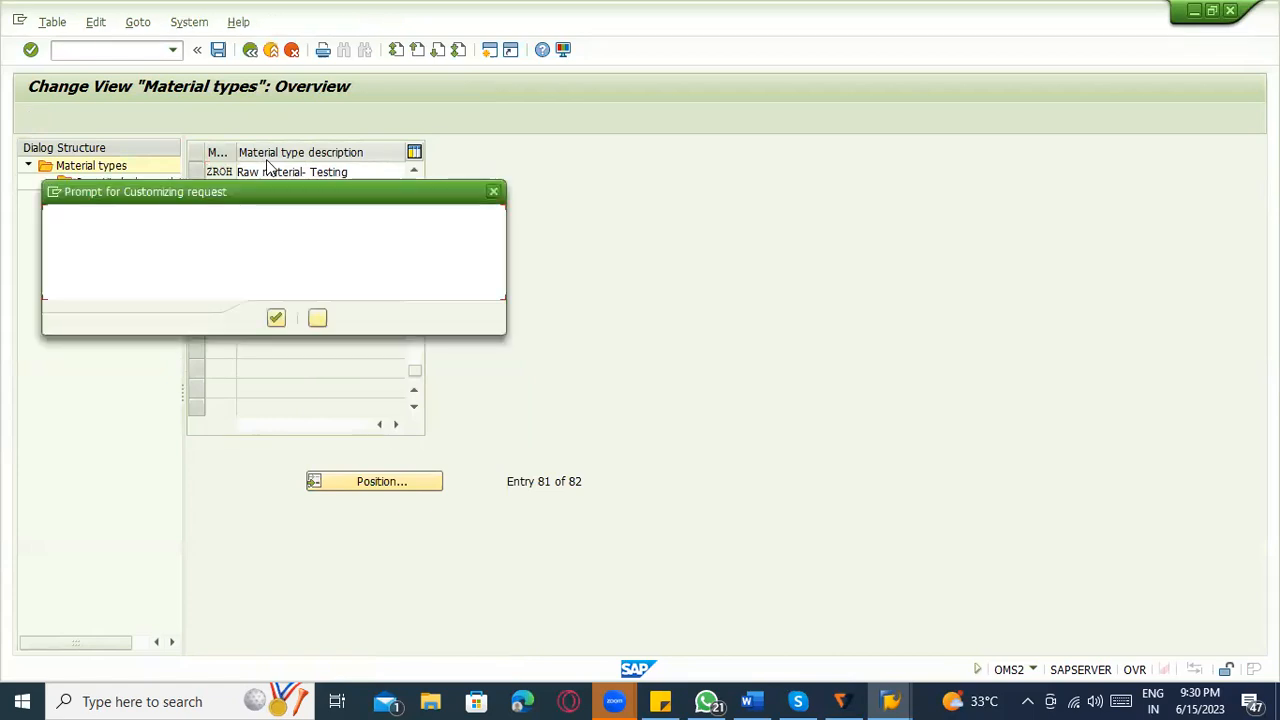
pyautogui.click(276, 318)
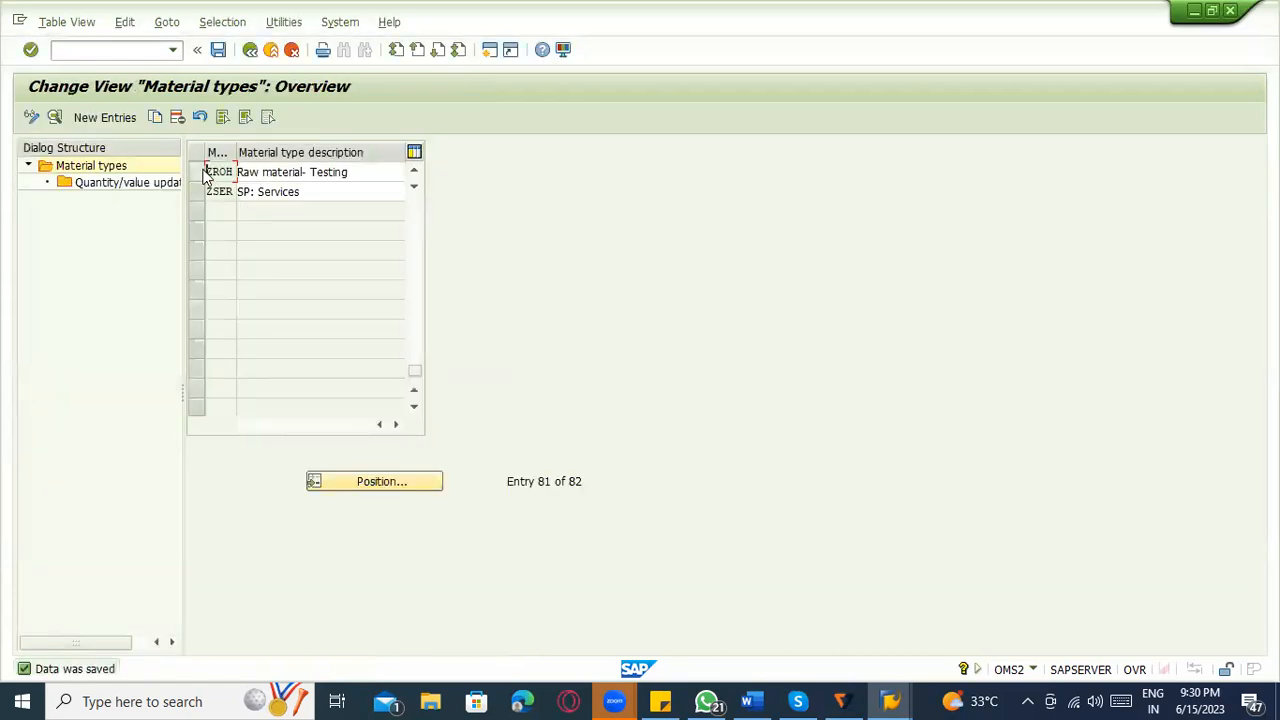
pyautogui.click(264, 174)
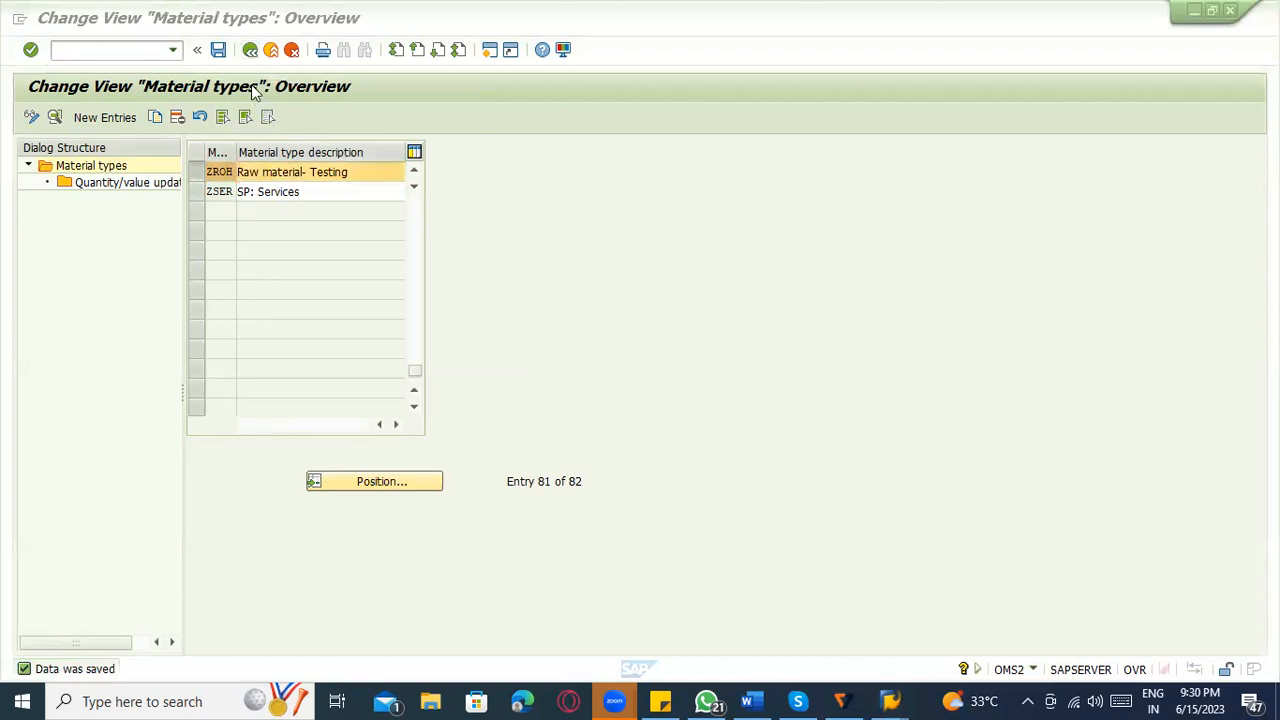
pyautogui.click(247, 54)
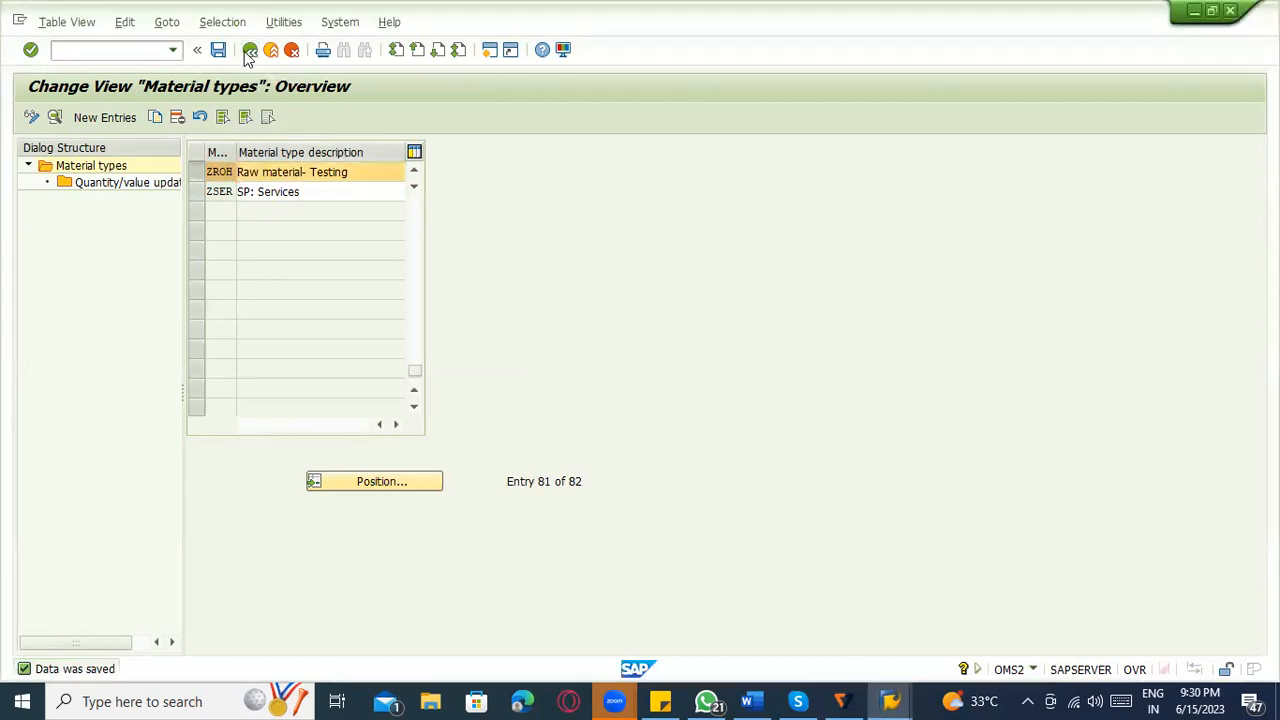
pyautogui.click(247, 54)
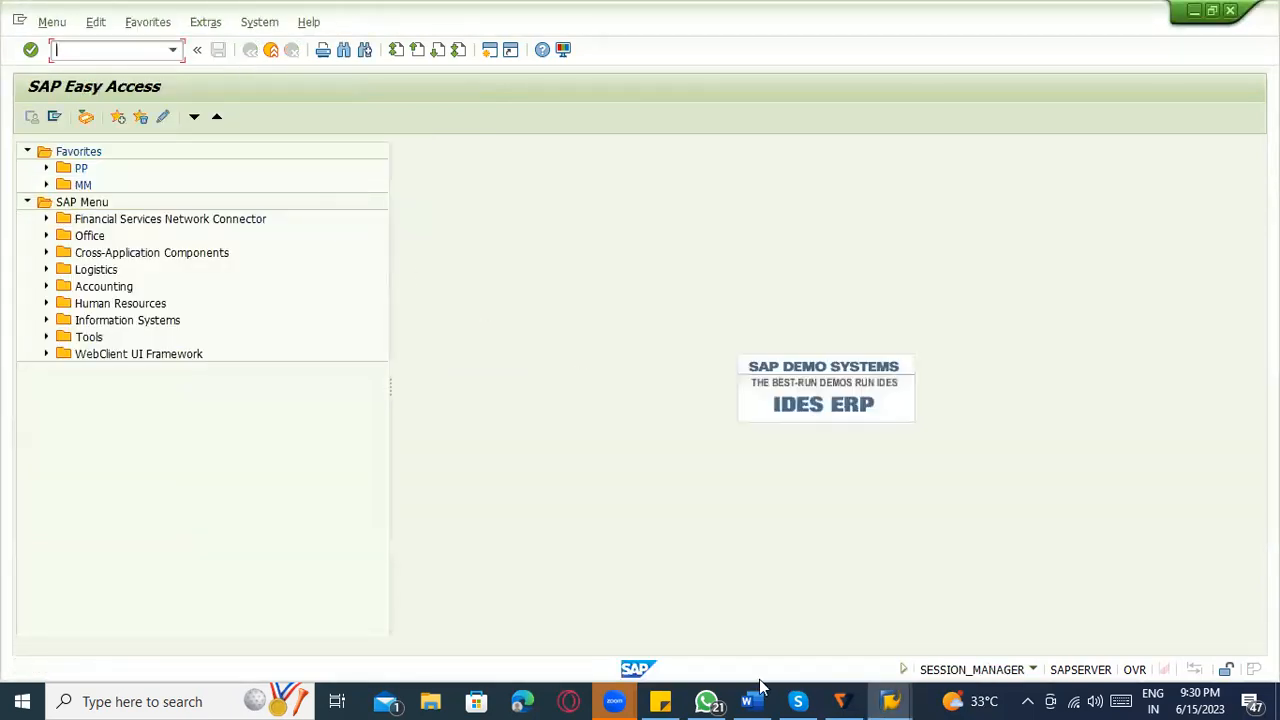
# Switch to the account category reference session, open the material type/account category reference assignment and go to material type ZROH.
pyautogui.click(888, 700)
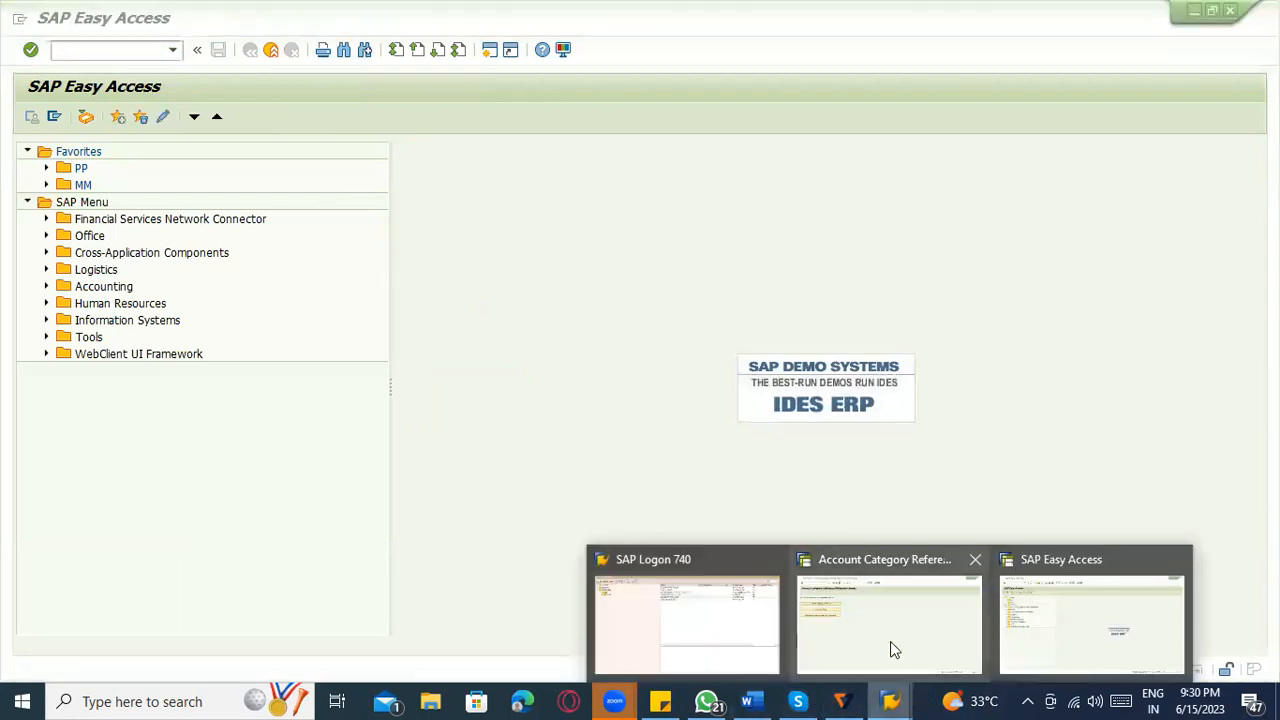
pyautogui.click(871, 626)
pyautogui.click(131, 285)
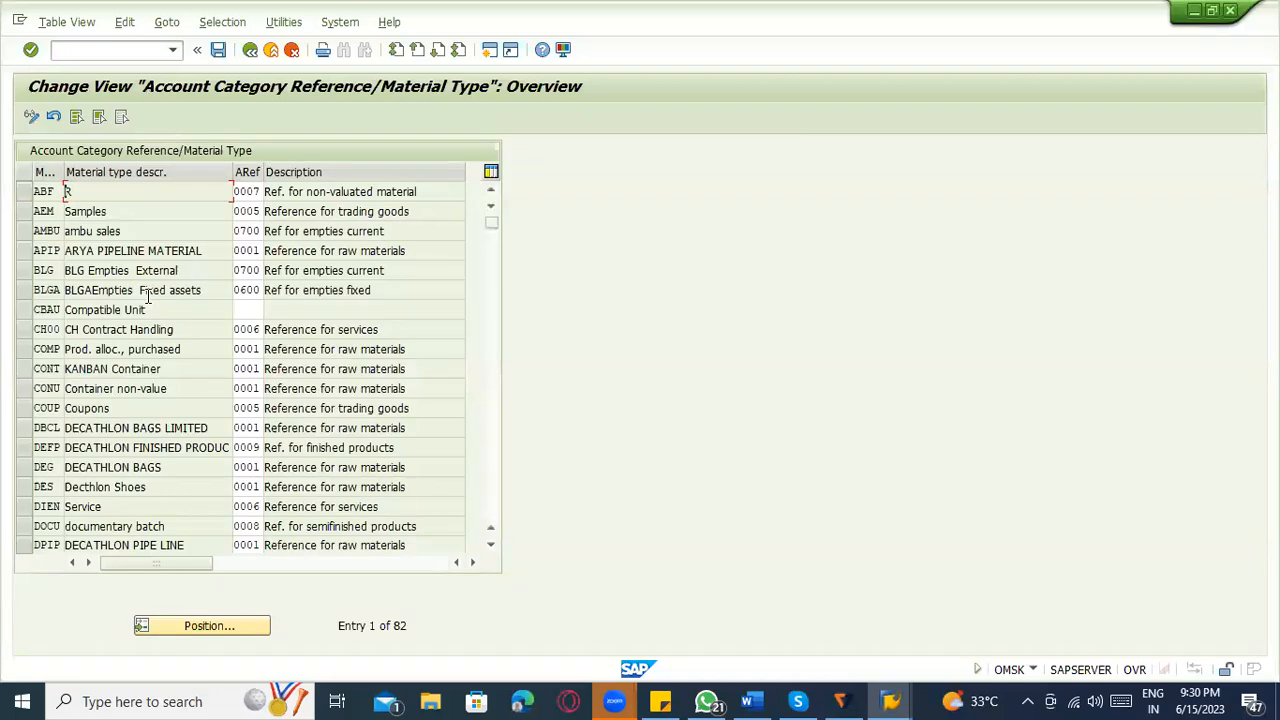
pyautogui.click(197, 628)
pyautogui.write('ZROH')
pyautogui.press('Return')
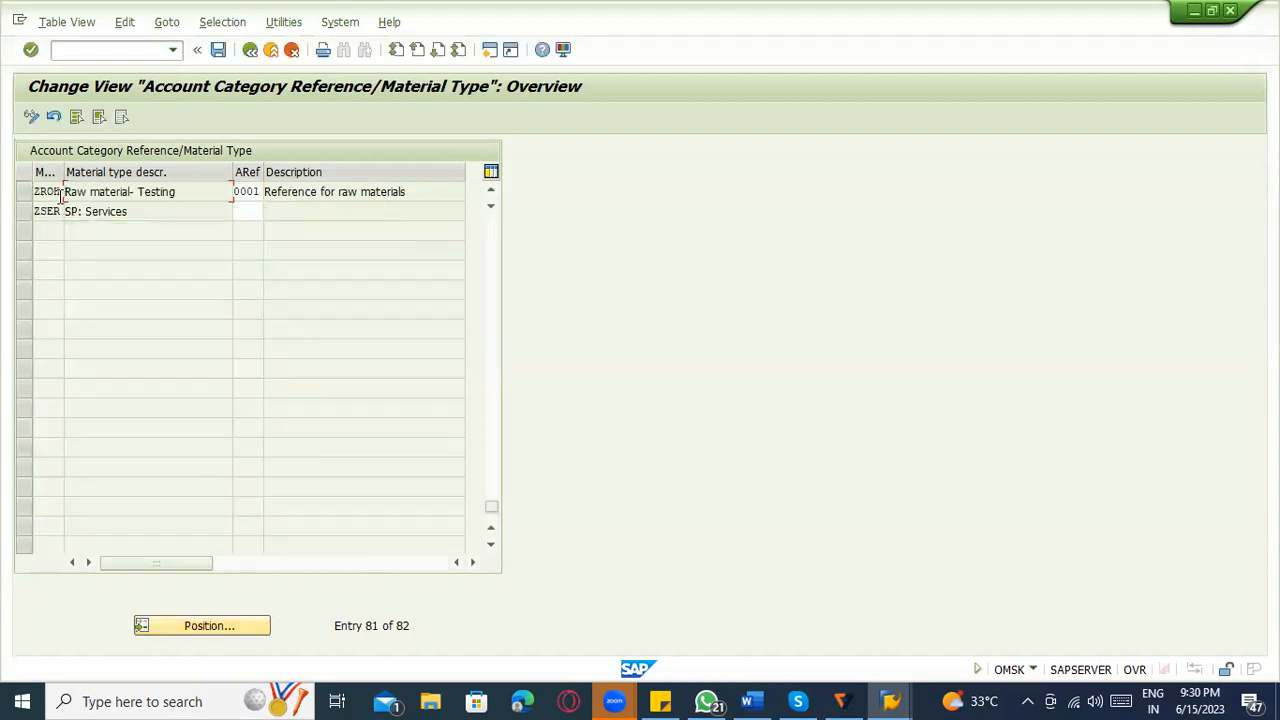
# Assign account category reference ZAB1 to material type ZROH and save it to the proposed customizing request.
pyautogui.click(247, 193)
pyautogui.click(269, 191)
pyautogui.click(272, 197)
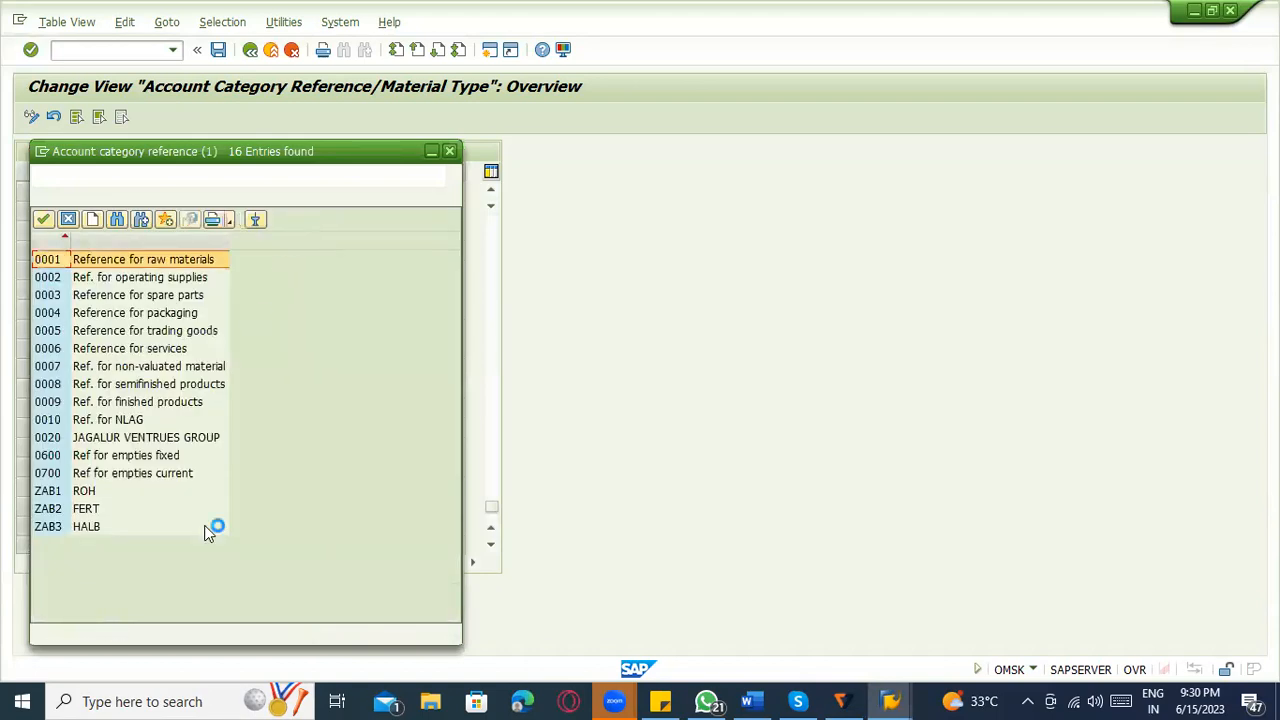
pyautogui.doubleClick(82, 494)
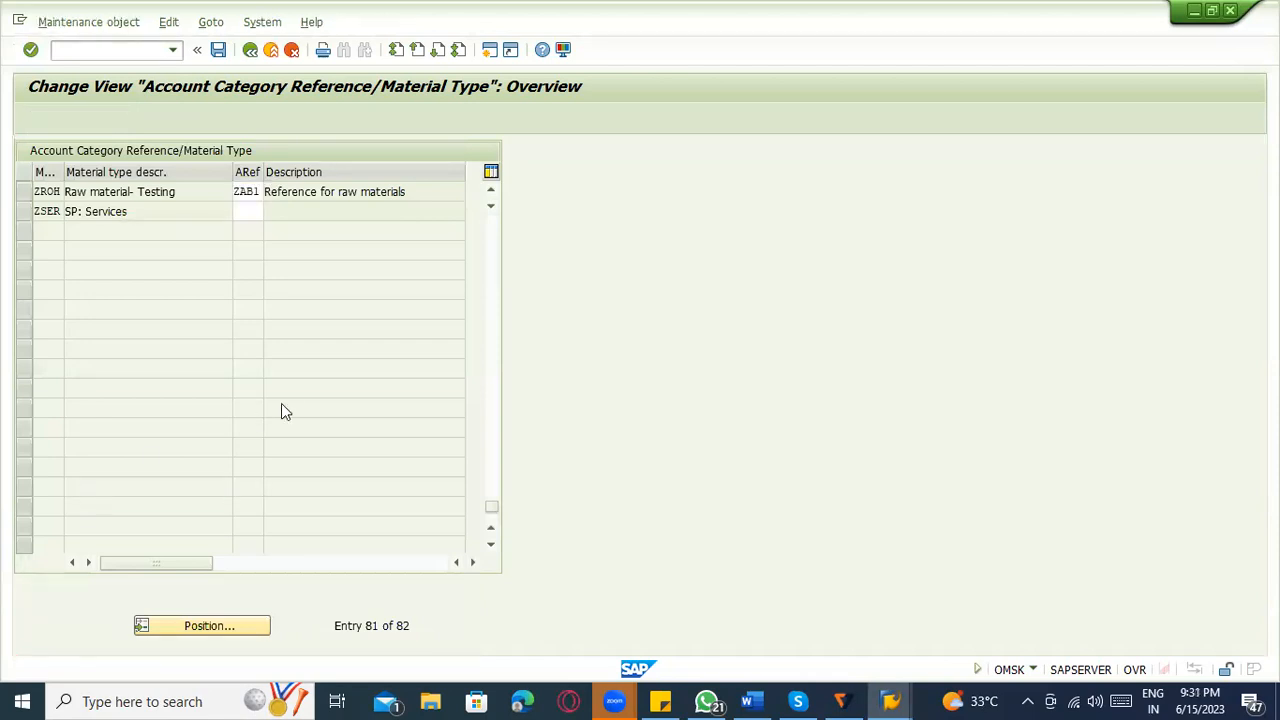
pyautogui.click(275, 318)
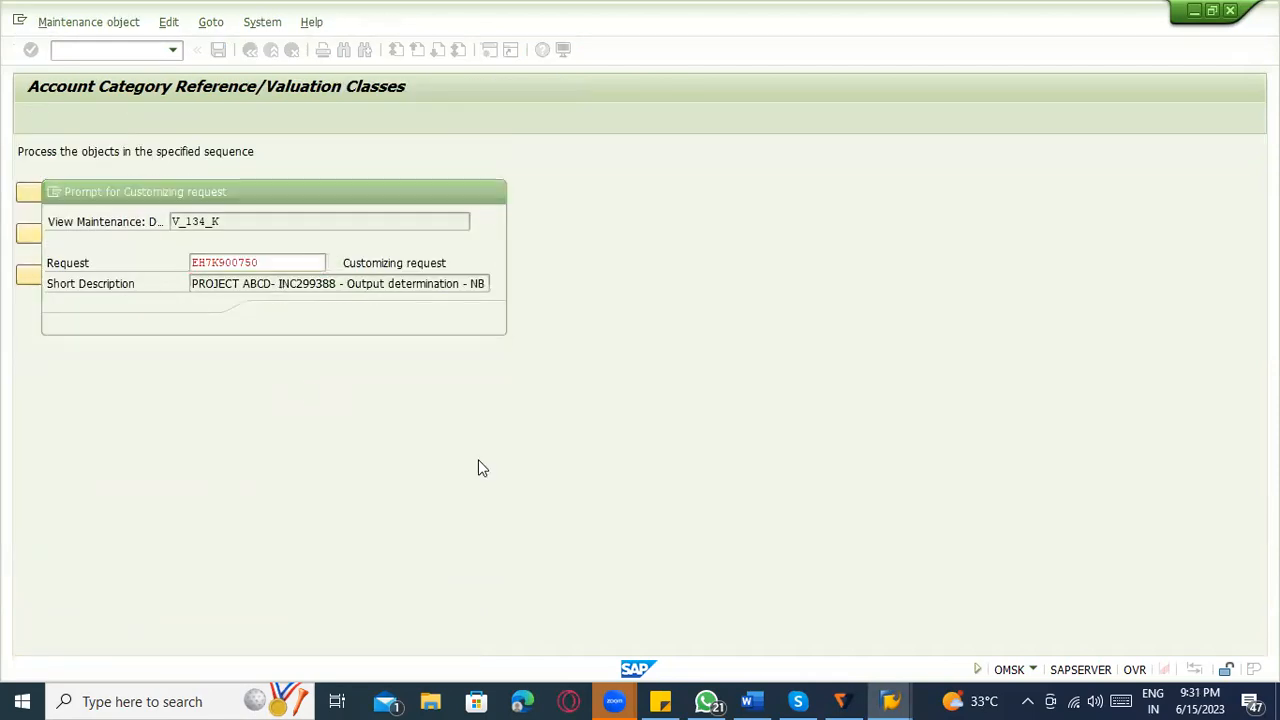
# Switch to the Word notes and add a line below the 0001 entry linking "Material type" by an arrow to "Account Category reference".
pyautogui.click(753, 700)
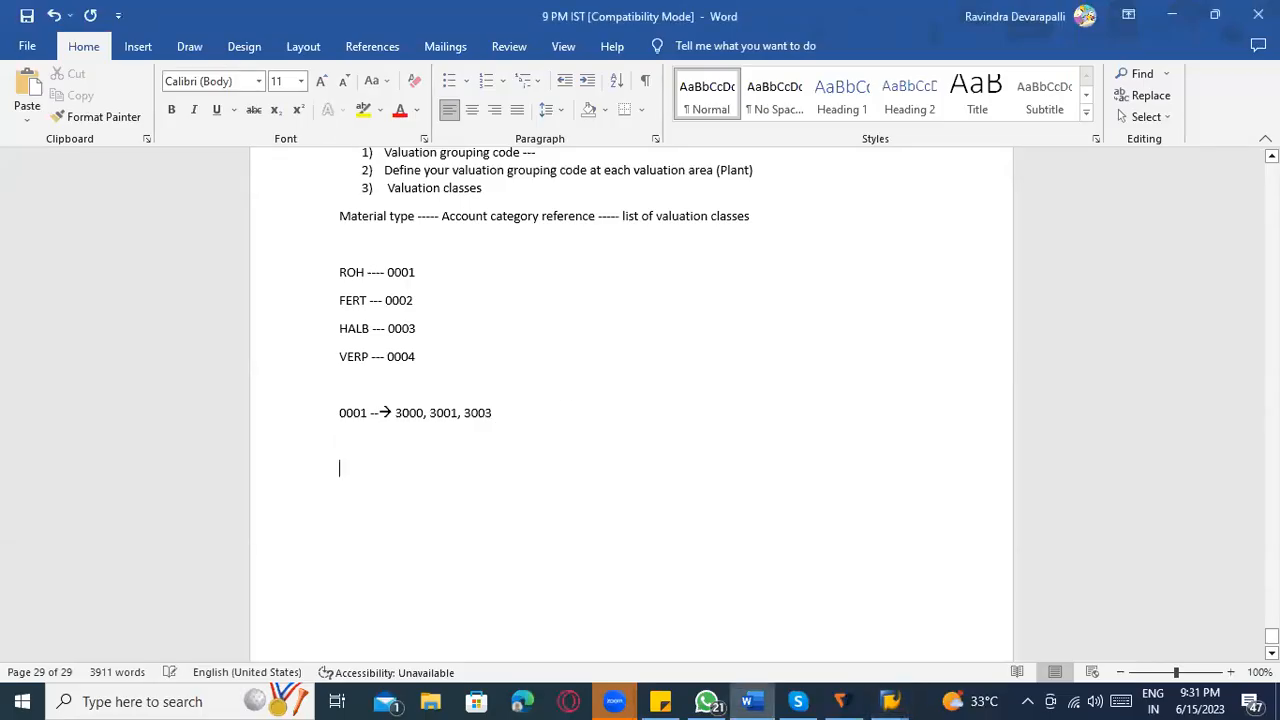
pyautogui.write('M')
pyautogui.write('aterial typ')
pyautogui.write('e ------>')
pyautogui.write(' Acccoutn')
pyautogui.press('BackSpace')
pyautogui.press('BackSpace')
pyautogui.write('nt Cat')
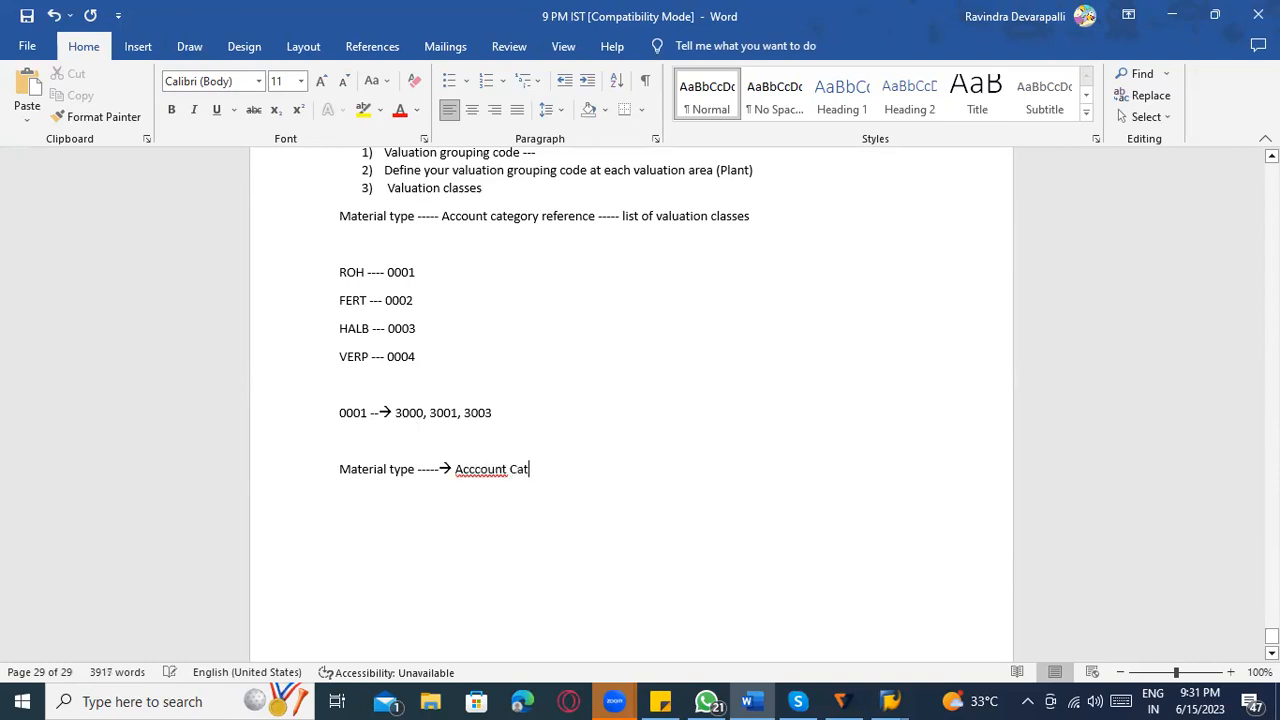
pyautogui.write('egory referene')
# Correct the misspelled words to "Account" and "reference" in the new material type line.
pyautogui.rightClick(484, 470)
pyautogui.press('Escape')
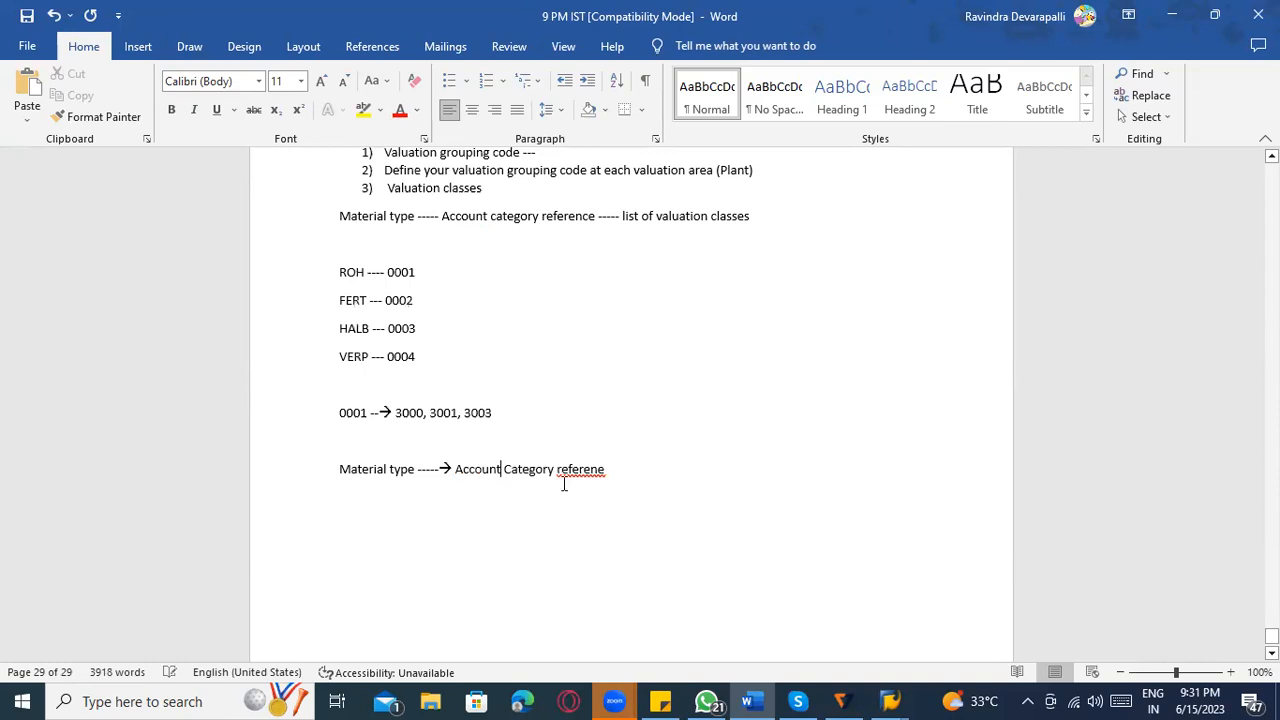
pyautogui.rightClick(574, 470)
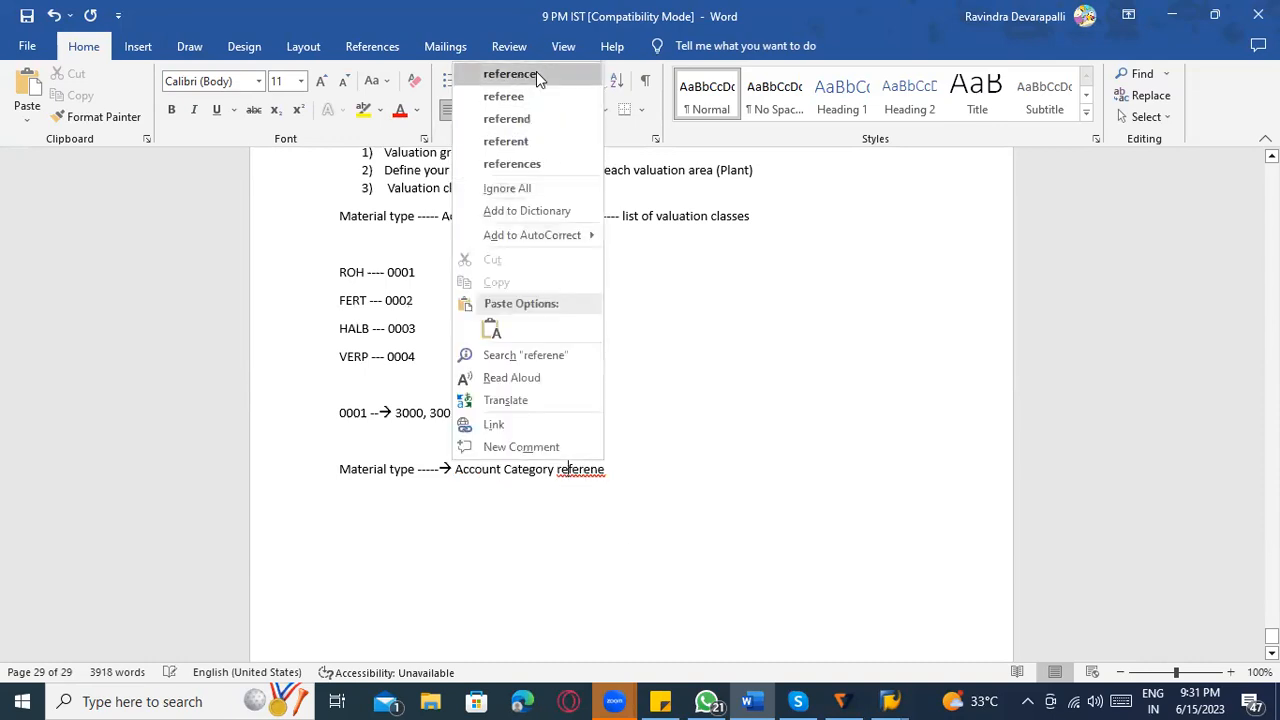
pyautogui.click(536, 71)
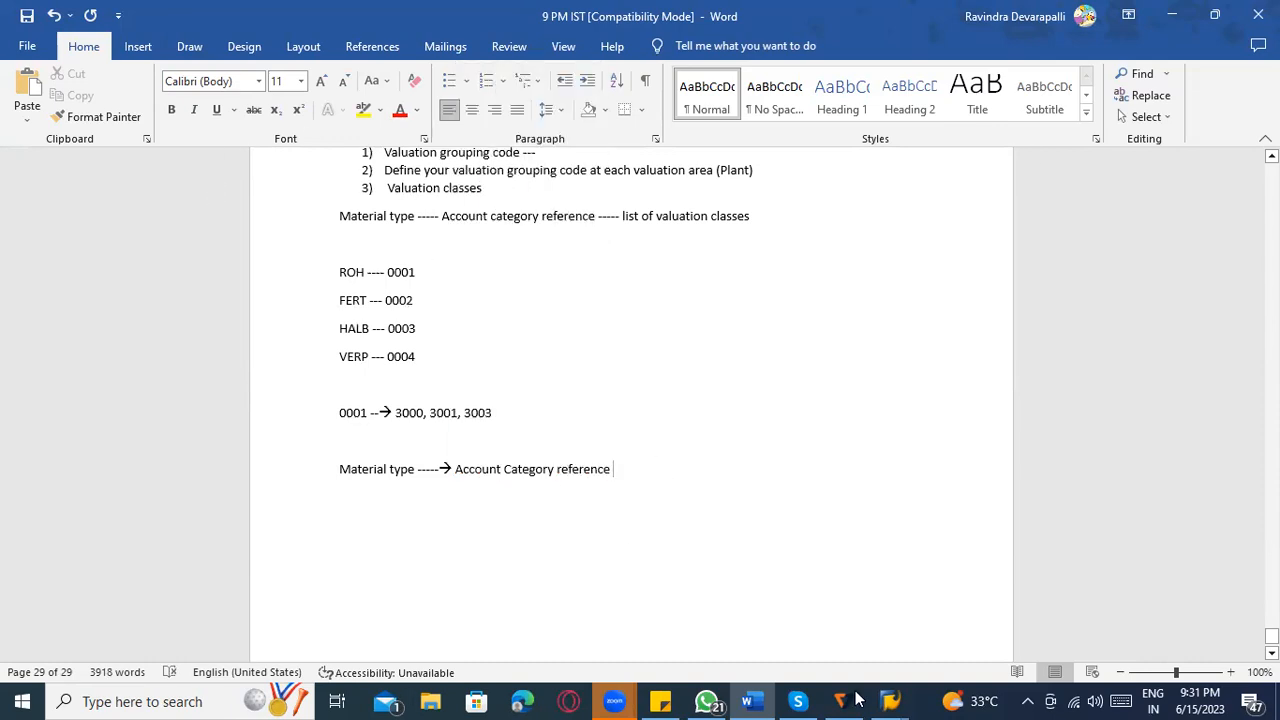
# Draw a tall left brace shape just after "Account Category reference", reaching from the 0001 line to below the material type line.
pyautogui.click(138, 46)
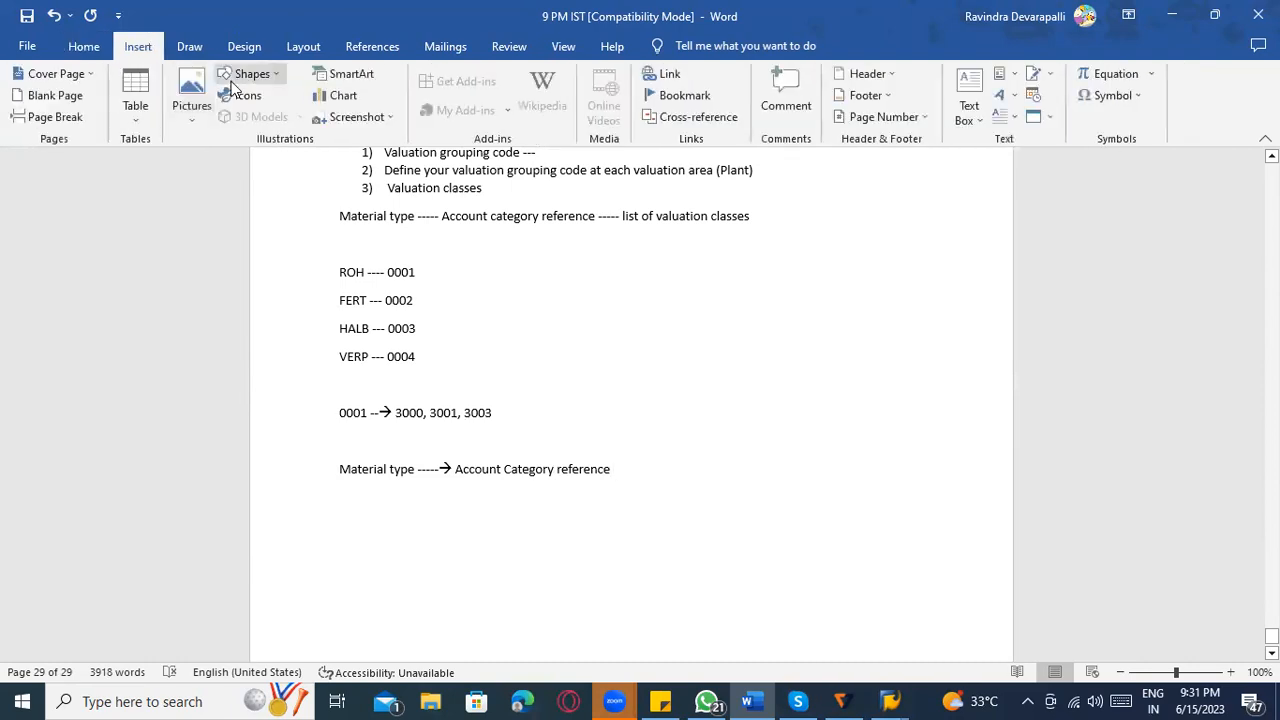
pyautogui.click(252, 73)
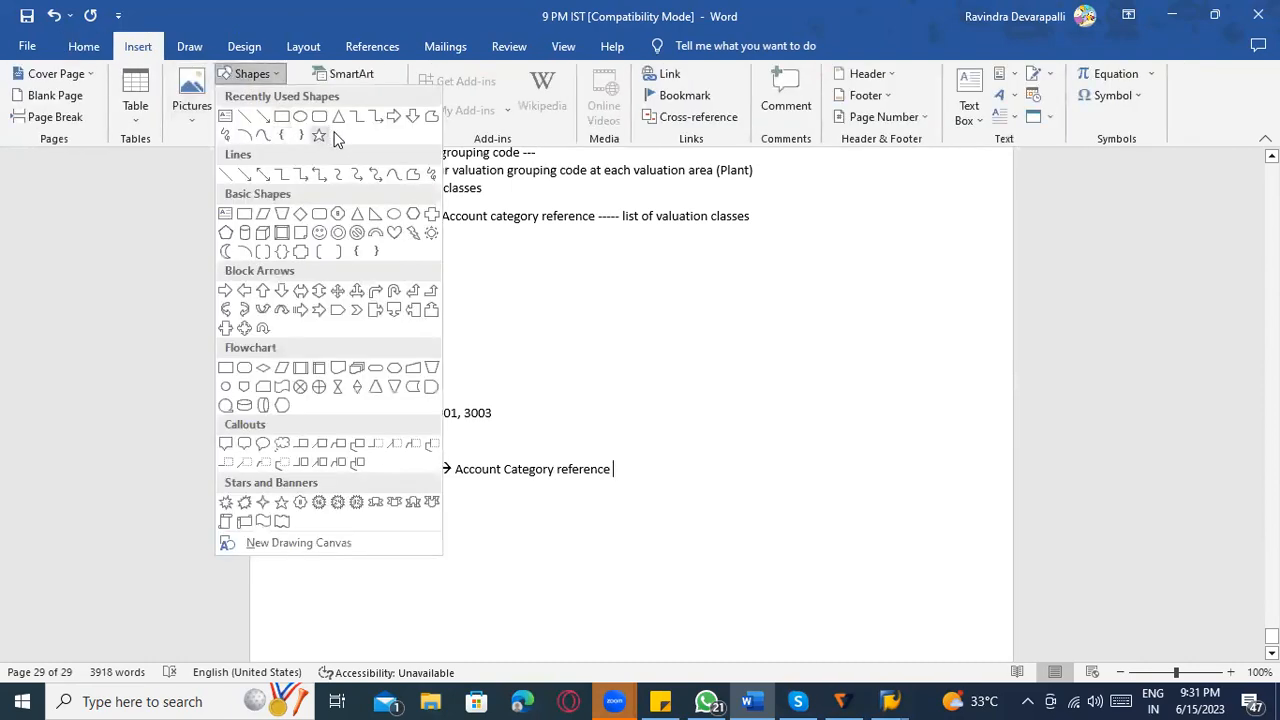
pyautogui.click(285, 135)
pyautogui.moveTo(663, 412)
pyautogui.mouseDown()
pyautogui.moveTo(649, 486)
pyautogui.moveTo(658, 522)
pyautogui.mouseUp()
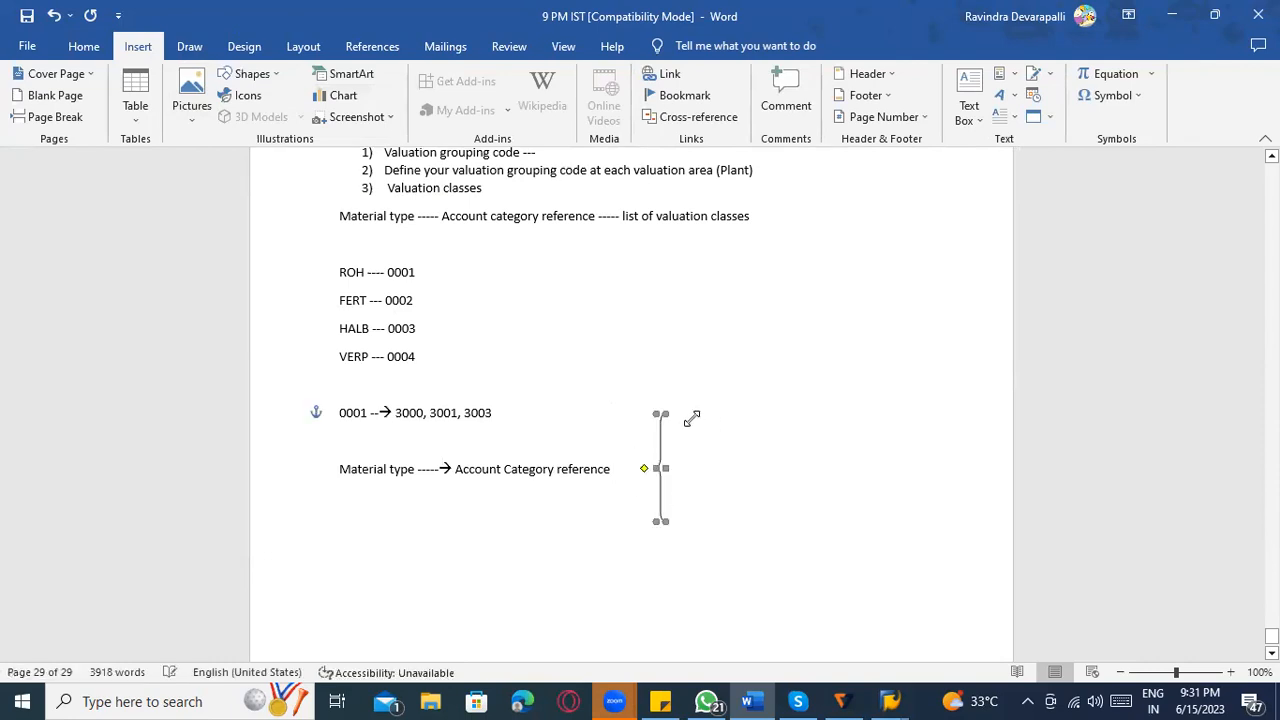
# Start a text entry beside the upper end of the brace, on the 0001 line.
pyautogui.click(692, 418)
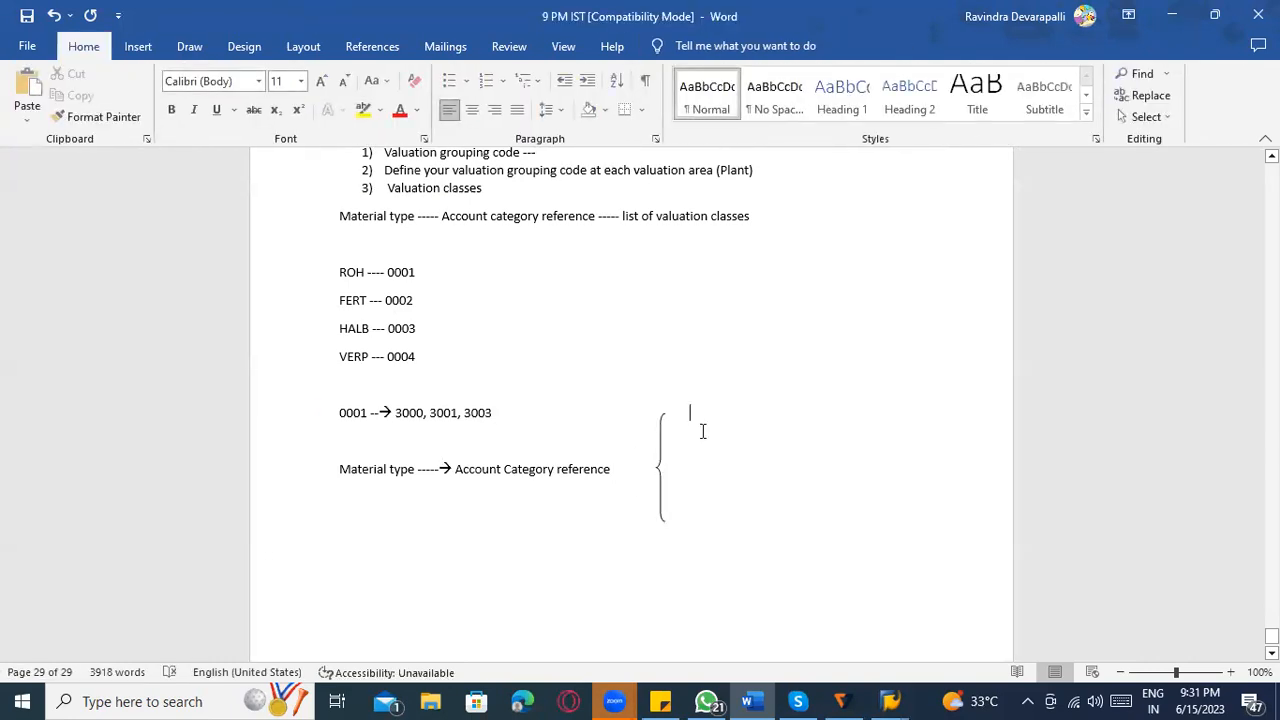
pyautogui.write('RPO')
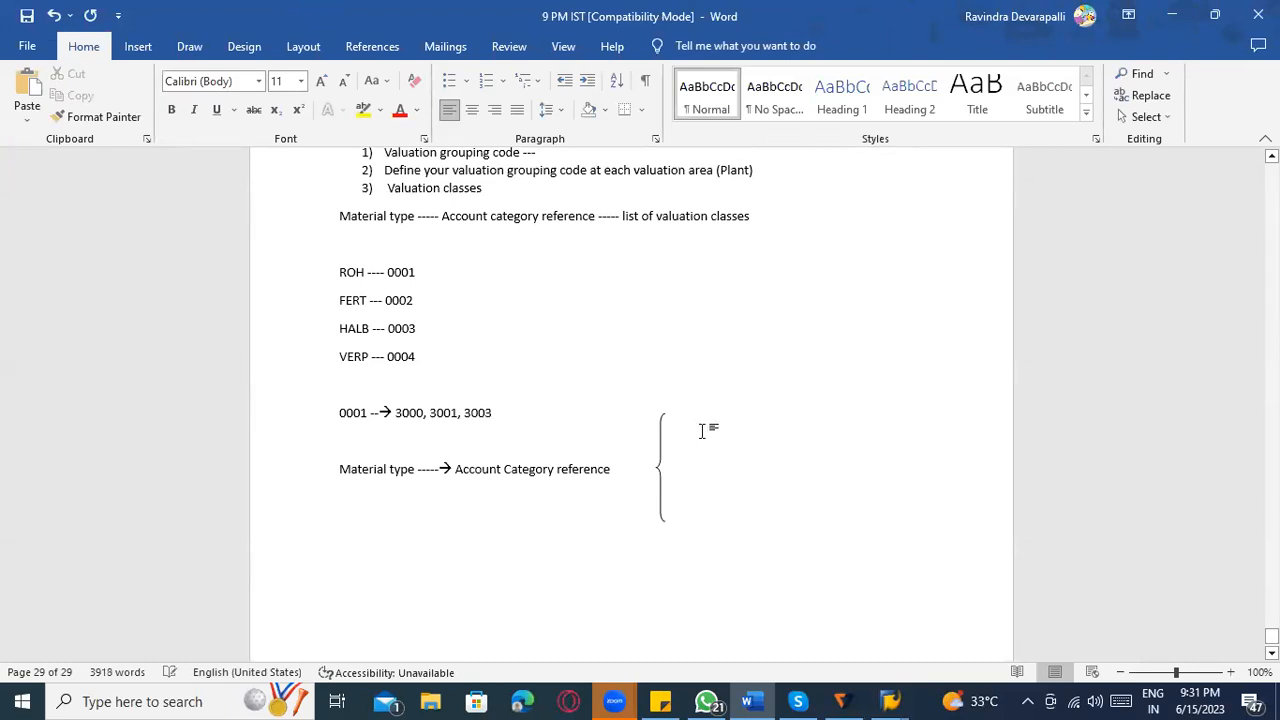
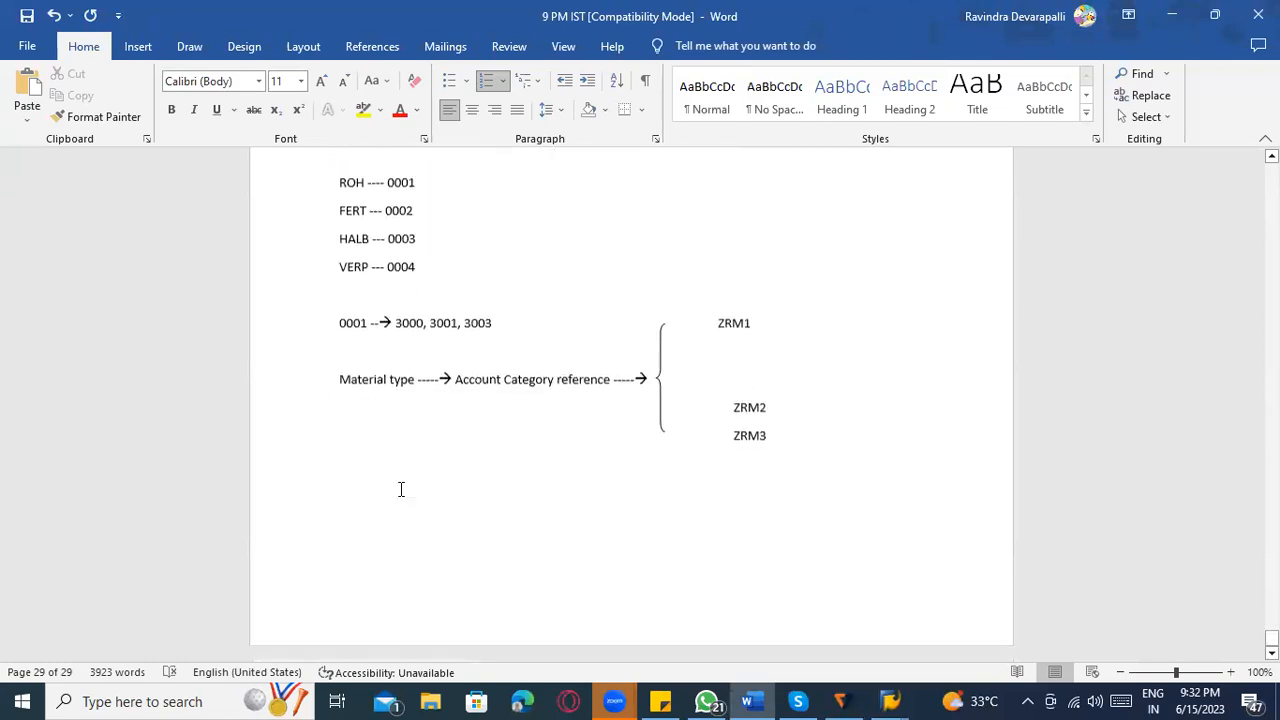
# Start item 4) in the notes, switch to SAP and open Define Account Grouping for Movement Types in the IMG.
pyautogui.write('4)')
pyautogui.hotkey('alt', 'Tab')
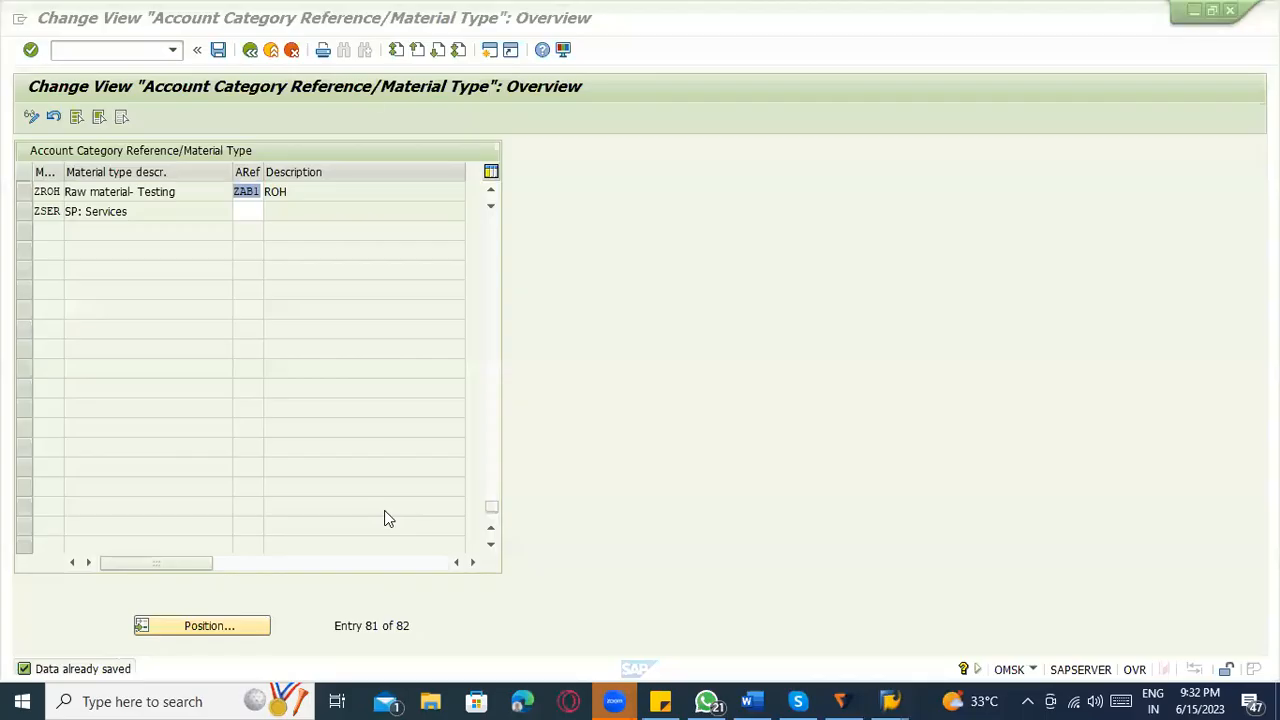
pyautogui.click(250, 52)
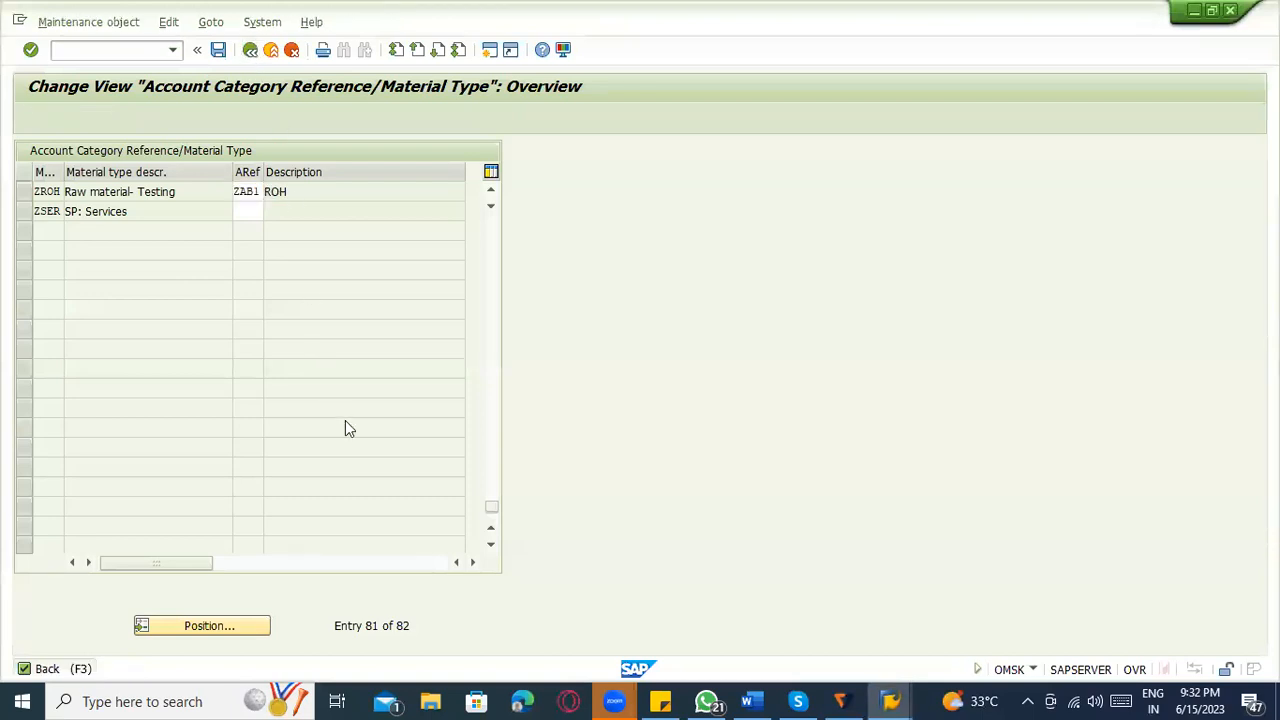
pyautogui.click(250, 49)
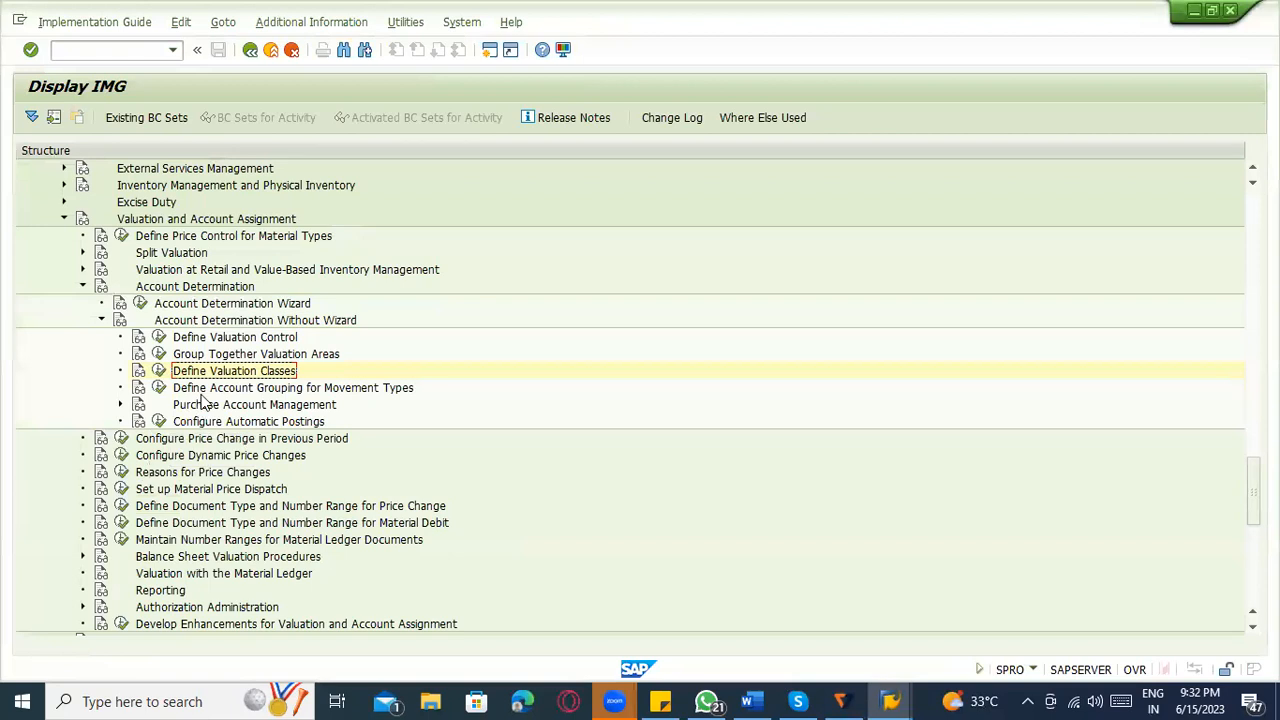
pyautogui.click(154, 389)
pyautogui.click(155, 391)
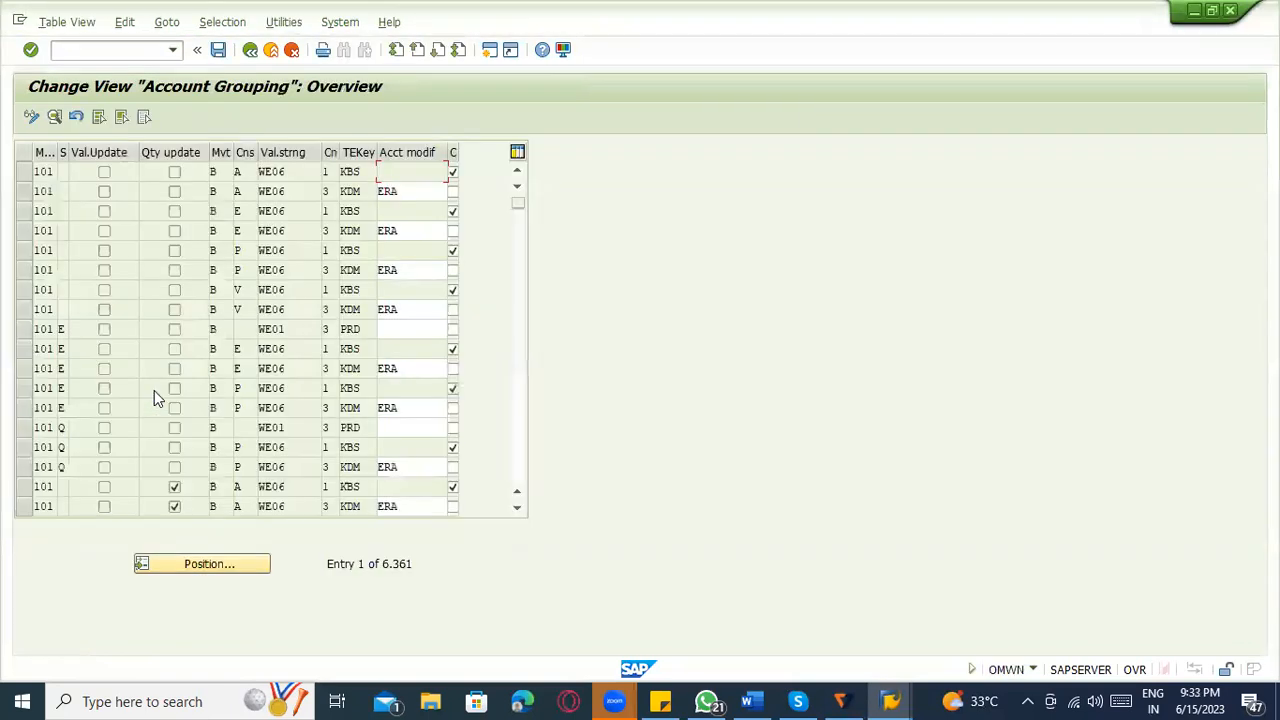
# Widen the special stock column and examine the movement type, special stock and value update fields of the first 101 row.
pyautogui.hotkey('alt', 'Tab')
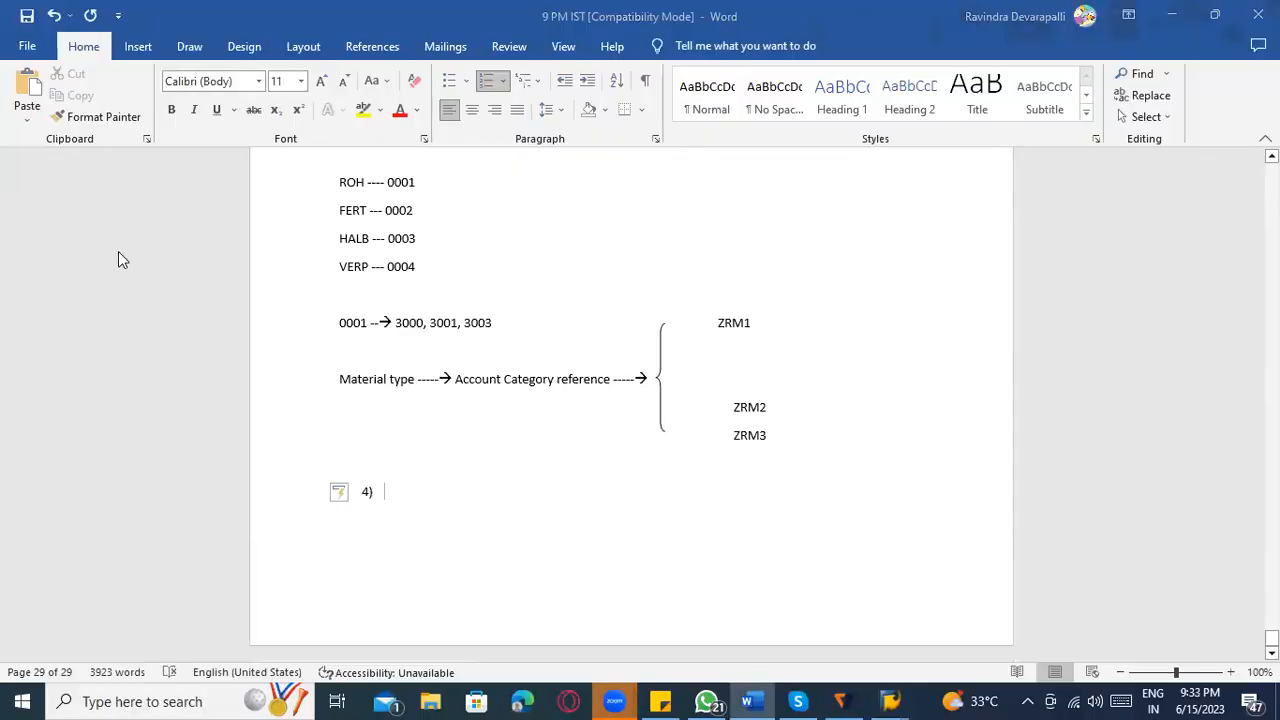
pyautogui.hotkey('alt', 'Tab')
pyautogui.click(43, 211)
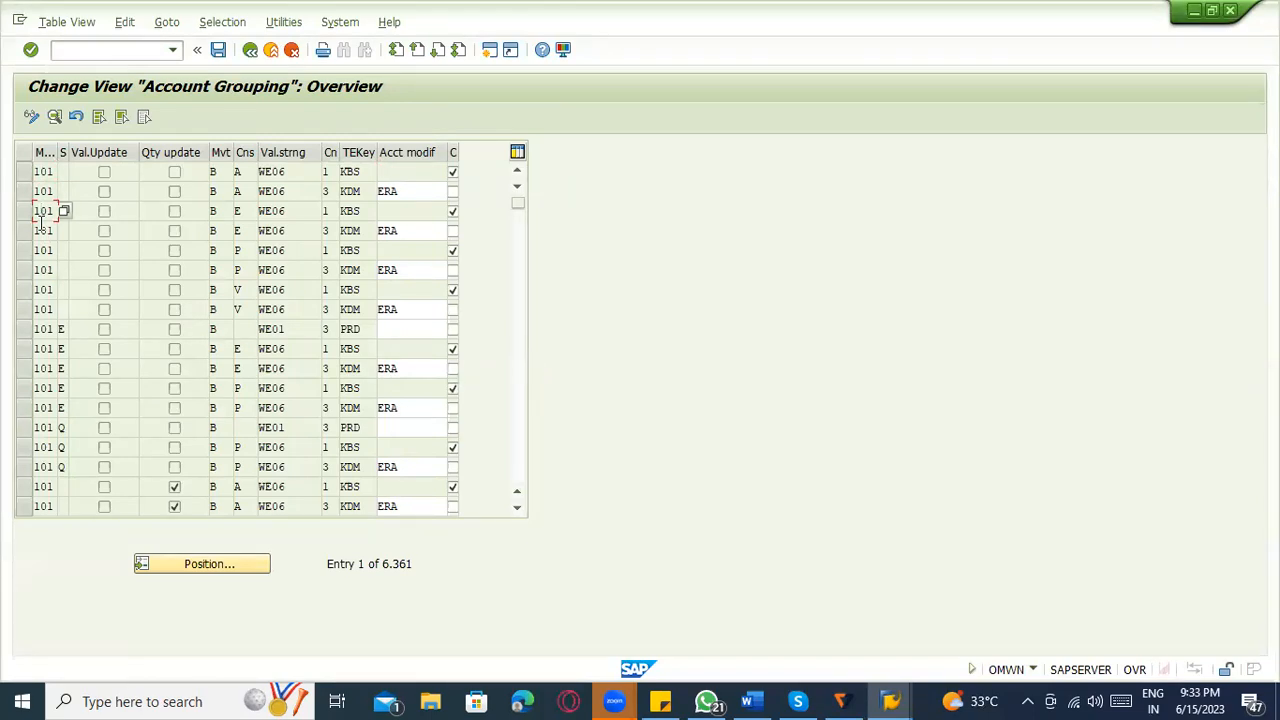
pyautogui.moveTo(71, 150); pyautogui.dragTo(117, 152)
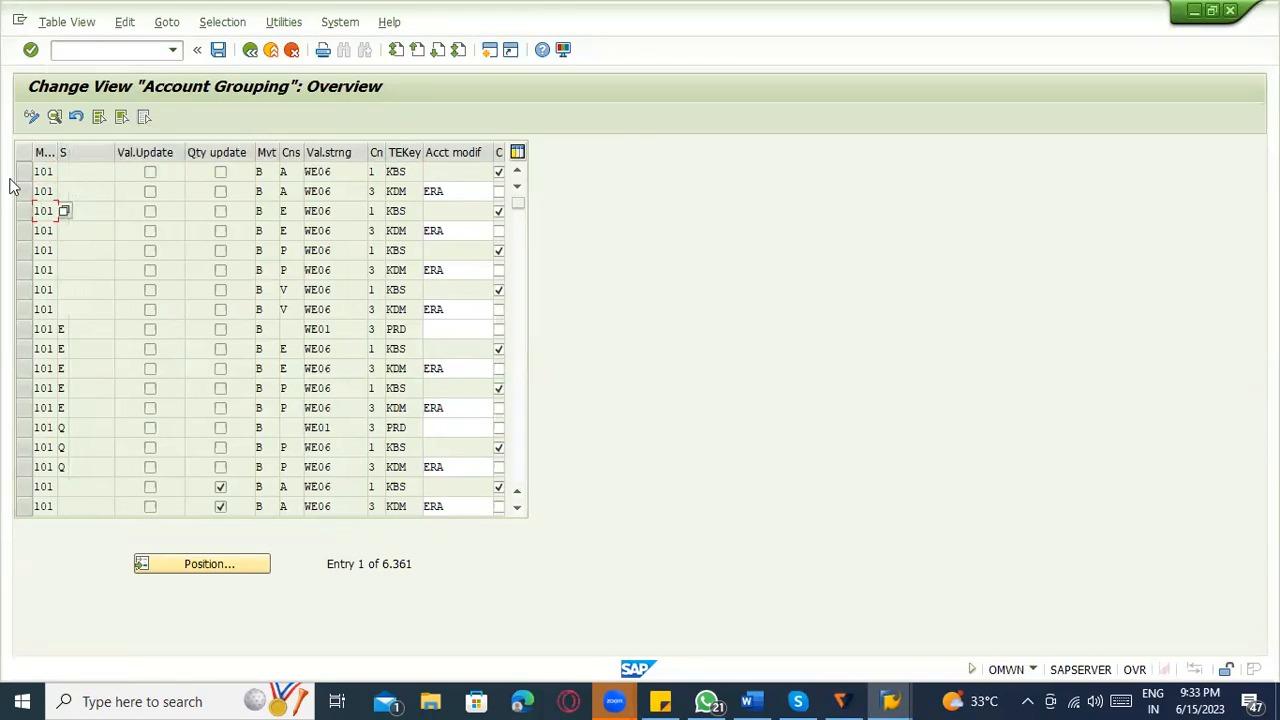
pyautogui.click(84, 183)
pyautogui.click(88, 174)
pyautogui.click(152, 174)
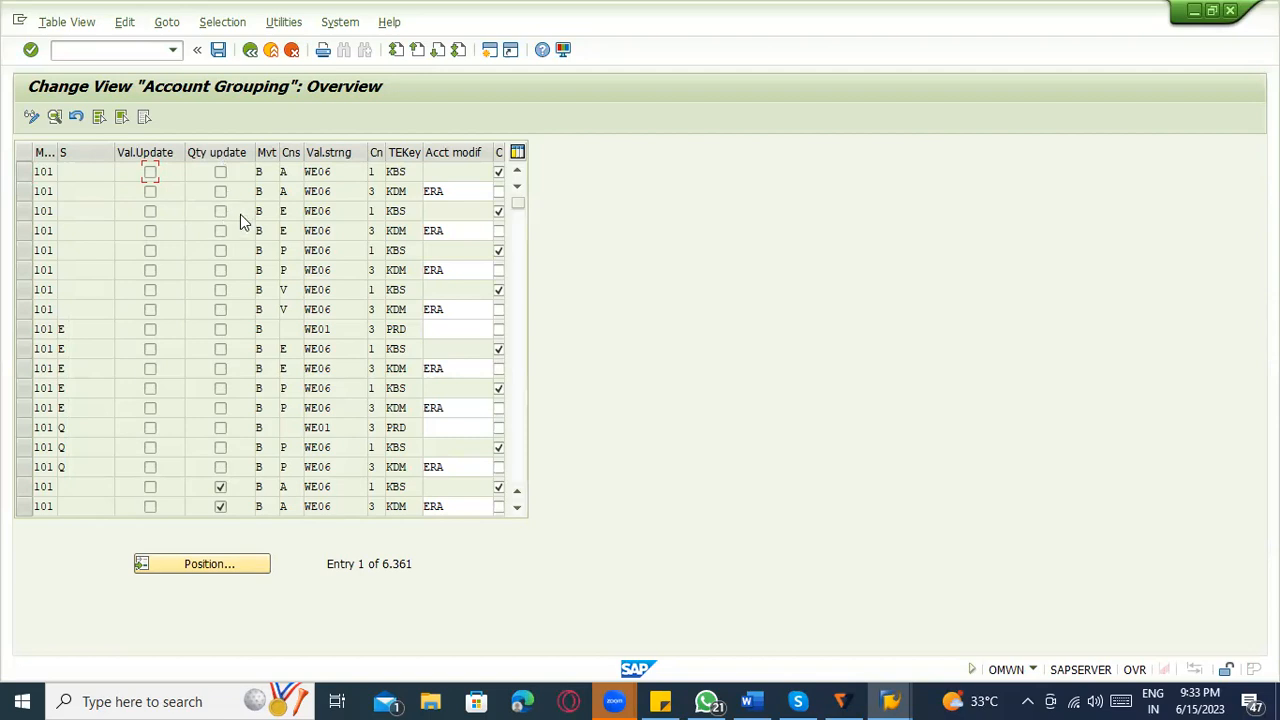
# Narrow the quantity update column and view the possible values for the first row's movement indicator.
pyautogui.moveTo(254, 152); pyautogui.dragTo(214, 152)
pyautogui.click(228, 172)
pyautogui.click(245, 172)
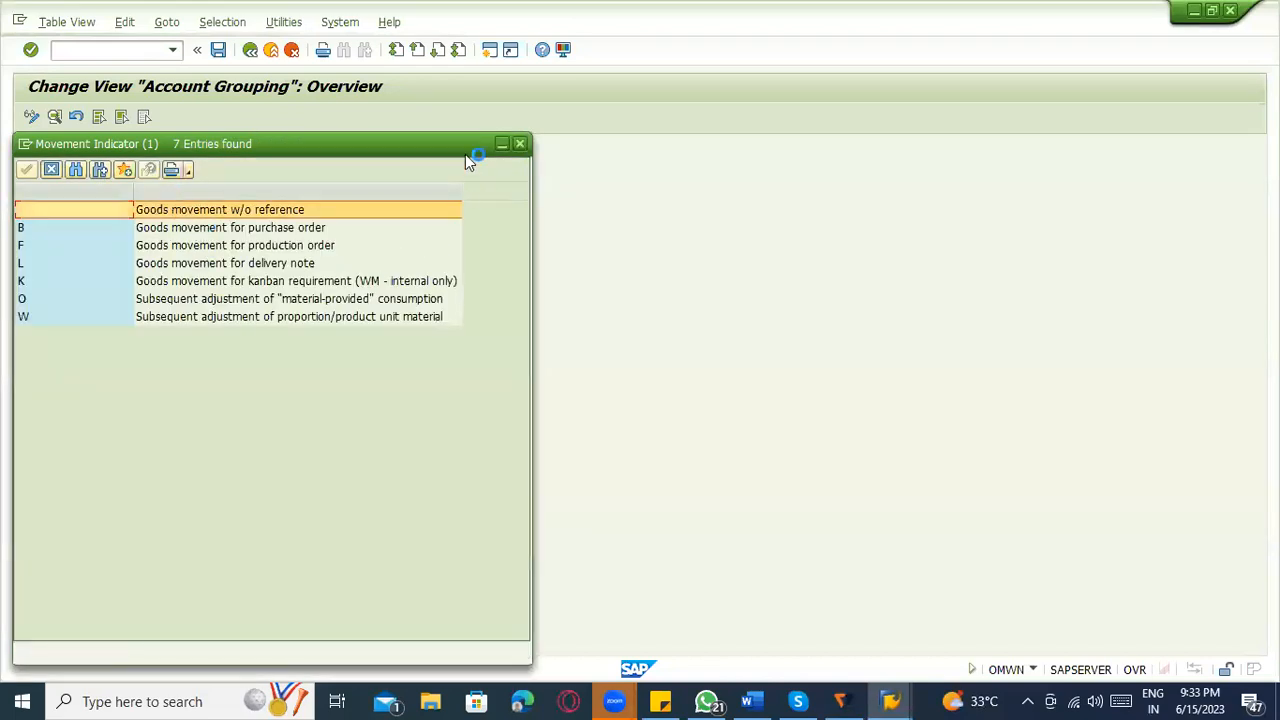
pyautogui.click(519, 144)
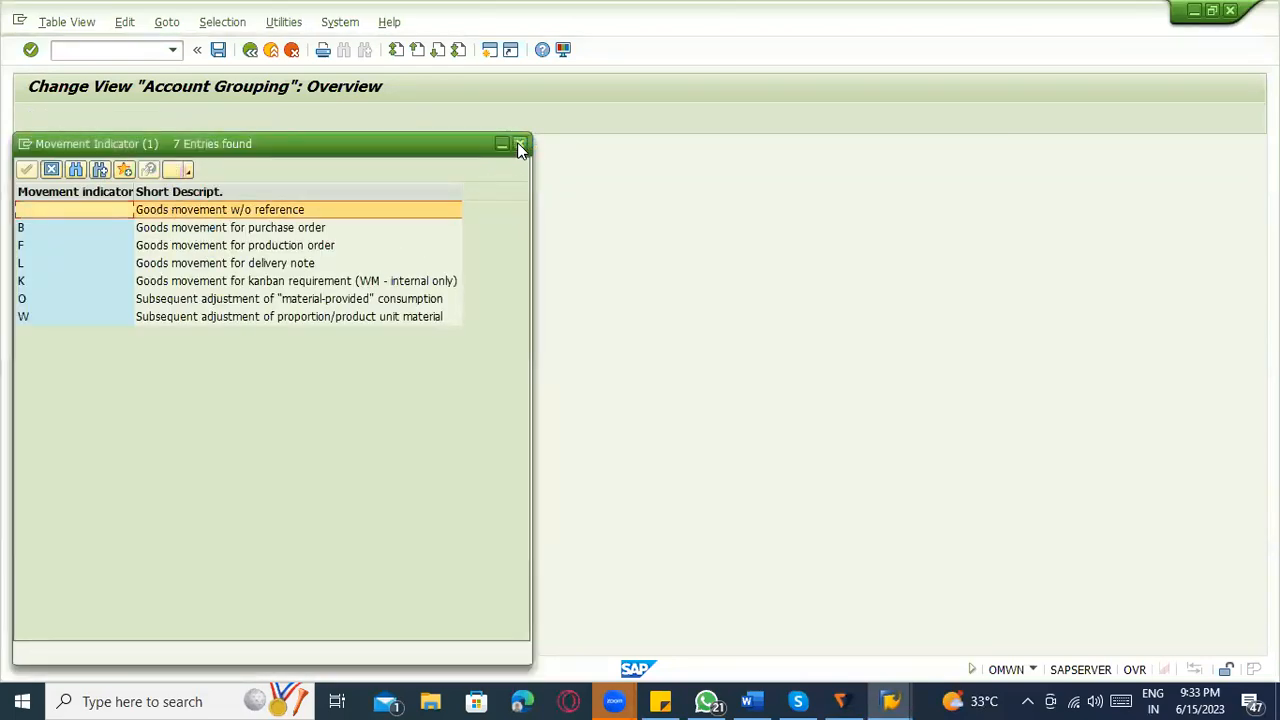
# Widen the consumption column and view the possible consumption posting values for the account grouping entries.
pyautogui.click(250, 172)
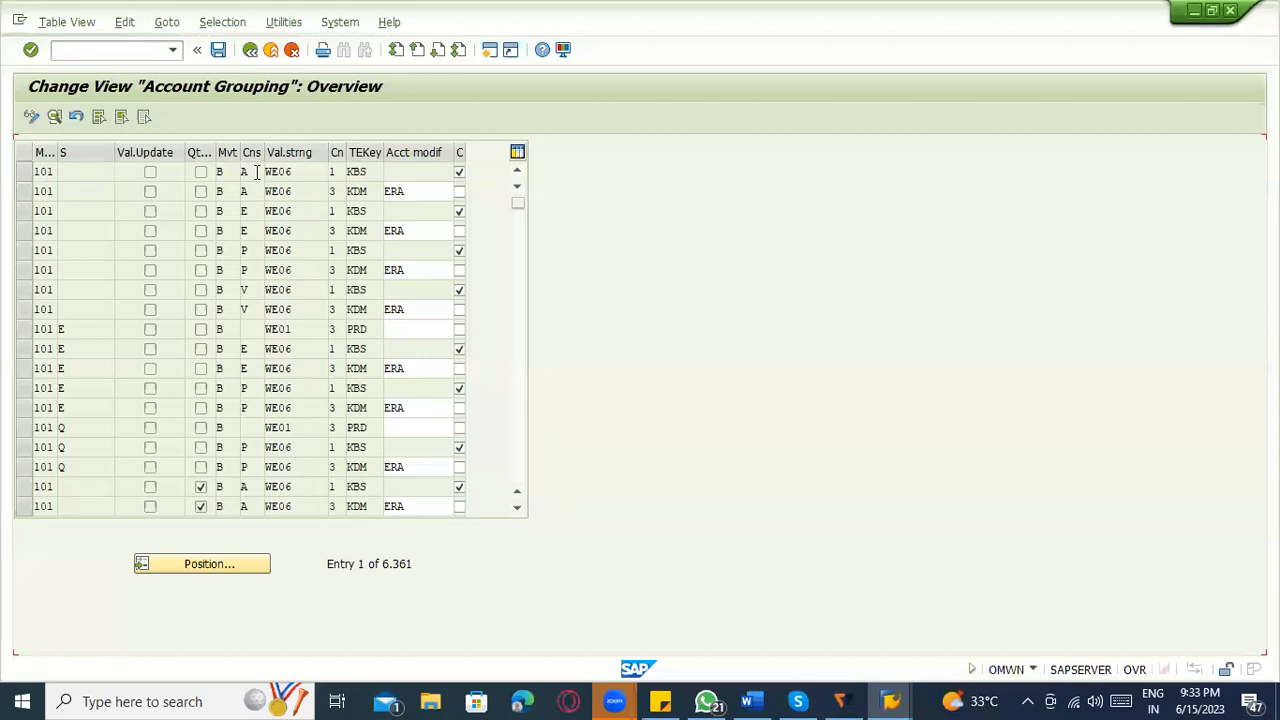
pyautogui.moveTo(260, 152); pyautogui.dragTo(303, 152)
pyautogui.click(310, 173)
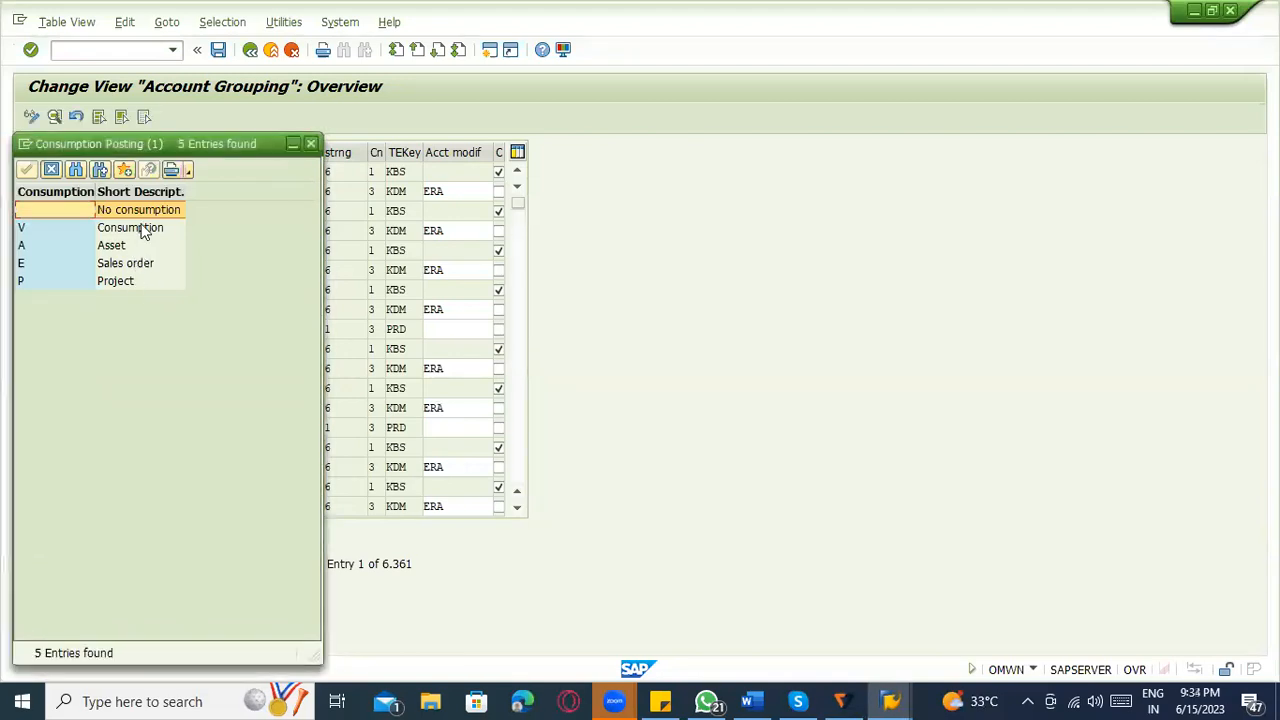
pyautogui.click(311, 143)
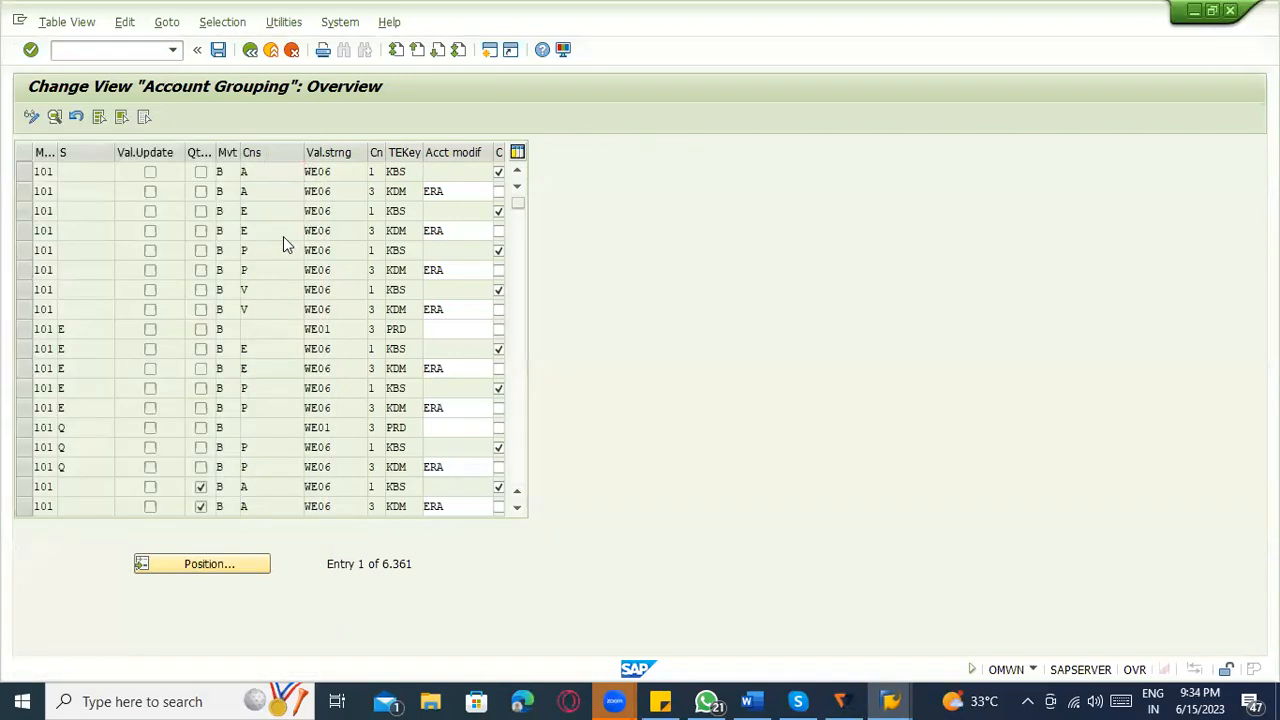
# Review the fields of the first 101 row and open the details of its WE06 value string.
pyautogui.click(55, 172)
pyautogui.click(103, 177)
pyautogui.click(151, 174)
pyautogui.click(201, 174)
pyautogui.moveTo(338, 170); pyautogui.dragTo(279, 180)
pyautogui.click(340, 171)
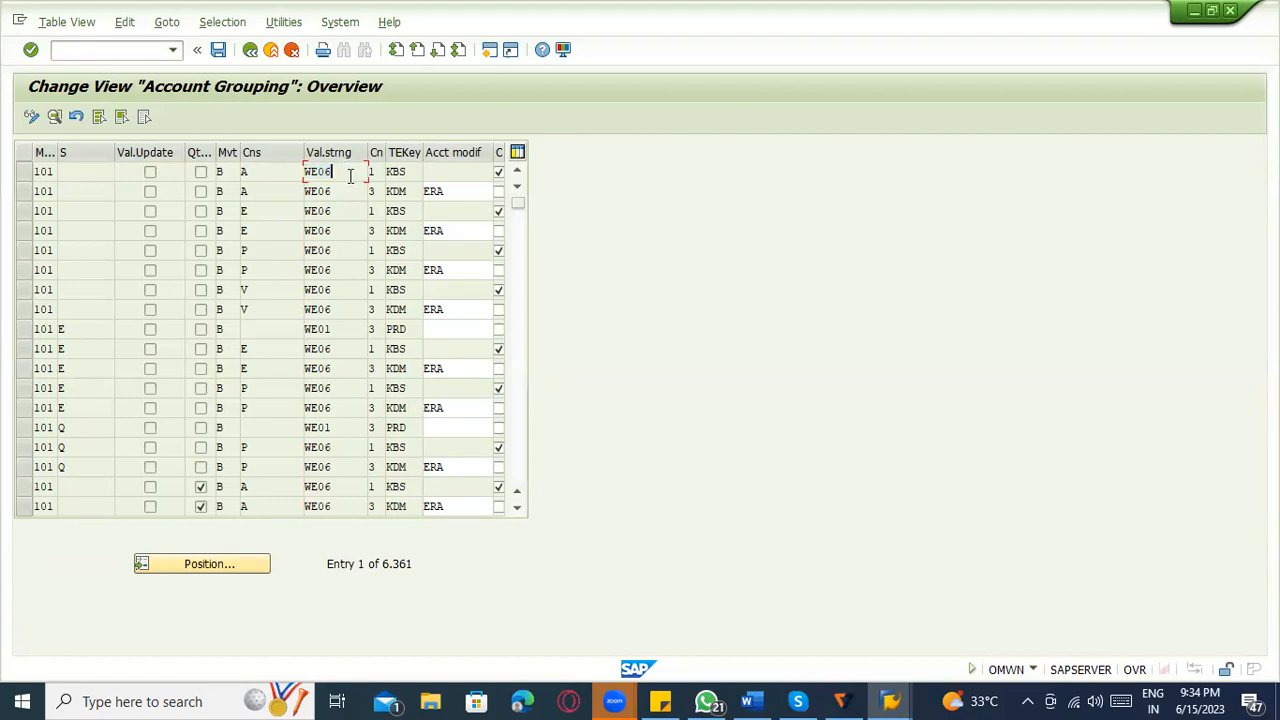
pyautogui.doubleClick(326, 171)
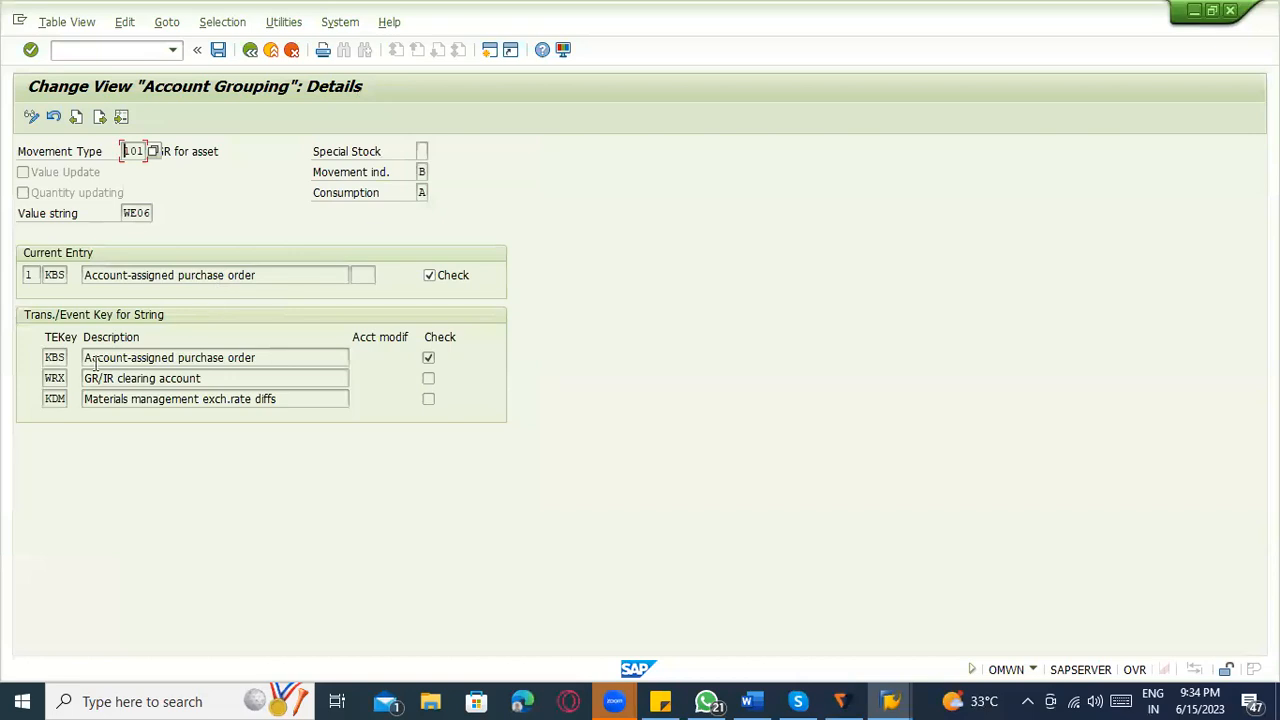
# Examine the transaction/event keys KBS, WRX and KDM with their descriptions, and return to the account grouping overview.
pyautogui.click(53, 359)
pyautogui.click(54, 378)
pyautogui.click(59, 397)
pyautogui.click(287, 378)
pyautogui.click(311, 399)
pyautogui.click(57, 358)
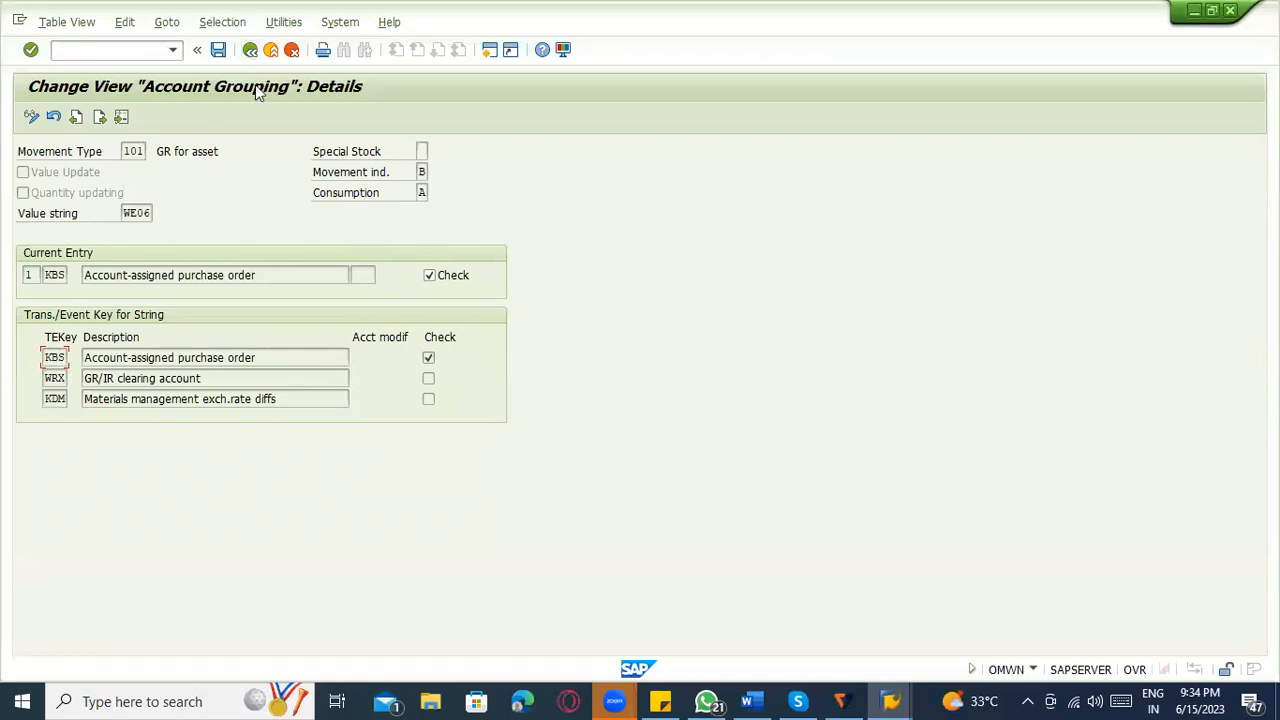
pyautogui.click(250, 55)
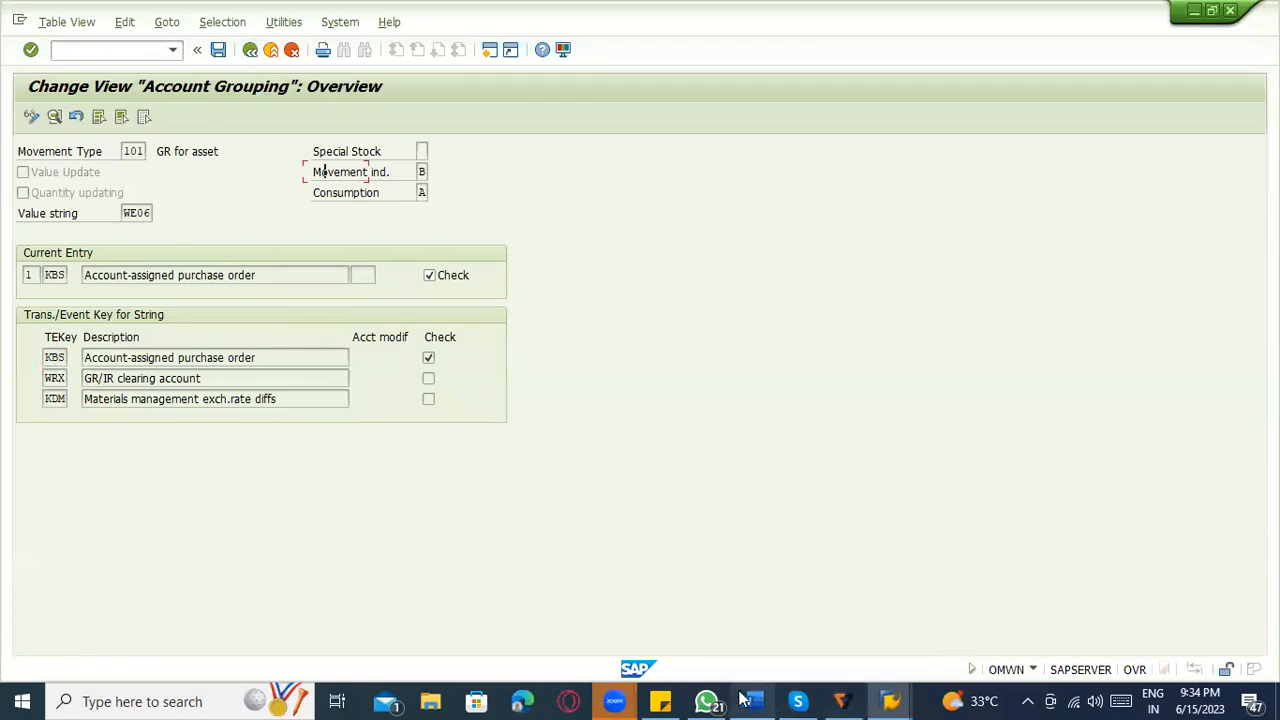
# Switch to the Word notes and write "101 , Special stock – Blank , Qty update X ," in item 4.
pyautogui.click(752, 699)
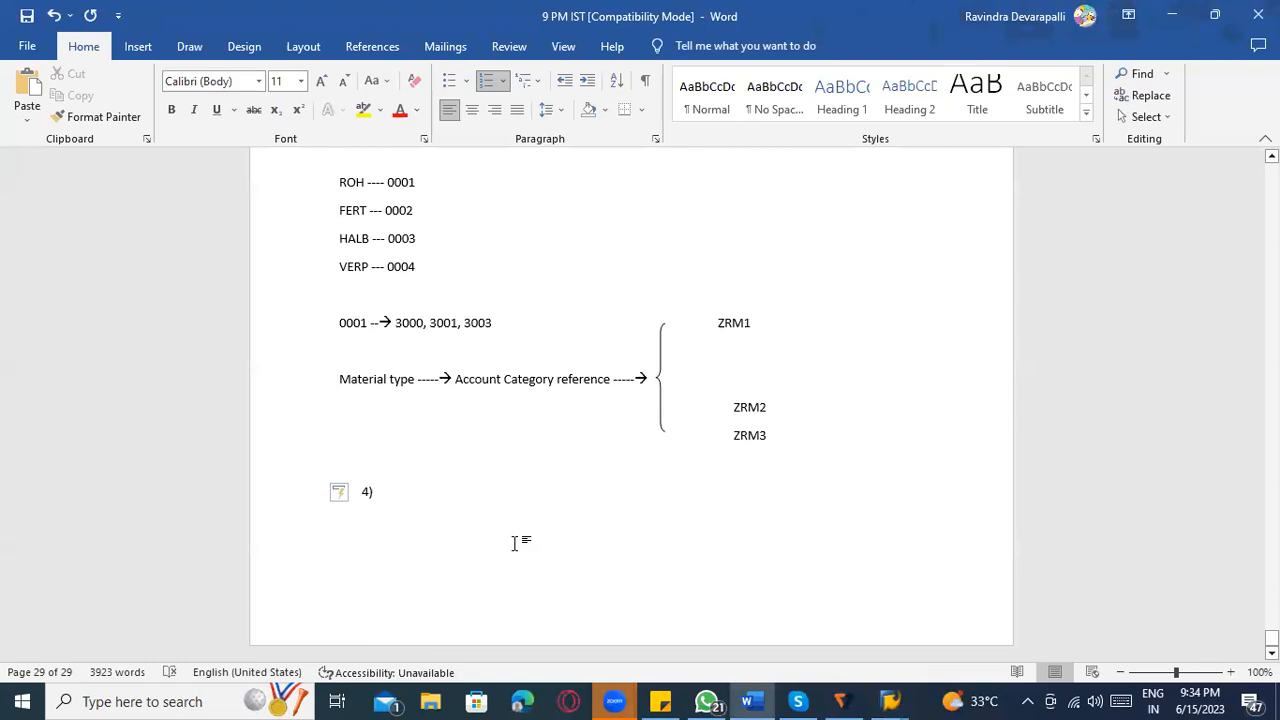
pyautogui.write('101 , Special stock -- Blank')
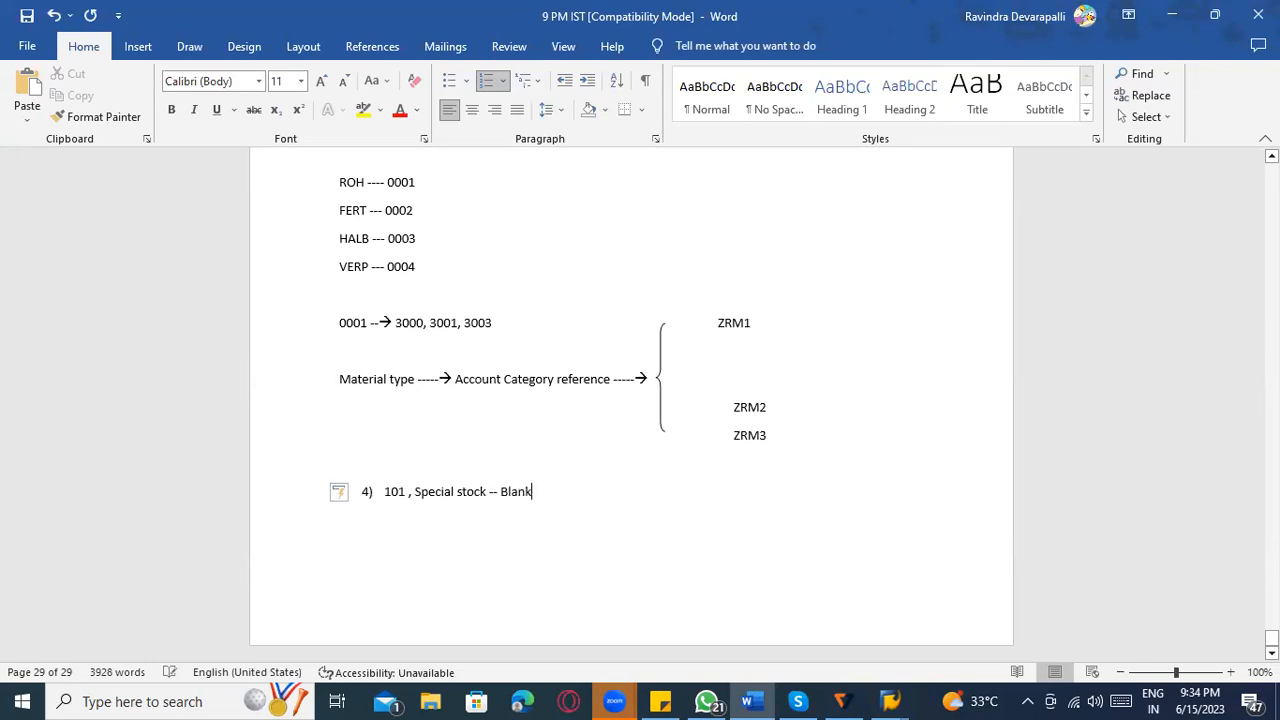
pyautogui.write(' , Qty update X , ')
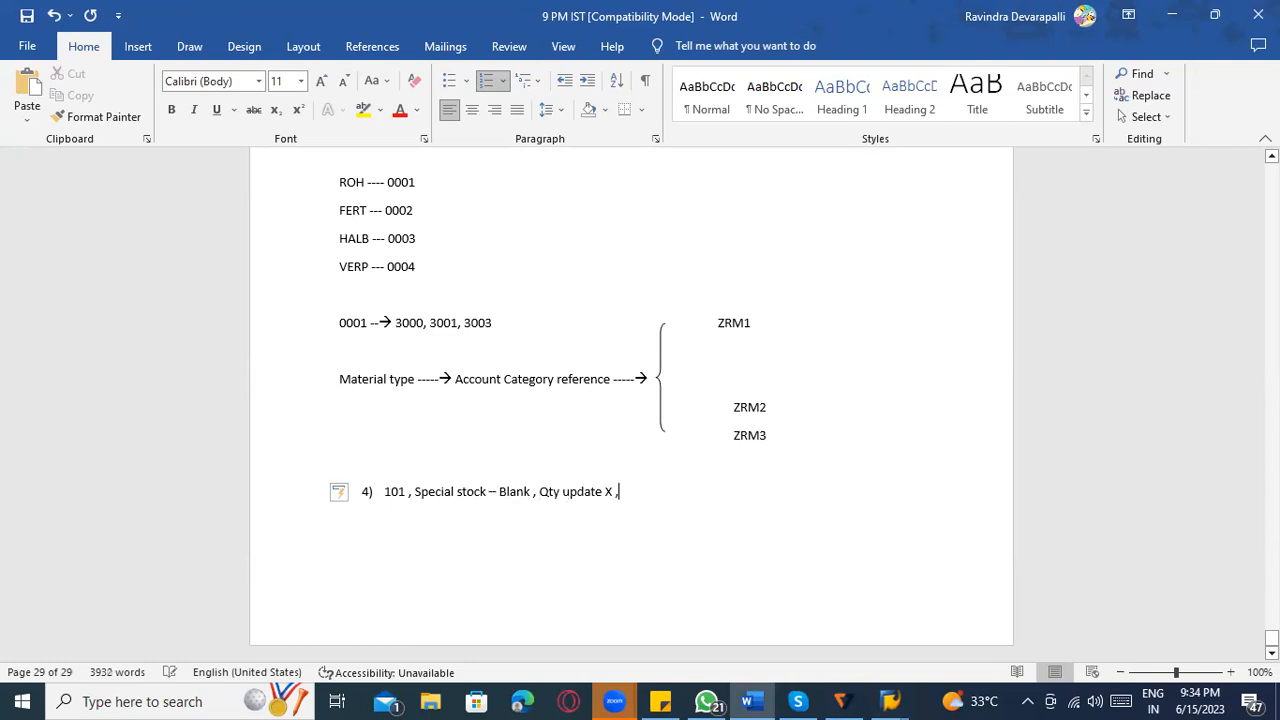
pyautogui.write('Value Update X , M')
# Continue item 4 with "Value Update X , Movement – With ref Purchase order".
pyautogui.press('BackSpace')
pyautogui.write('Movement')
pyautogui.press('BackSpace')
pyautogui.write('t ')
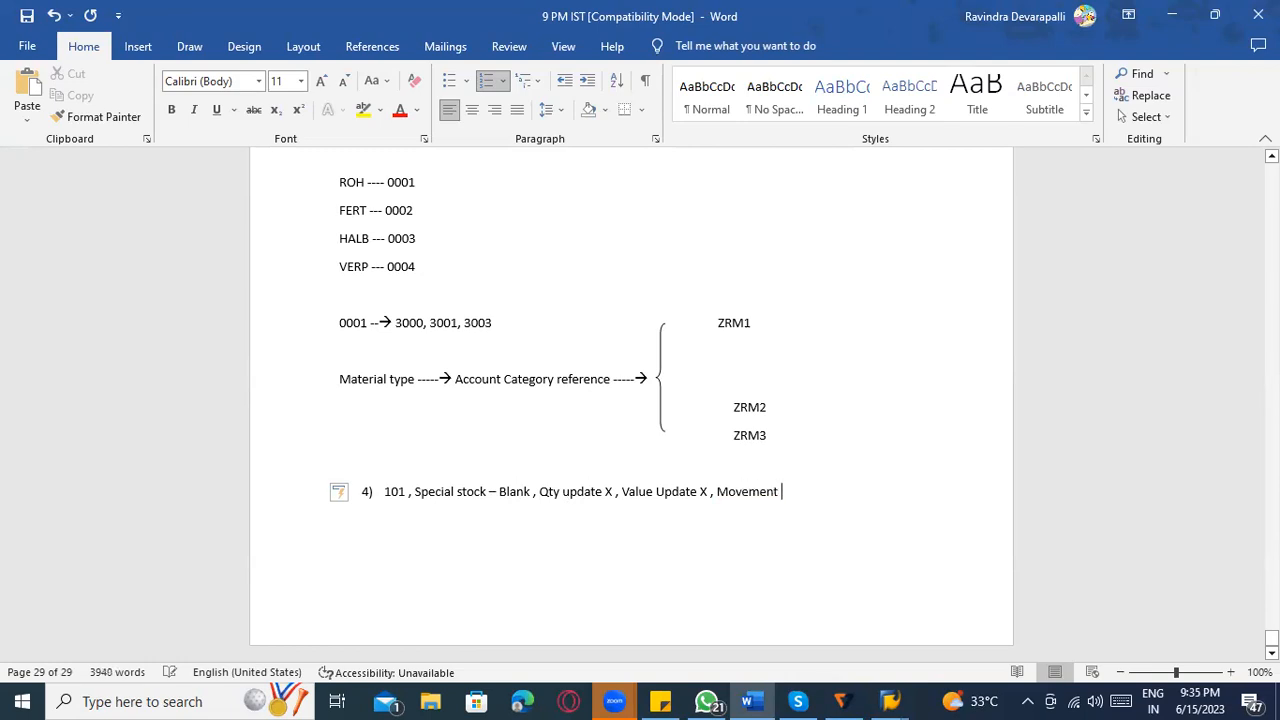
pyautogui.write('- With ref Purchais')
pyautogui.press('BackSpace')
pyautogui.press('BackSpace')
pyautogui.write('se ord')
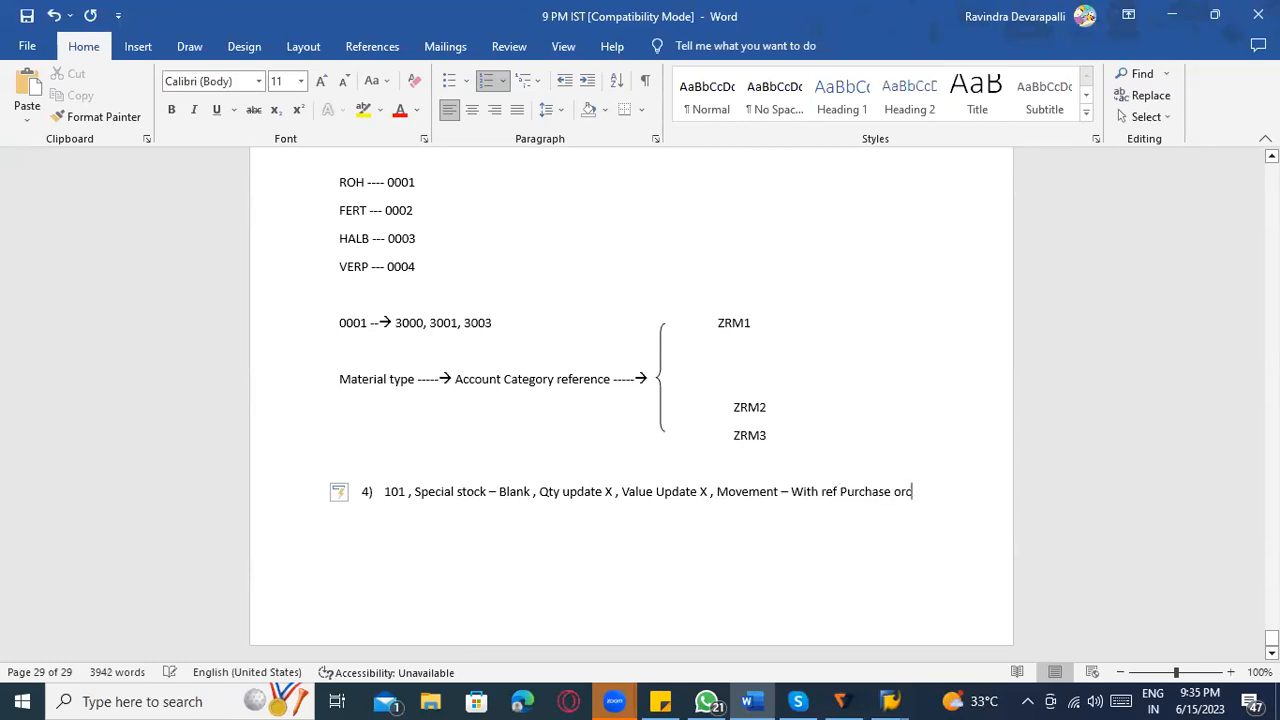
pyautogui.write('er , Consumption')
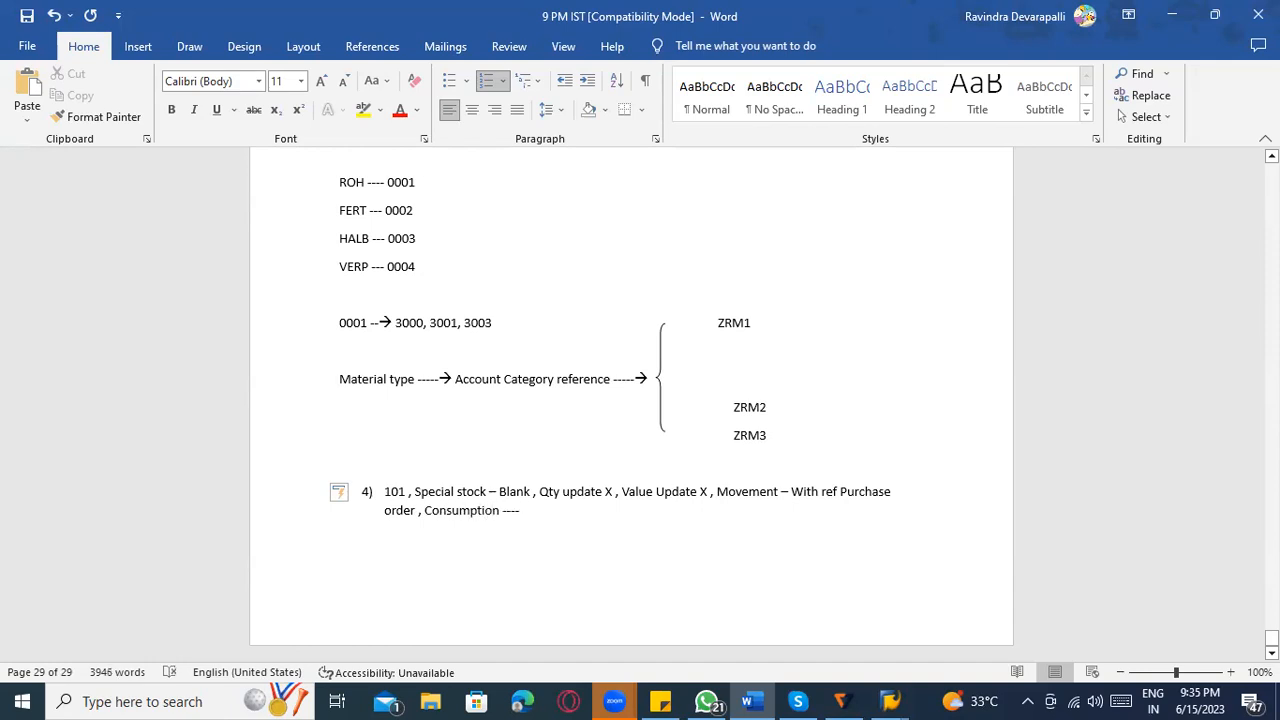
# Finish item 4 with ", Consumption ----", a row of dots and the value string WE01.
pyautogui.write('---- ......................')
pyautogui.write(' WE0')
pyautogui.write('1')
# Review the item 4 line from movement type 101 through stock, quantity, value and movement settings to consumption.
pyautogui.click(386, 495)
pyautogui.click(457, 493)
pyautogui.moveTo(540, 491); pyautogui.dragTo(612, 491)
pyautogui.click(624, 492)
pyautogui.moveTo(812, 492); pyautogui.dragTo(933, 492)
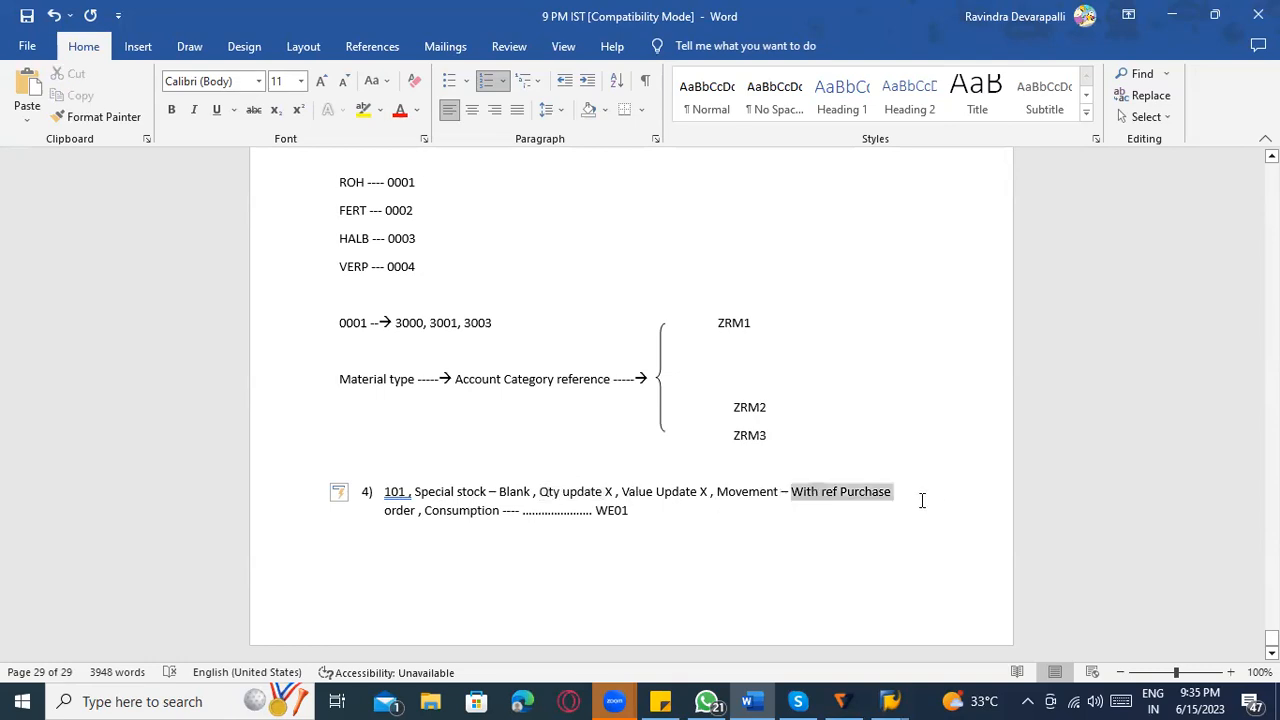
pyautogui.click(820, 503)
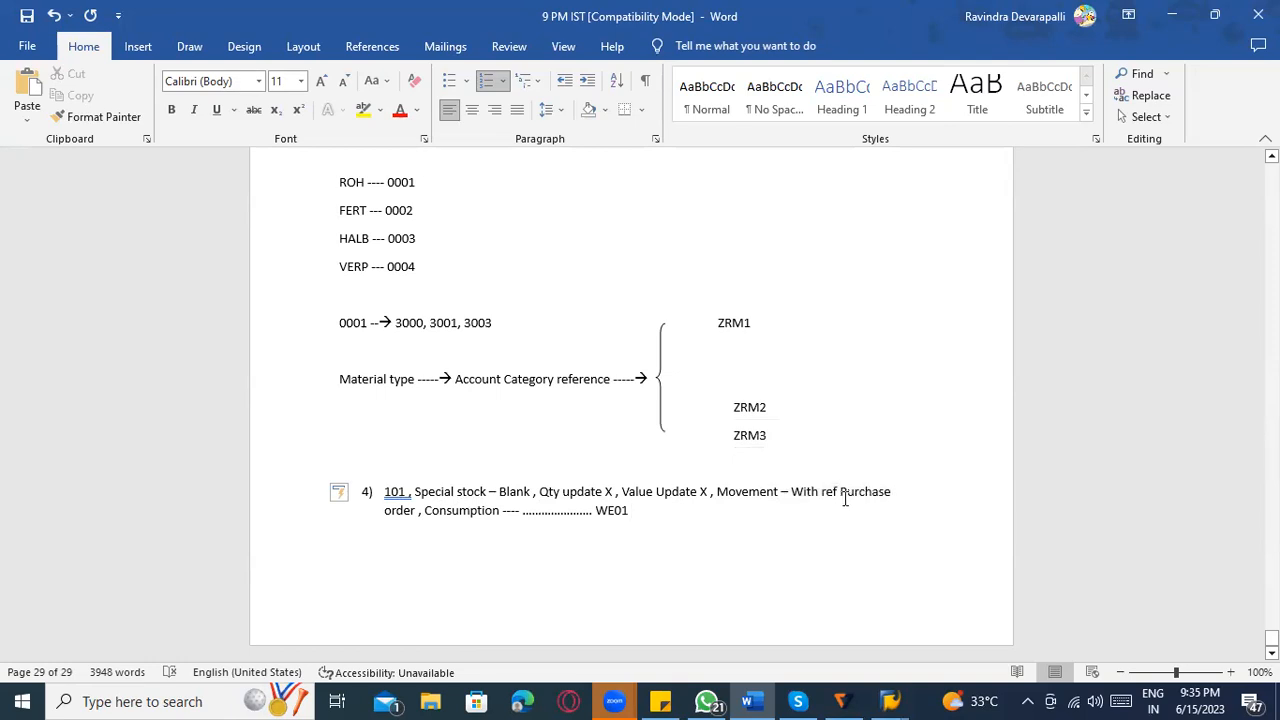
pyautogui.click(504, 516)
# Switch to SAP and start positioning the account grouping list with movement type 101, Value Update X and Qty updating X.
pyautogui.hotkey('alt', 'Tab')
pyautogui.click(212, 566)
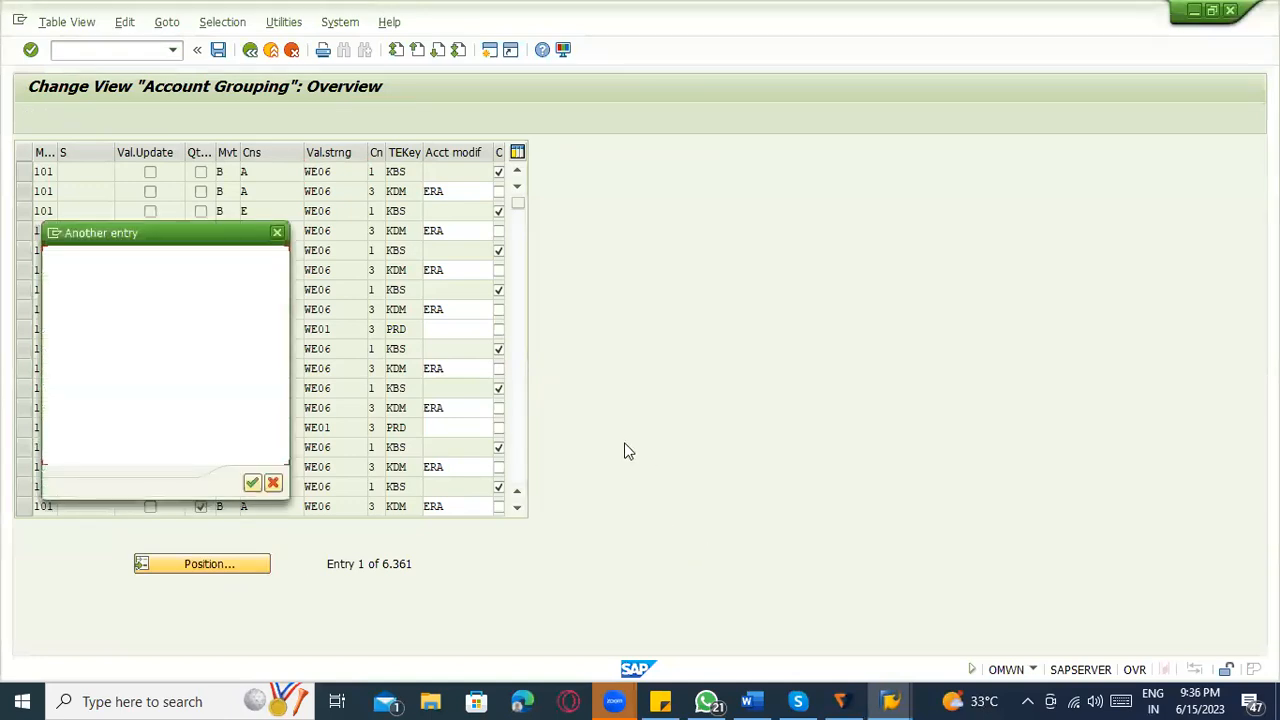
pyautogui.write('101')
pyautogui.press('Tab')
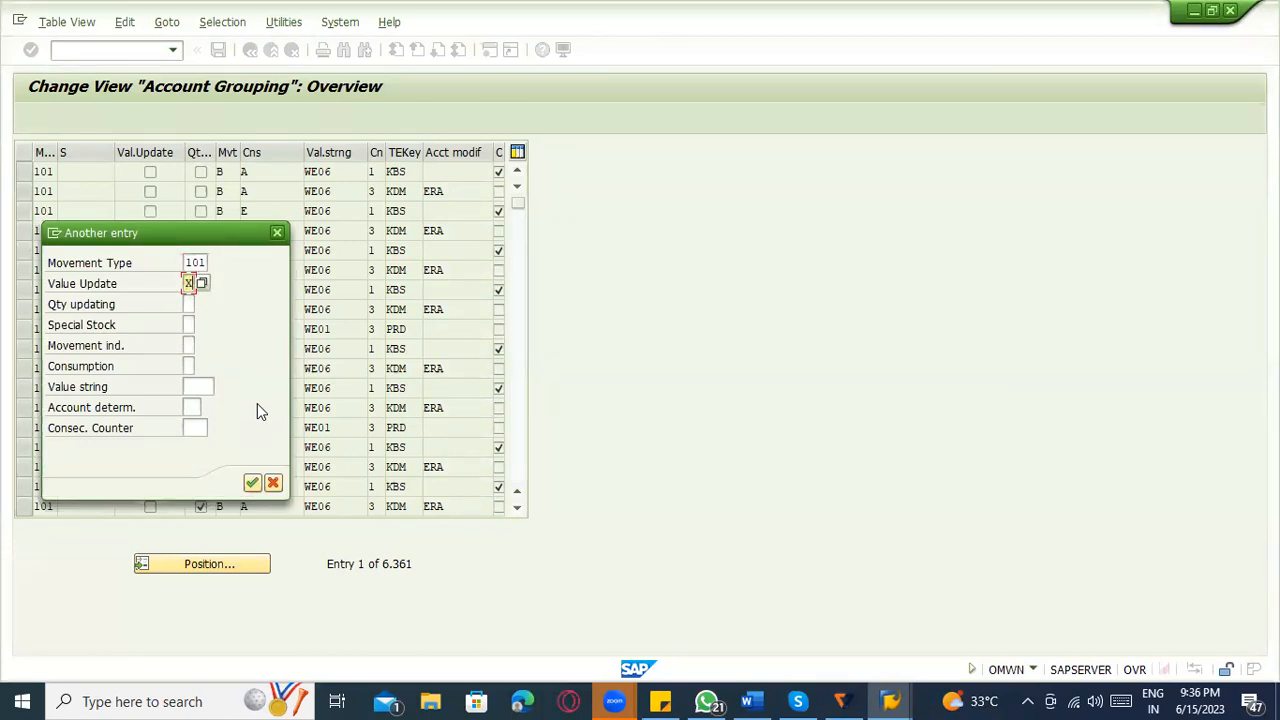
pyautogui.press('Tab')
pyautogui.write('X')
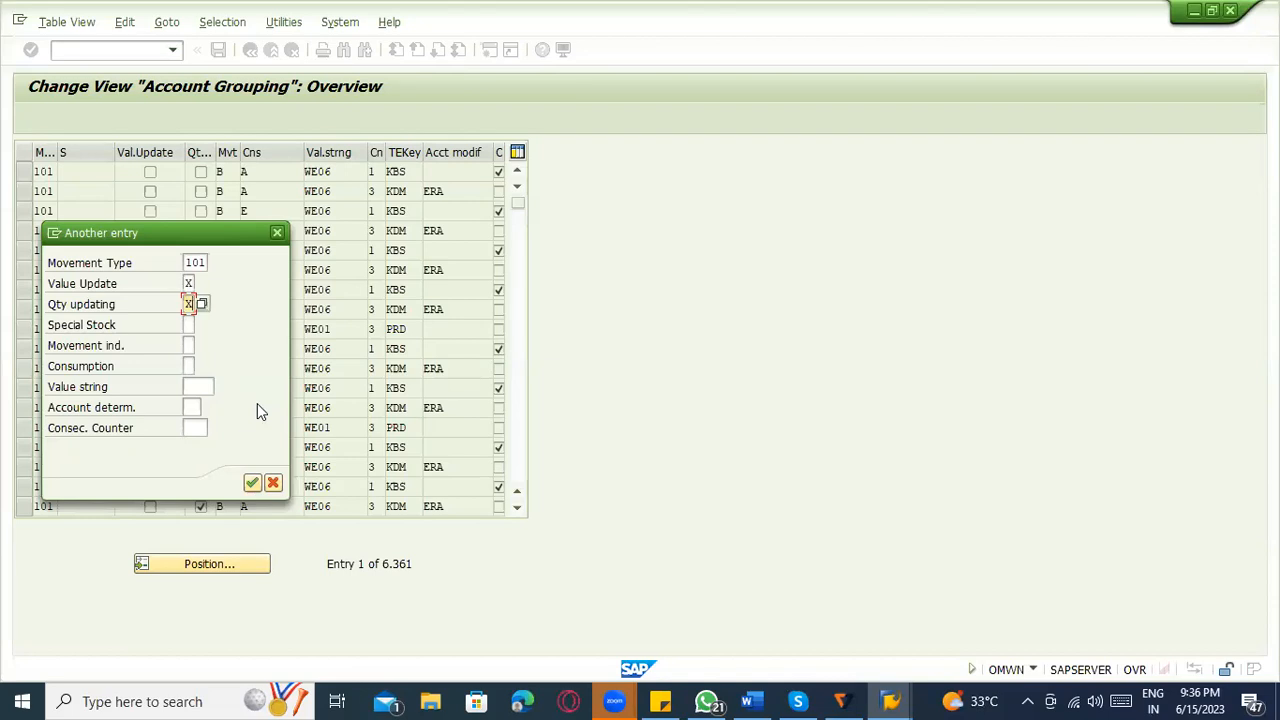
# Switch to the SAP Easy Access session and open the material types configuration with transaction oms2.
pyautogui.click(80, 283)
pyautogui.click(890, 701)
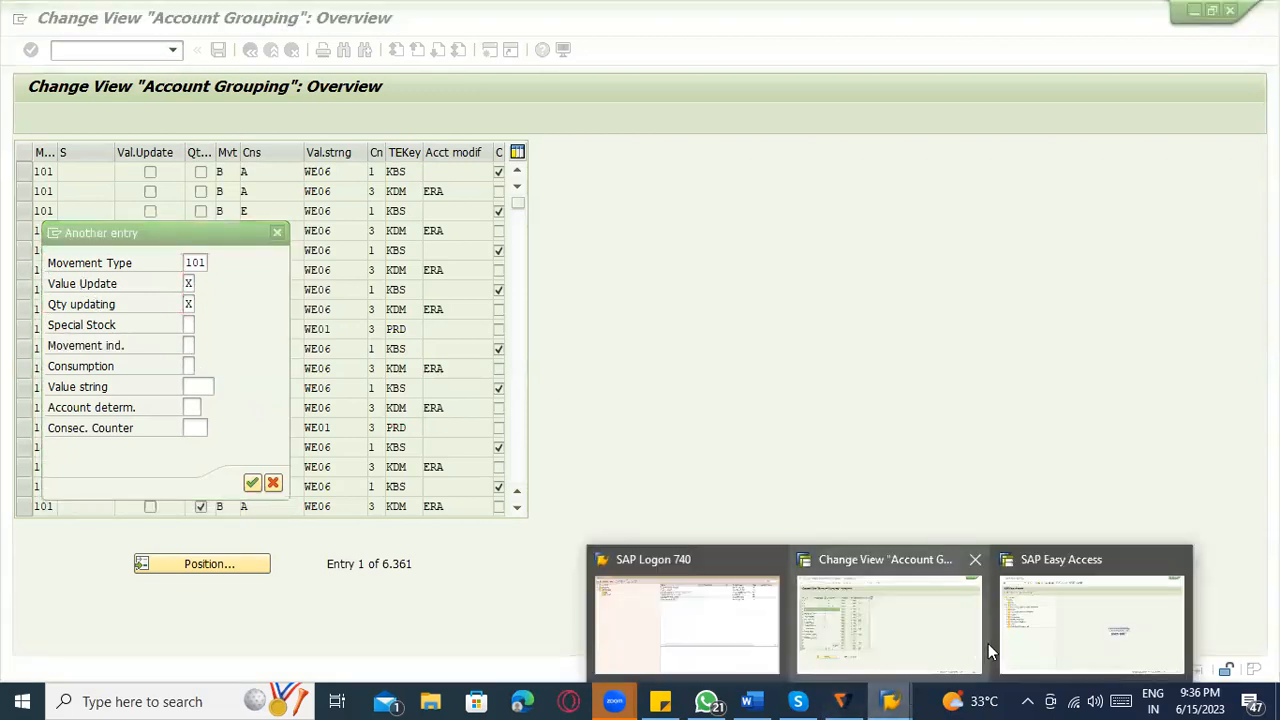
pyautogui.click(1085, 613)
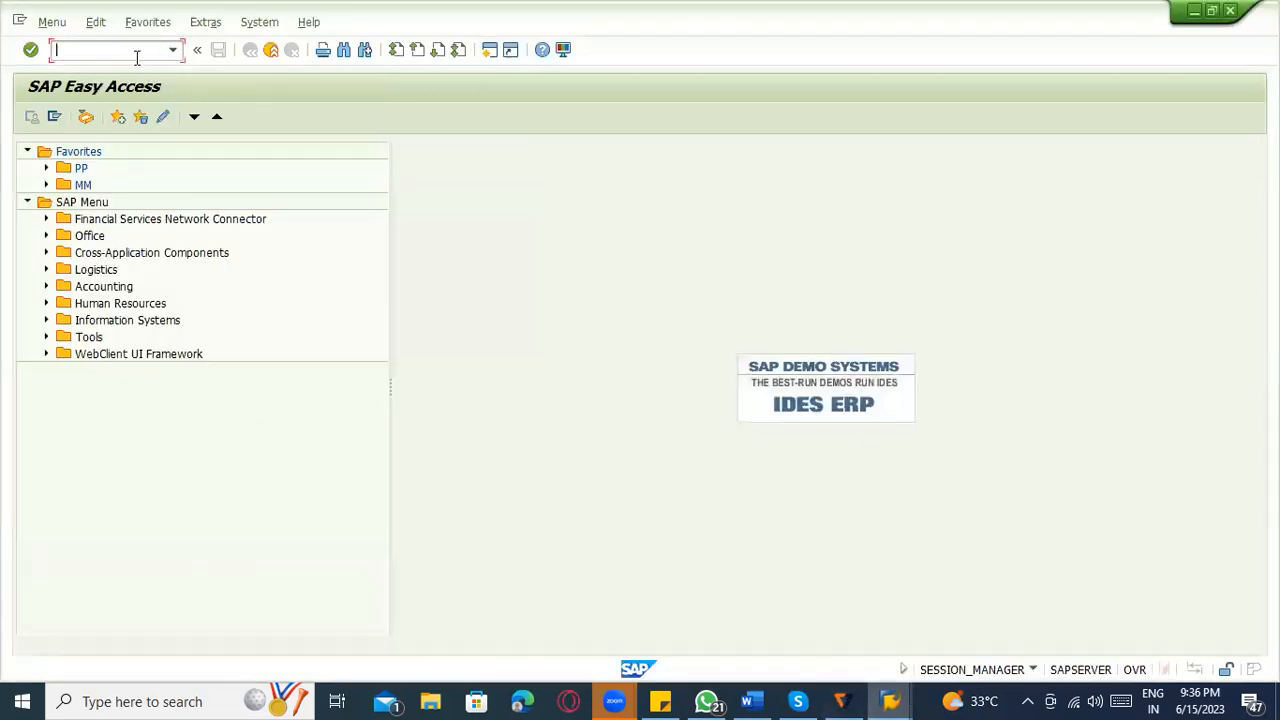
pyautogui.write('oms2')
pyautogui.press('Return')
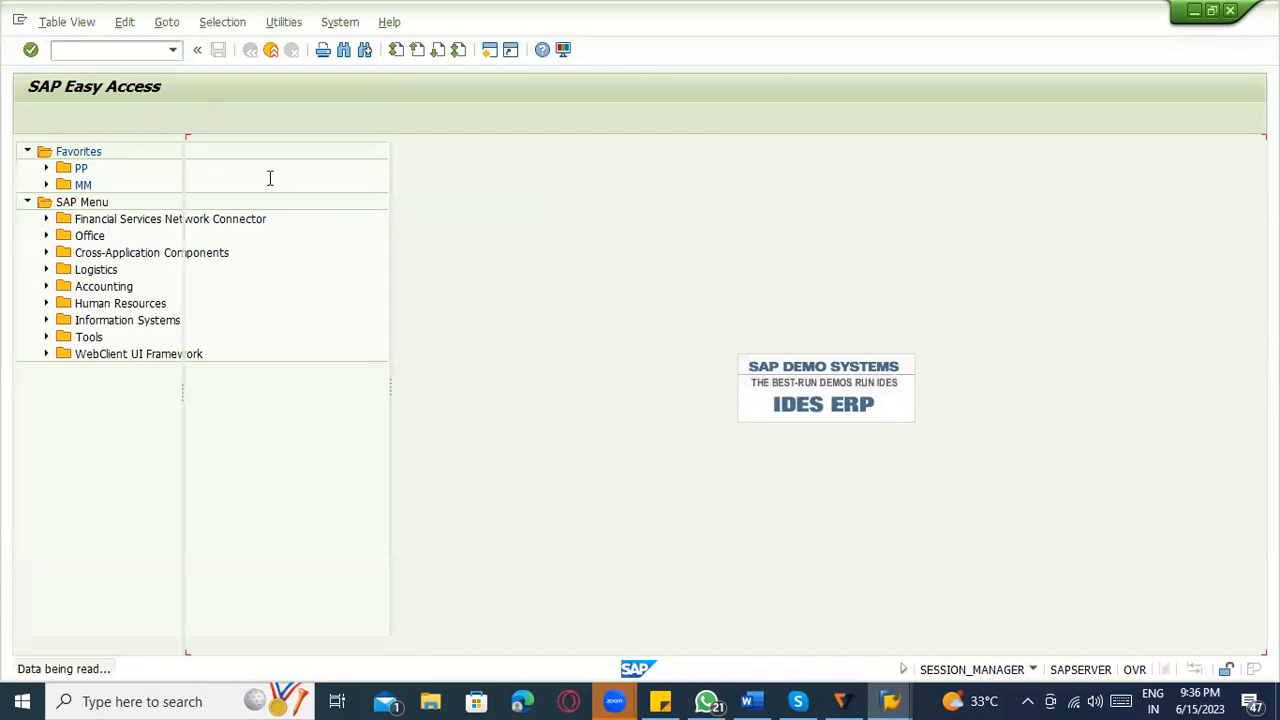
# Position the material types list on material type ZROH.
pyautogui.click(414, 481)
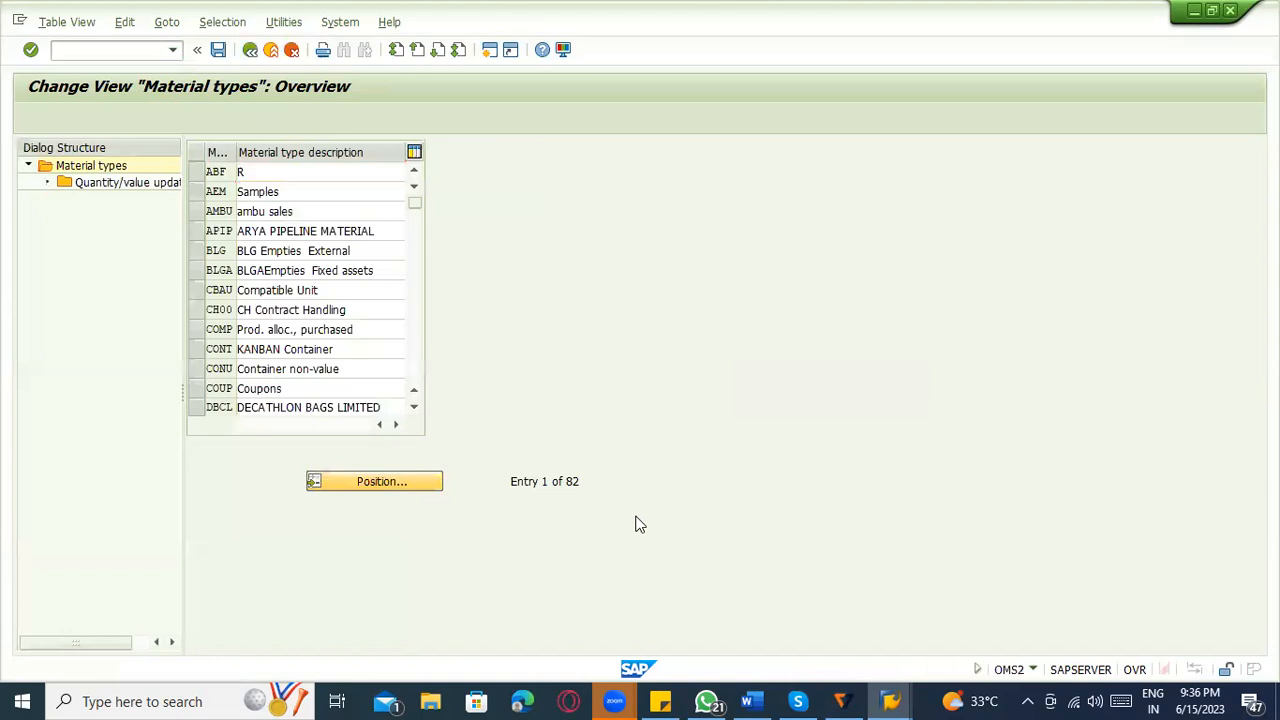
pyautogui.write('Z')
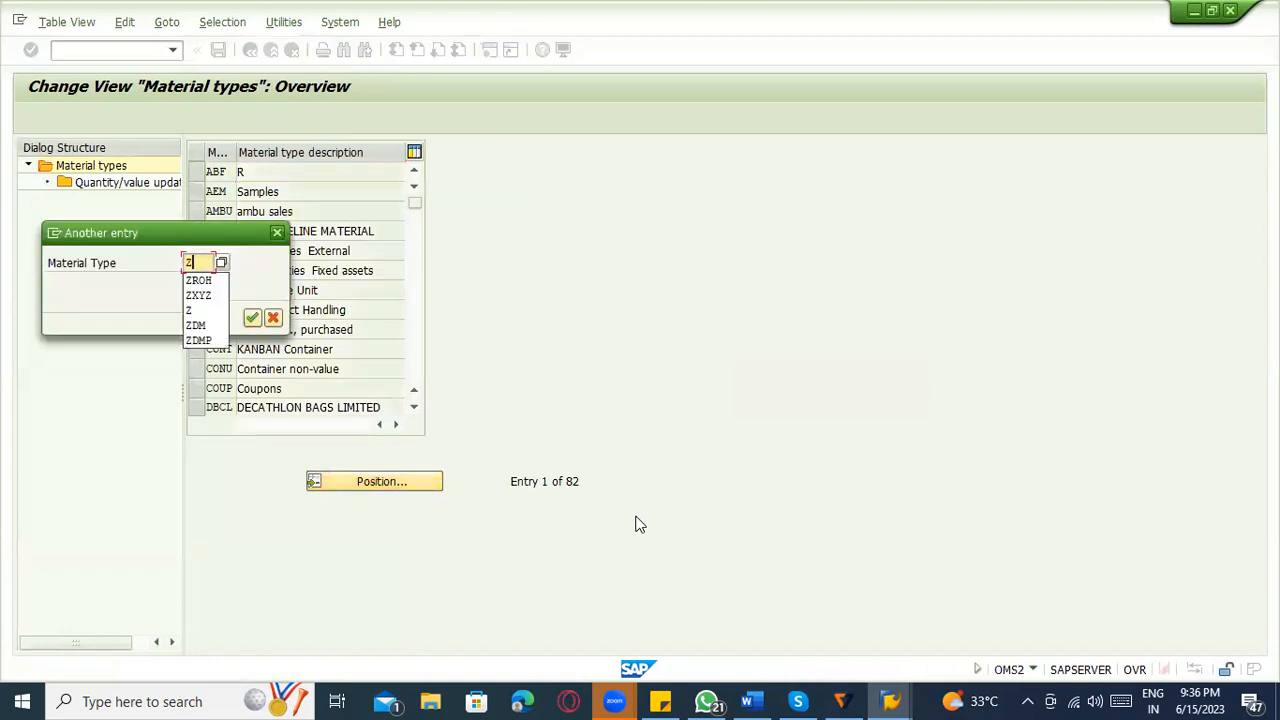
pyautogui.write('TOH')
pyautogui.press('BackSpace')
pyautogui.press('BackSpace')
pyautogui.write('RO')
pyautogui.press('BackSpace')
pyautogui.press('BackSpace')
pyautogui.press('BackSpace')
pyautogui.write('ROH')
pyautogui.press('Return')
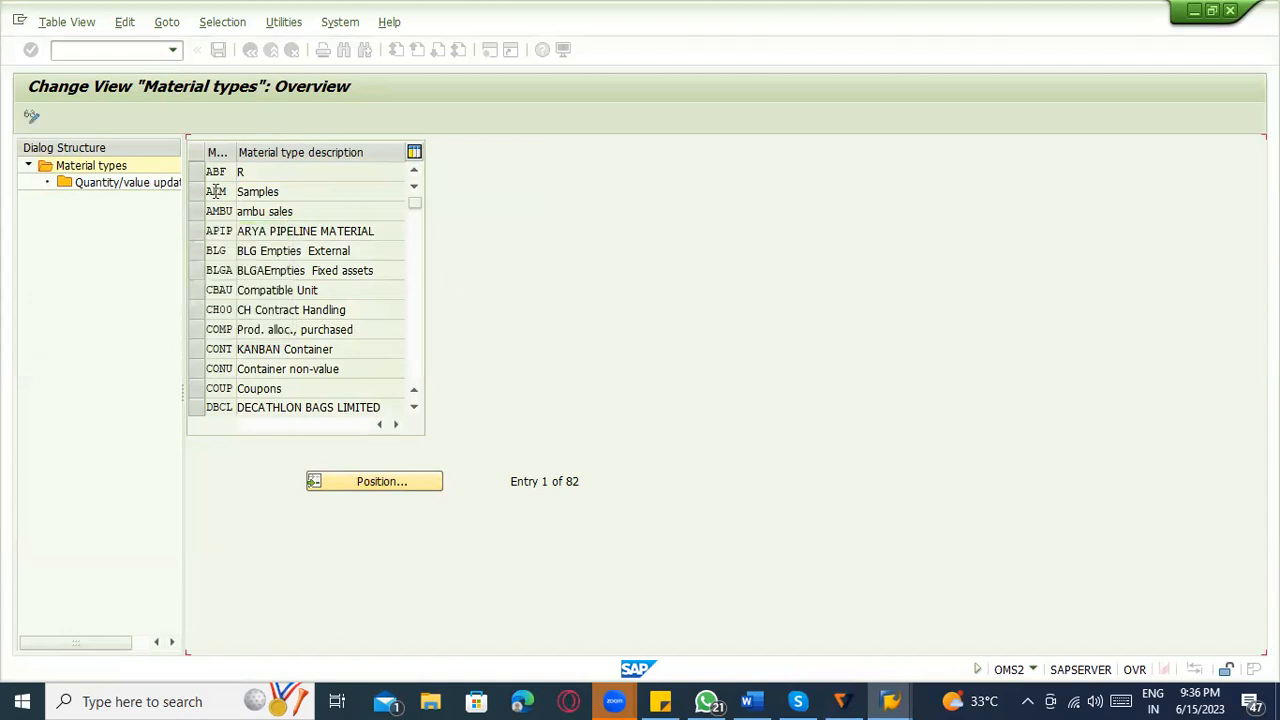
# Select material type ZROH and check its quantity and value updating settings by valuation area, including 1100.
pyautogui.click(194, 171)
pyautogui.doubleClick(143, 185)
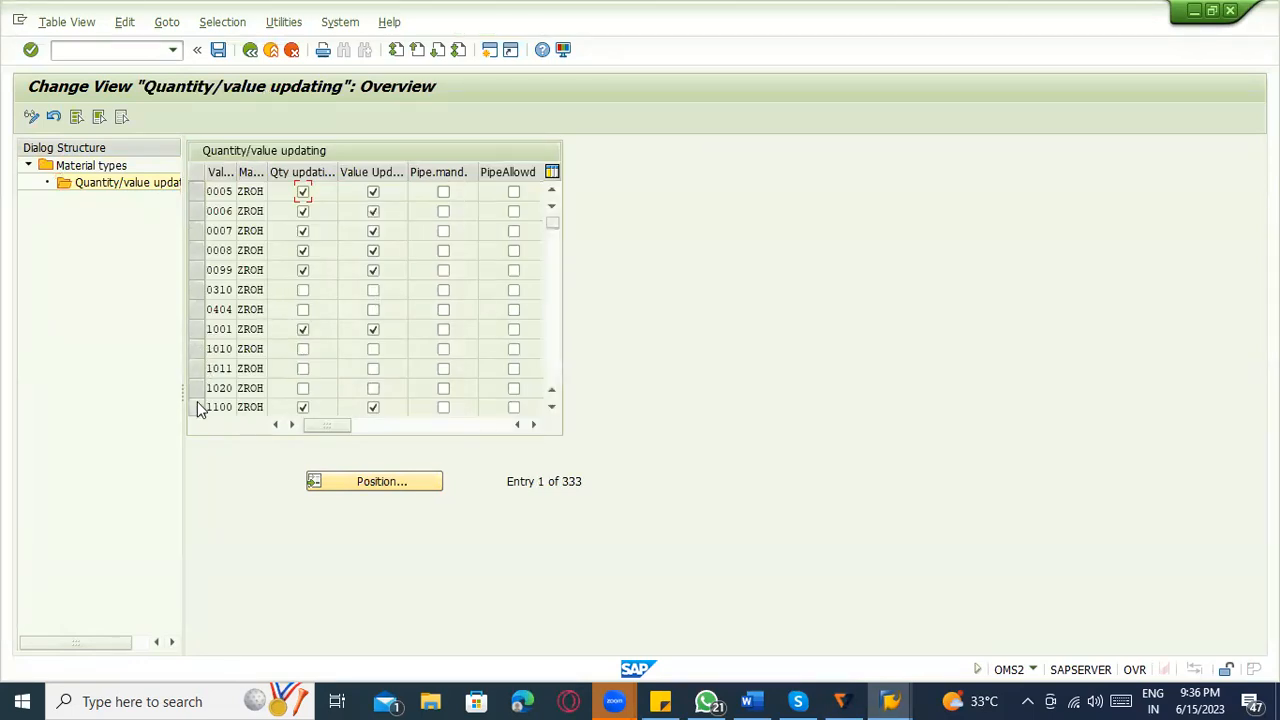
pyautogui.click(197, 407)
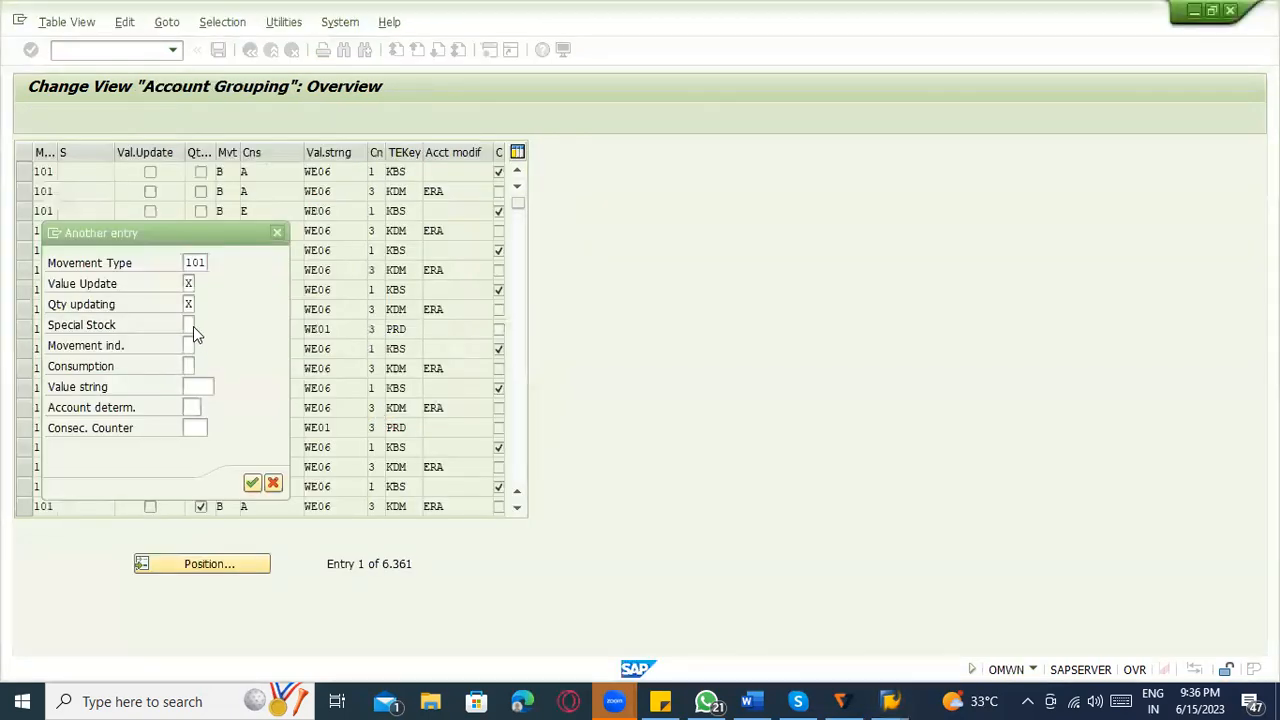
# Position the account grouping list for movement type 101 with blank Special Stock, Movement ind. B and blank Consumption.
pyautogui.click(193, 327)
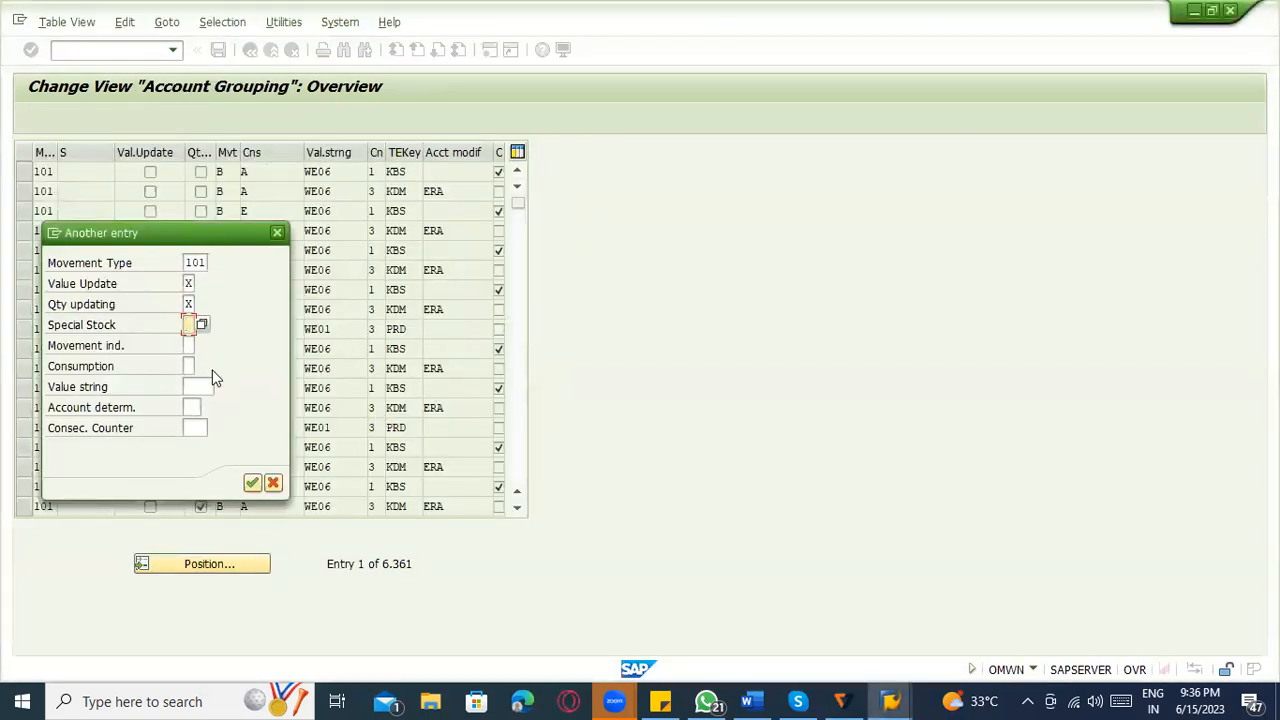
pyautogui.click(193, 346)
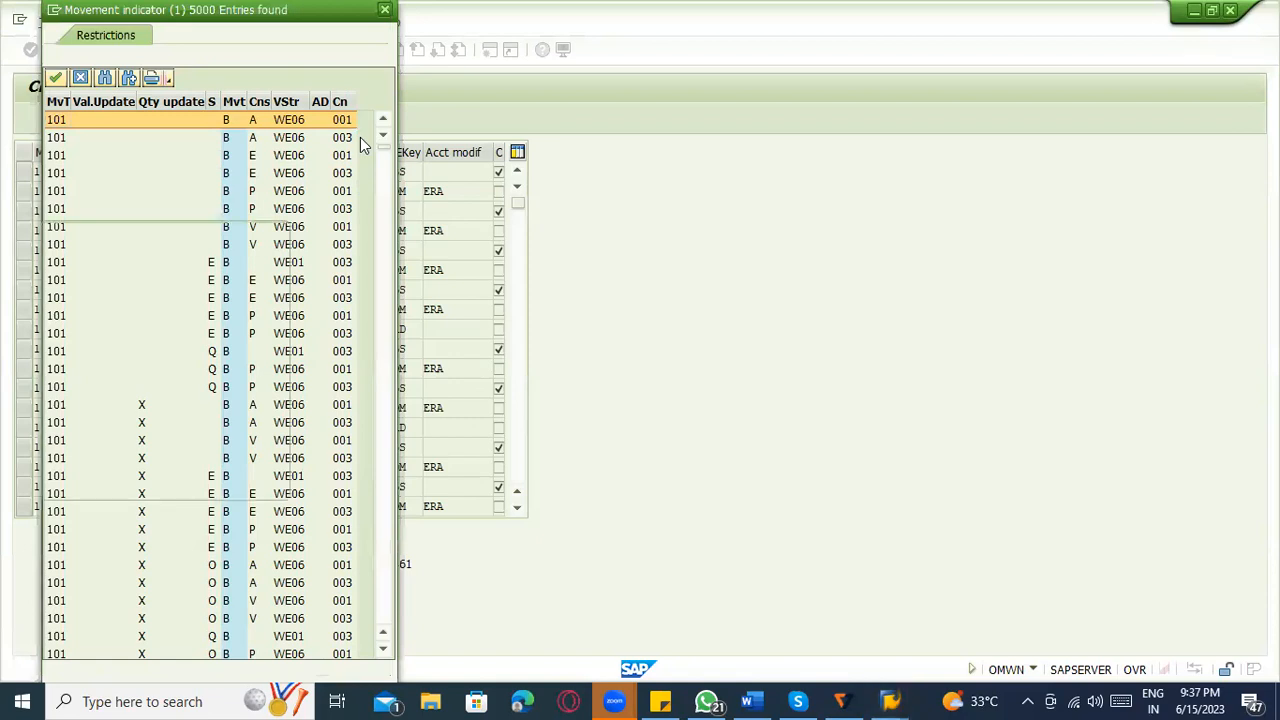
pyautogui.click(385, 9)
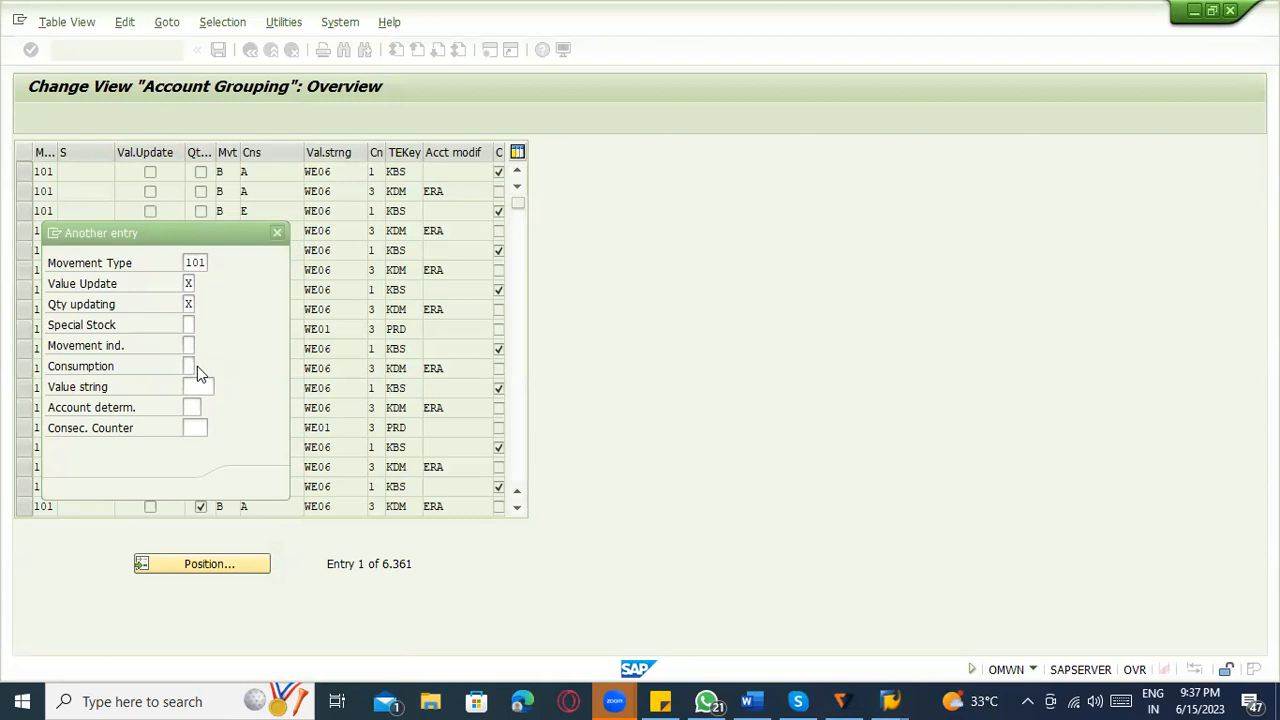
pyautogui.click(189, 346)
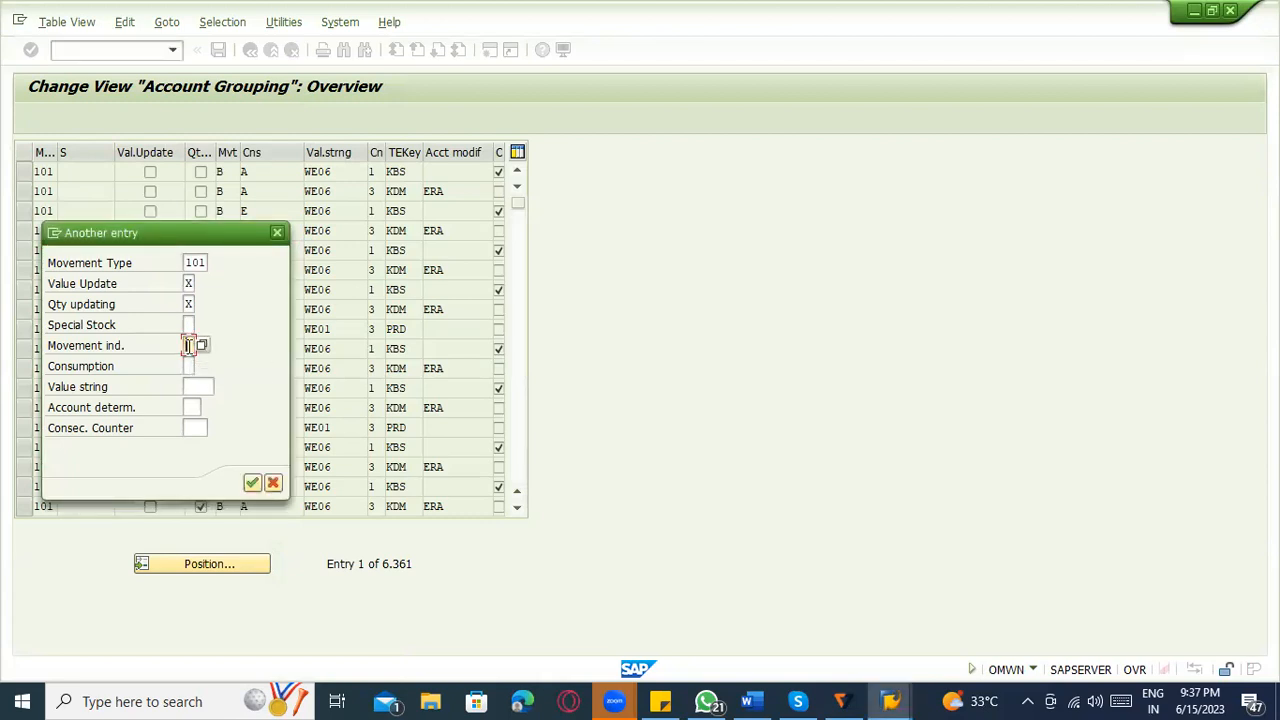
pyautogui.write('B')
pyautogui.click(188, 365)
pyautogui.click(206, 389)
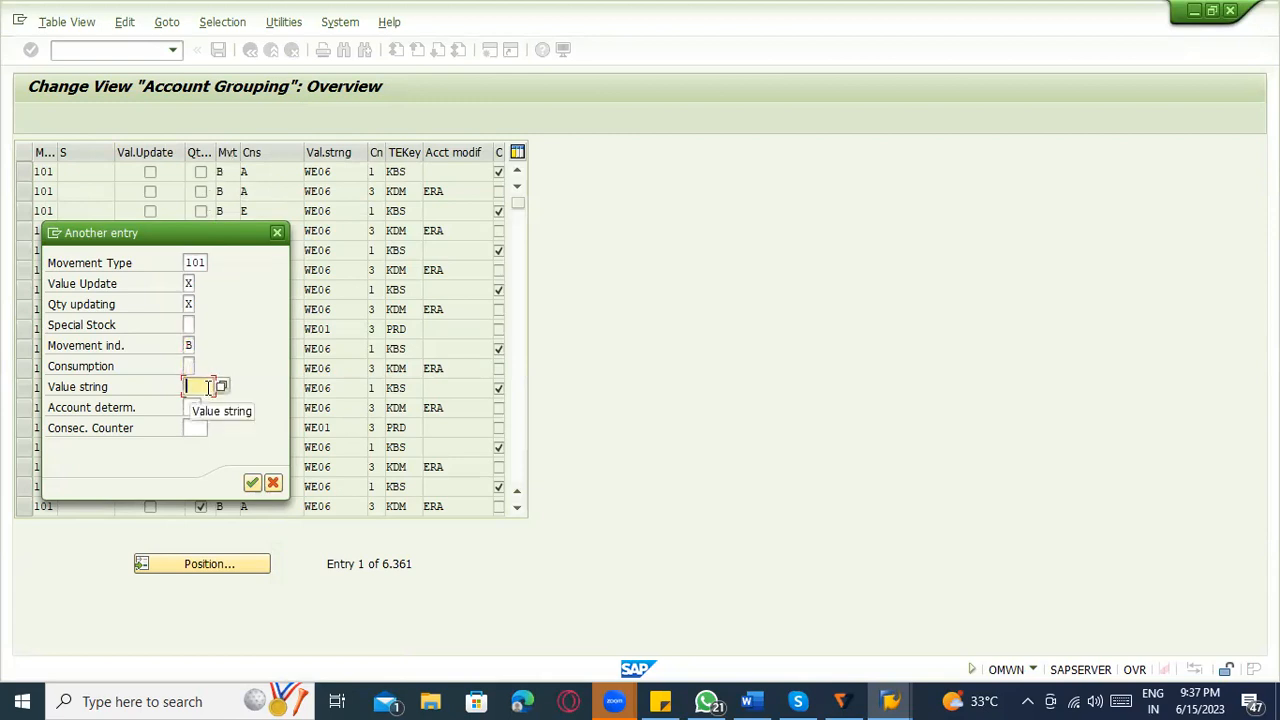
pyautogui.click(252, 483)
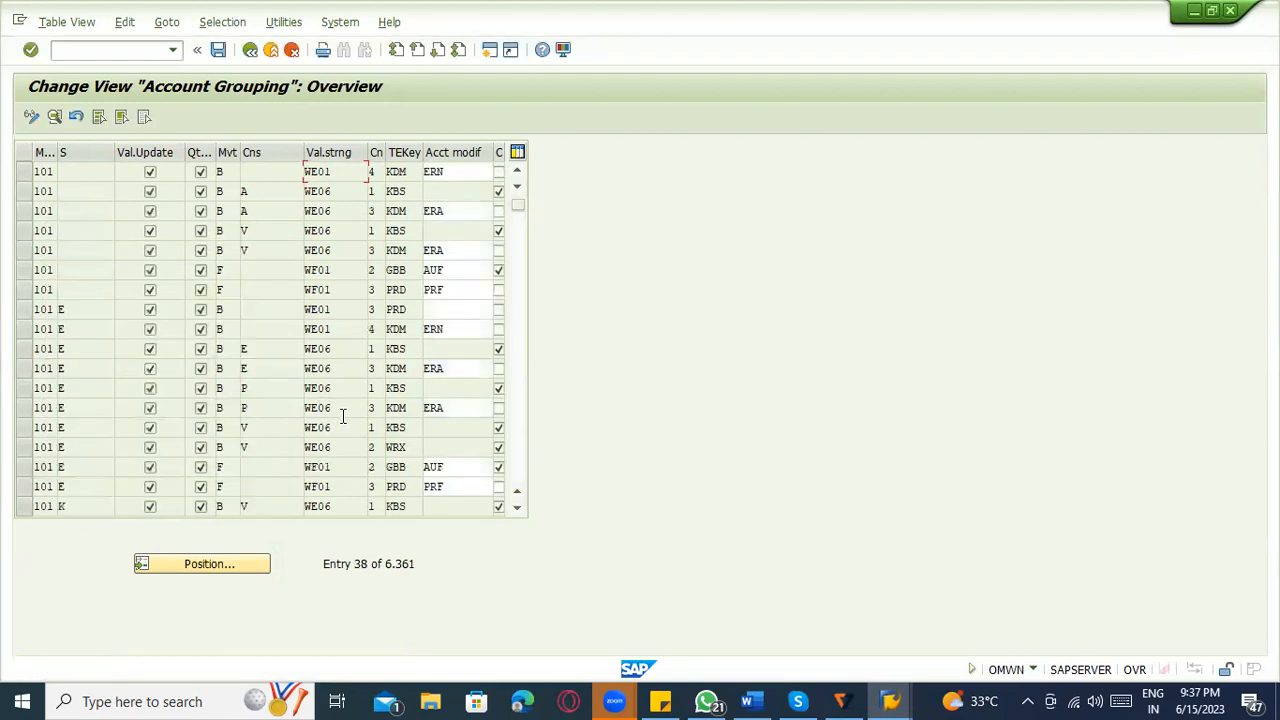
# Select the first positioned 101 entry and compare its value string WE01 with the note in Word.
pyautogui.click(20, 172)
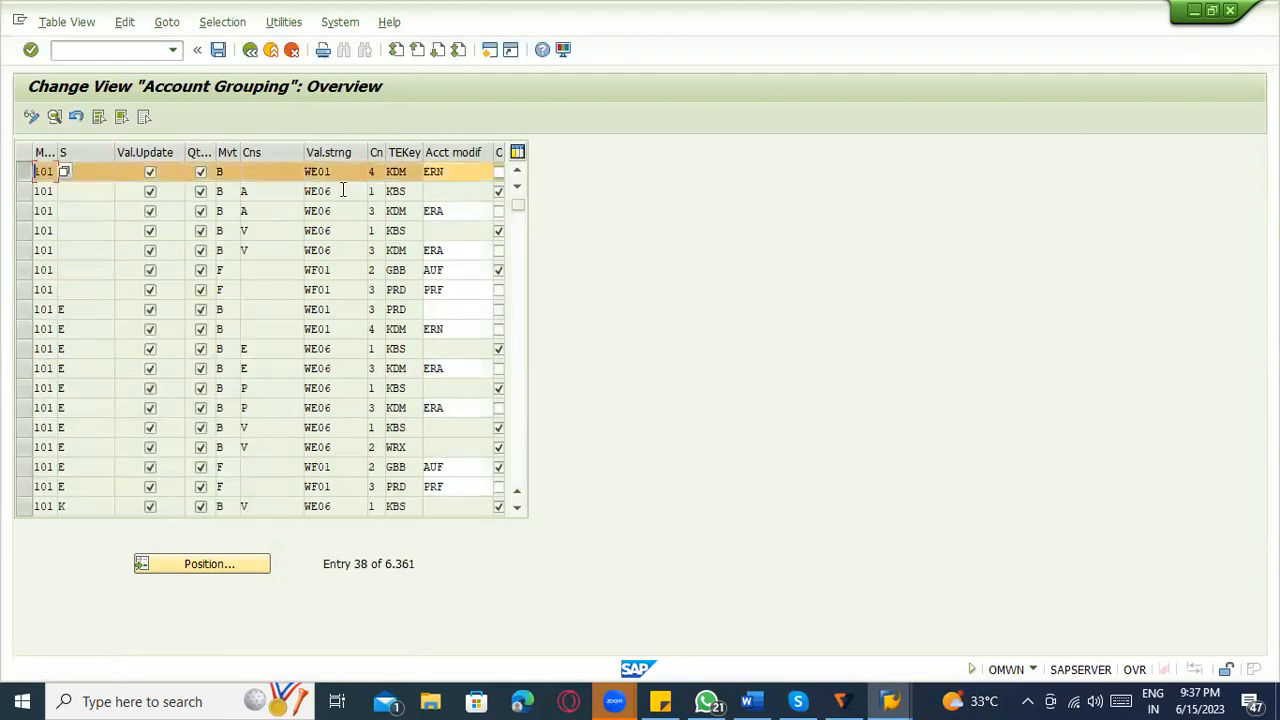
pyautogui.moveTo(345, 172); pyautogui.dragTo(260, 171)
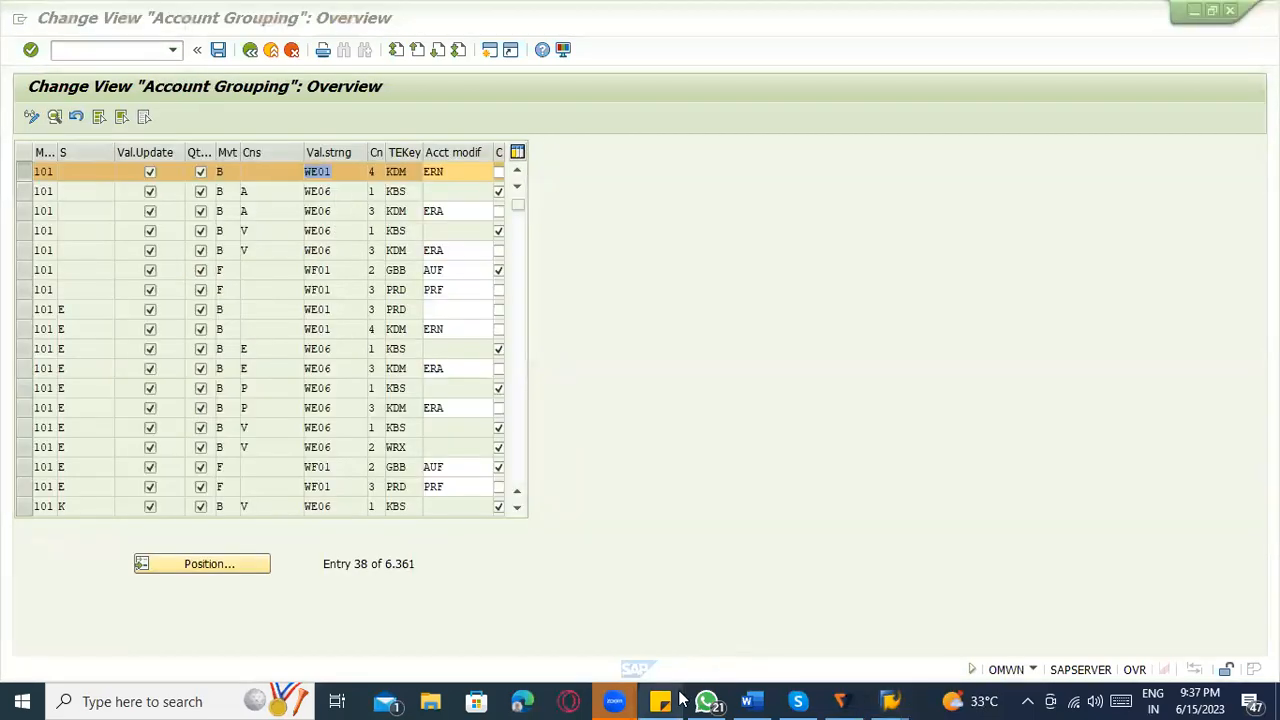
pyautogui.click(752, 701)
pyautogui.moveTo(642, 505); pyautogui.dragTo(590, 520)
pyautogui.hotkey('alt', 'Tab')
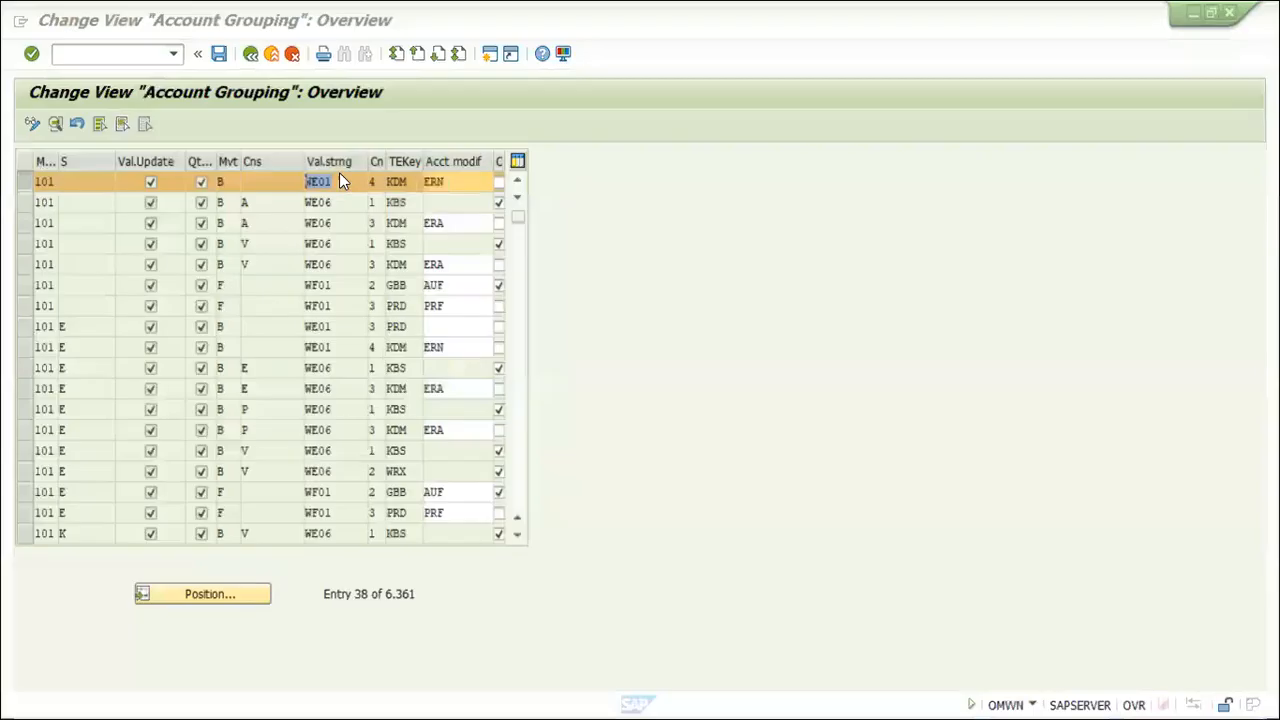
# Open the details of the first WE01 entry, review its transaction keys from BSX to EIN, and return to the overview.
pyautogui.click(332, 171)
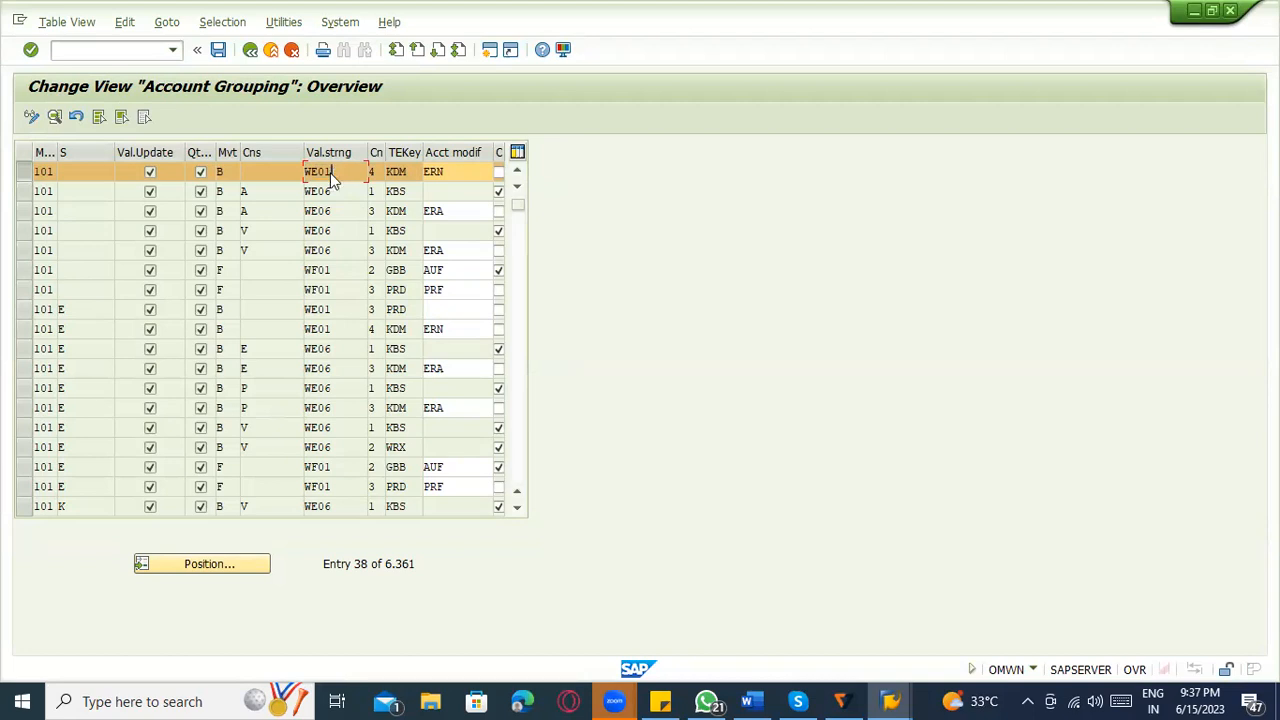
pyautogui.doubleClick(330, 172)
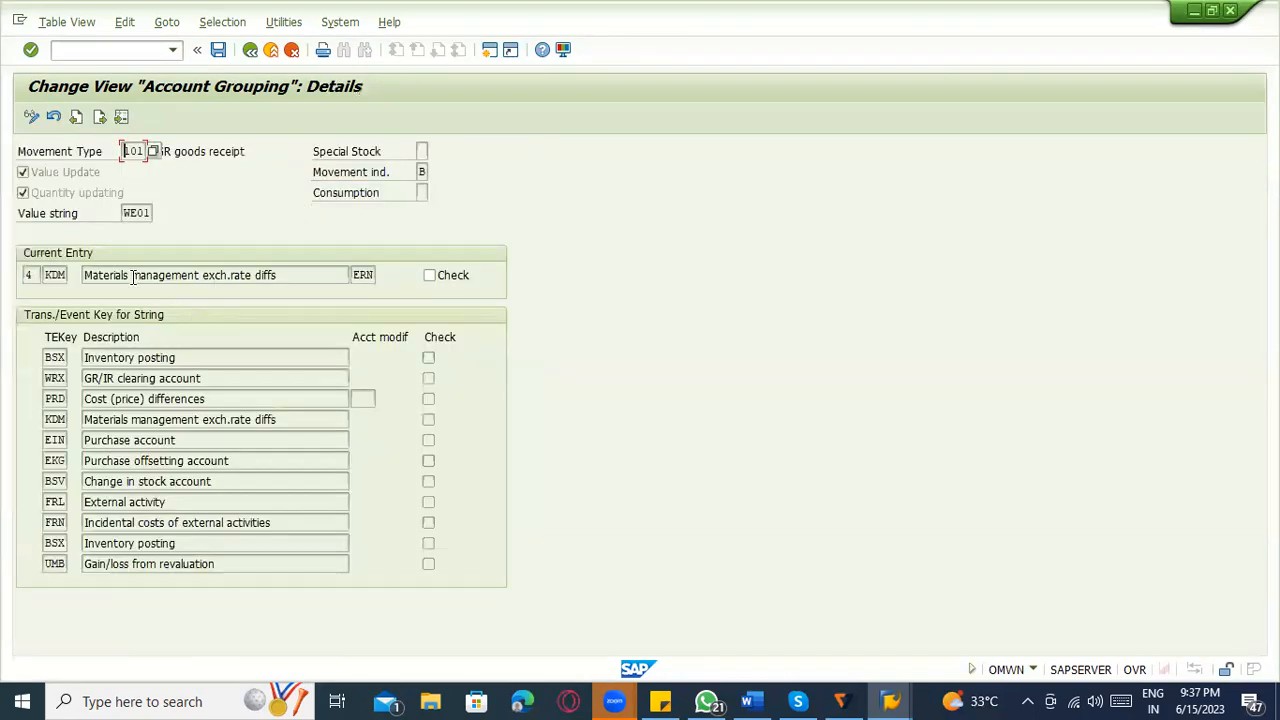
pyautogui.click(136, 213)
pyautogui.moveTo(124, 213); pyautogui.dragTo(183, 211)
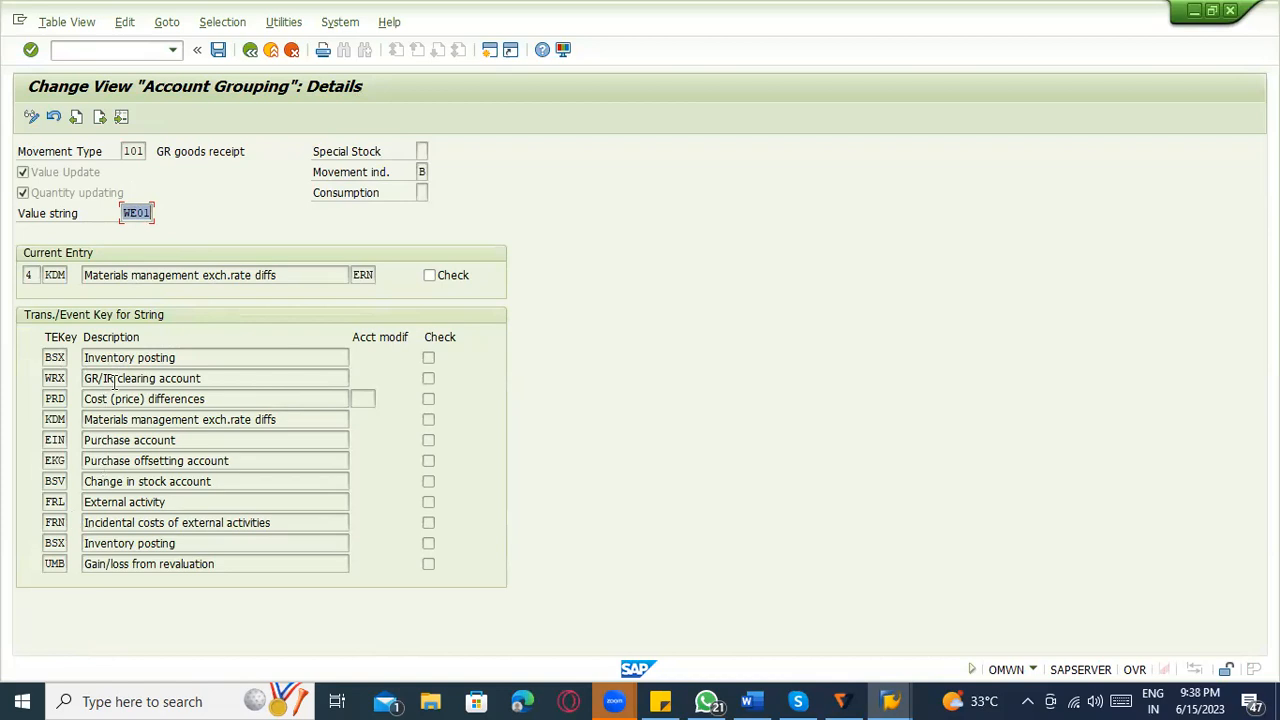
pyautogui.click(170, 362)
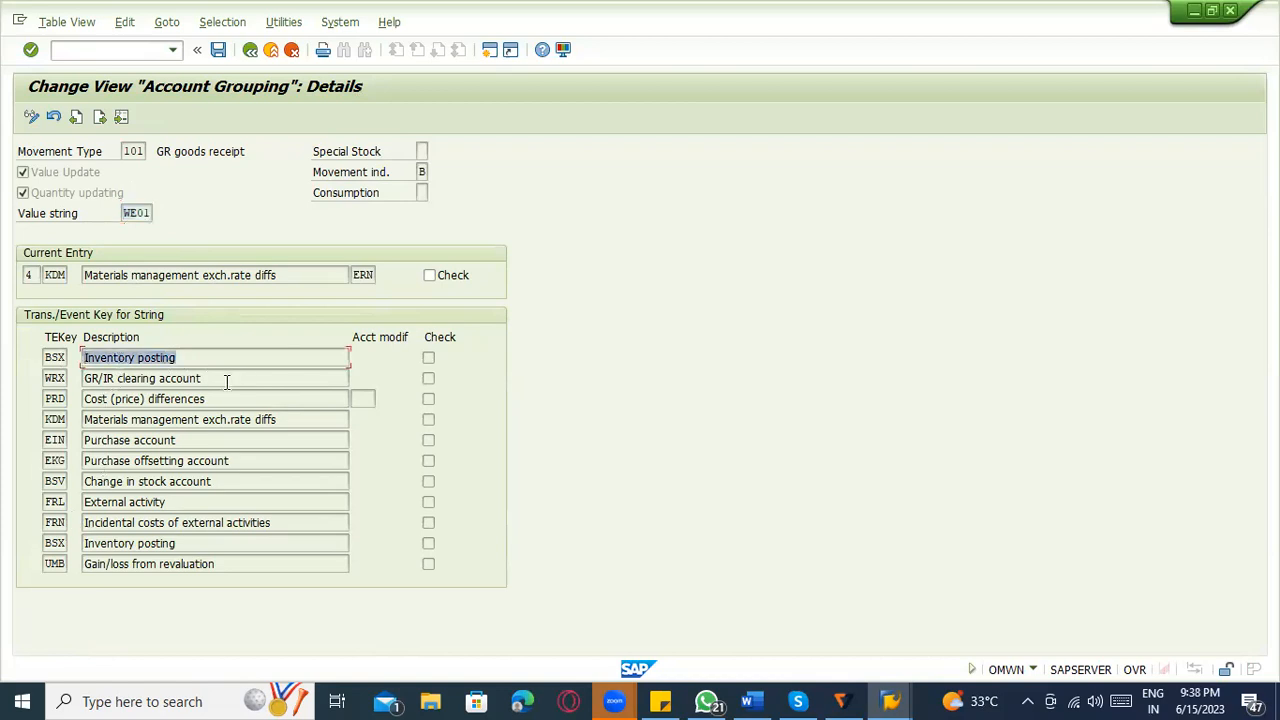
pyautogui.click(158, 382)
pyautogui.moveTo(202, 379); pyautogui.dragTo(84, 380)
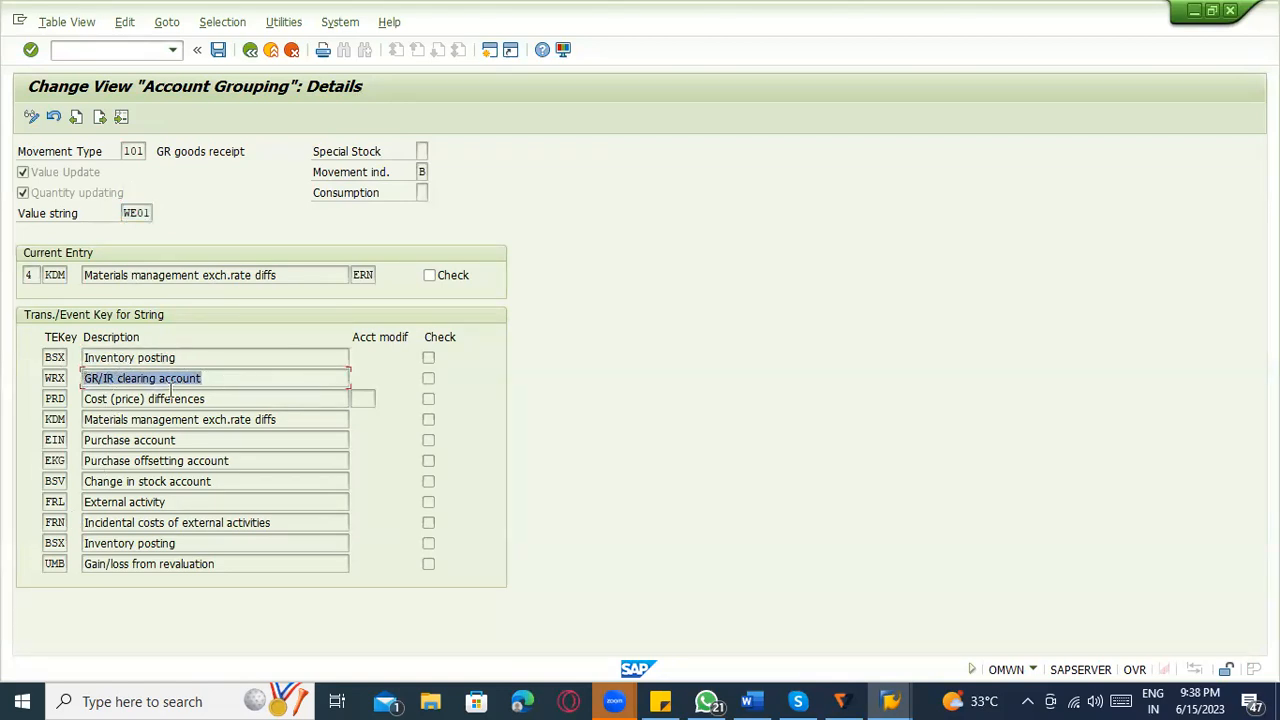
pyautogui.moveTo(203, 397); pyautogui.dragTo(86, 398)
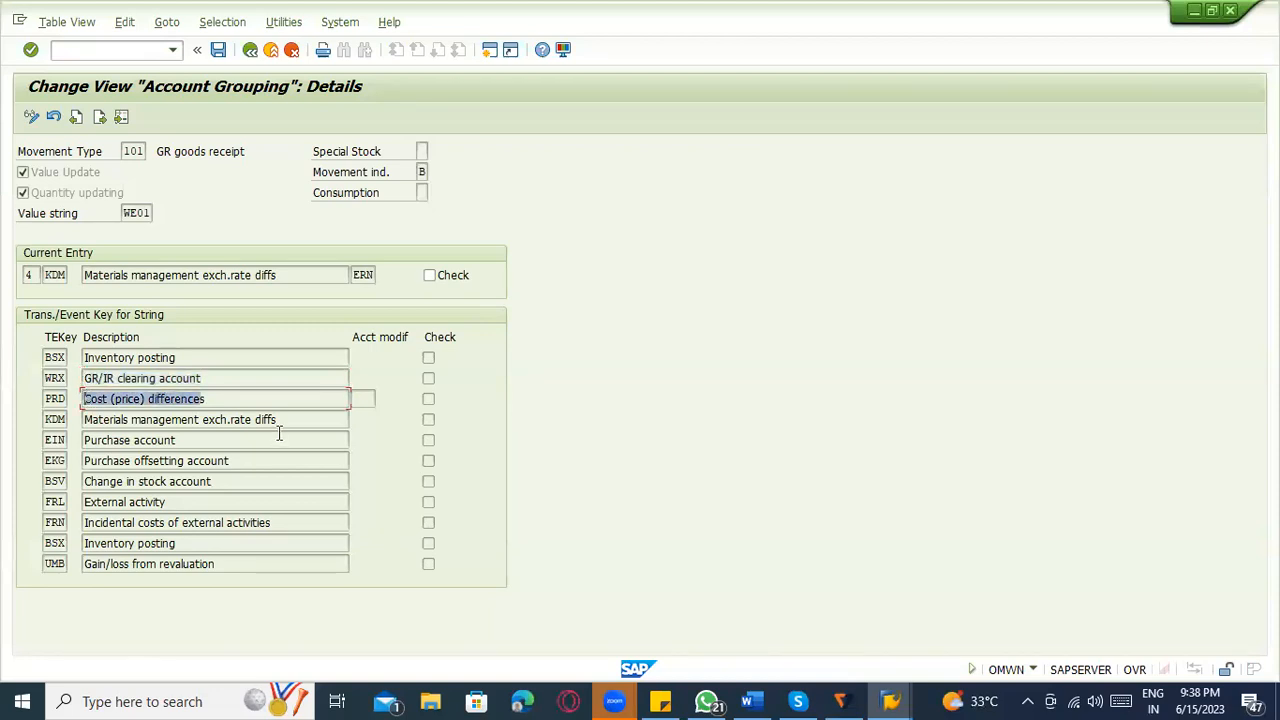
pyautogui.moveTo(298, 420); pyautogui.dragTo(90, 420)
pyautogui.moveTo(197, 440); pyautogui.dragTo(112, 442)
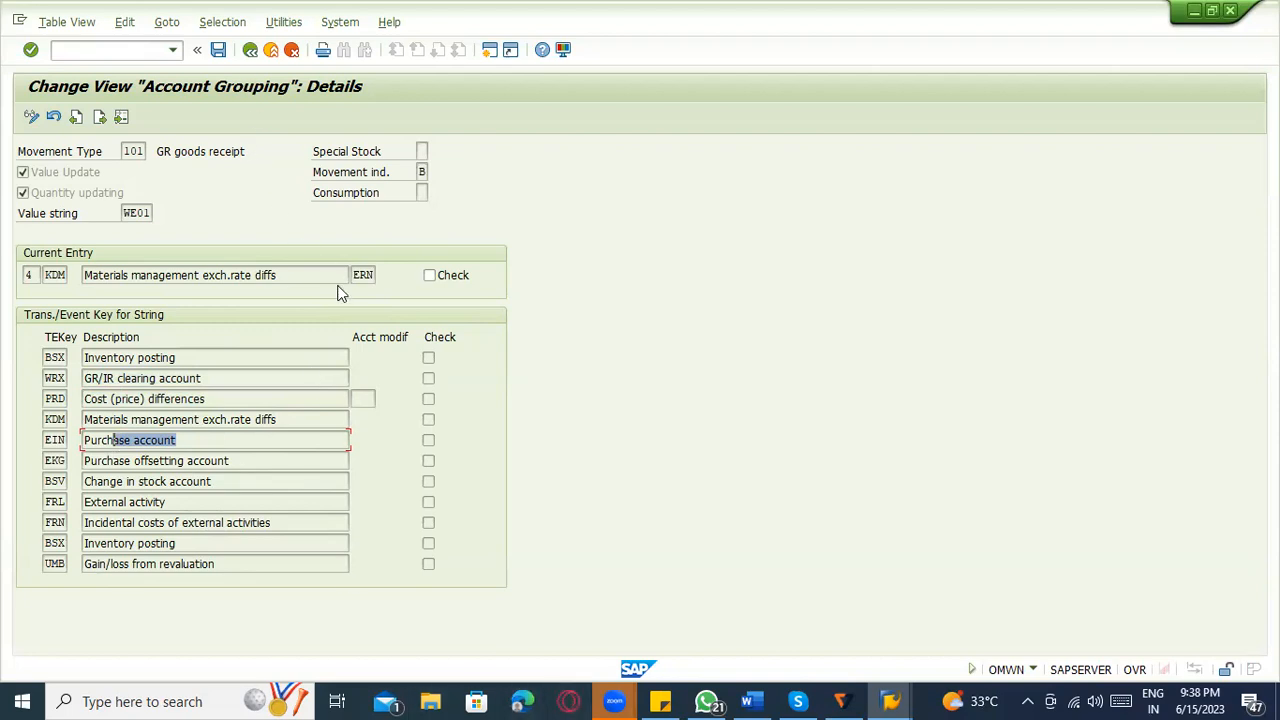
pyautogui.click(252, 51)
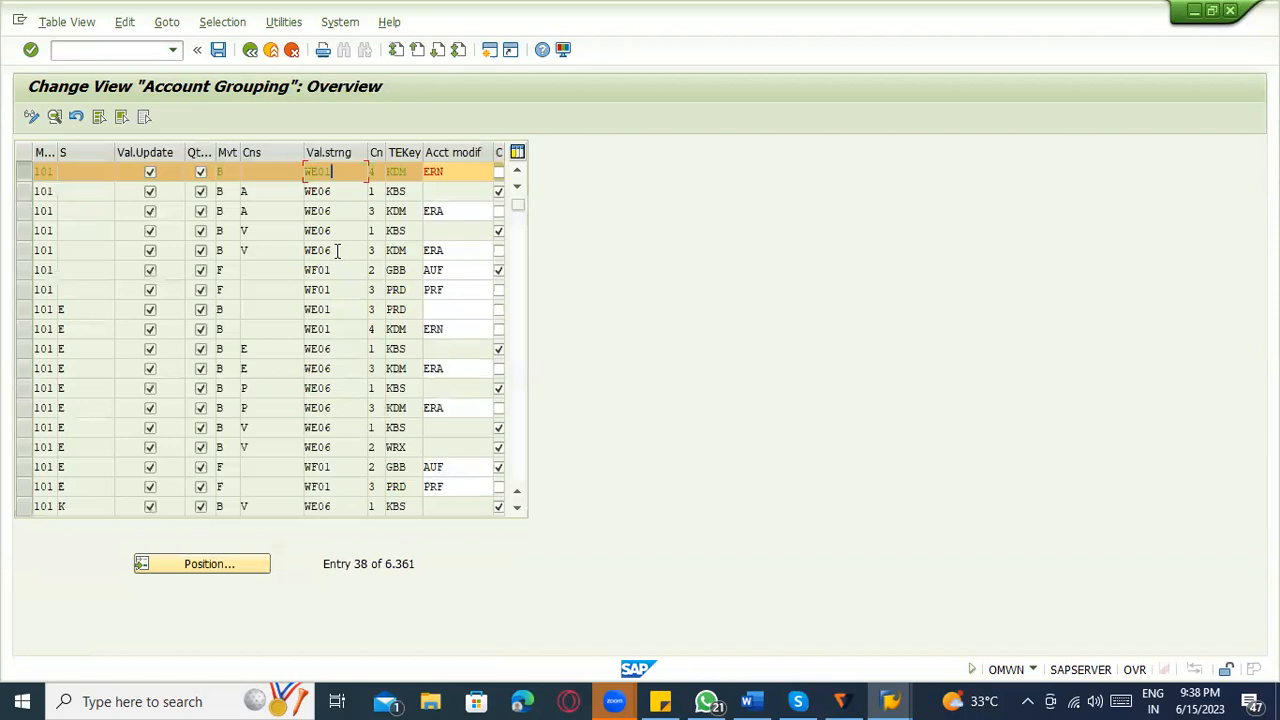
# Reopen the WE01 entry's details, check the PRD, EKG and second BSX transaction keys, and go back to the list.
pyautogui.doubleClick(322, 172)
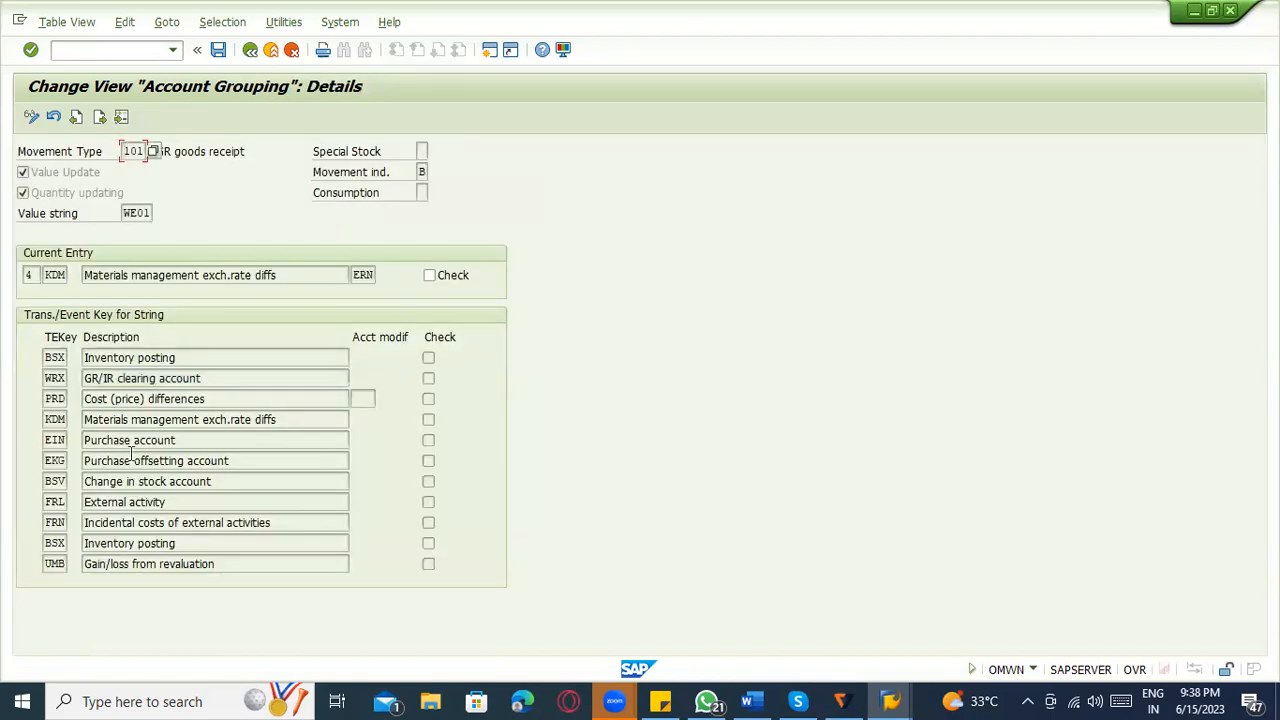
pyautogui.click(178, 546)
pyautogui.moveTo(189, 543); pyautogui.dragTo(55, 547)
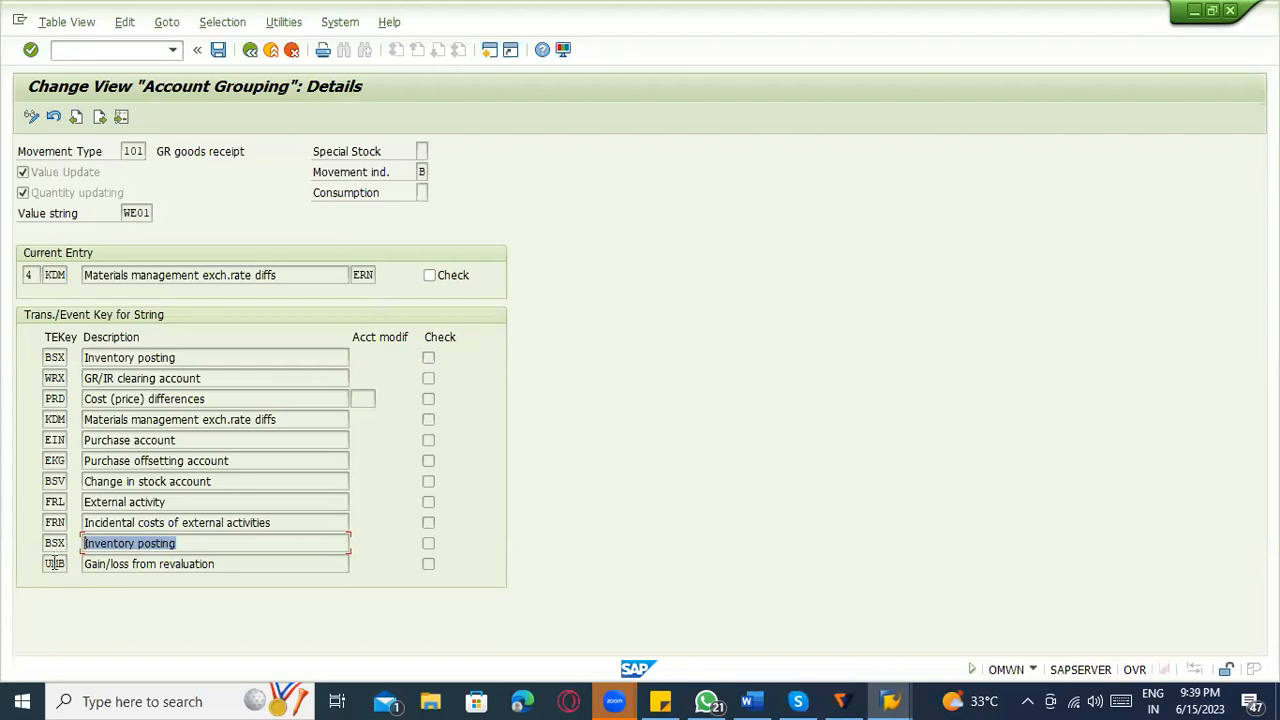
pyautogui.click(55, 545)
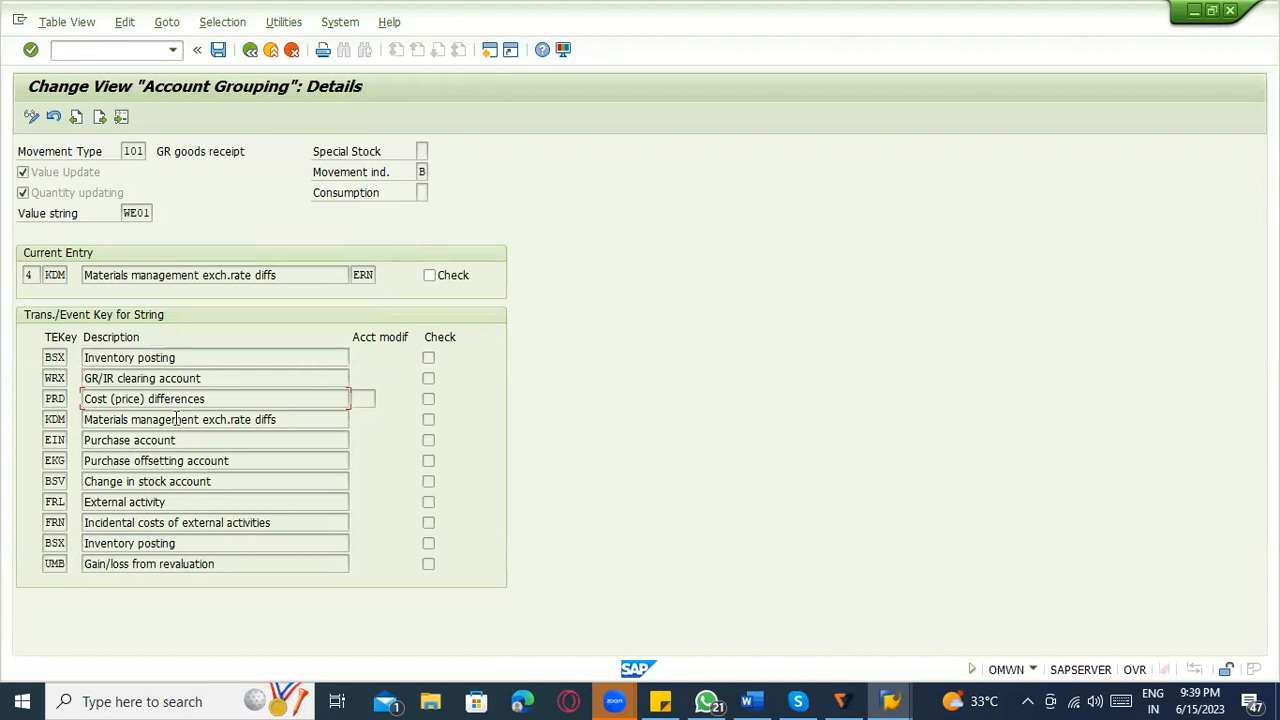
pyautogui.click(200, 465)
pyautogui.click(189, 546)
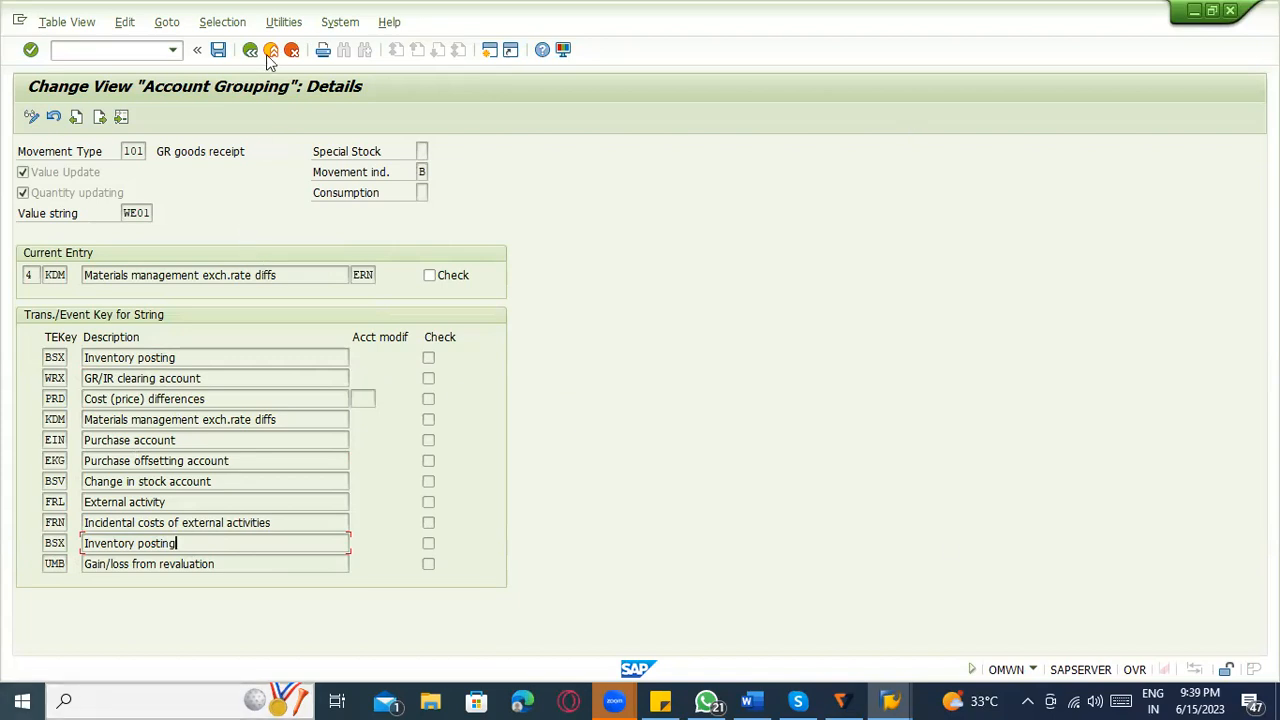
pyautogui.press('F3')
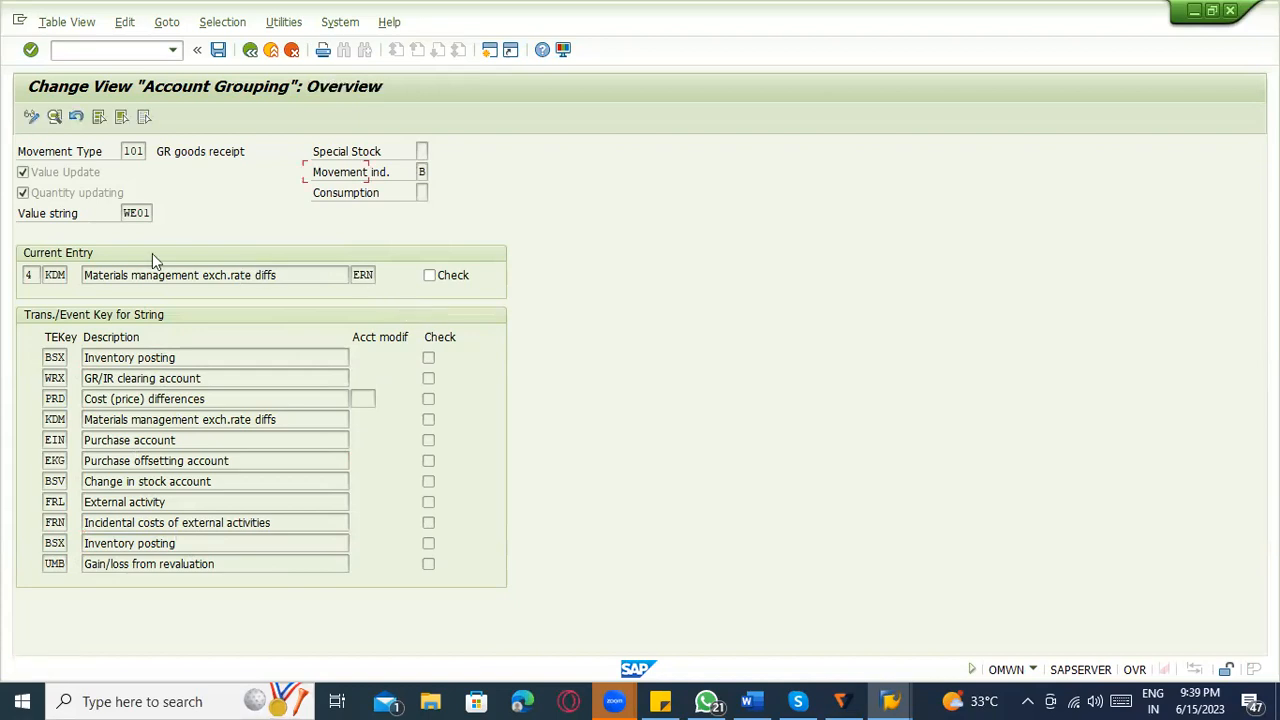
# Check the counter and the account modification ERN of the first WE01 entry in the list.
pyautogui.click(442, 172)
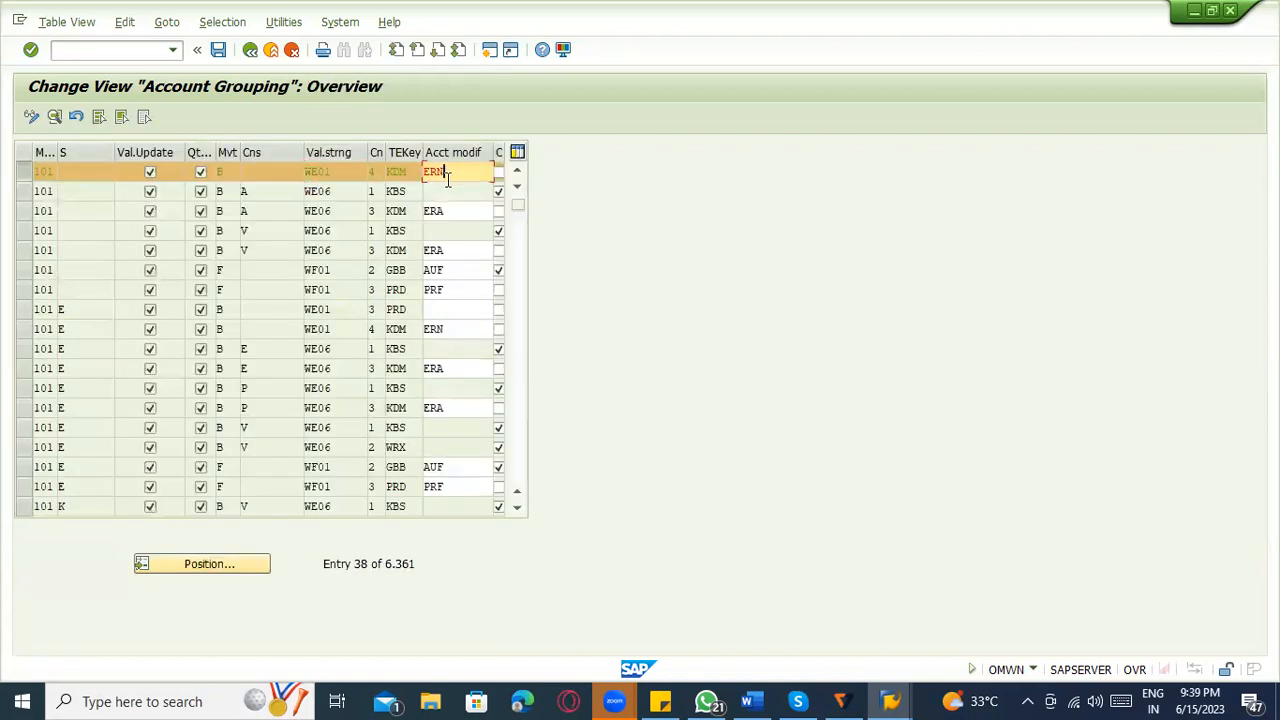
pyautogui.click(375, 174)
pyautogui.click(34, 172)
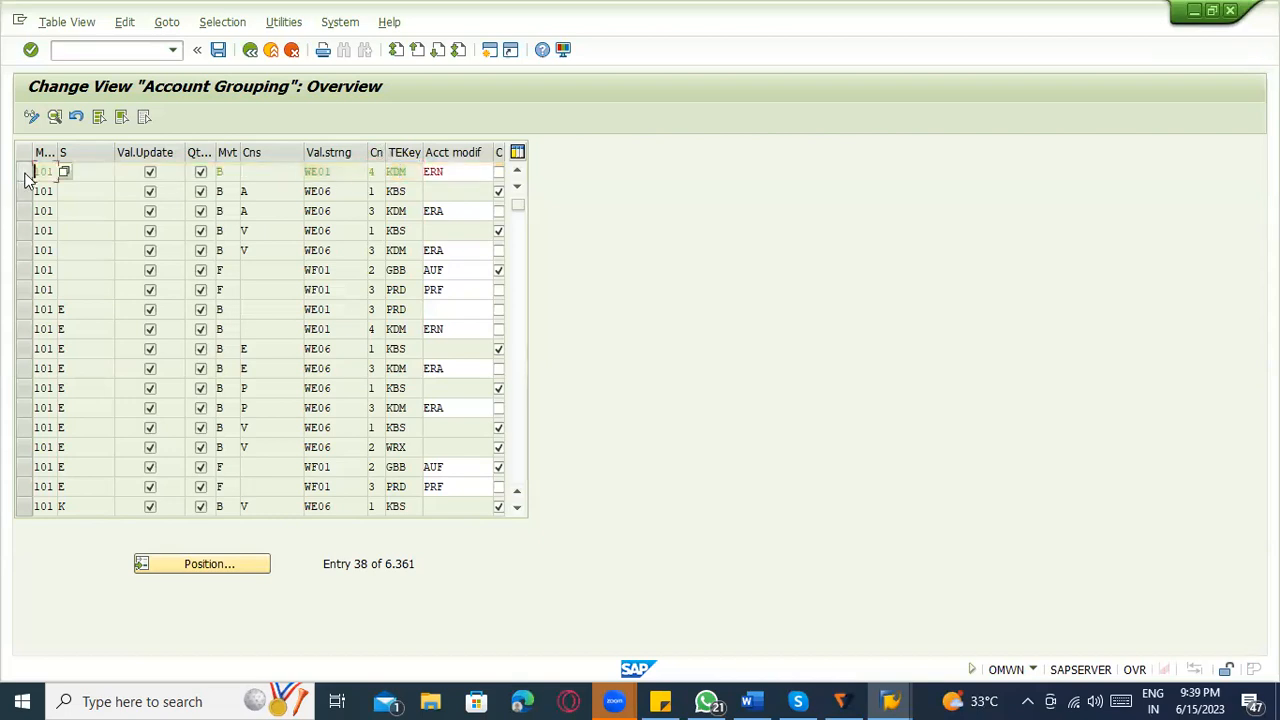
pyautogui.click(376, 172)
pyautogui.moveTo(451, 172); pyautogui.dragTo(418, 172)
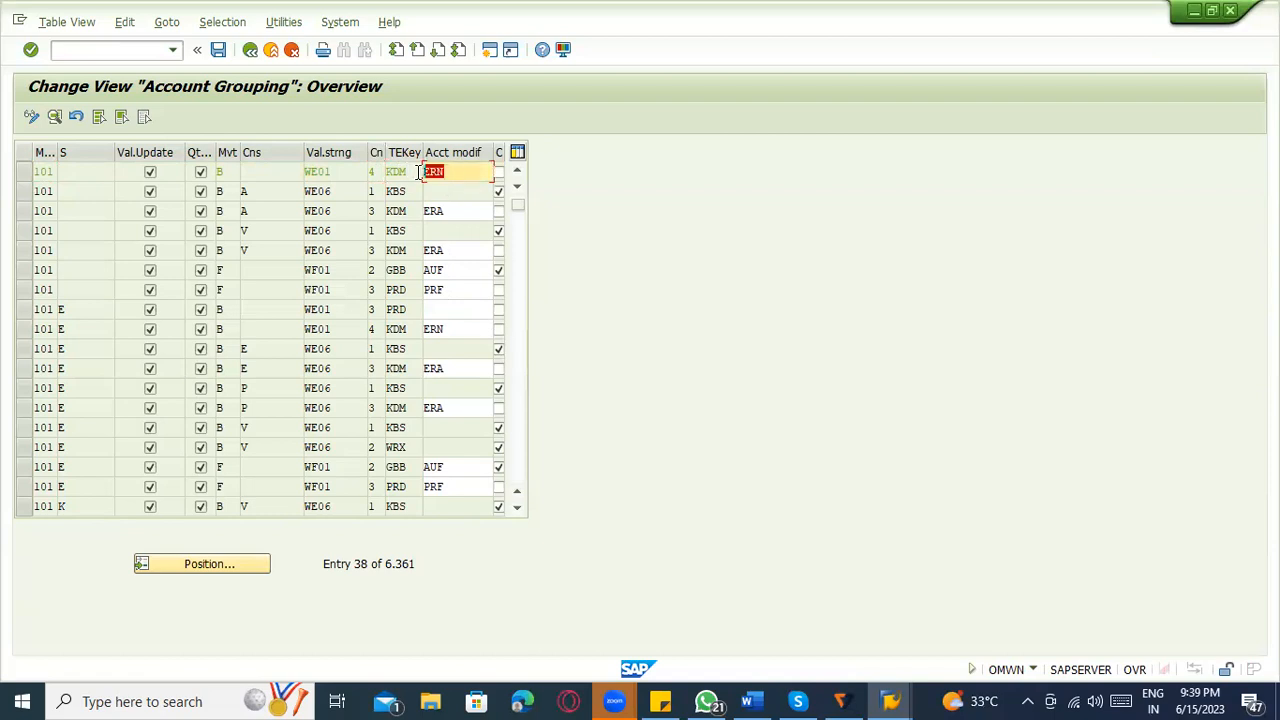
# Switch to Word and end the numbered list with a blank unnumbered line below the WE01 item.
pyautogui.click(750, 701)
pyautogui.click(648, 528)
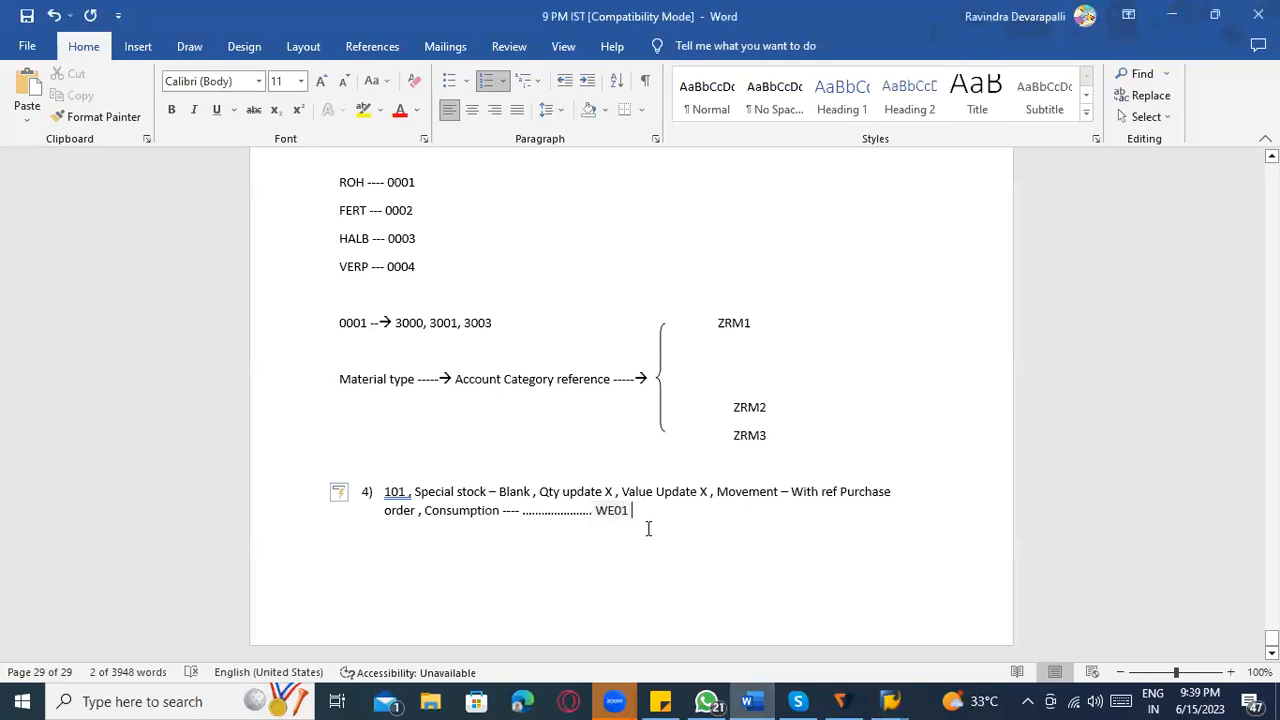
pyautogui.press('Return')
pyautogui.press('Return')
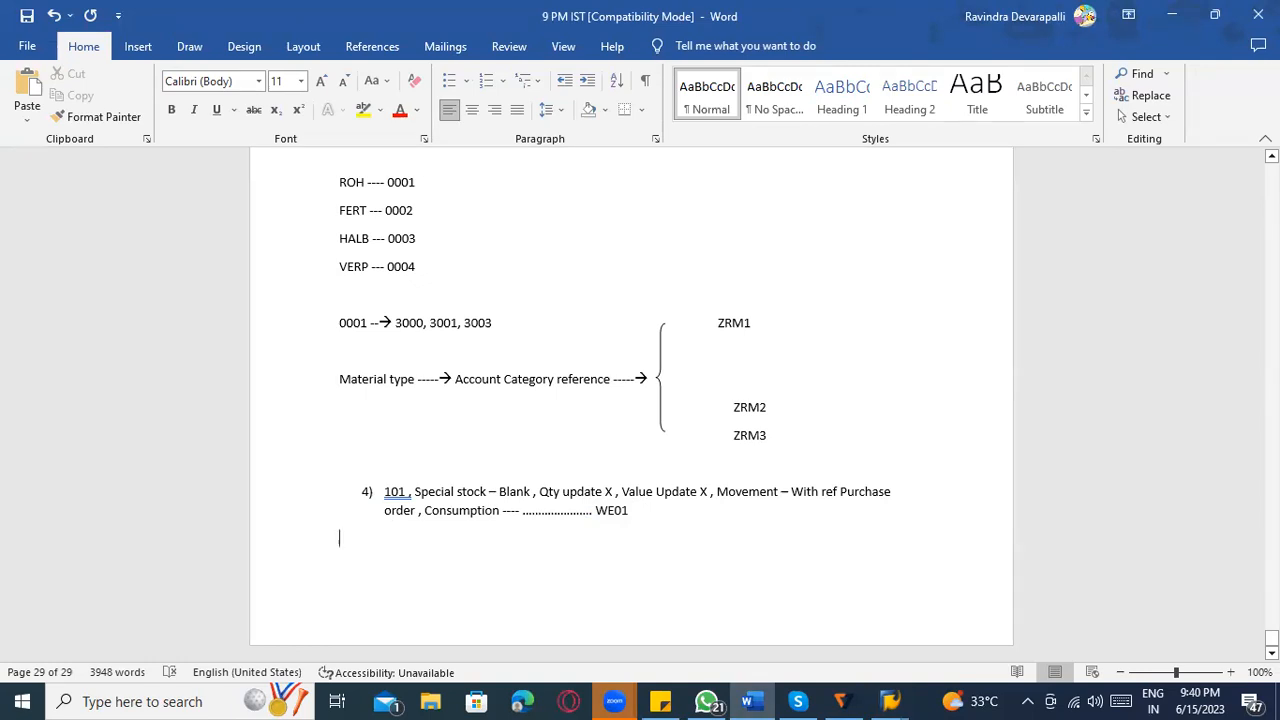
# Switch back to SAP and look through the account modification values of the other movement type 101 entries.
pyautogui.hotkey('alt', 'Tab')
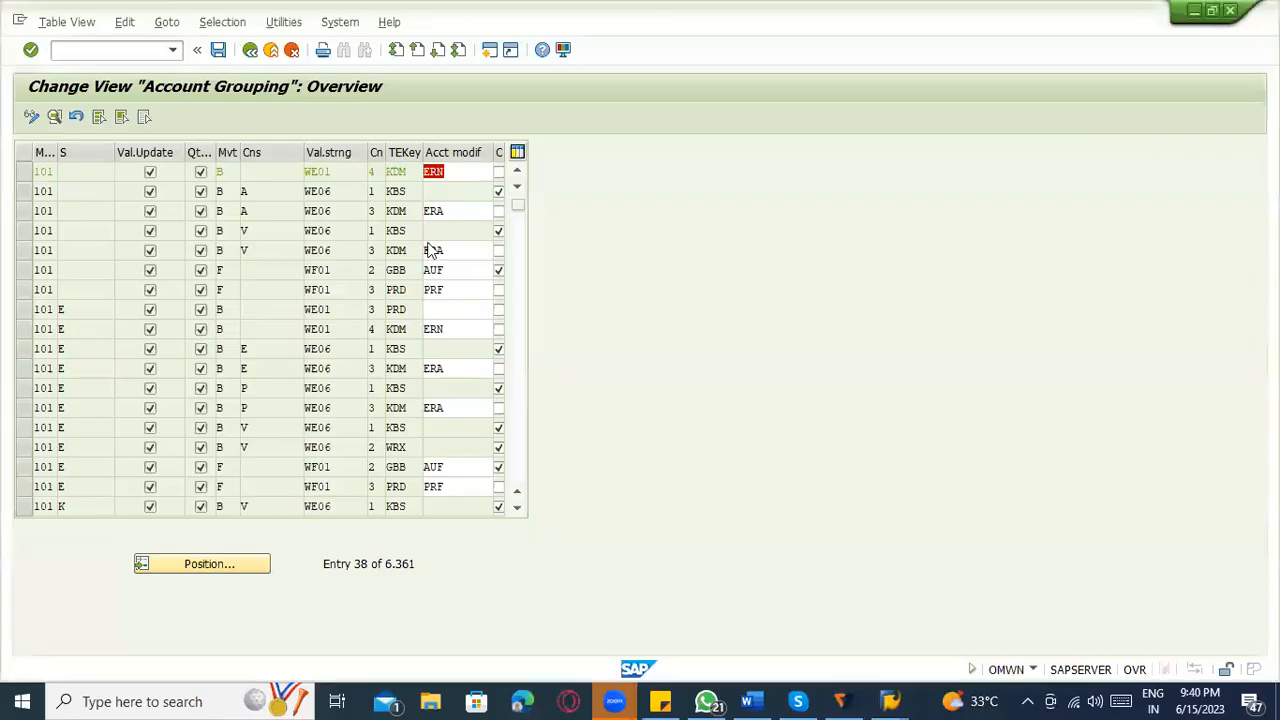
pyautogui.click(432, 250)
pyautogui.click(437, 290)
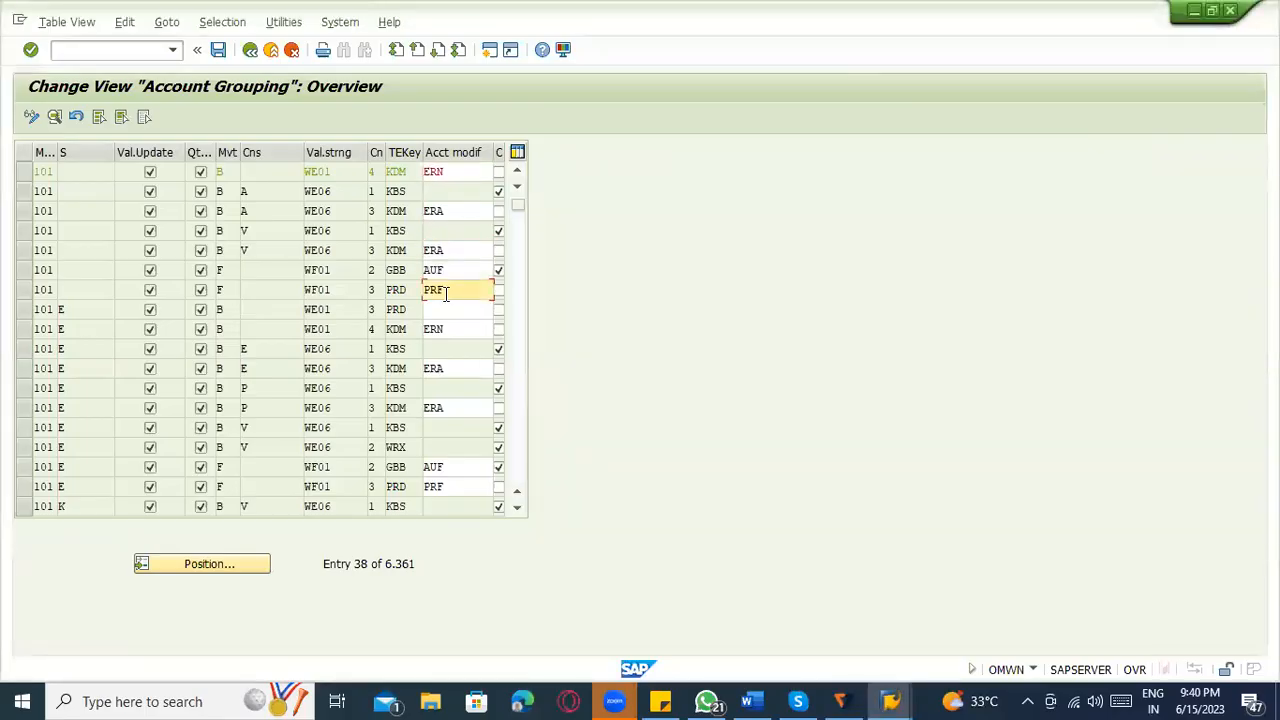
pyautogui.click(450, 330)
pyautogui.click(440, 271)
pyautogui.click(447, 310)
pyautogui.click(464, 368)
pyautogui.click(472, 392)
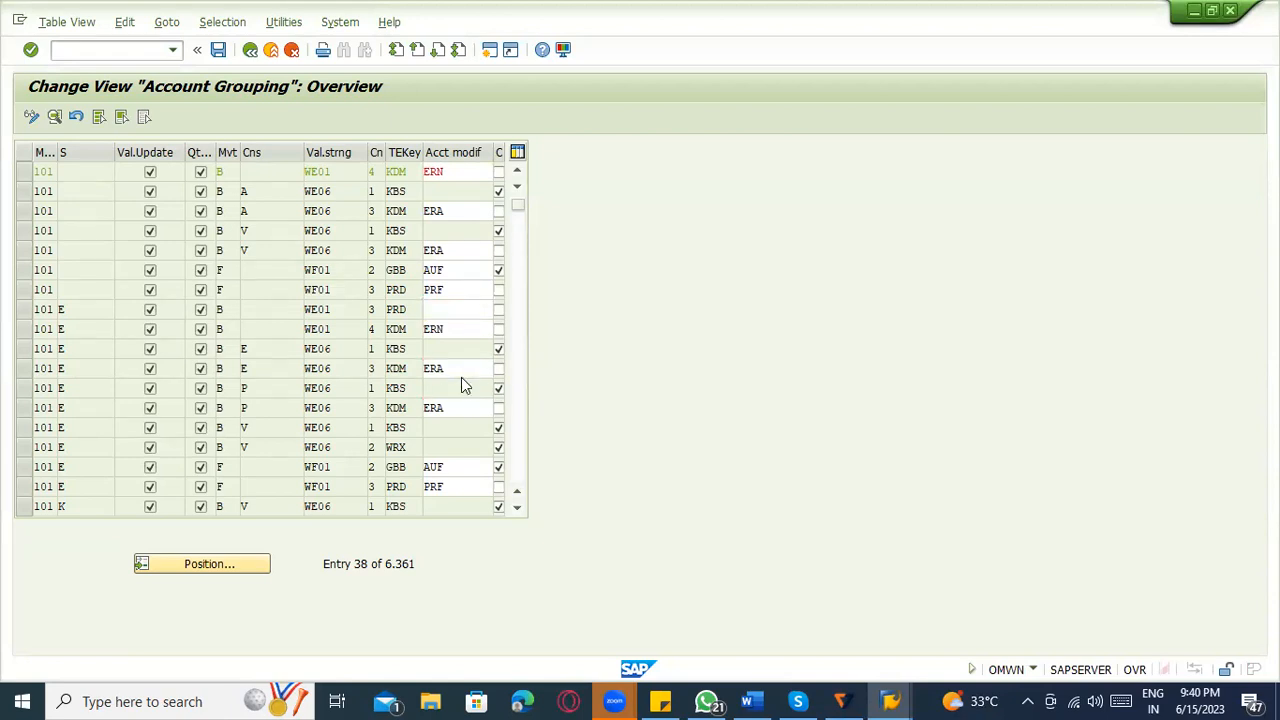
# Open the help for the account modification field, maximize it and read the account groupings for GBB.
pyautogui.press('F1')
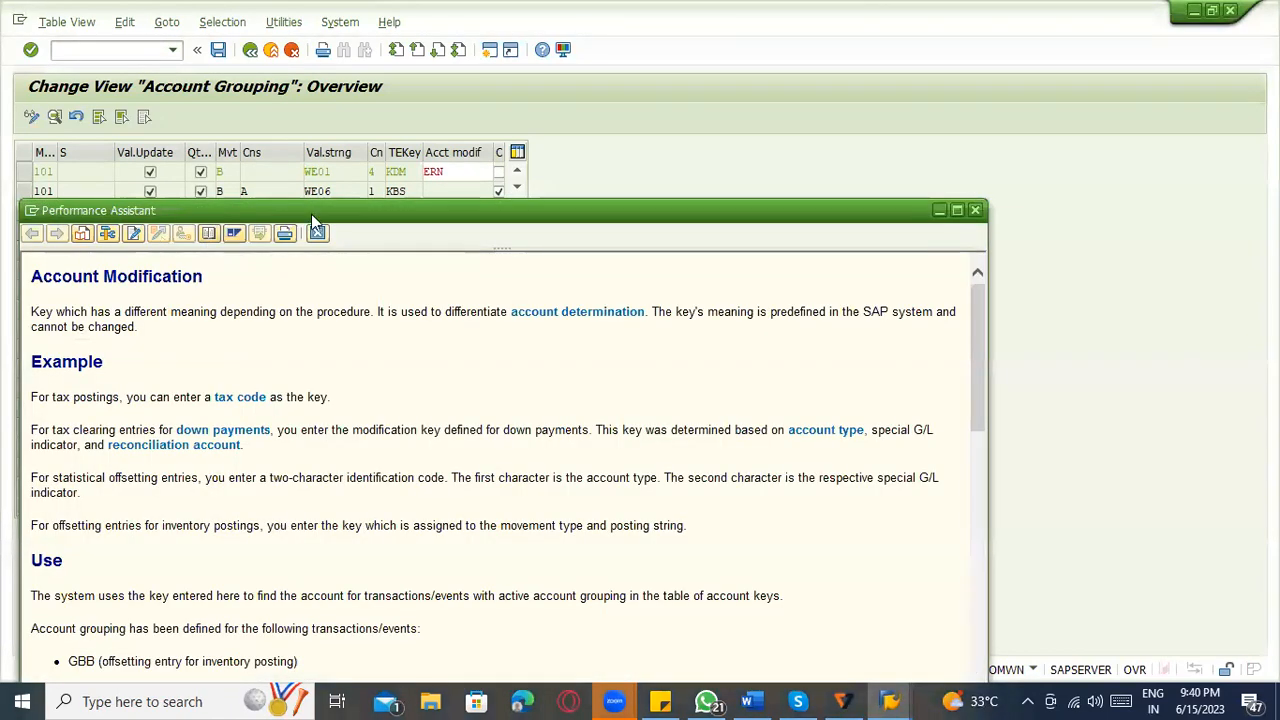
pyautogui.moveTo(309, 206); pyautogui.dragTo(282, 91)
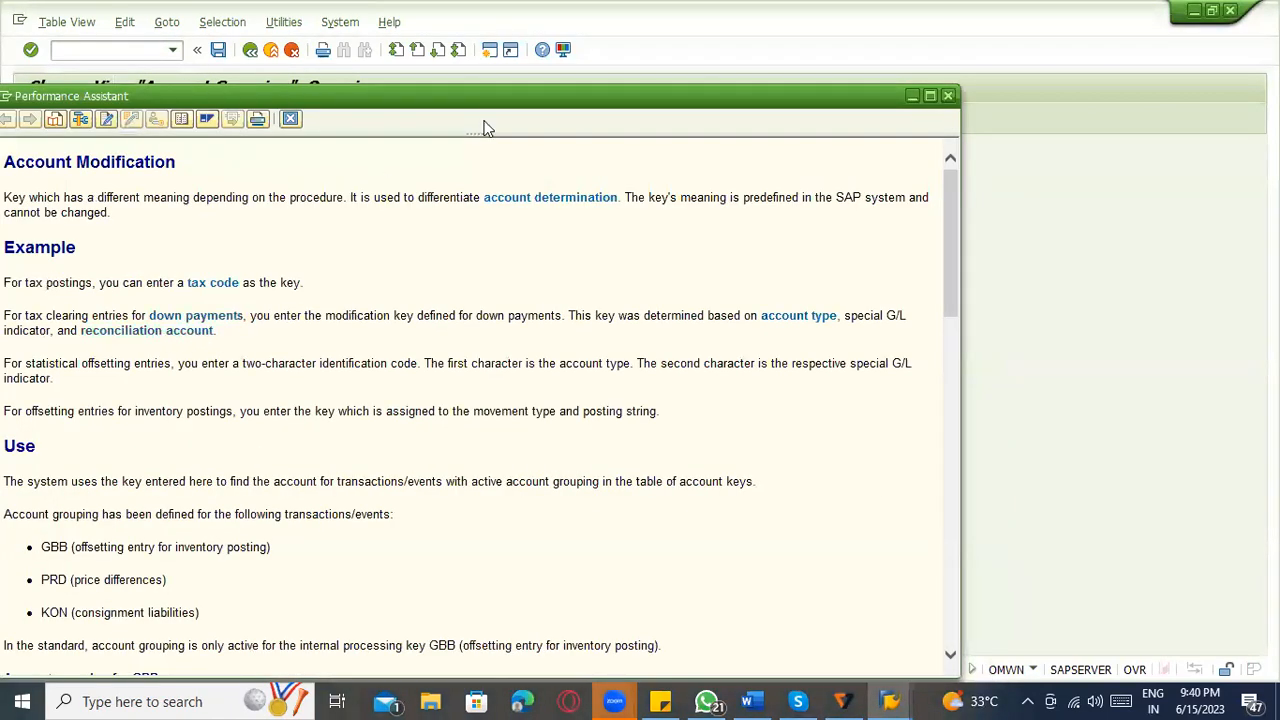
pyautogui.doubleClick(574, 91)
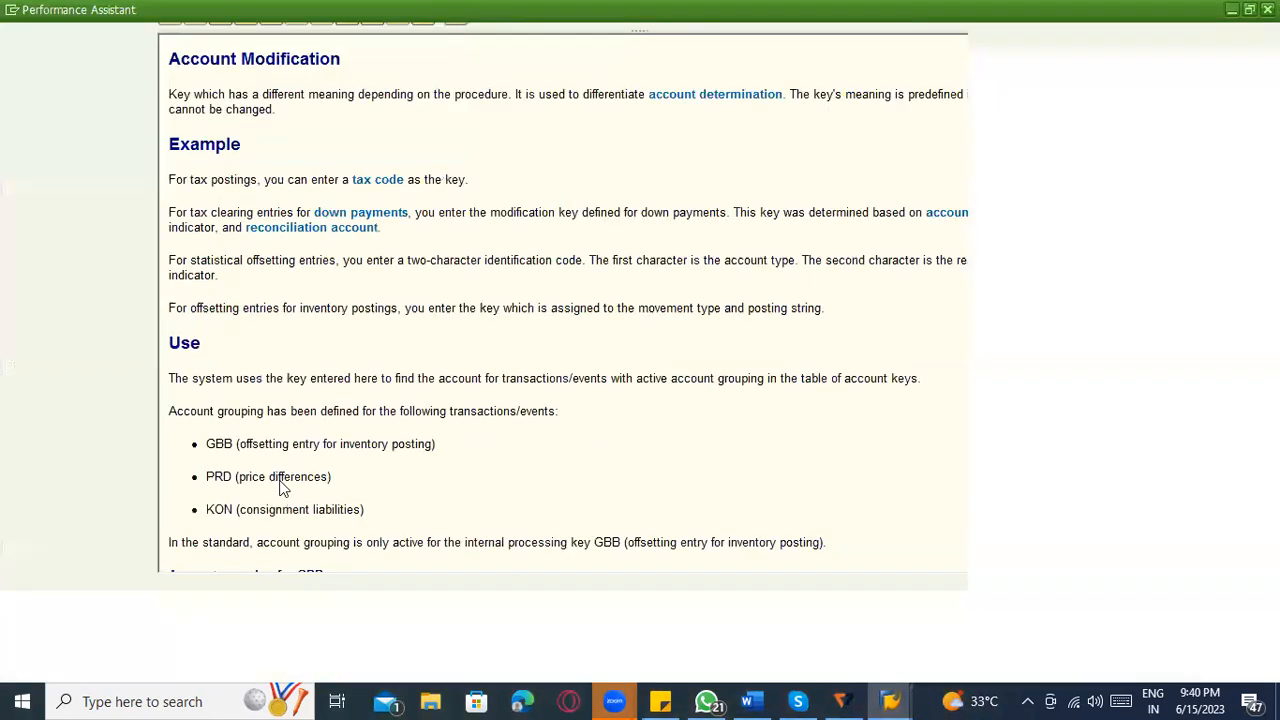
pyautogui.scroll(-2, 153, 484)
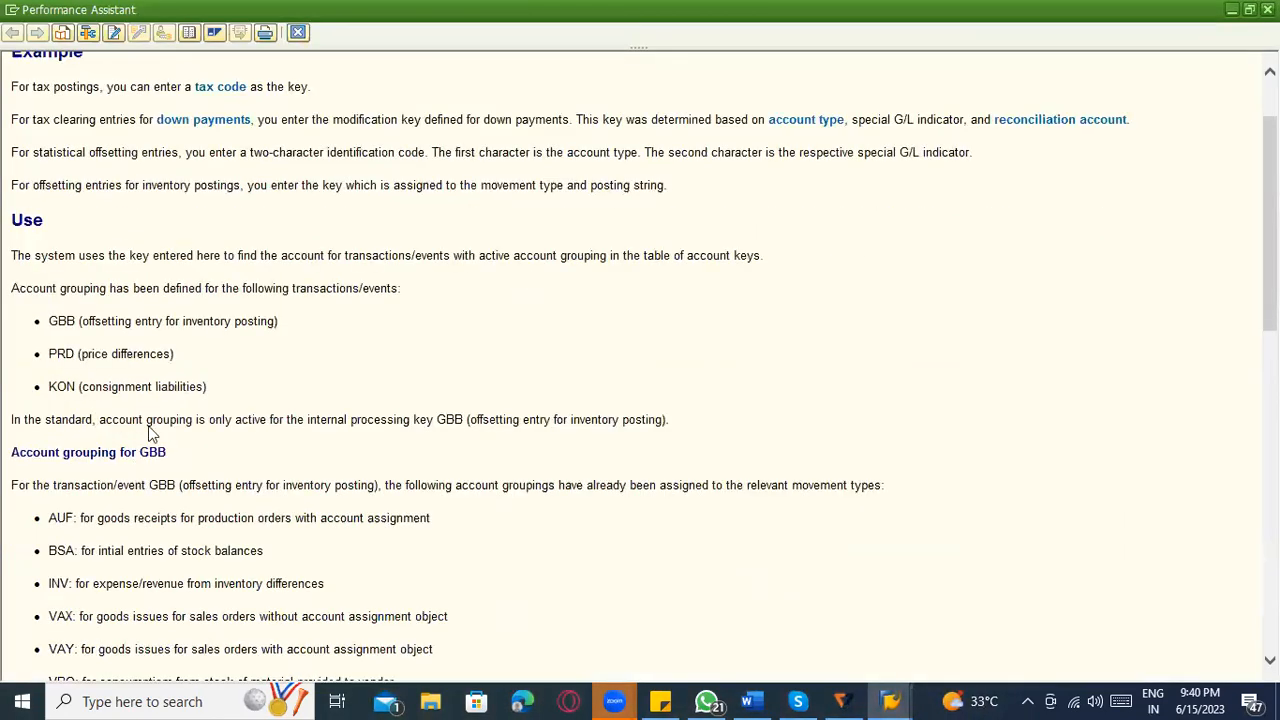
pyautogui.scroll(-2, 165, 430)
pyautogui.scroll(1, 166, 300)
pyautogui.scroll(-3, 229, 390)
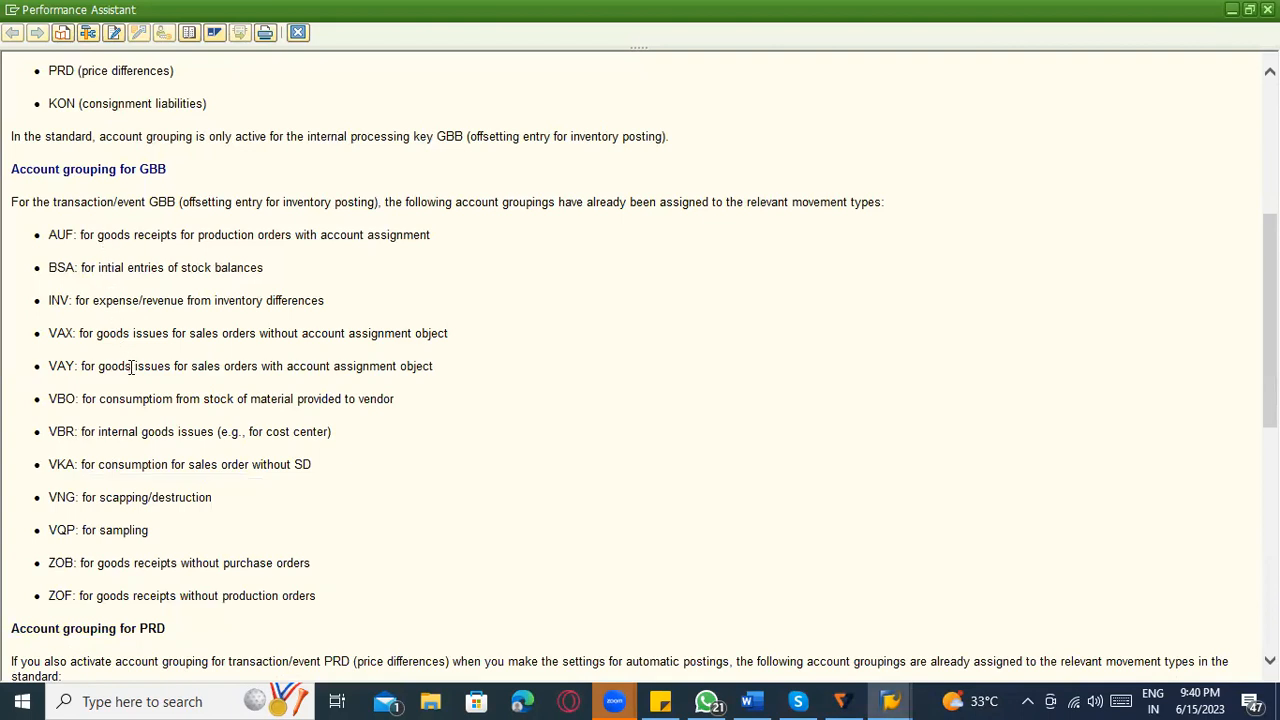
# Read the account groupings for GBB, PRD and KON and the movement type examples in the help, and close it.
pyautogui.scroll(1, 148, 350)
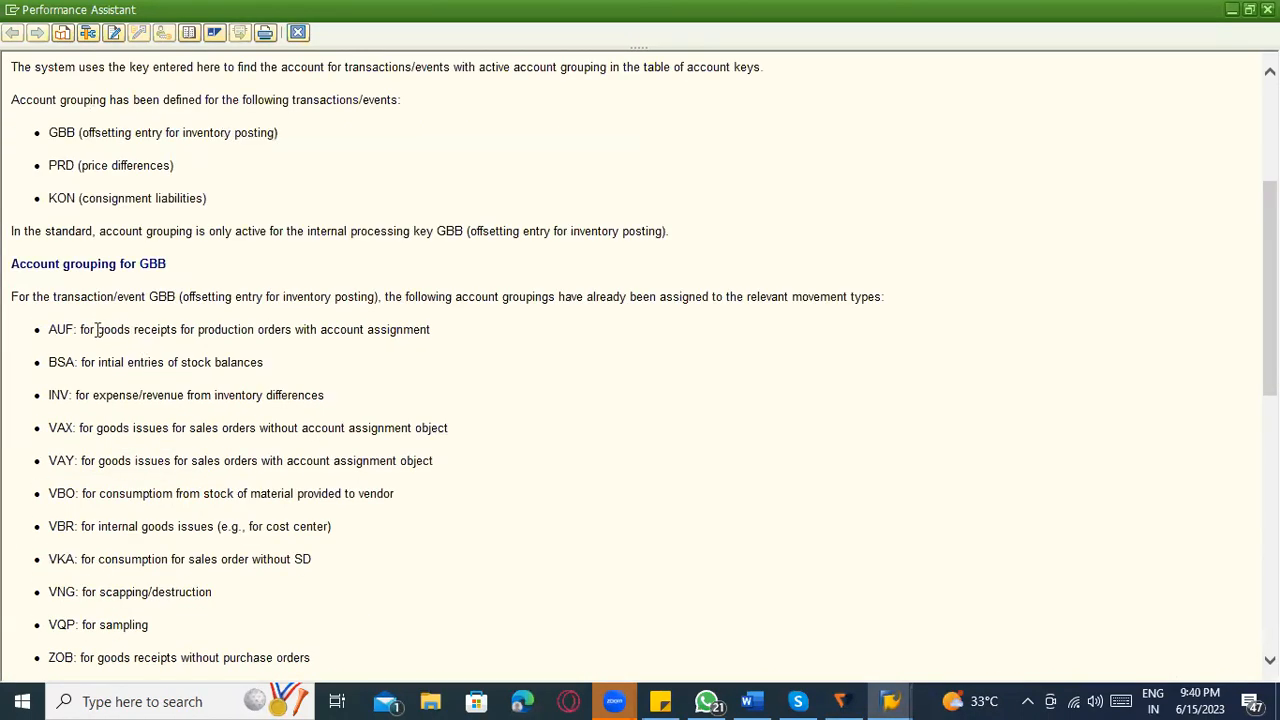
pyautogui.scroll(-1, 166, 536)
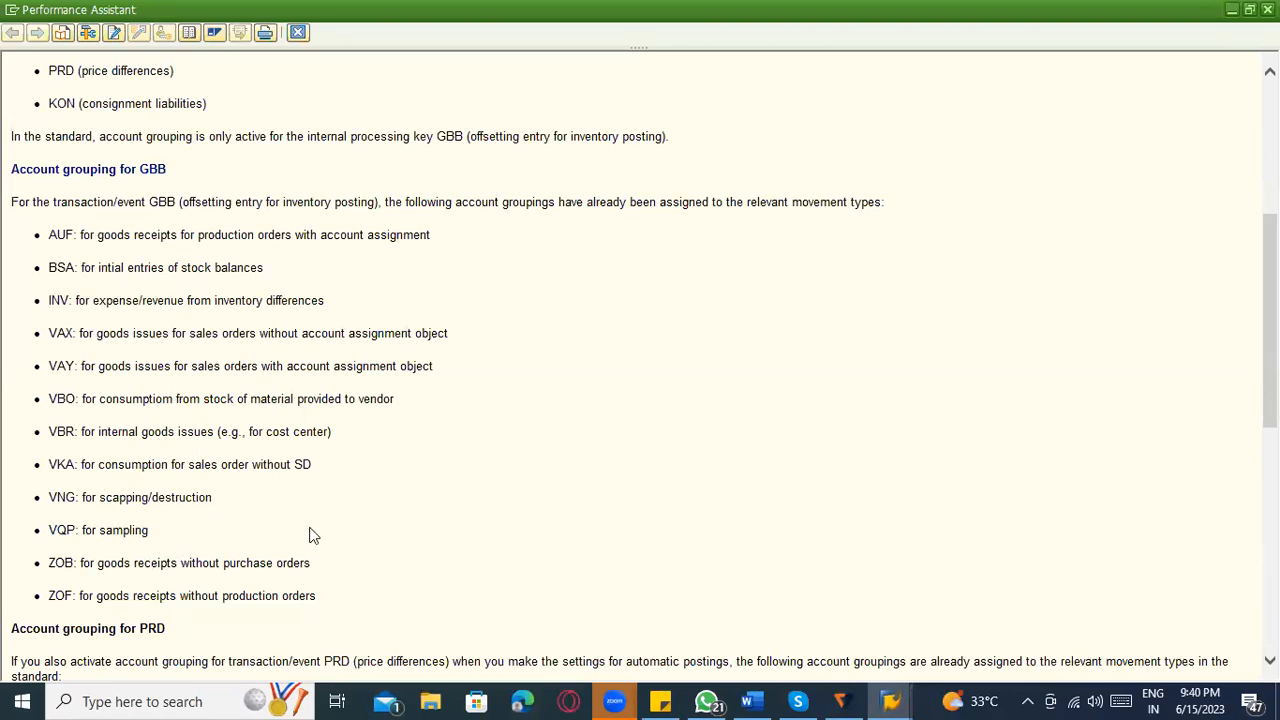
pyautogui.scroll(2, 310, 535)
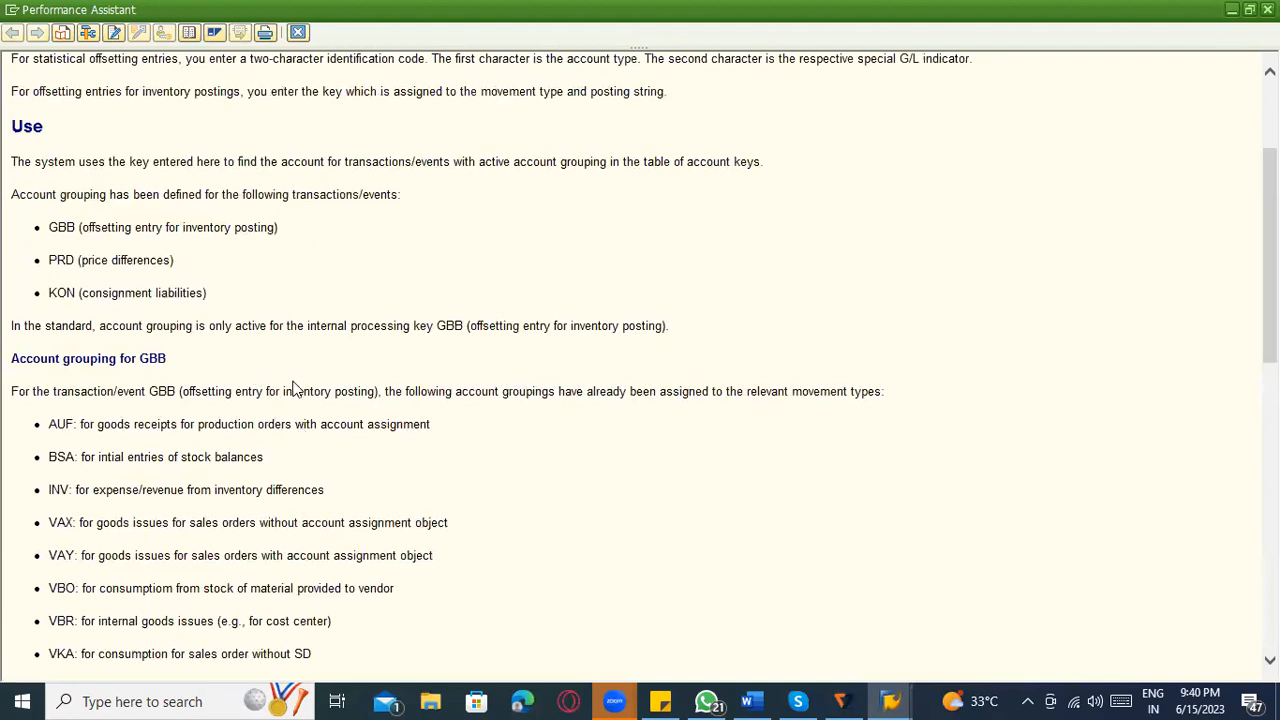
pyautogui.scroll(-3, 343, 406)
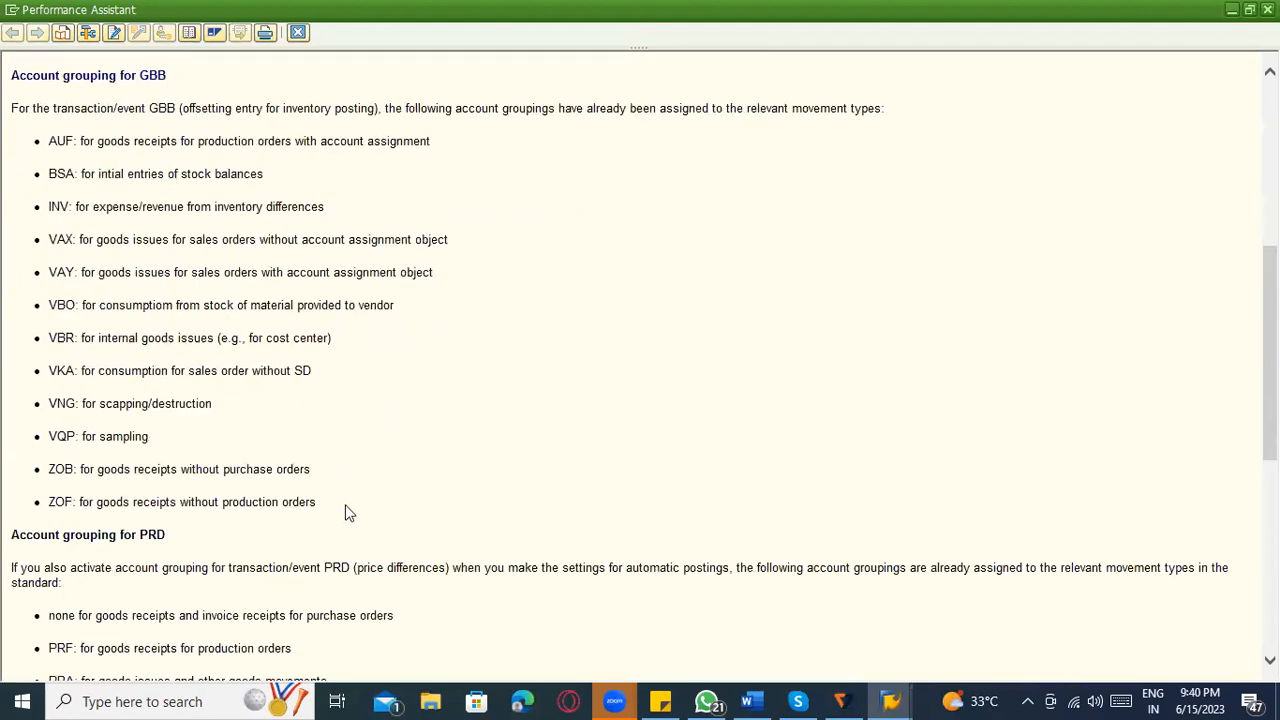
pyautogui.scroll(-3, 343, 510)
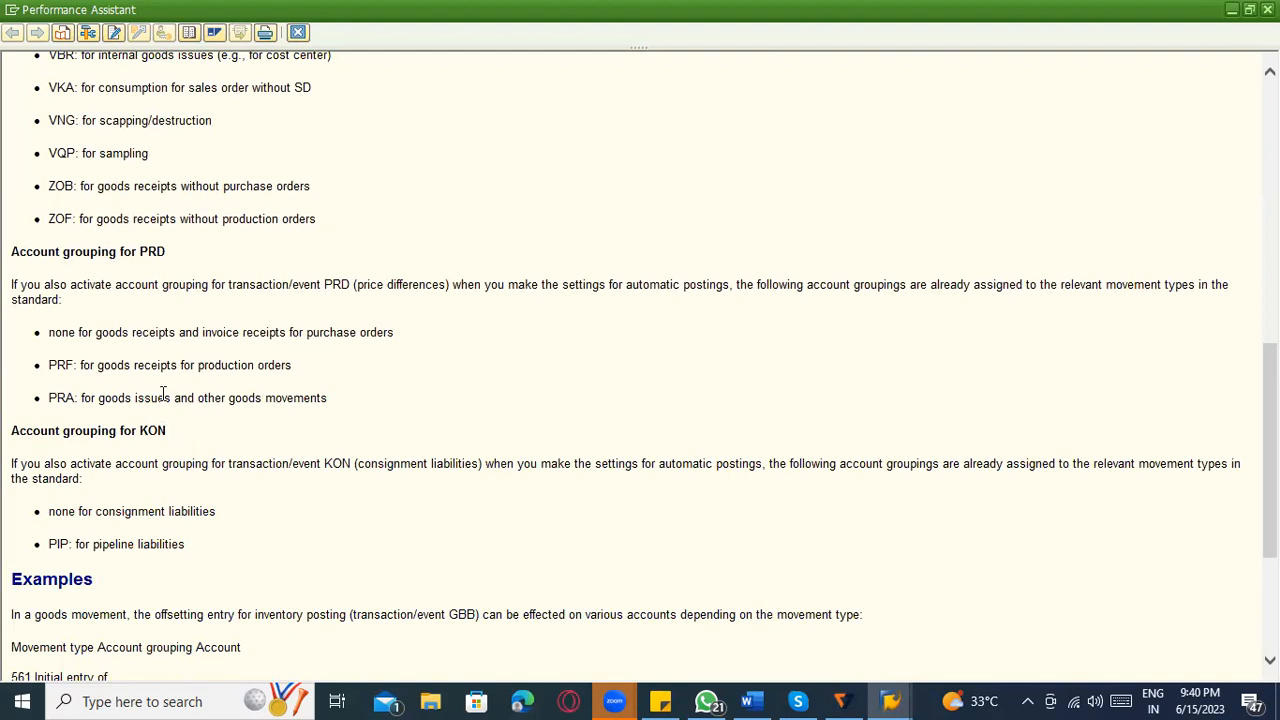
pyautogui.scroll(-3, 186, 429)
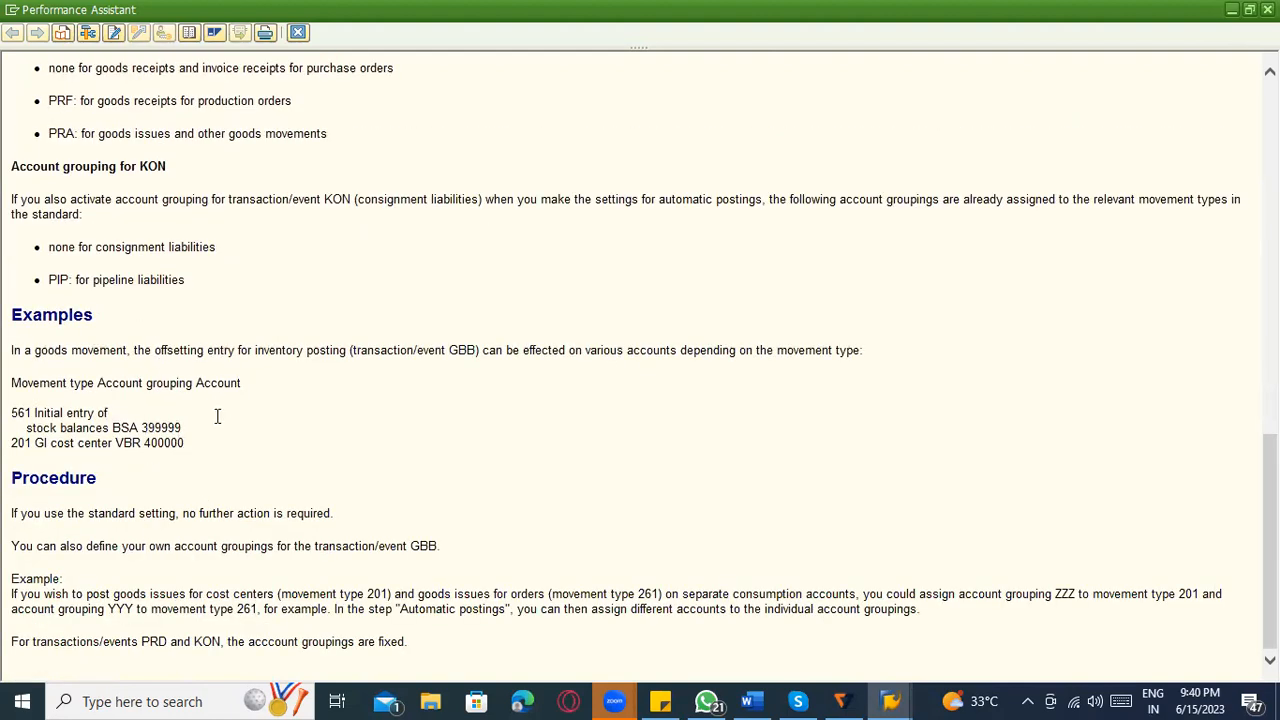
pyautogui.scroll(15, 214, 420)
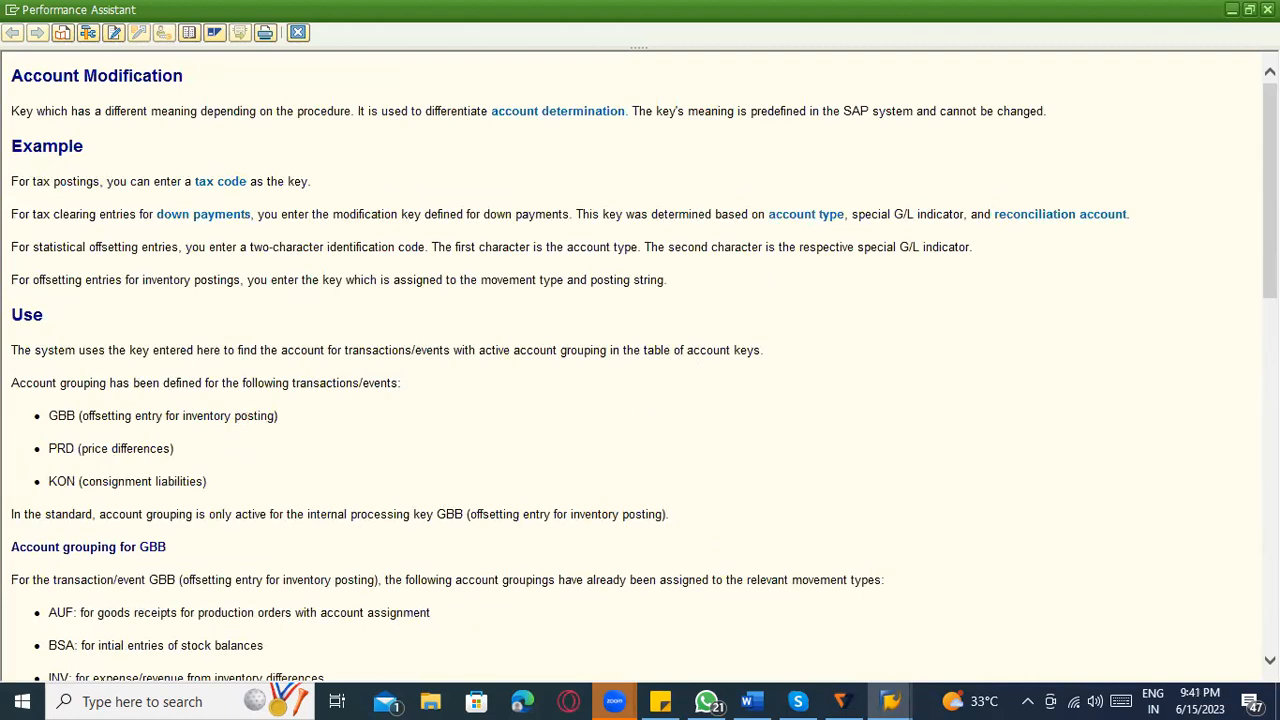
pyautogui.click(1268, 9)
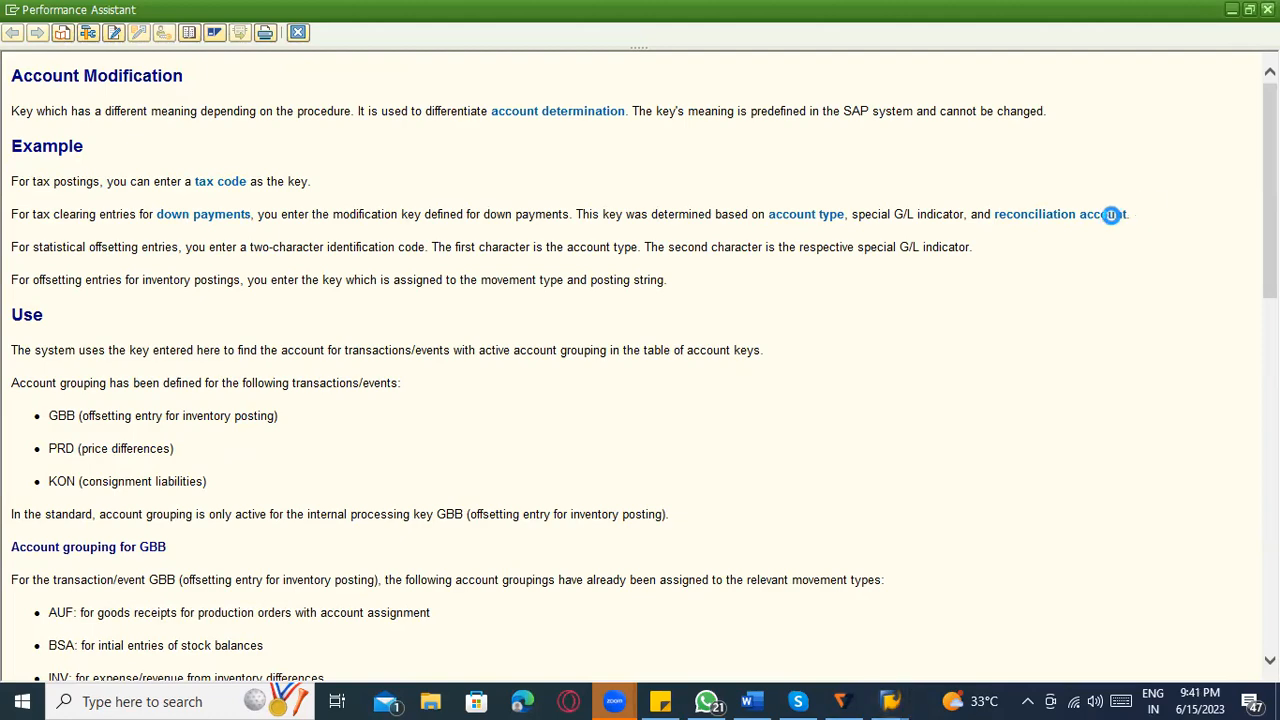
pyautogui.click(447, 178)
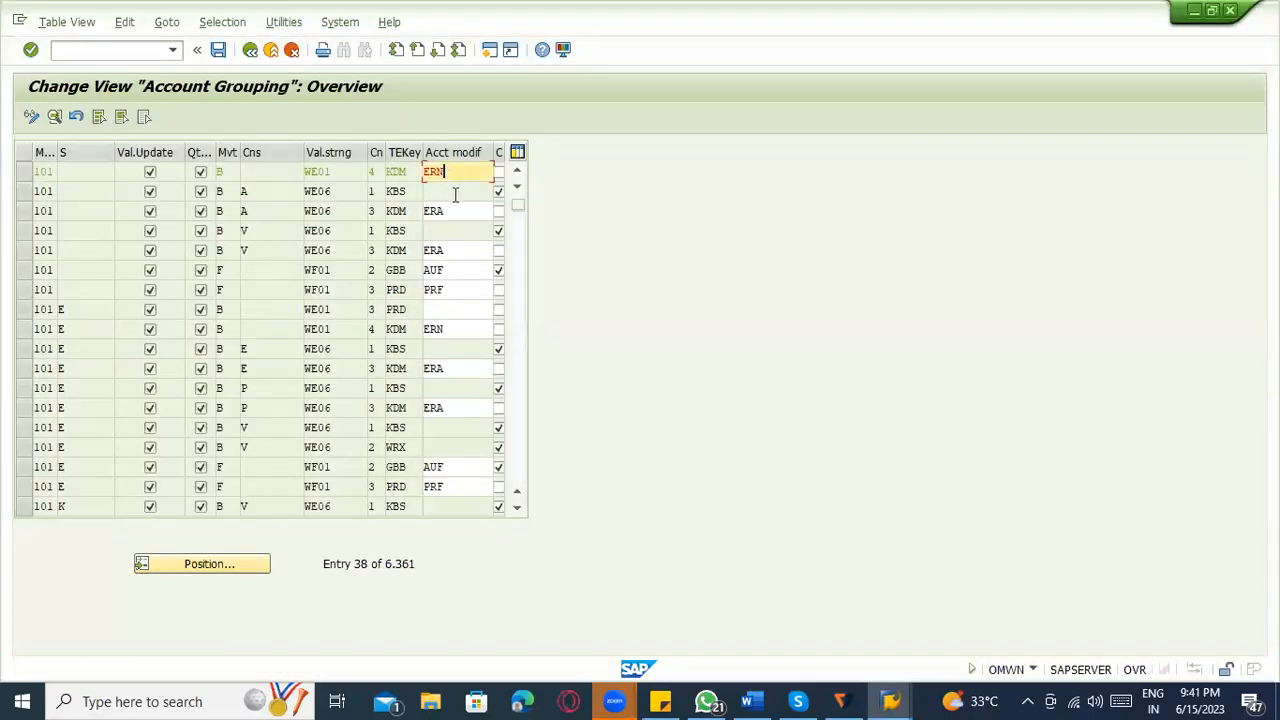
pyautogui.click(193, 564)
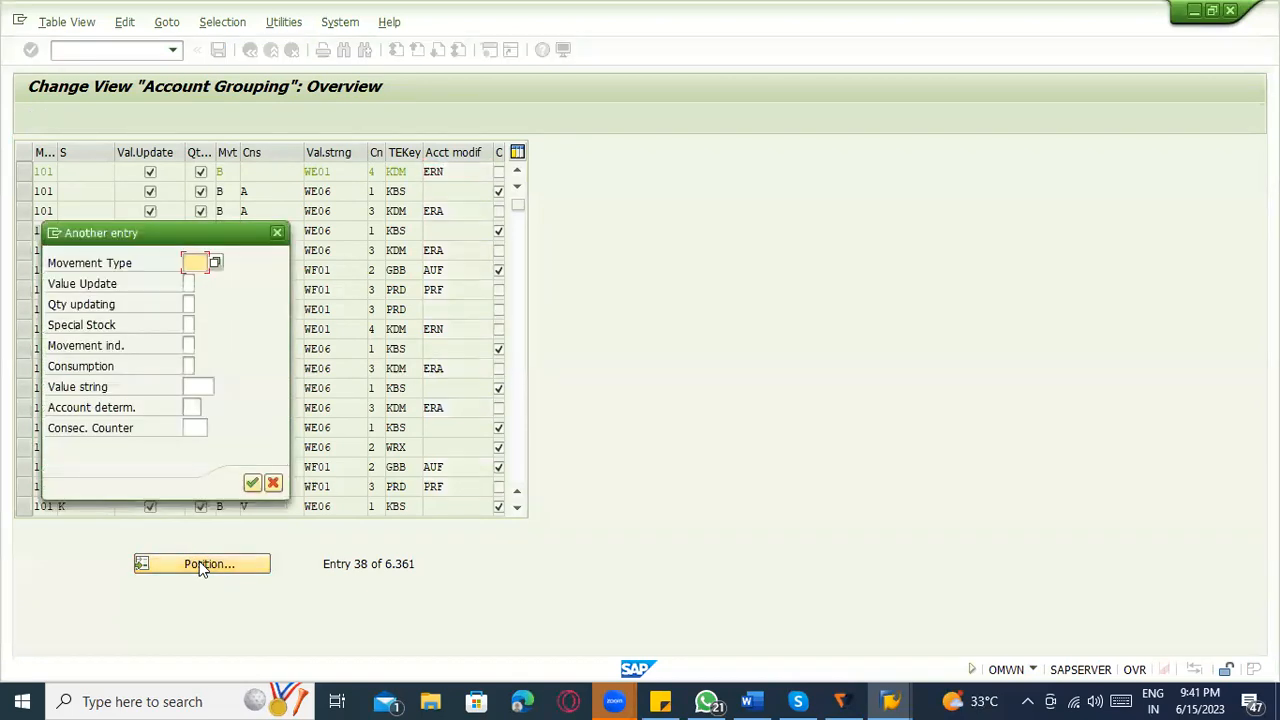
pyautogui.write('5')
pyautogui.press('BackSpace')
pyautogui.write('z51')
pyautogui.press('BackSpace')
pyautogui.press('BackSpace')
pyautogui.press('BackSpace')
pyautogui.write('551')
pyautogui.press('BackSpace')
pyautogui.press('BackSpace')
pyautogui.press('BackSpace')
pyautogui.write('z51')
pyautogui.press('BackSpace')
pyautogui.press('BackSpace')
pyautogui.press('BackSpace')
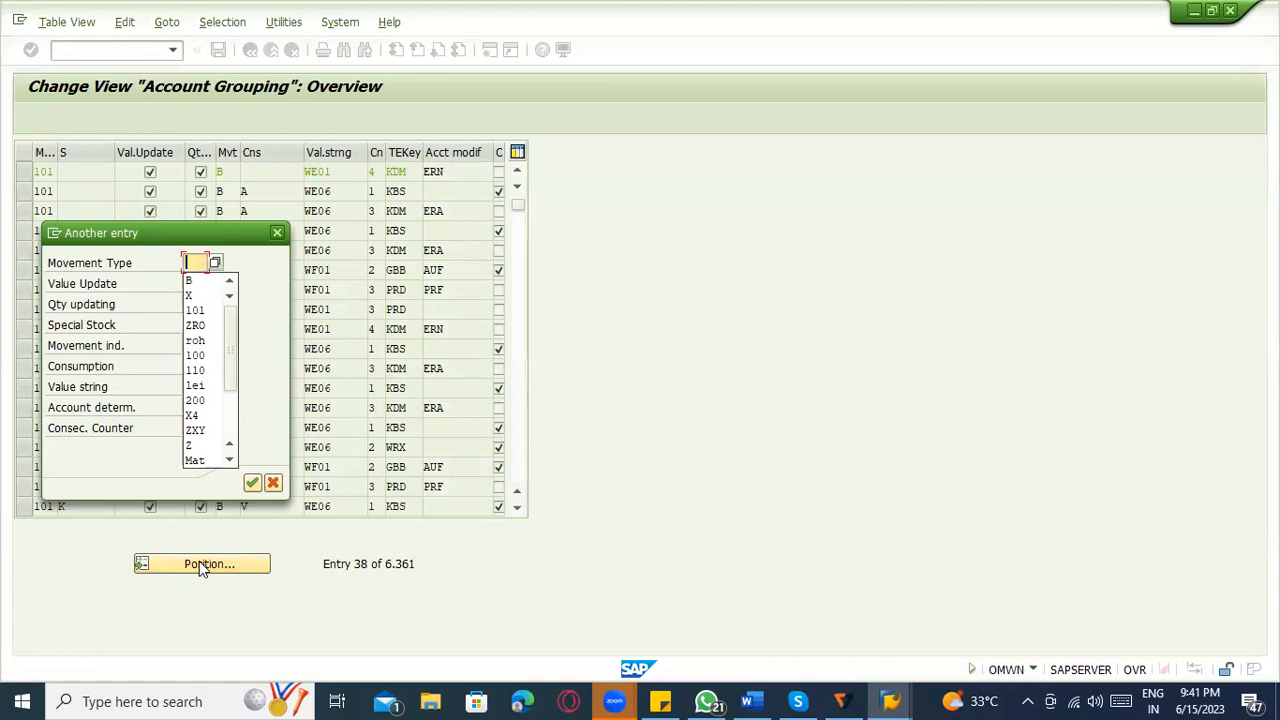
pyautogui.press('Escape')
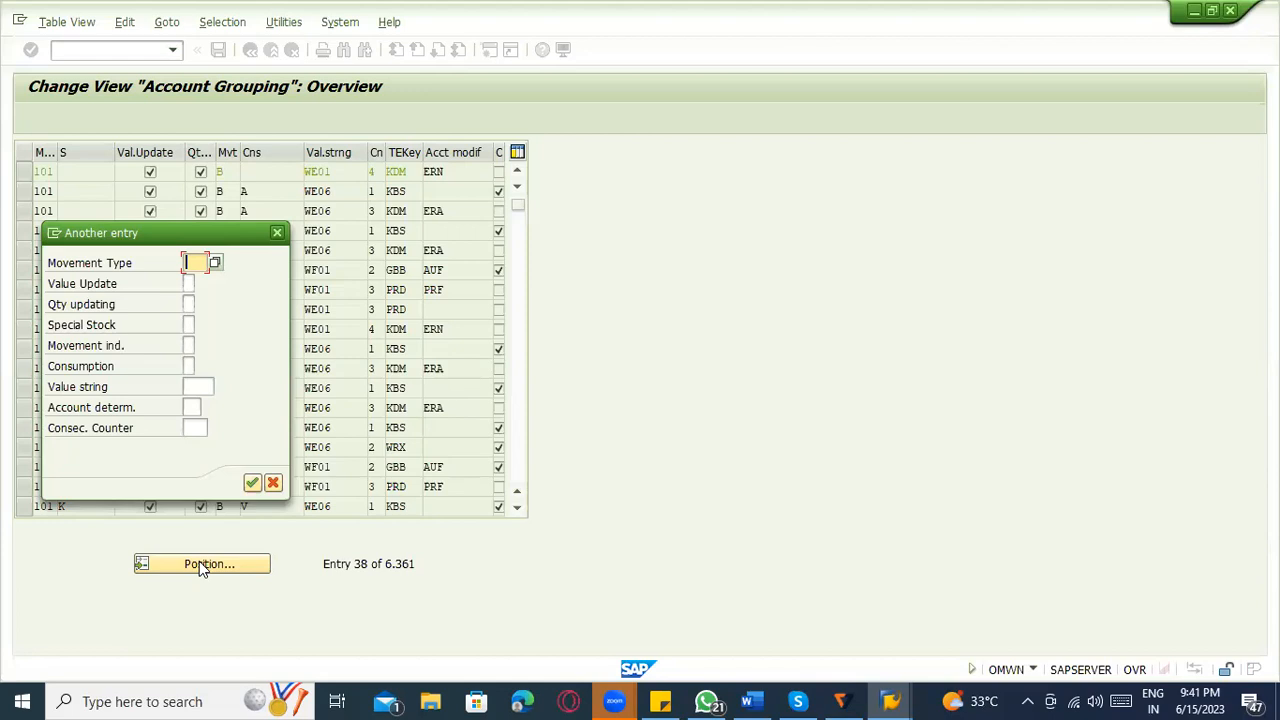
pyautogui.press('Escape')
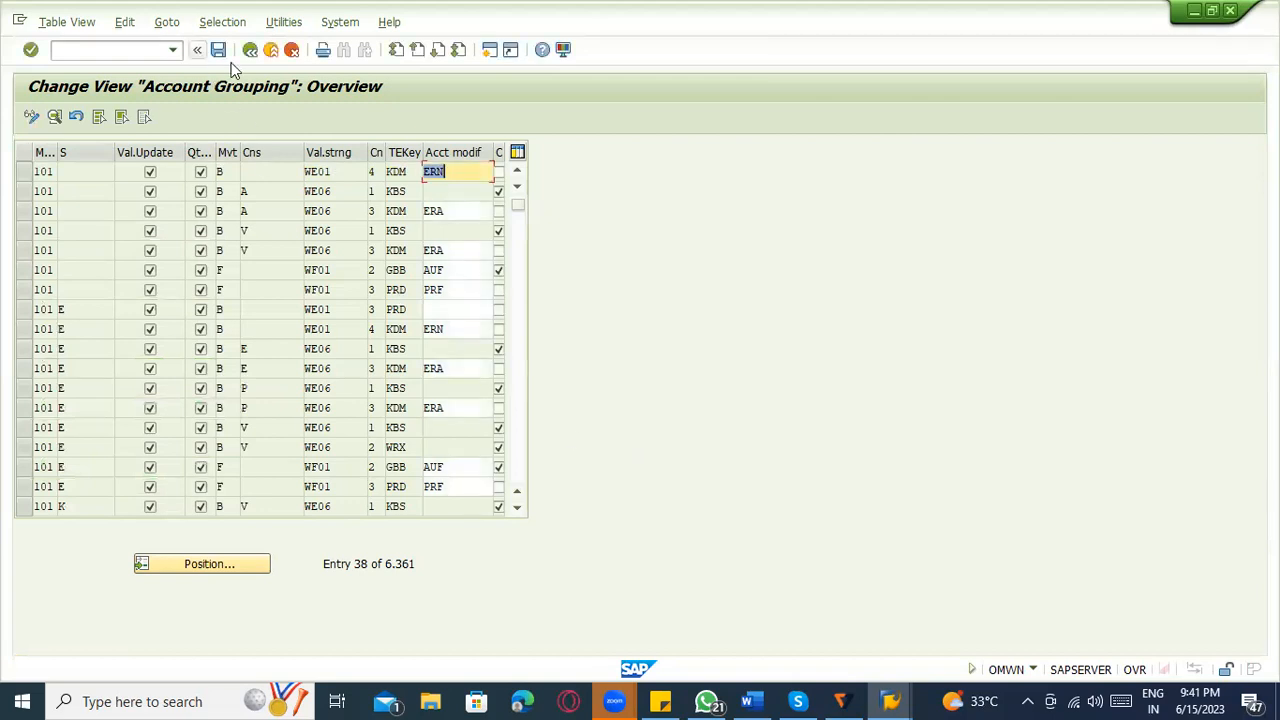
# Leave the account grouping view, switch to Word and add "GBB ------ Off setting entry" with a blank line below on a new page.
pyautogui.click(448, 253)
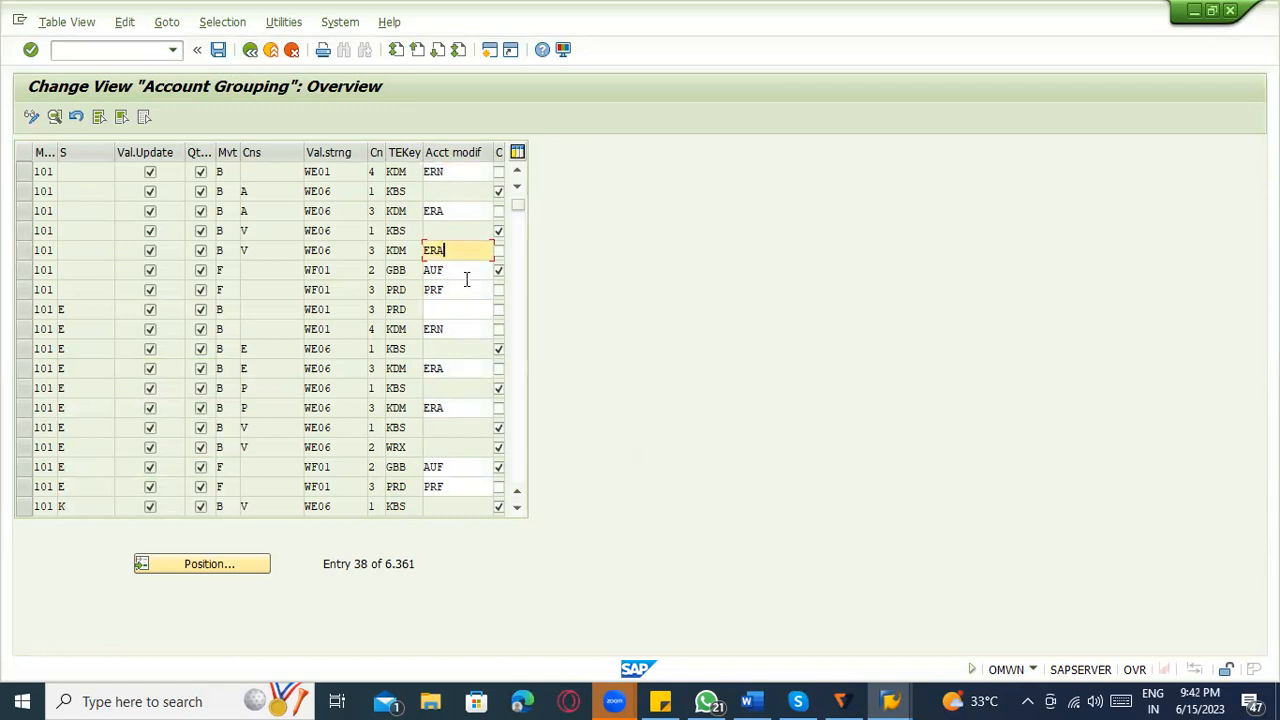
pyautogui.click(251, 50)
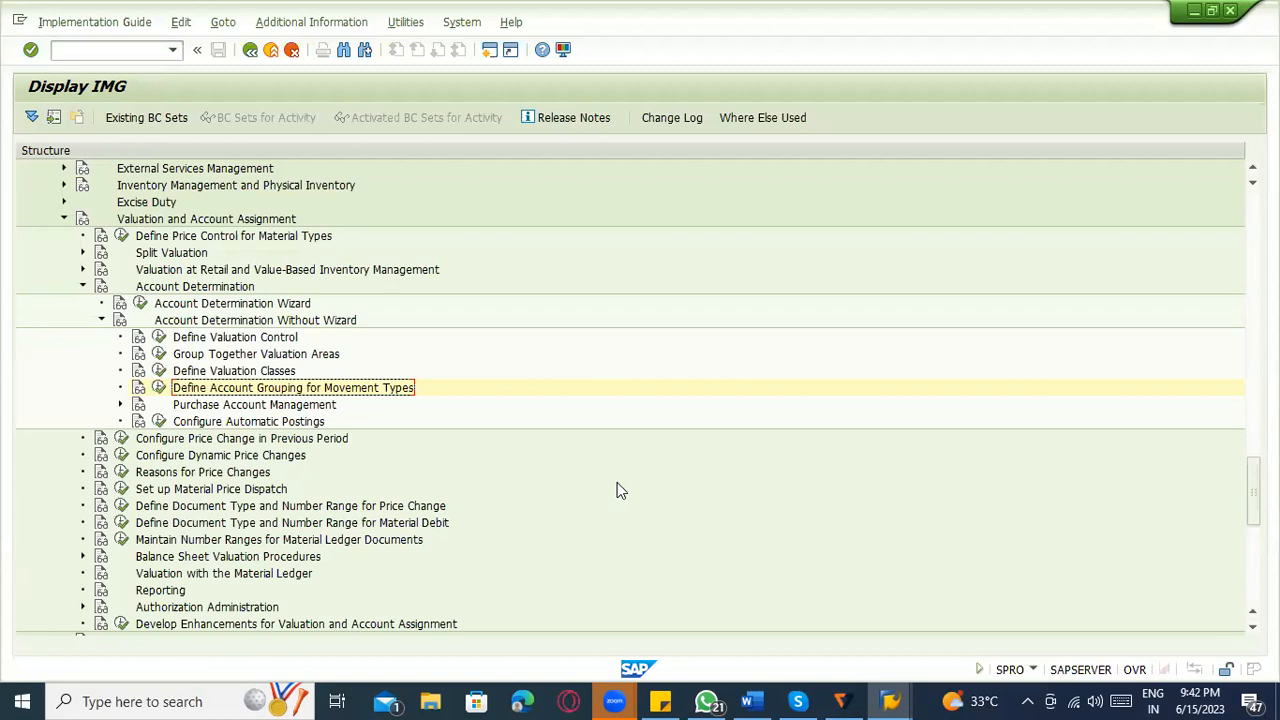
pyautogui.click(747, 701)
pyautogui.hotkey('ctrl', 'Return')
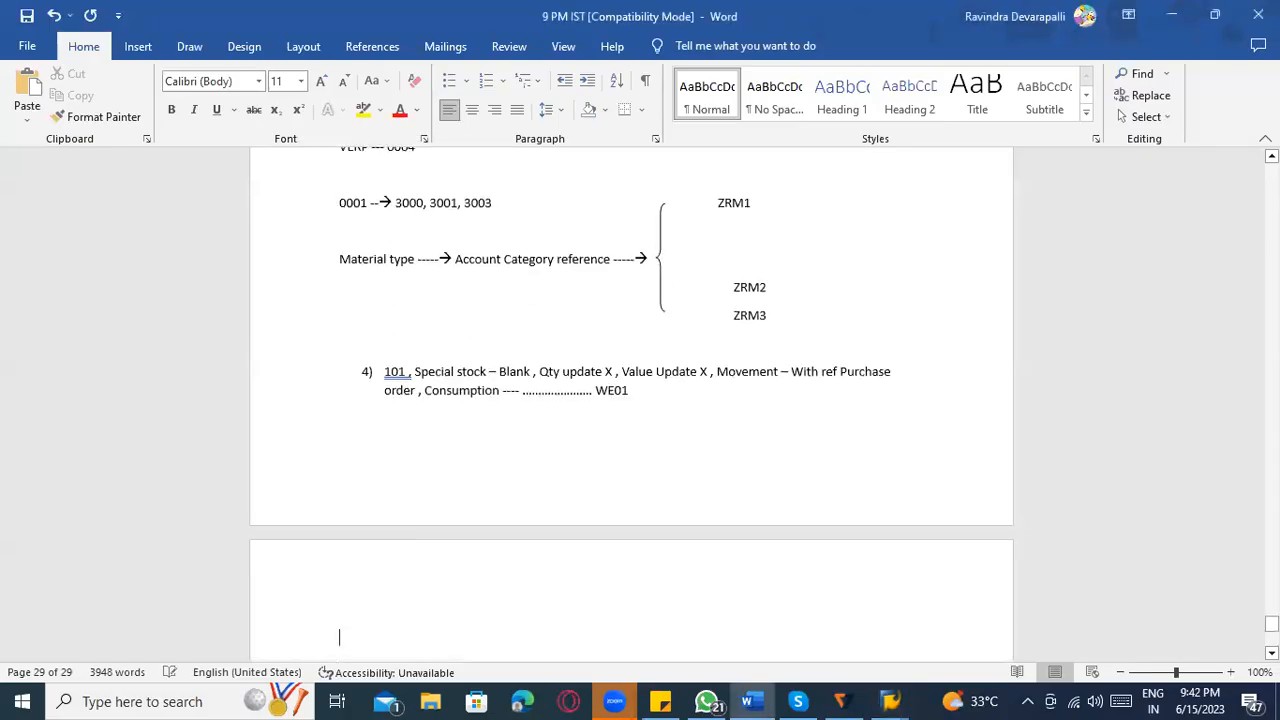
pyautogui.write('GBB ')
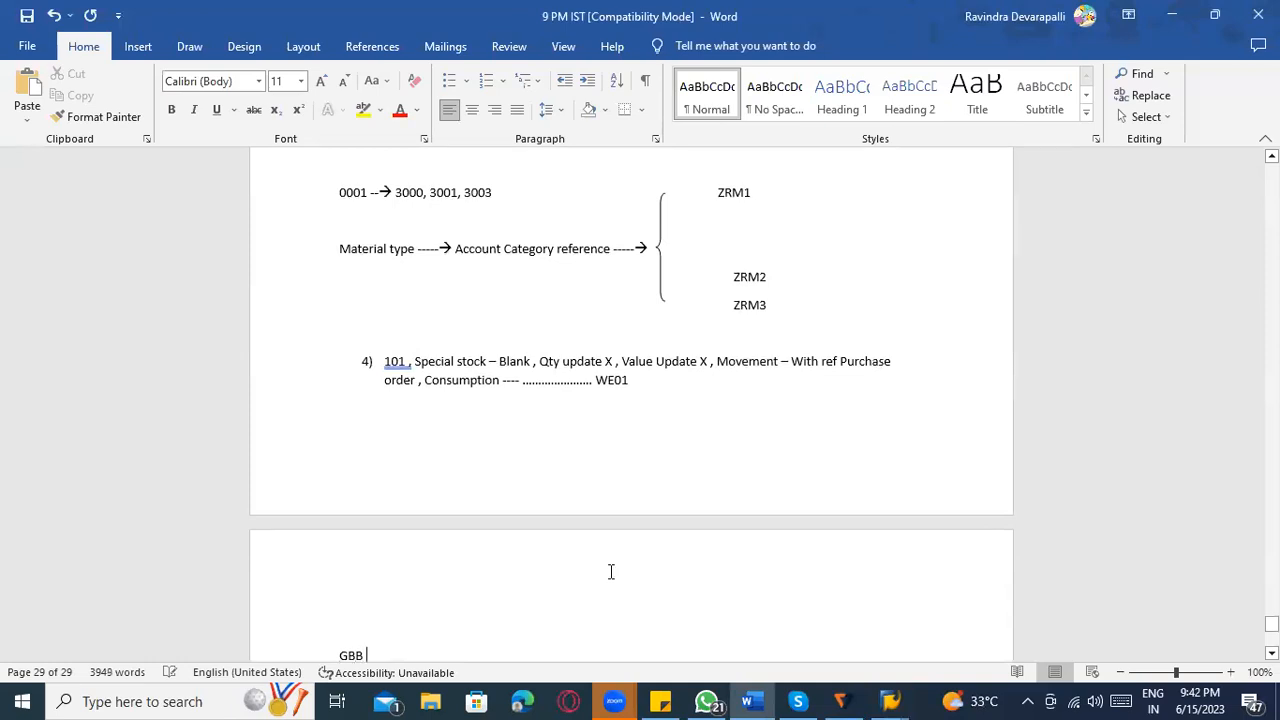
pyautogui.write('------ Off setting entry')
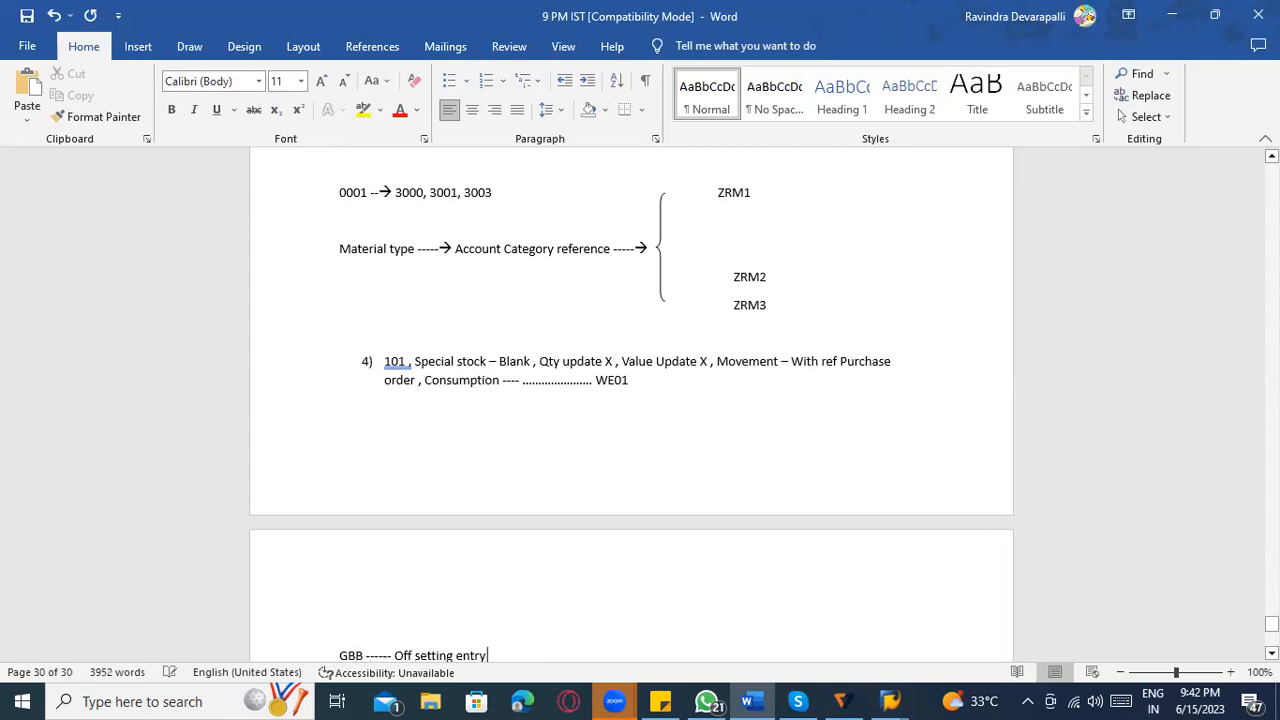
pyautogui.press('Return')
pyautogui.press('Return')
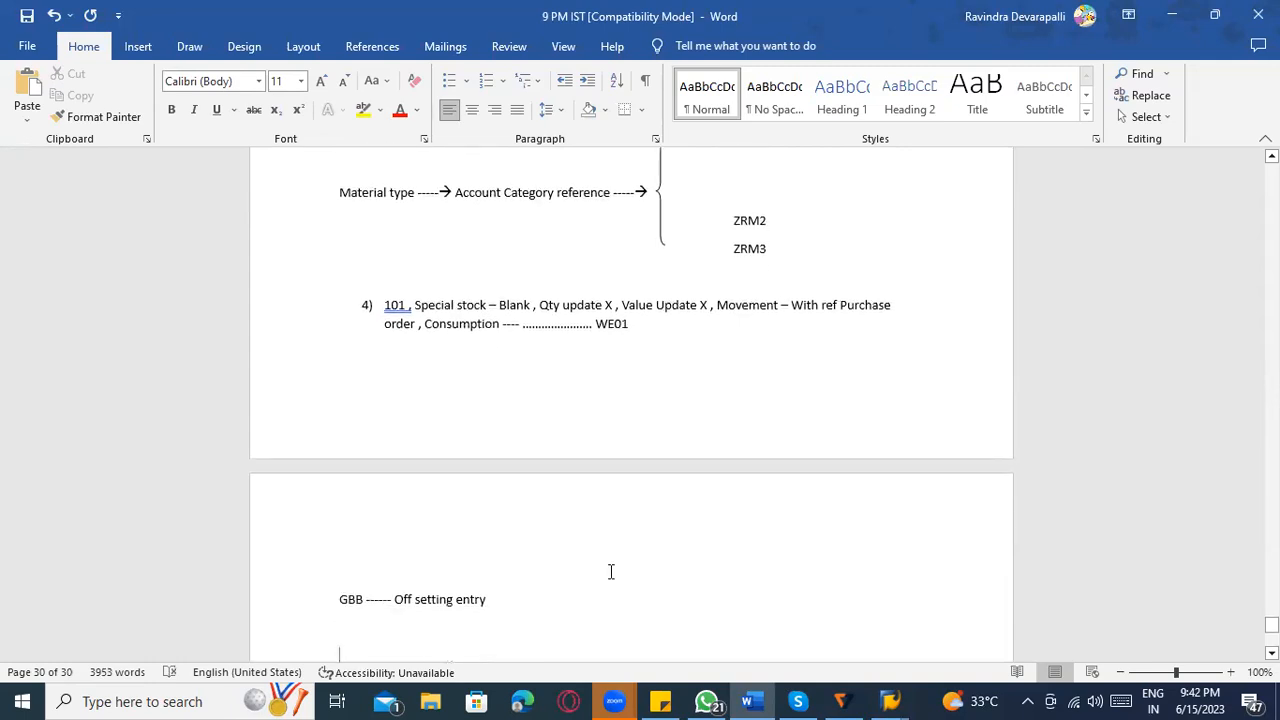
# Write the lines "GI to cost center" and "GI to Production order" below the GBB line.
pyautogui.write('GI to cost center')
pyautogui.press('Return')
pyautogui.write('GI')
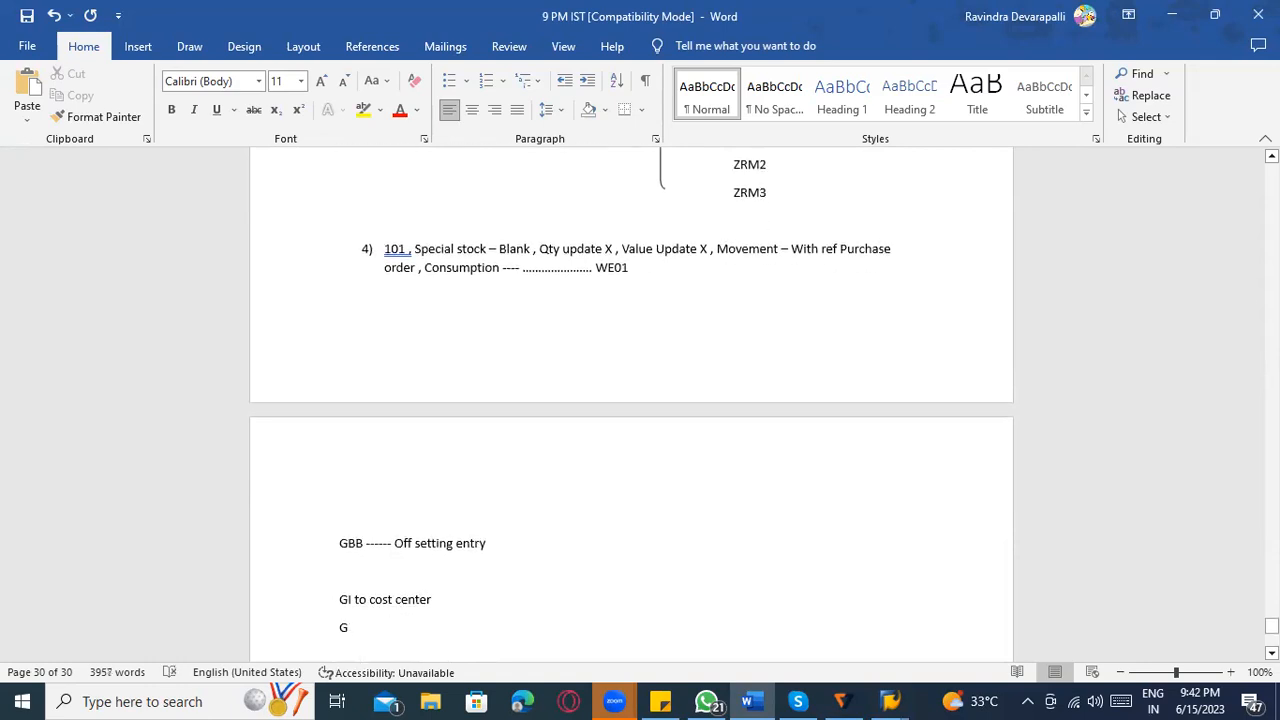
pyautogui.write(' to Producion')
pyautogui.press('BackSpace')
pyautogui.press('BackSpace')
pyautogui.press('BackSpace')
pyautogui.write('tion order')
pyautogui.press('Return')
# Continue the goods issue list with the lines "GI to Project", "GI to network" and "GI to .......".
pyautogui.write('GI to M')
pyautogui.press('BackSpace')
pyautogui.write('Project')
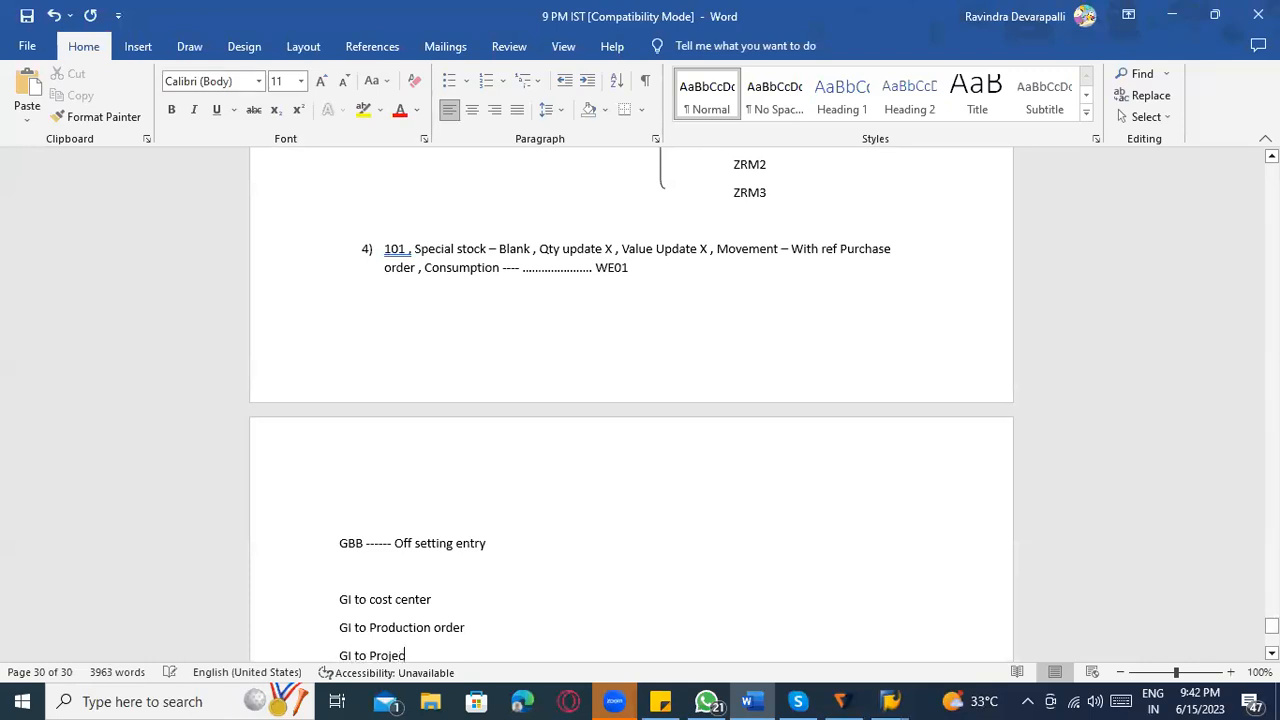
pyautogui.press('Return')
pyautogui.write('I t')
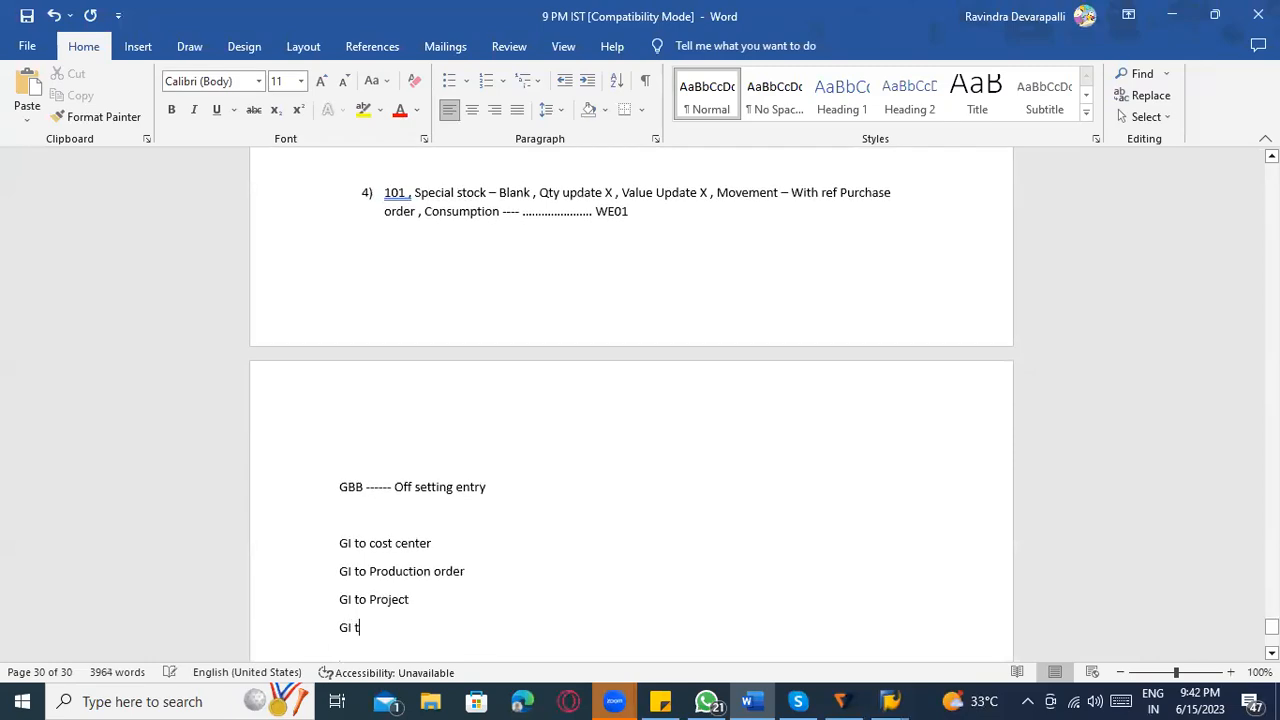
pyautogui.write('o n')
pyautogui.press('BackSpace')
pyautogui.write('networ')
pyautogui.write('k ')
pyautogui.write('GI to')
pyautogui.scroll(-3, 437, 600)
pyautogui.write('.......')
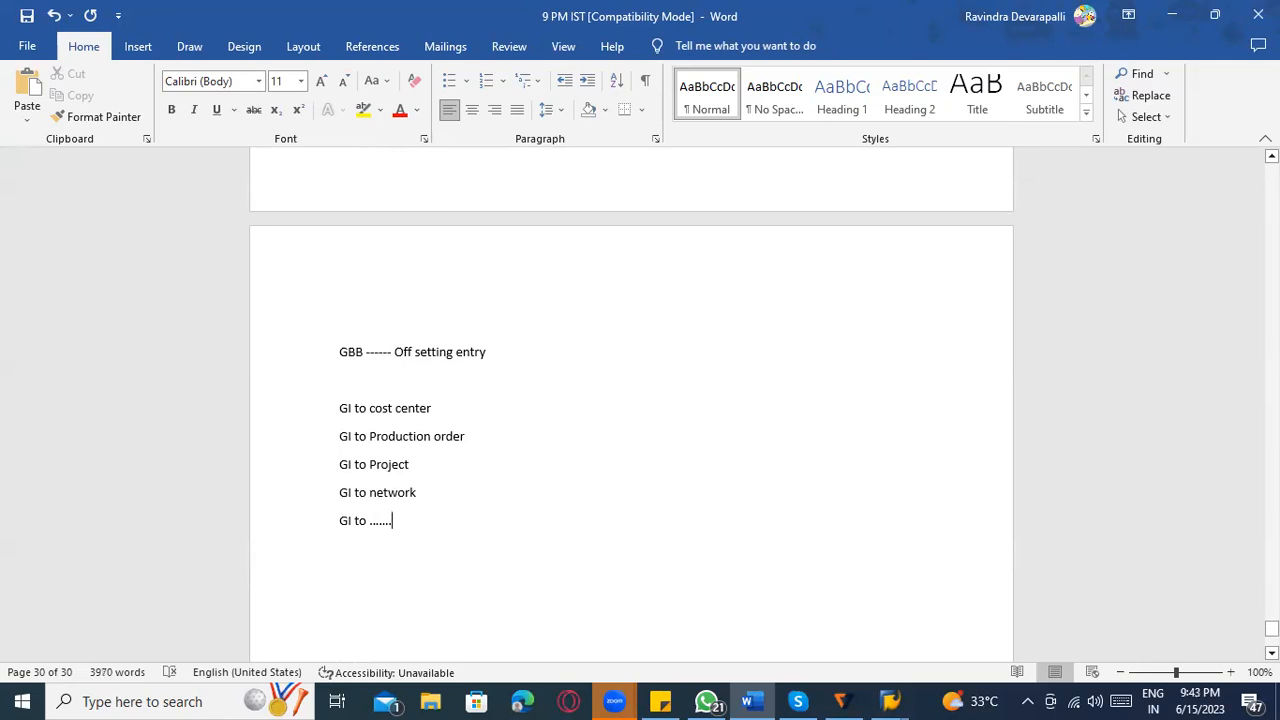
pyautogui.click(315, 414)
pyautogui.click(301, 452)
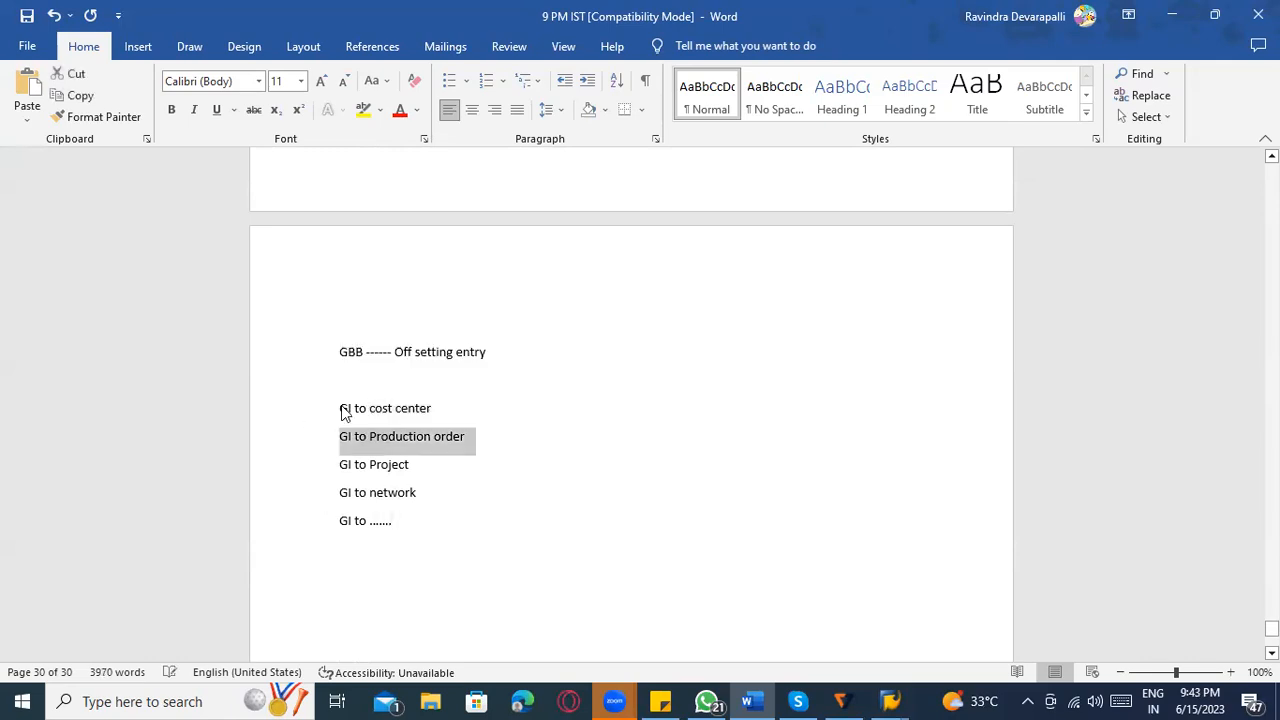
pyautogui.click(374, 376)
pyautogui.click(436, 409)
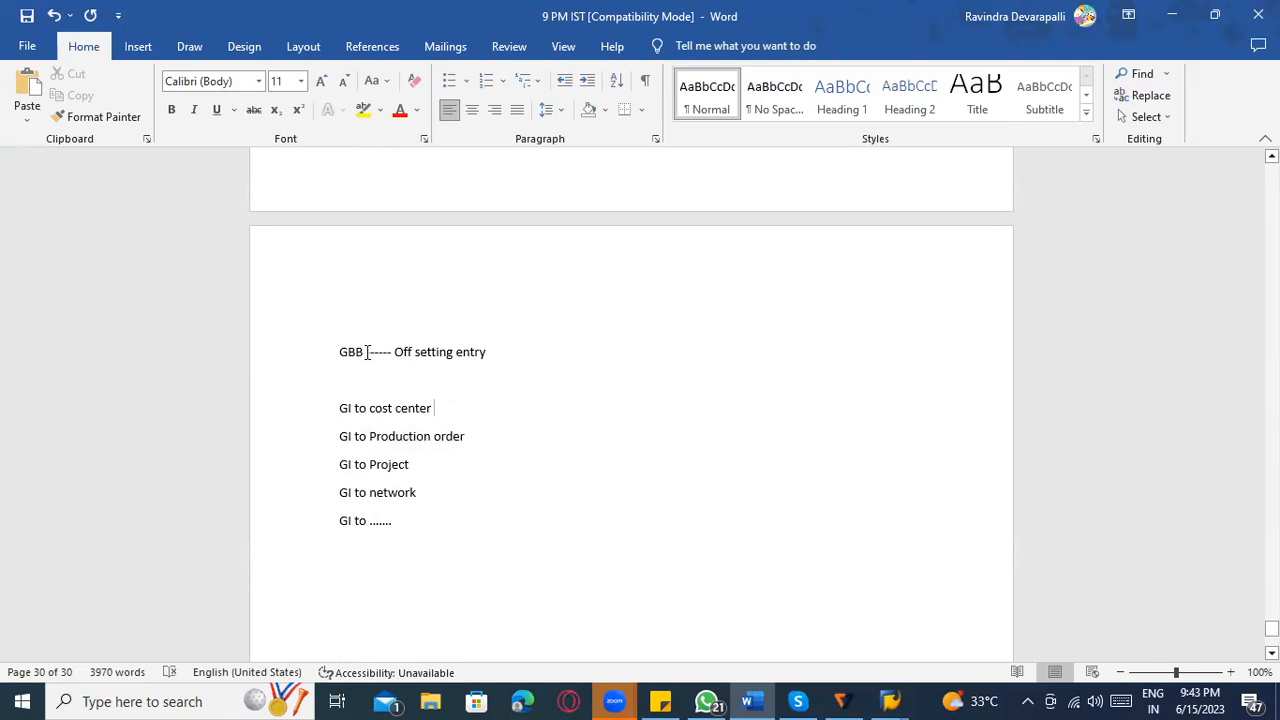
pyautogui.moveTo(366, 352); pyautogui.dragTo(327, 352)
pyautogui.click(350, 362)
pyautogui.moveTo(367, 353); pyautogui.dragTo(334, 349)
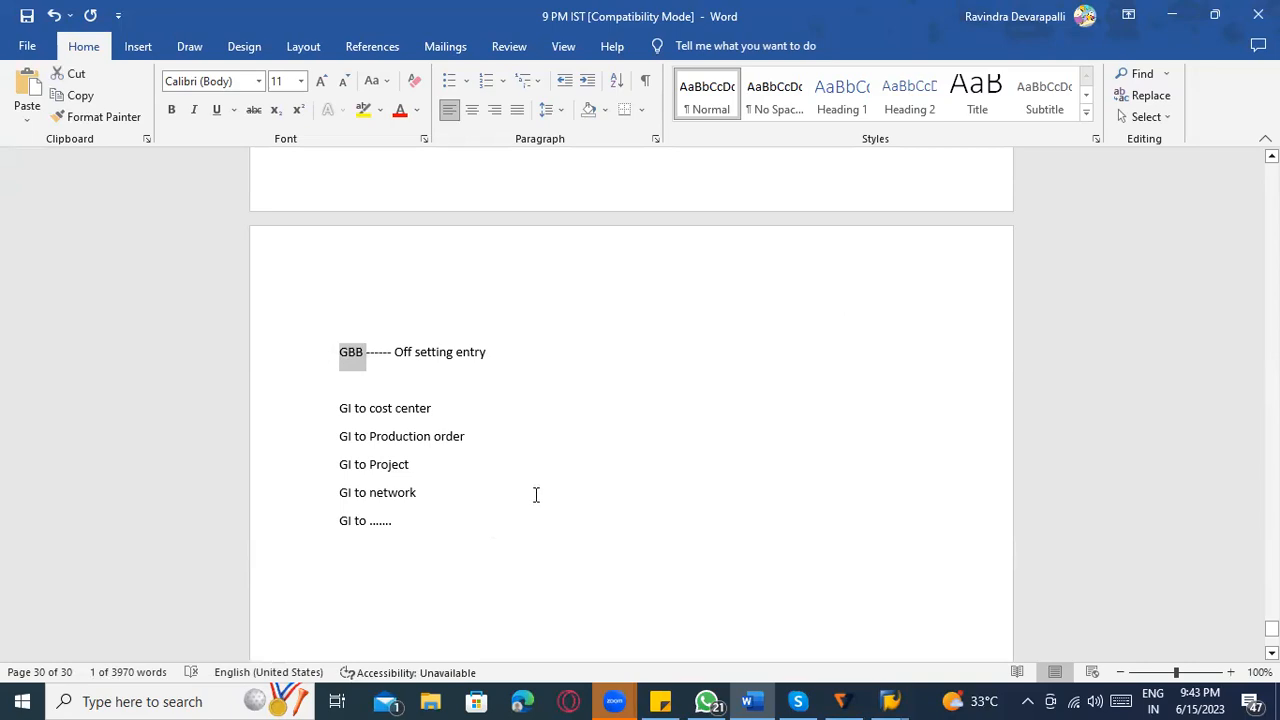
# Append "---" to the "GI to cost center" line.
pyautogui.click(489, 410)
pyautogui.write('---')
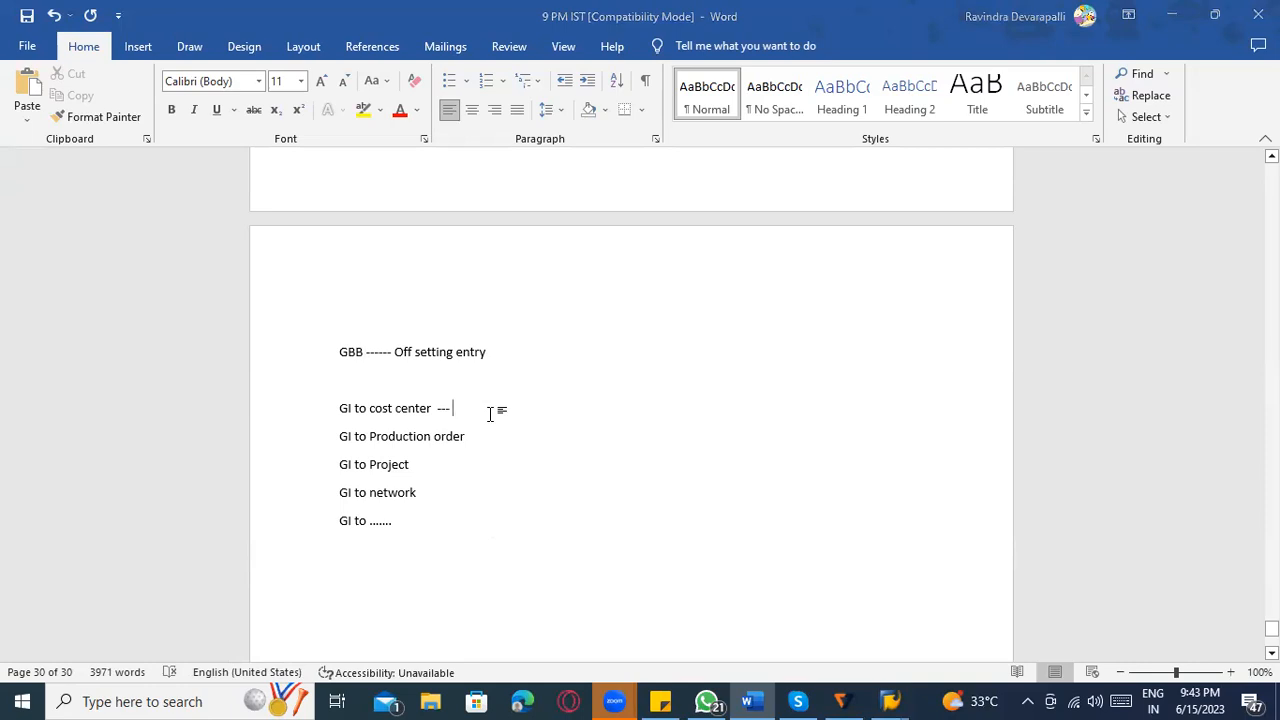
pyautogui.hotkey('alt', 'Tab')
pyautogui.scroll(-1, 262, 422)
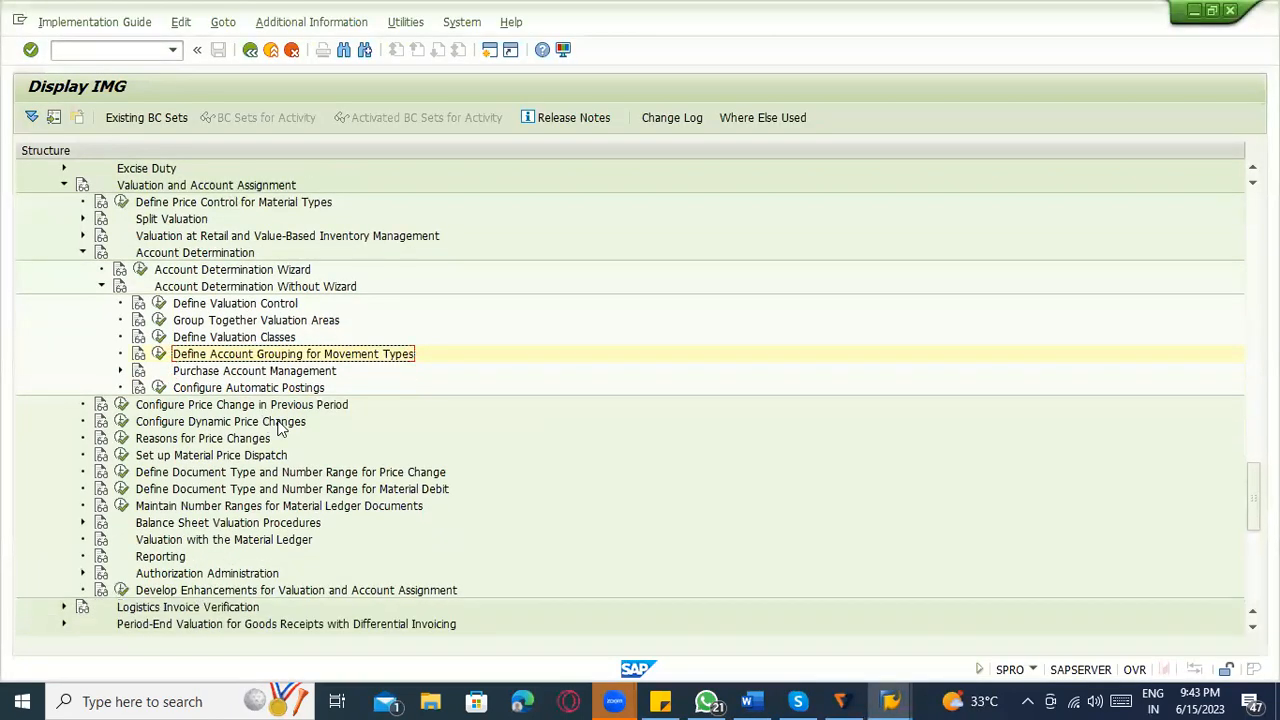
pyautogui.hotkey('alt', 'Tab')
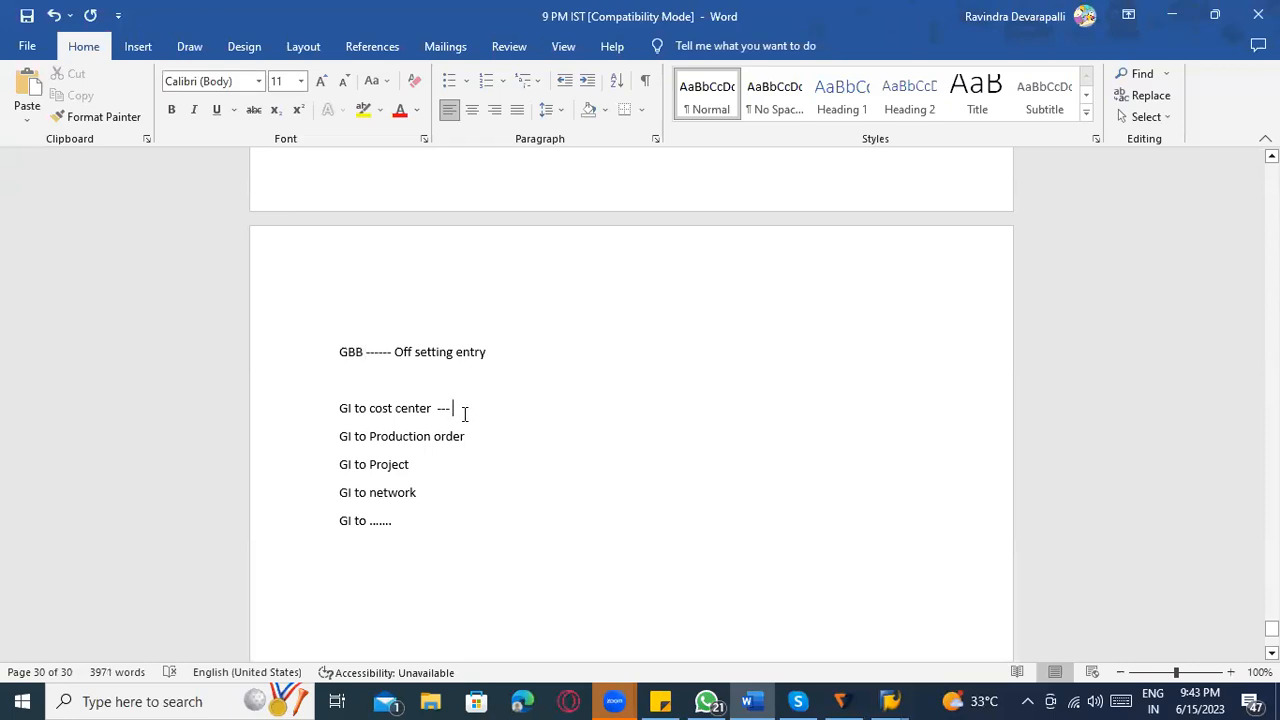
# List 201, 221, 231, 24, 261, 281, 551 and 552 on separate lines below the "GI to ......." line.
pyautogui.click(397, 545)
pyautogui.press('Return')
pyautogui.write('201')
pyautogui.press('Return')
pyautogui.write('221')
pyautogui.press('Return')
pyautogui.write('231')
pyautogui.press('Return')
pyautogui.write('24')
pyautogui.press('Return')
pyautogui.write('261')
pyautogui.press('Return')
pyautogui.write('281')
pyautogui.press('Return')
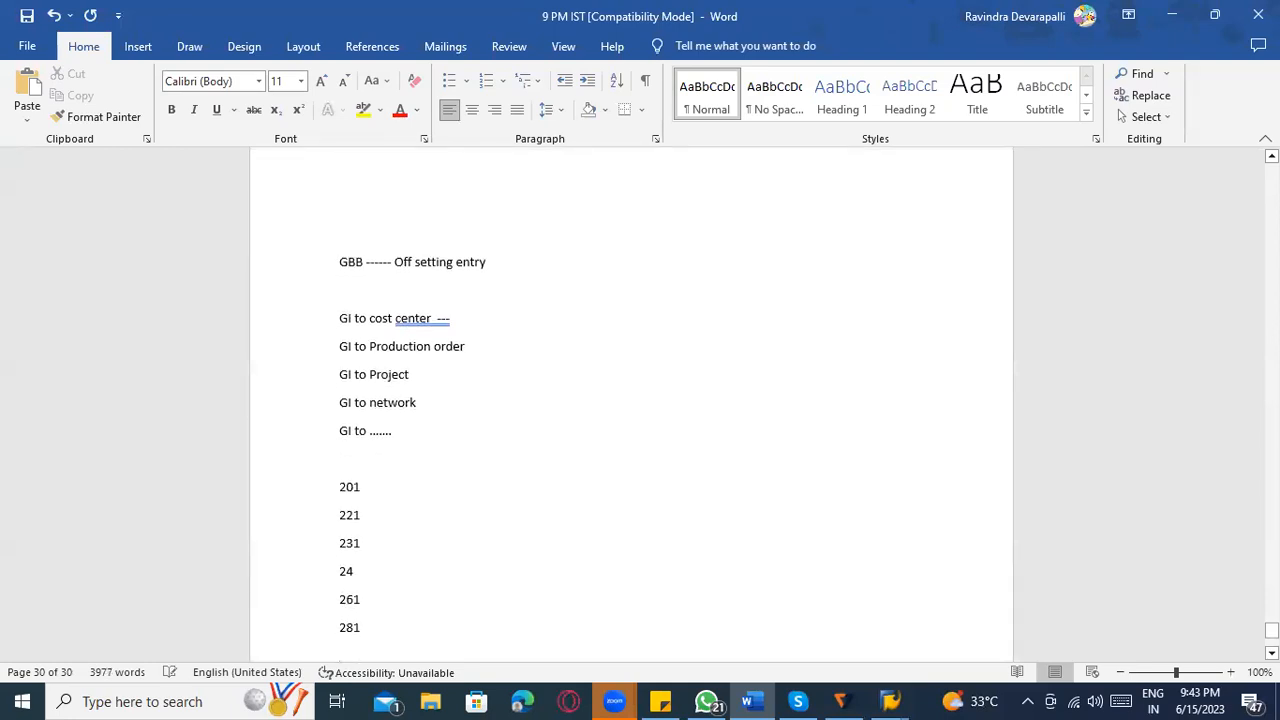
pyautogui.write('551')
pyautogui.press('Return')
pyautogui.write('552')
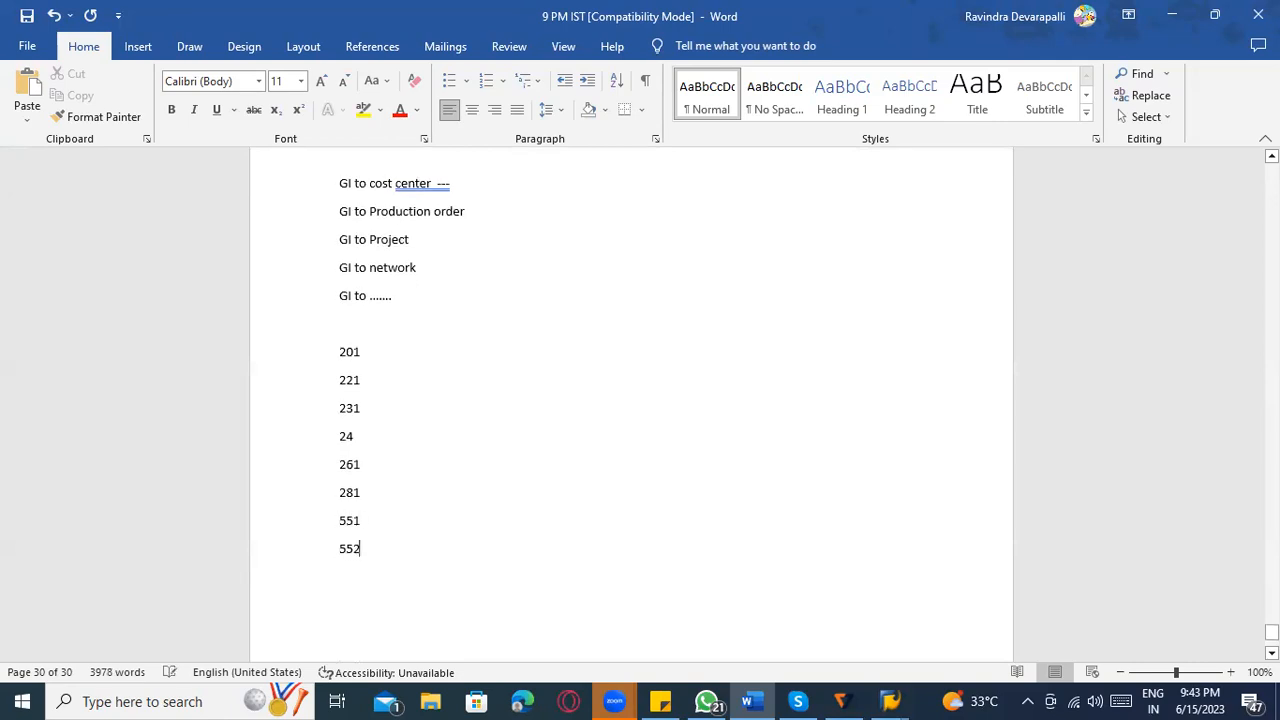
pyautogui.press('Return')
pyautogui.moveTo(355, 548); pyautogui.dragTo(314, 362)
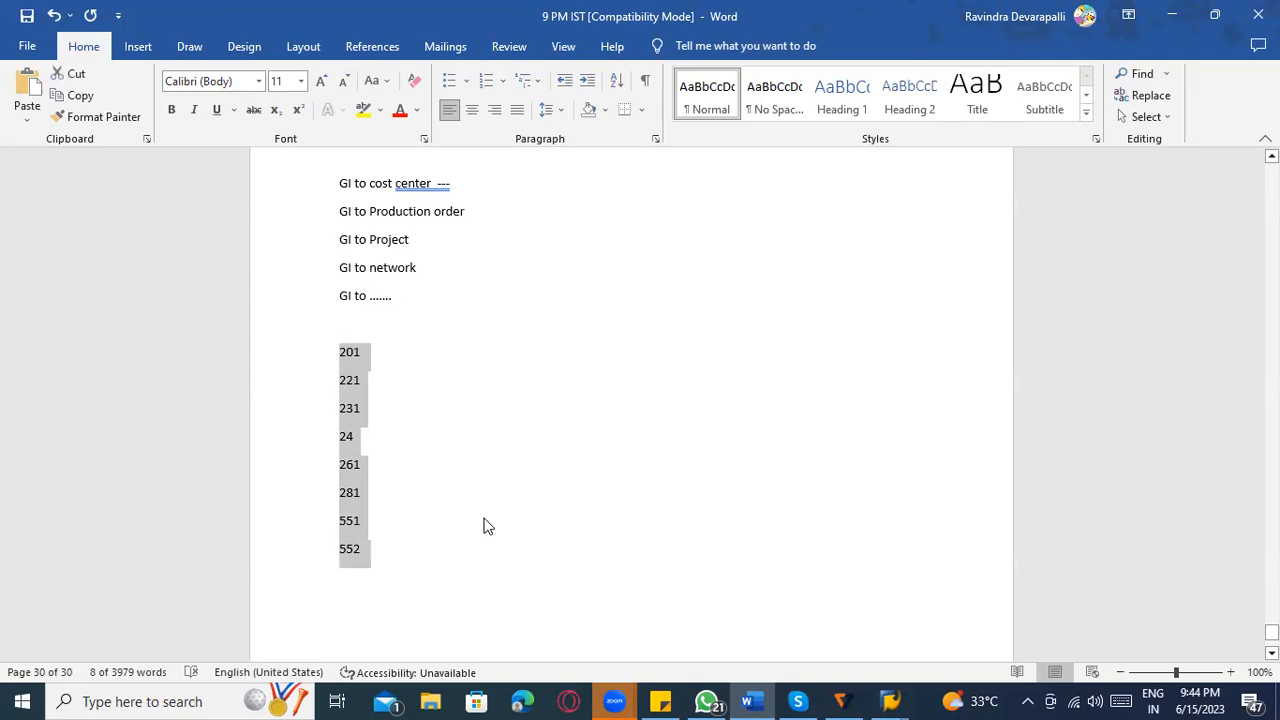
pyautogui.scroll(3, 360, 467)
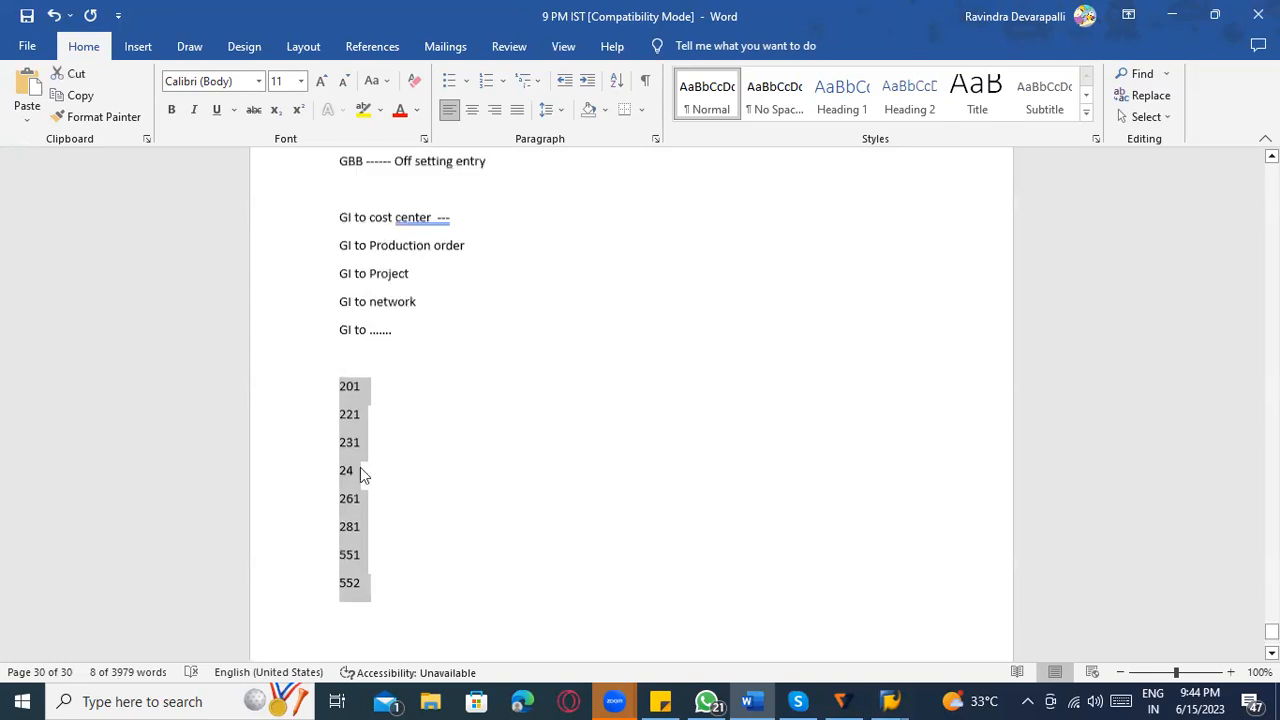
pyautogui.moveTo(362, 264); pyautogui.dragTo(338, 278)
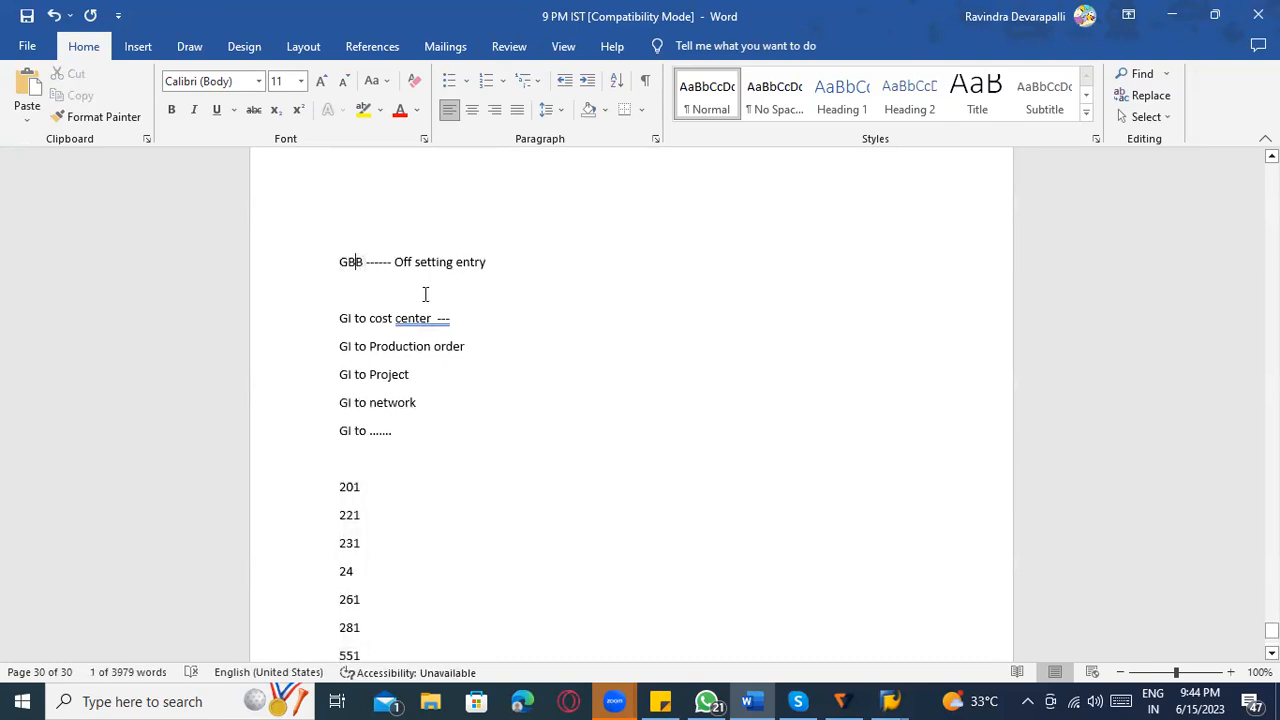
# Append "---- multiple account modifier" to the "GBB ------ Off setting entry" line.
pyautogui.click(511, 263)
pyautogui.write('--')
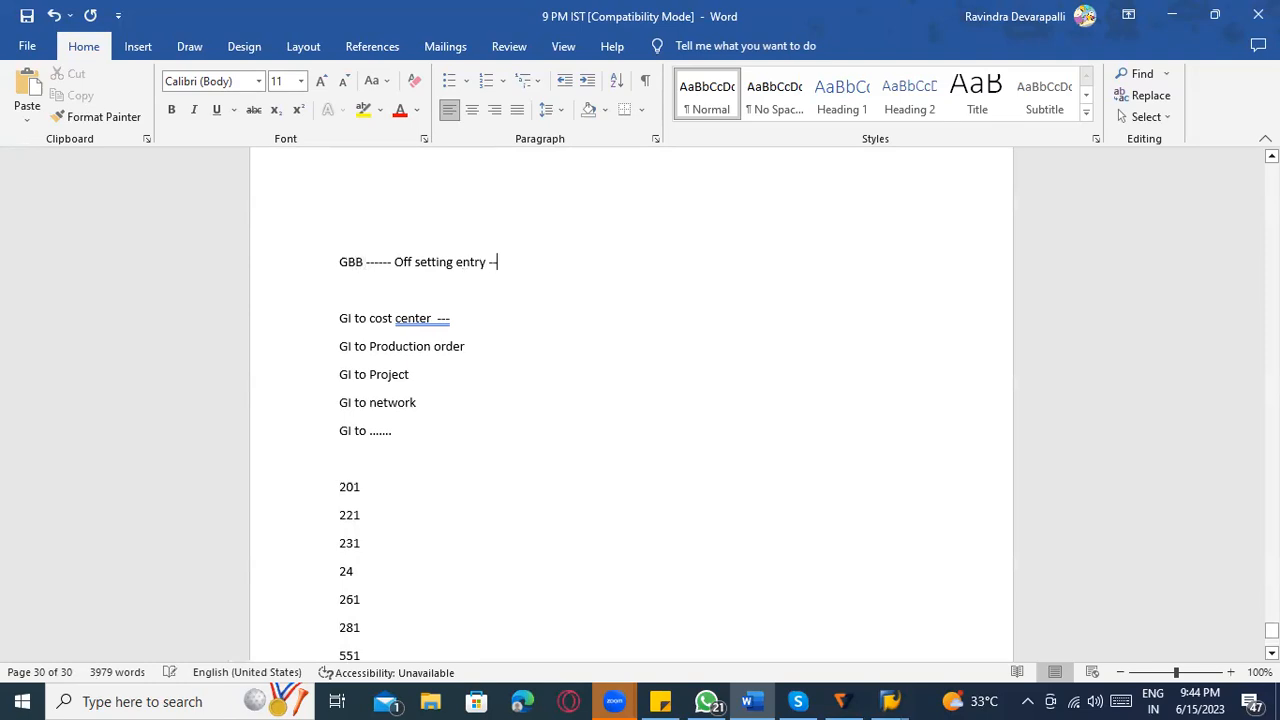
pyautogui.write('-- multiple account modifier')
# Write the lines "GBB ---- VBA" and "GBB – BSA" below the 552 entry.
pyautogui.scroll(-8, 440, 477)
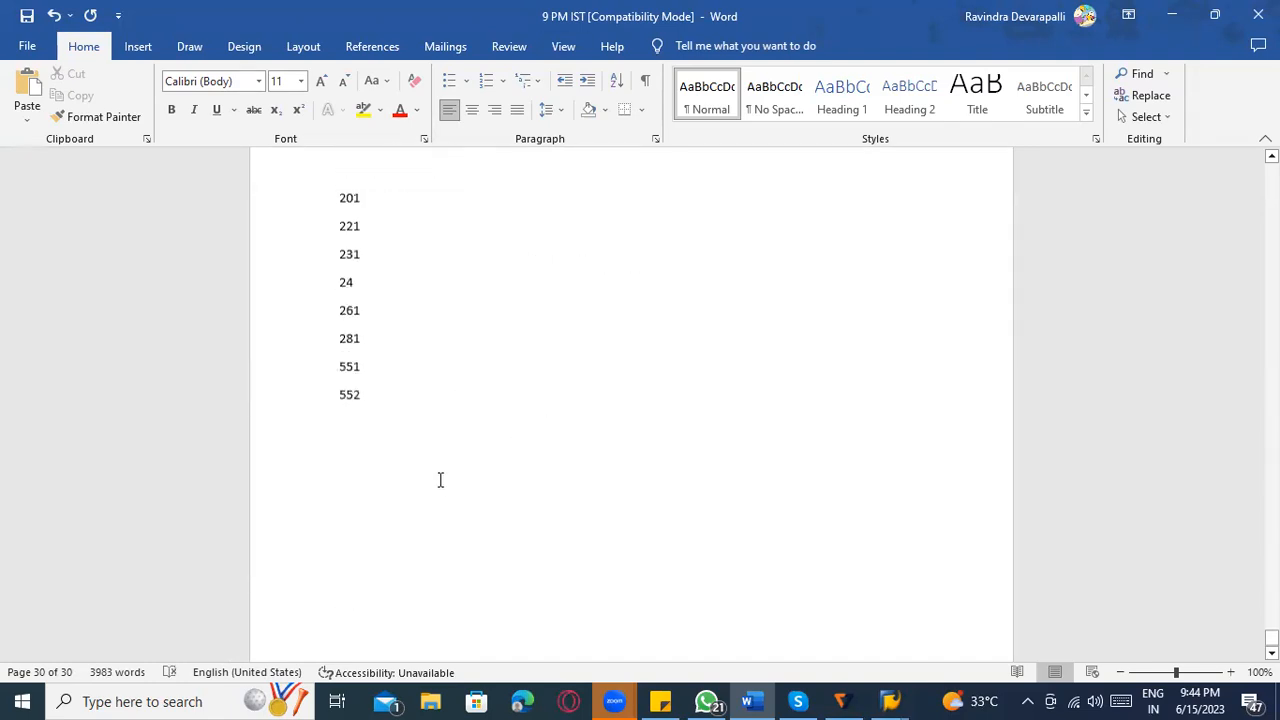
pyautogui.click(374, 290)
pyautogui.press('Return')
pyautogui.write('GBB -- VBA')
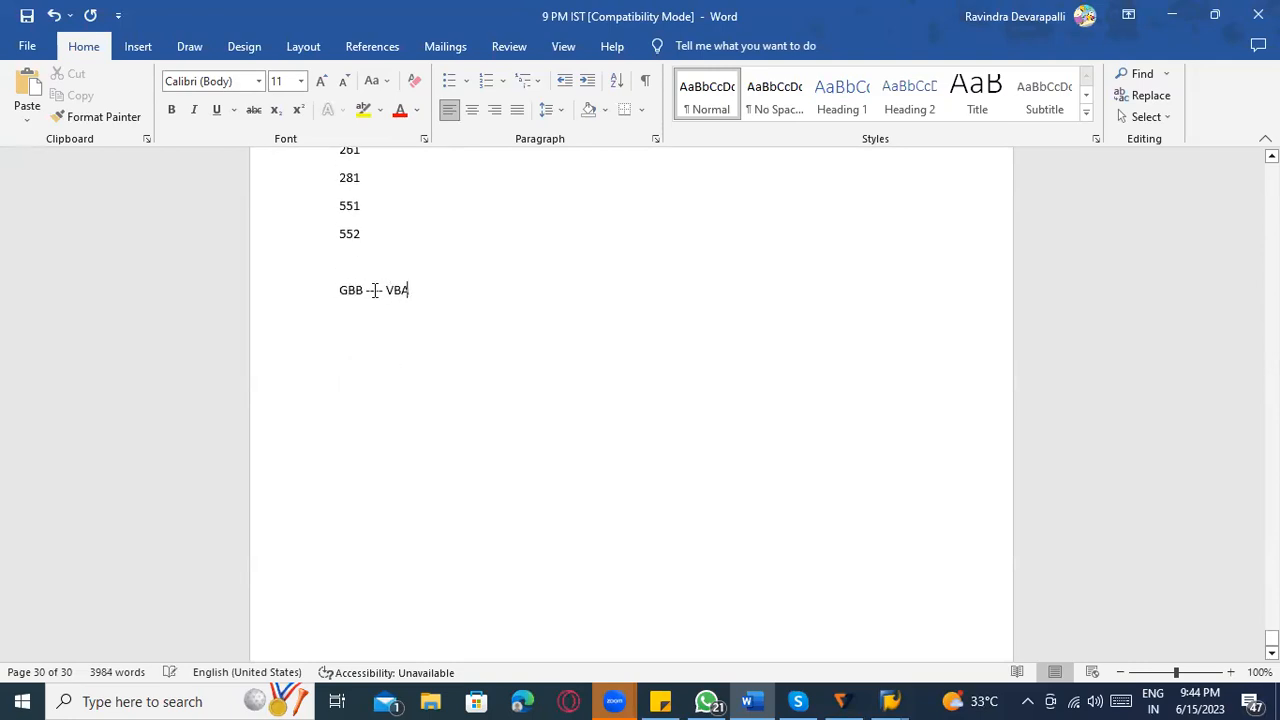
pyautogui.press('Return')
pyautogui.write('GBB - BSA')
# Add the lines "GBB – BSO" and "...." below the BSA line.
pyautogui.press('Return')
pyautogui.write('GBB - B')
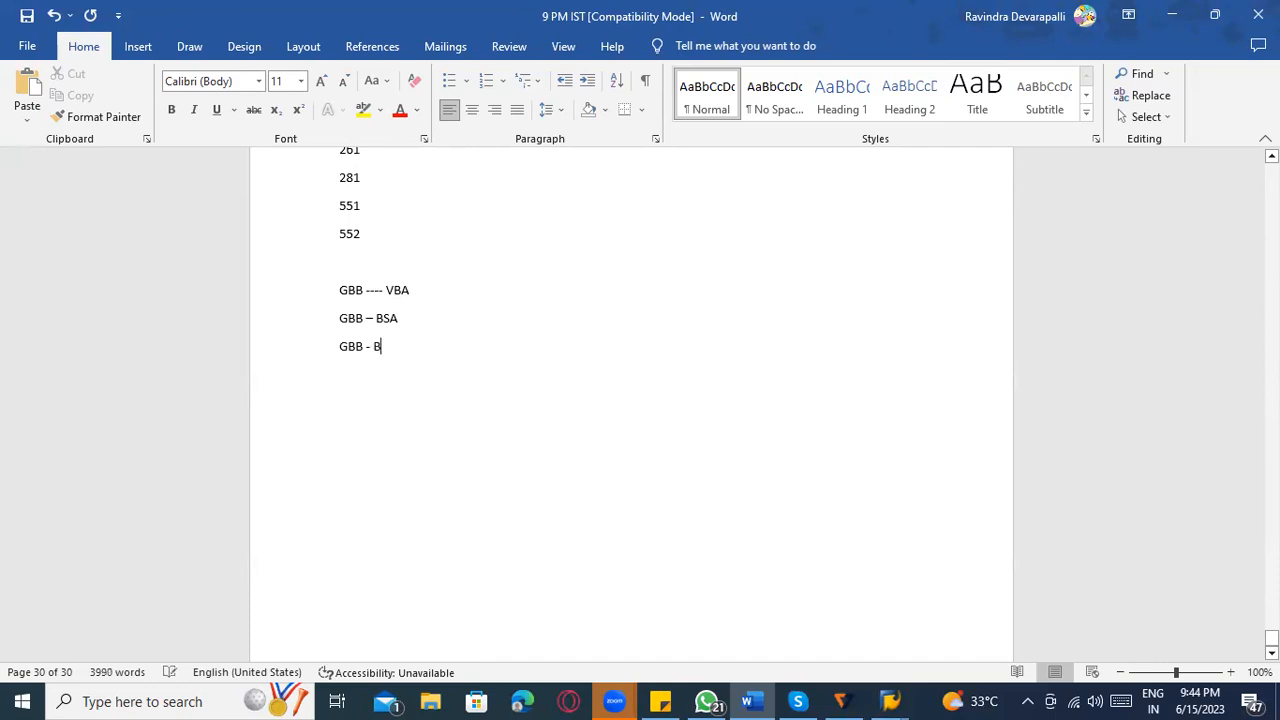
pyautogui.write('SO')
pyautogui.press('Return')
pyautogui.write('....')
# Append "----" to the VBA line and "---" to the BSA line, correcting VBA to VBR.
pyautogui.click(449, 294)
pyautogui.write('----')
pyautogui.click(424, 321)
pyautogui.write('---')
pyautogui.click(409, 290)
pyautogui.press('BackSpace')
pyautogui.write('R')
# Append "---" to the "GBB – BSO" line and select the dashes and VBR in the first GBB modifier line.
pyautogui.click(441, 326)
pyautogui.click(424, 350)
pyautogui.write('---')
pyautogui.moveTo(363, 348); pyautogui.dragTo(410, 290)
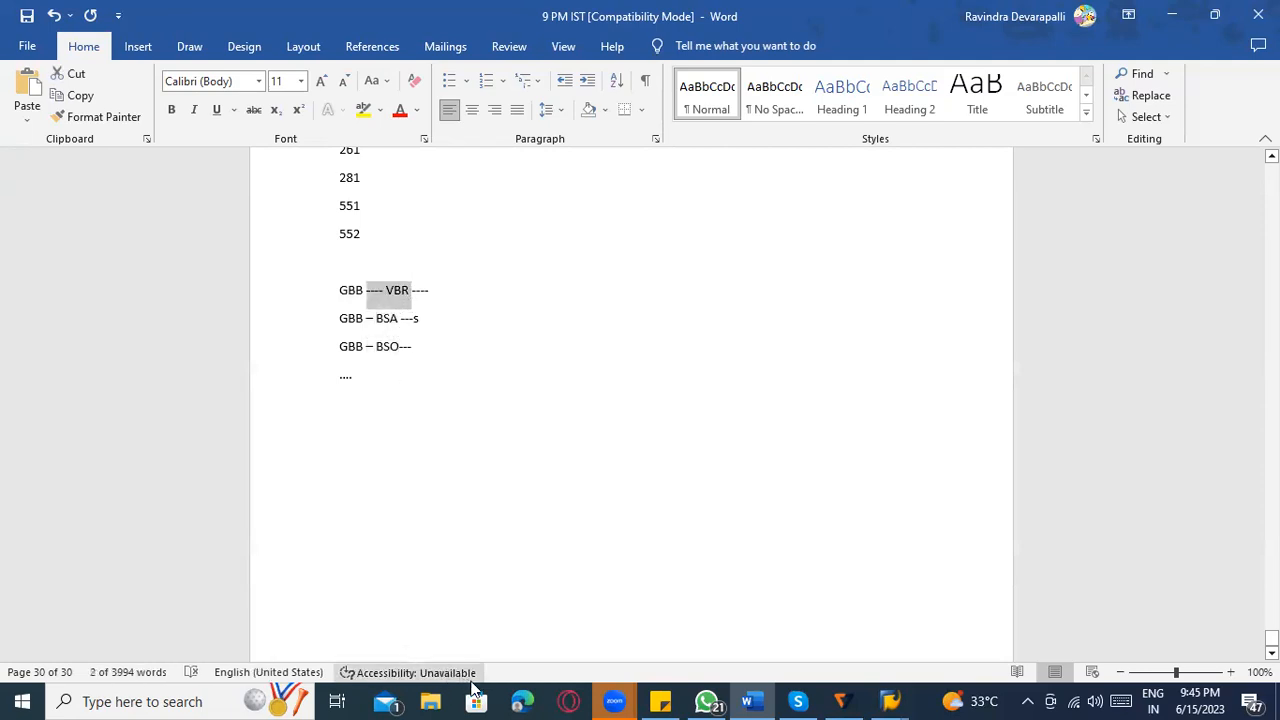
# Write "DEBIT / CREDIT" below the "...." line, leaving one blank line between them.
pyautogui.click(423, 400)
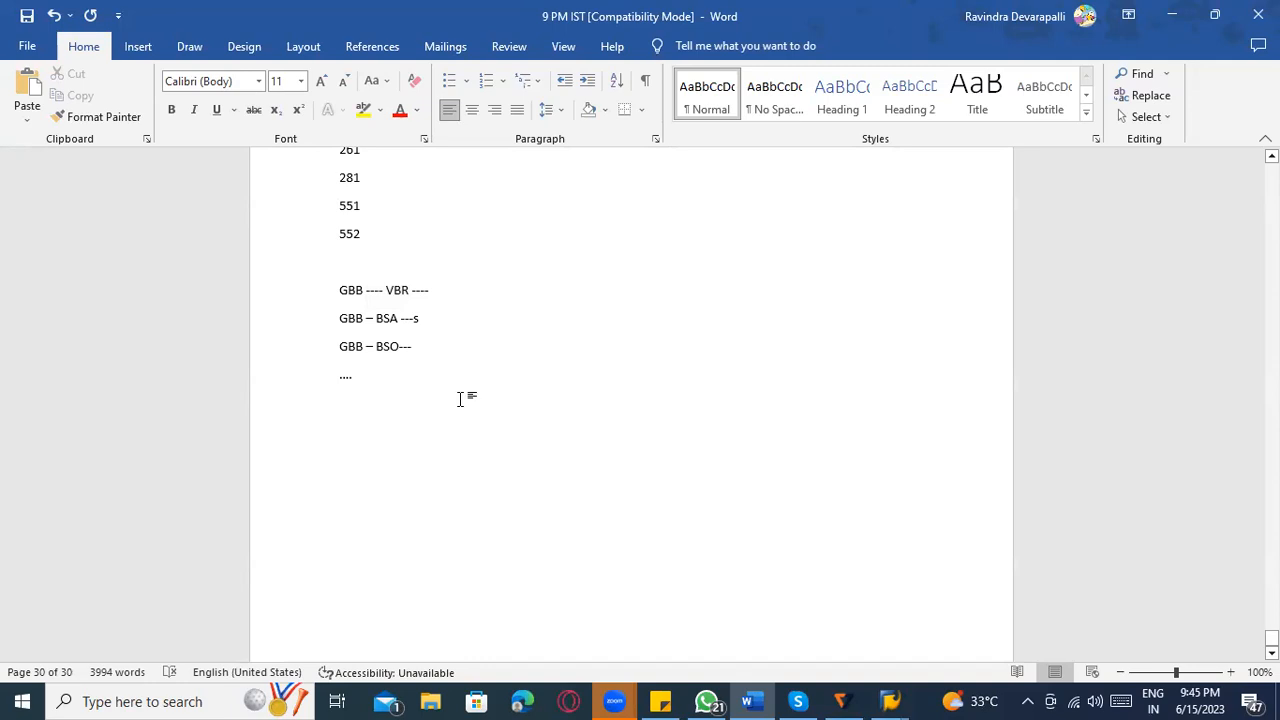
pyautogui.scroll(1, 400, 375)
pyautogui.click(363, 335)
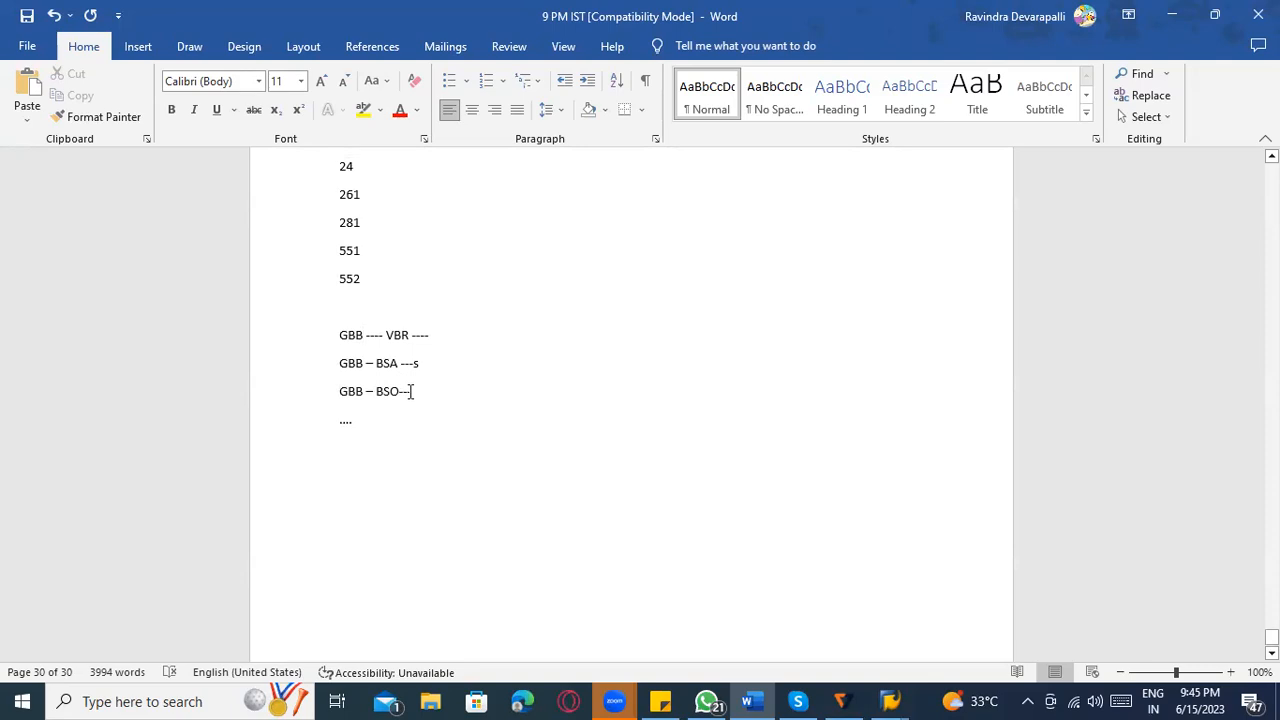
pyautogui.scroll(-2, 405, 395)
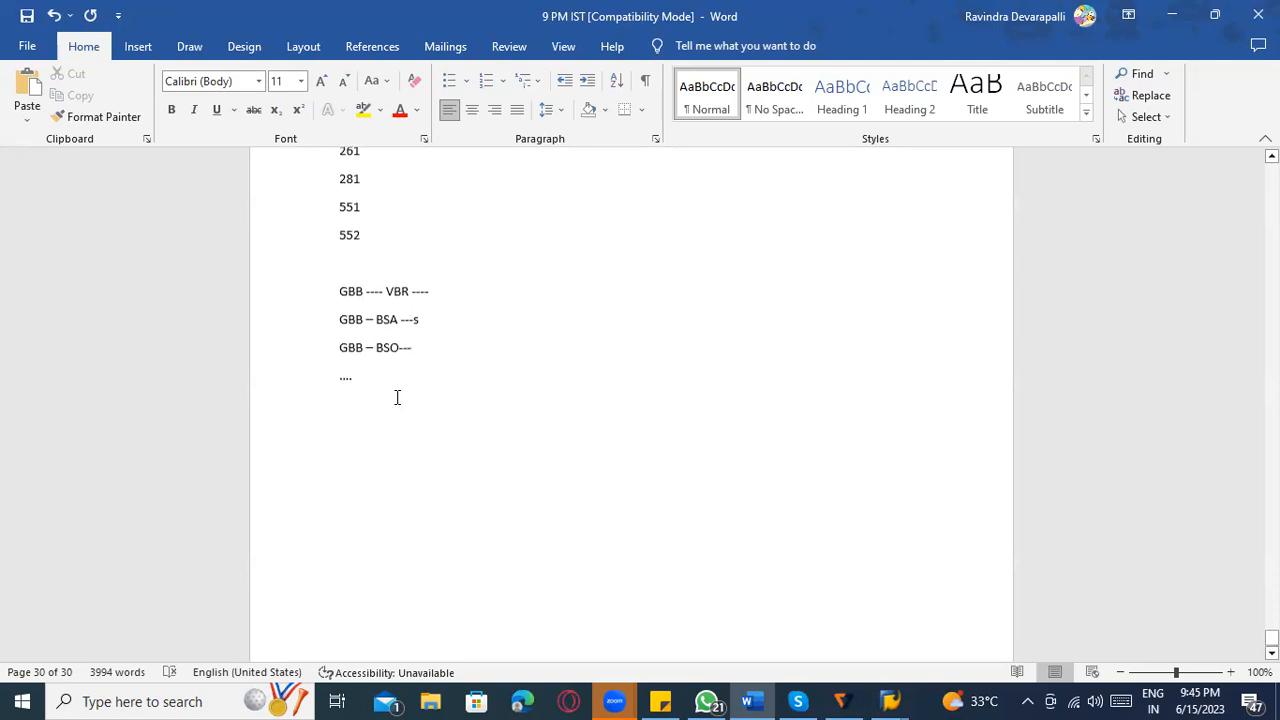
pyautogui.press('Return')
pyautogui.press('Return')
pyautogui.write('DEBIT')
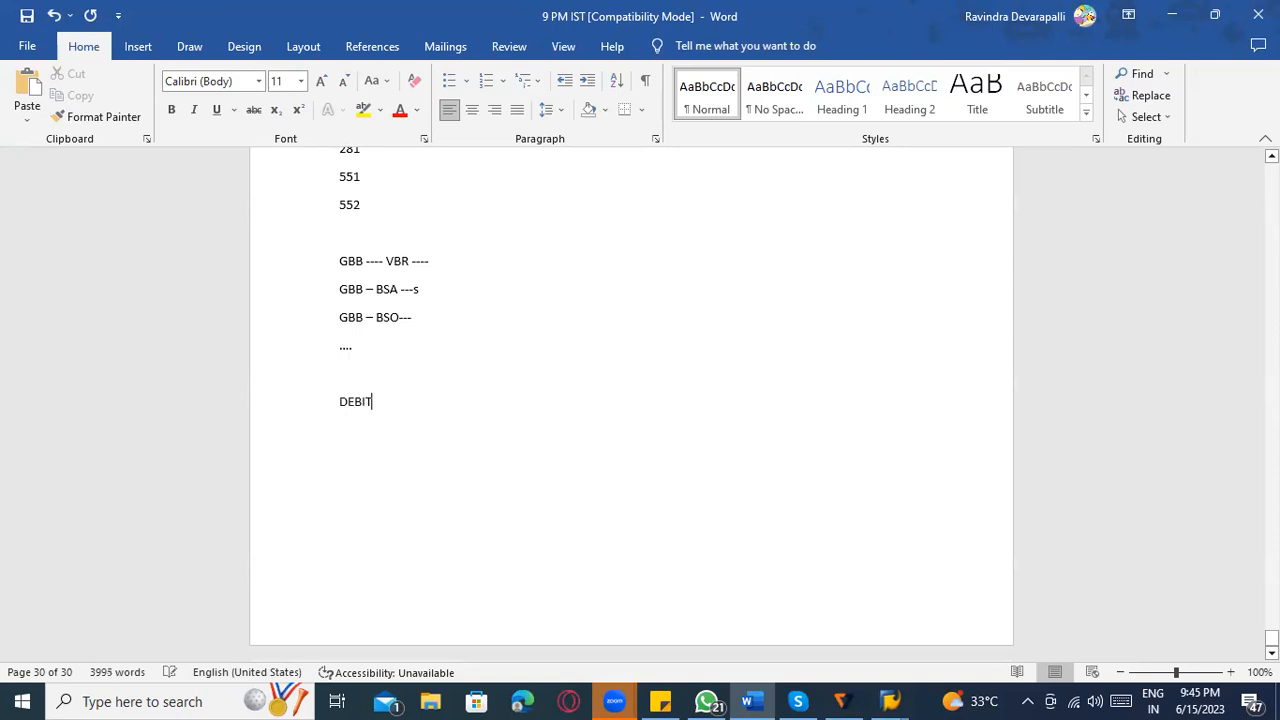
pyautogui.write(' / CREDIT')
# Add the line "Goods receipt with purchase order -----" below DEBIT / CREDIT, after a blank line.
pyautogui.press('Return')
pyautogui.press('Return')
pyautogui.write('Goods')
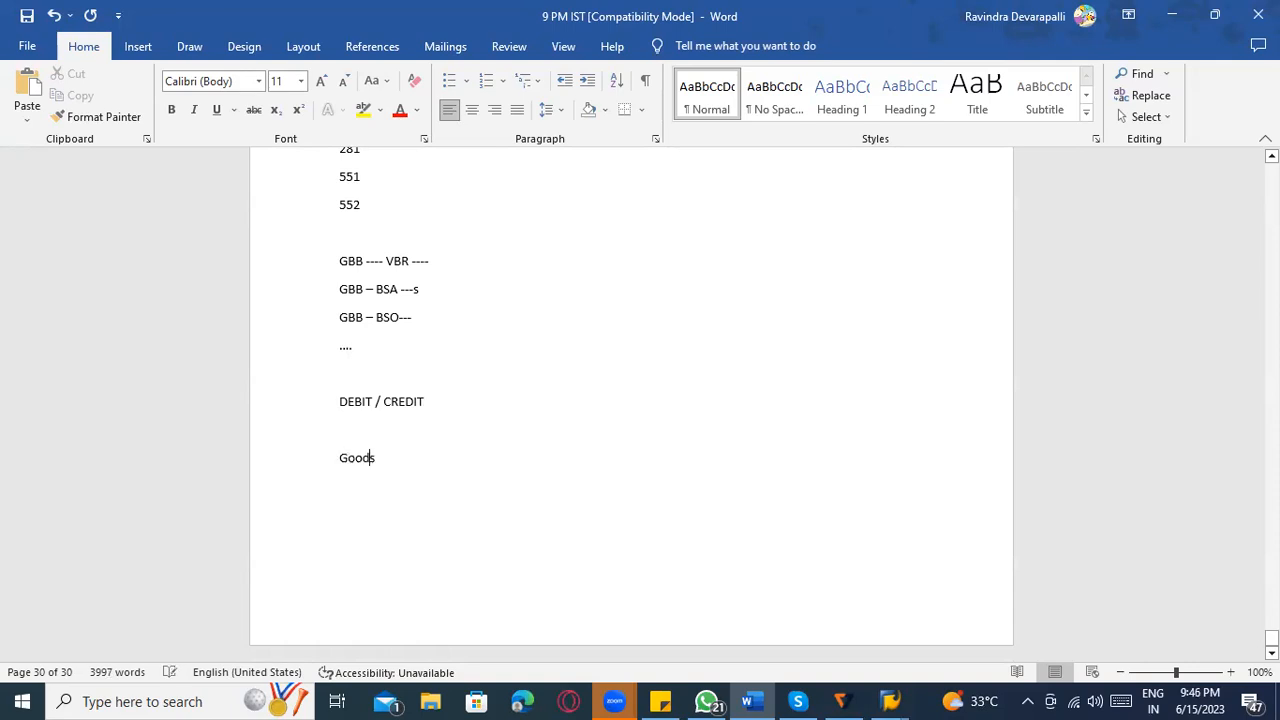
pyautogui.write(' receipt with purchase')
pyautogui.write('order -----')
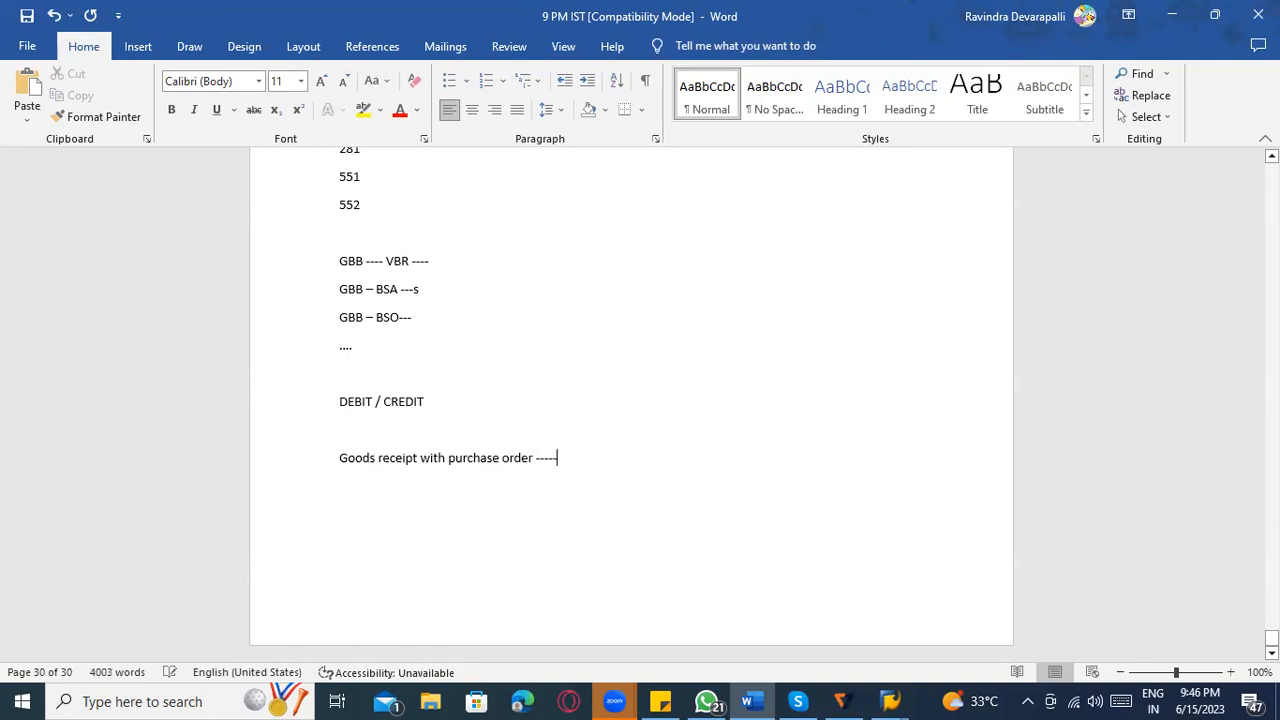
# List "BSX----------" and "WRX ------" on separate lines below the goods receipt line.
pyautogui.press('Return')
pyautogui.write('BSX----------')
pyautogui.moveTo(419, 458); pyautogui.dragTo(347, 466)
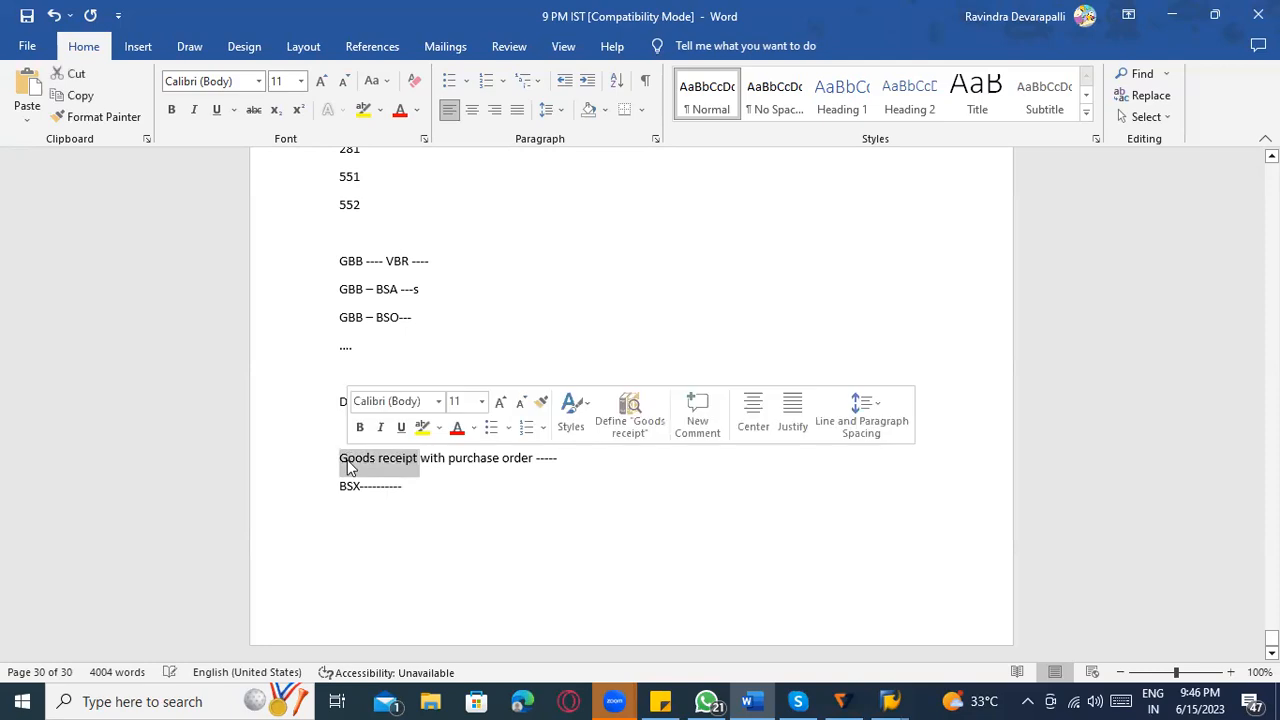
pyautogui.click(423, 506)
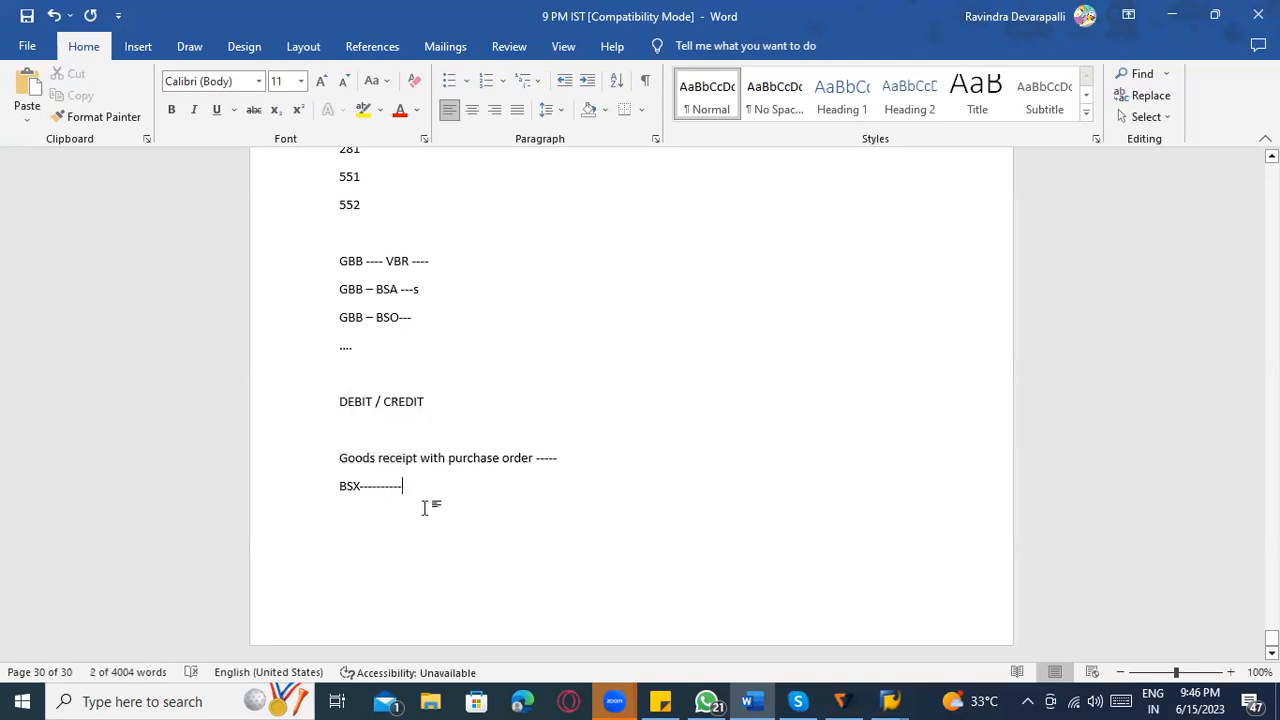
pyautogui.press('Return')
pyautogui.write('W')
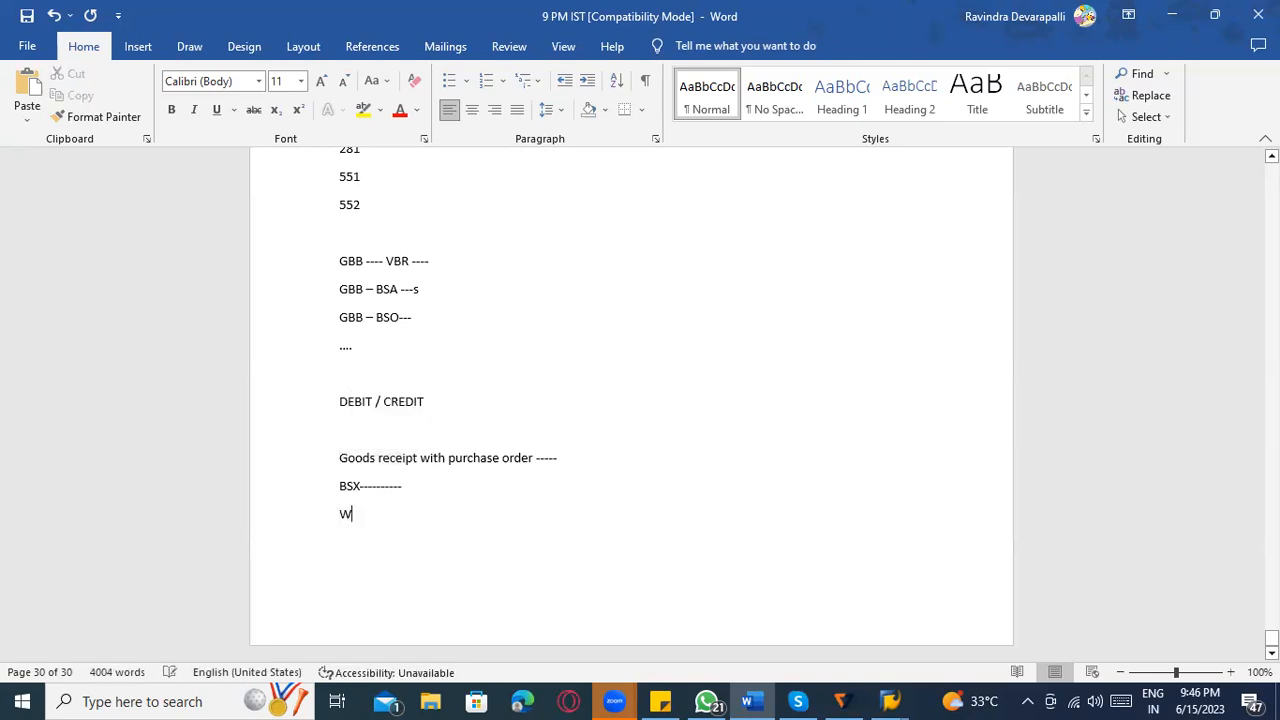
pyautogui.write('RX ------')
# Write "Consignment" below the WRX line, after a blank line.
pyautogui.scroll(2, 400, 370)
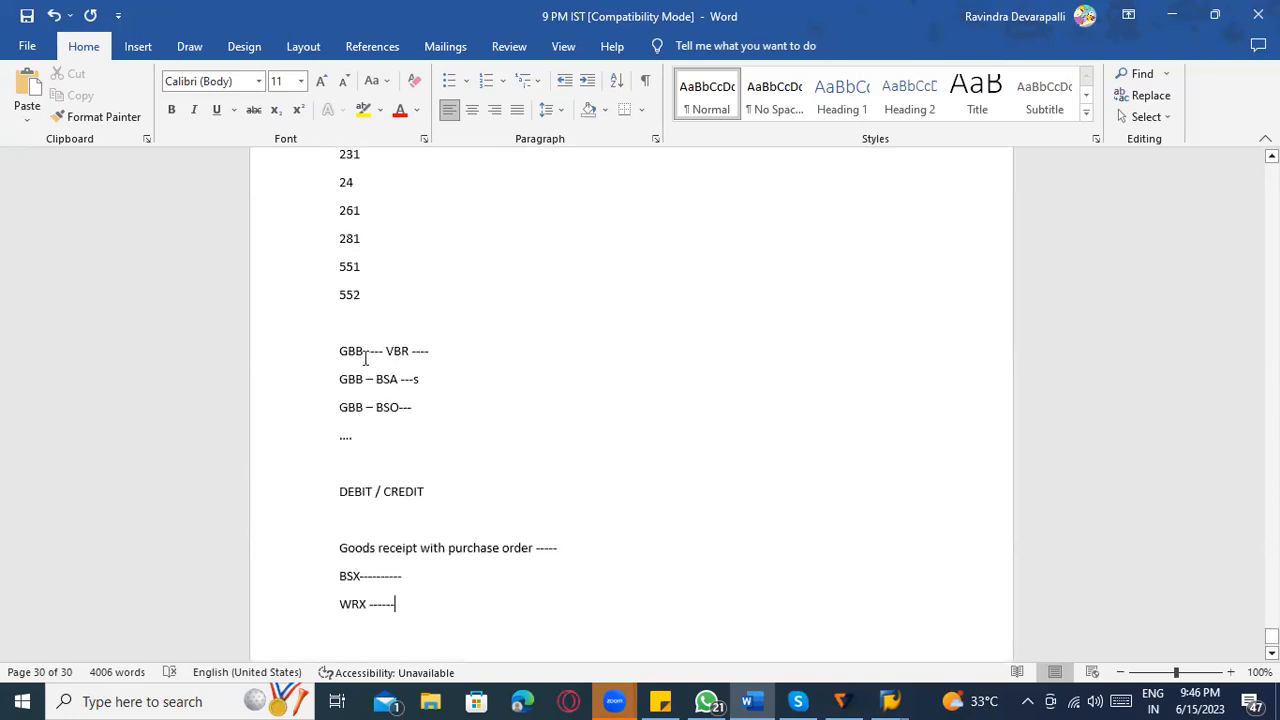
pyautogui.moveTo(366, 356); pyautogui.dragTo(341, 356)
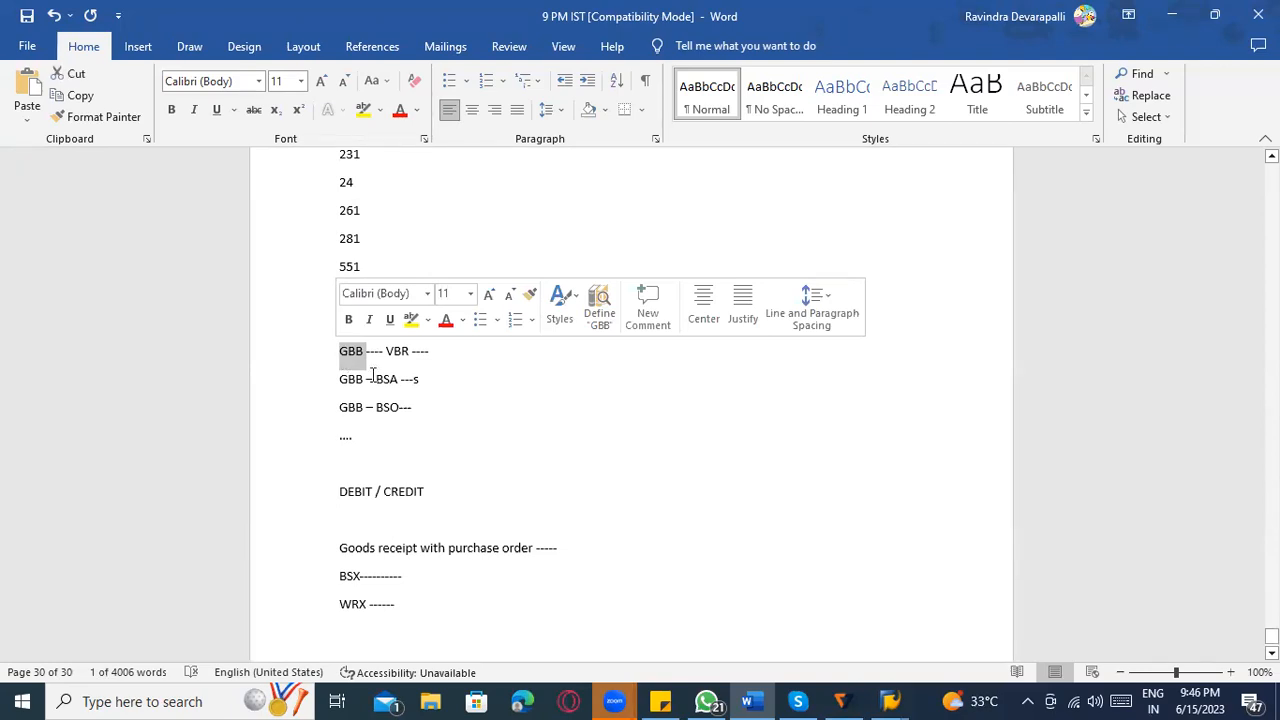
pyautogui.click(398, 448)
pyautogui.scroll(-2, 434, 494)
pyautogui.click(428, 528)
pyautogui.press('Return')
pyautogui.press('Return')
pyautogui.write('Consignmen')
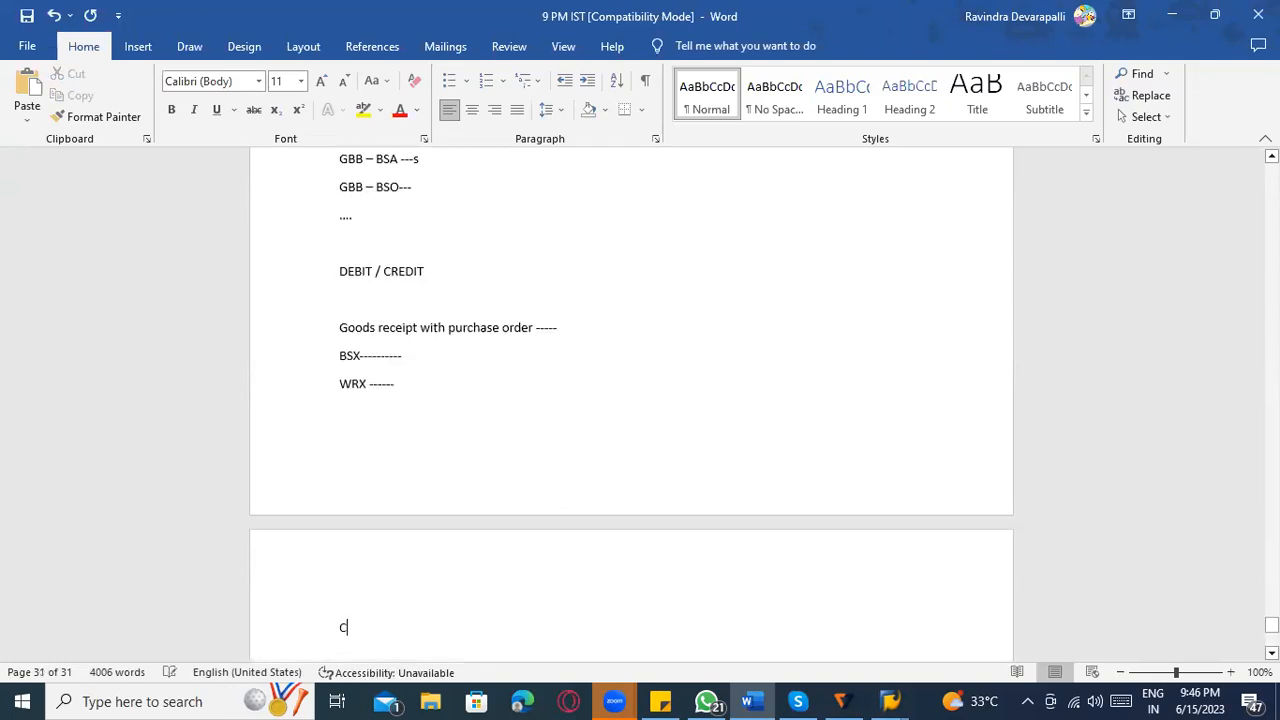
pyautogui.press('BackSpace')
pyautogui.write('nt')
pyautogui.press('BackSpace')
pyautogui.press('BackSpace')
pyautogui.press('BackSpace')
pyautogui.write('ent se')
# Continue the Consignment line with "---- Good issue to cost center -------- 201 K".
pyautogui.press('BackSpace')
pyautogui.press('BackSpace')
pyautogui.write('---- Good issue to')
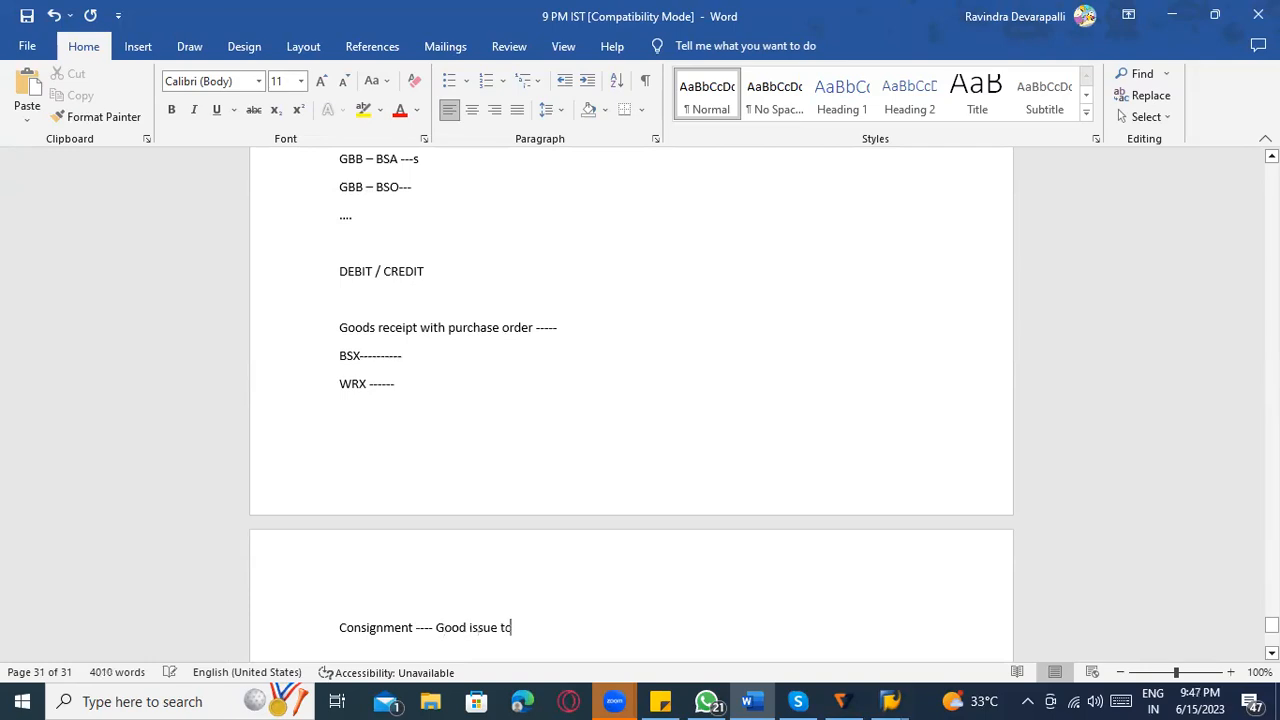
pyautogui.write(' cost center')
pyautogui.scroll(-3, 443, 546)
pyautogui.write('-------- 201 K')
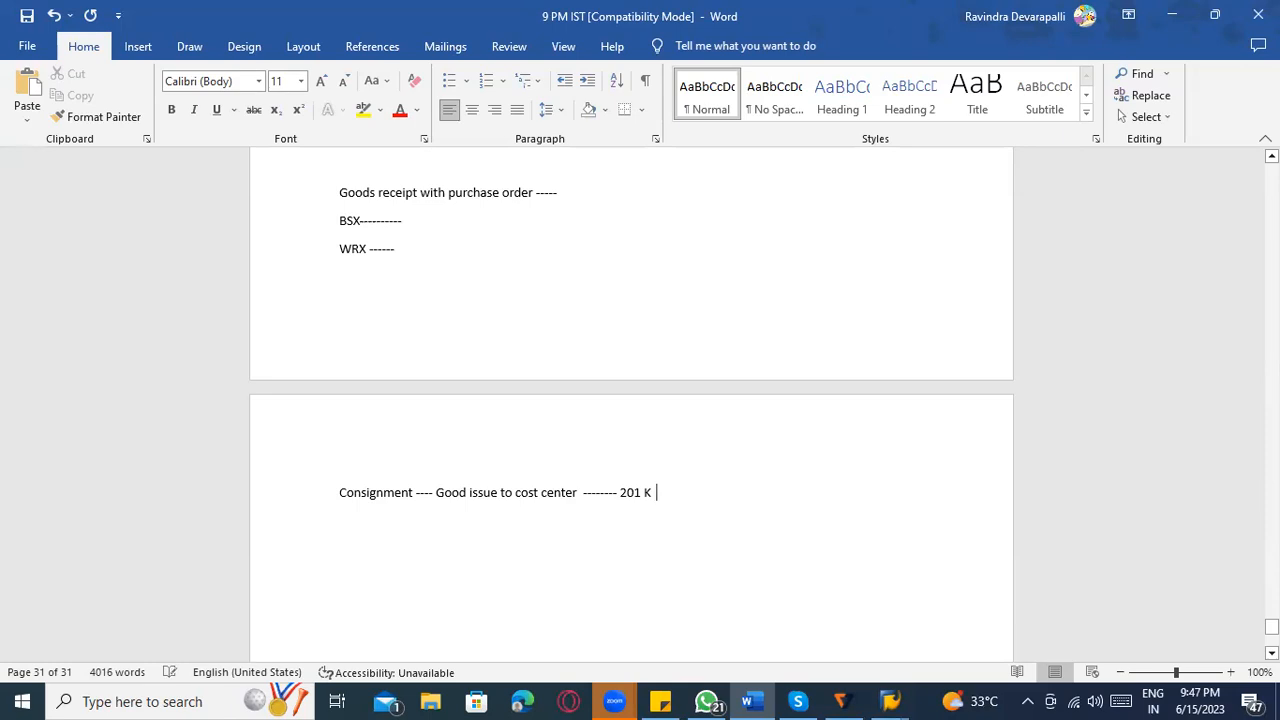
# Add the line "Transfer posting ---- Transfer from consignment stock to own stock – 411 K" below the Consignment line.
pyautogui.write('Transfer po')
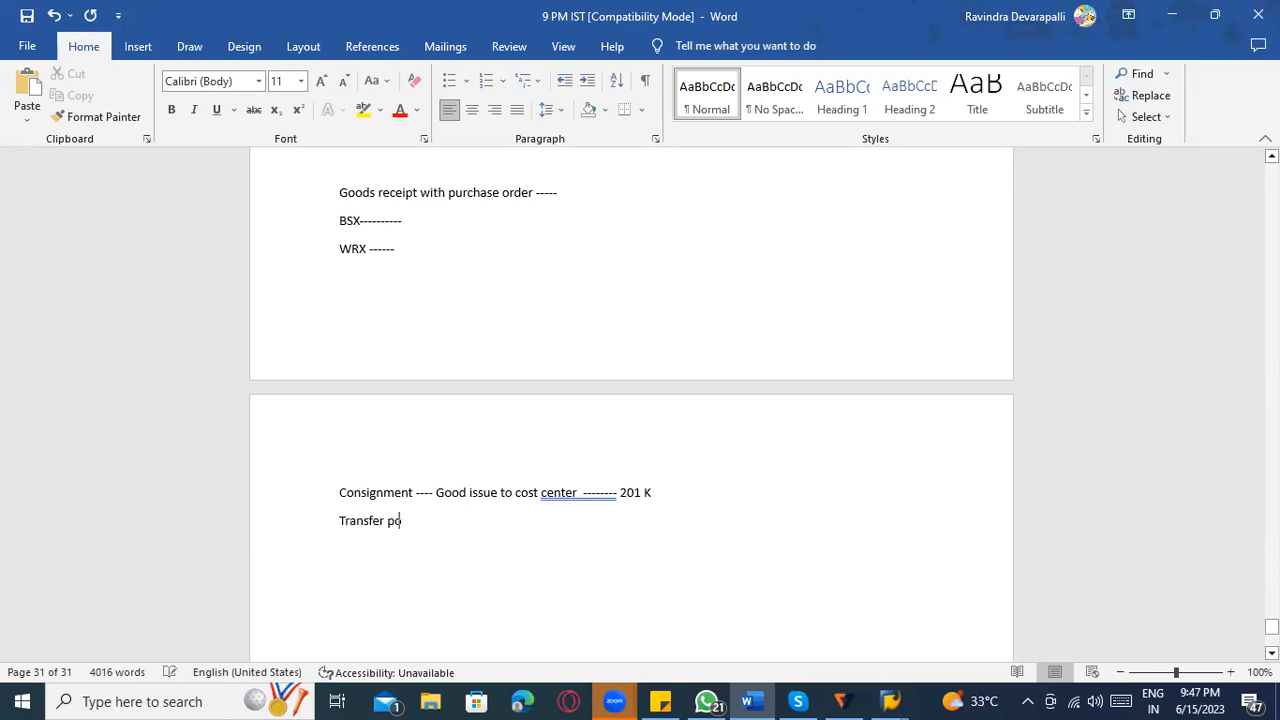
pyautogui.write('sting ---- Transfer with')
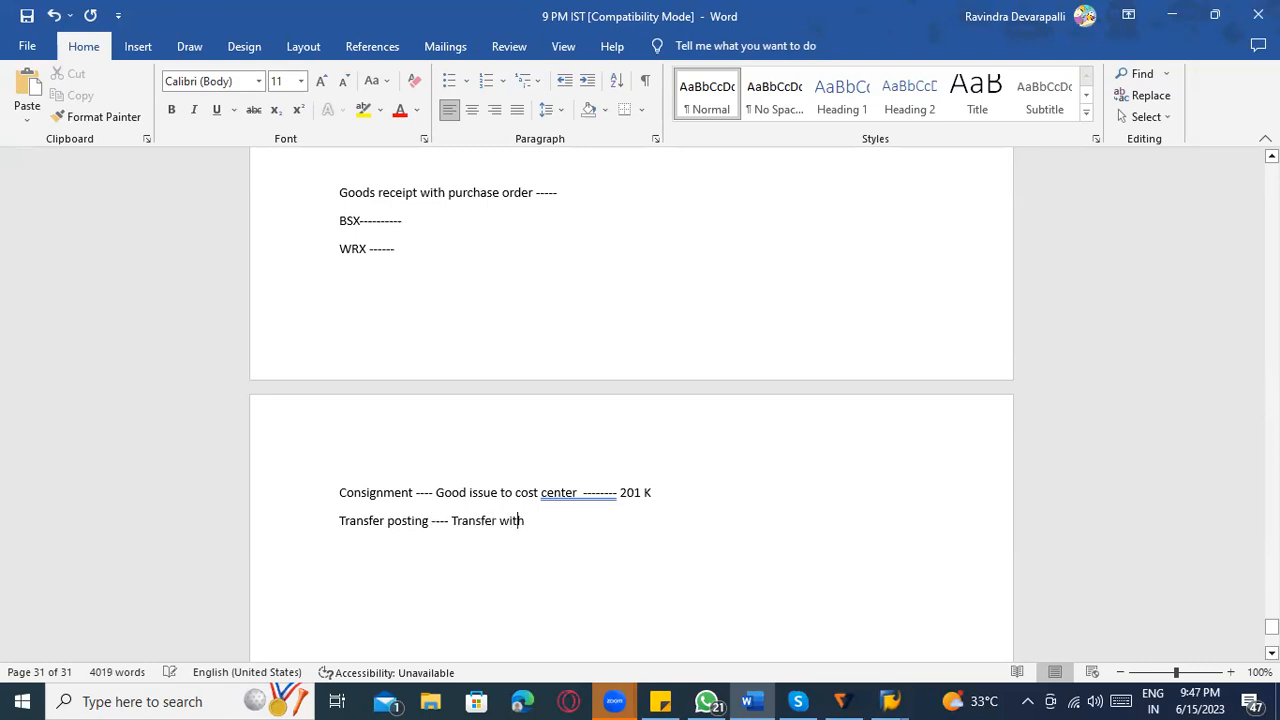
pyautogui.press('BackSpace')
pyautogui.press('BackSpace')
pyautogui.press('BackSpace')
pyautogui.press('BackSpace')
pyautogui.write('from cosnignment stock to ou')
pyautogui.press('BackSpace')
pyautogui.write('wn stock - 411 K')
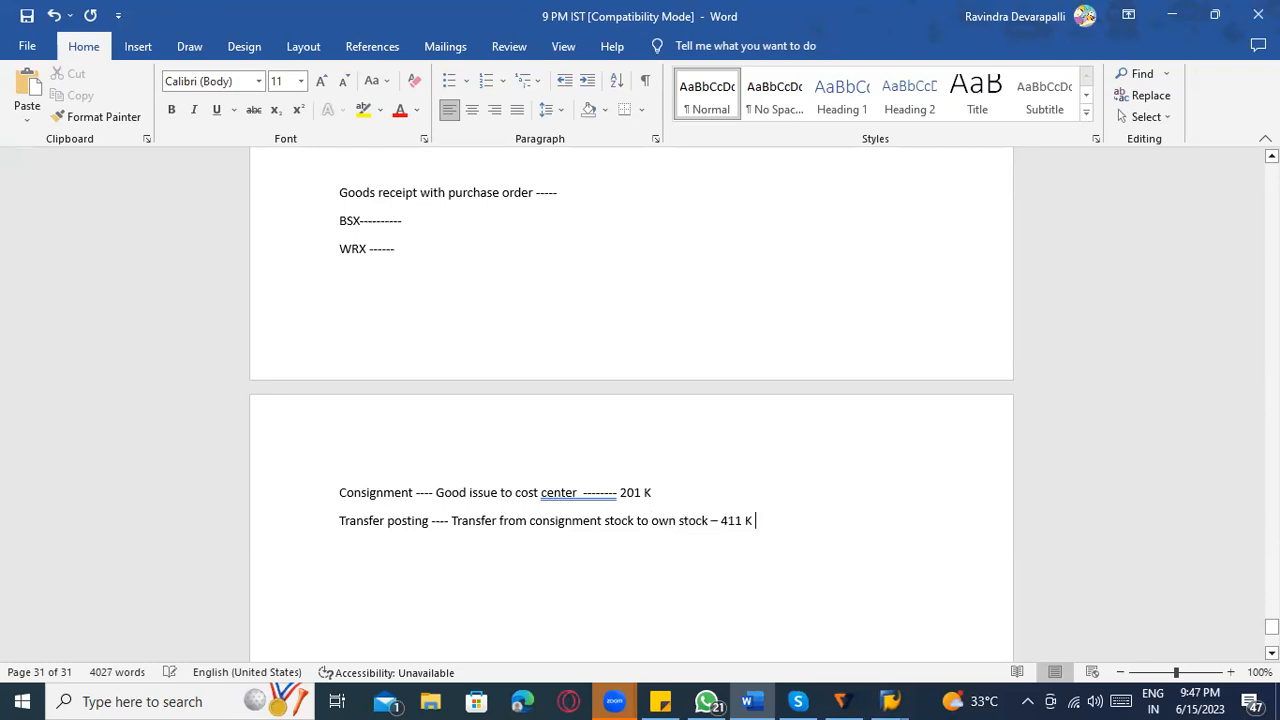
# Append "-------- BSX" to the Transfer posting line and "--------------- GBB" to the Consignment line.
pyautogui.scroll(-1, 586, 530)
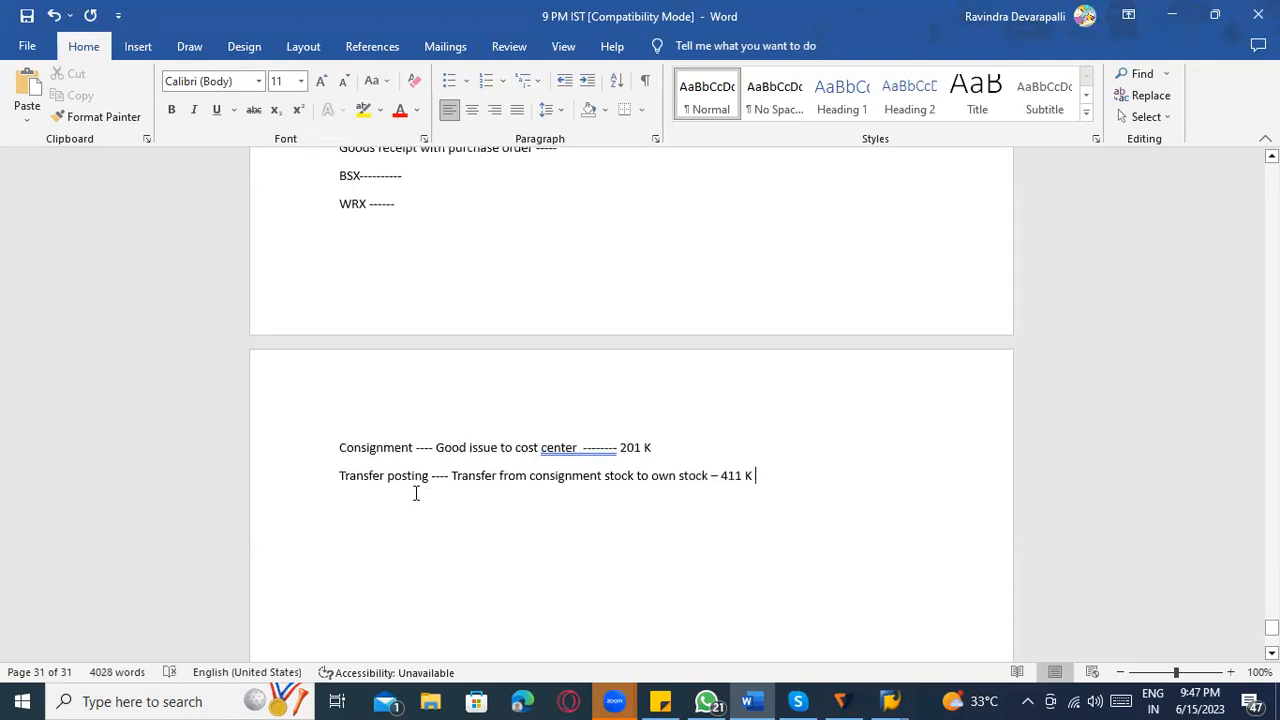
pyautogui.moveTo(451, 476); pyautogui.dragTo(757, 480)
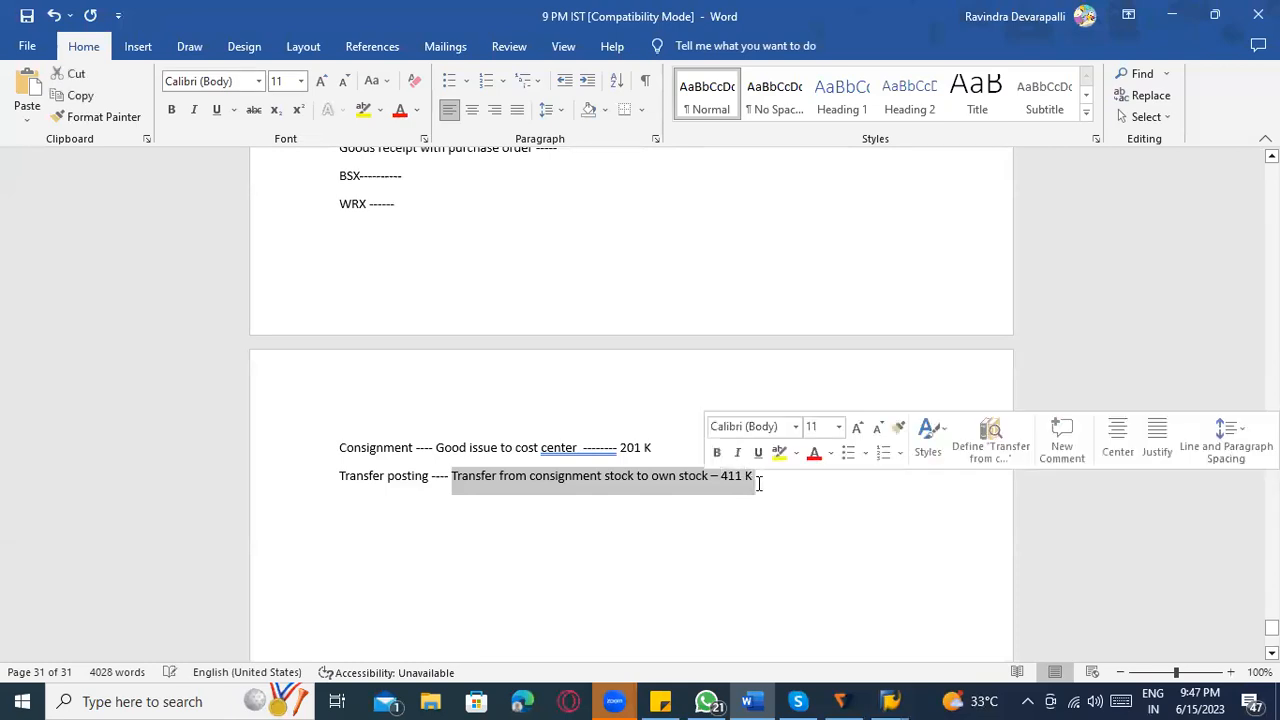
pyautogui.click(757, 480)
pyautogui.write('-------- BSX')
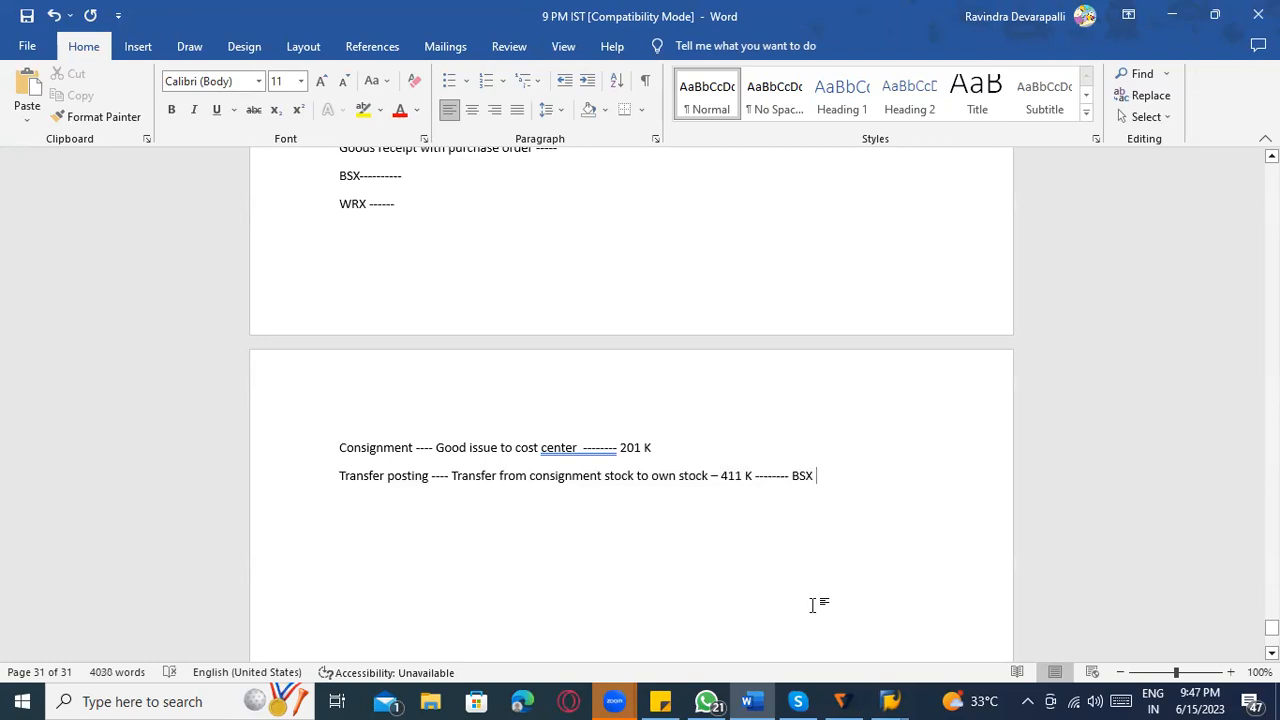
pyautogui.click(658, 450)
pyautogui.write('--------------- GBB')
# Switch to SAP and try to position the account grouping list at movement type 201, value update X, quantity updating X, special stock K.
pyautogui.hotkey('alt', 'Tab')
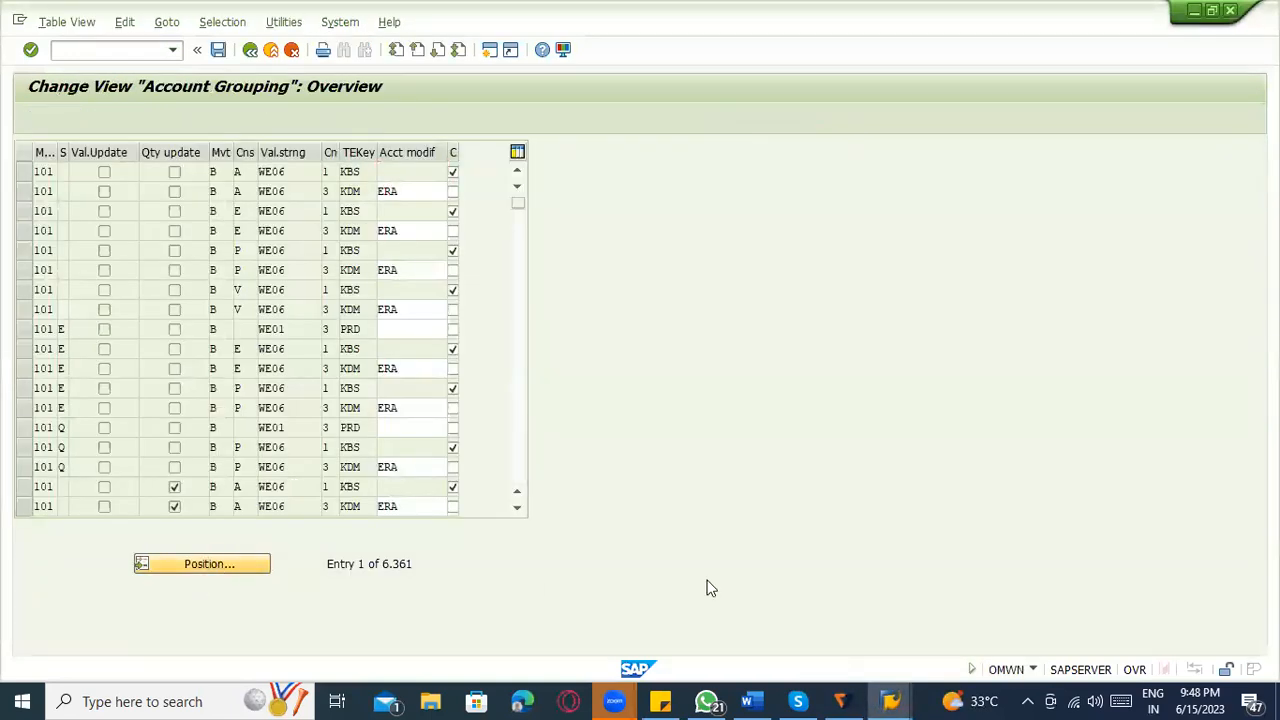
pyautogui.press('Return')
pyautogui.write('201')
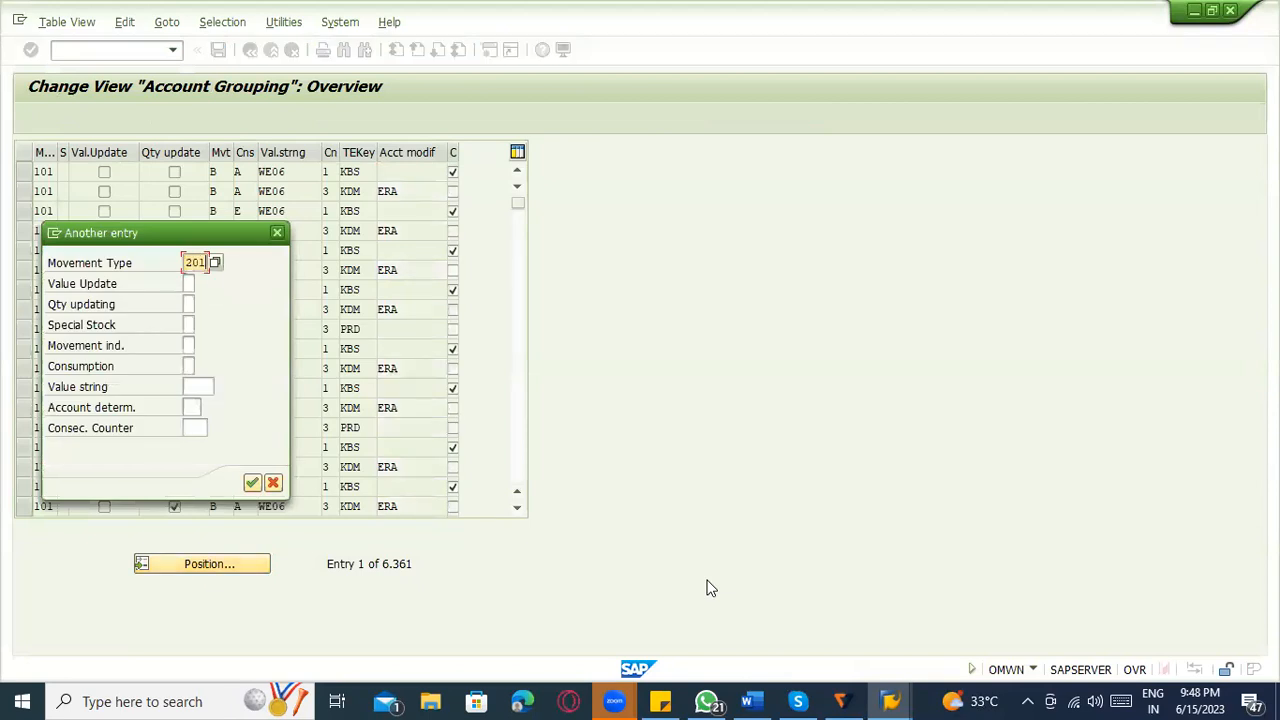
pyautogui.press('Tab')
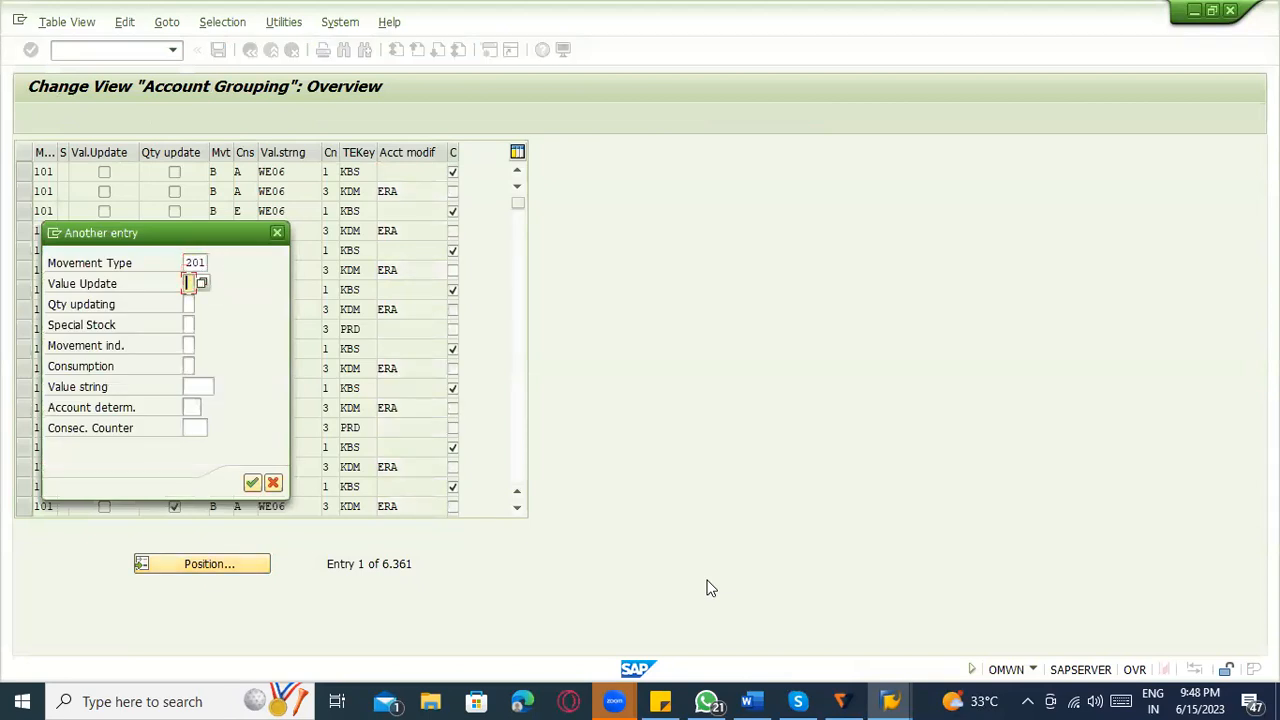
pyautogui.write('X')
pyautogui.press('Tab')
pyautogui.write('X')
pyautogui.press('Tab')
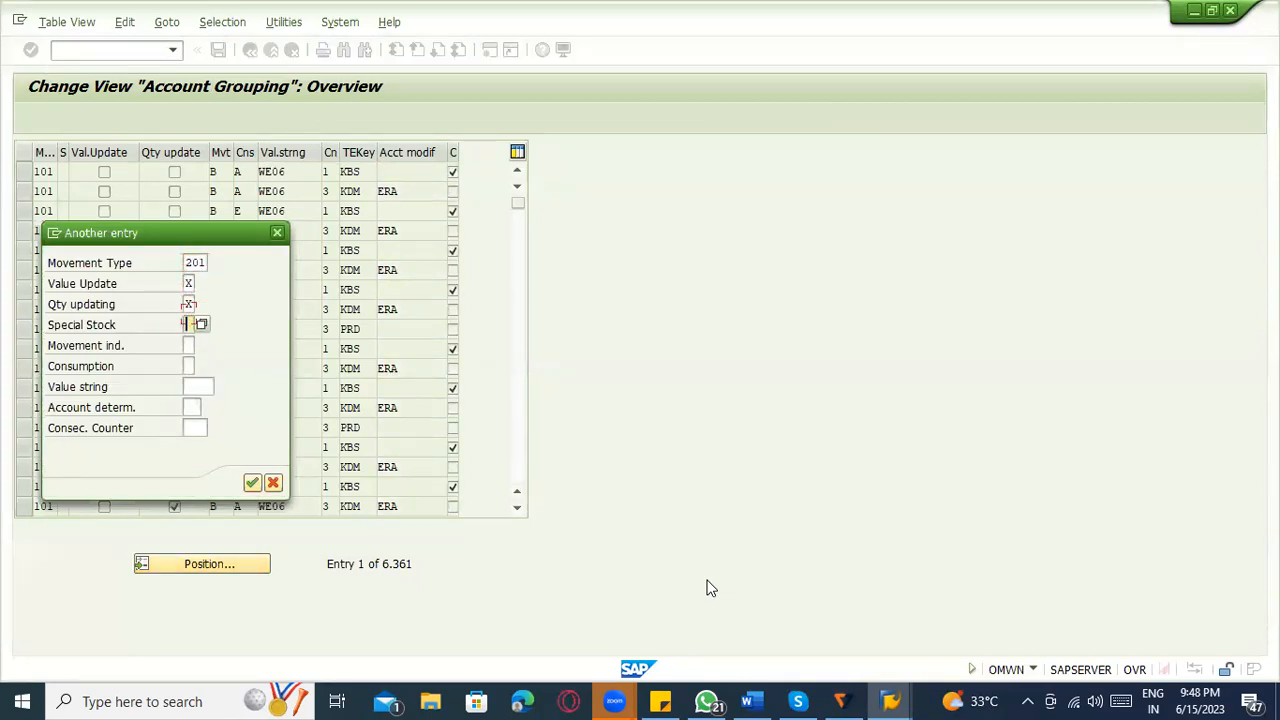
pyautogui.write('K')
pyautogui.press('Return')
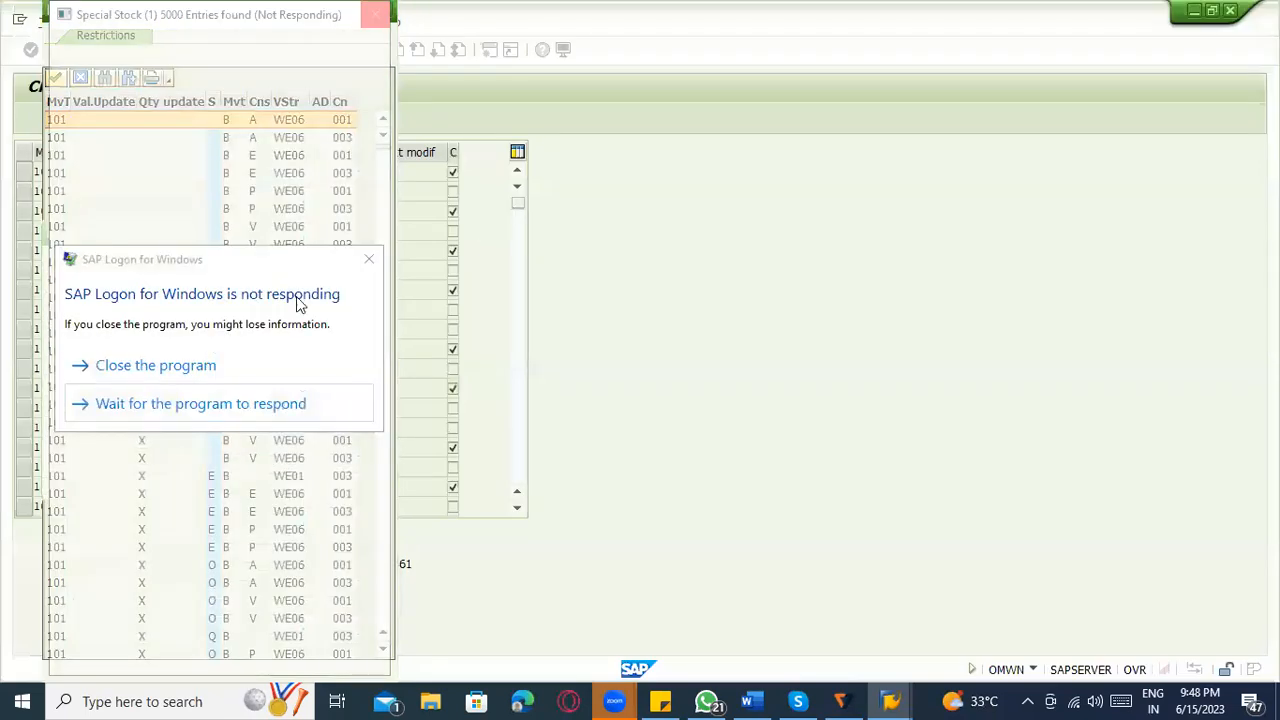
pyautogui.click(210, 403)
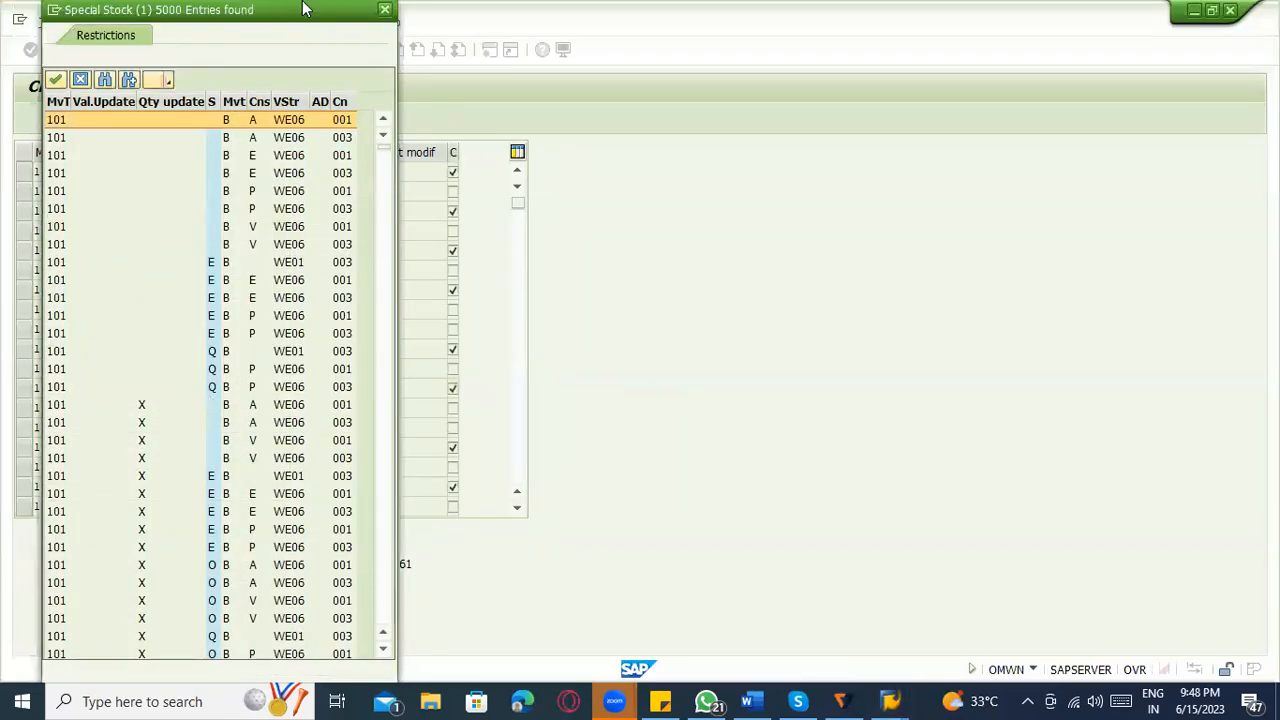
pyautogui.click(385, 9)
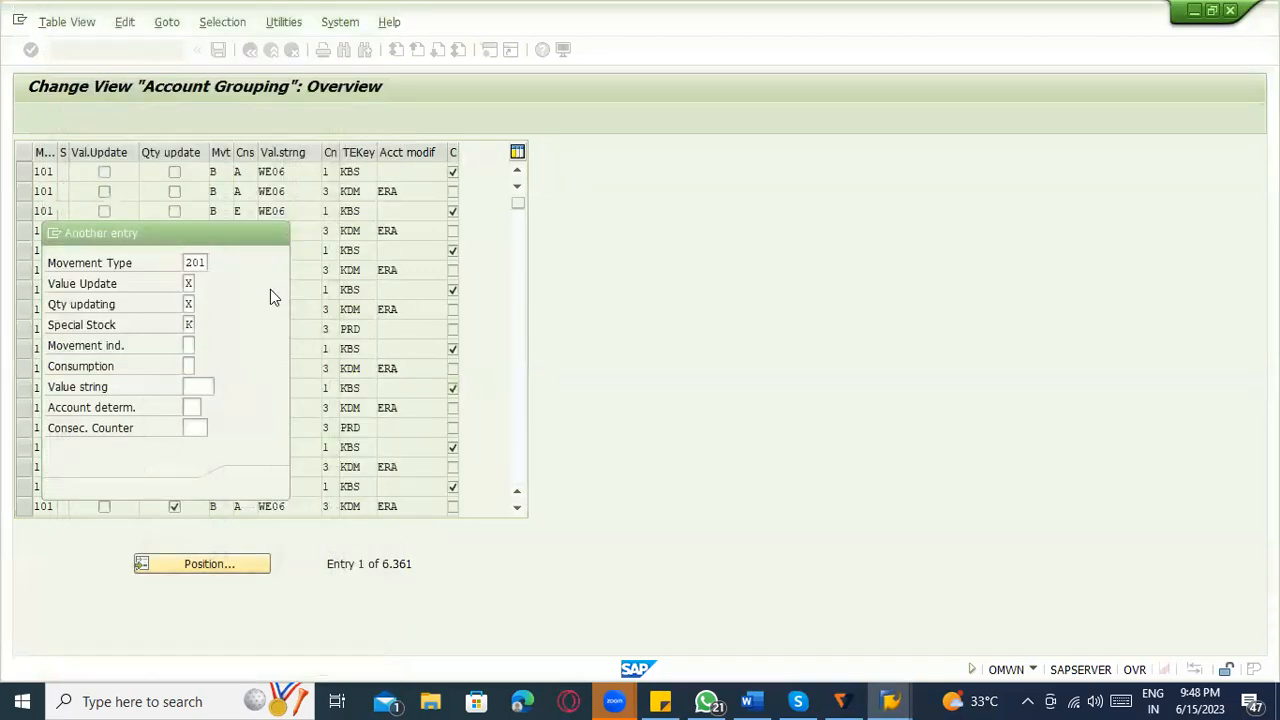
pyautogui.click(263, 485)
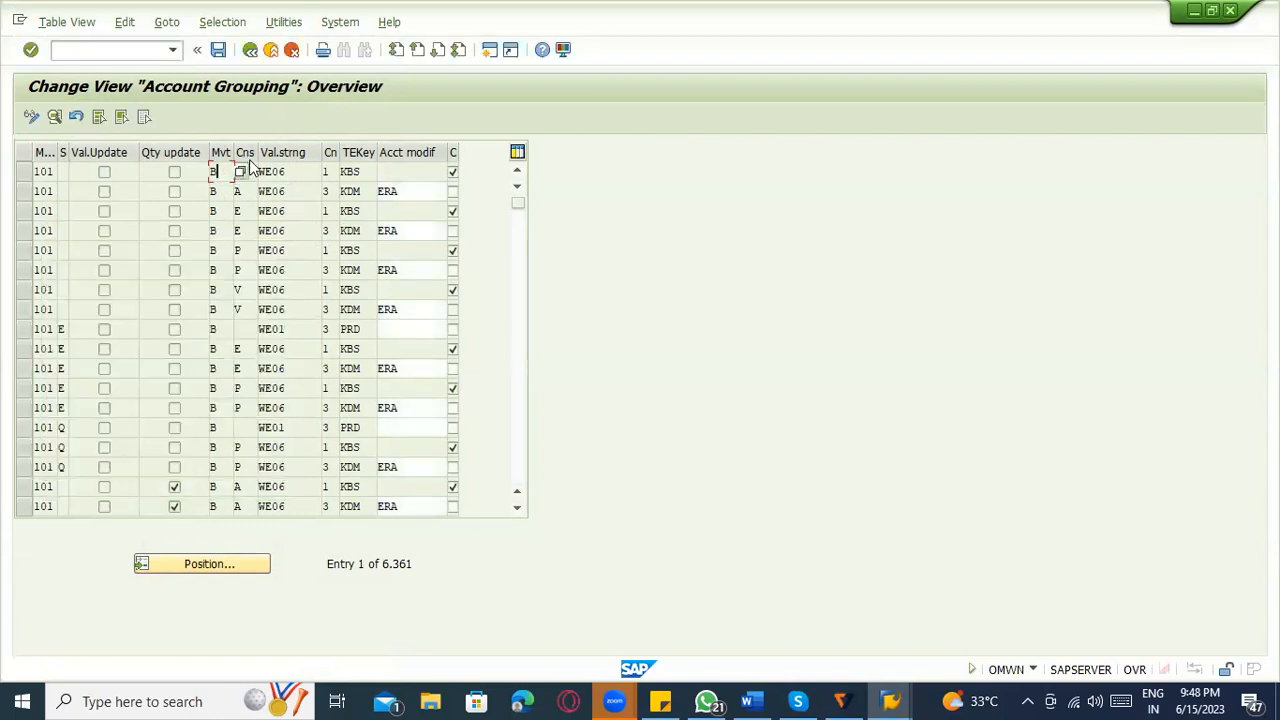
# Open the list of possible special stock indicators for the first account grouping entry.
pyautogui.press('Tab')
pyautogui.press('Tab')
pyautogui.click(72, 172)
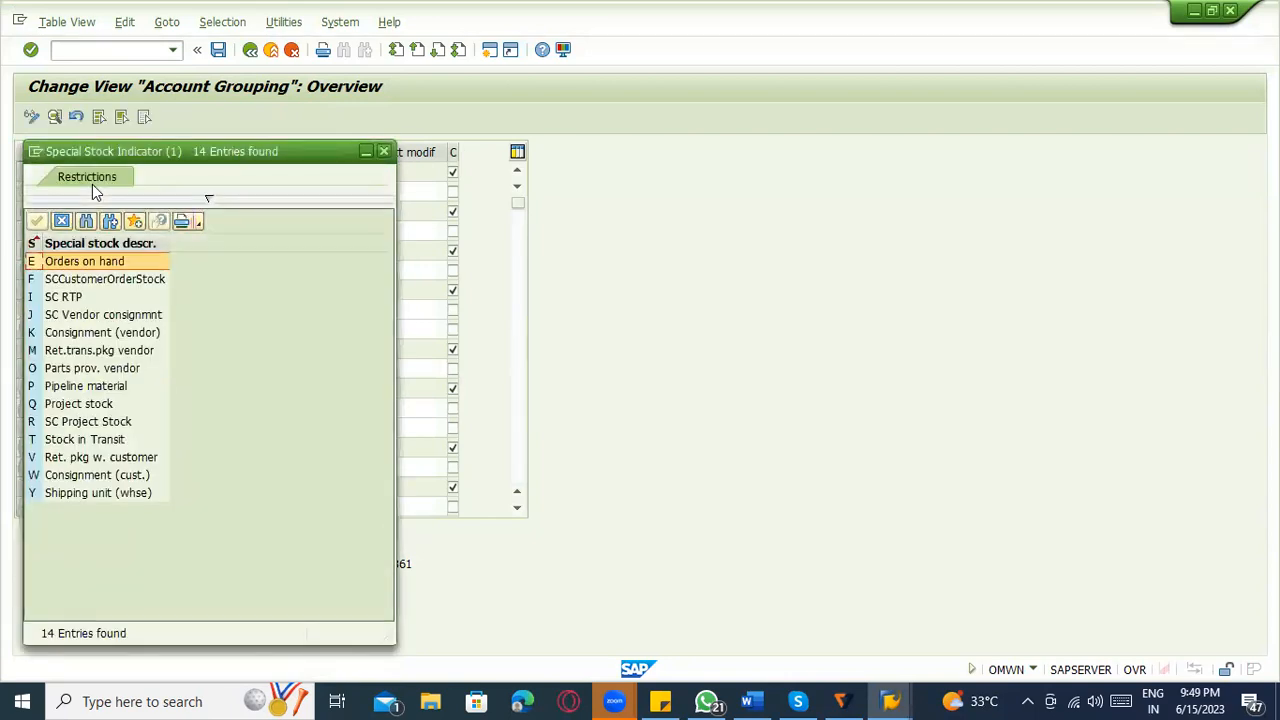
# Look up the vendor consignment indicator and position the account grouping list at movement type 201, value update X, quantity updating X, special stock K.
pyautogui.click(90, 334)
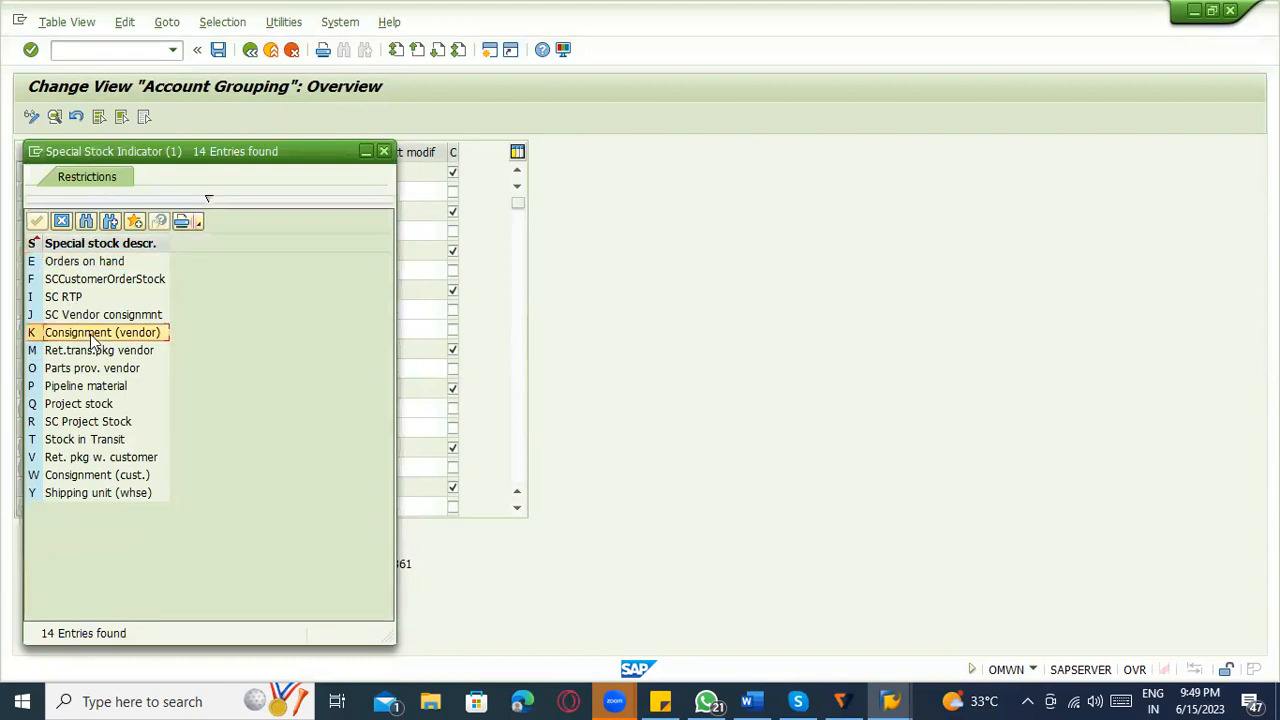
pyautogui.doubleClick(92, 334)
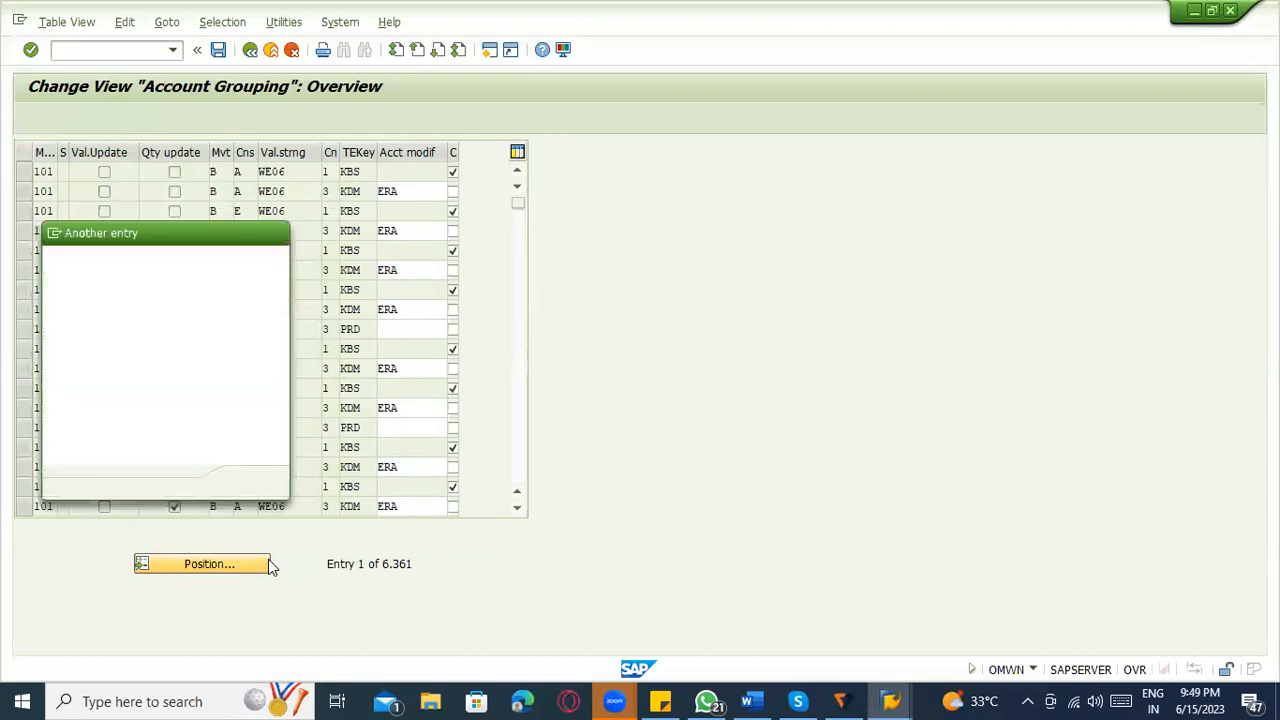
pyautogui.write('201')
pyautogui.press('Tab')
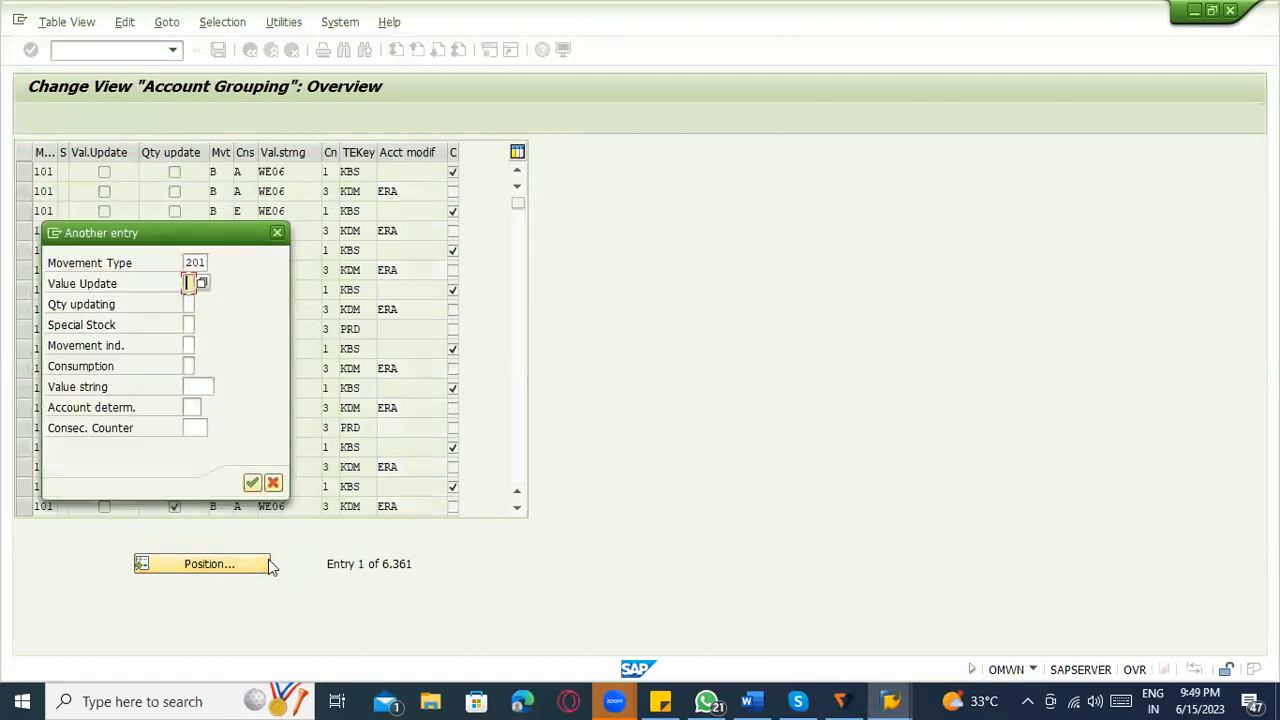
pyautogui.write('X')
pyautogui.press('Tab')
pyautogui.write('X')
pyautogui.press('Tab')
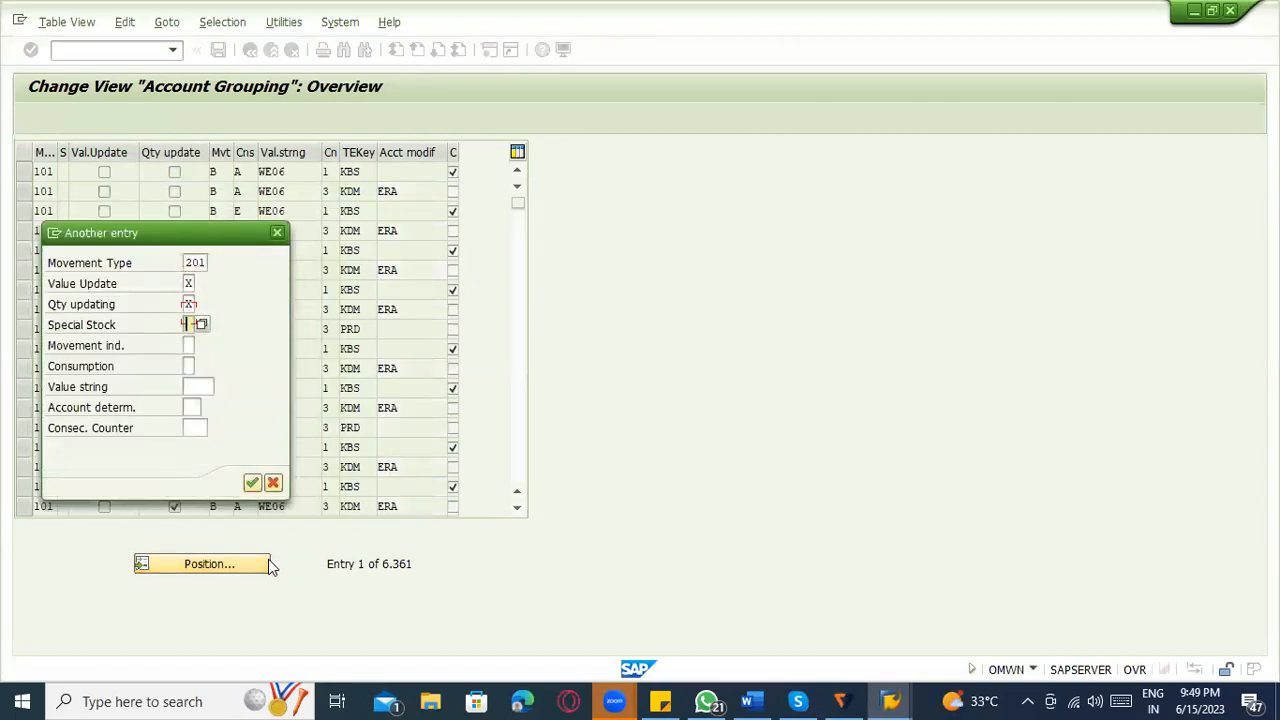
pyautogui.write('K')
pyautogui.press('Tab')
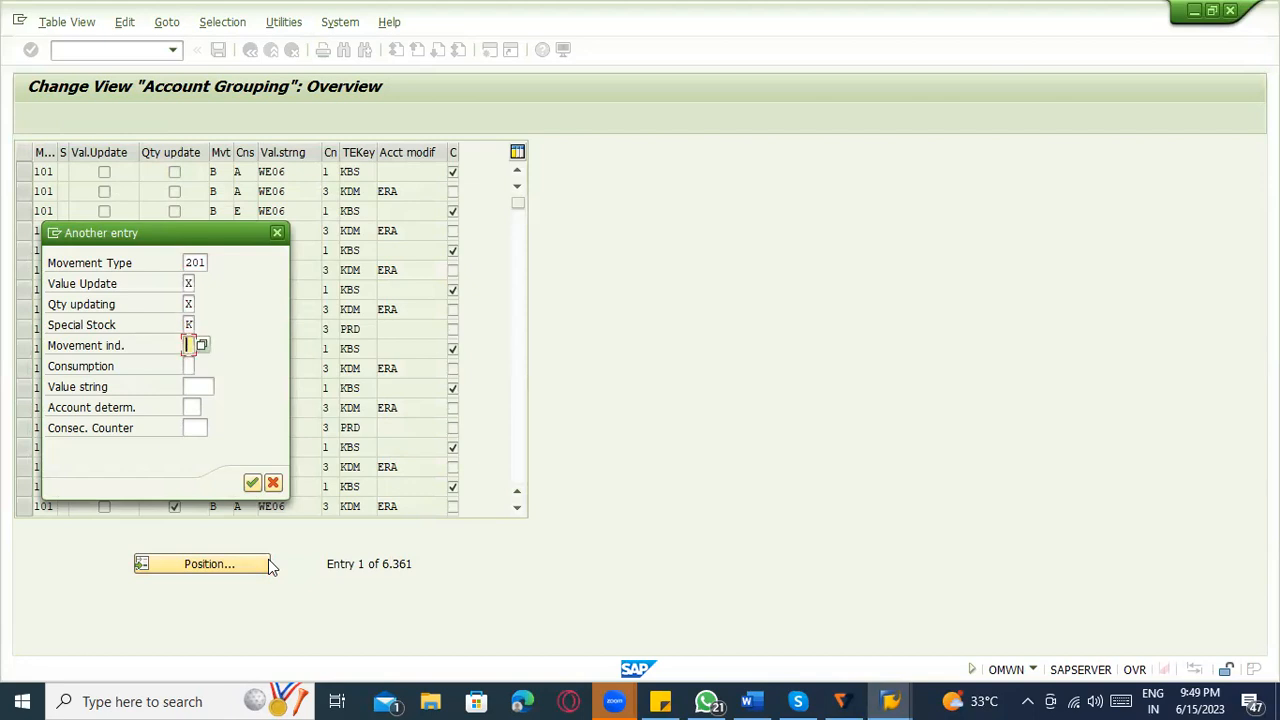
pyautogui.click(201, 346)
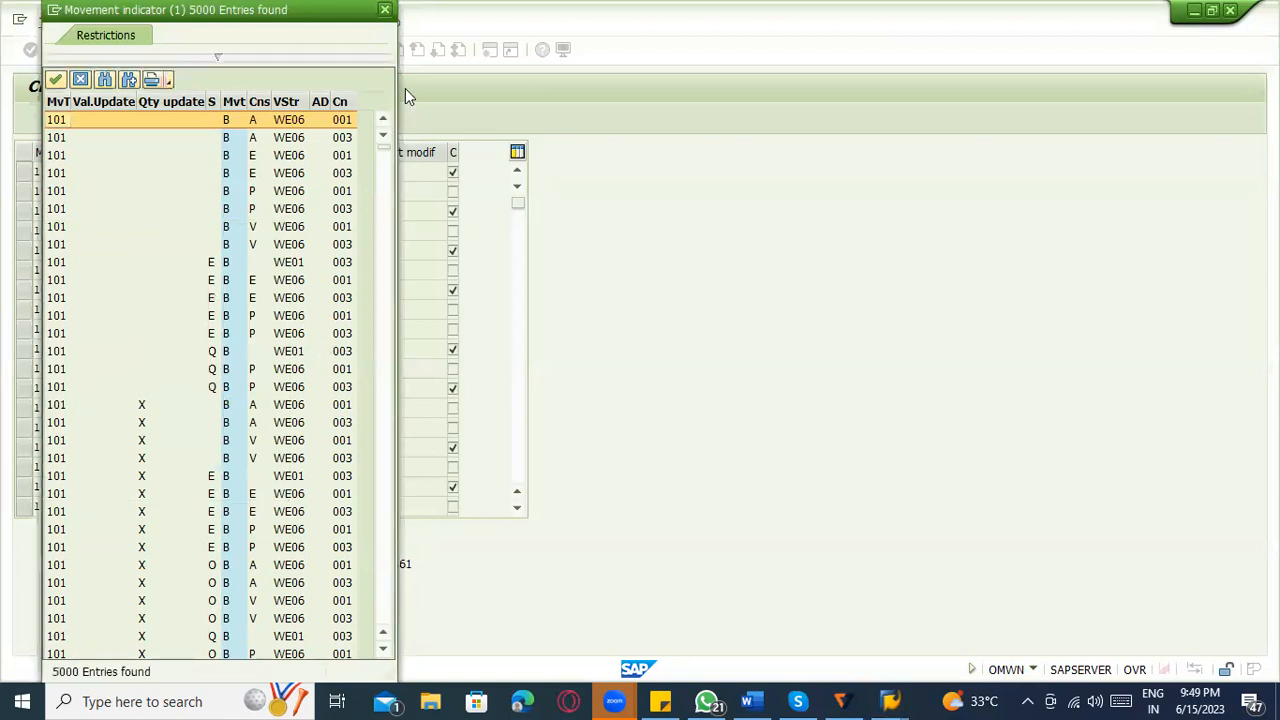
pyautogui.press('Escape')
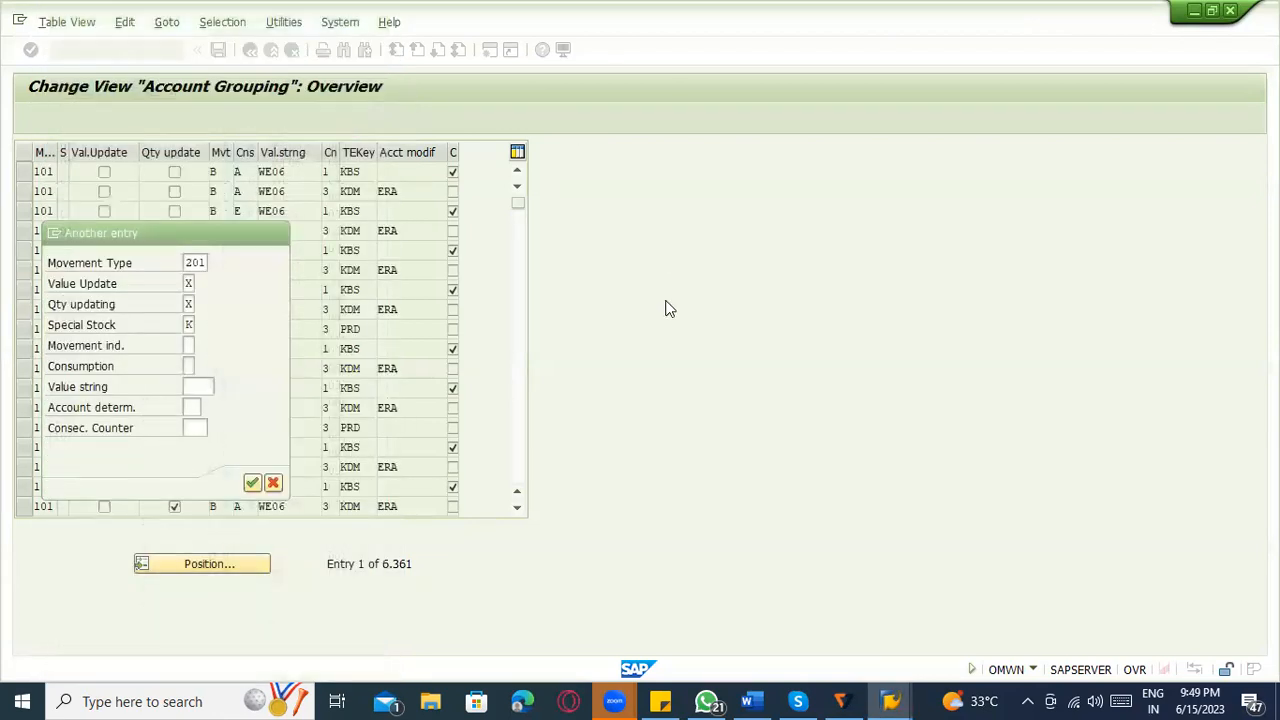
pyautogui.click(252, 484)
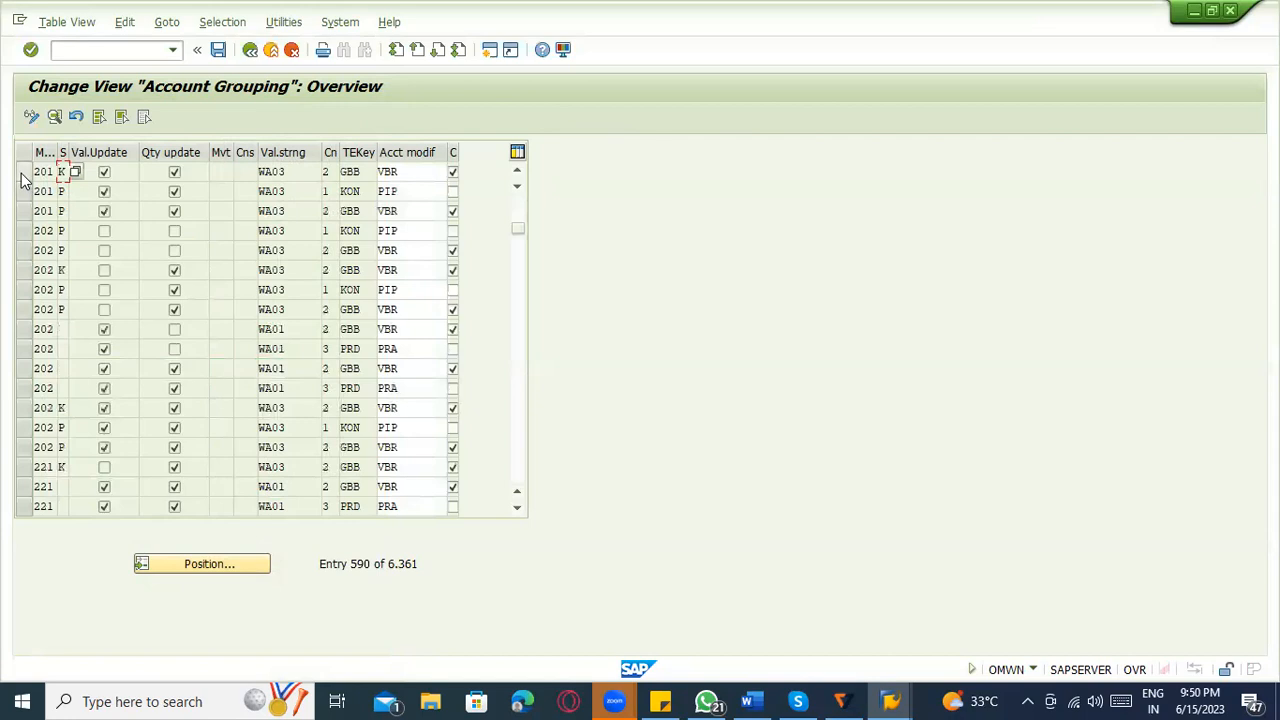
# Select the 201 K entry in account grouping and check its account modifier and transaction key.
pyautogui.click(23, 172)
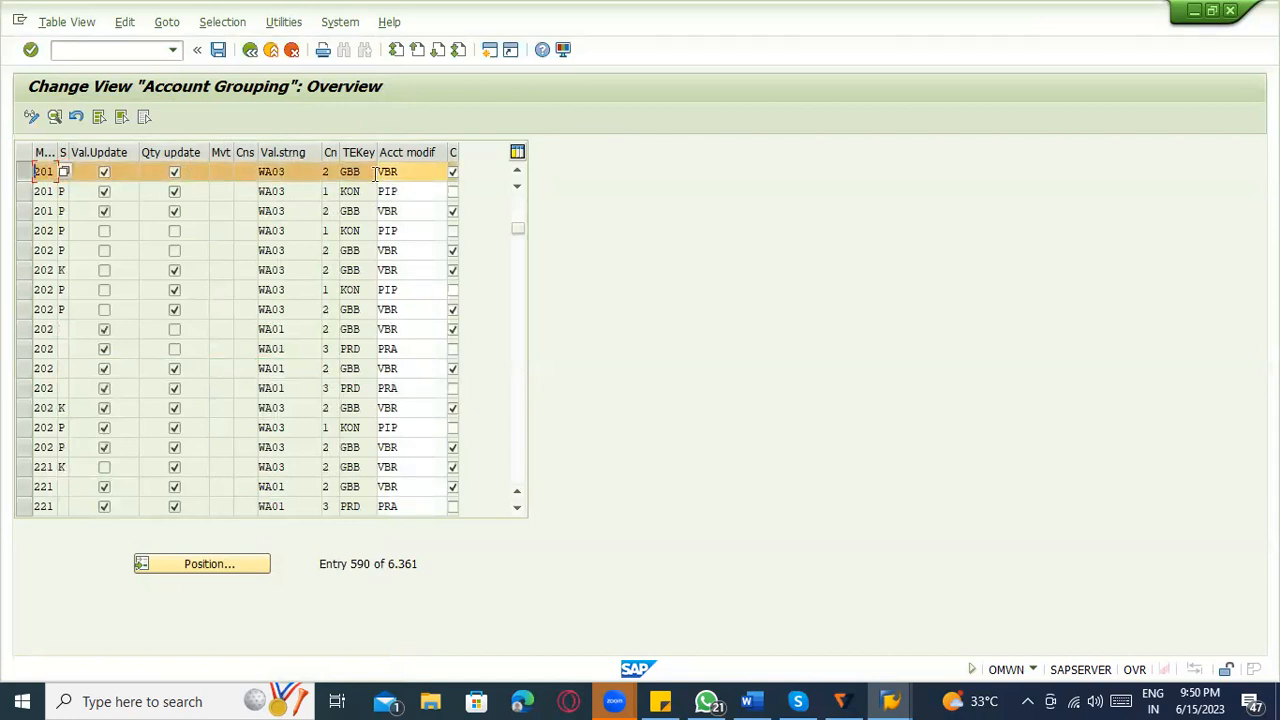
pyautogui.click(408, 172)
pyautogui.click(354, 172)
# Switch to Word and append "( VBR) ----- , KON" to the Consignment line and ", KON" to the Transfer posting line.
pyautogui.hotkey('alt', 'Tab')
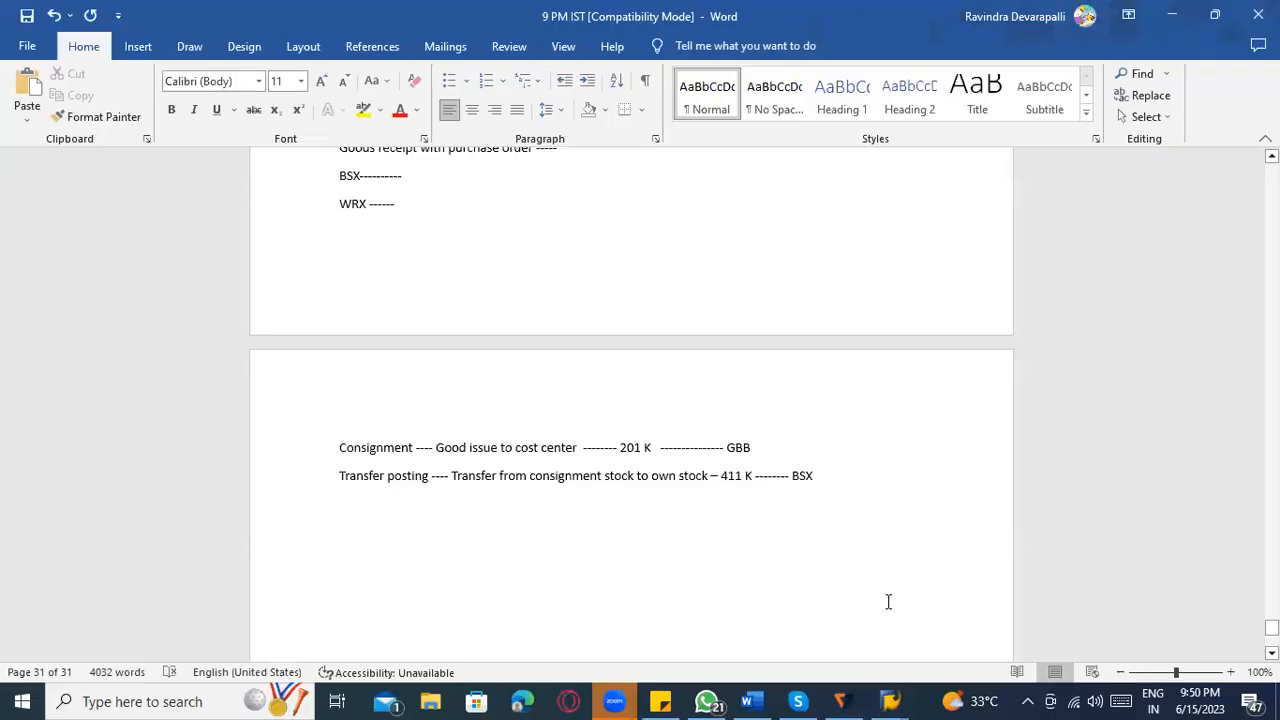
pyautogui.write('( VBR')
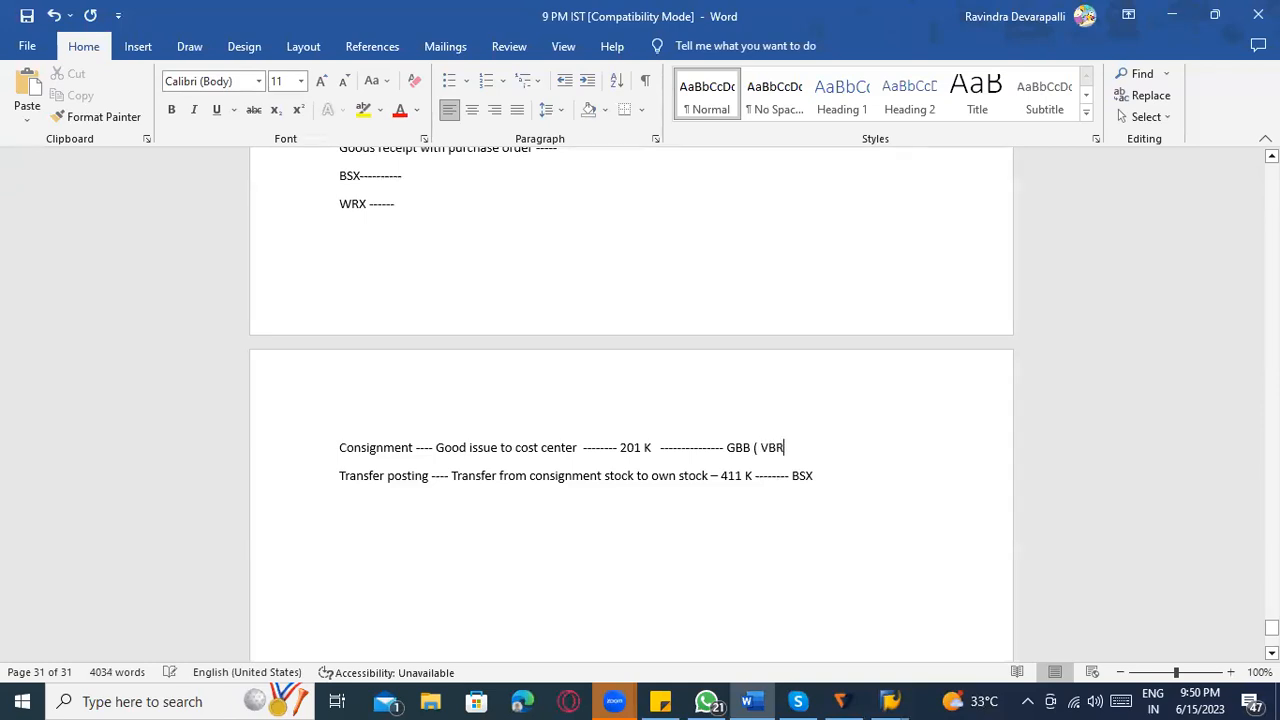
pyautogui.write(') -----')
pyautogui.write(',')
pyautogui.write('KON')
pyautogui.click(824, 476)
pyautogui.write(', KON')
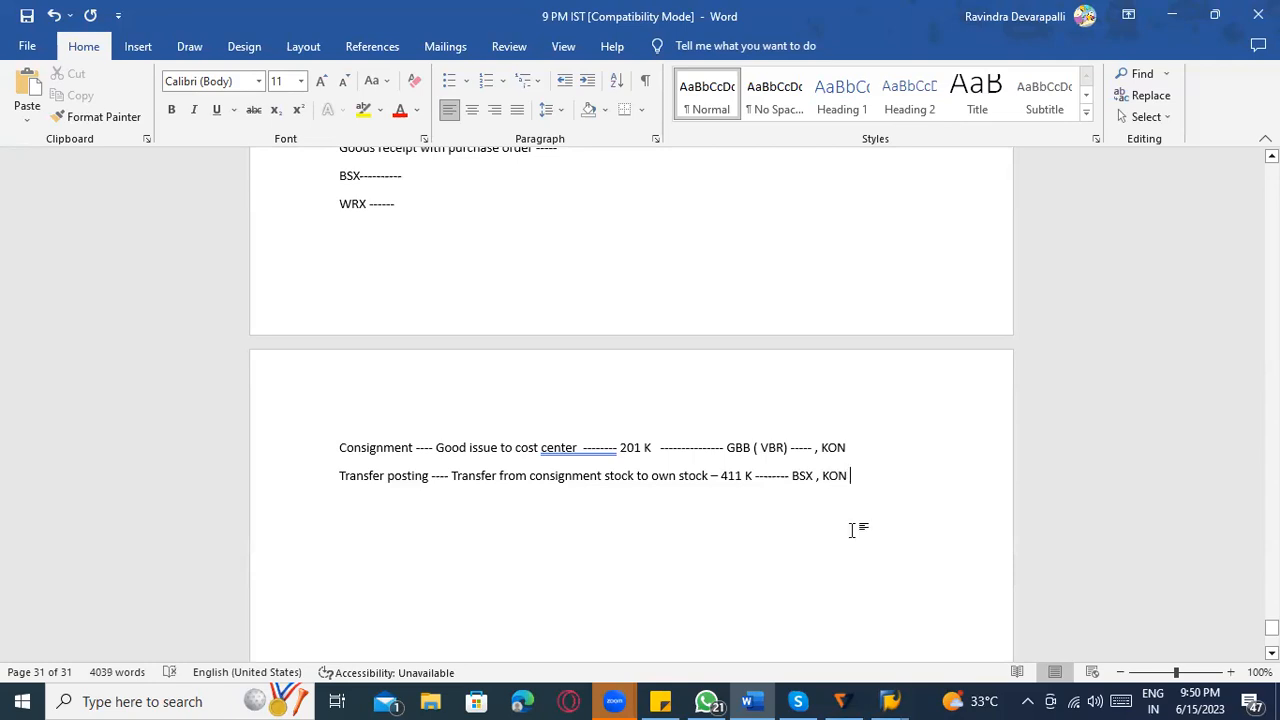
# Switch to SAP and open transaction OBYC in a new session.
pyautogui.hotkey('alt', 'Tab')
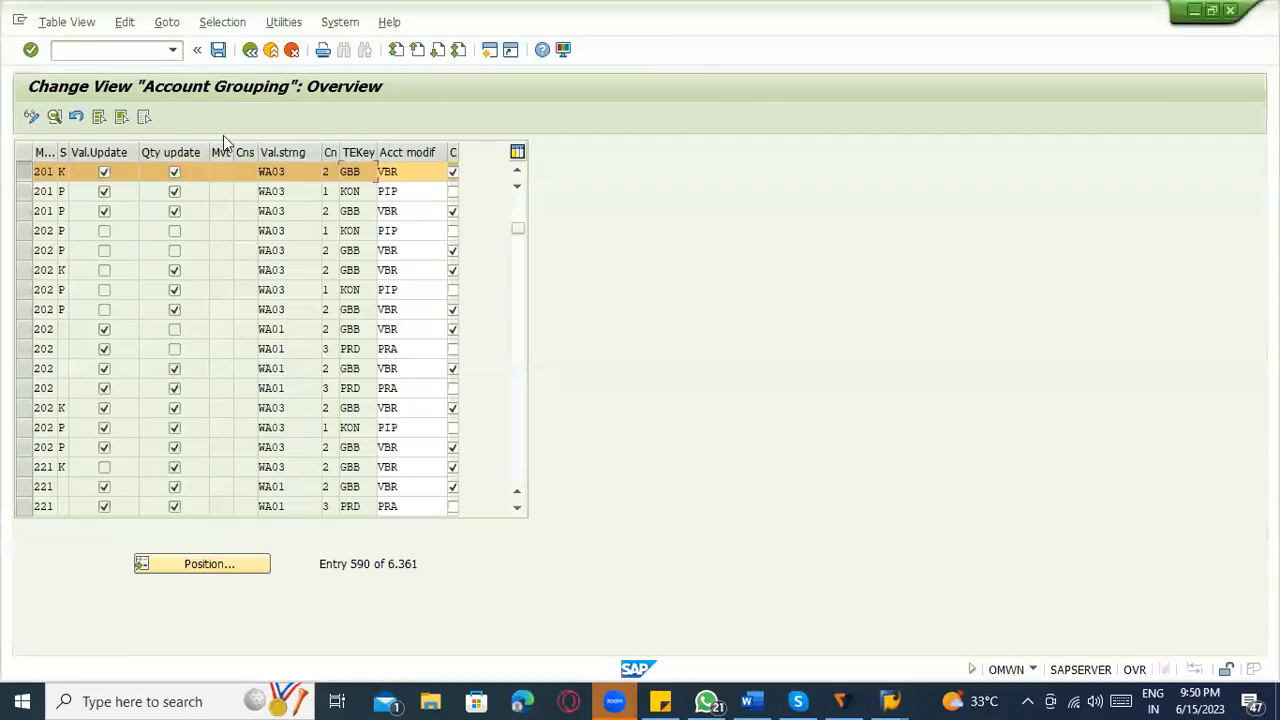
pyautogui.click(107, 51)
pyautogui.write('/o')
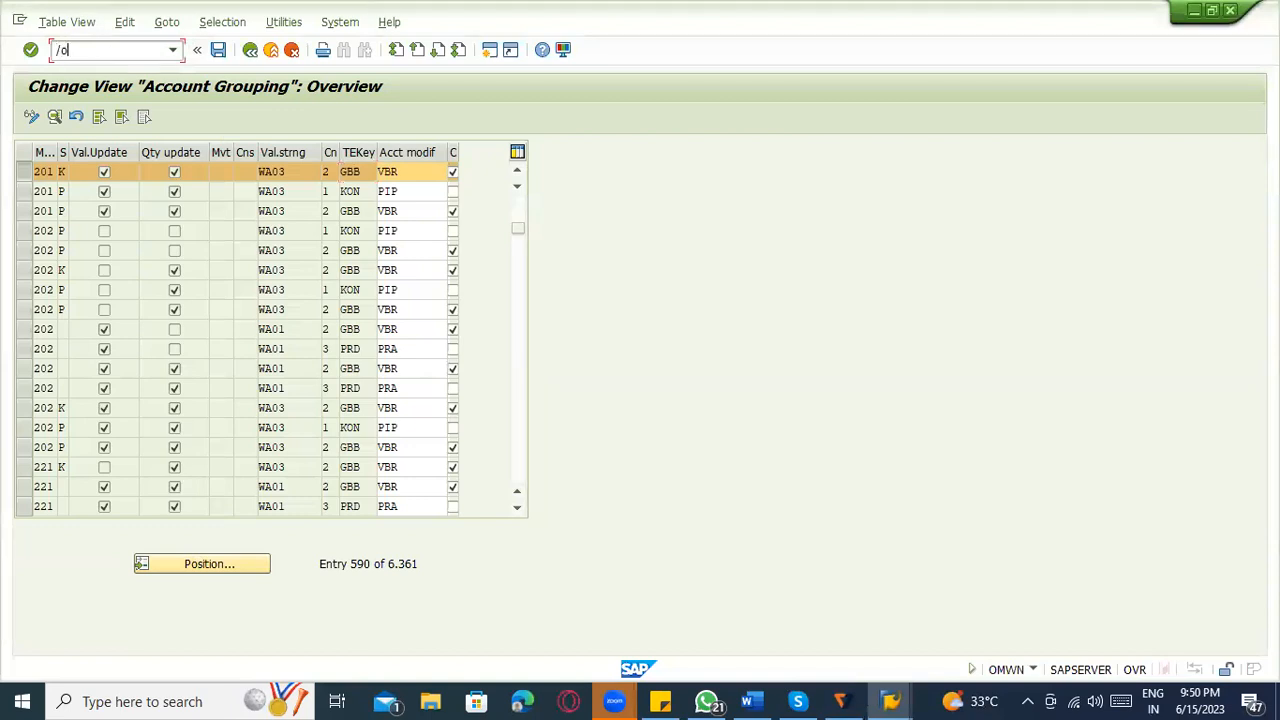
pyautogui.write('obys')
pyautogui.press('BackSpace')
pyautogui.write('c')
pyautogui.press('Return')
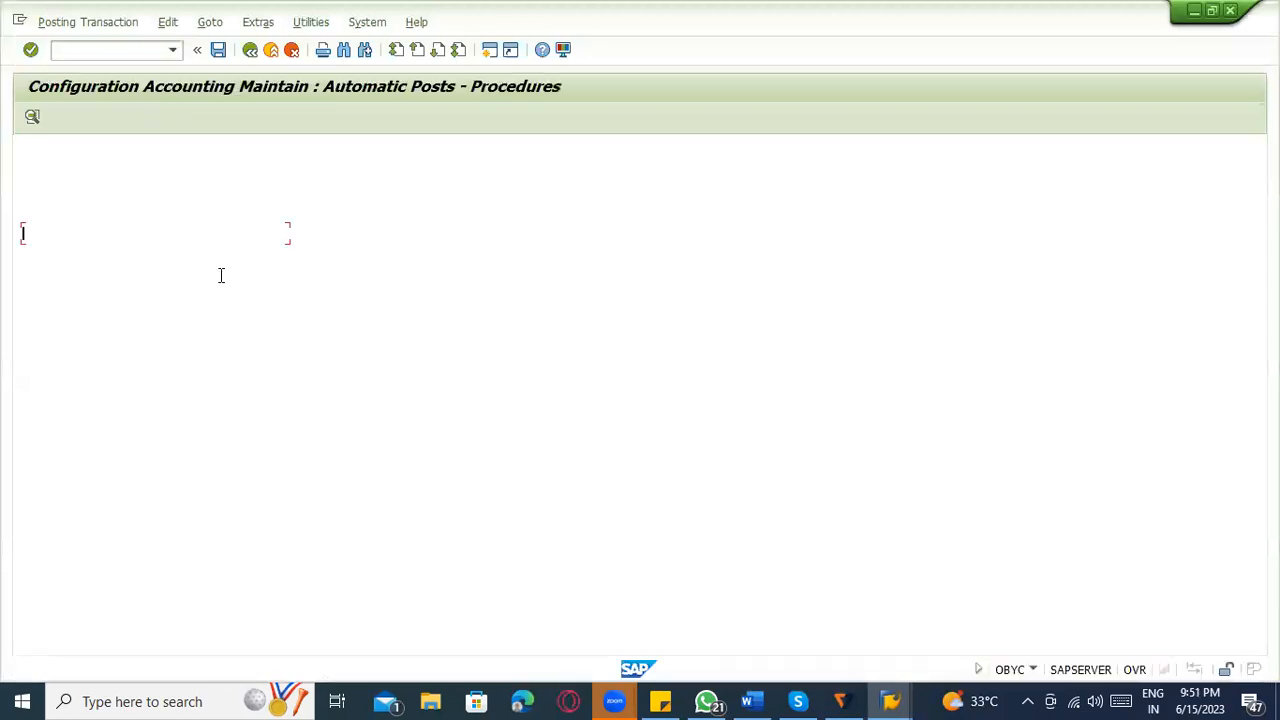
# Locate the Consignment payables procedure, transaction KON, in the automatic postings list.
pyautogui.scroll(-5, 302, 446)
pyautogui.scroll(-7, 331, 513)
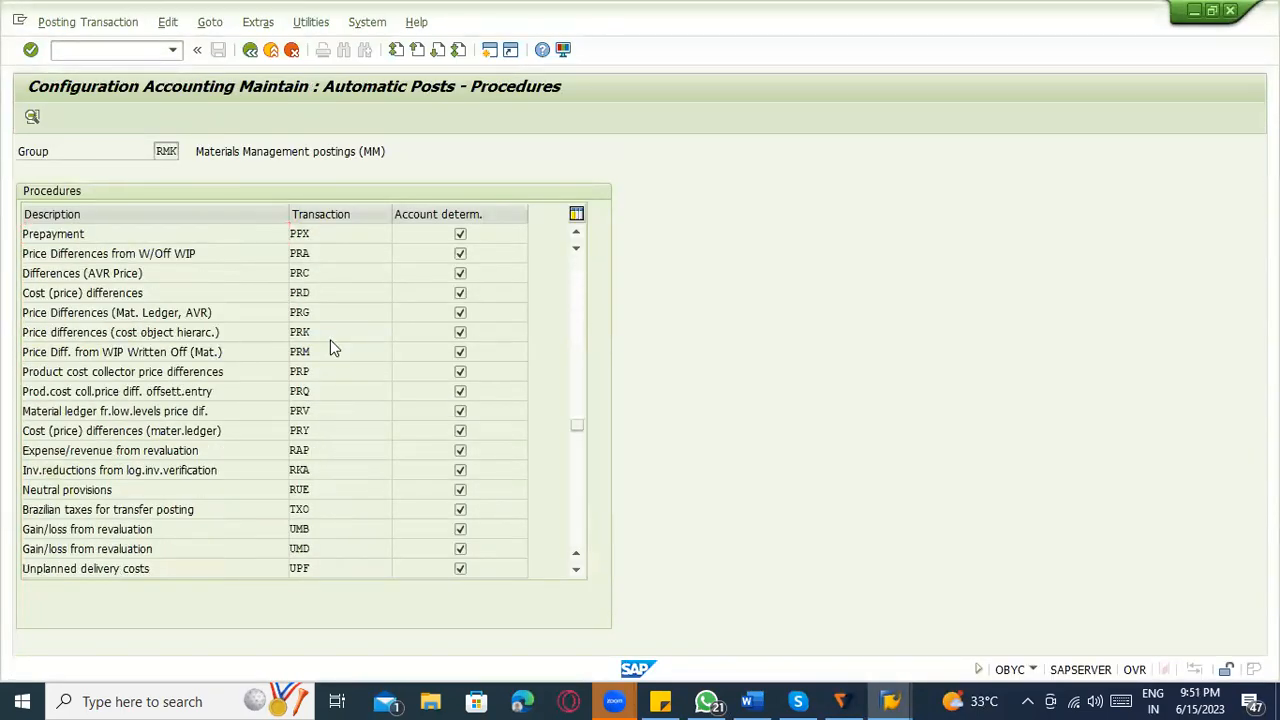
pyautogui.scroll(2, 334, 347)
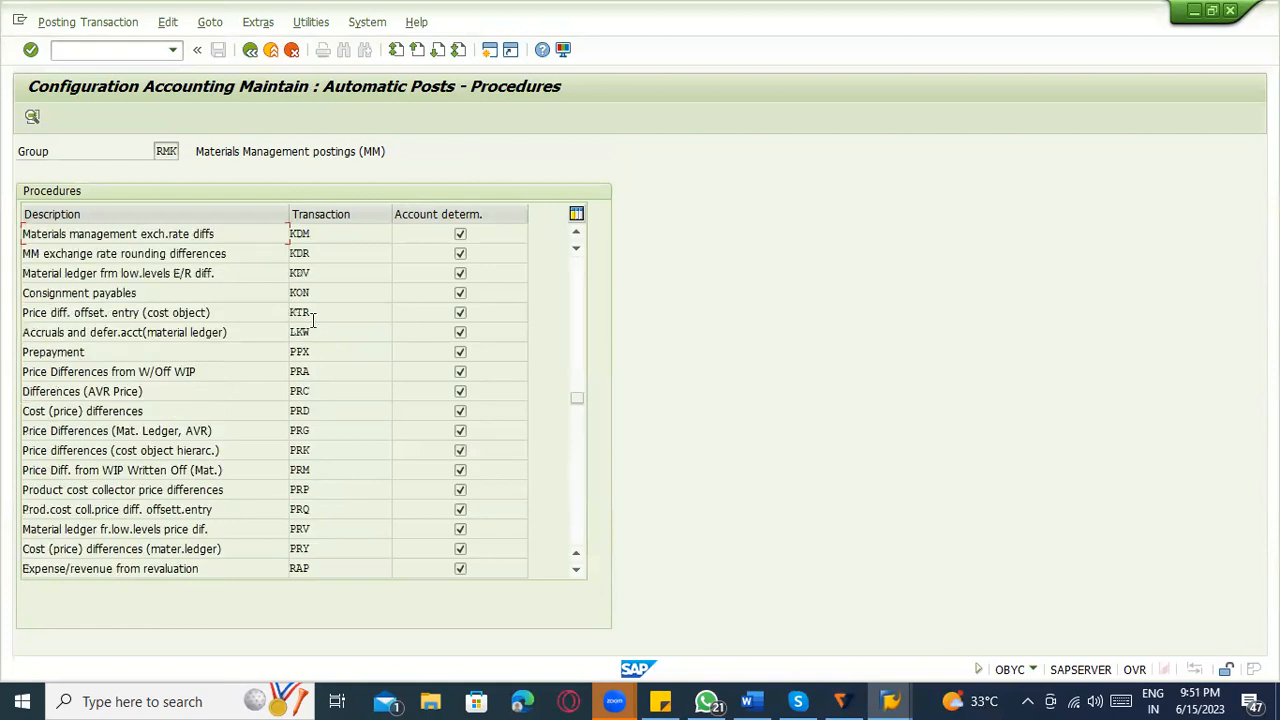
pyautogui.moveTo(165, 295); pyautogui.dragTo(6, 312)
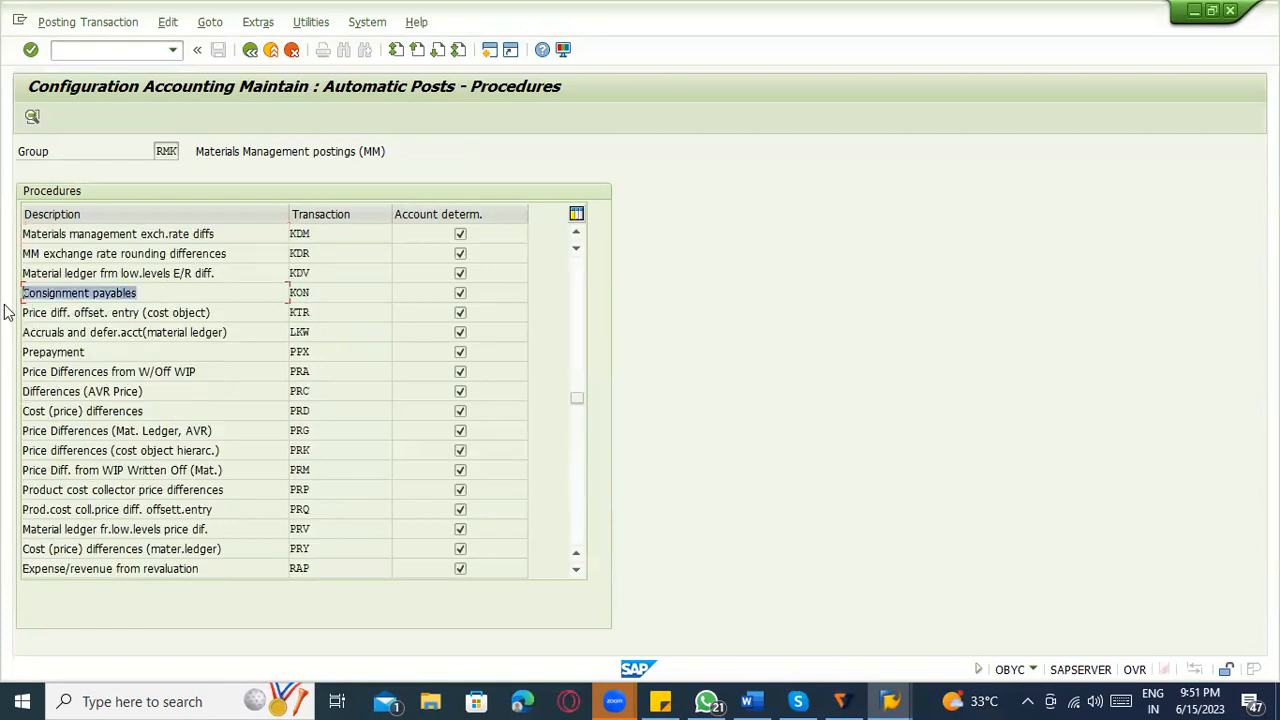
pyautogui.click(160, 290)
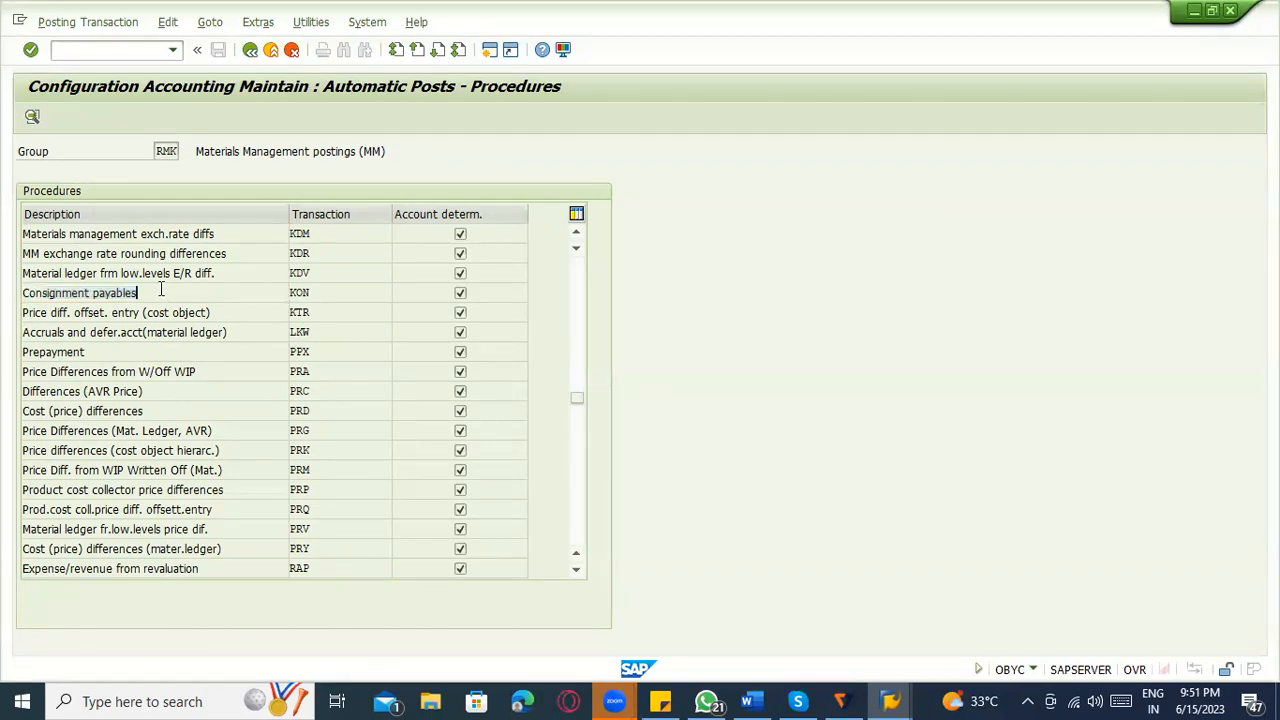
# Switch to Word and review the movement types and account keys noted on the Consignment and Transfer posting lines.
pyautogui.hotkey('alt', 'Tab')
pyautogui.hotkey('alt', 'Tab')
pyautogui.hotkey('alt', 'Tab')
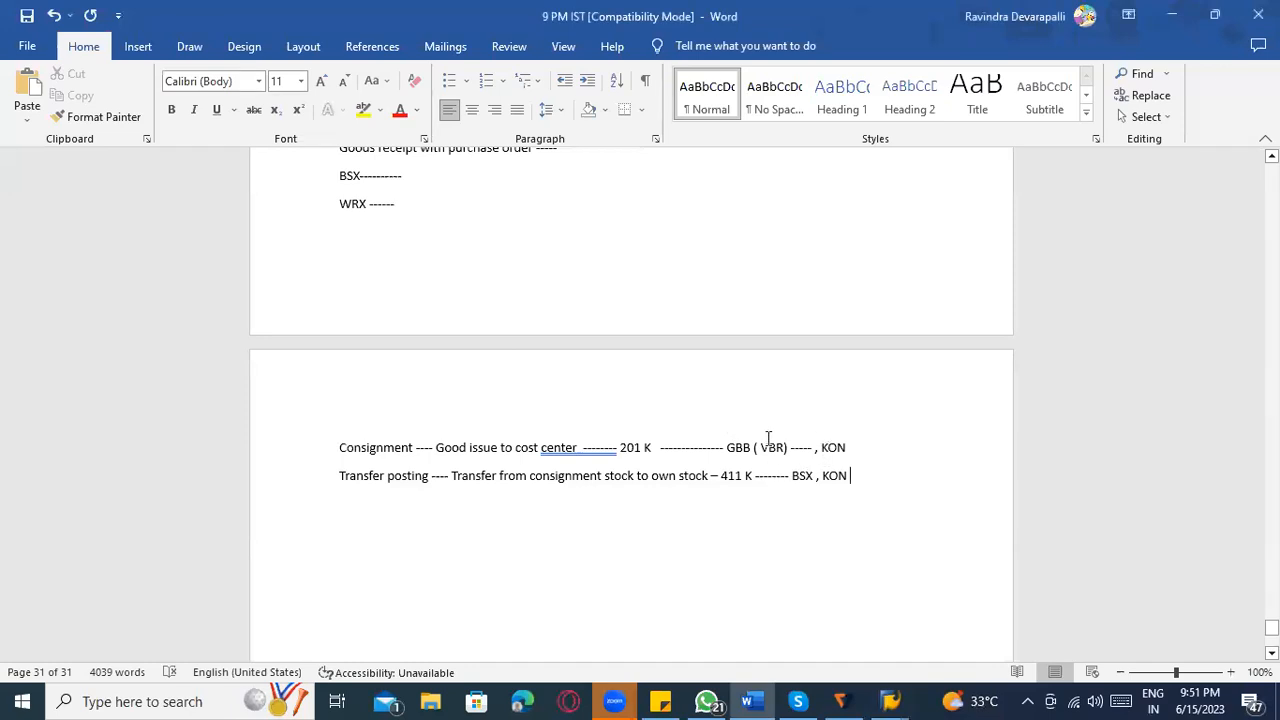
pyautogui.moveTo(788, 447); pyautogui.dragTo(660, 447)
pyautogui.click(816, 476)
pyautogui.click(622, 449)
pyautogui.moveTo(758, 477); pyautogui.dragTo(711, 478)
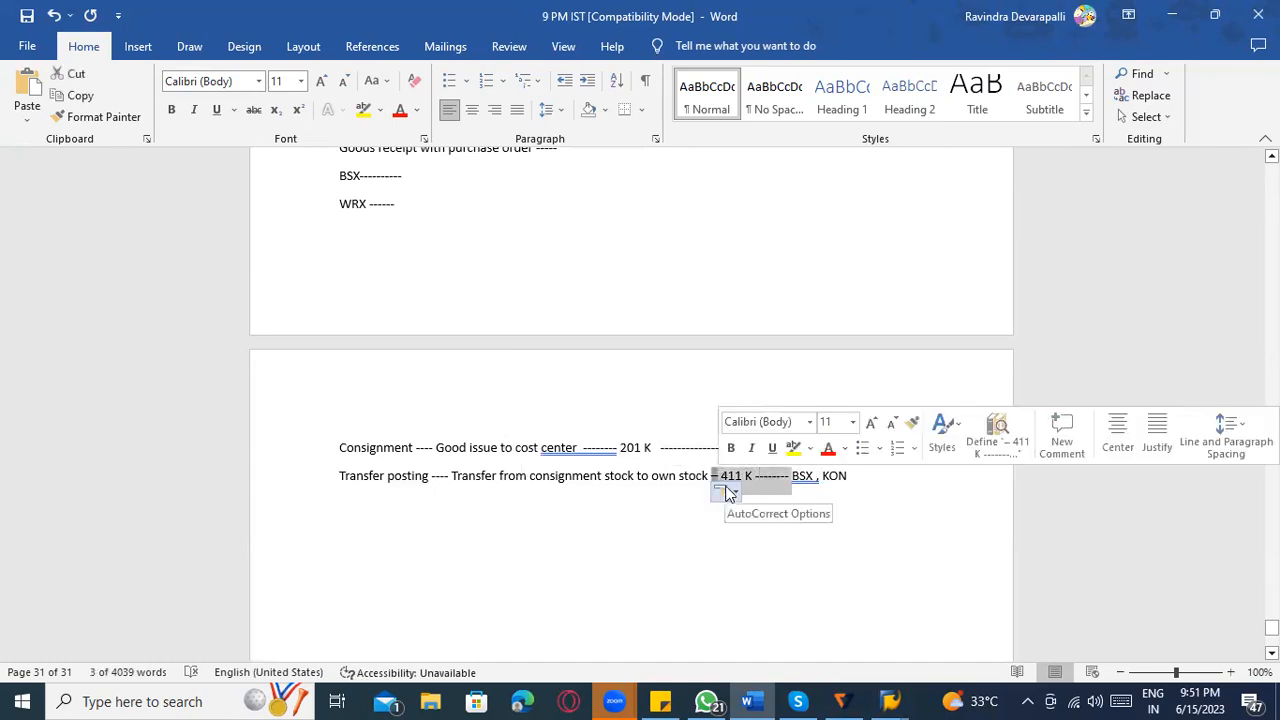
pyautogui.click(779, 478)
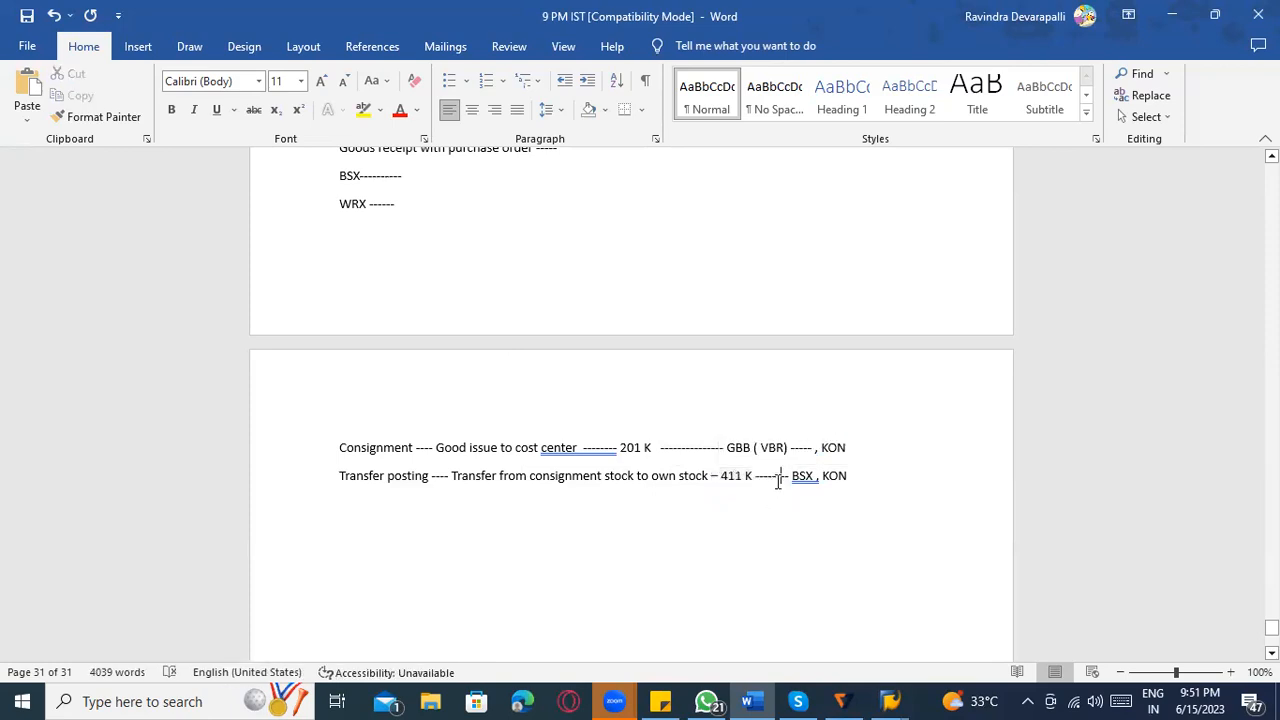
pyautogui.click(724, 445)
pyautogui.moveTo(789, 447); pyautogui.dragTo(738, 445)
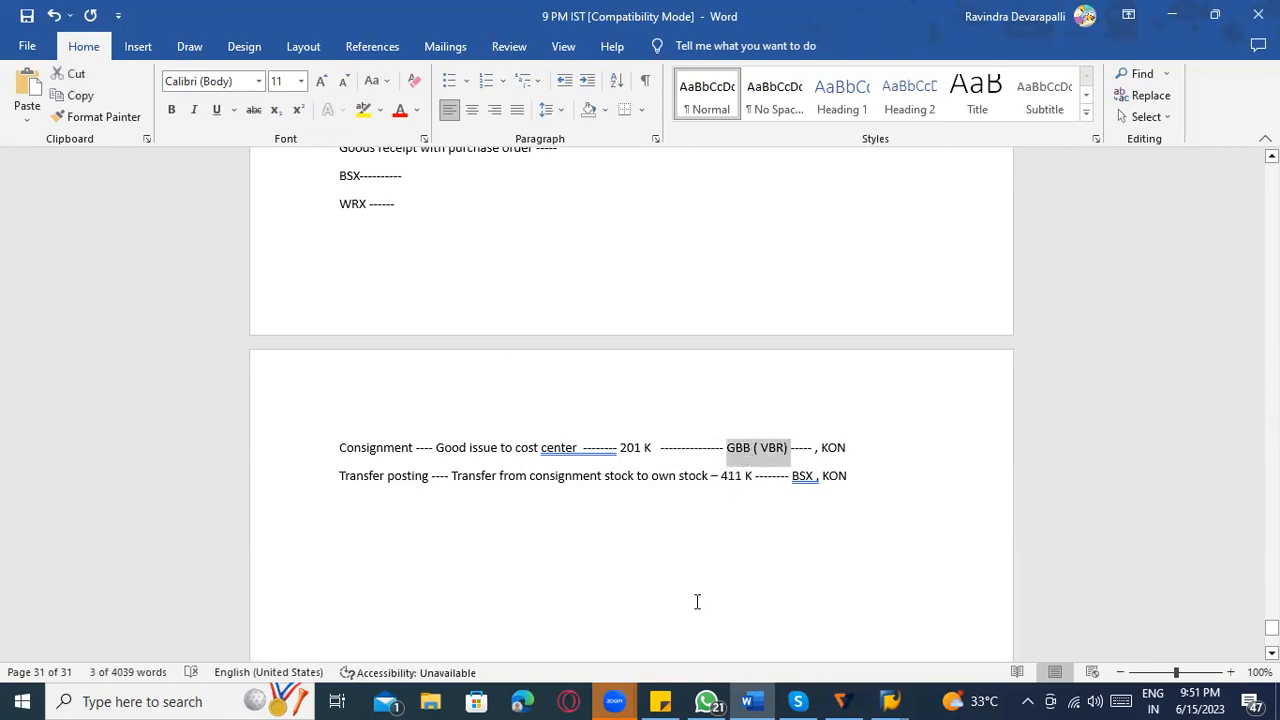
# Return to the account grouping list in SAP and examine the transaction key and counter of the 201 K entry.
pyautogui.hotkey('alt', 'Tab')
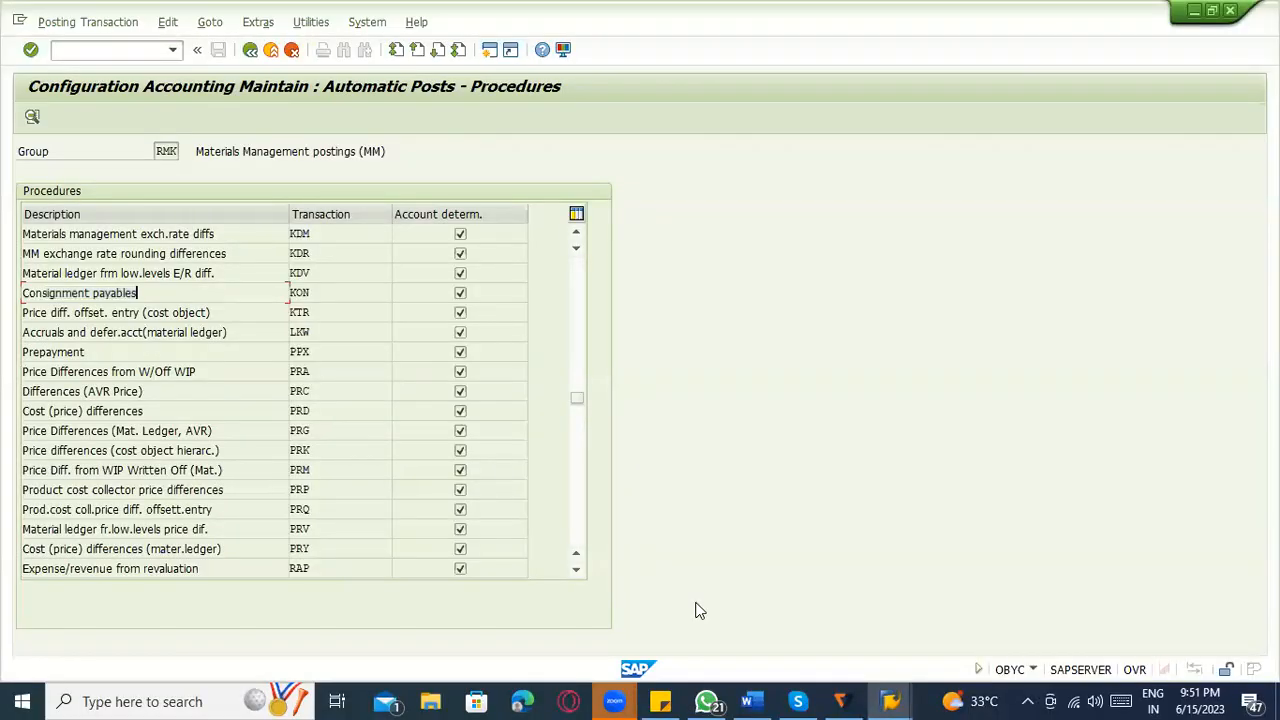
pyautogui.hotkey('alt', 'Tab')
pyautogui.hotkey('alt', 'Tab')
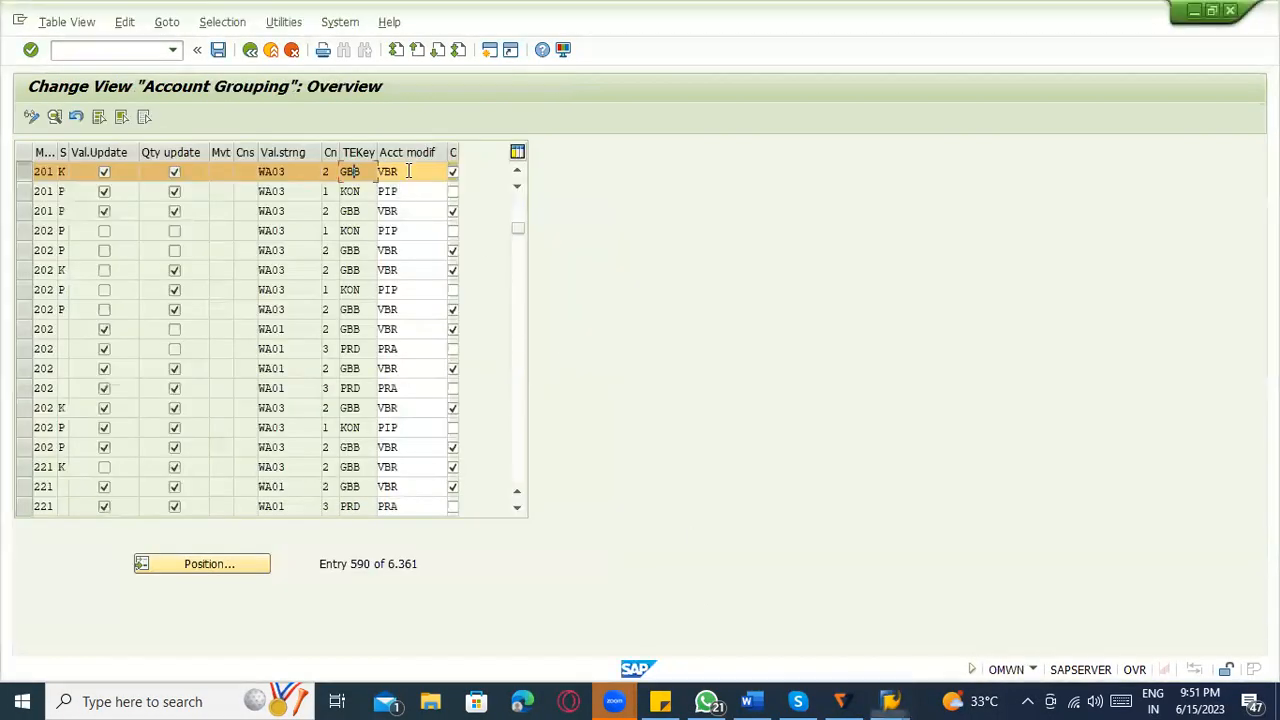
pyautogui.click(354, 172)
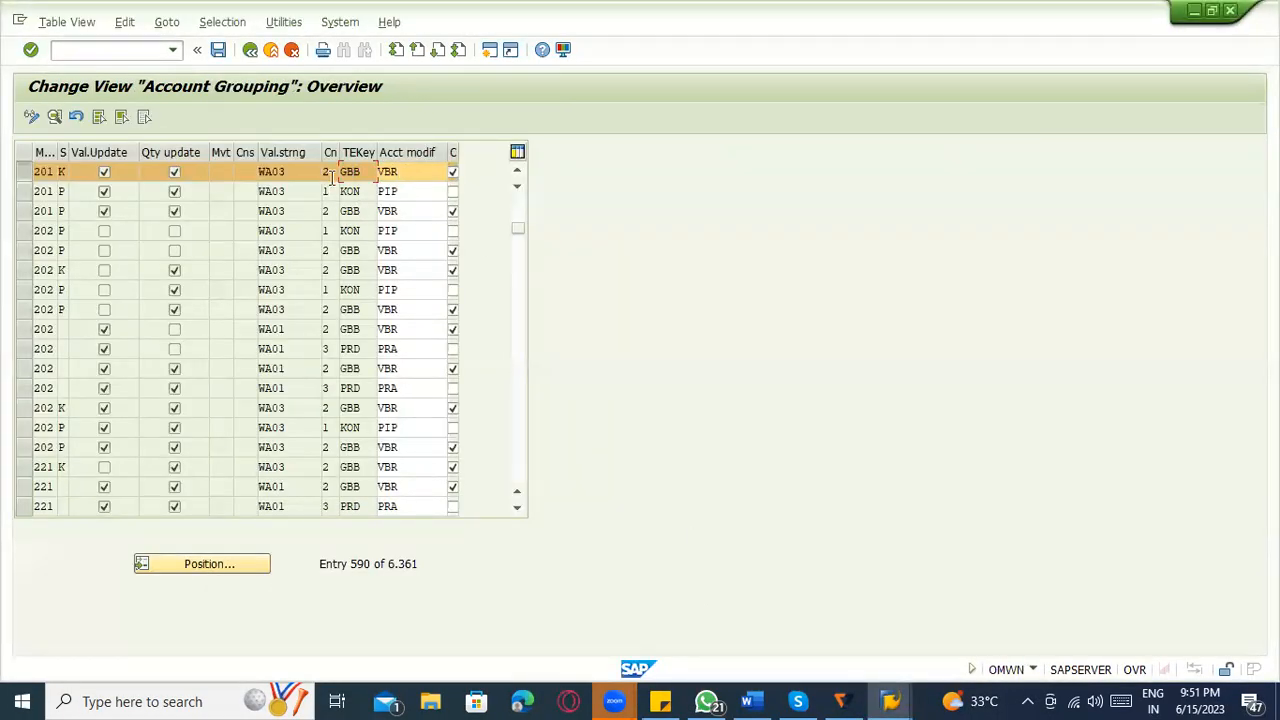
pyautogui.click(332, 172)
pyautogui.hotkey('alt', 'Tab')
# Review the earlier notes in Word back to item 4 on value string WE01, and return to the transaction keys in SAP account grouping.
pyautogui.hotkey('alt', 'Tab')
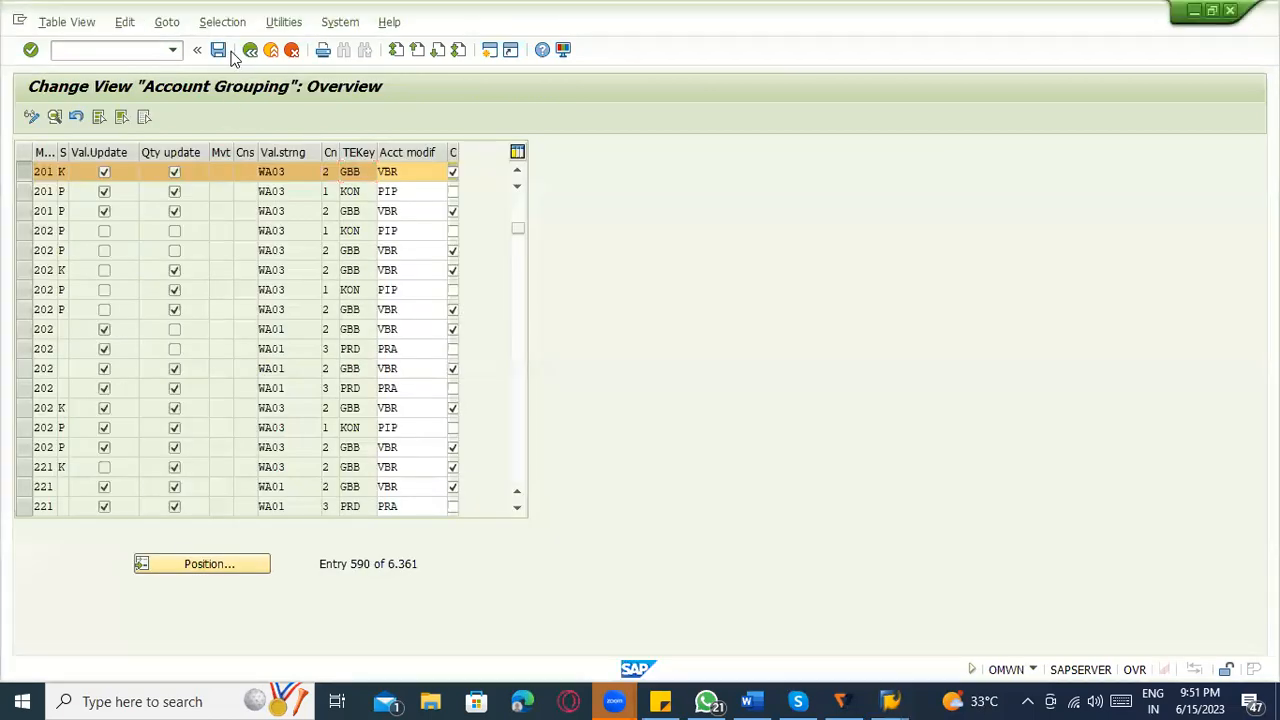
pyautogui.hotkey('alt', 'Tab')
pyautogui.press('Tab')
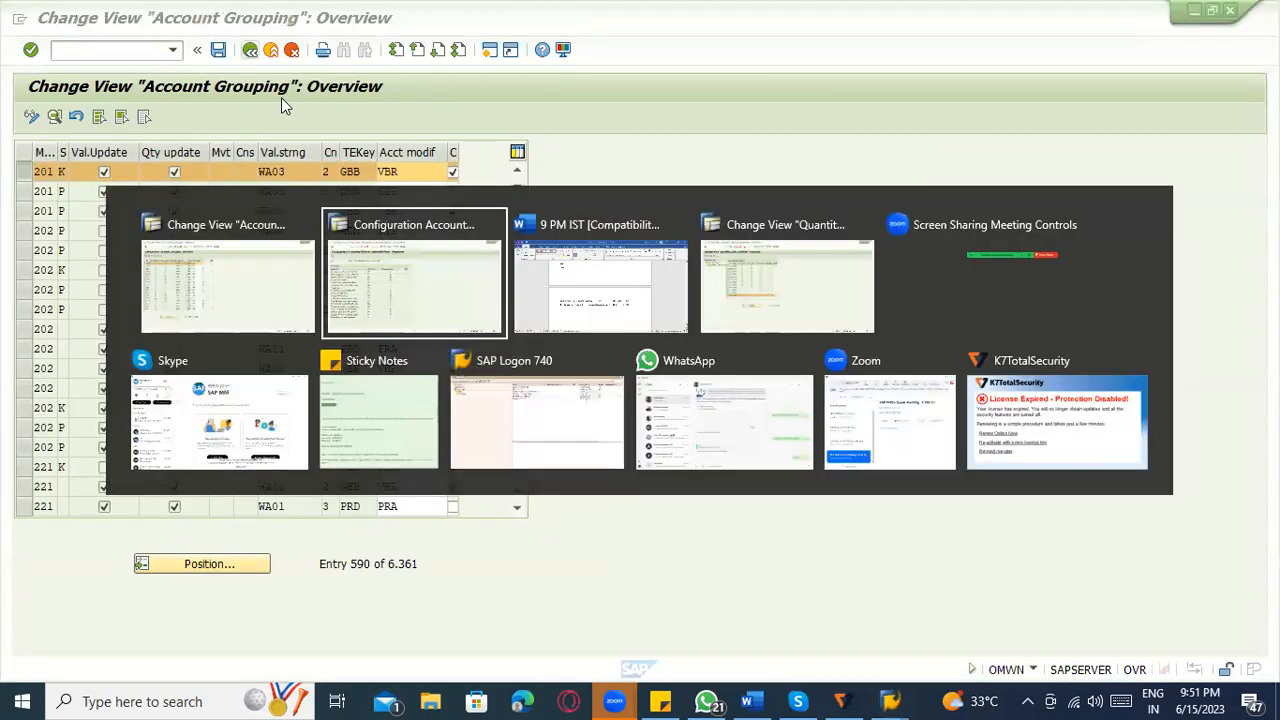
pyautogui.scroll(10, 571, 372)
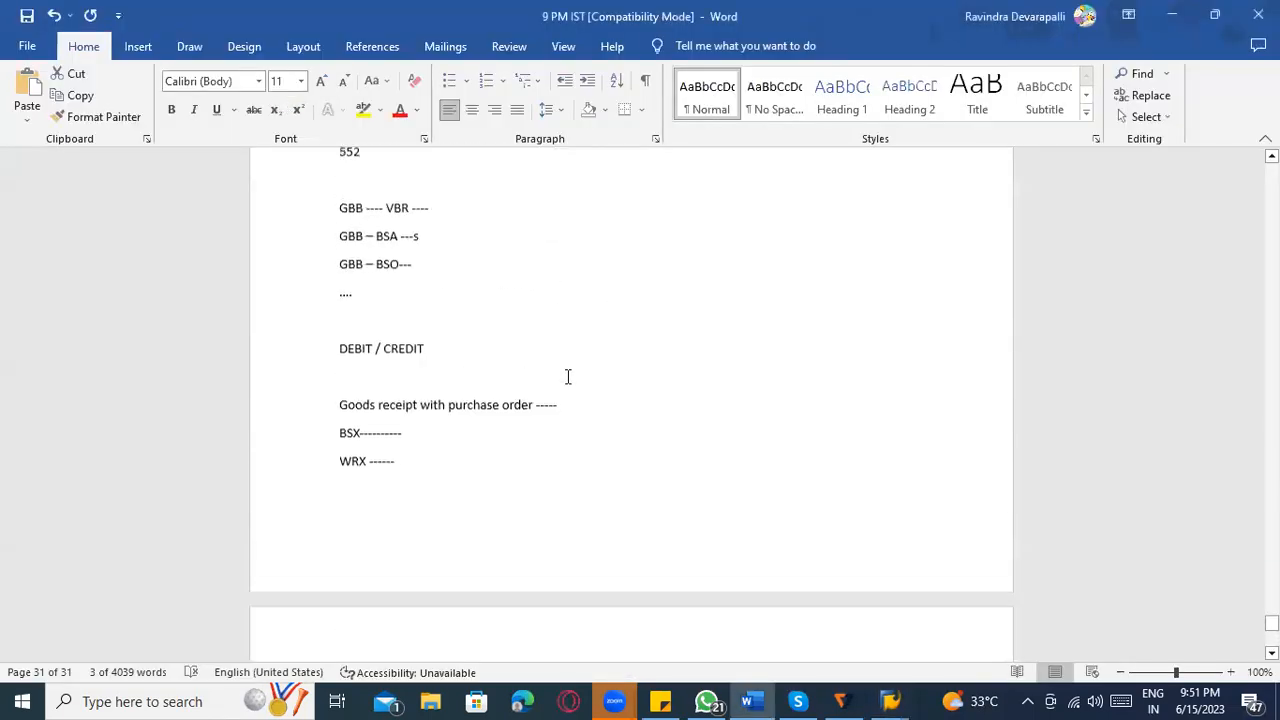
pyautogui.scroll(8, 567, 376)
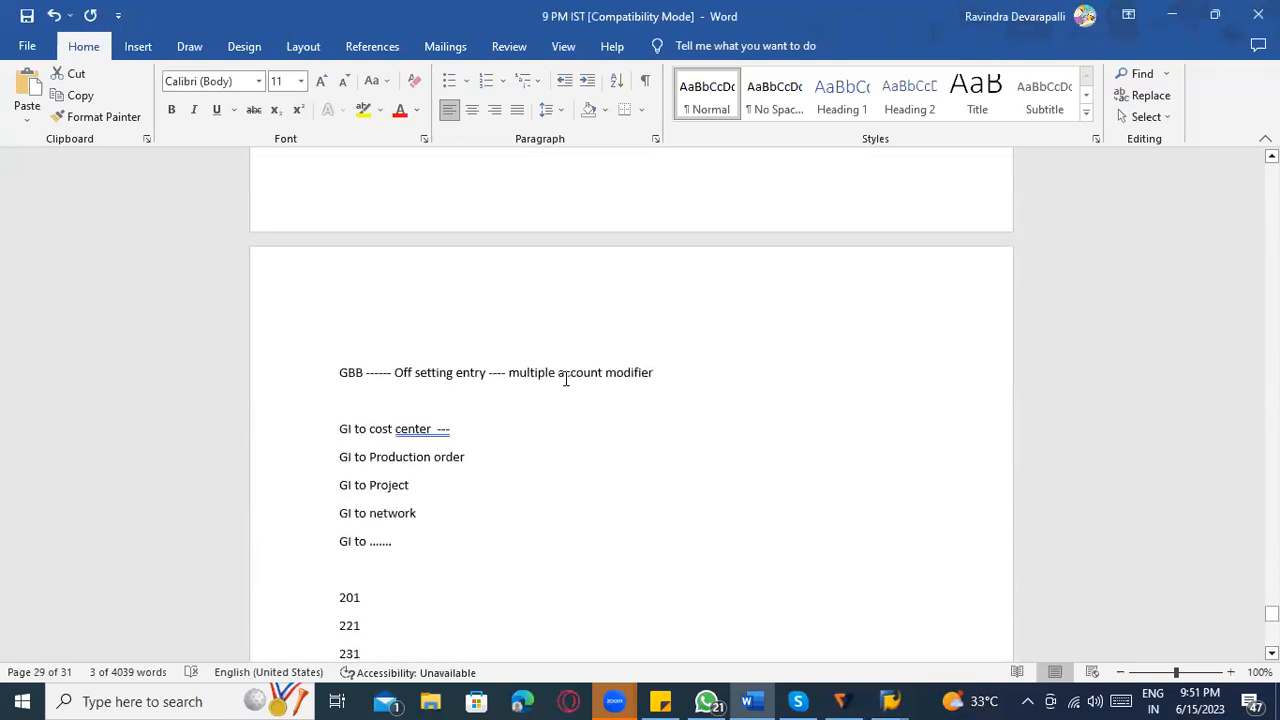
pyautogui.scroll(1, 564, 381)
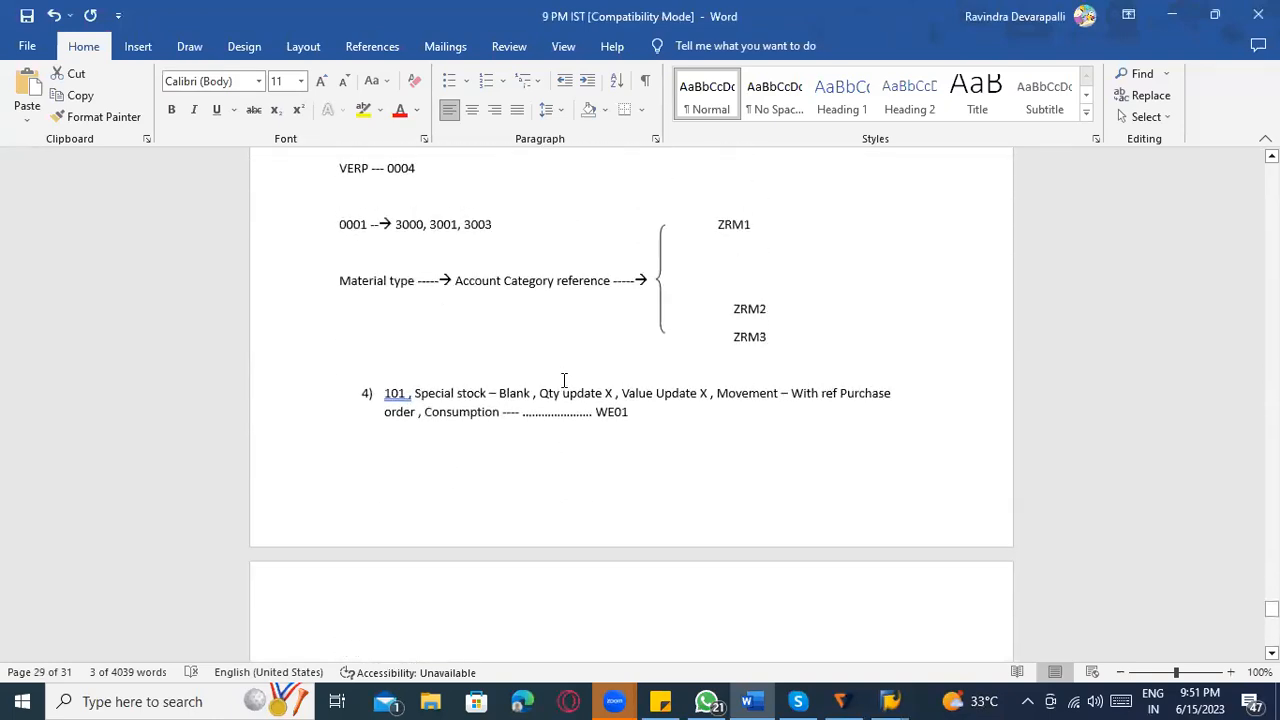
pyautogui.hotkey('alt', 'Tab')
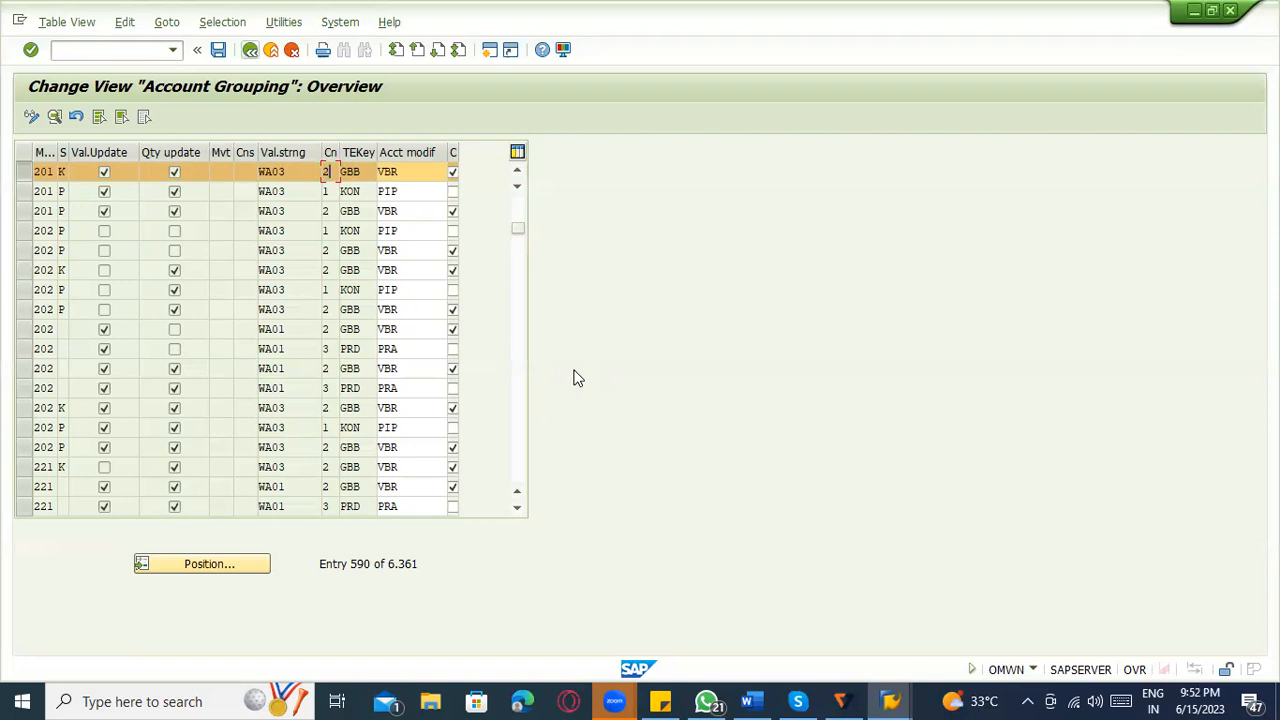
pyautogui.click(362, 310)
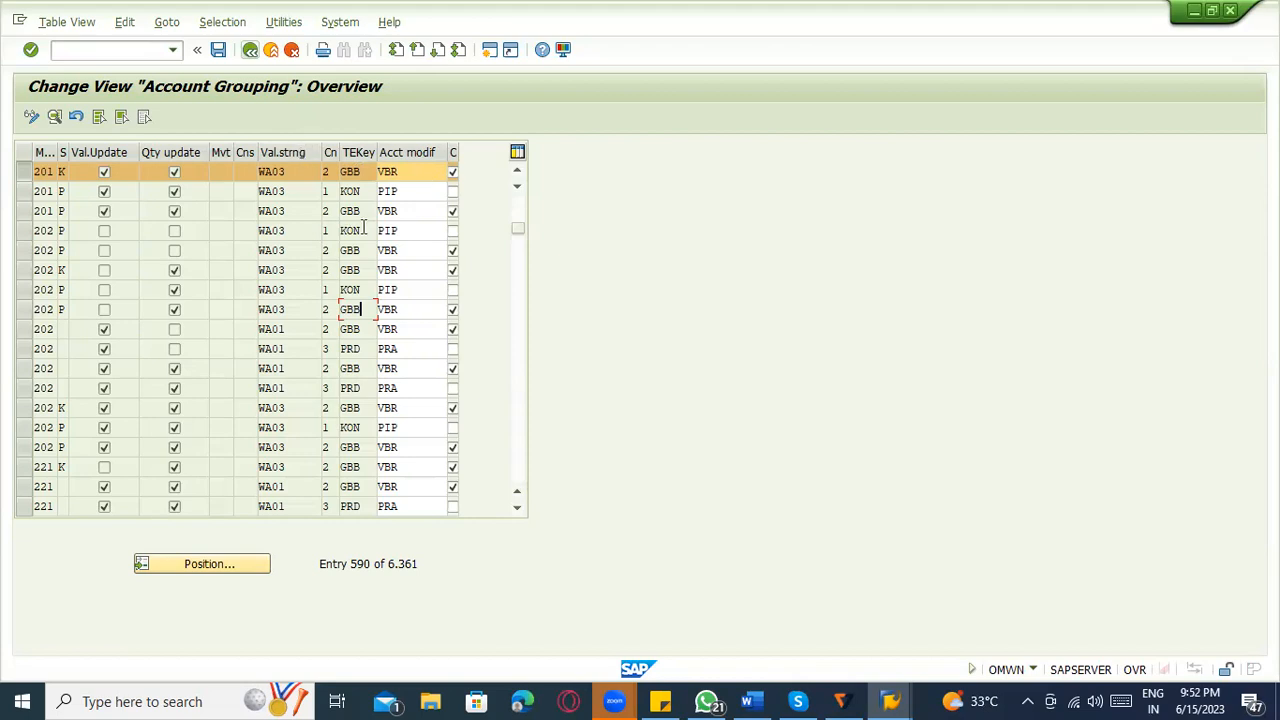
# Leave the account grouping overview and open the IMG documentation for Define Account Grouping for Movement Types at its standard settings.
pyautogui.click(354, 172)
pyautogui.click(409, 172)
pyautogui.click(256, 53)
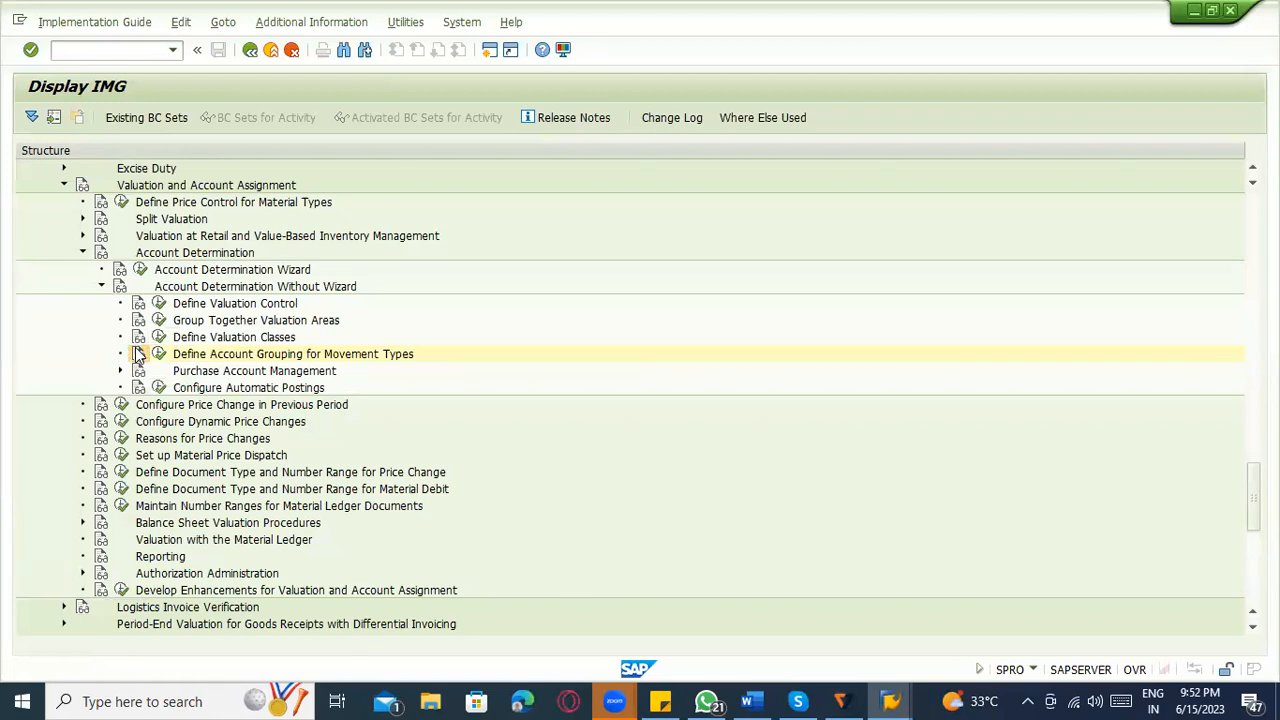
pyautogui.click(139, 354)
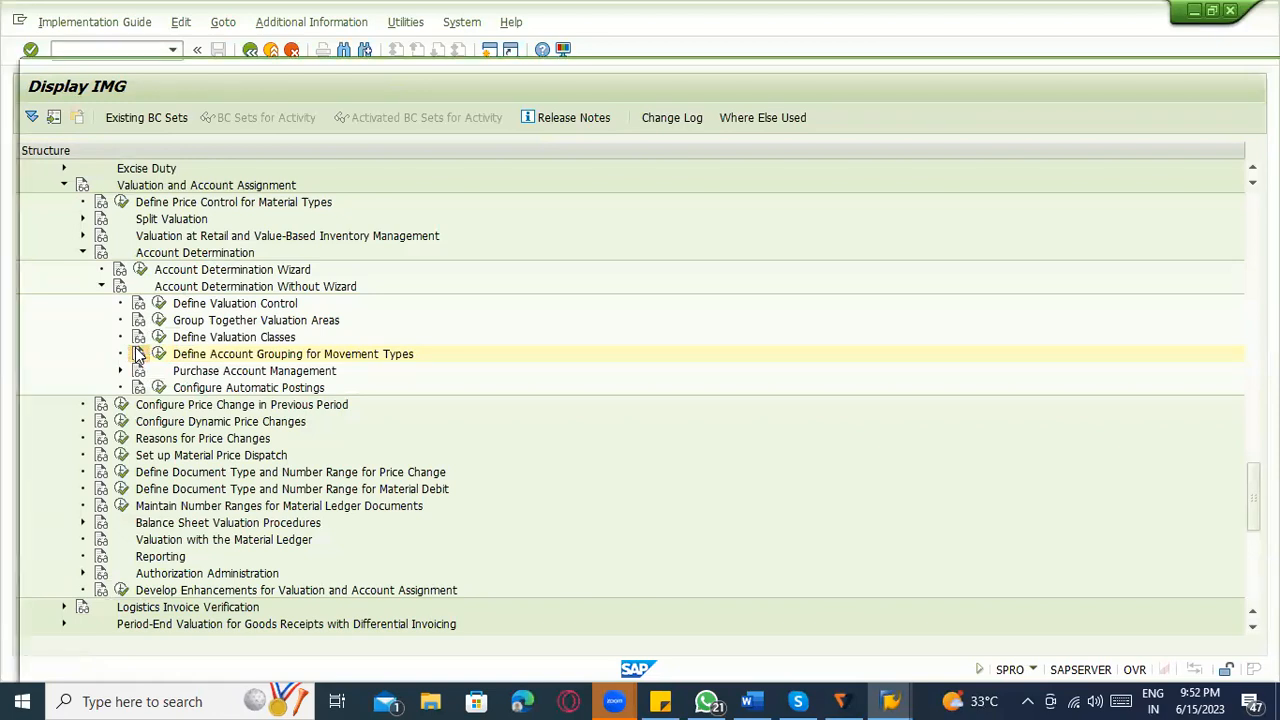
pyautogui.scroll(-3, 187, 403)
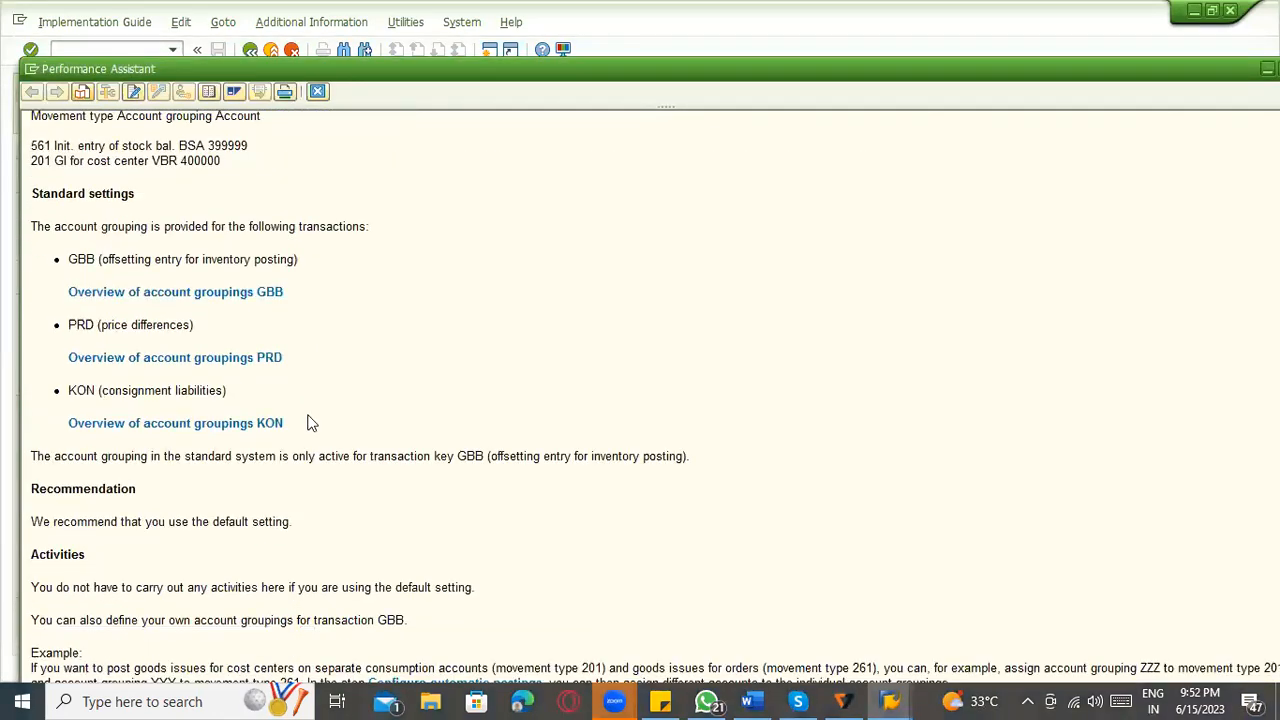
# Read the standard settings on which transactions have account grouping, covering GBB, PRD and KON and their descriptions.
pyautogui.moveTo(100, 259); pyautogui.dragTo(274, 258)
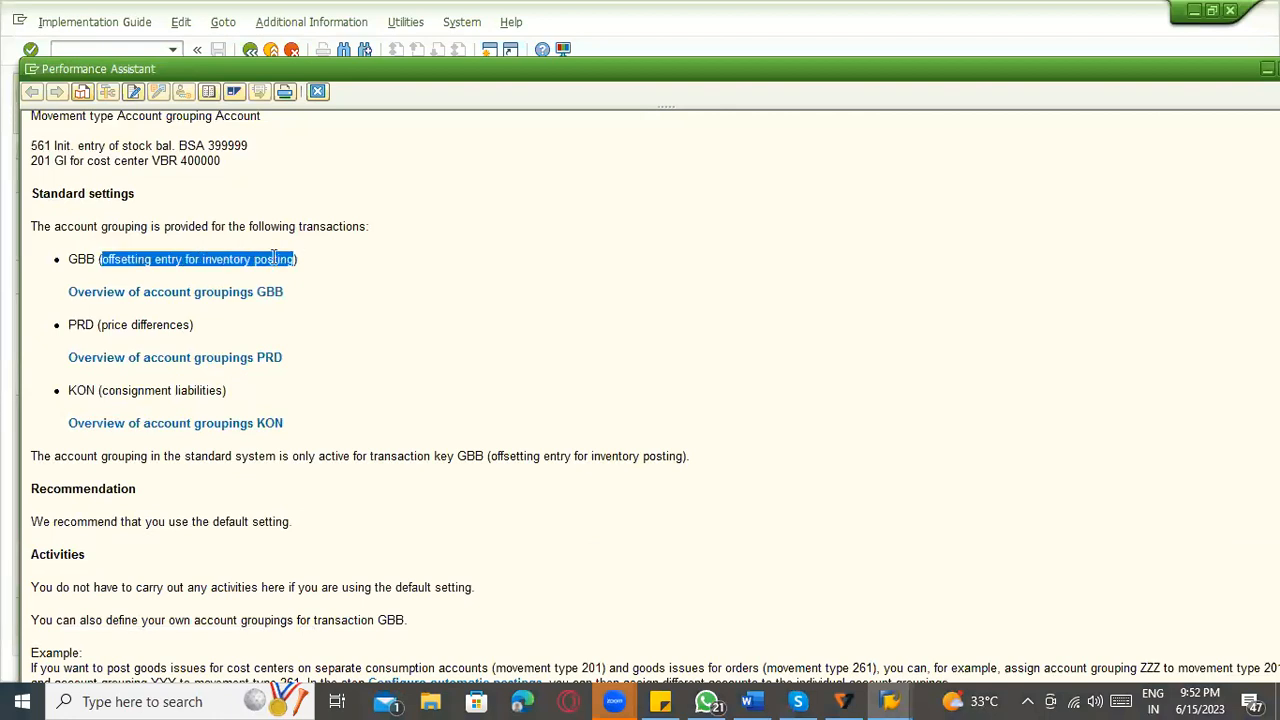
pyautogui.click(86, 252)
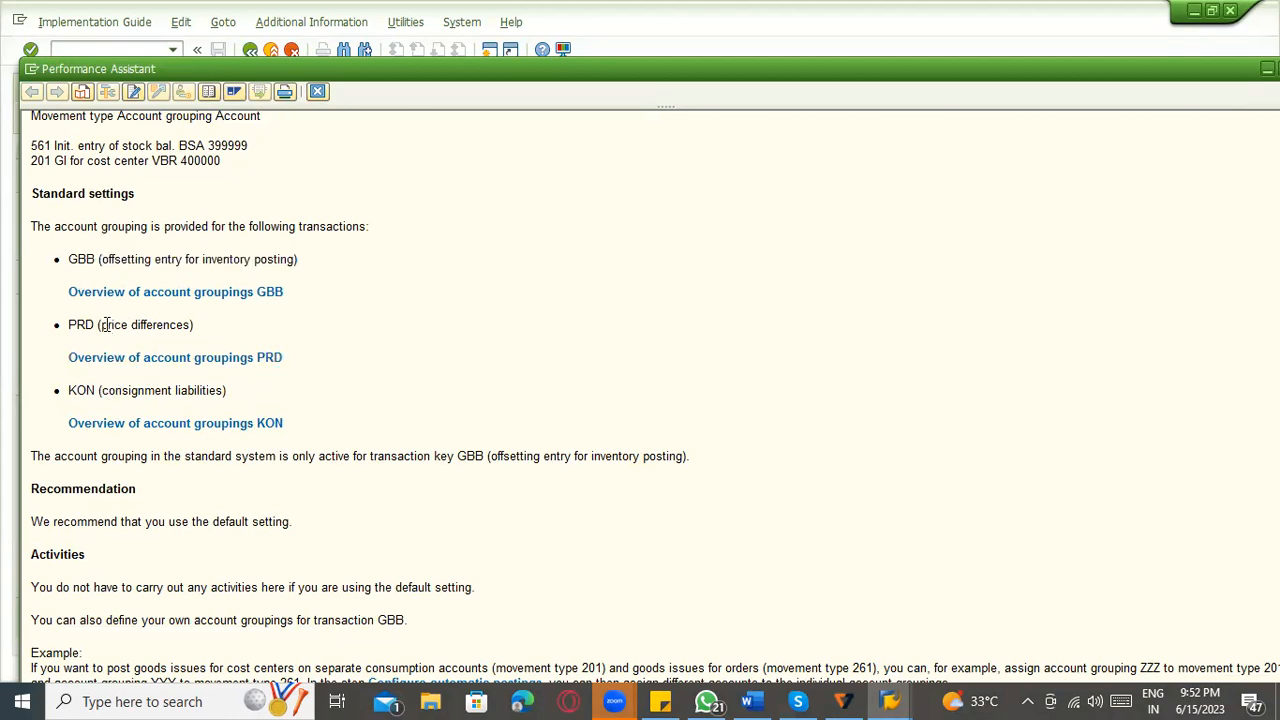
pyautogui.moveTo(102, 325); pyautogui.dragTo(190, 327)
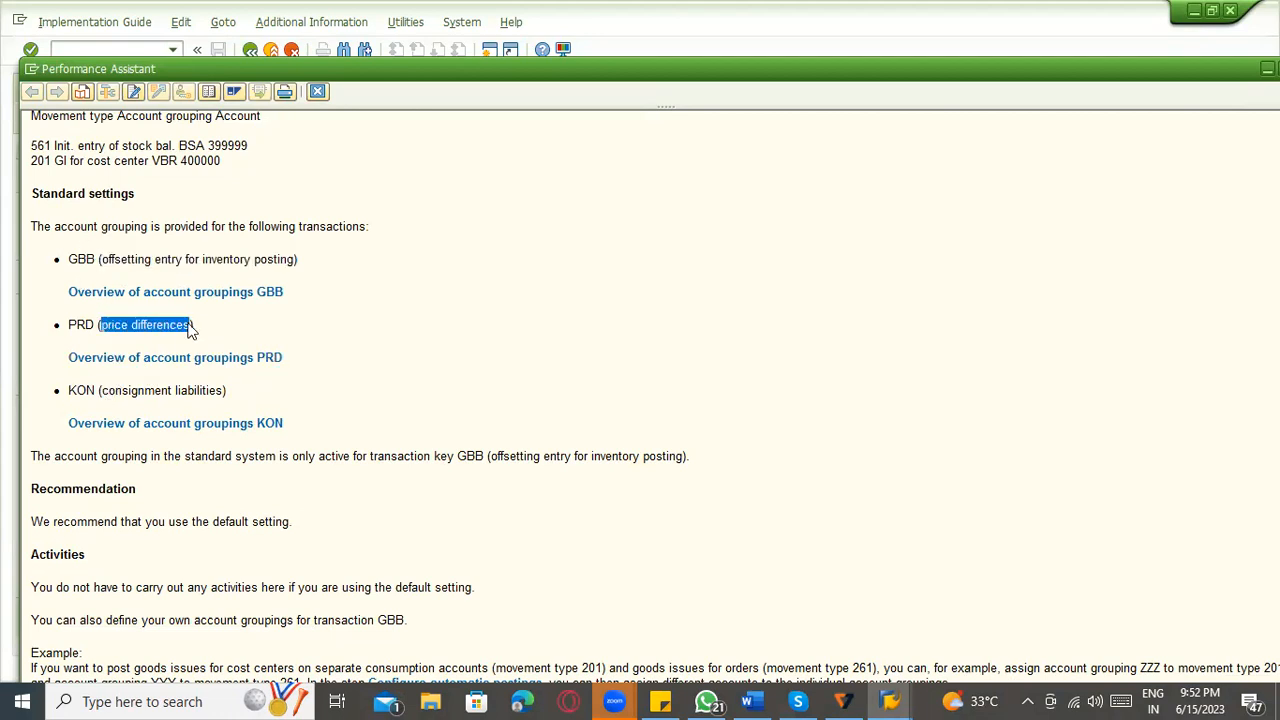
pyautogui.click(135, 404)
pyautogui.scroll(2, 506, 401)
pyautogui.scroll(1, 452, 418)
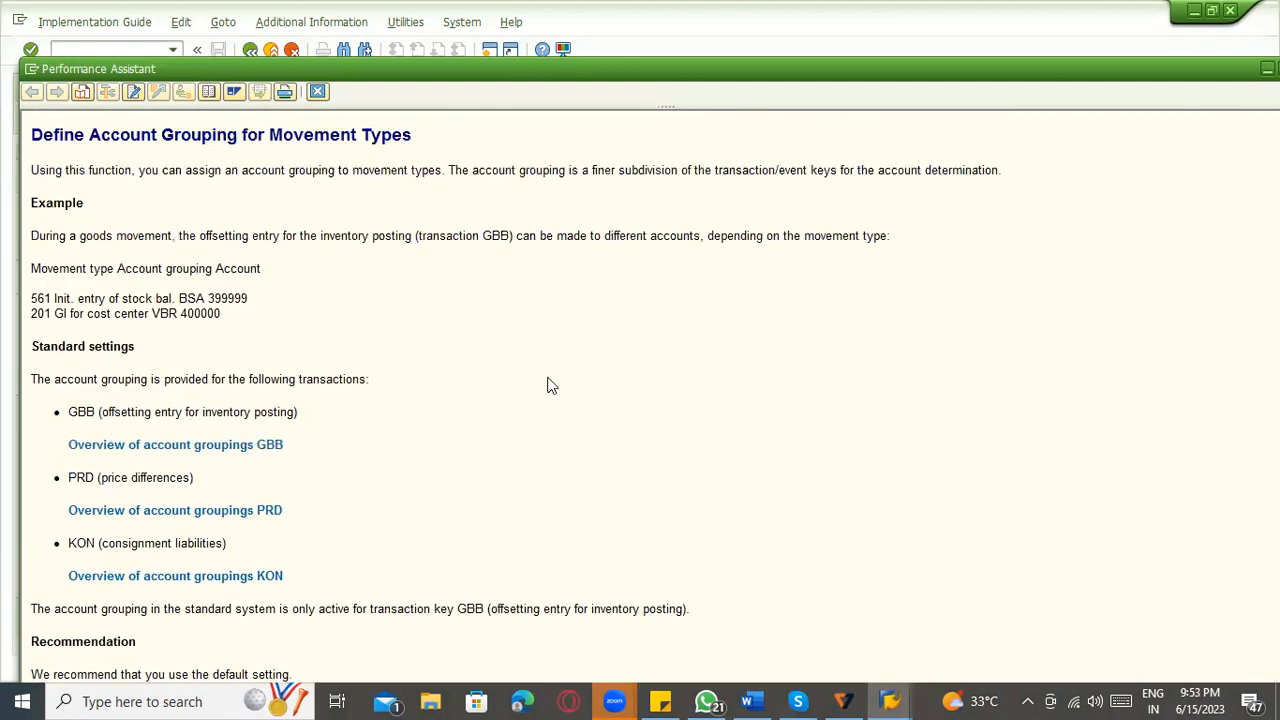
pyautogui.scroll(-3, 560, 400)
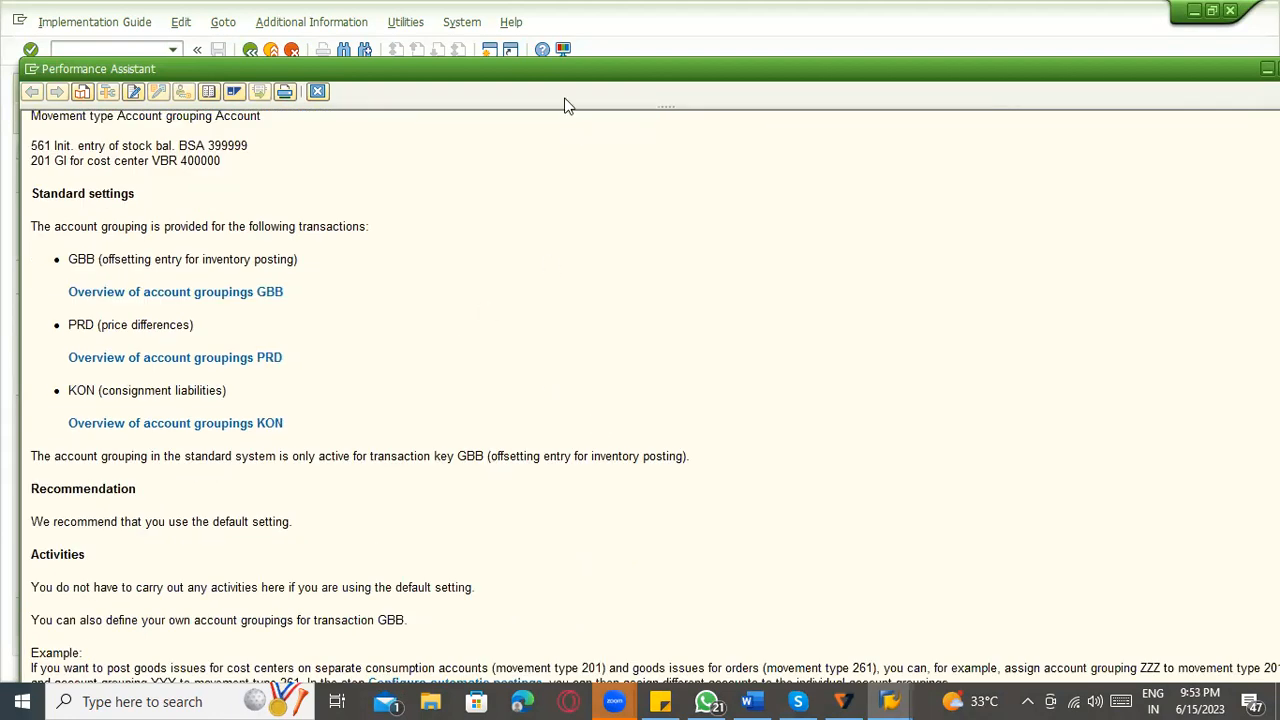
# Maximize the documentation window, examine the account grouping overview entries for GBB, PRD and KON, and close the documentation.
pyautogui.doubleClick(563, 68)
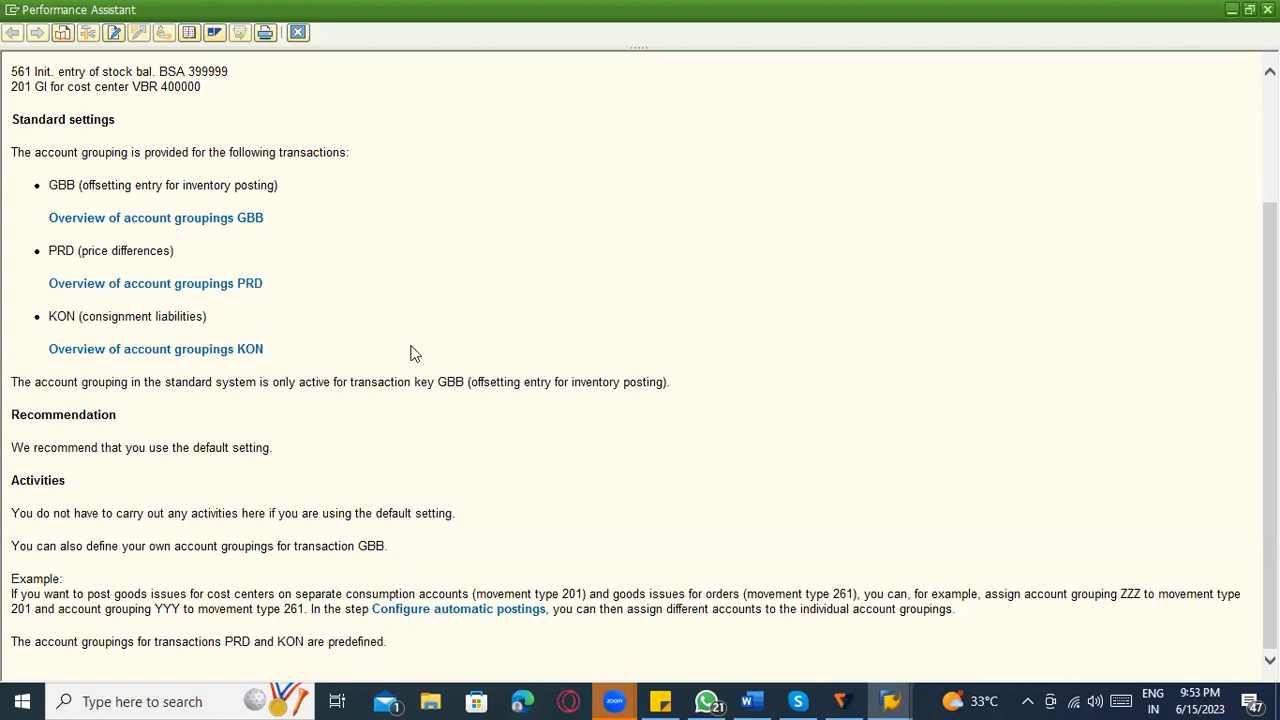
pyautogui.moveTo(296, 355); pyautogui.dragTo(48, 350)
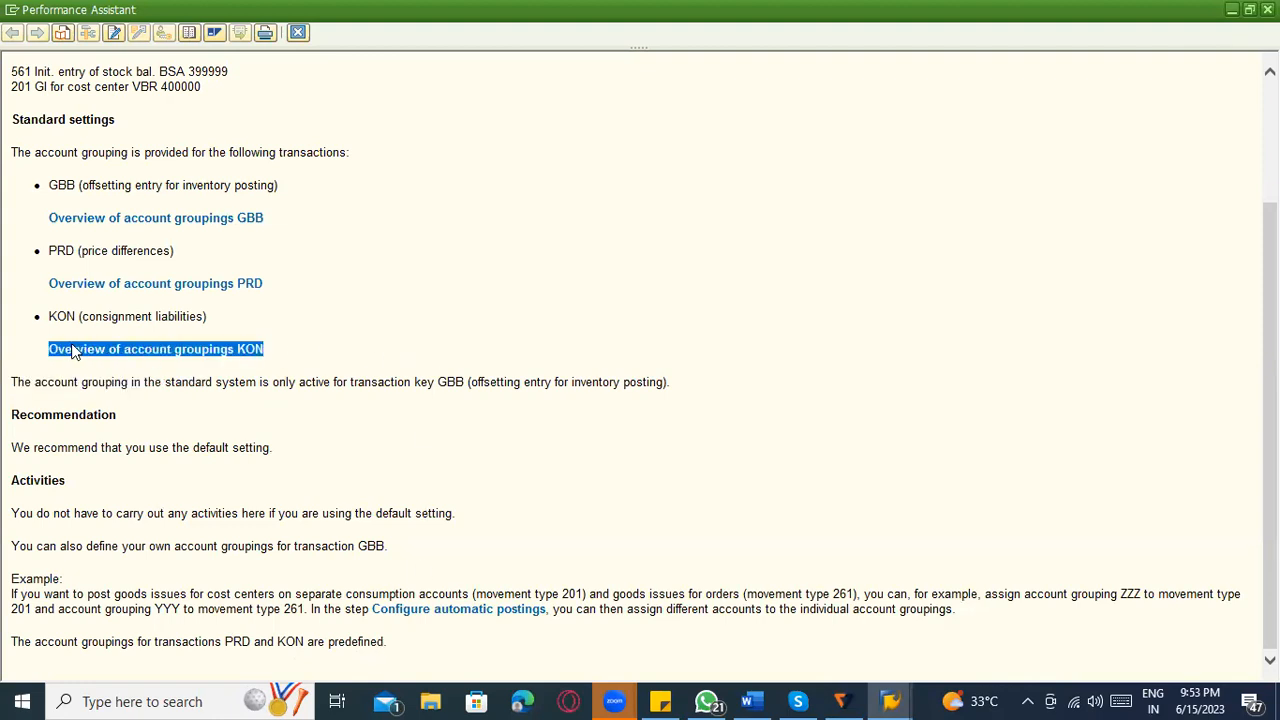
pyautogui.click(199, 287)
pyautogui.moveTo(264, 286); pyautogui.dragTo(77, 289)
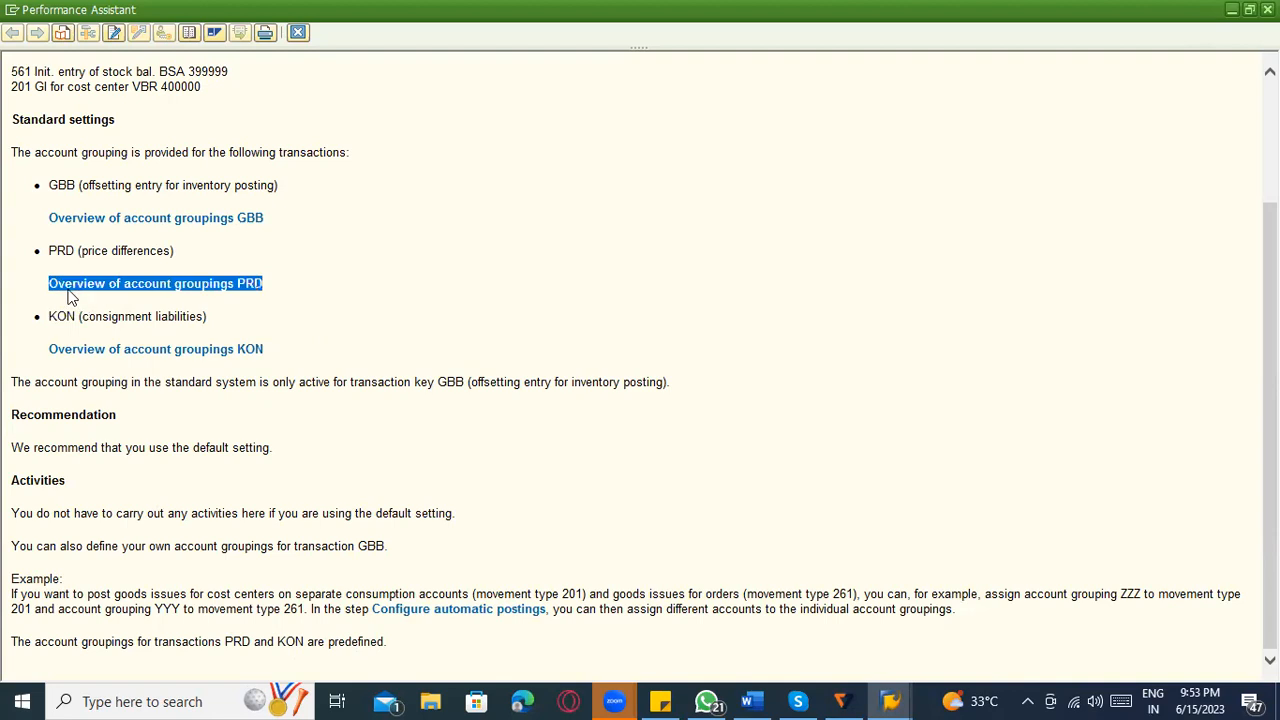
pyautogui.moveTo(277, 357); pyautogui.dragTo(69, 354)
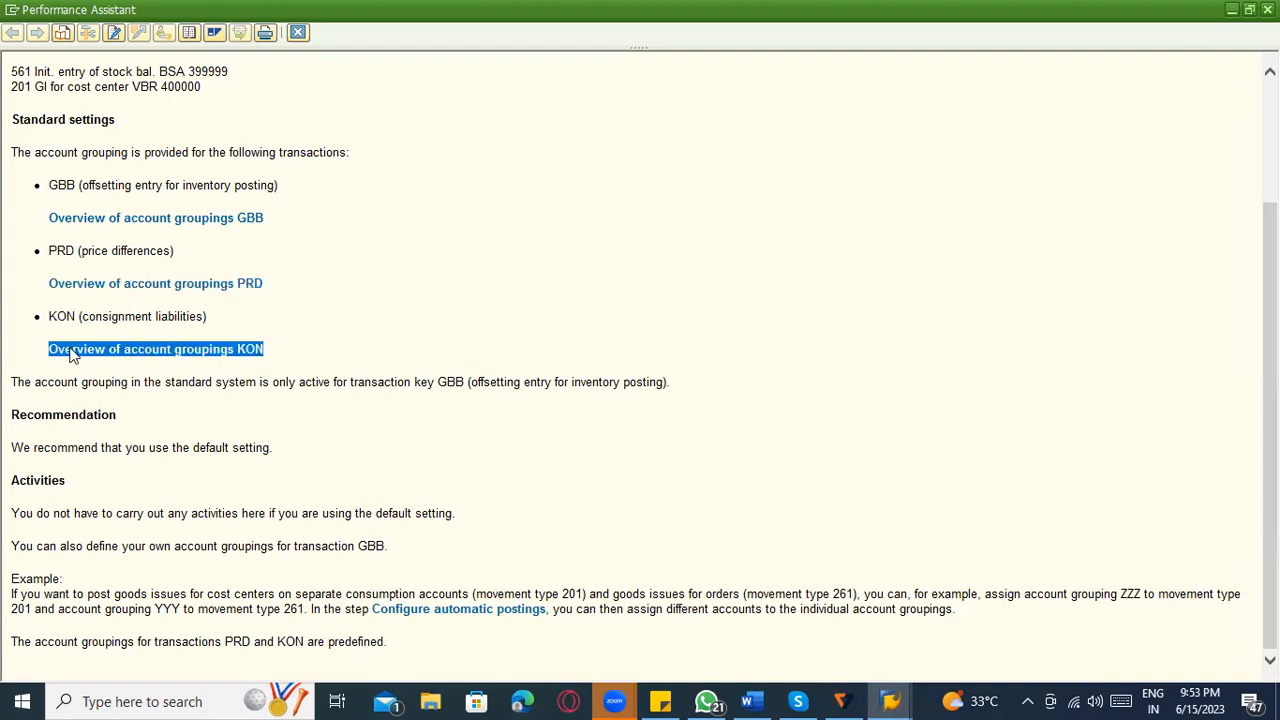
pyautogui.click(300, 227)
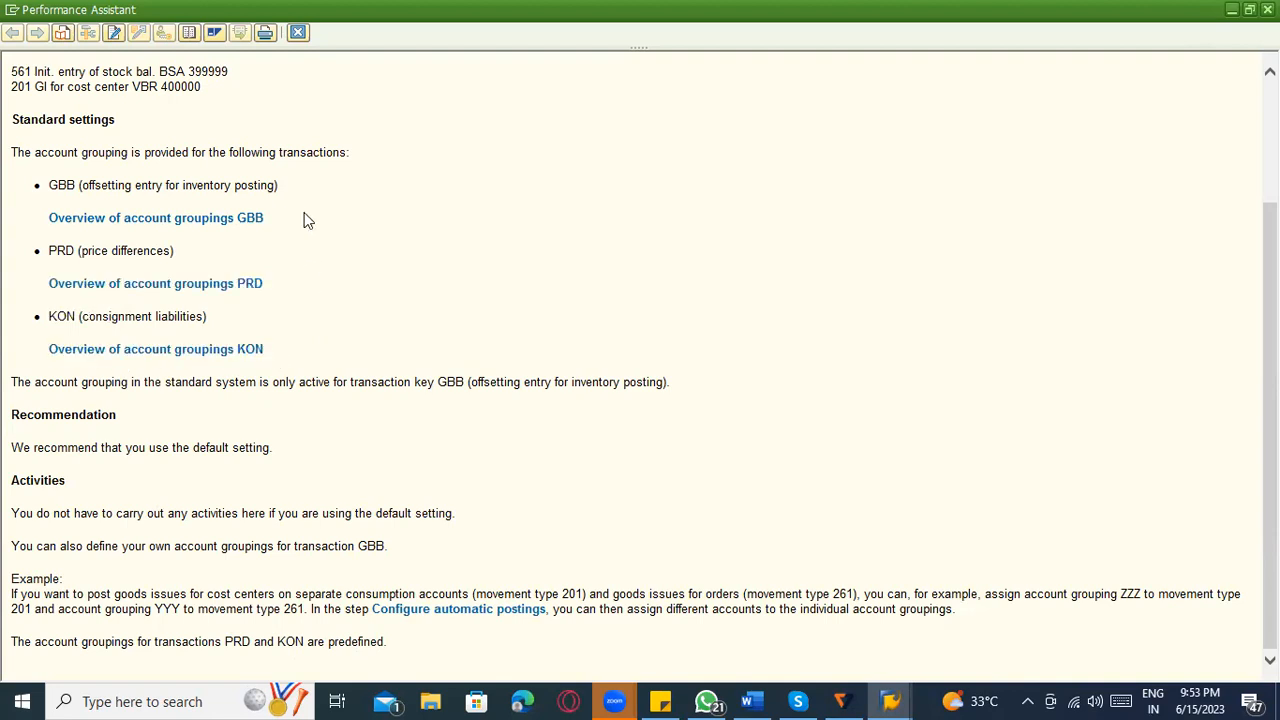
pyautogui.scroll(3, 306, 229)
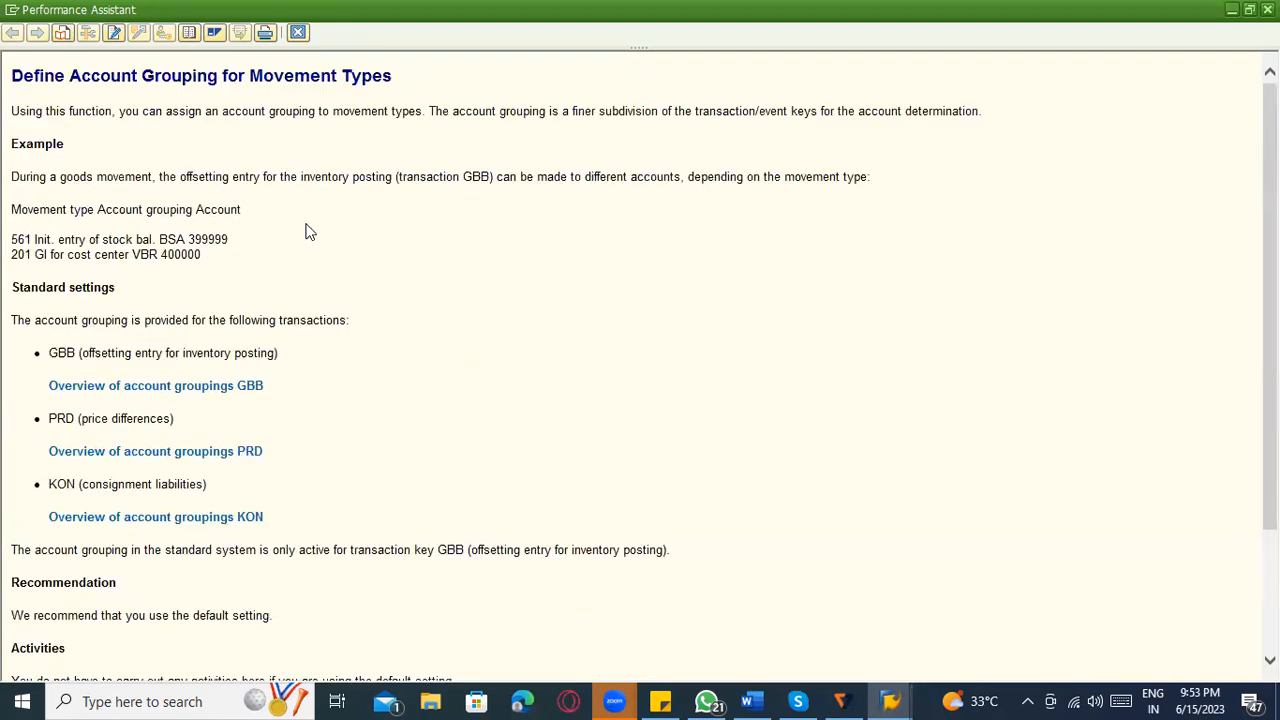
pyautogui.click(297, 33)
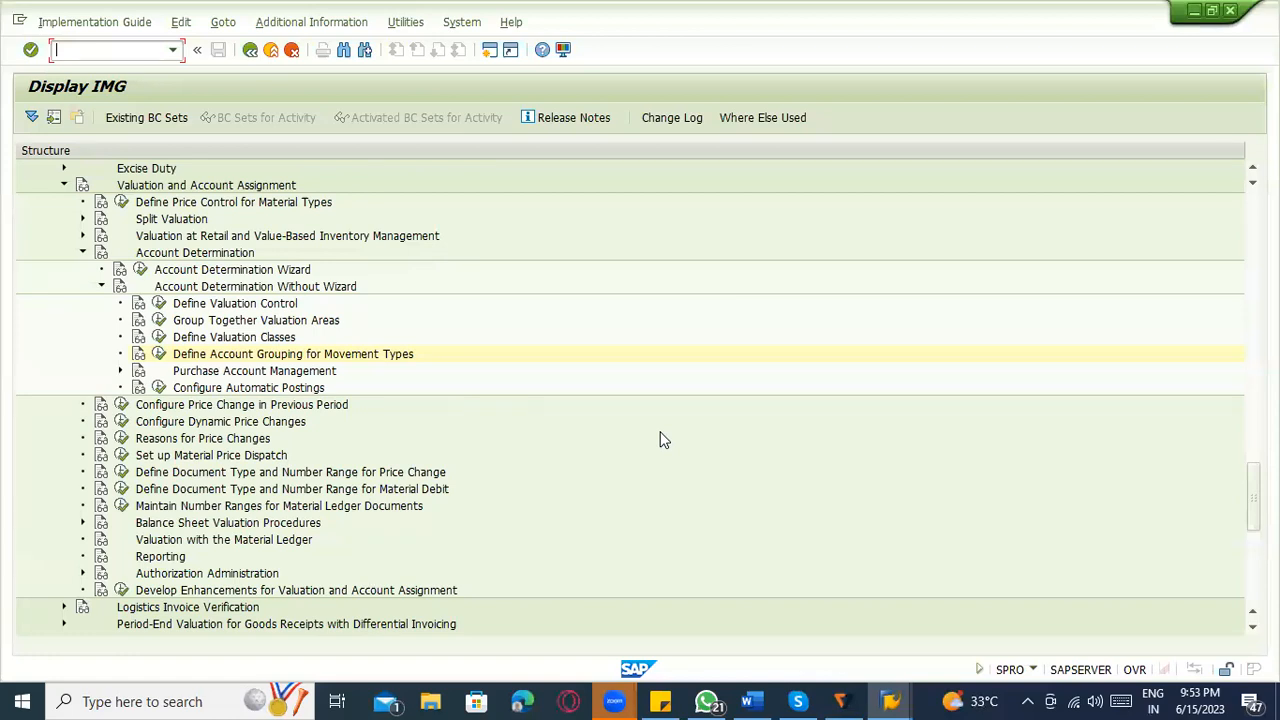
# Switch to Word and review the GBB (VBR) key noted on the Consignment line for movement 201 K.
pyautogui.click(748, 701)
pyautogui.scroll(1, 746, 529)
pyautogui.scroll(-10, 763, 540)
pyautogui.scroll(-15, 539, 562)
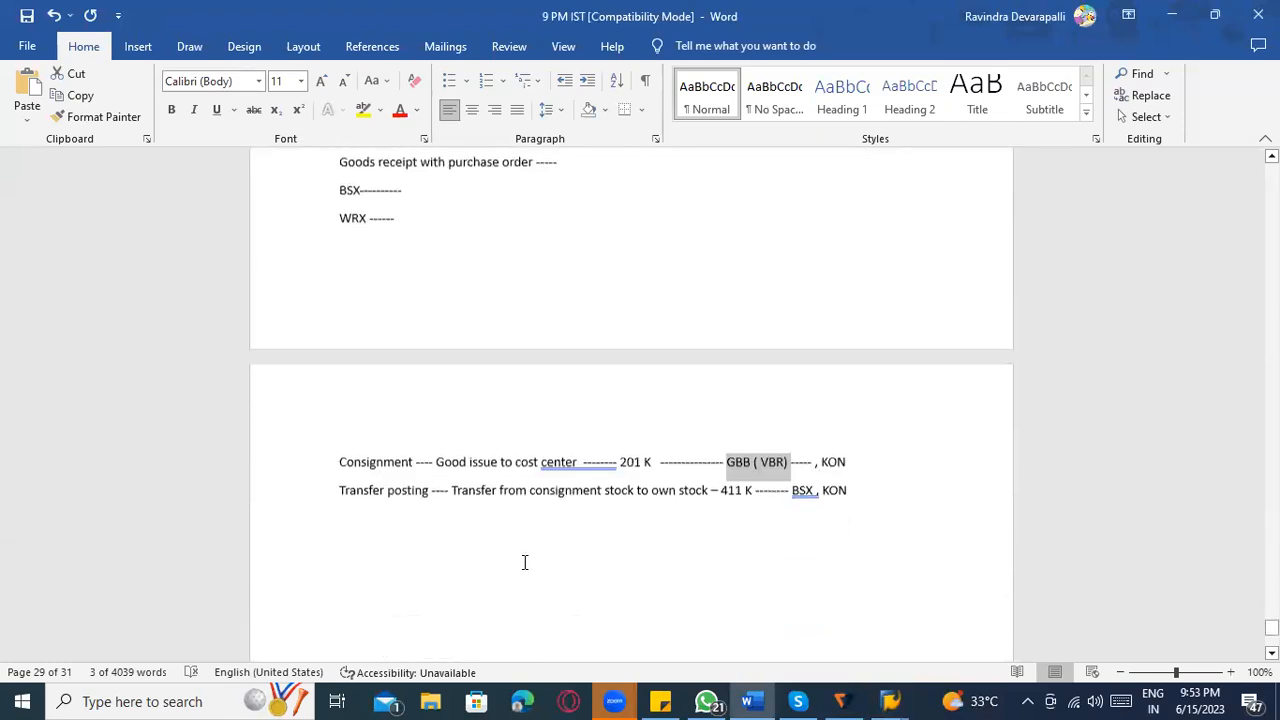
pyautogui.scroll(-1, 881, 311)
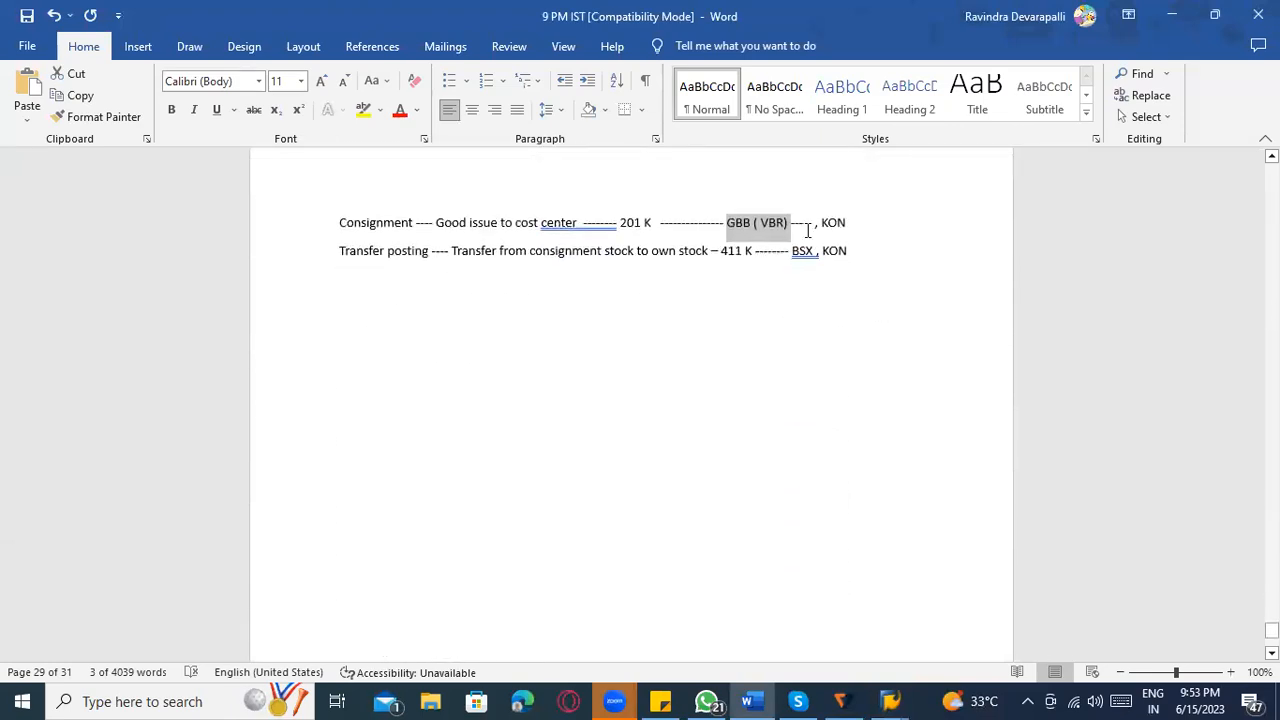
pyautogui.click(748, 227)
pyautogui.moveTo(727, 222); pyautogui.dragTo(785, 219)
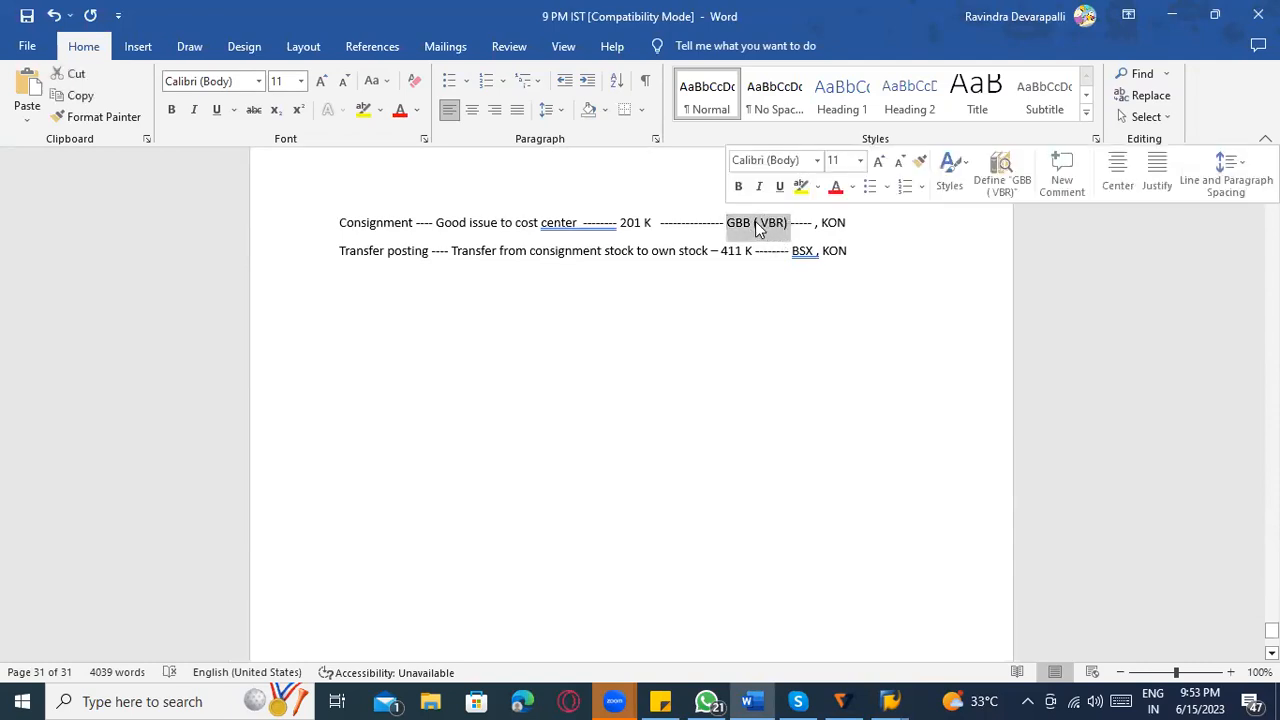
pyautogui.click(755, 228)
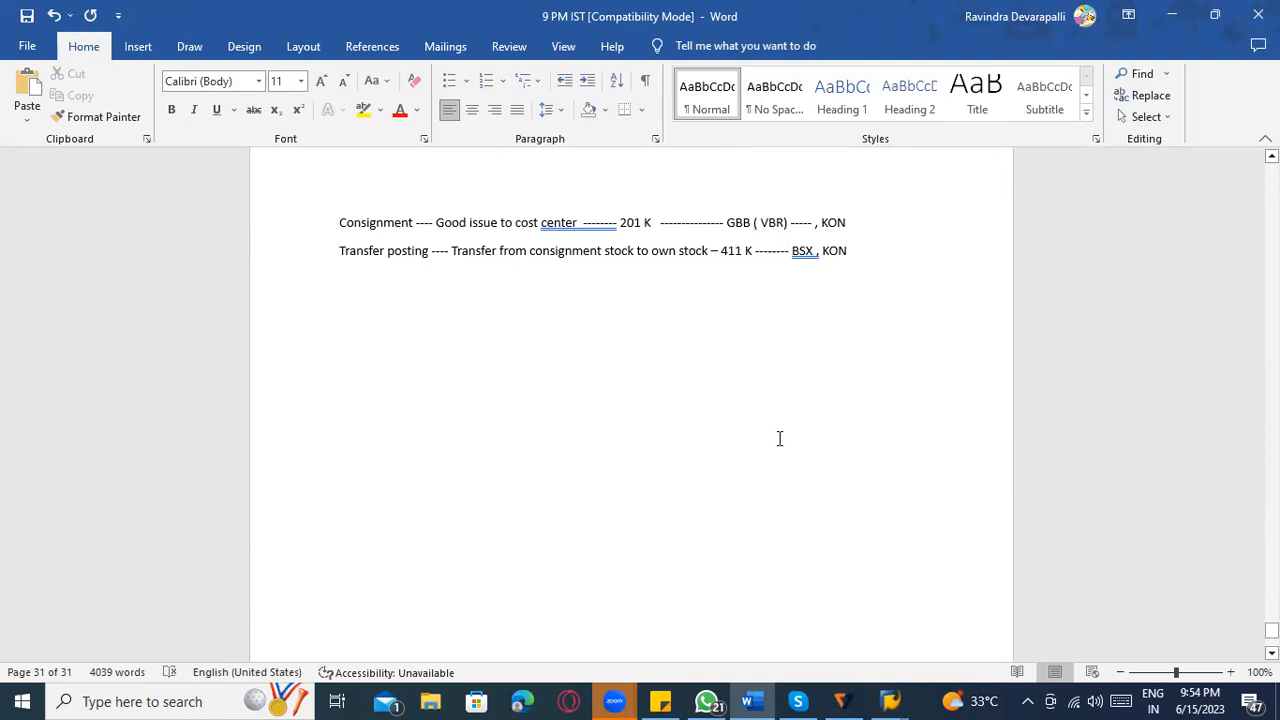
# Look back through the Word notes to the Automatic Account Determination section under MM & FI Integration.
pyautogui.hotkey('alt', 'Tab')
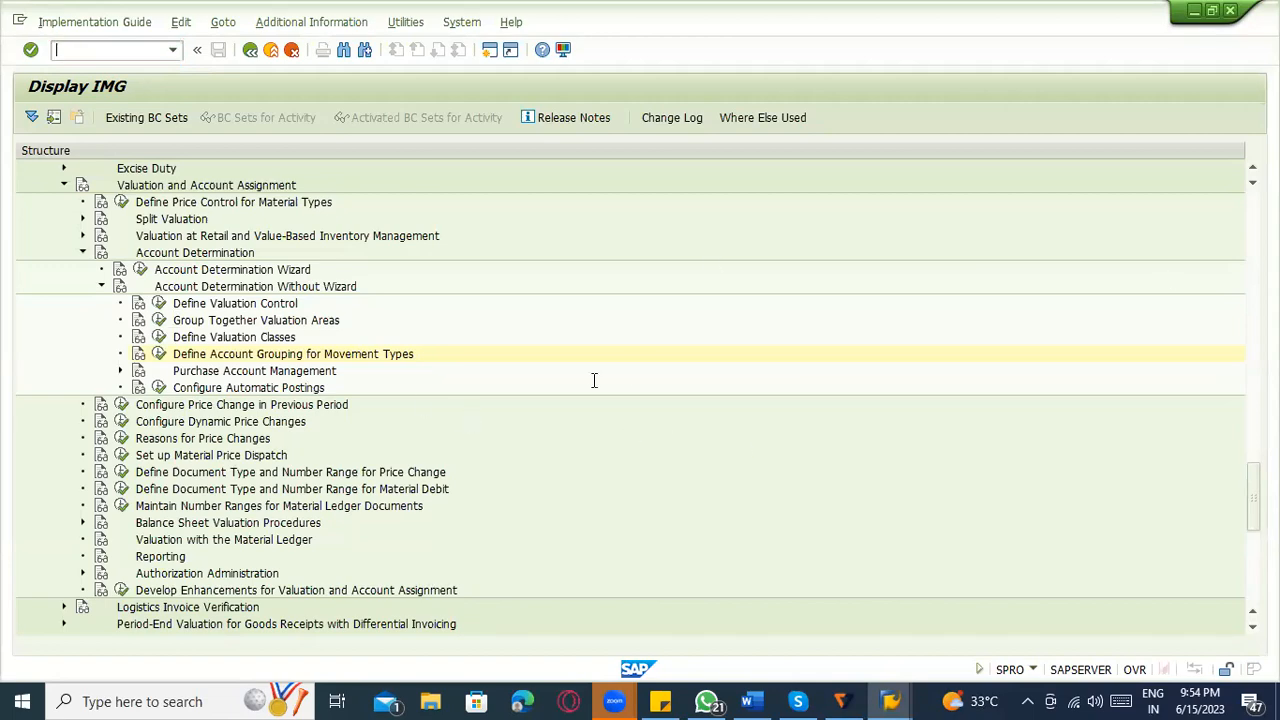
pyautogui.hotkey('alt', 'Tab')
pyautogui.scroll(5, 551, 446)
pyautogui.scroll(15, 438, 416)
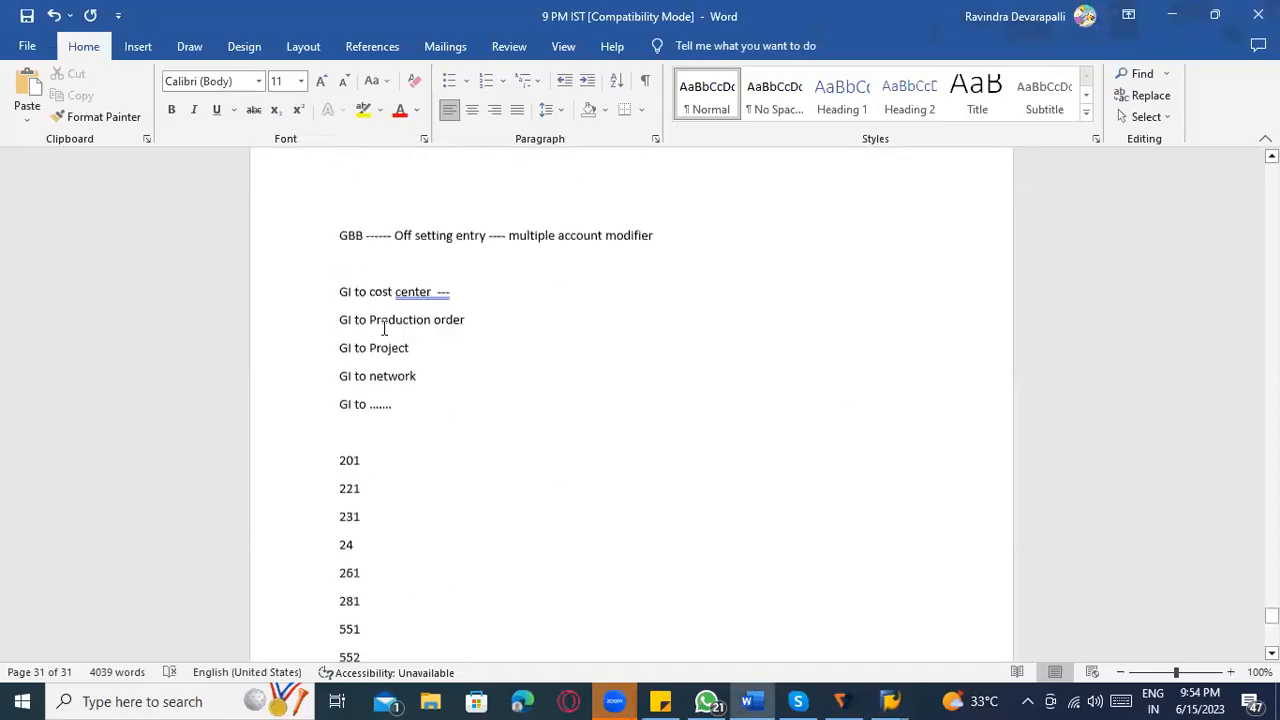
pyautogui.scroll(7, 500, 526)
pyautogui.scroll(17, 461, 422)
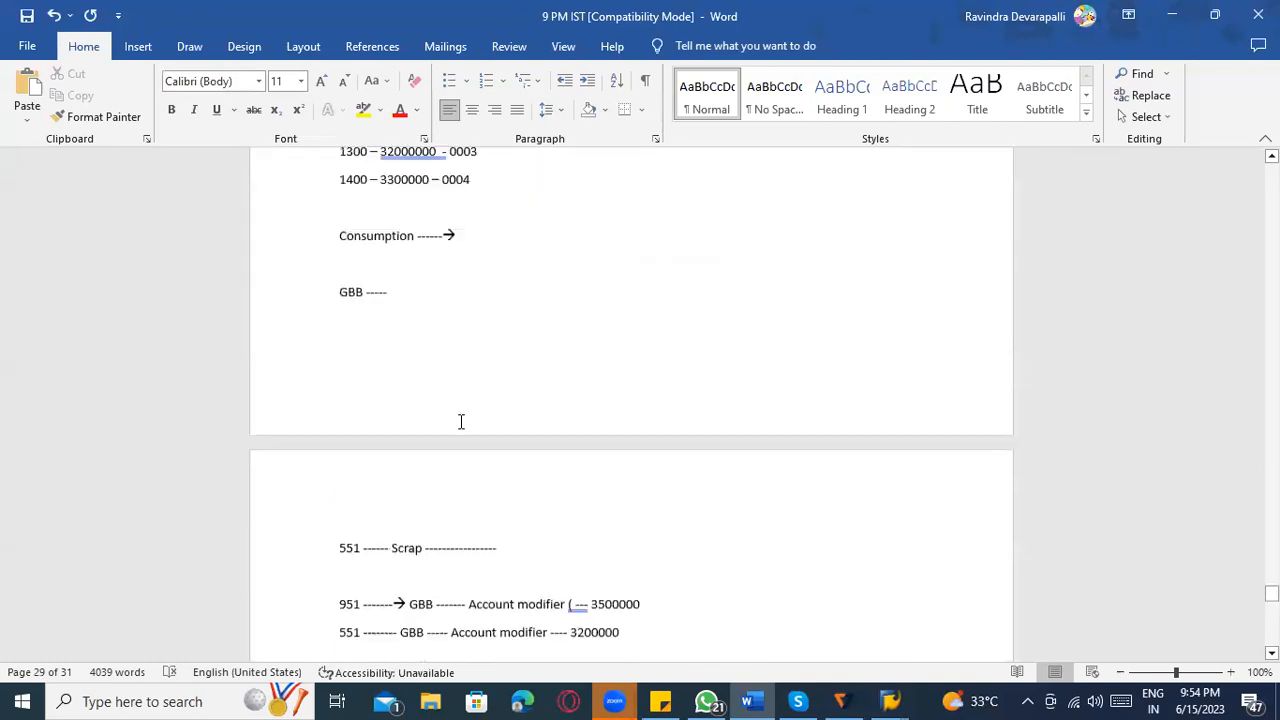
pyautogui.scroll(13, 461, 422)
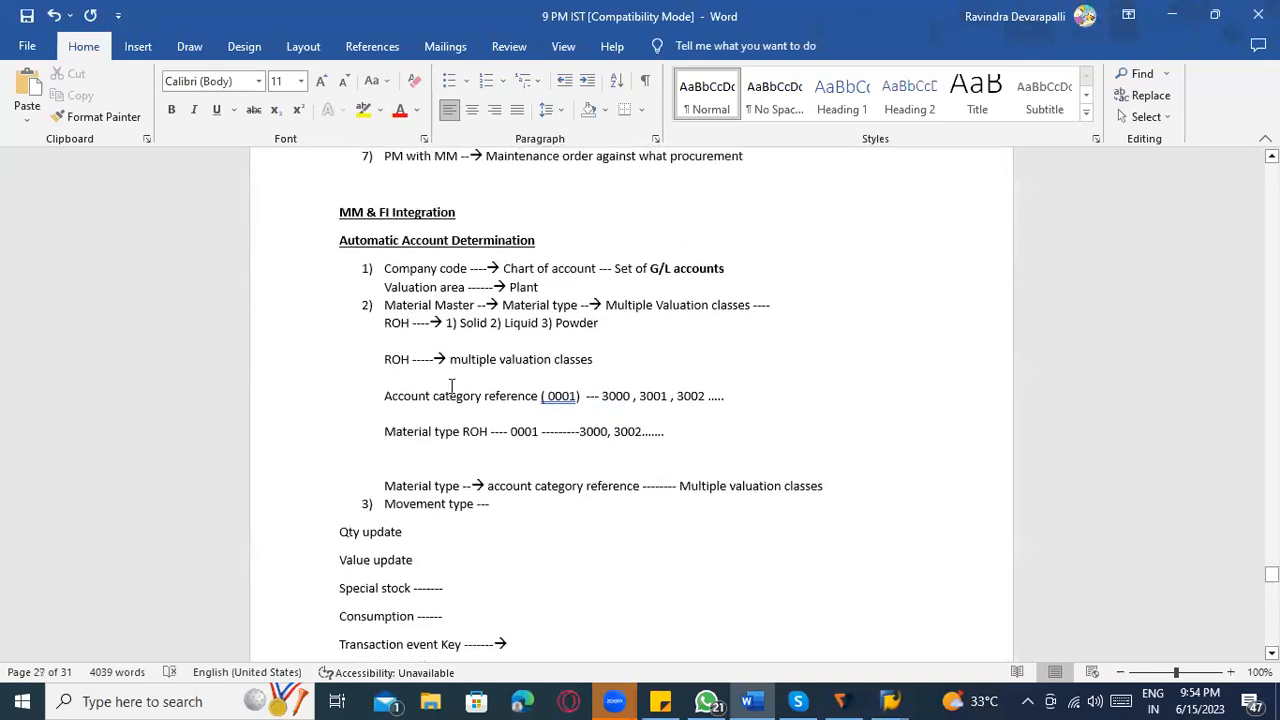
pyautogui.scroll(1, 457, 383)
pyautogui.scroll(4, 459, 384)
pyautogui.scroll(-10, 470, 410)
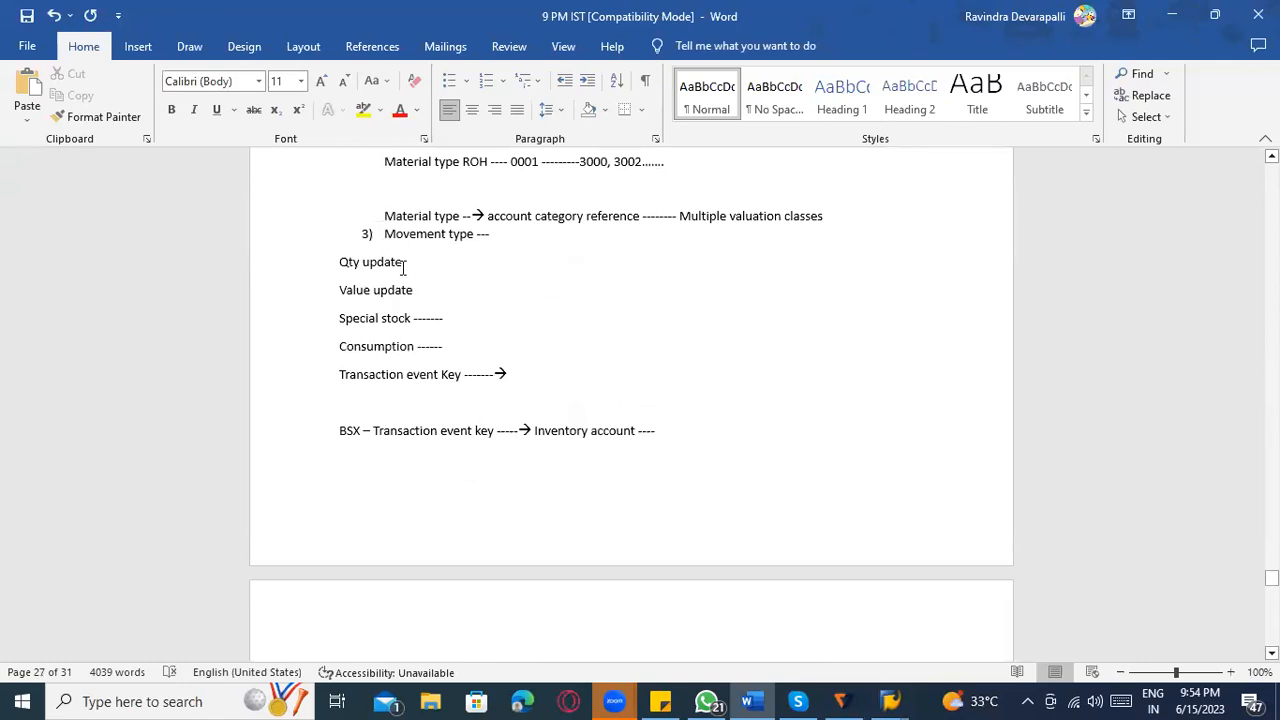
# Review the notes on company code, valuation area, material master and movement type, continuing to item 4 on value string WE01.
pyautogui.click(403, 262)
pyautogui.scroll(-6, 597, 397)
pyautogui.scroll(9, 594, 400)
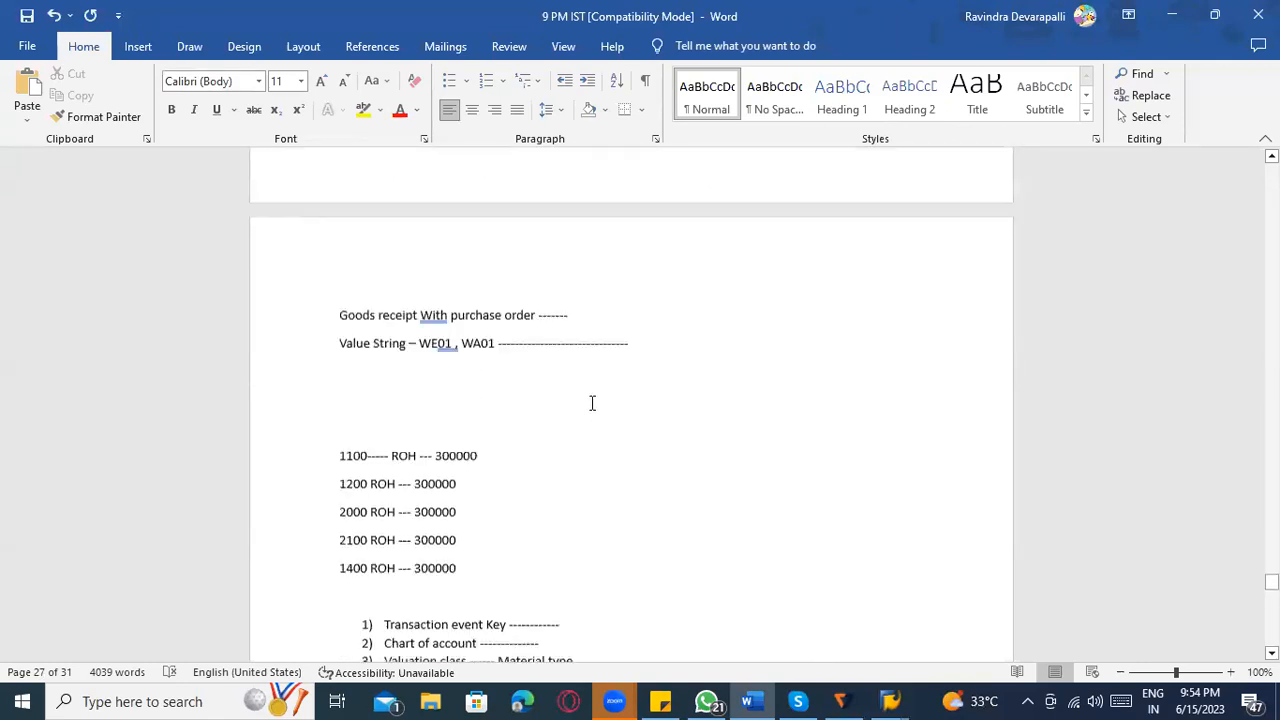
pyautogui.scroll(1, 575, 393)
pyautogui.click(408, 180)
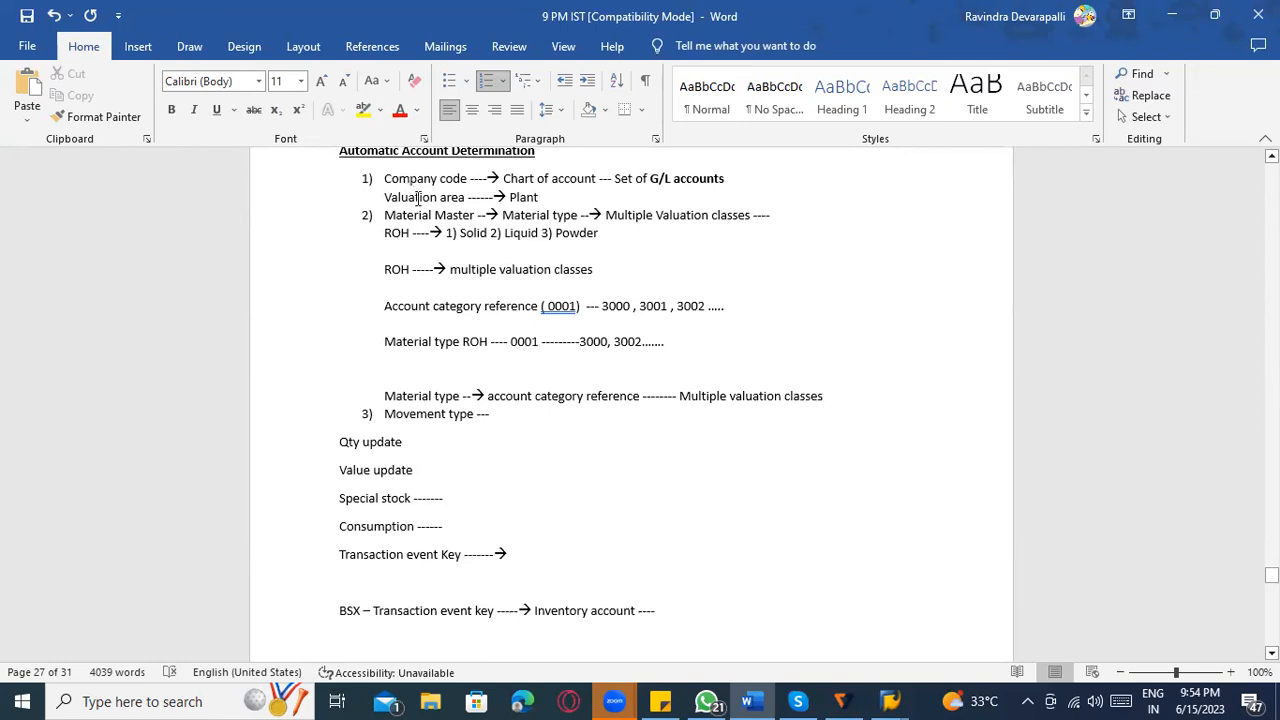
pyautogui.click(528, 197)
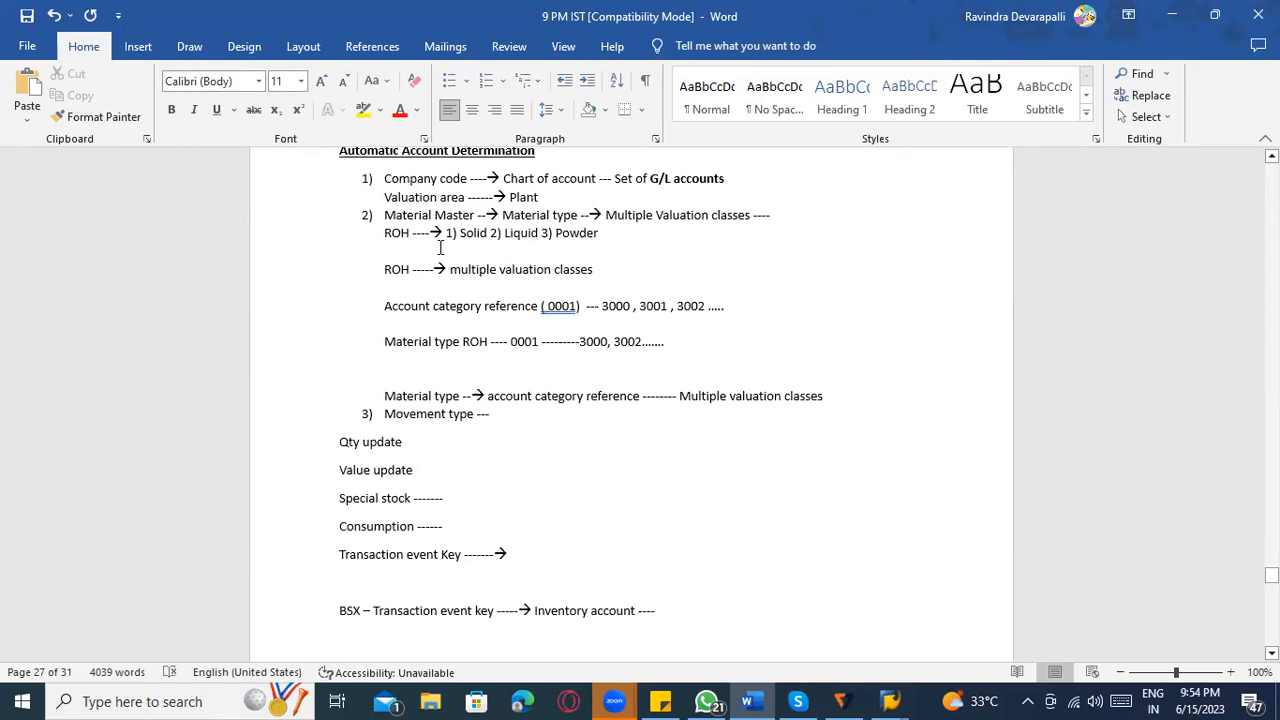
pyautogui.click(441, 214)
pyautogui.scroll(-6, 480, 426)
pyautogui.scroll(-20, 521, 427)
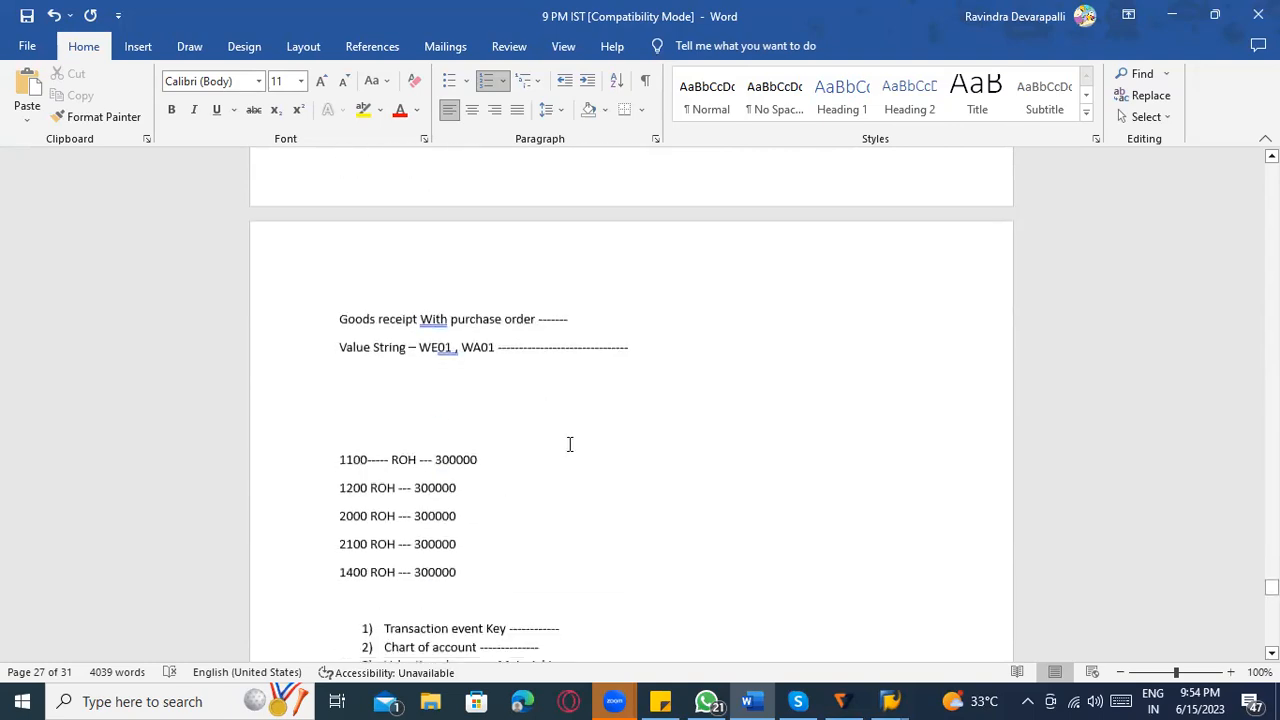
pyautogui.scroll(-5, 590, 422)
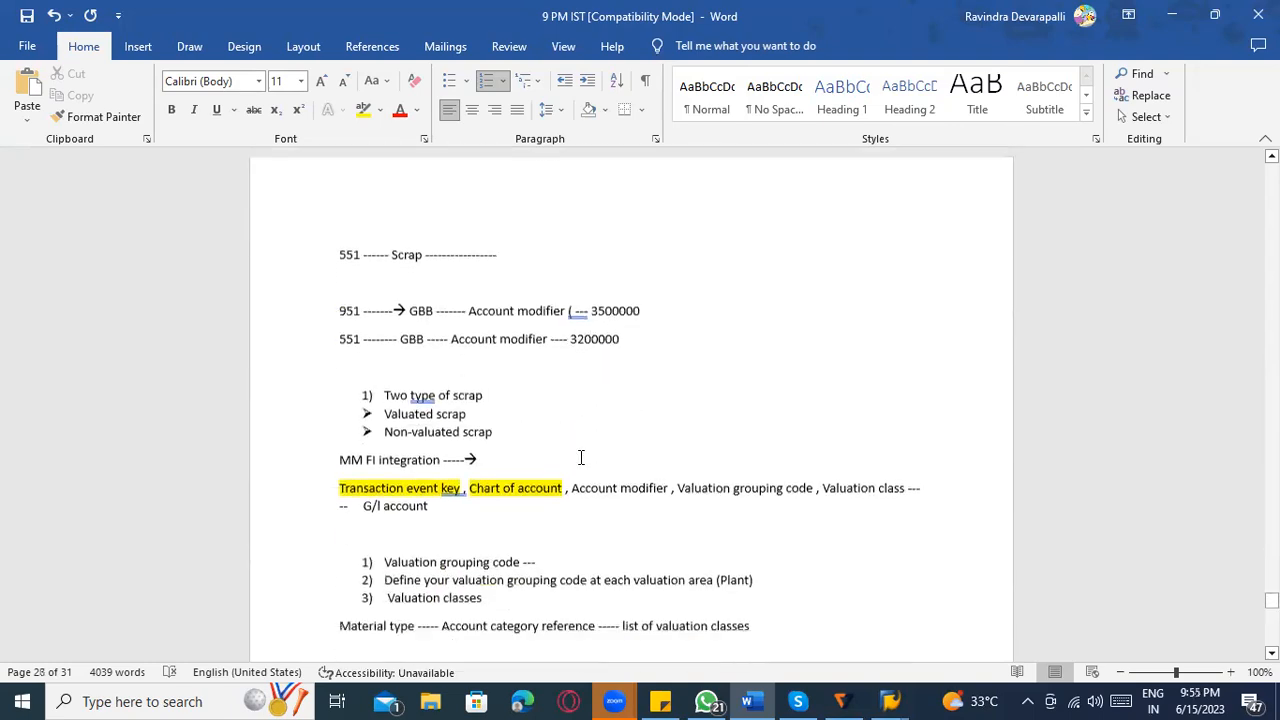
pyautogui.scroll(-10, 563, 528)
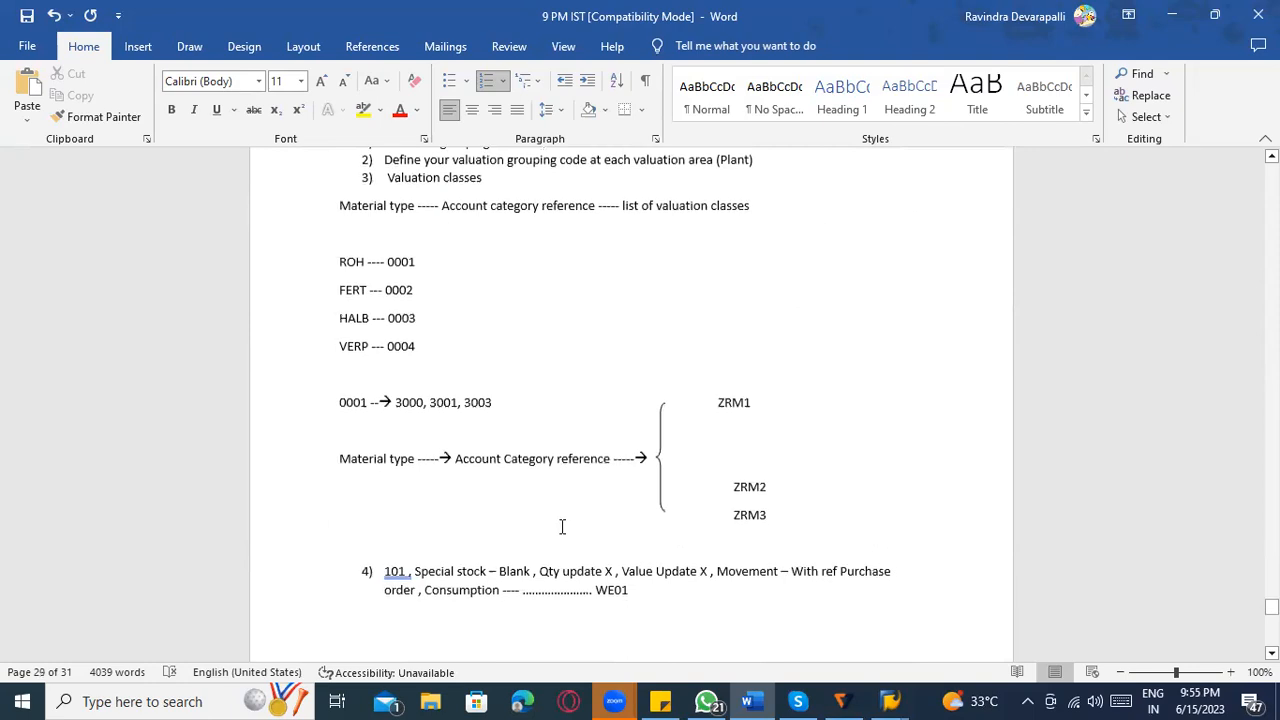
# Open the MM posting procedures from Configure Automatic Postings in SAP, cancelling the valuation area check, and switch to the session with them in maintain mode.
pyautogui.hotkey('alt', 'Tab')
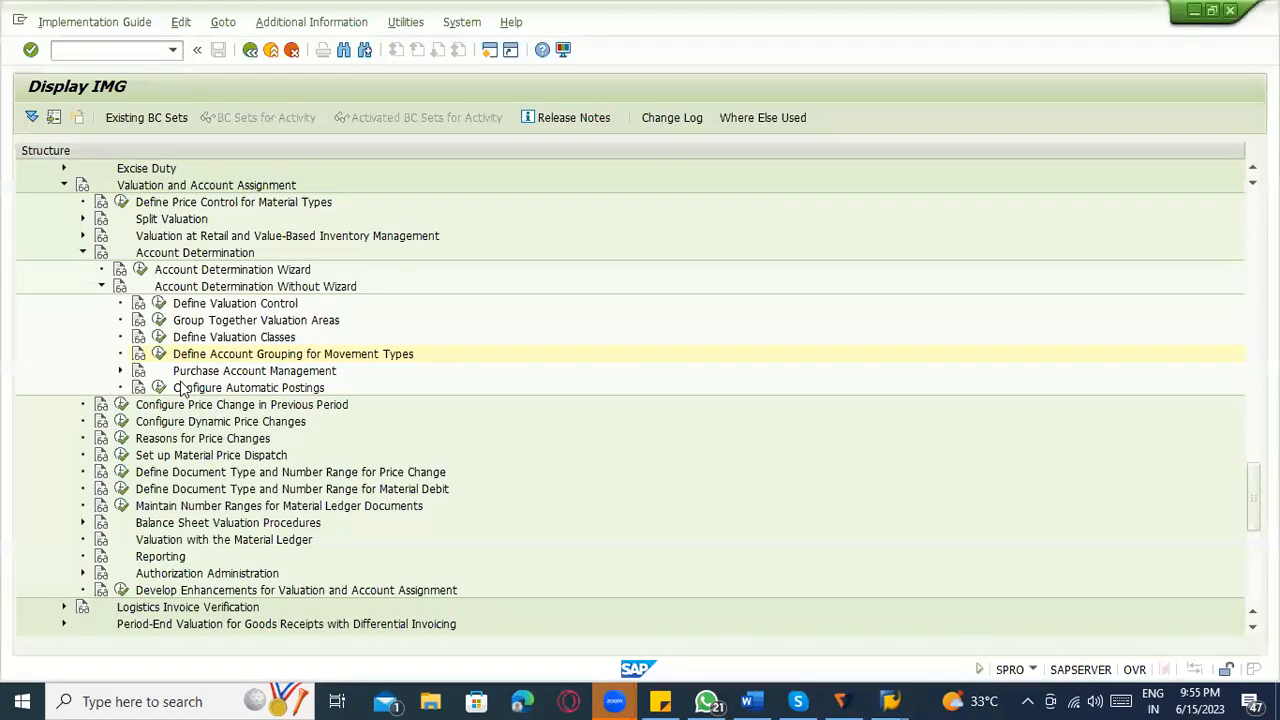
pyautogui.click(159, 393)
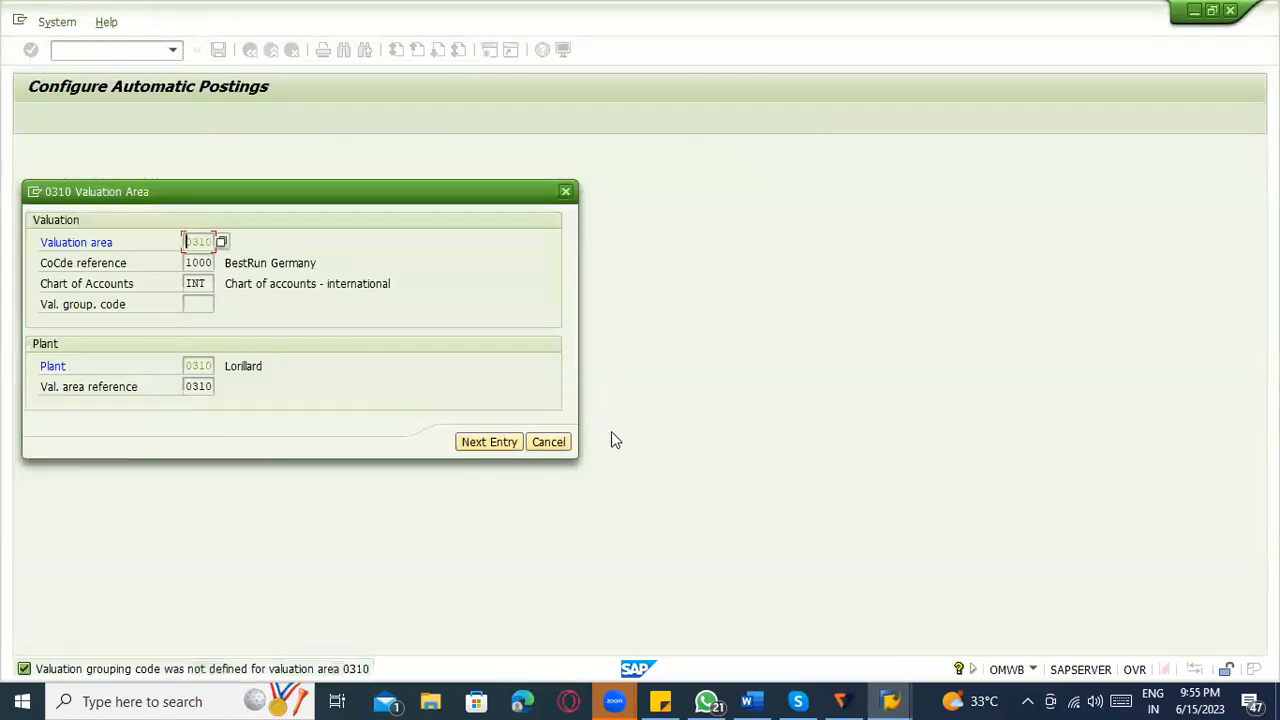
pyautogui.click(548, 441)
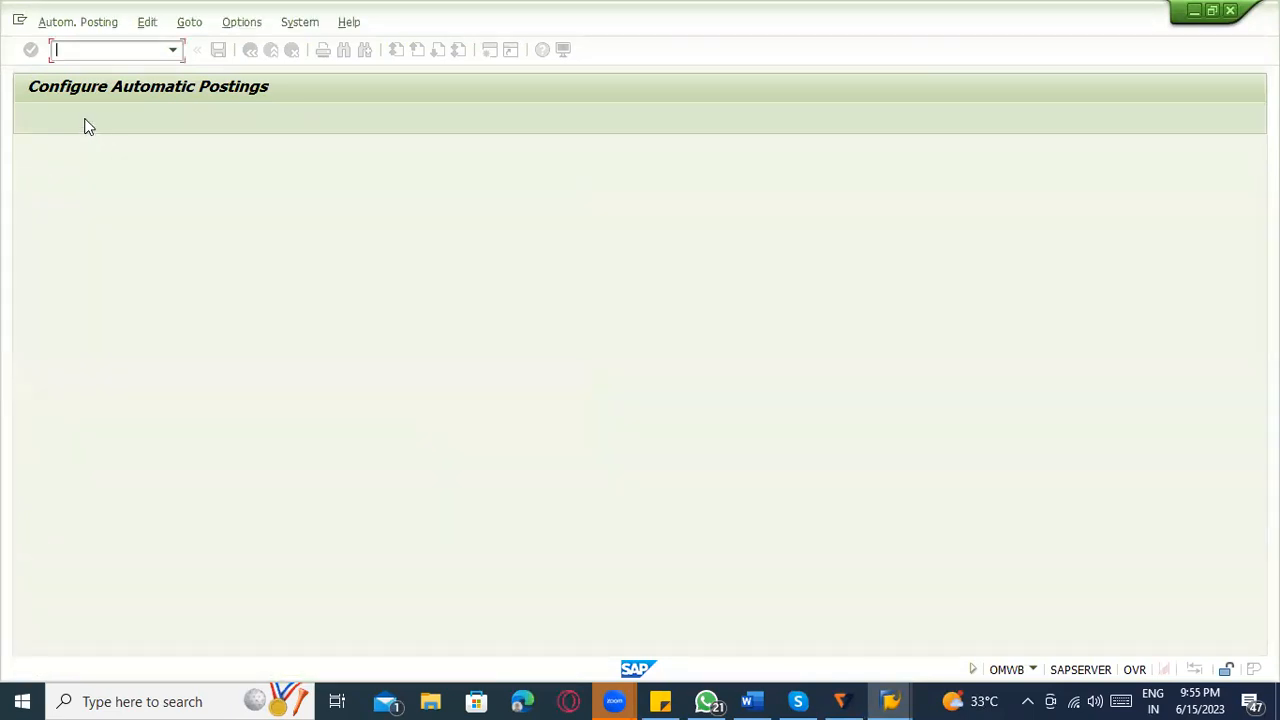
pyautogui.click(87, 121)
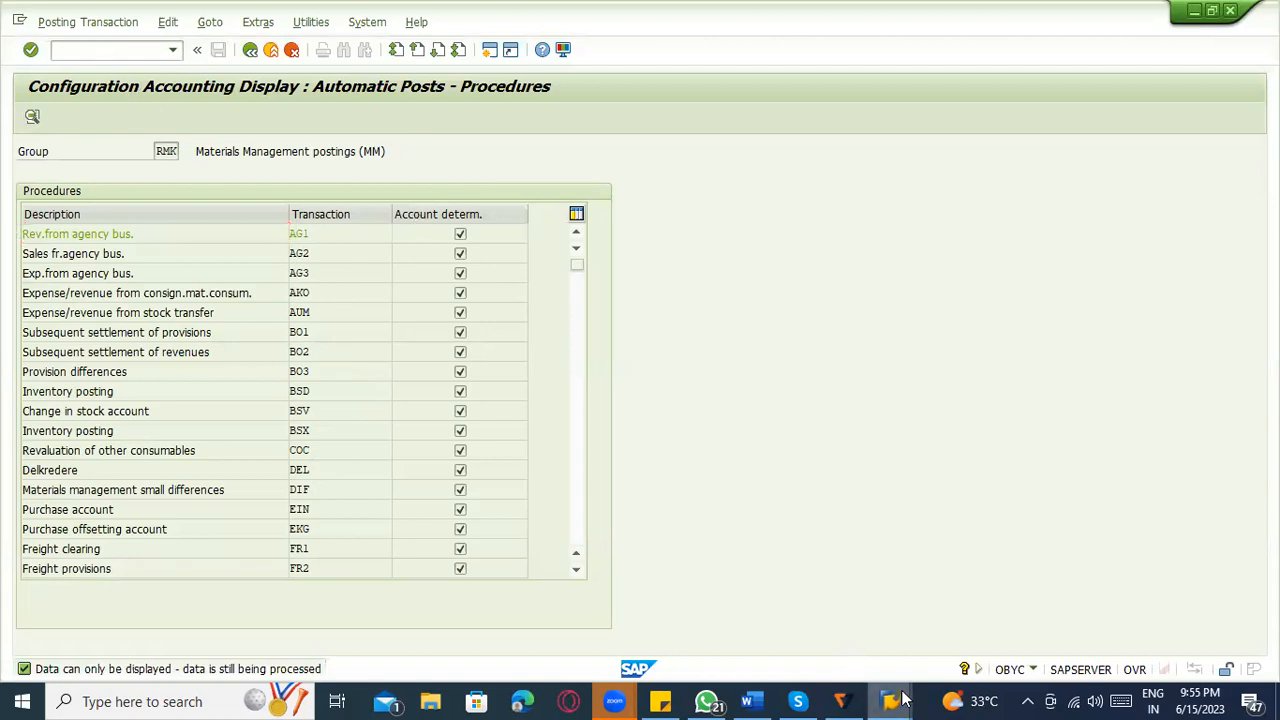
pyautogui.moveTo(890, 700)
pyautogui.click(1115, 632)
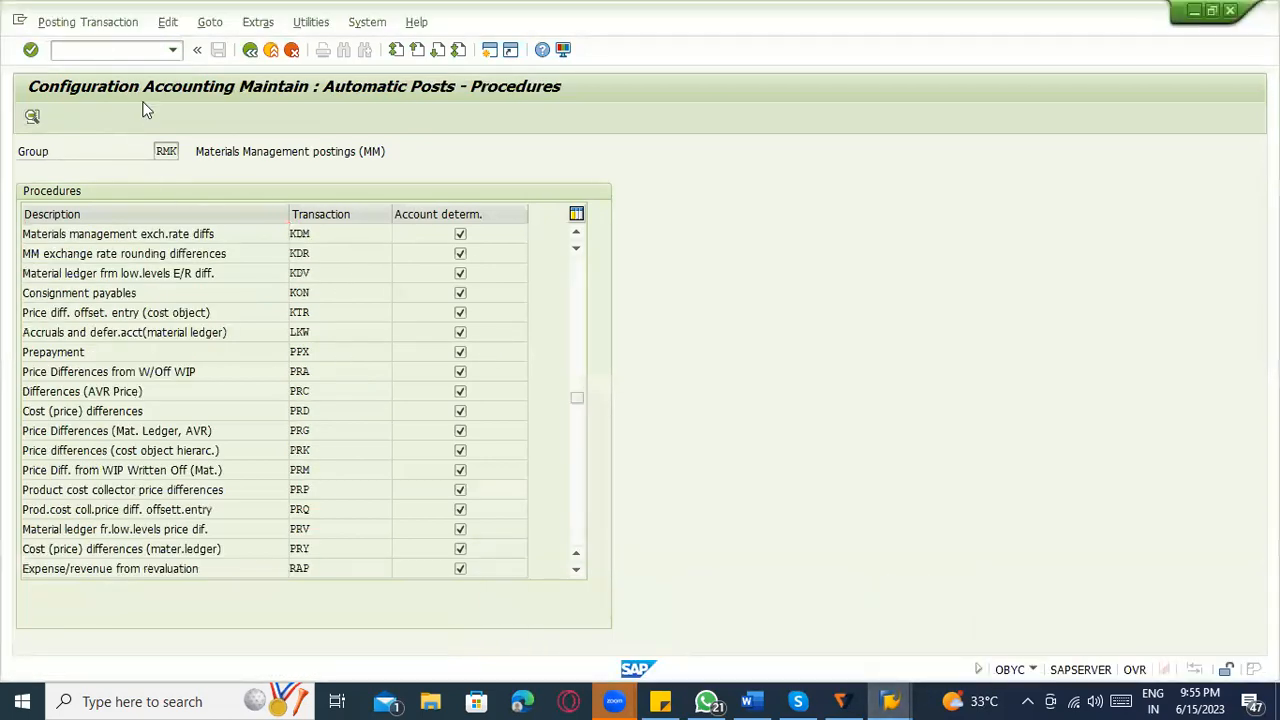
# Open the MM automatic posting procedures with transaction OBYC.
pyautogui.click(109, 54)
pyautogui.write('obyc')
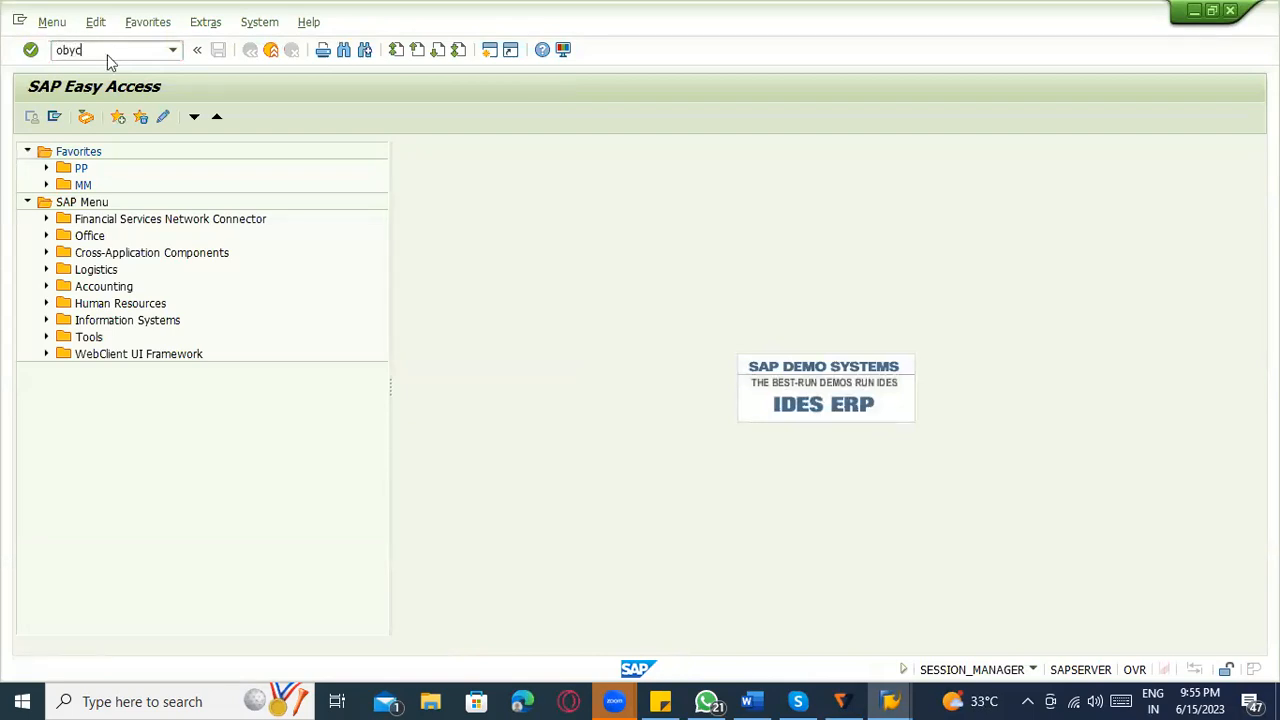
pyautogui.press('Return')
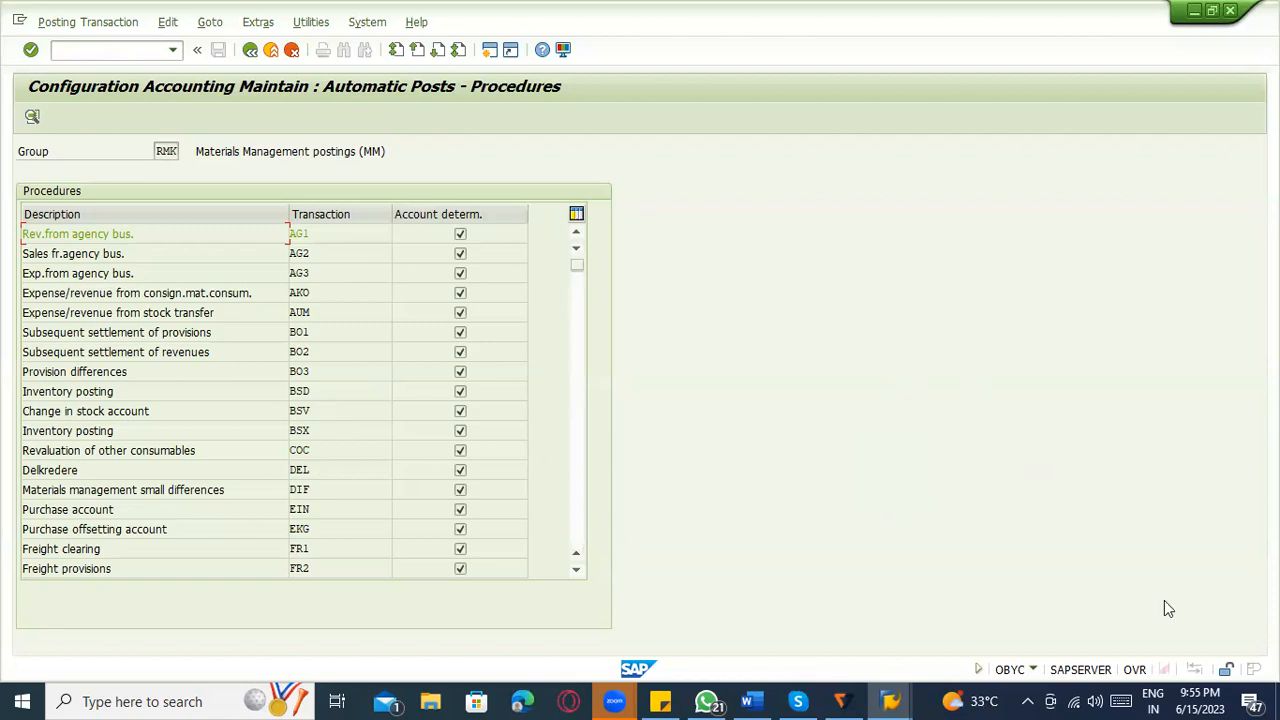
pyautogui.click(320, 445)
# Switch to Word and review the GBB offsetting entry note on multiple account modifiers.
pyautogui.click(750, 700)
pyautogui.scroll(-2, 350, 530)
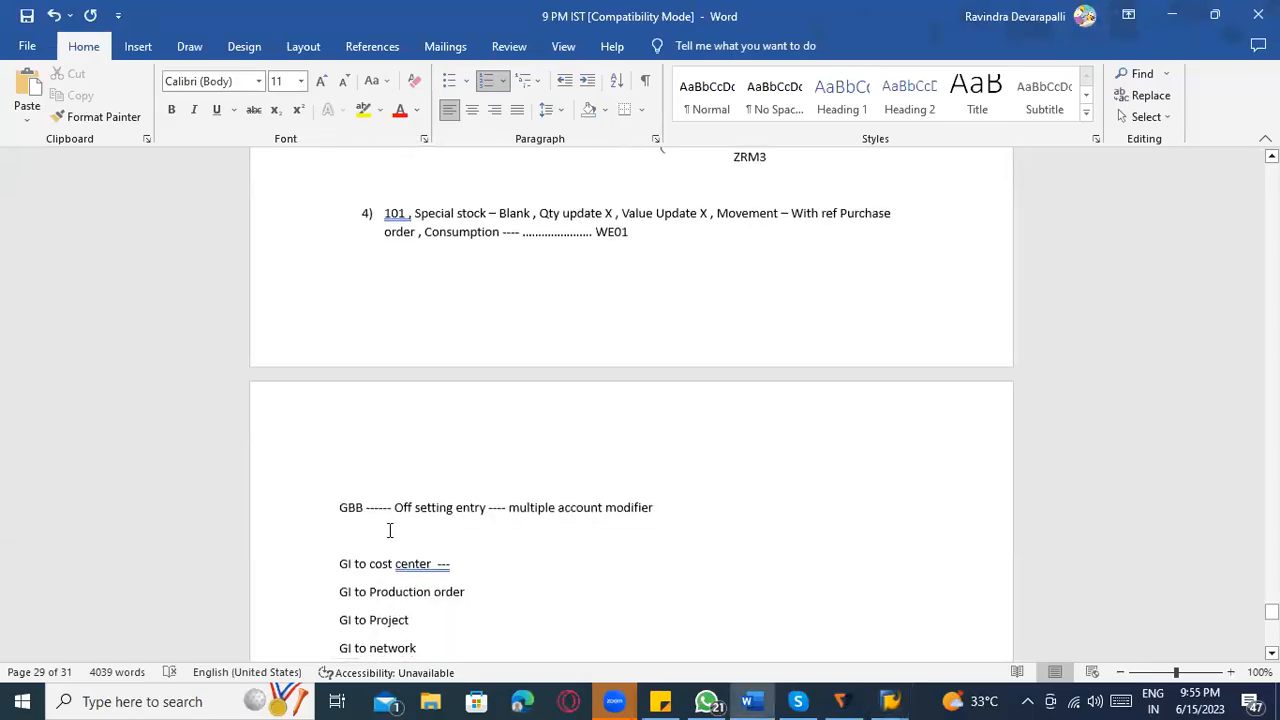
pyautogui.click(367, 510)
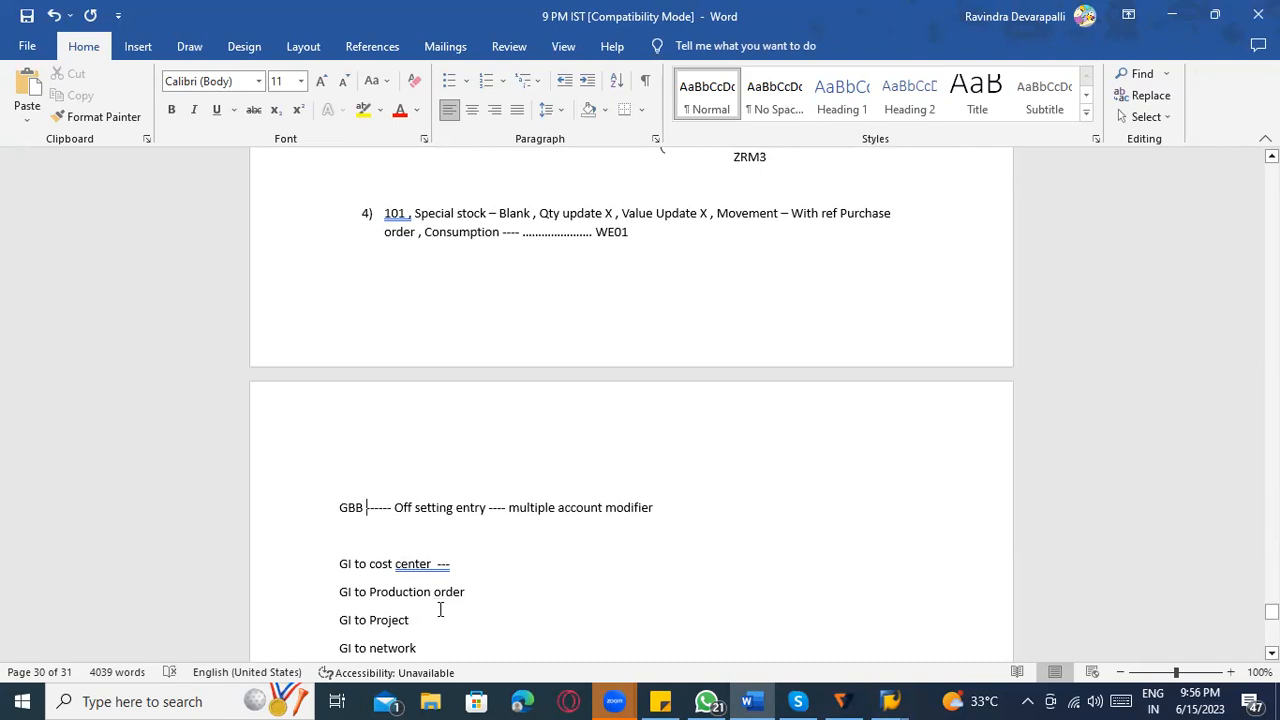
# Return to the SAP posting procedures and open the Inventory posting (BSX) account assignment for chart of accounts INT.
pyautogui.hotkey('alt', 'Tab')
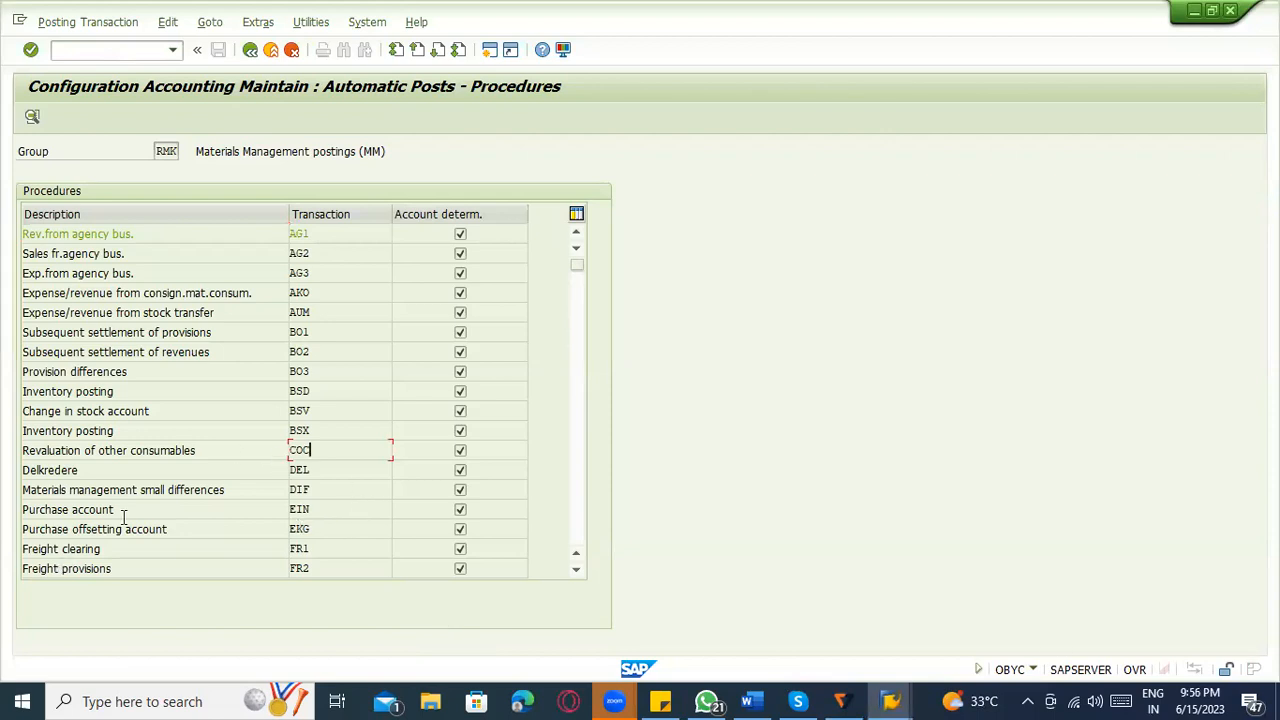
pyautogui.click(96, 429)
pyautogui.click(314, 431)
pyautogui.doubleClick(316, 430)
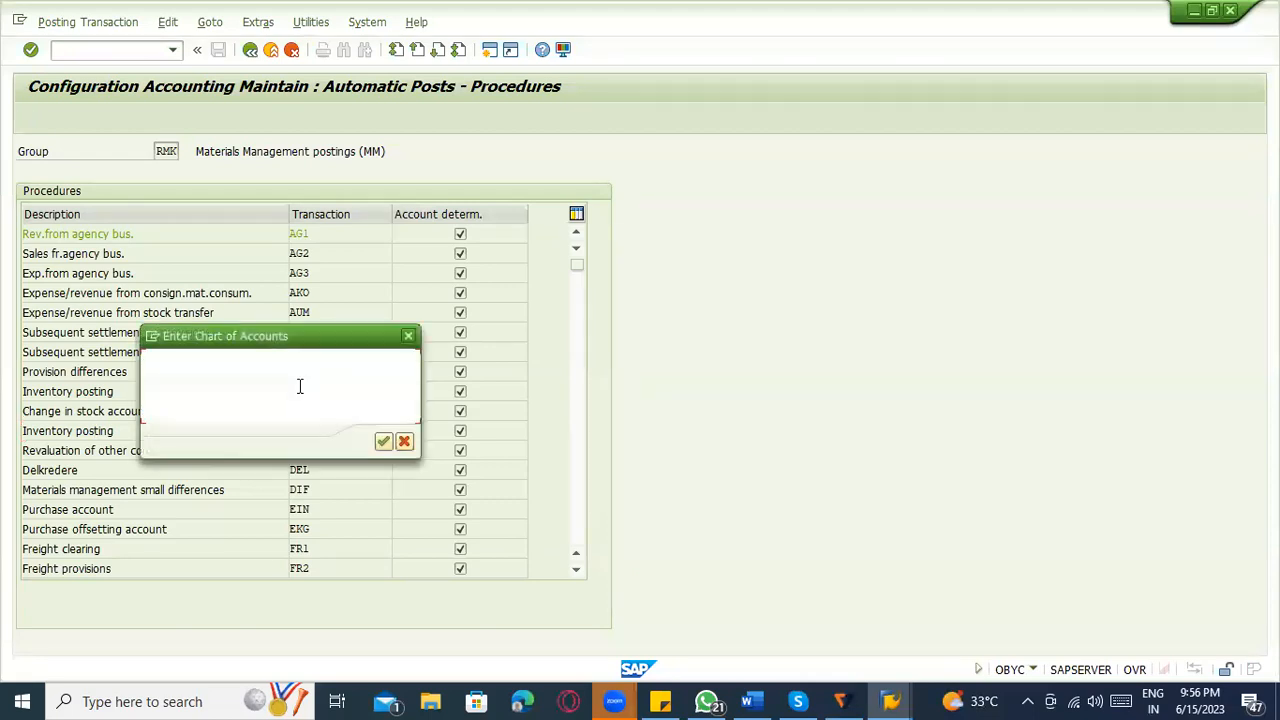
pyautogui.hotkey('alt', 'space')
pyautogui.press('Escape')
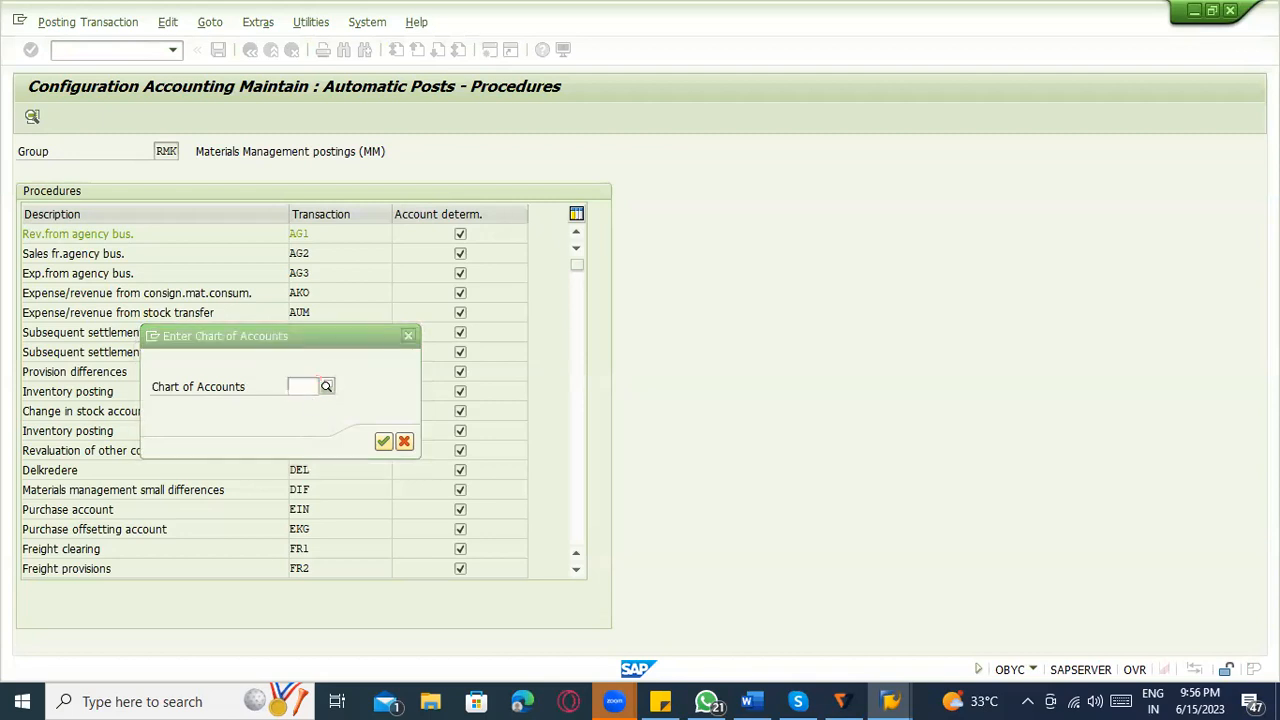
pyautogui.write('INT')
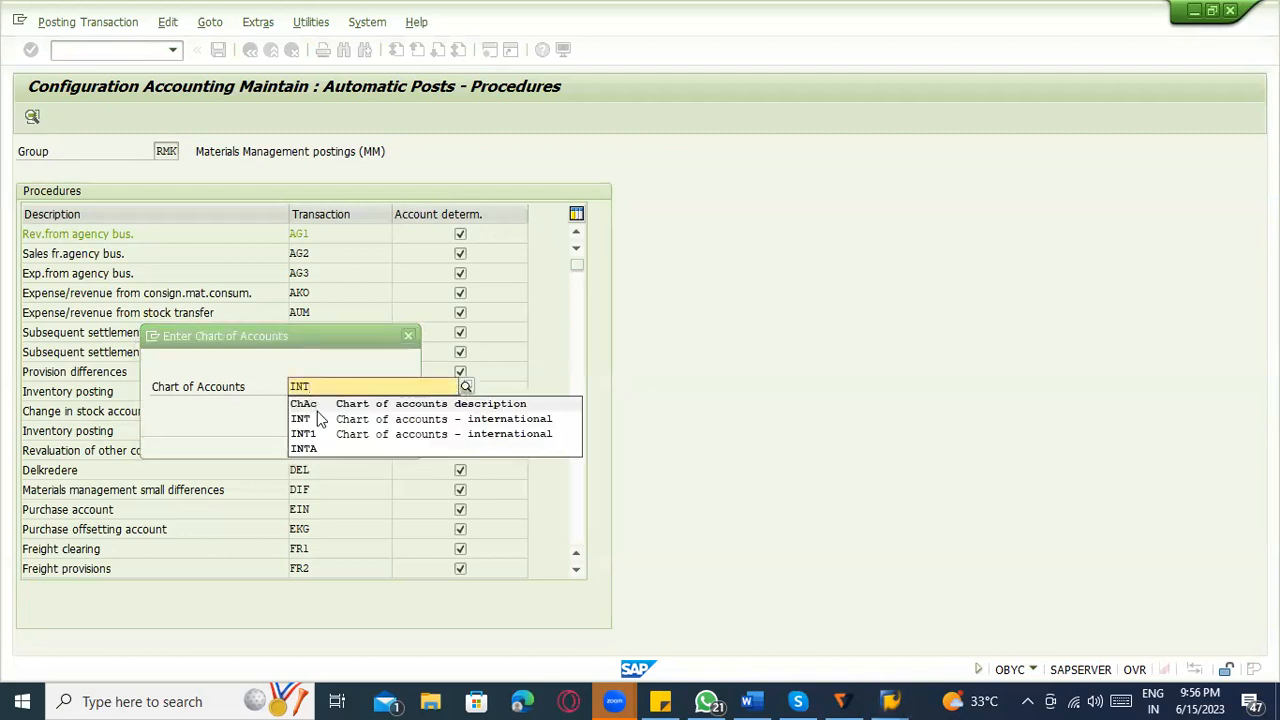
pyautogui.click(317, 415)
pyautogui.click(383, 441)
pyautogui.doubleClick(377, 436)
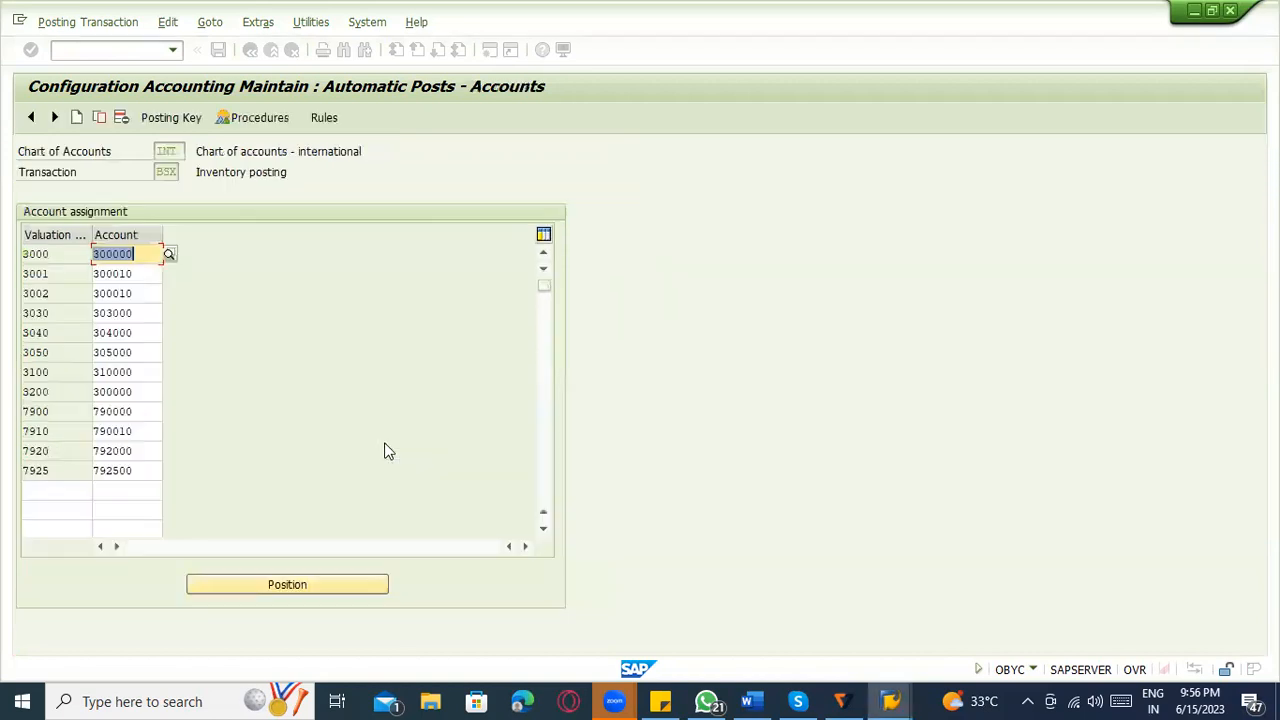
# Examine the valuation classes and their G/L accounts in the BSX account assignment, including the empty rows for new entries.
pyautogui.click(63, 256)
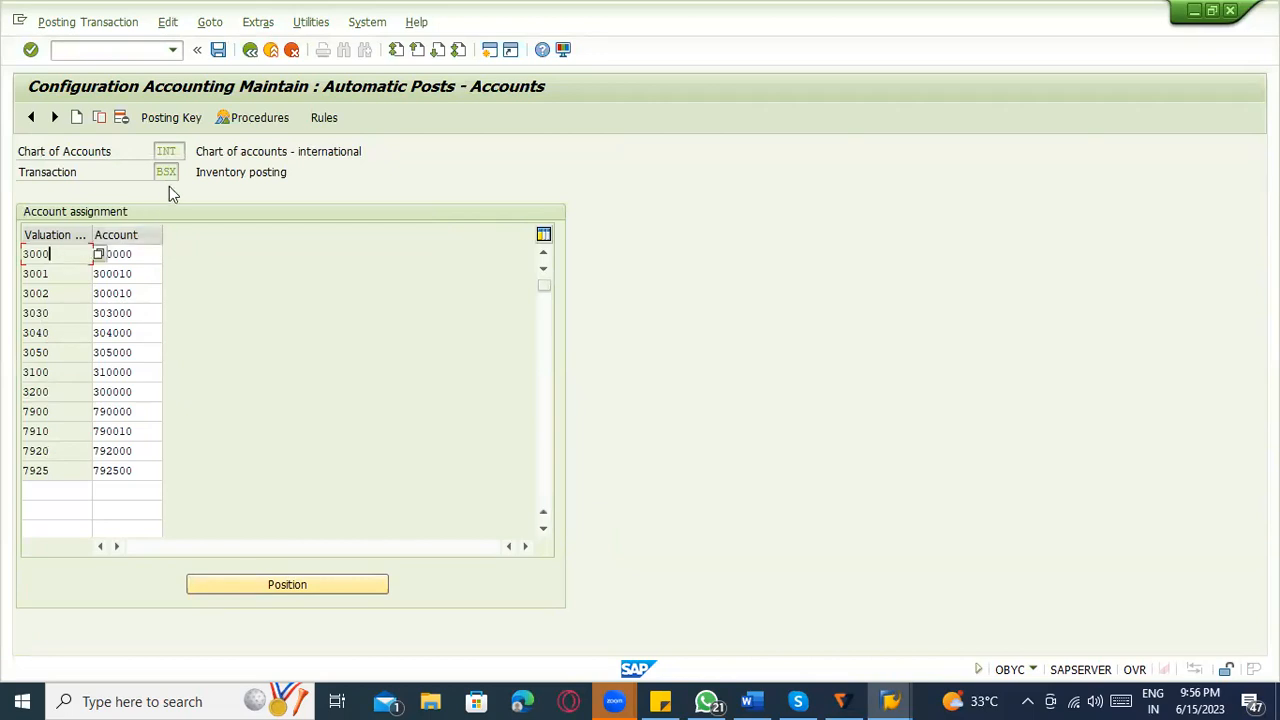
pyautogui.click(72, 267)
pyautogui.click(71, 295)
pyautogui.click(71, 259)
pyautogui.click(67, 270)
pyautogui.click(69, 394)
pyautogui.click(40, 490)
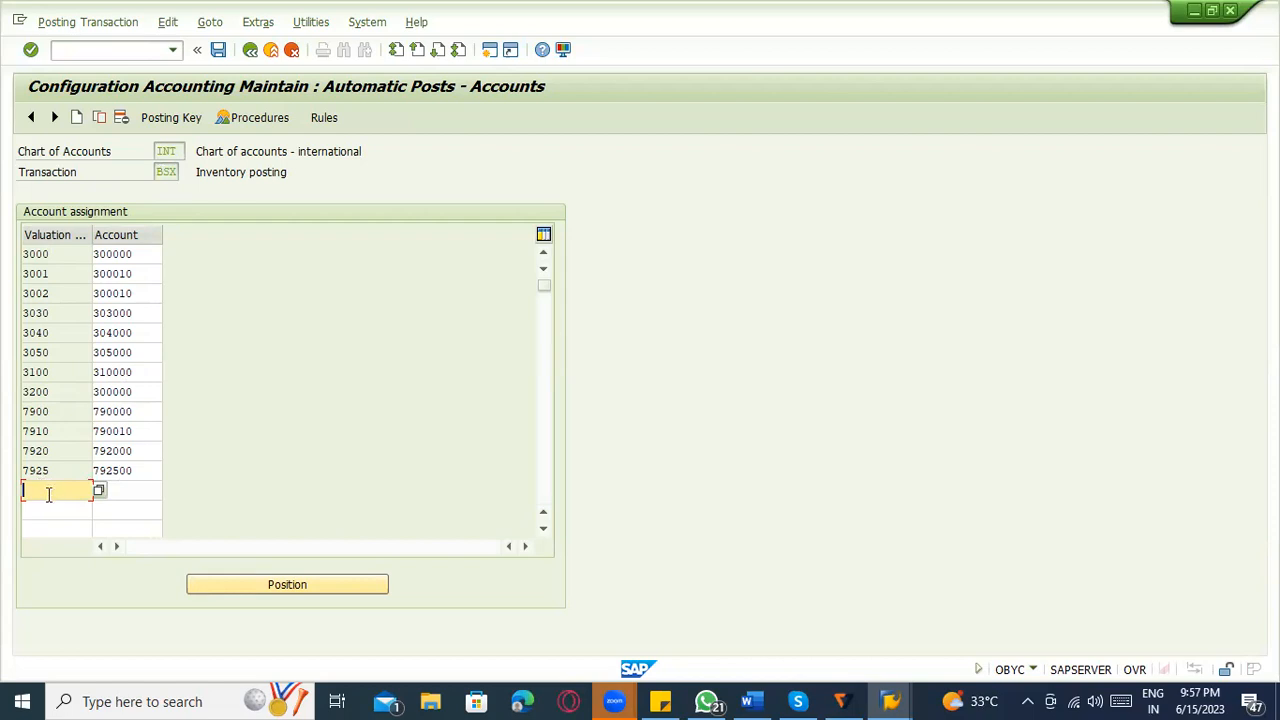
pyautogui.click(60, 528)
pyautogui.click(71, 507)
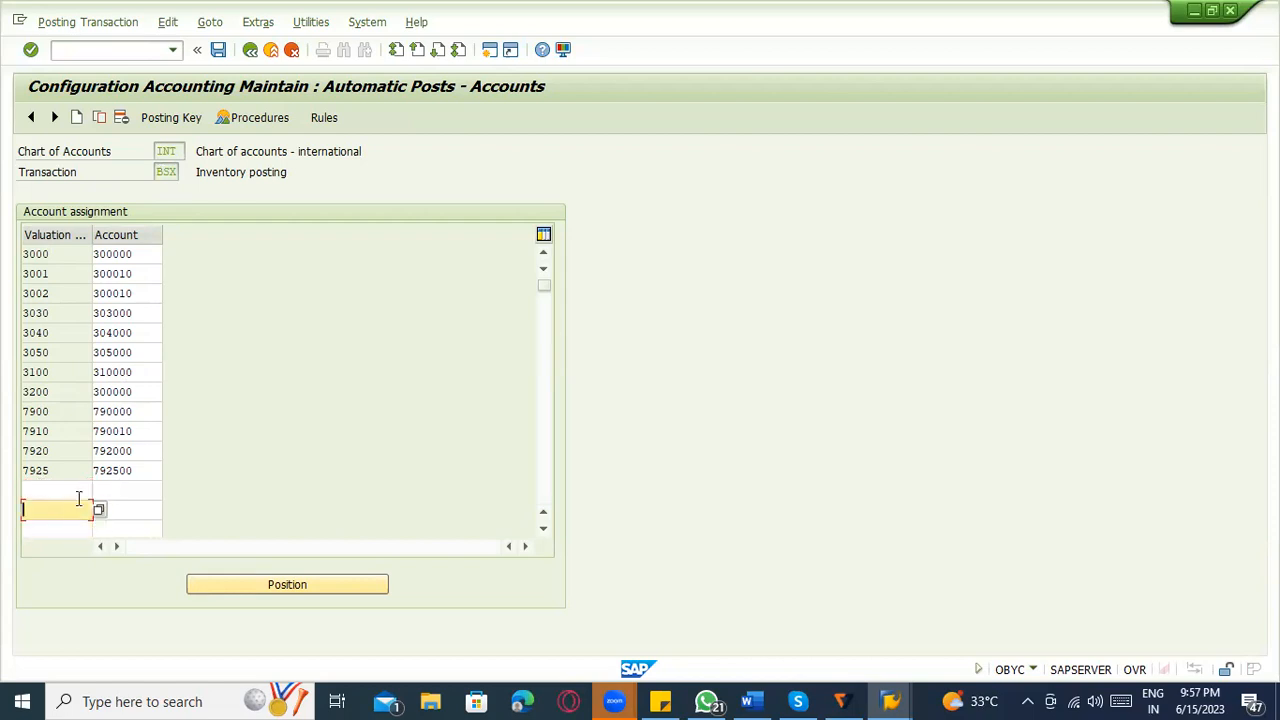
pyautogui.click(73, 487)
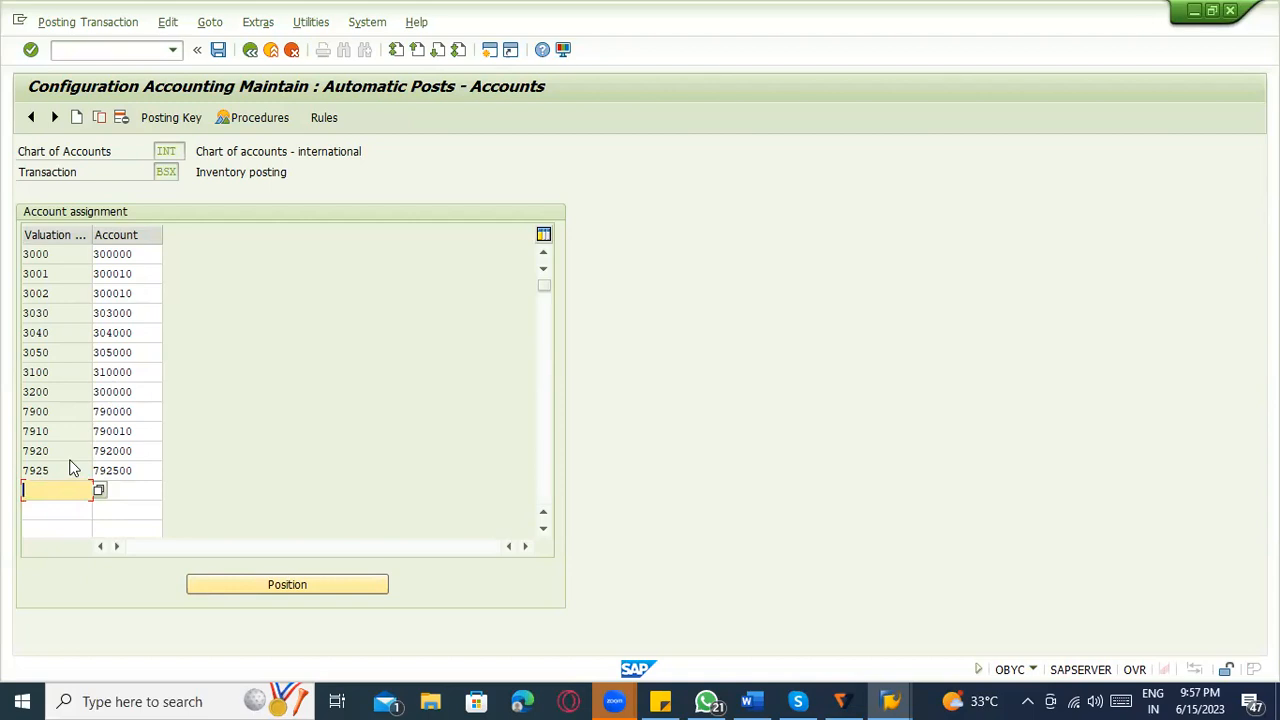
# Switch to the SAP session showing Quantity/value updating and start material creation there with transaction MM01.
pyautogui.hotkey('alt', 'Tab')
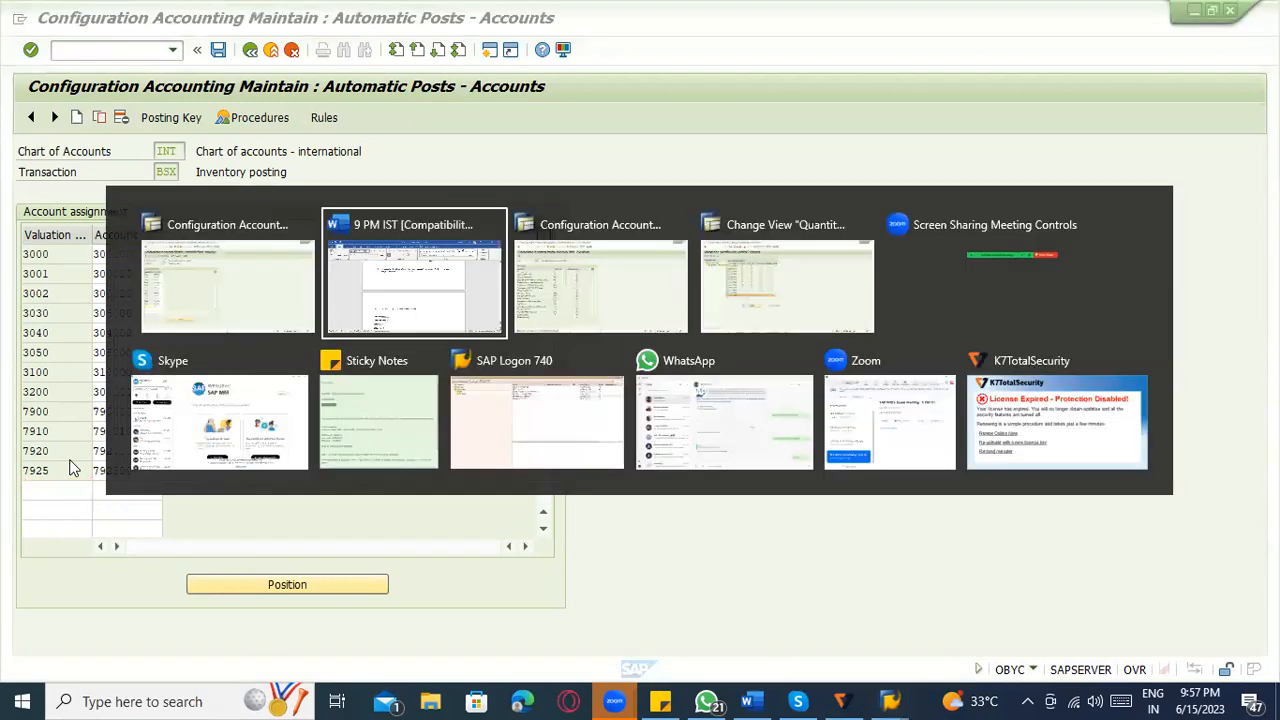
pyautogui.hotkey('alt', 'Tab')
pyautogui.hotkey('alt', 'Tab')
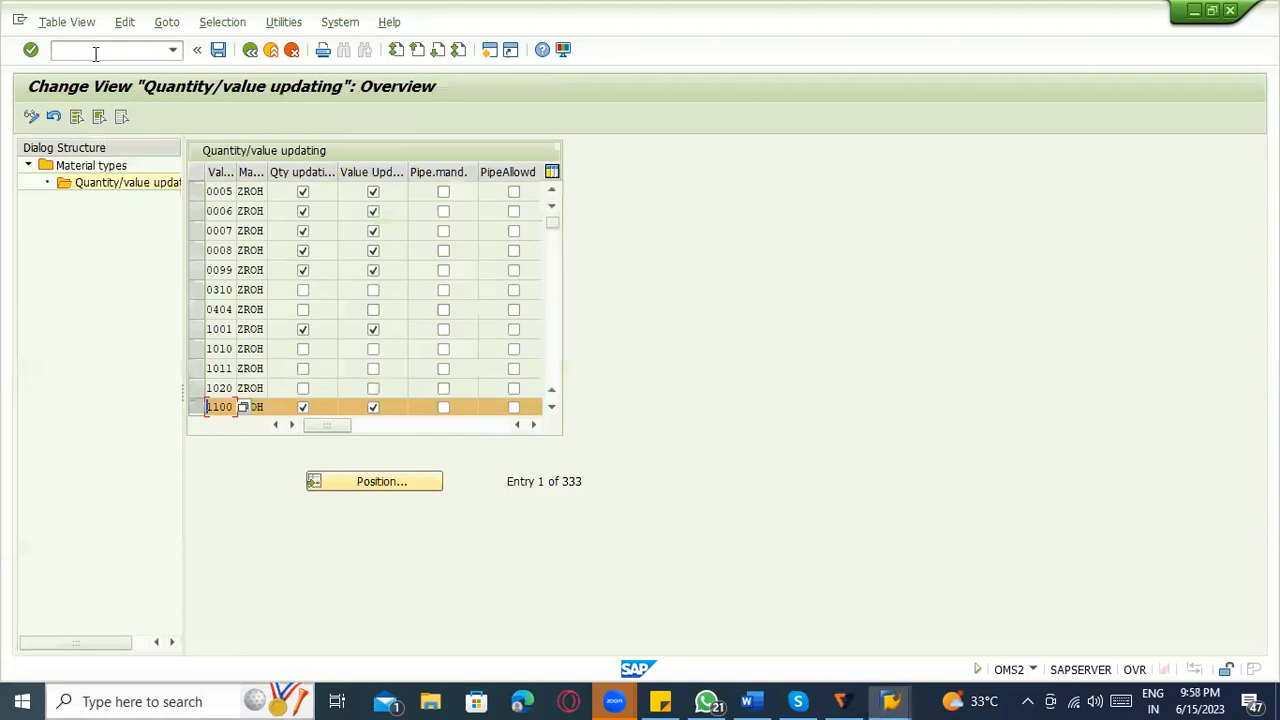
pyautogui.click(95, 51)
pyautogui.write('/nm')
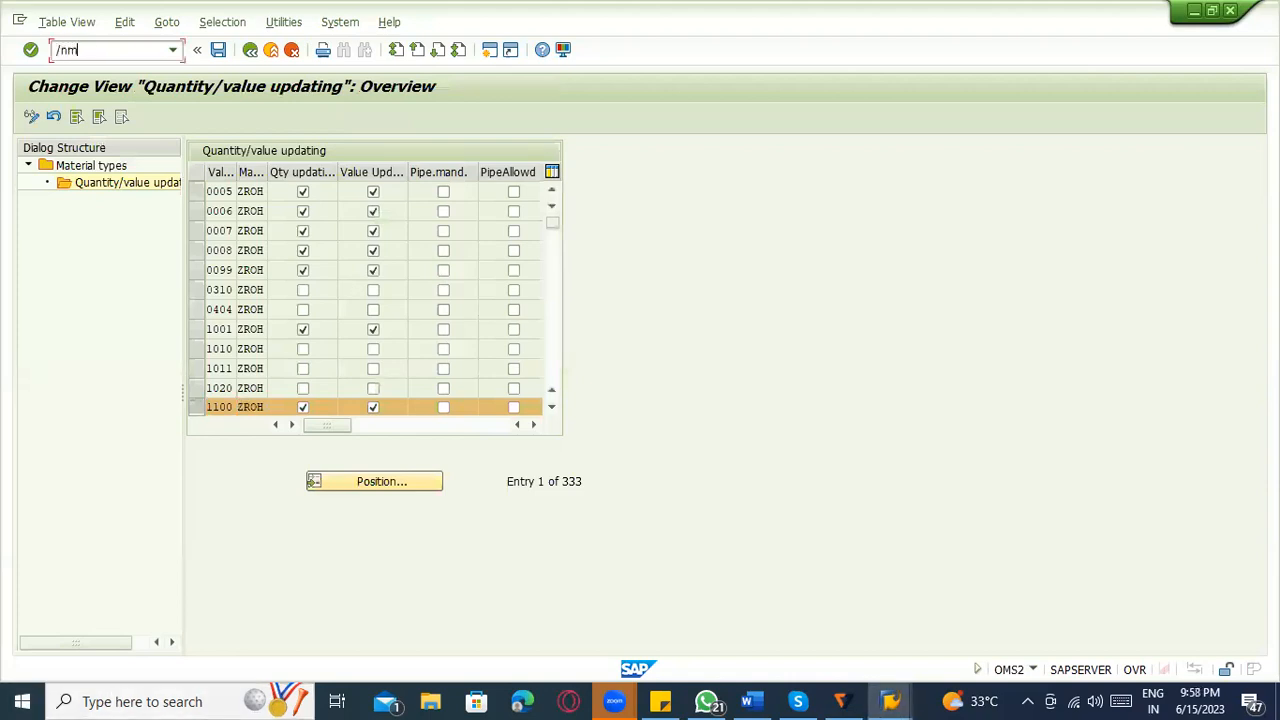
pyautogui.write('m01')
pyautogui.press('Return')
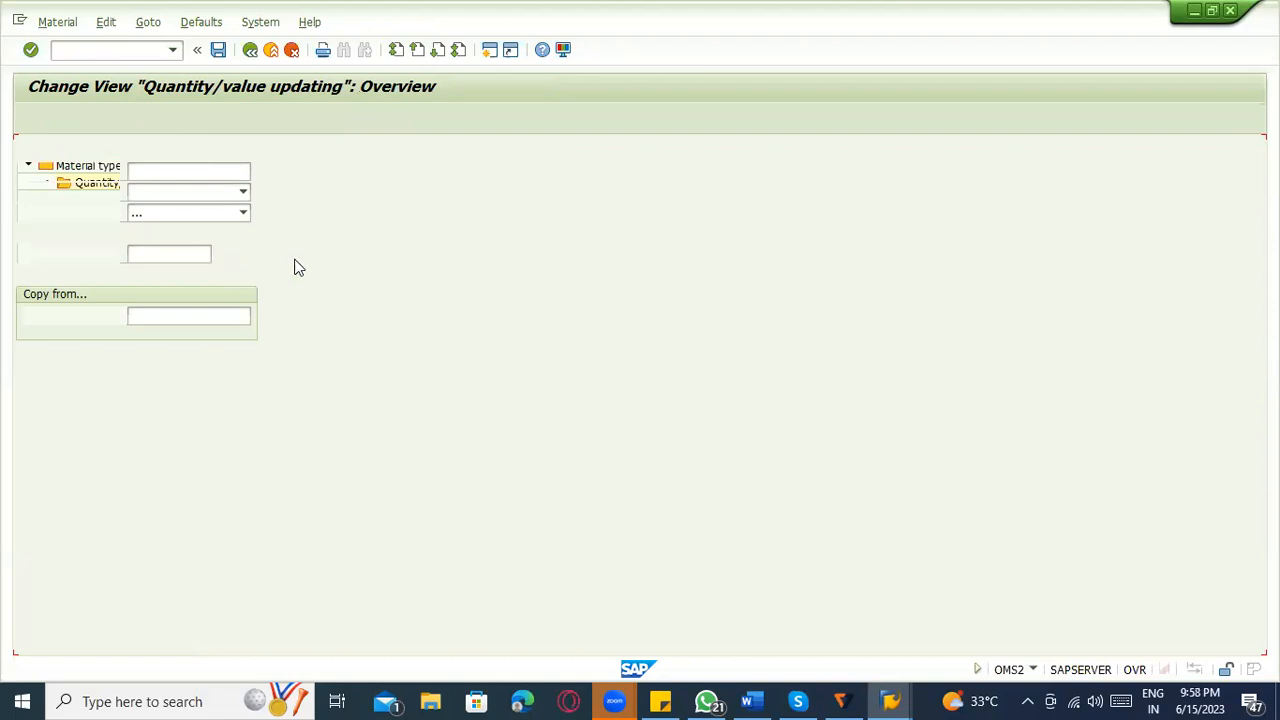
# Set the new material's type to ZROH and its industry sector to M Mechanical Engineering, and continue to view selection.
pyautogui.click(237, 216)
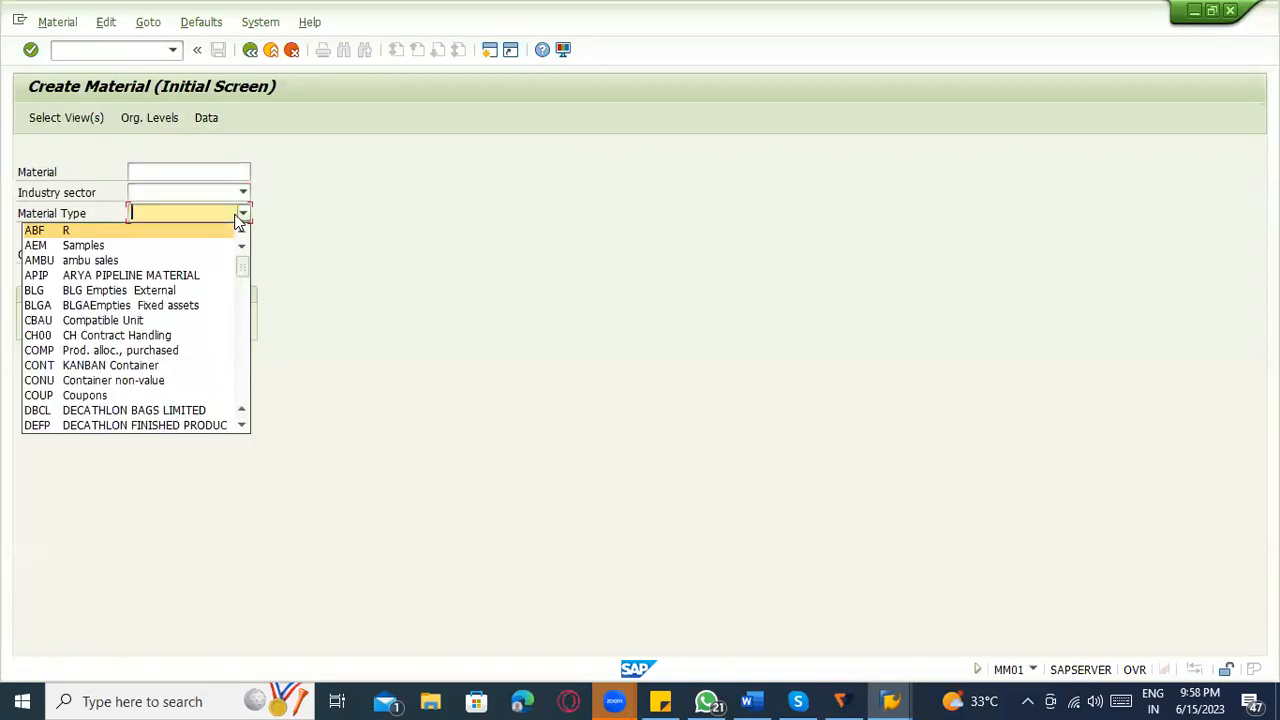
pyautogui.write('zro')
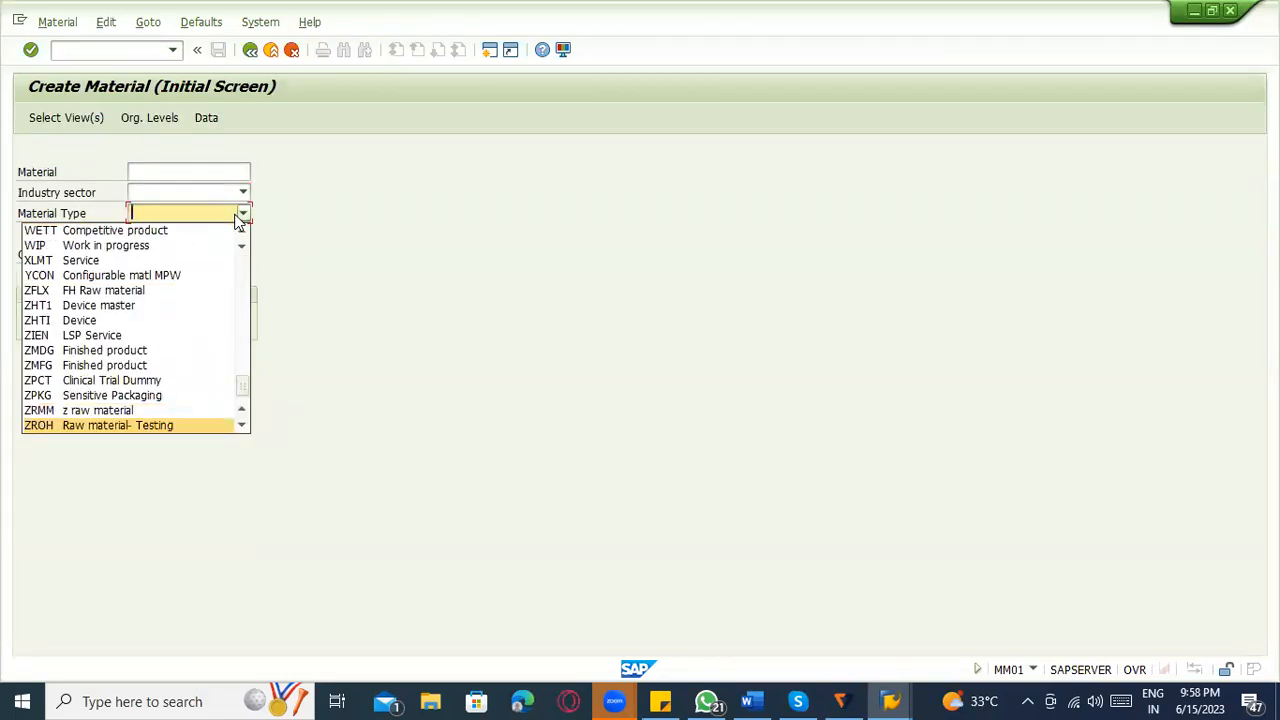
pyautogui.click(190, 436)
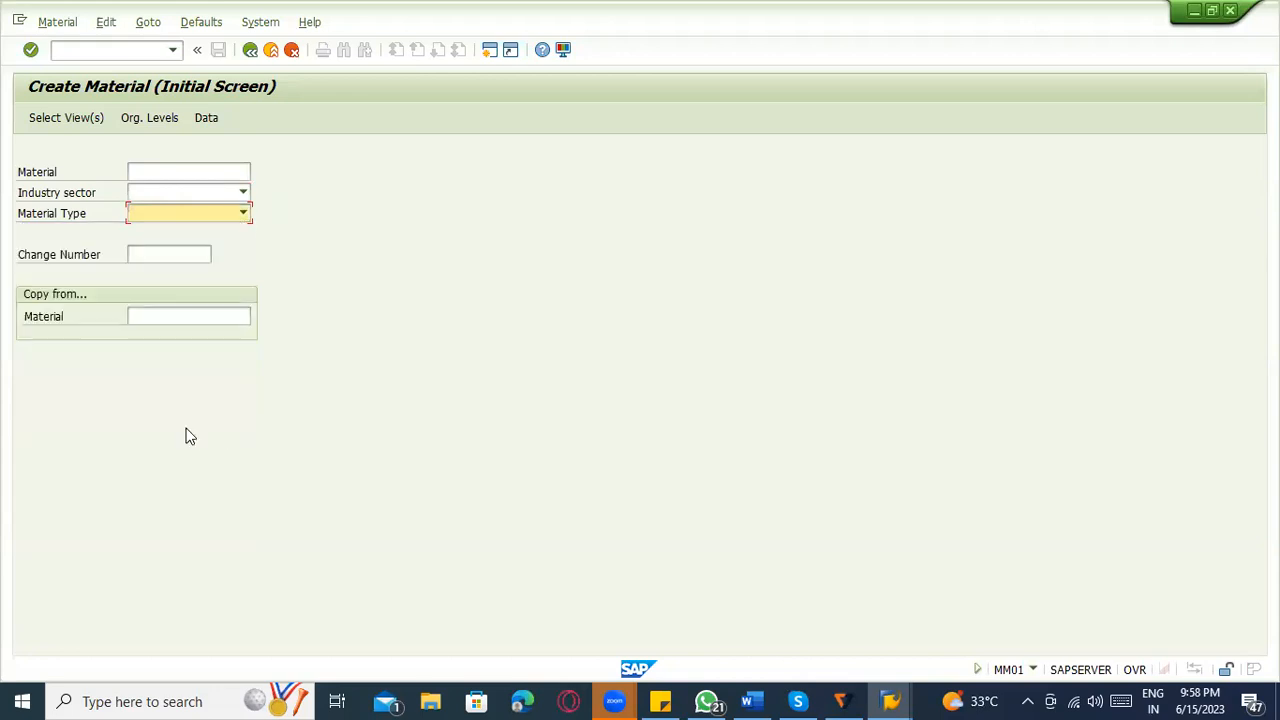
pyautogui.click(214, 194)
pyautogui.write('m')
pyautogui.press('Return')
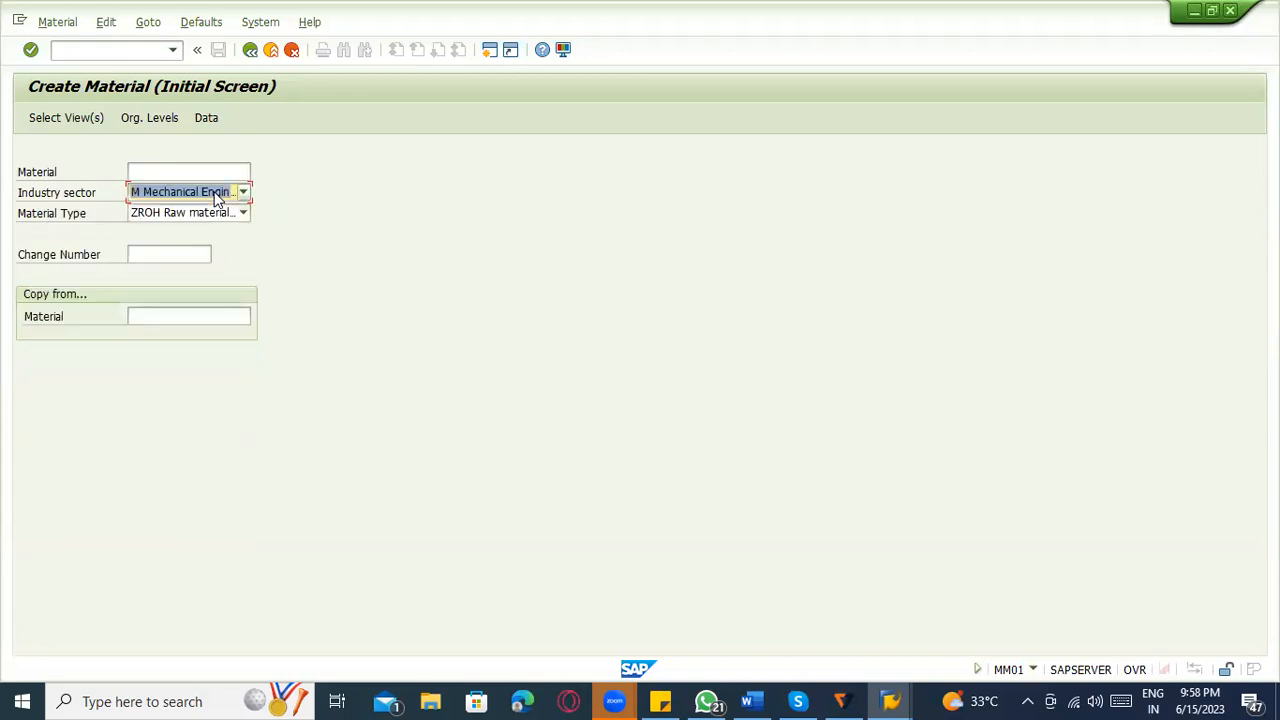
pyautogui.press('Return')
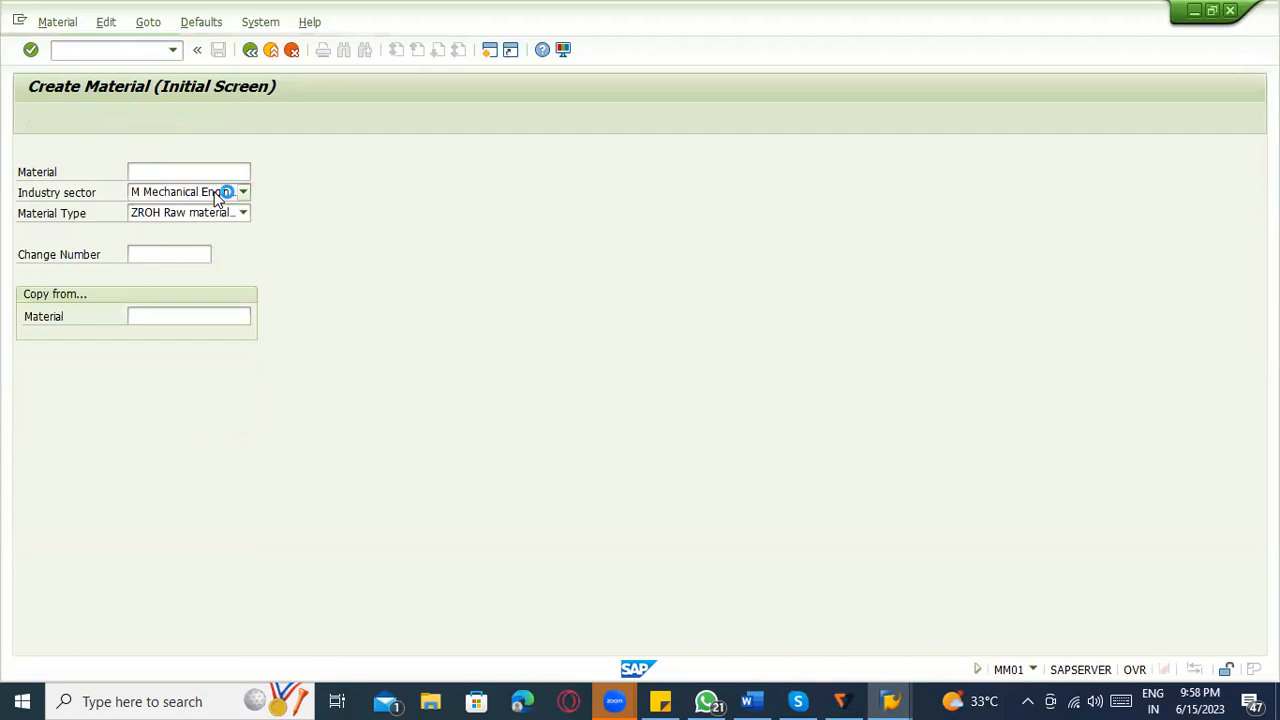
# Select the Basic Data 1, Purchasing, General Plant Data / Storage 1 and 2, and Accounting 1 and 2 views, and confirm the selection.
pyautogui.click(288, 240)
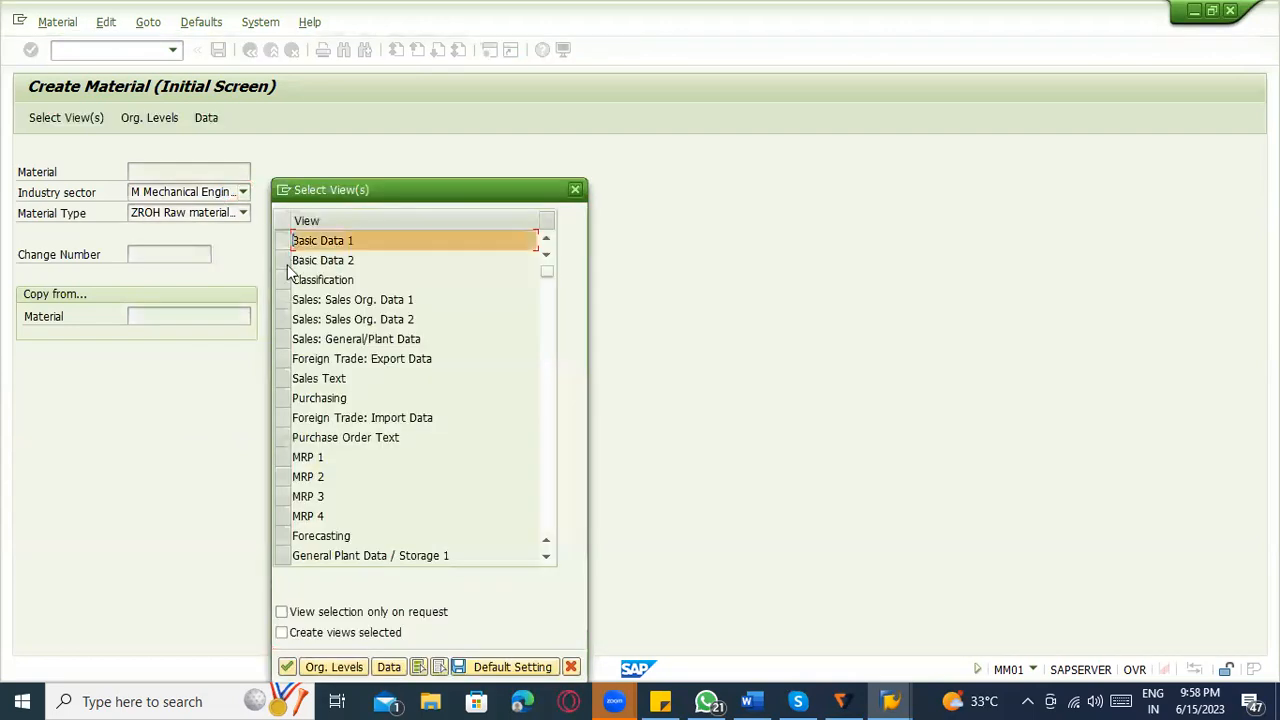
pyautogui.click(288, 398)
pyautogui.scroll(-1, 283, 429)
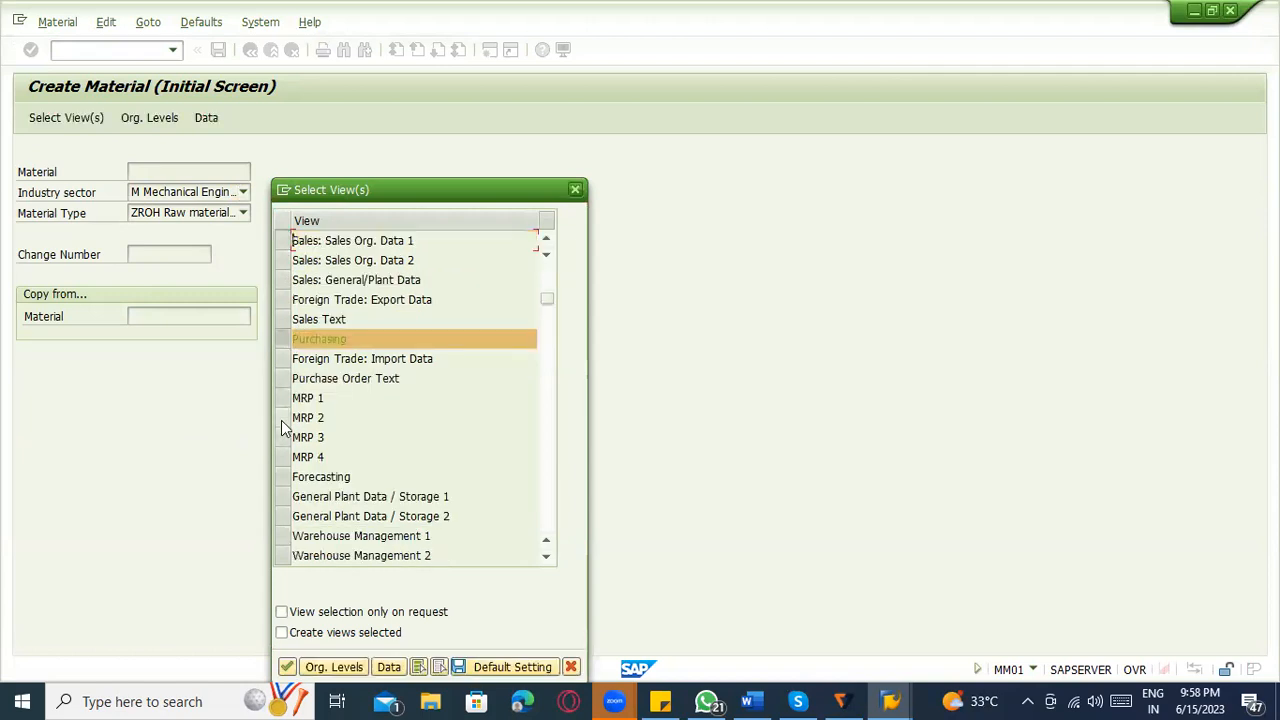
pyautogui.click(286, 496)
pyautogui.click(288, 516)
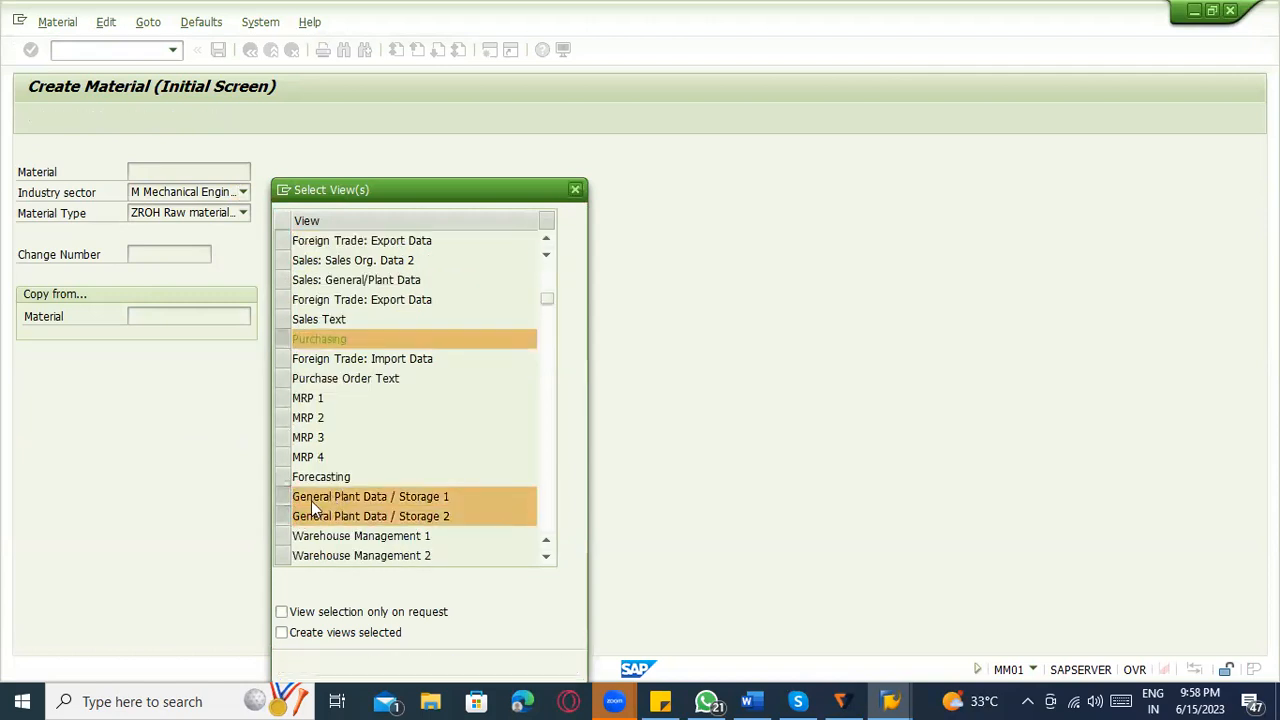
pyautogui.scroll(-2, 300, 508)
pyautogui.click(287, 477)
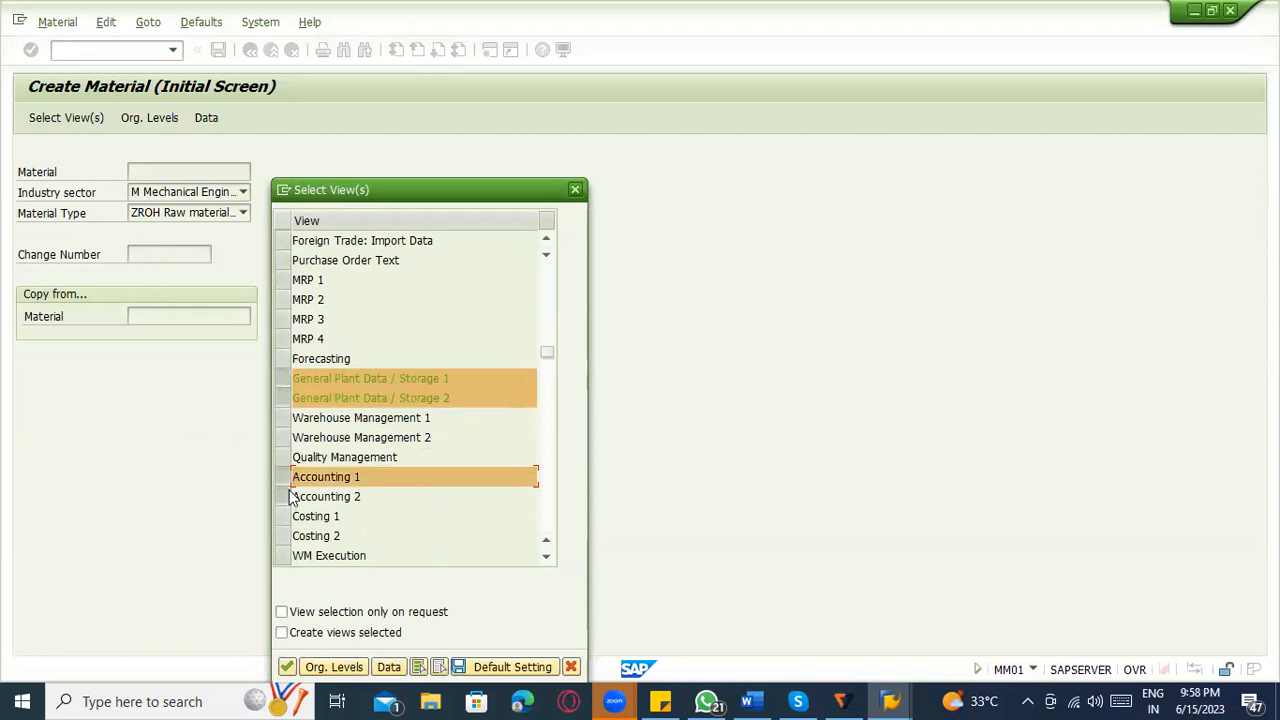
pyautogui.click(288, 497)
pyautogui.scroll(2, 355, 405)
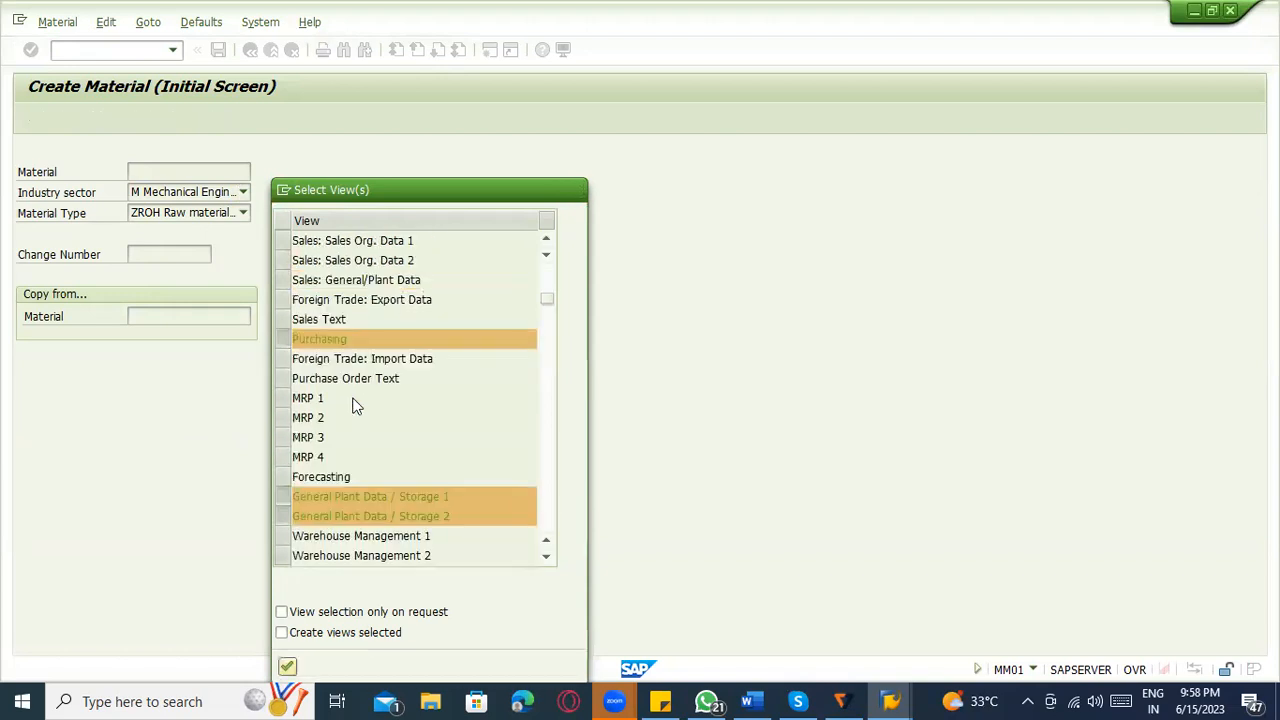
pyautogui.scroll(1, 357, 405)
pyautogui.scroll(-1, 357, 405)
pyautogui.press('Return')
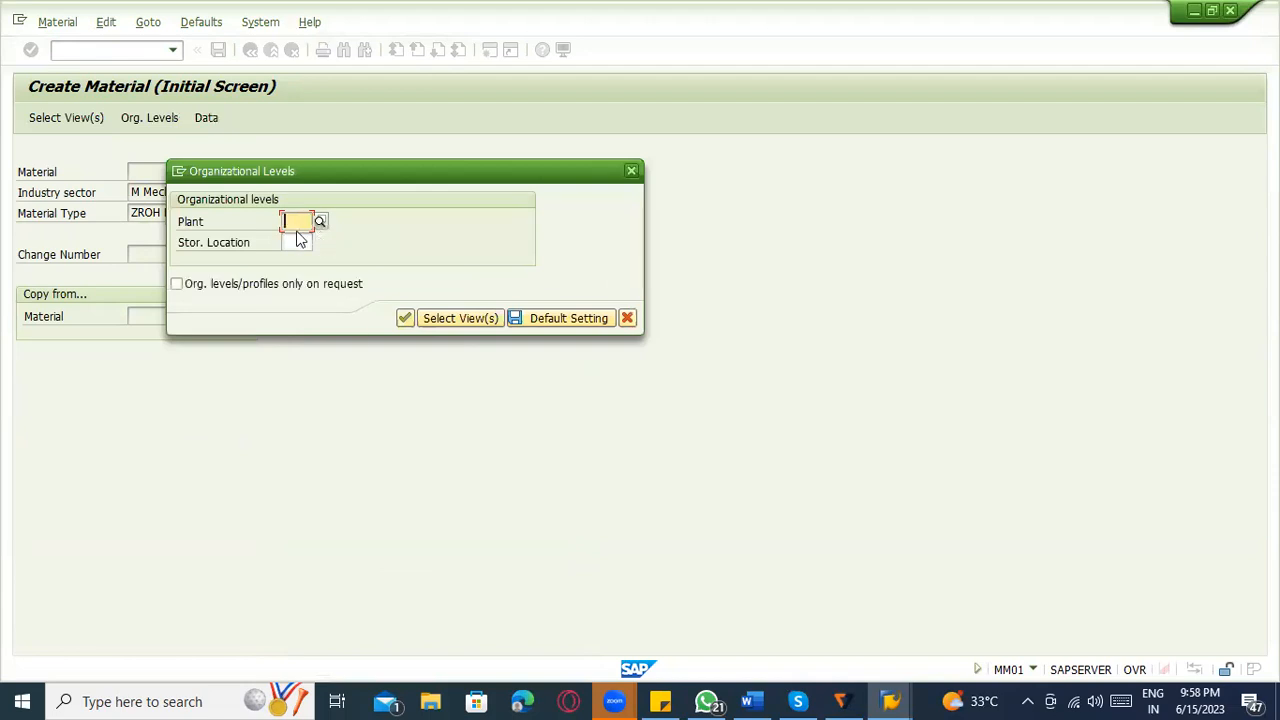
# Set the organizational levels to plant 1100 and storage location 0001, and continue to the material's basic data.
pyautogui.write('1100')
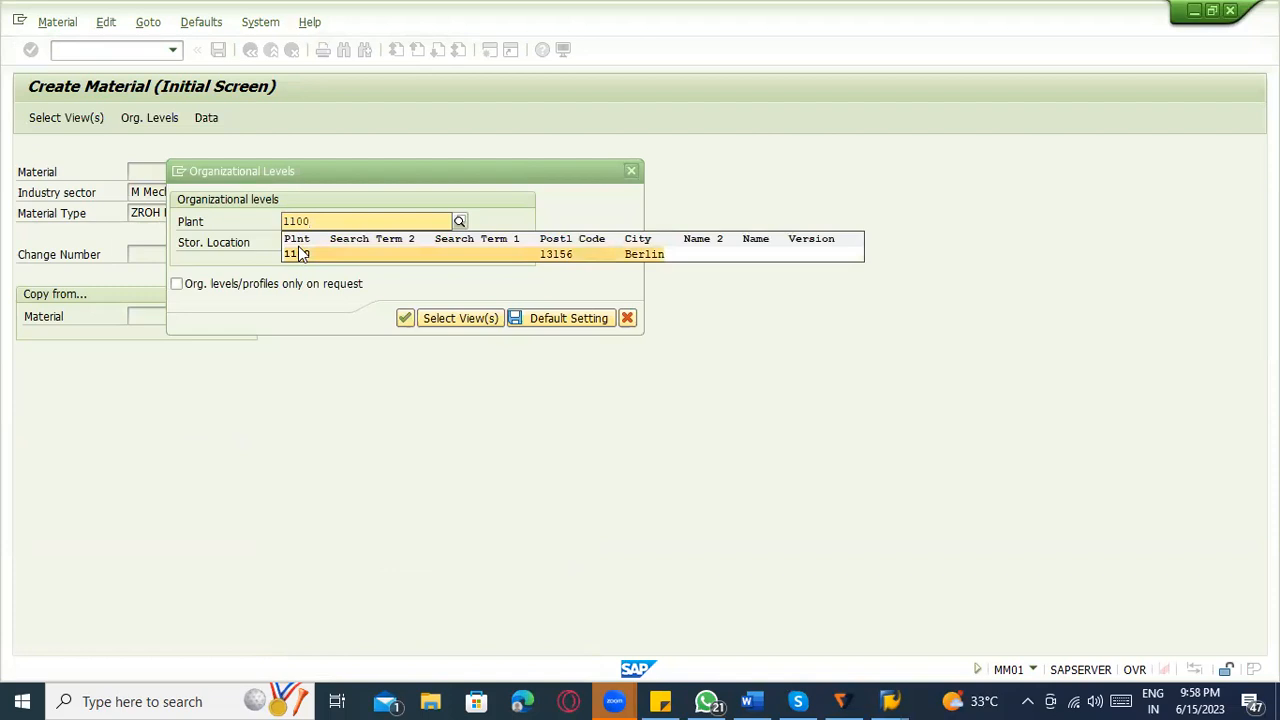
pyautogui.click(299, 243)
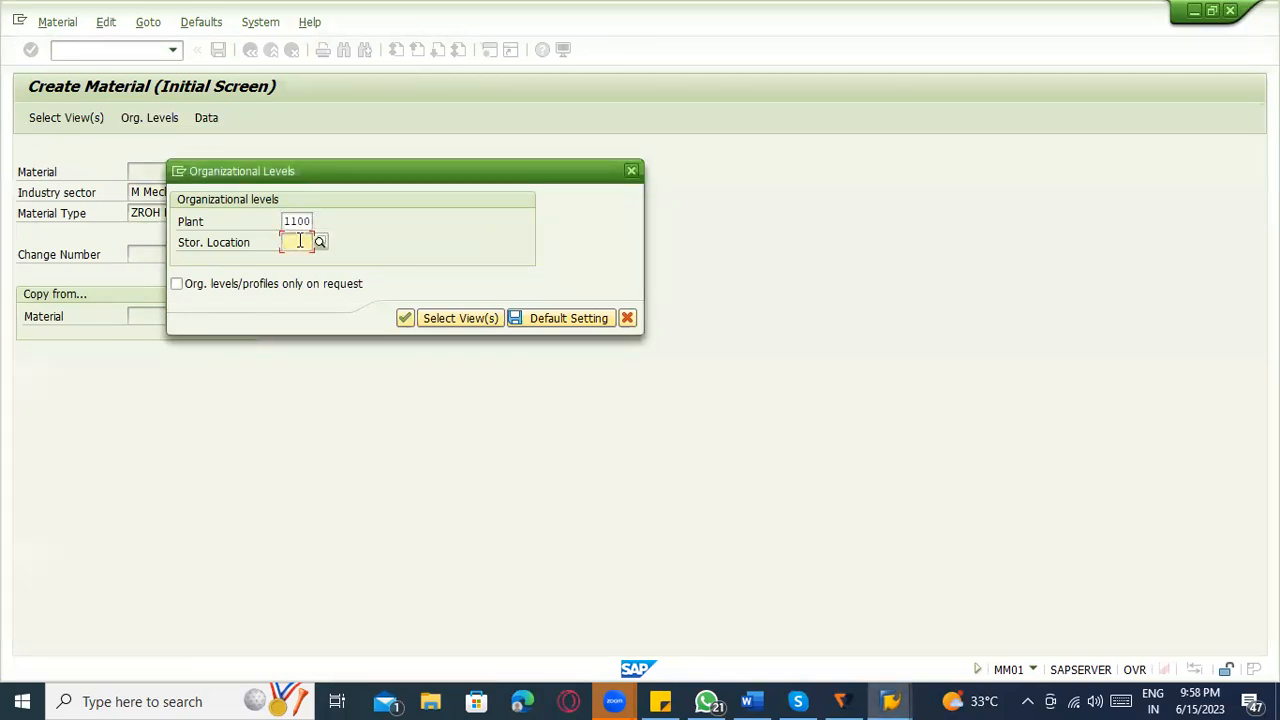
pyautogui.write('00001')
pyautogui.press('BackSpace')
pyautogui.press('BackSpace')
pyautogui.write('1')
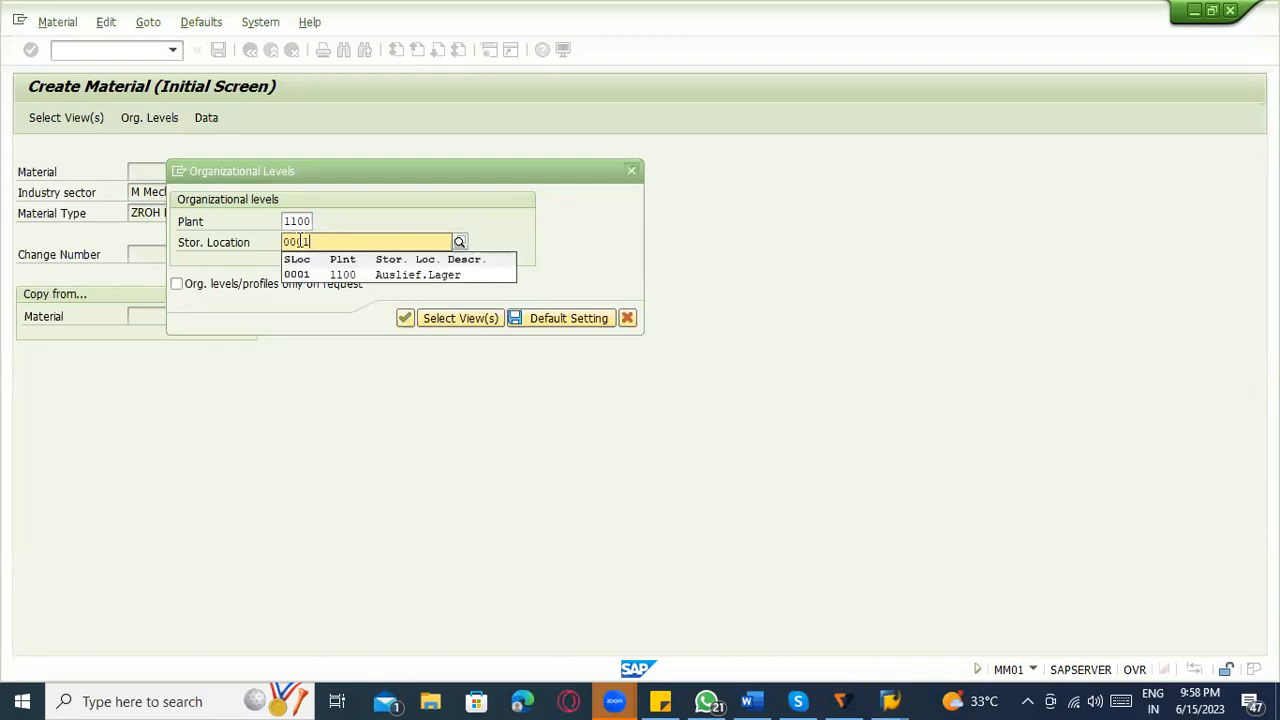
pyautogui.click(332, 277)
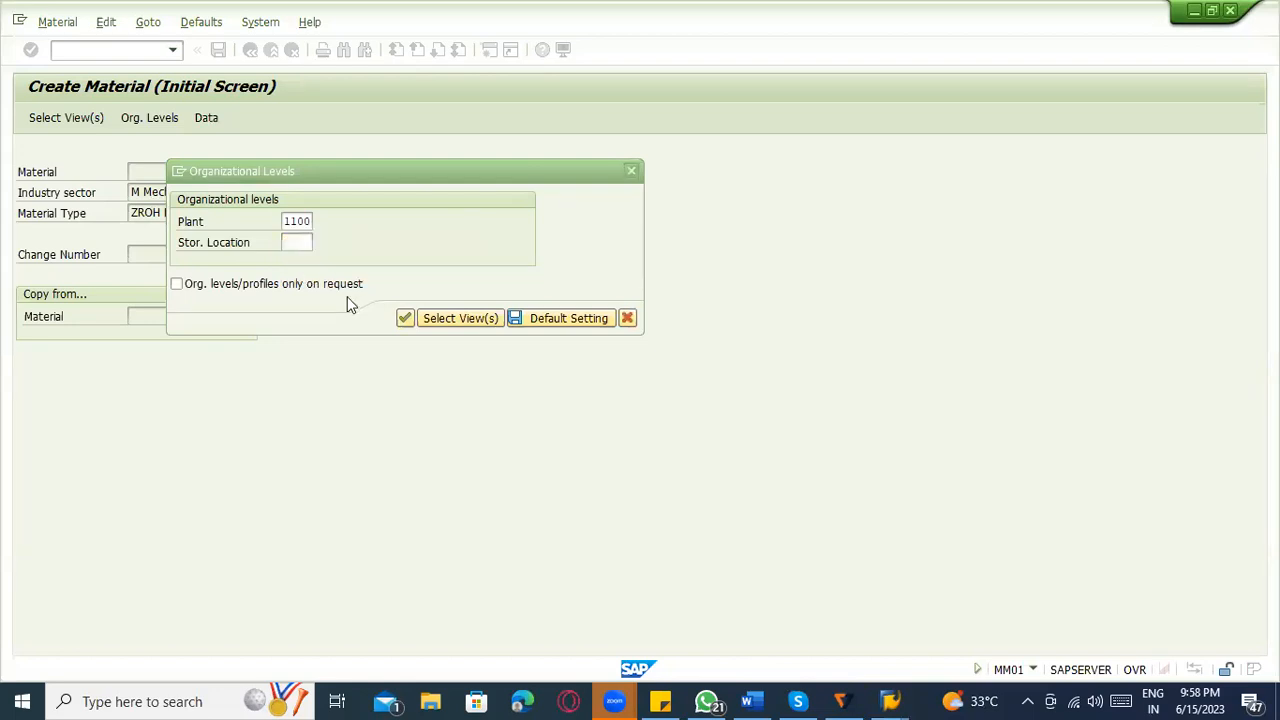
pyautogui.click(407, 320)
pyautogui.click(407, 328)
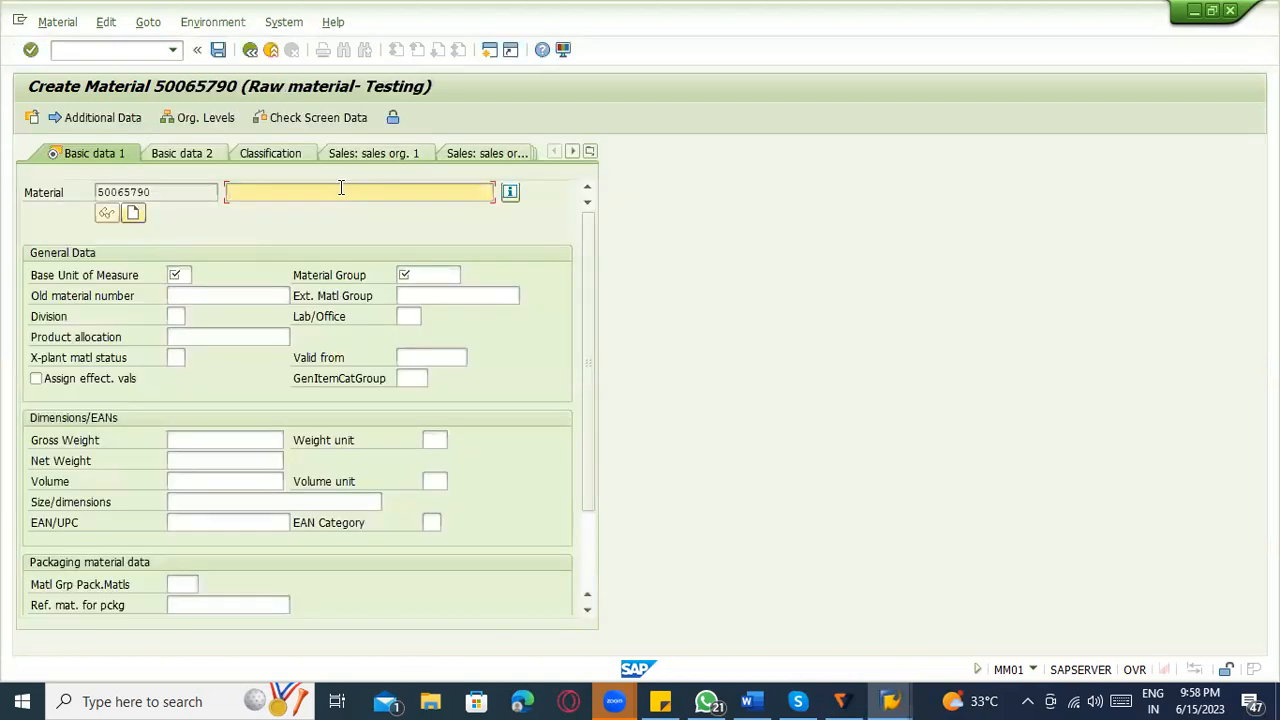
# Enter the description "ACCount - testing", base unit L and material group 00204, and continue to the Purchasing view.
pyautogui.write('ACCount - testing')
pyautogui.click(176, 275)
pyautogui.write('L')
pyautogui.press('Tab')
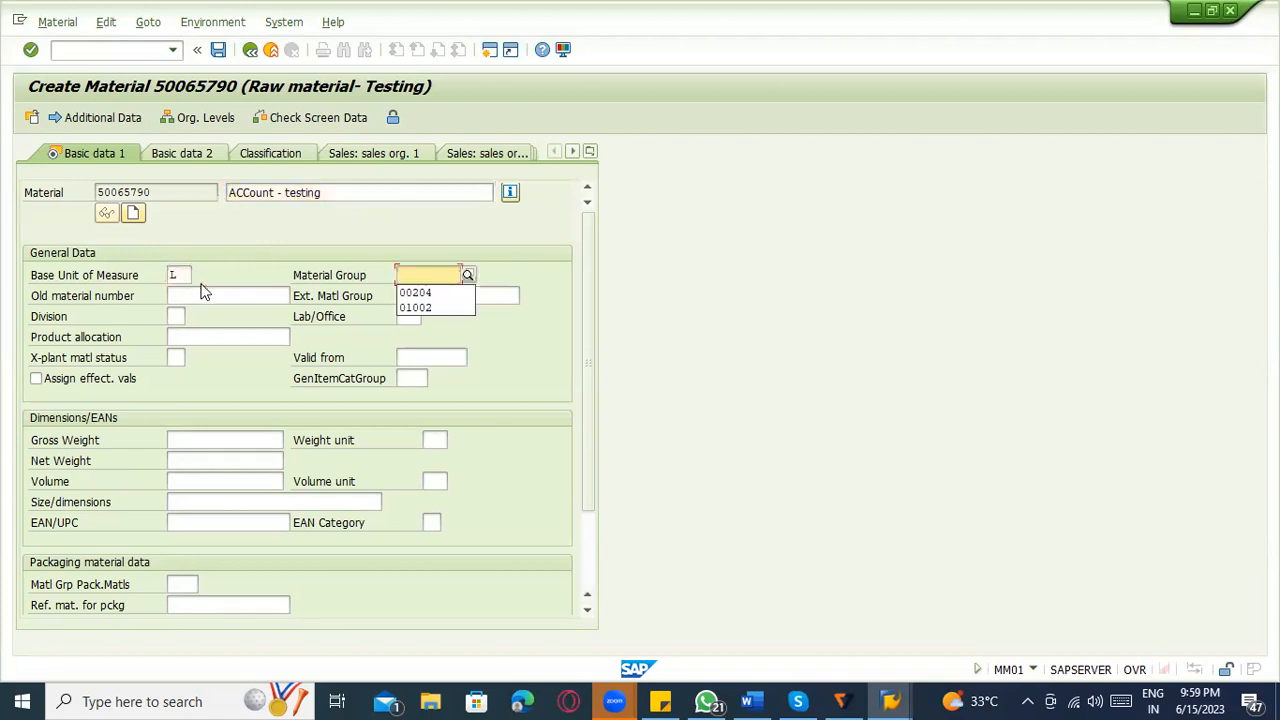
pyautogui.press('Down')
pyautogui.press('Return')
pyautogui.press('Return')
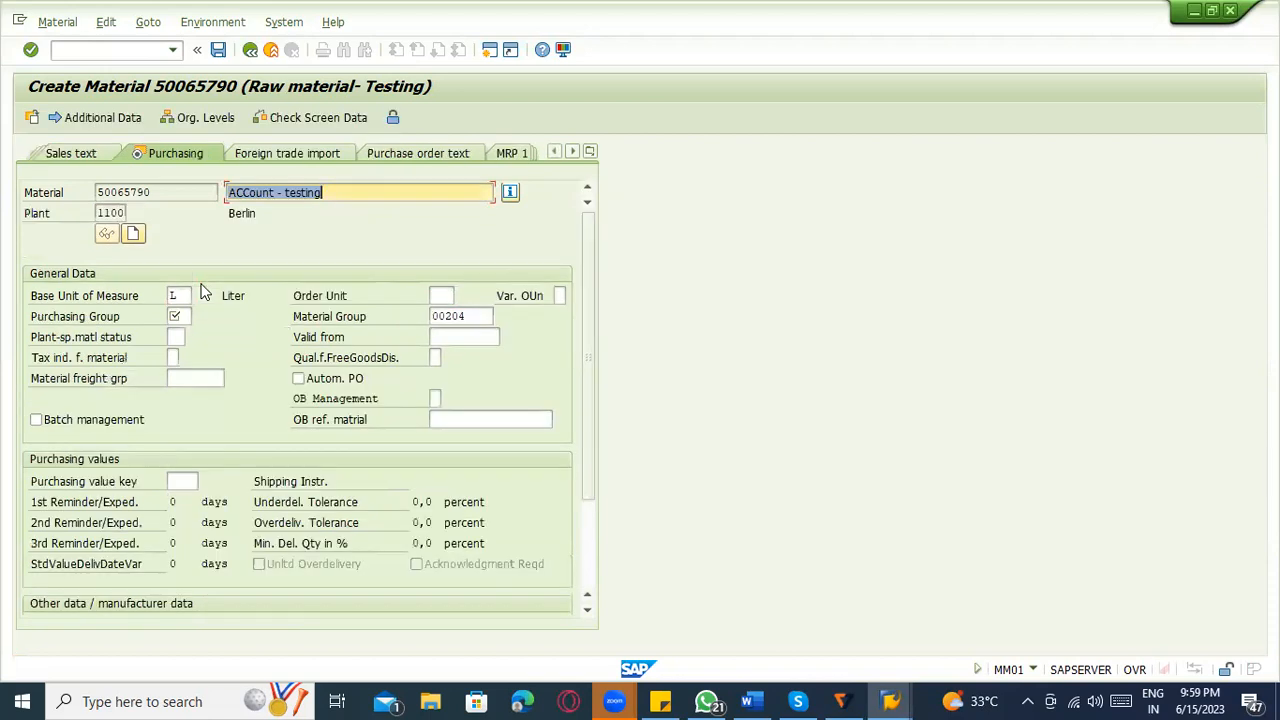
# Set the purchasing group to 000 and continue through both plant data / storage views to the Accounting 1 view.
pyautogui.click(180, 316)
pyautogui.write('000')
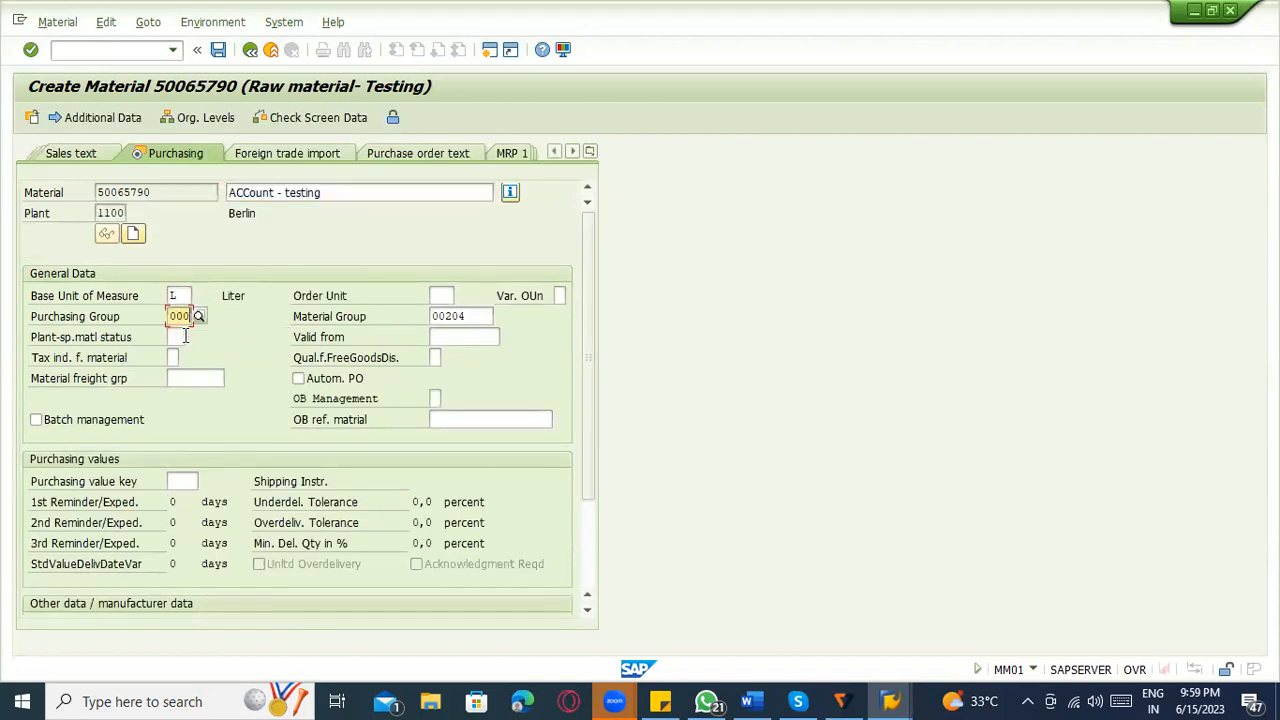
pyautogui.press('Return')
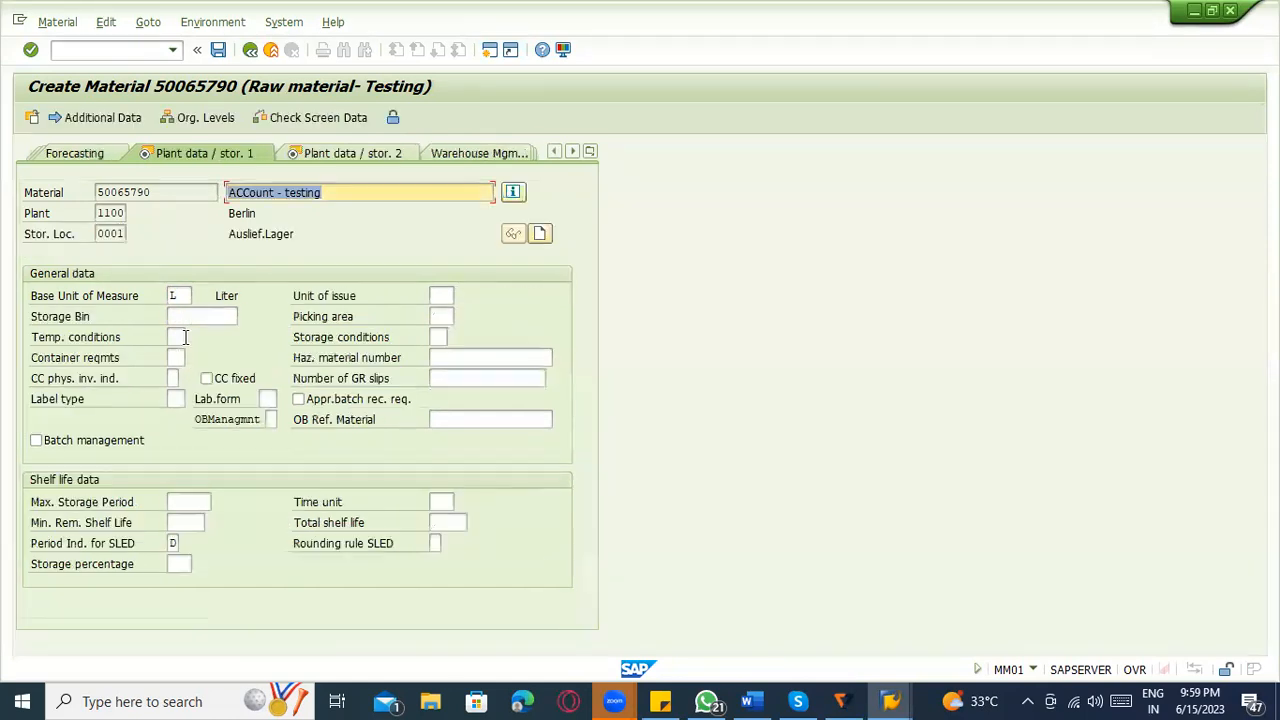
pyautogui.press('Return')
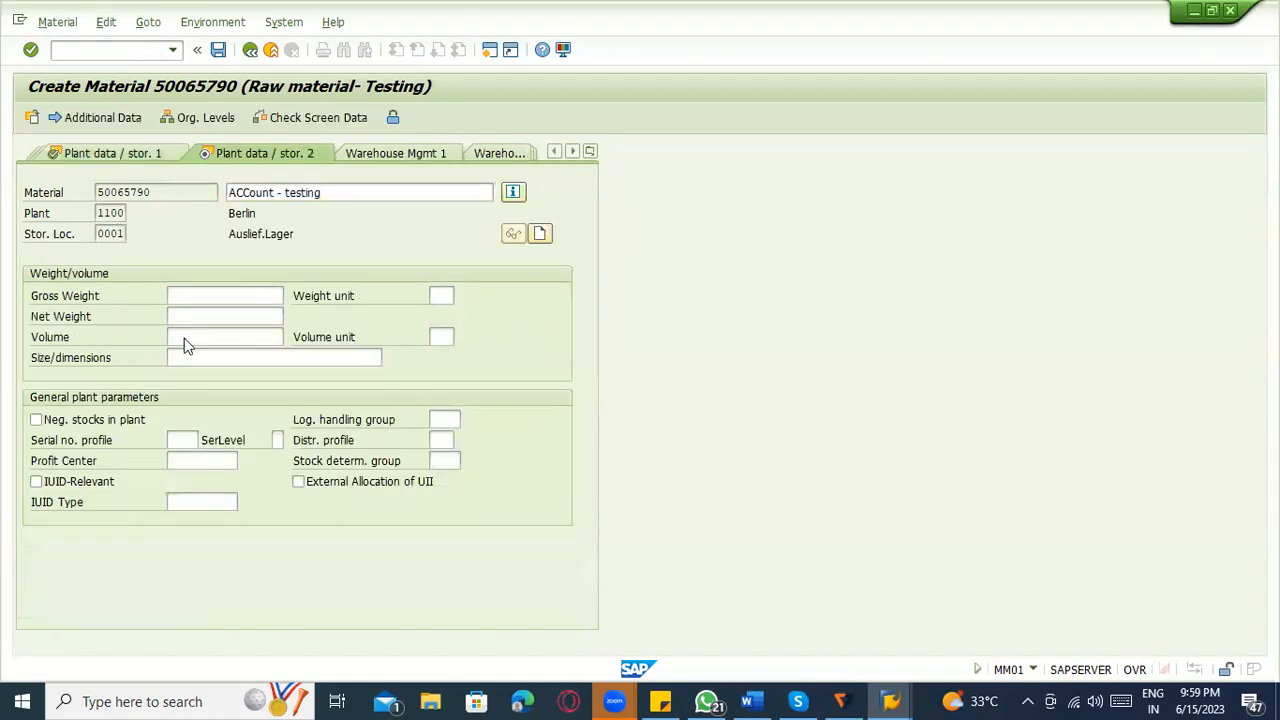
pyautogui.press('Return')
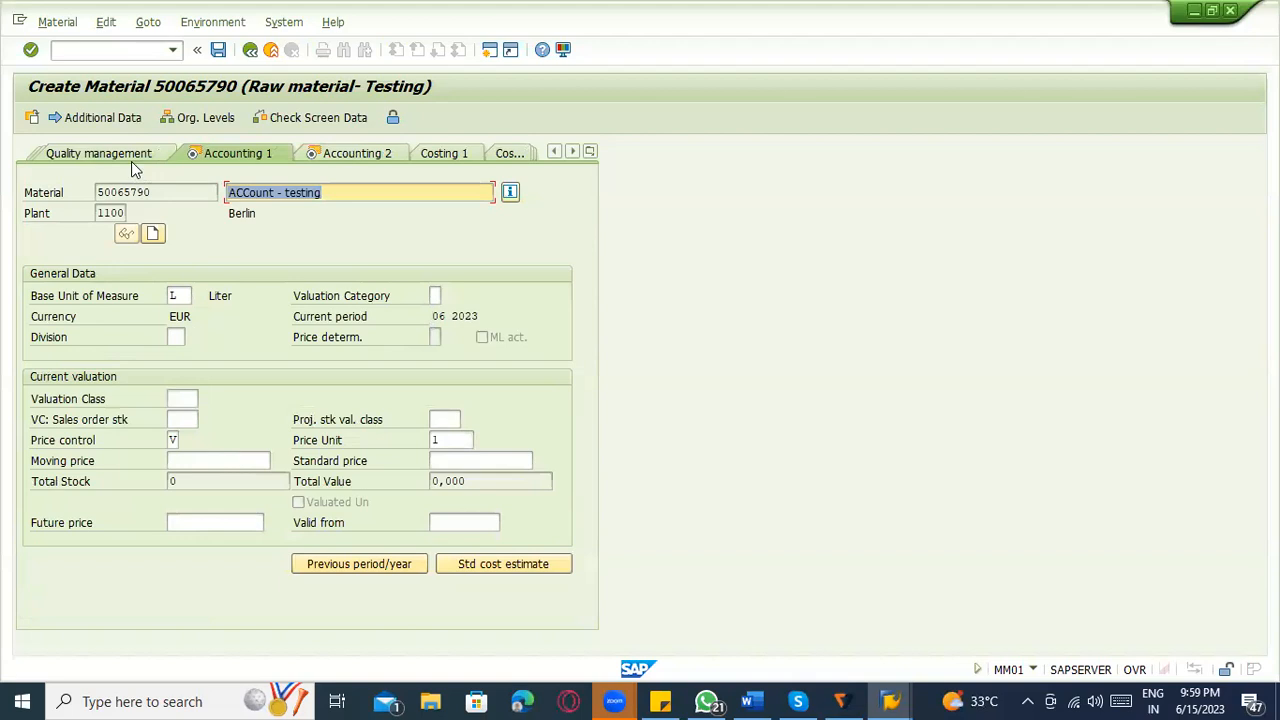
# Assign valuation class ZRM1 (ROH- POWDER) with price control V and save the new material.
pyautogui.press('Return')
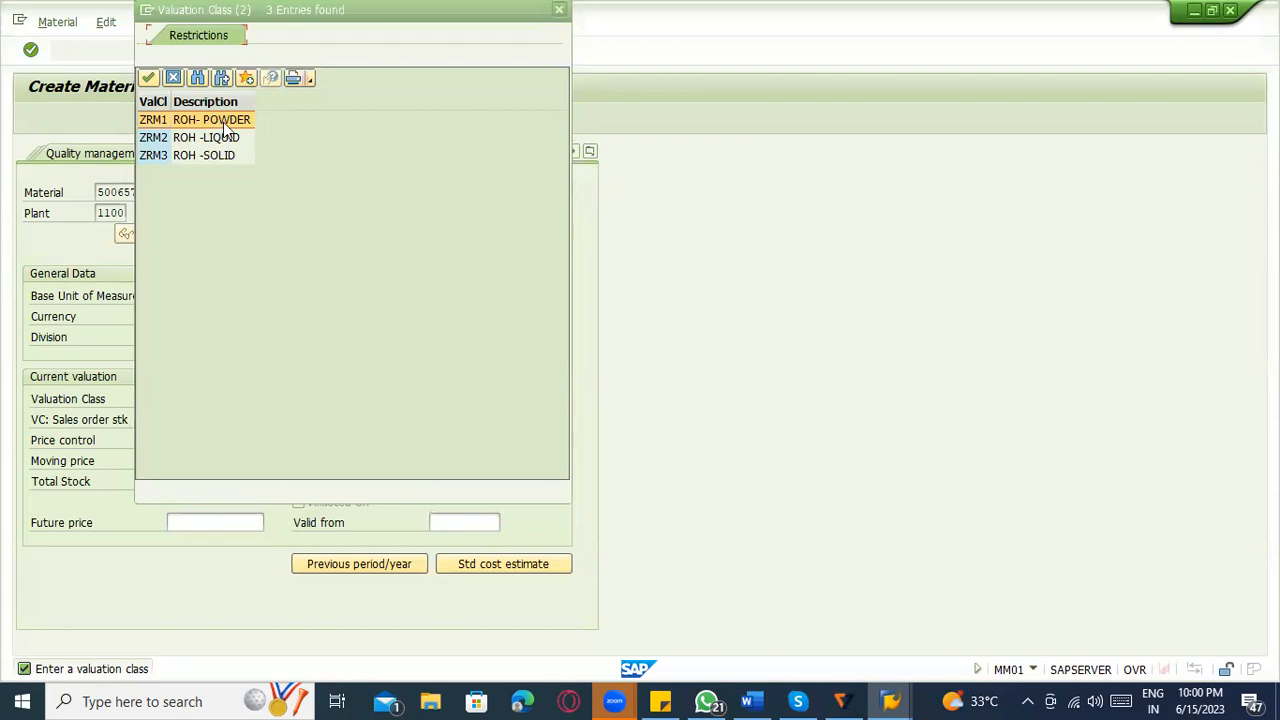
pyautogui.doubleClick(228, 119)
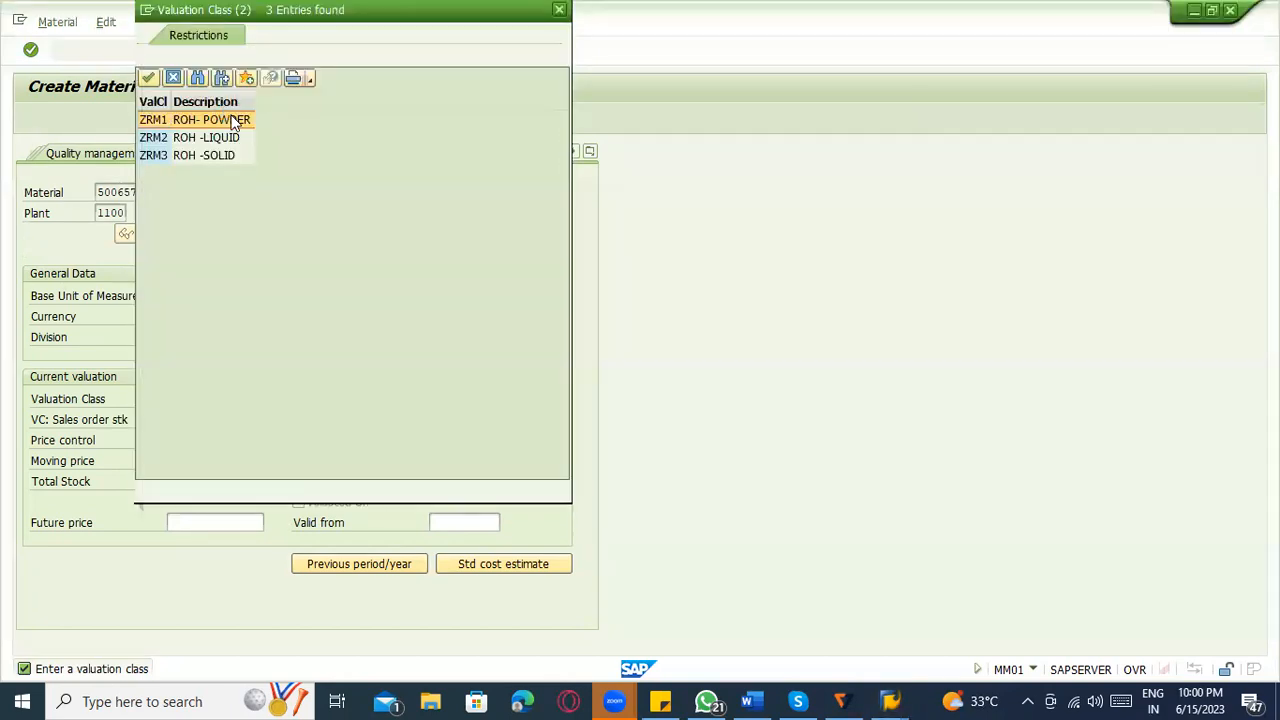
pyautogui.doubleClick(233, 122)
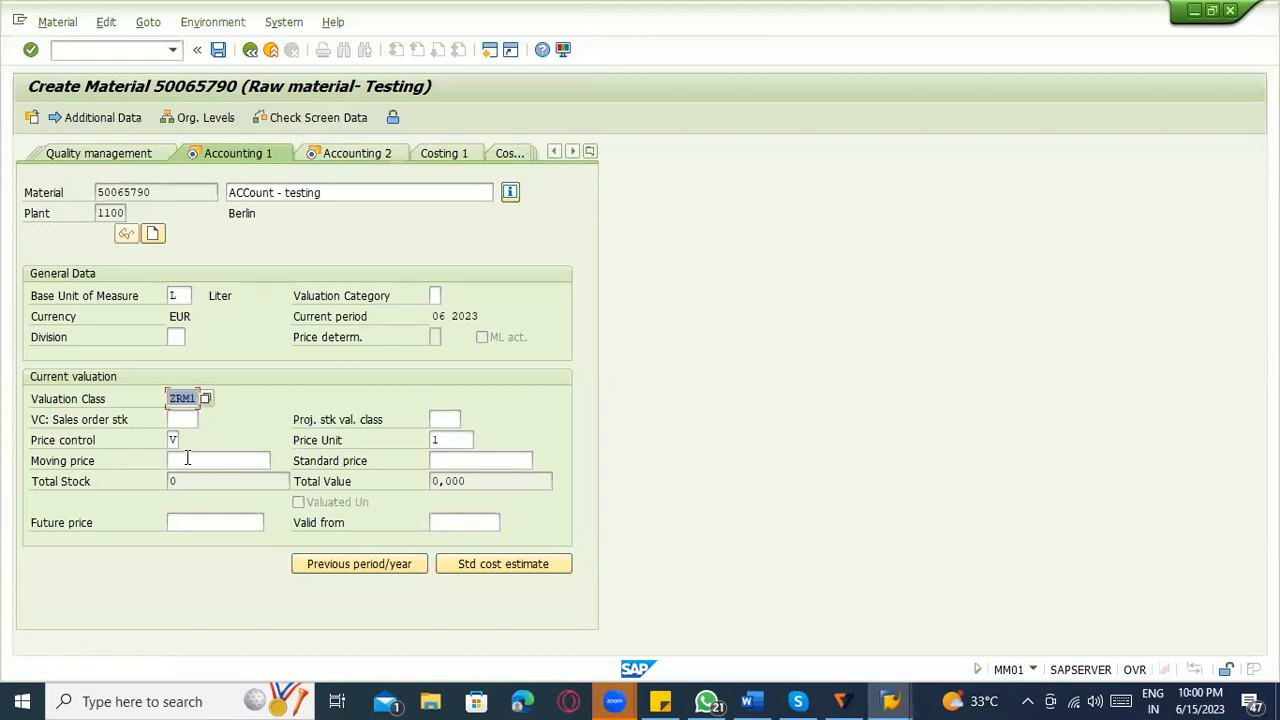
pyautogui.click(474, 462)
pyautogui.click(195, 461)
pyautogui.click(183, 398)
pyautogui.click(219, 50)
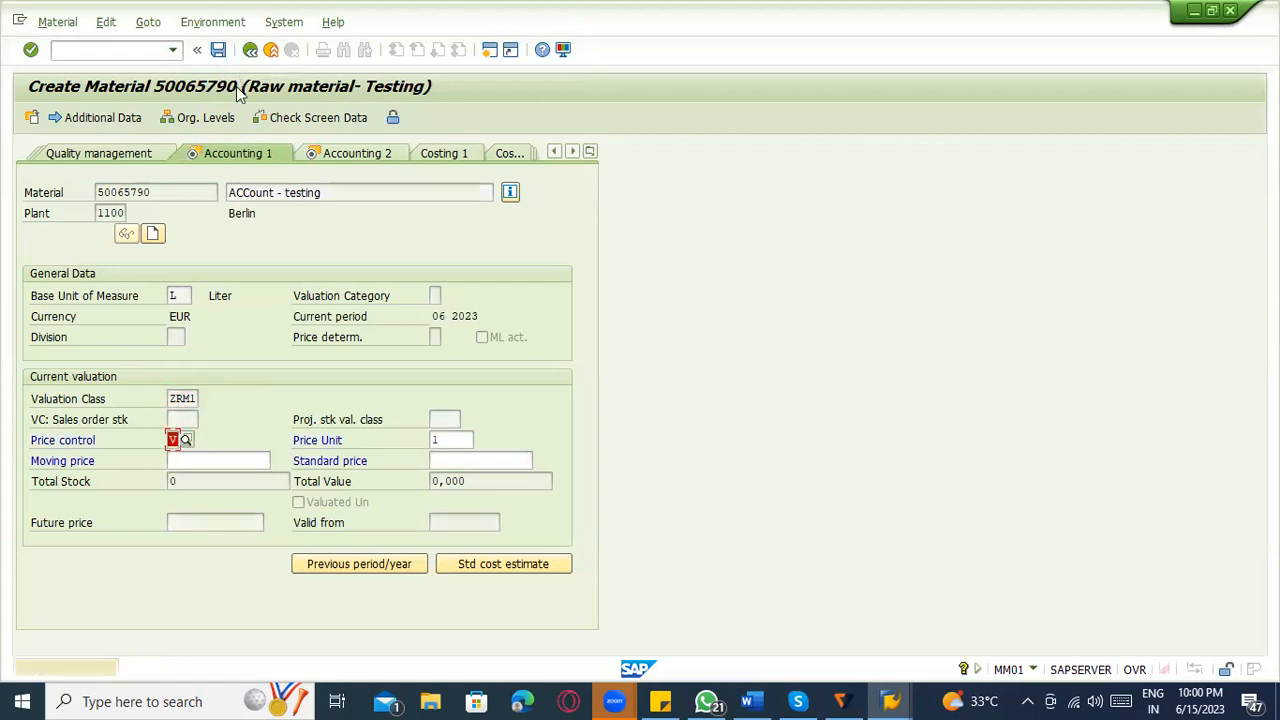
pyautogui.click(250, 160)
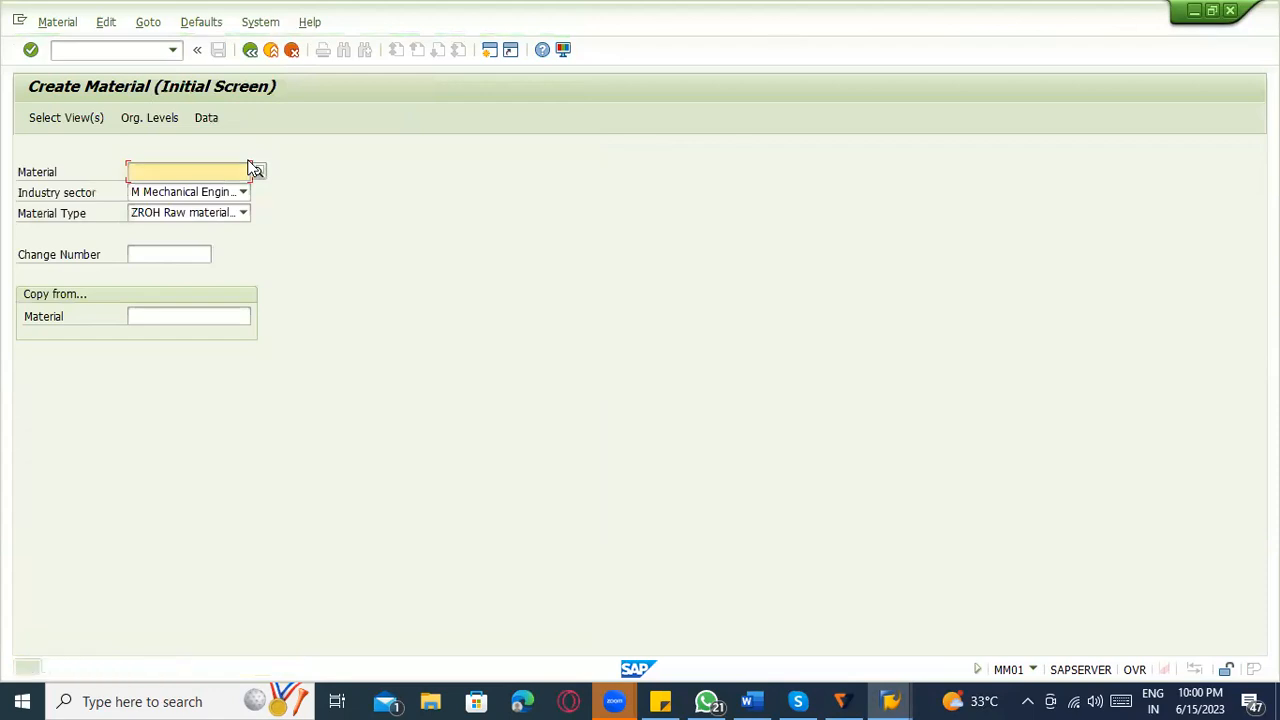
# Open the Display Material initial screen for the newly created material to pick up its number.
pyautogui.click(58, 22)
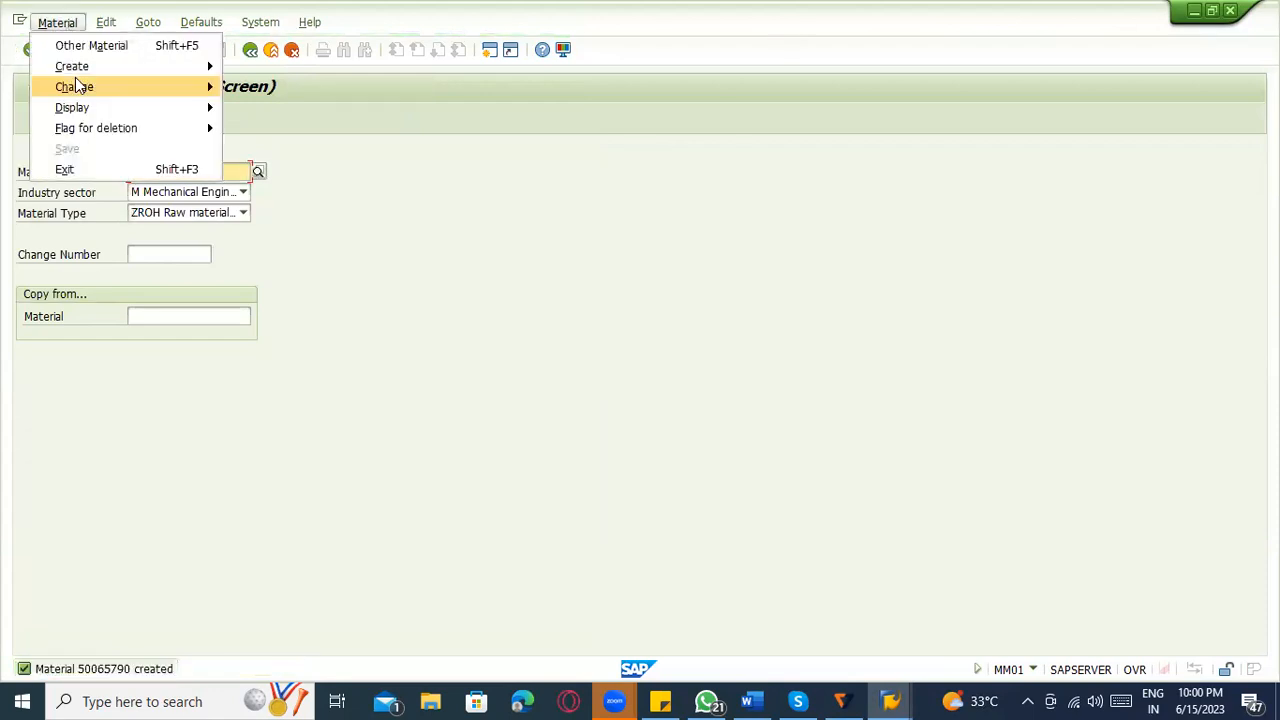
pyautogui.moveTo(80, 108)
pyautogui.click(262, 108)
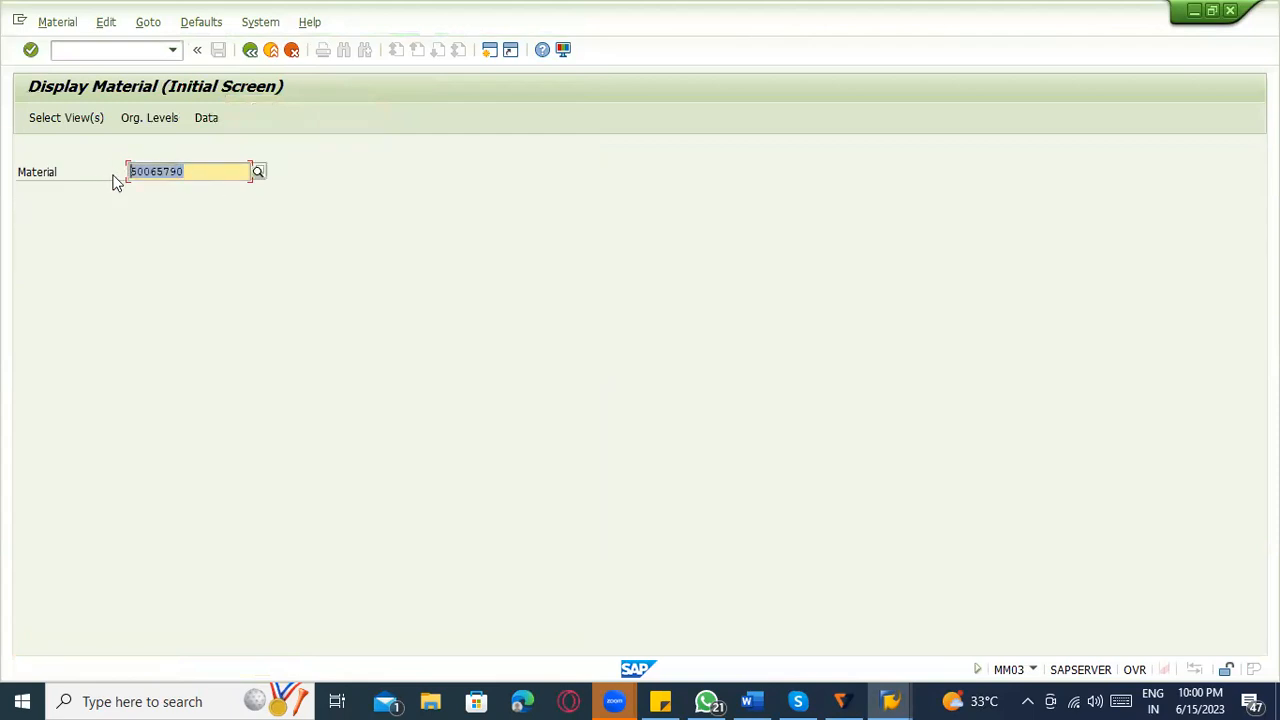
# Start a new standard purchase order with transaction ME21N and set the vendor to 1000.
pyautogui.click(85, 49)
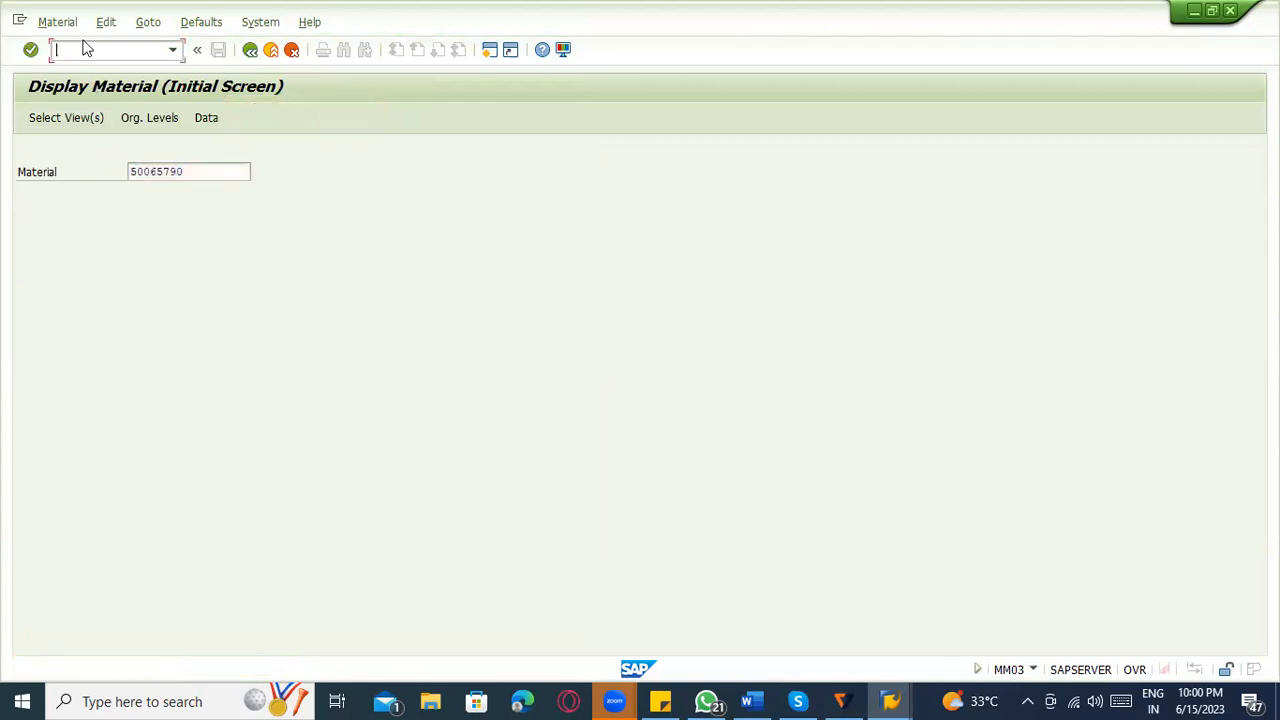
pyautogui.write('/nme21n')
pyautogui.press('Return')
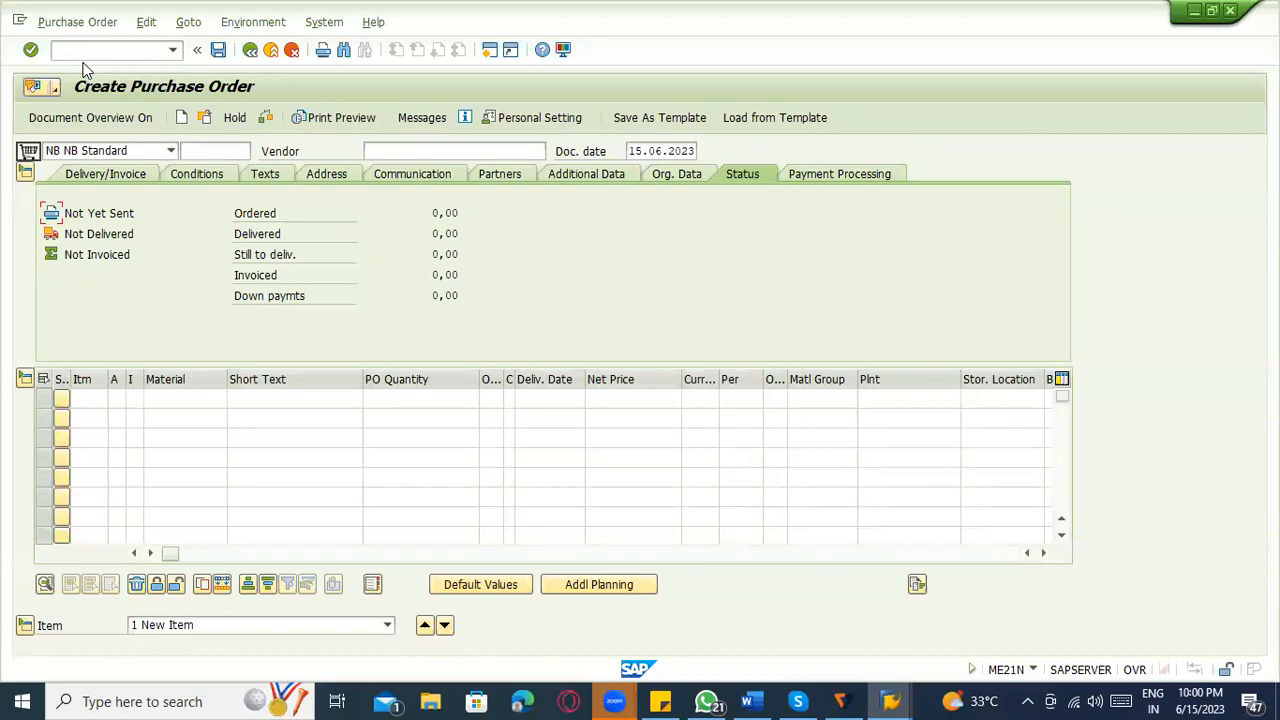
pyautogui.click(372, 152)
pyautogui.write('10000')
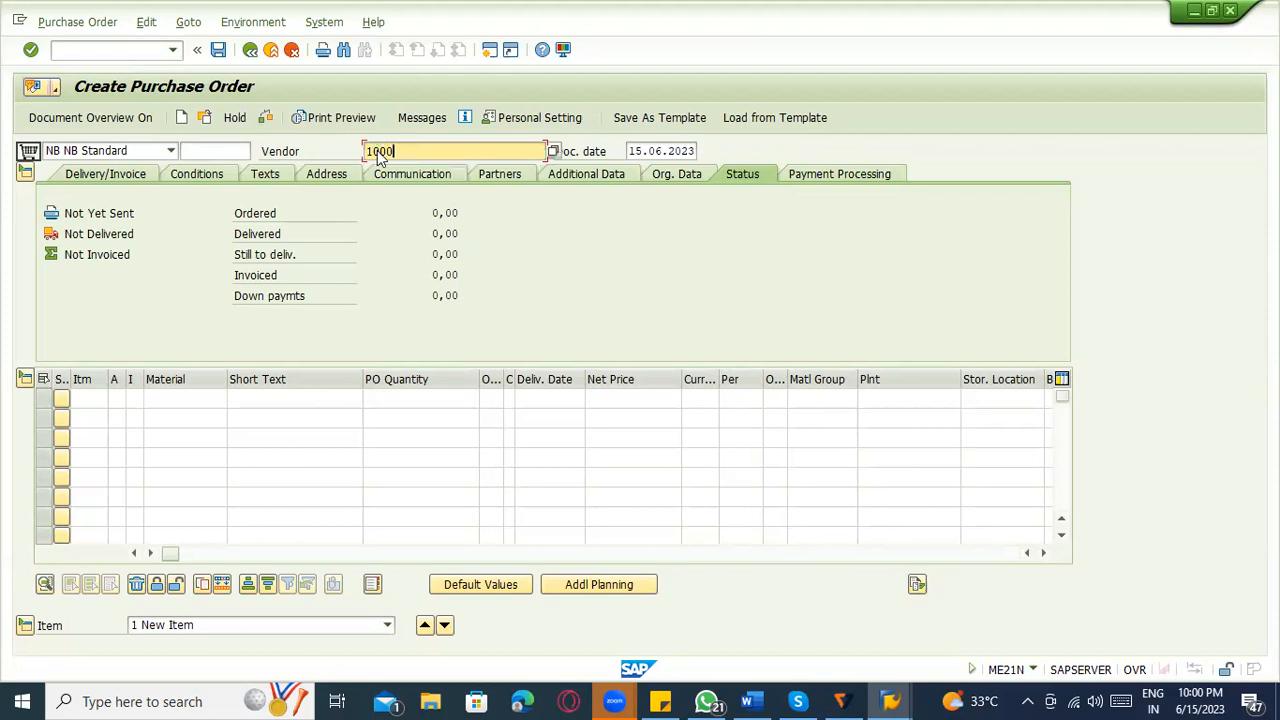
pyautogui.press('Return')
# Set the purchase order's purchasing organization to 1000, purchasing group to 000 and company code to 1000.
pyautogui.press('space')
pyautogui.press('Down')
pyautogui.press('Return')
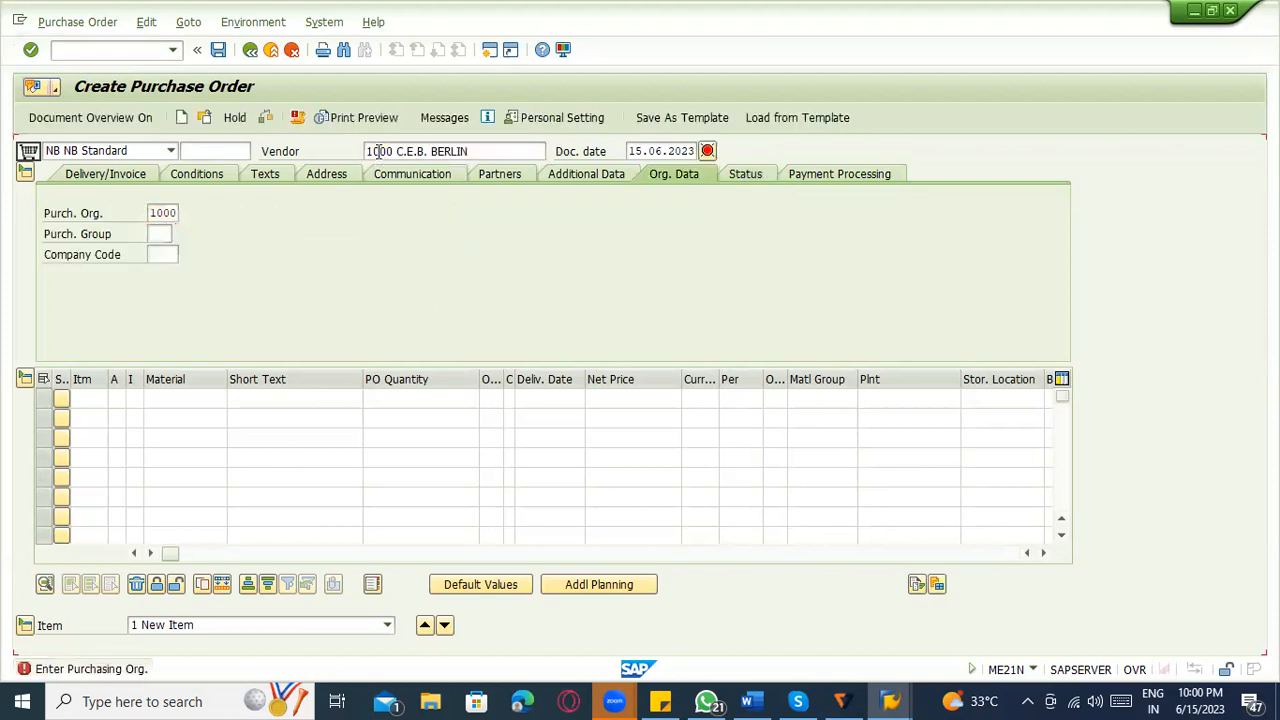
pyautogui.press('space')
pyautogui.press('Down')
pyautogui.press('Return')
pyautogui.press('Tab')
pyautogui.press('Tab')
pyautogui.press('Tab')
pyautogui.press('Tab')
pyautogui.press('Tab')
pyautogui.press('Tab')
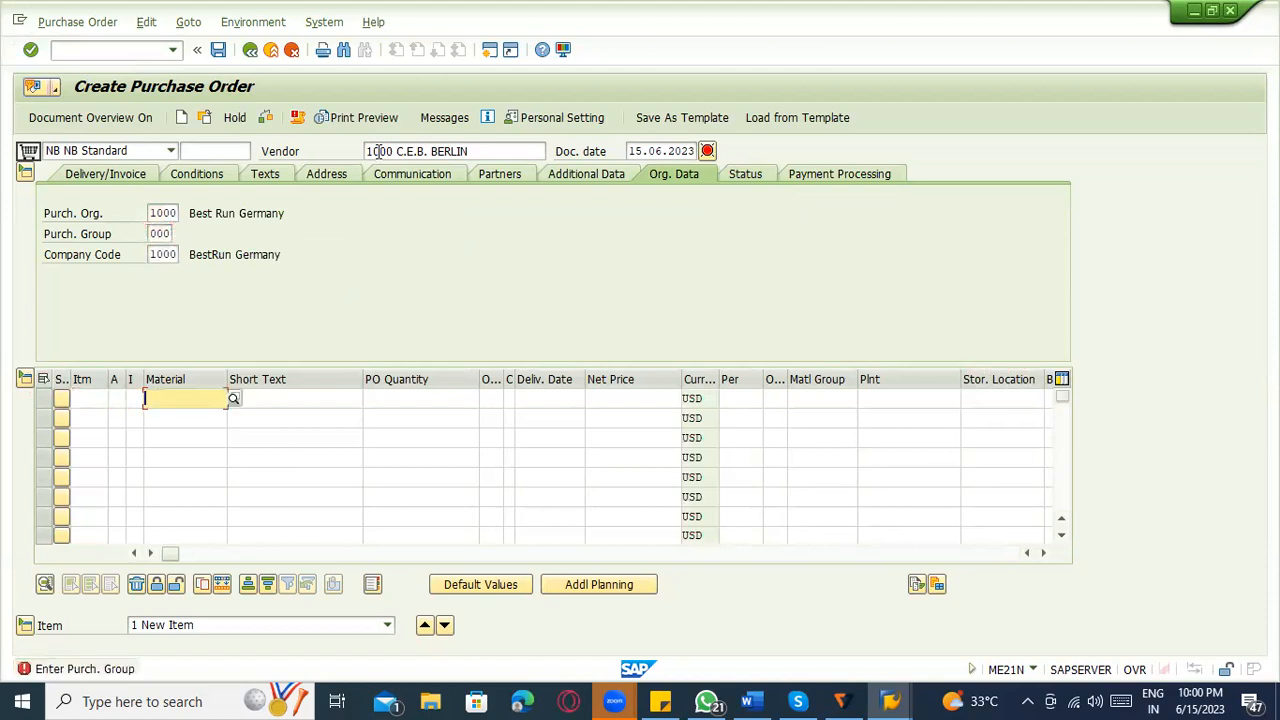
# Add an order item for material 50065790 in plant 1100 with a net price of 100 USD and a quantity of 100 L.
pyautogui.write('50065790')
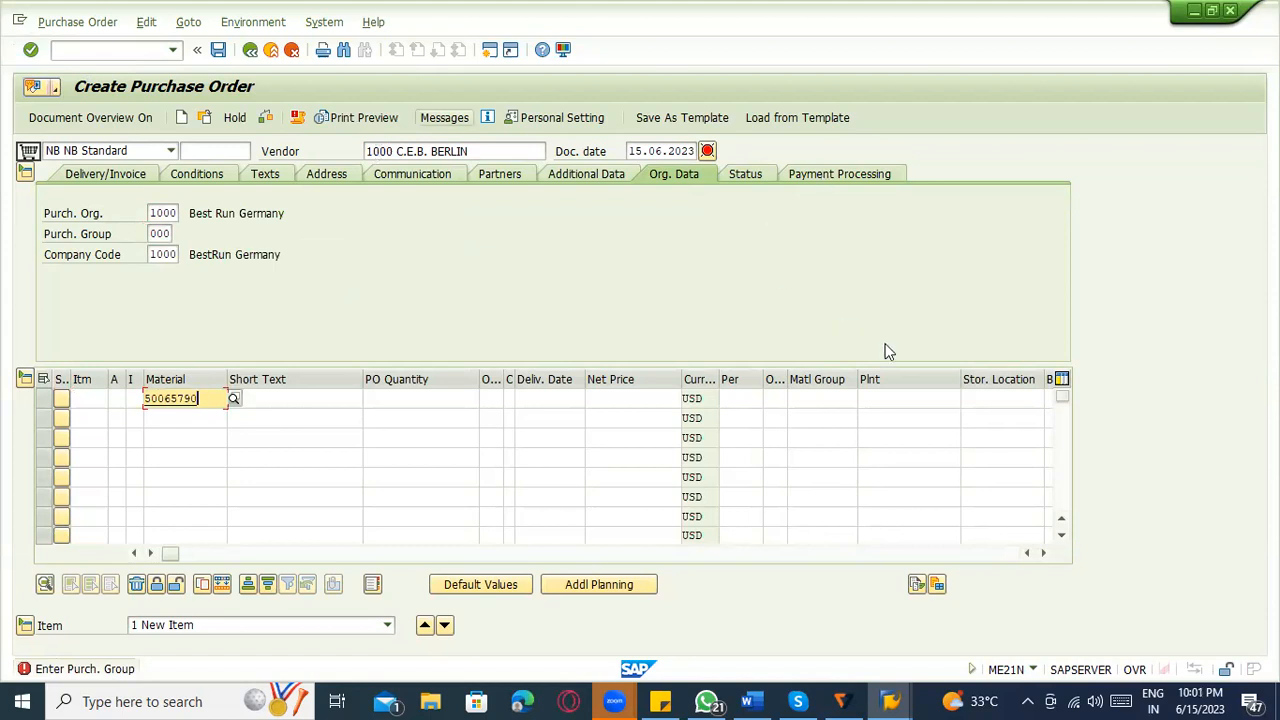
pyautogui.click(878, 404)
pyautogui.write('1100')
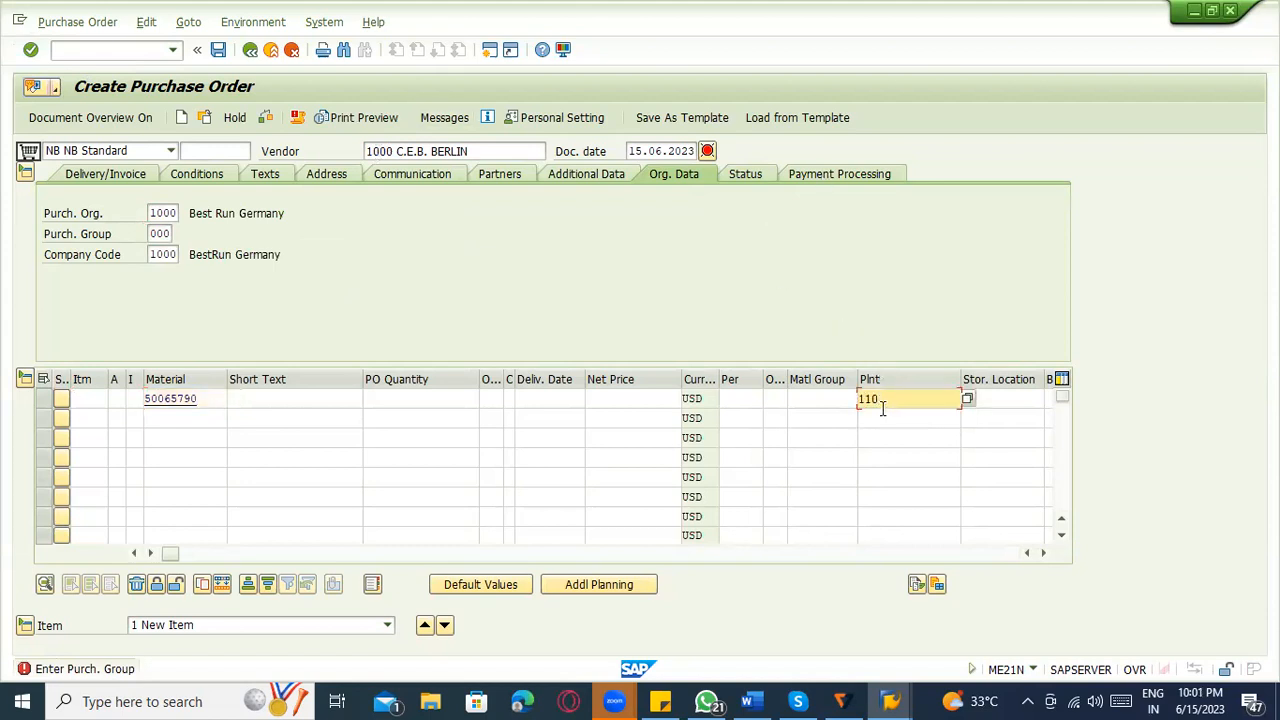
pyautogui.press('Return')
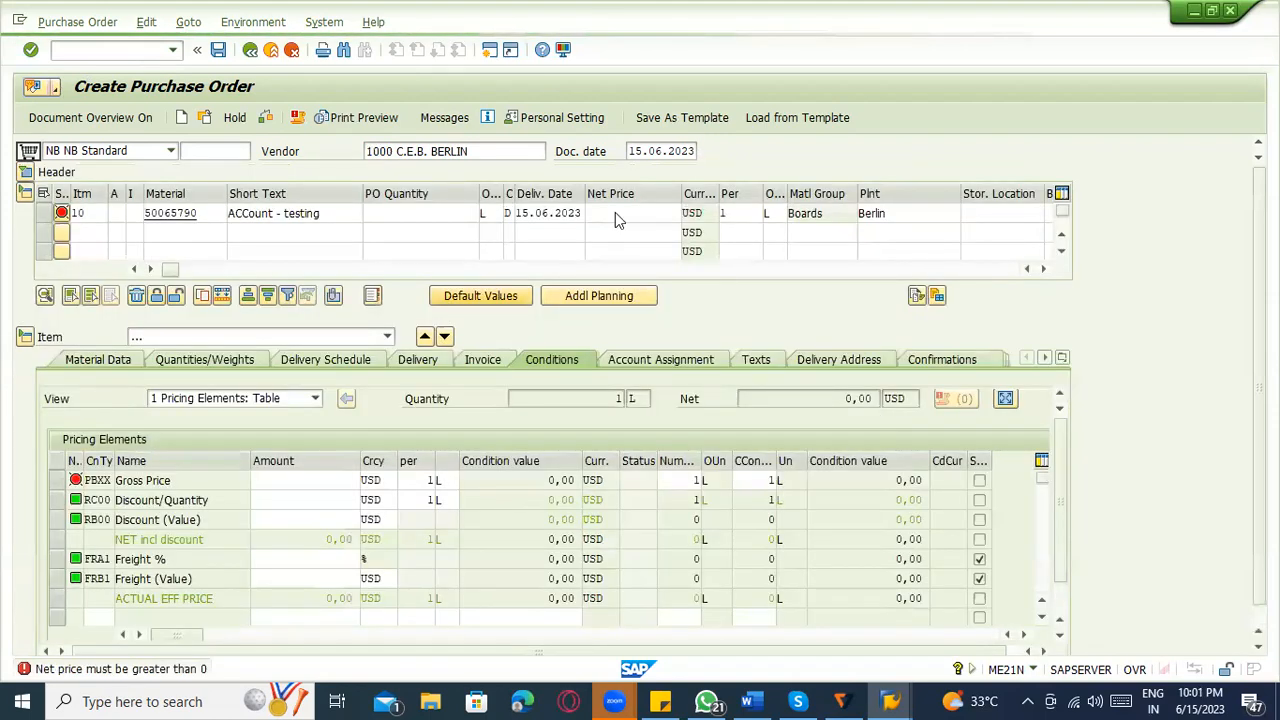
pyautogui.click(624, 215)
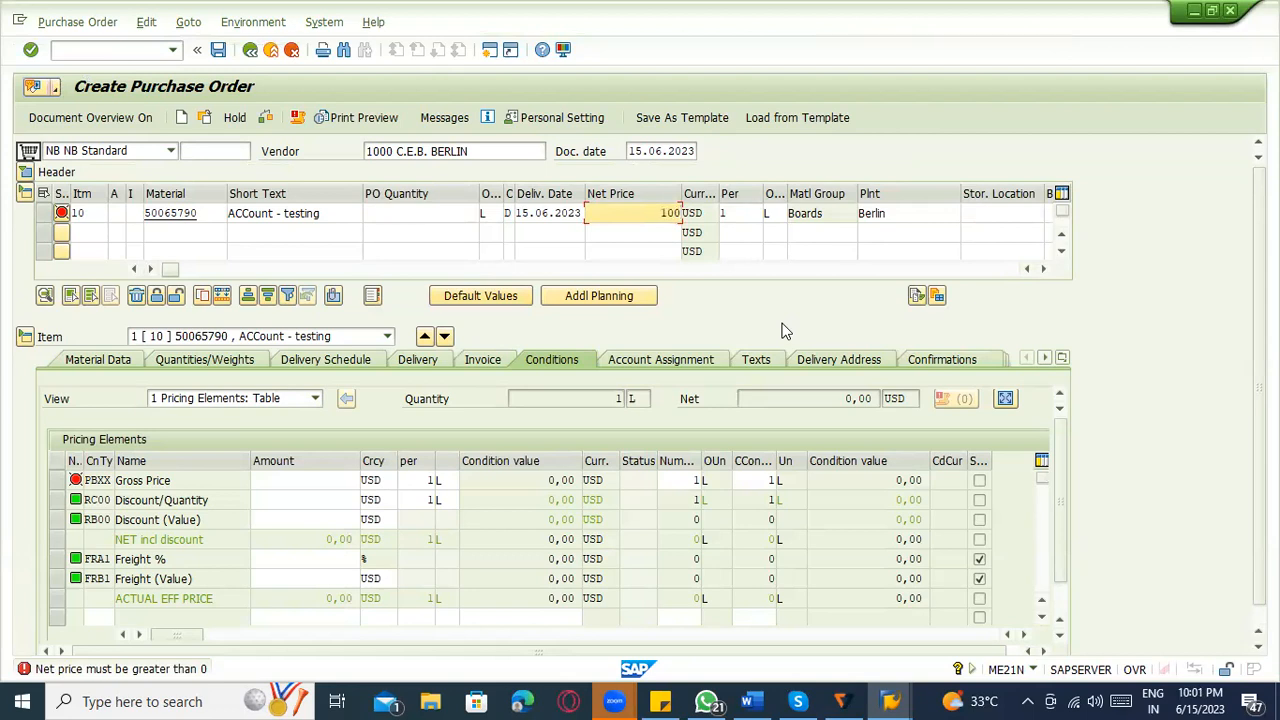
pyautogui.click(444, 221)
pyautogui.write('0')
pyautogui.press('Return')
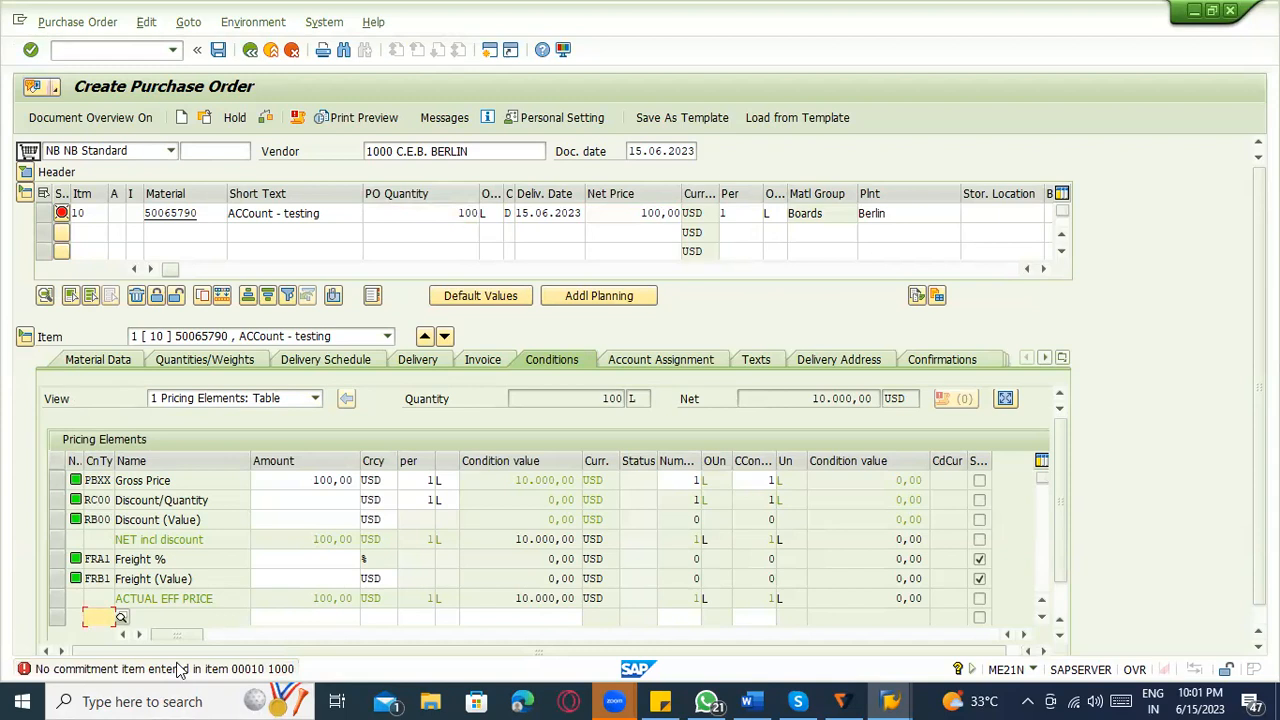
# Check the automatic posting procedures in the OBYC session and return to the purchase order.
pyautogui.hotkey('alt', 'Tab')
pyautogui.hotkey('alt', 'Tab')
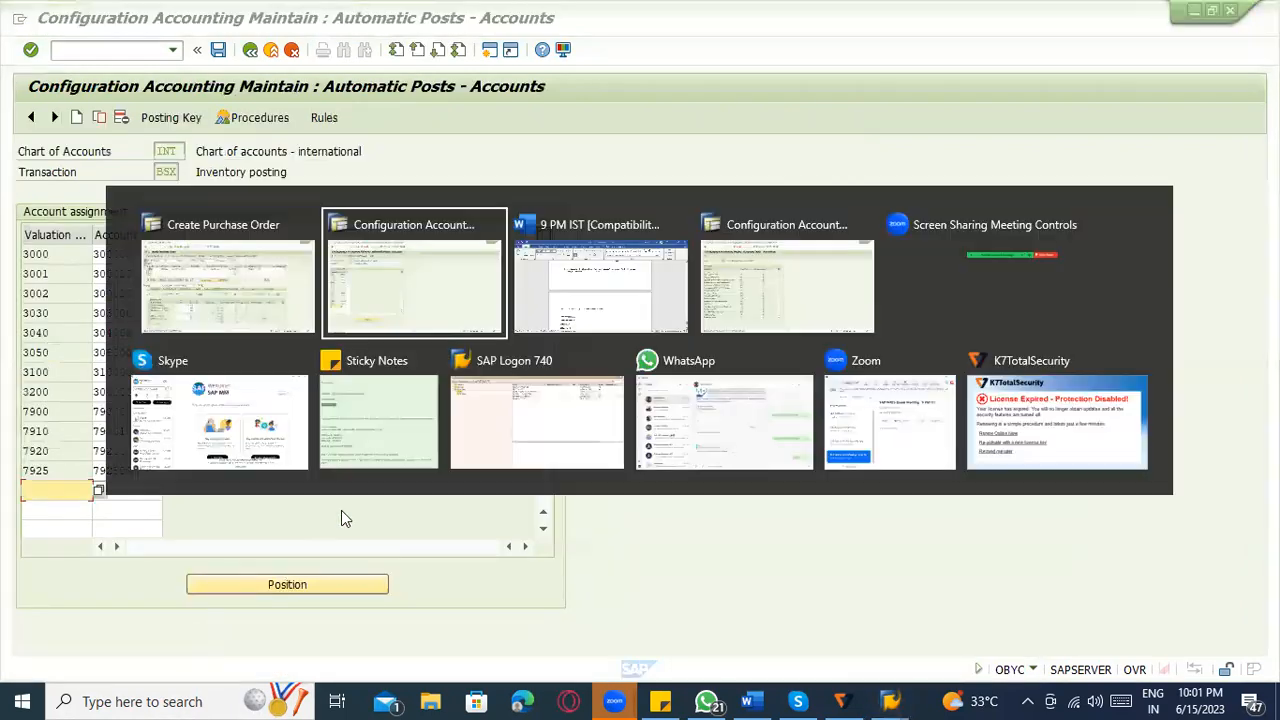
pyautogui.hotkey('alt', 'Tab')
pyautogui.hotkey('alt', 'Tab')
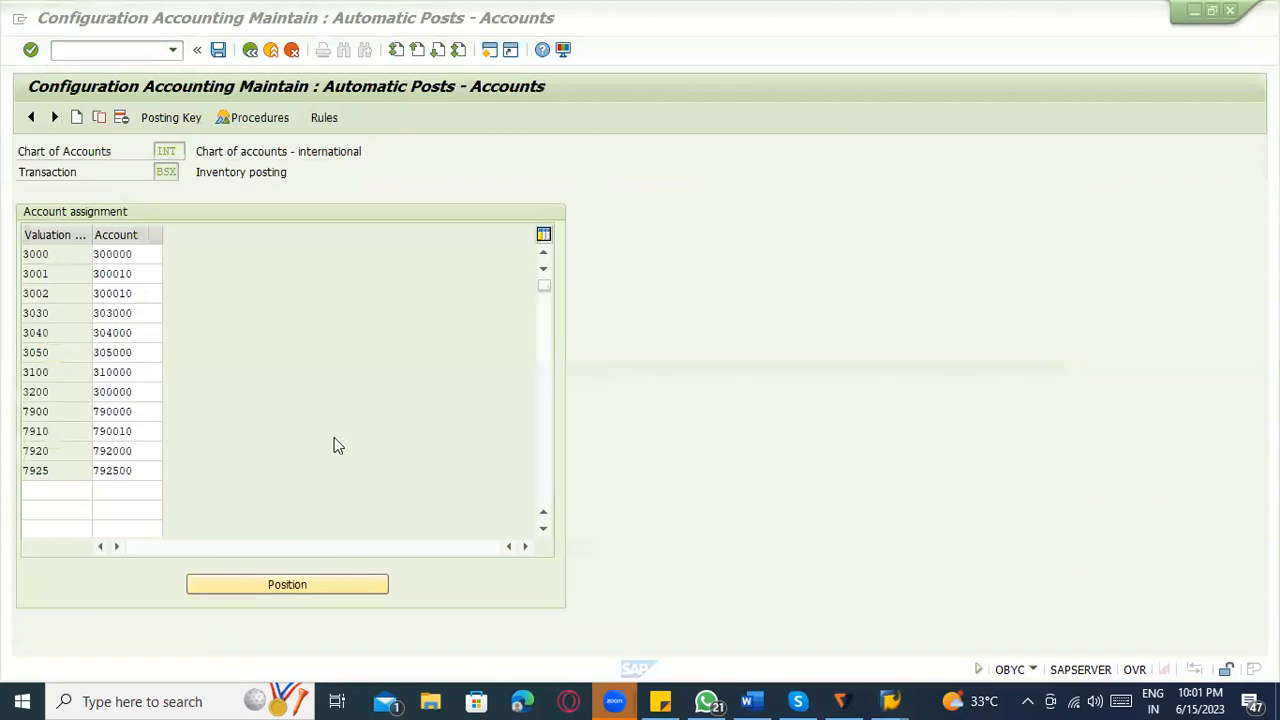
pyautogui.click(104, 50)
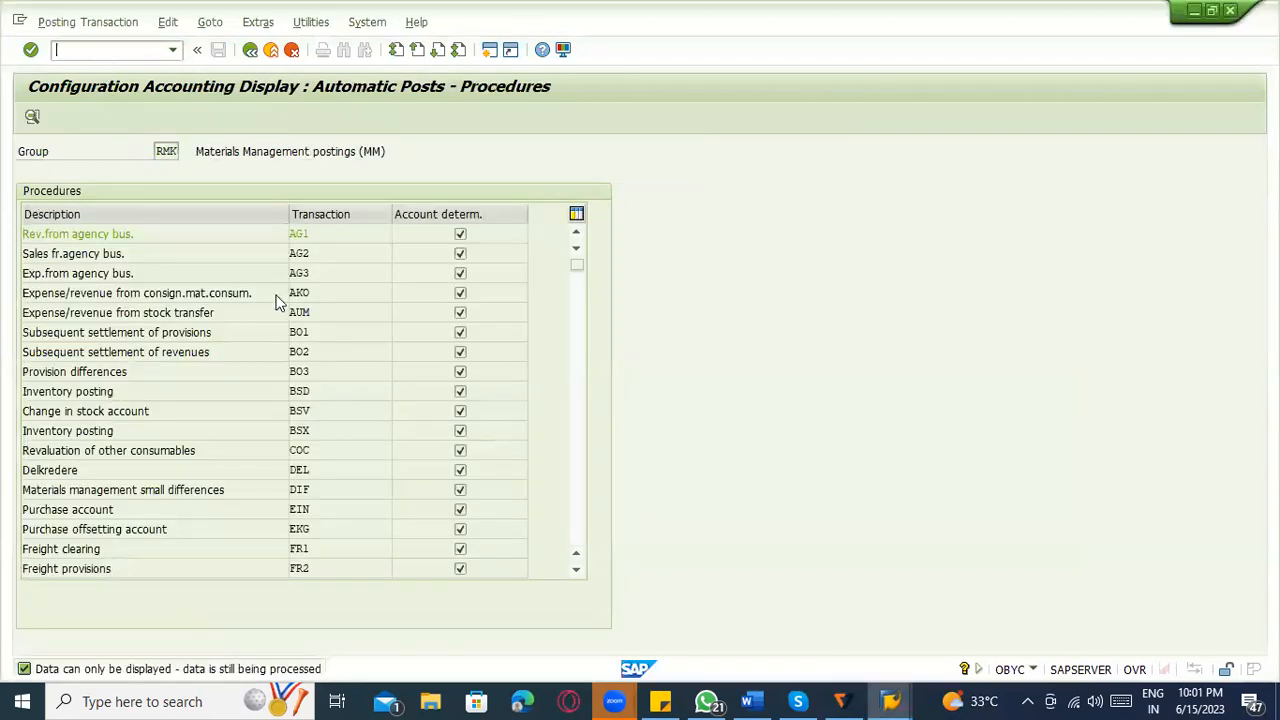
pyautogui.hotkey('alt', 'Tab')
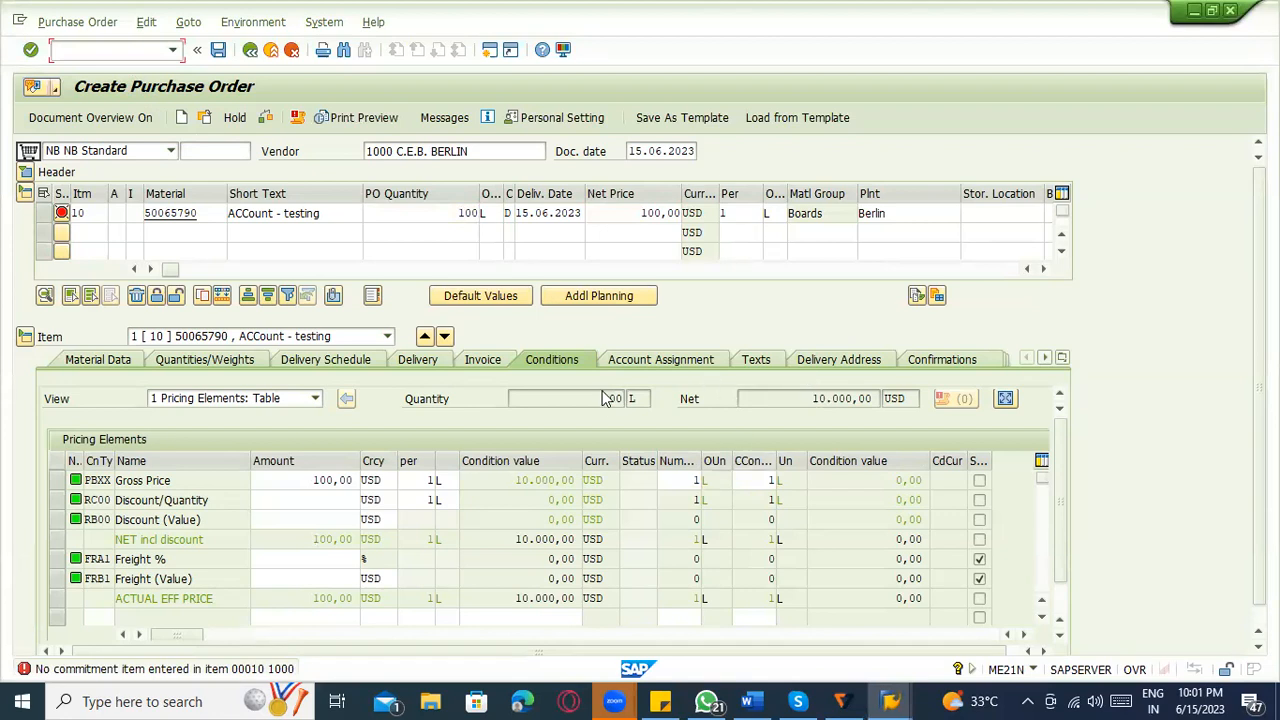
# Open the order item's account assignment data and look through the available account assignment categories.
pyautogui.click(697, 368)
pyautogui.click(242, 396)
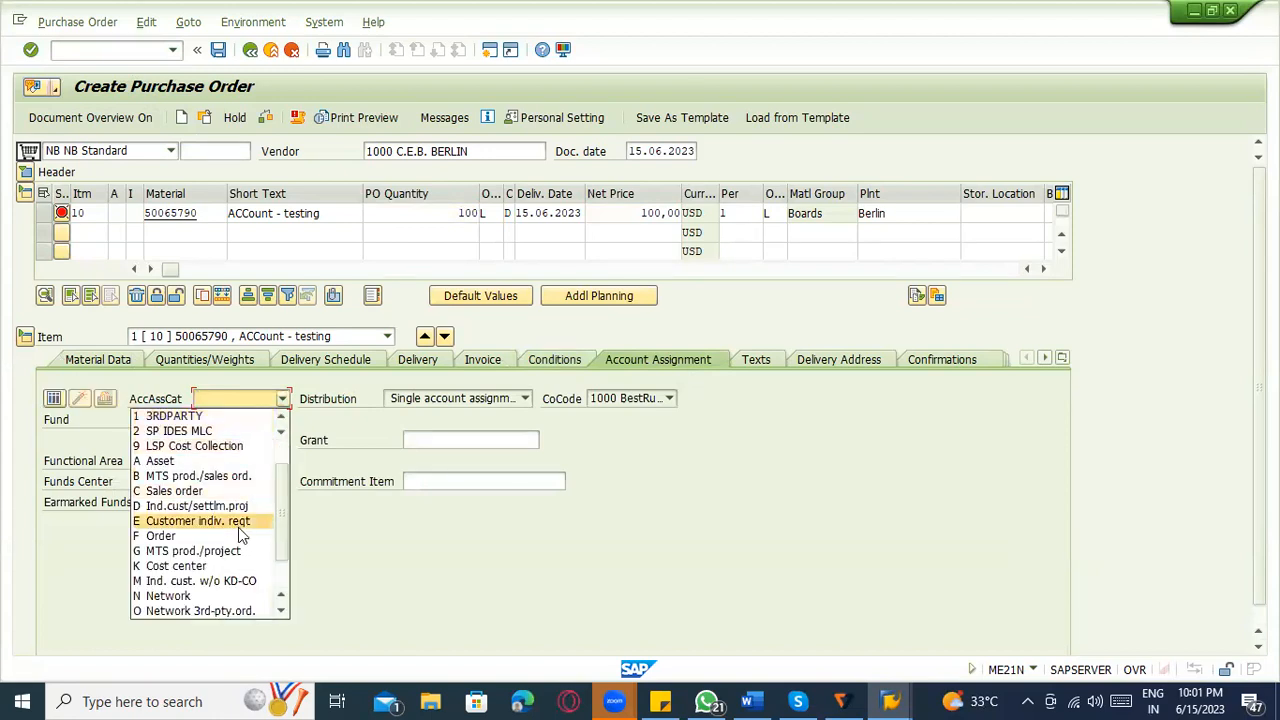
pyautogui.scroll(-3, 238, 527)
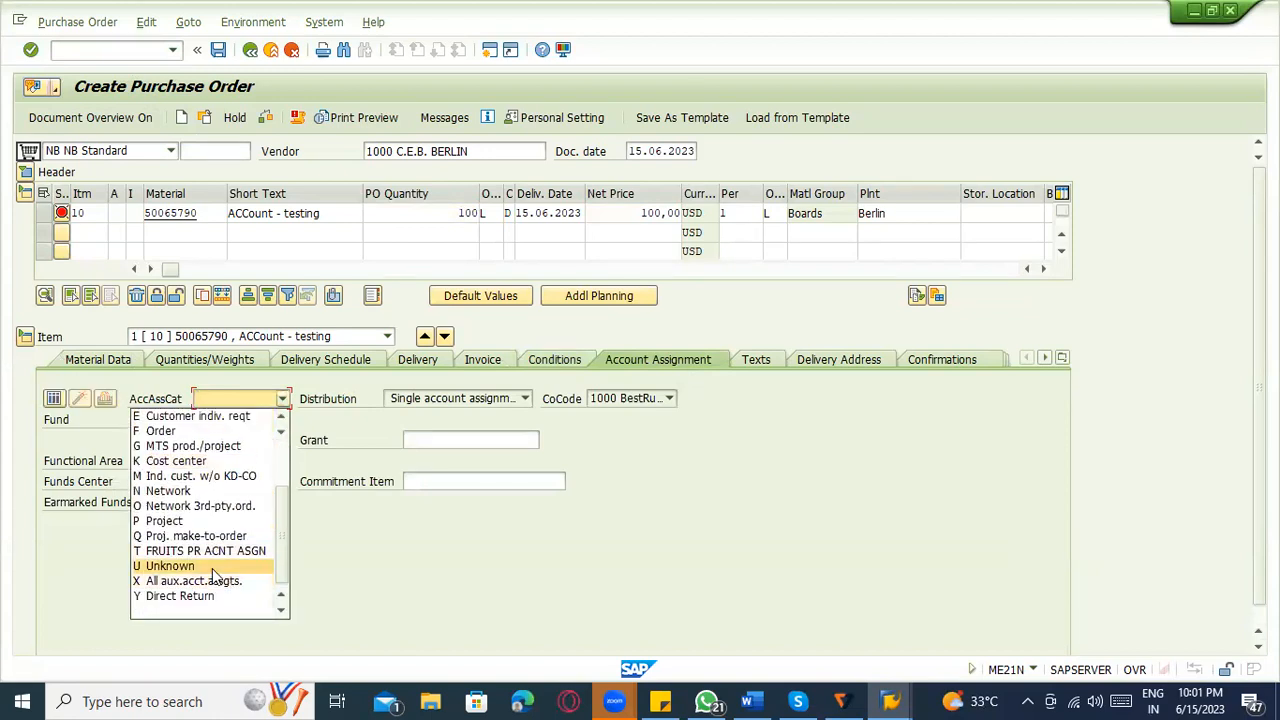
pyautogui.scroll(3, 163, 172)
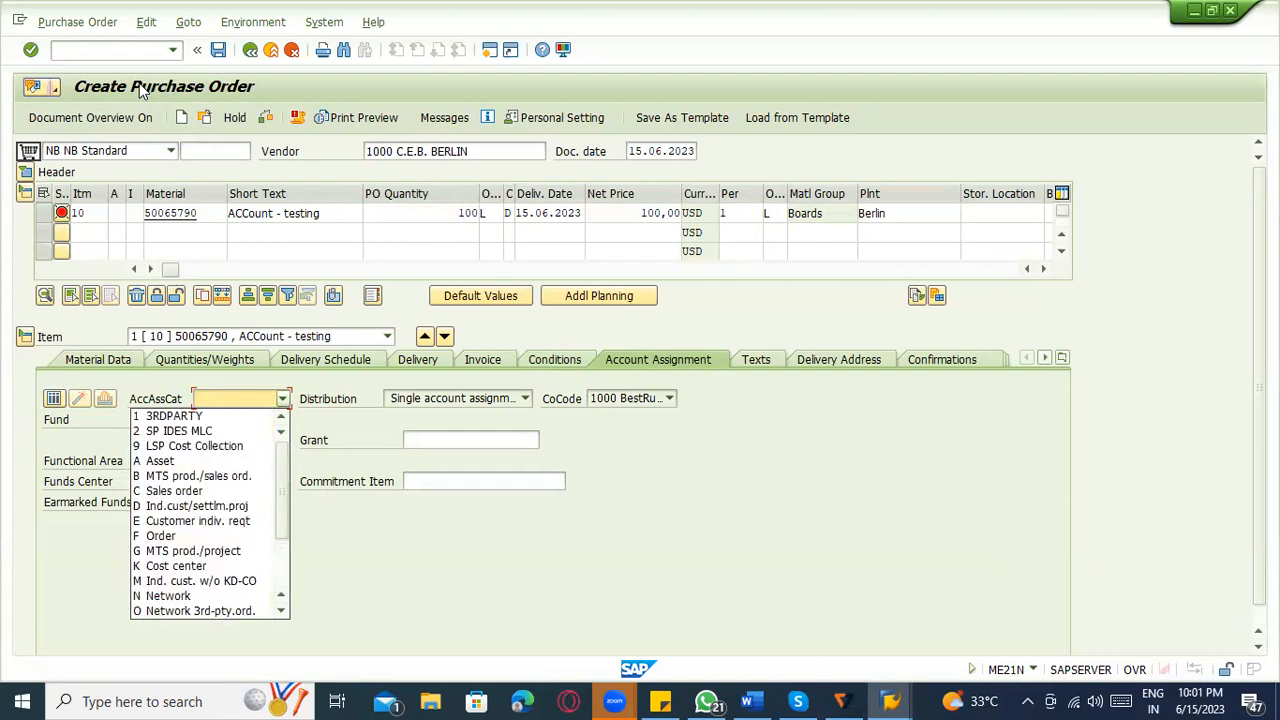
pyautogui.click(101, 48)
pyautogui.click(99, 48)
pyautogui.write('/nmm0')
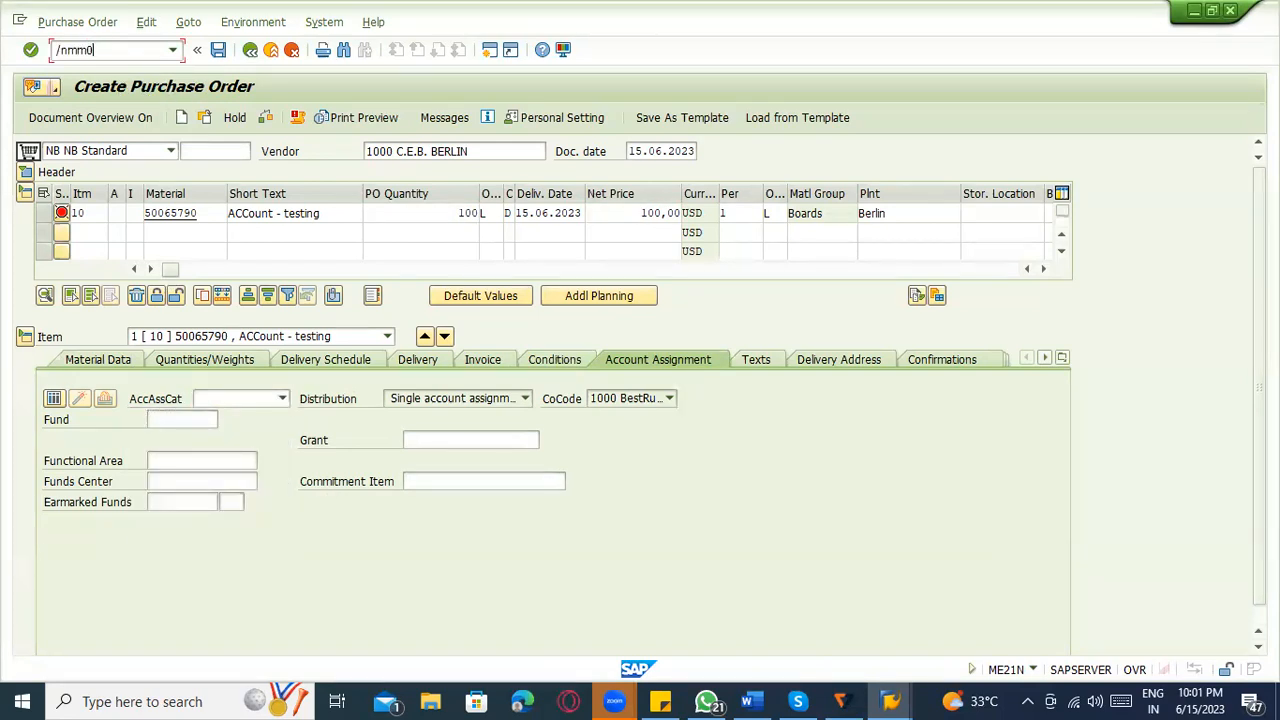
pyautogui.write('1')
pyautogui.press('BackSpace')
pyautogui.write('2')
pyautogui.press('Return')
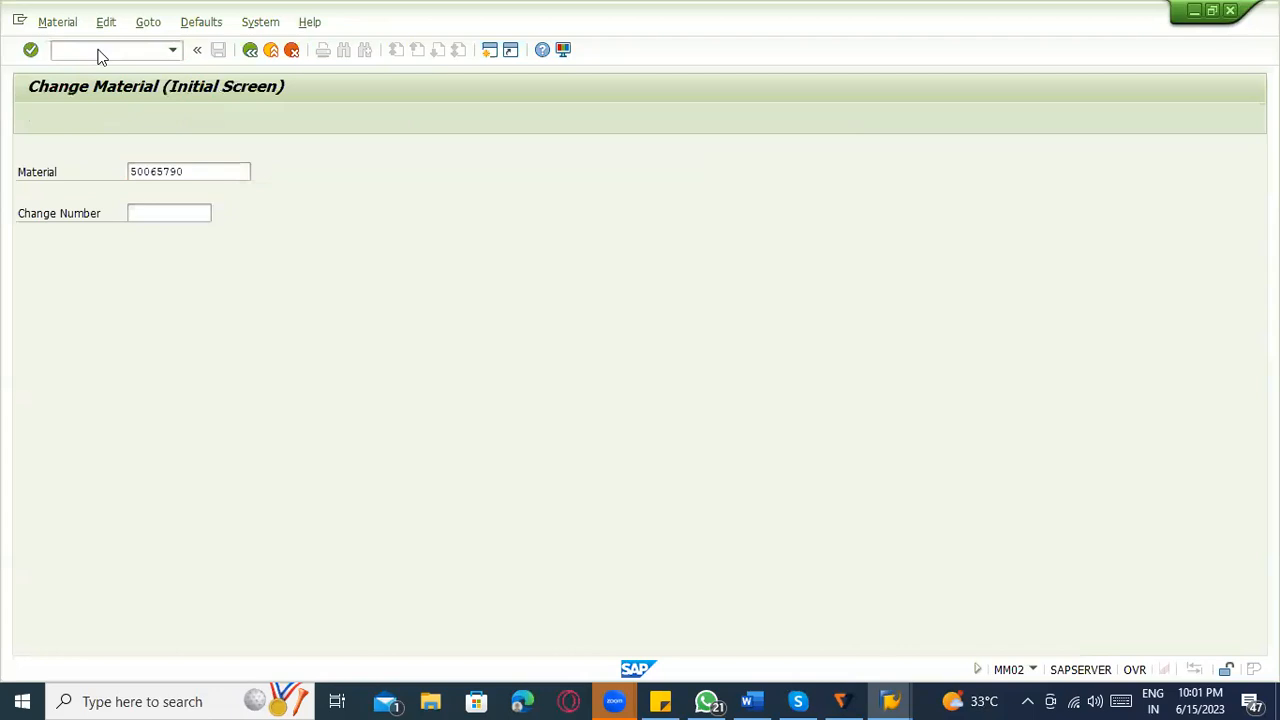
pyautogui.press('Return')
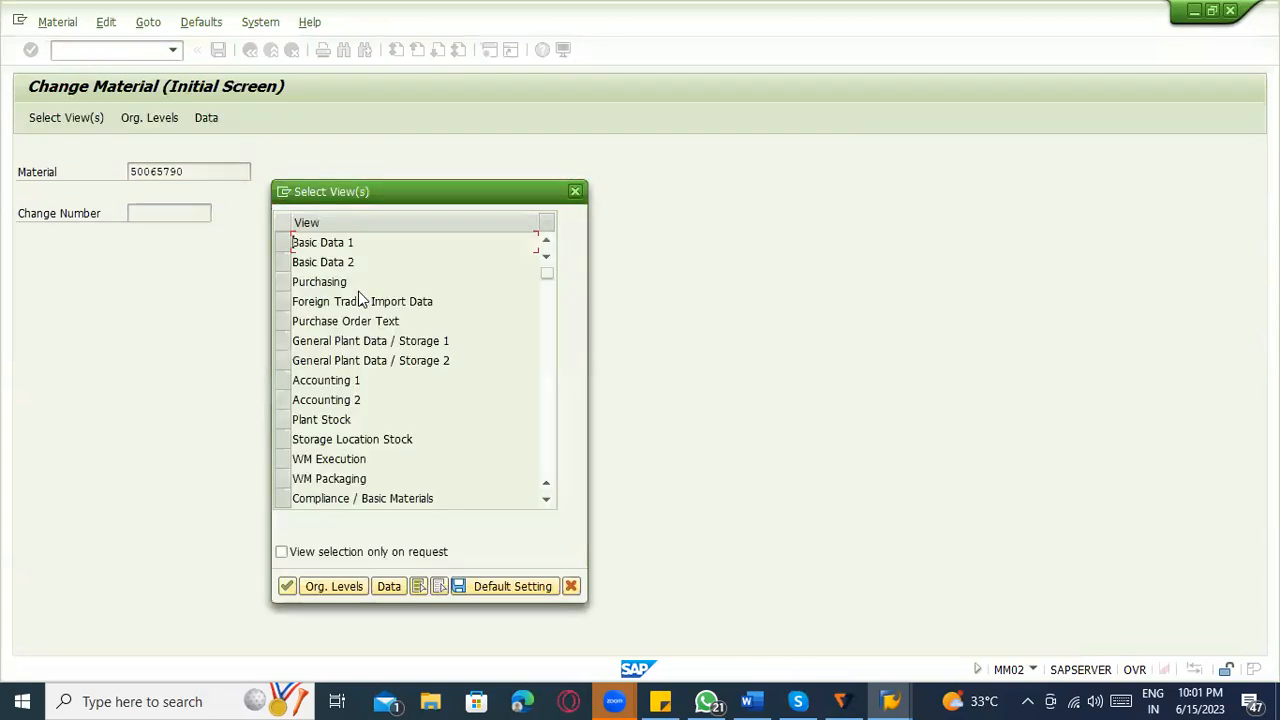
pyautogui.click(575, 191)
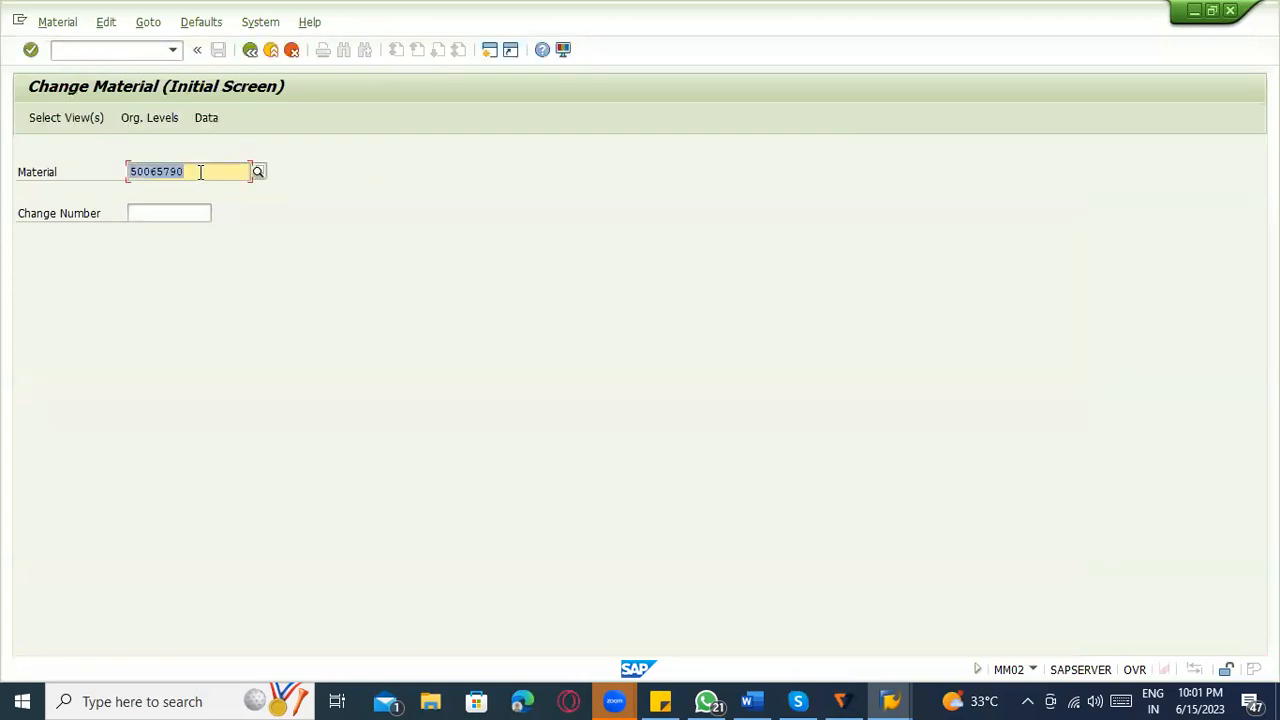
# Switch to the Create Material transaction MM01 and start a new ZROH raw material in the mechanical engineering sector.
pyautogui.click(91, 47)
pyautogui.write('/nmm-0102')
pyautogui.press('Return')
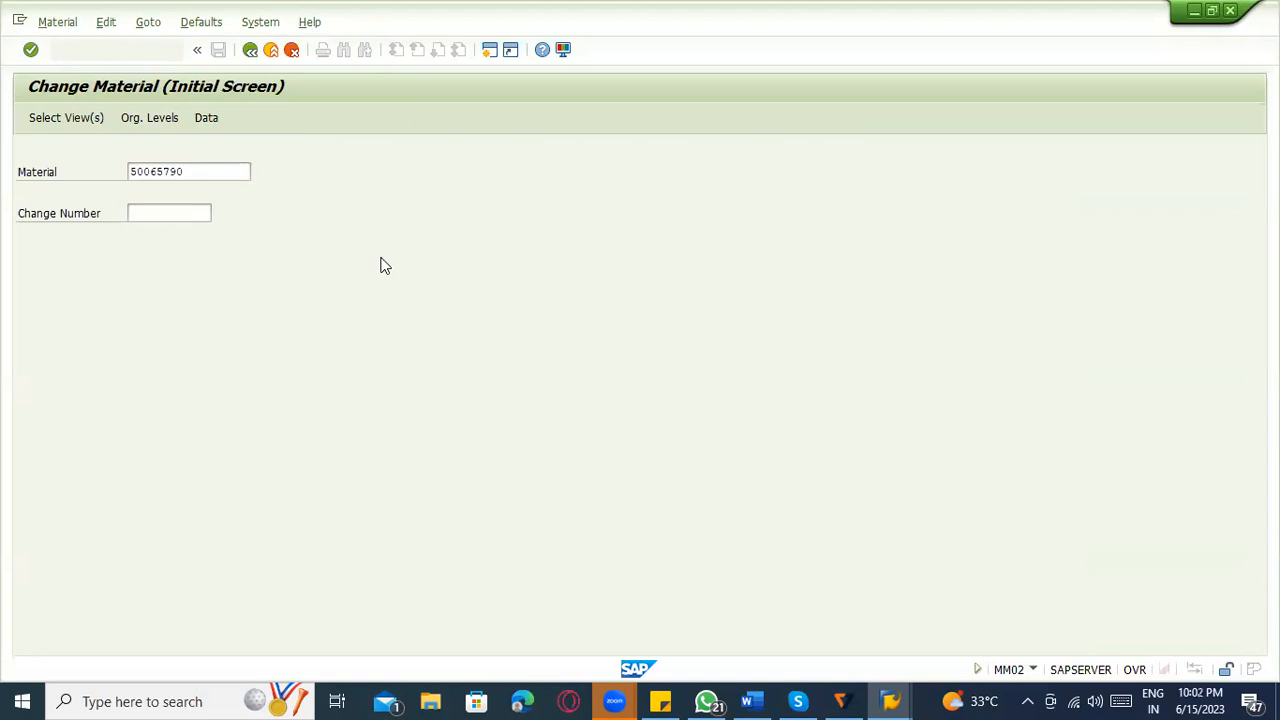
pyautogui.press('Return')
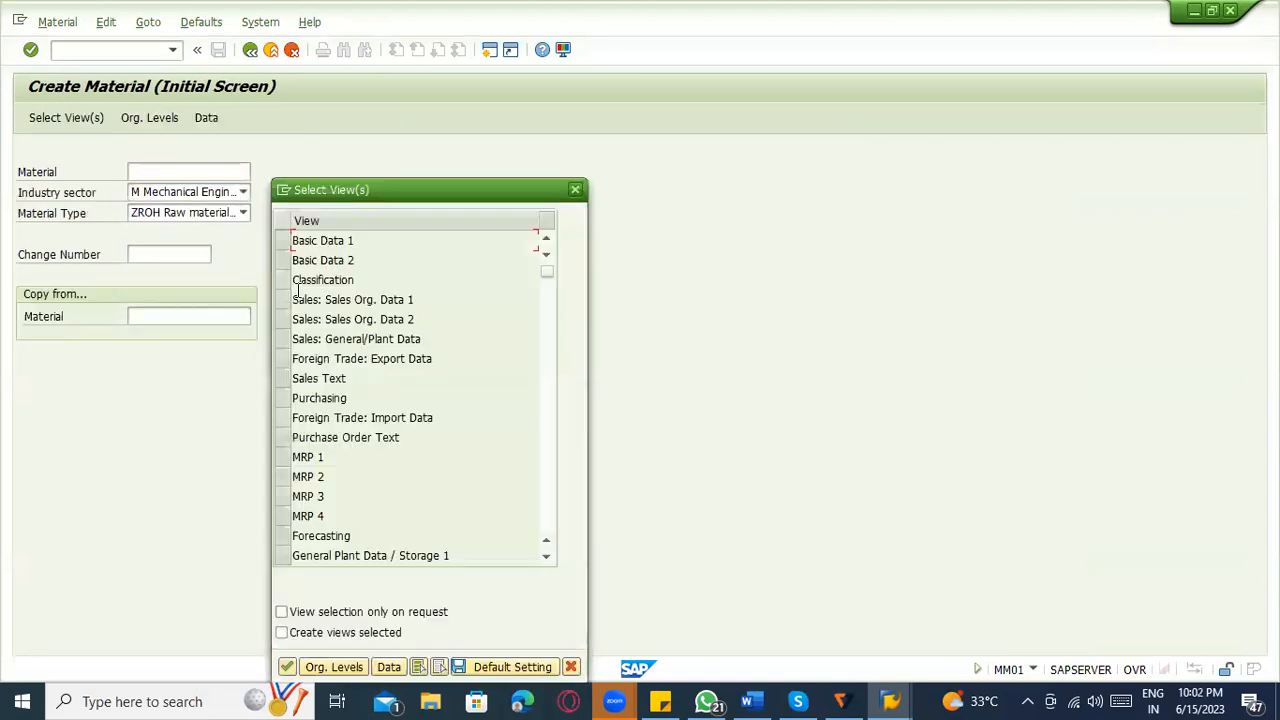
# Choose the Basic Data 1 and 2, Purchasing, General Plant Data / Storage 1 and 2, and Accounting 1 and 2 views for the new material.
pyautogui.click(283, 241)
pyautogui.click(283, 260)
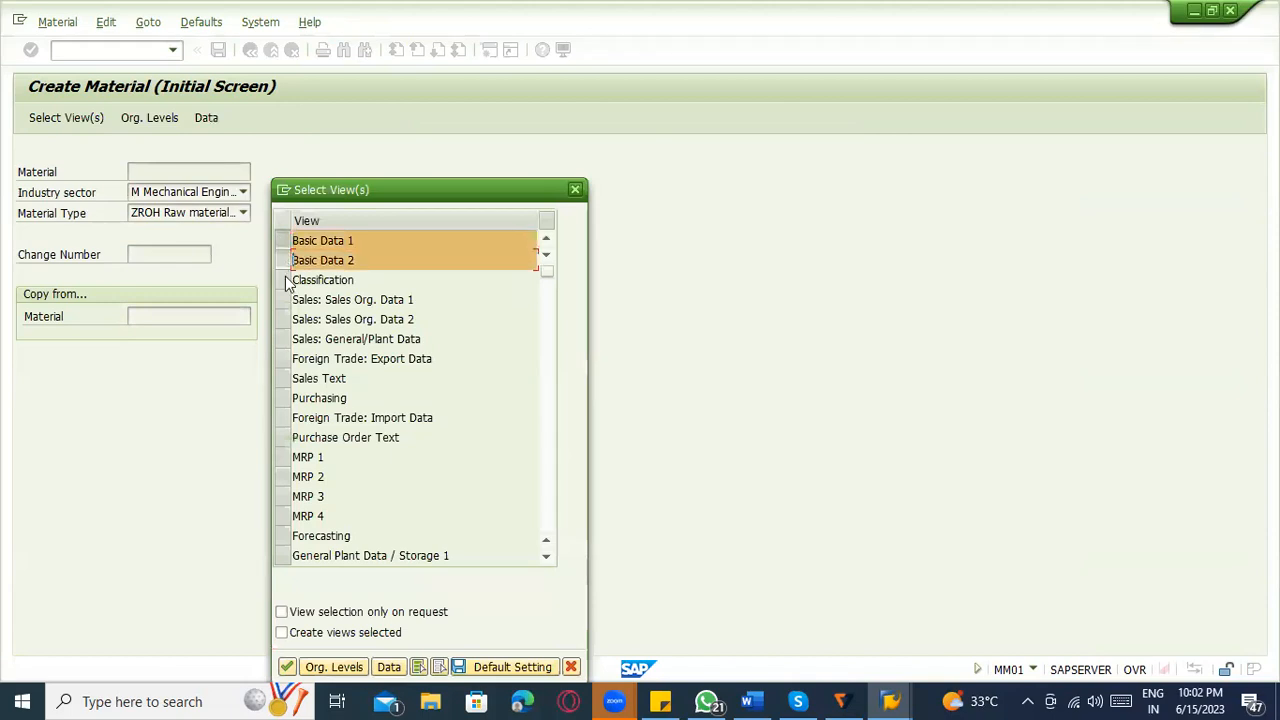
pyautogui.click(283, 398)
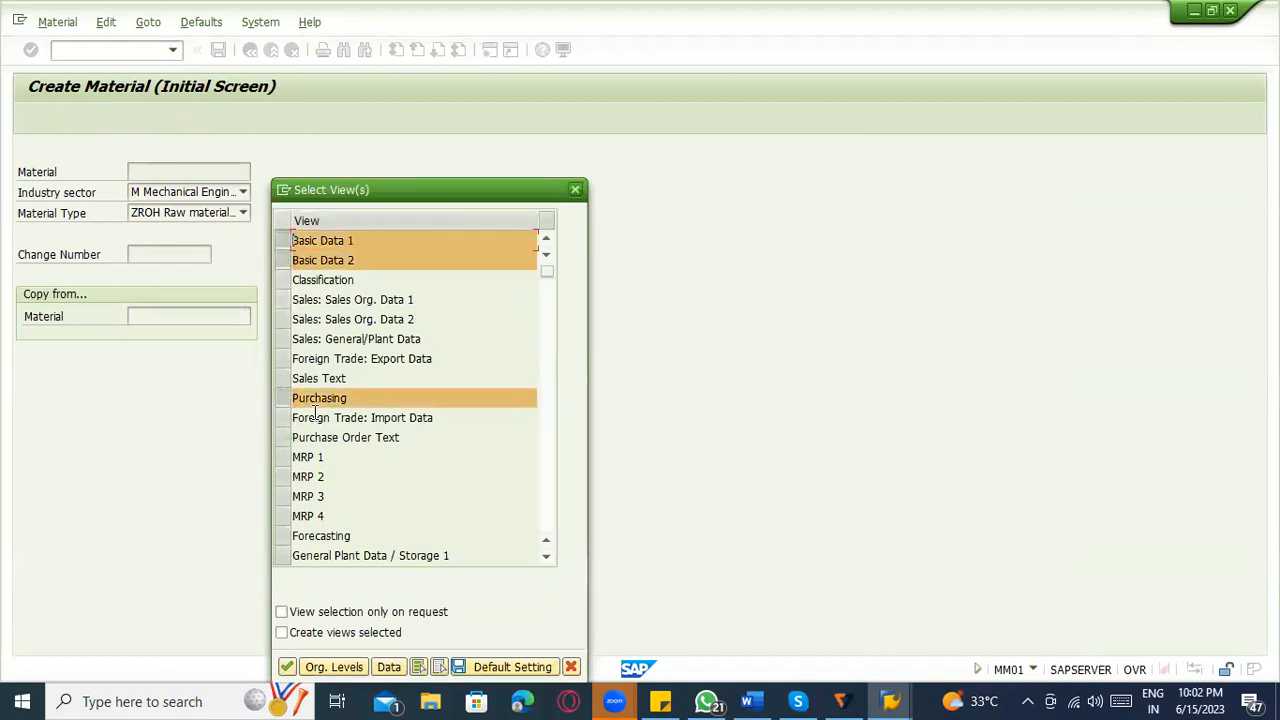
pyautogui.scroll(-1, 314, 418)
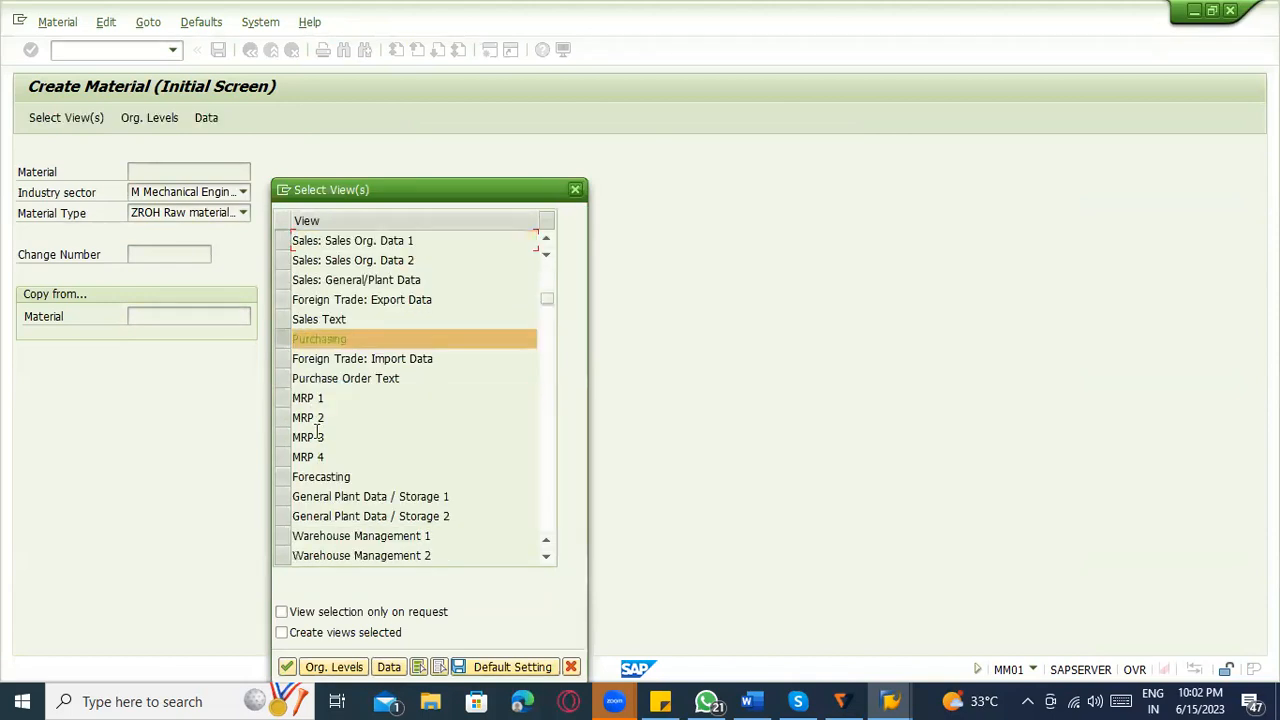
pyautogui.click(283, 496)
pyautogui.click(283, 516)
pyautogui.press('Return')
pyautogui.scroll(-1, 363, 469)
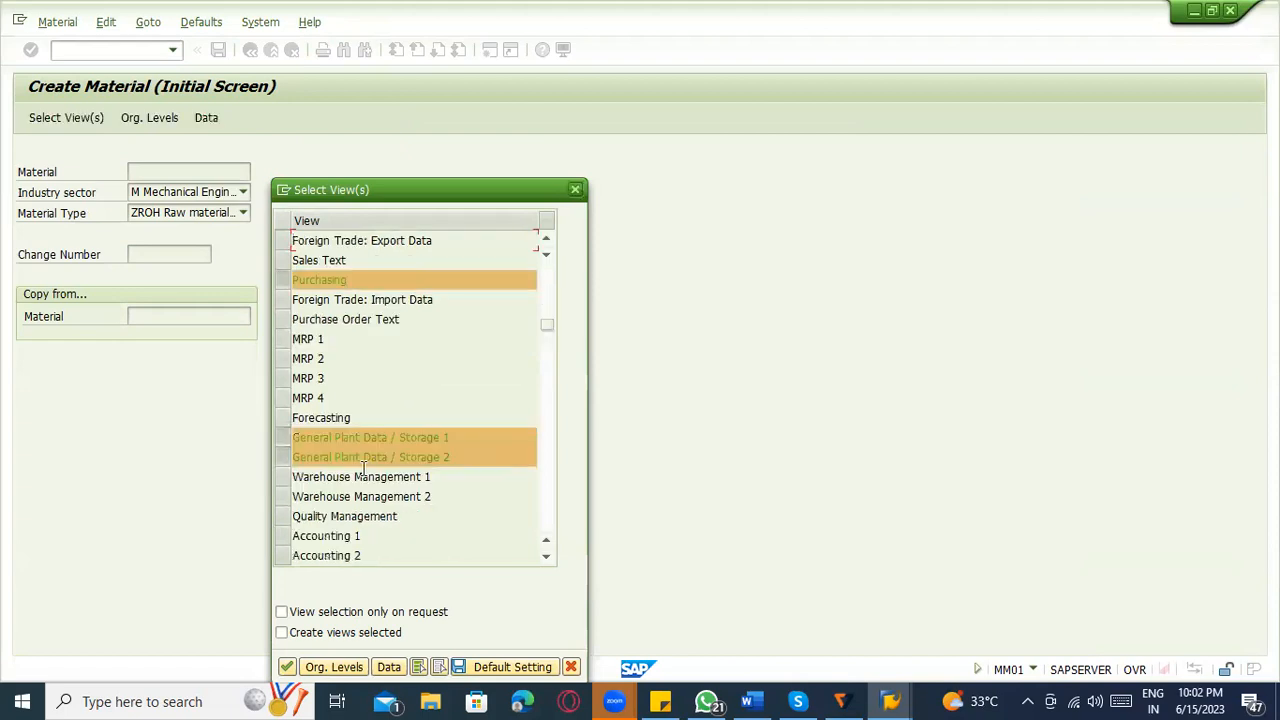
pyautogui.scroll(-1, 287, 505)
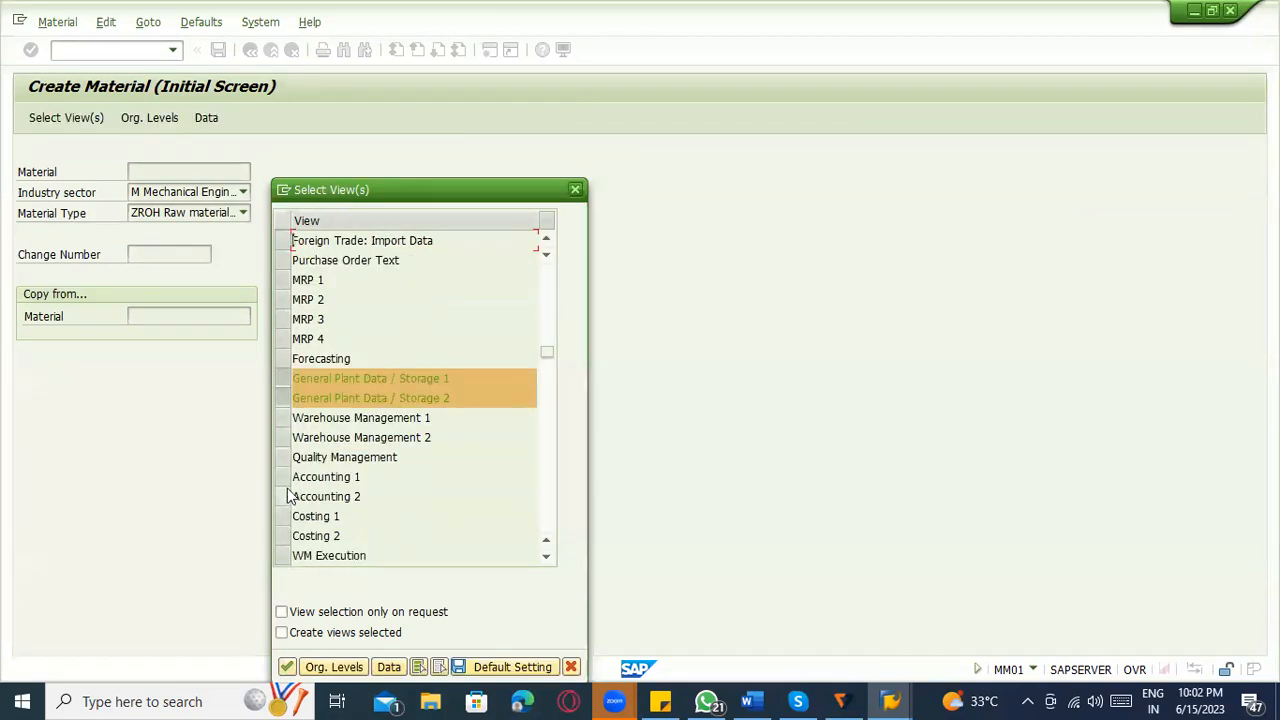
pyautogui.click(283, 496)
pyautogui.click(283, 477)
pyautogui.press('Return')
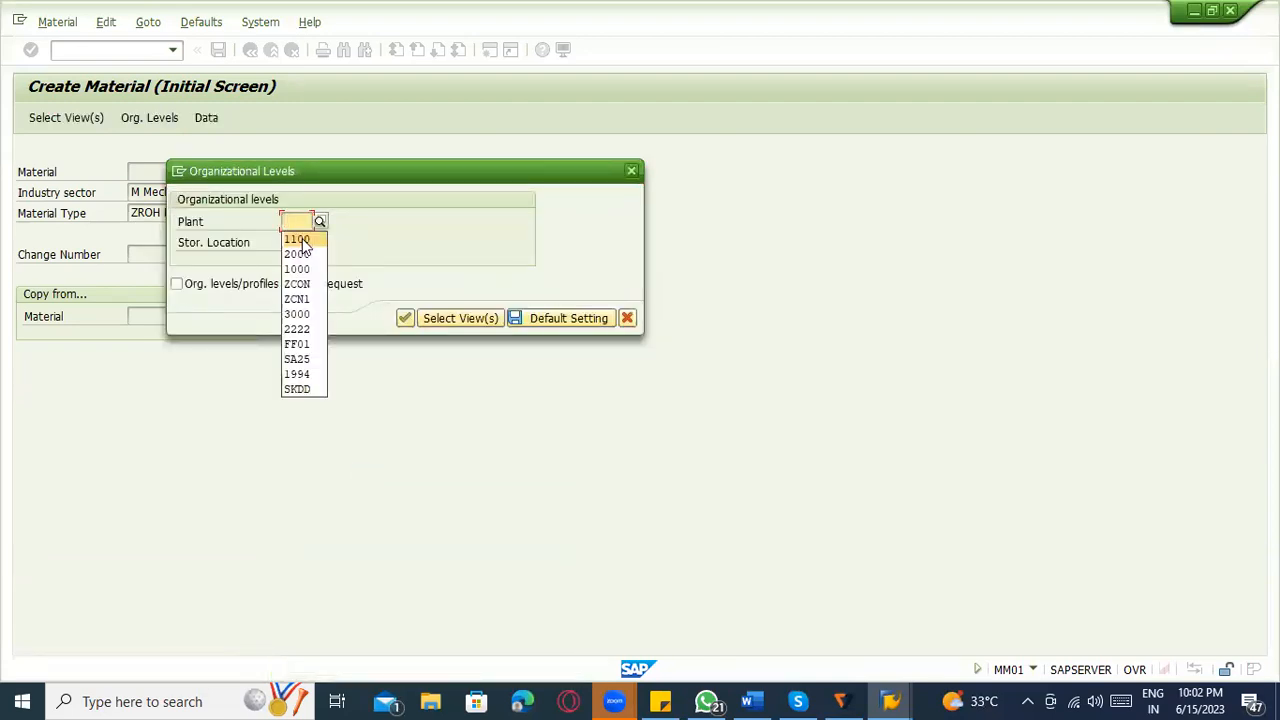
# Set the material's organizational levels to plant 1200 and storage location 0001.
pyautogui.click(296, 269)
pyautogui.click(296, 243)
pyautogui.click(300, 257)
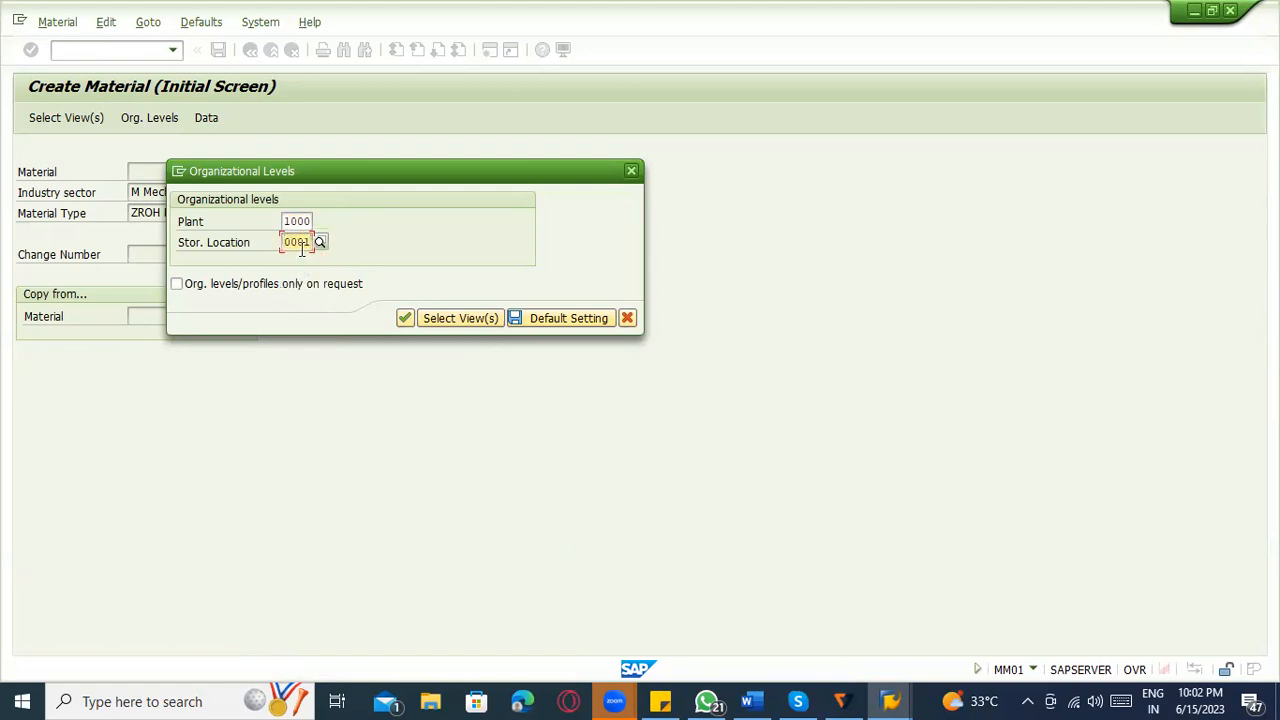
pyautogui.click(305, 221)
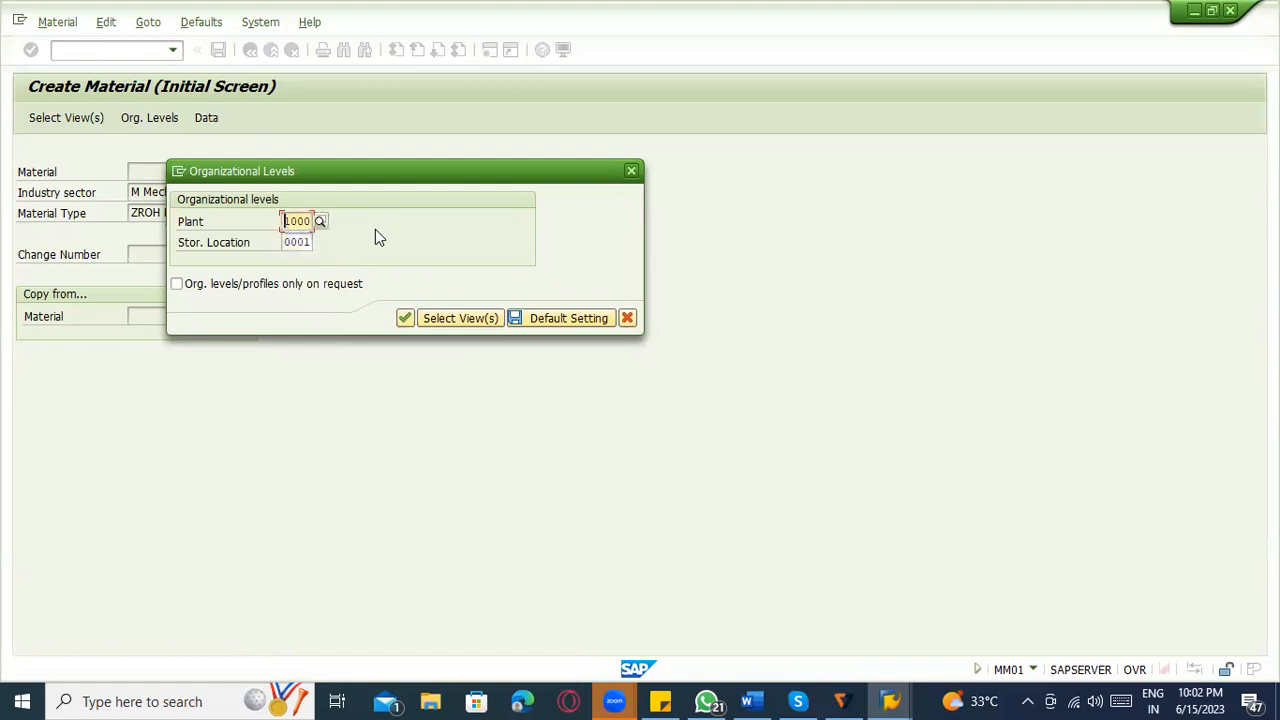
pyautogui.press('Delete')
pyautogui.press('Delete')
pyautogui.press('Delete')
pyautogui.press('Delete')
pyautogui.write('1200')
pyautogui.press('Return')
# Describe the material as "ACCount - testing" with base unit of measure L and material group 00204.
pyautogui.press('Return')
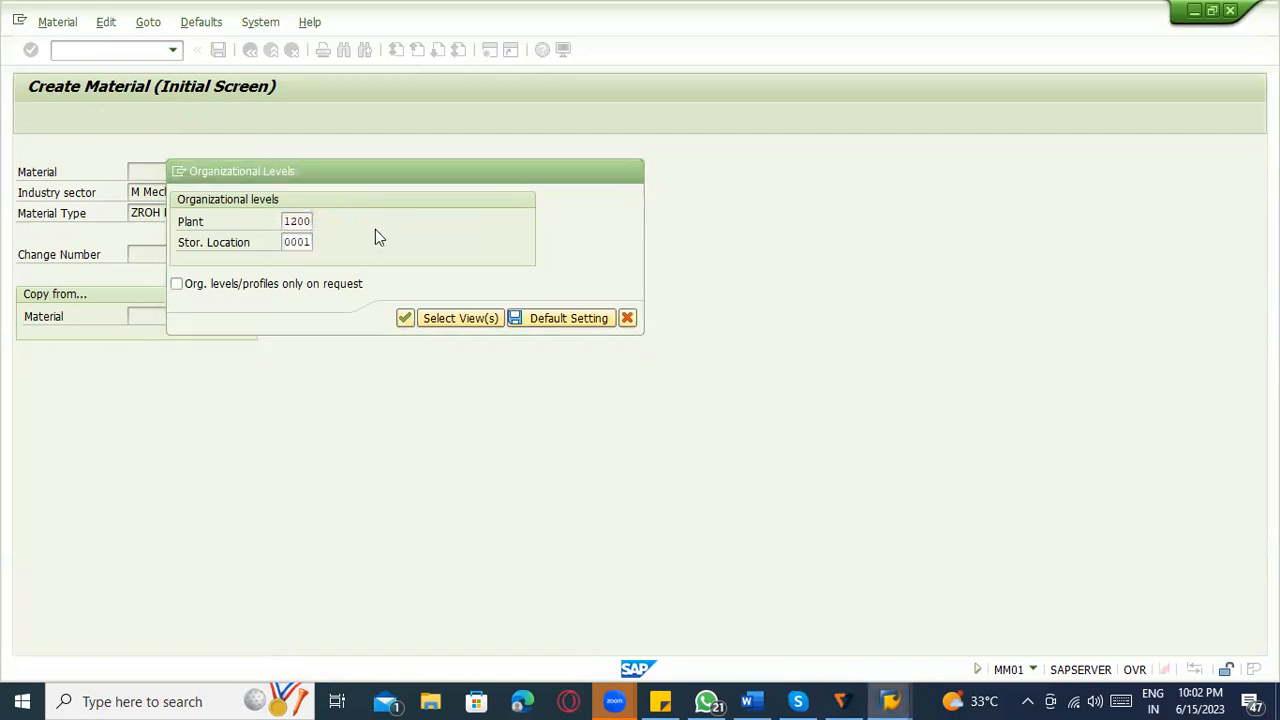
pyautogui.press('Down')
pyautogui.press('Return')
pyautogui.press('Tab')
pyautogui.press('Tab')
pyautogui.write('L')
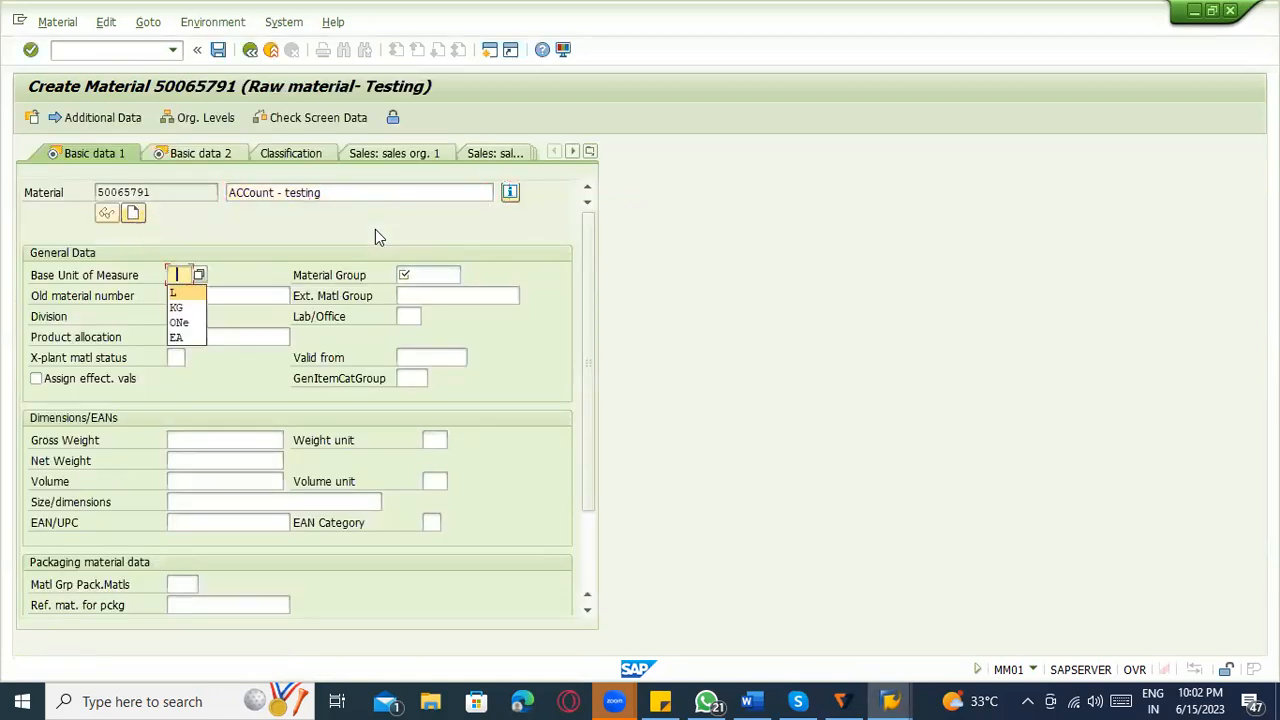
pyautogui.press('Tab')
pyautogui.write('00204')
pyautogui.press('Return')
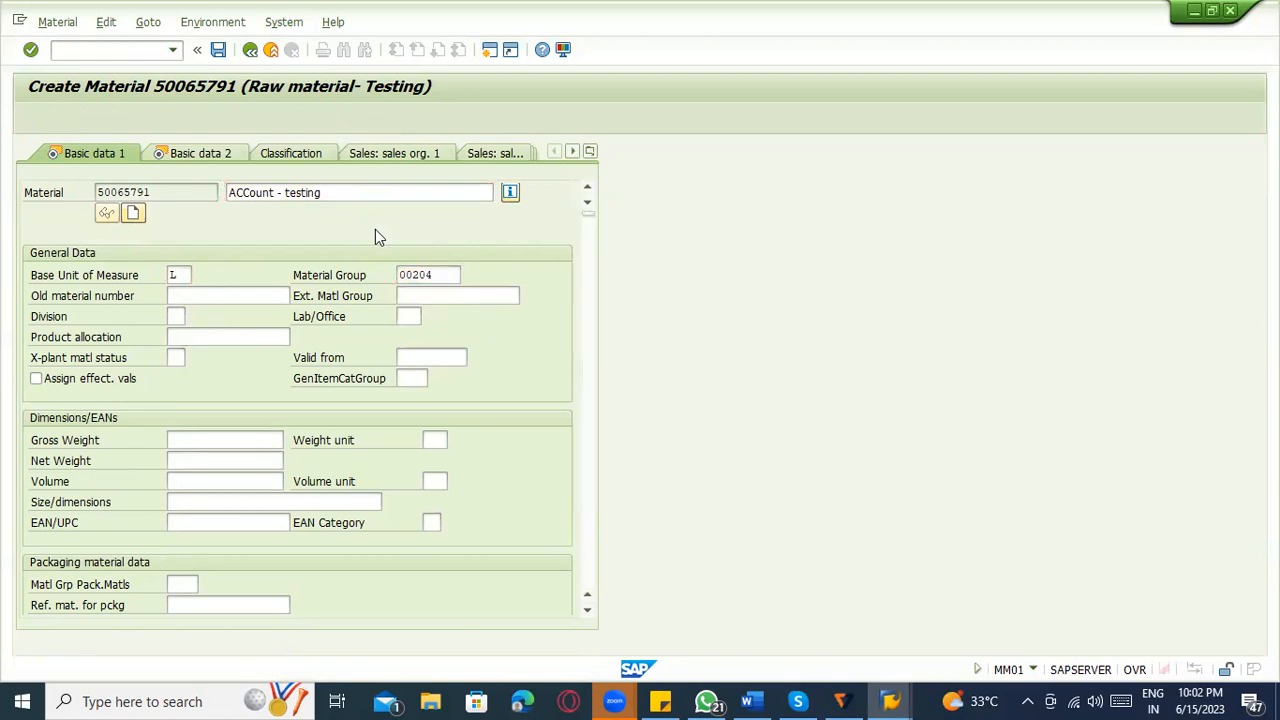
# Set the material's purchasing group to 000 and continue through the plant data views to the Accounting 1 view.
pyautogui.press('Return')
pyautogui.press('Return')
pyautogui.write('000')
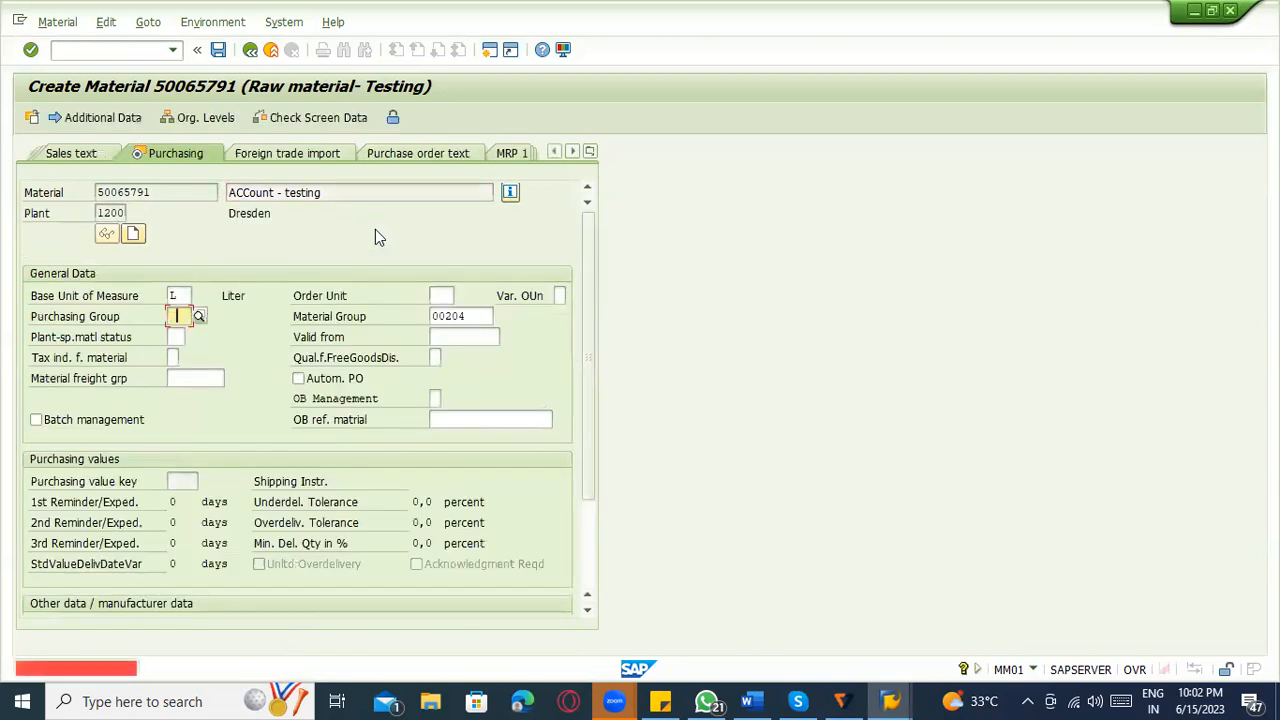
pyautogui.press('Return')
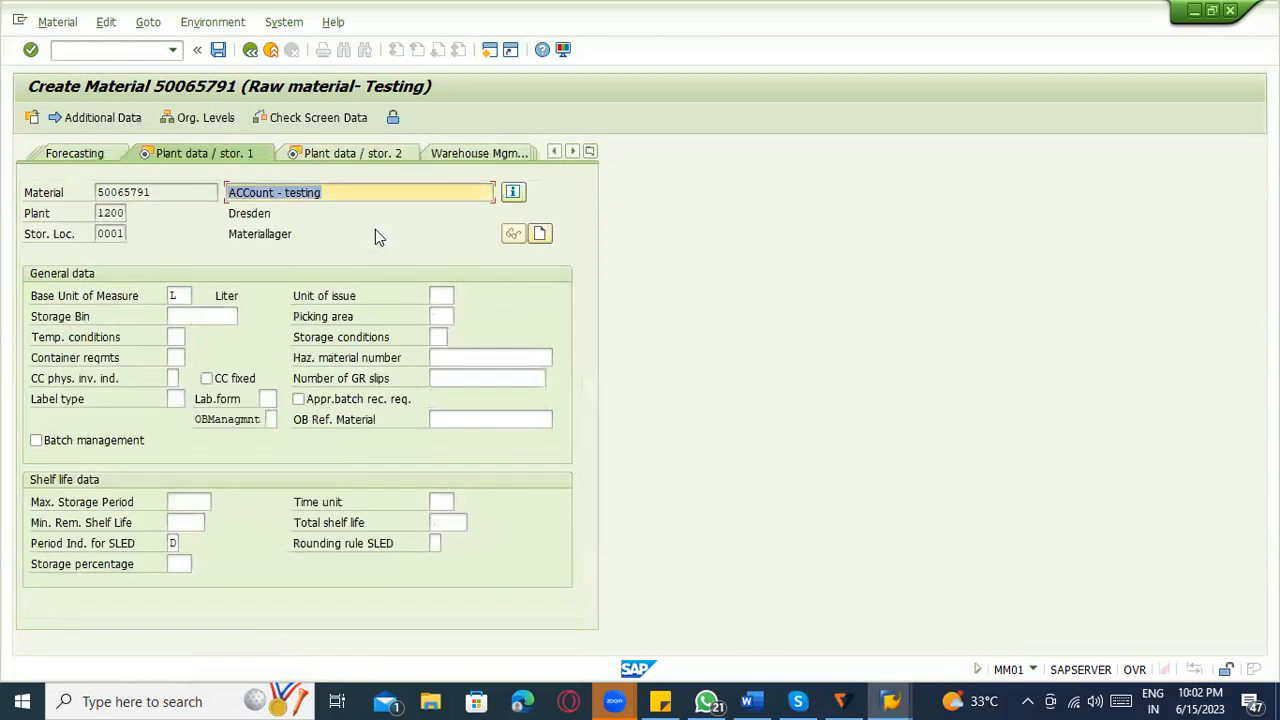
pyautogui.press('Return')
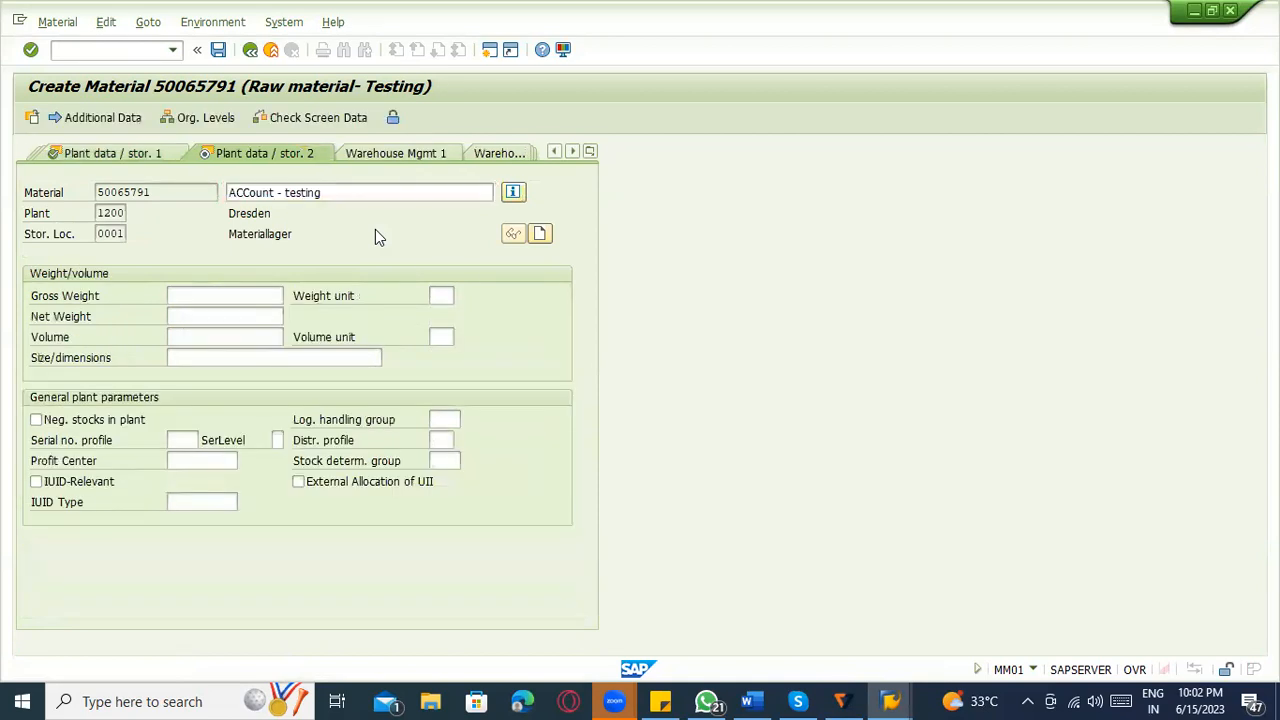
pyautogui.press('Return')
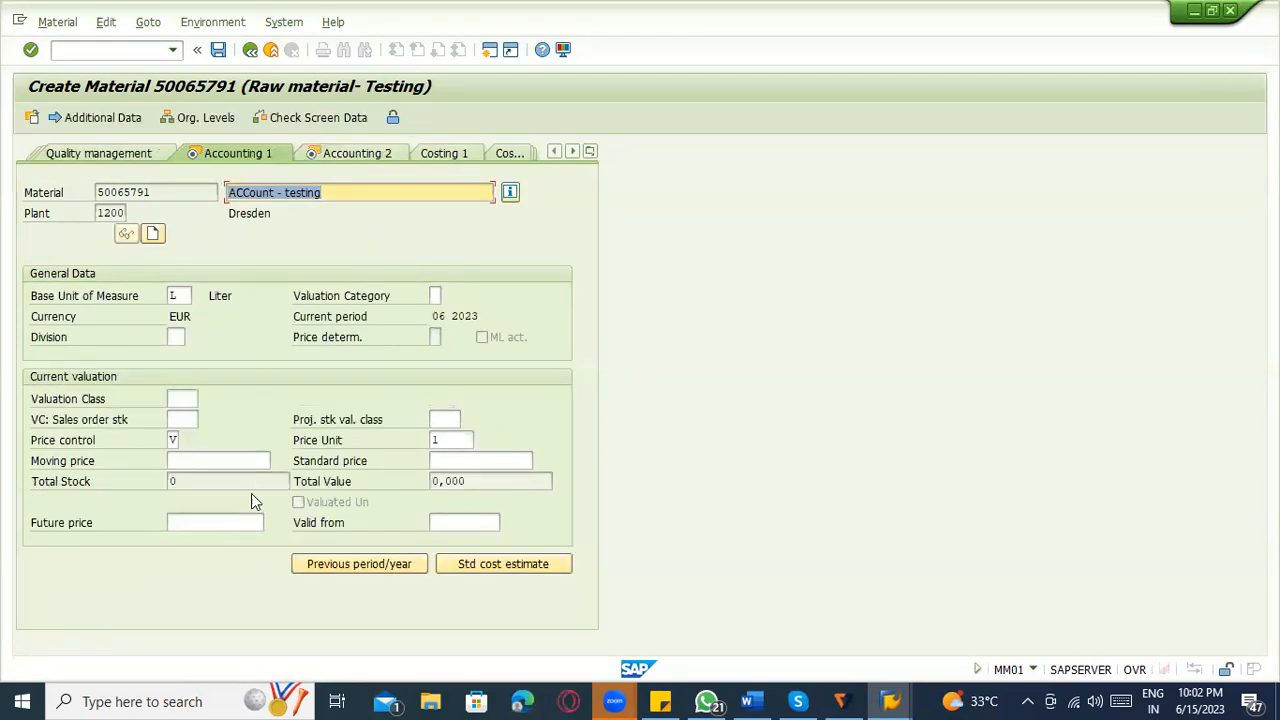
# Assign valuation class ZRM1 (ROH- POWDER) to the material and save it.
pyautogui.click(185, 400)
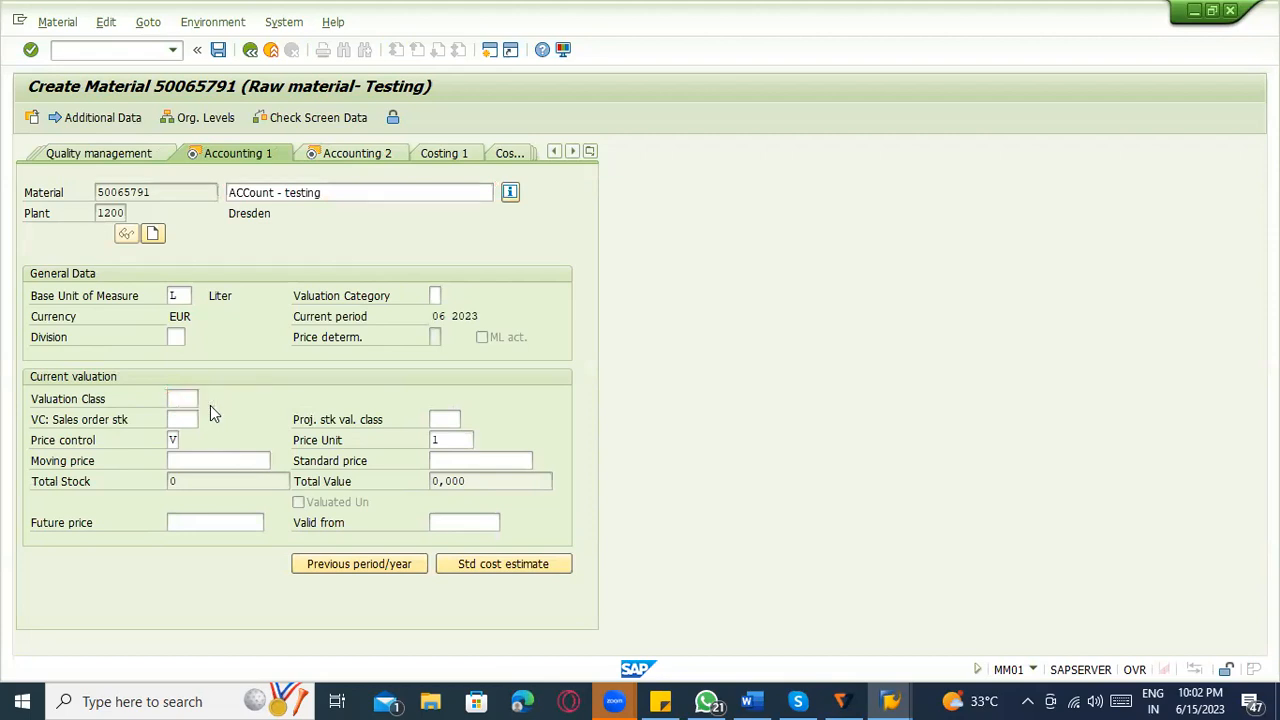
pyautogui.press('F4')
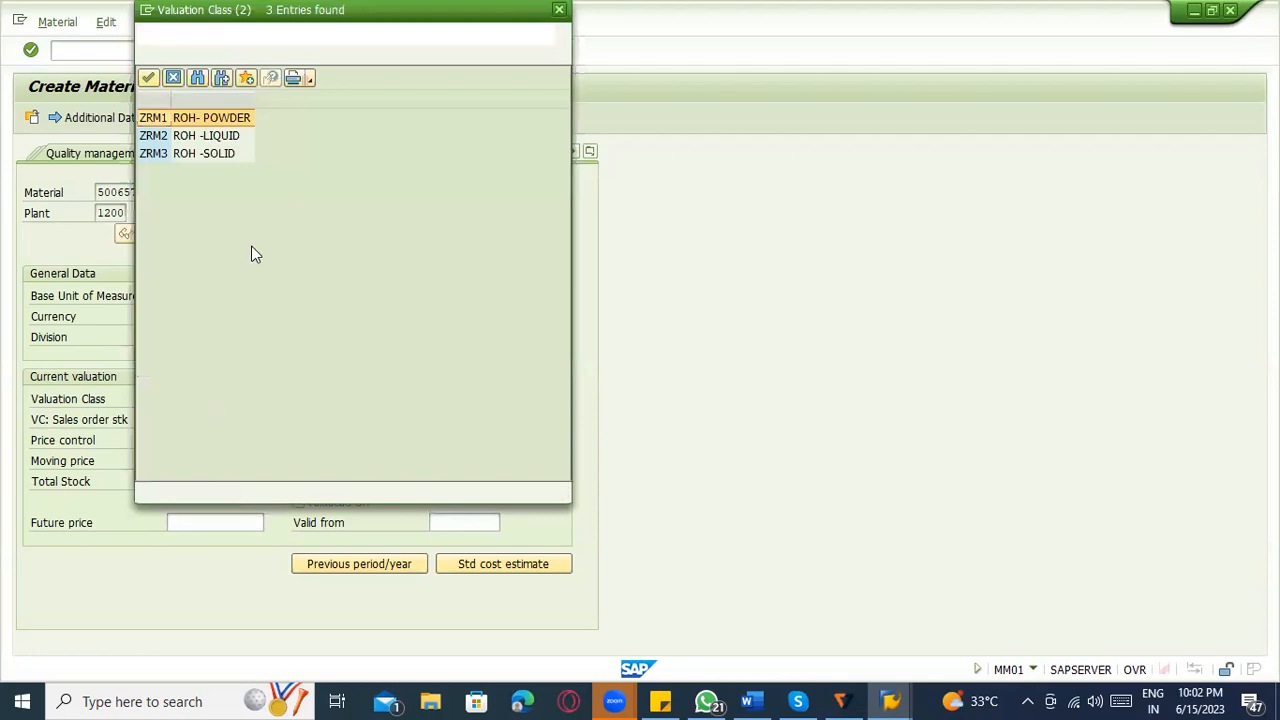
pyautogui.doubleClick(205, 119)
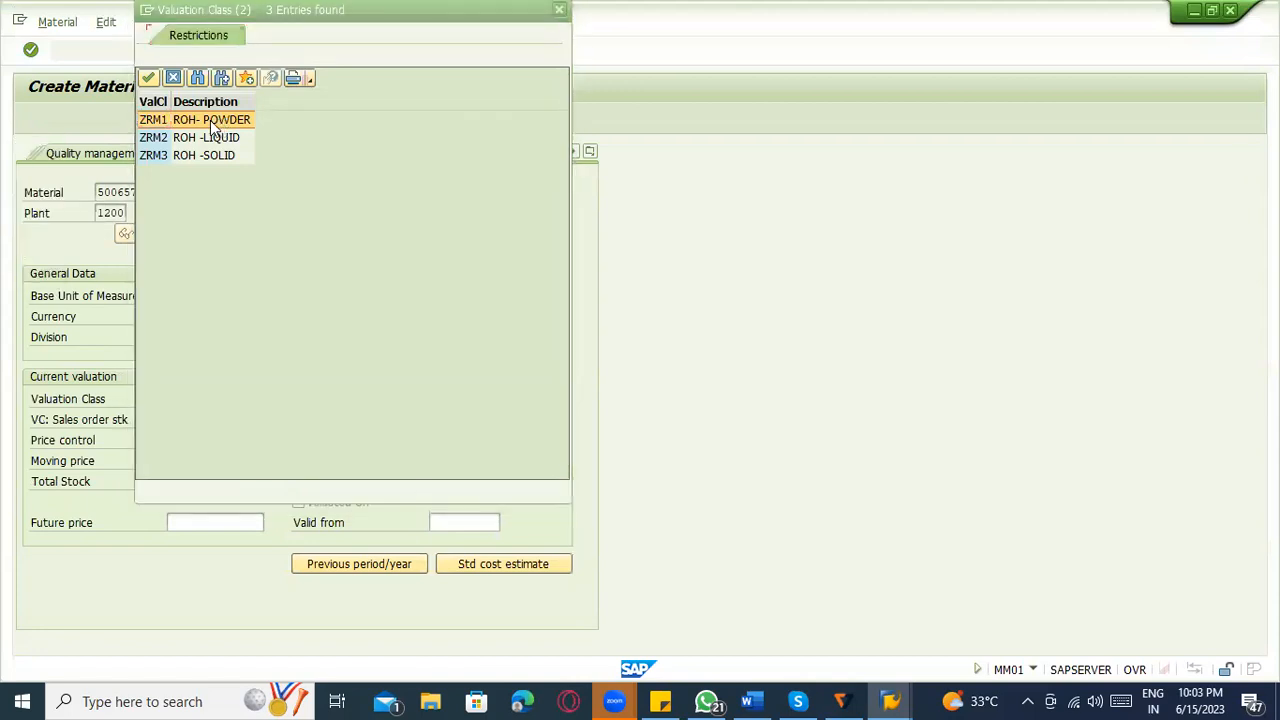
pyautogui.doubleClick(210, 120)
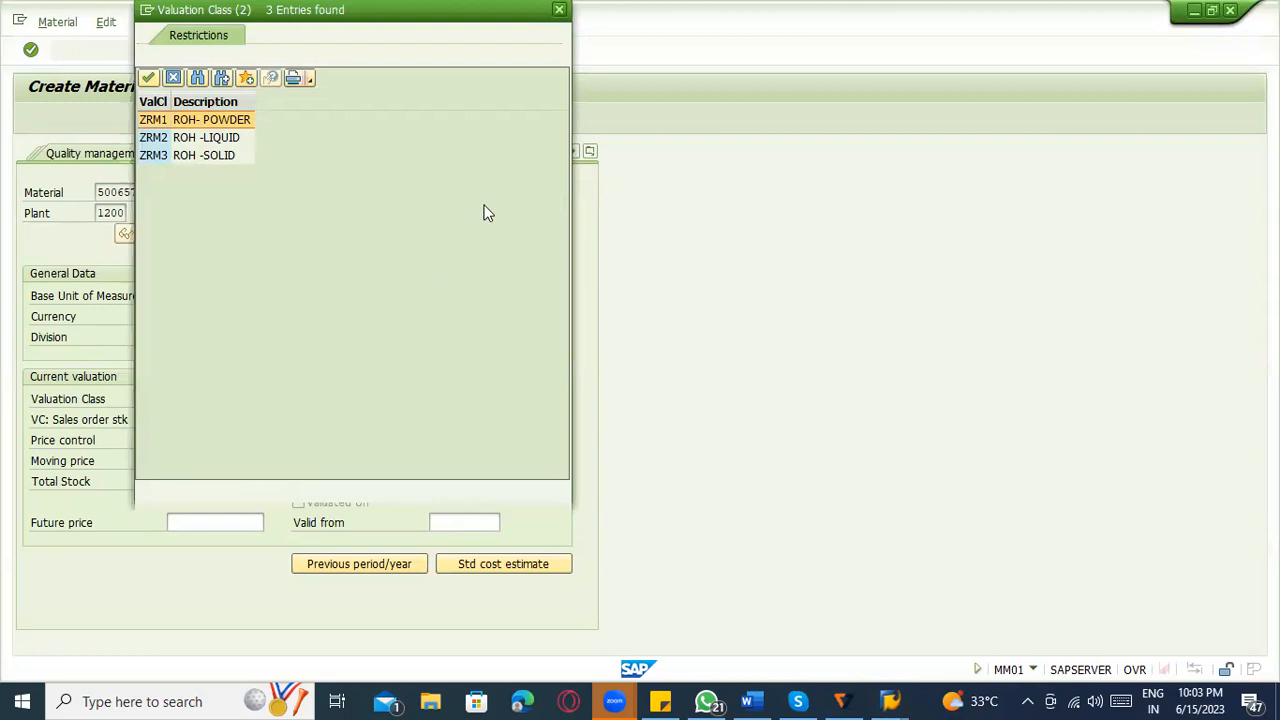
pyautogui.press('Escape')
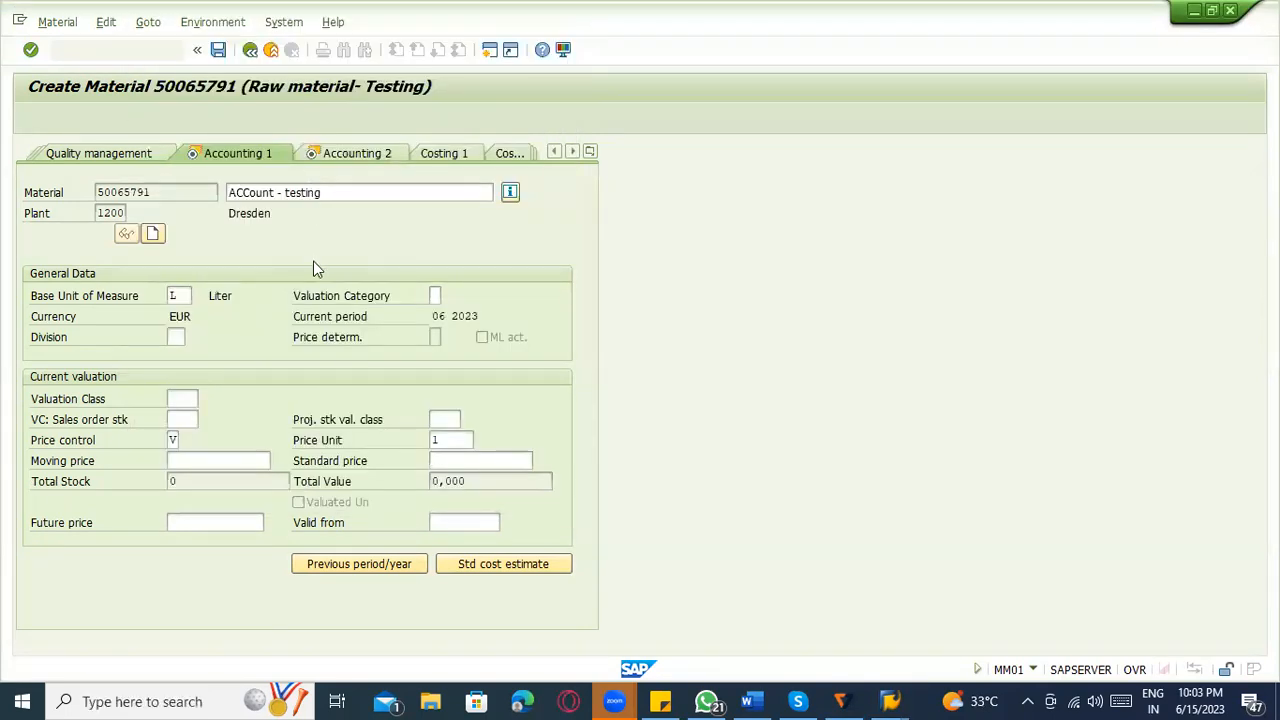
pyautogui.press('Return')
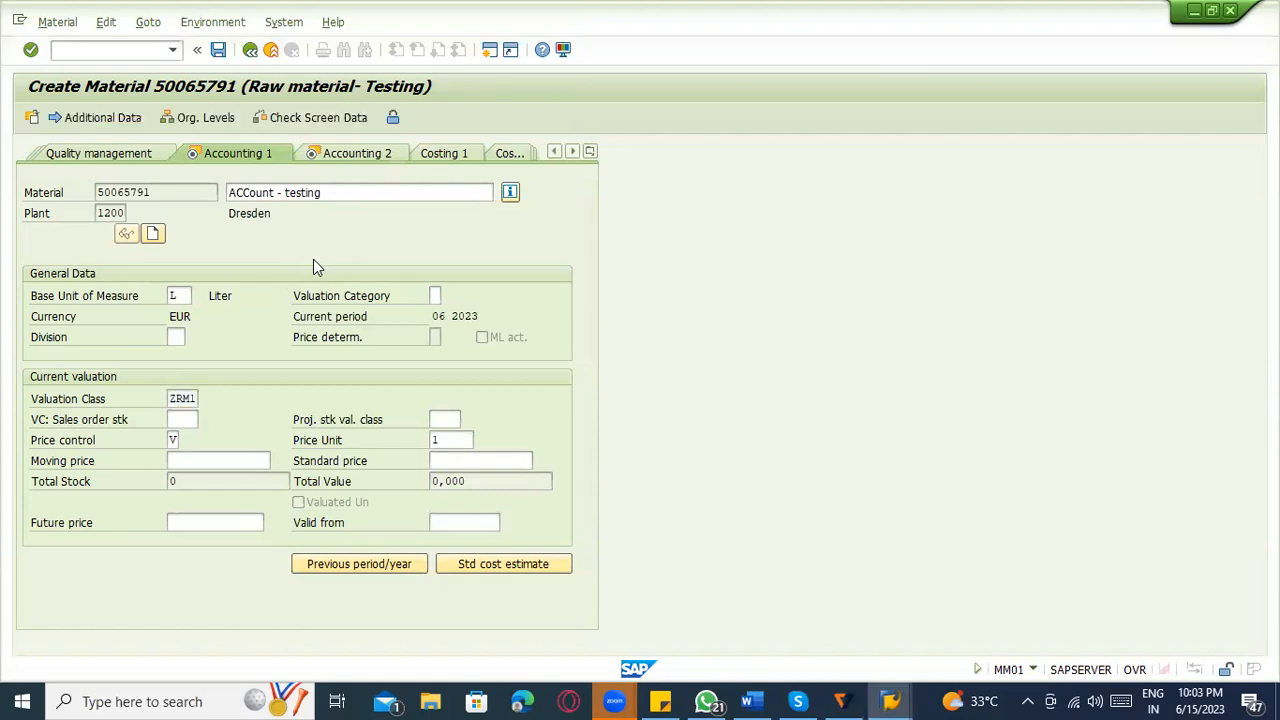
pyautogui.press('Return')
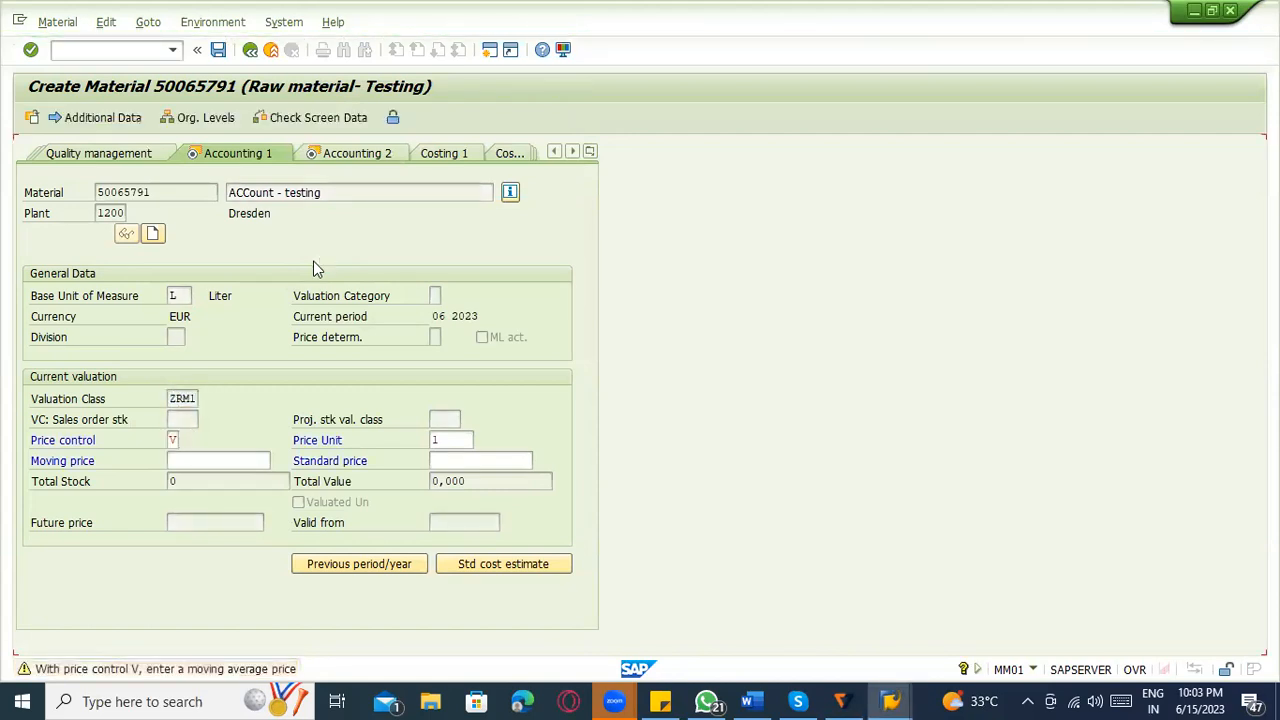
pyautogui.press('Return')
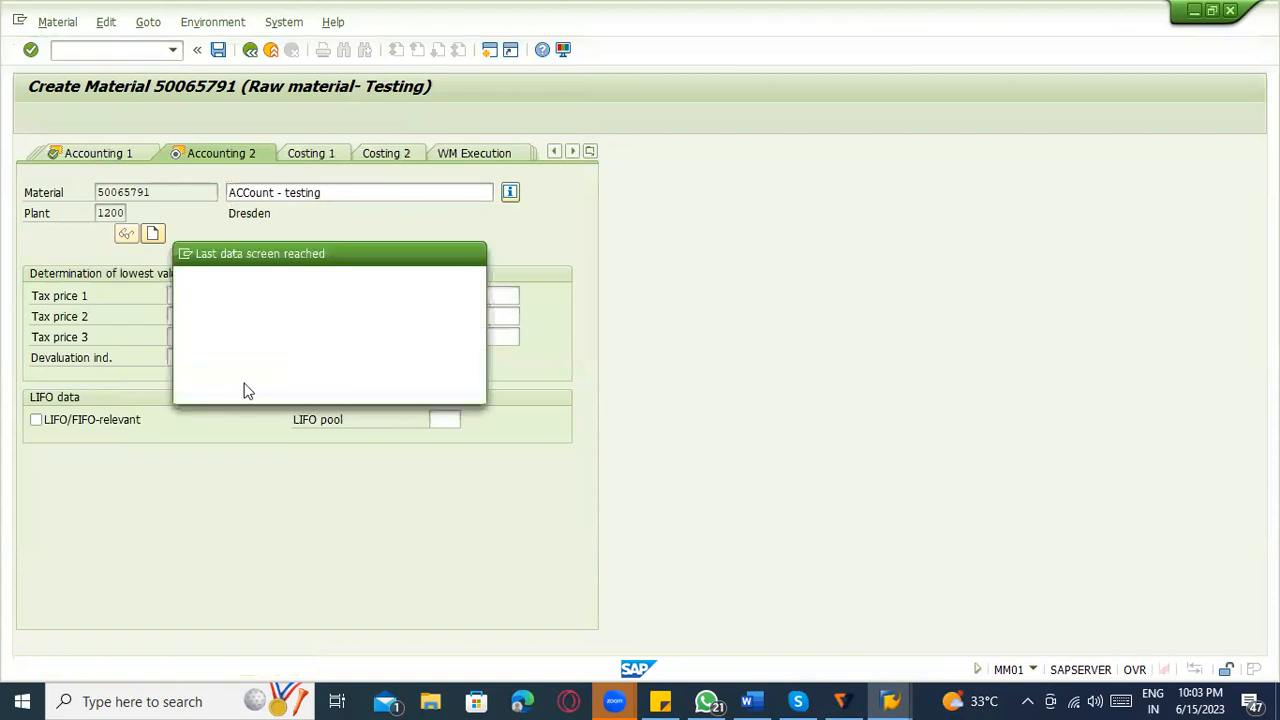
pyautogui.click(247, 388)
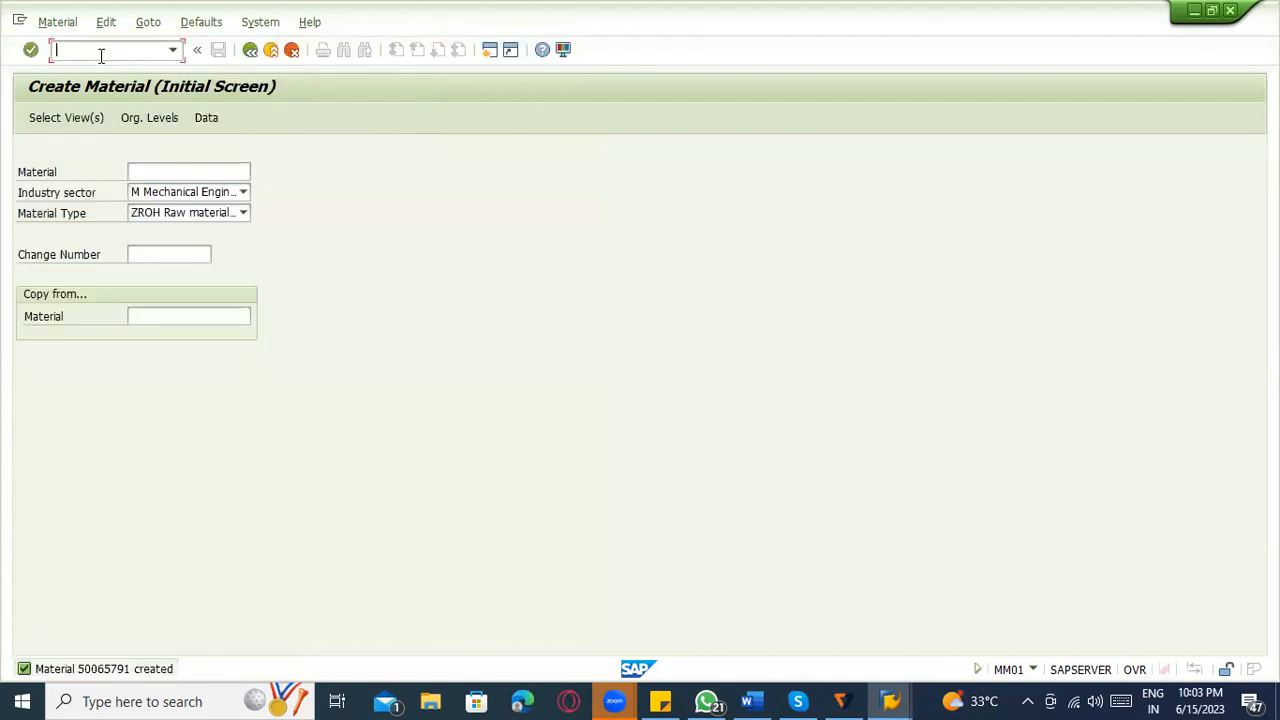
# Switch to the material display transaction and select the number of the newly created material.
pyautogui.click(57, 22)
pyautogui.moveTo(100, 108)
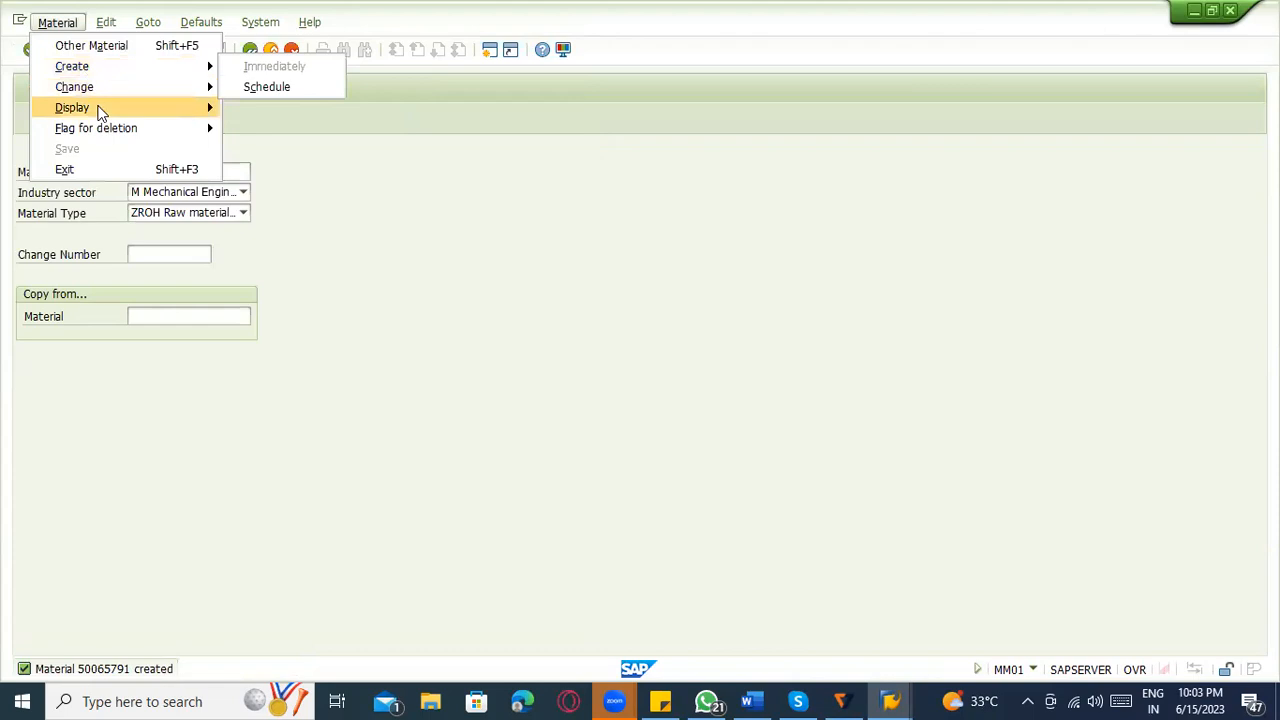
pyautogui.click(250, 108)
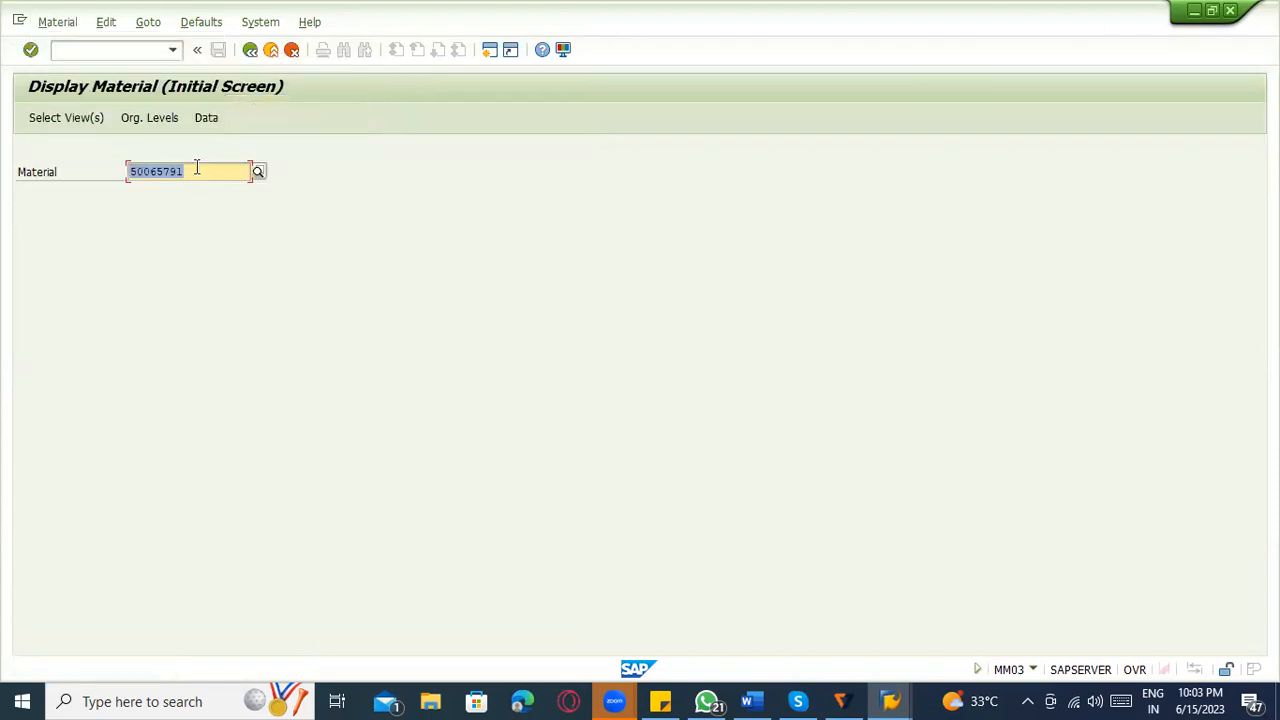
pyautogui.doubleClick(133, 172)
pyautogui.hotkey('ctrl', 'c')
# Start a new standard purchase order with transaction ME21N and enter vendor 1000.
pyautogui.click(110, 52)
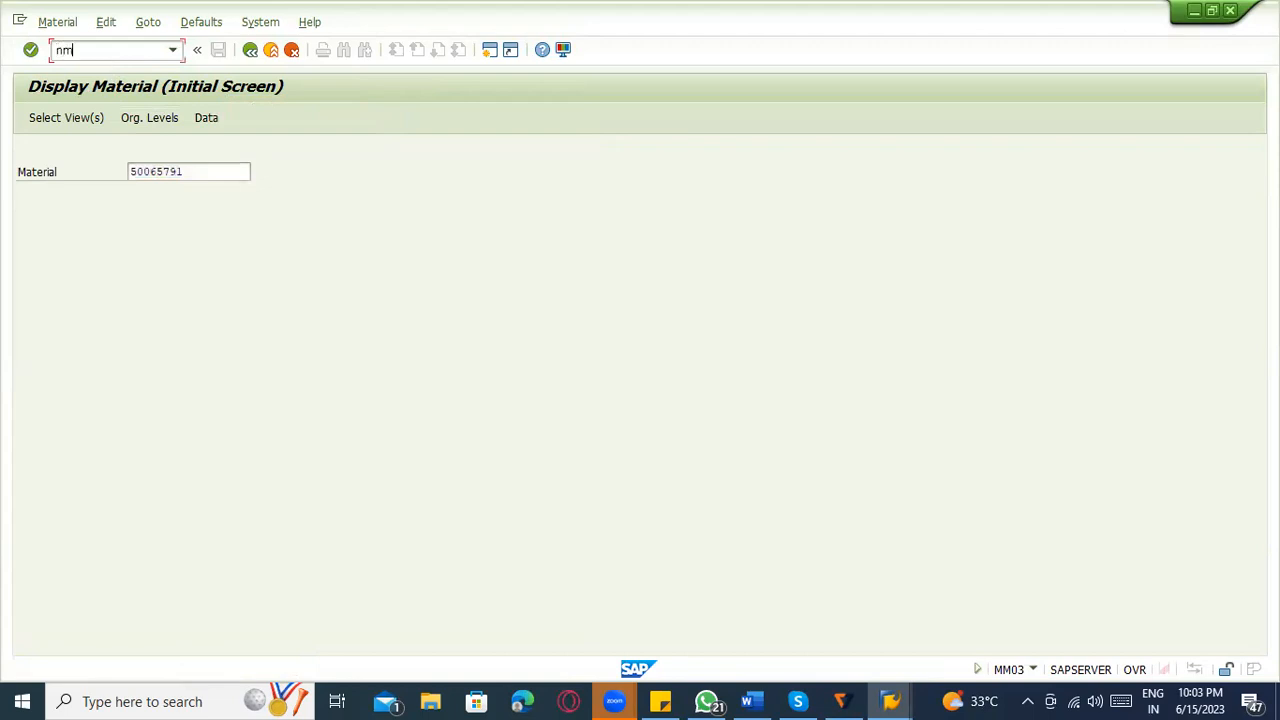
pyautogui.press('Return')
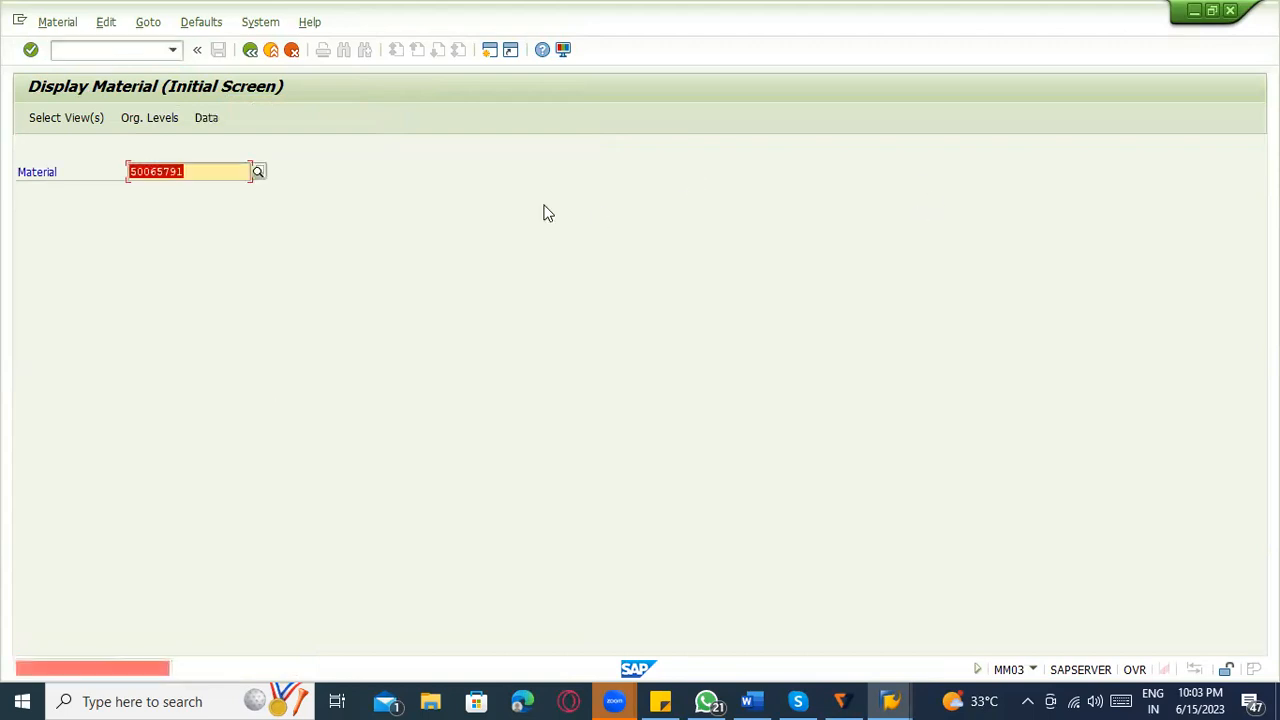
pyautogui.click(118, 49)
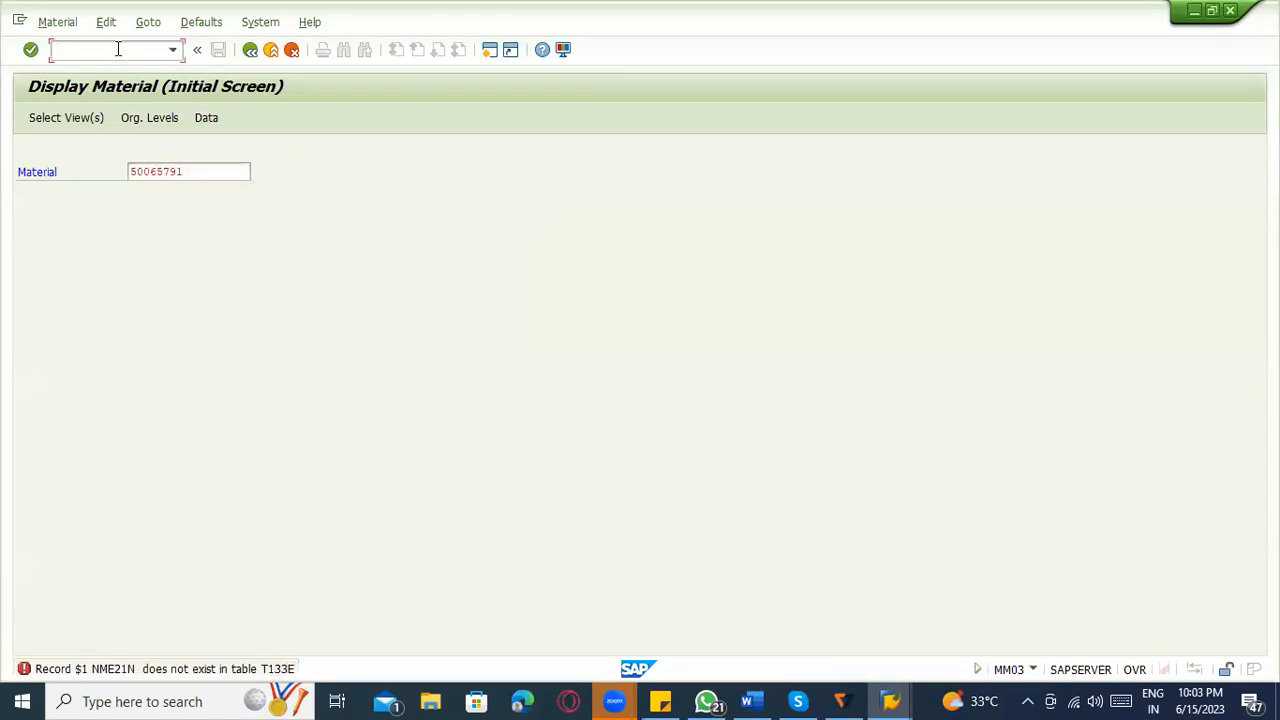
pyautogui.press('Return')
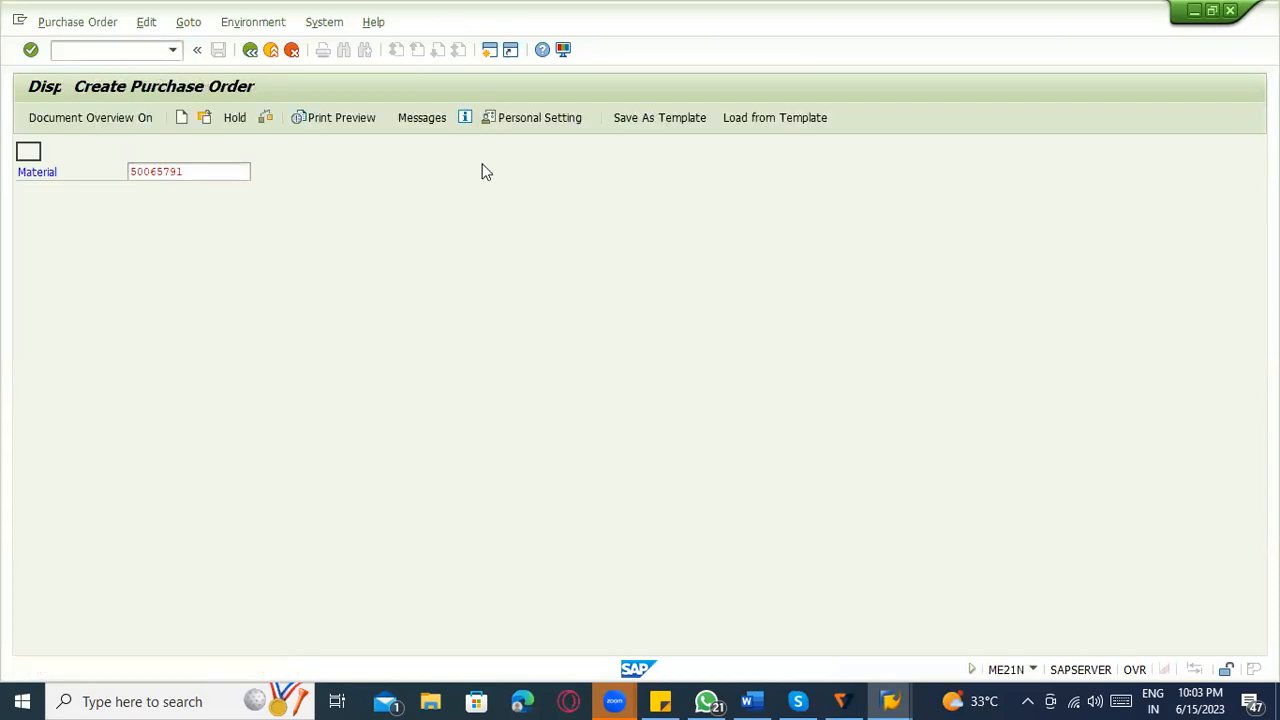
pyautogui.click(463, 153)
pyautogui.write('1000')
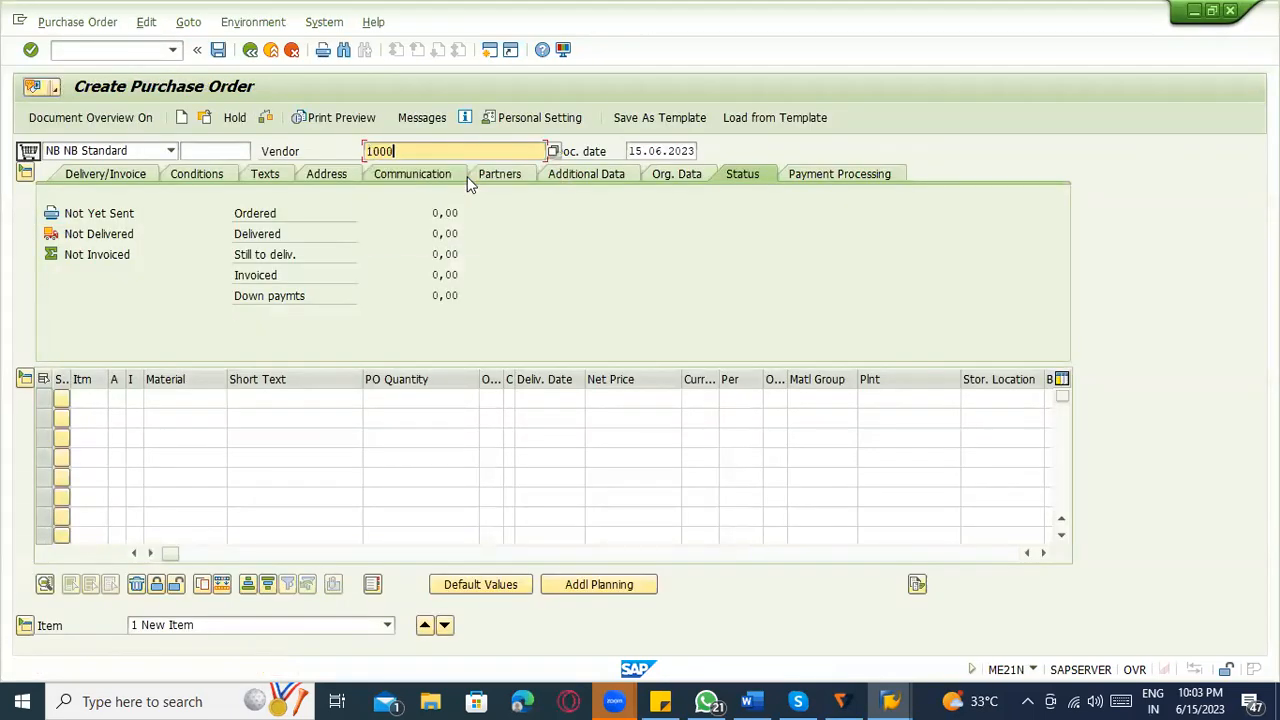
pyautogui.press('Return')
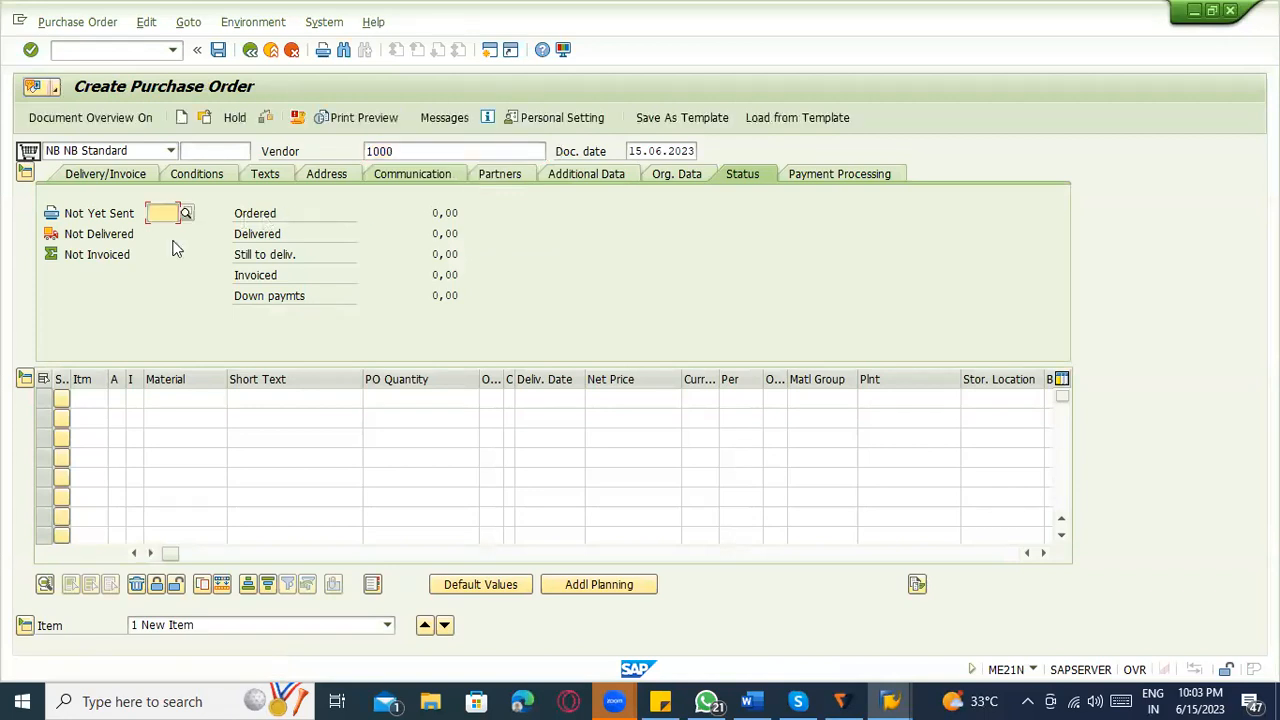
# Fill in the new order's organizational data with purchasing organization 1000, purchasing group 000 and company code 1000.
pyautogui.press('space')
pyautogui.click(161, 234)
pyautogui.click(161, 234)
pyautogui.press('space')
pyautogui.click(165, 254)
pyautogui.click(163, 256)
pyautogui.press('space')
pyautogui.click(173, 275)
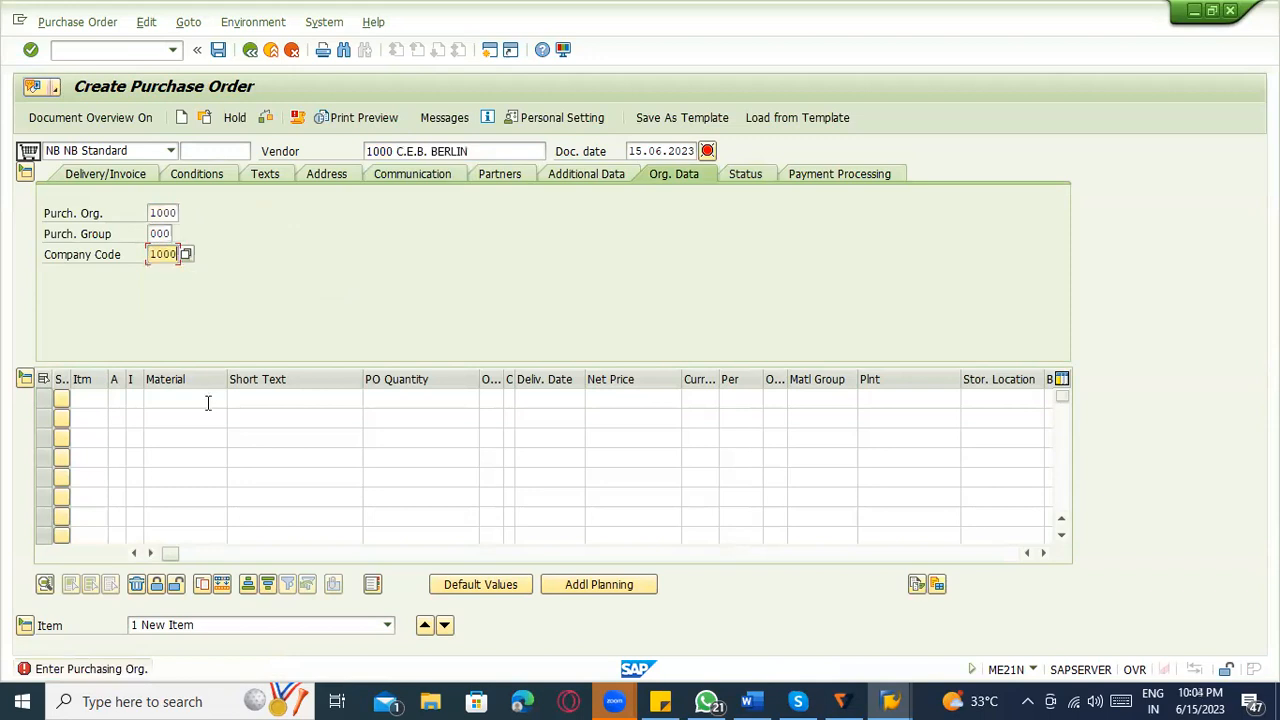
# Add material 50065791 for plant 1200 as the first item of the purchase order.
pyautogui.click(210, 404)
pyautogui.hotkey('ctrl', 'v')
pyautogui.click(891, 402)
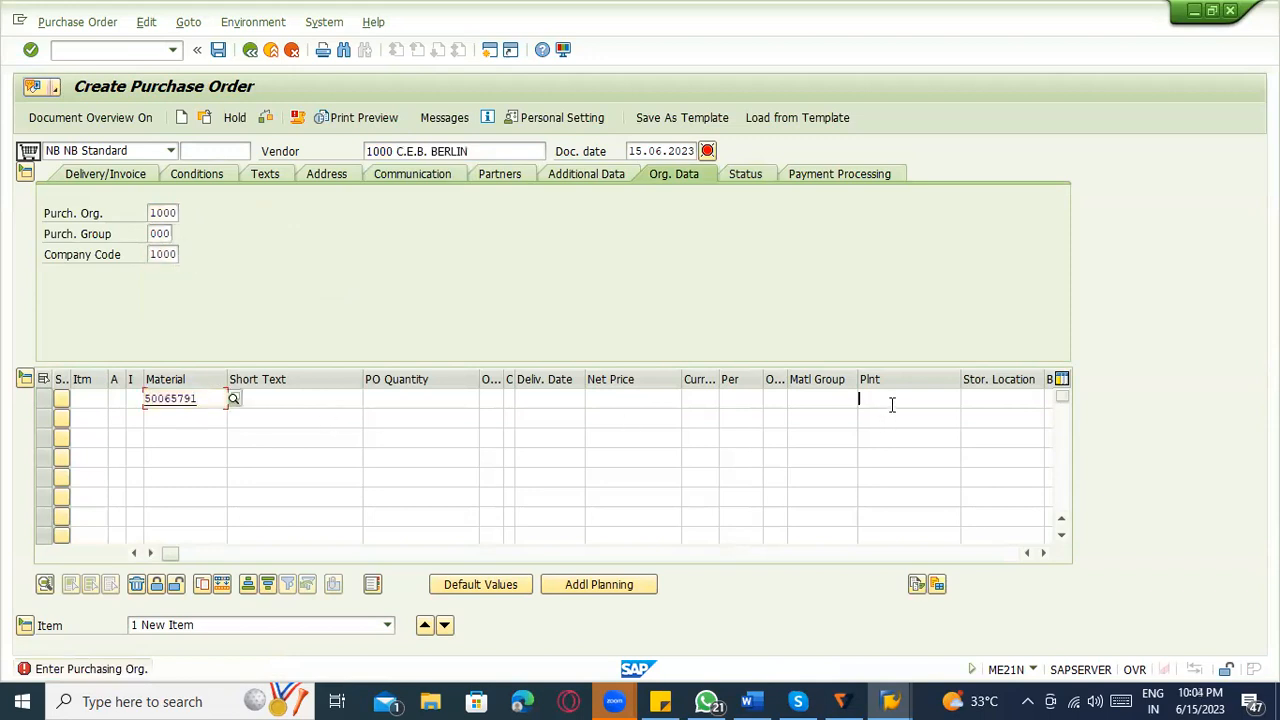
pyautogui.write('1200')
pyautogui.press('Return')
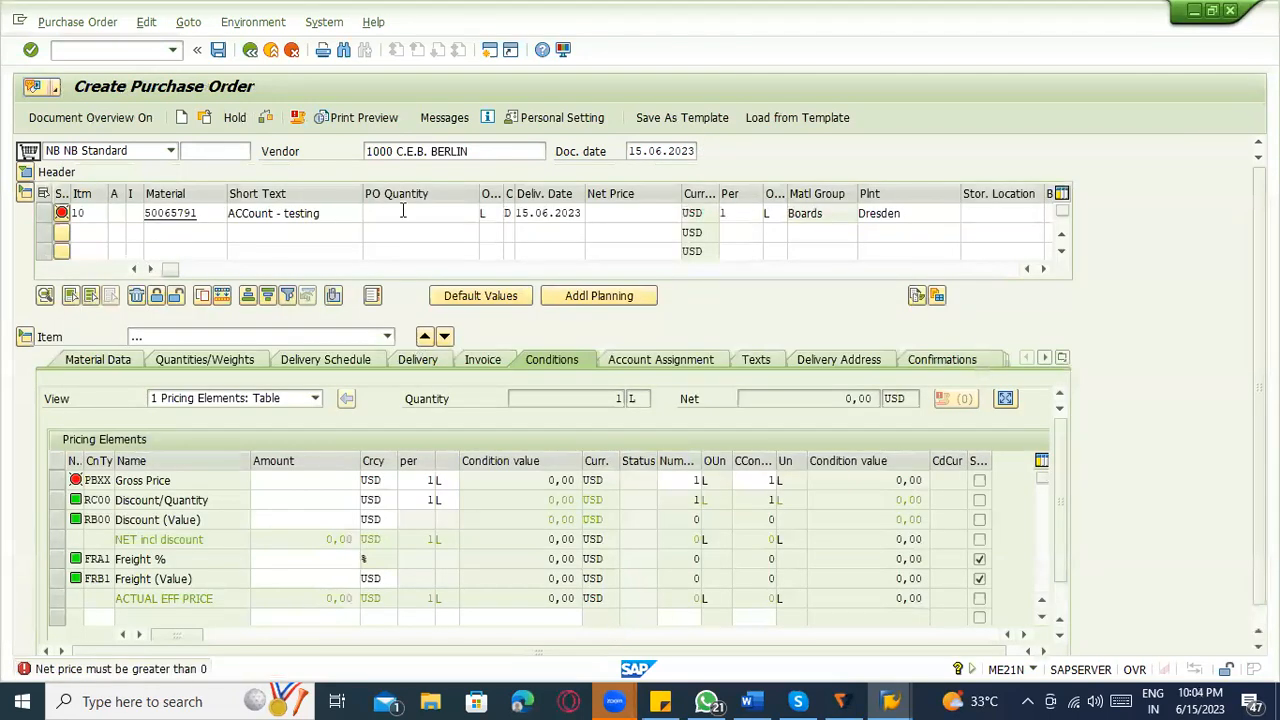
# Set the item's order quantity to 10 and its net price to 100 USD.
pyautogui.click(450, 213)
pyautogui.write('0')
pyautogui.press('Tab')
pyautogui.press('Tab')
pyautogui.press('Tab')
pyautogui.press('Tab')
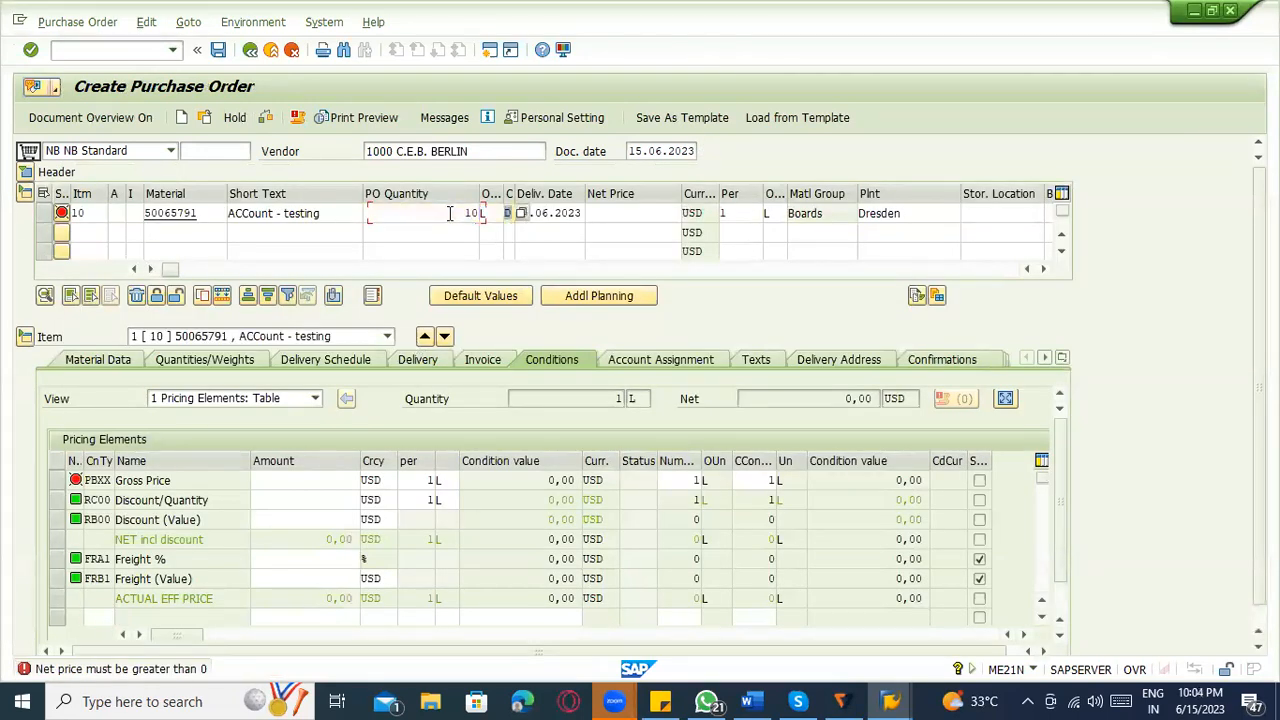
pyautogui.write('100')
pyautogui.press('Return')
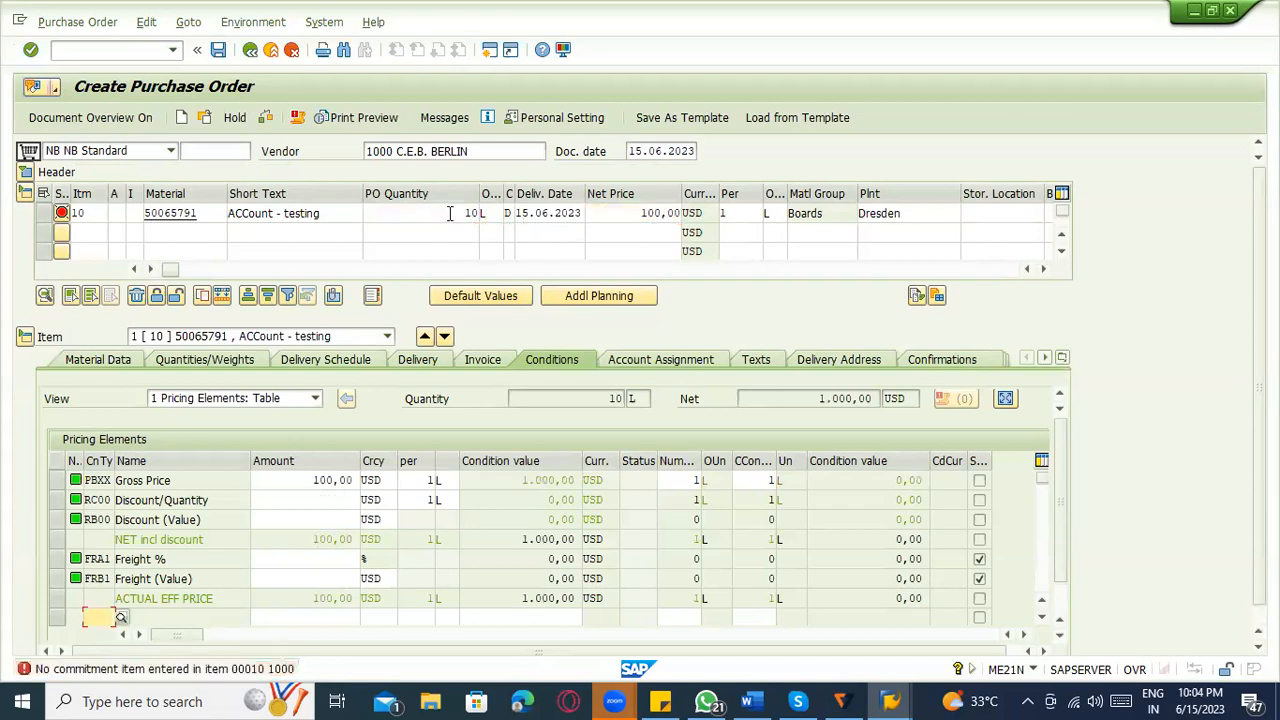
# Read the detailed explanation of the commitment item error, then close it.
pyautogui.click(155, 673)
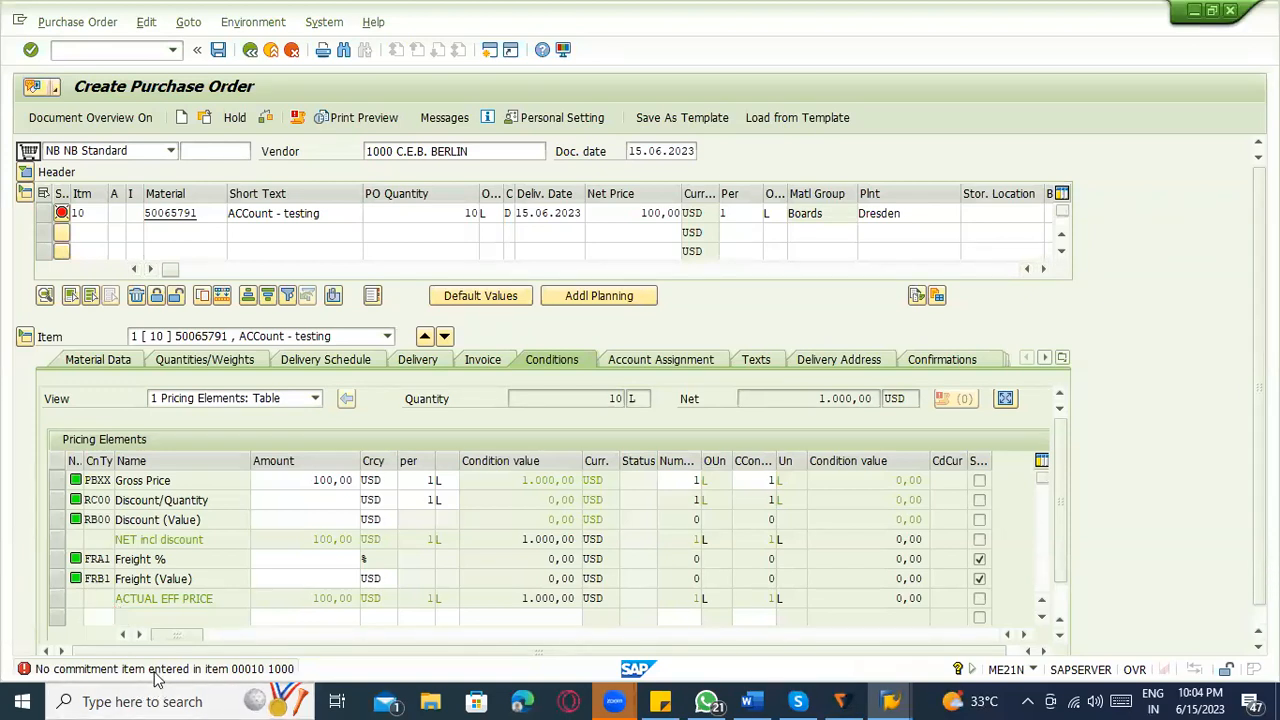
pyautogui.doubleClick(155, 670)
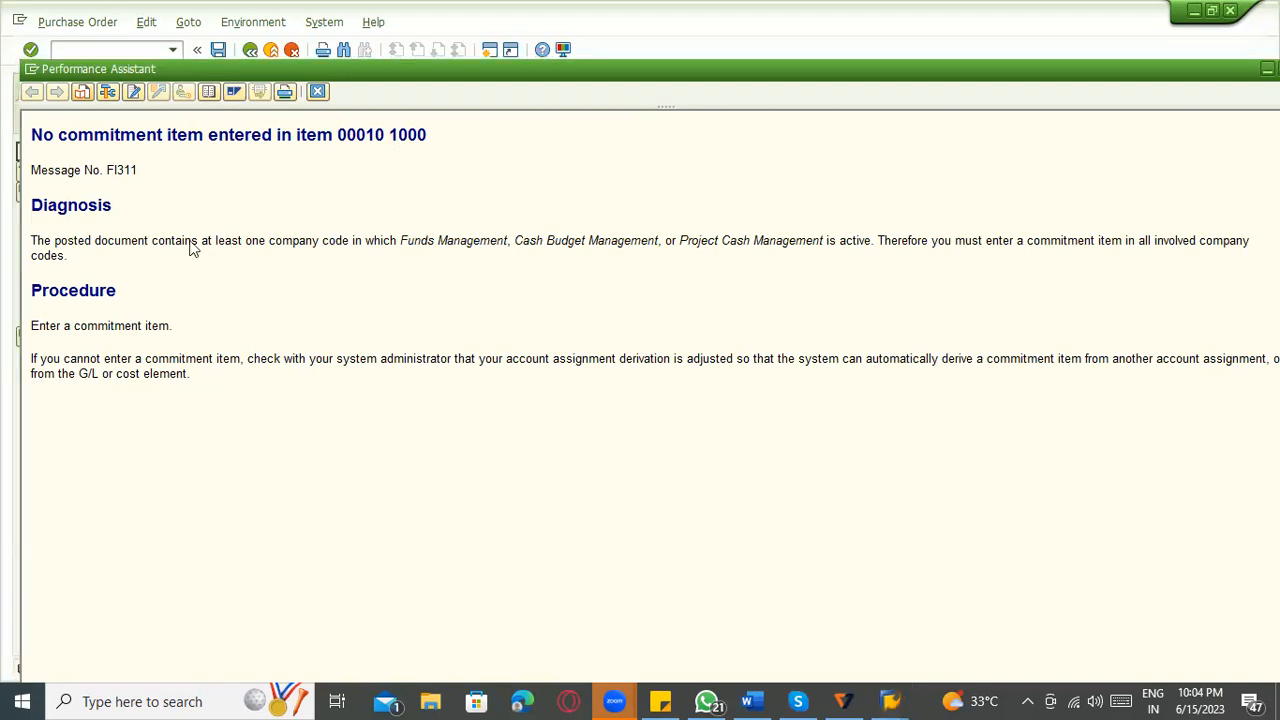
pyautogui.click(3, 315)
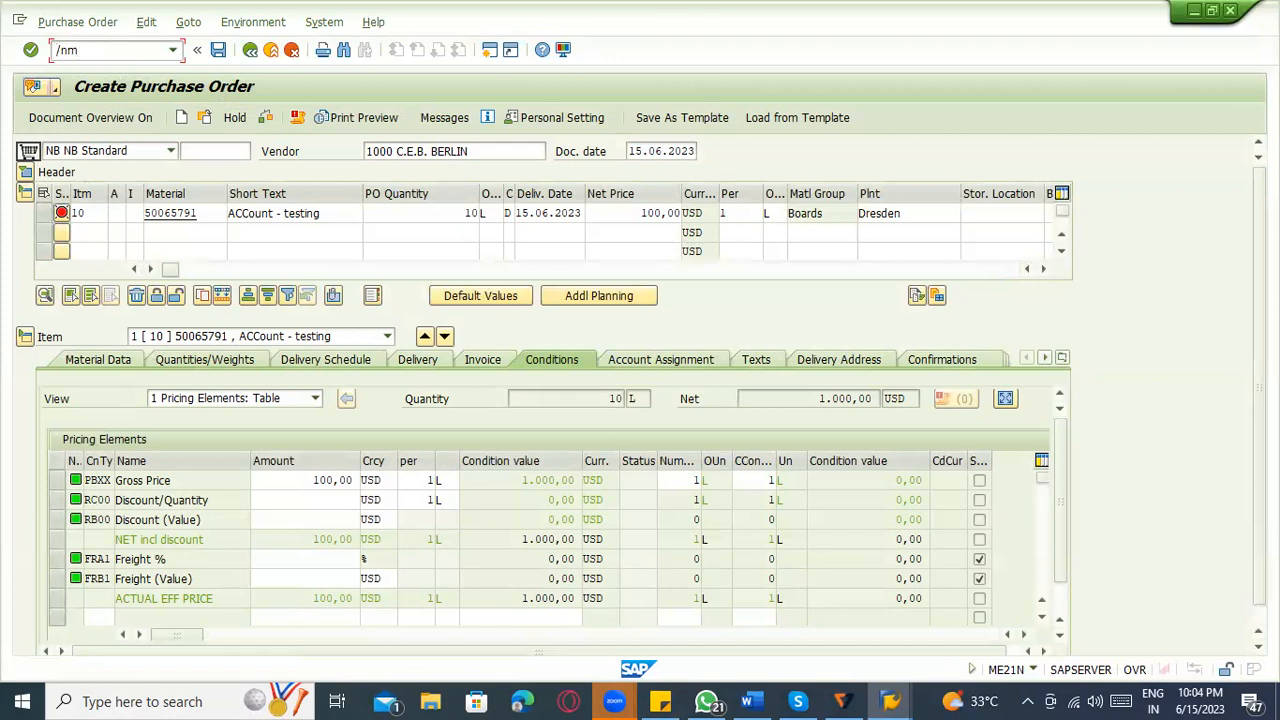
# Switch to the material creation transaction MM01 and enter material 50065791 to extend it.
pyautogui.click(88, 50)
pyautogui.write('/nmm01')
pyautogui.press('Return')
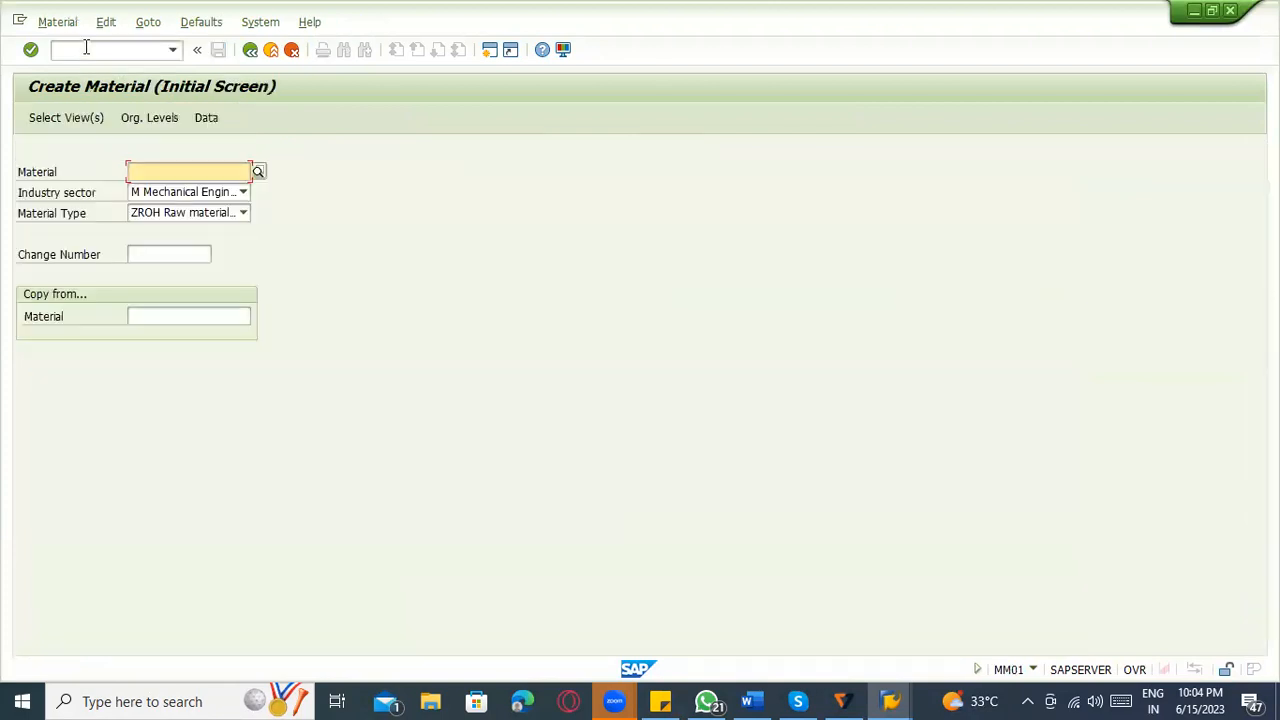
pyautogui.write('50065791')
pyautogui.press('Return')
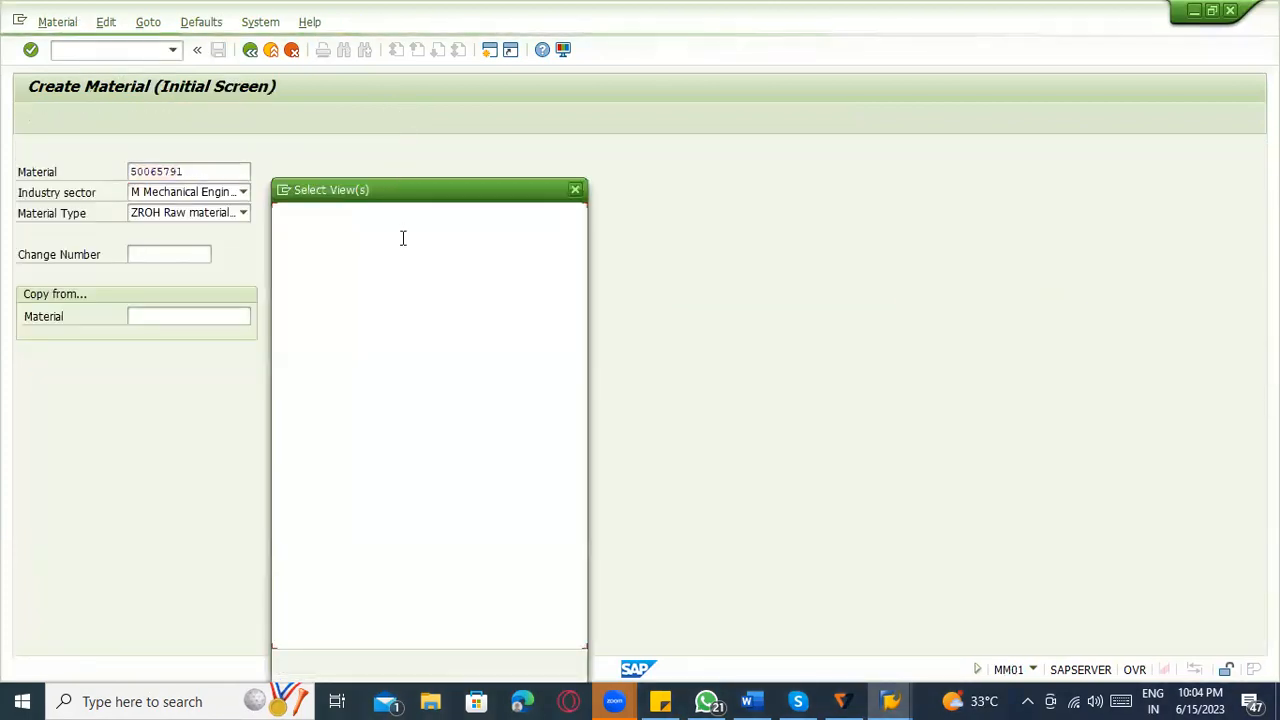
# Select the Basic Data 1 and 2, Purchasing, General Plant Data / Storage 1 and 2, and Accounting 1 and 2 views.
pyautogui.click(283, 240)
pyautogui.click(283, 260)
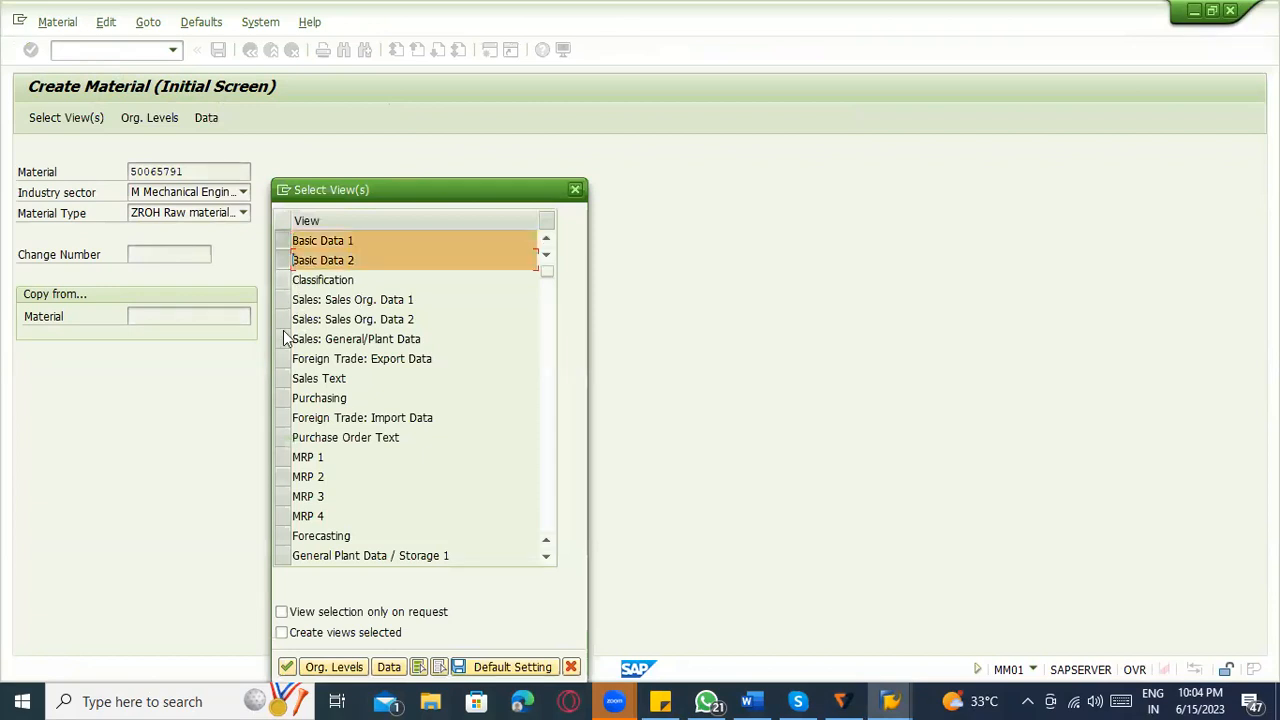
pyautogui.click(283, 398)
pyautogui.scroll(-3, 322, 380)
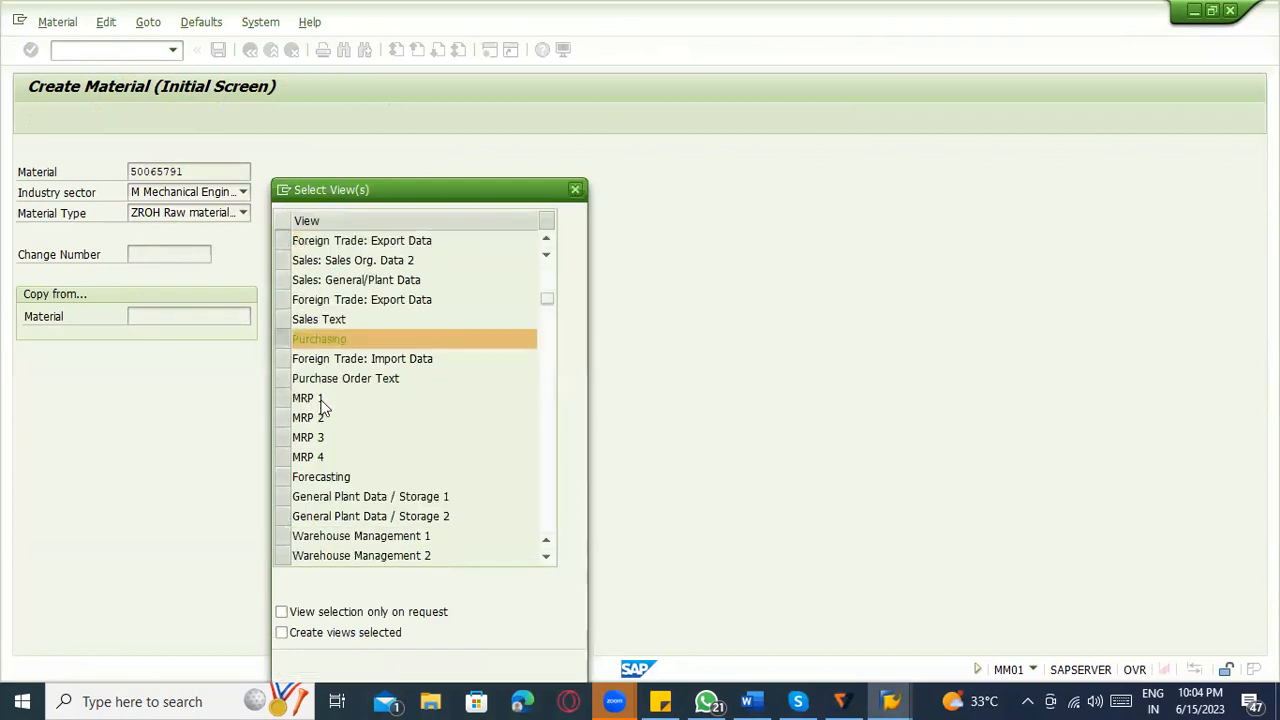
pyautogui.click(283, 383)
pyautogui.click(283, 398)
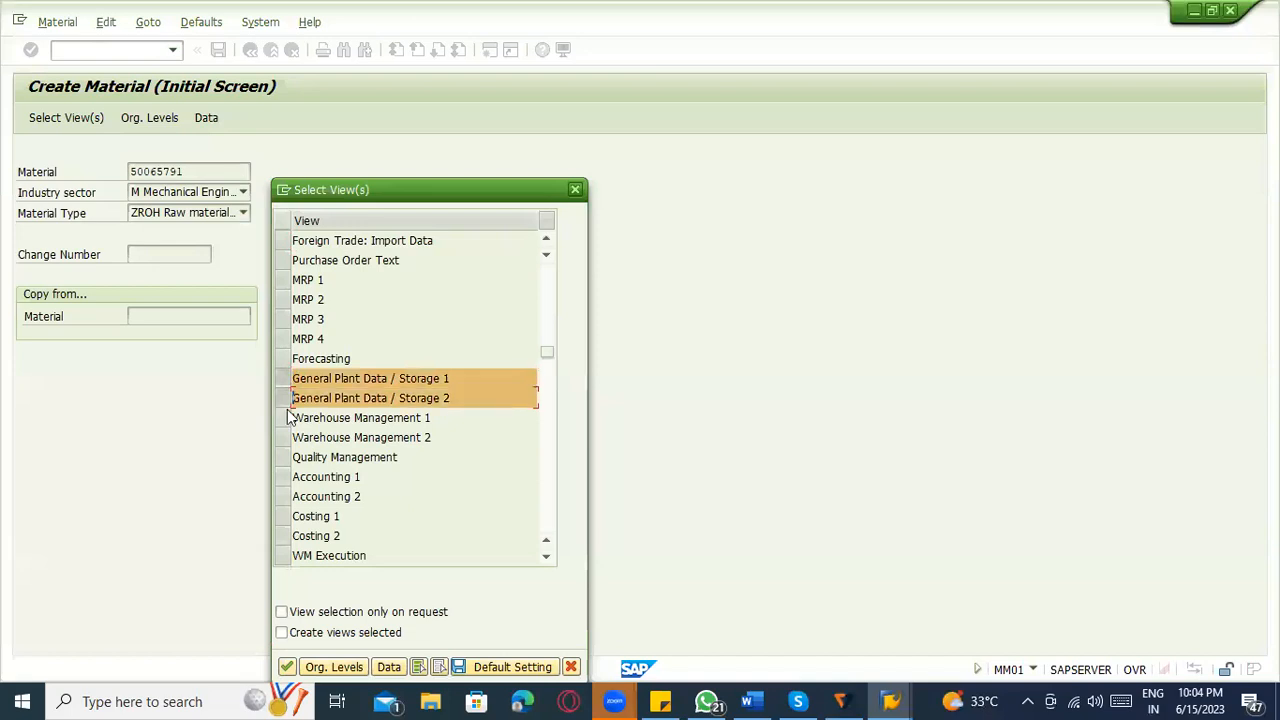
pyautogui.click(283, 477)
pyautogui.click(283, 496)
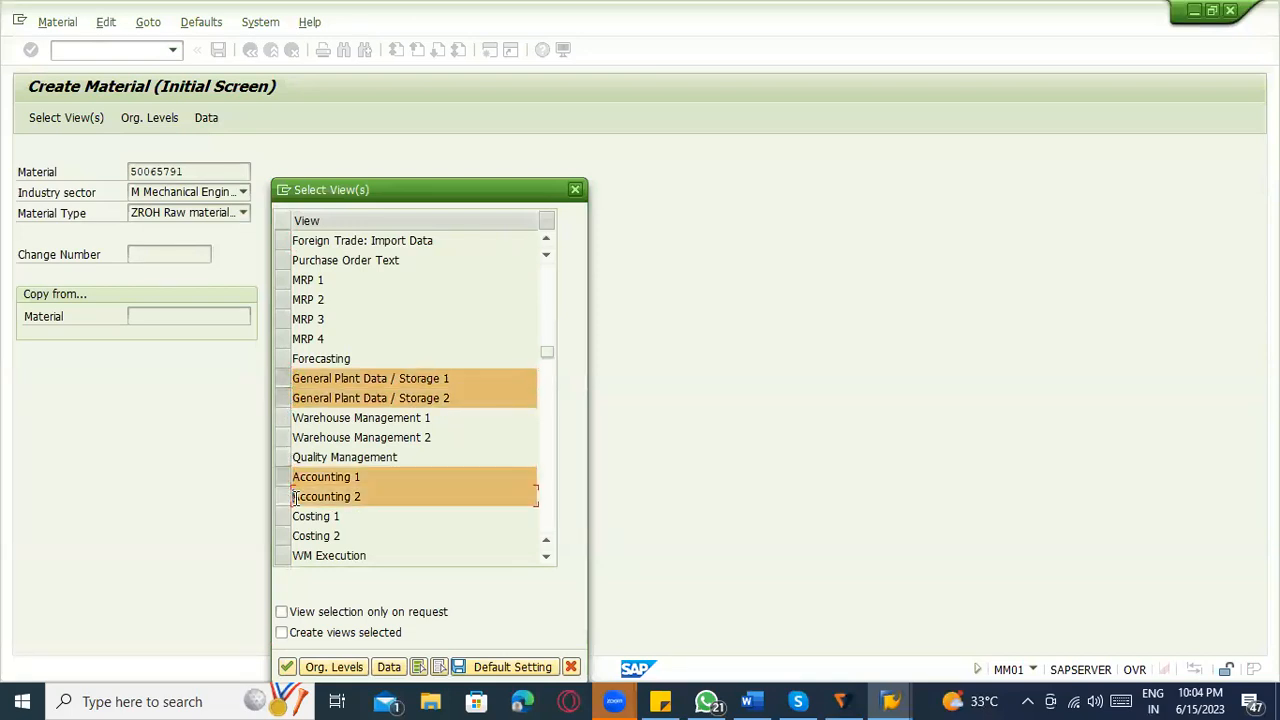
pyautogui.press('Return')
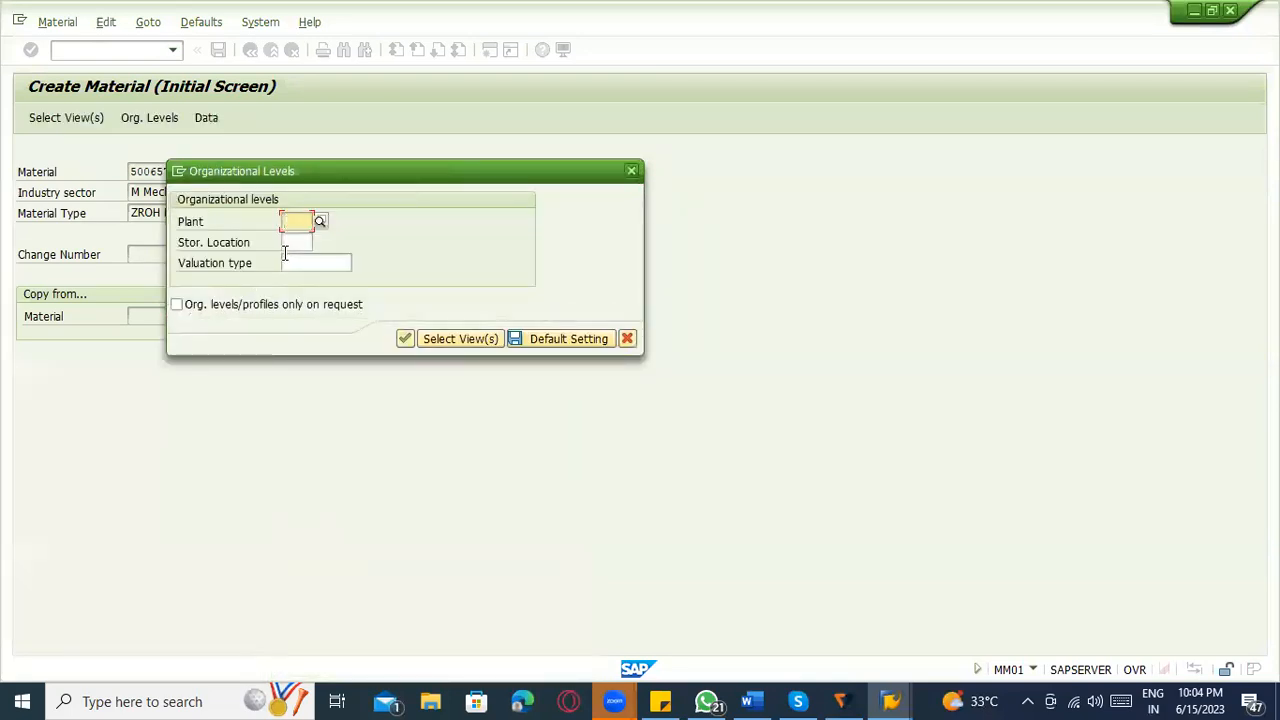
# Set the material's organizational levels to plant 3000 and storage location 0001.
pyautogui.click(300, 222)
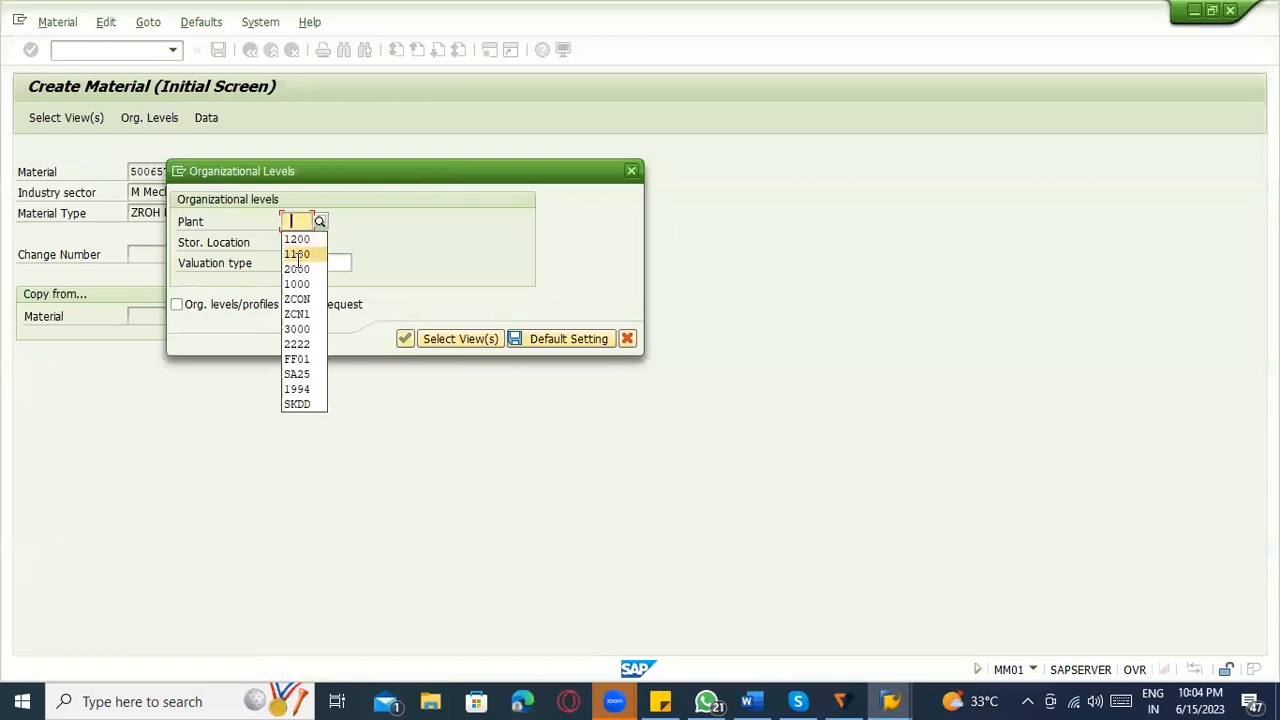
pyautogui.click(299, 254)
pyautogui.click(297, 240)
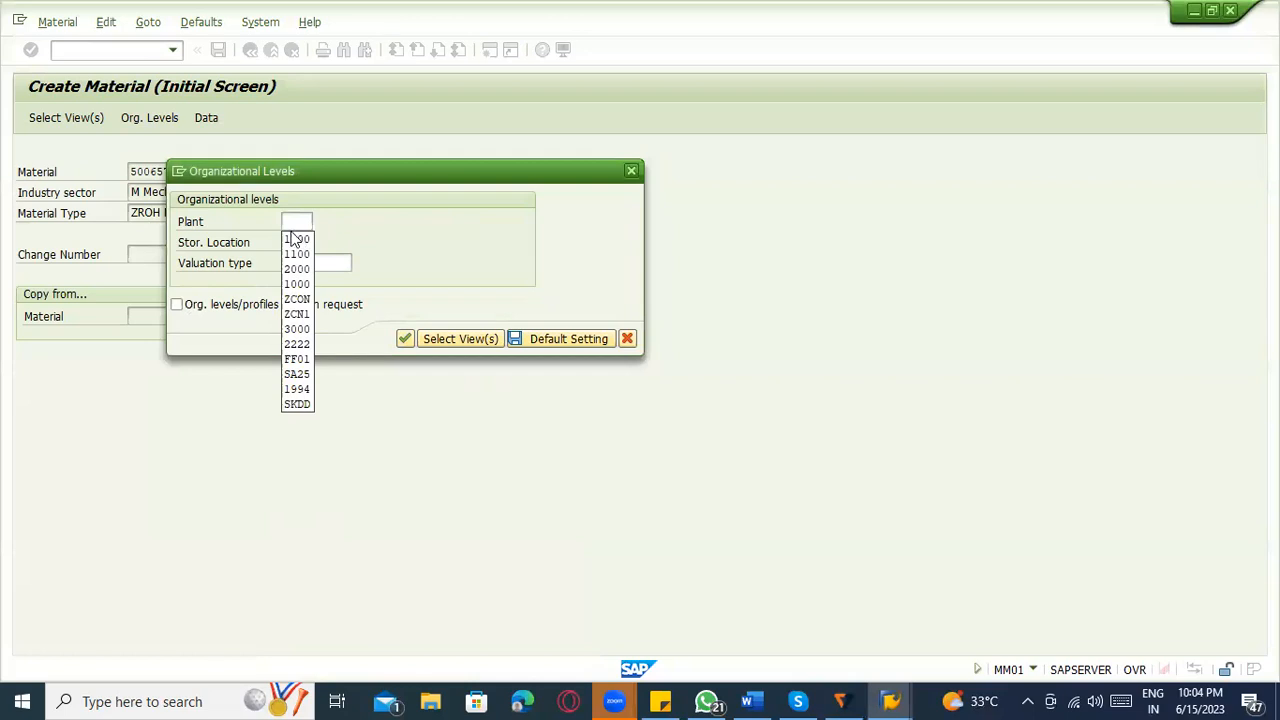
pyautogui.click(298, 220)
pyautogui.write('3000')
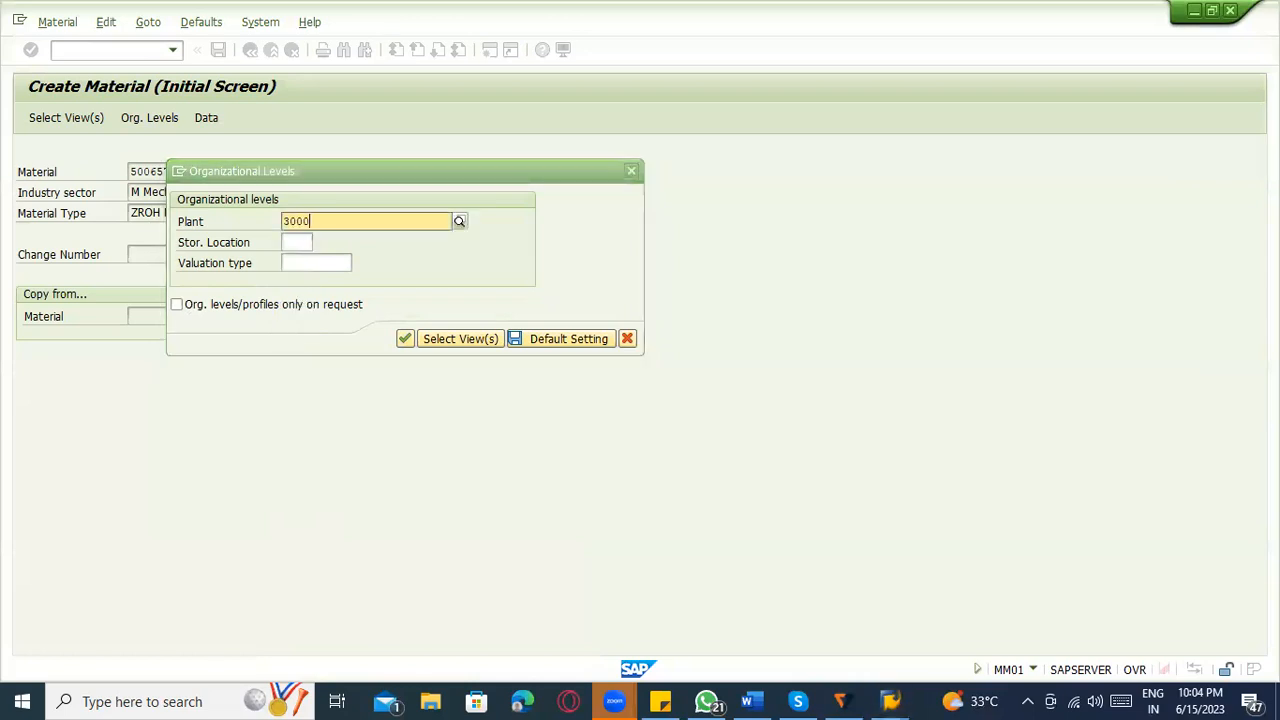
pyautogui.press('Down')
pyautogui.press('Return')
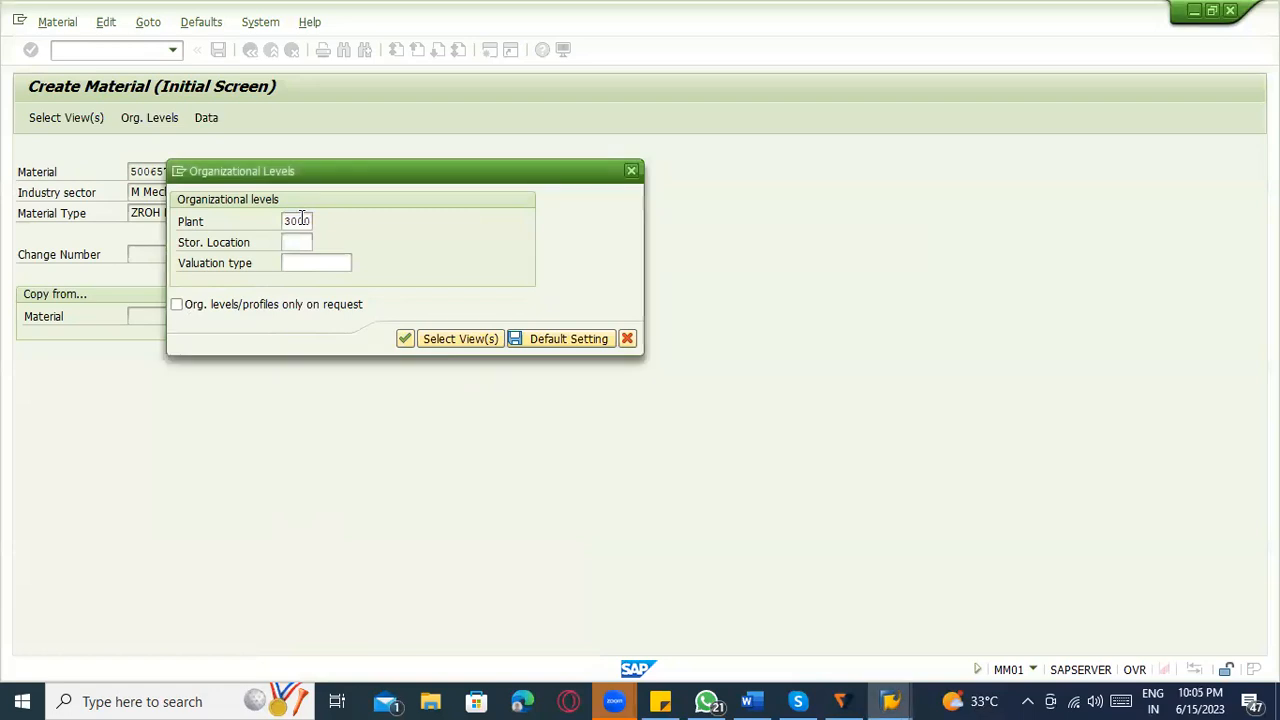
pyautogui.click(299, 242)
pyautogui.write('0001')
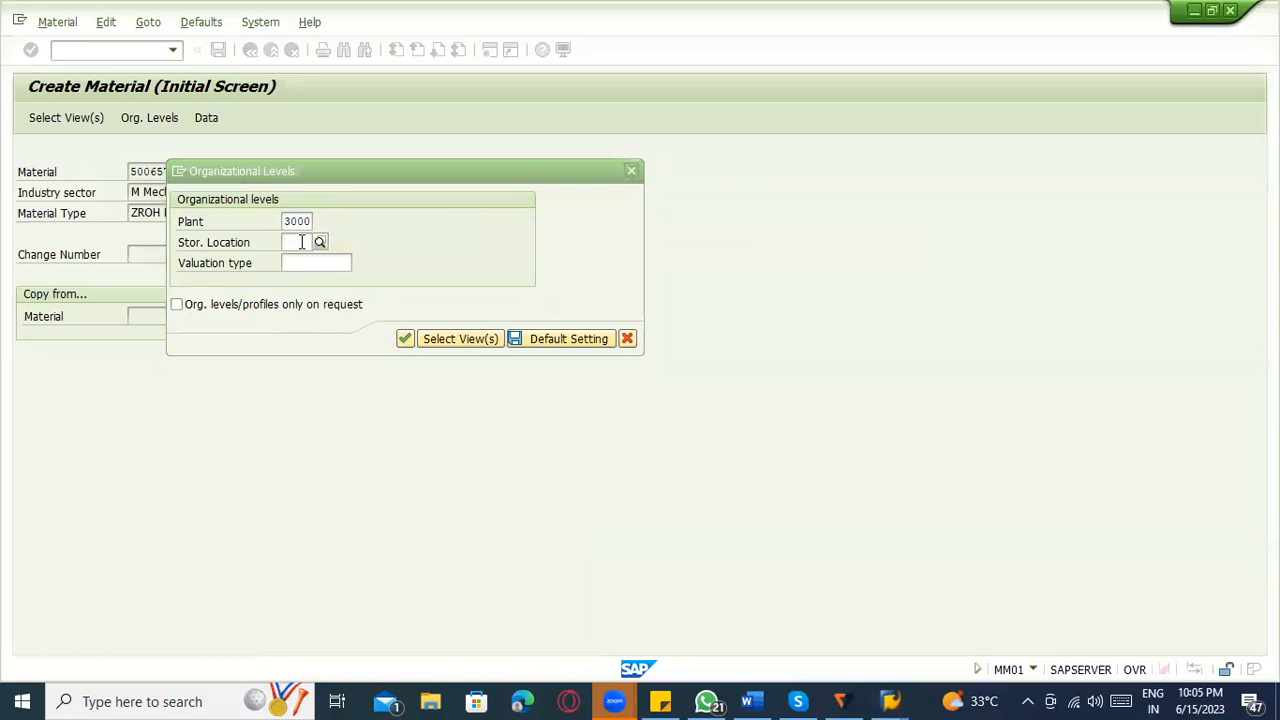
pyautogui.press('Return')
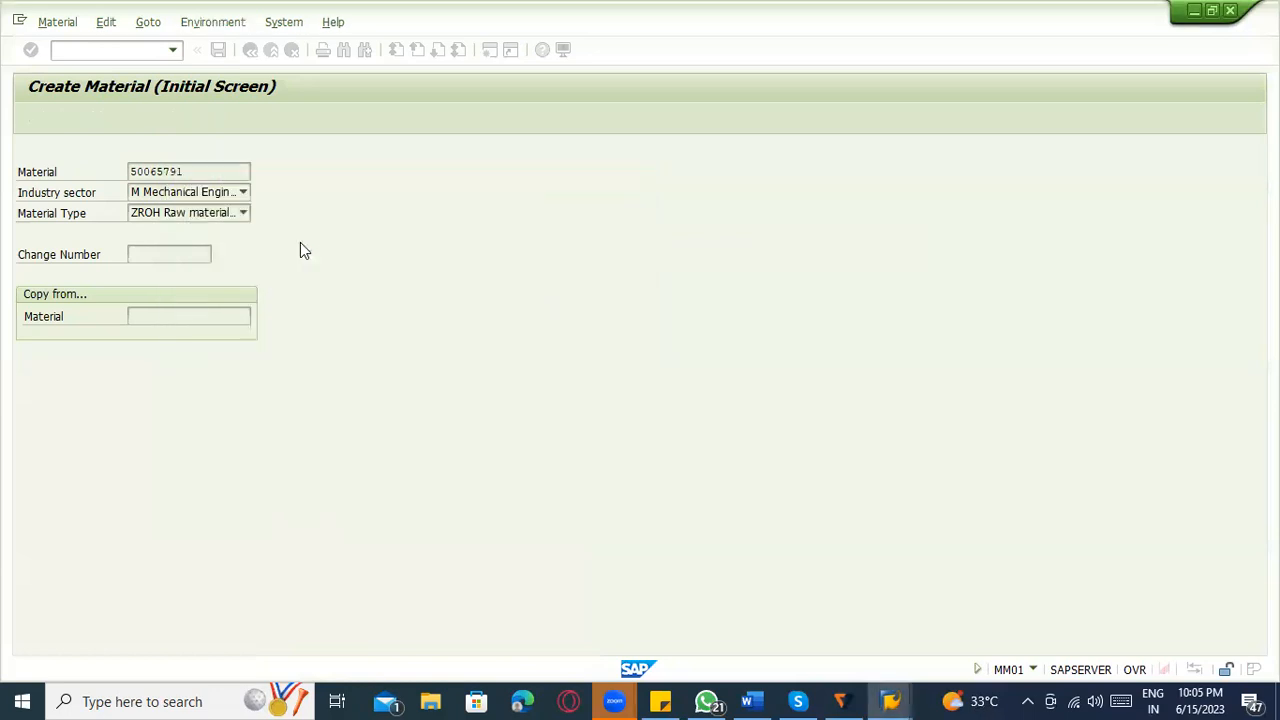
# Enter purchasing group 000 in the Purchasing view and continue through the storage views to Accounting 1.
pyautogui.press('Return')
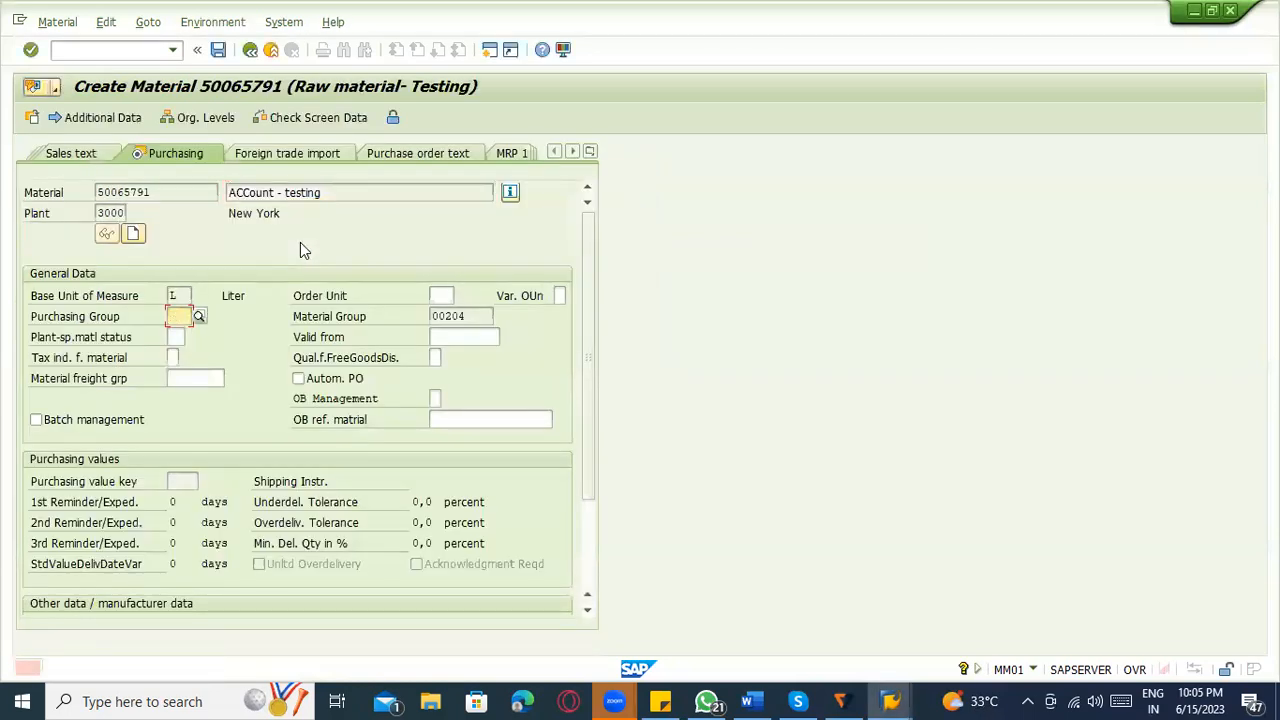
pyautogui.write('000')
pyautogui.press('Return')
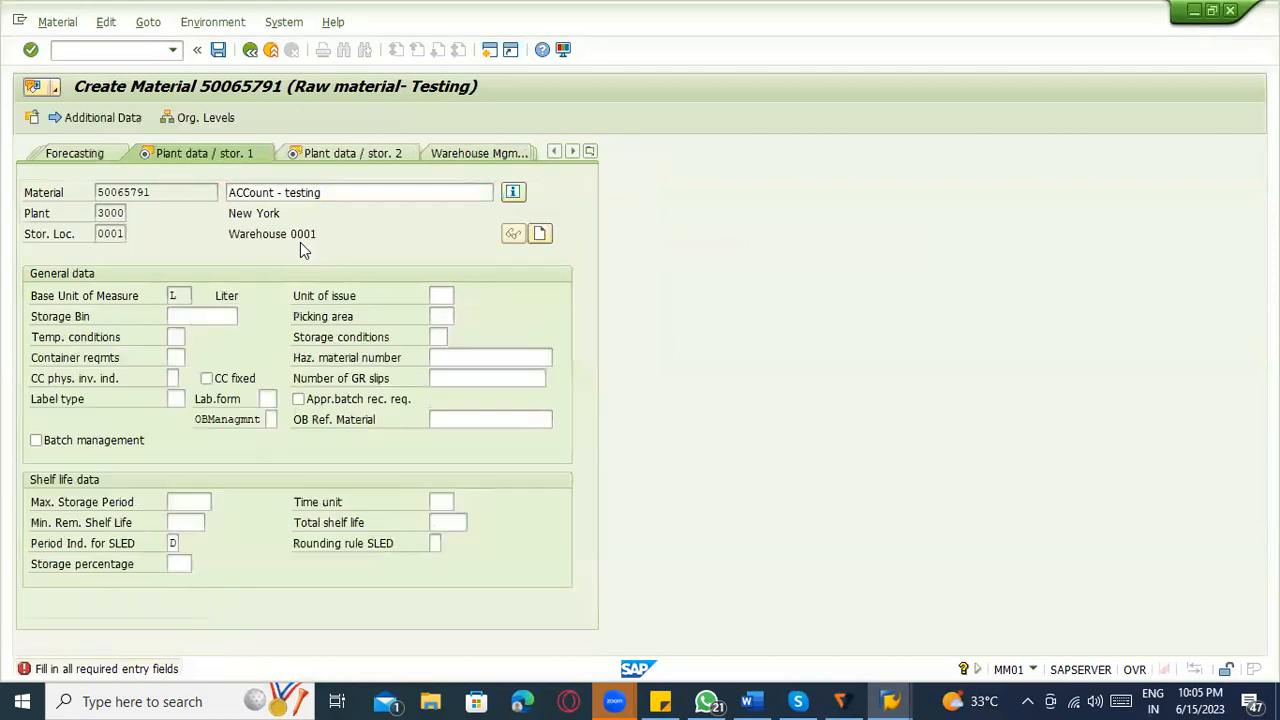
pyautogui.press('Return')
pyautogui.press('Return')
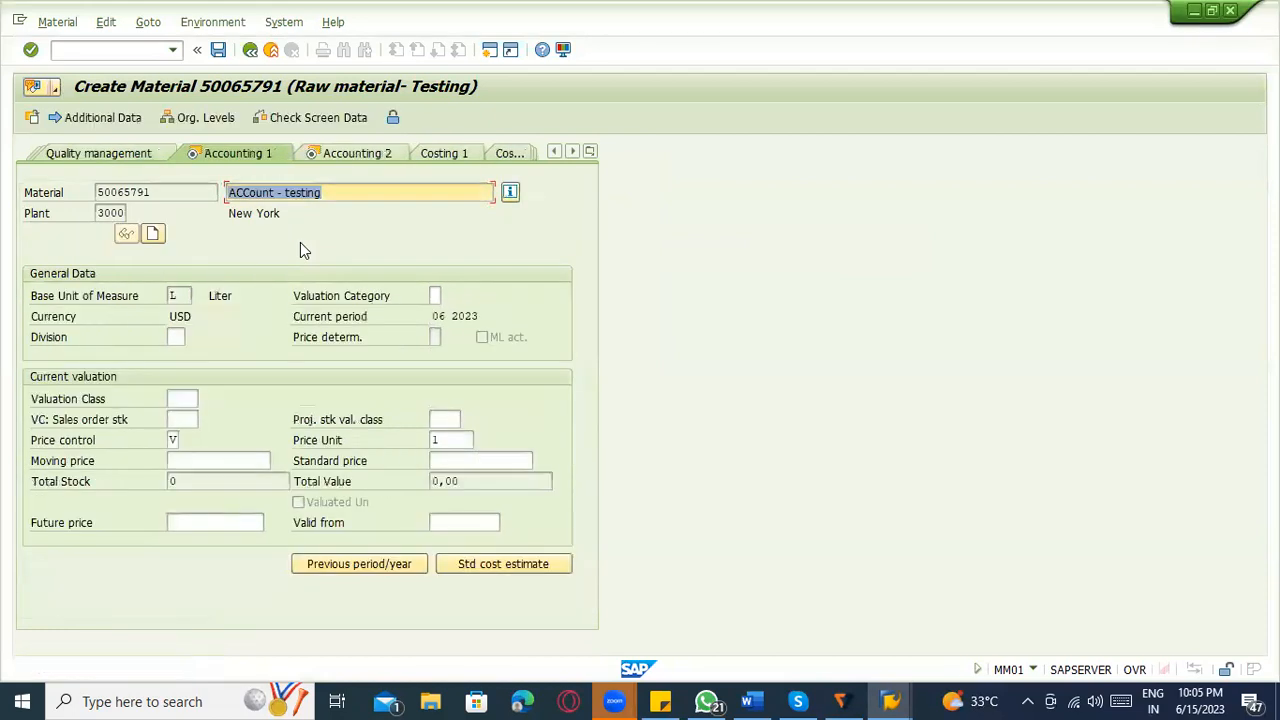
# Choose the material's valuation class for plant 3000 and save the plant extension.
pyautogui.click(186, 398)
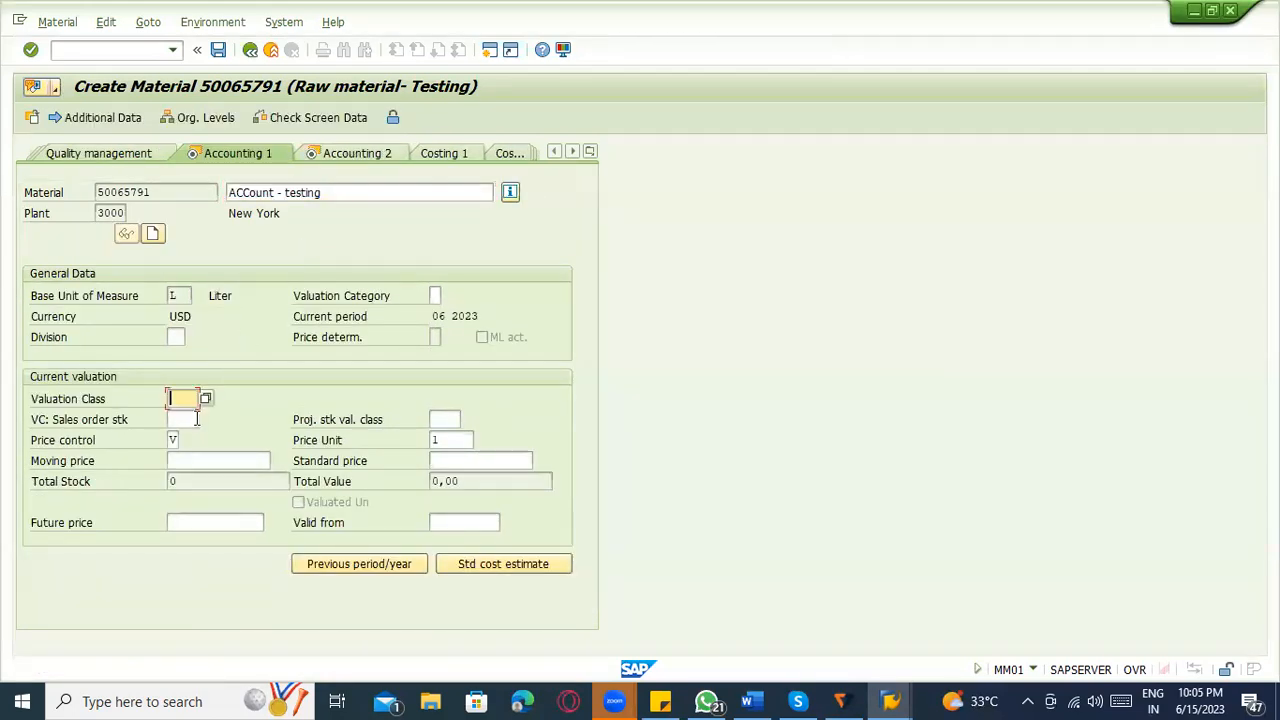
pyautogui.click(188, 417)
pyautogui.press('Return')
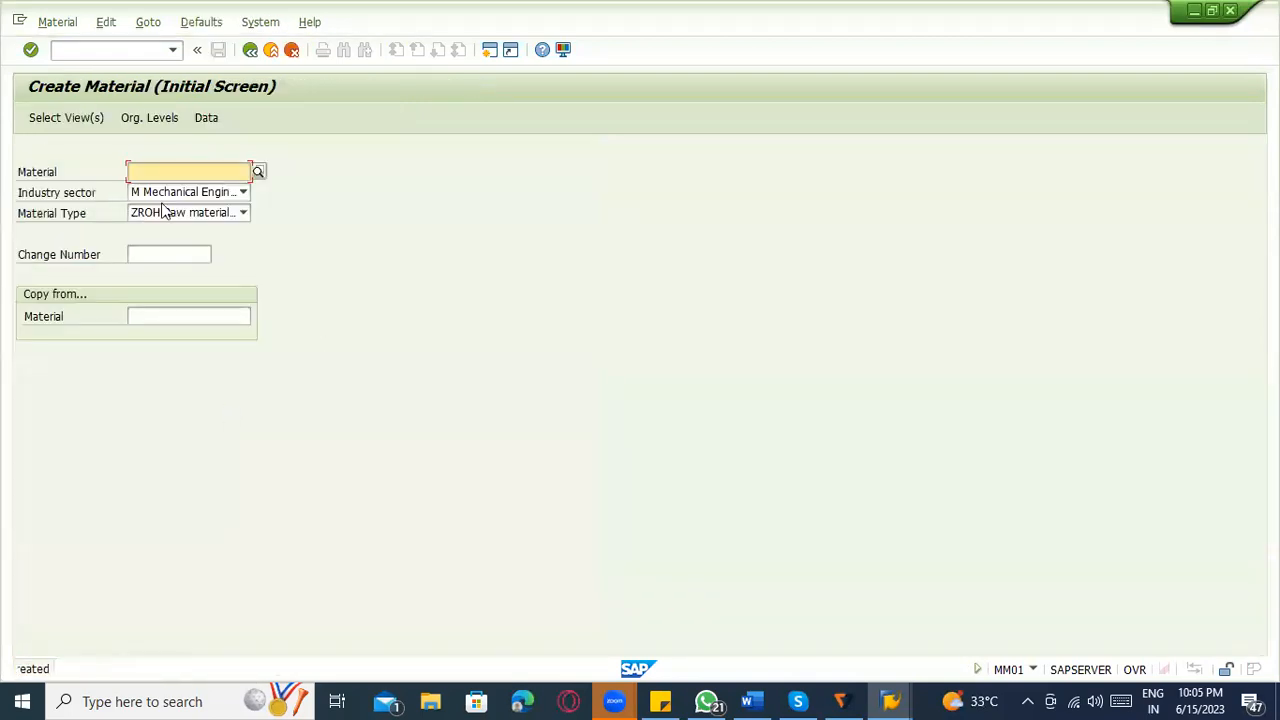
# Start another standard purchase order with transaction ME21N and enter vendor 1000.
pyautogui.click(120, 49)
pyautogui.write('/')
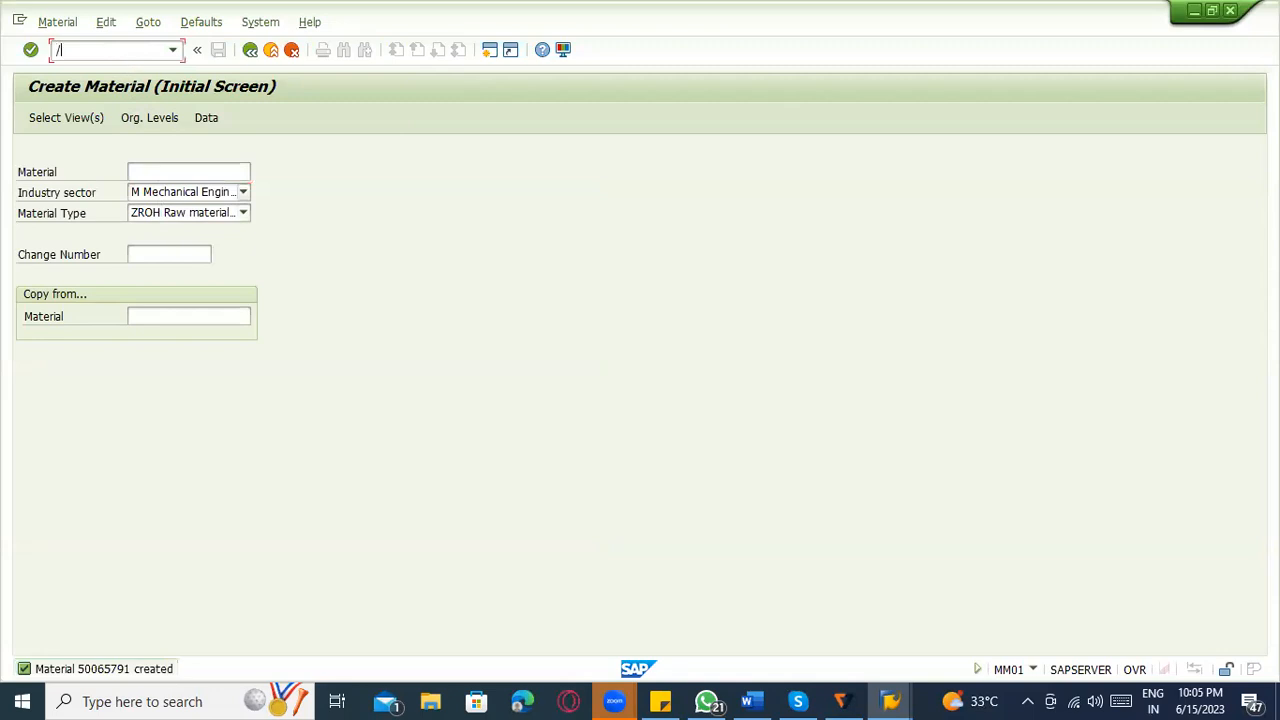
pyautogui.write('nme21n')
pyautogui.press('Return')
pyautogui.click(454, 151)
pyautogui.write('1000')
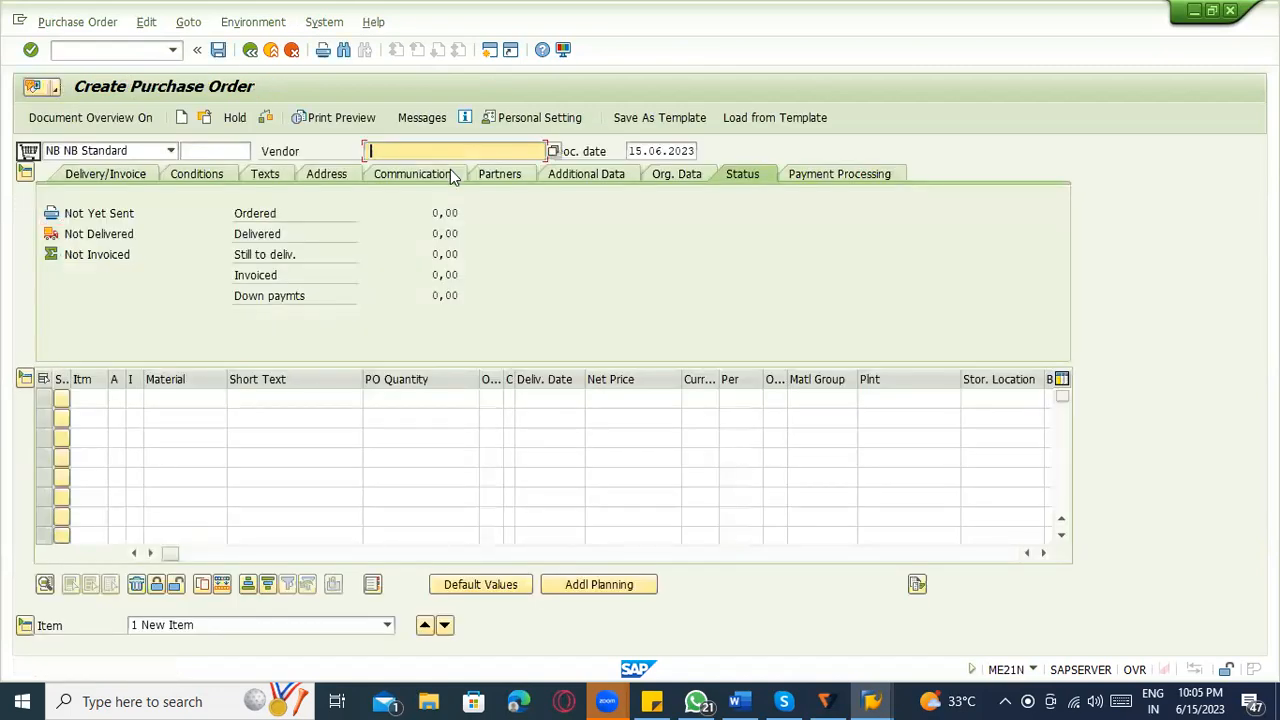
pyautogui.press('Return')
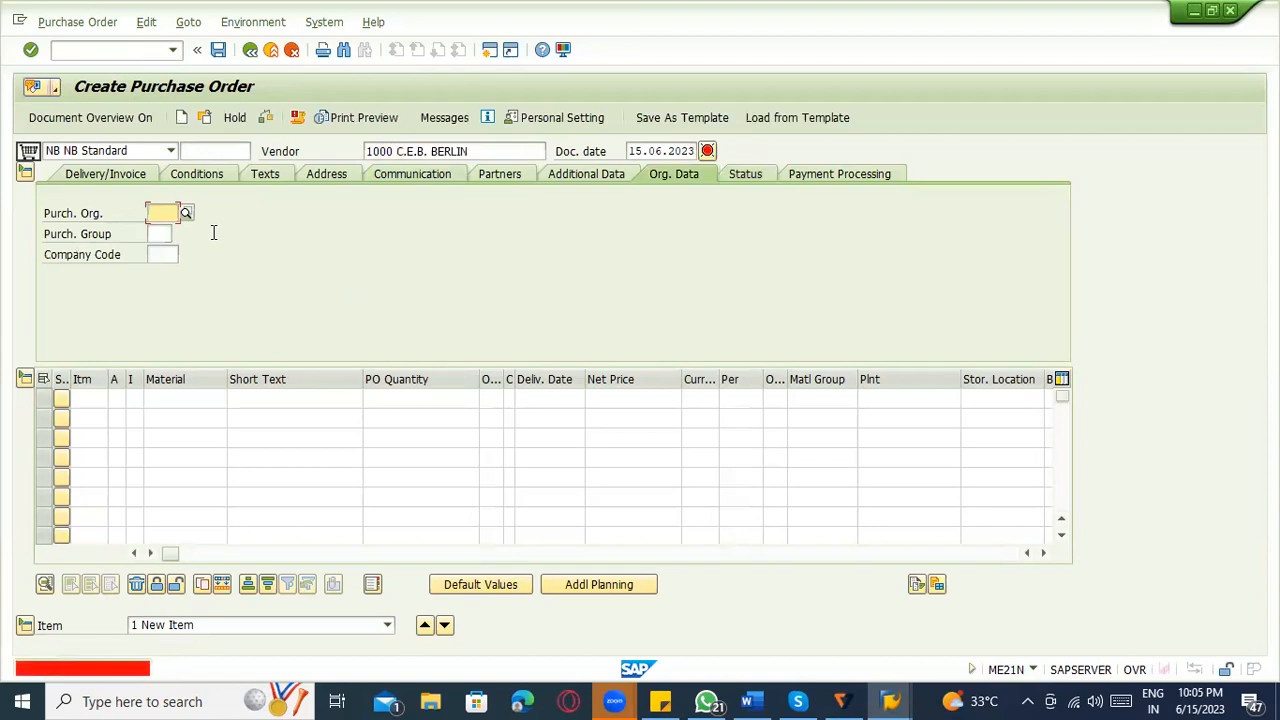
# Enter purchasing organization 3000 and purchasing group 000 in the order's organizational data.
pyautogui.write('3000')
pyautogui.press('Return')
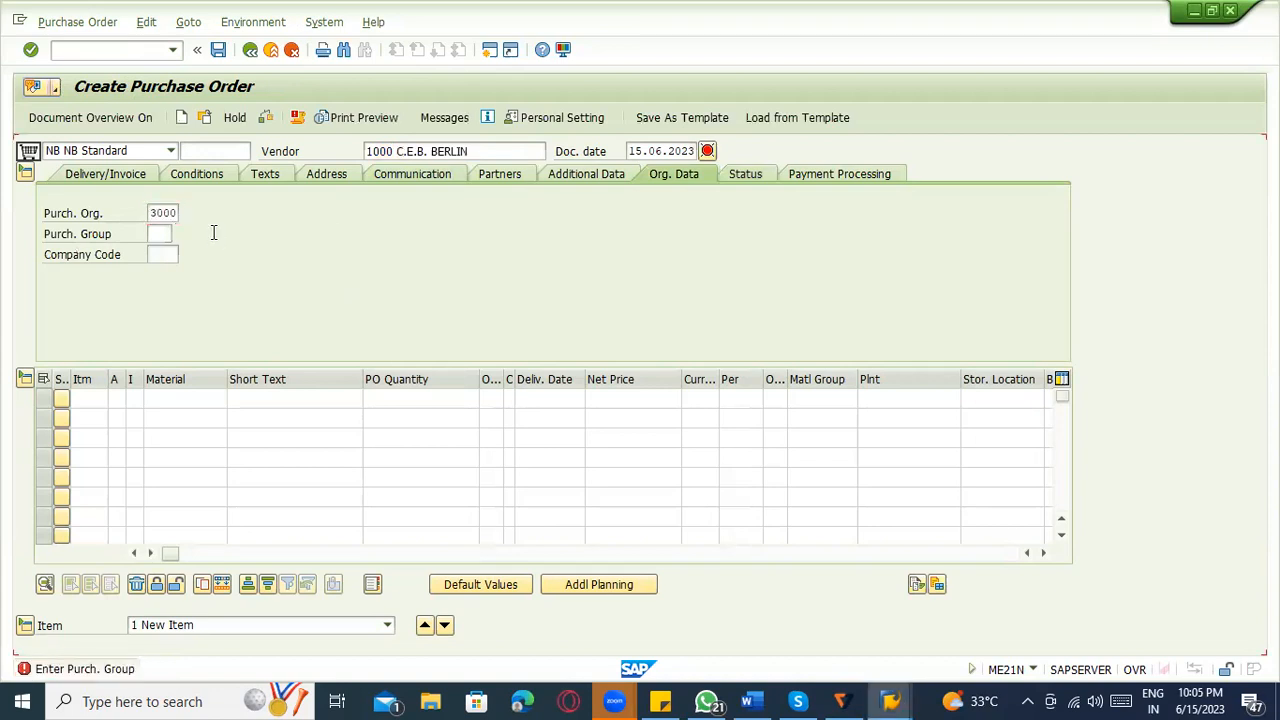
pyautogui.write('000')
pyautogui.press('Return')
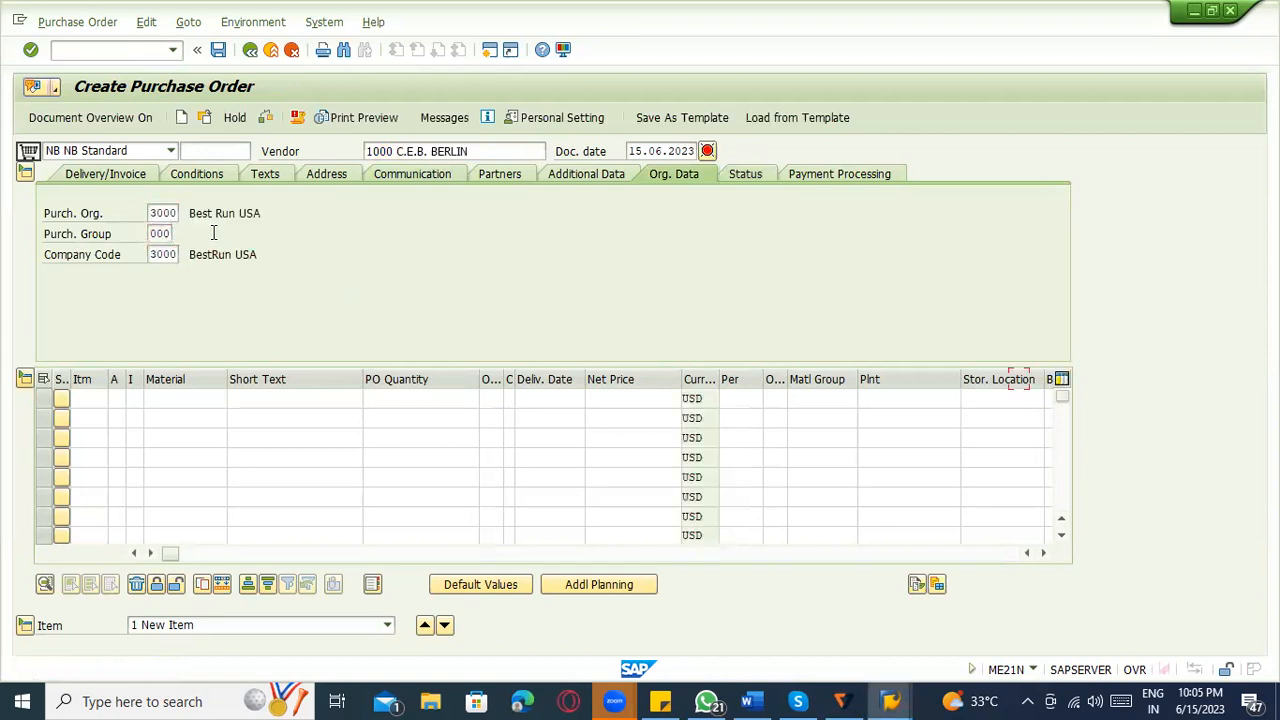
# Add material 50065791 for plant 3000 as the first item of the purchase order.
pyautogui.press('Tab')
pyautogui.press('Tab')
pyautogui.press('Tab')
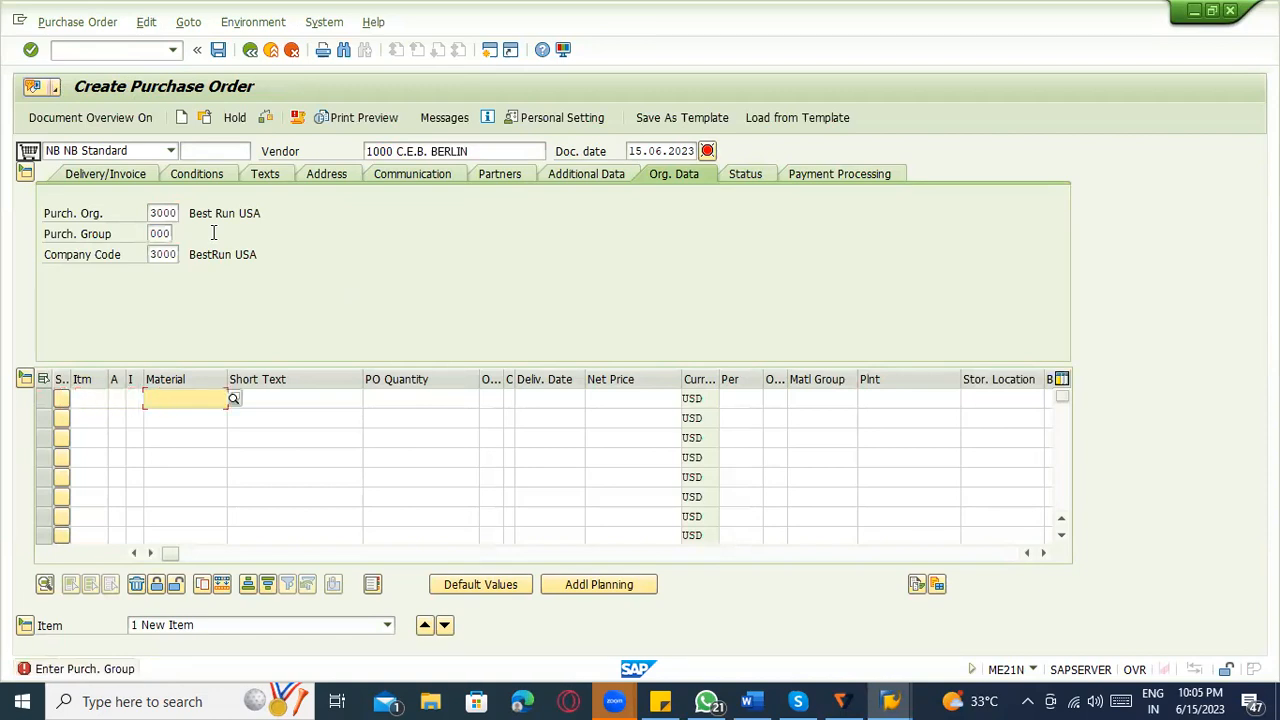
pyautogui.write('50065791')
pyautogui.press('Return')
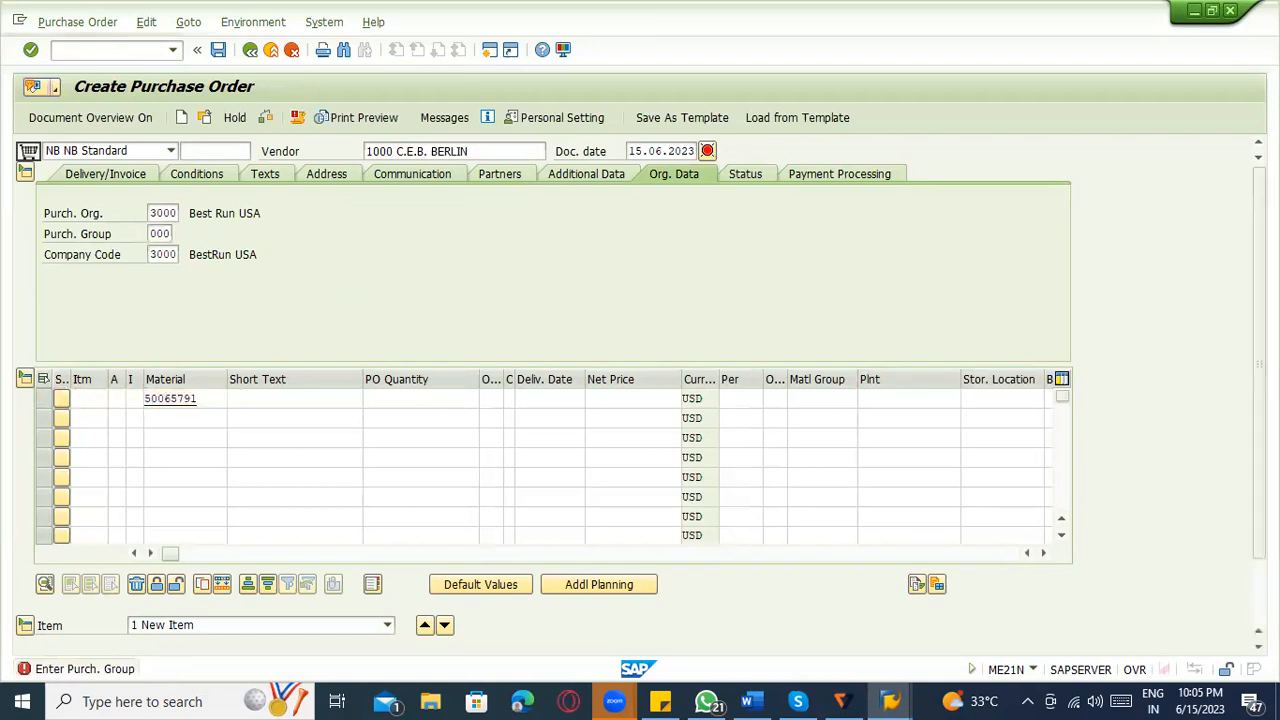
pyautogui.write('3000')
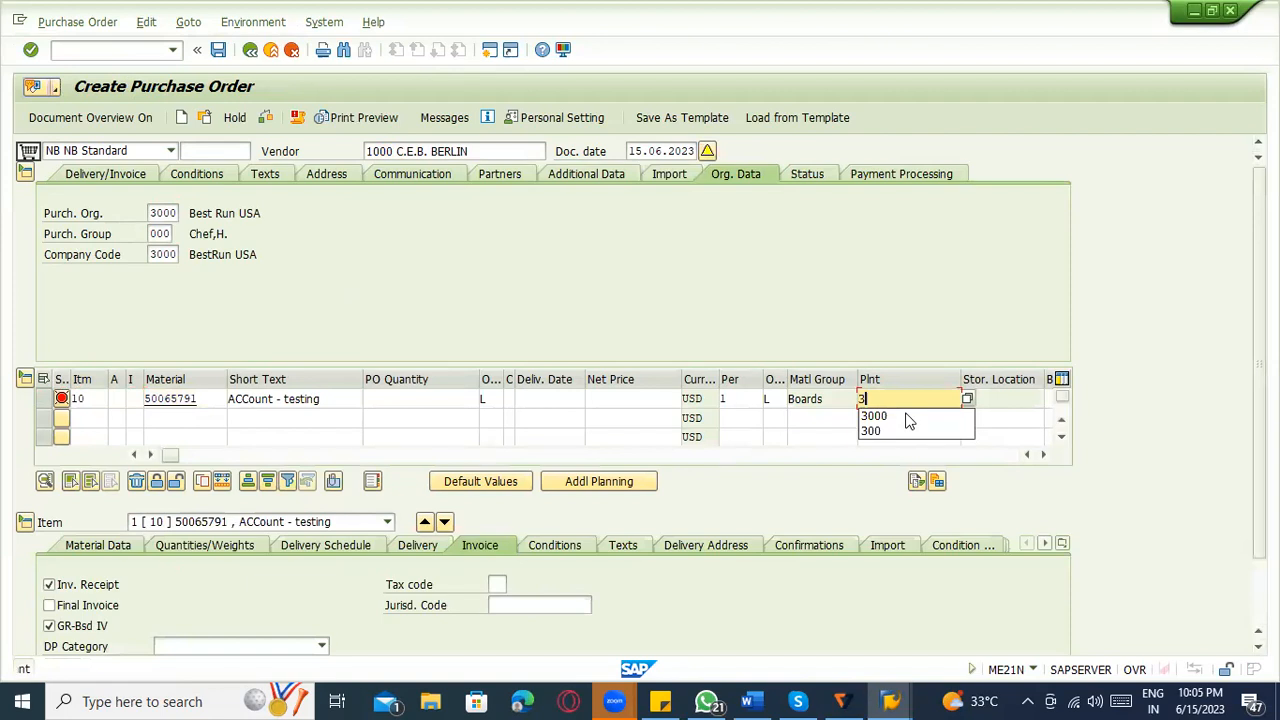
pyautogui.press('Return')
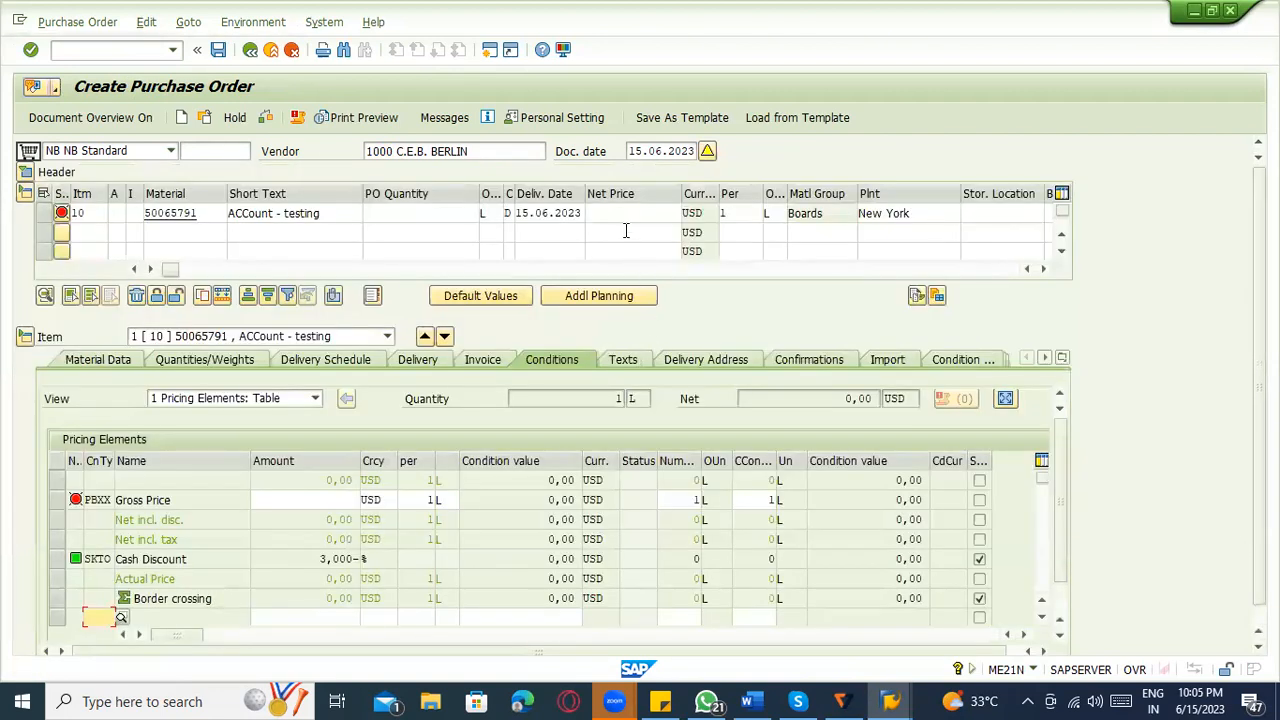
# Enter a net price of 10 and an order quantity of 10 for the purchase order item.
pyautogui.click(621, 215)
pyautogui.write('10')
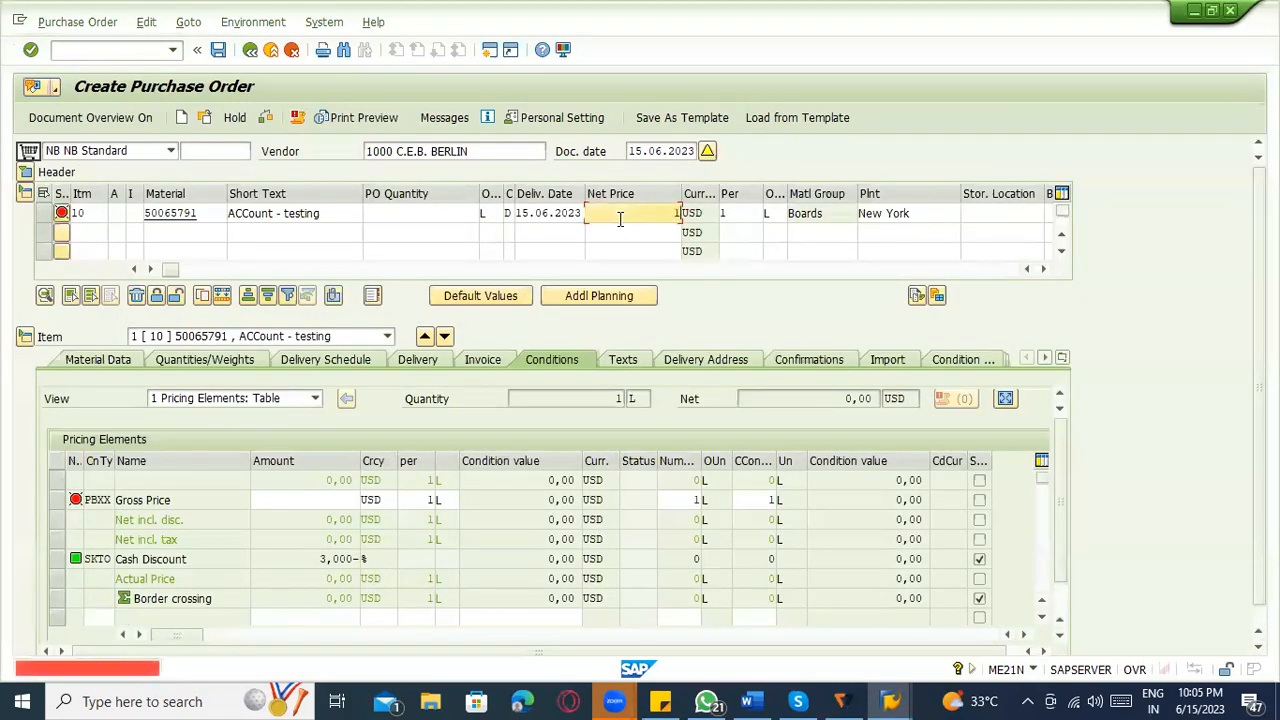
pyautogui.press('Return')
pyautogui.hotkey('shift', 'Tab')
pyautogui.hotkey('shift', 'Tab')
pyautogui.hotkey('shift', 'Tab')
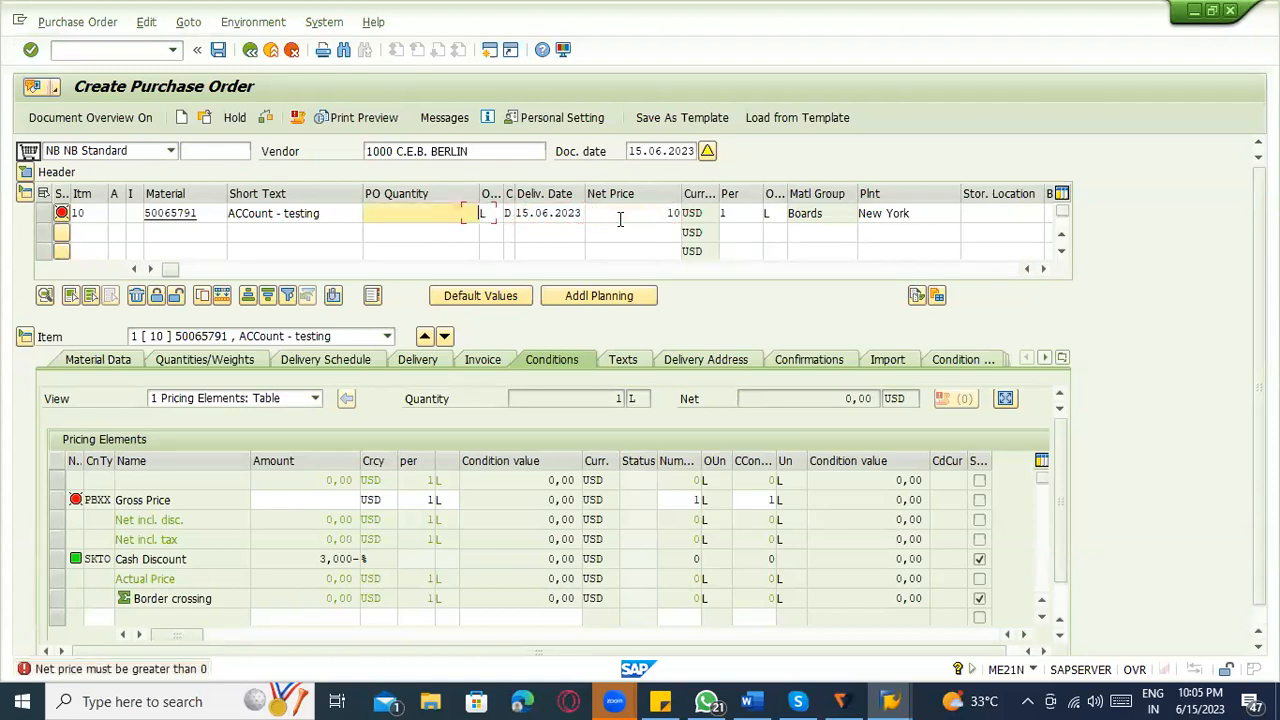
pyautogui.press('Return')
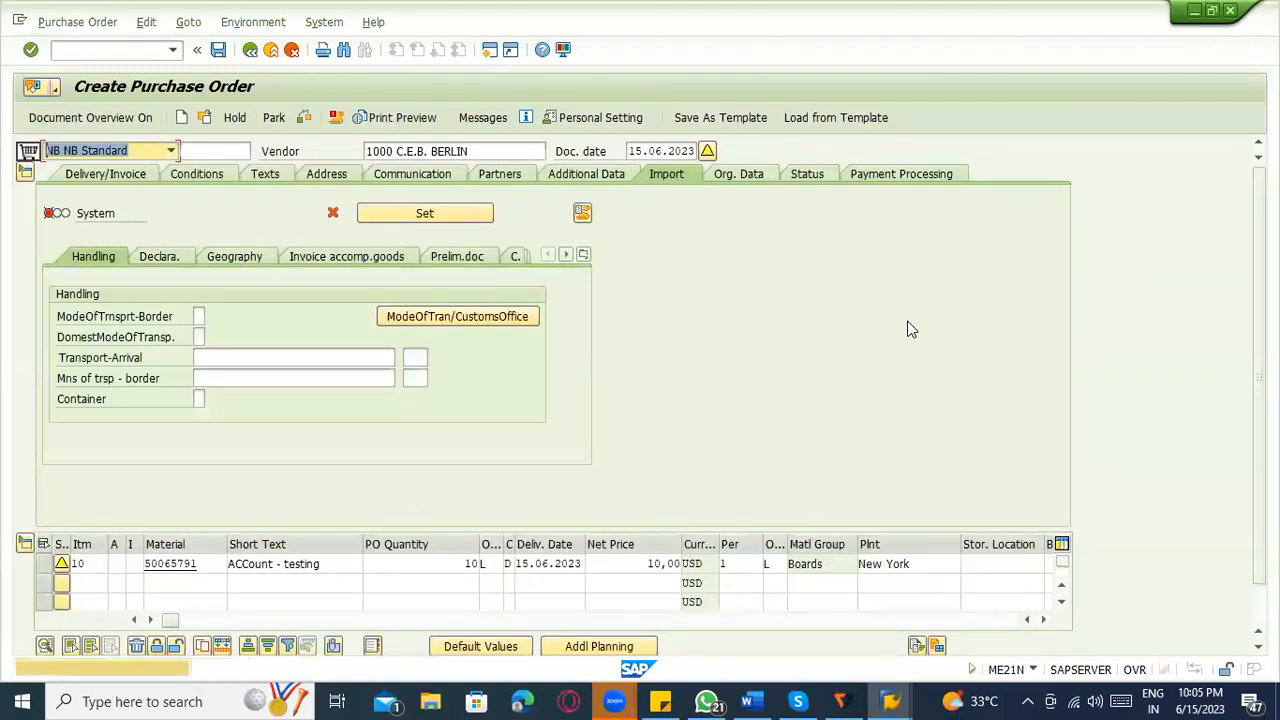
# Save the purchase order and reopen it to view the release strategy in its header.
pyautogui.click(289, 331)
pyautogui.press('Return')
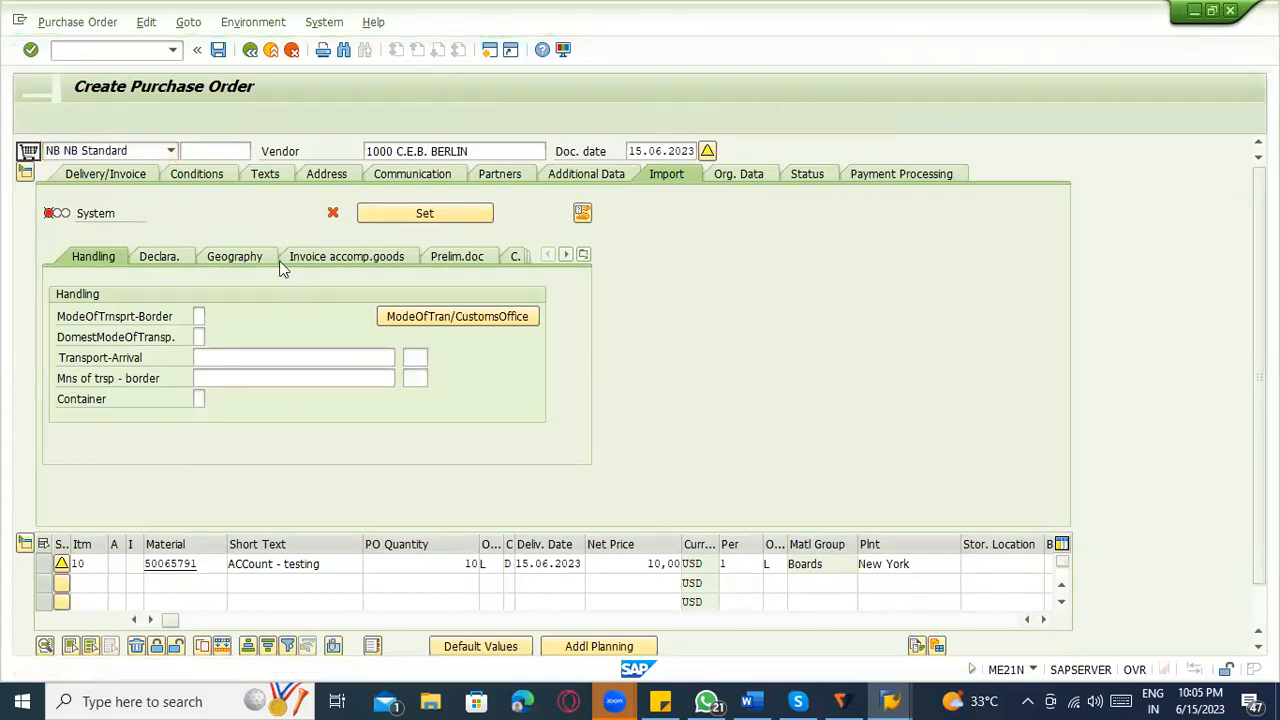
pyautogui.hotkey('ctrl', 's')
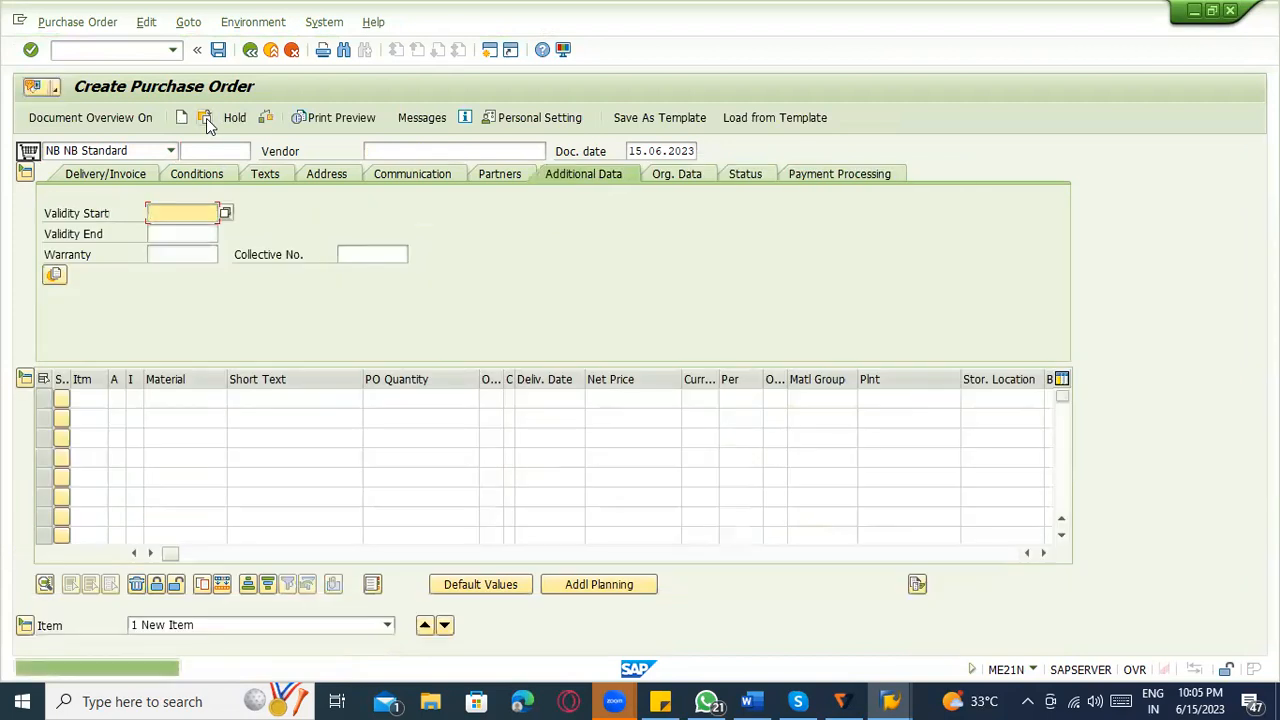
pyautogui.click(206, 122)
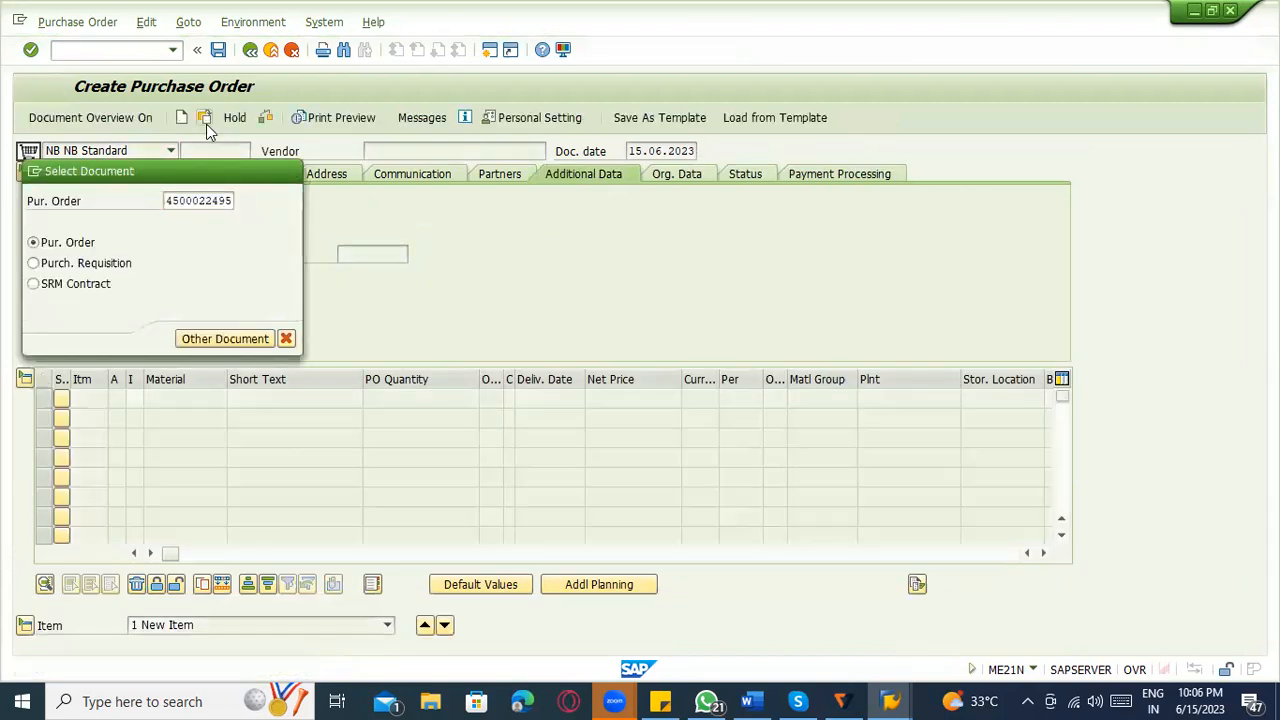
pyautogui.press('Return')
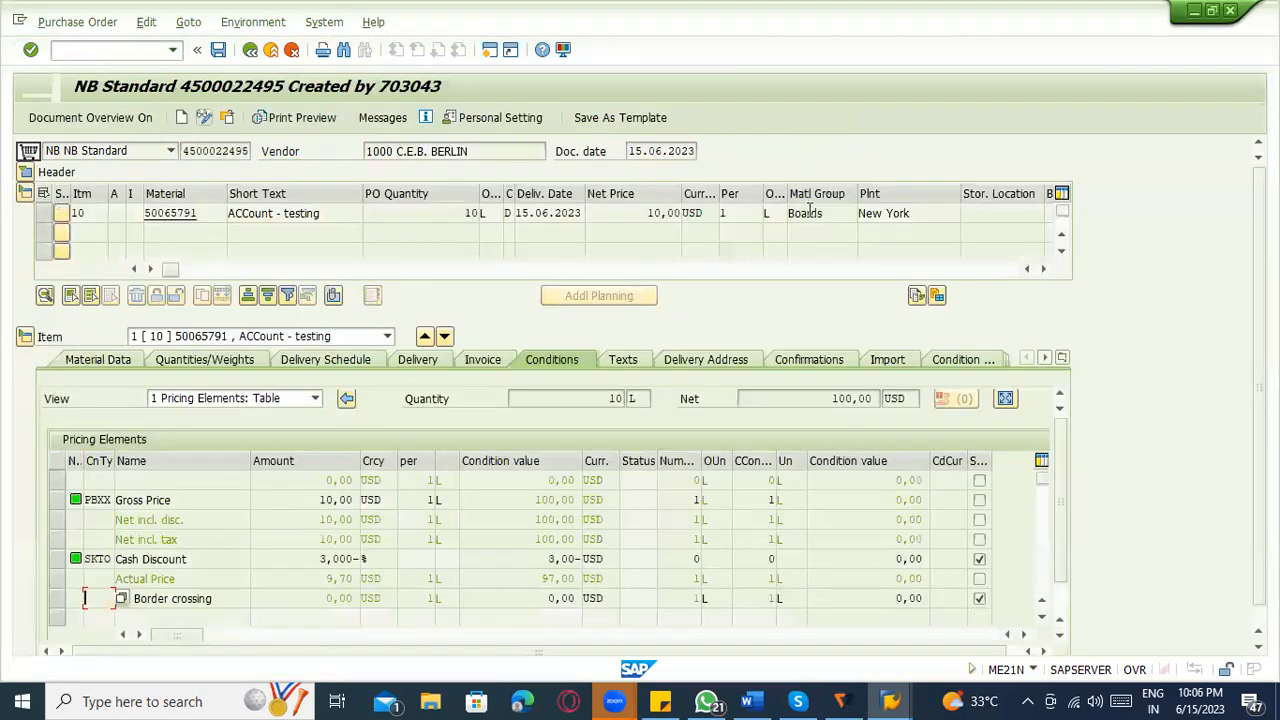
pyautogui.click(28, 172)
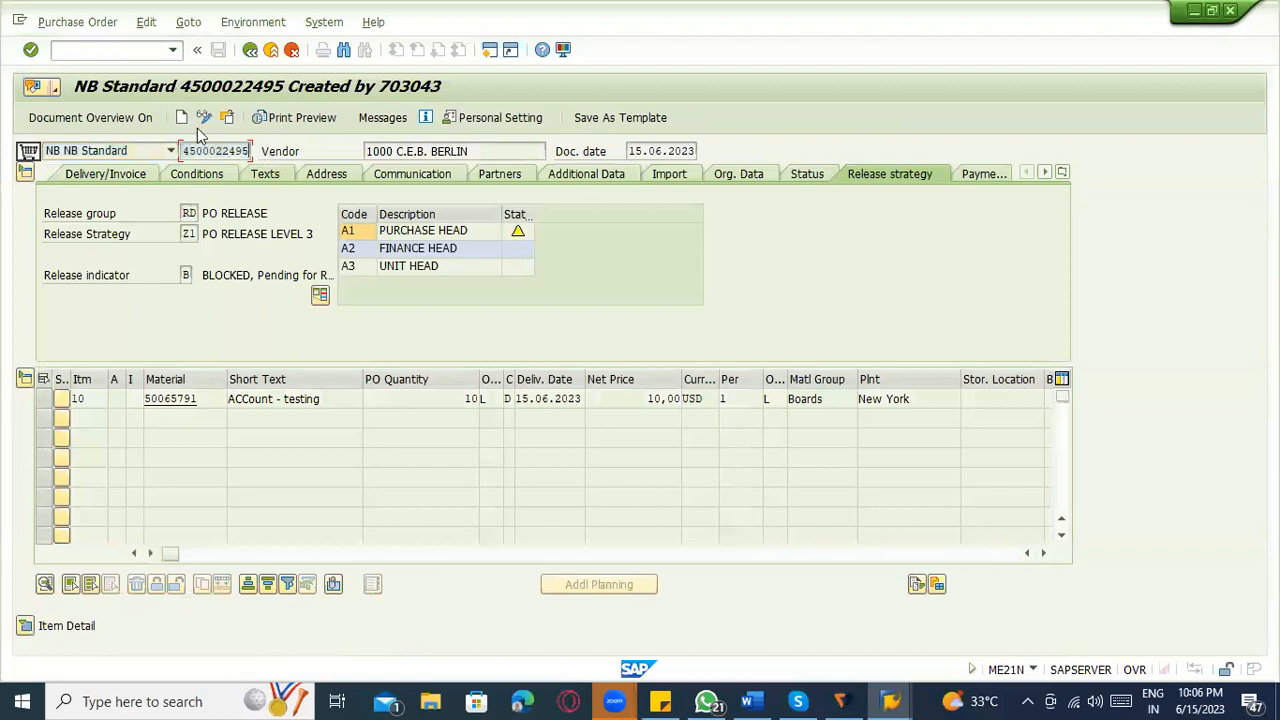
# Start transaction ME29N and load the newly saved purchase order for release.
pyautogui.click(109, 50)
pyautogui.press('Return')
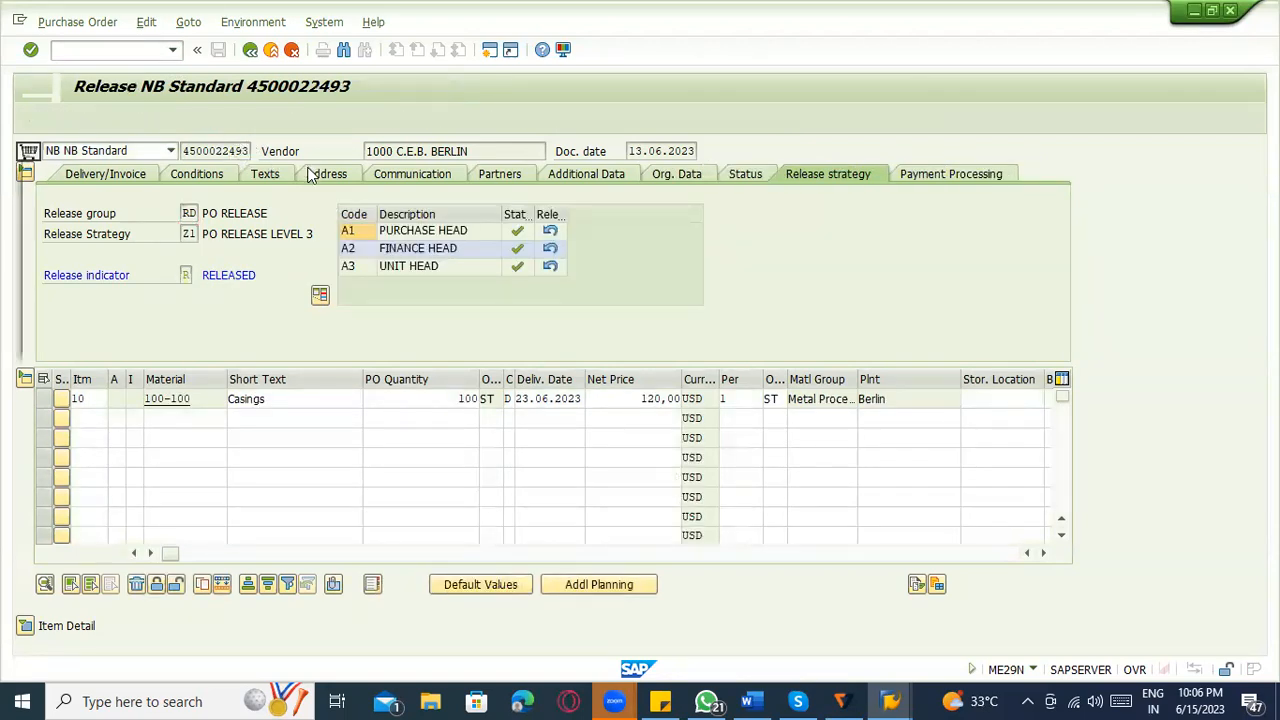
pyautogui.hotkey('shift', 'F5')
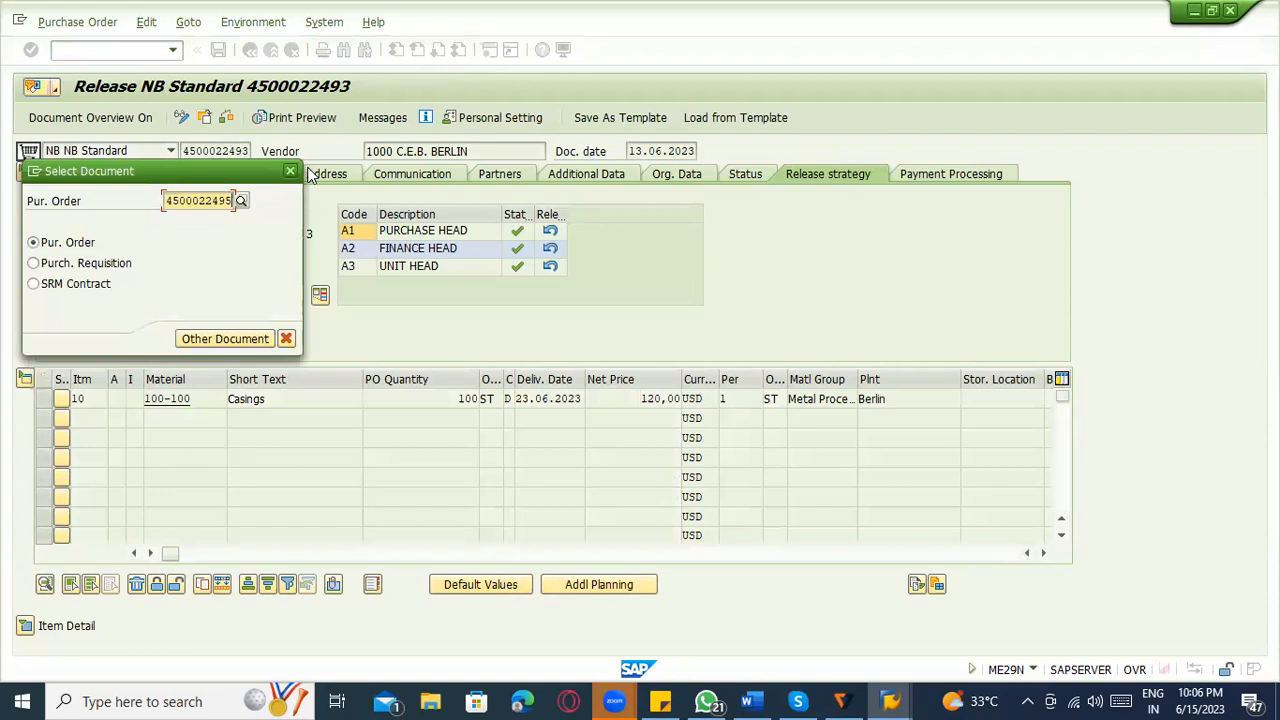
pyautogui.write('4500022495')
pyautogui.press('Return')
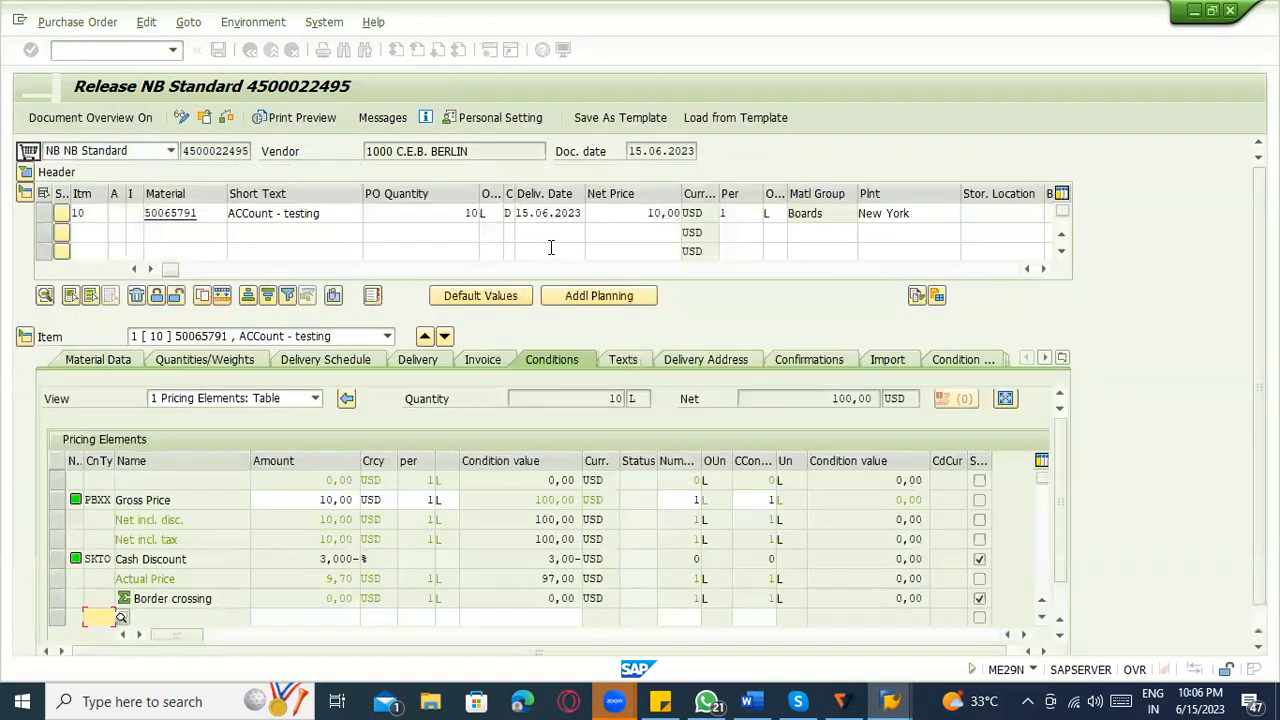
# Release the purchase order for codes A1, A2 and A3 in its release strategy and save it.
pyautogui.click(27, 174)
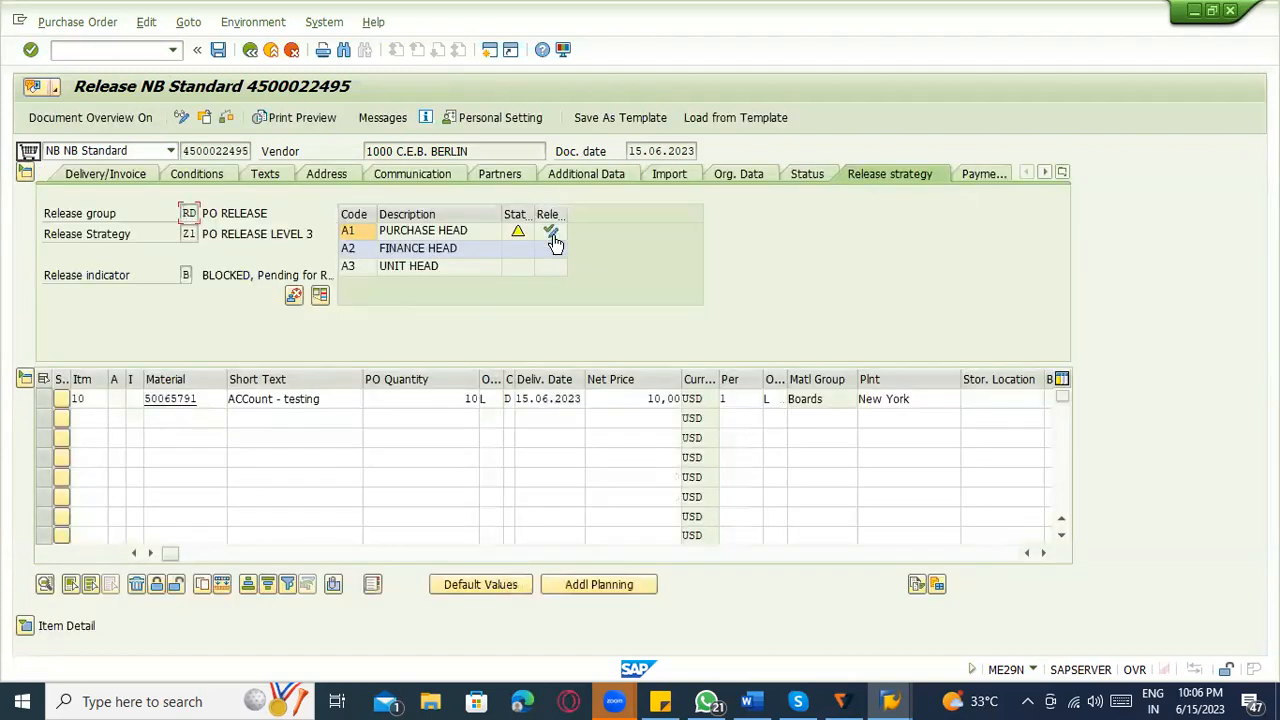
pyautogui.click(551, 233)
pyautogui.click(551, 250)
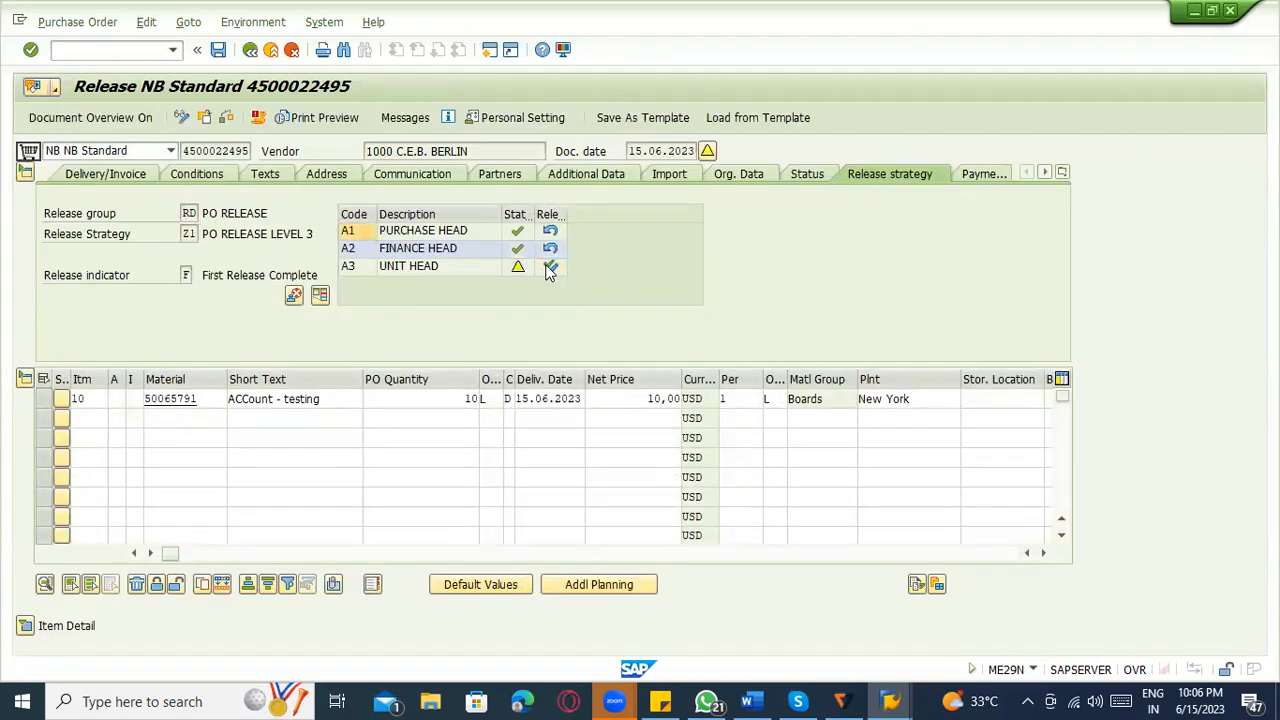
pyautogui.click(549, 270)
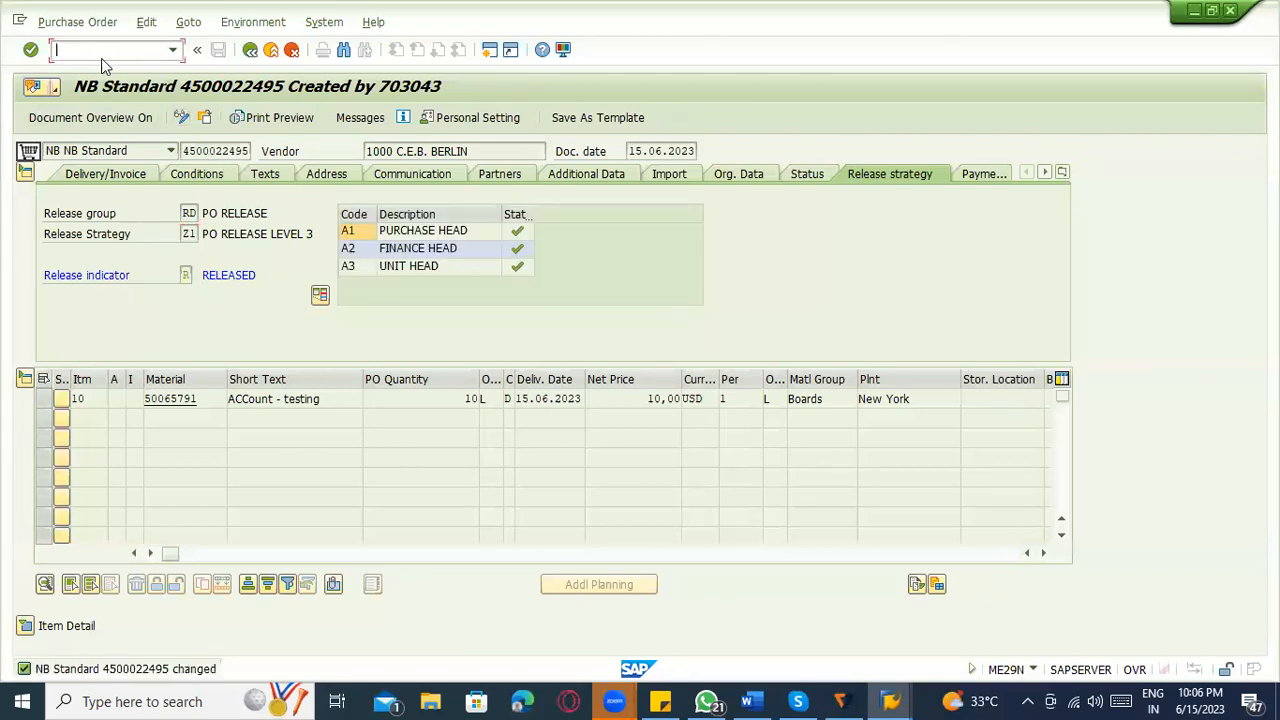
# Start transaction MIGO and load the released purchase order as a goods receipt with movement type 101.
pyautogui.write('21')
pyautogui.press('BackSpace')
pyautogui.write('igo')
pyautogui.press('Return')
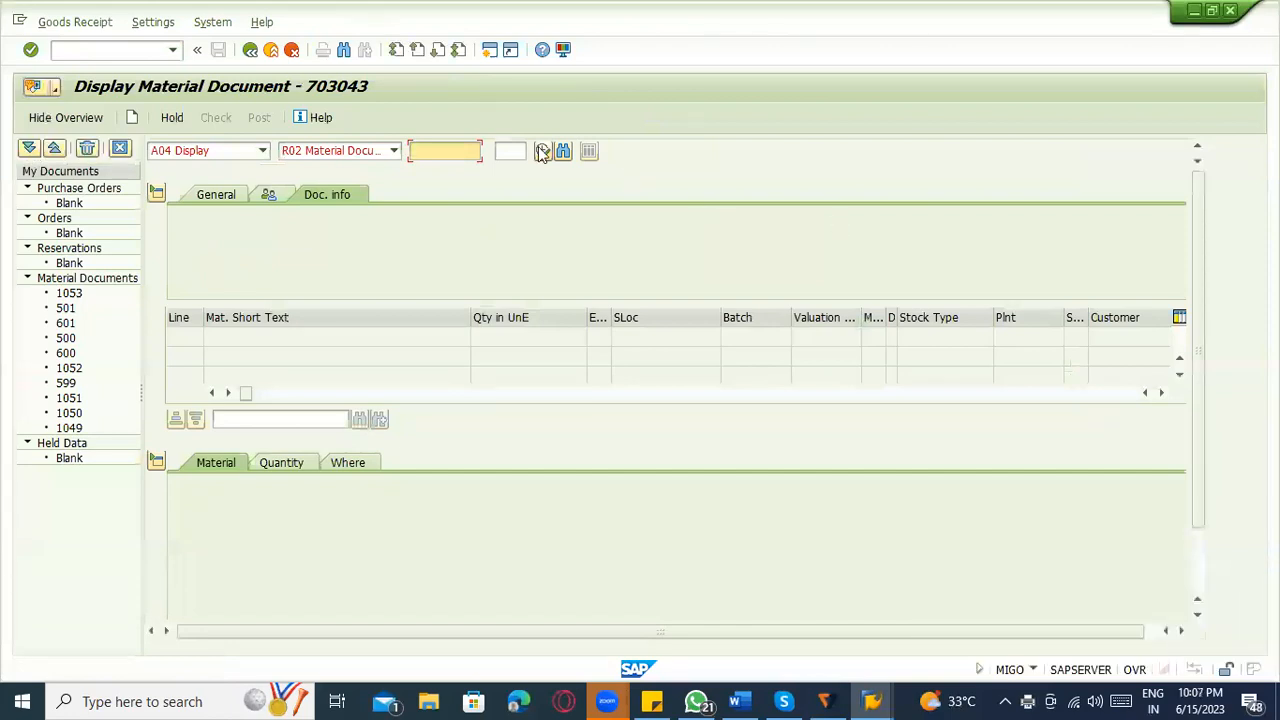
pyautogui.click(216, 158)
pyautogui.click(200, 169)
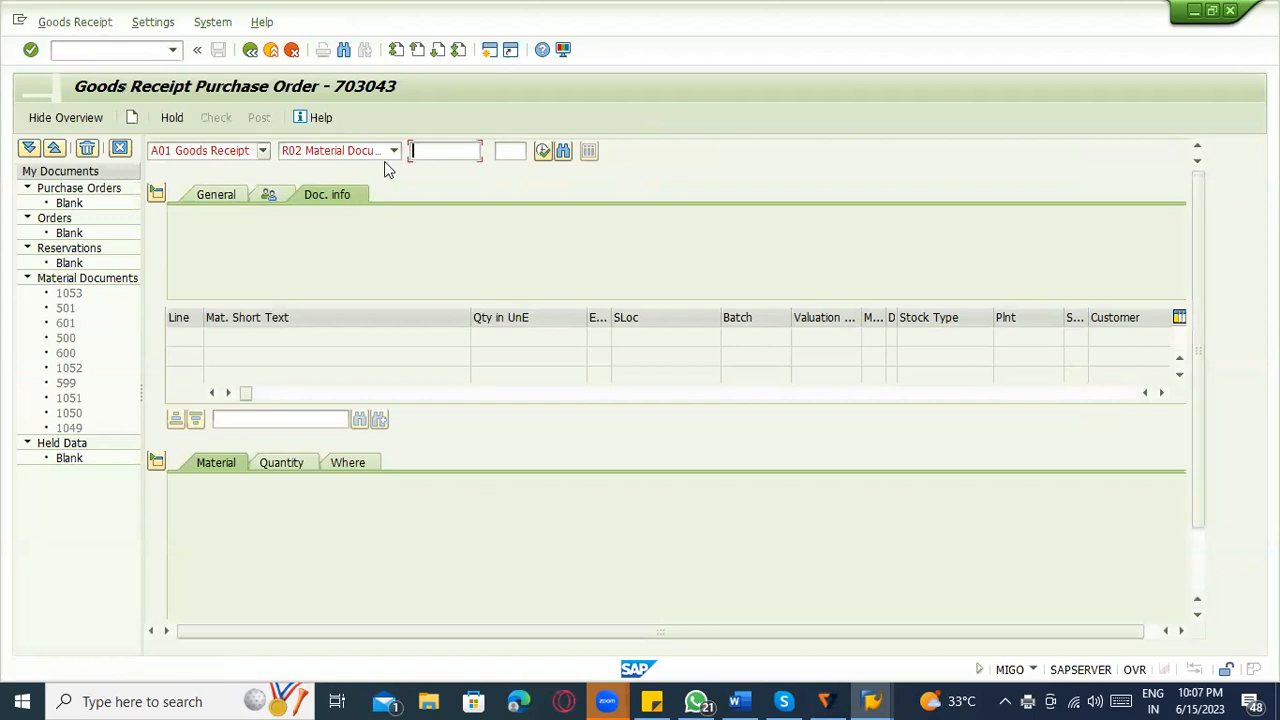
pyautogui.hotkey('ctrl', 'v')
pyautogui.press('Return')
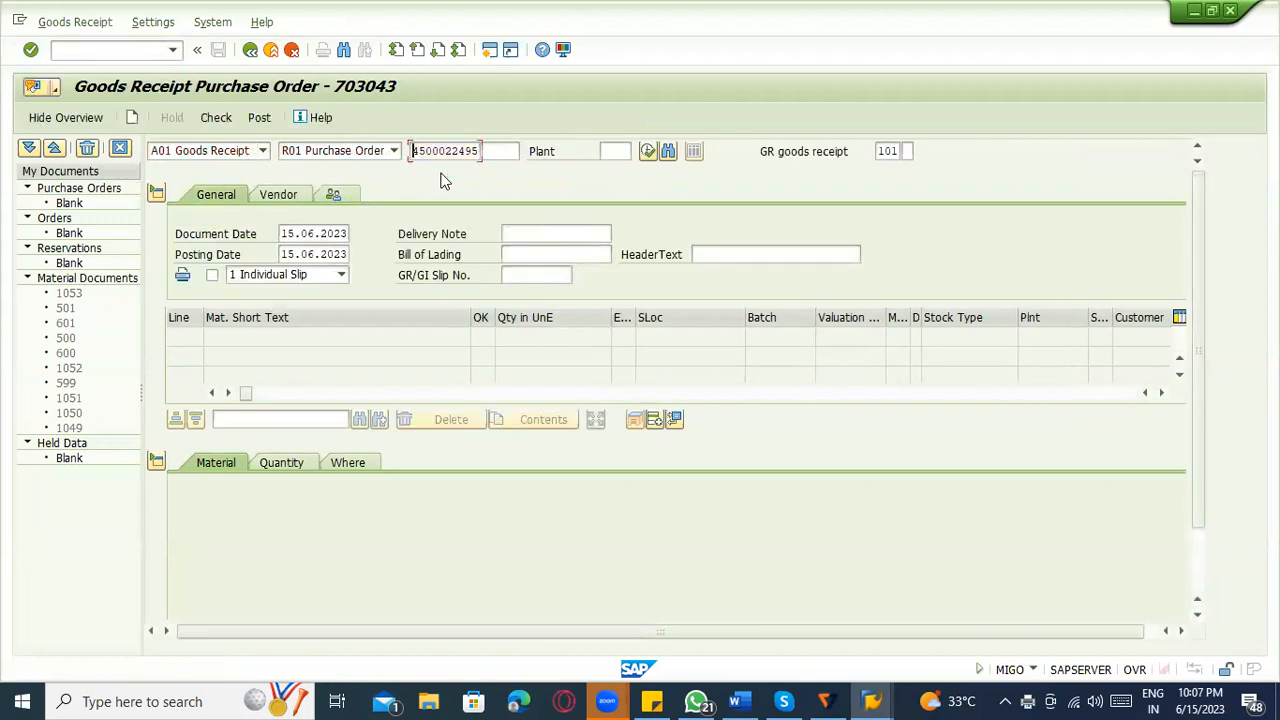
pyautogui.click(889, 152)
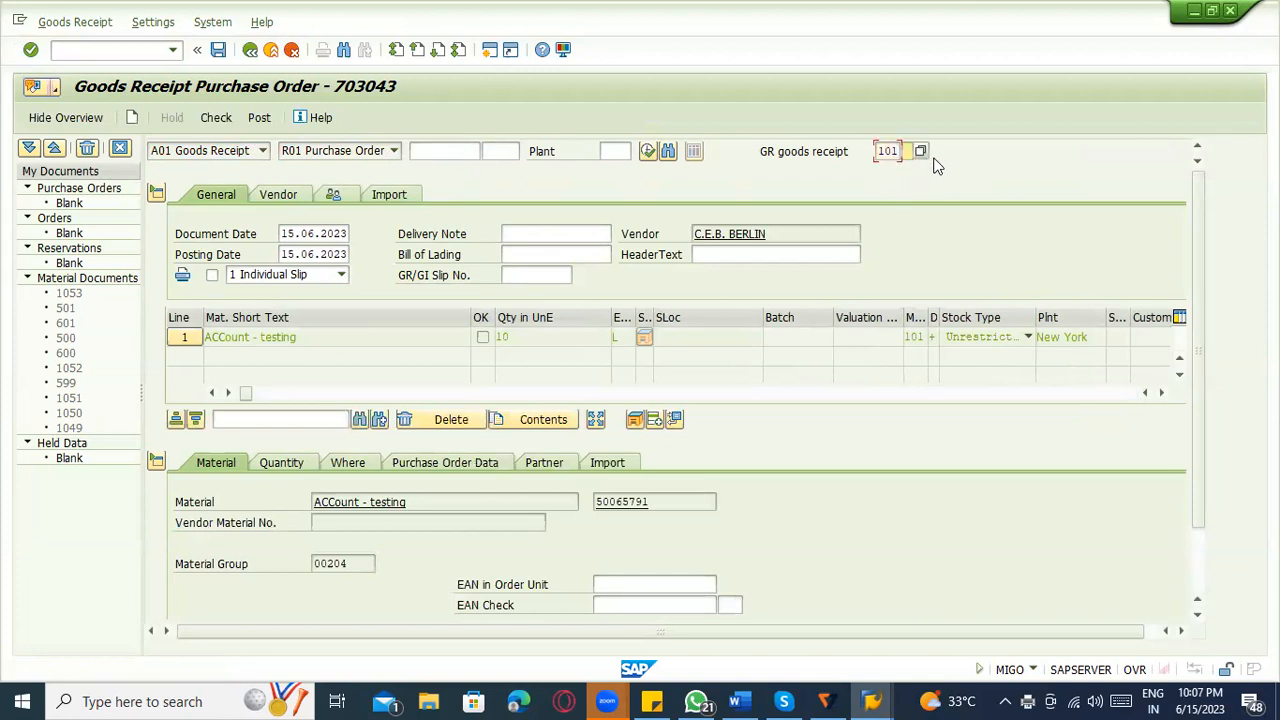
# Display the master record of material 50065791 from the goods receipt item to check its material type, and return.
pyautogui.click(302, 458)
pyautogui.click(240, 468)
pyautogui.click(645, 500)
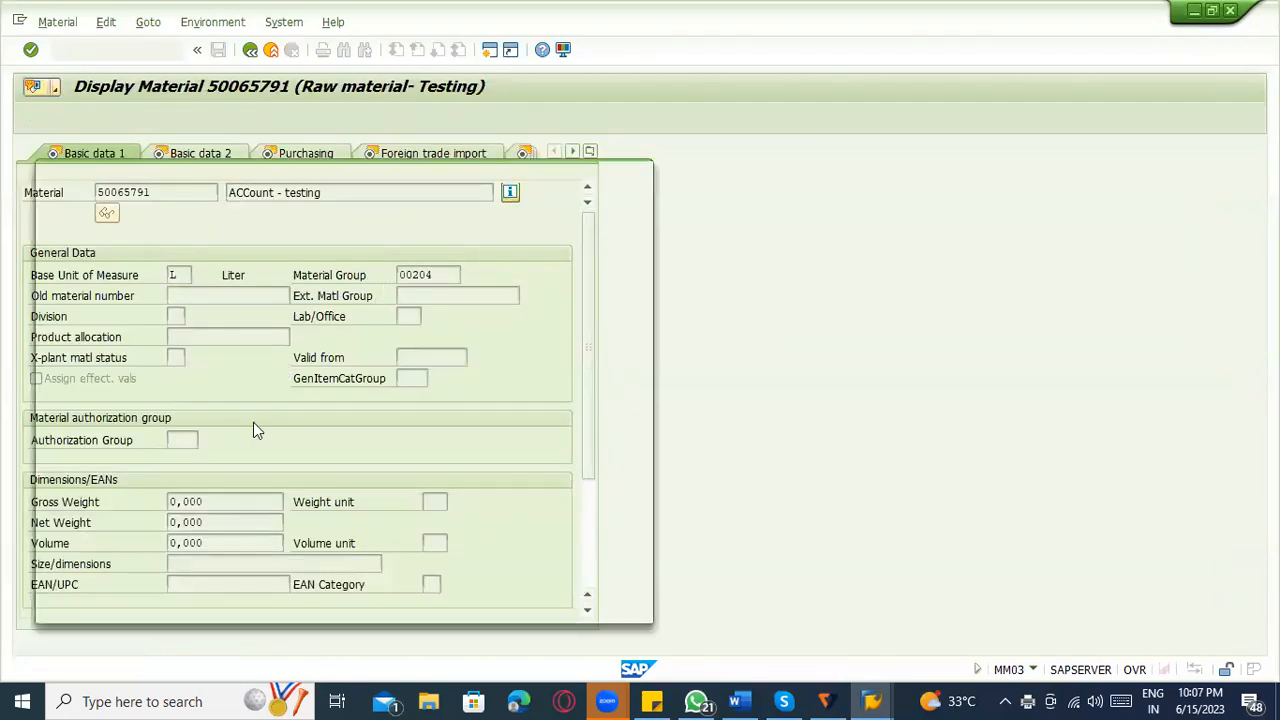
pyautogui.click(167, 259)
pyautogui.click(642, 176)
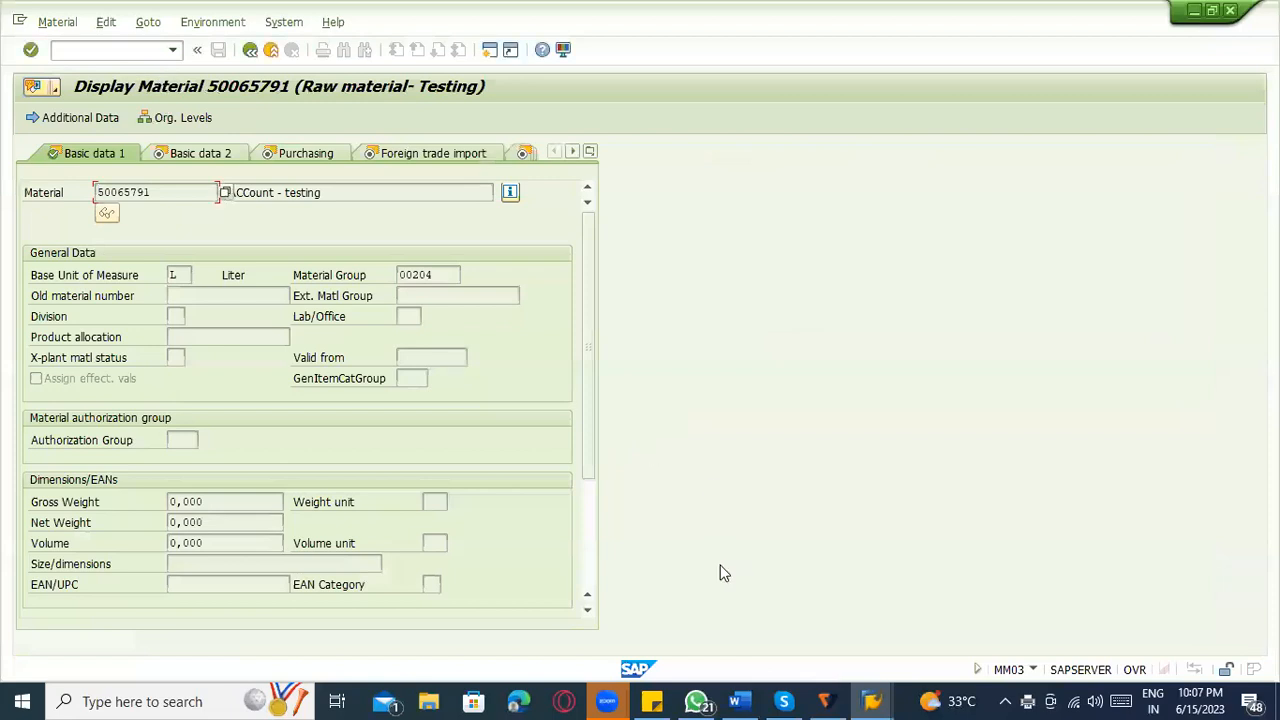
pyautogui.click(250, 50)
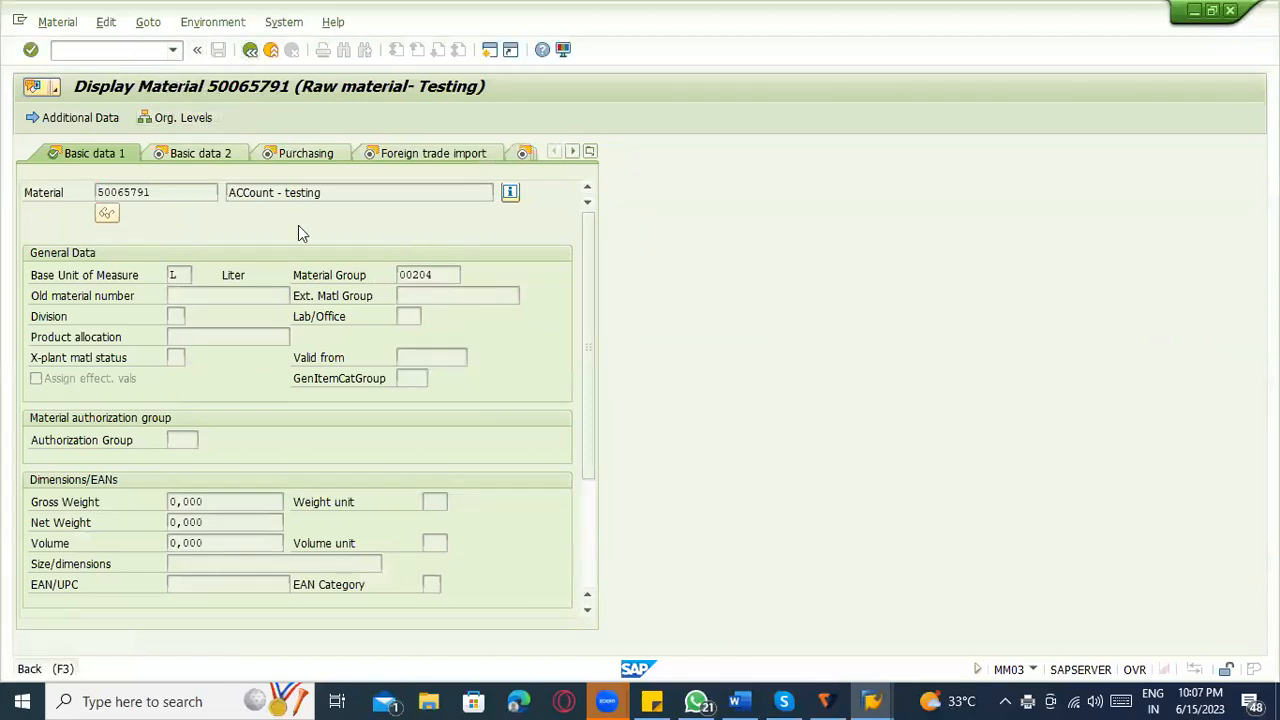
# Switch to the automatic postings session, start transaction OMS2 and locate material type ZROH.
pyautogui.click(863, 695)
pyautogui.click(930, 627)
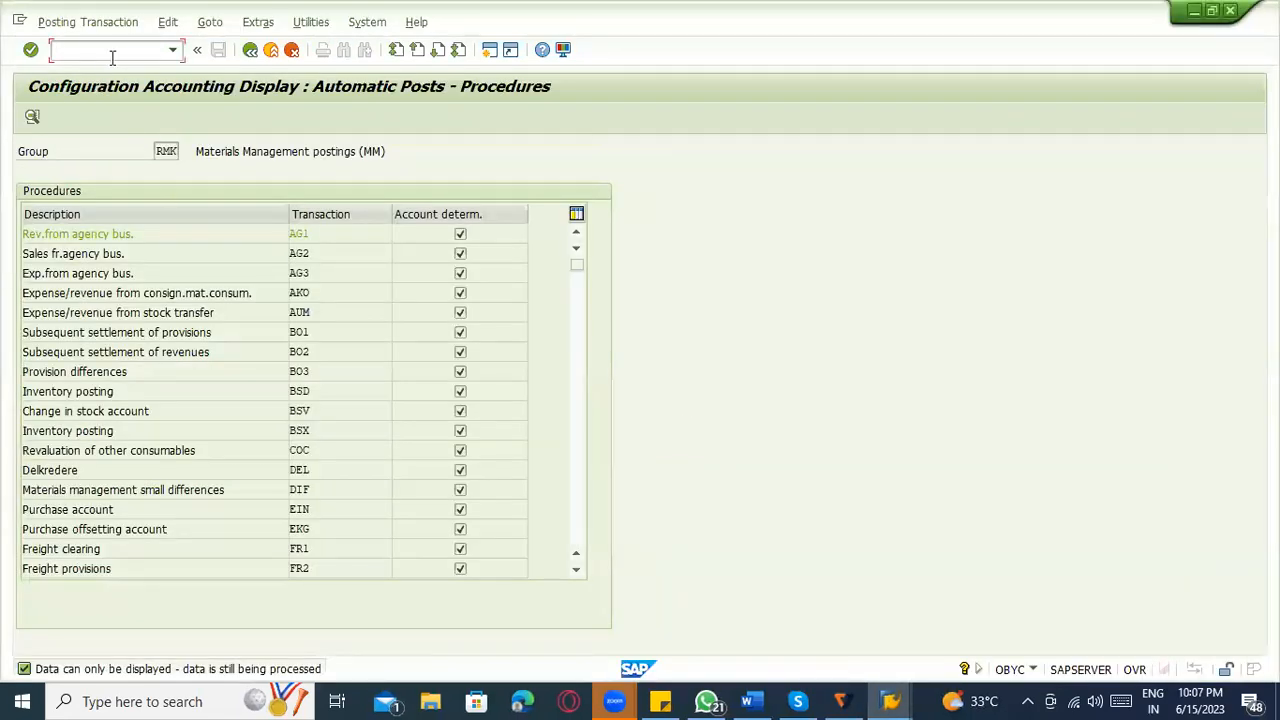
pyautogui.write('/noms2')
pyautogui.press('Return')
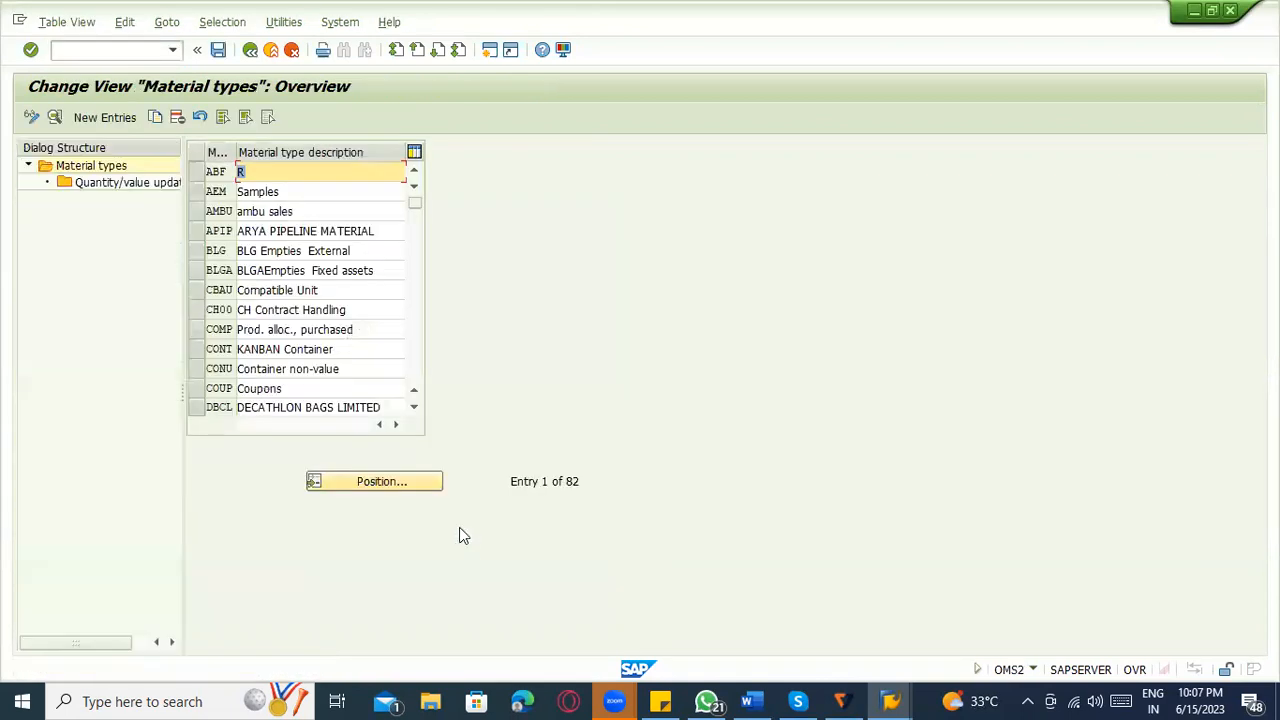
pyautogui.click(360, 480)
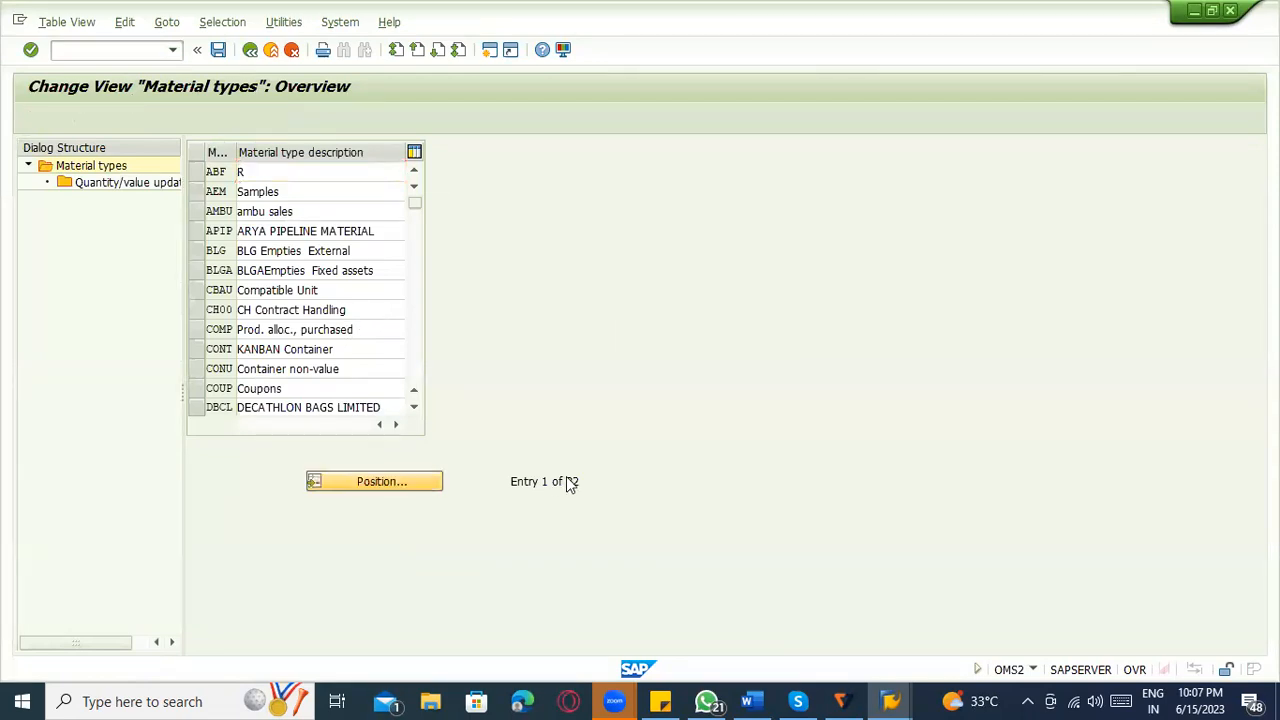
pyautogui.write('Z')
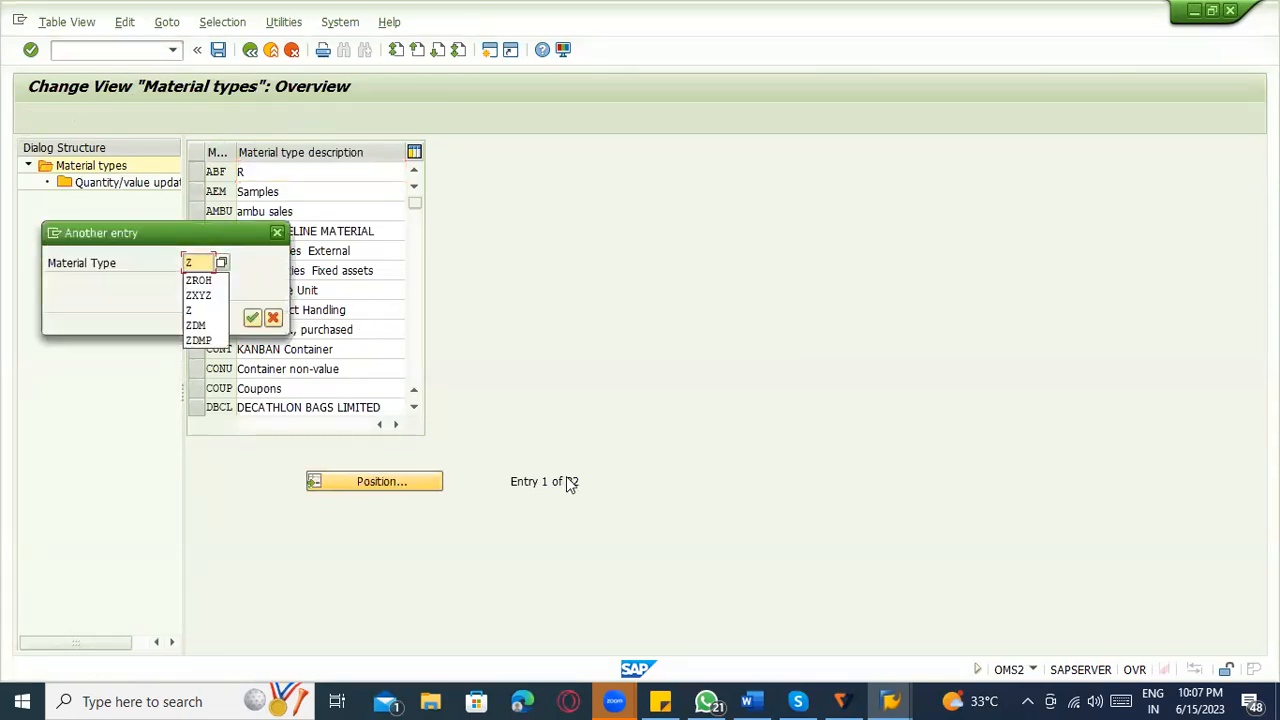
pyautogui.write('ROH')
pyautogui.press('Return')
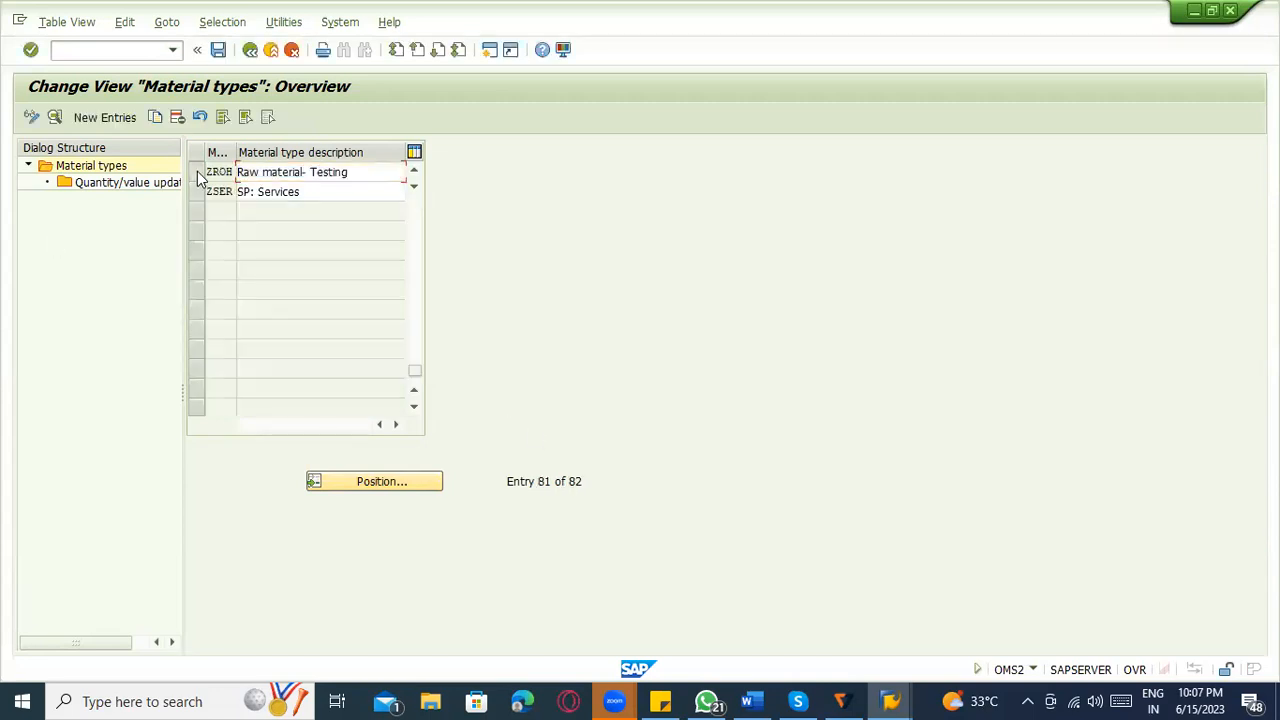
# Check the quantity and value updating settings of material type ZROH for valuation area 3000, and return to the material types.
pyautogui.doubleClick(140, 183)
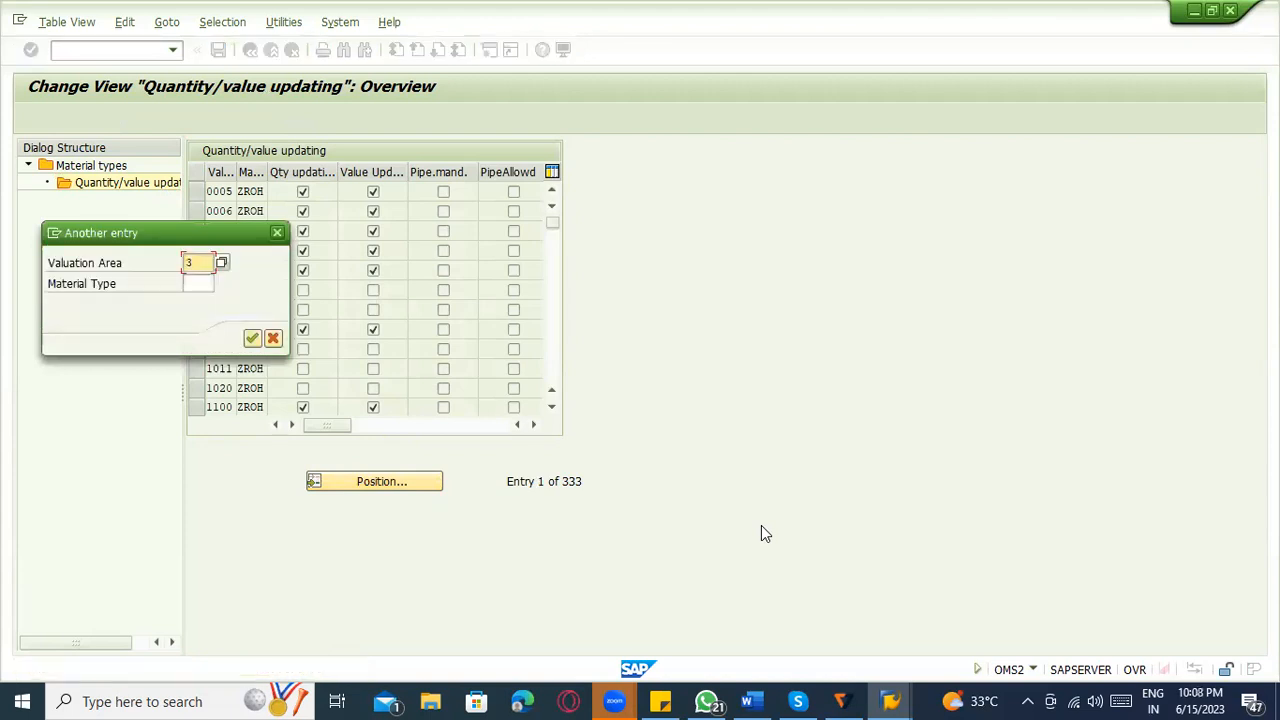
pyautogui.write('000')
pyautogui.press('Return')
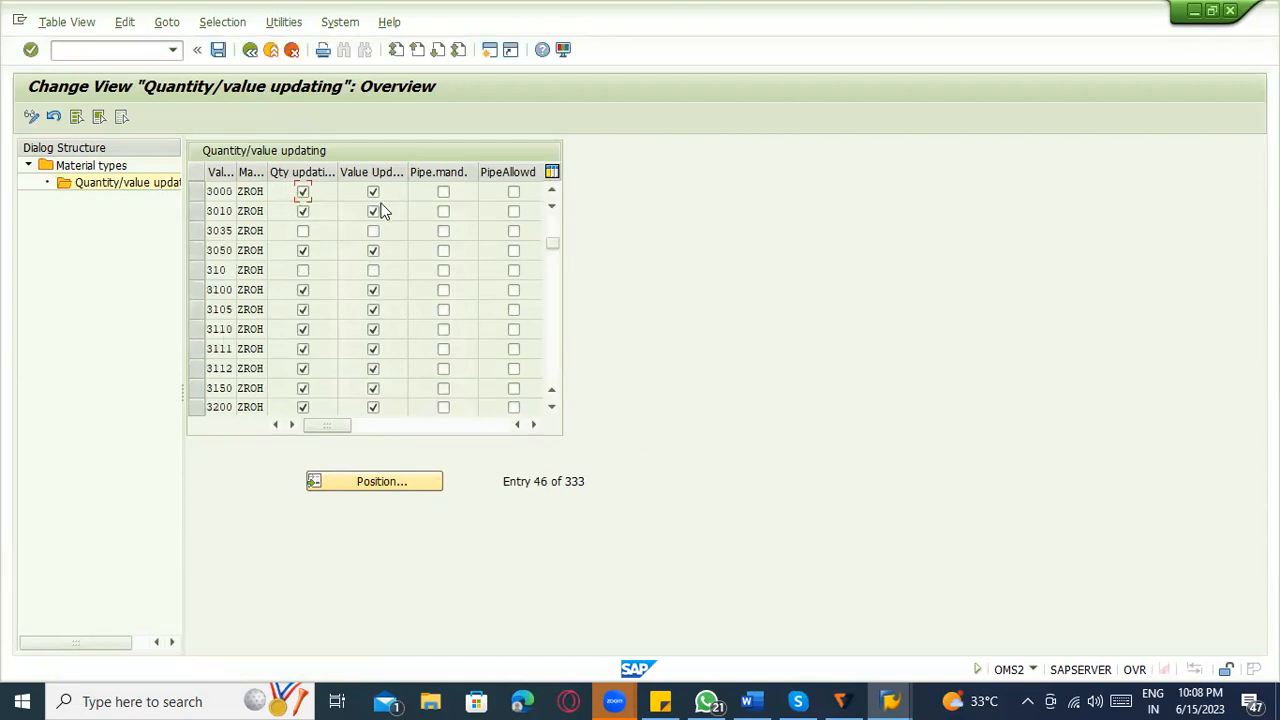
pyautogui.click(250, 49)
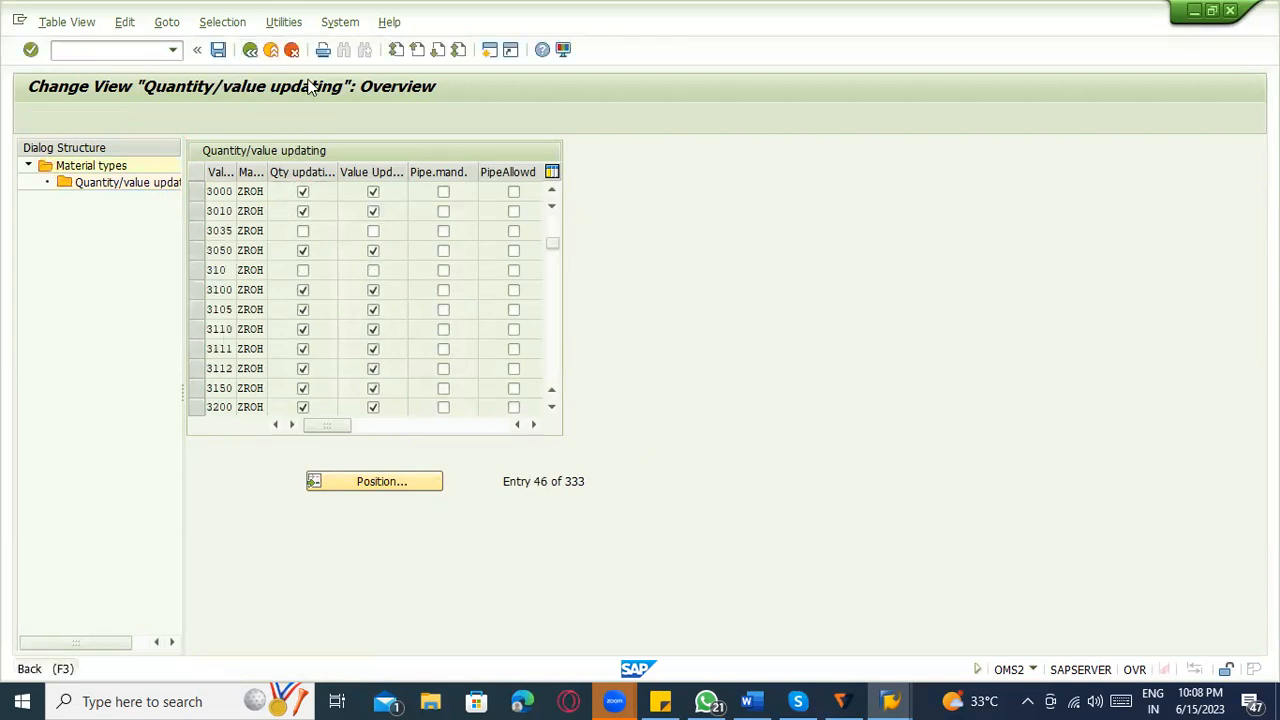
# Switch back to the goods receipt session and assign storage location 0001 to the item for plant 3000.
pyautogui.click(888, 698)
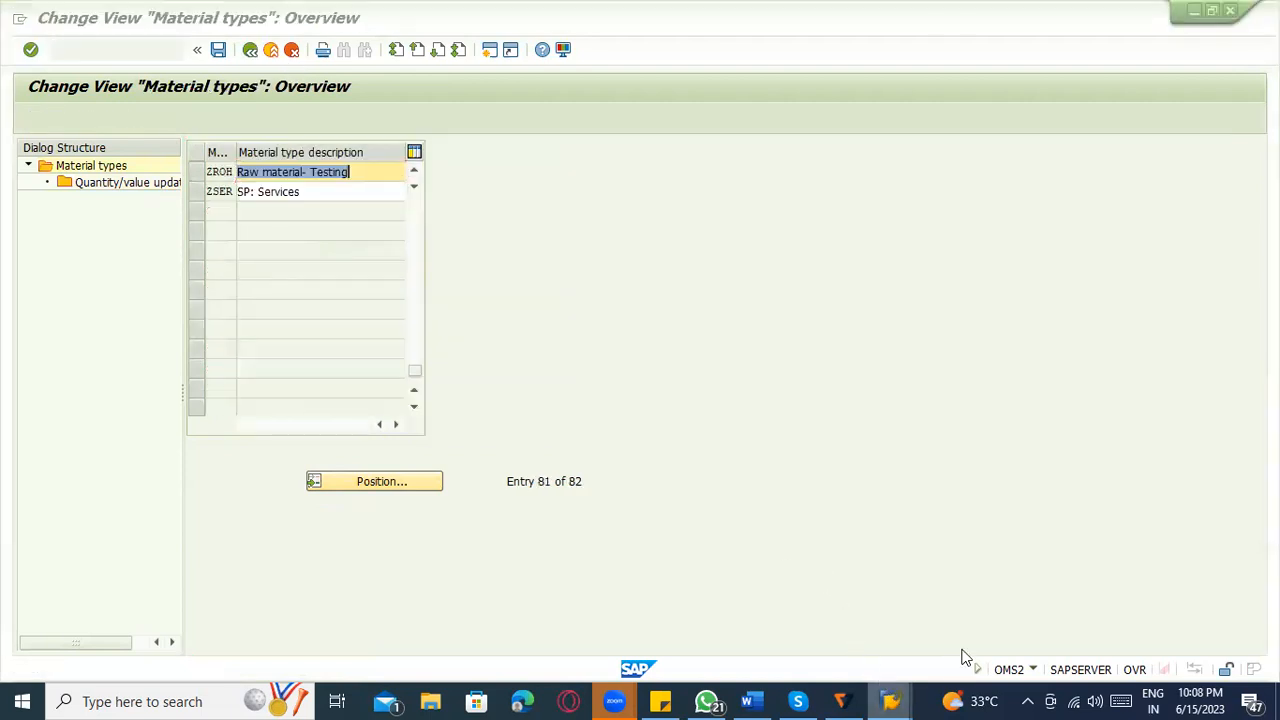
pyautogui.click(806, 632)
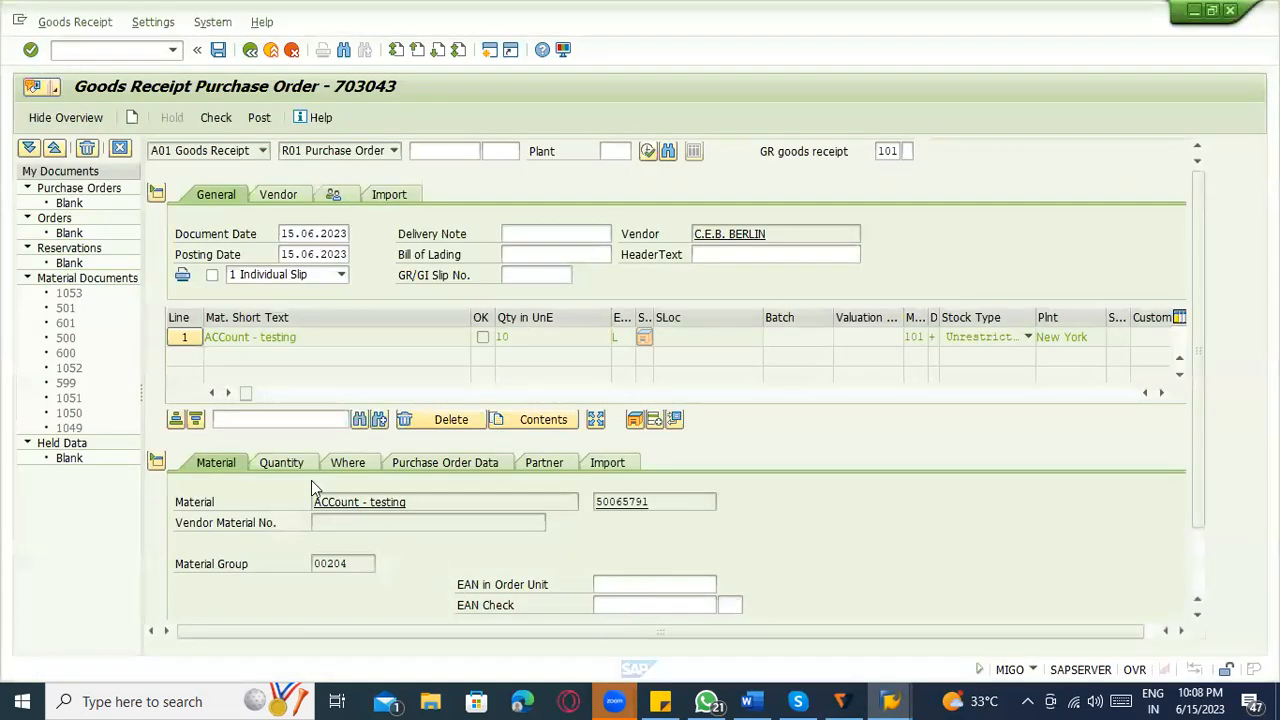
pyautogui.click(884, 152)
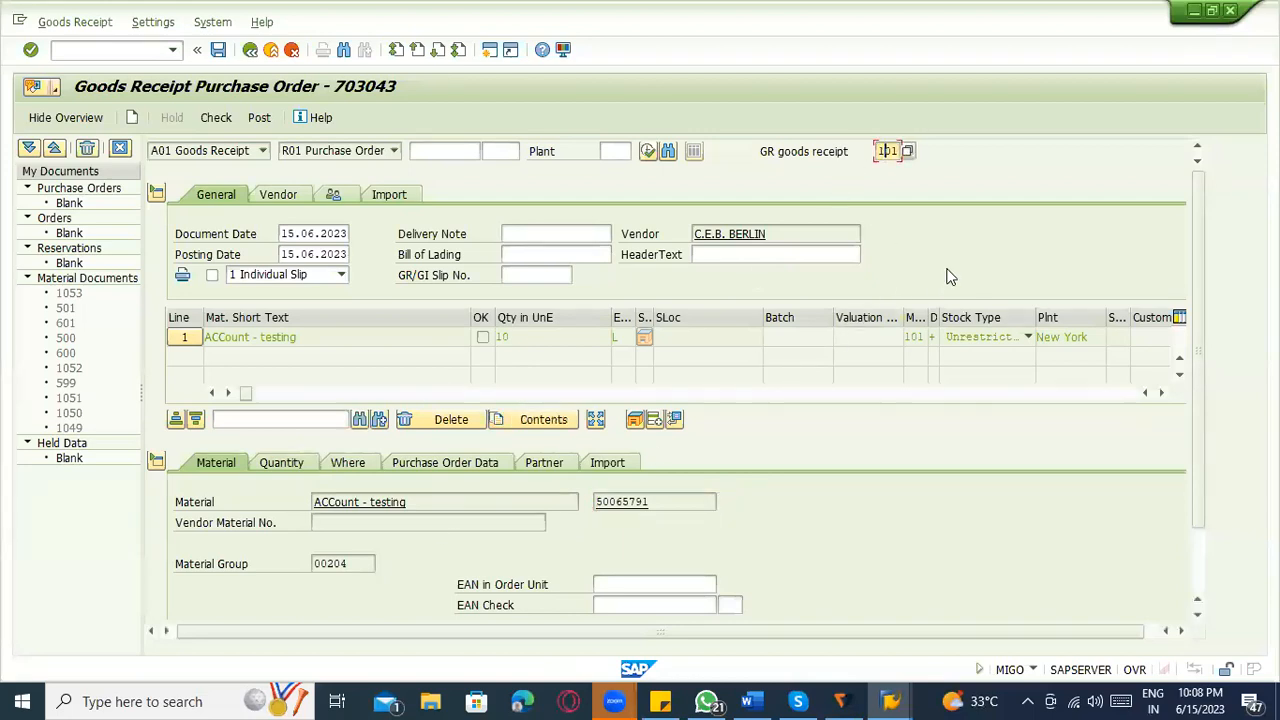
pyautogui.press('Tab')
pyautogui.click(339, 463)
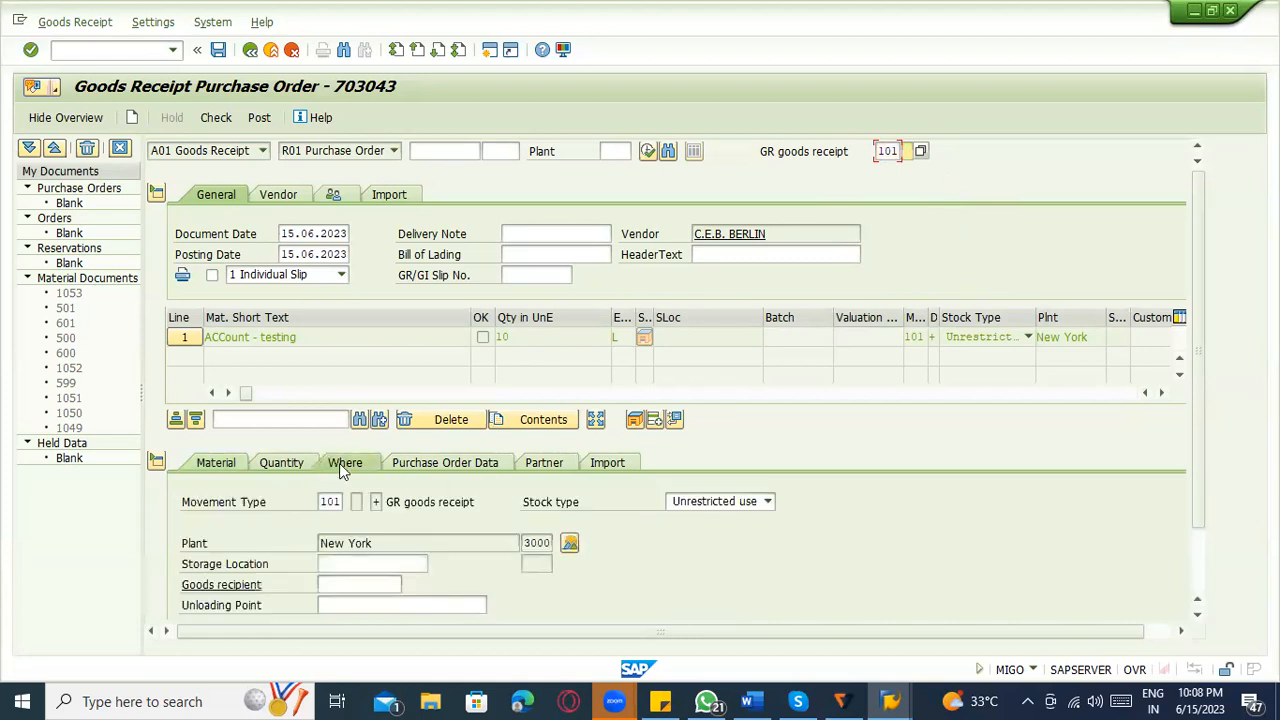
pyautogui.click(371, 566)
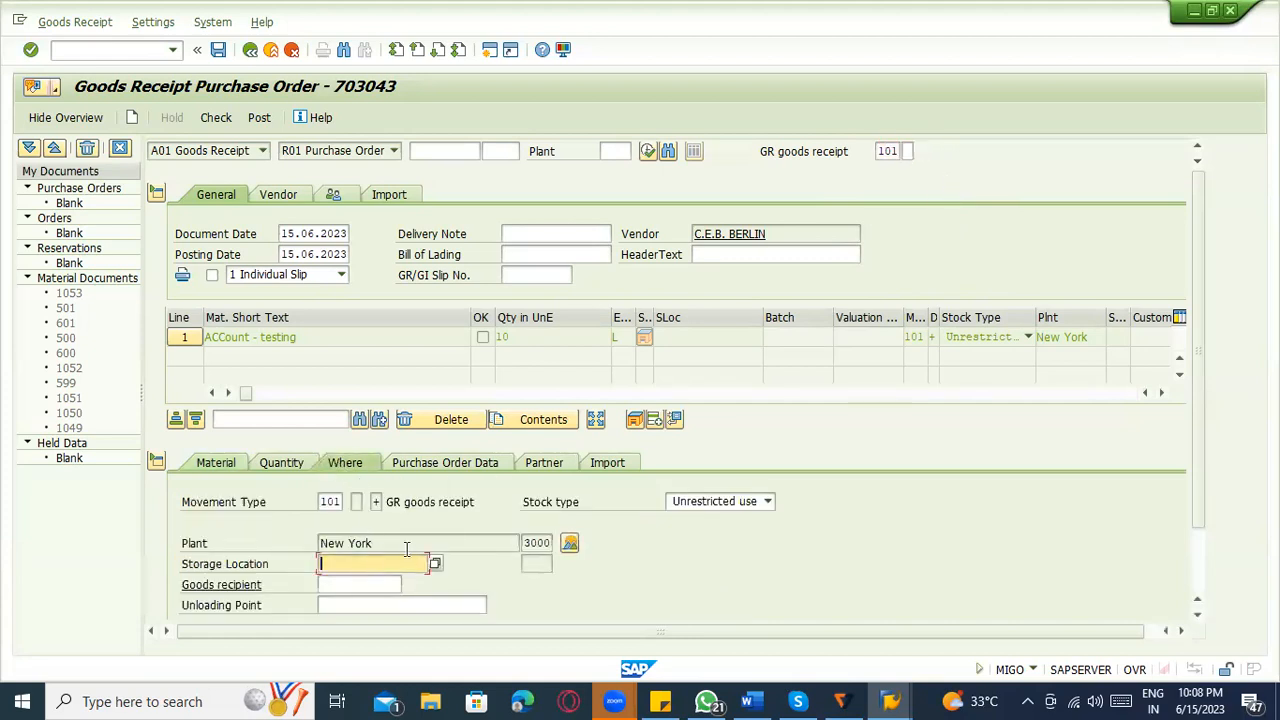
pyautogui.write('0001')
pyautogui.press('Return')
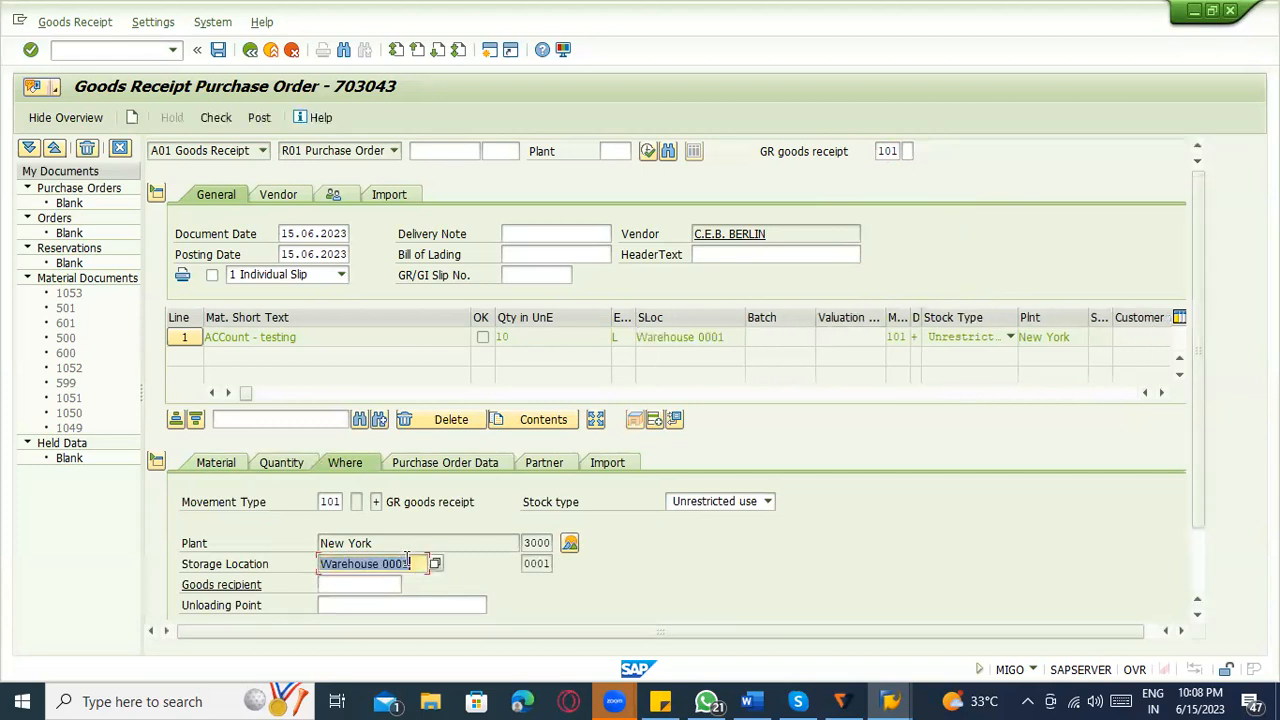
# Mark the goods receipt item as OK and run the document check after reviewing the item details.
pyautogui.scroll(-1, 357, 600)
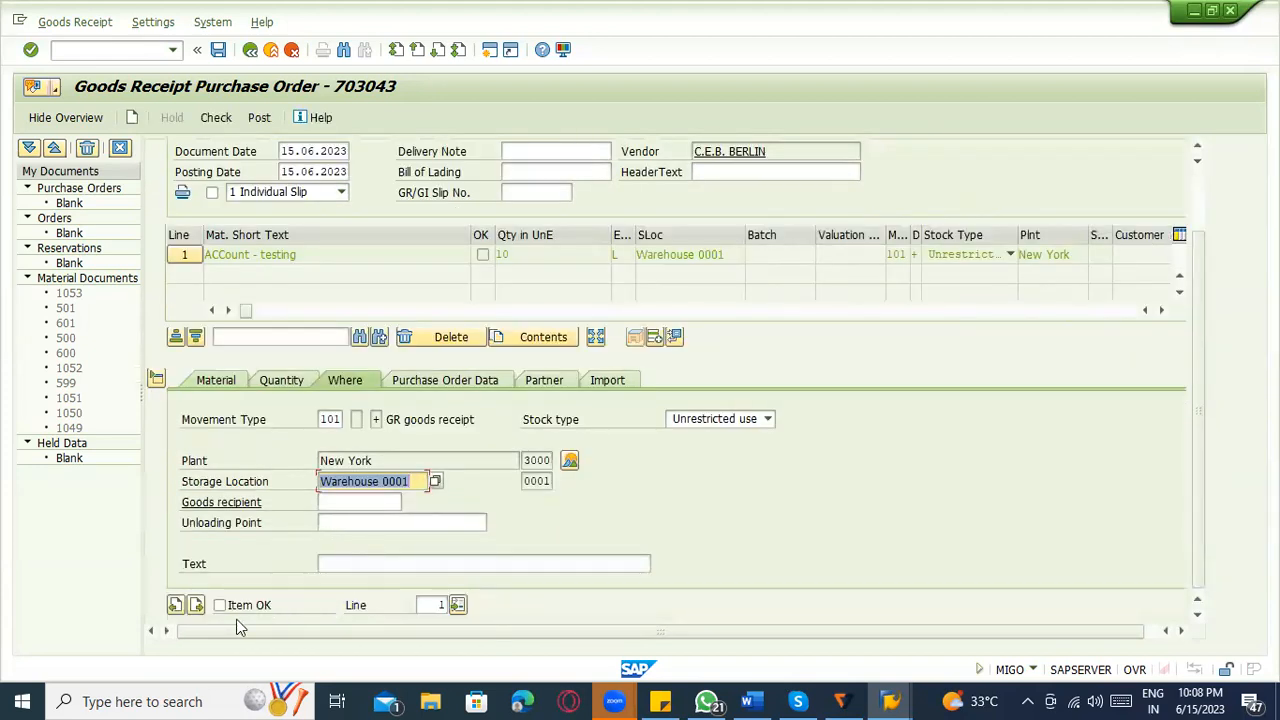
pyautogui.click(249, 606)
pyautogui.scroll(1, 343, 556)
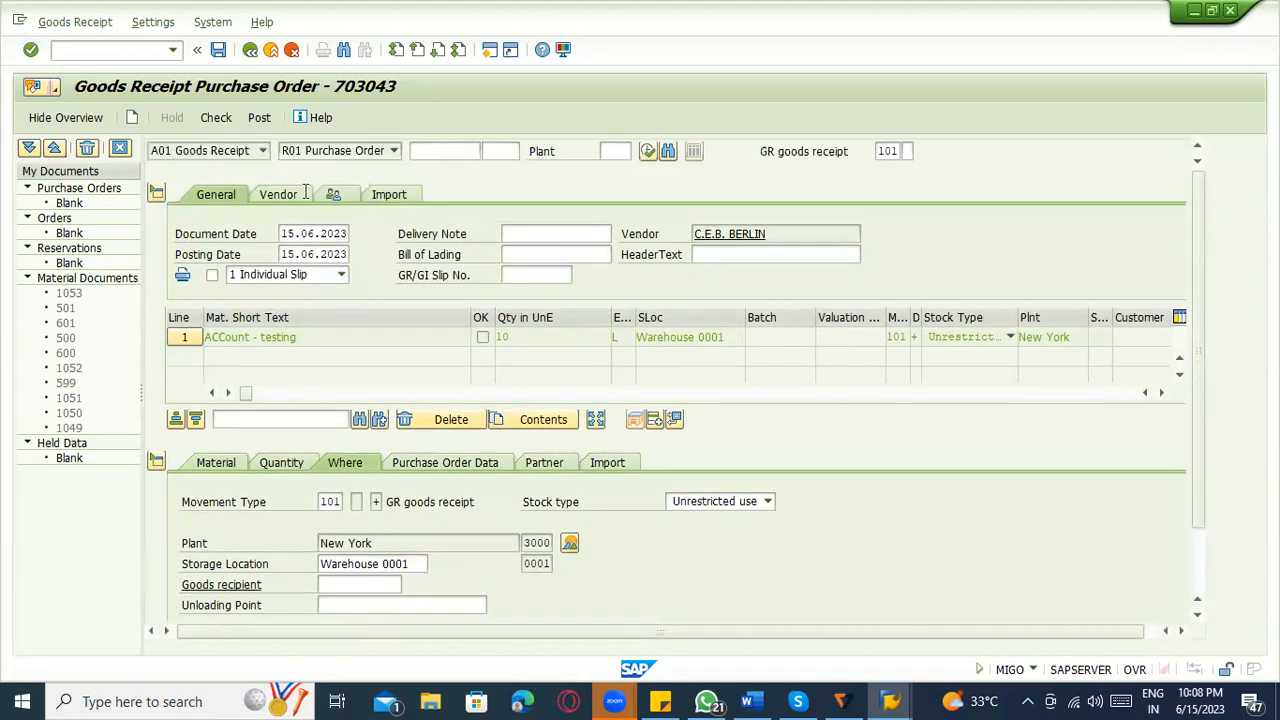
pyautogui.click(224, 129)
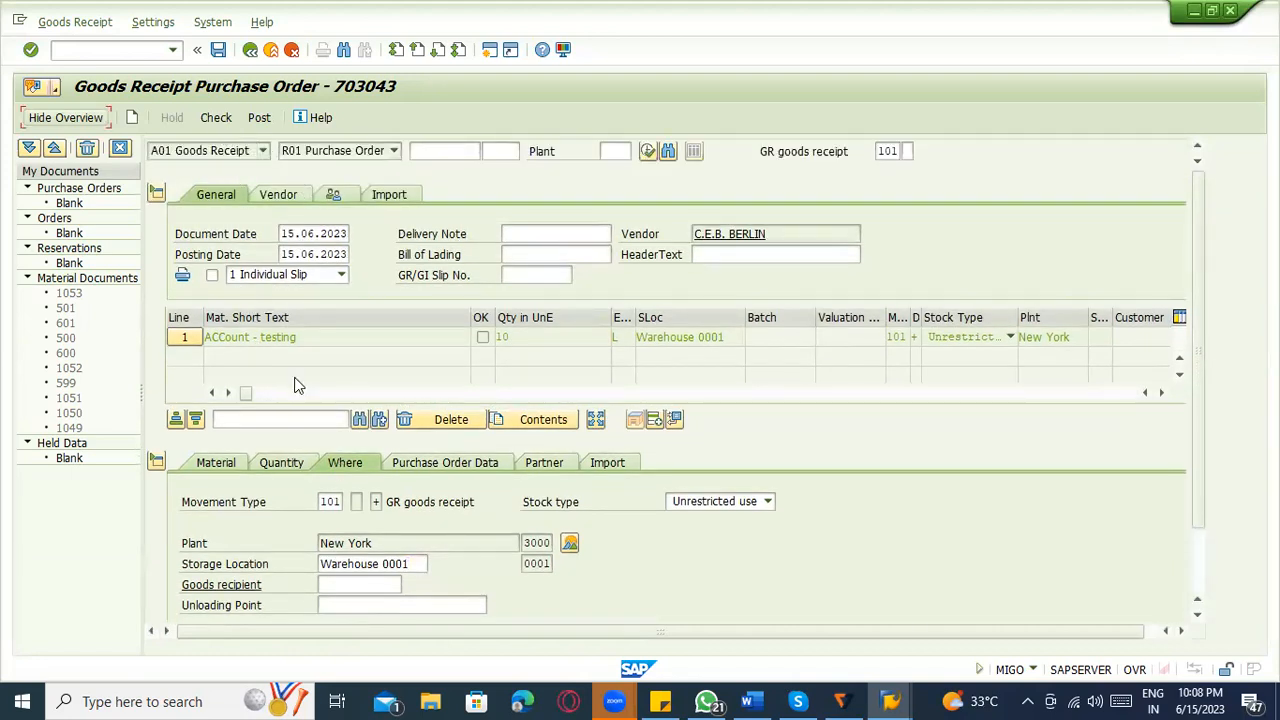
pyautogui.click(474, 462)
pyautogui.click(544, 462)
pyautogui.click(607, 462)
pyautogui.click(257, 466)
pyautogui.click(222, 466)
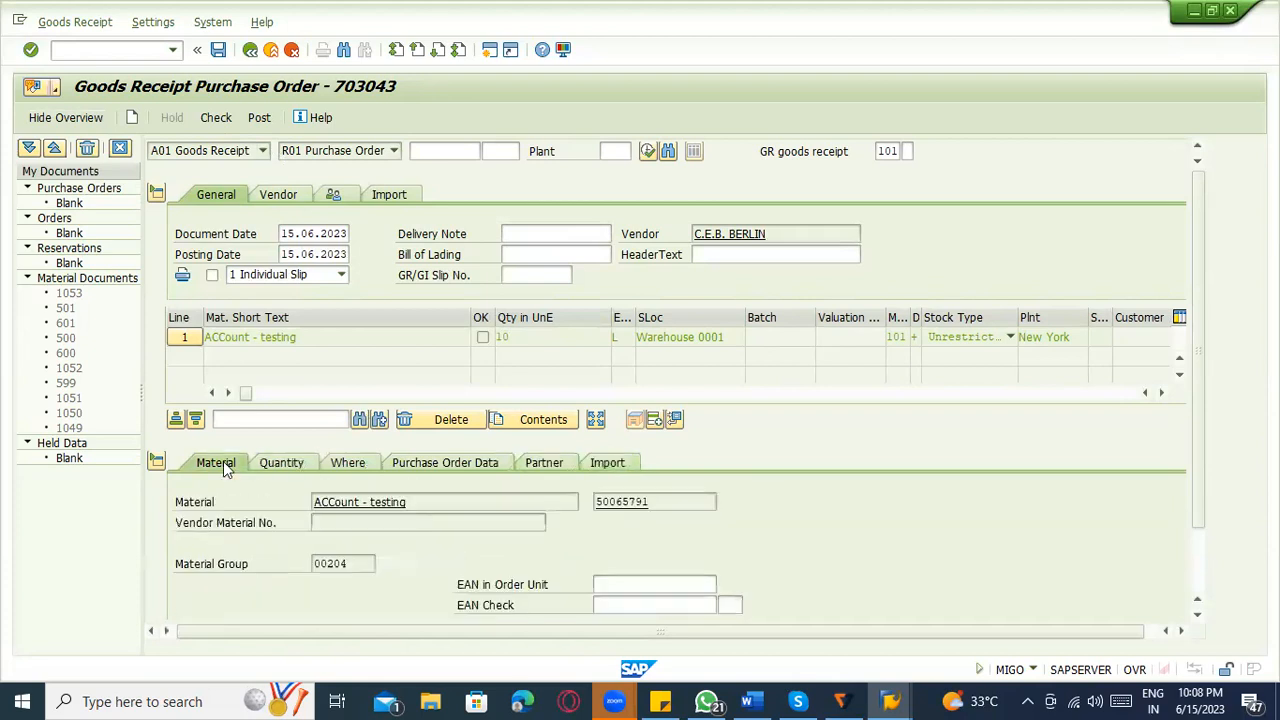
pyautogui.click(218, 118)
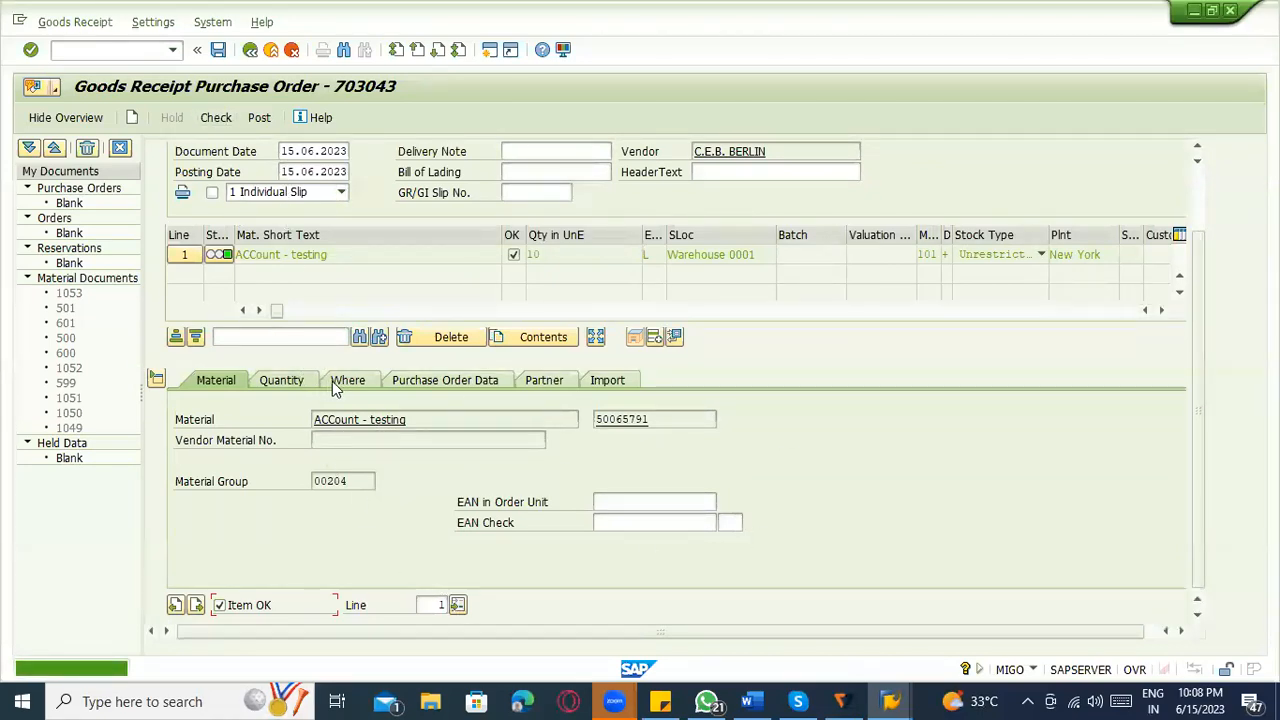
# Try to post the goods receipt and examine the chart of accounts, transaction and valuation keys in the message log.
pyautogui.scroll(3, 240, 280)
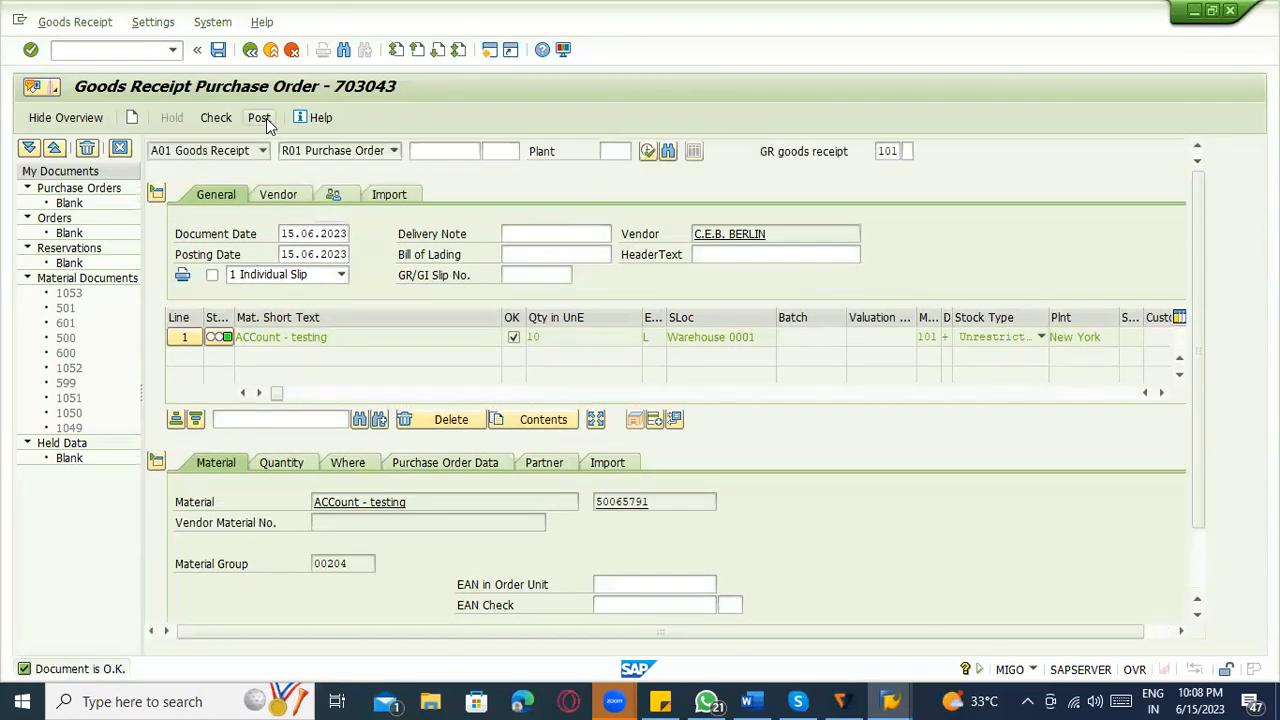
pyautogui.click(259, 118)
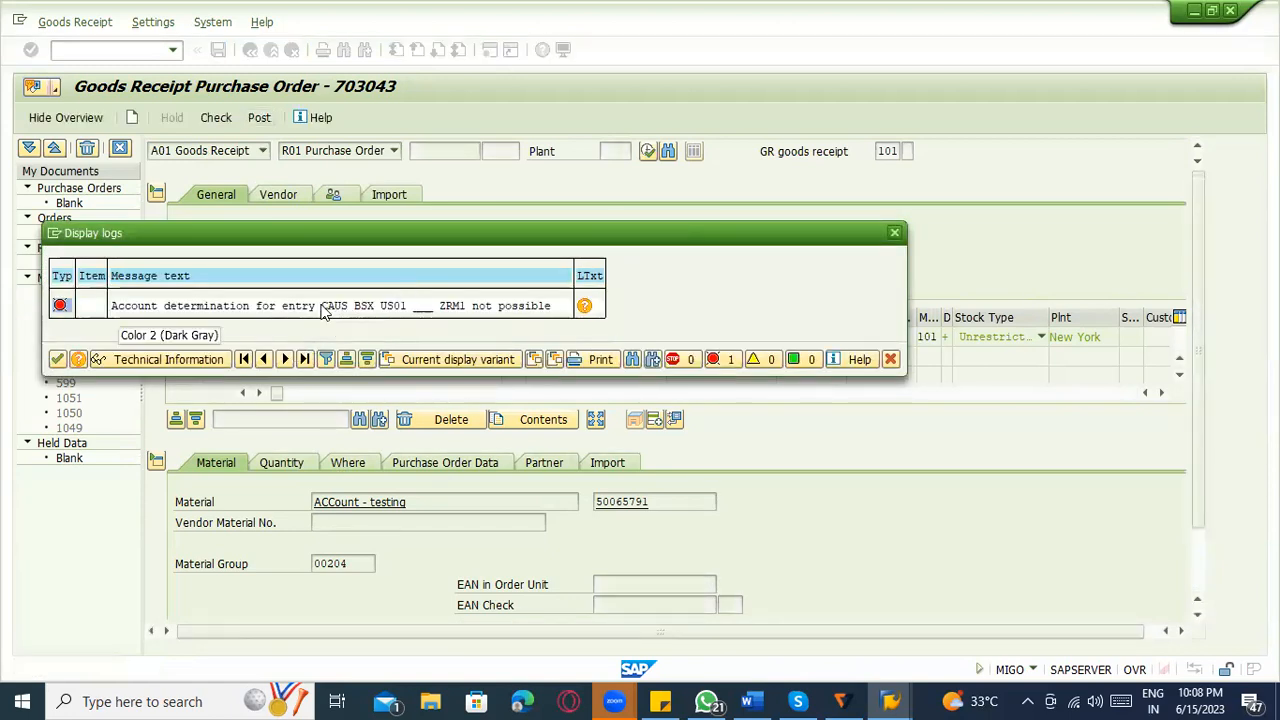
pyautogui.click(369, 308)
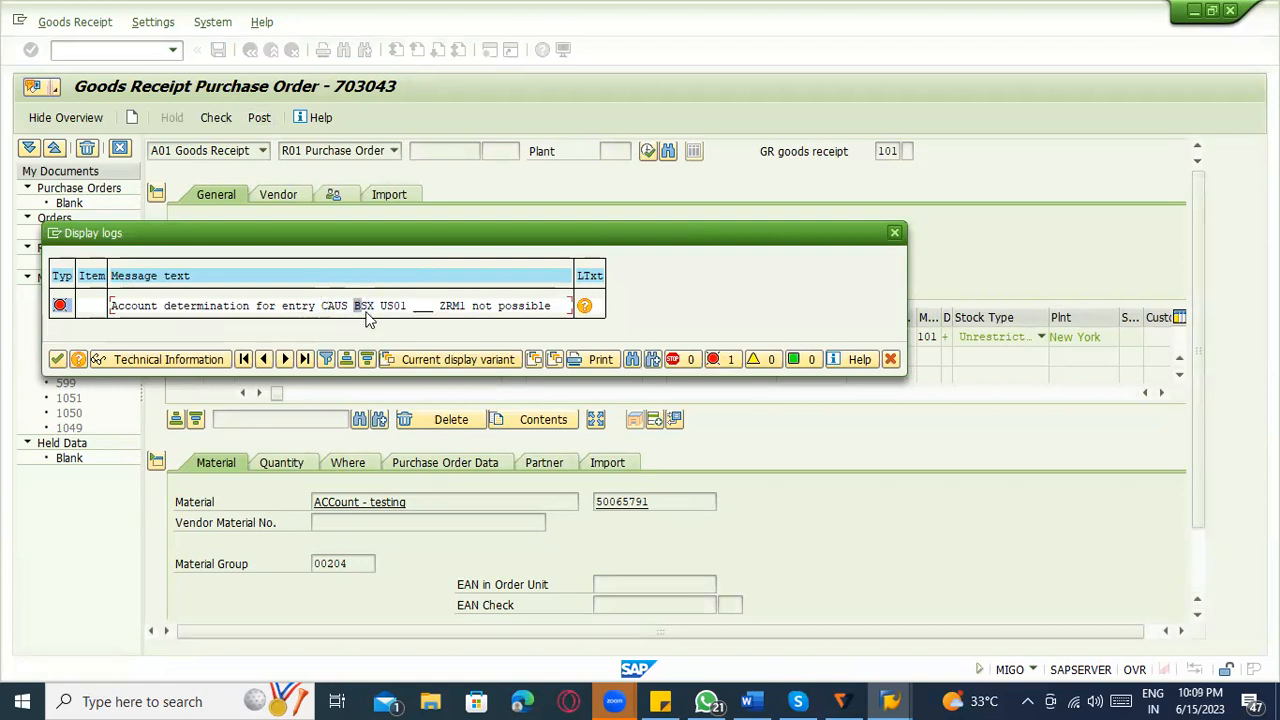
pyautogui.click(366, 308)
pyautogui.click(332, 306)
pyautogui.click(344, 307)
pyautogui.click(388, 308)
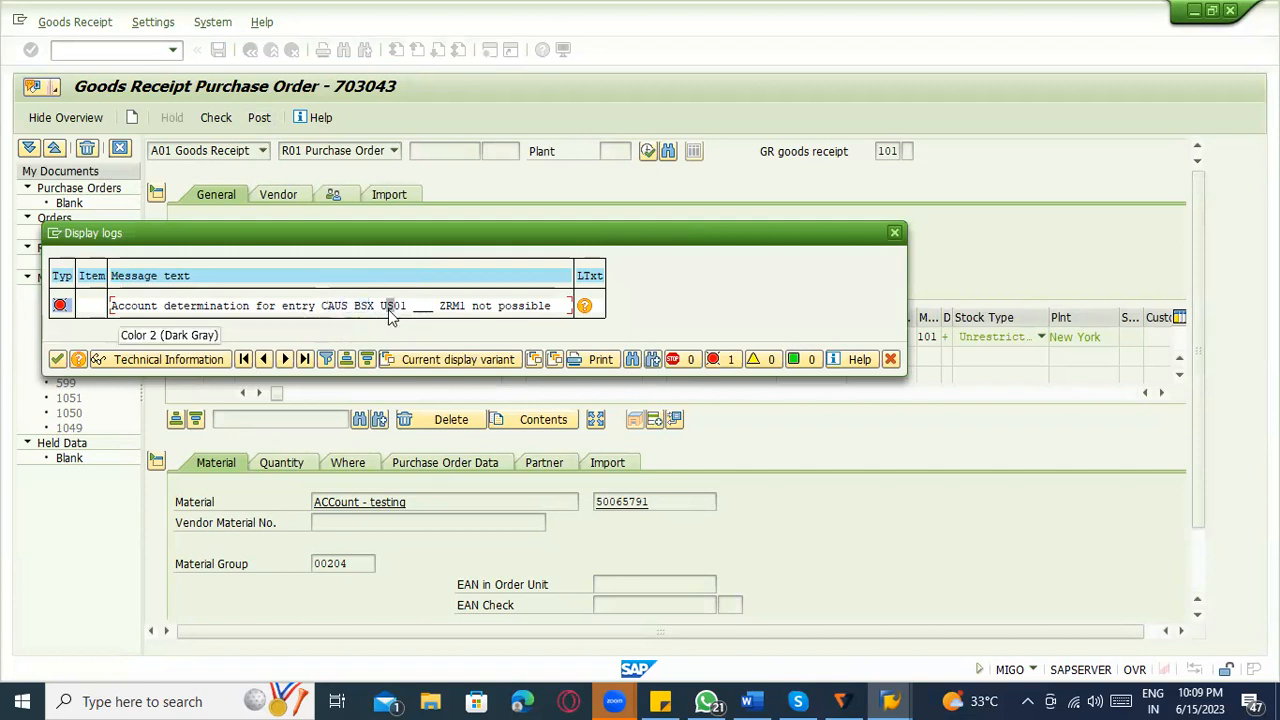
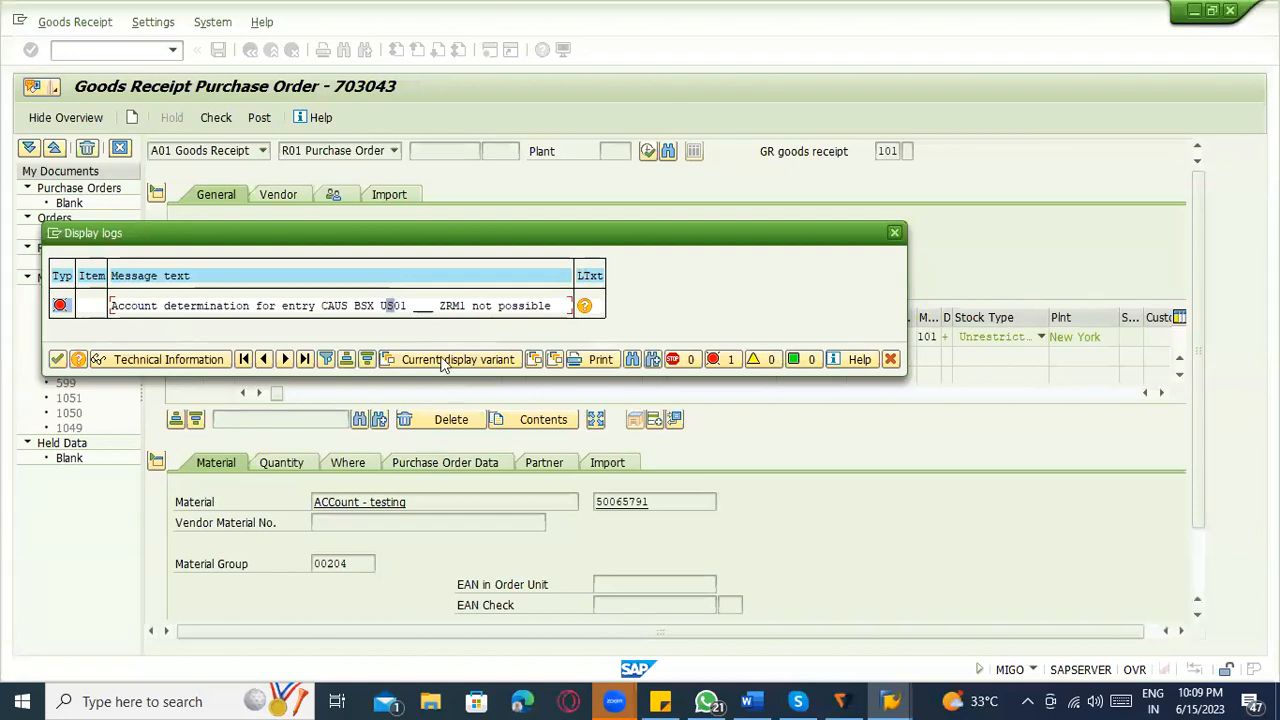
# Switch from the goods receipt log to the material types session and start transaction OBYC for automatic postings.
pyautogui.click(415, 302)
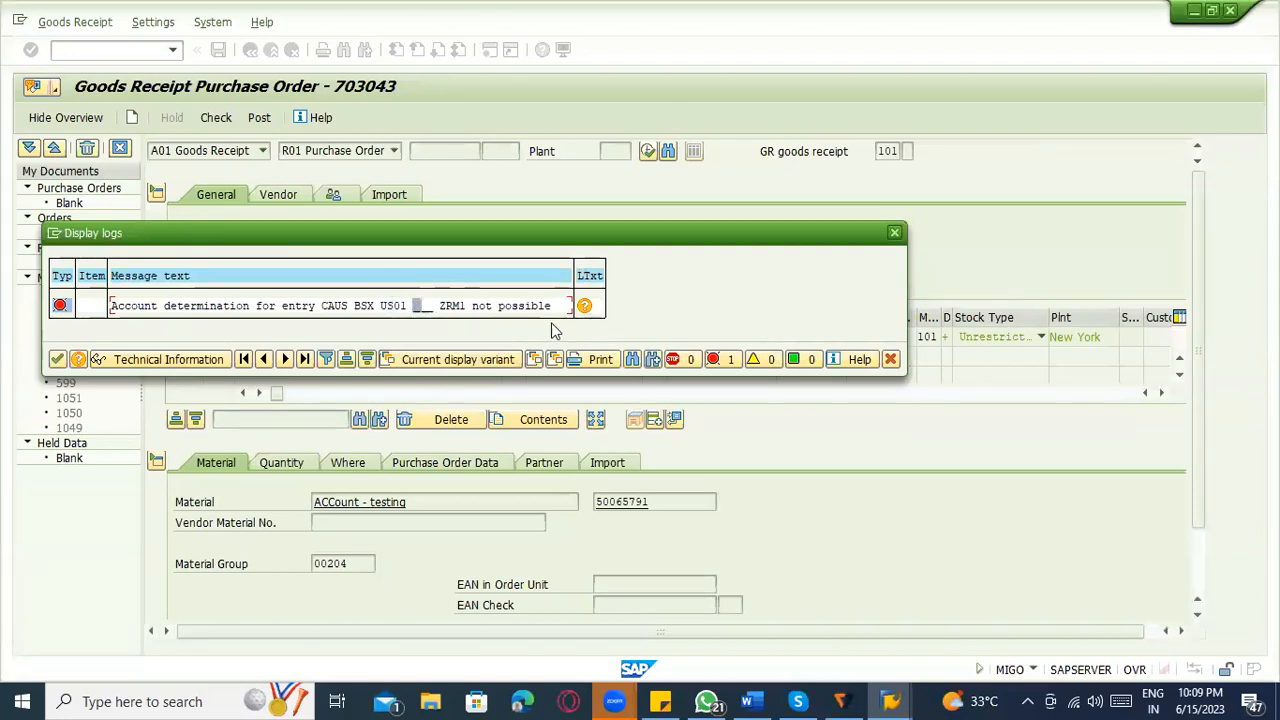
pyautogui.click(900, 695)
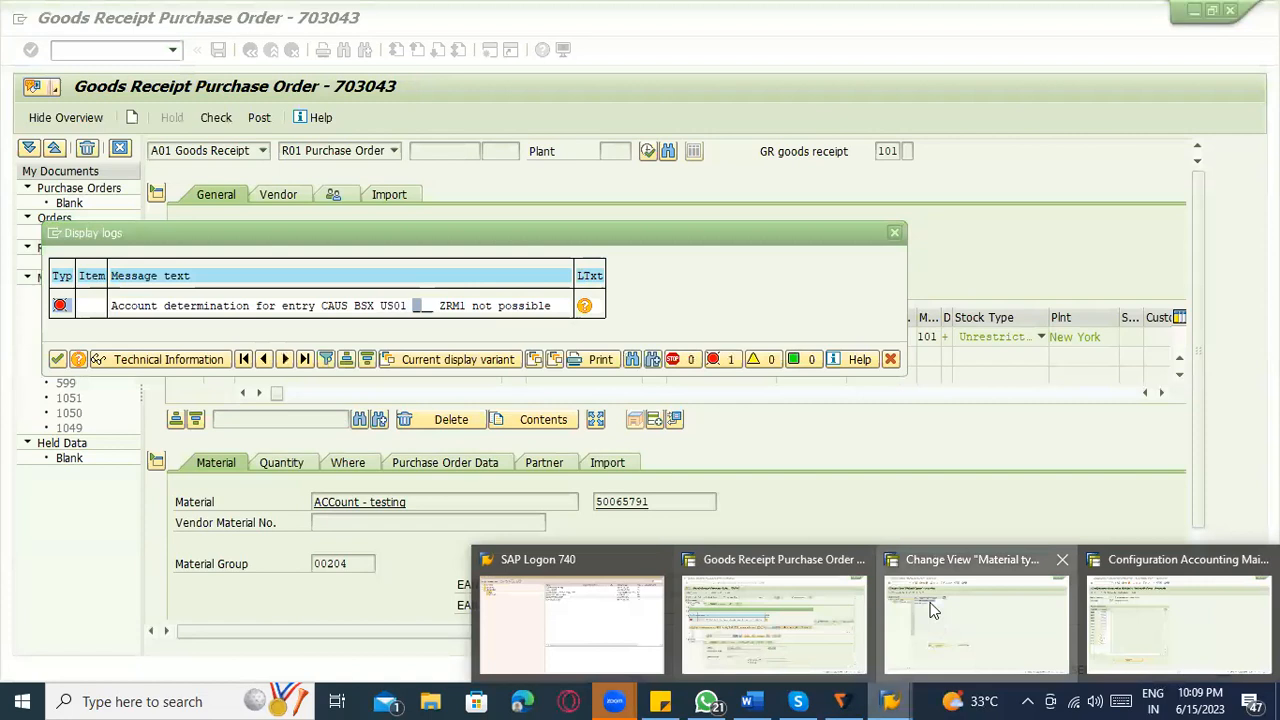
pyautogui.click(941, 630)
pyautogui.click(110, 47)
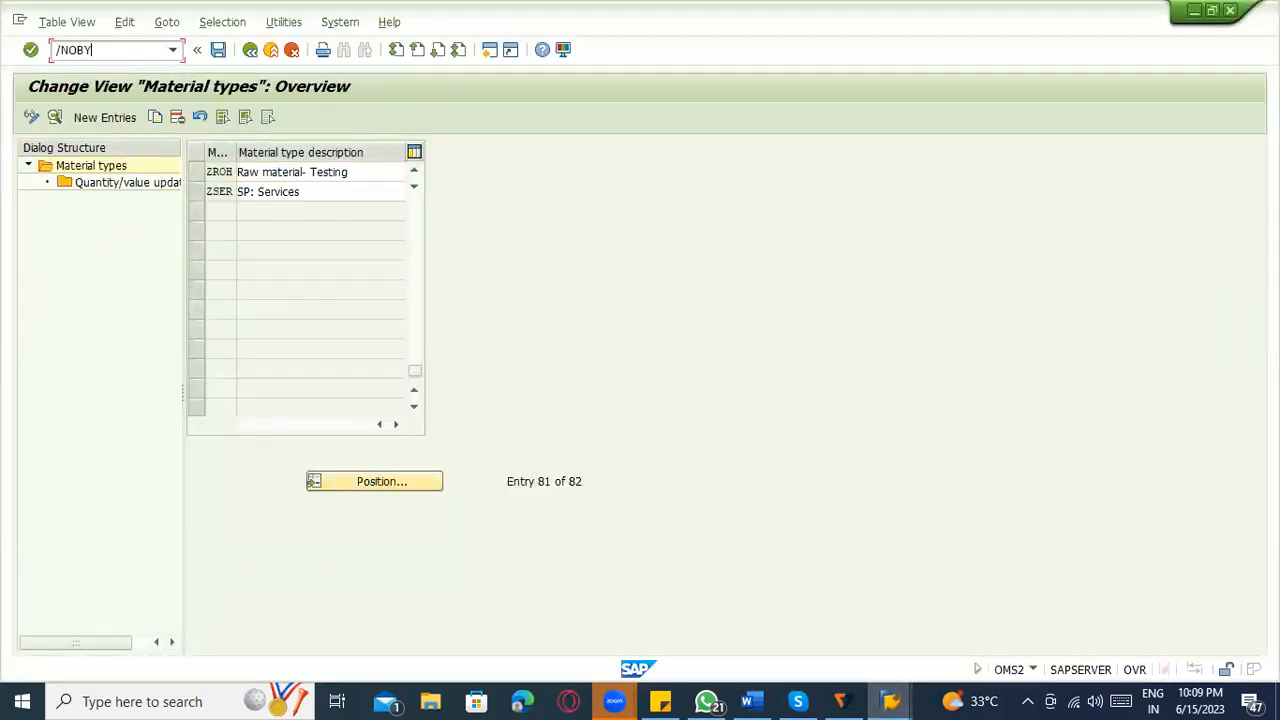
pyautogui.press('Return')
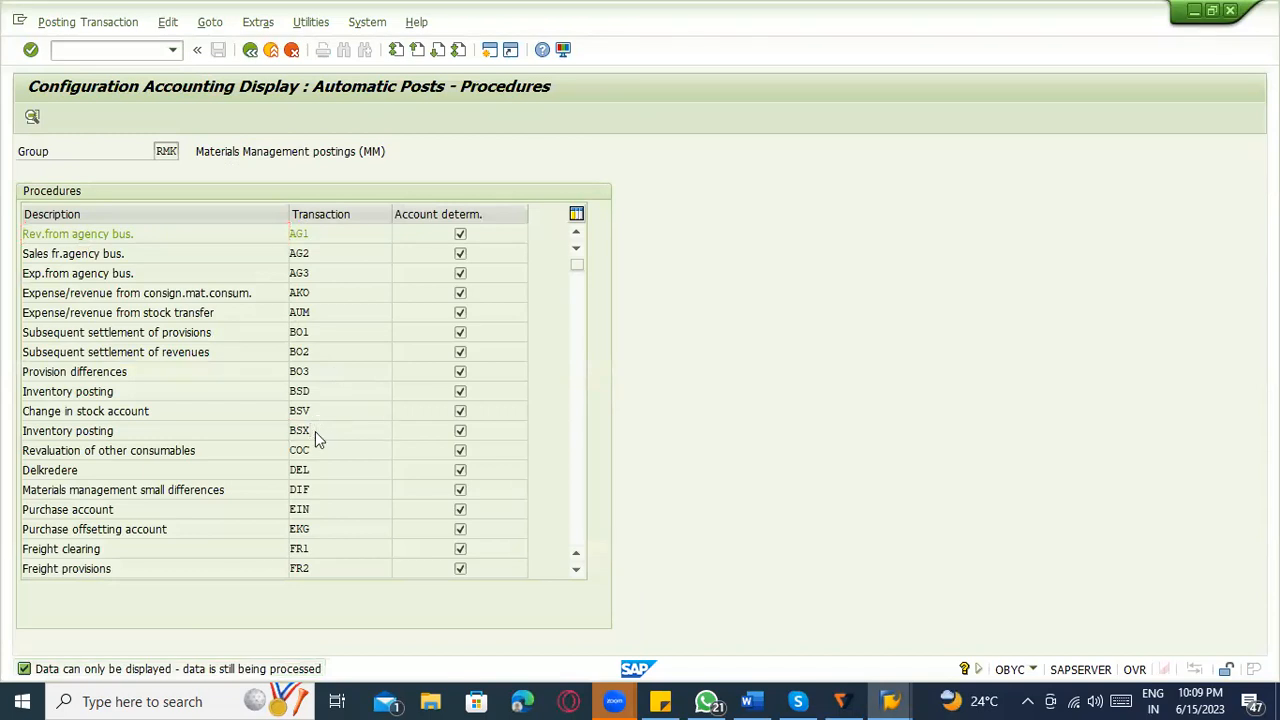
# Open the inventory posting procedure BSX and clear the proposed chart of accounts.
pyautogui.doubleClick(315, 431)
pyautogui.click(297, 392)
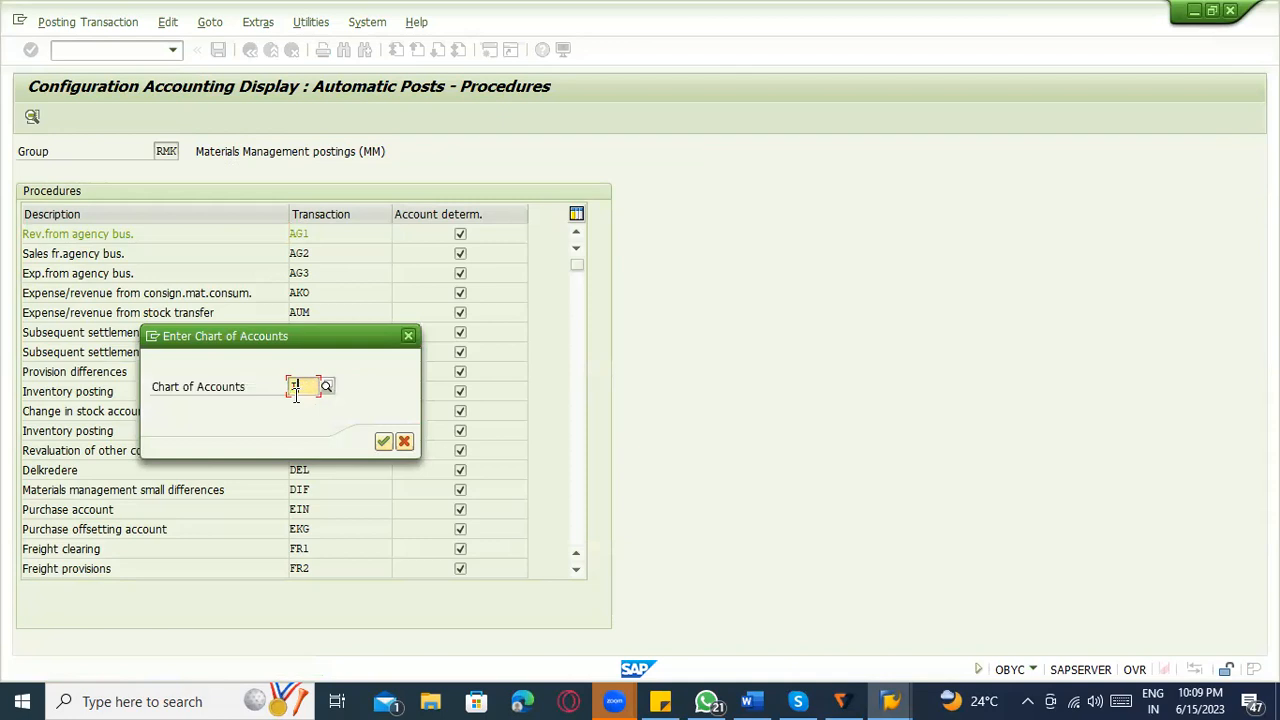
pyautogui.press('BackSpace')
# Switch to the goods receipt session and check the chart of accounts in the account determination message.
pyautogui.hotkey('alt', 'Tab')
pyautogui.hotkey('alt', 'Tab')
pyautogui.hotkey('alt', 'Tab')
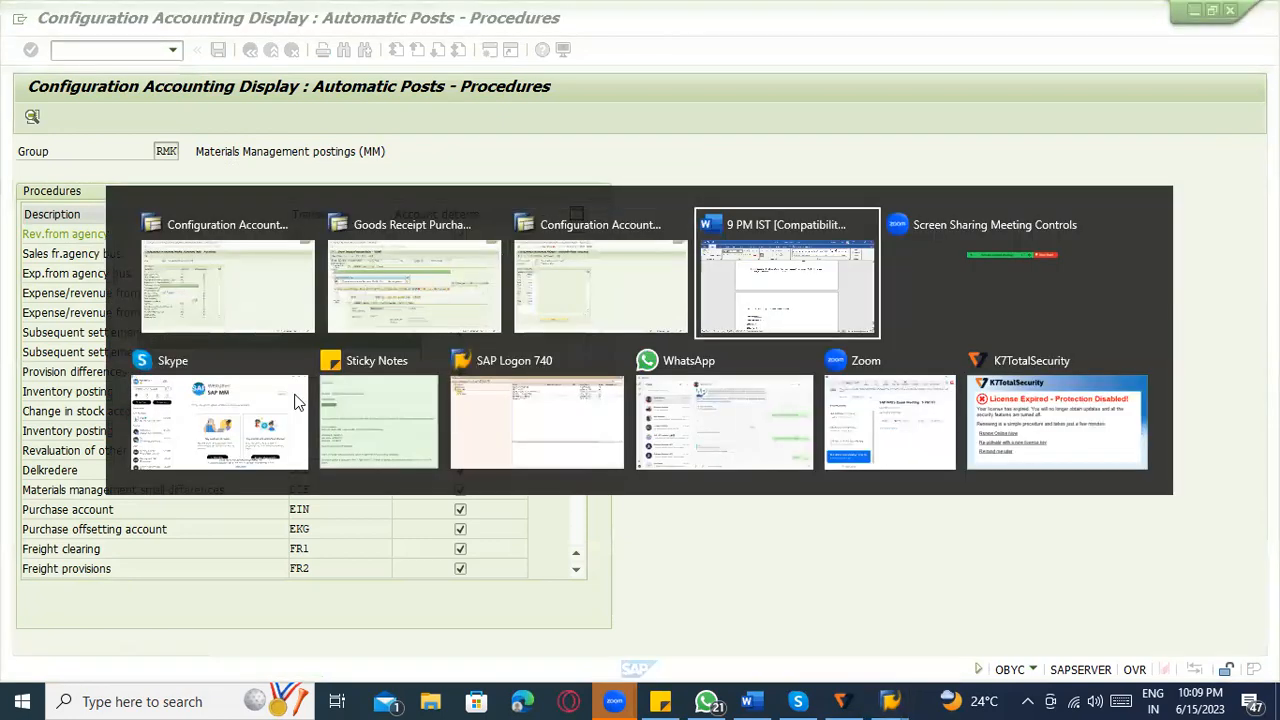
pyautogui.hotkey('alt', 'Tab')
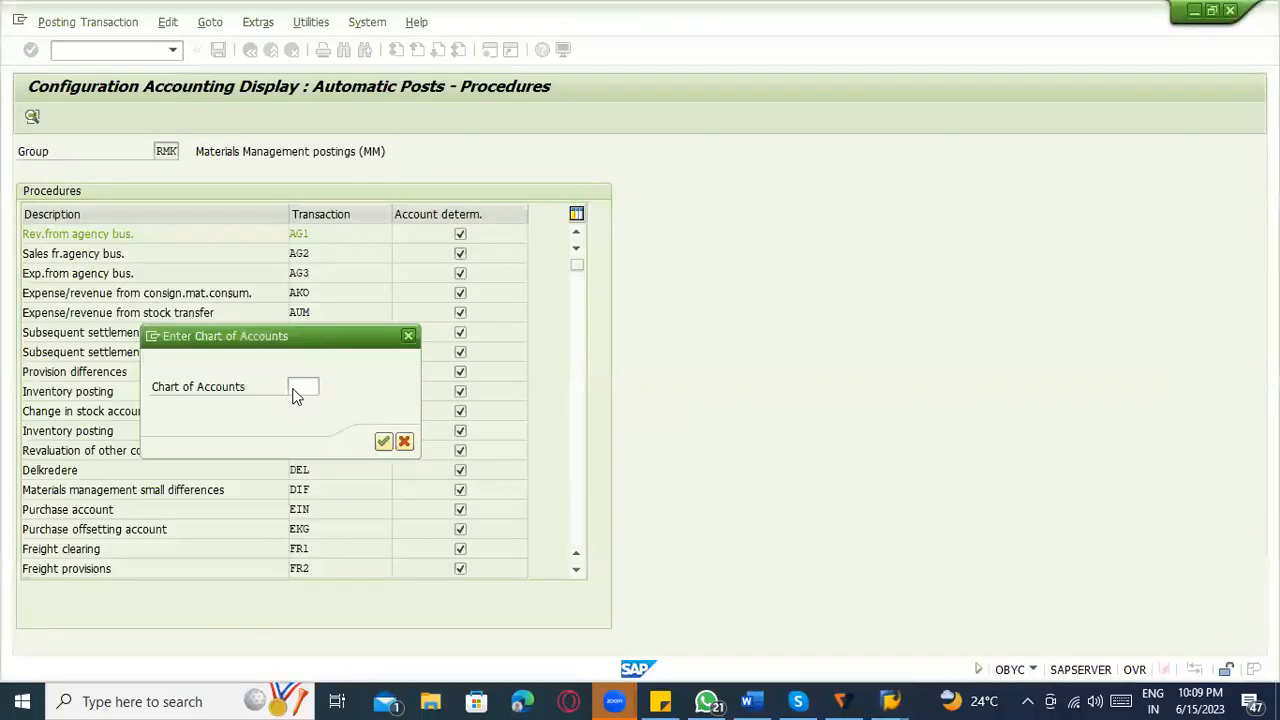
pyautogui.hotkey('alt', 'Tab')
pyautogui.hotkey('alt', 'Tab')
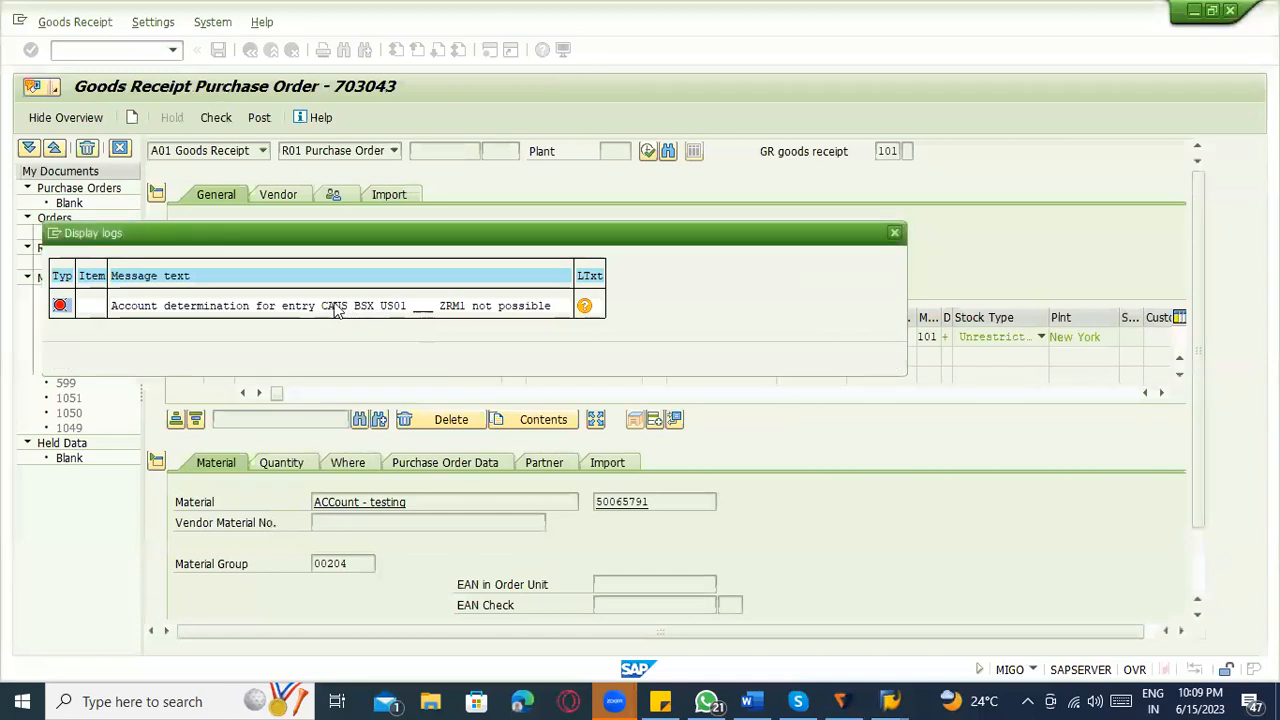
pyautogui.click(337, 306)
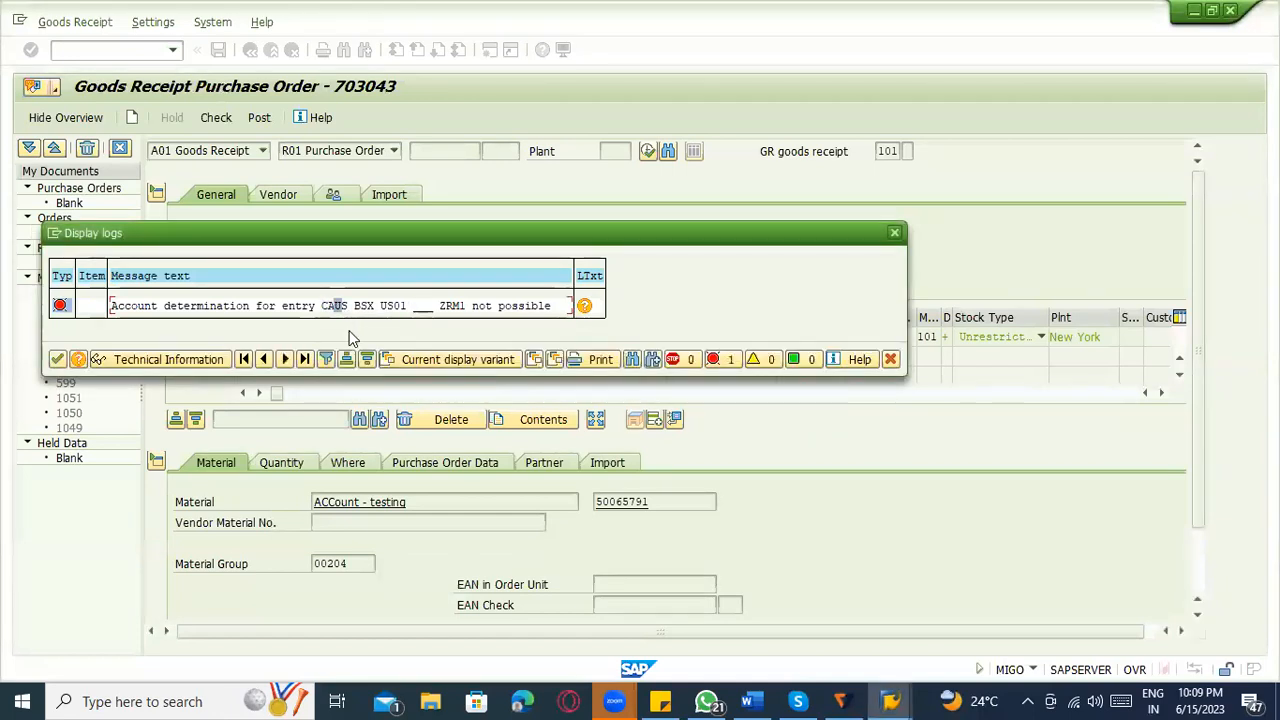
# Return to the BSX procedure and open its account assignments for chart of accounts CAUS.
pyautogui.hotkey('alt', 'Tab')
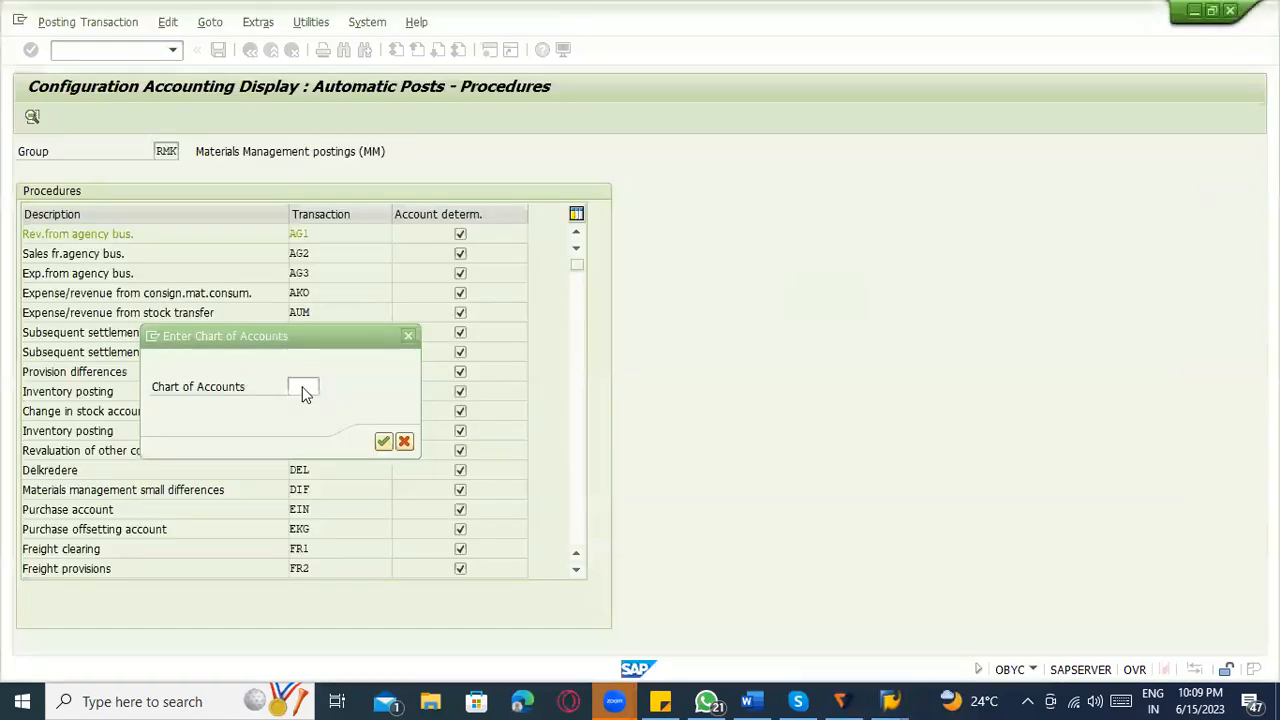
pyautogui.click(304, 389)
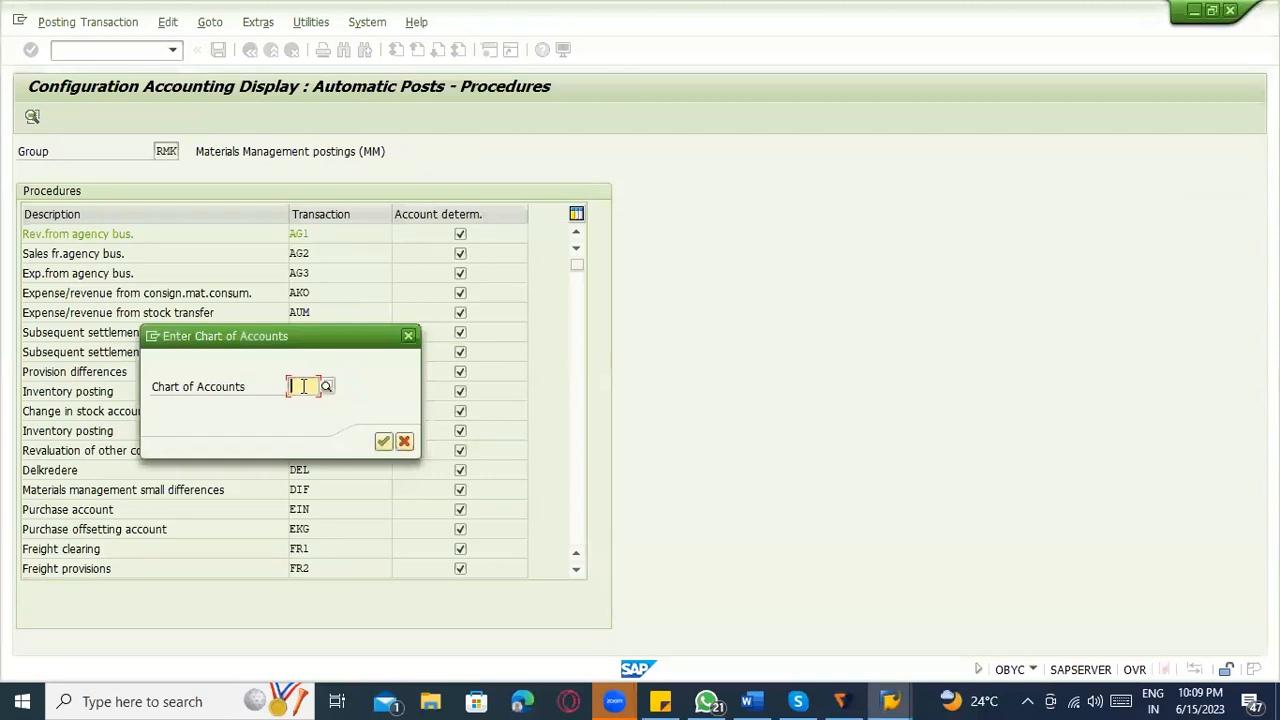
pyautogui.write('caus')
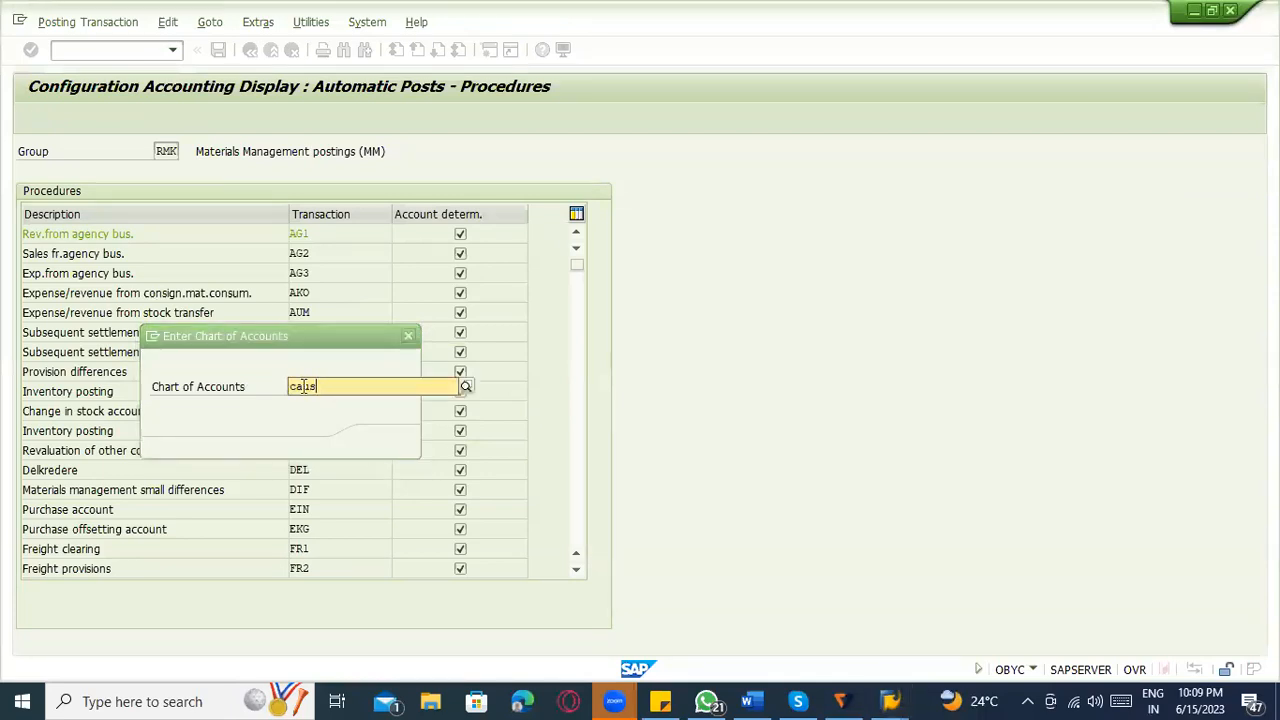
pyautogui.click(297, 424)
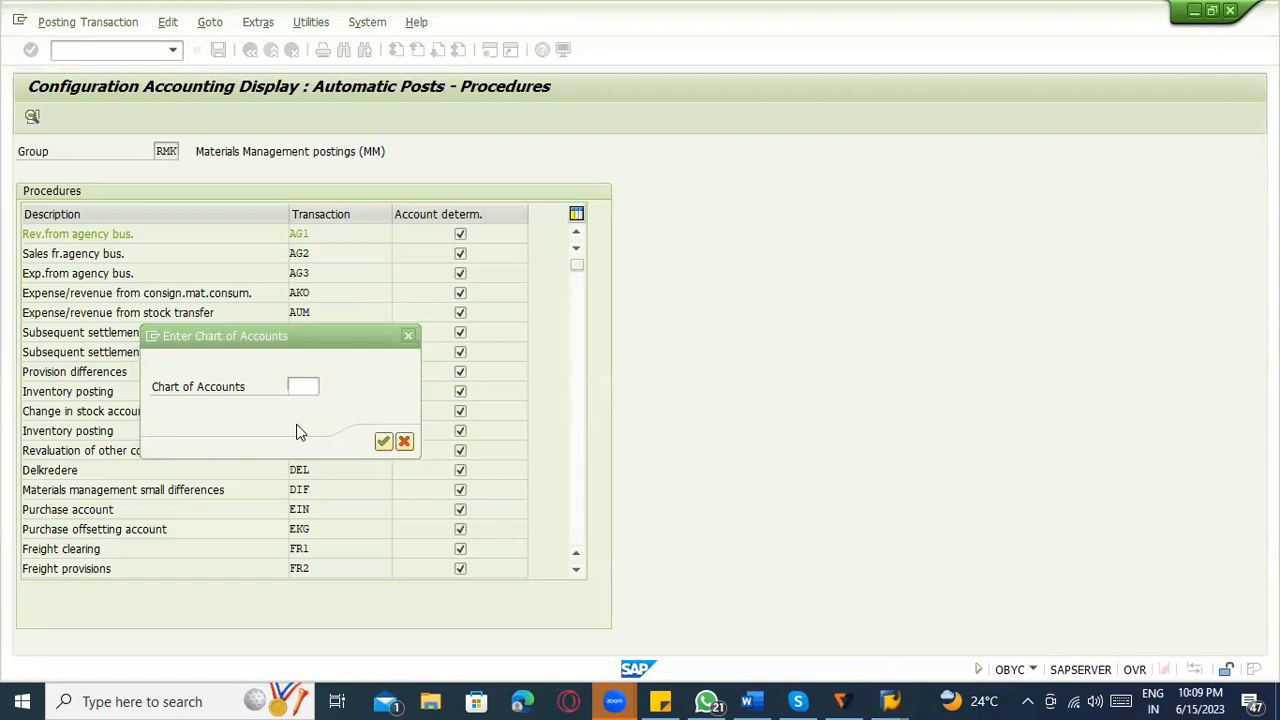
pyautogui.click(381, 442)
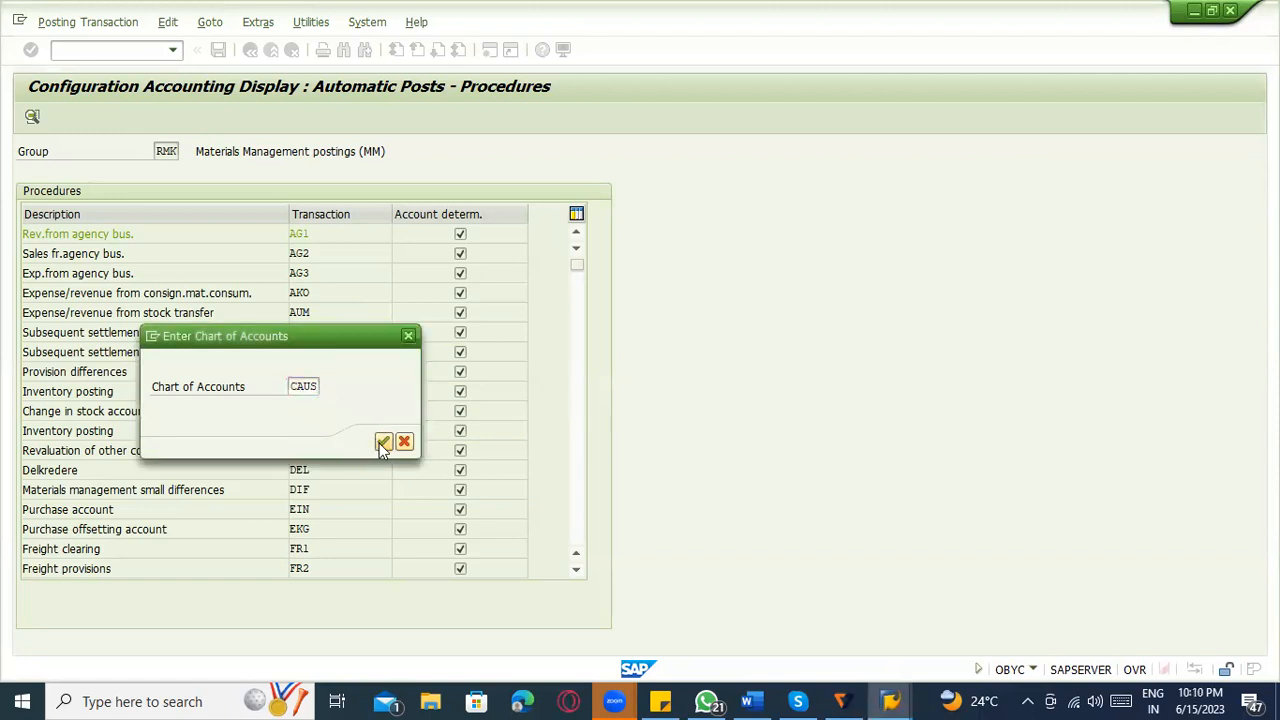
# Recheck the valuation grouping code and the account modifier in the goods receipt's message log.
pyautogui.hotkey('alt', 'Tab')
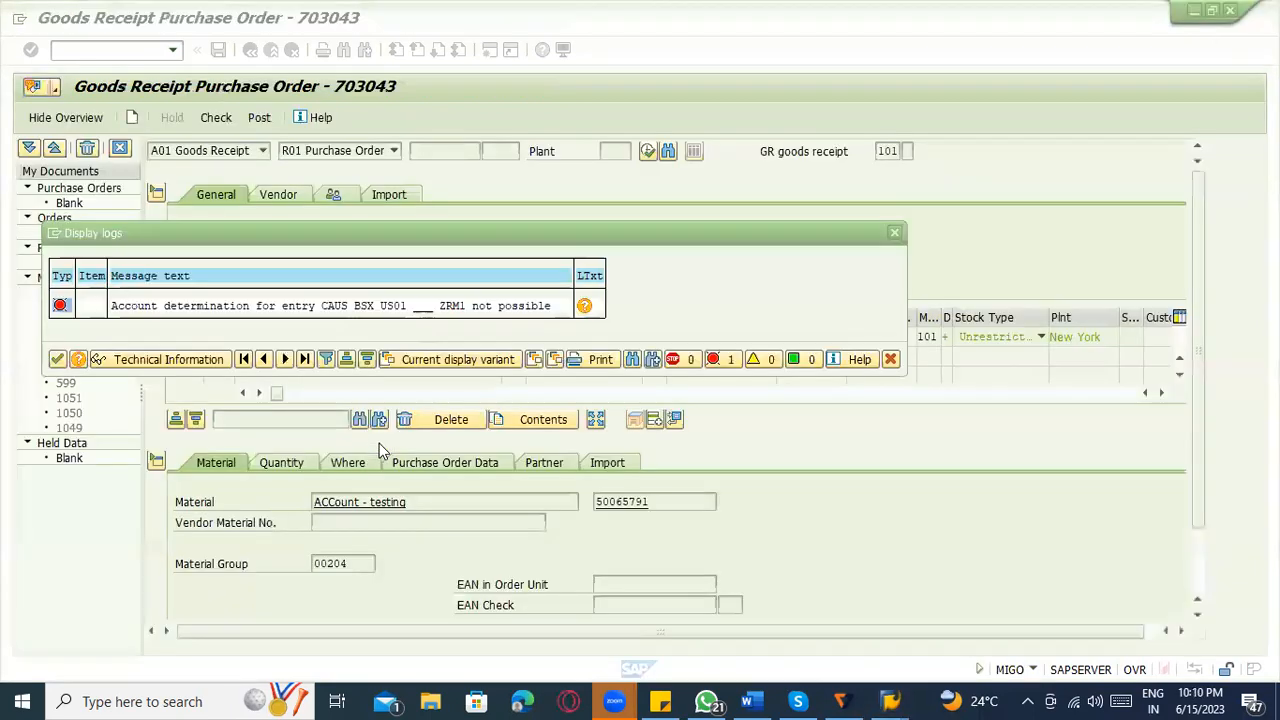
pyautogui.click(400, 311)
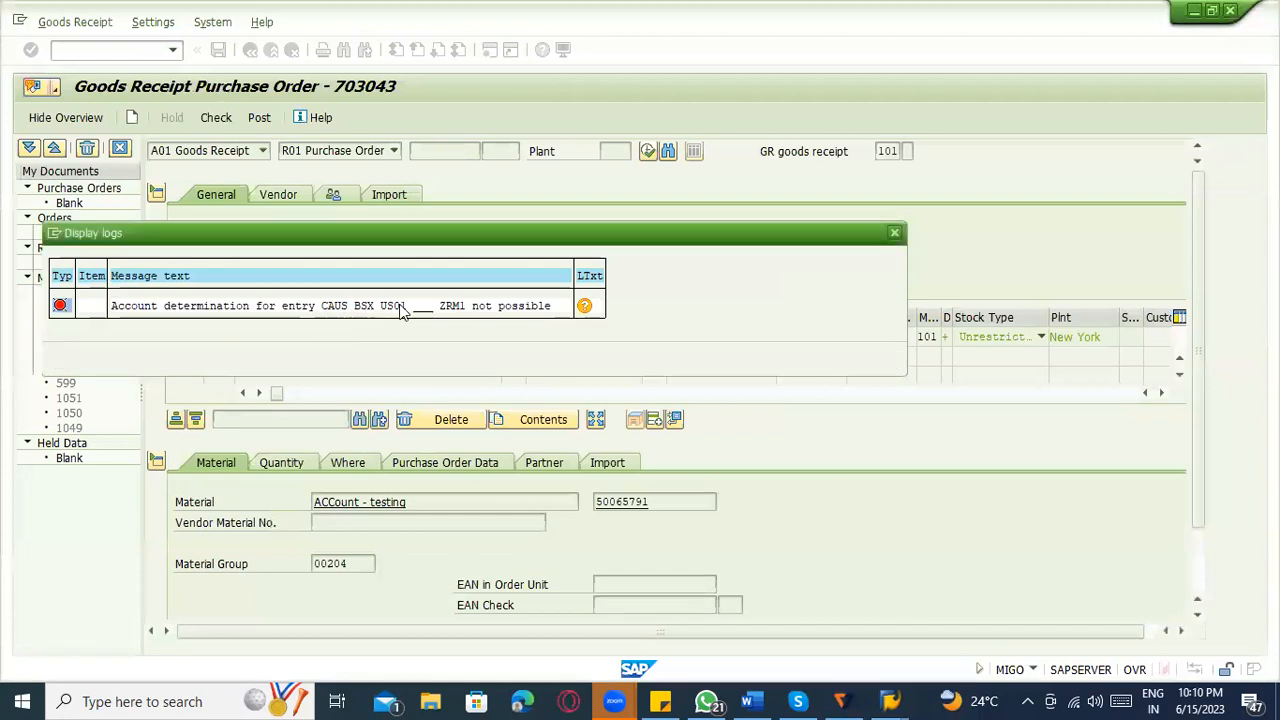
pyautogui.click(448, 306)
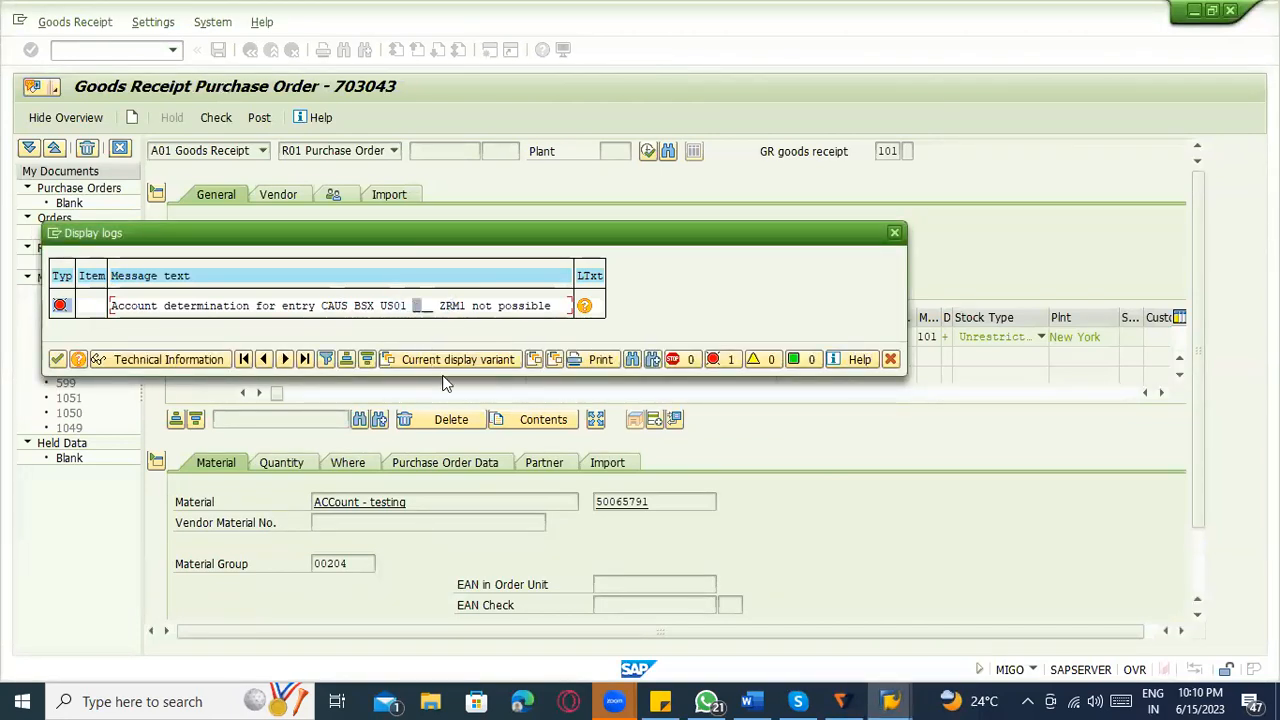
# Return to the BSX account assignments, widen the valuation modifier column and examine the US01 entries.
pyautogui.hotkey('alt', 'Tab')
pyautogui.click(56, 253)
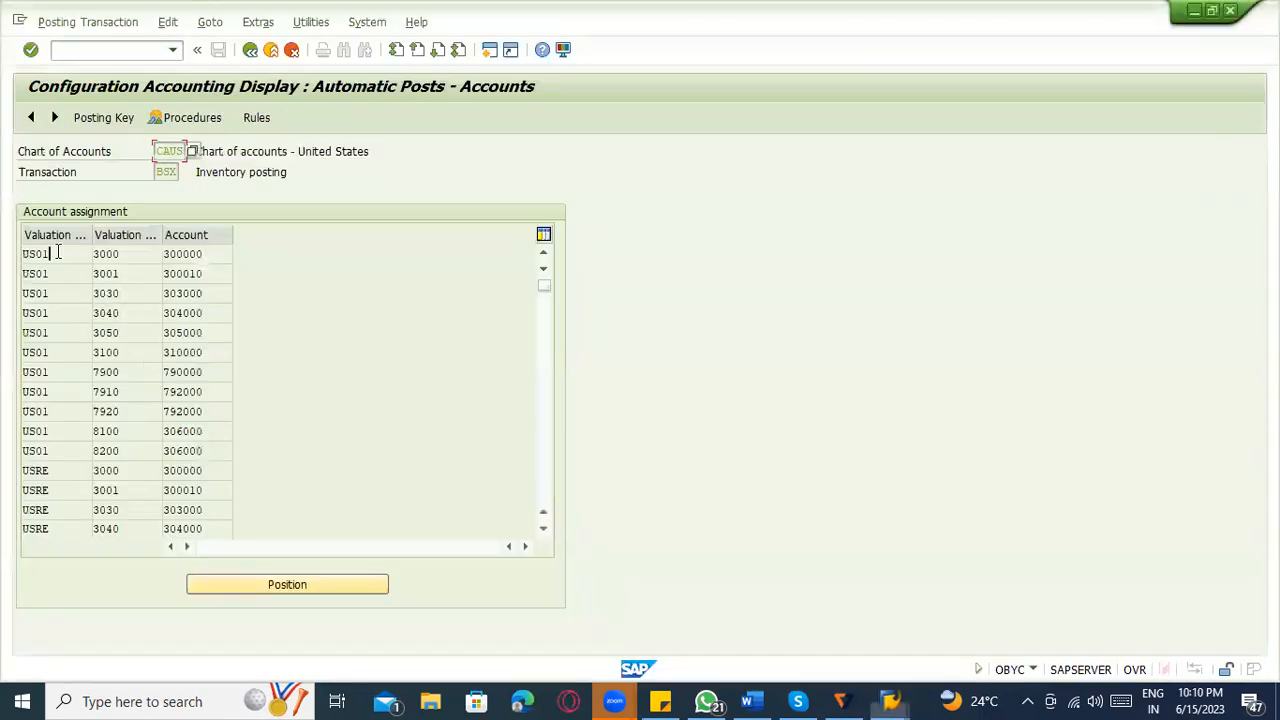
pyautogui.moveTo(92, 251); pyautogui.dragTo(140, 270)
pyautogui.click(97, 264)
pyautogui.click(36, 253)
pyautogui.click(51, 292)
pyautogui.click(70, 331)
pyautogui.click(82, 391)
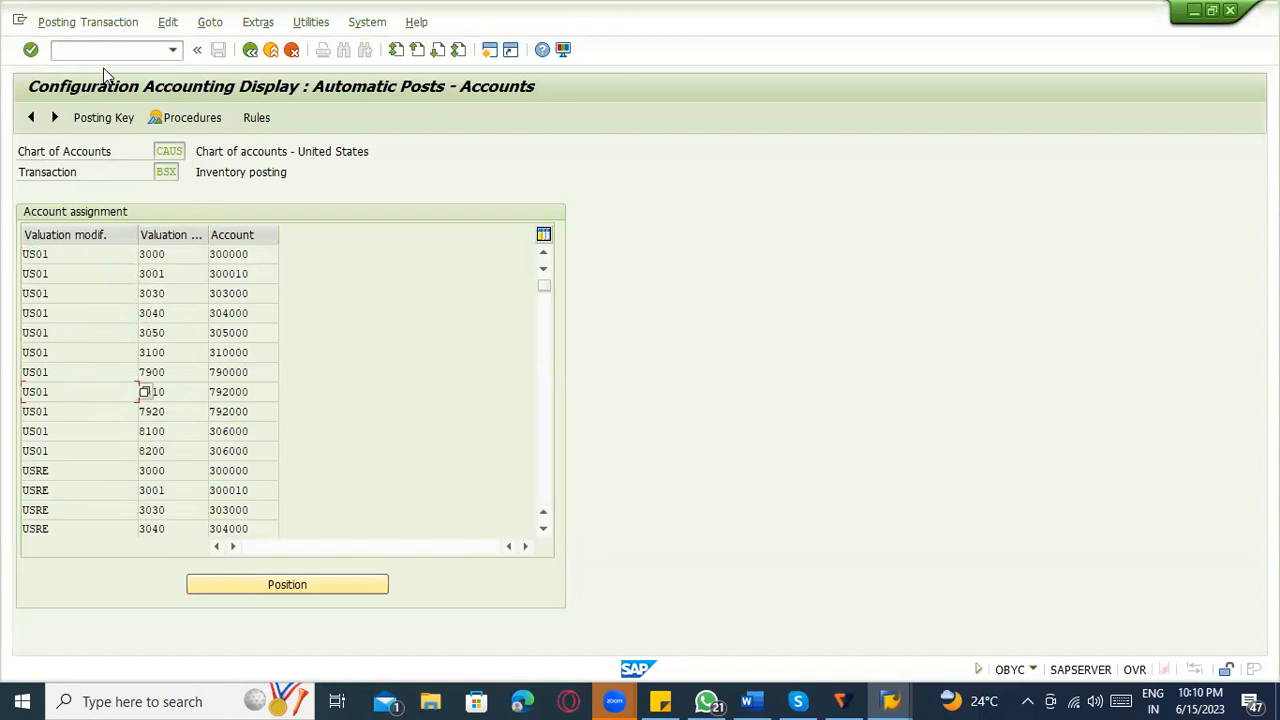
# Leave the INT automatic postings in the other session and open the SAP Reference IMG through transaction SPRO.
pyautogui.hotkey('alt', 'Tab')
pyautogui.hotkey('alt', 'Tab')
pyautogui.hotkey('alt', 'Tab')
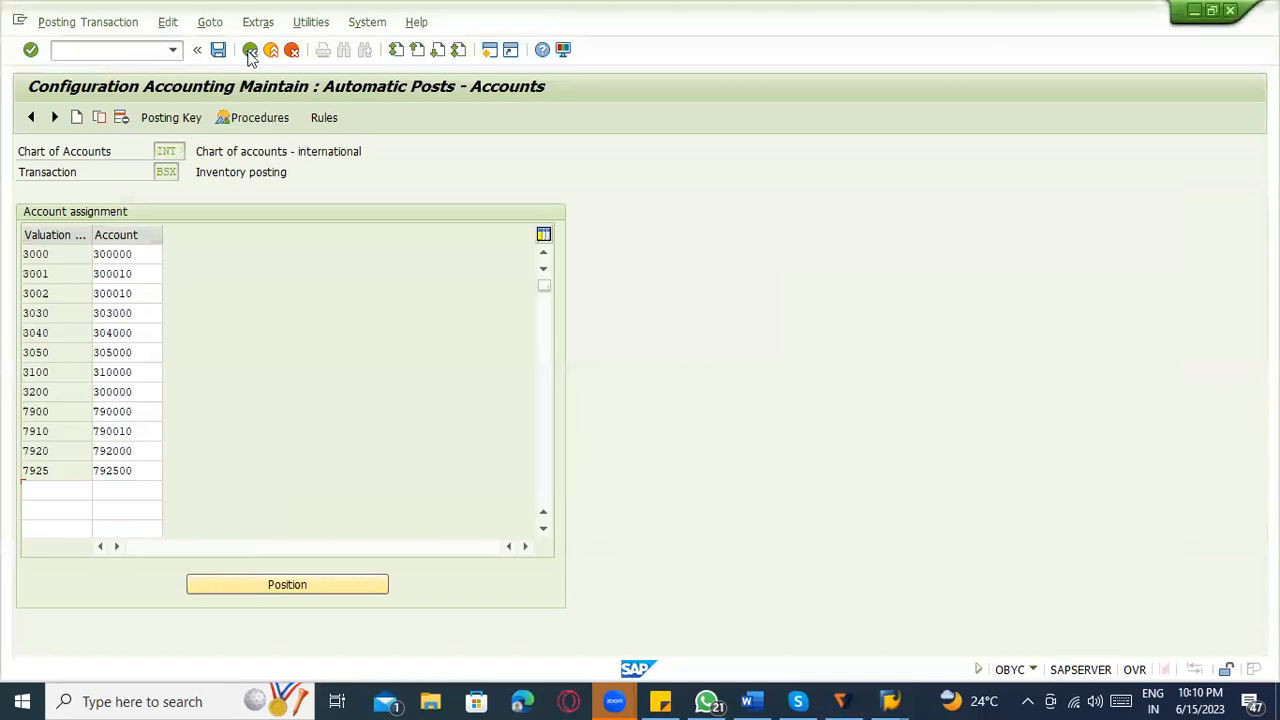
pyautogui.click(250, 55)
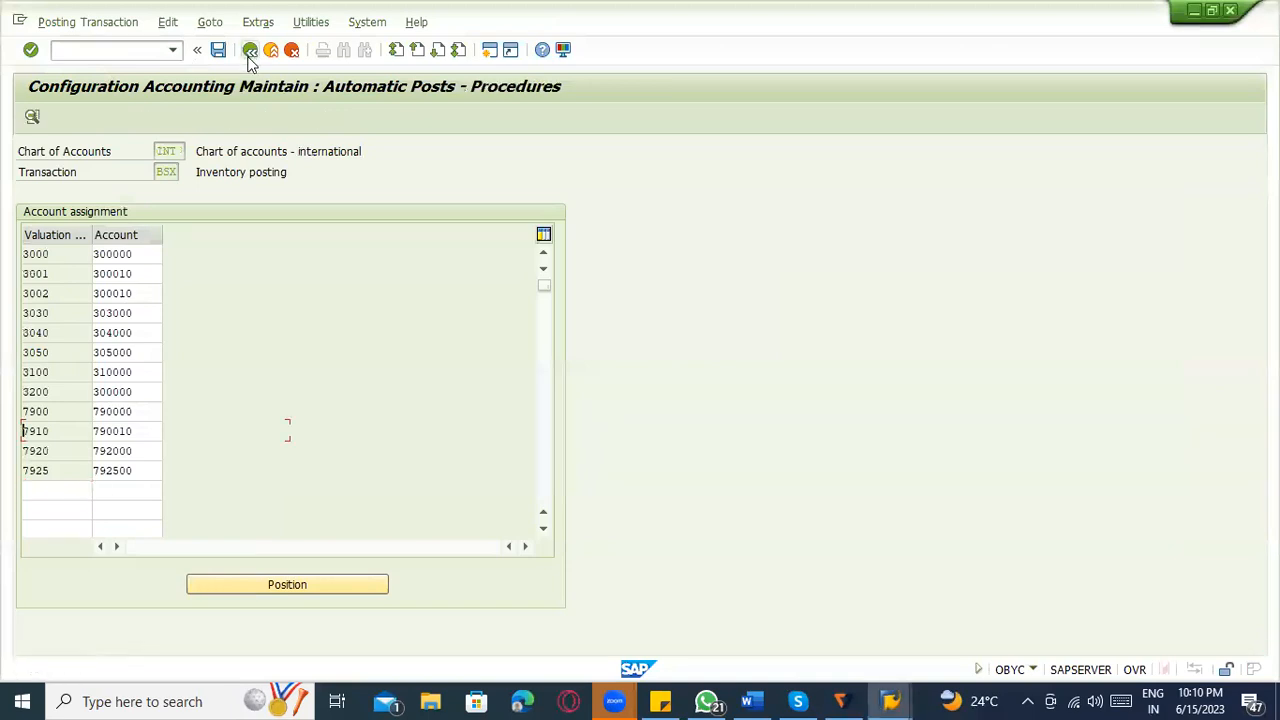
pyautogui.click(249, 56)
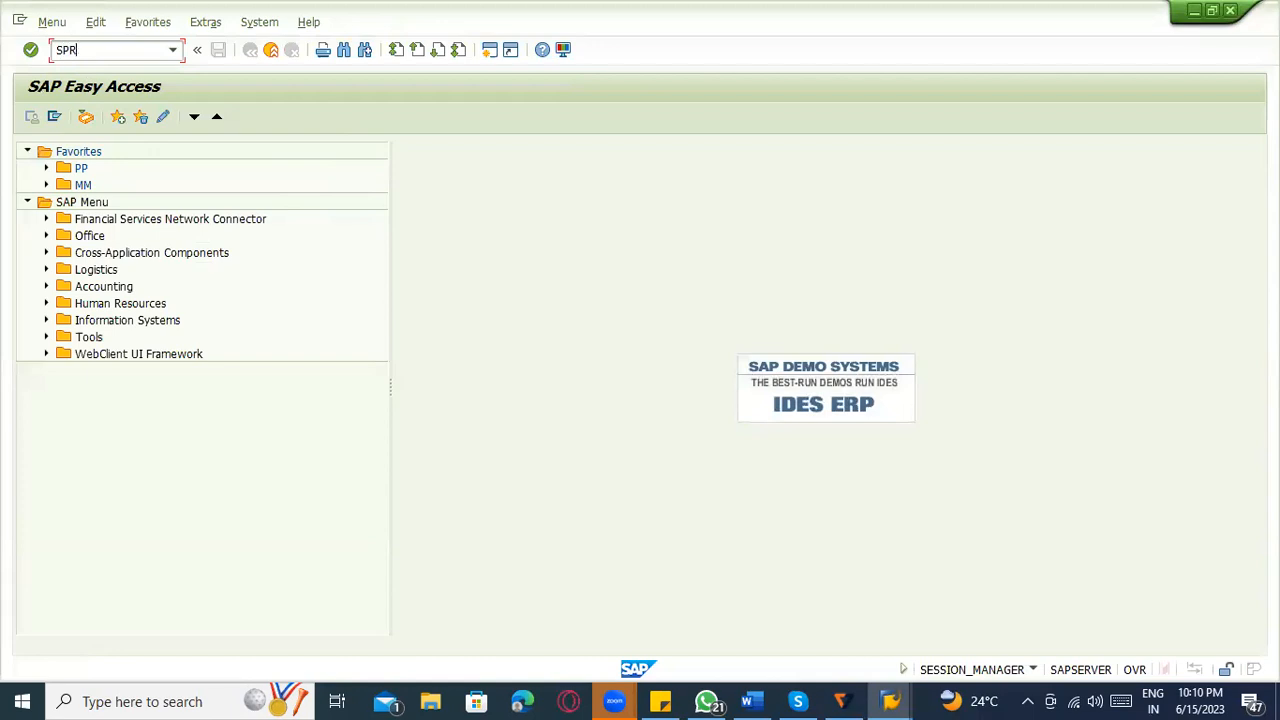
pyautogui.press('Return')
pyautogui.click(112, 122)
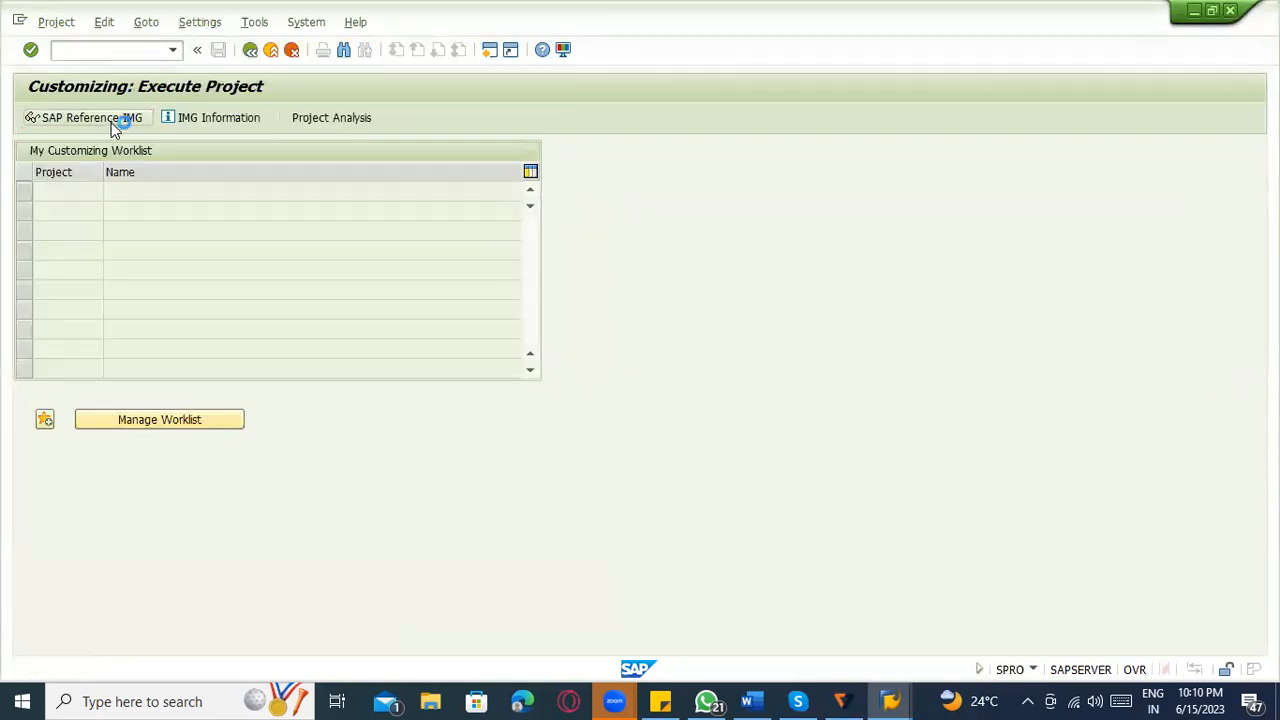
# Open the Group Together Valuation Areas activity under Materials Management, Valuation and Account Assignment, Account Determination Without Wizard.
pyautogui.scroll(-5, 199, 279)
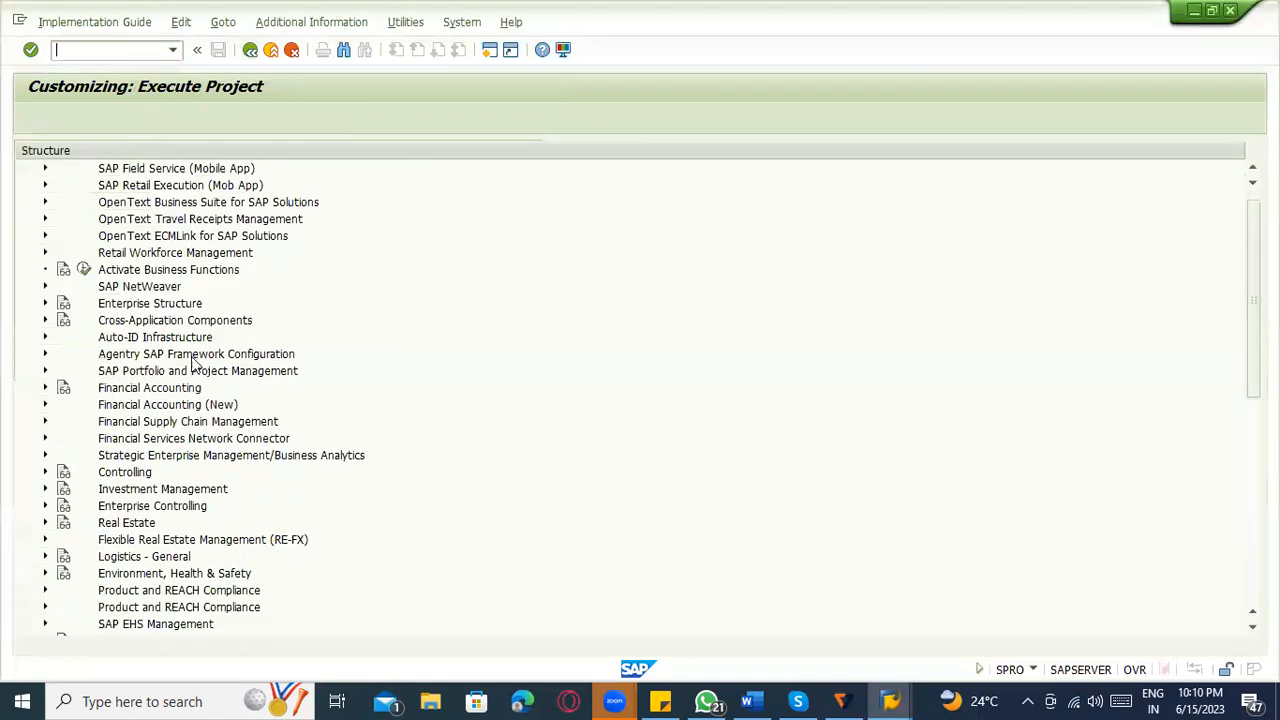
pyautogui.scroll(-3, 107, 508)
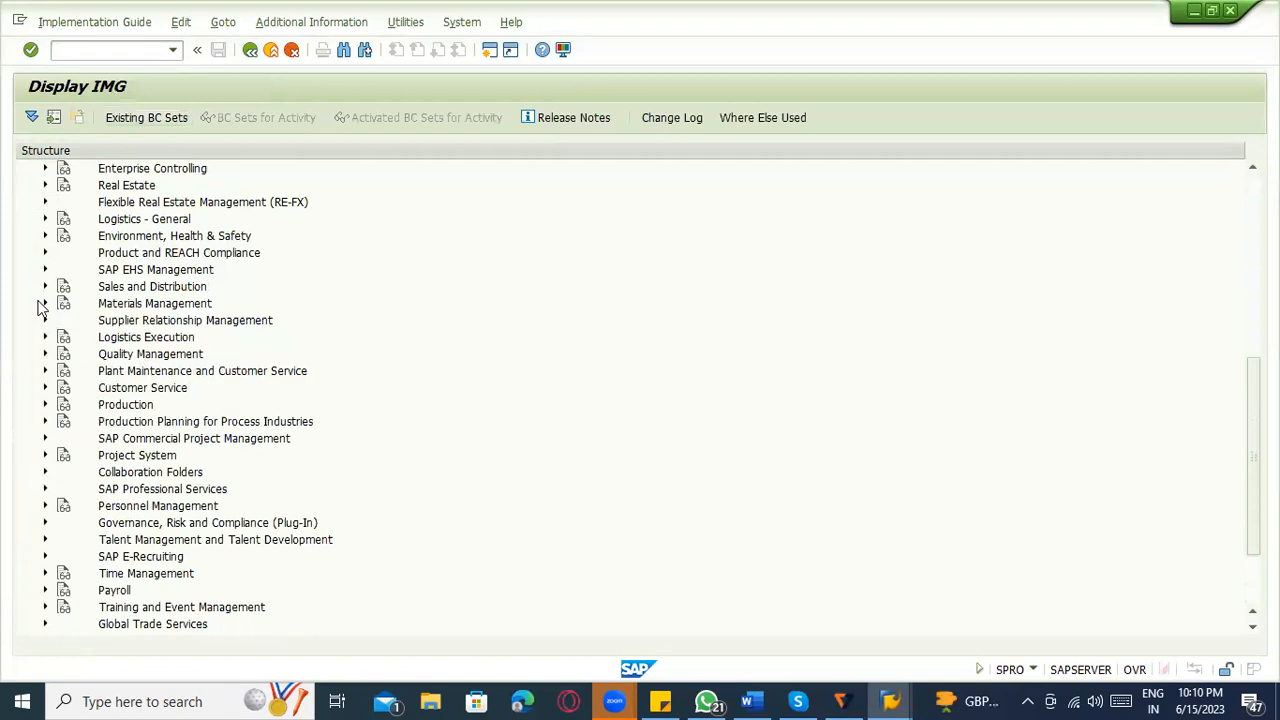
pyautogui.click(44, 303)
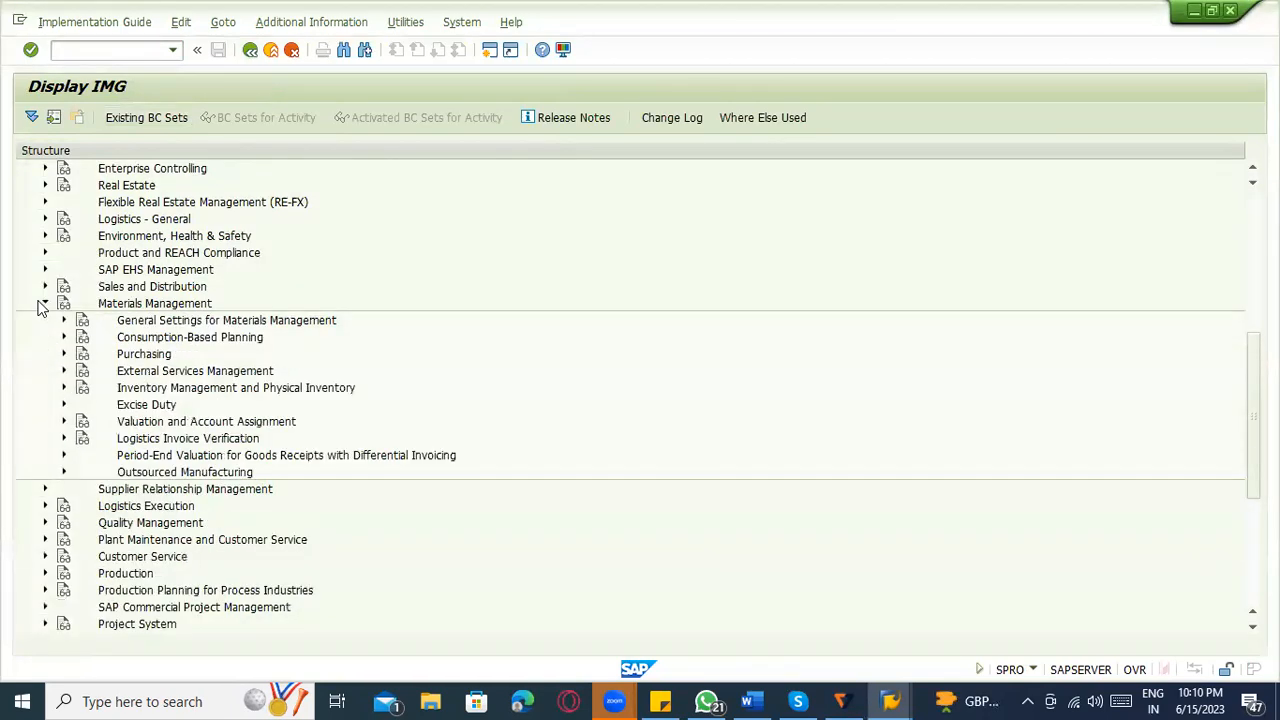
pyautogui.click(63, 424)
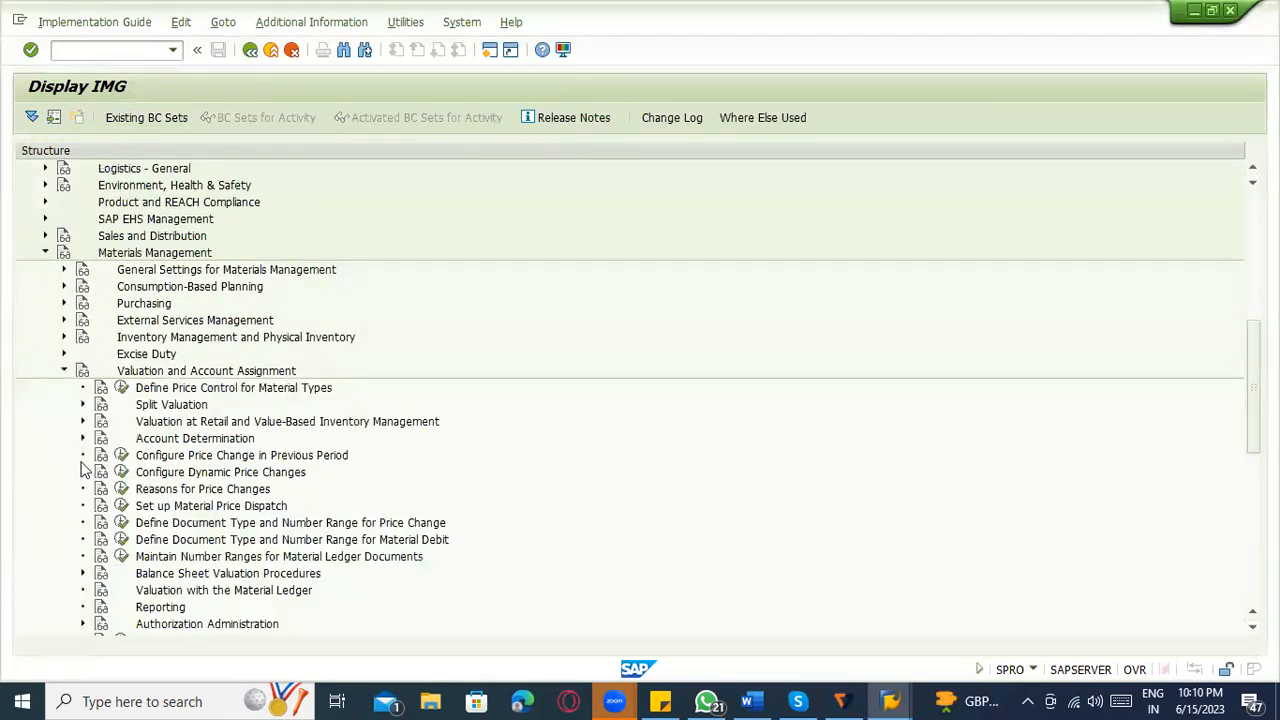
pyautogui.click(82, 438)
pyautogui.click(101, 472)
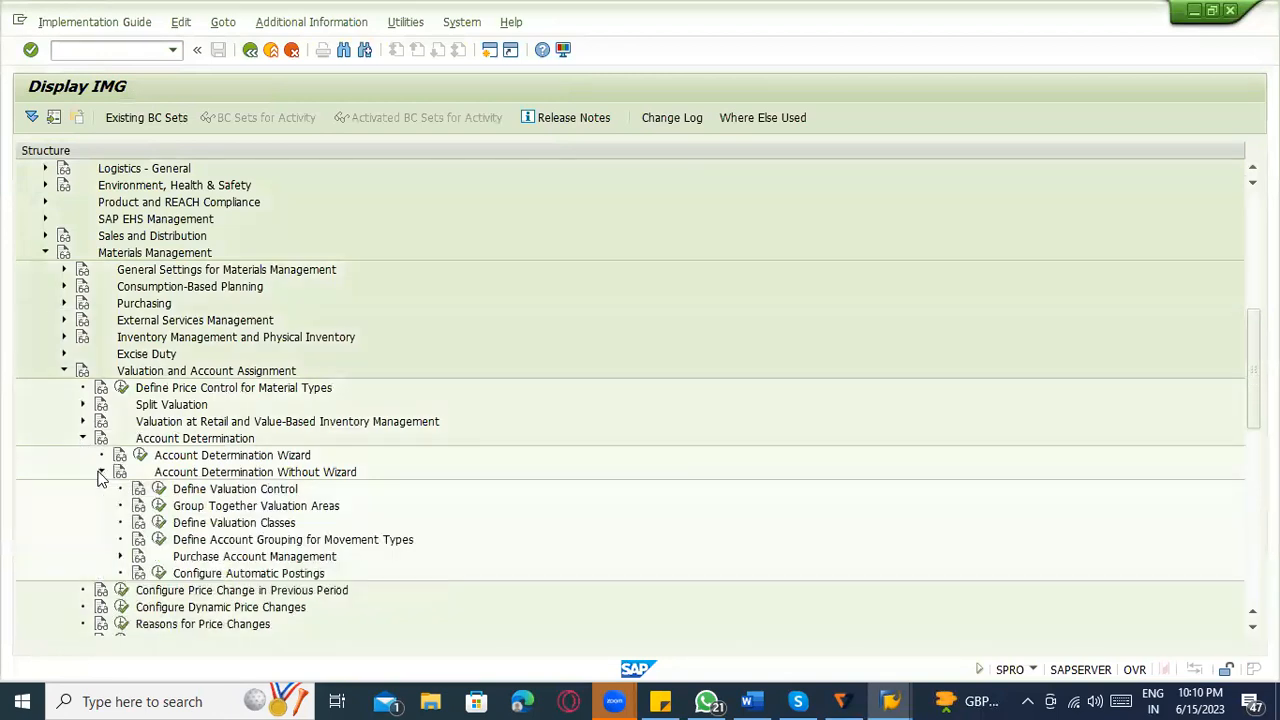
pyautogui.scroll(-1, 127, 496)
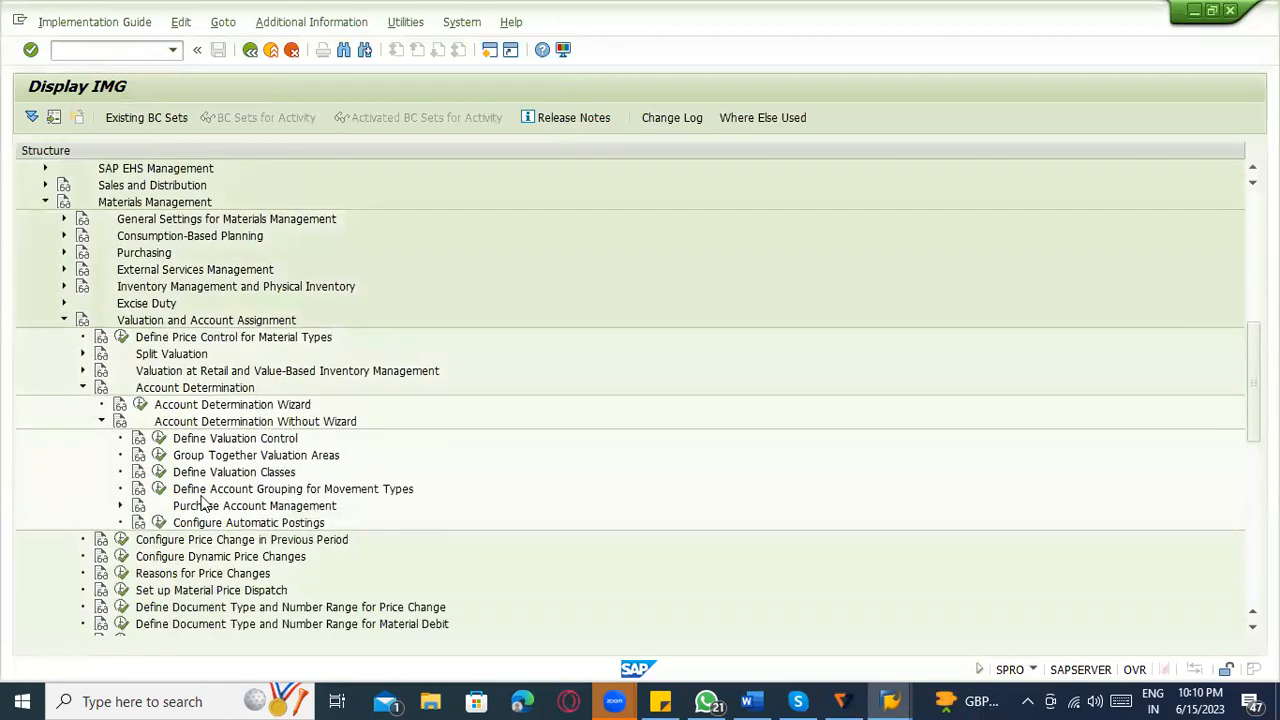
pyautogui.click(159, 455)
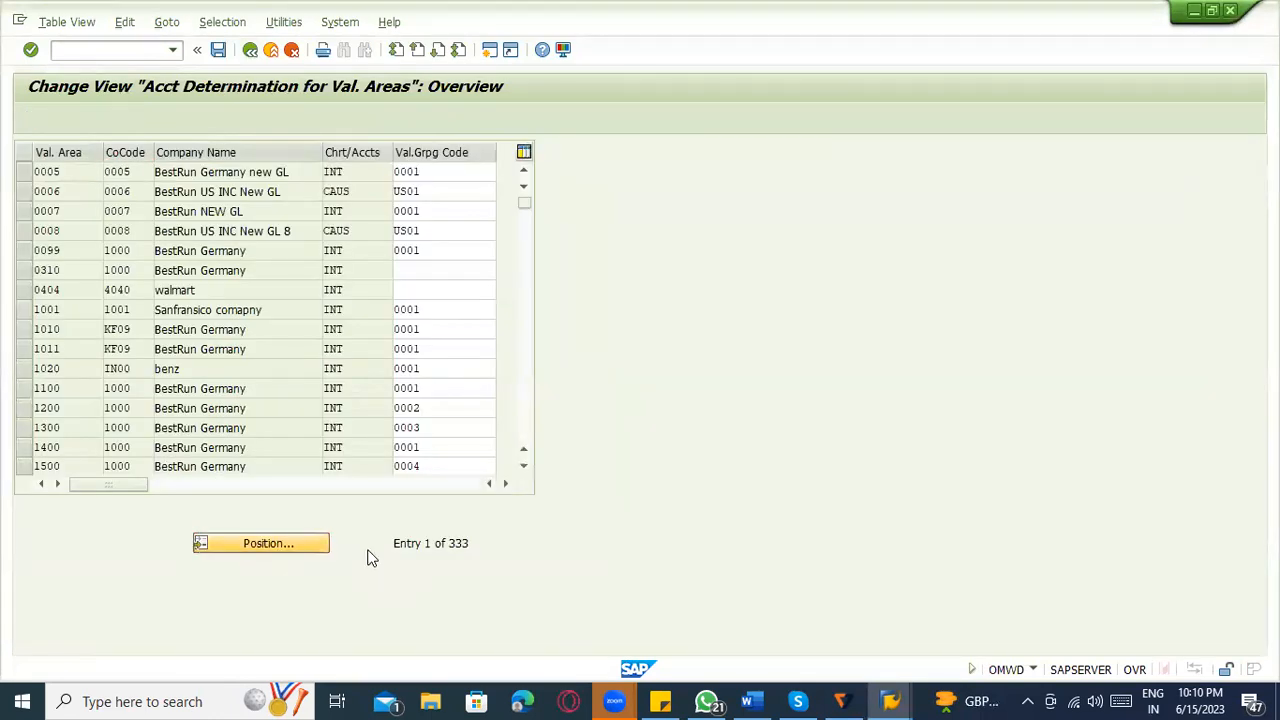
# Position the valuation area list at 3000 and check that area's valuation grouping code.
pyautogui.write('3000')
pyautogui.press('Return')
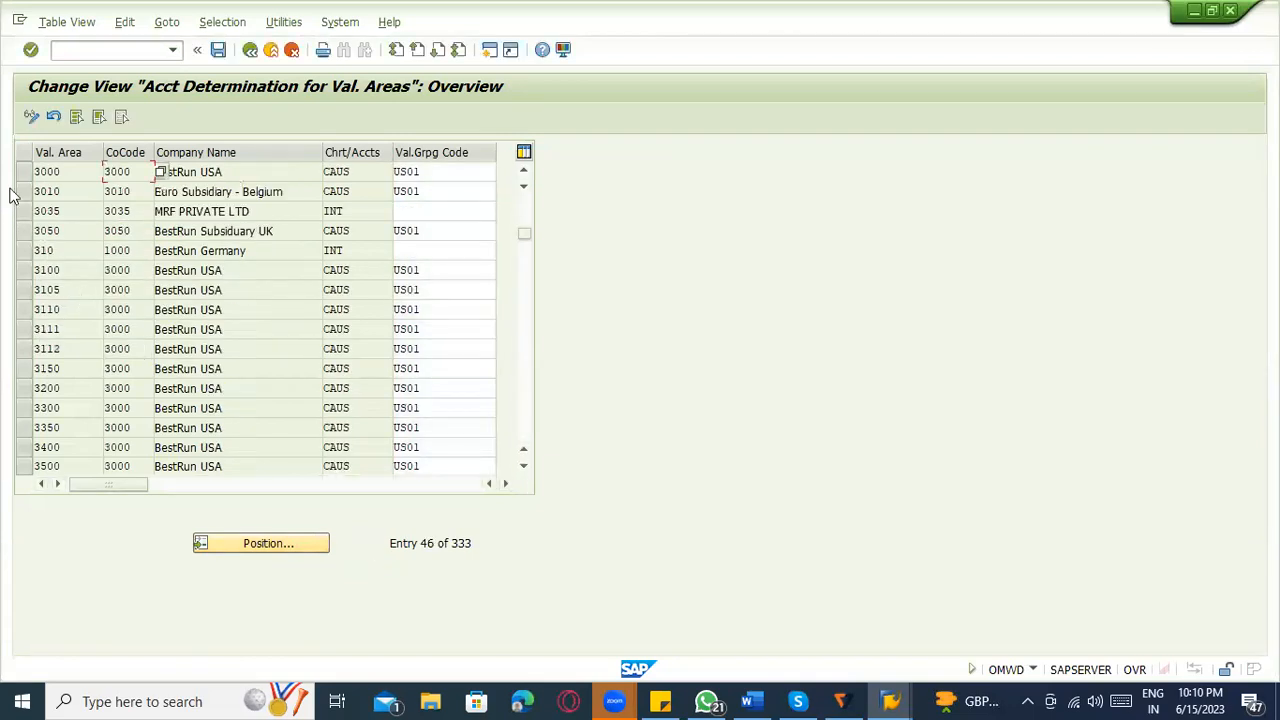
pyautogui.click(25, 172)
pyautogui.moveTo(428, 172); pyautogui.dragTo(365, 172)
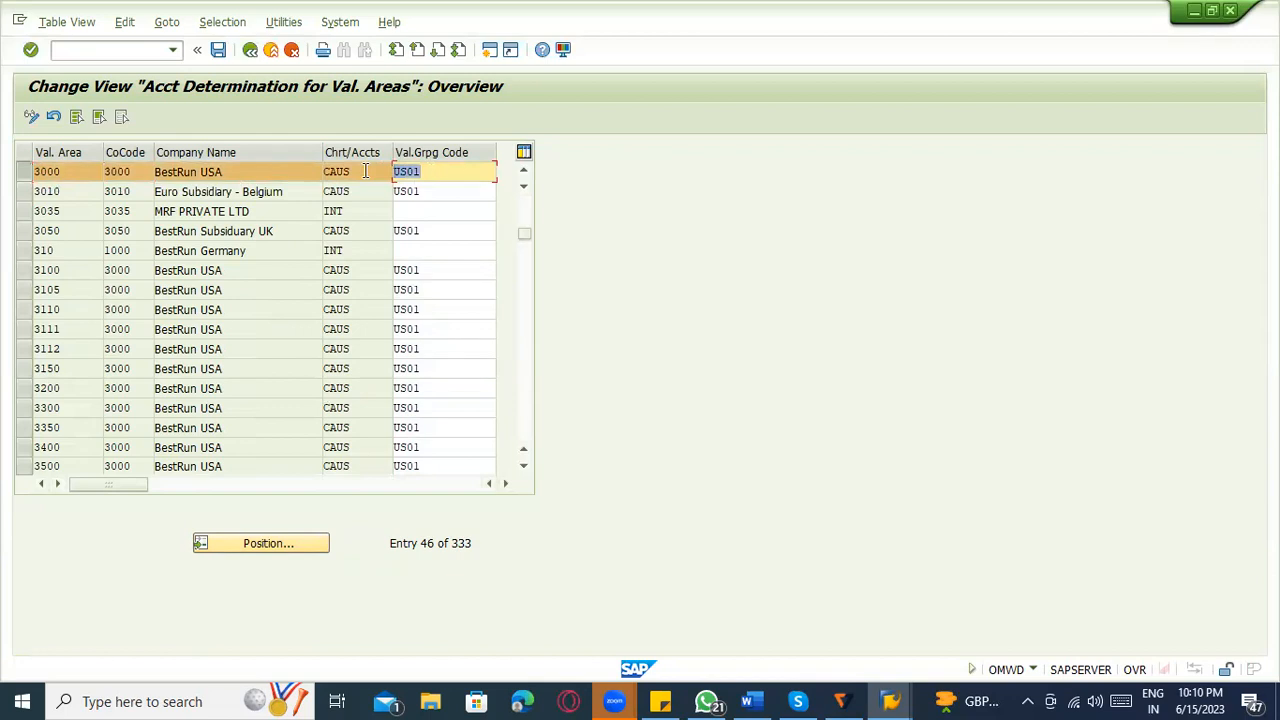
pyautogui.moveTo(443, 177); pyautogui.dragTo(367, 177)
# Compare the valuation area settings with the valuation modifier, valuation class and account of the first US01 entries in BSX.
pyautogui.hotkey('alt', 'Tab')
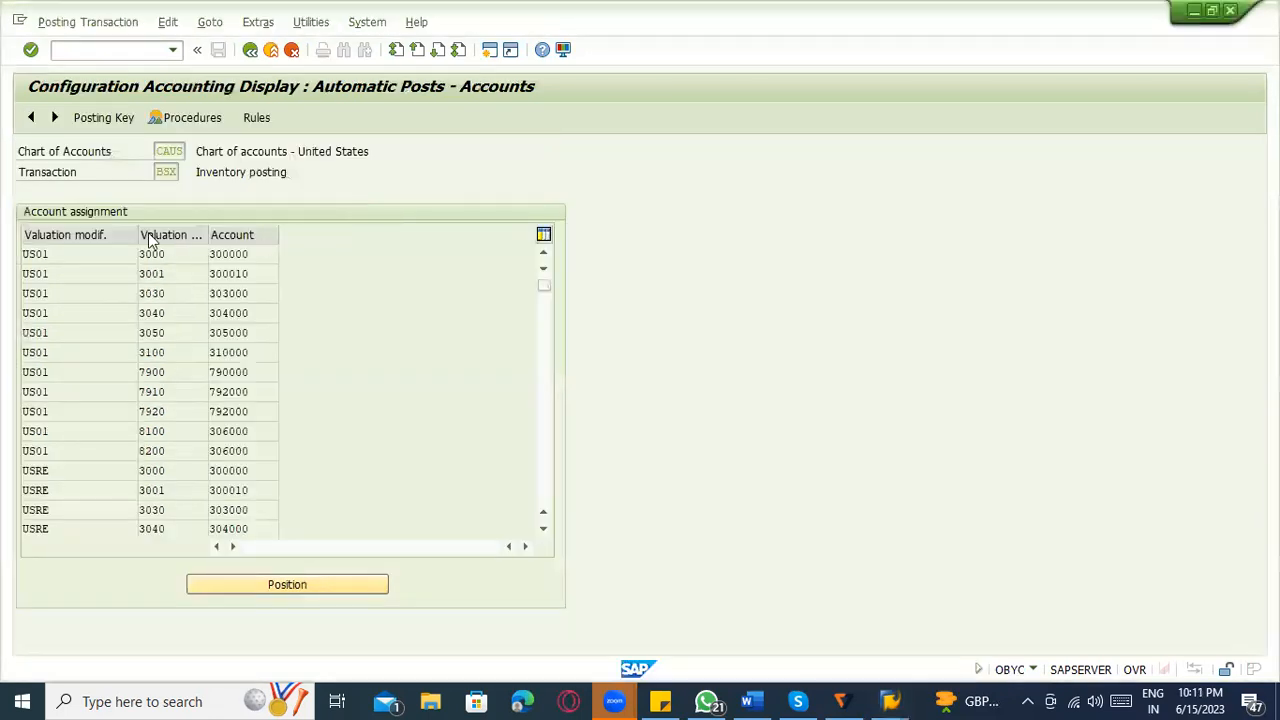
pyautogui.click(82, 271)
pyautogui.click(177, 252)
pyautogui.click(250, 254)
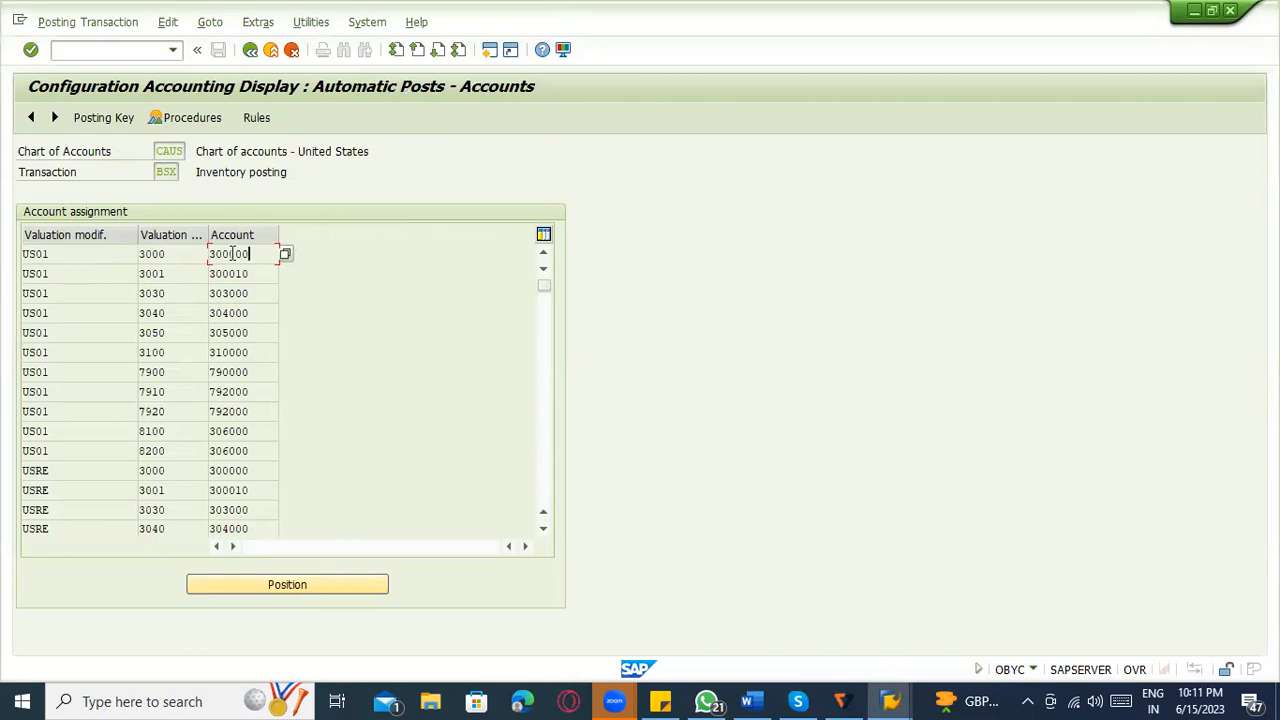
pyautogui.hotkey('alt', 'Tab')
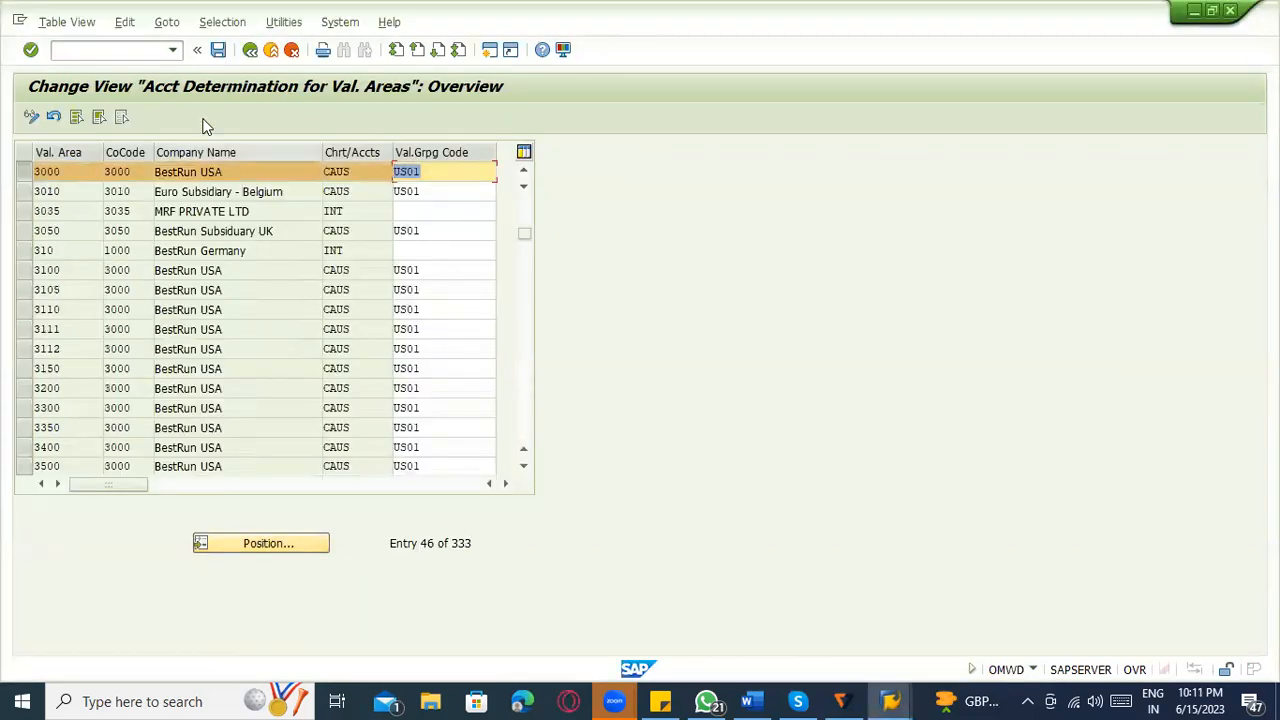
# Leave the valuation area settings and reopen the account assignment of Inventory posting BSX in the OBYC display session.
pyautogui.click(250, 55)
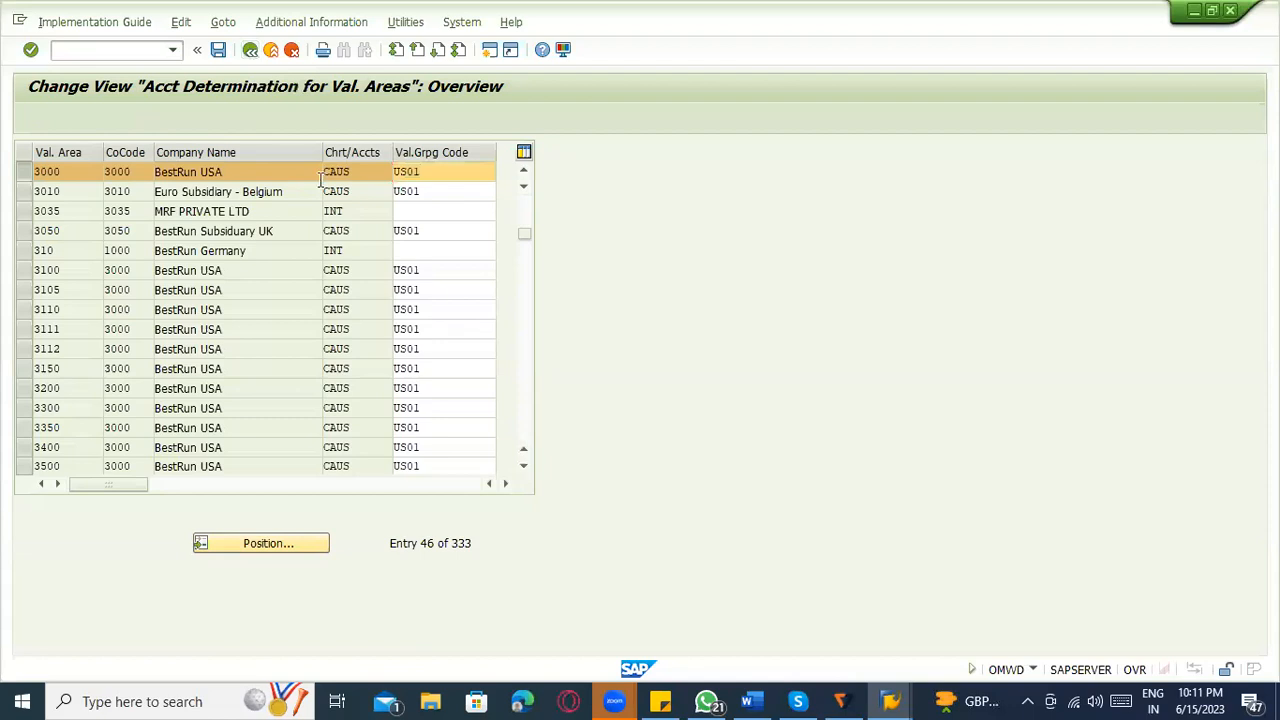
pyautogui.click(249, 52)
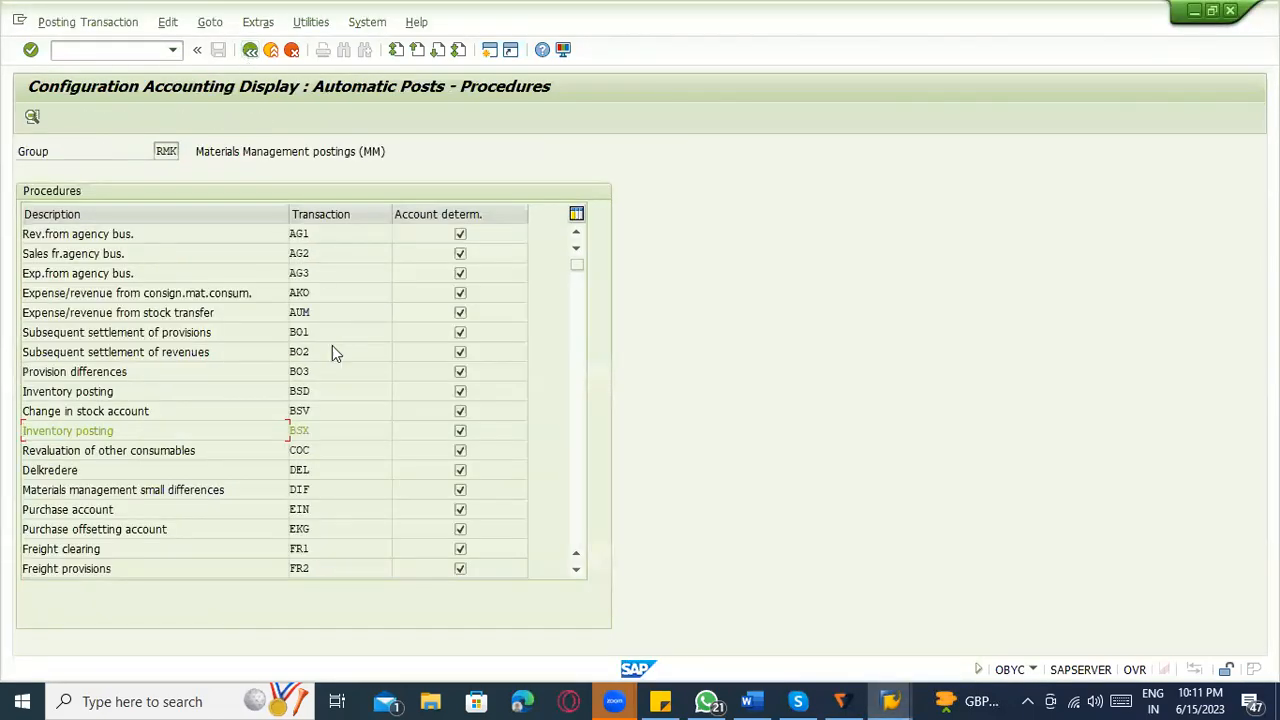
pyautogui.doubleClick(323, 430)
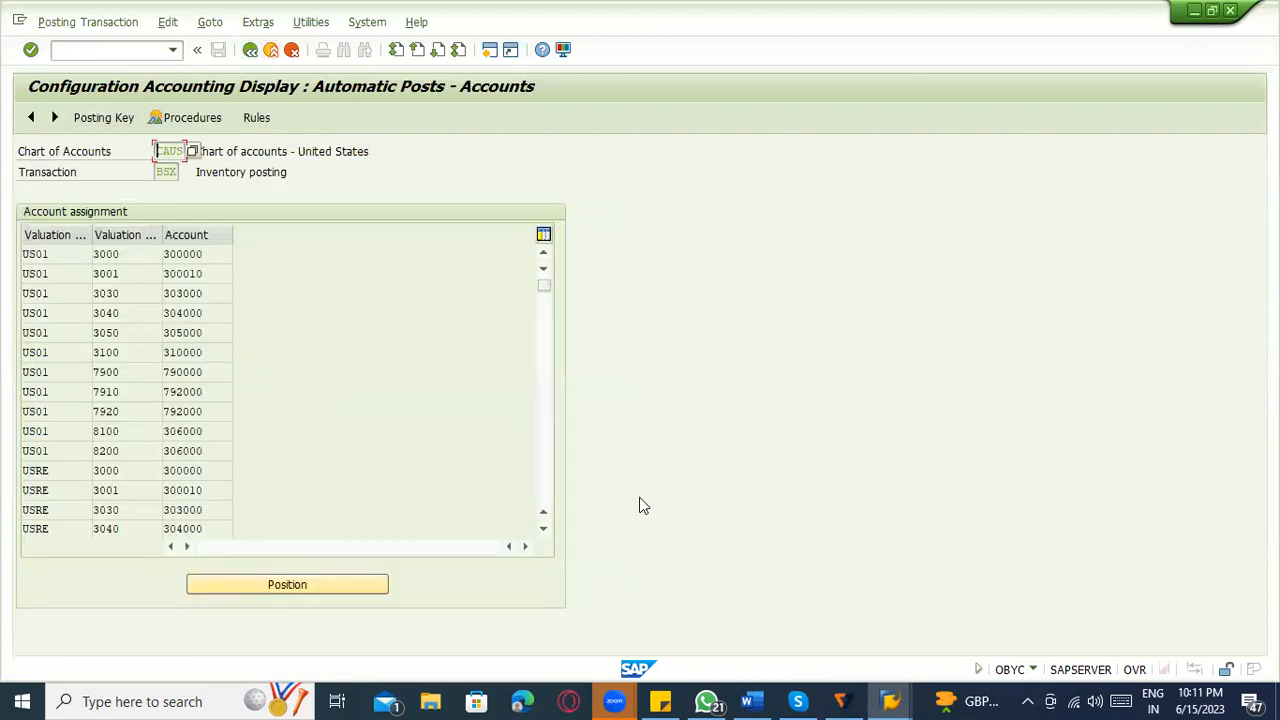
pyautogui.click(893, 698)
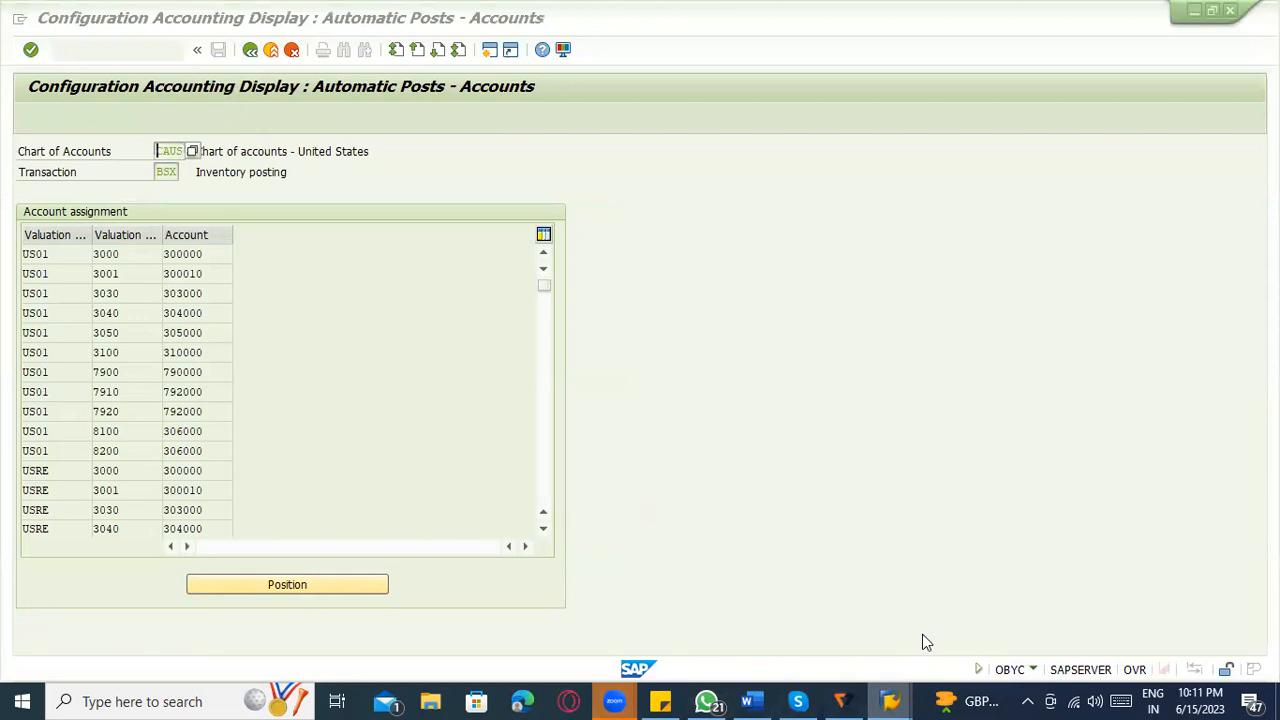
pyautogui.click(970, 645)
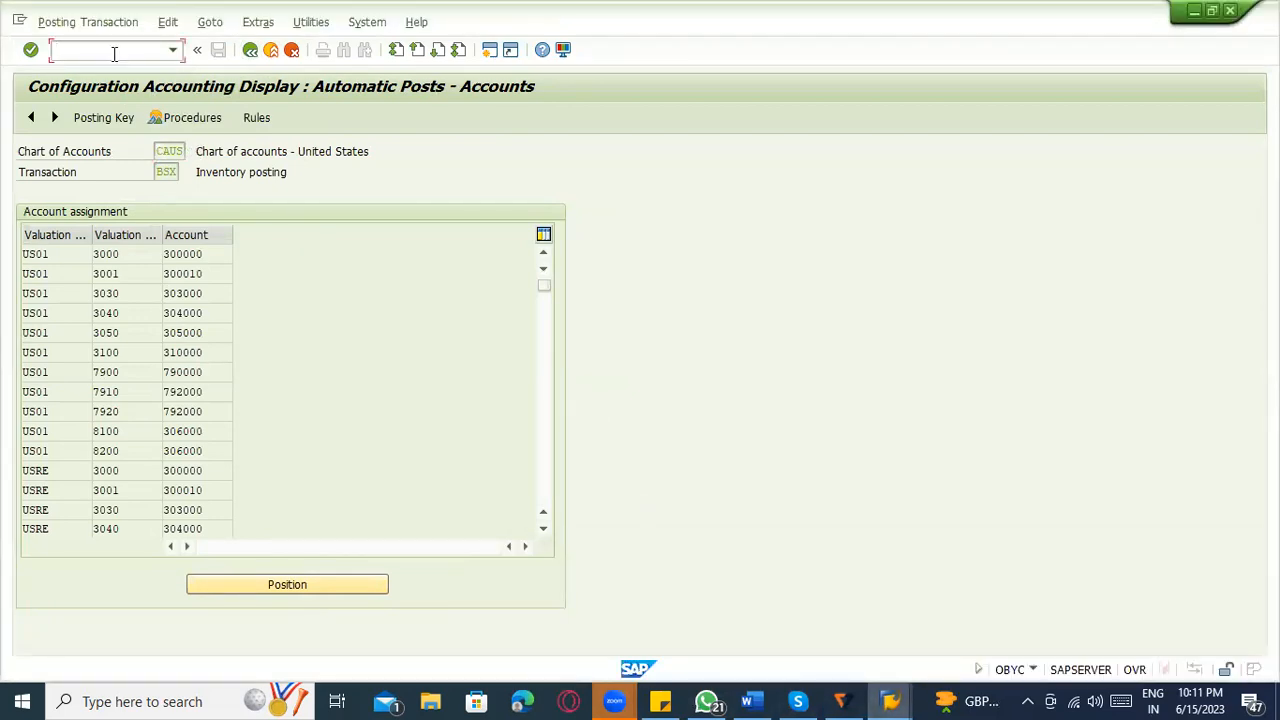
# Restart transaction OBYC in maintain mode and open the Inventory posting BSX accounts for chart of accounts CAUS.
pyautogui.press('Return')
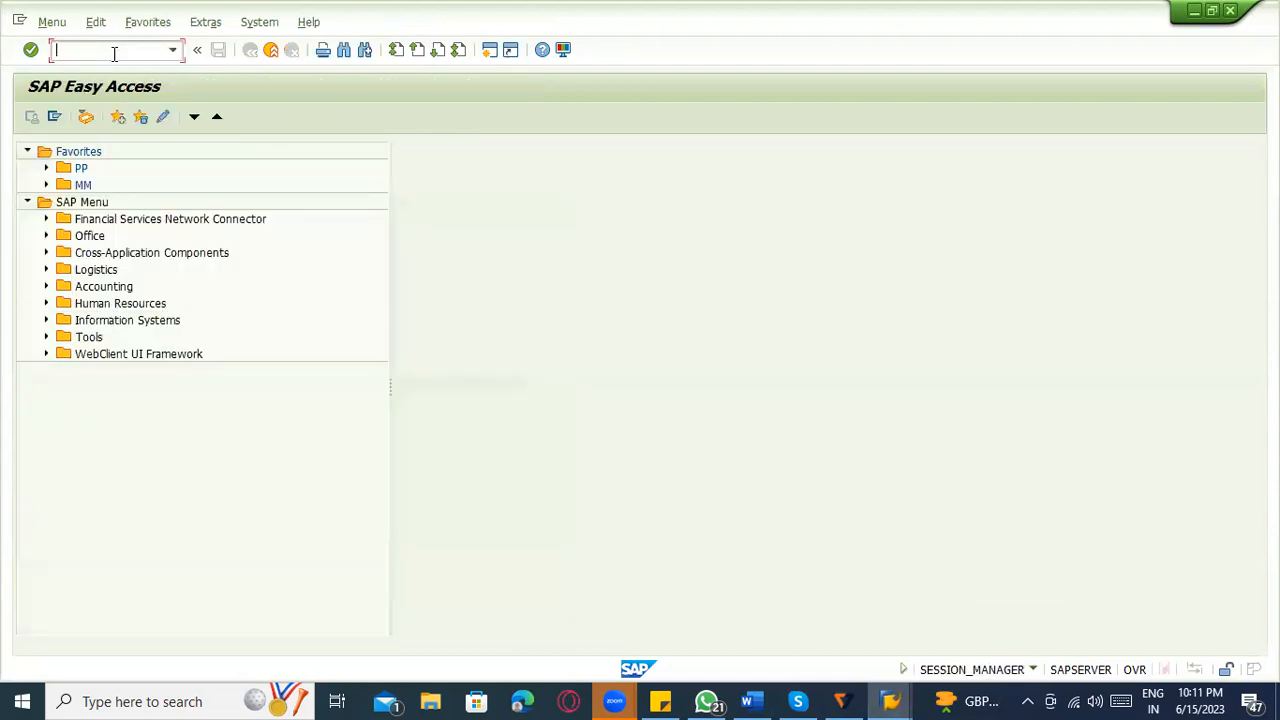
pyautogui.write('OBYC')
pyautogui.press('Return')
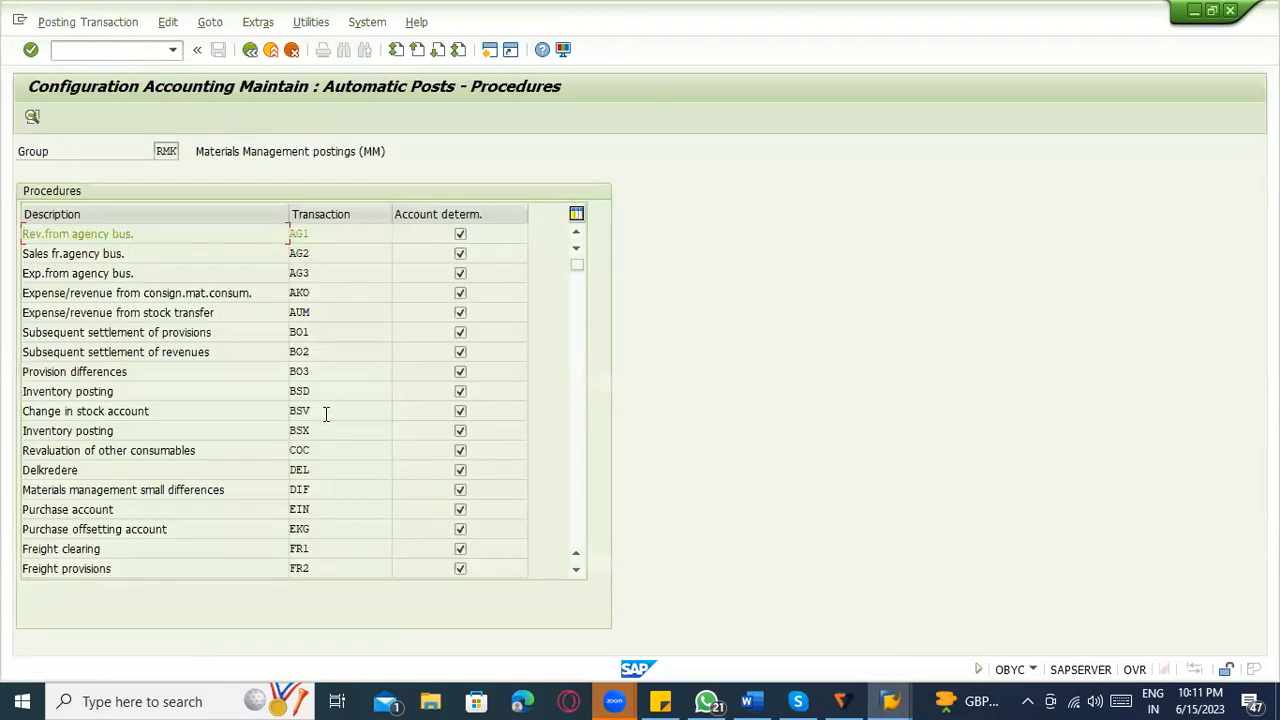
pyautogui.doubleClick(317, 426)
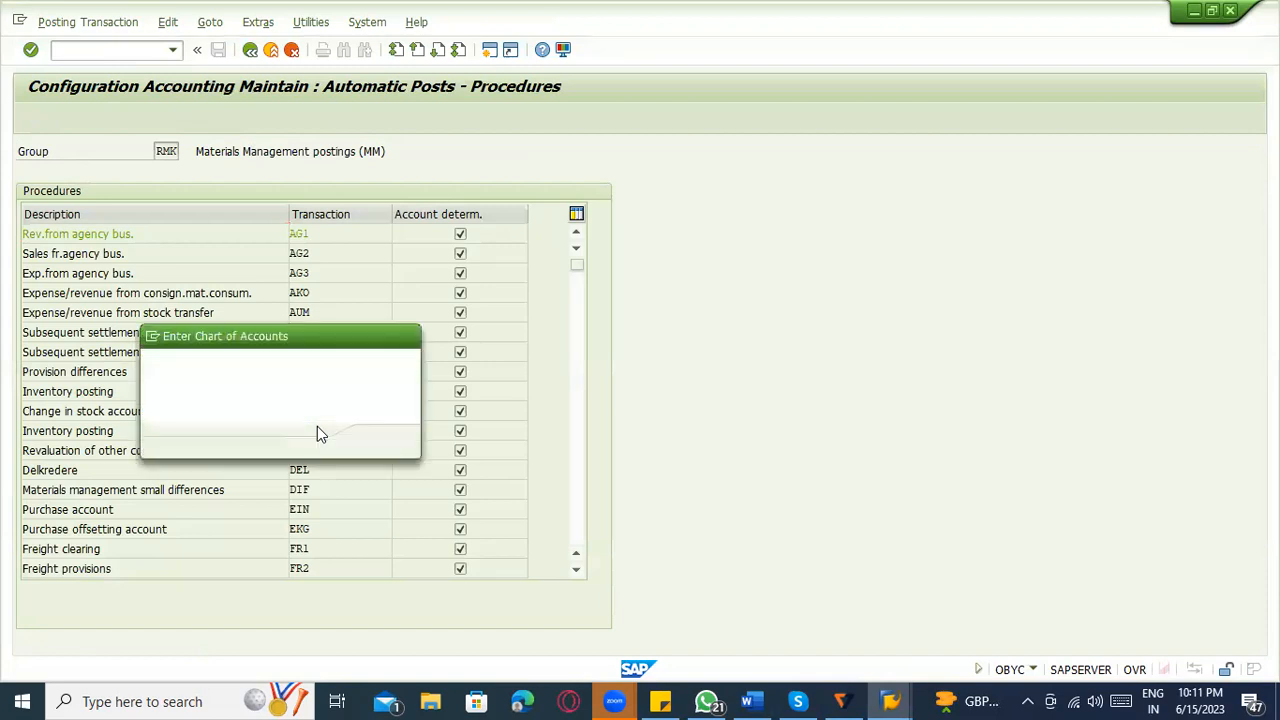
pyautogui.press('Return')
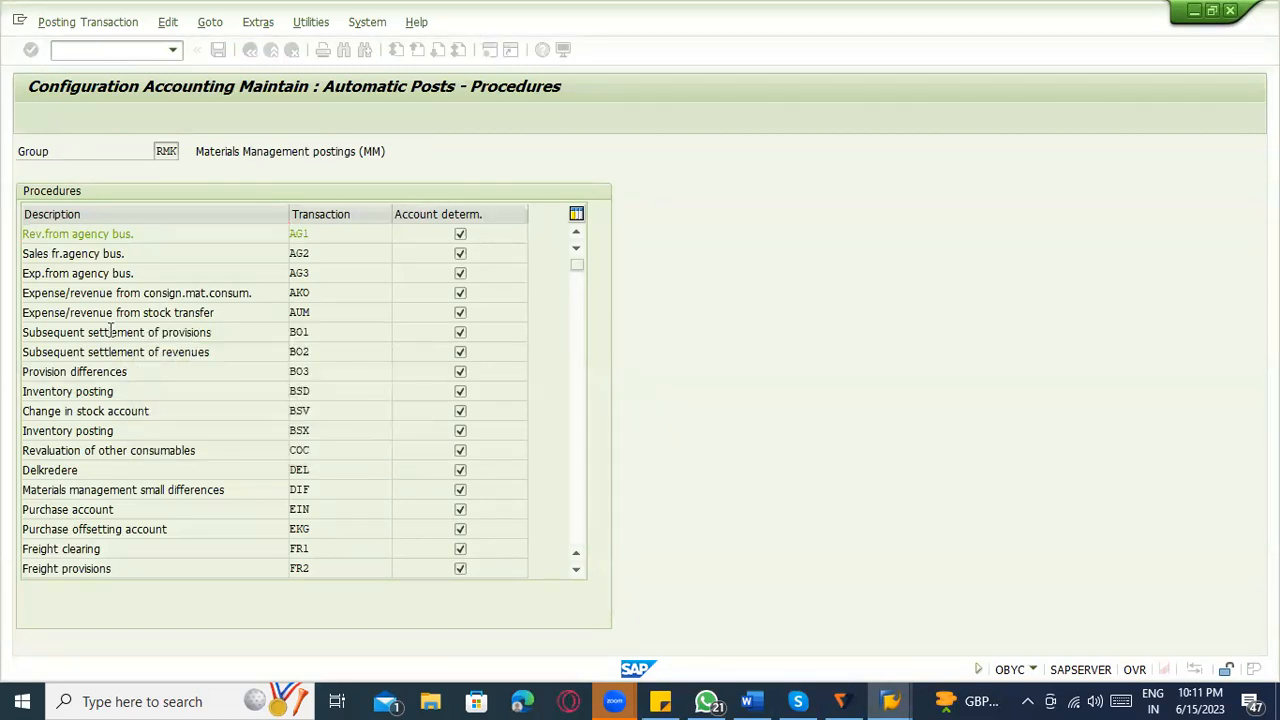
# Copy the US01 entry with valuation class 3000, set the copy's valuation class to ZRM1, and save it in the proposed customizing request.
pyautogui.click(35, 256)
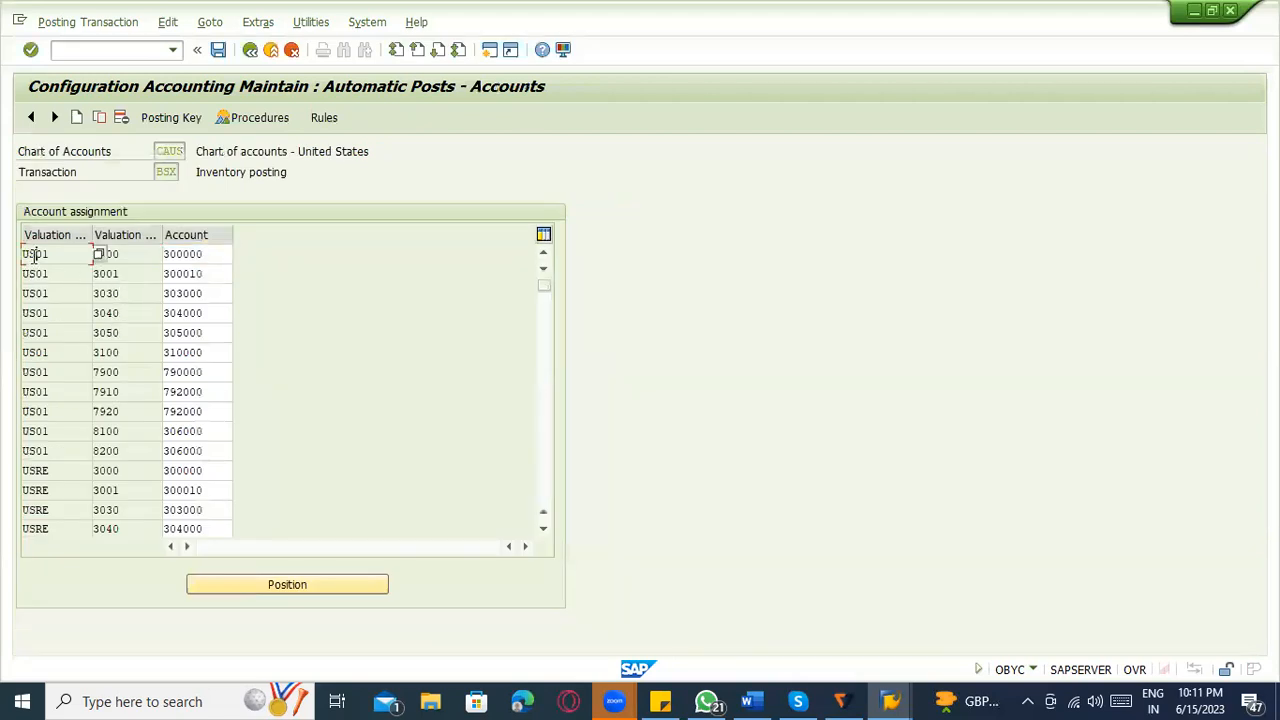
pyautogui.click(128, 257)
pyautogui.click(37, 254)
pyautogui.click(99, 117)
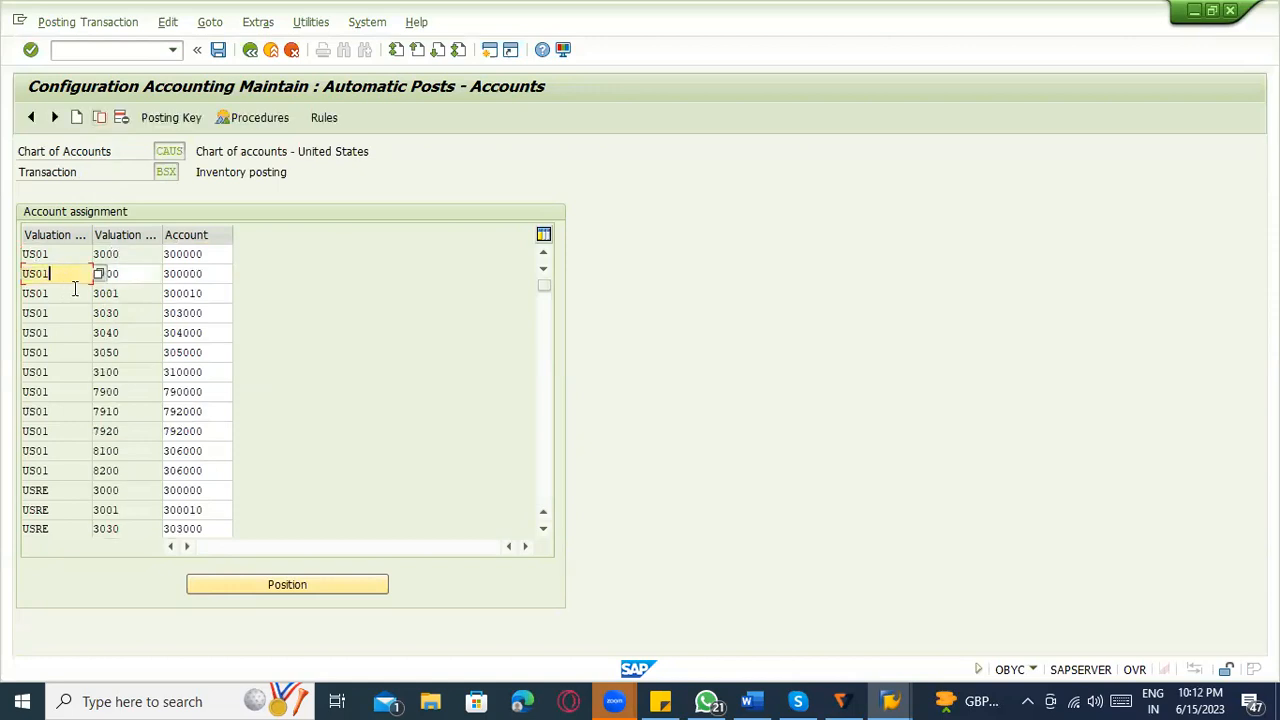
pyautogui.press('Tab')
pyautogui.press('Tab')
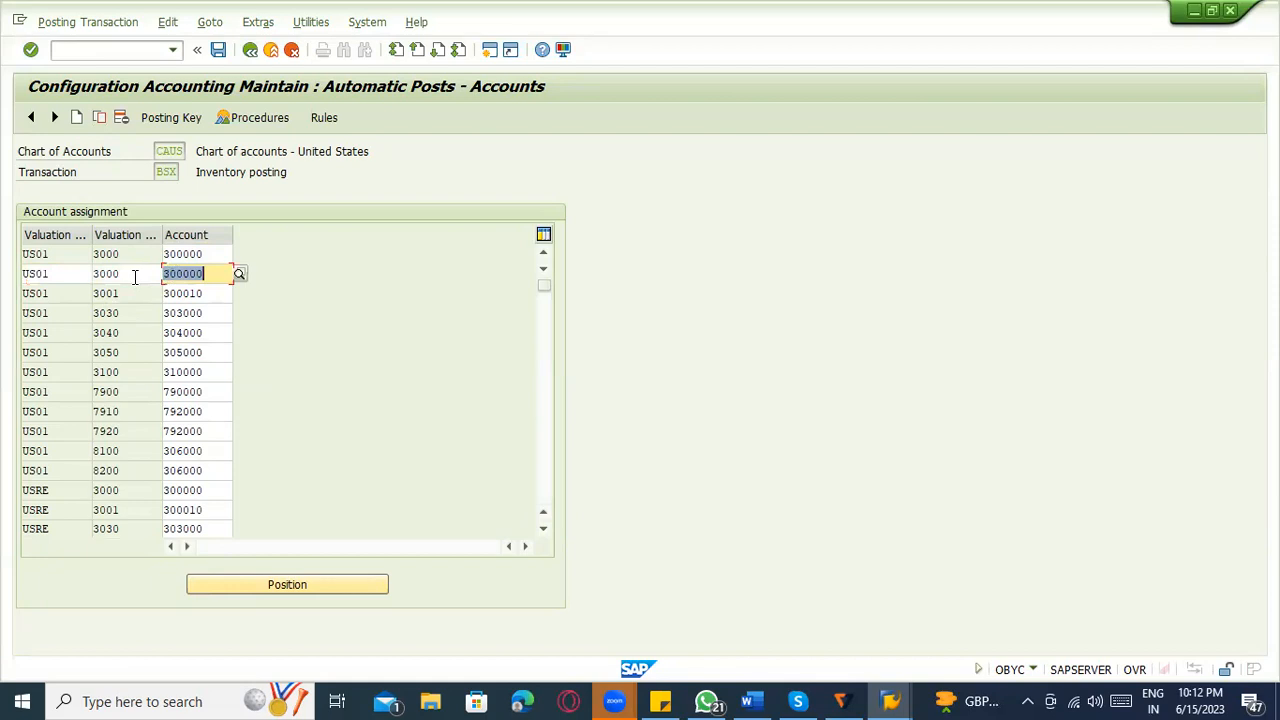
pyautogui.click(134, 278)
pyautogui.write('zz')
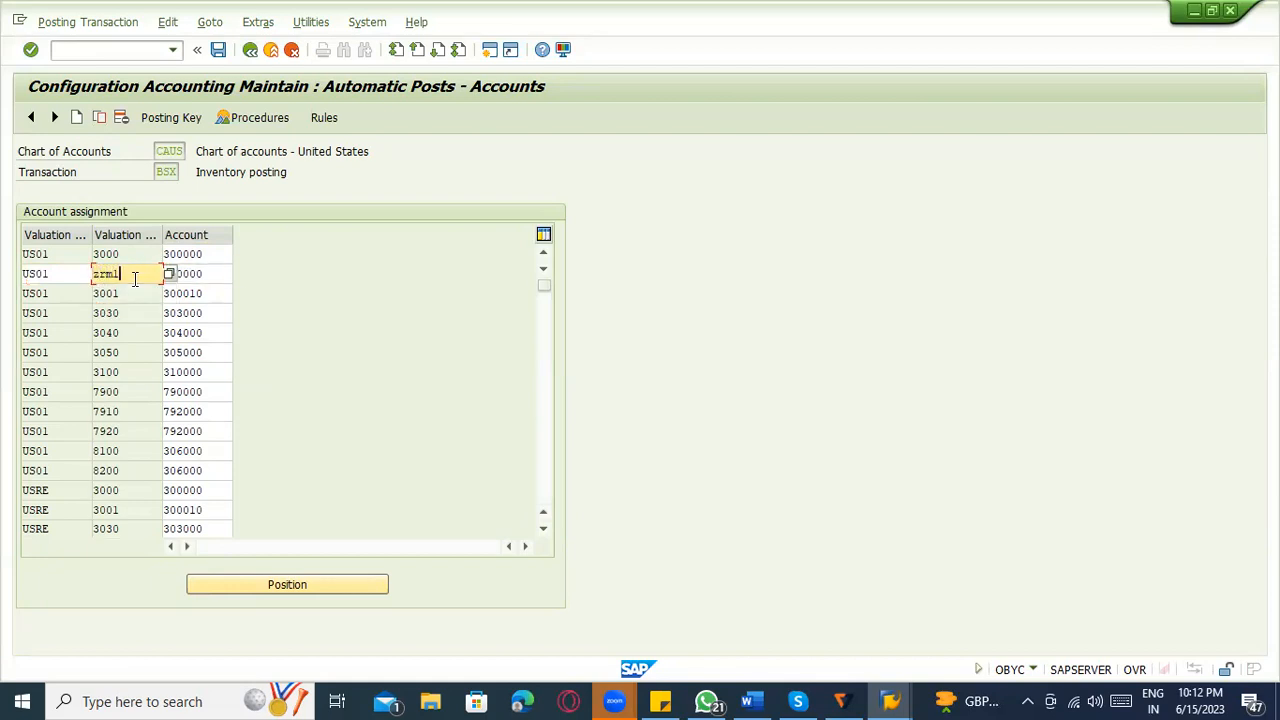
pyautogui.press('Return')
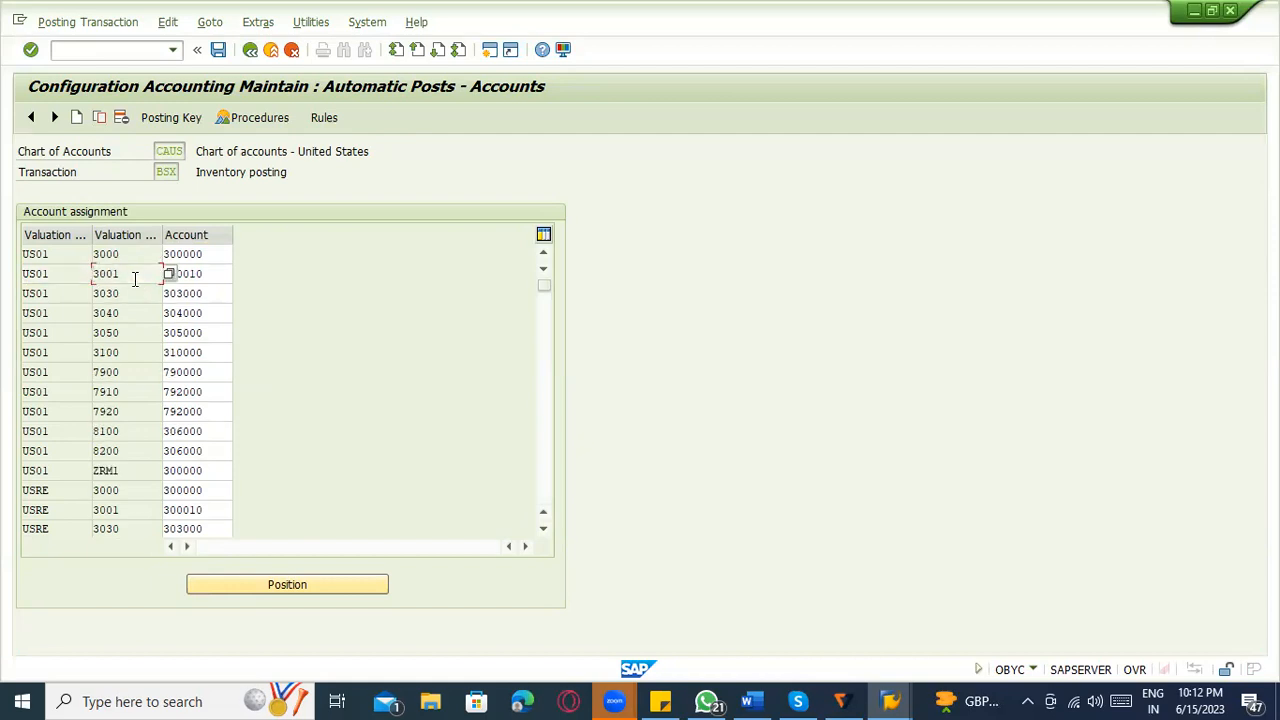
pyautogui.hotkey('ctrl', 's')
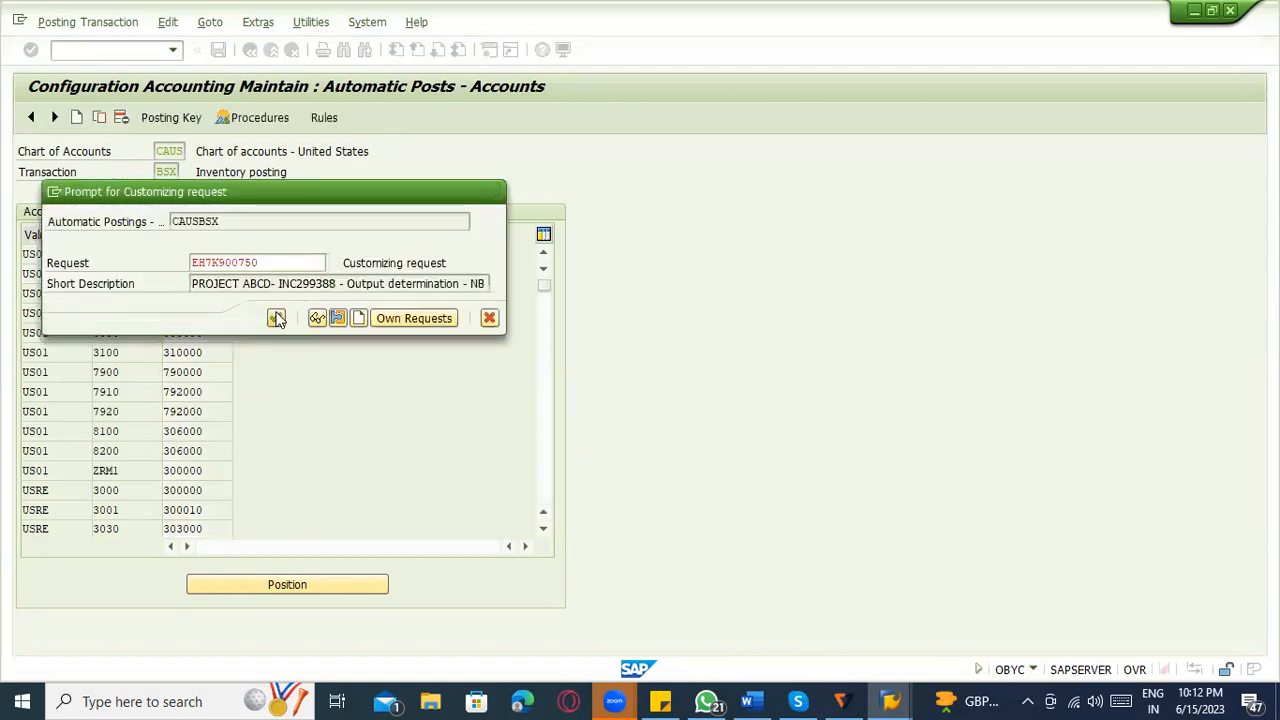
pyautogui.click(276, 318)
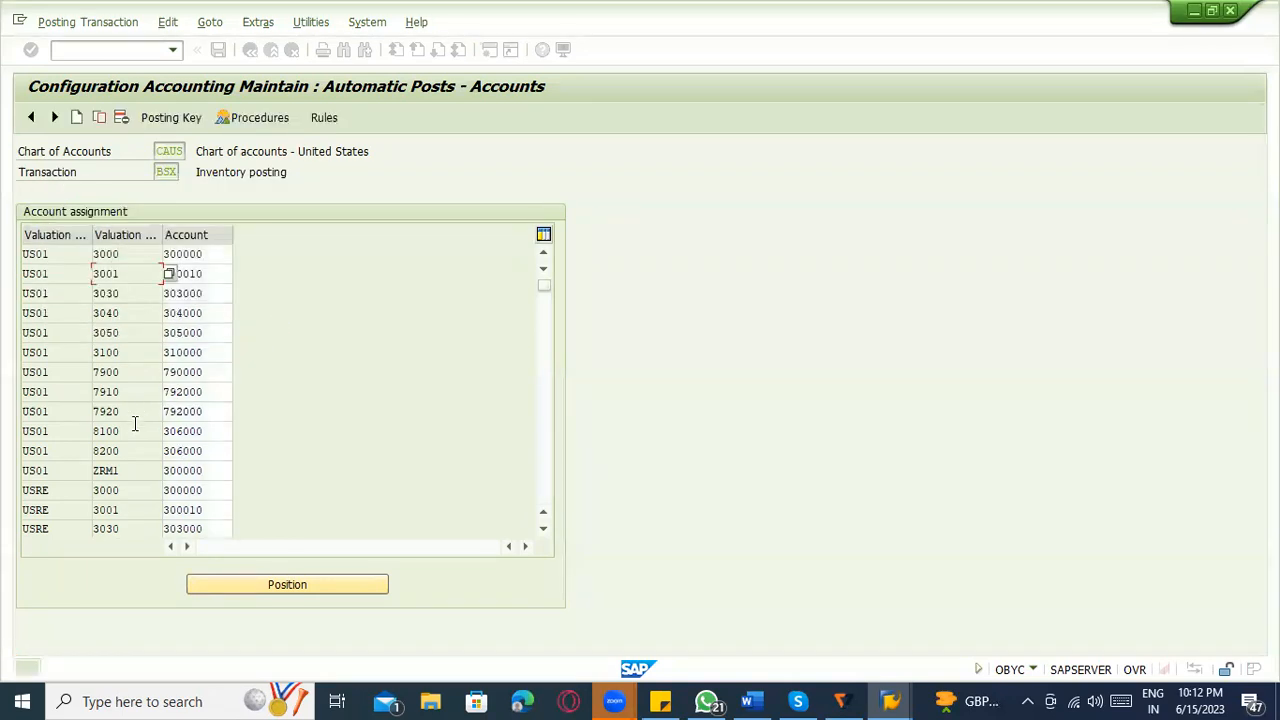
# Check the valuation class and account of the new US01 ZRM1 entry in BSX.
pyautogui.click(130, 470)
pyautogui.moveTo(130, 470); pyautogui.dragTo(86, 470)
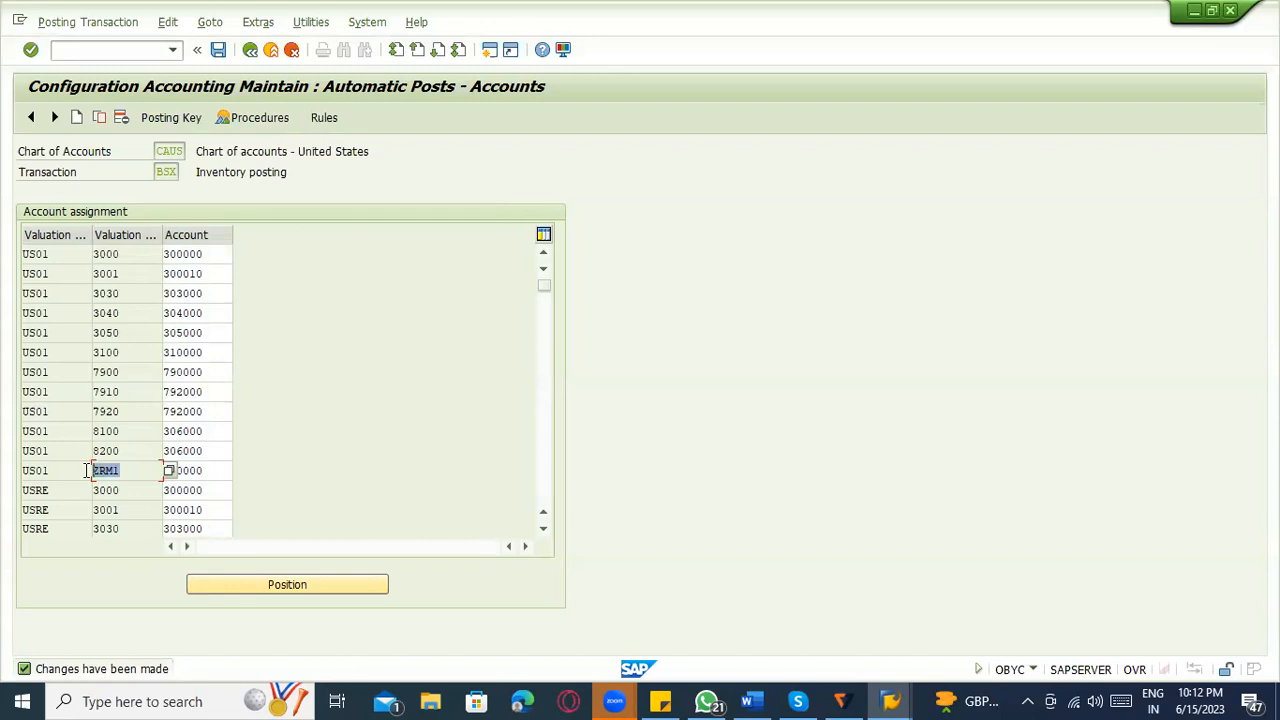
pyautogui.click(211, 470)
pyautogui.moveTo(211, 470); pyautogui.dragTo(139, 470)
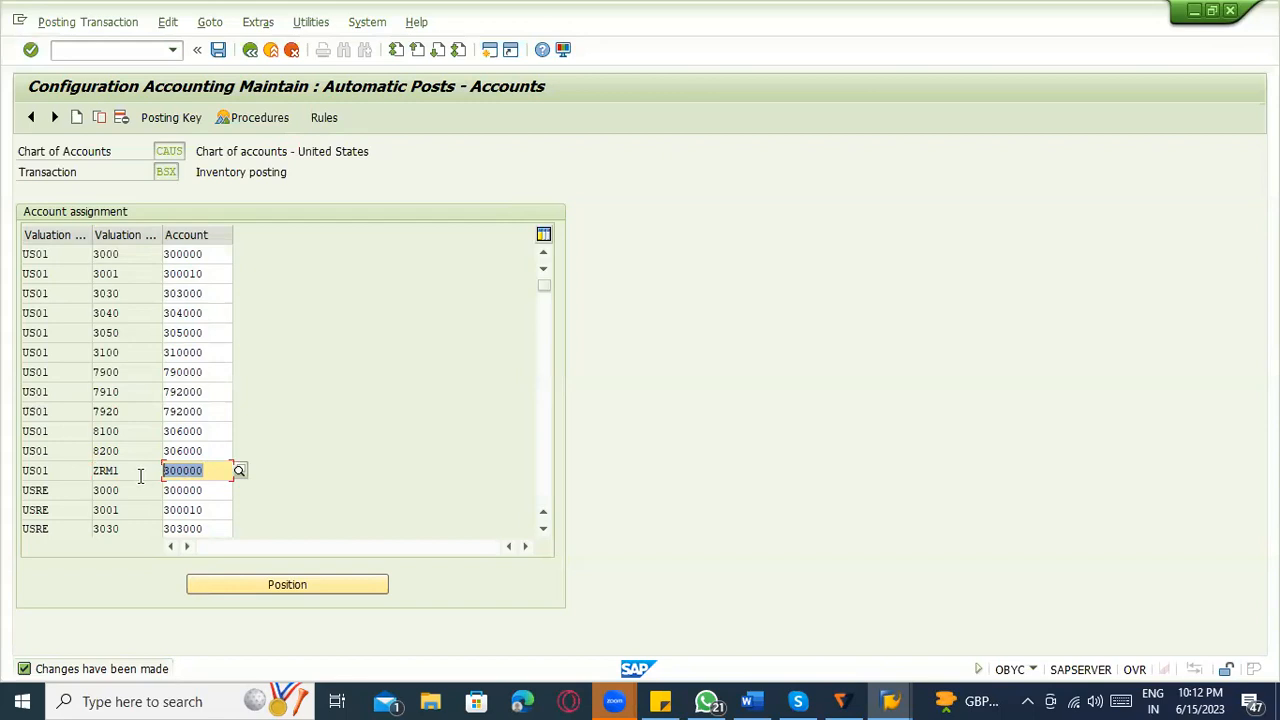
# Switch to the goods receipt session, close the error log and post the goods receipt again.
pyautogui.hotkey('alt', 'Tab')
pyautogui.hotkey('alt', 'Tab')
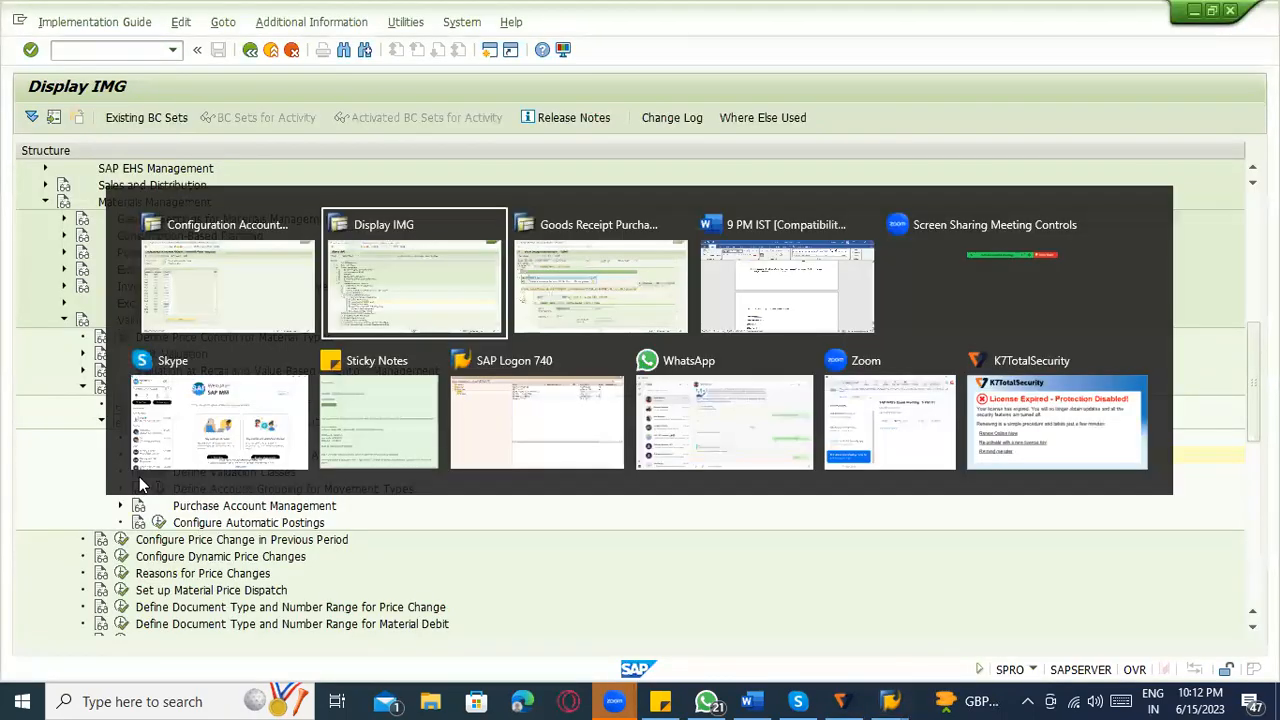
pyautogui.hotkey('alt', 'Tab')
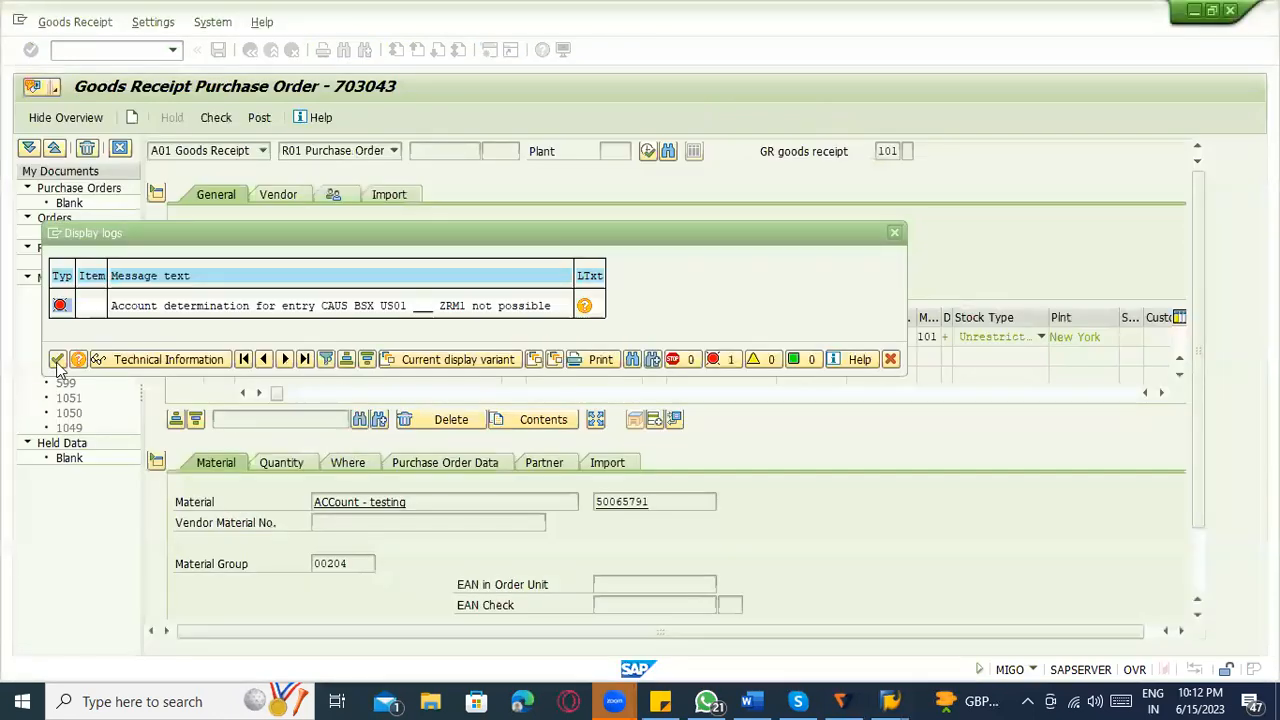
pyautogui.click(57, 366)
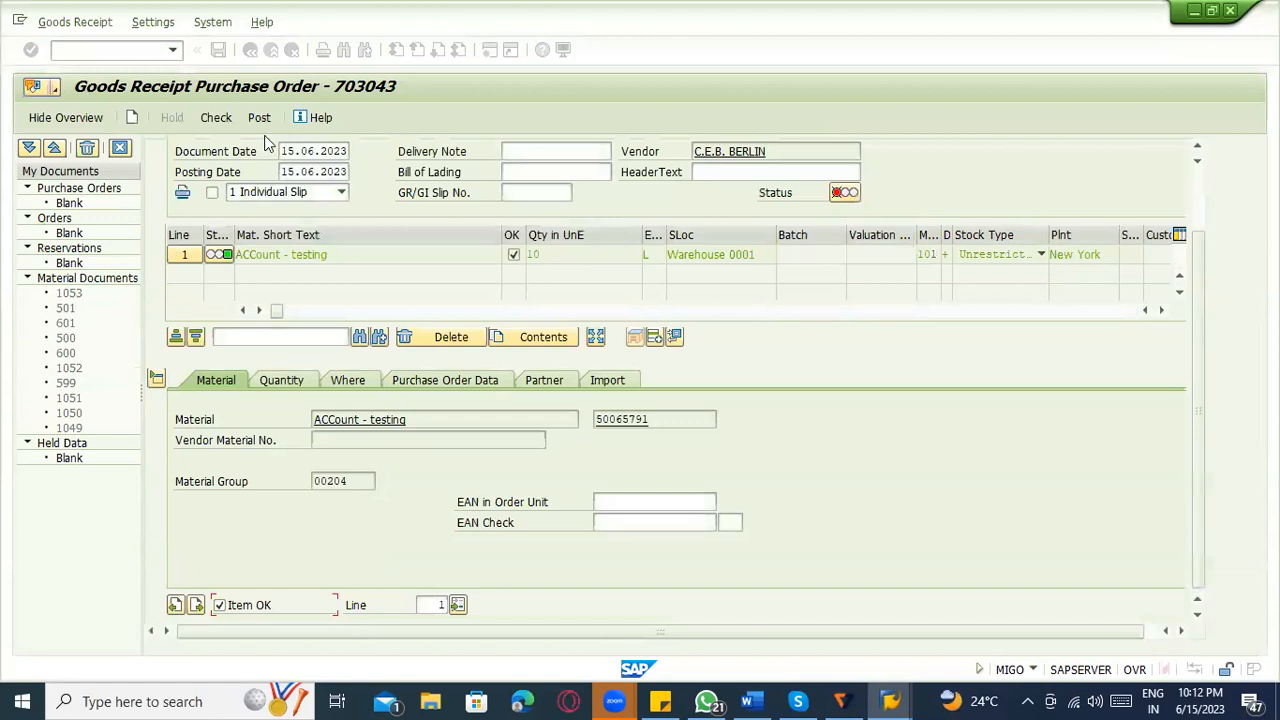
pyautogui.click(262, 118)
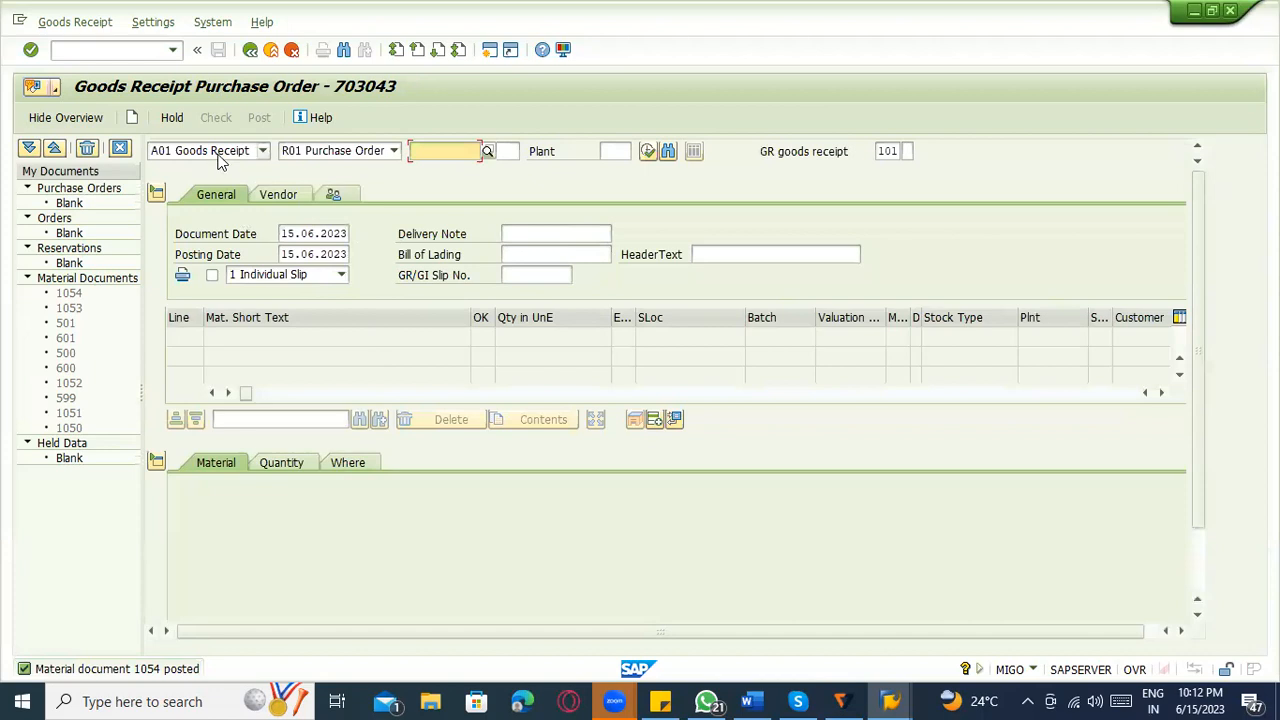
# Display the posted material document in MIGO and recheck the account of the ZRM1 entry in the OBYC session.
pyautogui.click(205, 150)
pyautogui.click(212, 214)
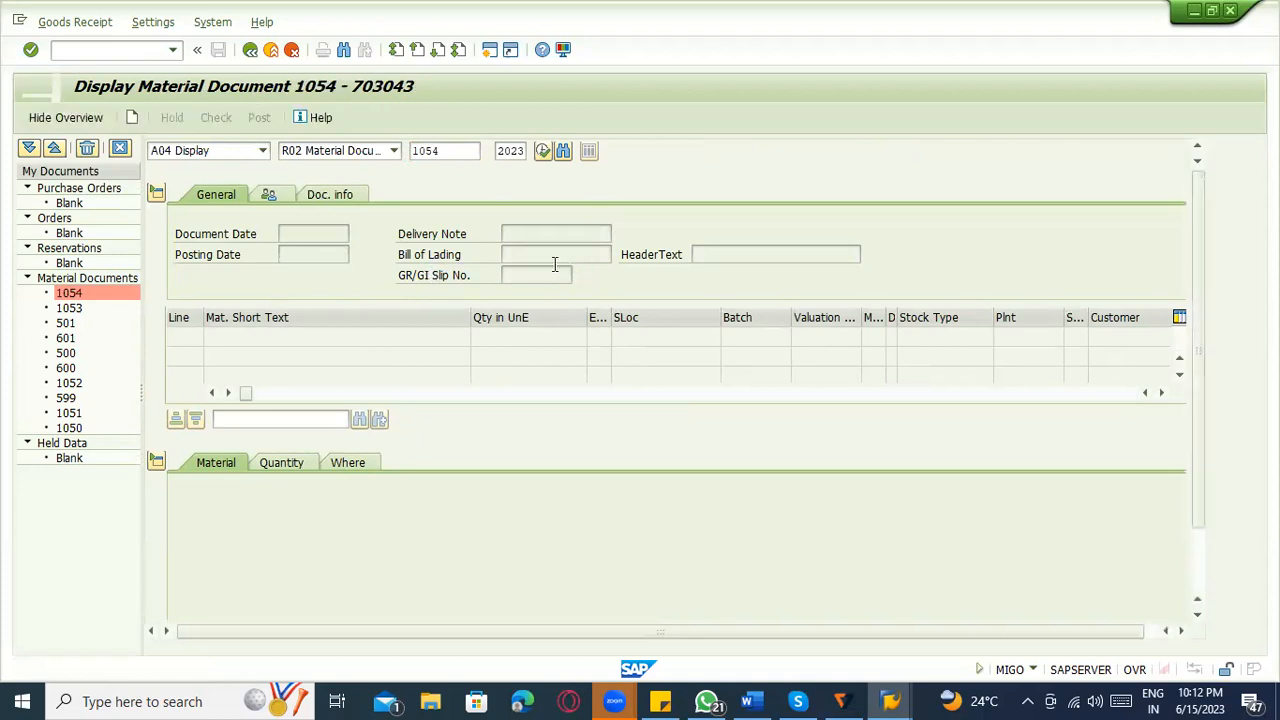
pyautogui.hotkey('alt', 'Tab')
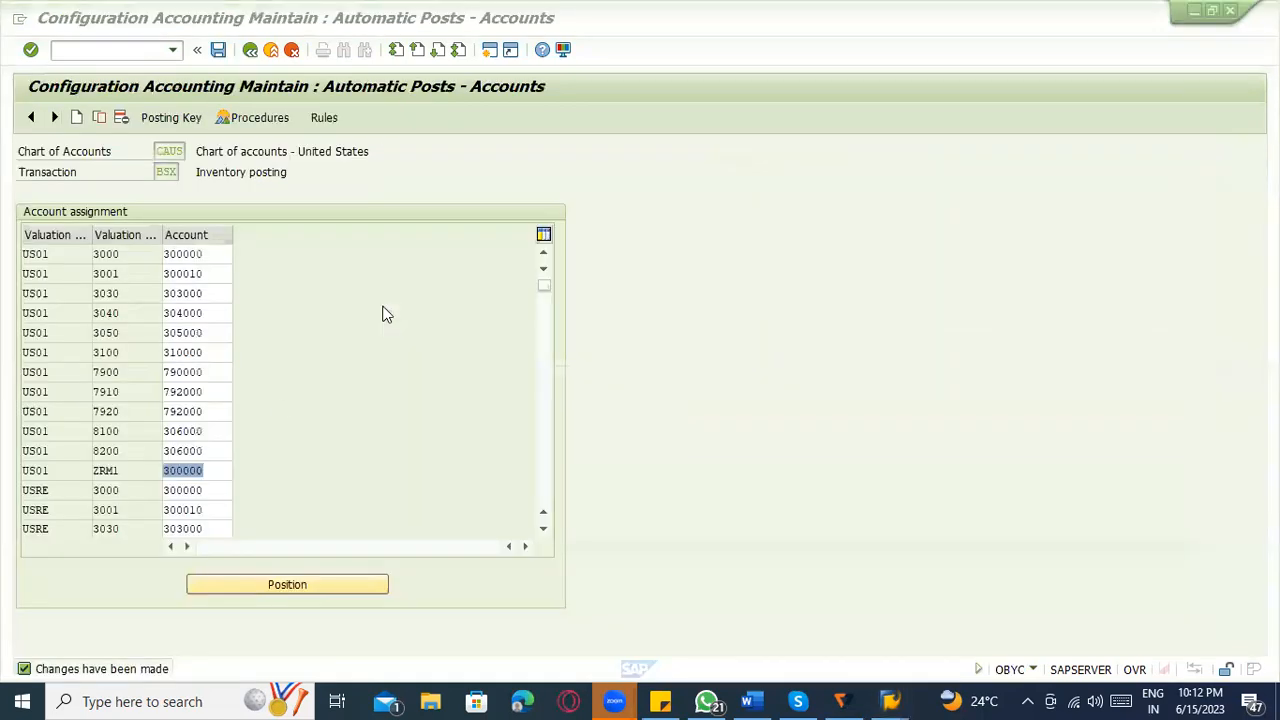
pyautogui.click(215, 472)
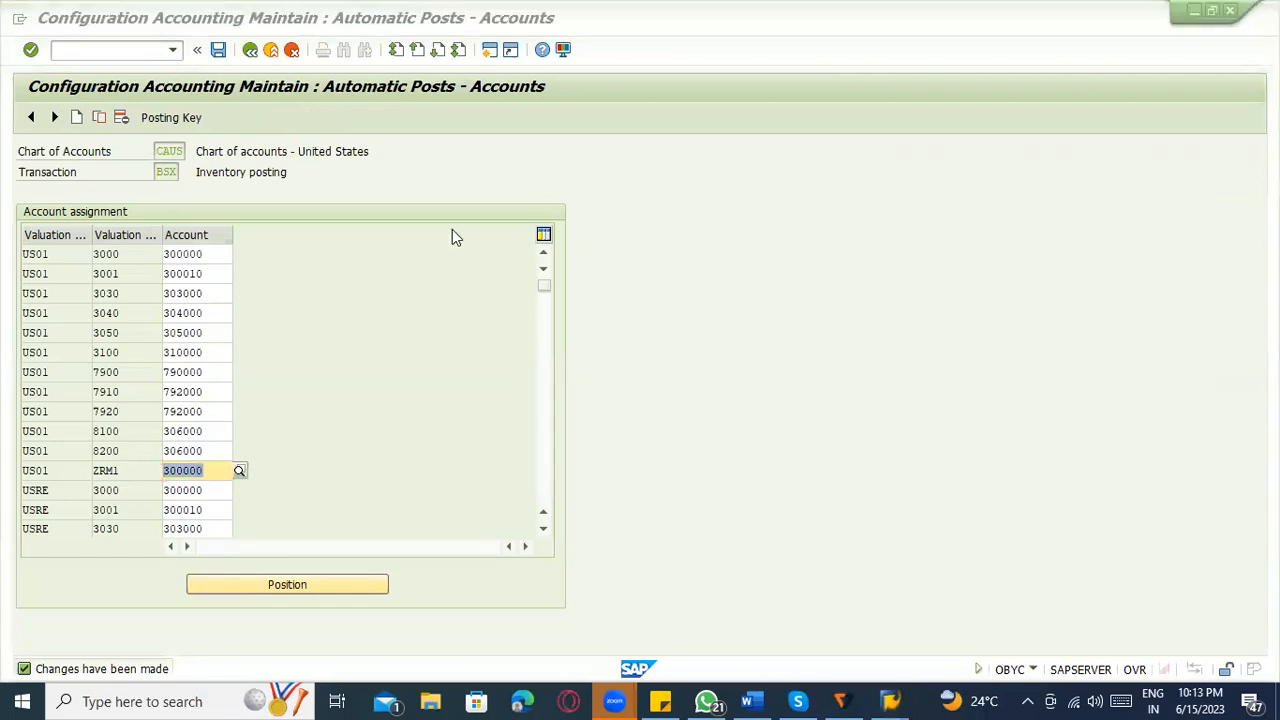
# Open the accounting document from the material document's document info and check the G/L account of its first line item.
pyautogui.hotkey('alt', 'Tab')
pyautogui.click(410, 197)
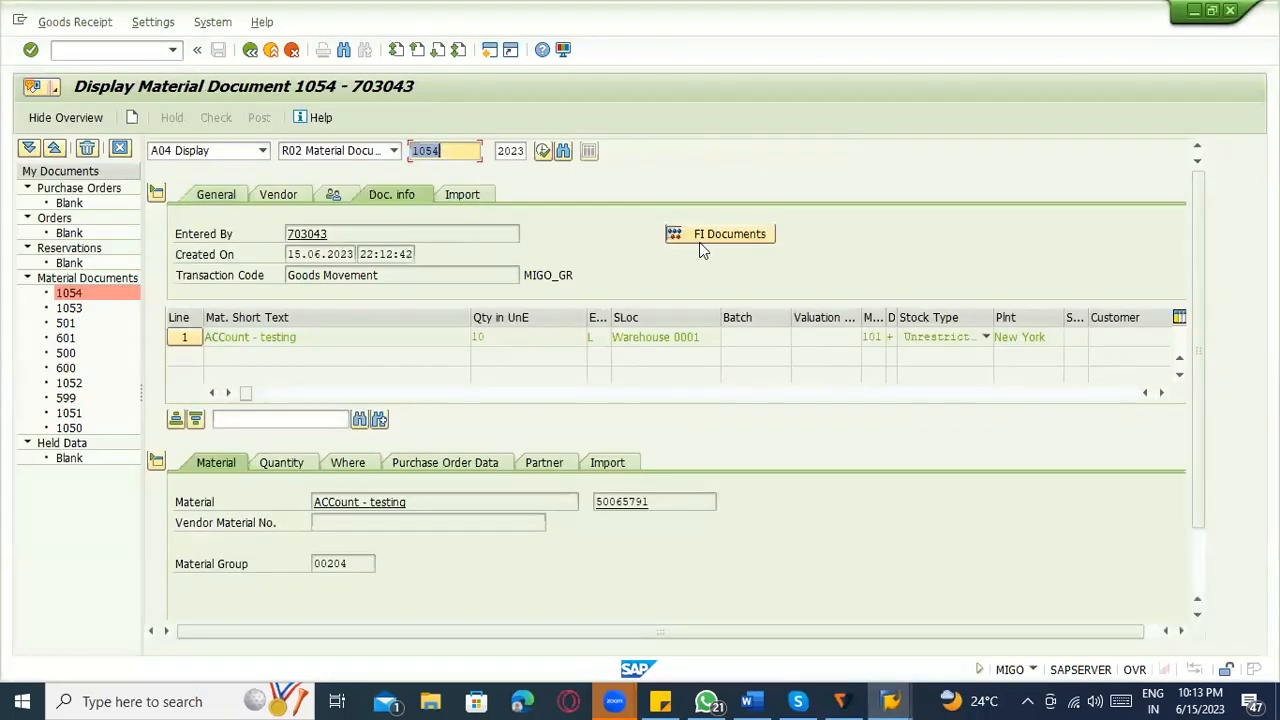
pyautogui.click(712, 242)
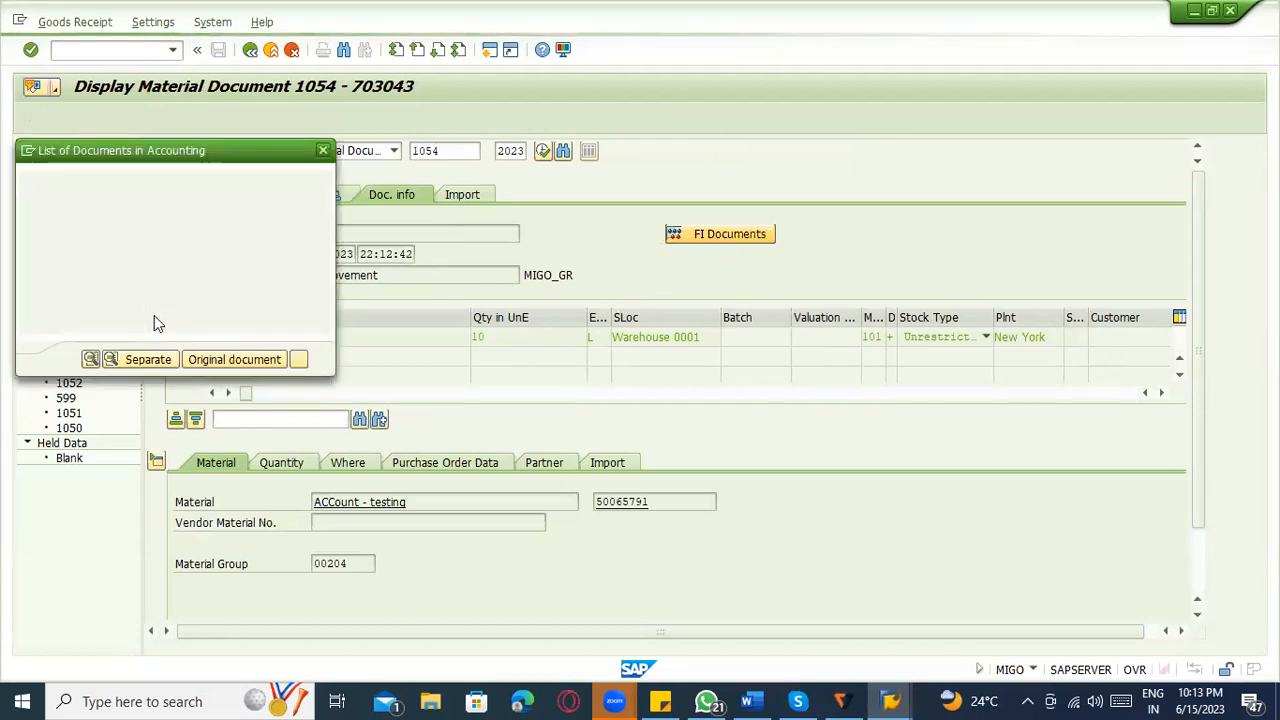
pyautogui.doubleClick(179, 232)
pyautogui.doubleClick(180, 231)
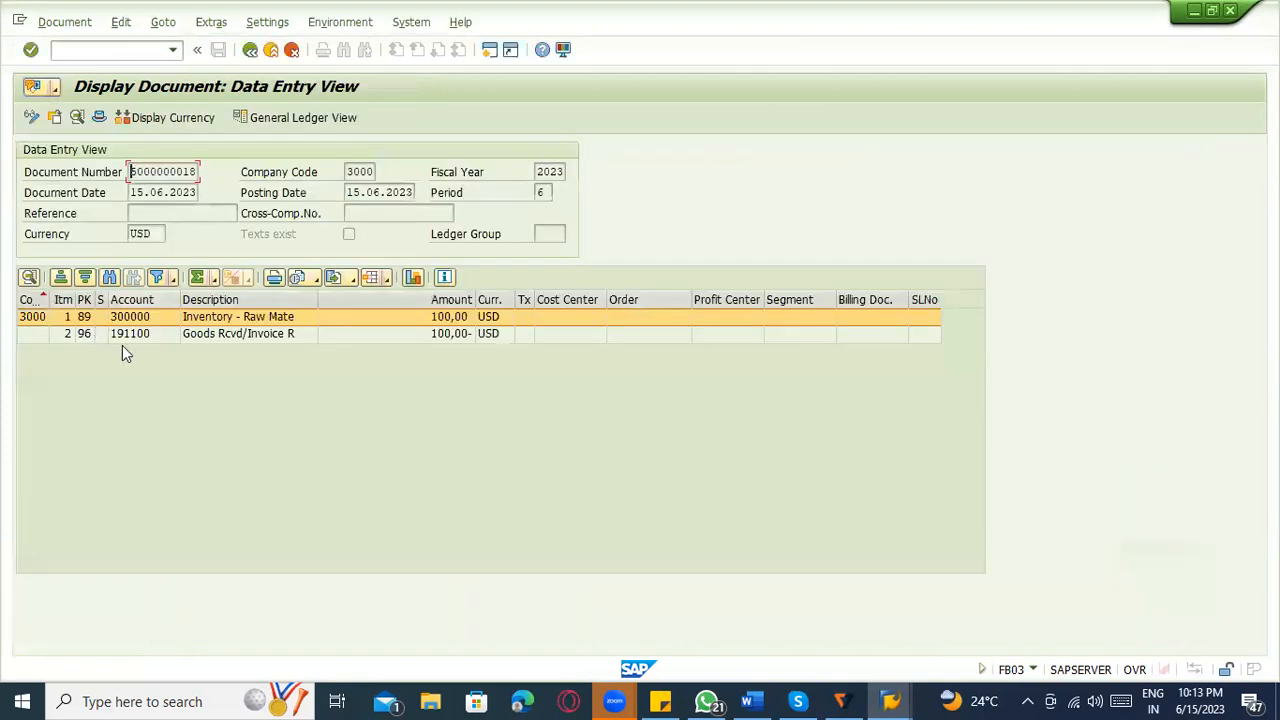
pyautogui.click(142, 321)
# Display the accounting document as a list and search the layout's hidden fields for TRAN.
pyautogui.click(163, 26)
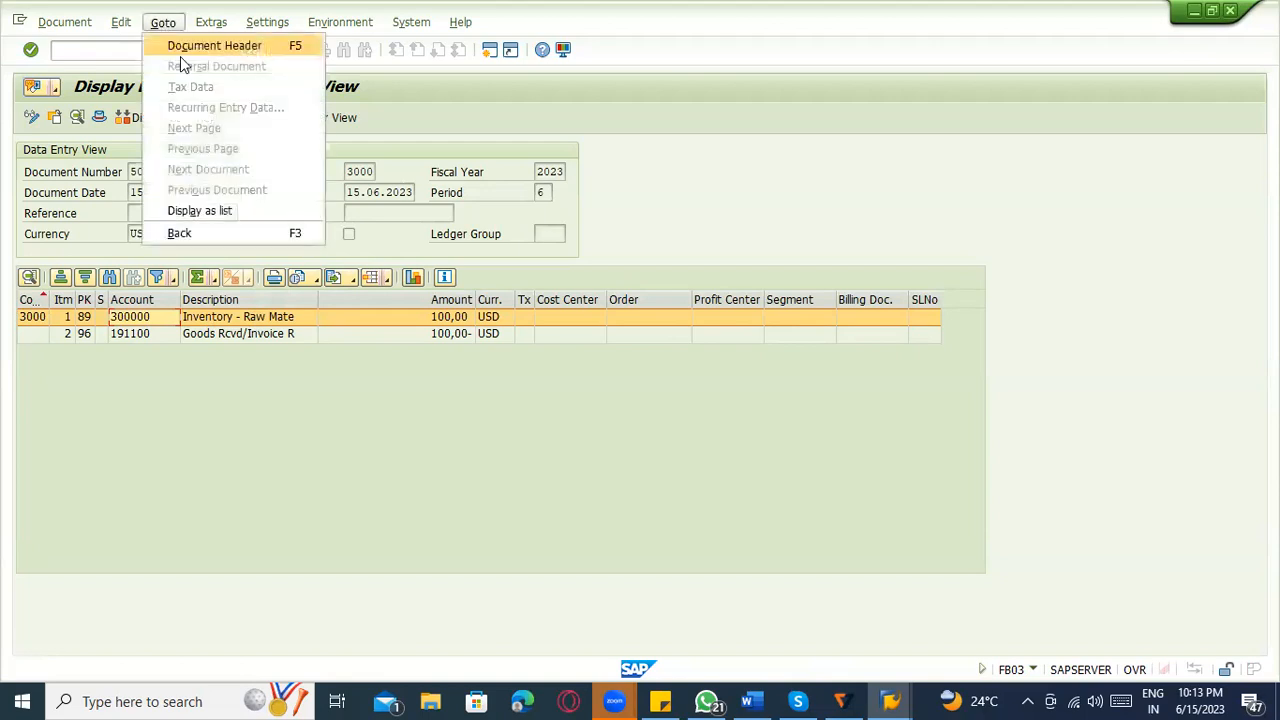
pyautogui.click(204, 212)
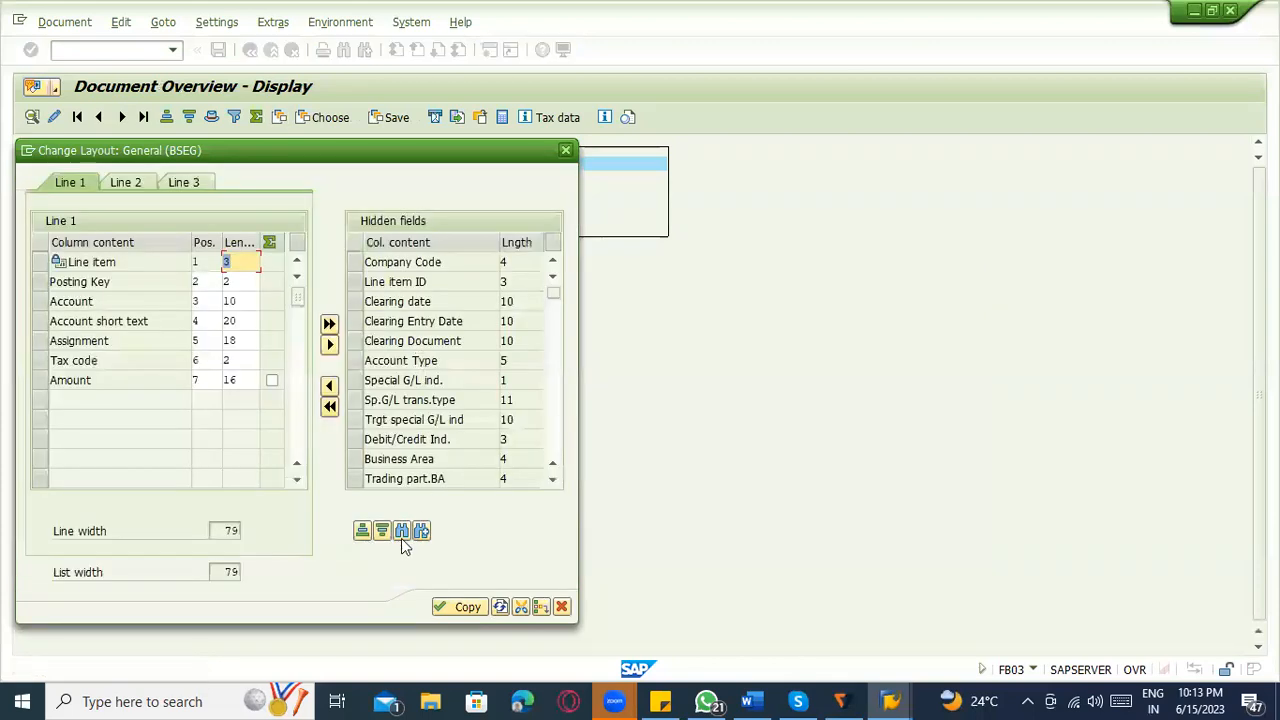
pyautogui.click(401, 530)
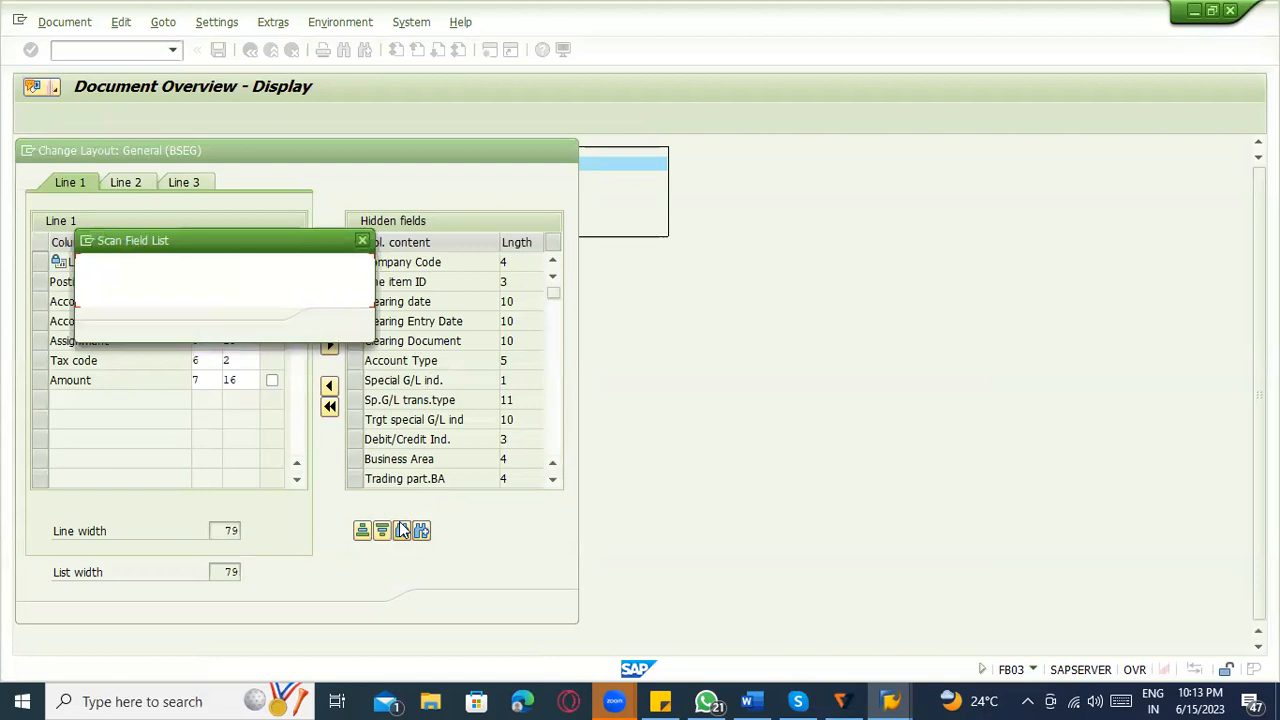
pyautogui.write('TTRA')
pyautogui.press('BackSpace')
pyautogui.press('BackSpace')
pyautogui.press('BackSpace')
pyautogui.write('RAN')
pyautogui.press('Return')
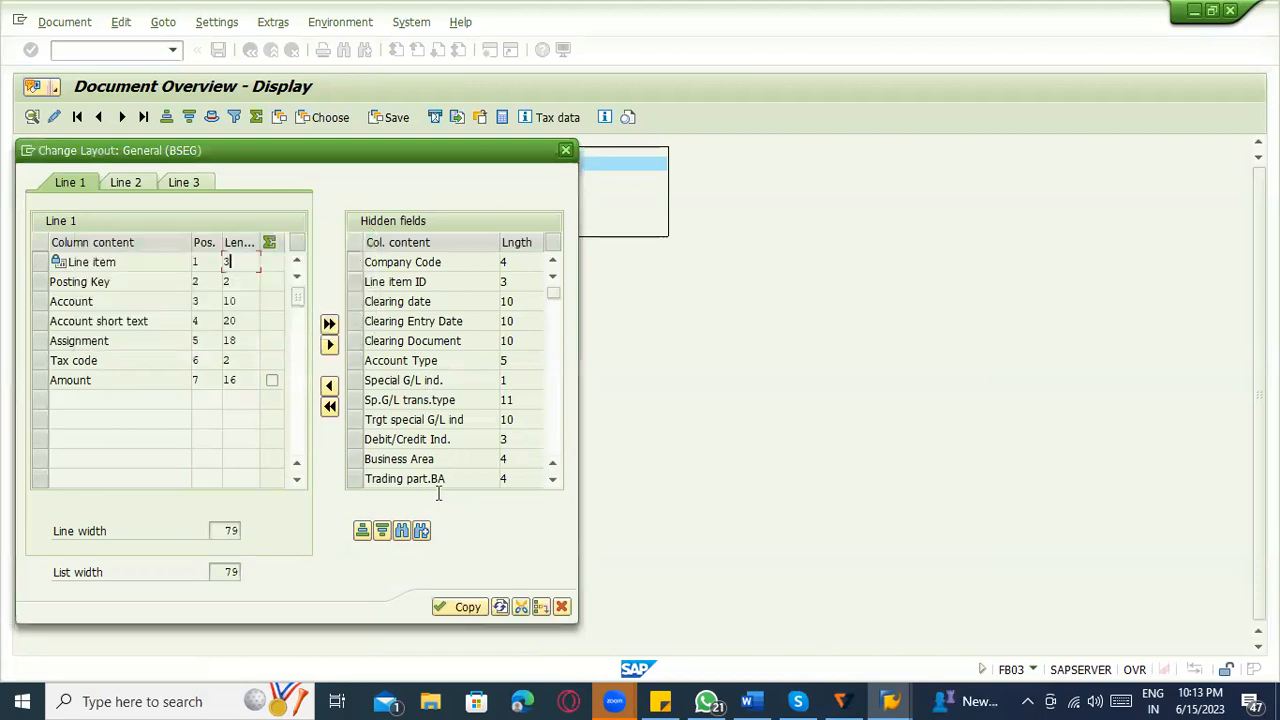
# Add the hidden Transaction field to the line 1 columns and apply the layout.
pyautogui.click(420, 533)
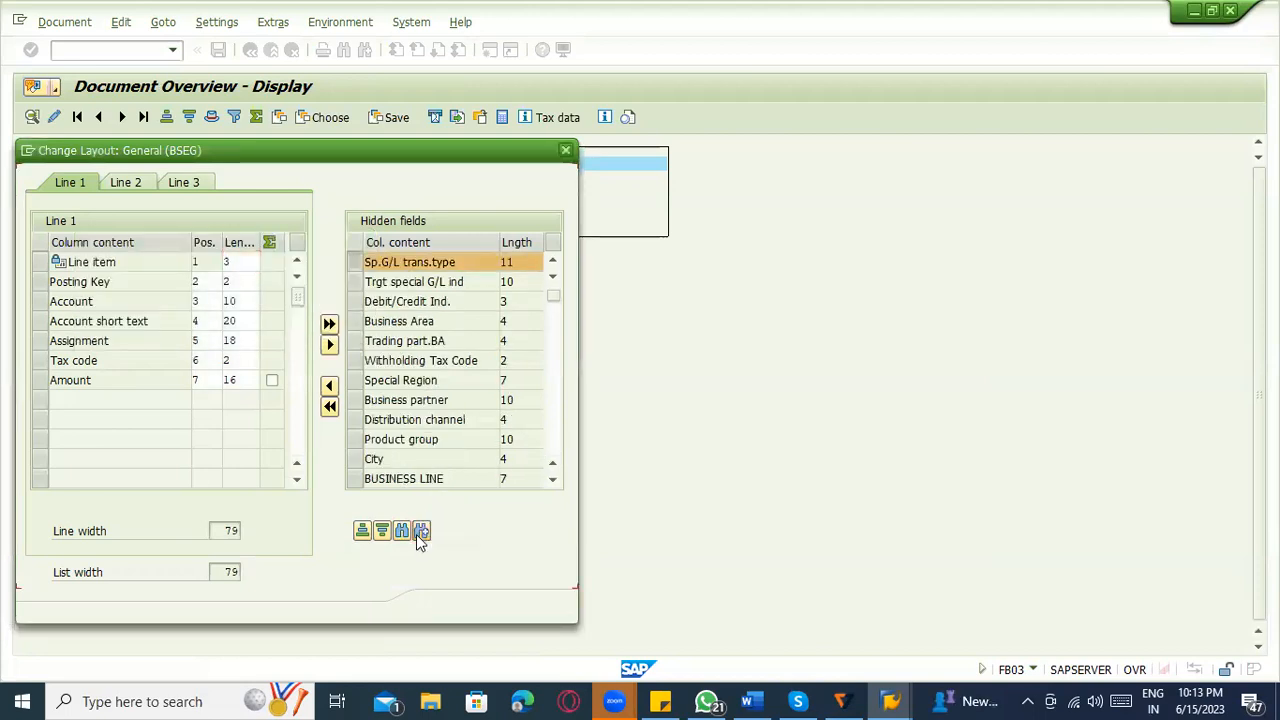
pyautogui.click(329, 390)
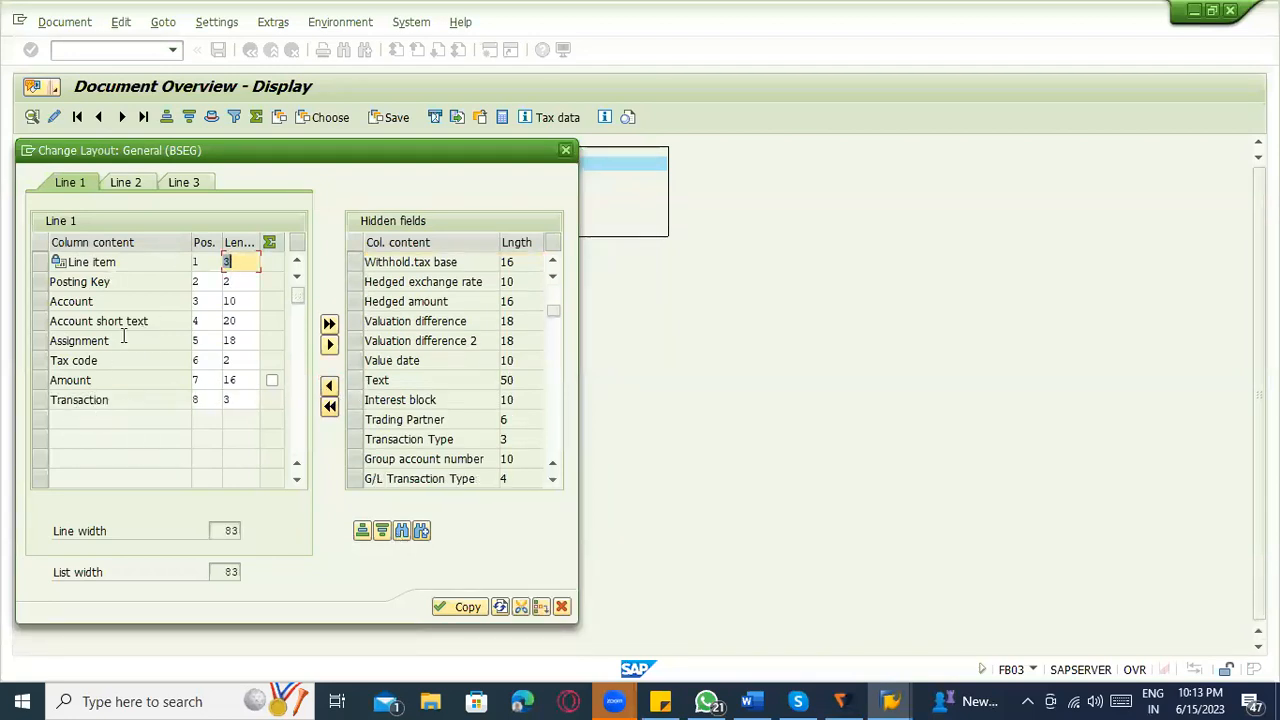
pyautogui.click(450, 611)
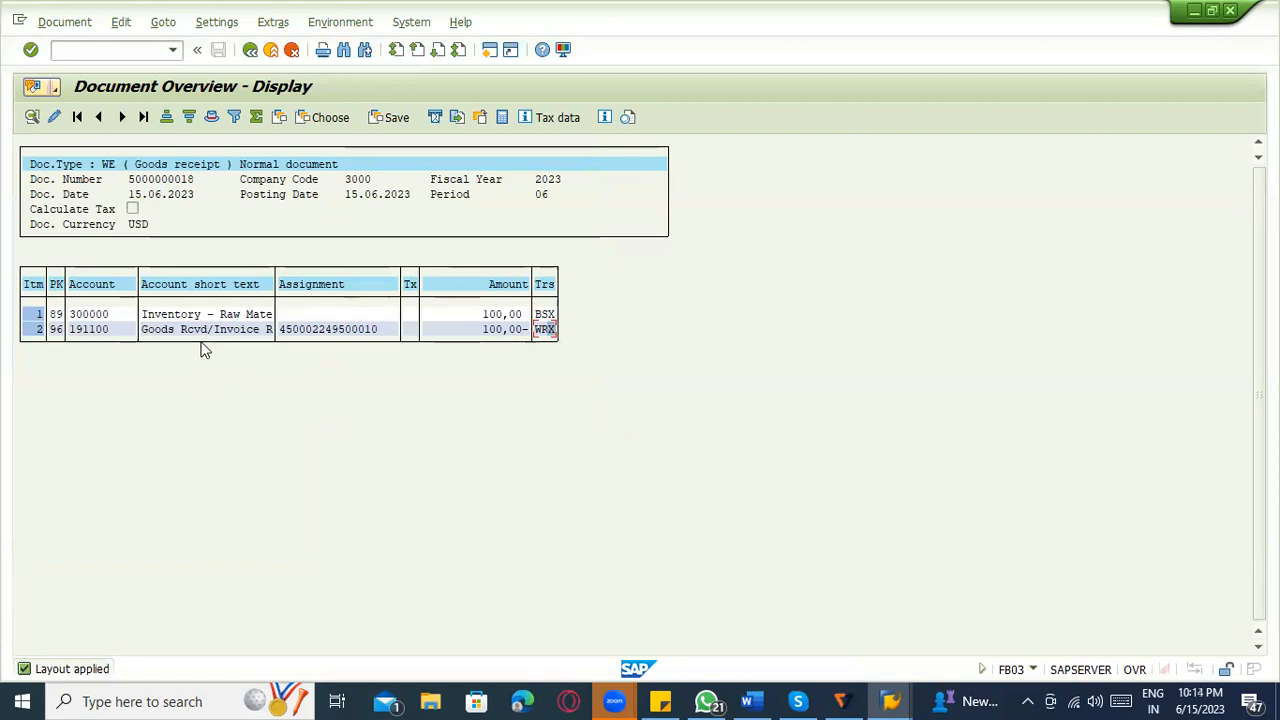
# Check the transaction keys, the amount and the inventory account in the line items, and return to the material document.
pyautogui.click(543, 330)
pyautogui.click(513, 316)
pyautogui.click(486, 317)
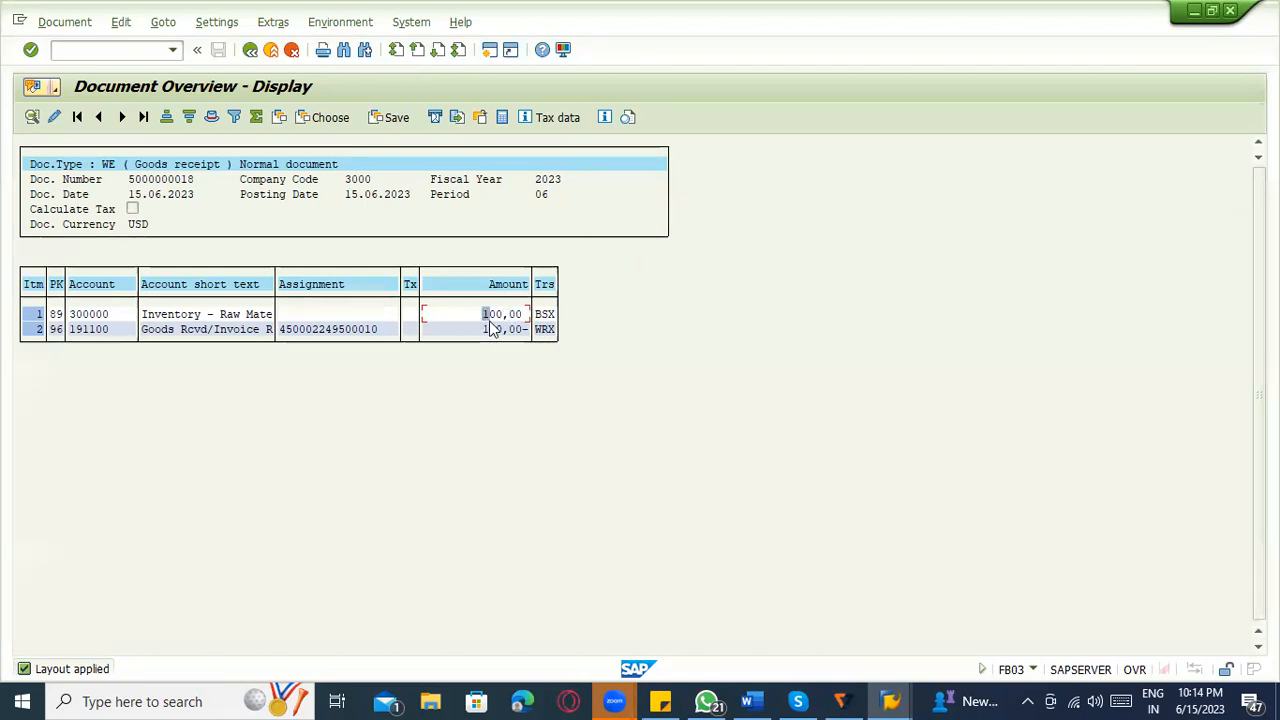
pyautogui.press('Tab')
pyautogui.click(91, 317)
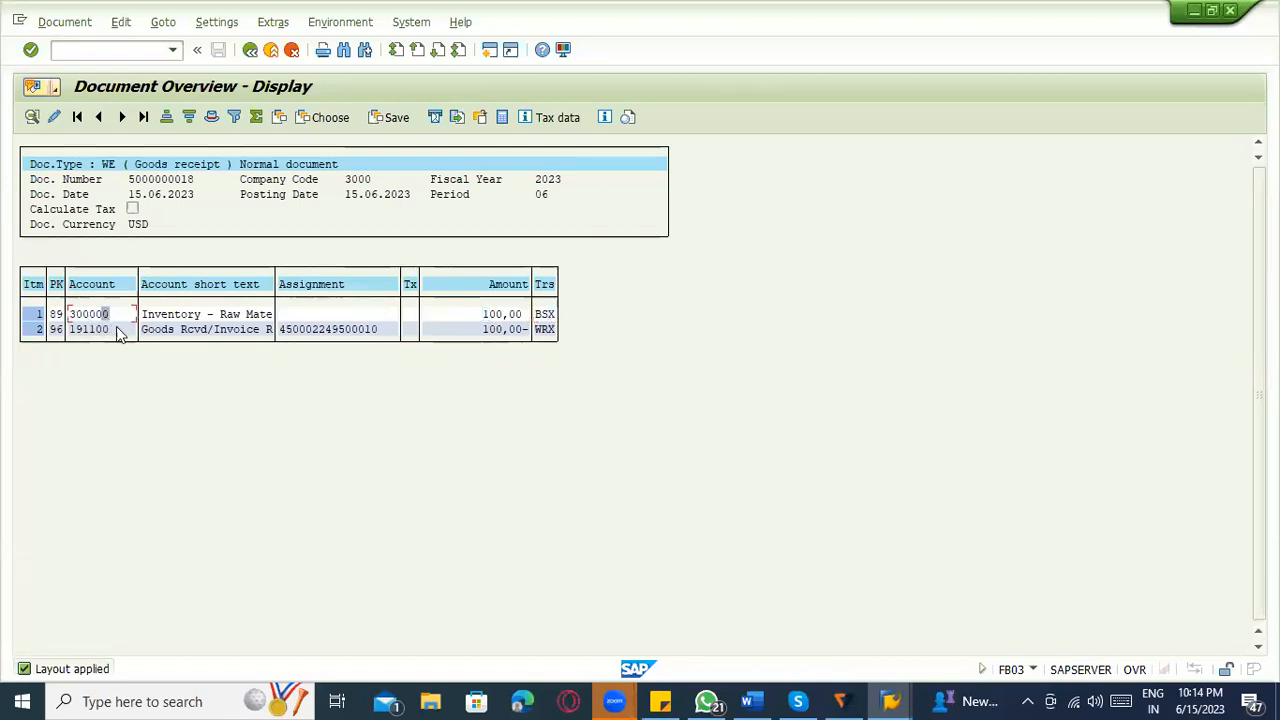
pyautogui.click(250, 50)
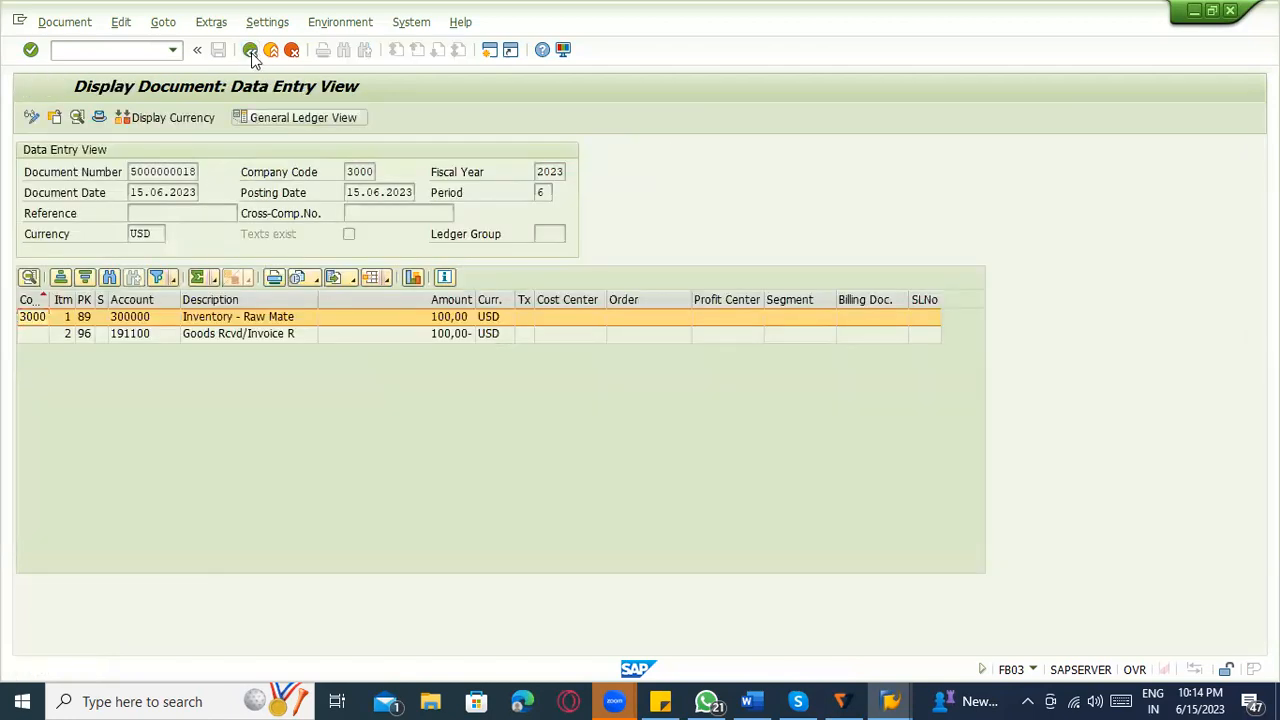
pyautogui.press('F3')
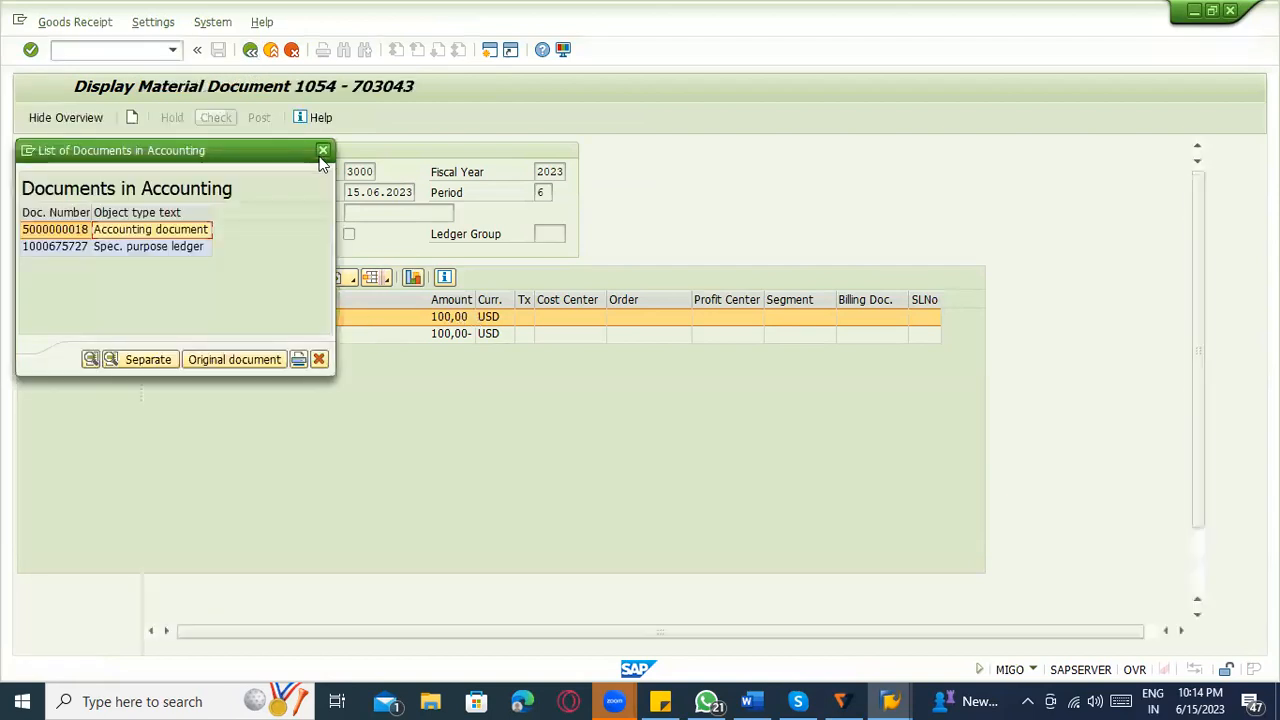
pyautogui.click(322, 153)
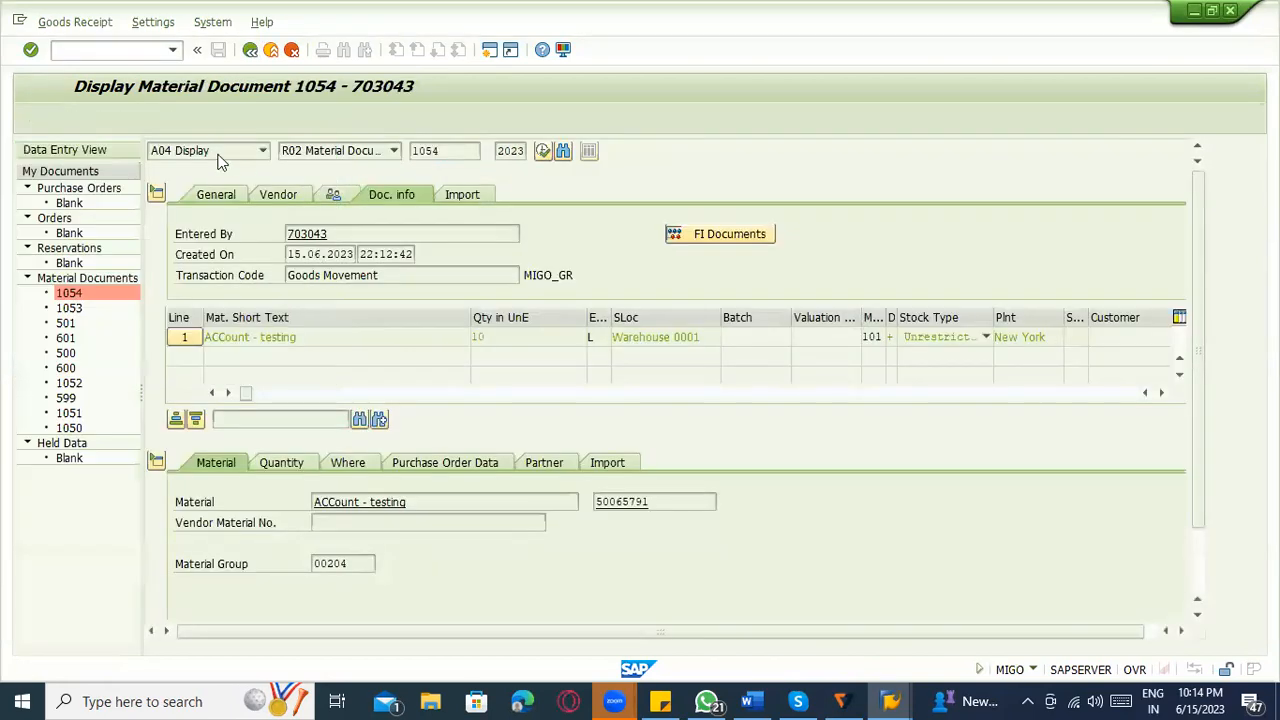
# Load material document 1054 for cancellation, mark its item as OK, and check and post the cancellation.
pyautogui.click(221, 156)
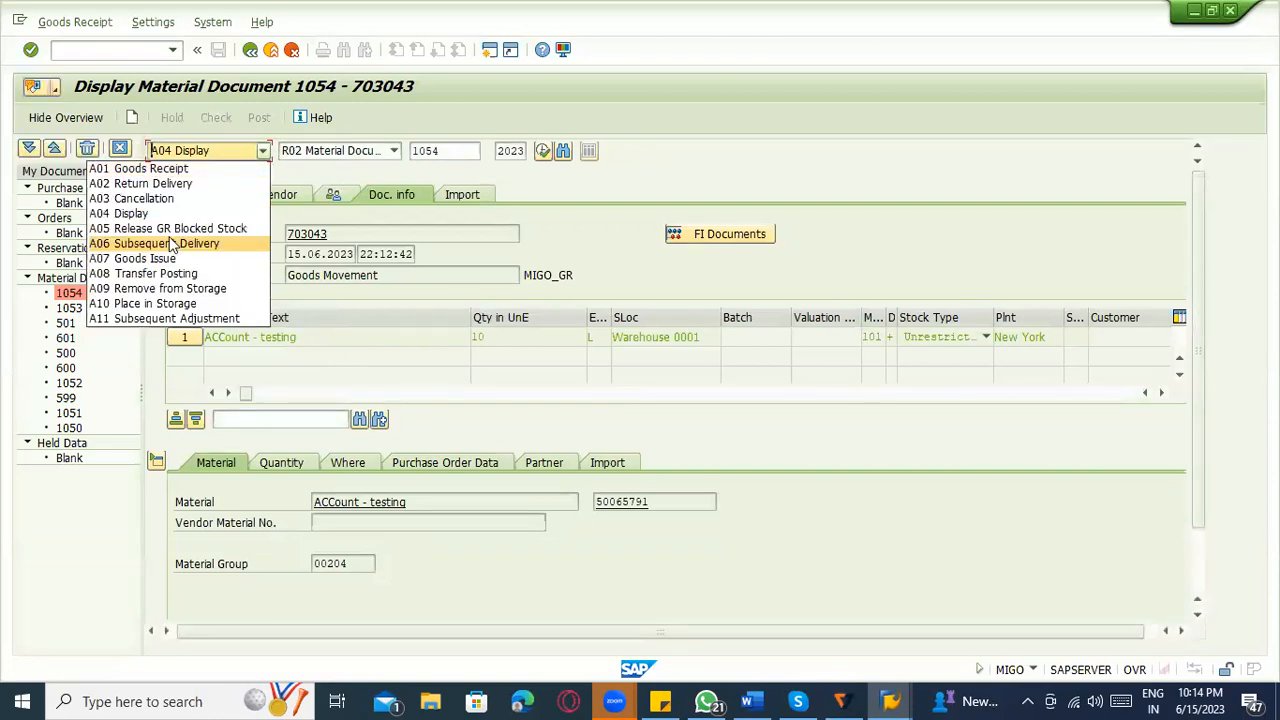
pyautogui.click(160, 200)
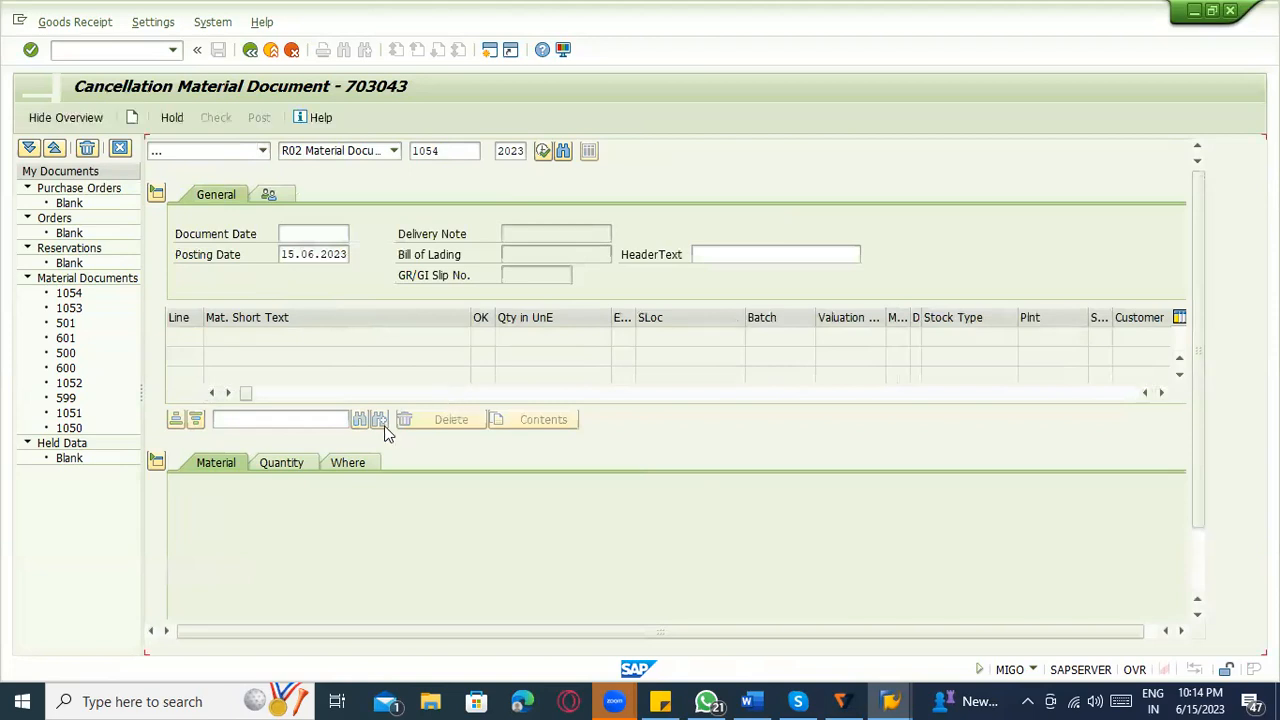
pyautogui.press('Return')
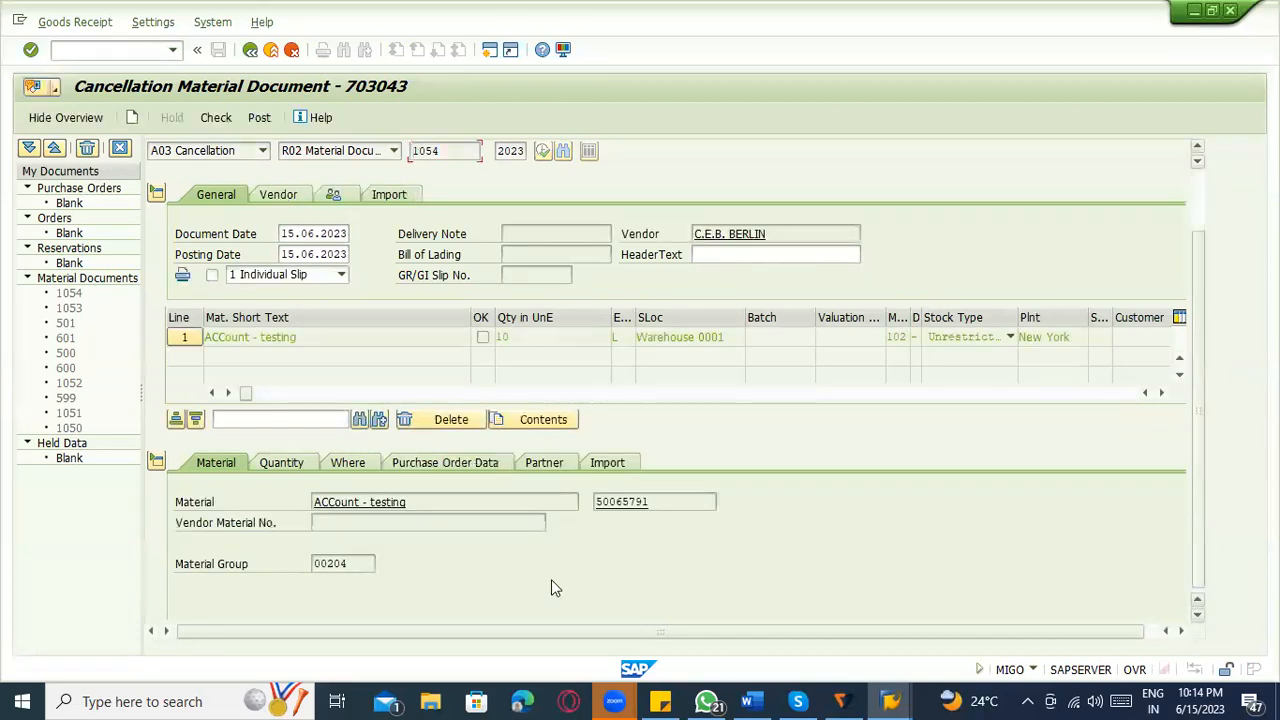
pyautogui.scroll(-2, 260, 606)
pyautogui.click(245, 606)
pyautogui.click(227, 122)
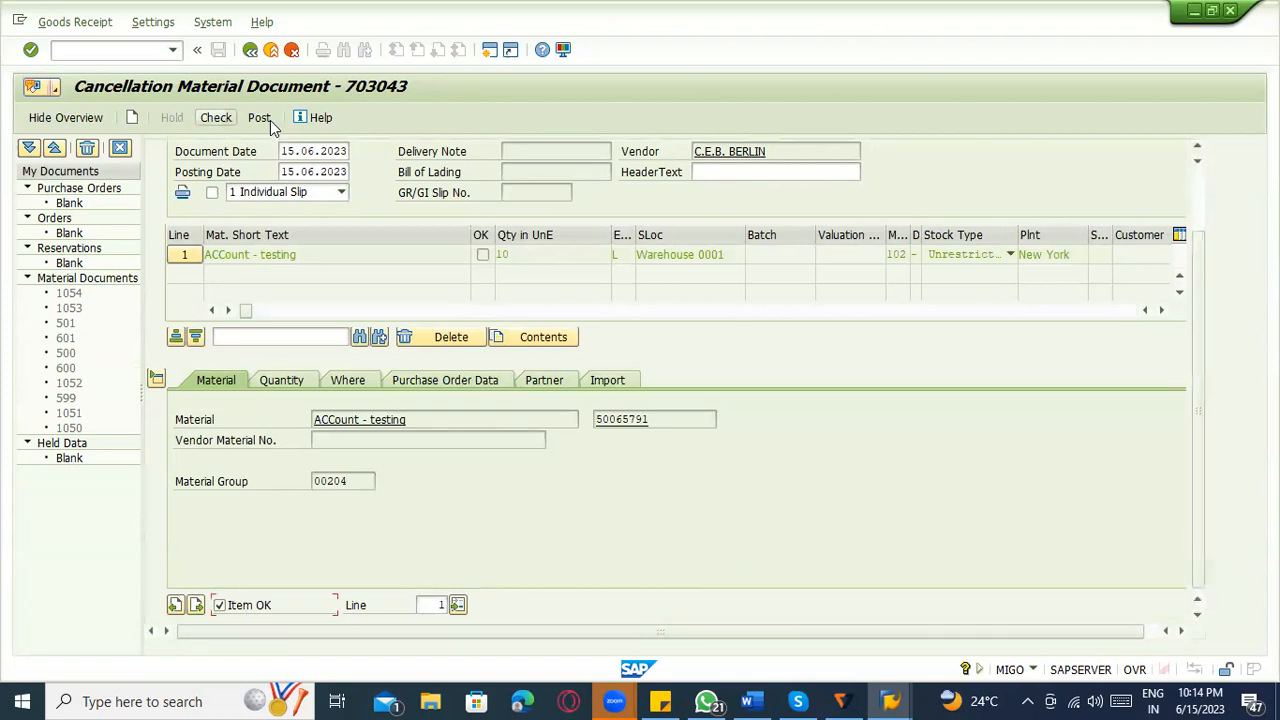
pyautogui.click(269, 121)
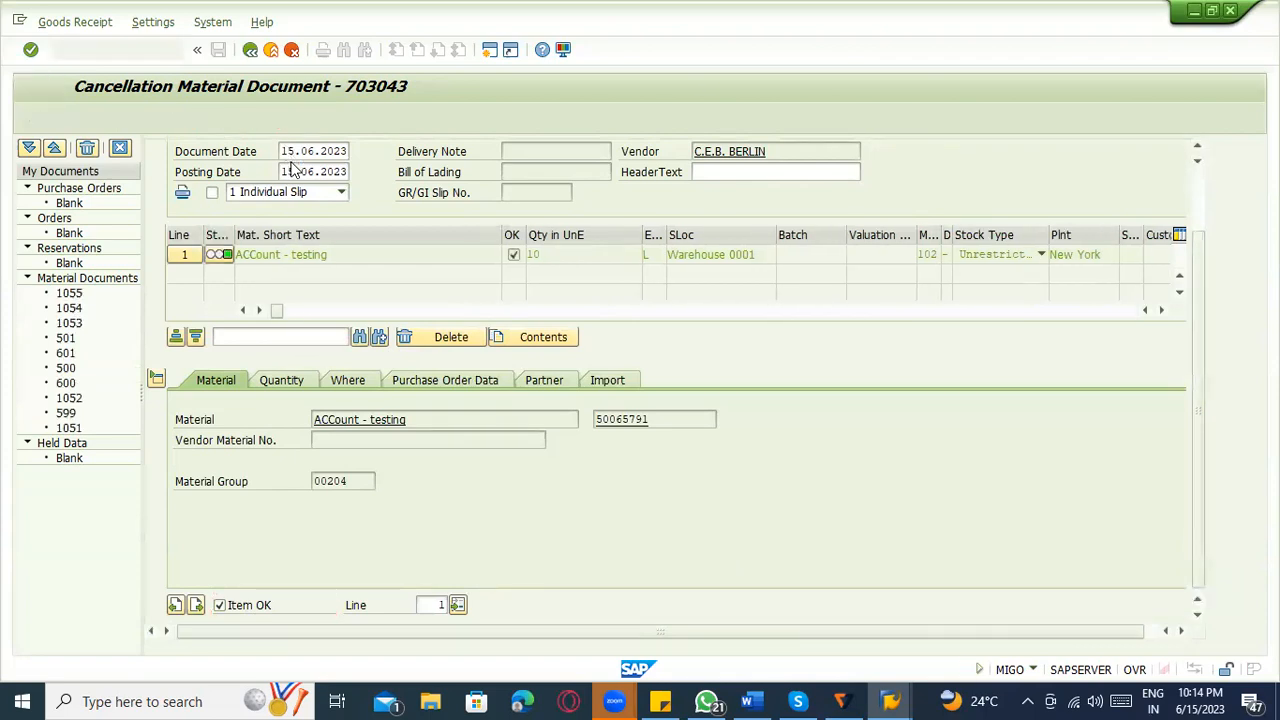
# In the OBYC session, set the US01 ZRM1 entry to account 792000 copied from class 7910, and save with the proposed customizing request.
pyautogui.hotkey('alt', 'Tab')
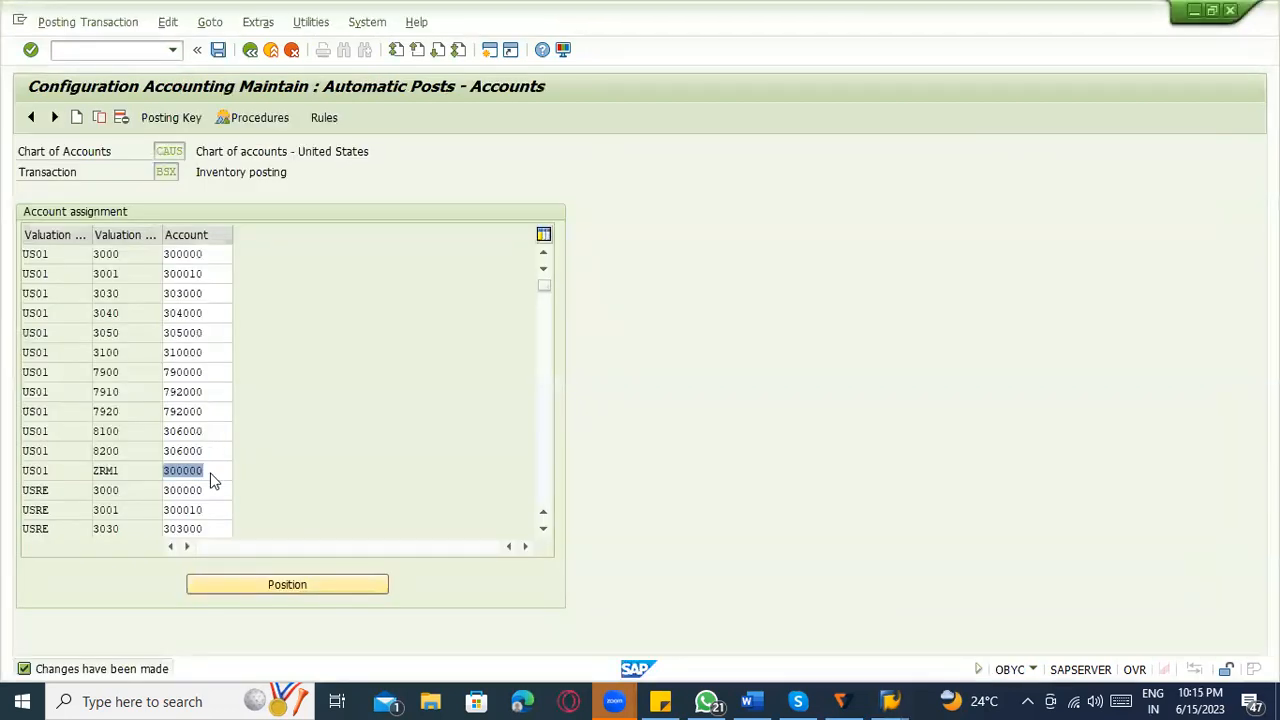
pyautogui.doubleClick(206, 476)
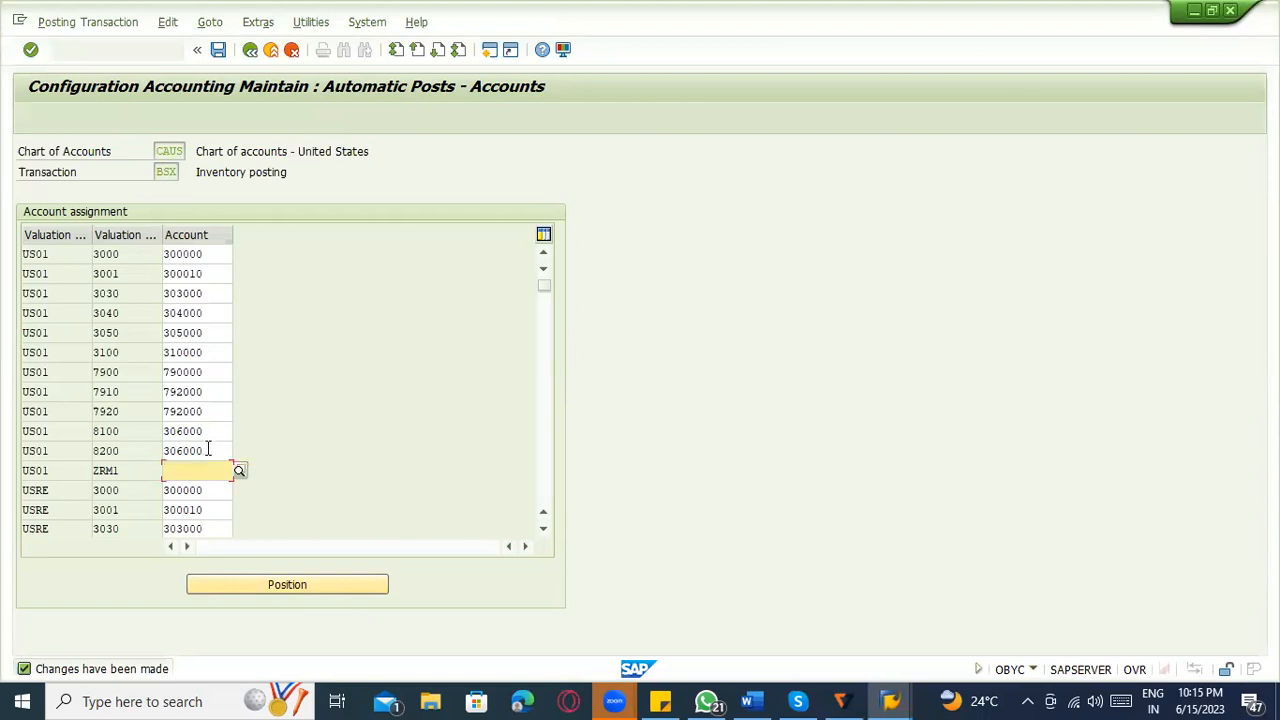
pyautogui.press('BackSpace')
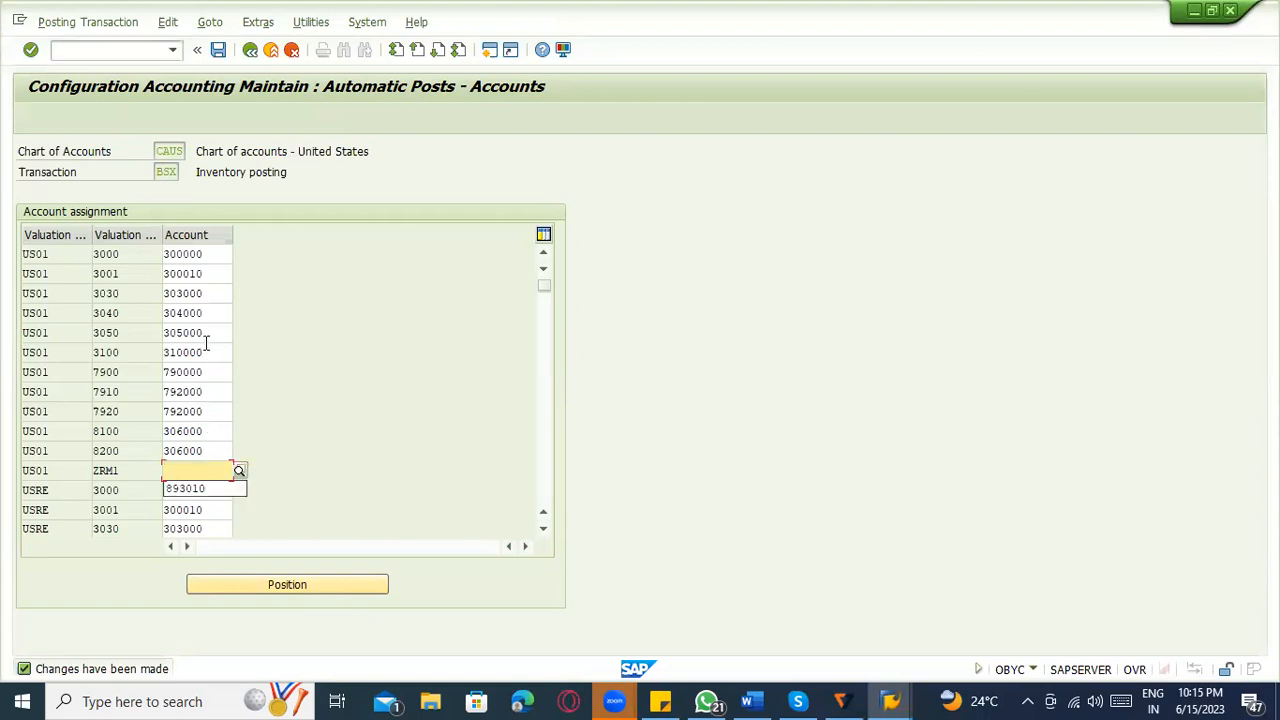
pyautogui.doubleClick(208, 391)
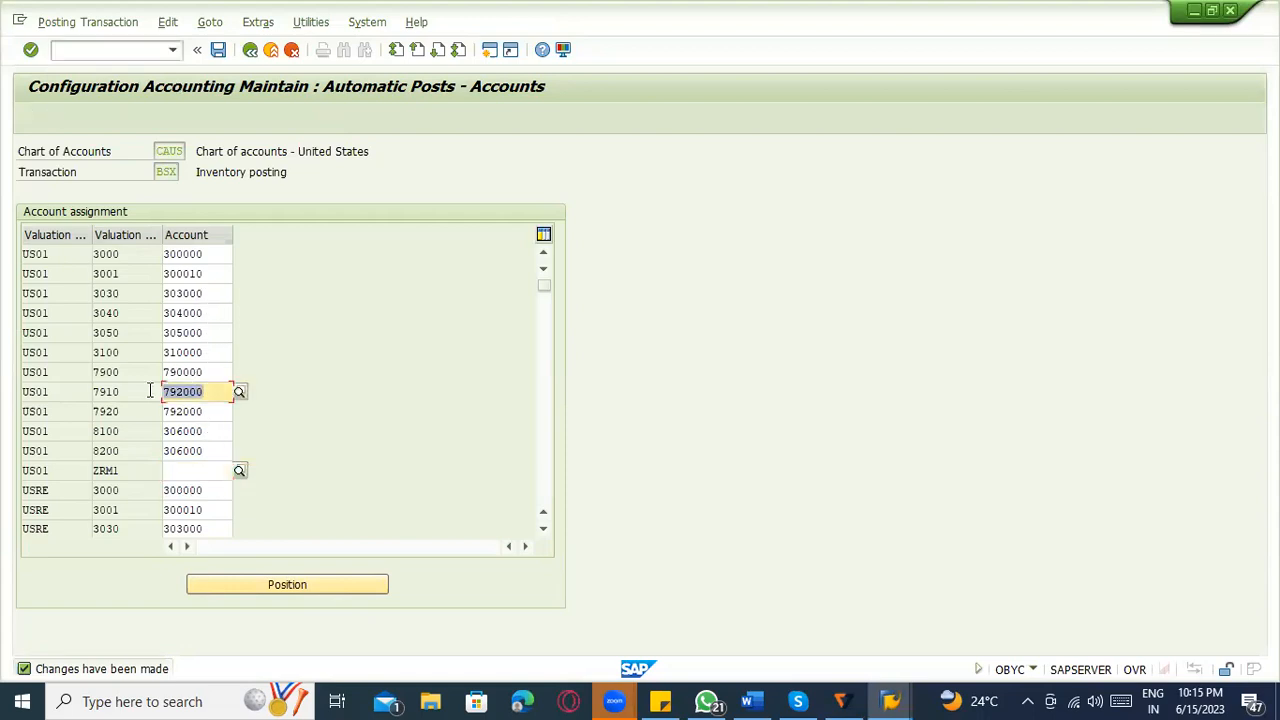
pyautogui.hotkey('ctrl', 'c')
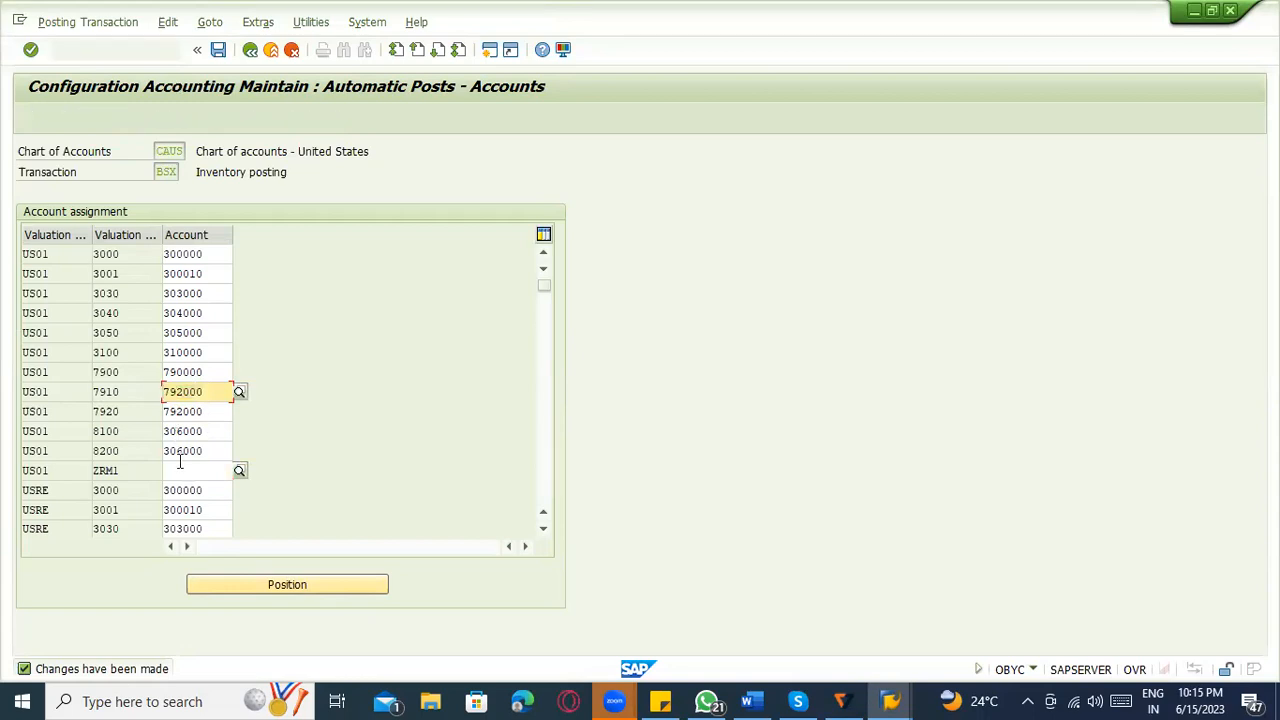
pyautogui.click(178, 466)
pyautogui.hotkey('ctrl', 'v')
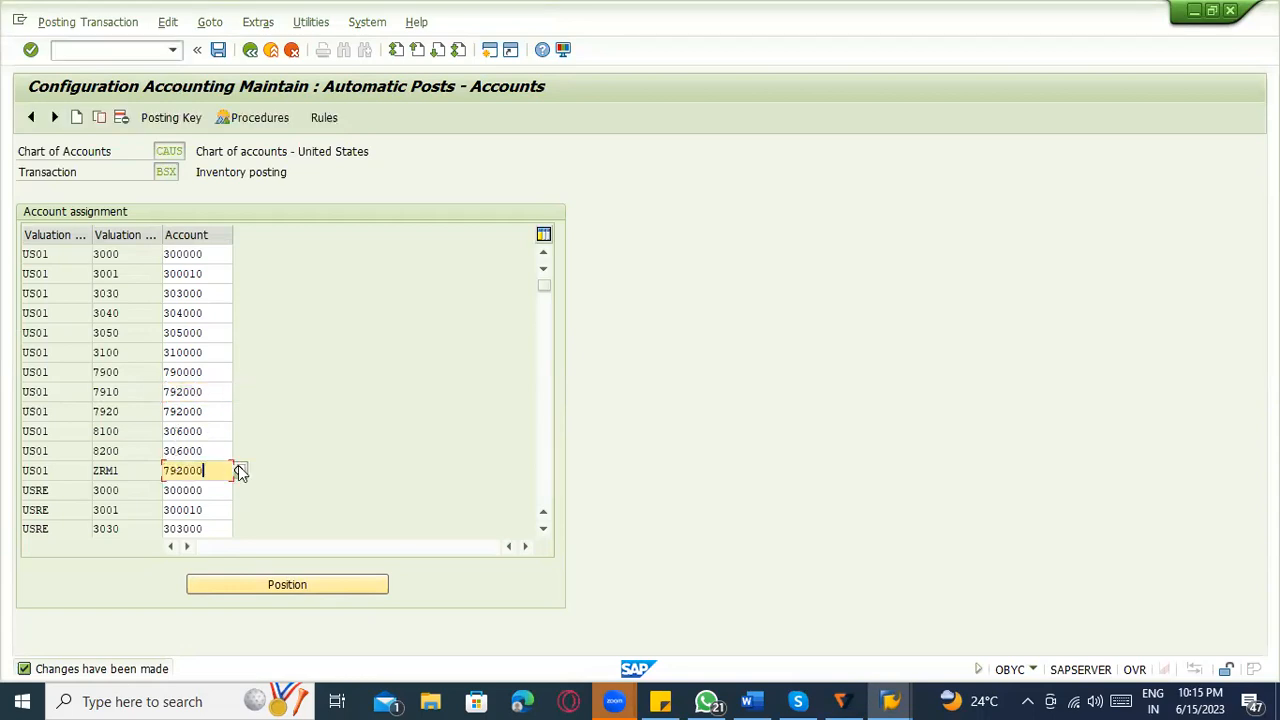
pyautogui.hotkey('ctrl', 's')
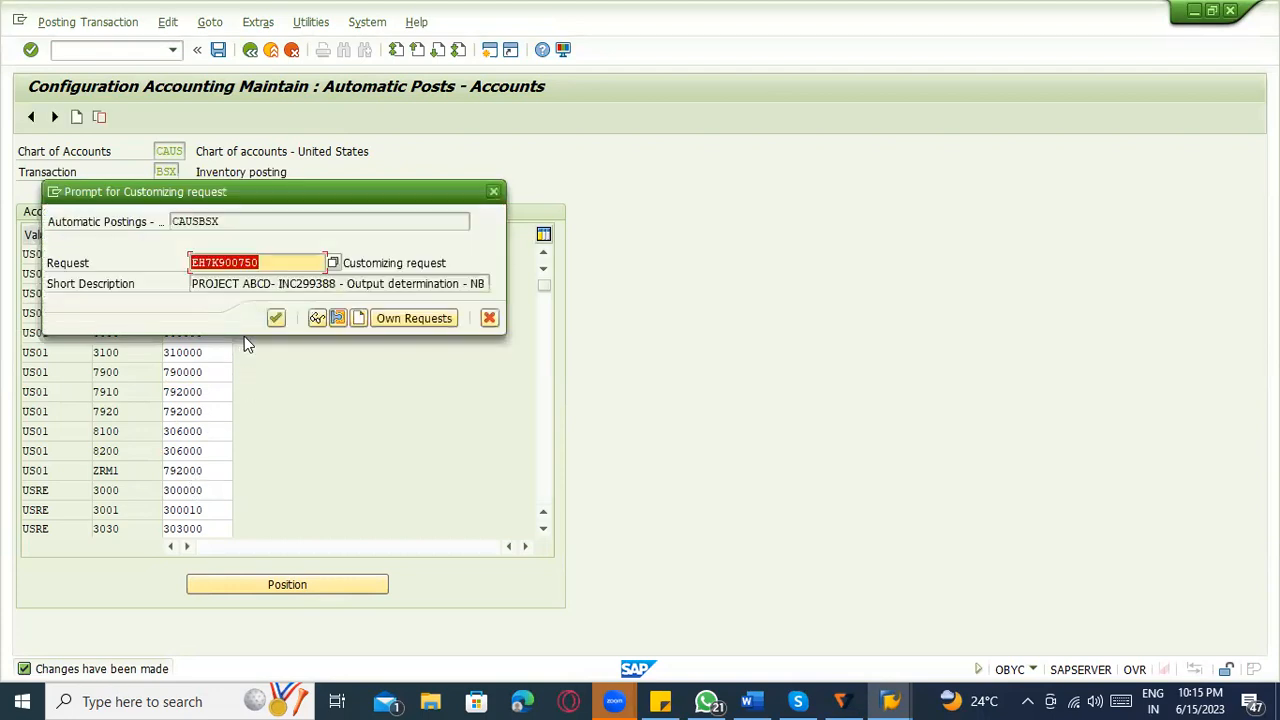
pyautogui.click(274, 318)
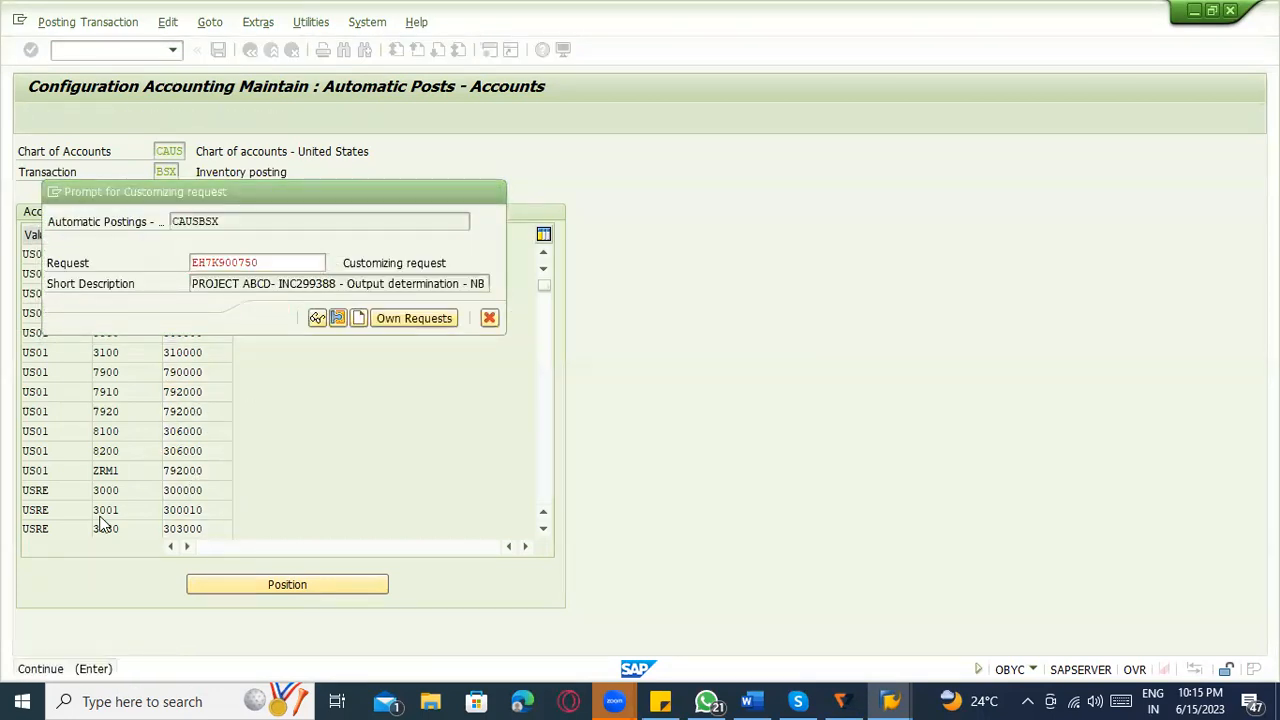
# Recheck the valuation class, grouping code and account of the saved ZRM1 entry in BSX.
pyautogui.click(122, 471)
pyautogui.click(61, 476)
pyautogui.moveTo(217, 477); pyautogui.dragTo(137, 480)
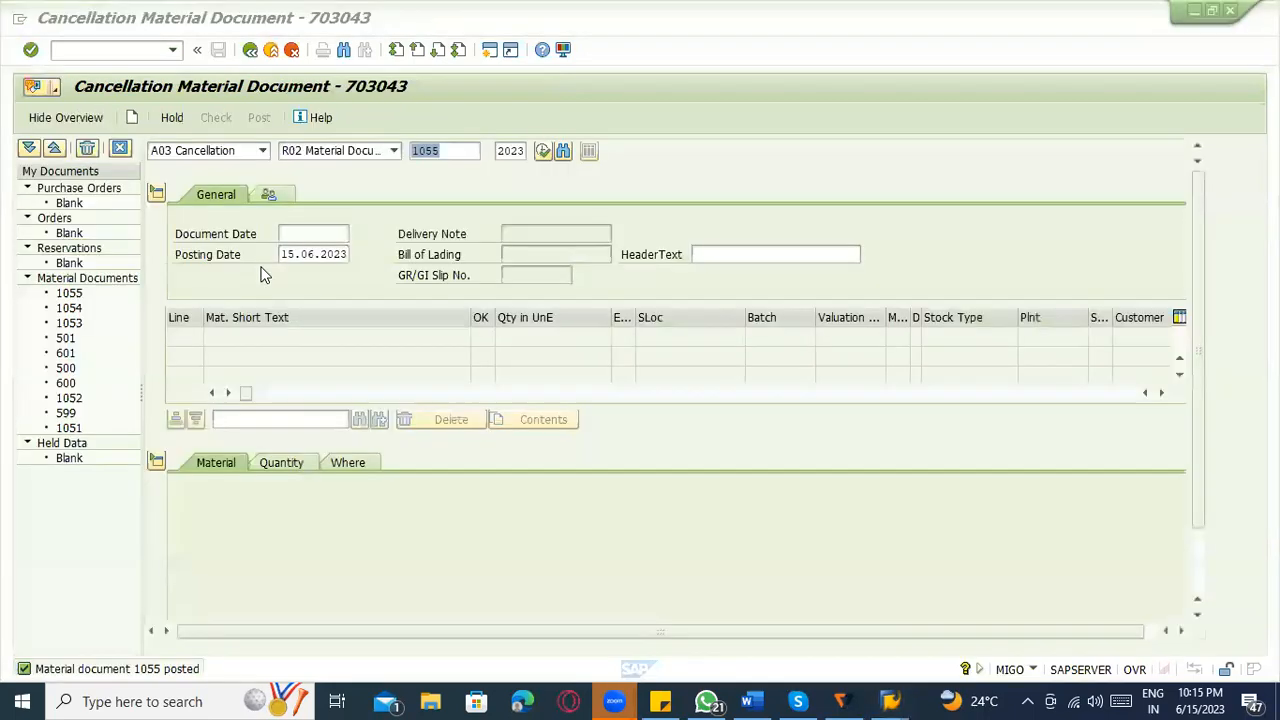
# Switch to the MIGO session, set the action to A01 Goods Receipt and load the previously used purchase order.
pyautogui.click(206, 152)
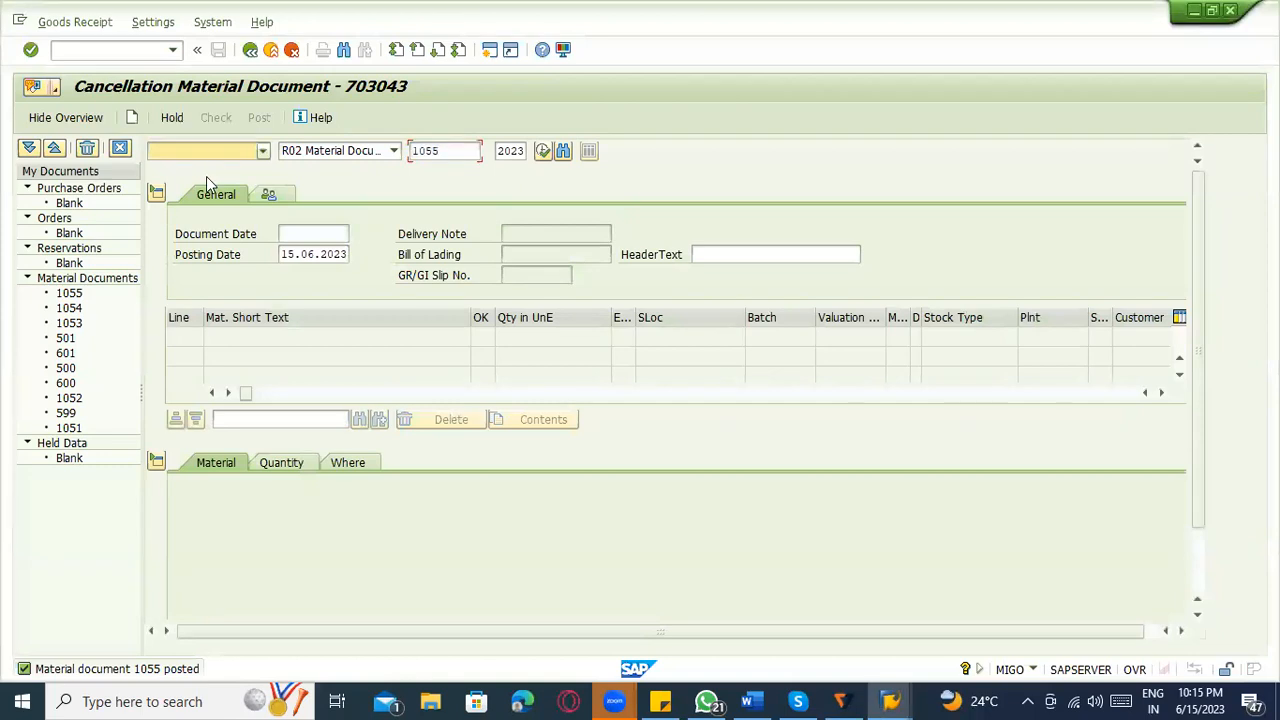
pyautogui.click(258, 152)
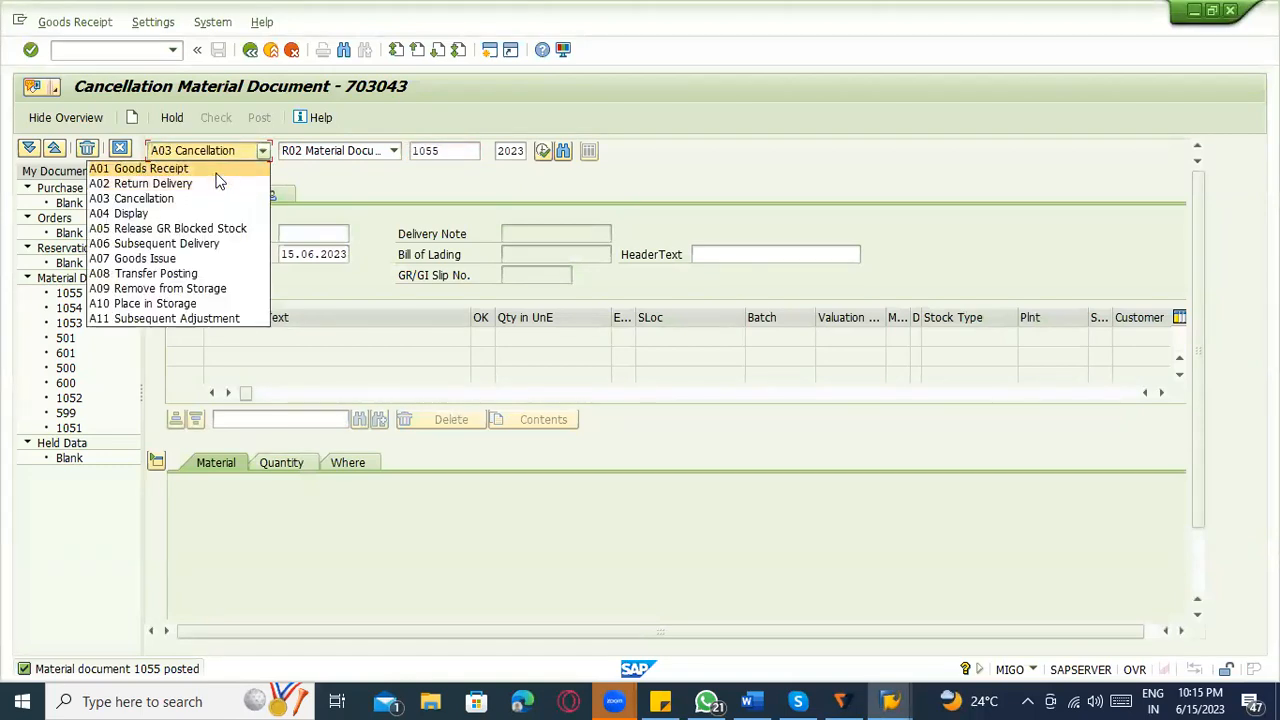
pyautogui.click(222, 166)
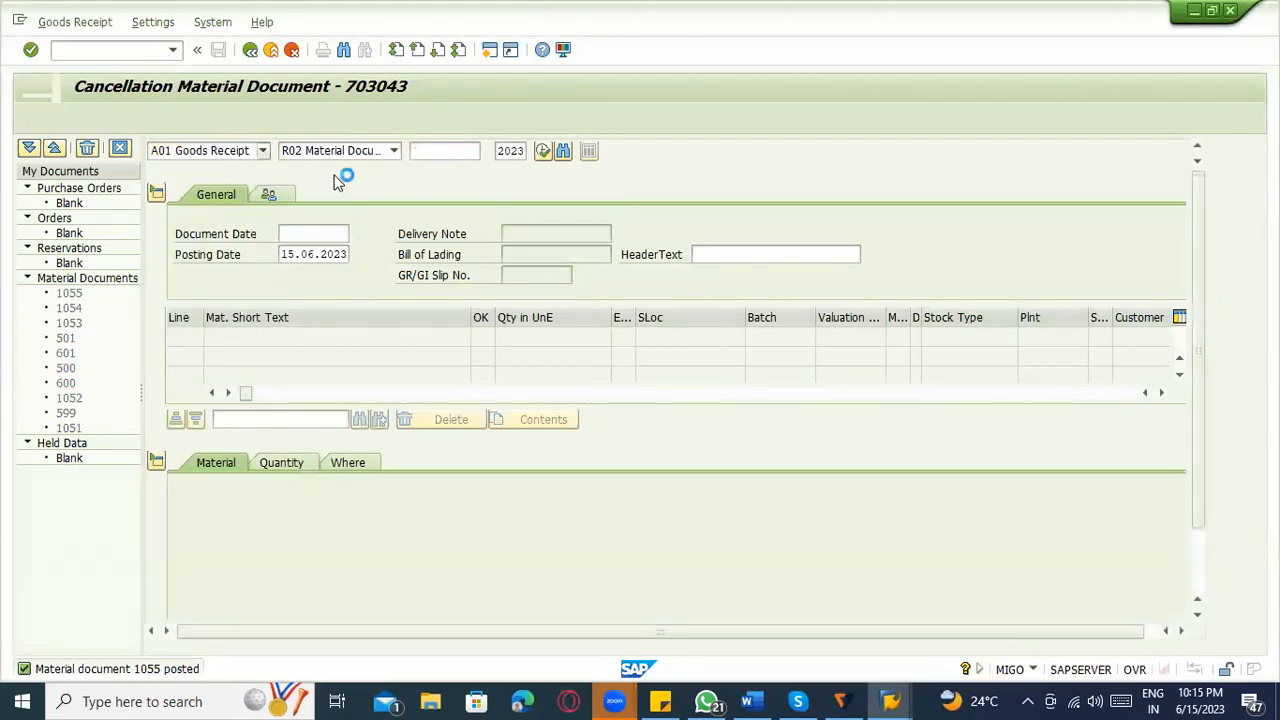
pyautogui.click(425, 150)
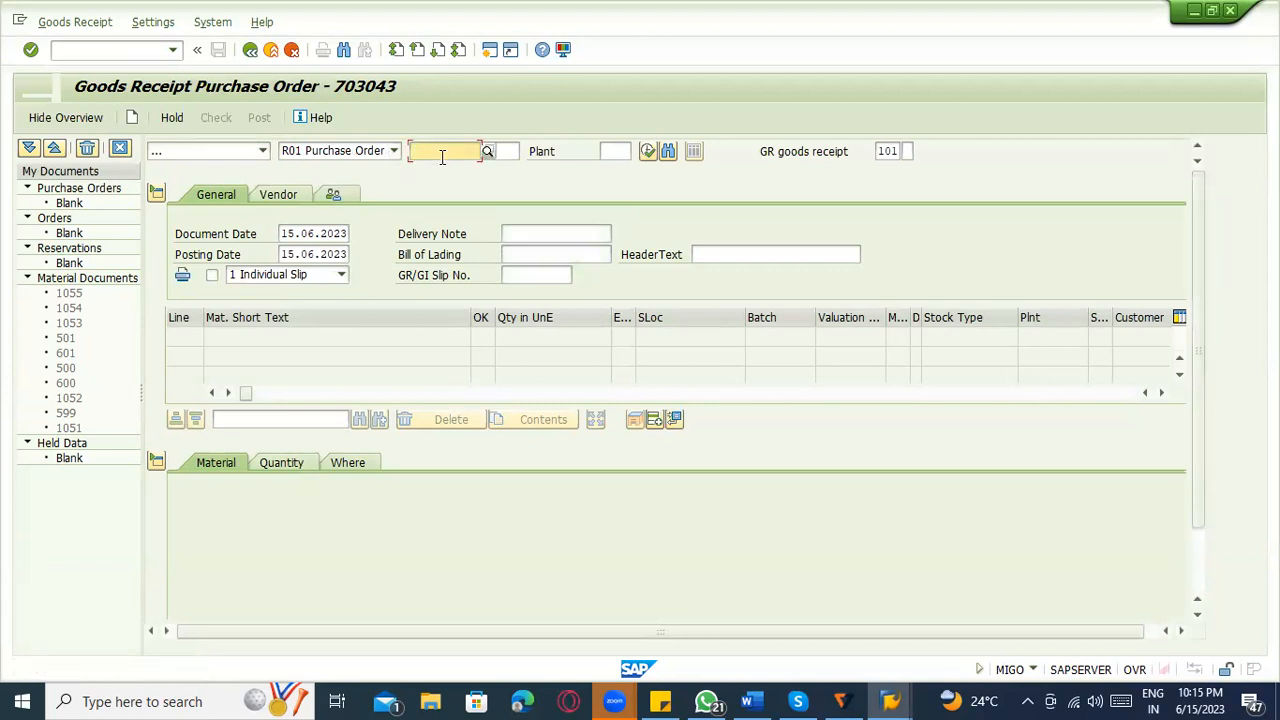
pyautogui.click(435, 167)
pyautogui.press('Return')
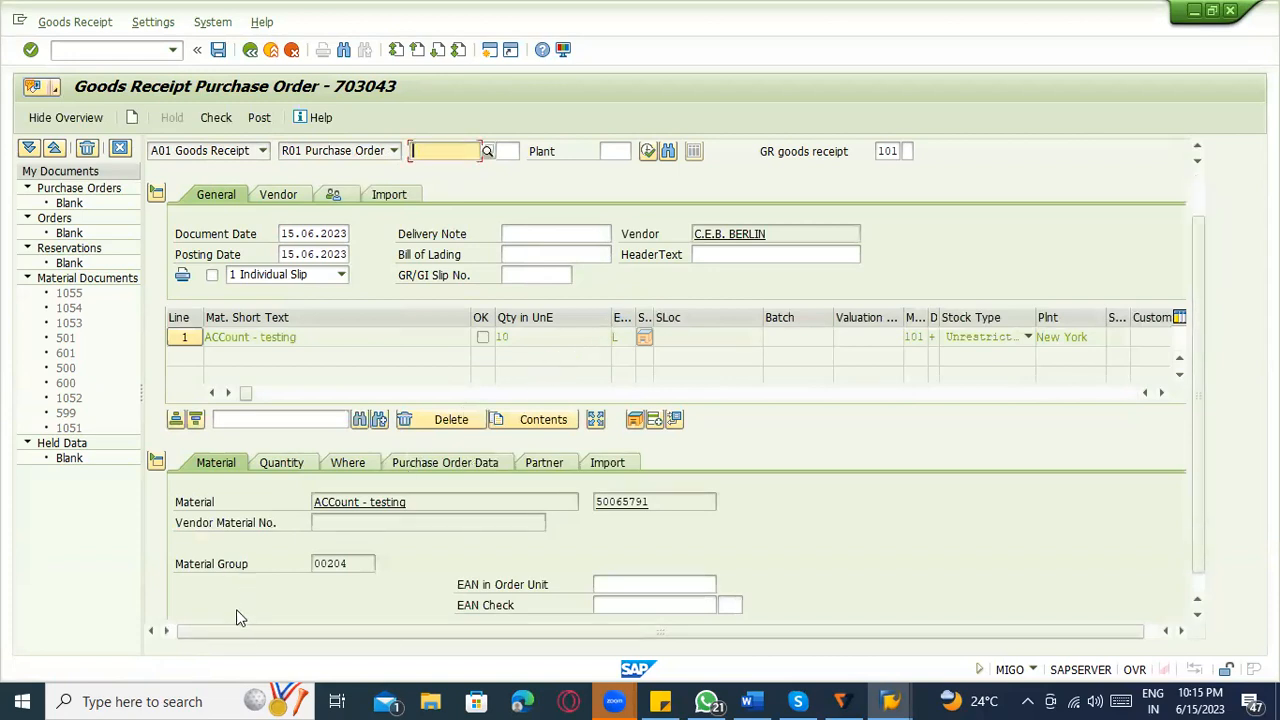
# Mark the item as OK, assign storage location 0001, and check and post the goods receipt.
pyautogui.scroll(-2, 240, 609)
pyautogui.click(264, 606)
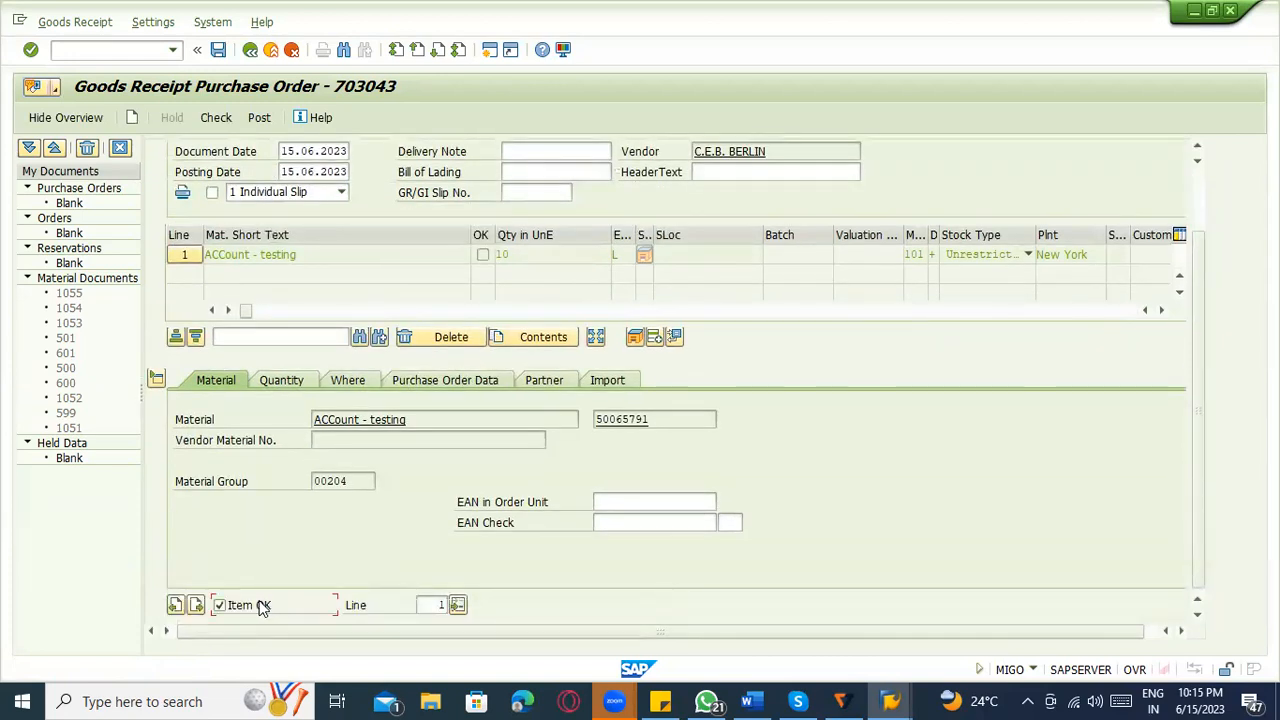
pyautogui.click(347, 381)
pyautogui.click(344, 483)
pyautogui.click(348, 497)
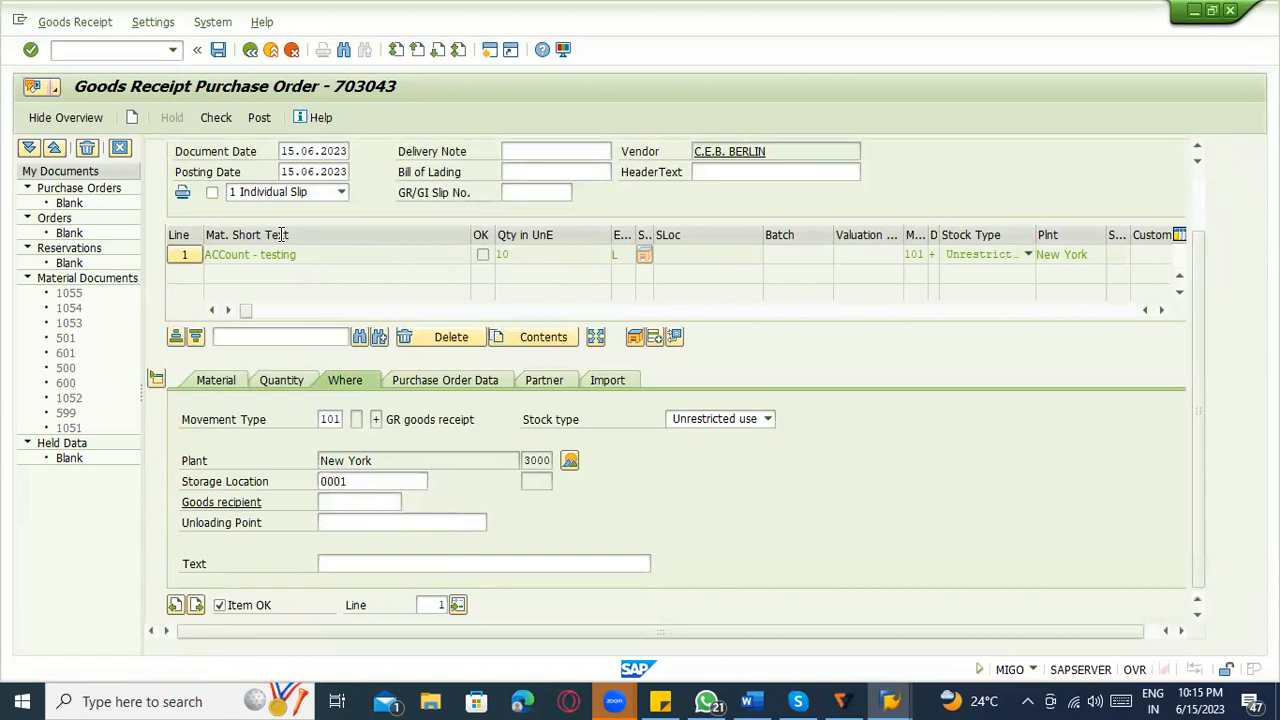
pyautogui.click(222, 118)
pyautogui.click(224, 121)
pyautogui.click(259, 119)
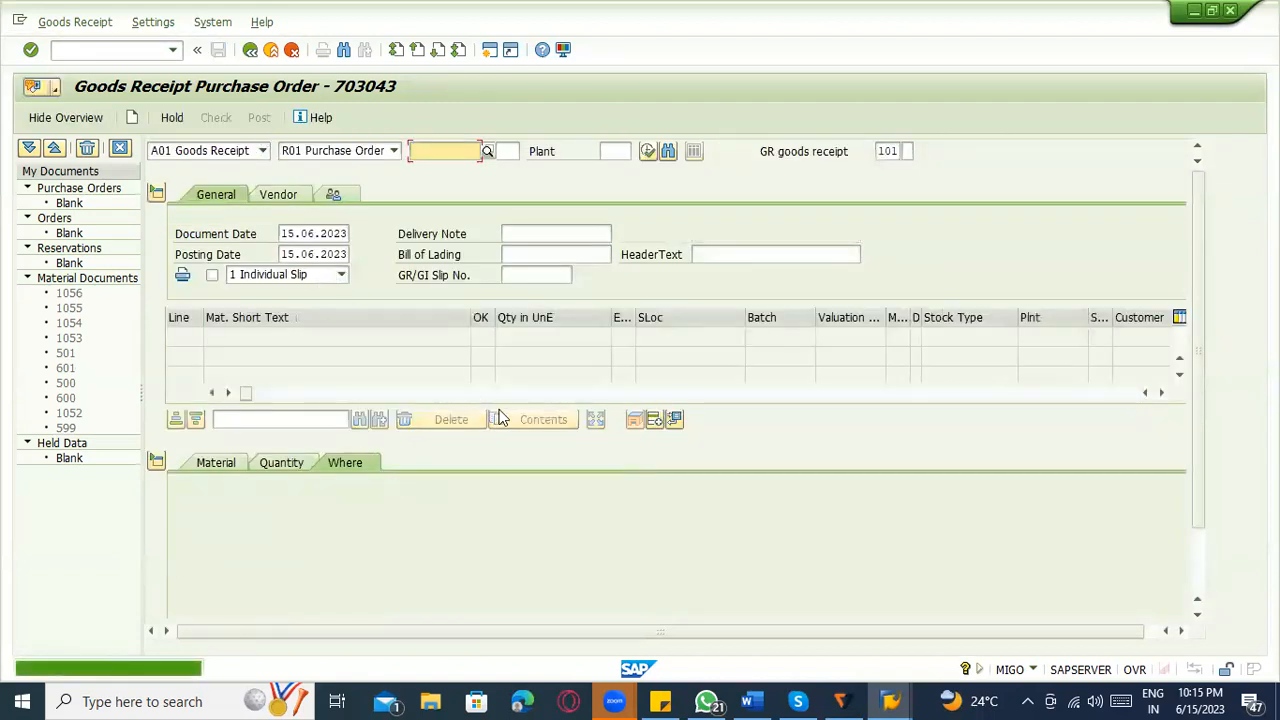
# Set the MIGO action to A04 Display and load the newly posted material document 1056 of 2023.
pyautogui.click(210, 150)
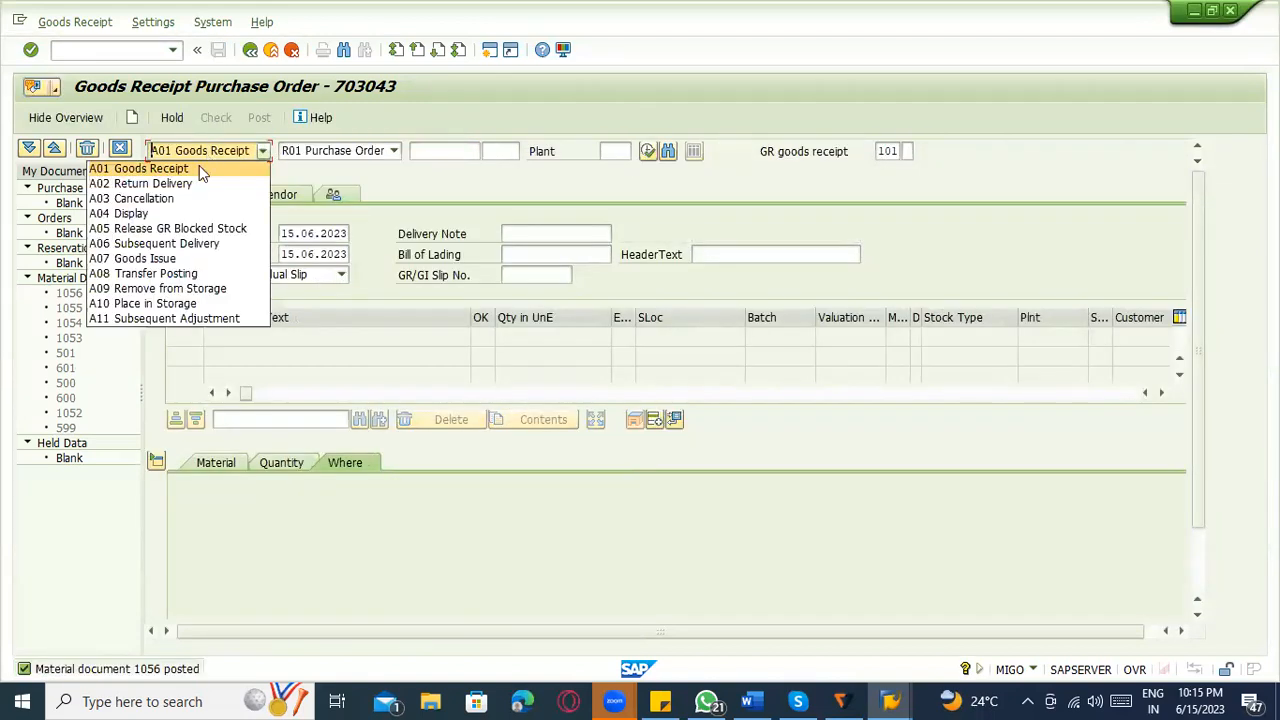
pyautogui.click(175, 212)
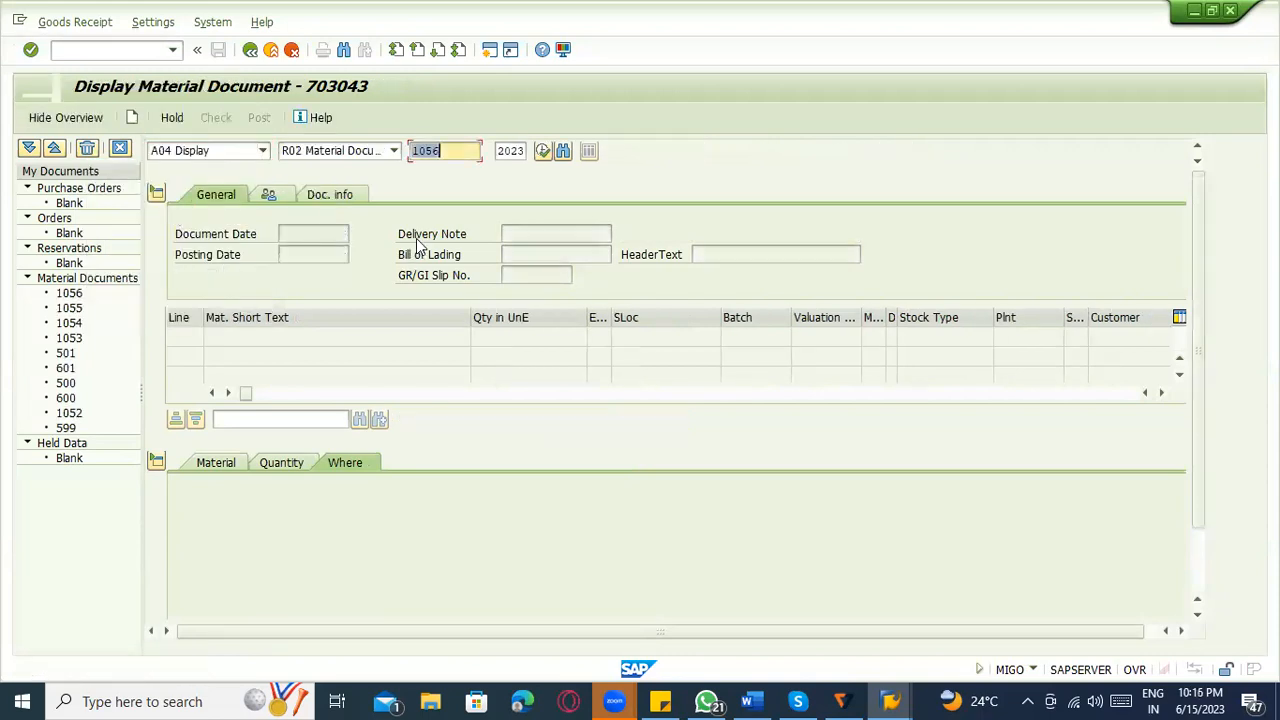
pyautogui.press('Return')
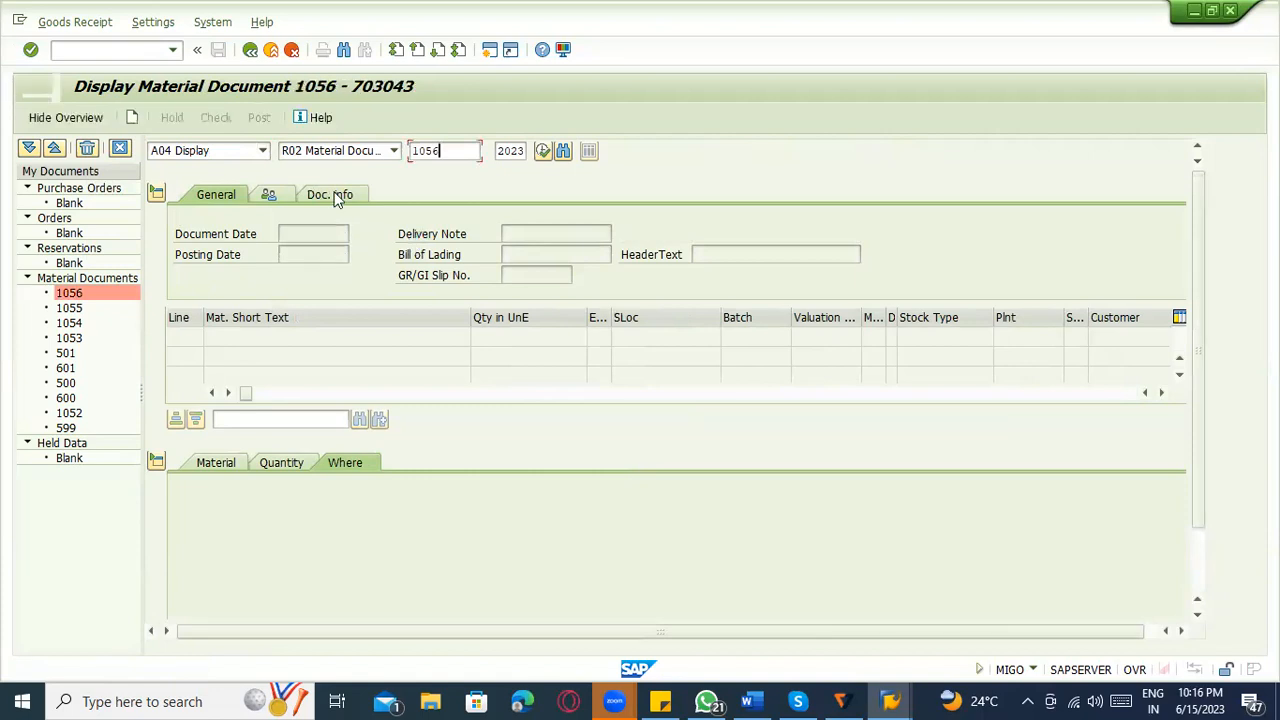
# From the material document's Doc. info, open the FI accounting document and examine the account on the first line item.
pyautogui.click(405, 194)
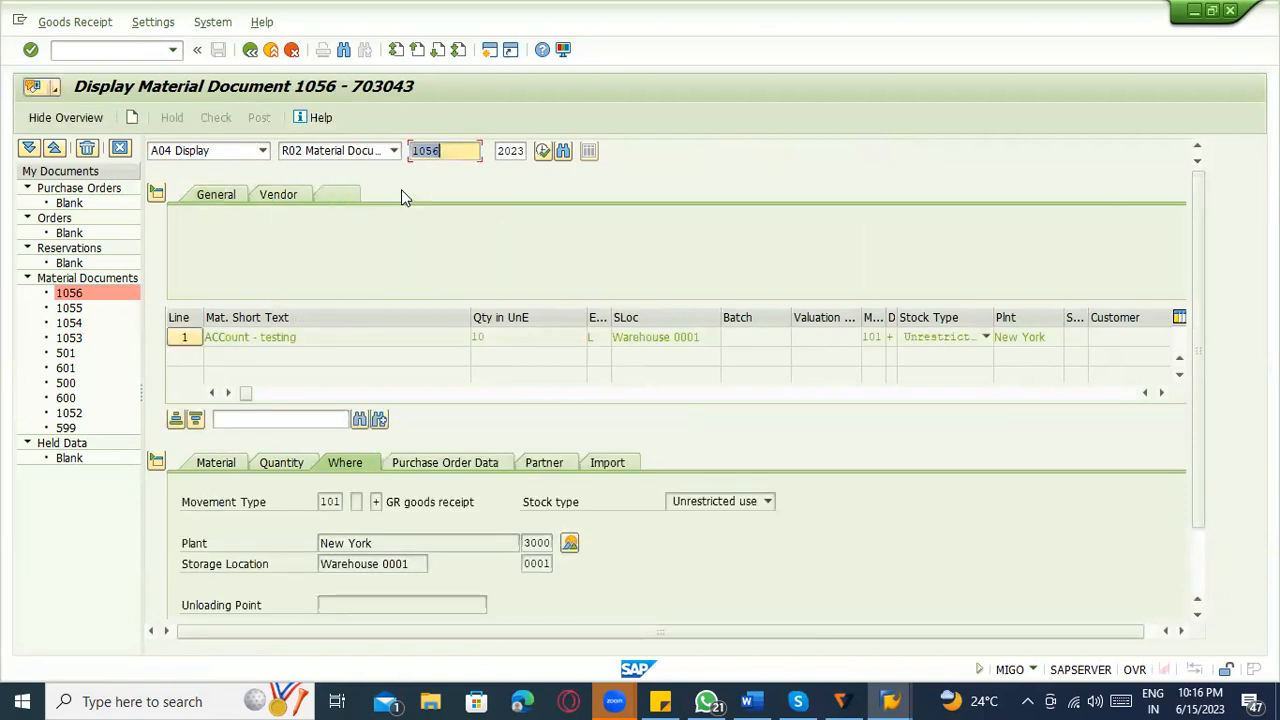
pyautogui.click(696, 241)
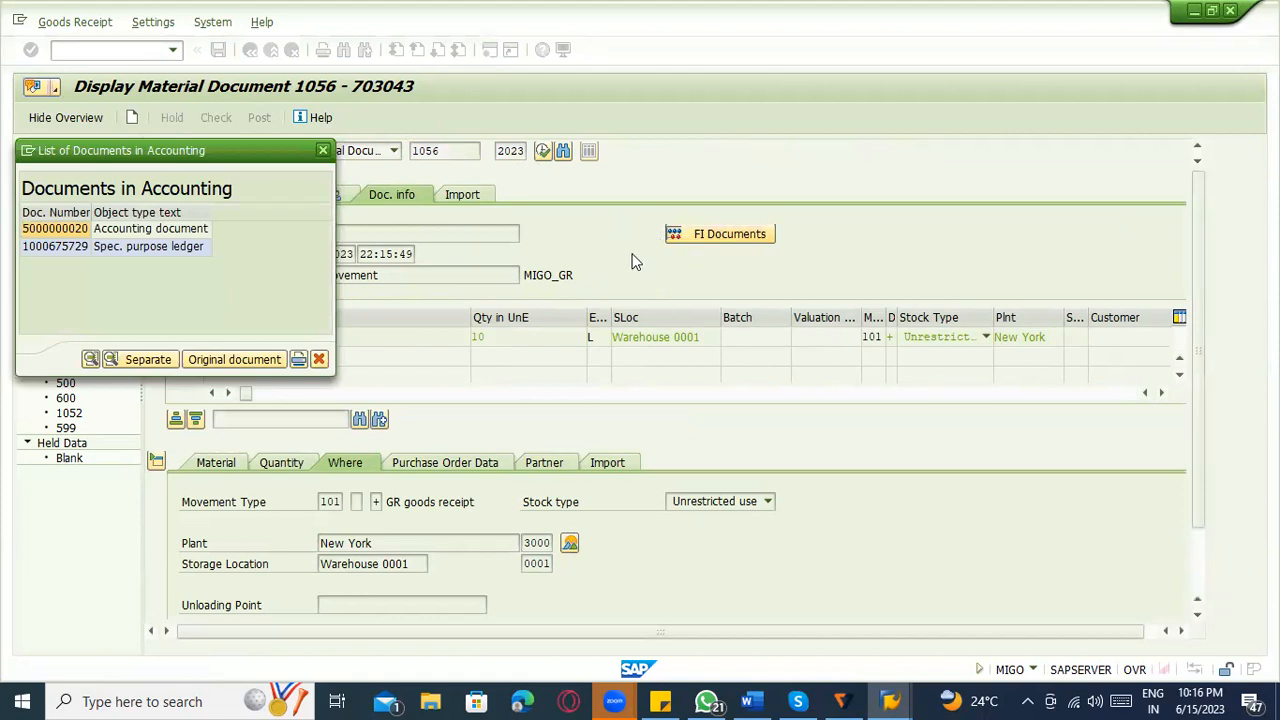
pyautogui.doubleClick(156, 230)
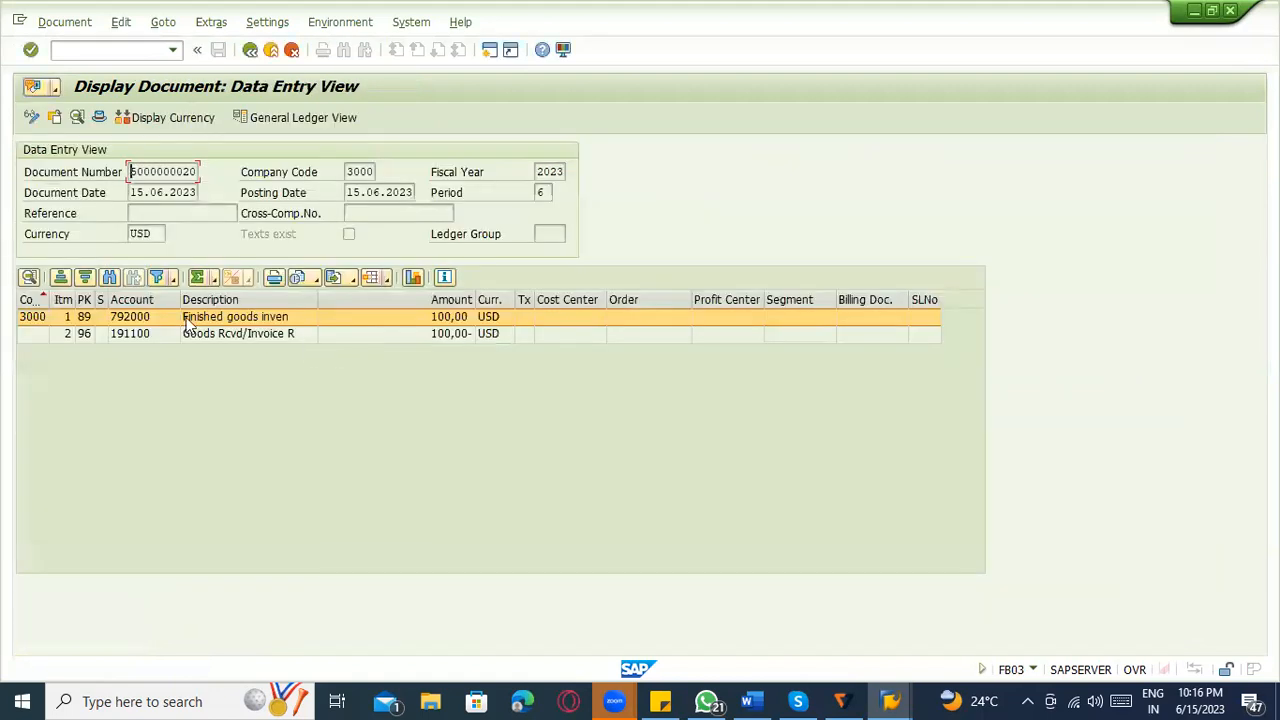
pyautogui.click(135, 318)
pyautogui.click(135, 321)
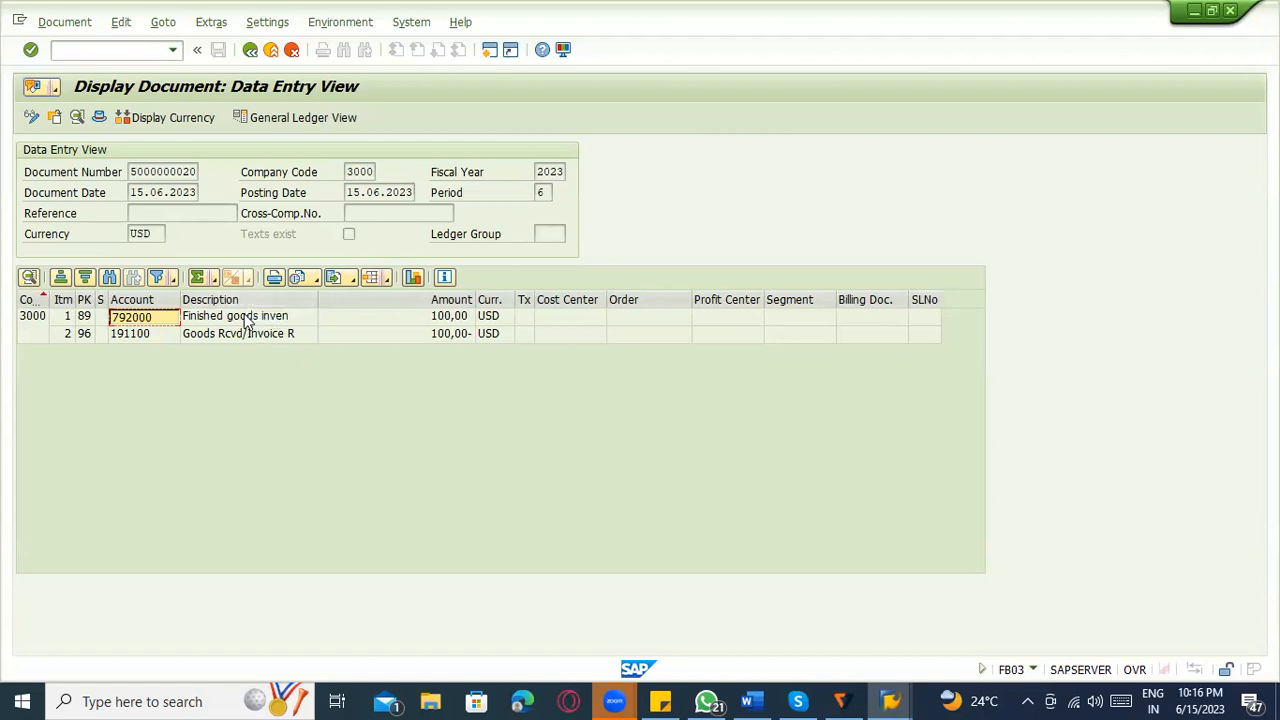
# Return the OBYC session to the Procedures list, leave the accounting document, and review the MM posting procedures around BSX.
pyautogui.hotkey('alt', 'Tab')
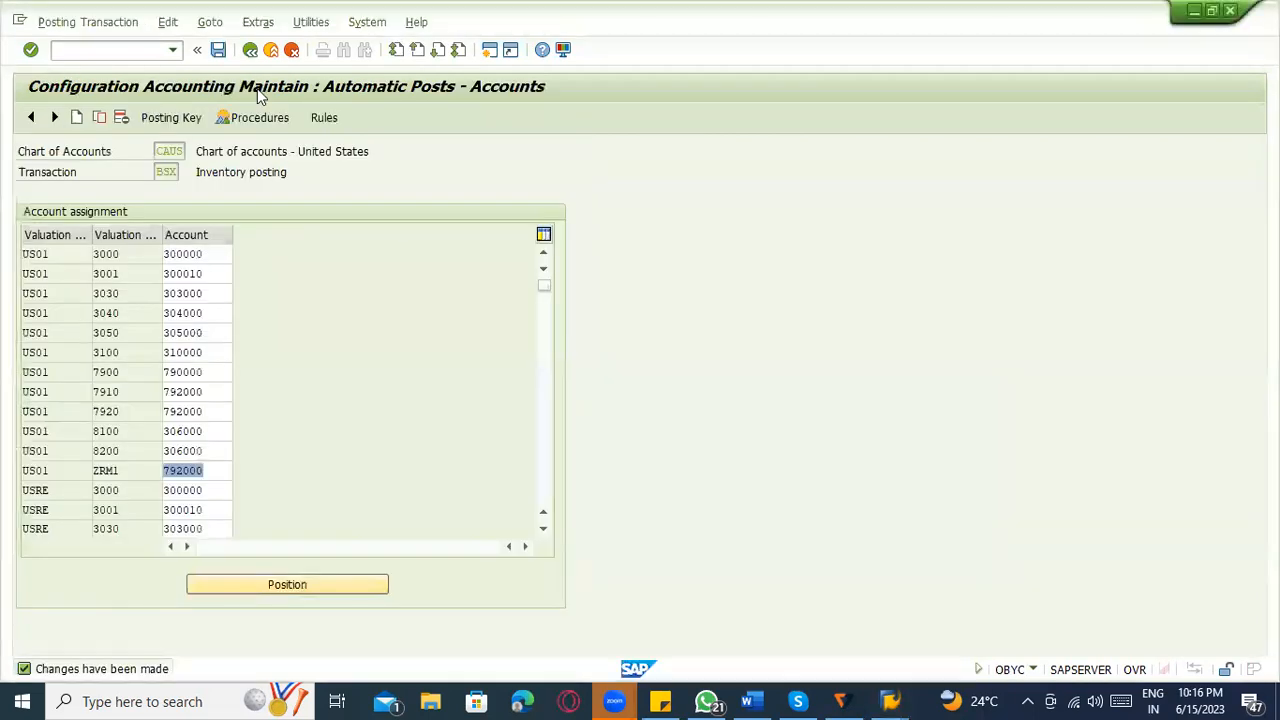
pyautogui.click(250, 50)
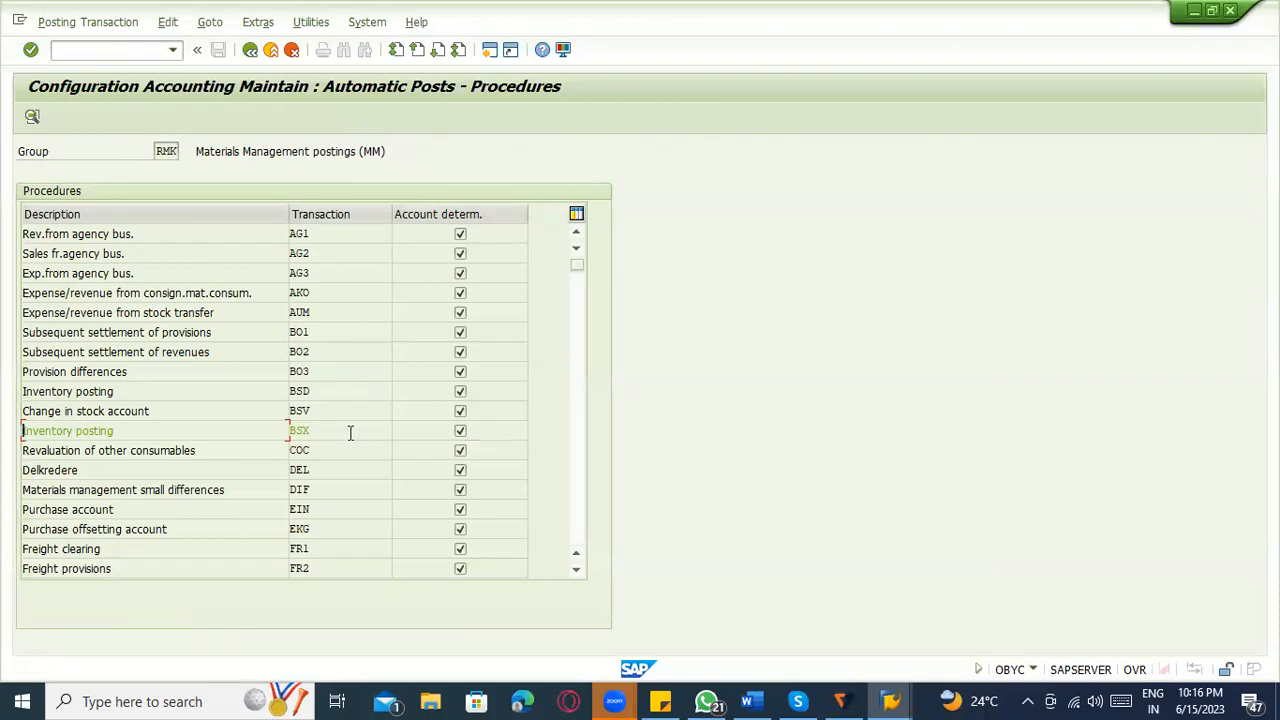
pyautogui.hotkey('alt', 'Tab')
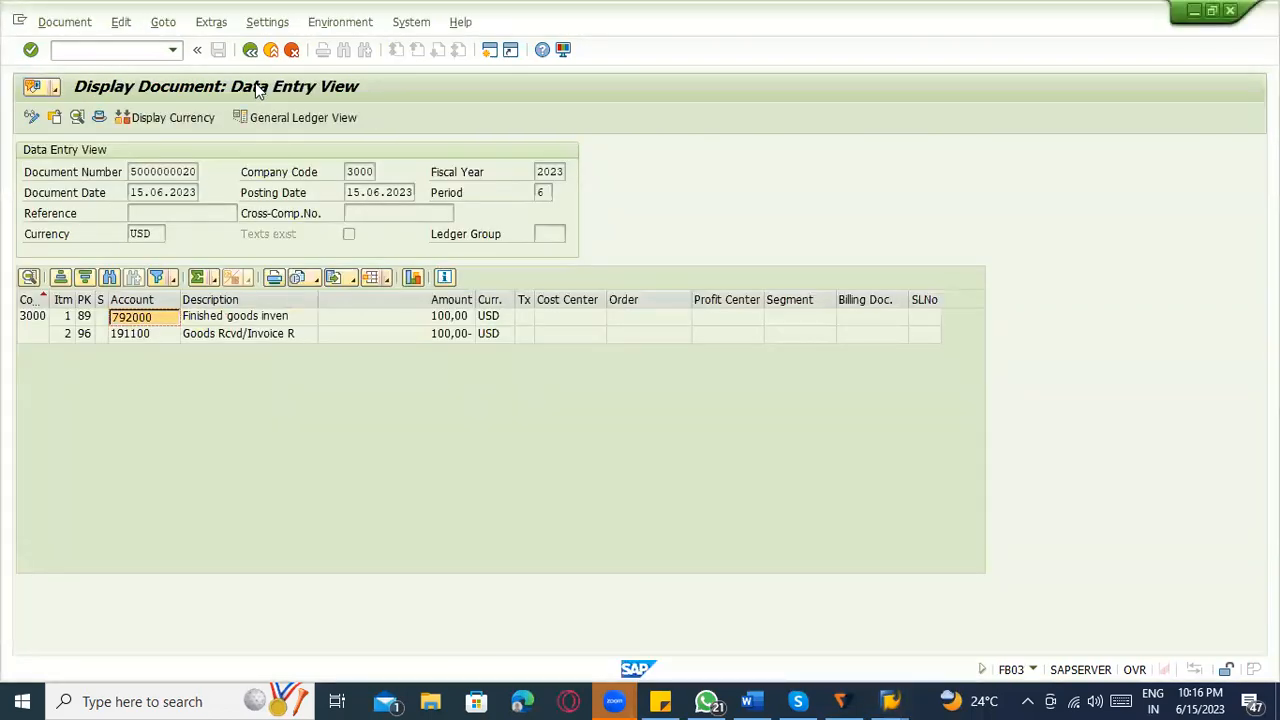
pyautogui.click(249, 49)
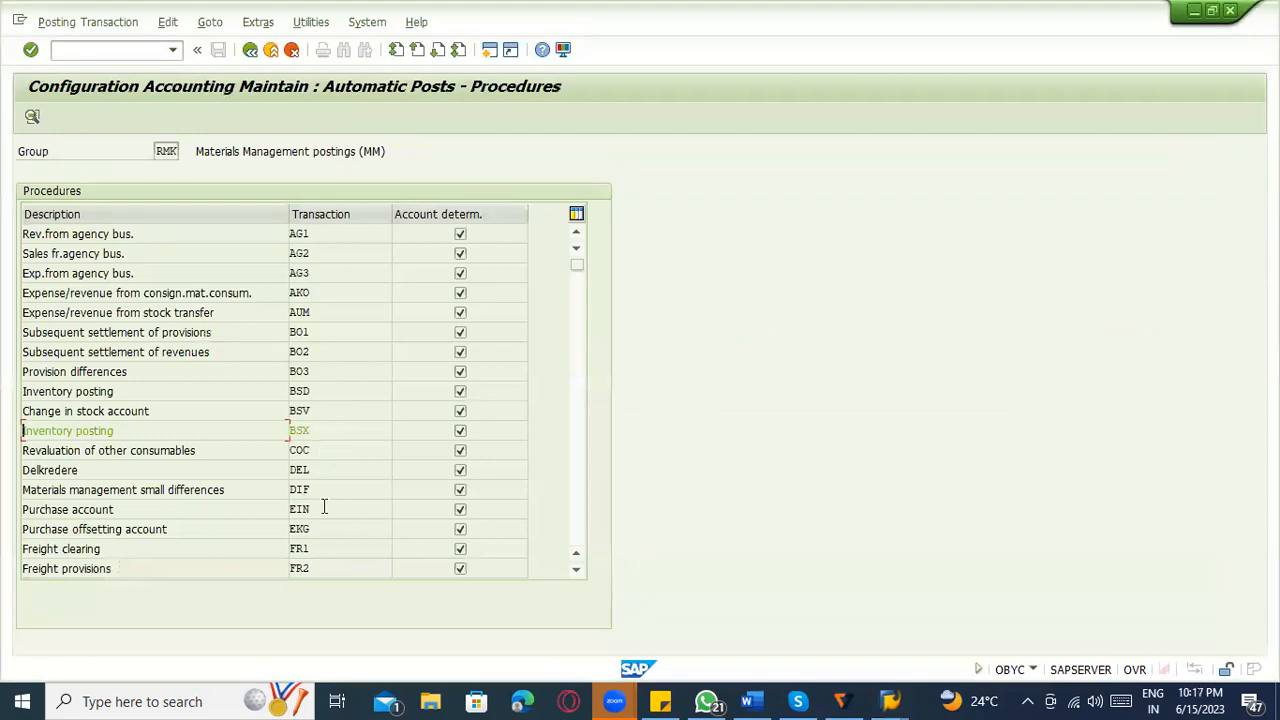
pyautogui.scroll(-1, 325, 460)
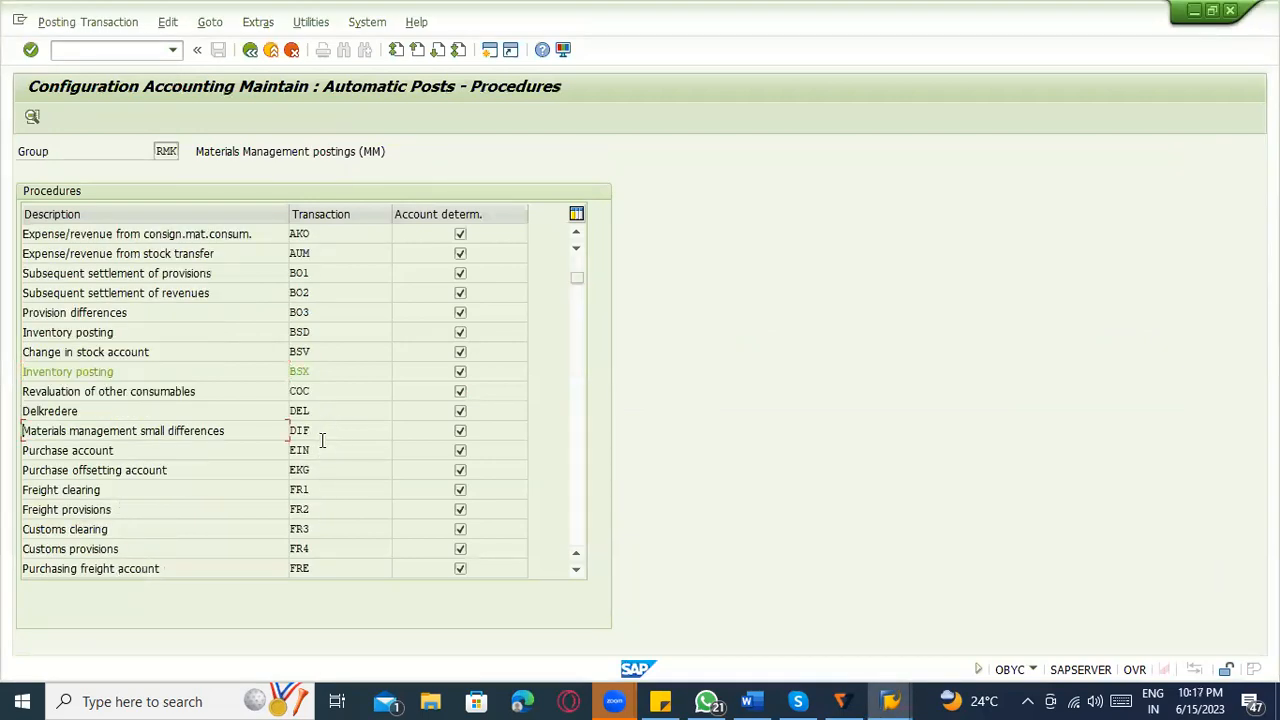
pyautogui.scroll(1, 323, 442)
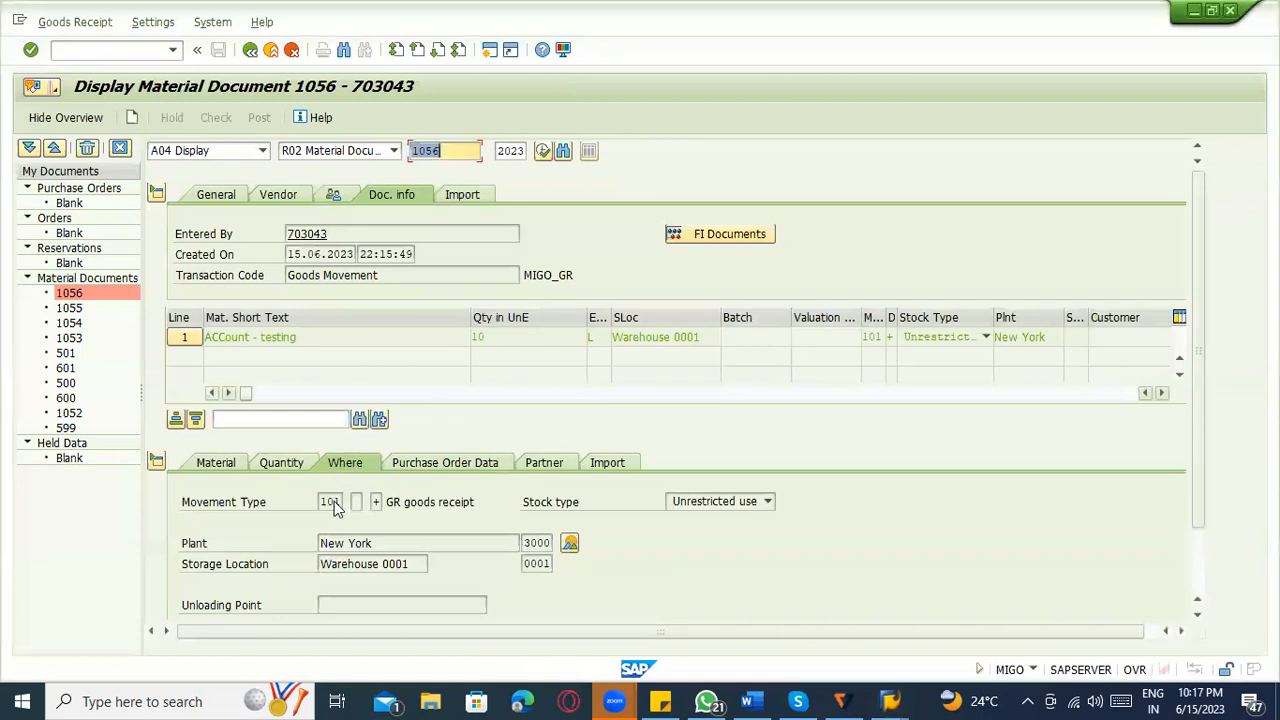
# Display the received material's master record from the material document and check the valuation class in its Accounting 1 view.
pyautogui.click(220, 463)
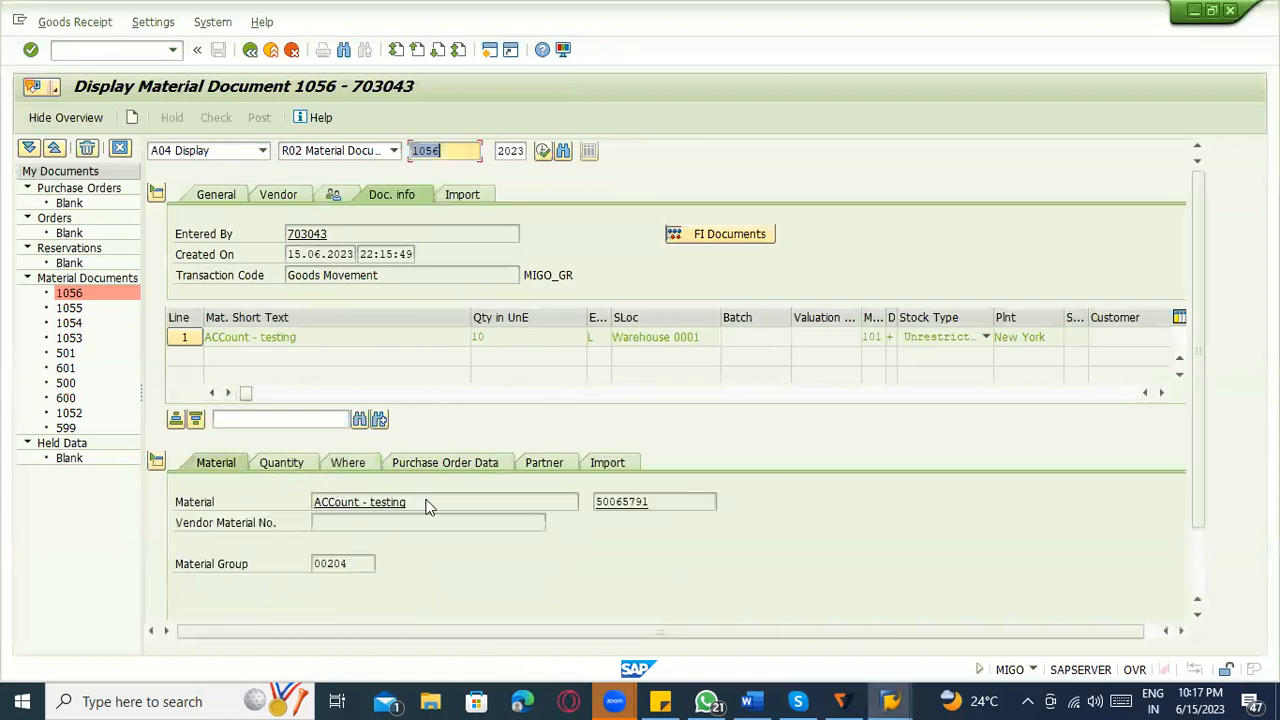
pyautogui.doubleClick(630, 503)
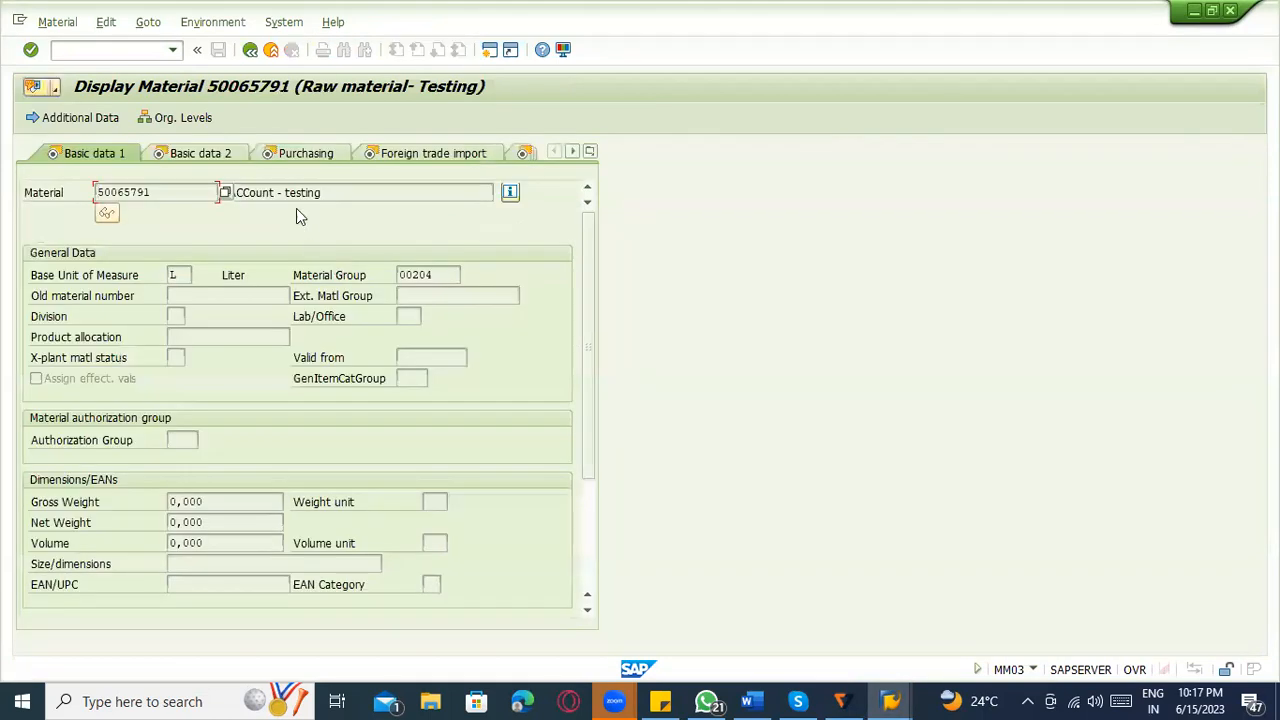
pyautogui.click(590, 151)
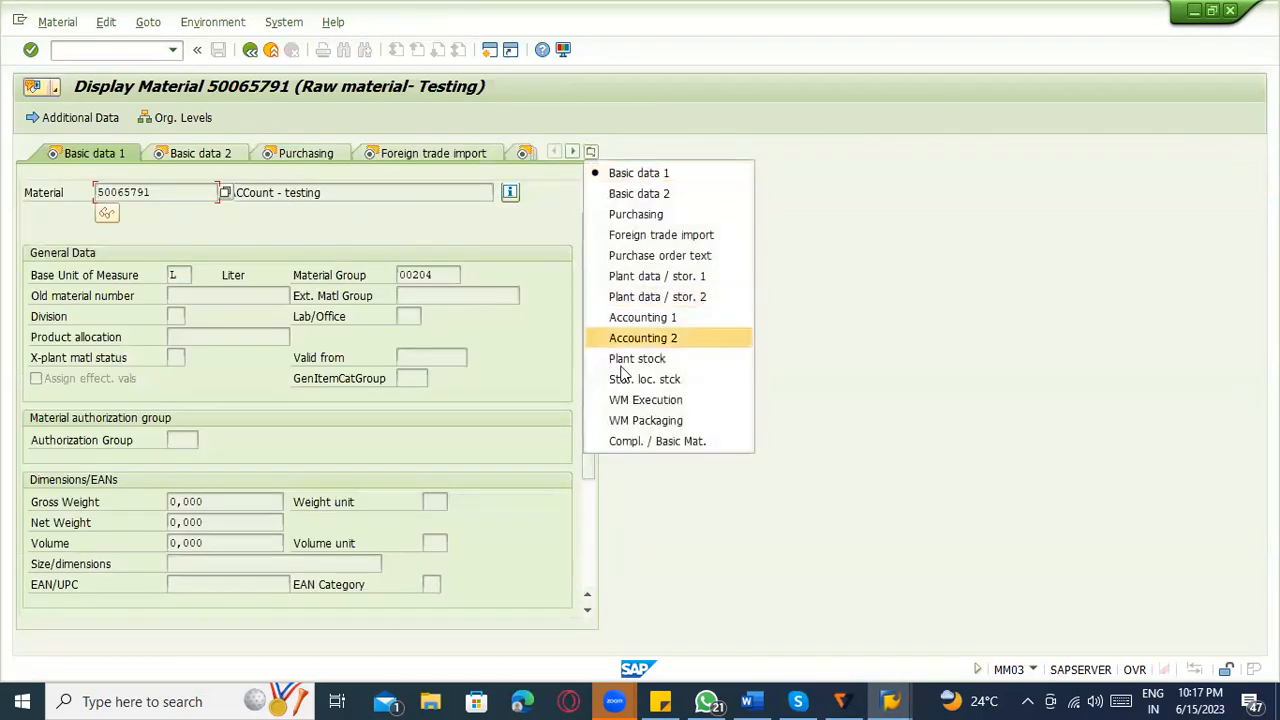
pyautogui.click(640, 317)
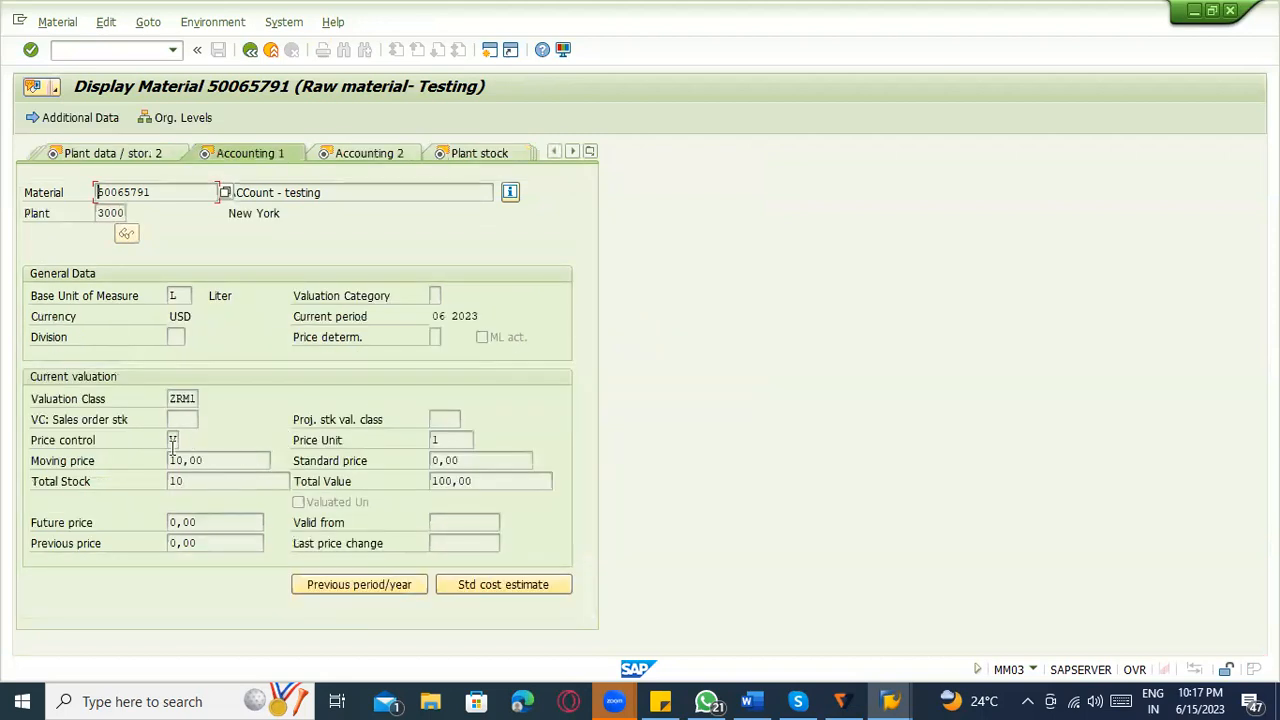
pyautogui.click(172, 398)
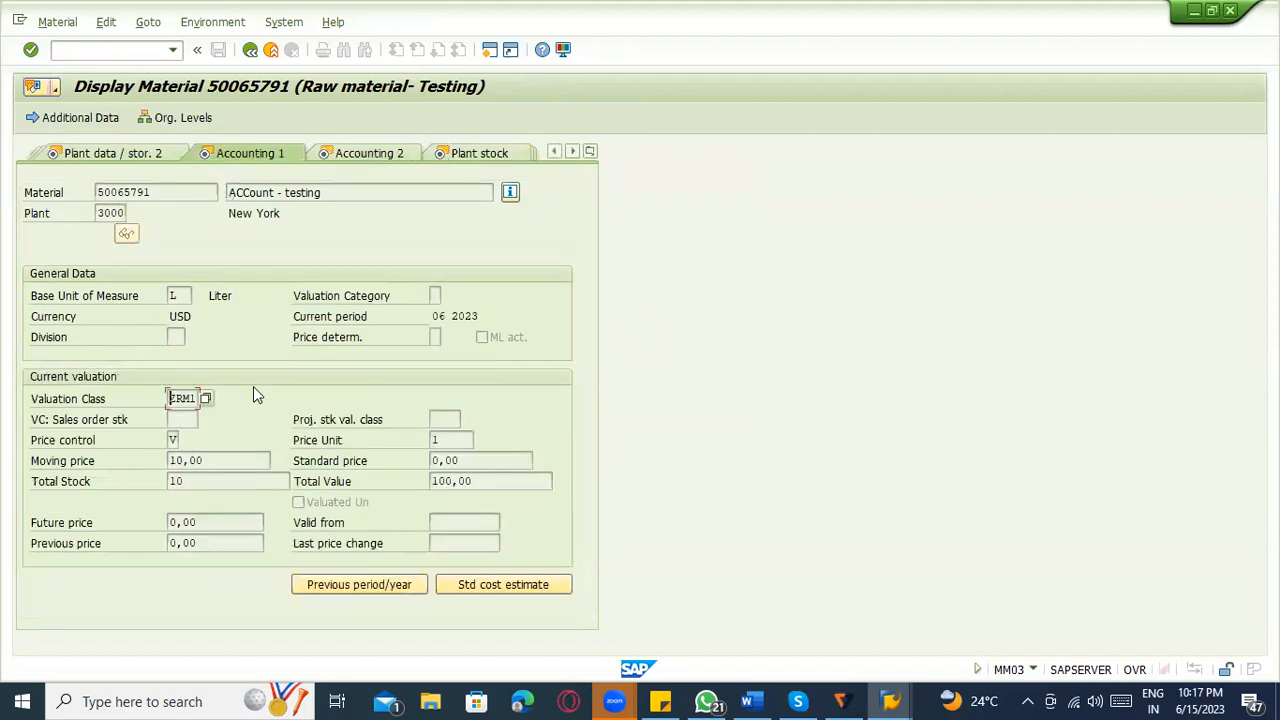
pyautogui.doubleClick(191, 394)
pyautogui.moveTo(191, 394); pyautogui.dragTo(183, 395)
pyautogui.click(255, 54)
pyautogui.click(270, 49)
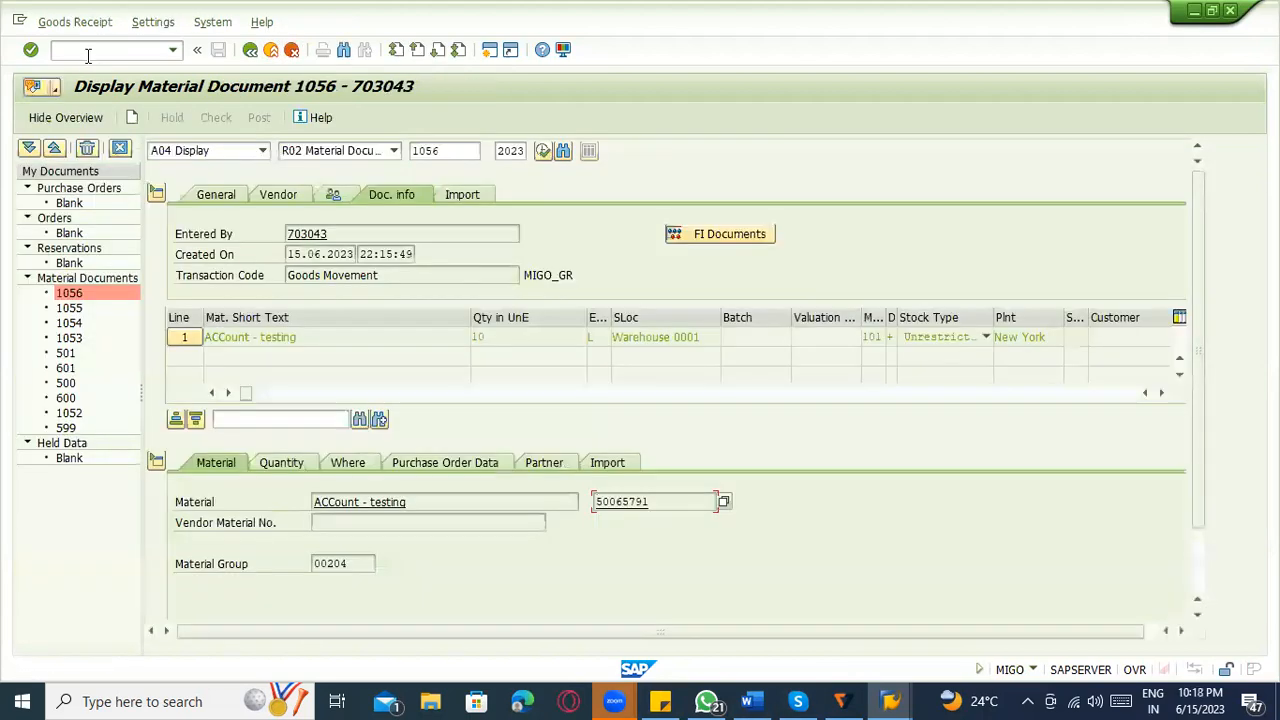
# Restart MIGO, choose A07 Goods Issue with reference R10 Other, and clear special stock indicator K beside movement type 201.
pyautogui.write('NMIGO')
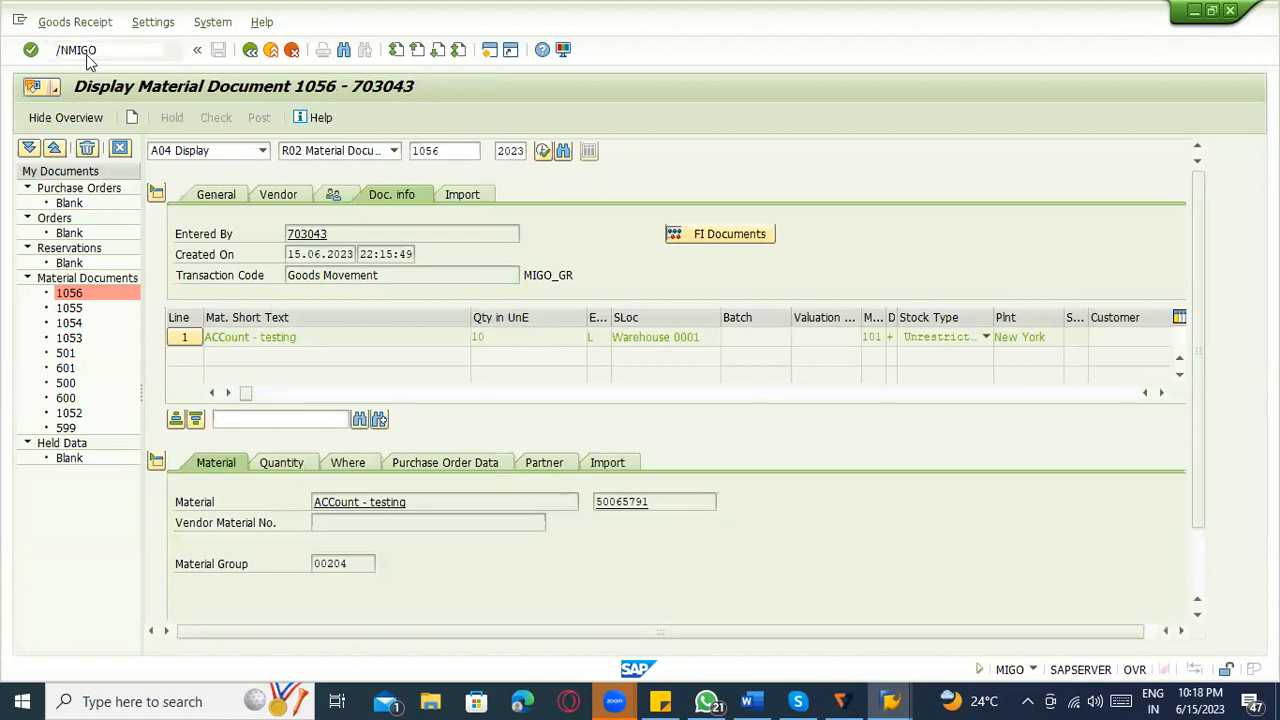
pyautogui.press('Return')
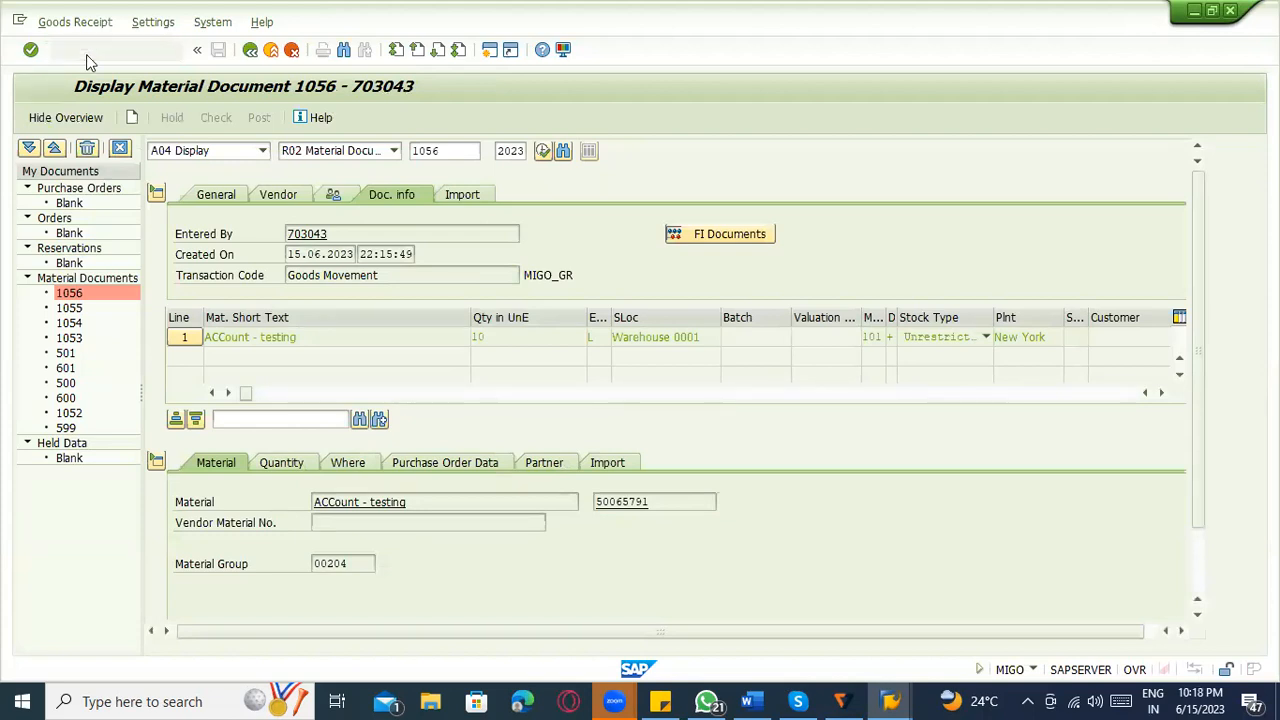
pyautogui.click(255, 155)
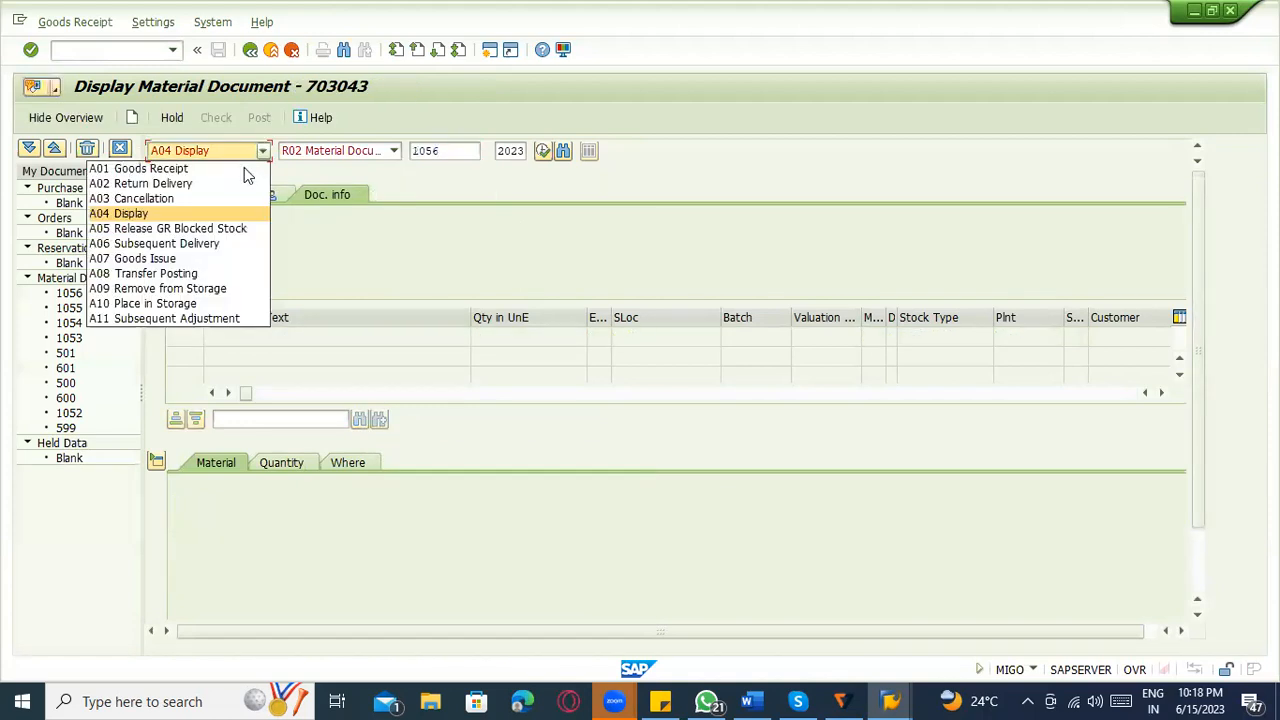
pyautogui.click(214, 259)
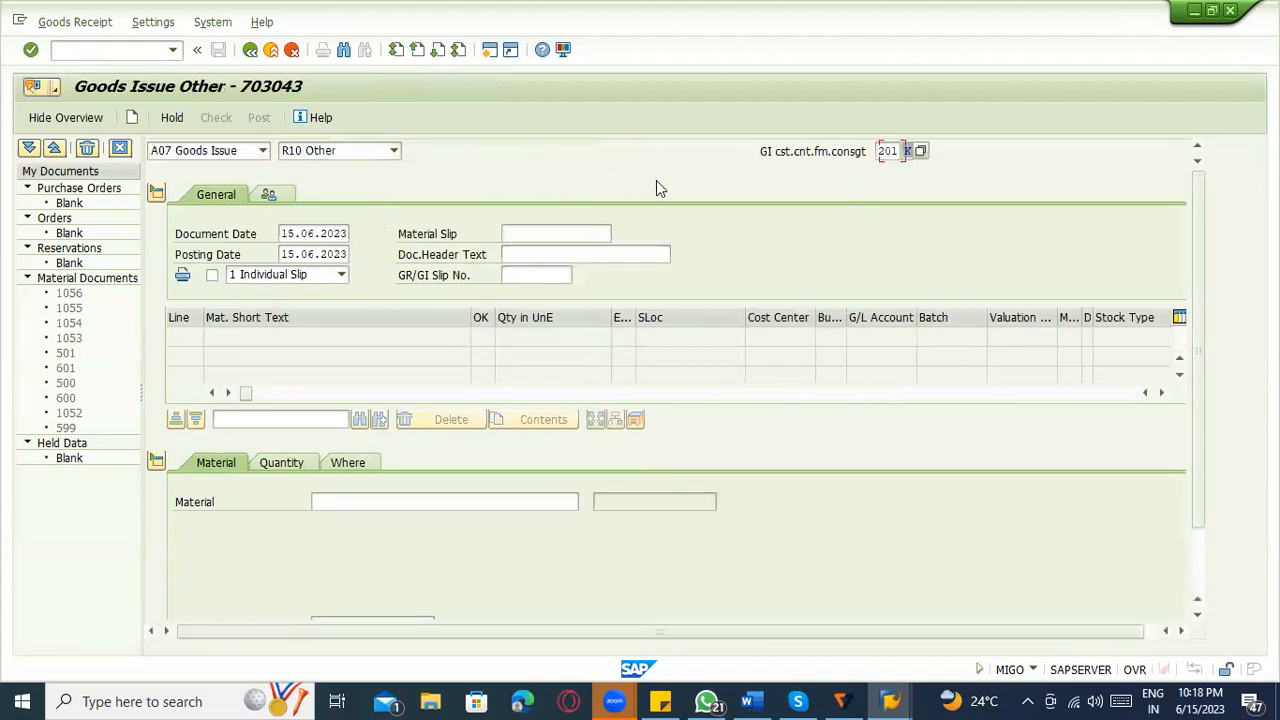
pyautogui.press('BackSpace')
pyautogui.click(720, 203)
pyautogui.press('Return')
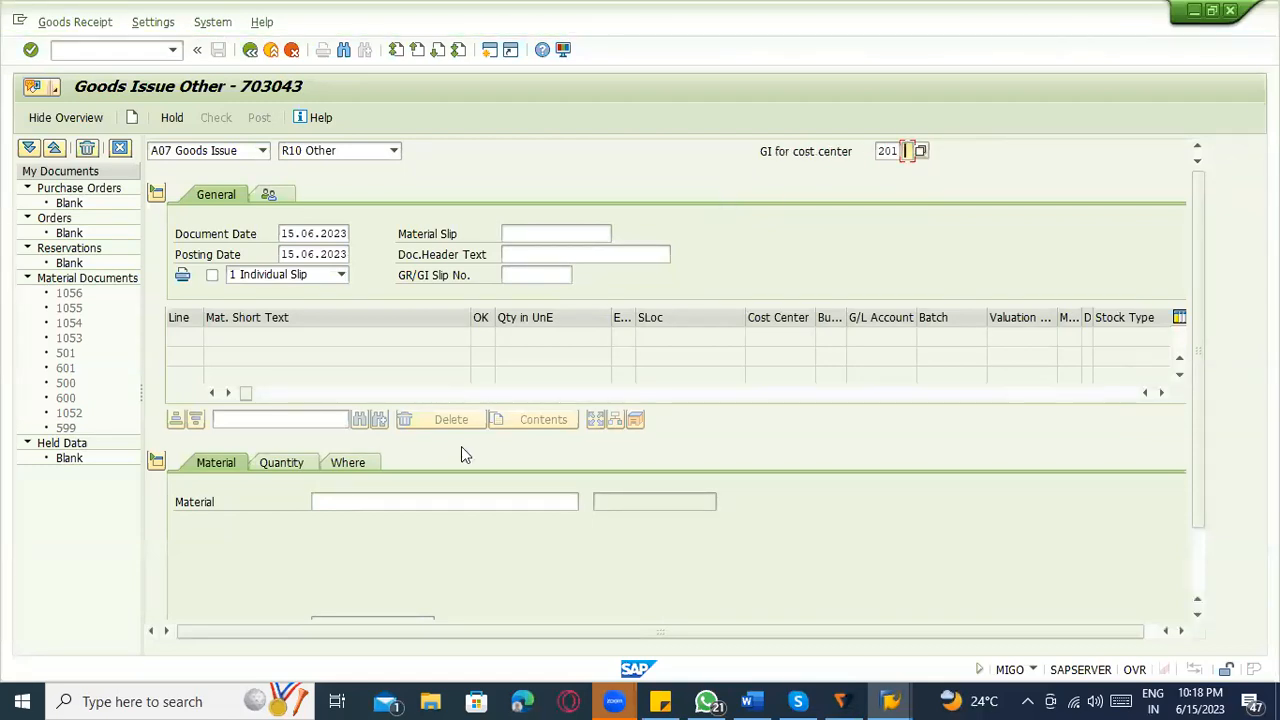
pyautogui.scroll(-1, 348, 508)
pyautogui.click(349, 441)
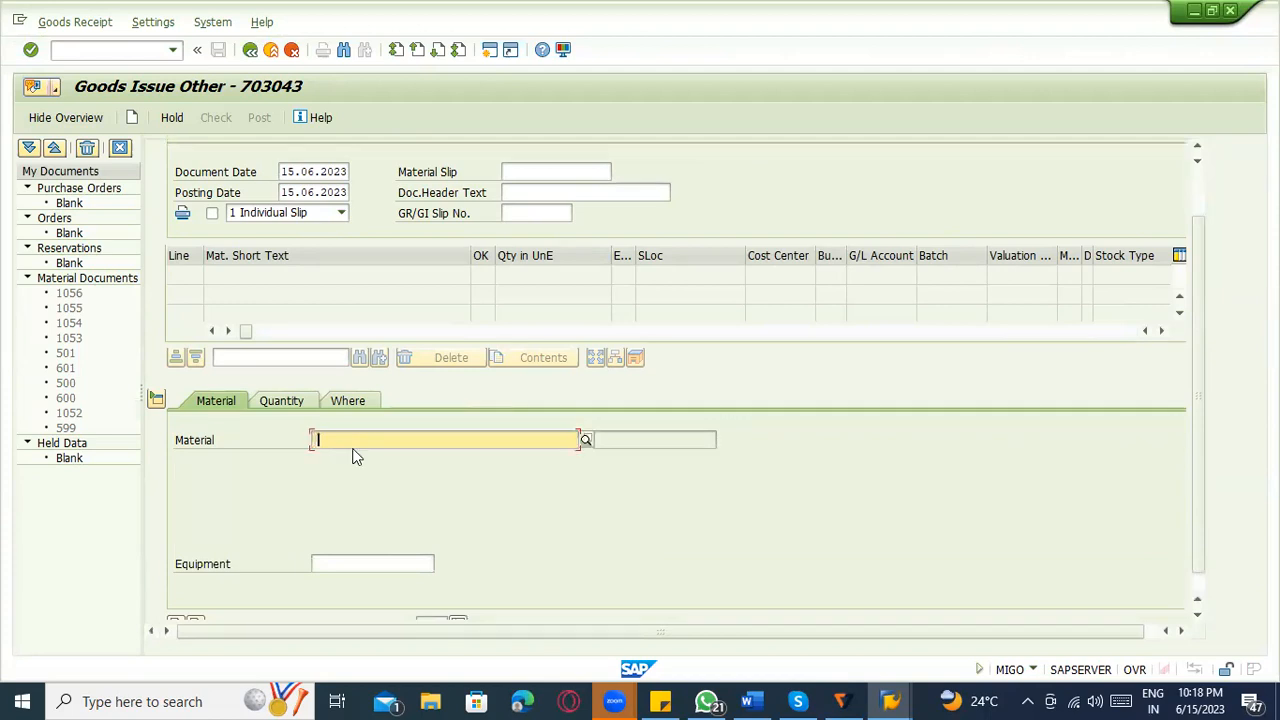
pyautogui.click(352, 459)
pyautogui.moveTo(384, 440); pyautogui.dragTo(303, 441)
pyautogui.write('792000')
pyautogui.press('BackSpace')
pyautogui.press('BackSpace')
pyautogui.press('BackSpace')
pyautogui.press('BackSpace')
pyautogui.press('BackSpace')
pyautogui.press('BackSpace')
pyautogui.write('792000')
pyautogui.press('BackSpace')
pyautogui.press('BackSpace')
pyautogui.press('BackSpace')
pyautogui.press('BackSpace')
pyautogui.press('BackSpace')
pyautogui.press('BackSpace')
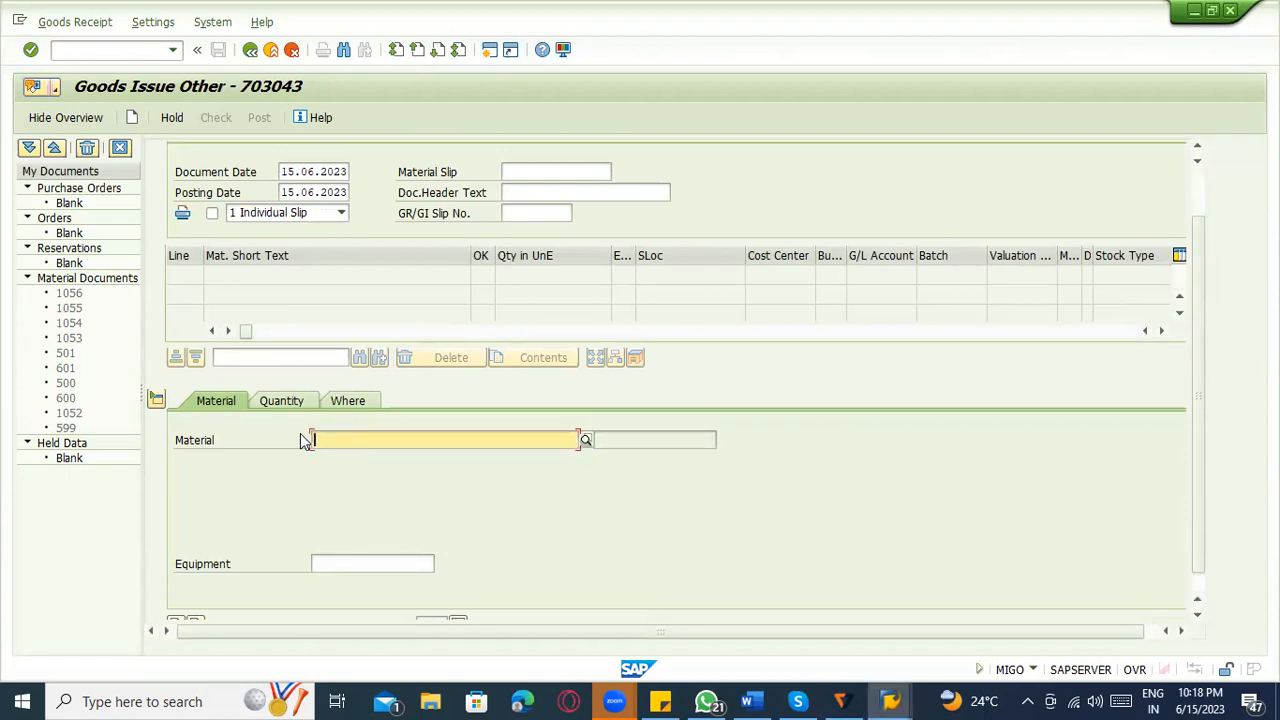
# In the OBYC session, open the purchase order display with ME23N and copy the purchase order number.
pyautogui.hotkey('alt', 'Tab')
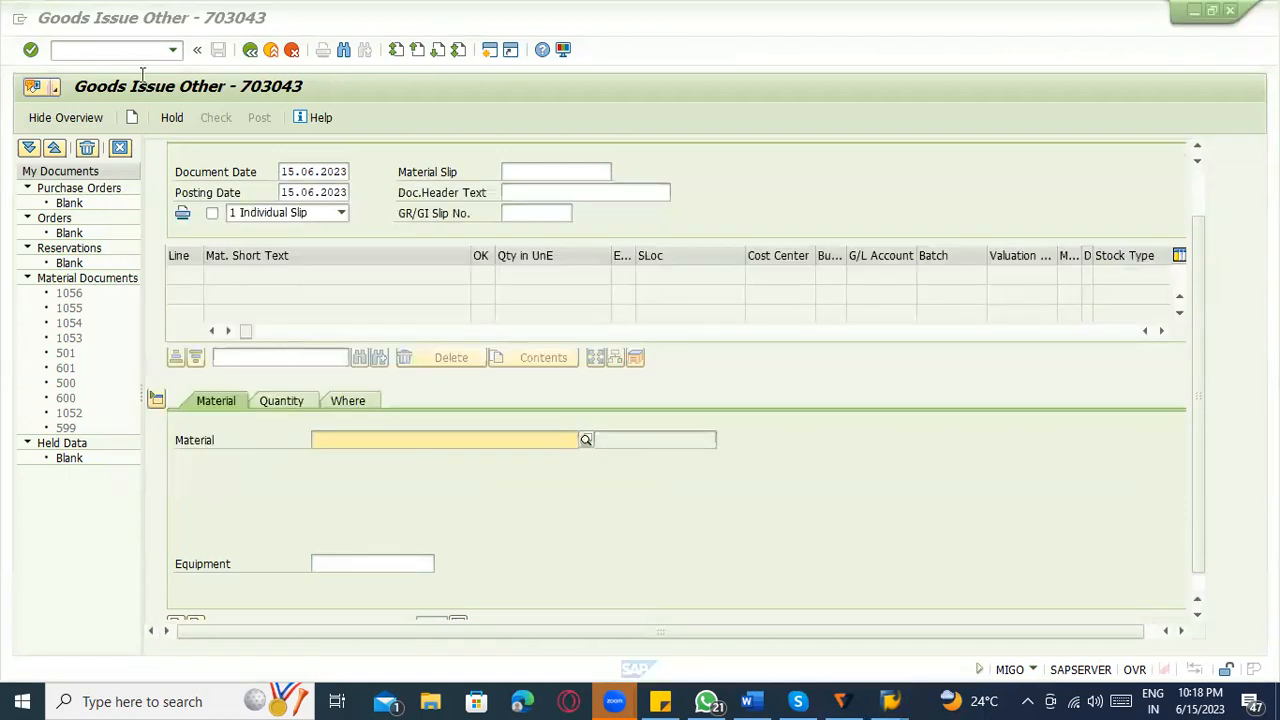
pyautogui.click(135, 53)
pyautogui.write('/')
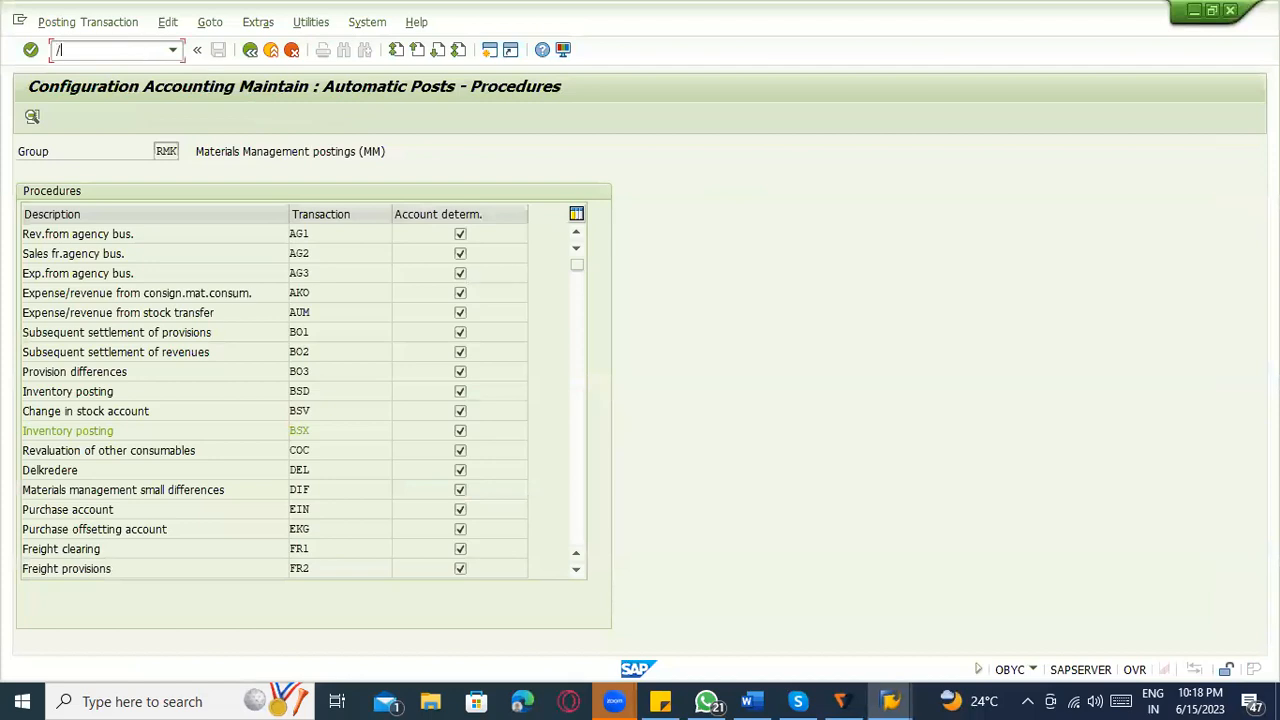
pyautogui.write('NME23N')
pyautogui.press('Return')
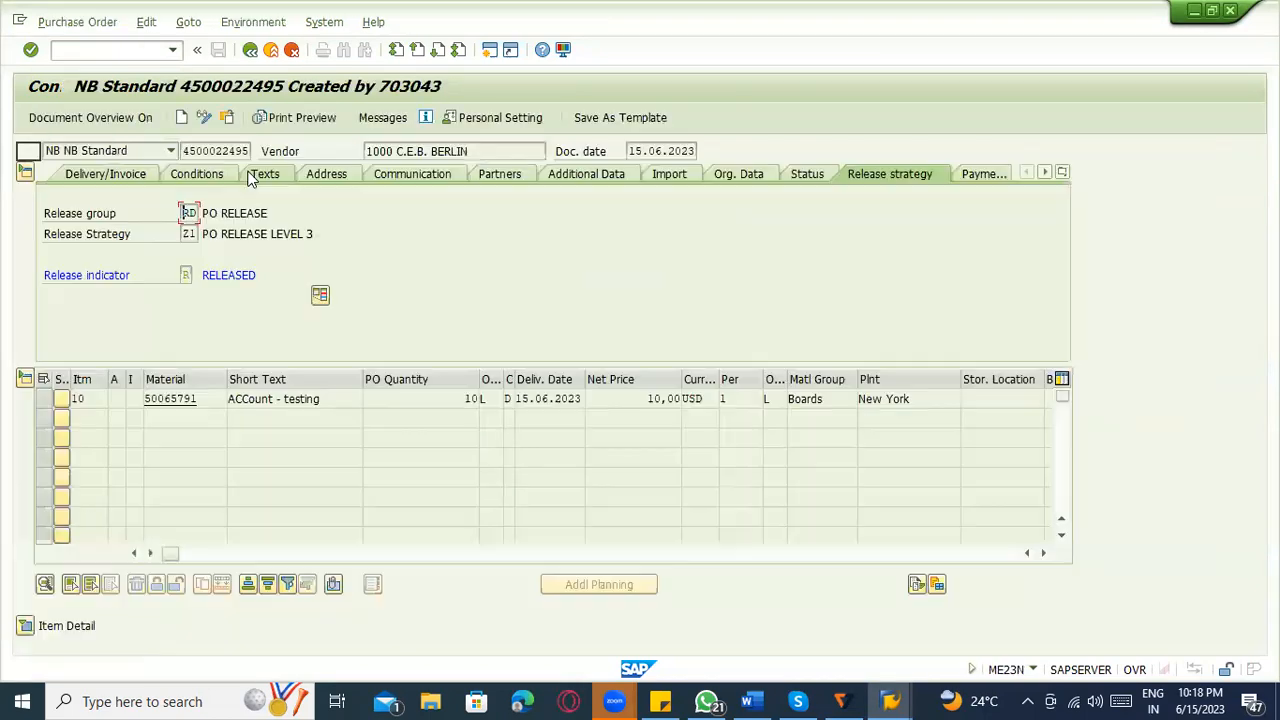
pyautogui.click(184, 154)
pyautogui.moveTo(182, 152); pyautogui.dragTo(247, 155)
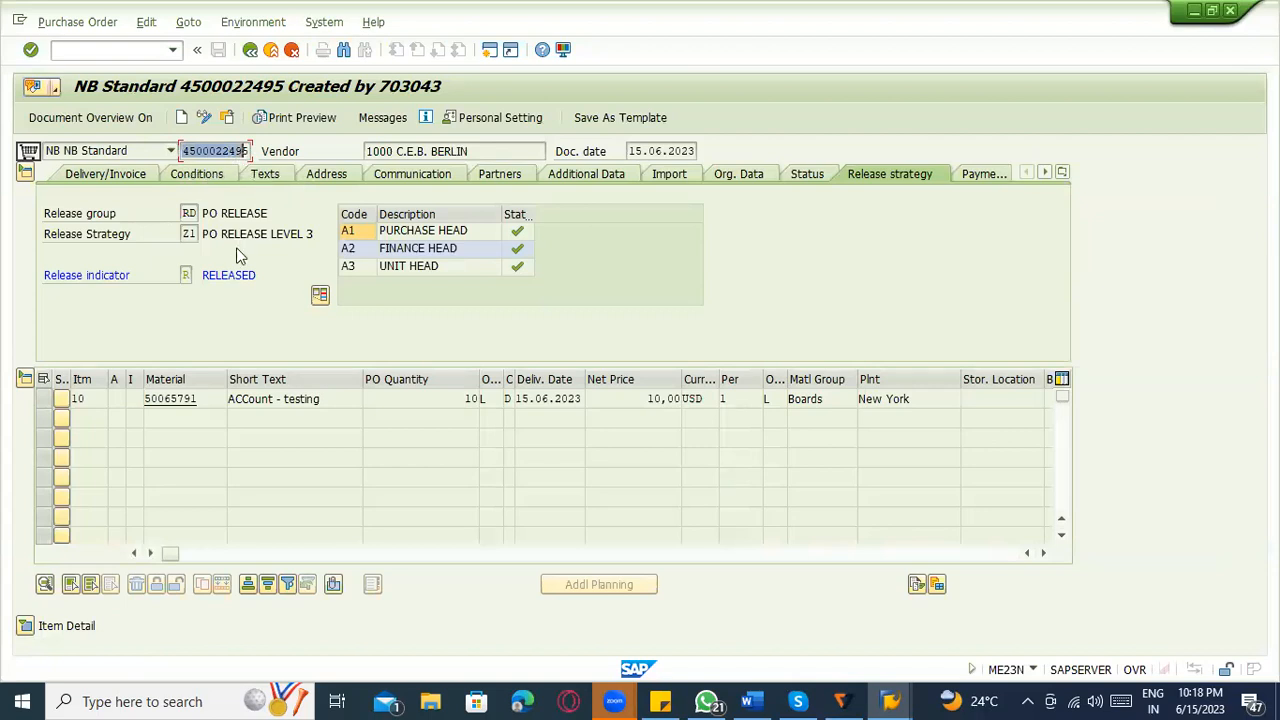
pyautogui.hotkey('ctrl', 'c')
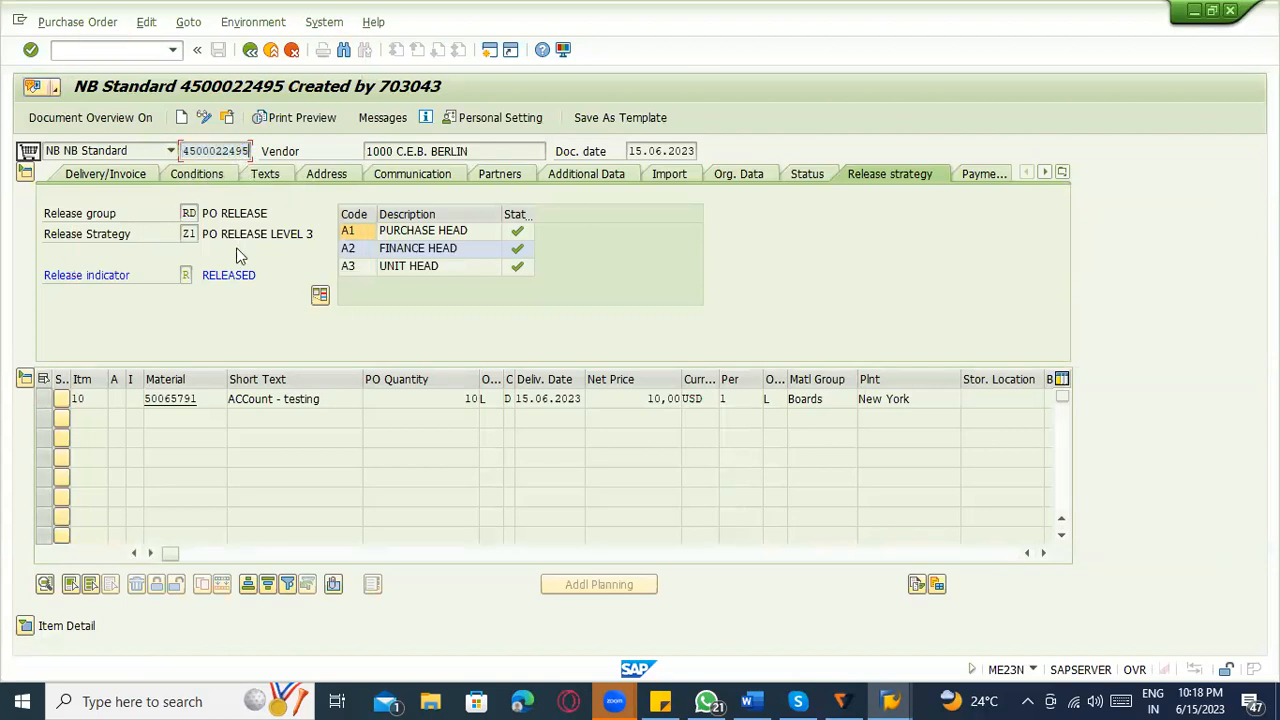
# Try to enter the copied purchase order number as the goods issue's material, and clear the Material field.
pyautogui.hotkey('alt', 'Tab')
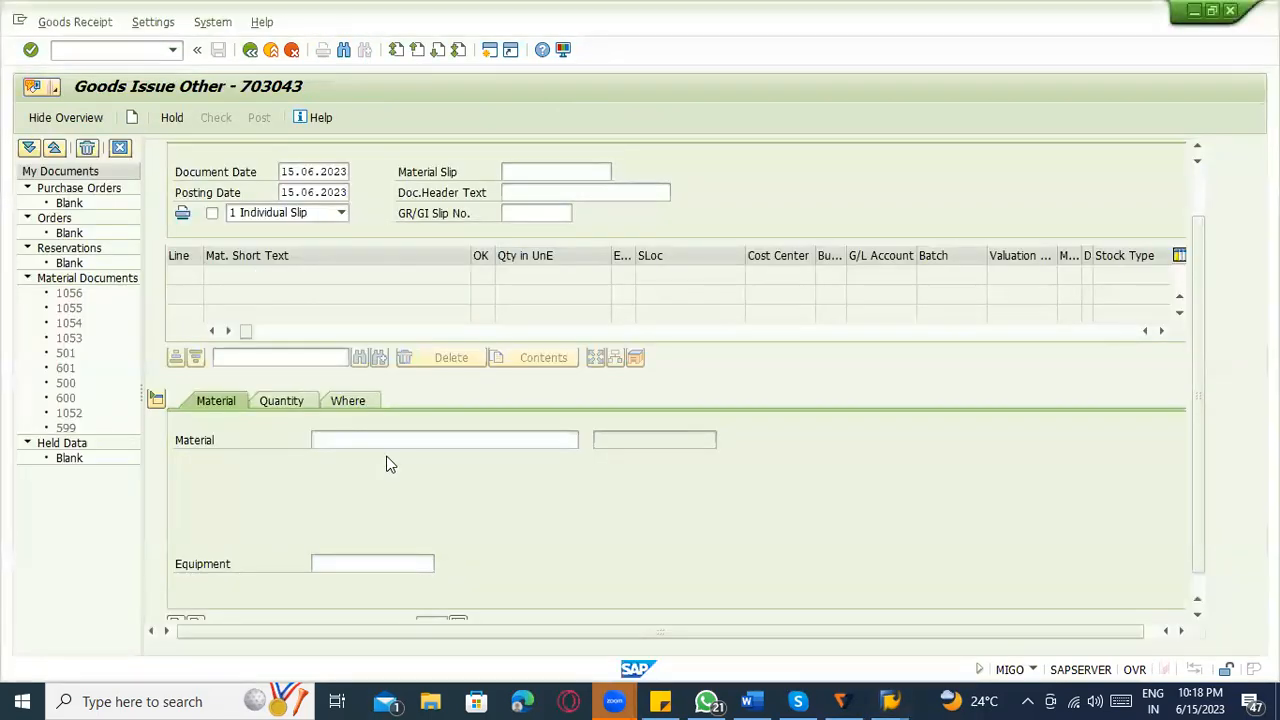
pyautogui.click(386, 435)
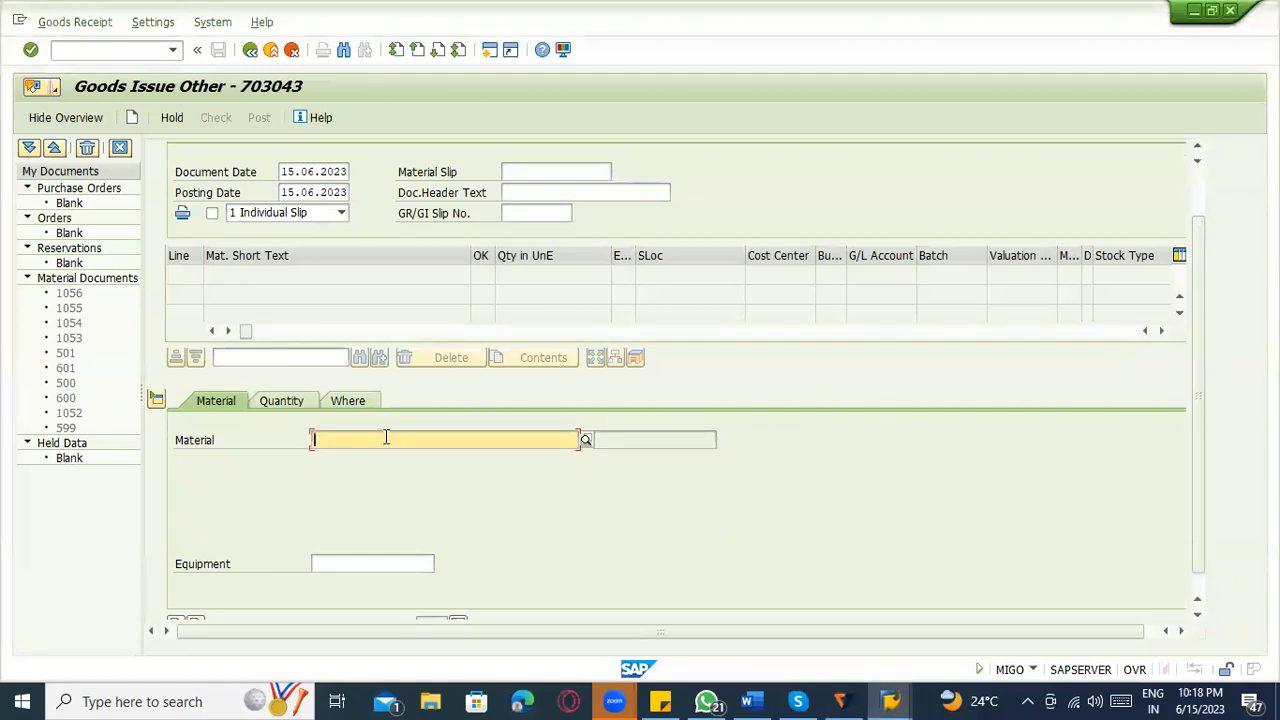
pyautogui.hotkey('ctrl', 'v')
pyautogui.click(280, 403)
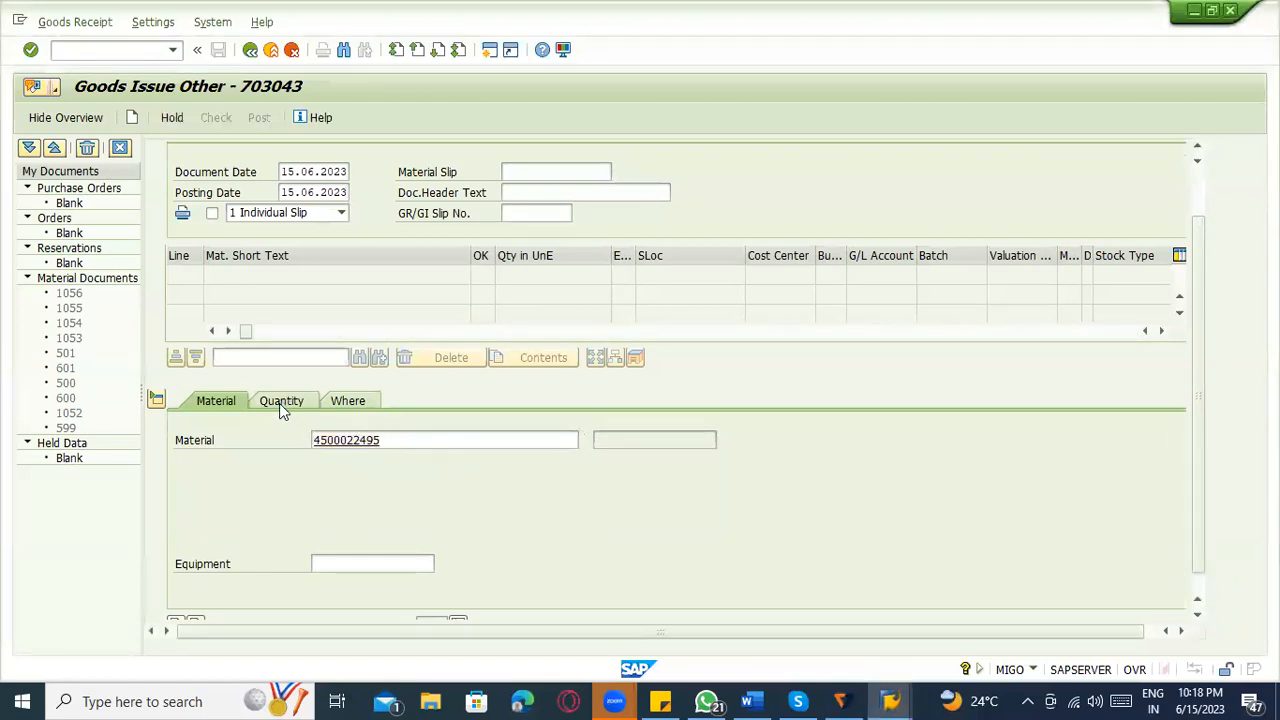
pyautogui.press('Return')
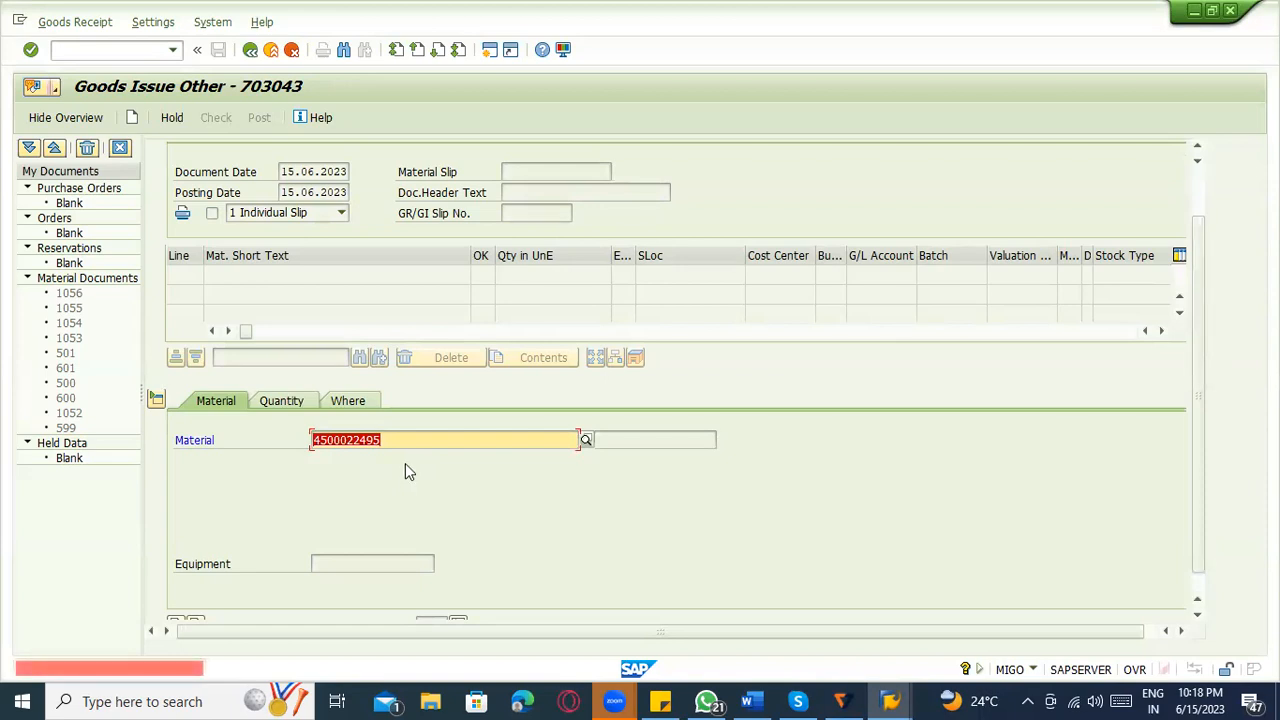
pyautogui.press('BackSpace')
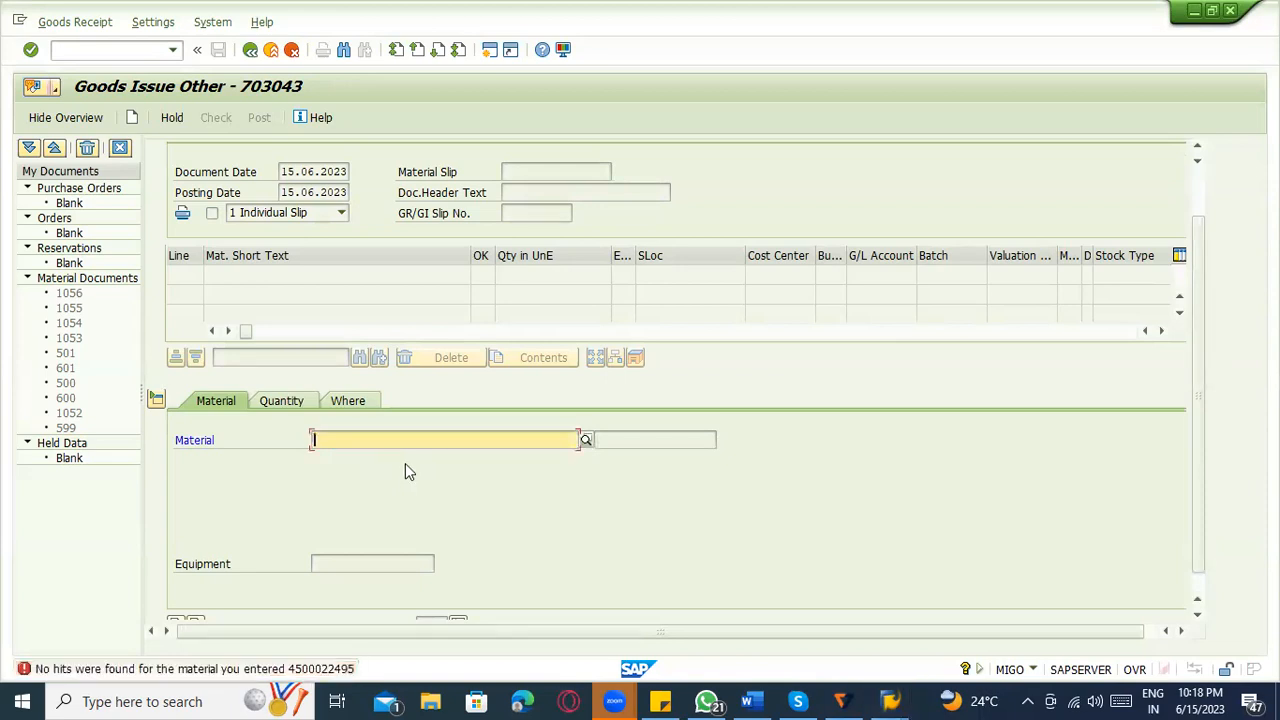
# Copy material number 50065791 from the purchase order item and enter it as the goods issue's material.
pyautogui.hotkey('alt', 'Tab')
pyautogui.hotkey('alt', 'Tab')
pyautogui.hotkey('alt', 'shift', 'Tab')
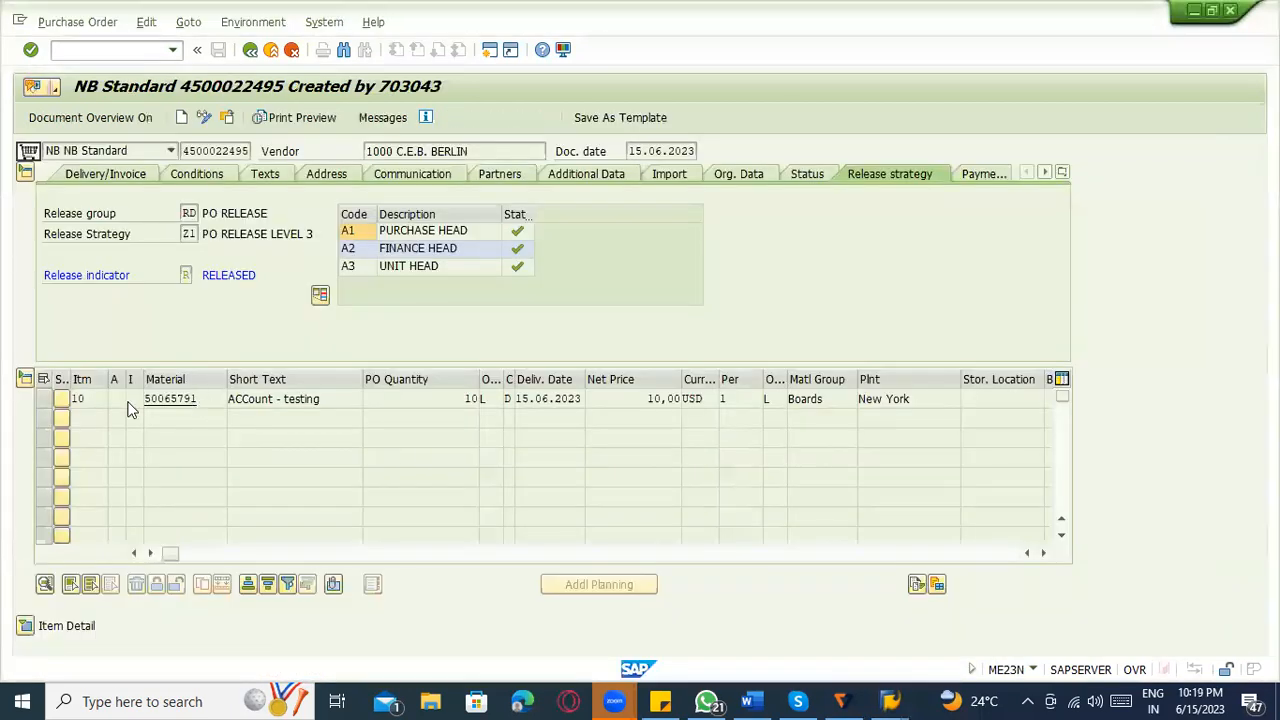
pyautogui.hotkey('ctrl', 'c')
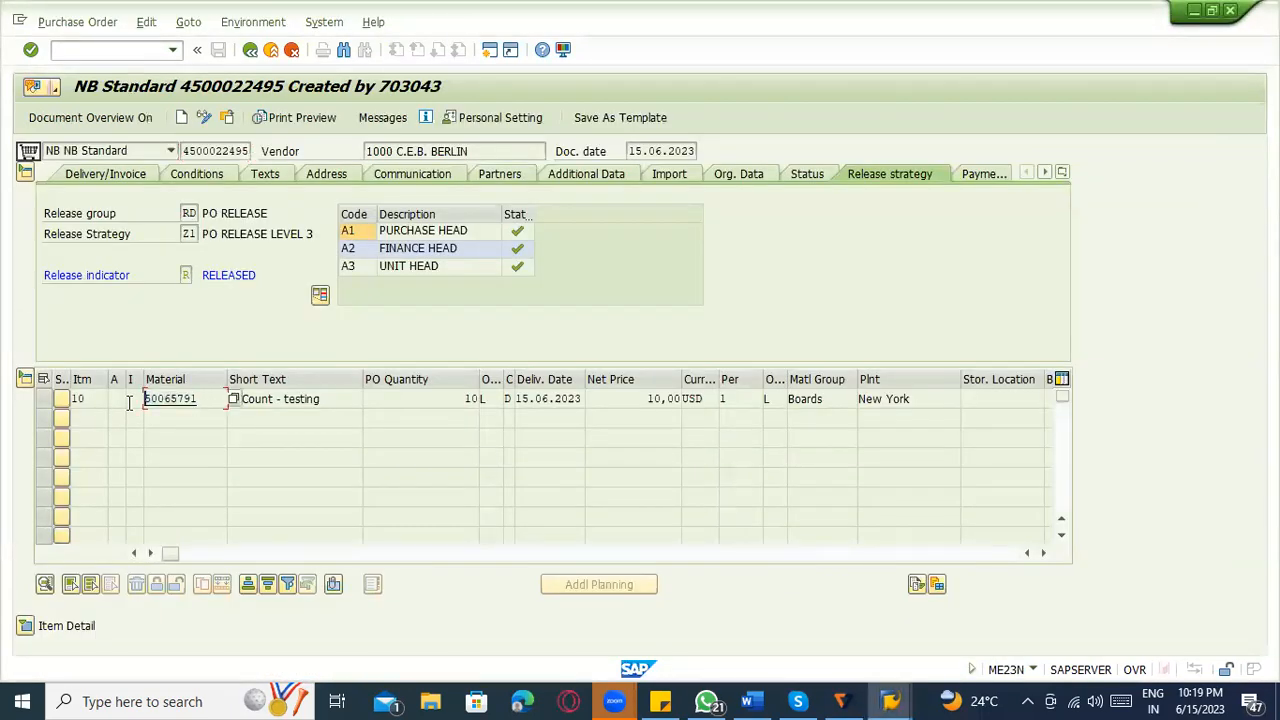
pyautogui.hotkey('alt', 'Tab')
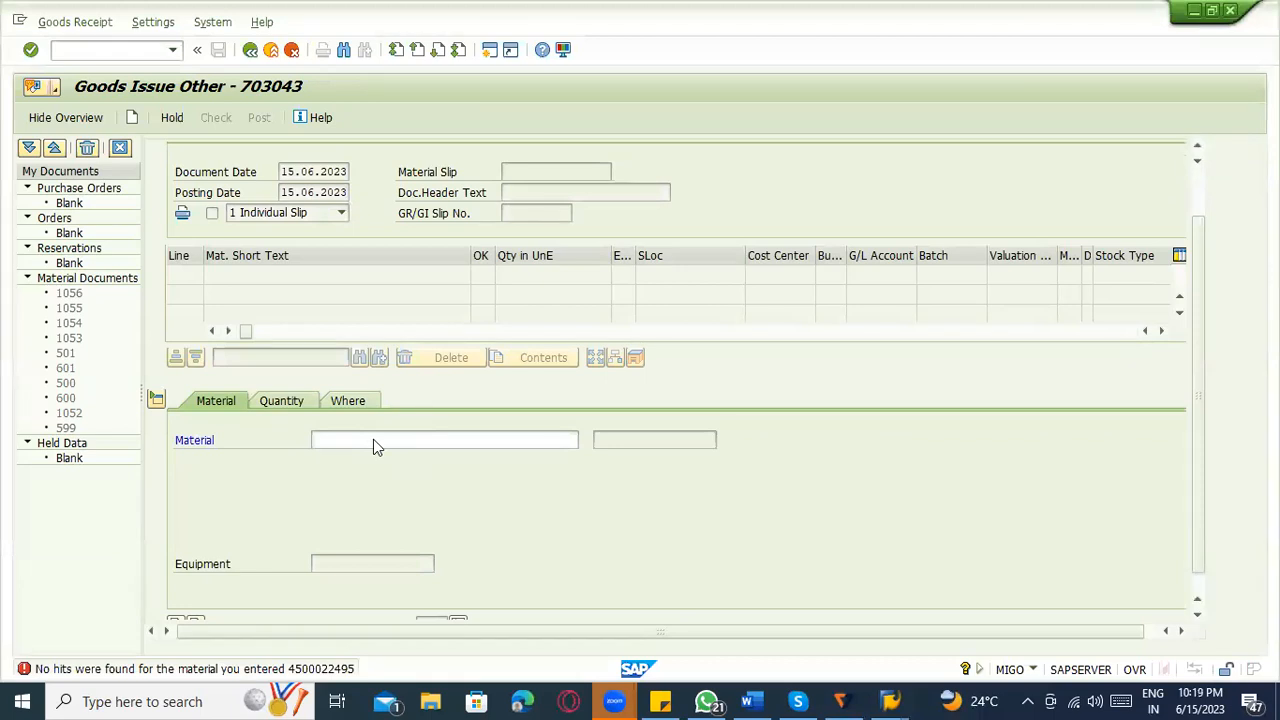
pyautogui.click(373, 439)
pyautogui.hotkey('ctrl', 'v')
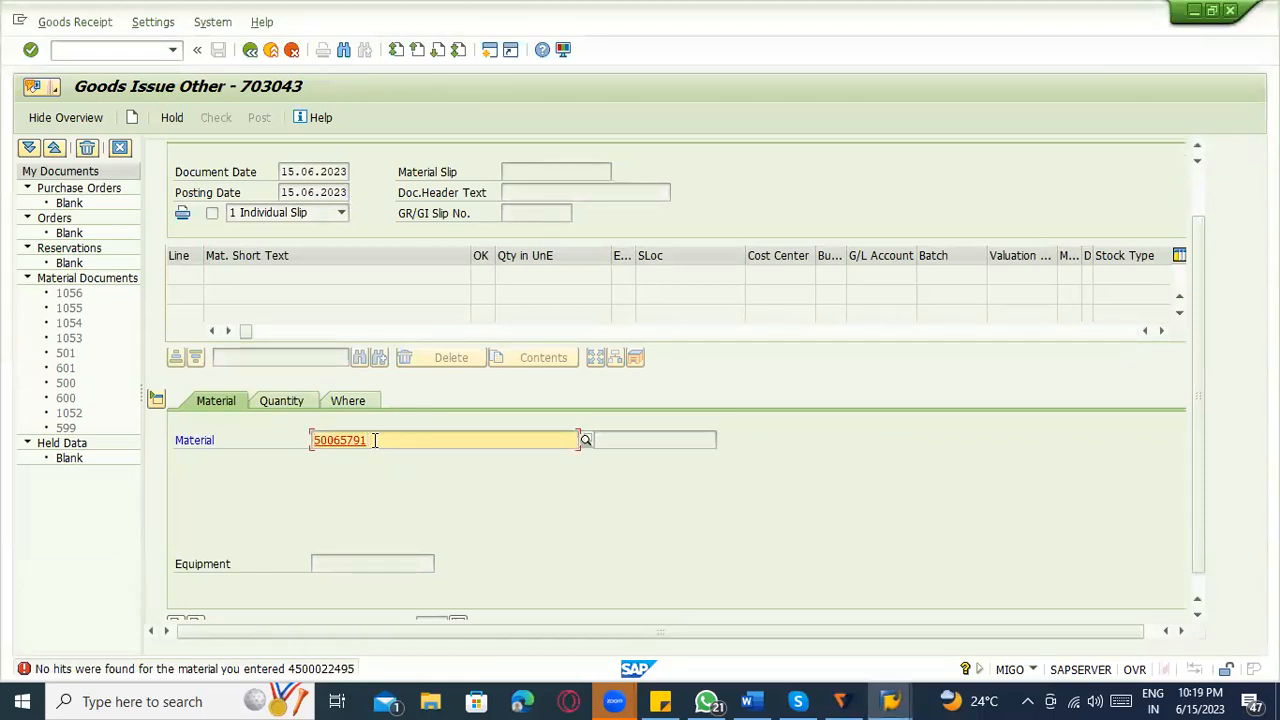
pyautogui.press('Return')
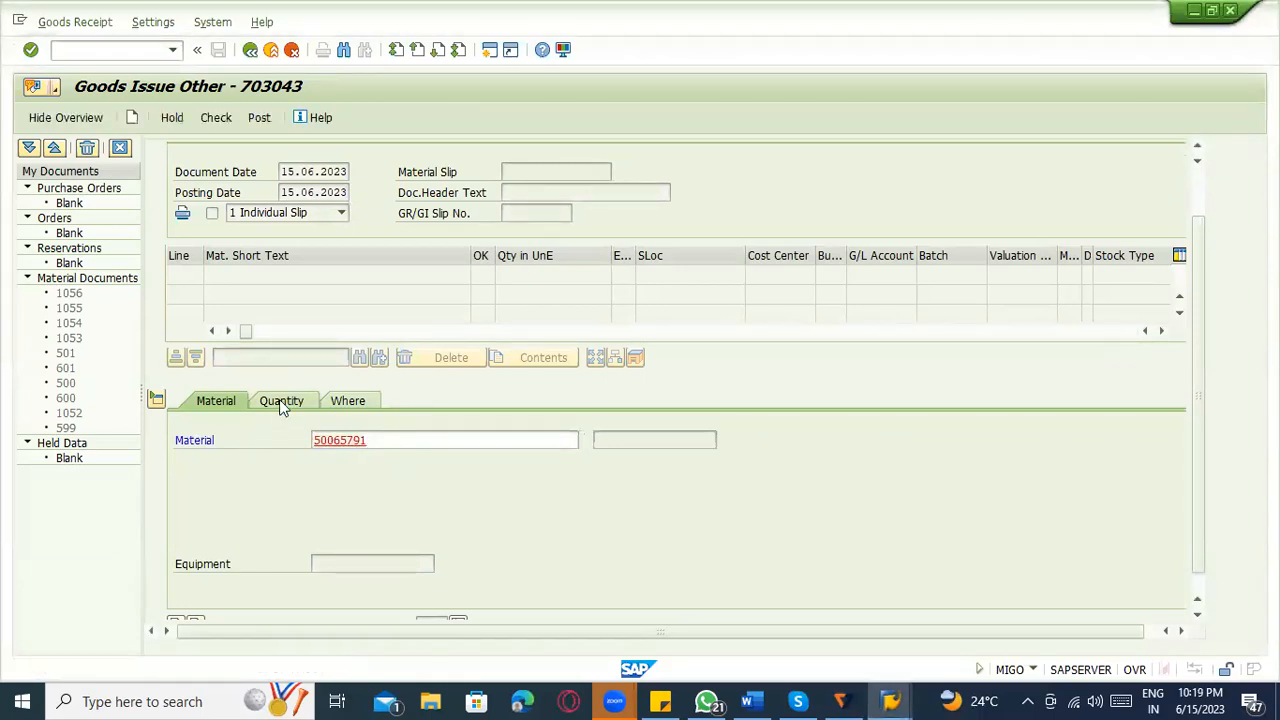
# Set the goods issue item's quantity in unit of entry to 10.
pyautogui.click(279, 399)
pyautogui.write('10')
pyautogui.press('Return')
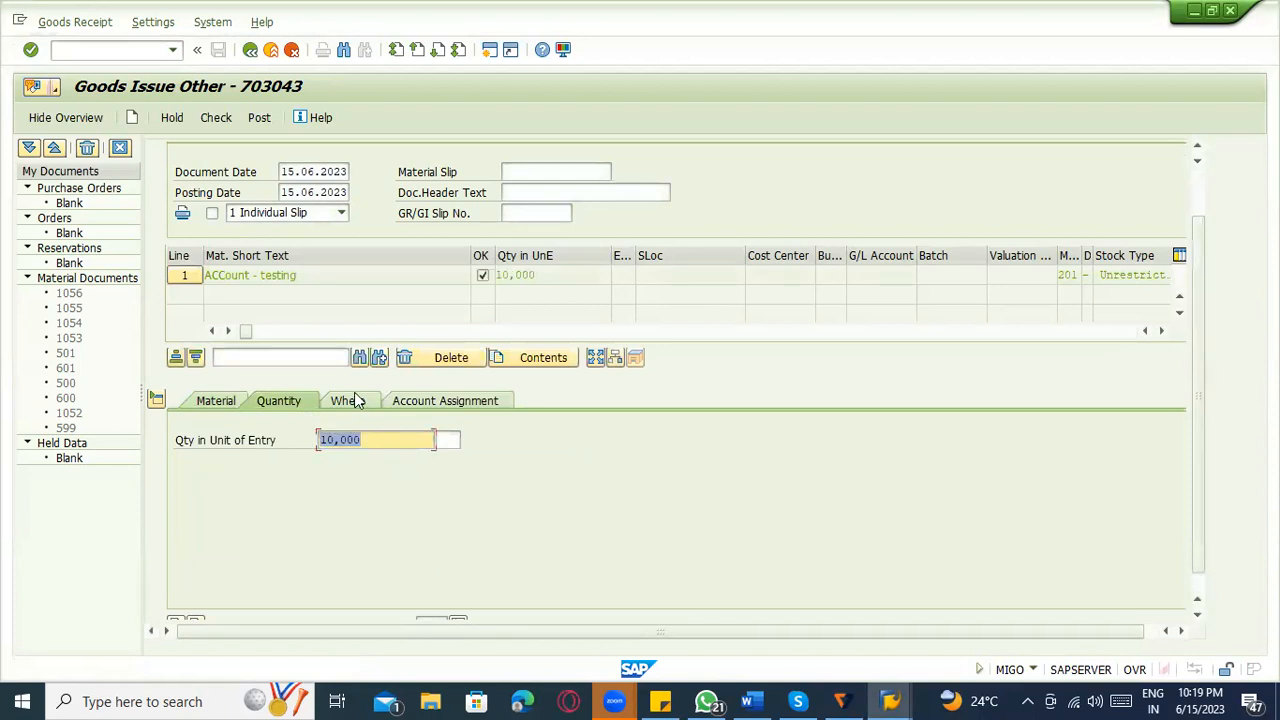
# Set the goods issue item's plant to 3000 and its storage location to 0001.
pyautogui.click(358, 403)
pyautogui.click(346, 483)
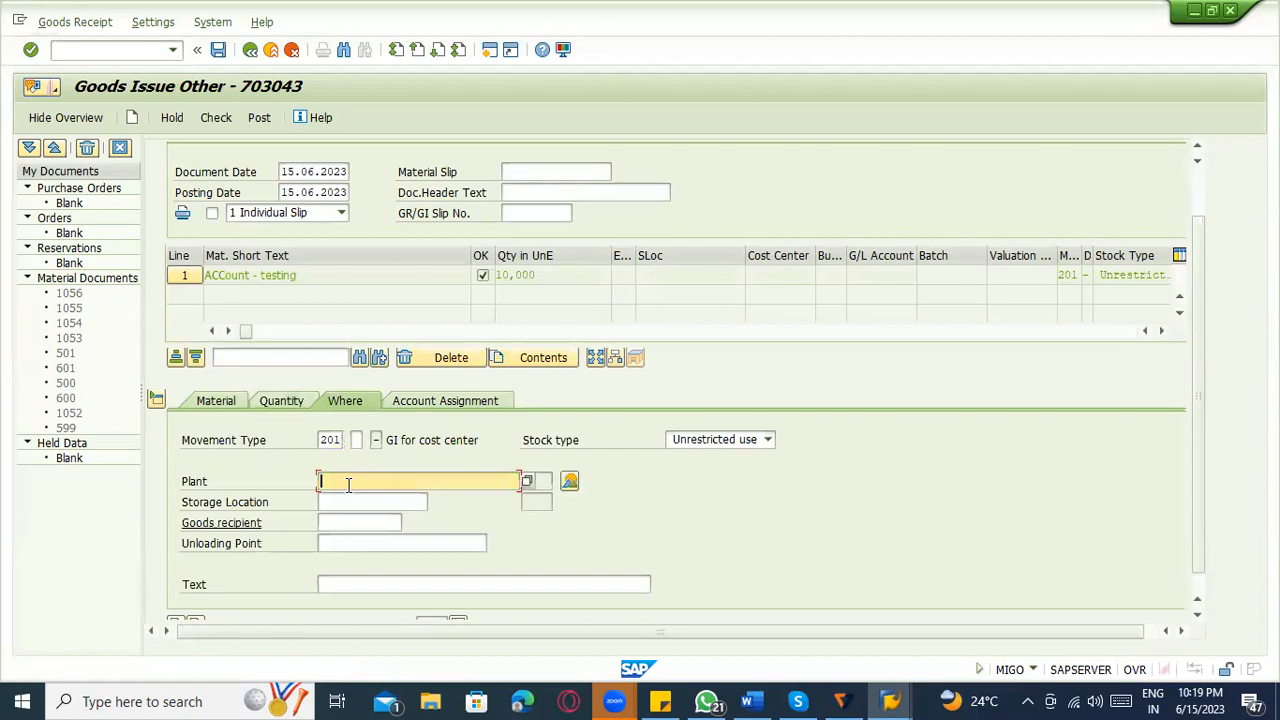
pyautogui.write('300')
pyautogui.press('Return')
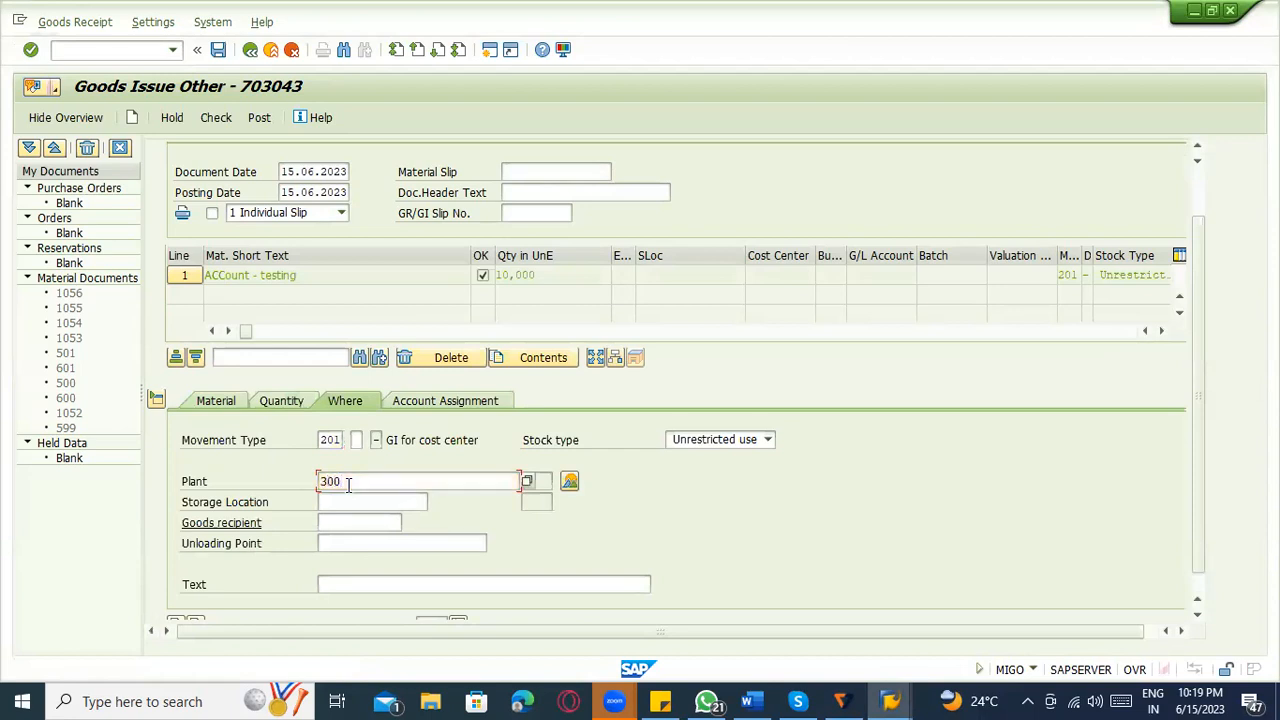
pyautogui.doubleClick(348, 483)
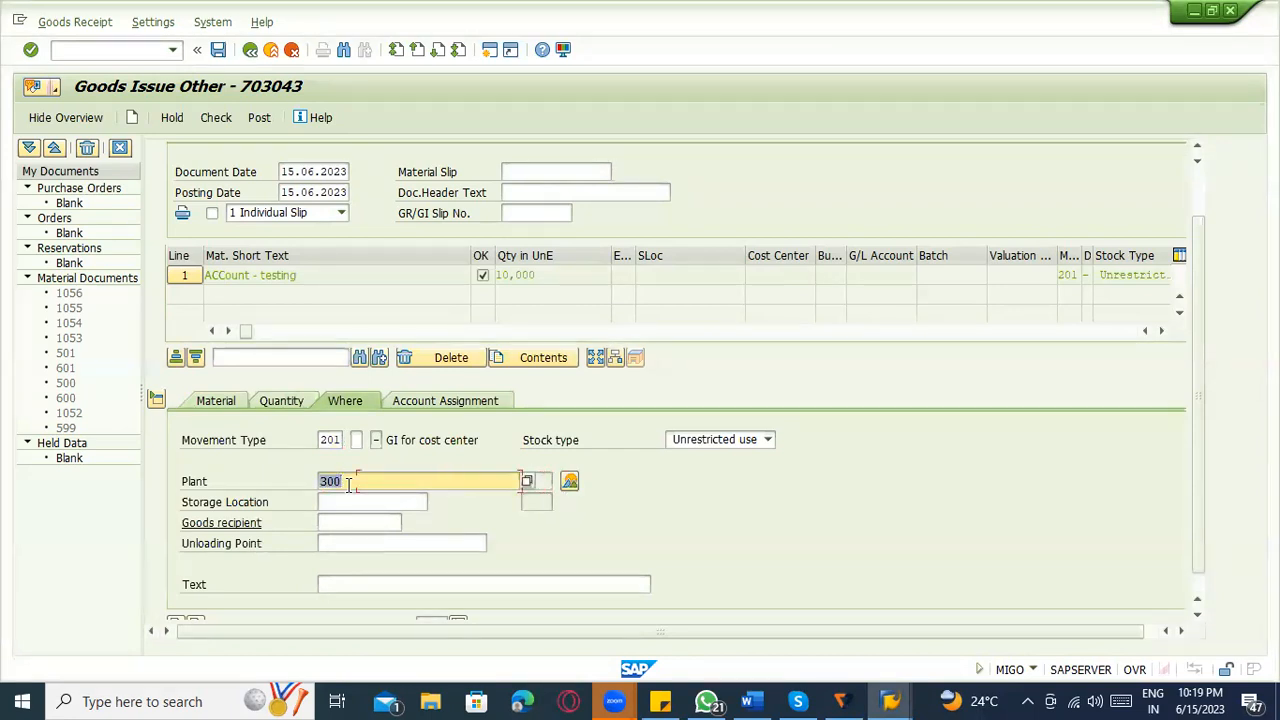
pyautogui.write('3000')
pyautogui.press('Return')
pyautogui.write('0001')
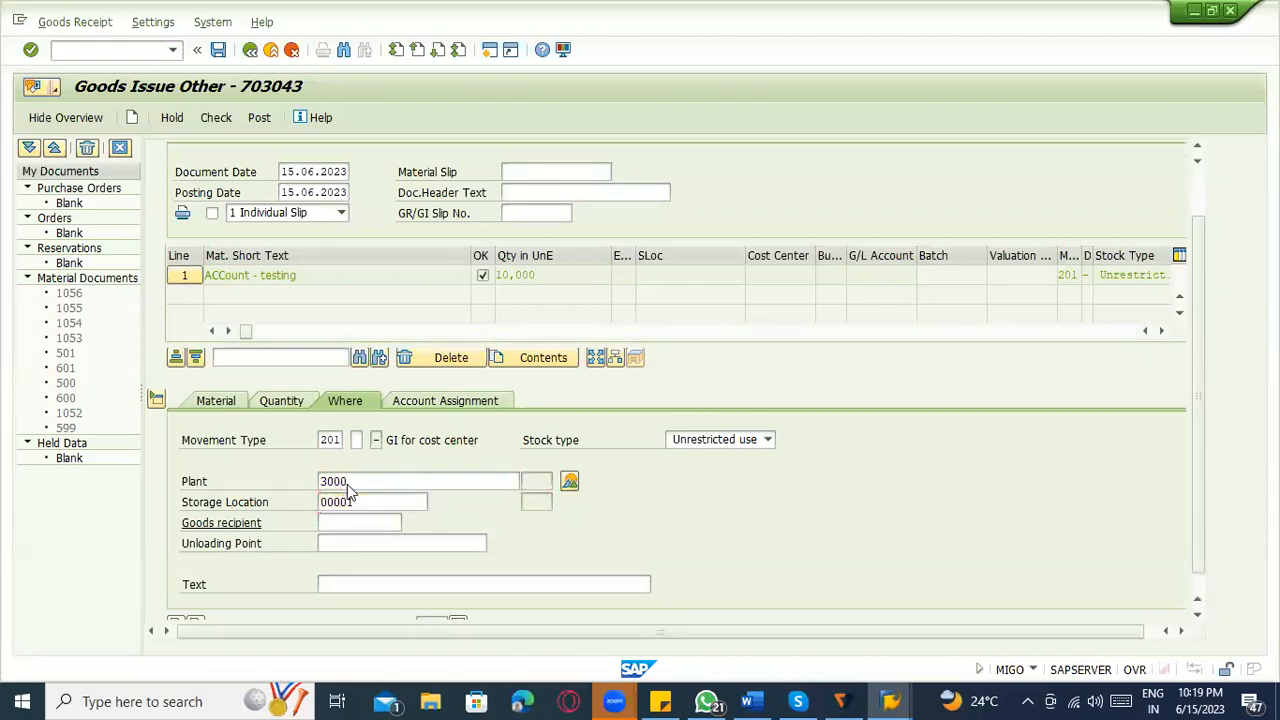
pyautogui.press('Return')
pyautogui.write('0001')
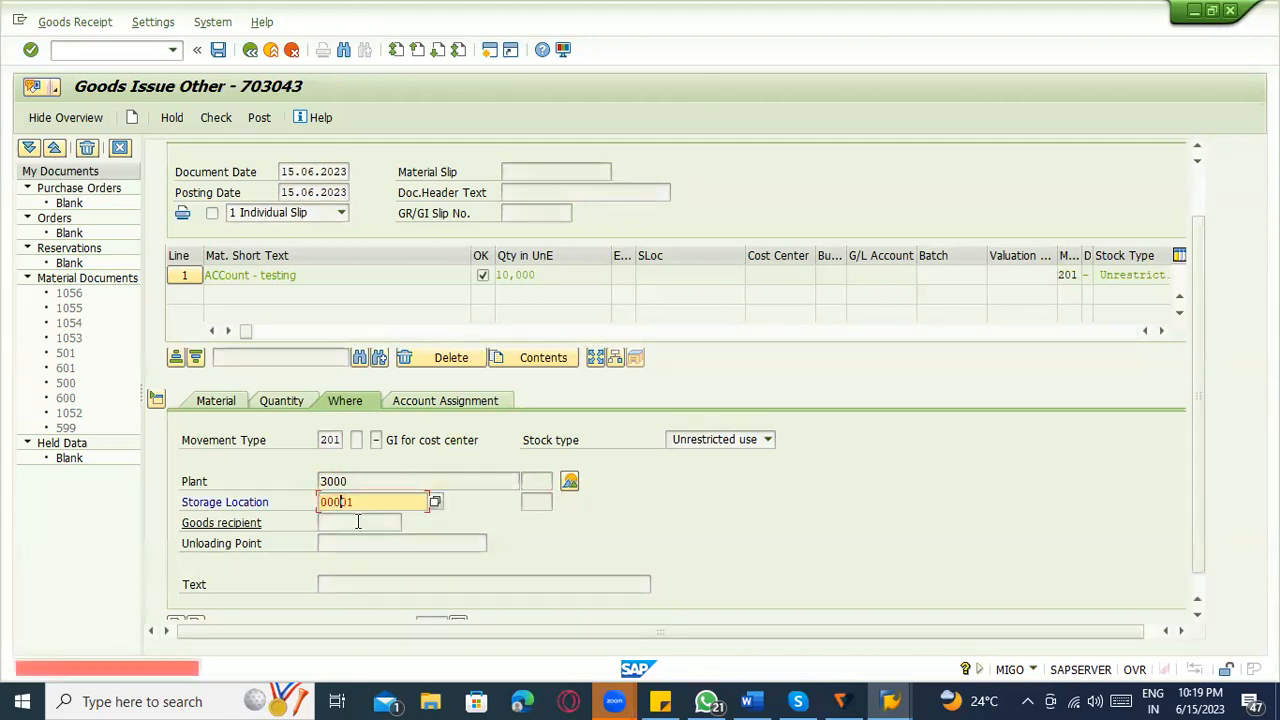
pyautogui.press('Return')
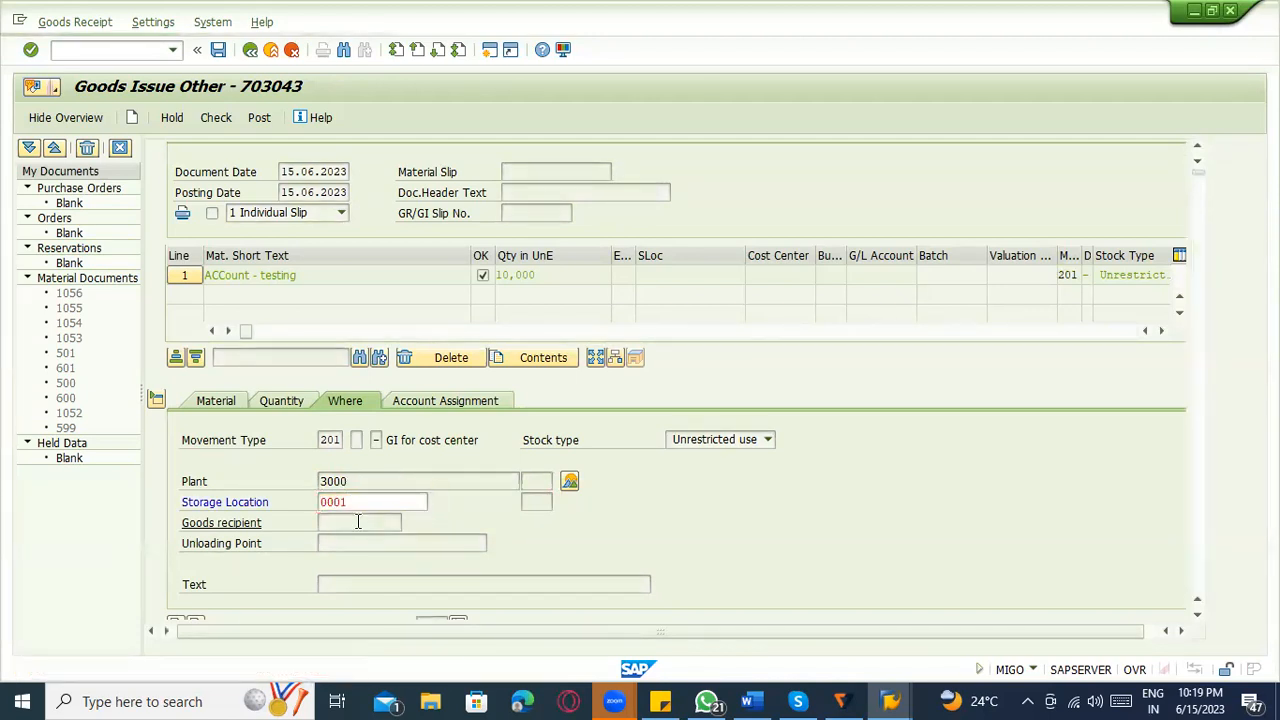
# Assign the goods issue item to cost center 2100 and run the document check.
pyautogui.click(498, 404)
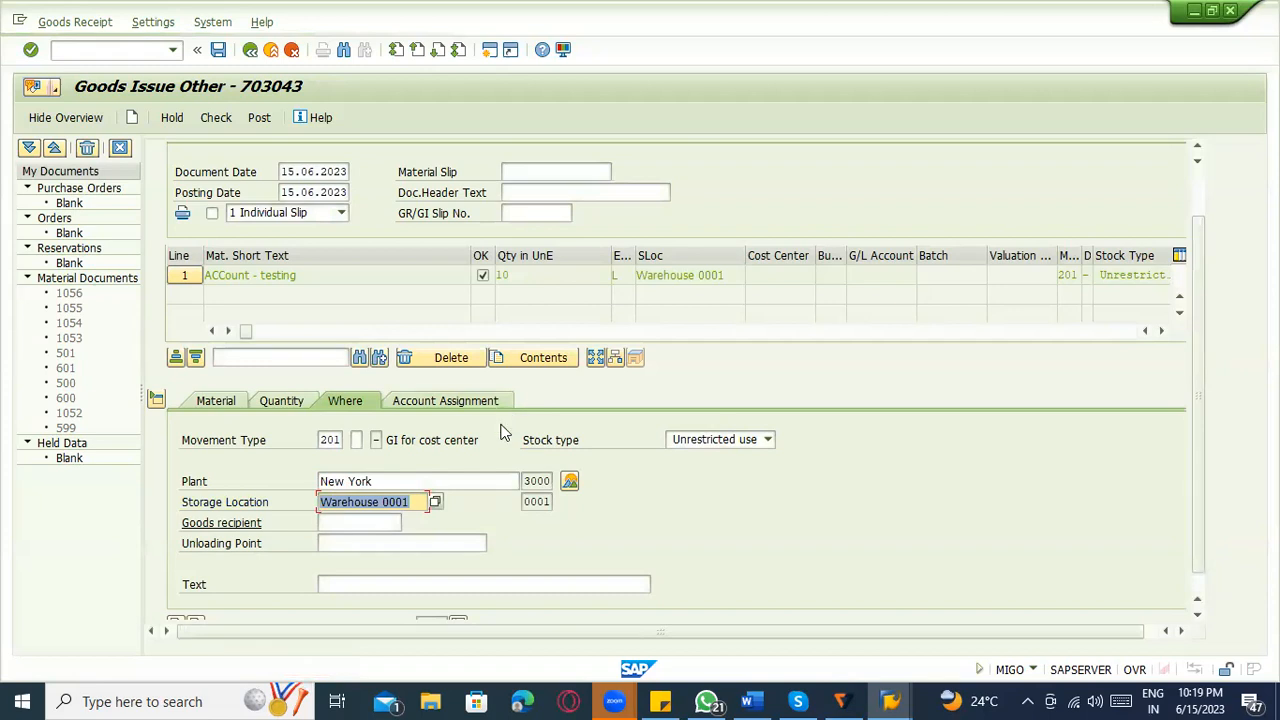
pyautogui.click(336, 481)
pyautogui.click(319, 497)
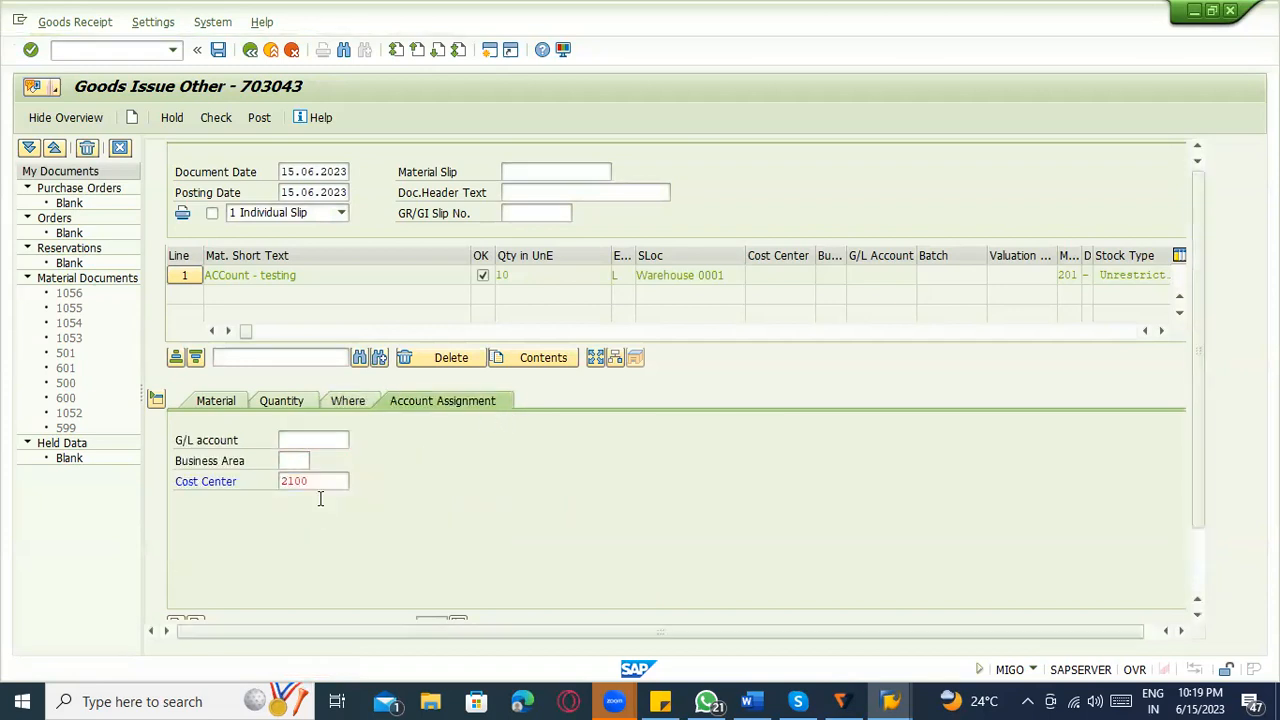
pyautogui.press('Return')
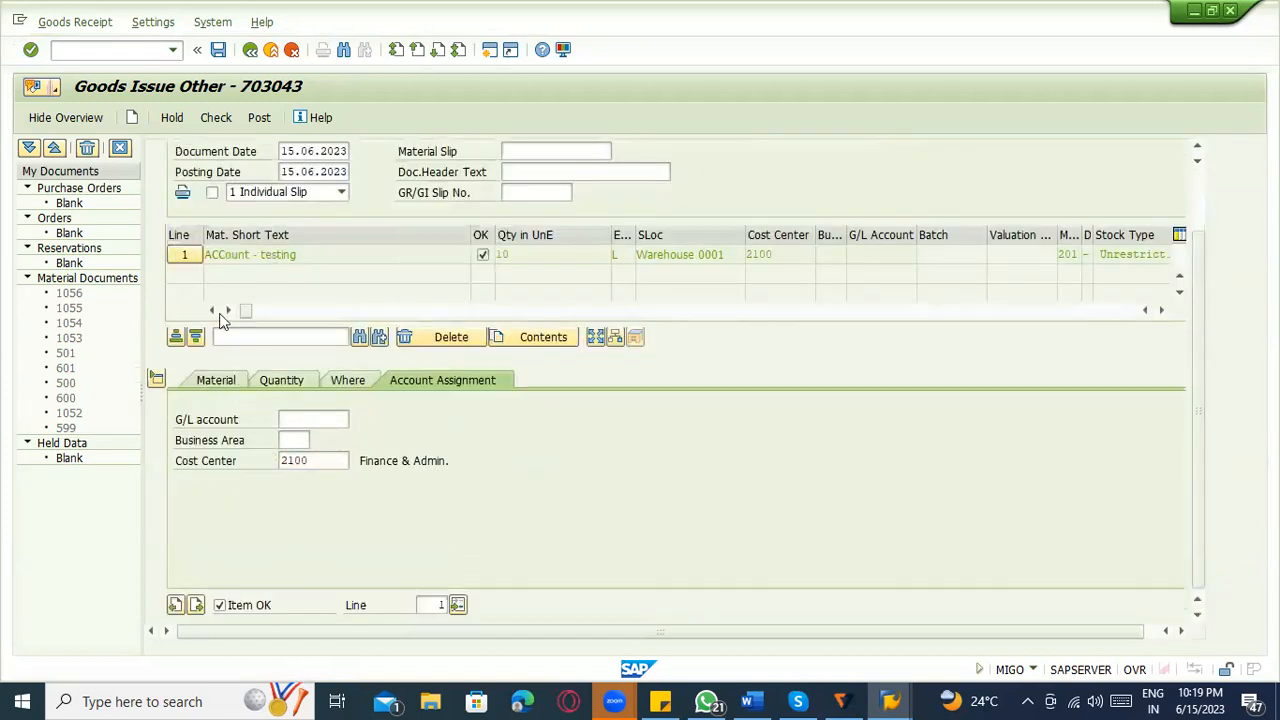
pyautogui.click(226, 122)
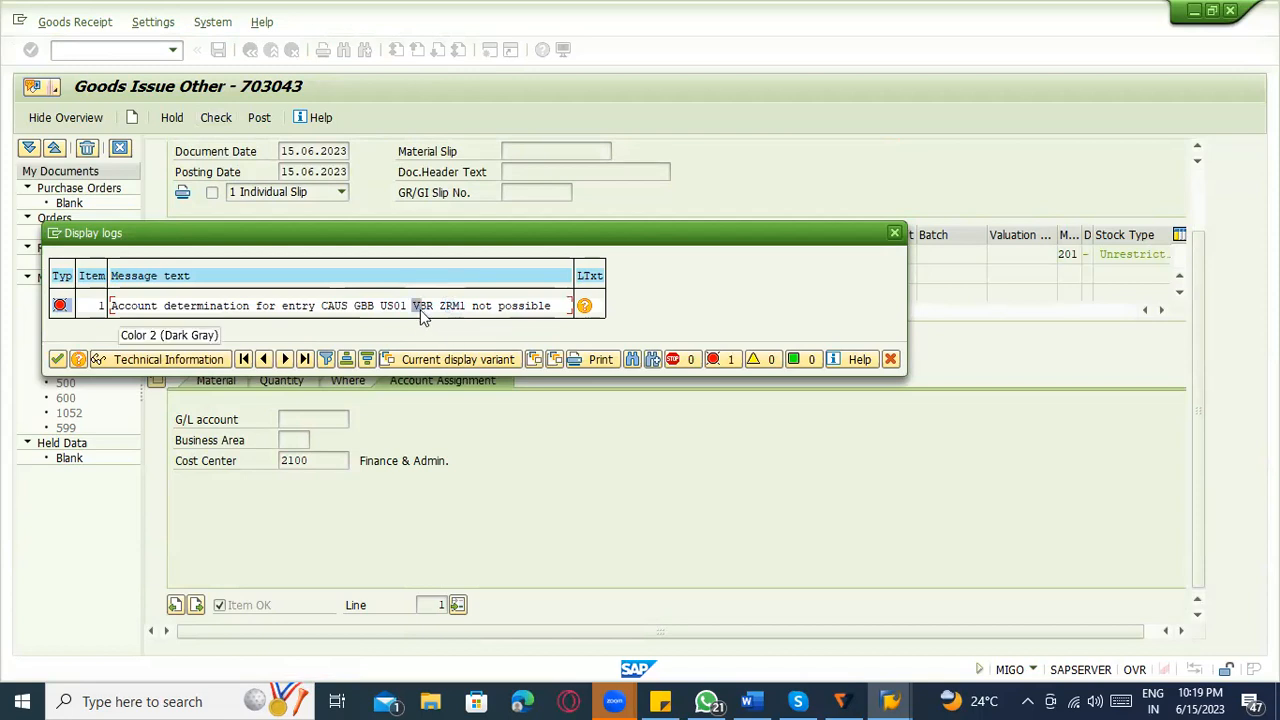
# Start OBYC in the purchase order session and return to the goods issue's error log.
pyautogui.hotkey('alt', 'Tab')
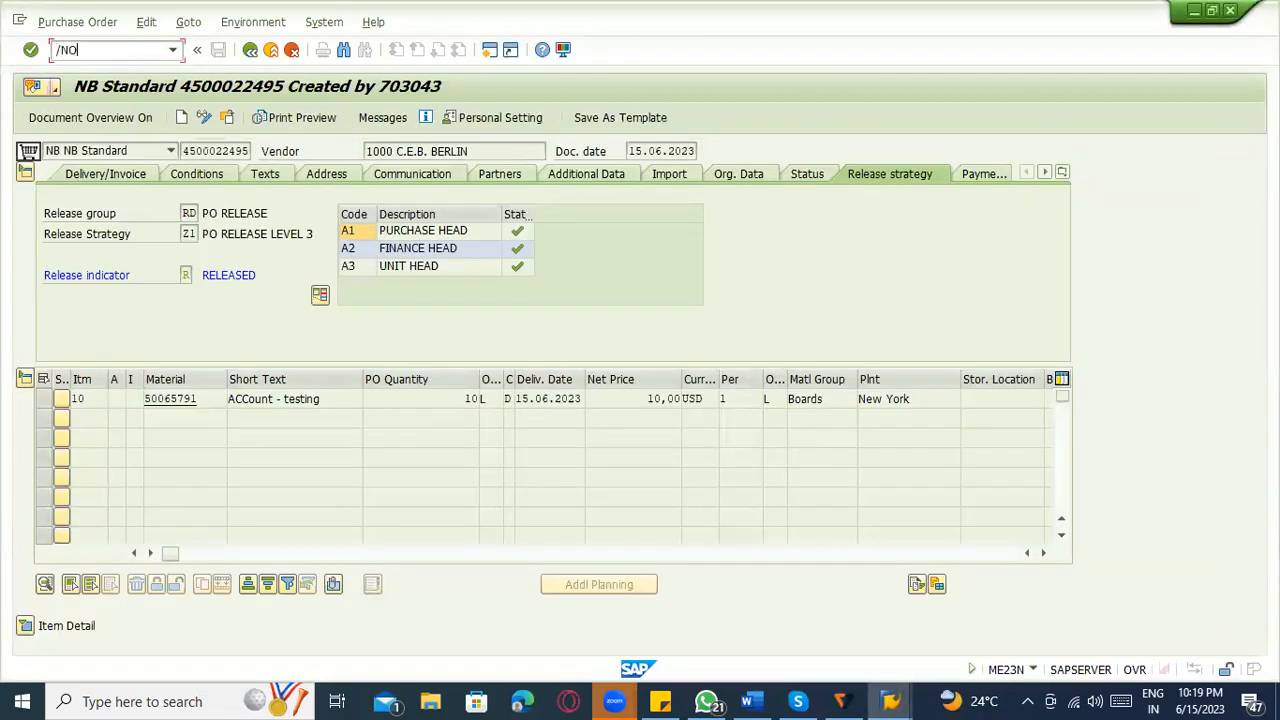
pyautogui.press('Return')
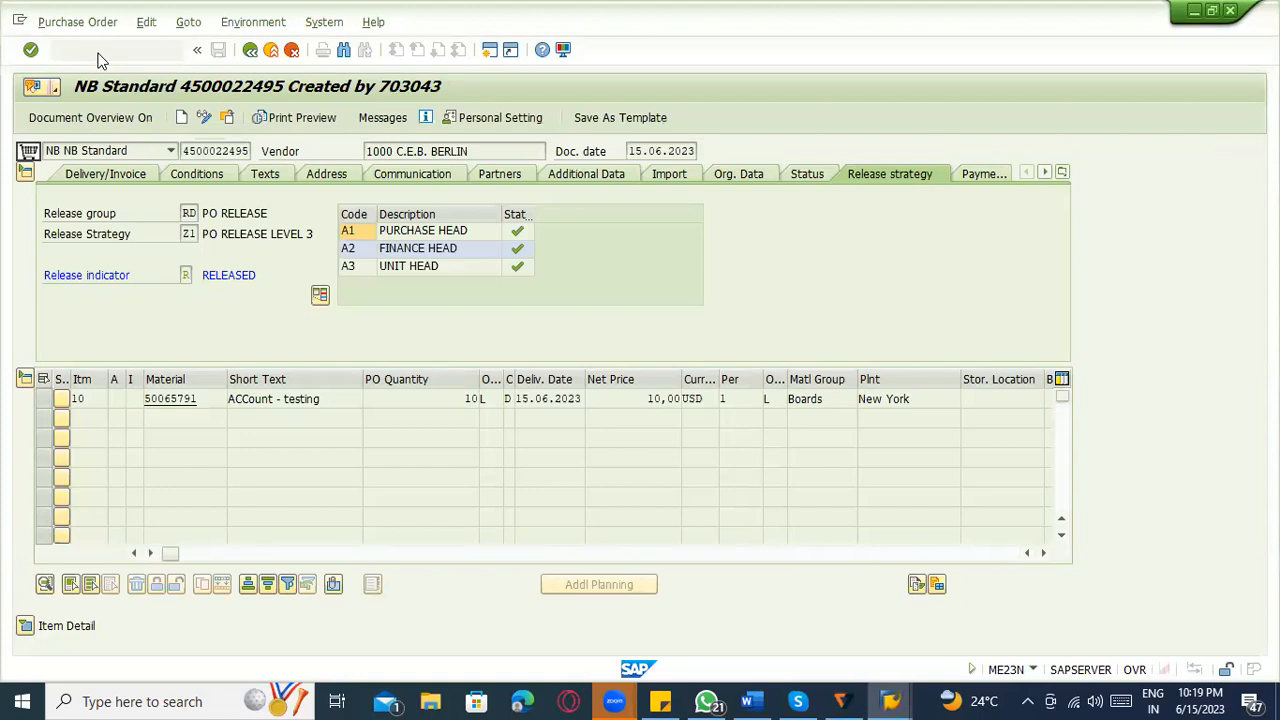
pyautogui.hotkey('alt', 'Tab')
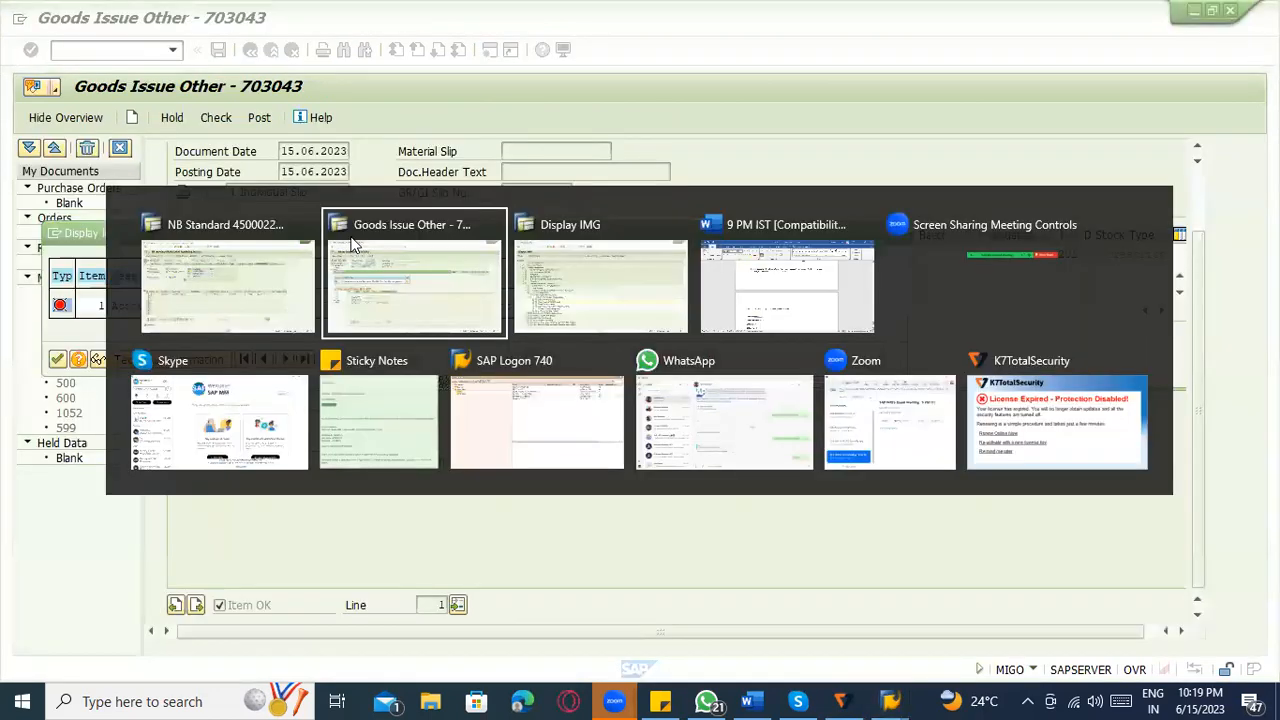
pyautogui.press('Return')
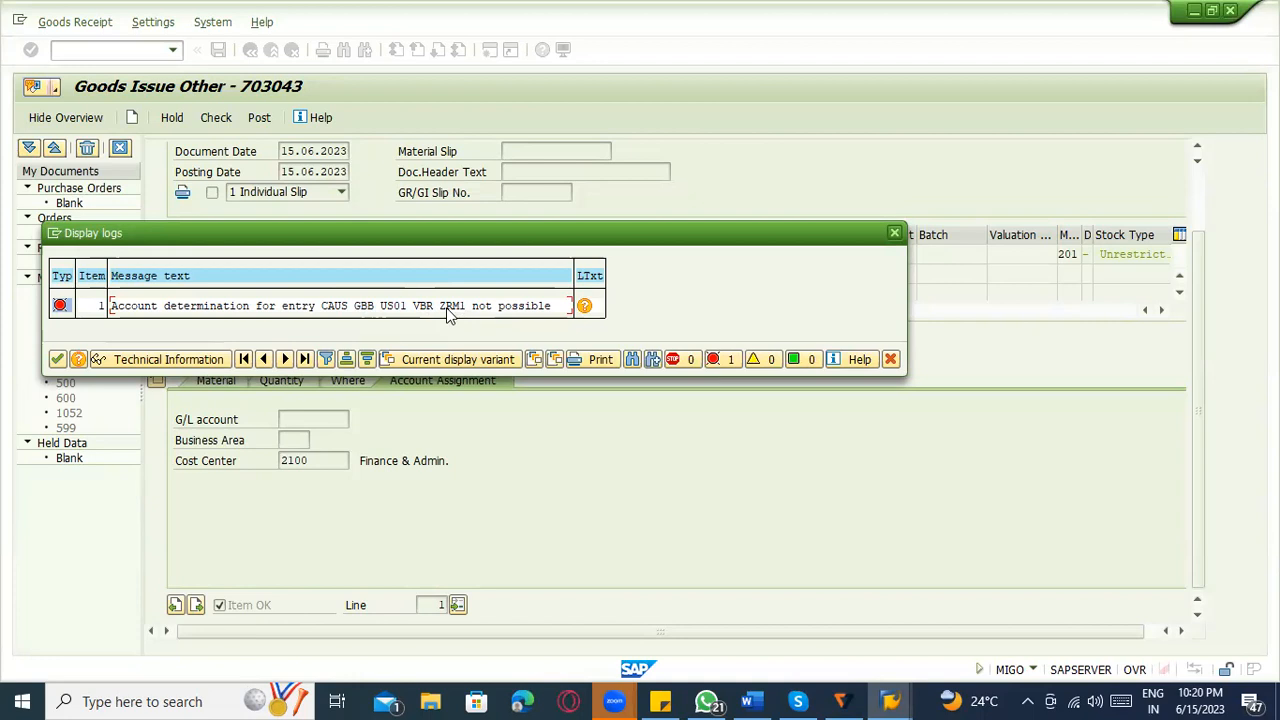
# In the OBYC session, open the account assignments of procedure GBB for the log's chart of accounts CAUS.
pyautogui.hotkey('alt', 'Tab')
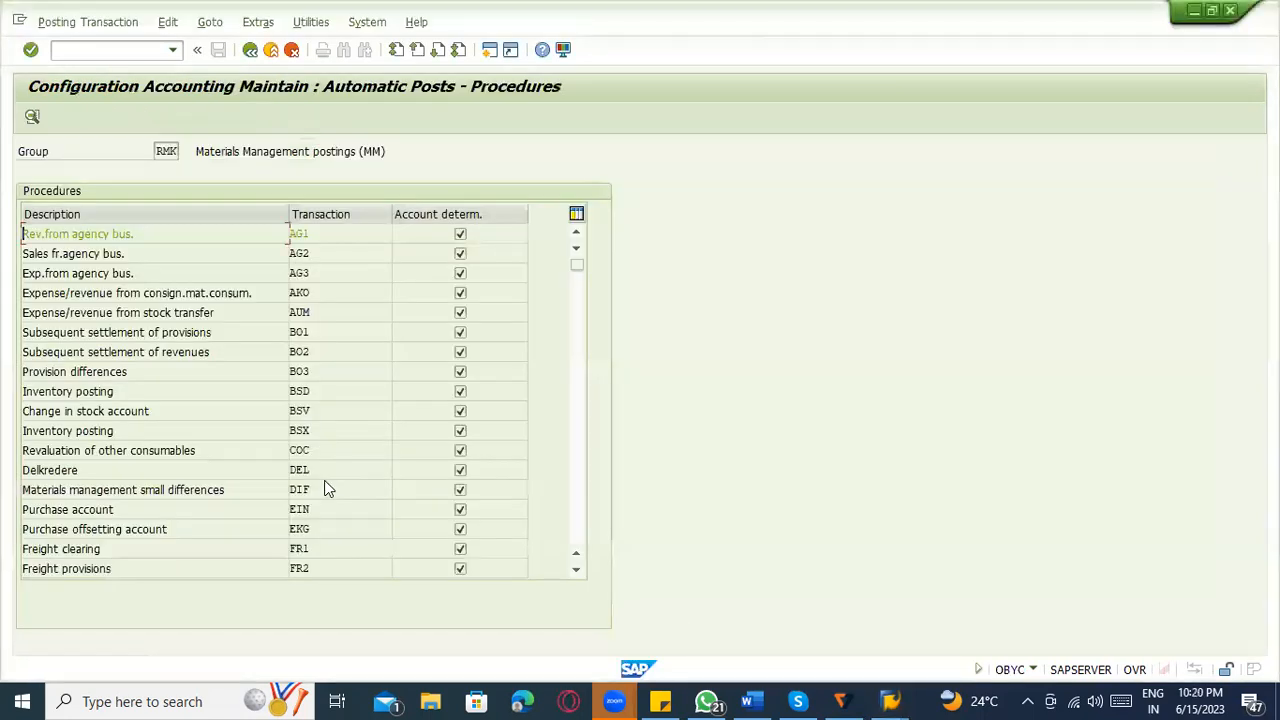
pyautogui.scroll(-2, 337, 432)
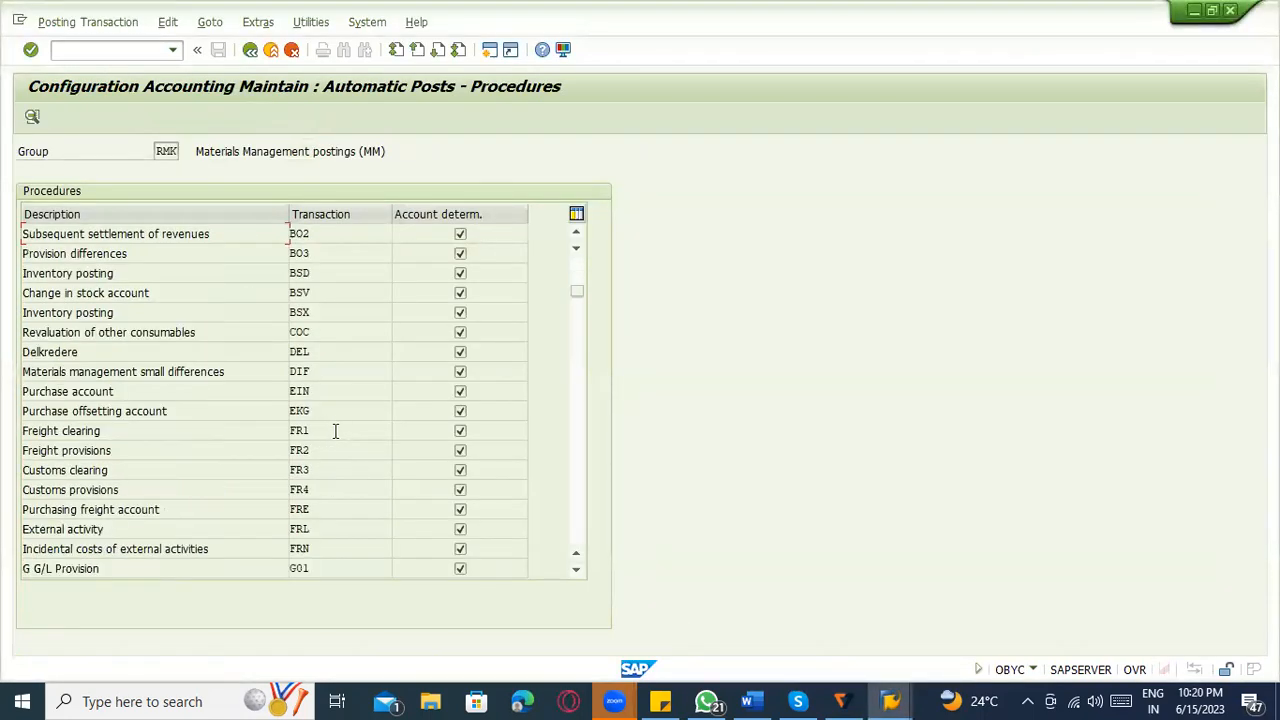
pyautogui.scroll(-2, 330, 478)
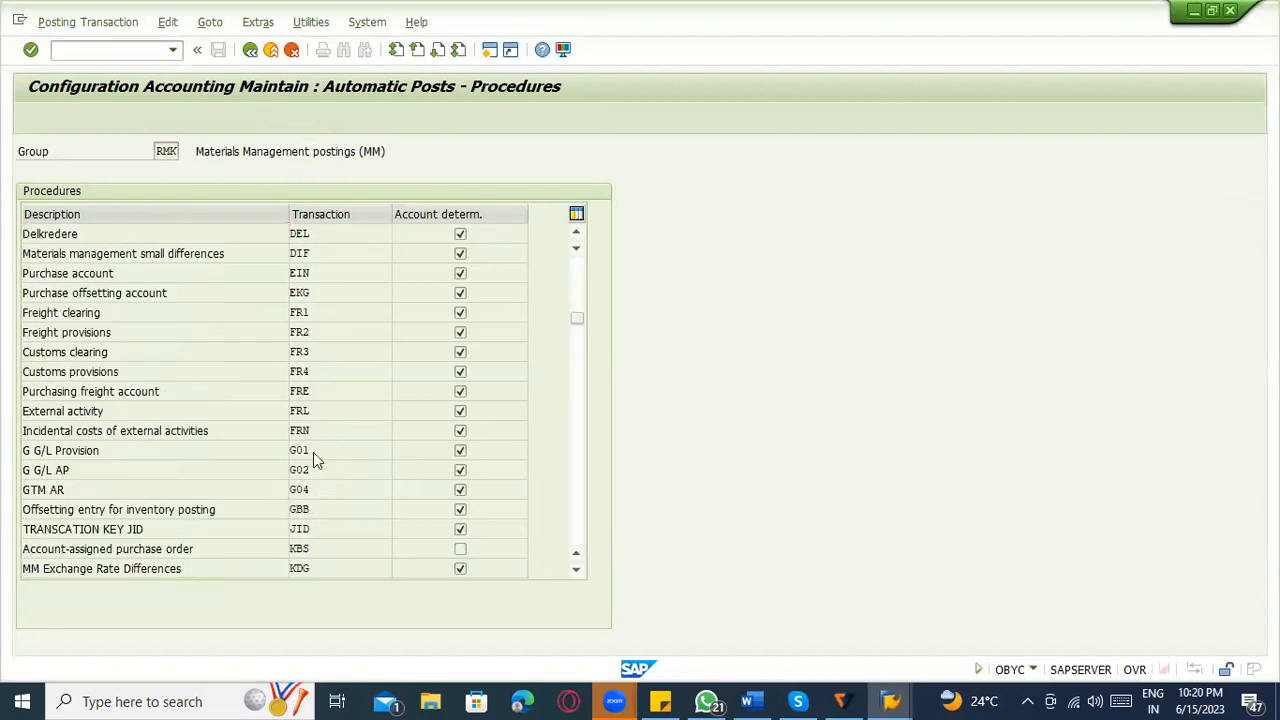
pyautogui.doubleClick(313, 452)
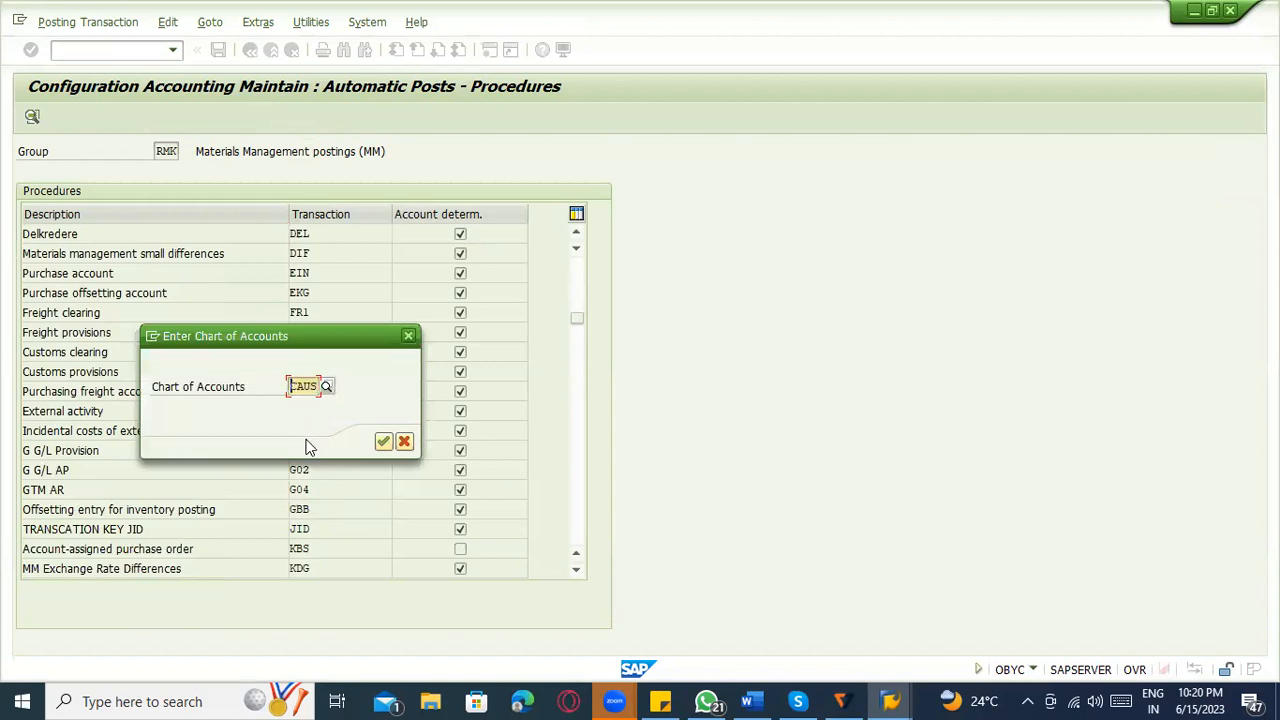
pyautogui.hotkey('alt', 'Tab')
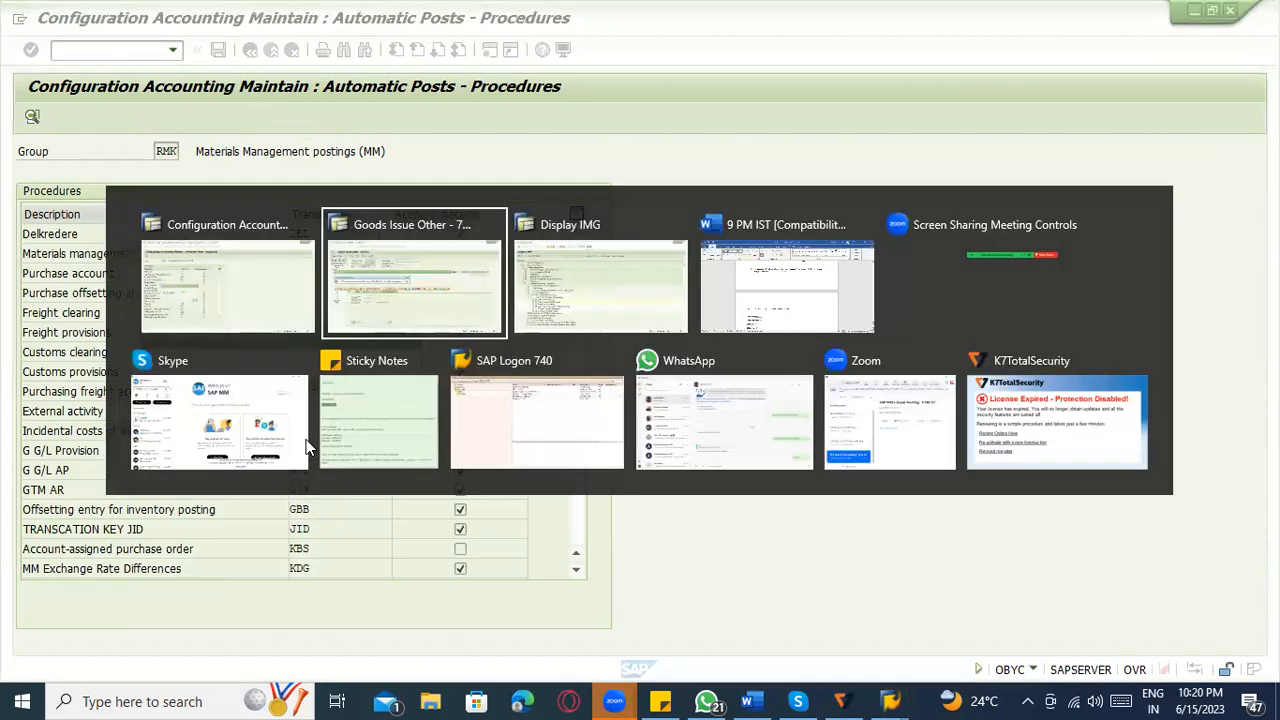
pyautogui.click(339, 315)
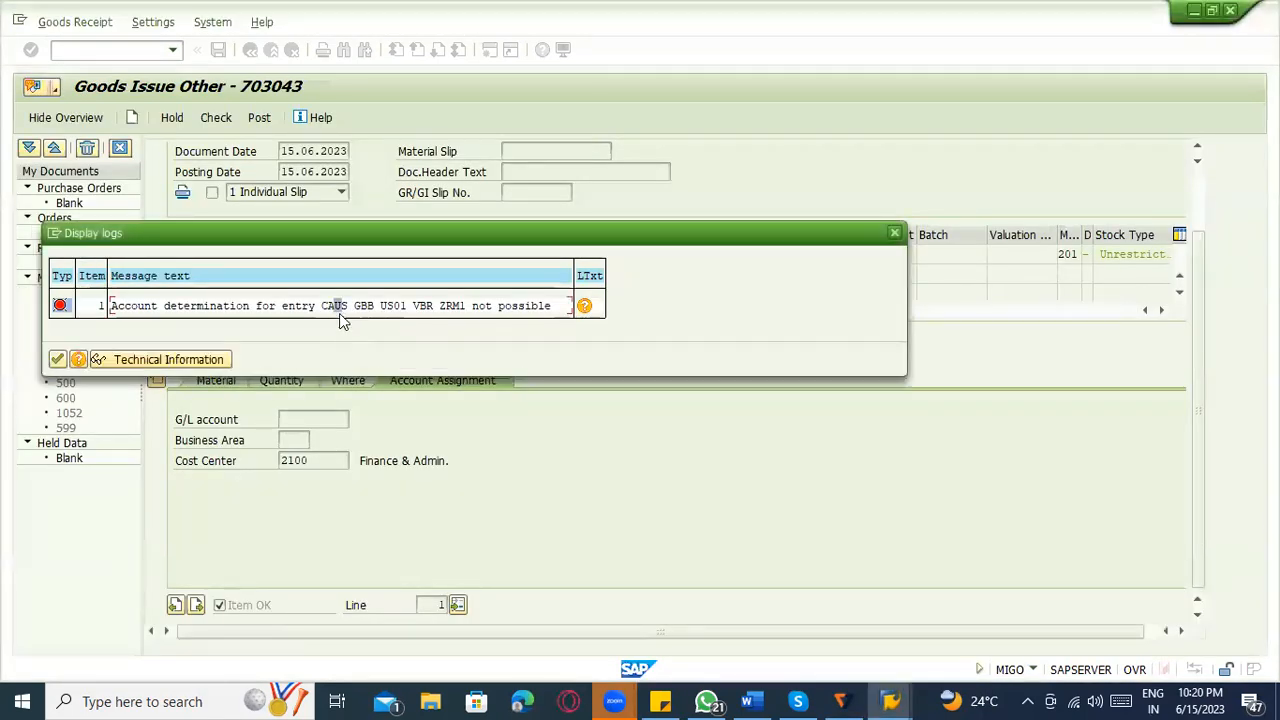
pyautogui.hotkey('alt', 'Tab')
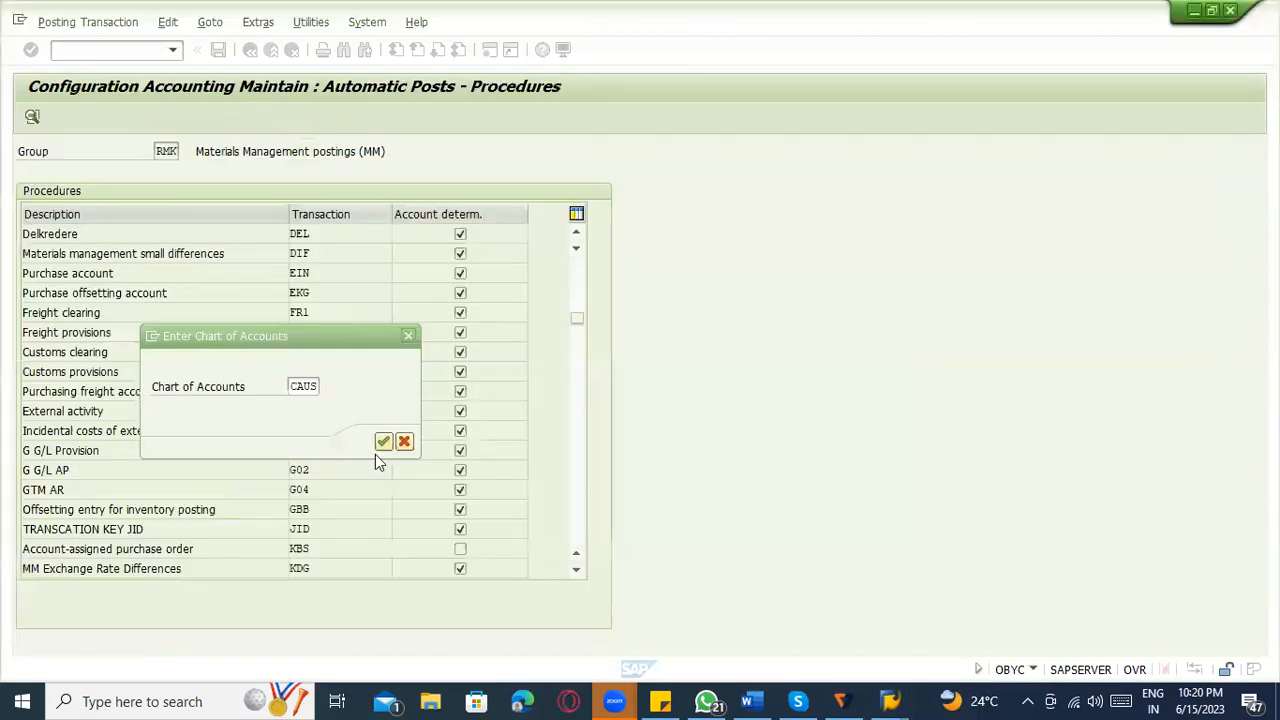
pyautogui.click(379, 443)
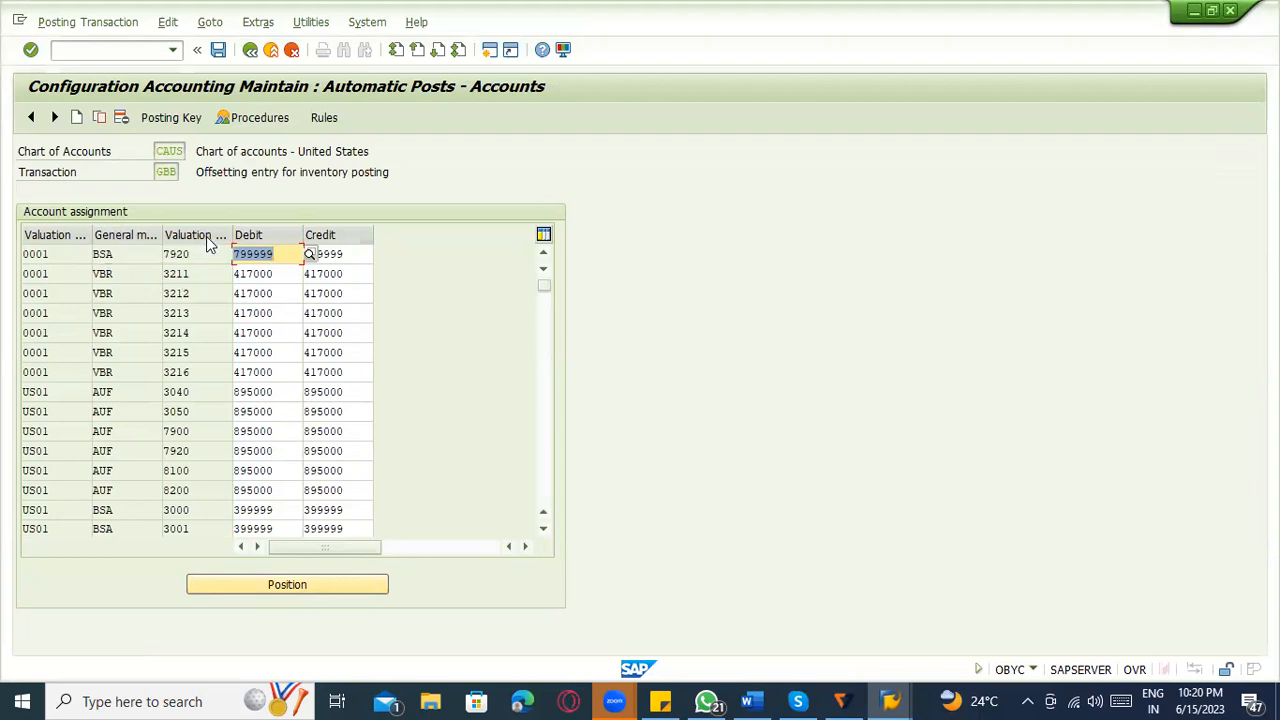
# Compare the valuation grouping, general modification and valuation class in the goods issue's error log with the GBB account assignment table.
pyautogui.hotkey('alt', 'Tab')
pyautogui.click(336, 306)
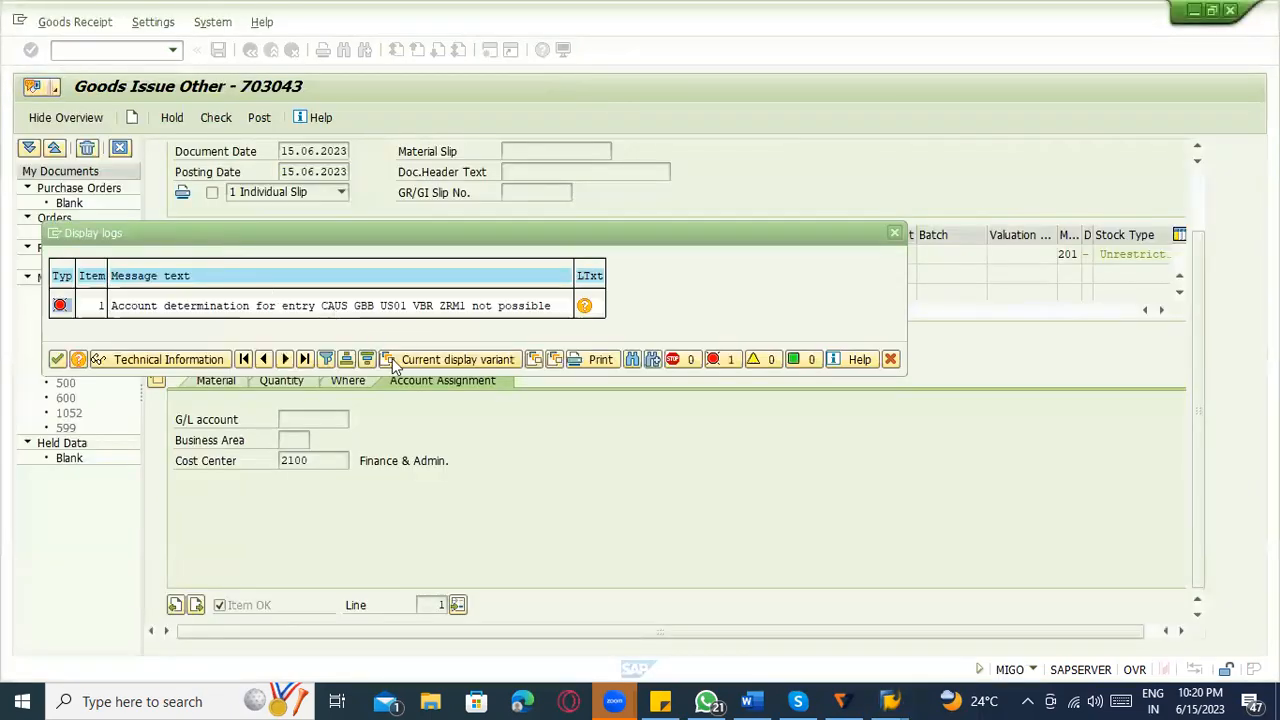
pyautogui.click(396, 308)
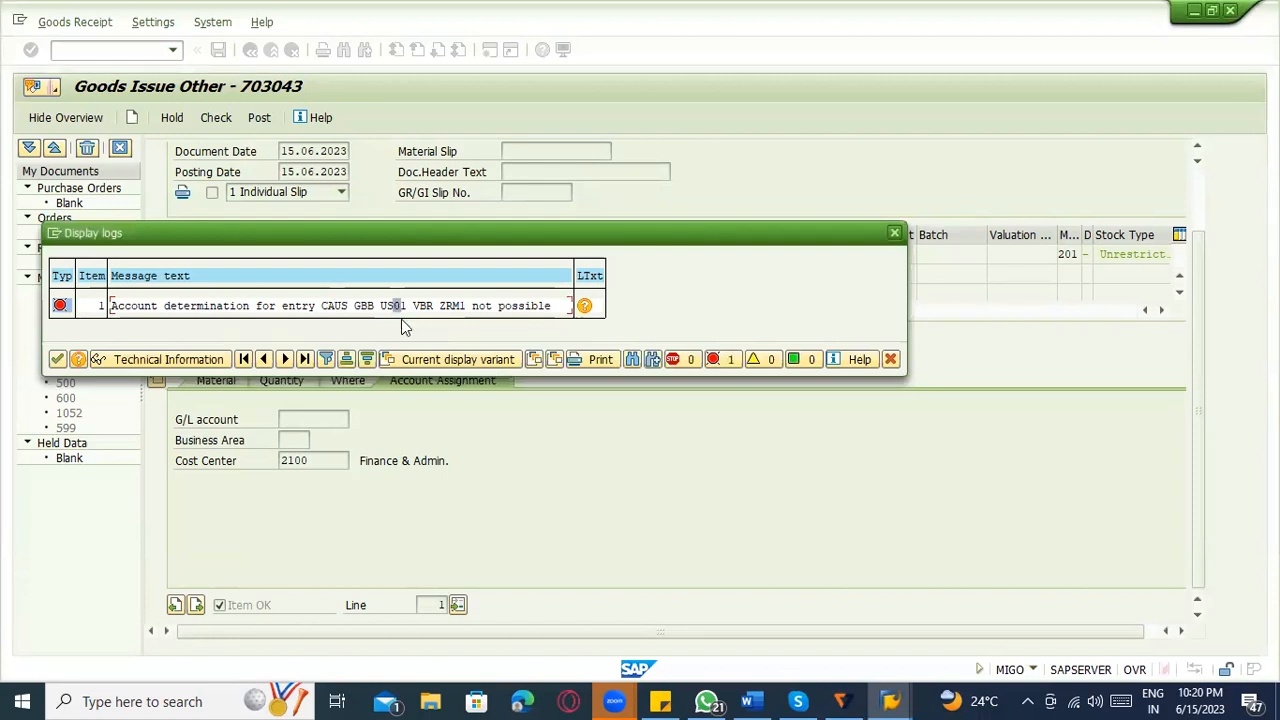
pyautogui.hotkey('alt', 'Tab')
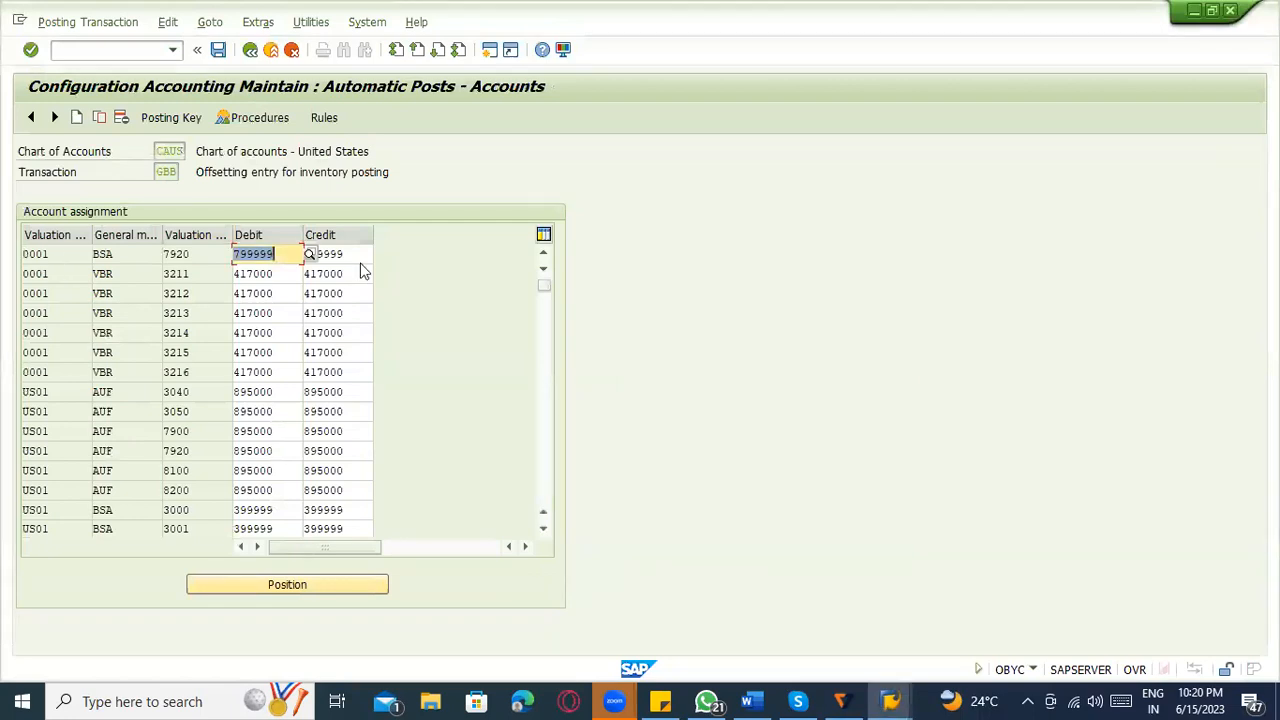
pyautogui.hotkey('alt', 'Tab')
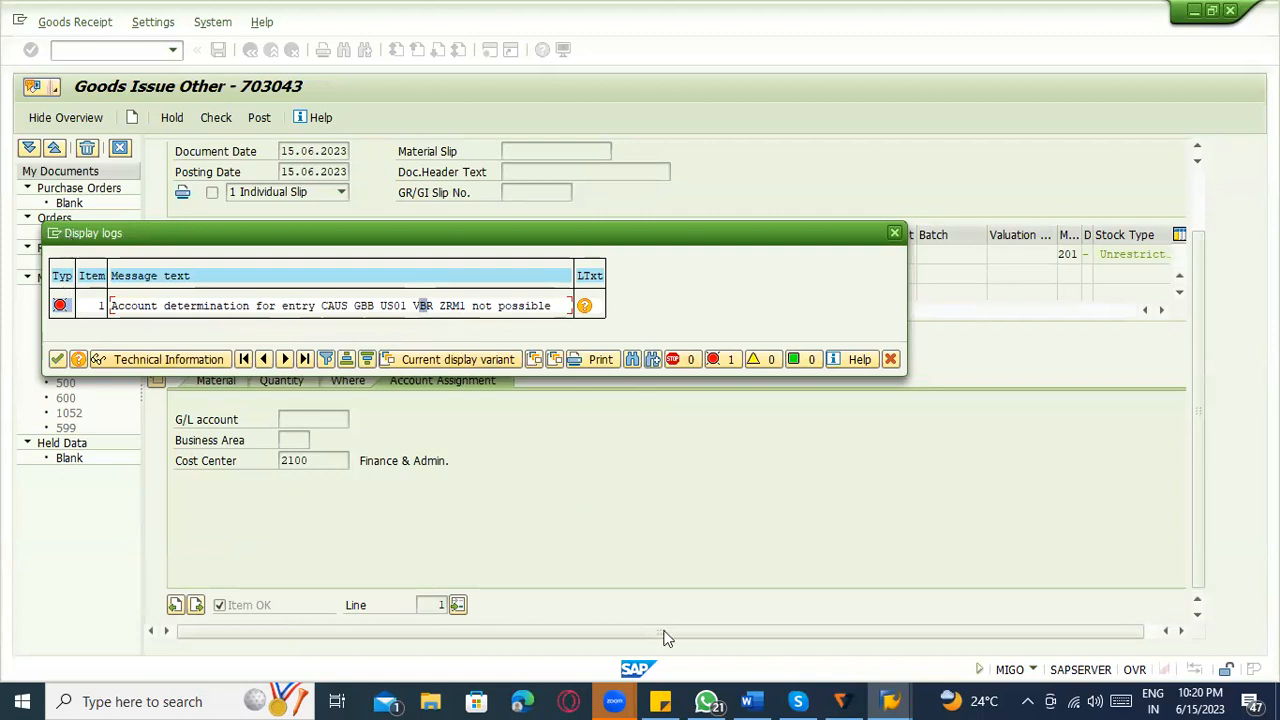
pyautogui.click(890, 701)
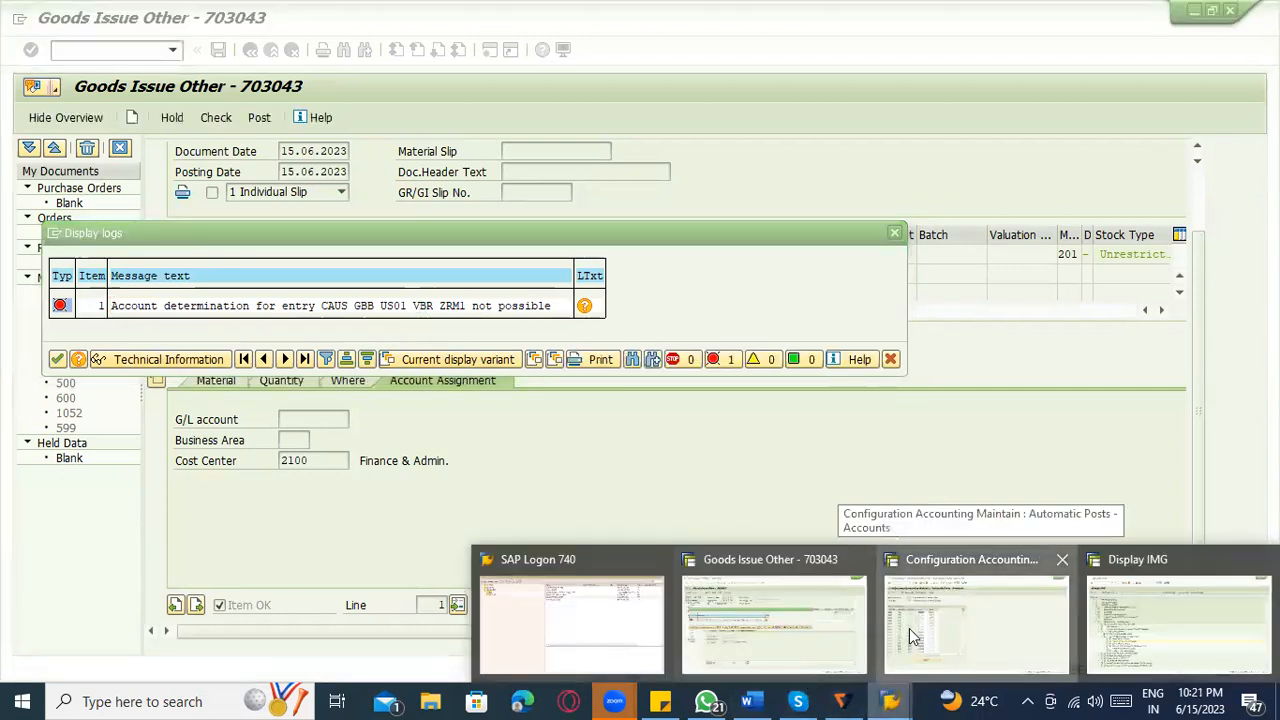
pyautogui.click(917, 643)
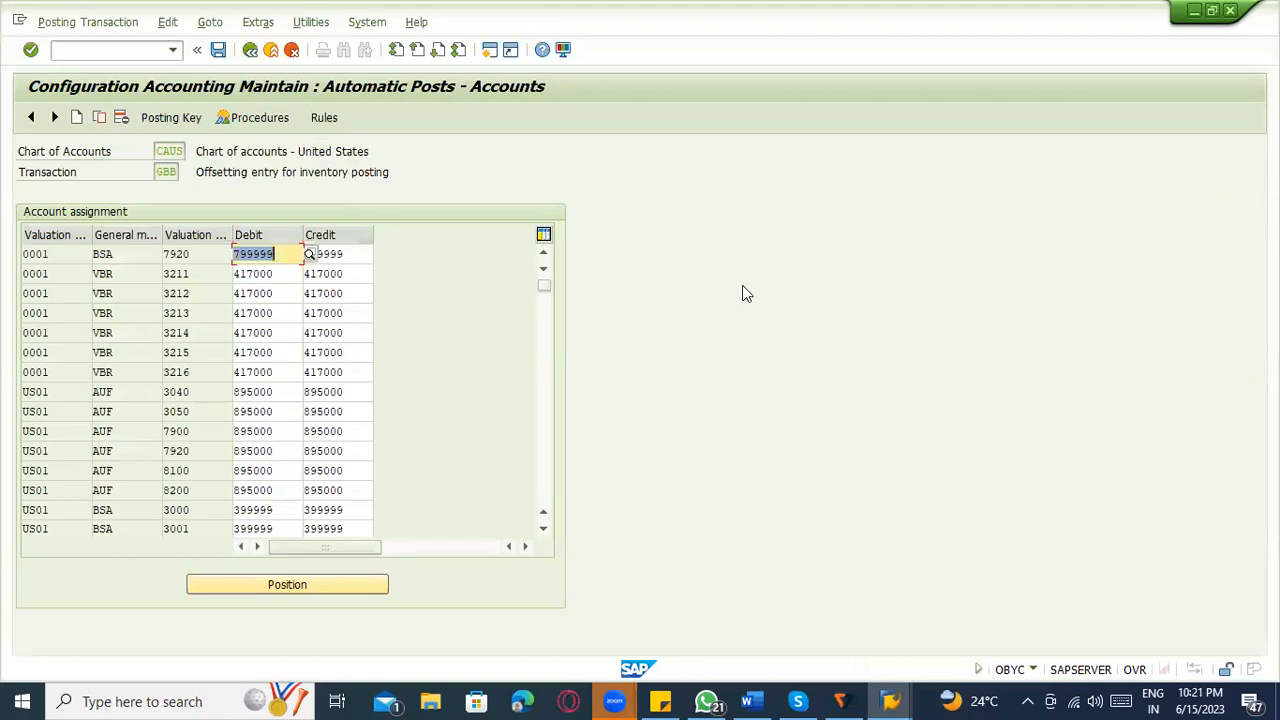
pyautogui.hotkey('alt', 'Tab')
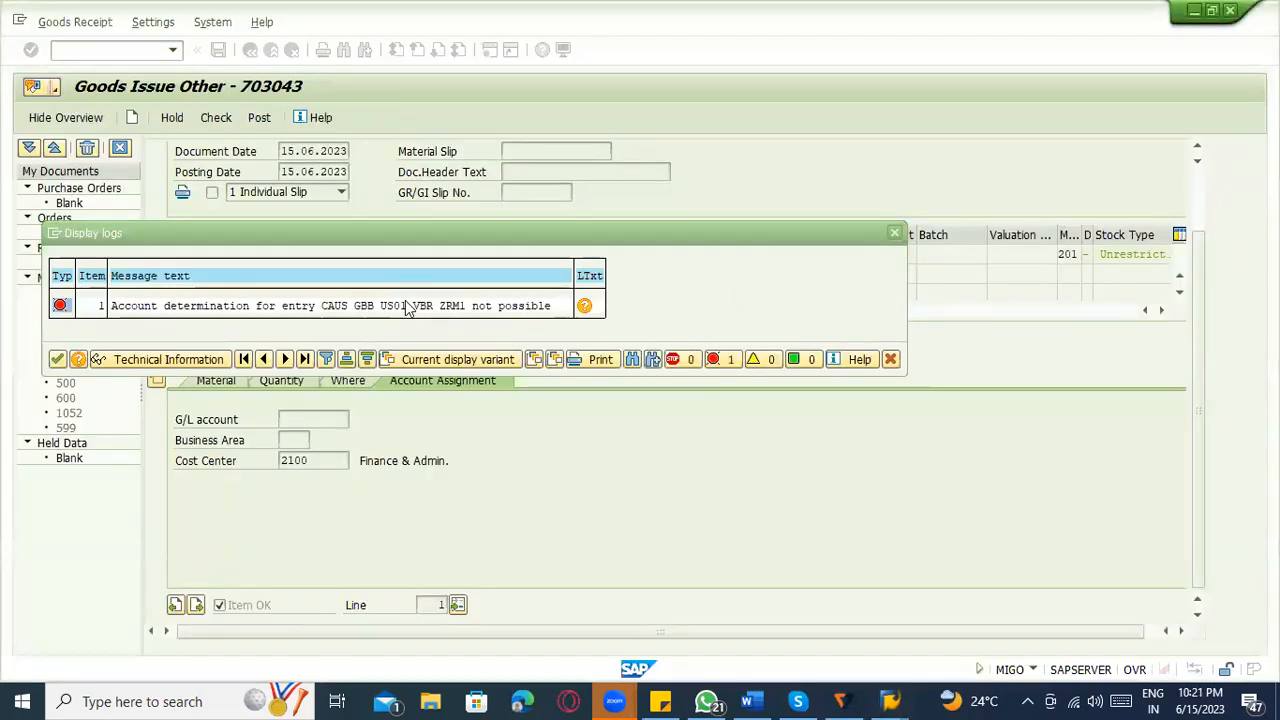
# In the OBYC session, copy the 0001 VBR 3211 row of the GBB account assignments and set the copy's valuation grouping to US01.
pyautogui.click(408, 307)
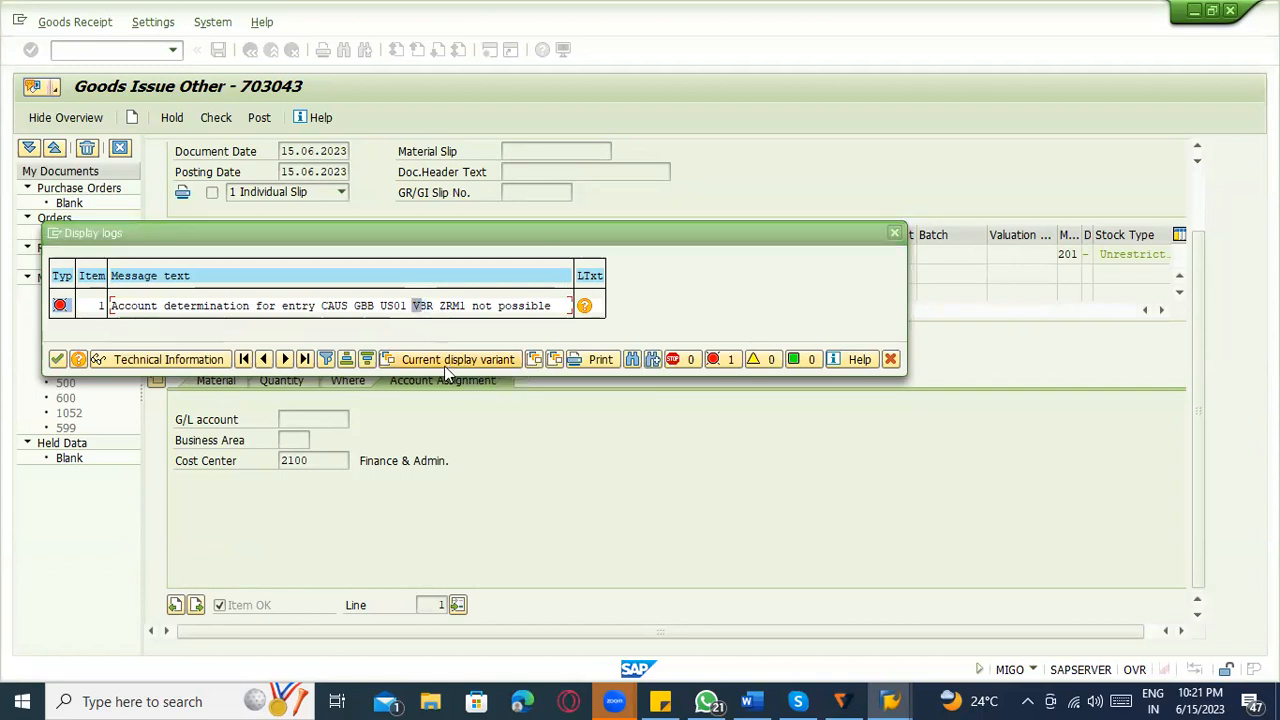
pyautogui.hotkey('alt', 'Tab')
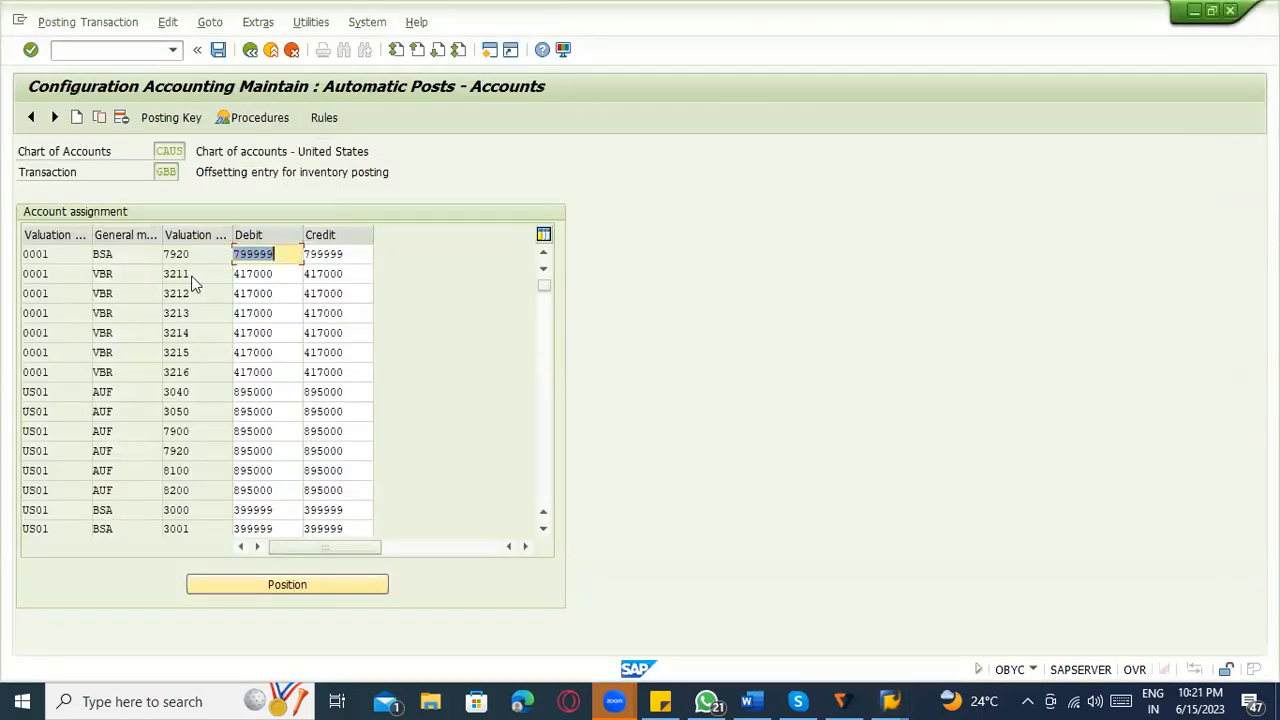
pyautogui.click(192, 278)
pyautogui.click(137, 275)
pyautogui.click(60, 275)
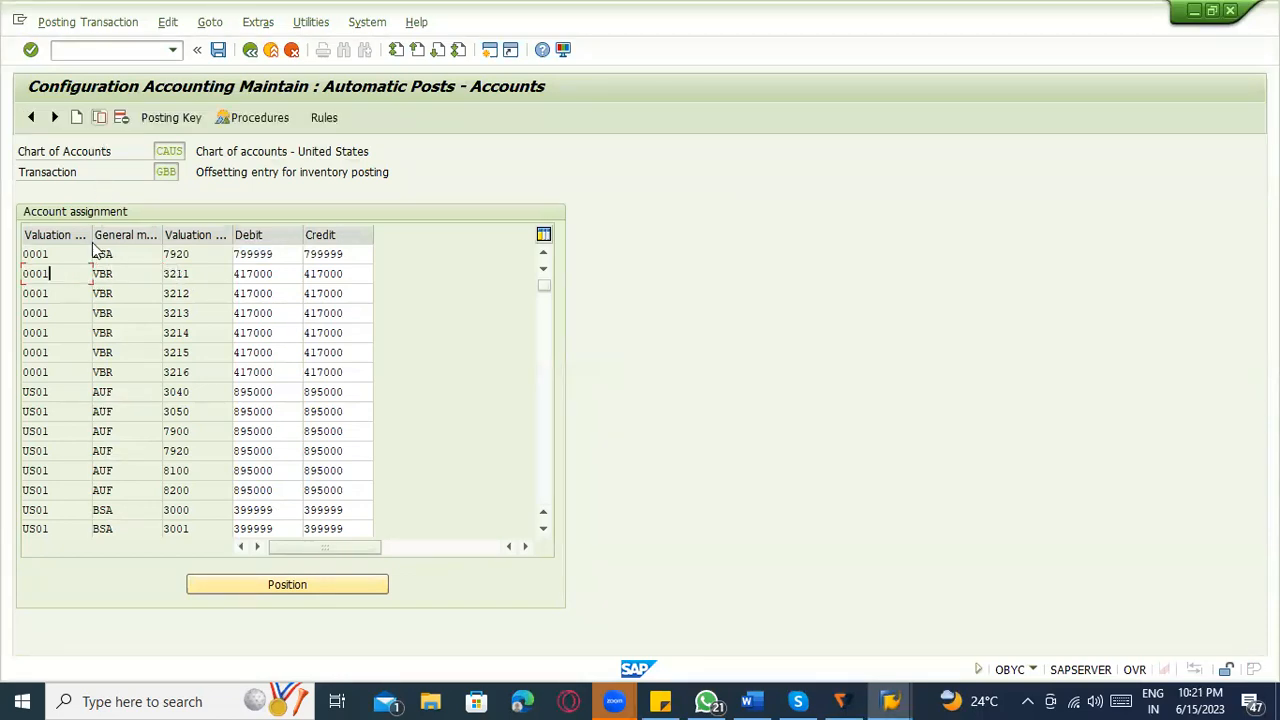
pyautogui.click(77, 272)
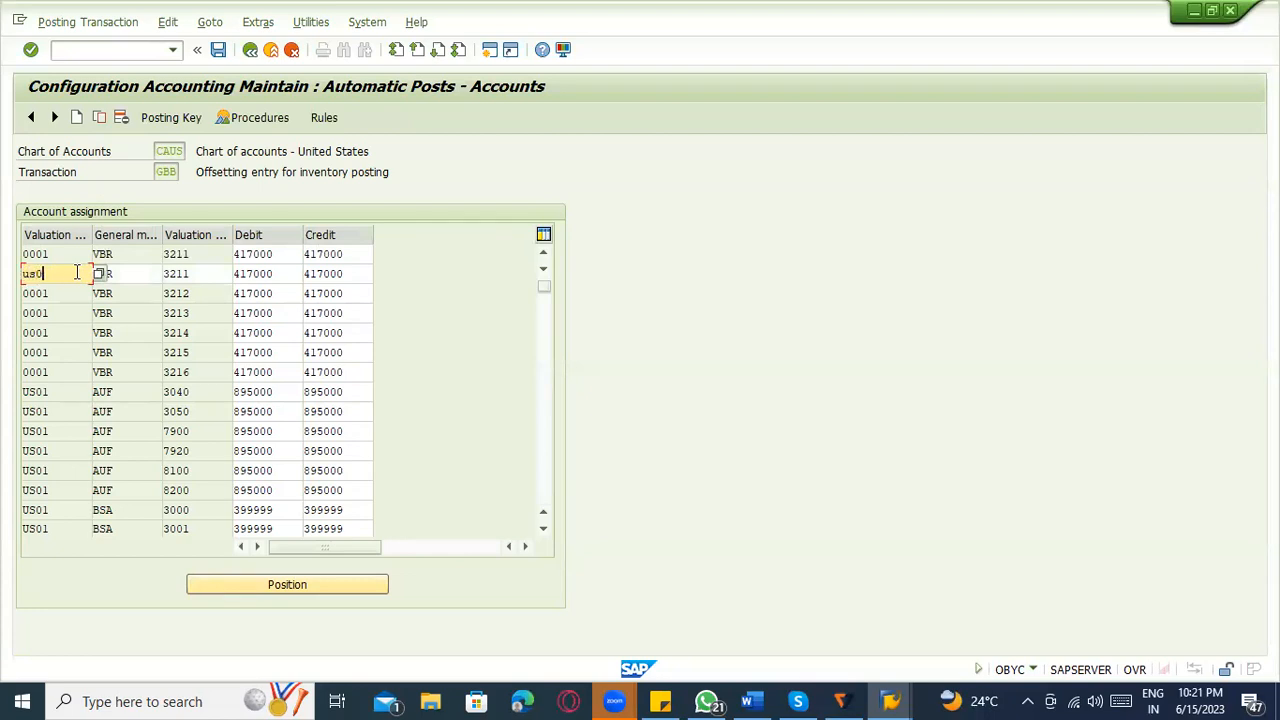
pyautogui.write('us01')
pyautogui.click(137, 275)
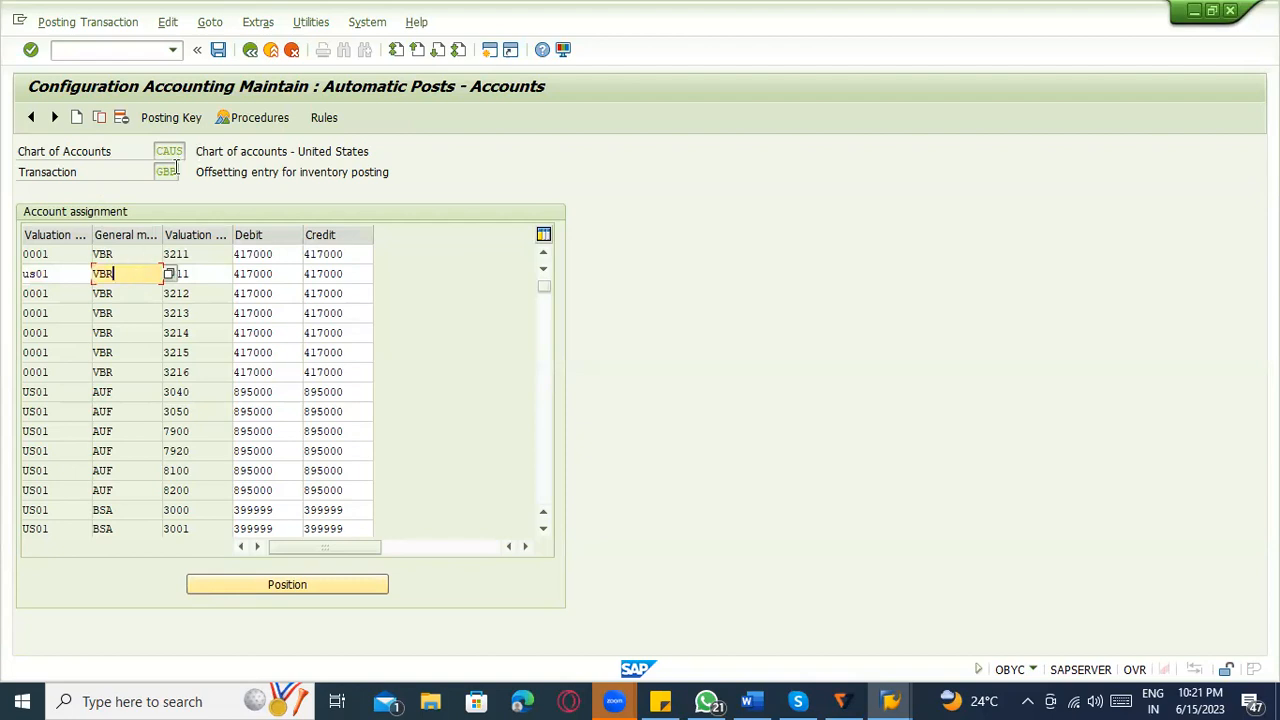
pyautogui.press('F10')
pyautogui.click(122, 272)
pyautogui.click(170, 276)
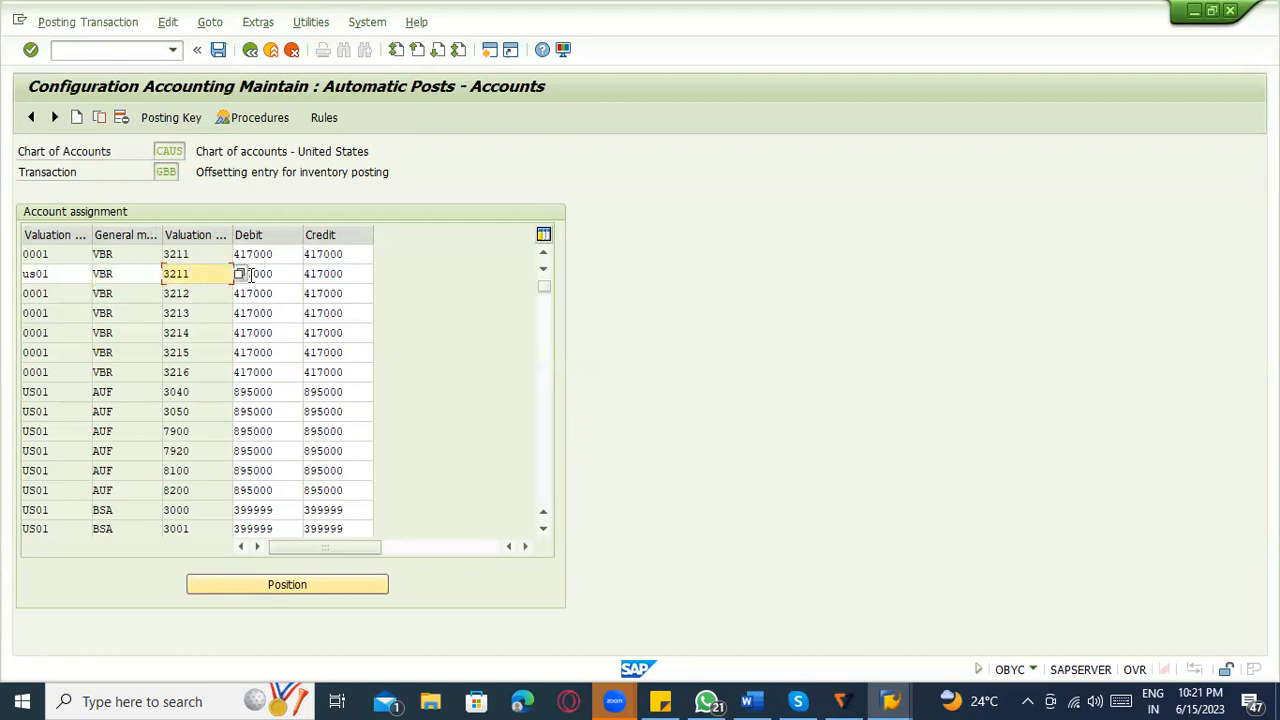
# Set the copied row's valuation class to ZRM1 from the goods issue's error log and save it to the proposed customizing request.
pyautogui.press('BackSpace')
pyautogui.press('BackSpace')
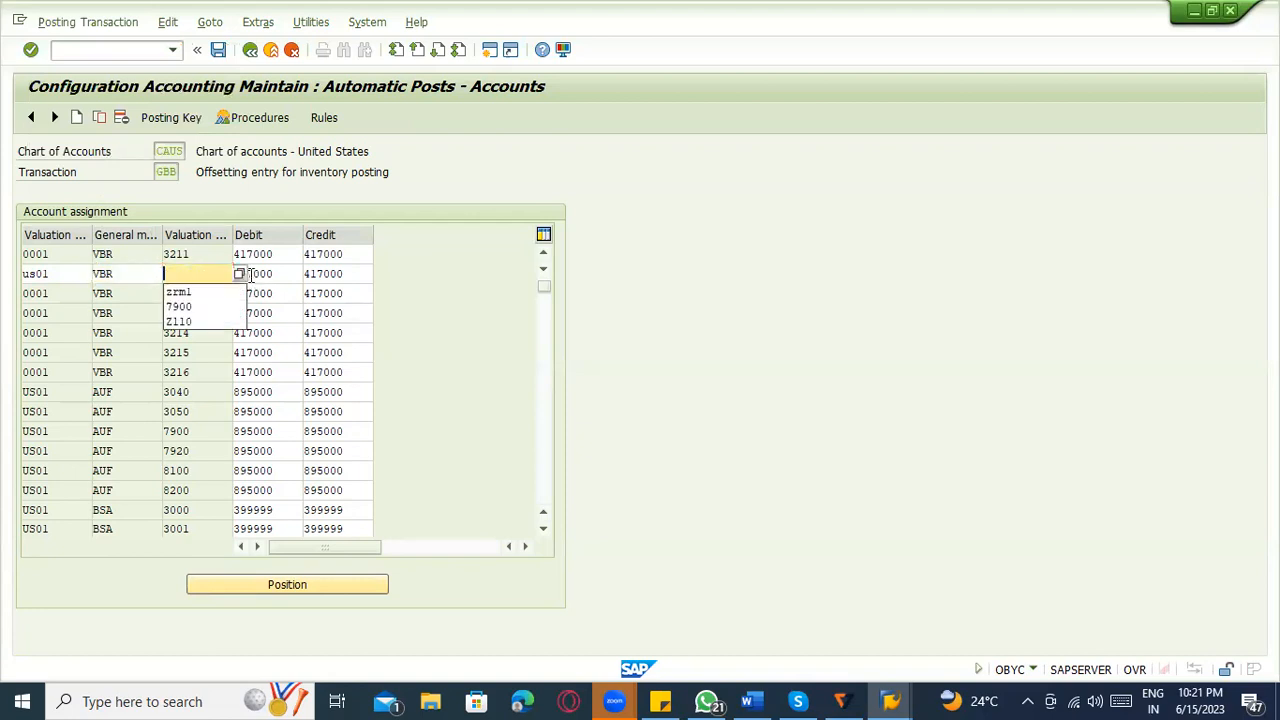
pyautogui.hotkey('alt', 'Tab')
pyautogui.click(453, 316)
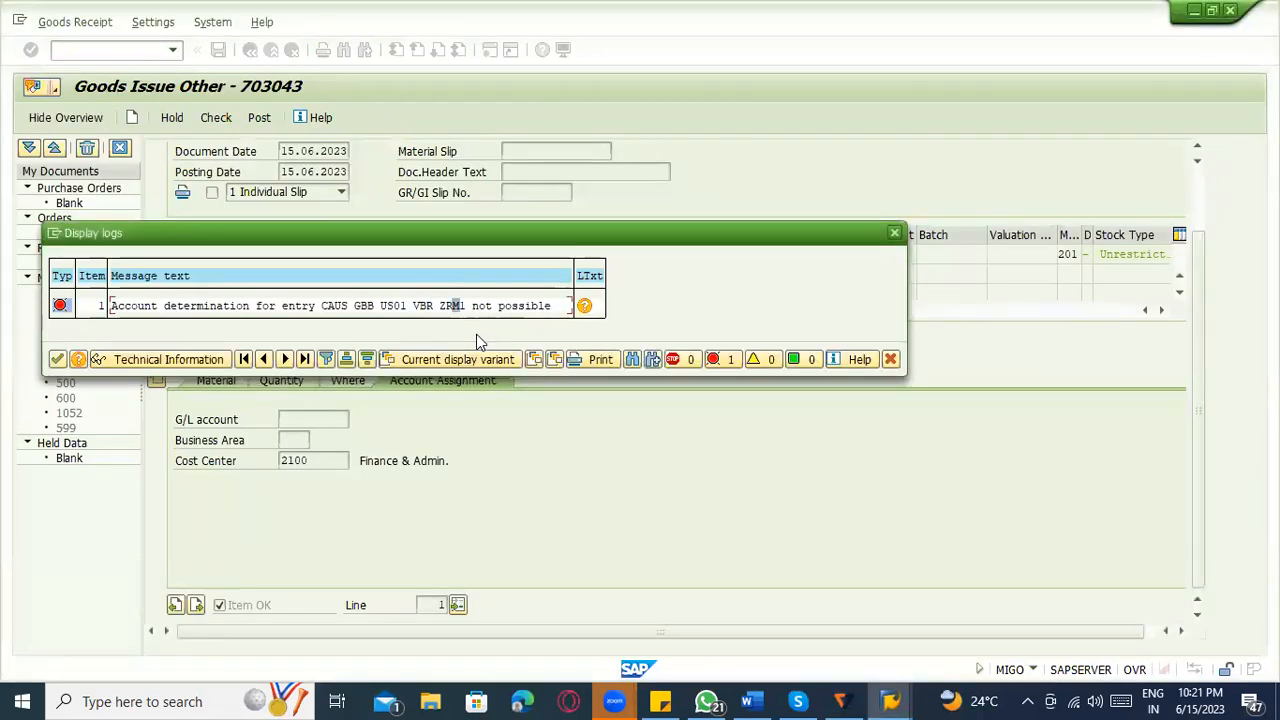
pyautogui.hotkey('alt', 'Tab')
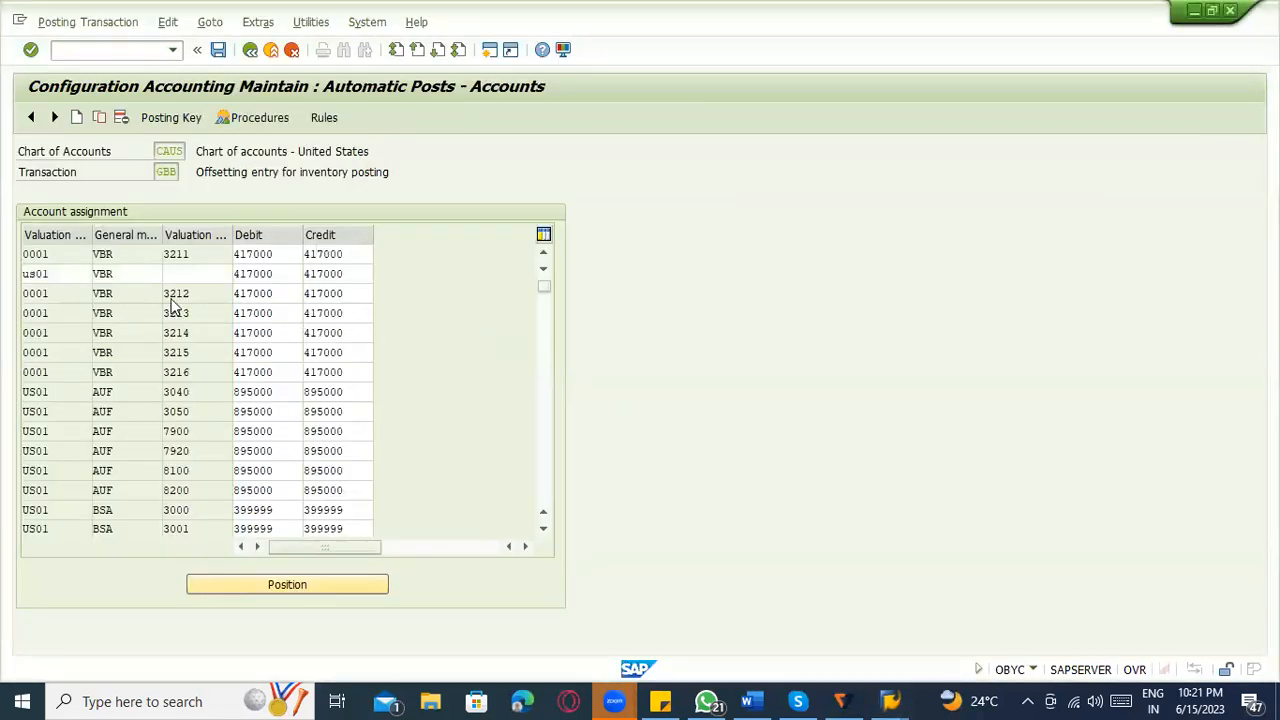
pyautogui.click(179, 274)
pyautogui.write('zrm1')
pyautogui.press('Return')
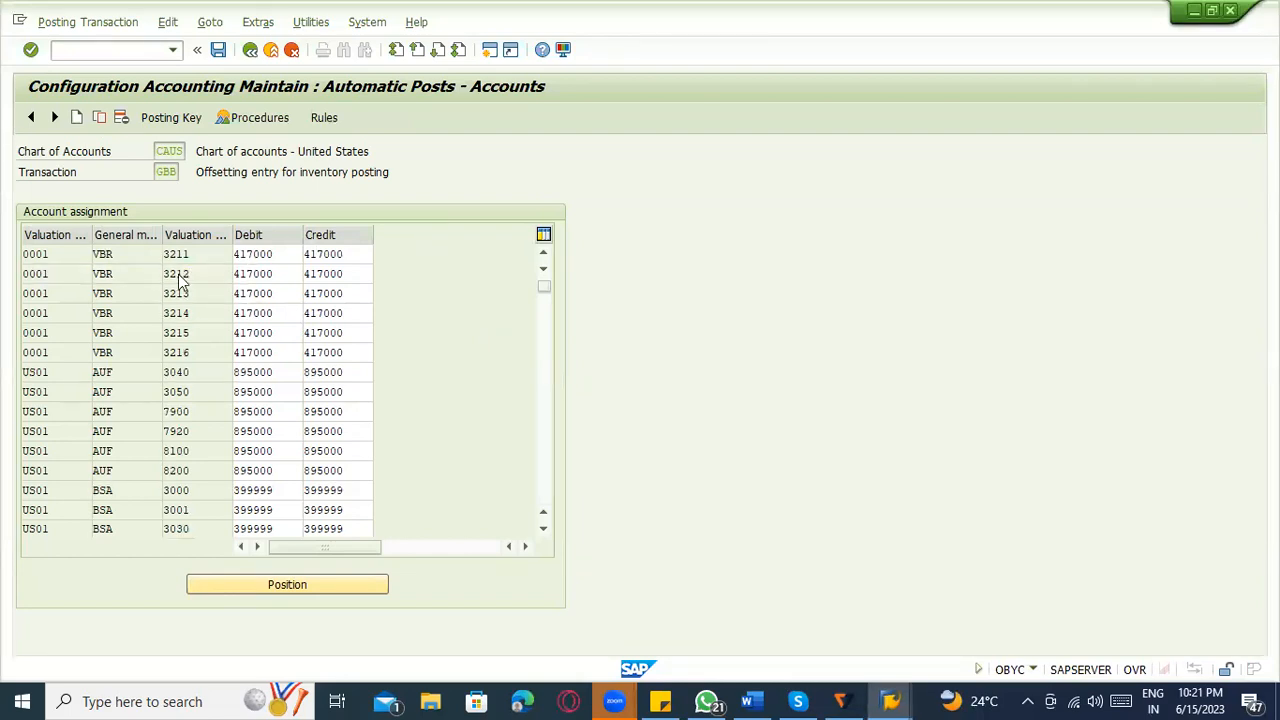
pyautogui.hotkey('ctrl', 's')
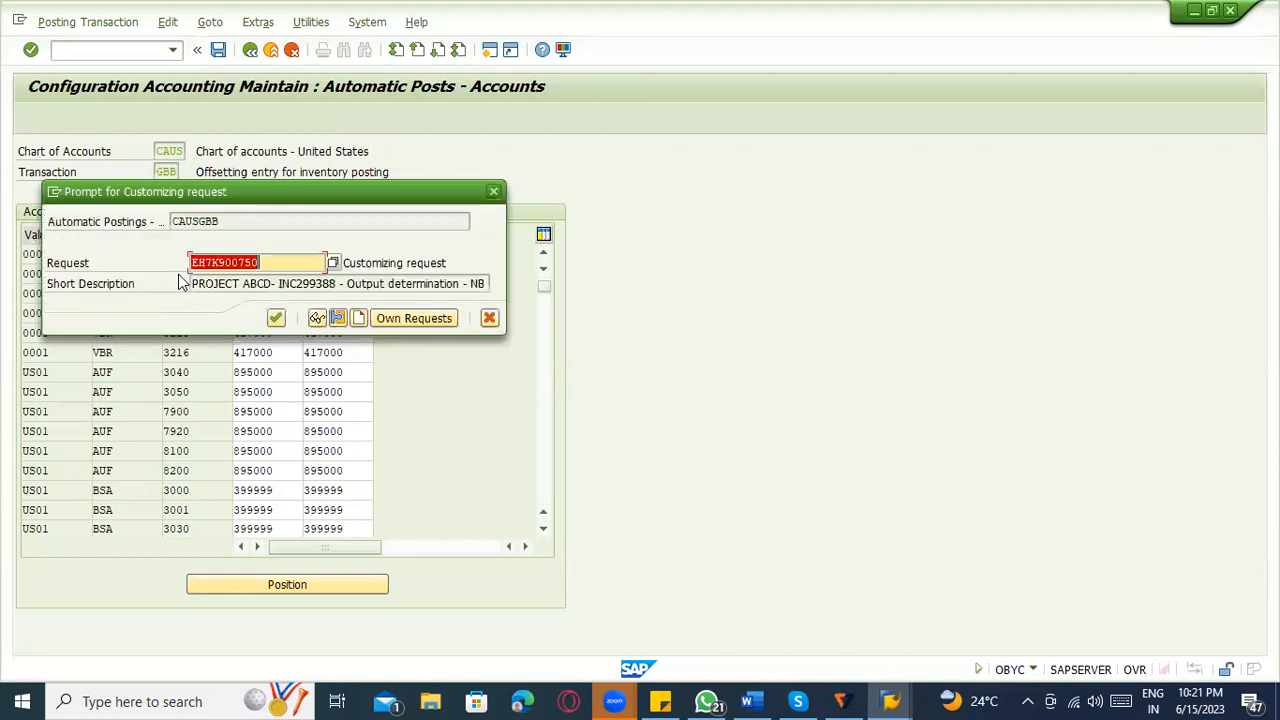
pyautogui.press('Return')
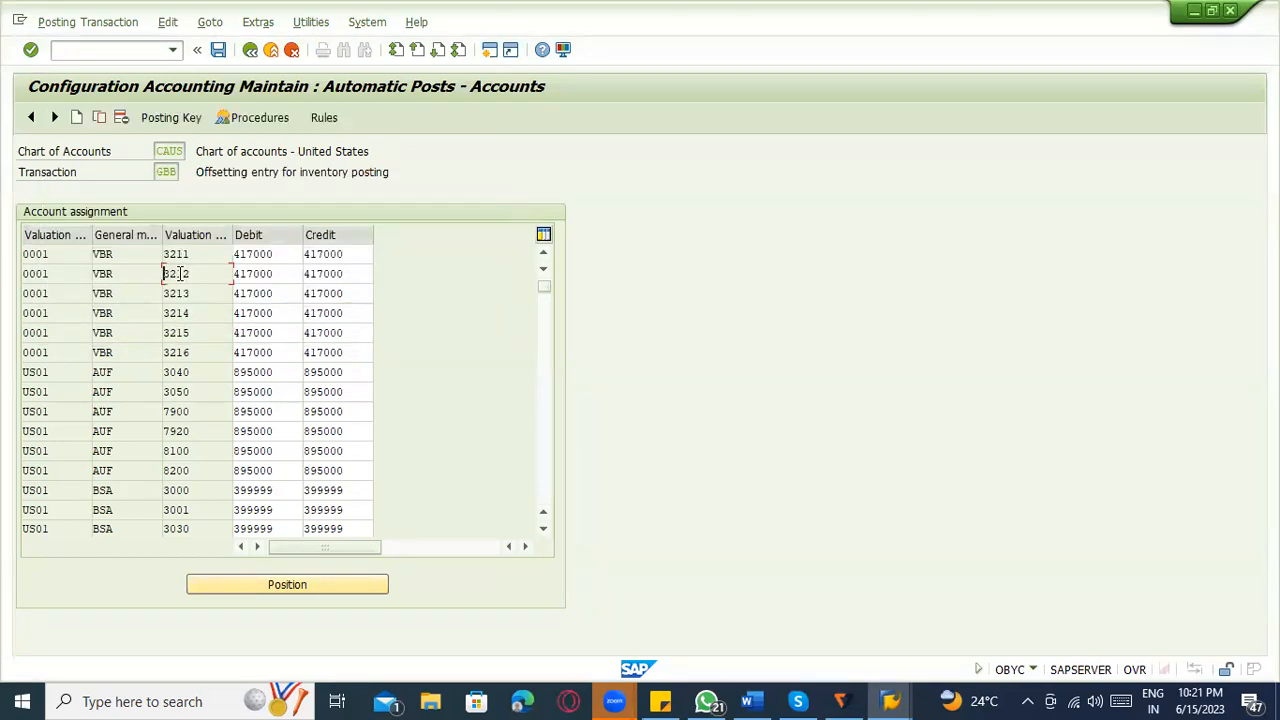
# Return to the MIGO goods issue, close its error log, check the document again and post it.
pyautogui.hotkey('alt', 'Tab')
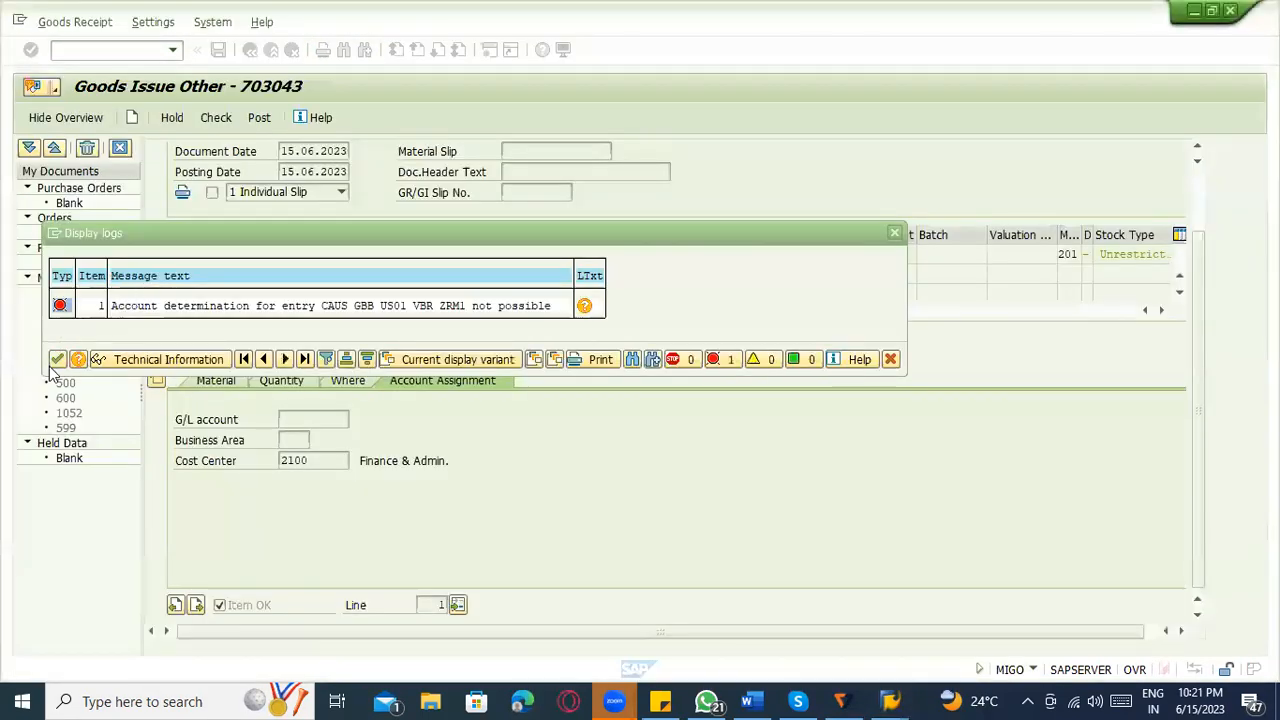
pyautogui.click(52, 362)
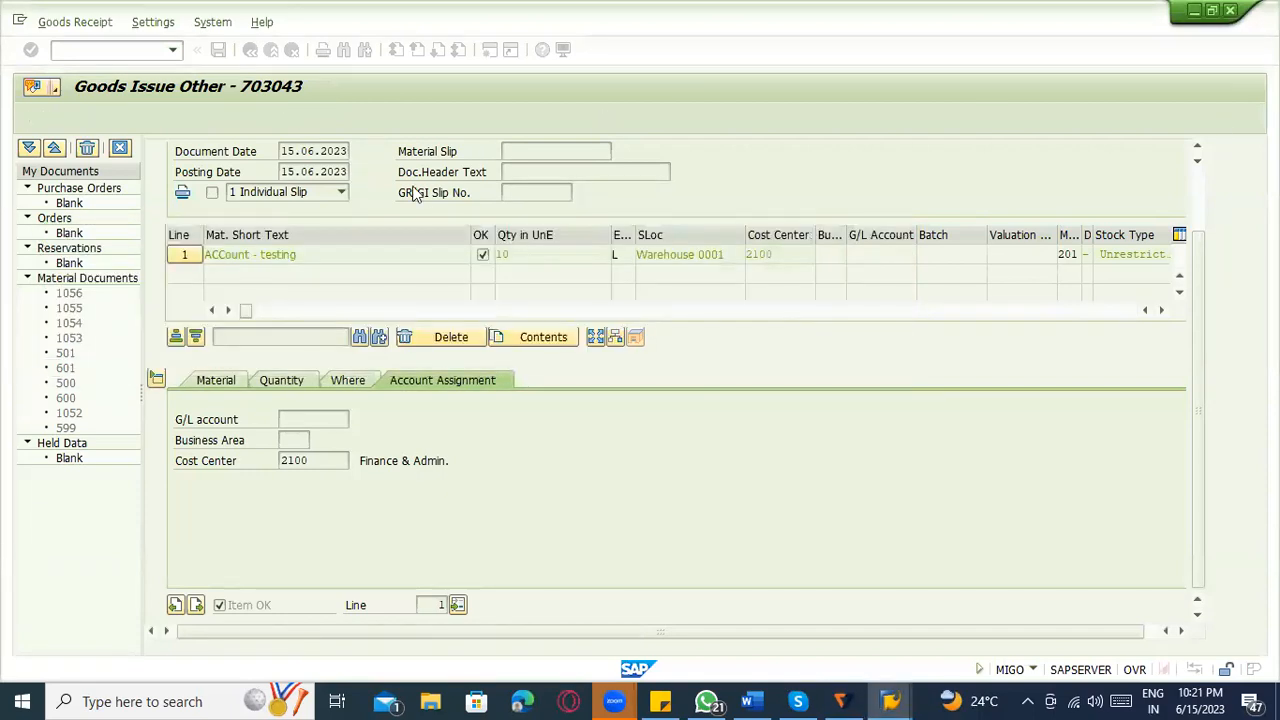
pyautogui.click(215, 118)
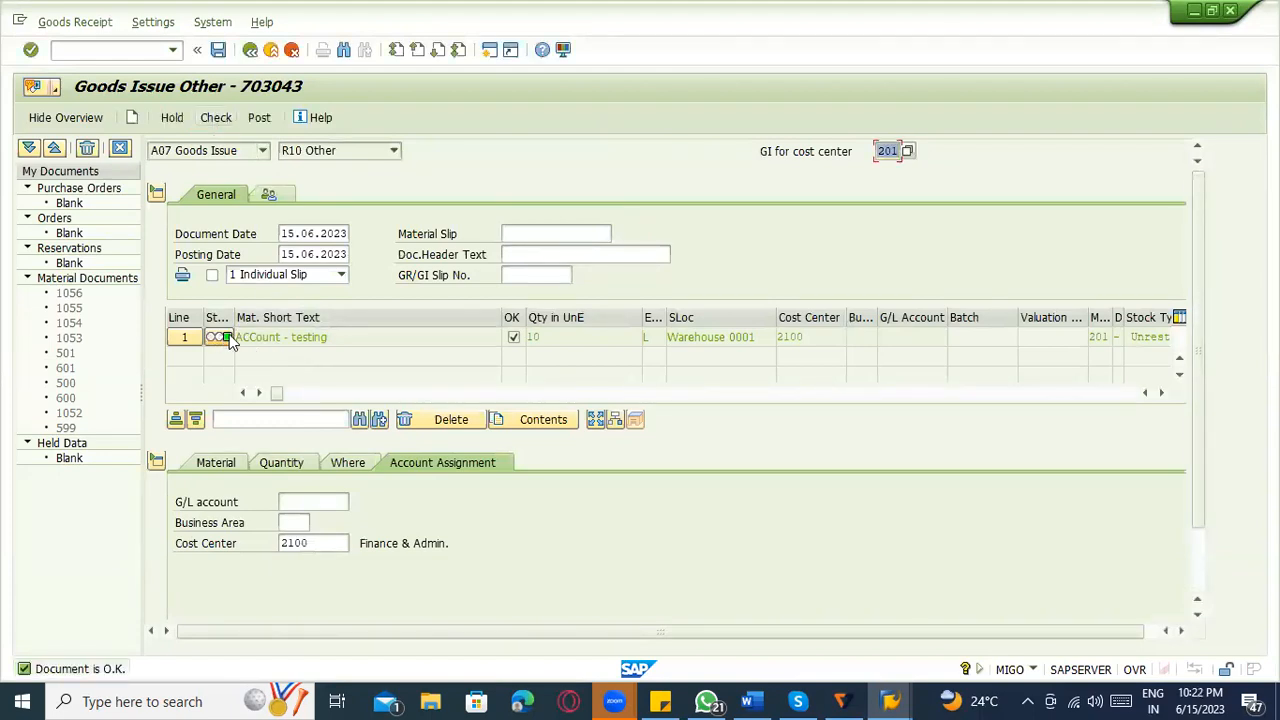
pyautogui.click(268, 116)
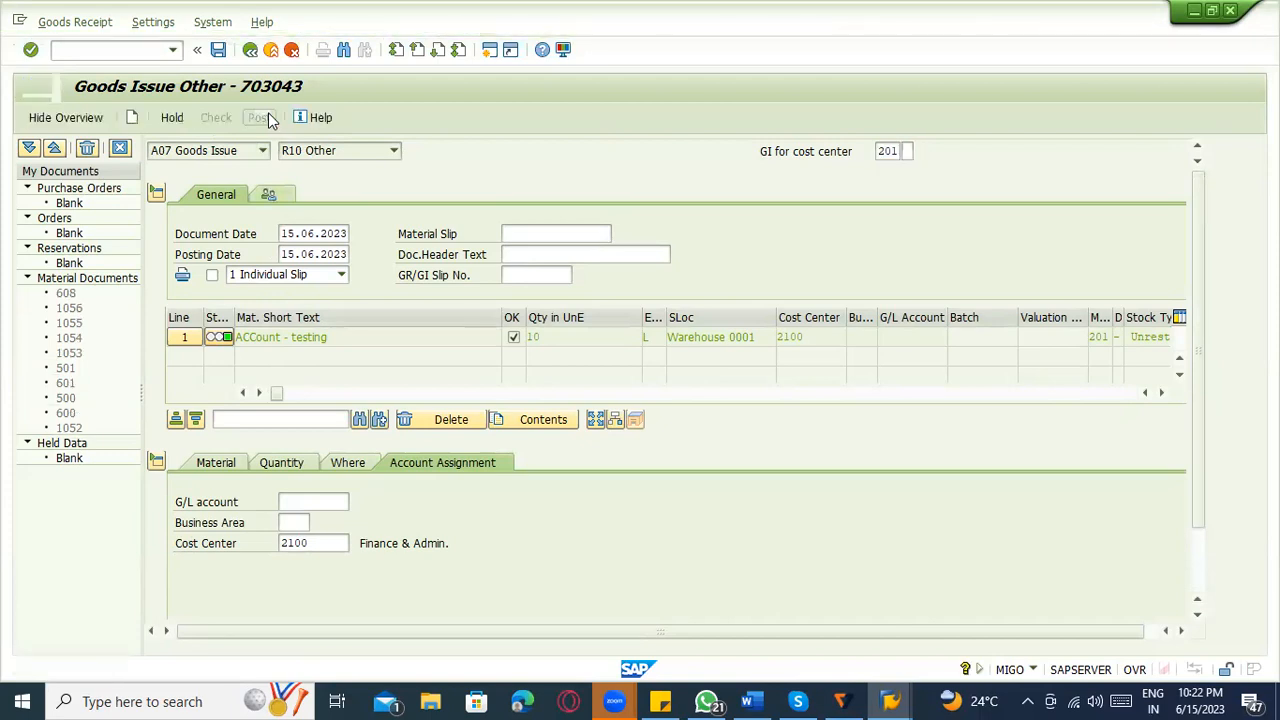
# Display the posted material document in MIGO and list its FI documents from the document information.
pyautogui.click(238, 151)
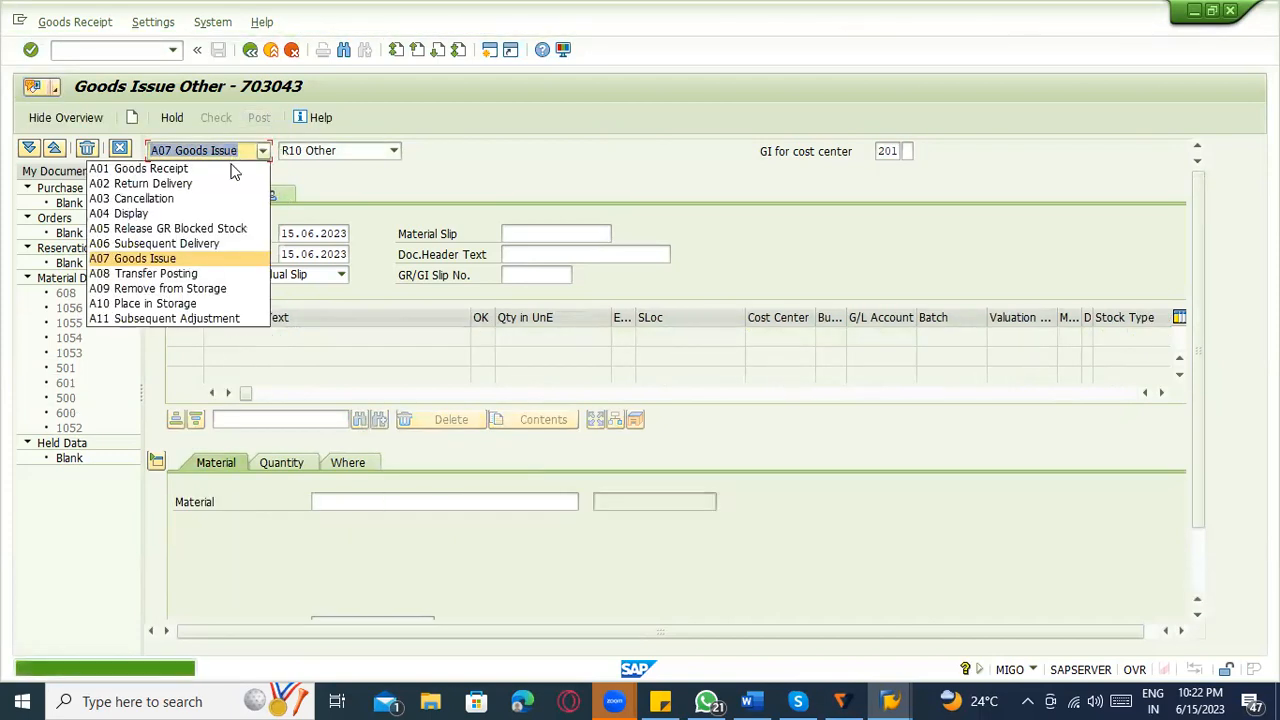
pyautogui.click(214, 214)
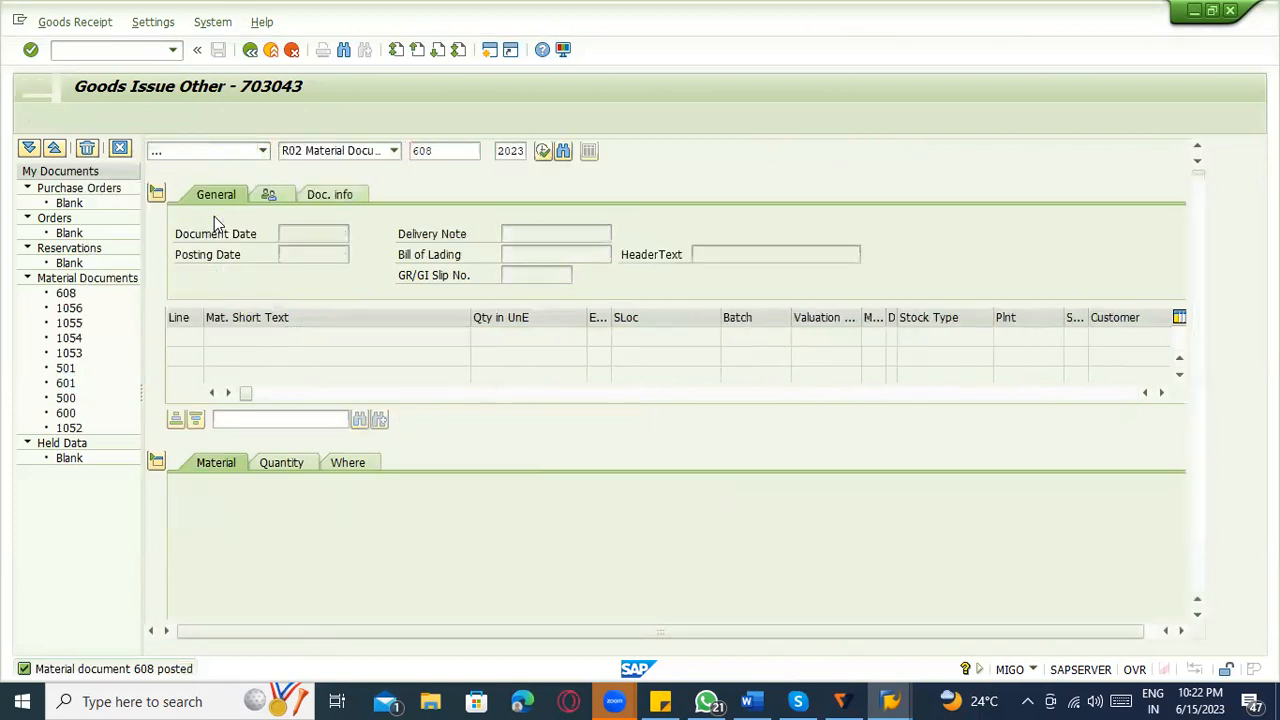
pyautogui.click(359, 193)
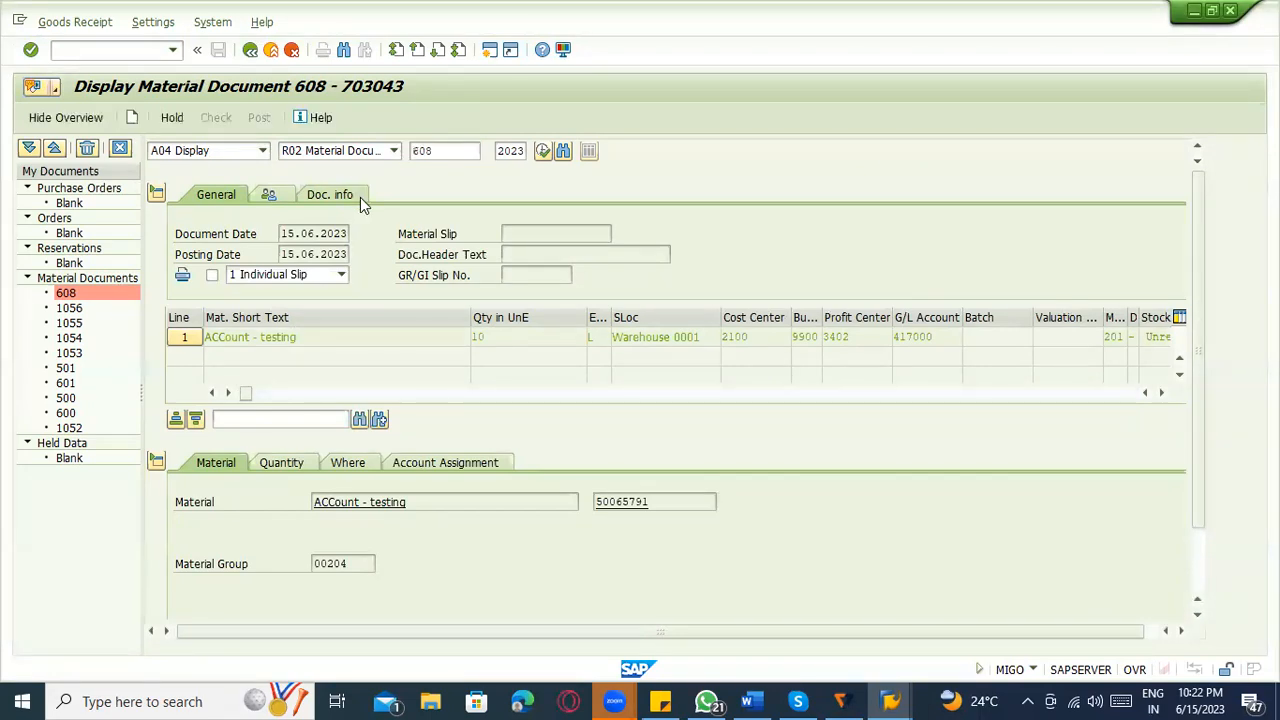
pyautogui.click(697, 238)
# In the OBYC session, find the US01 VBR ZRM1 row in the GBB account assignments and check its debit account.
pyautogui.hotkey('alt', 'Tab')
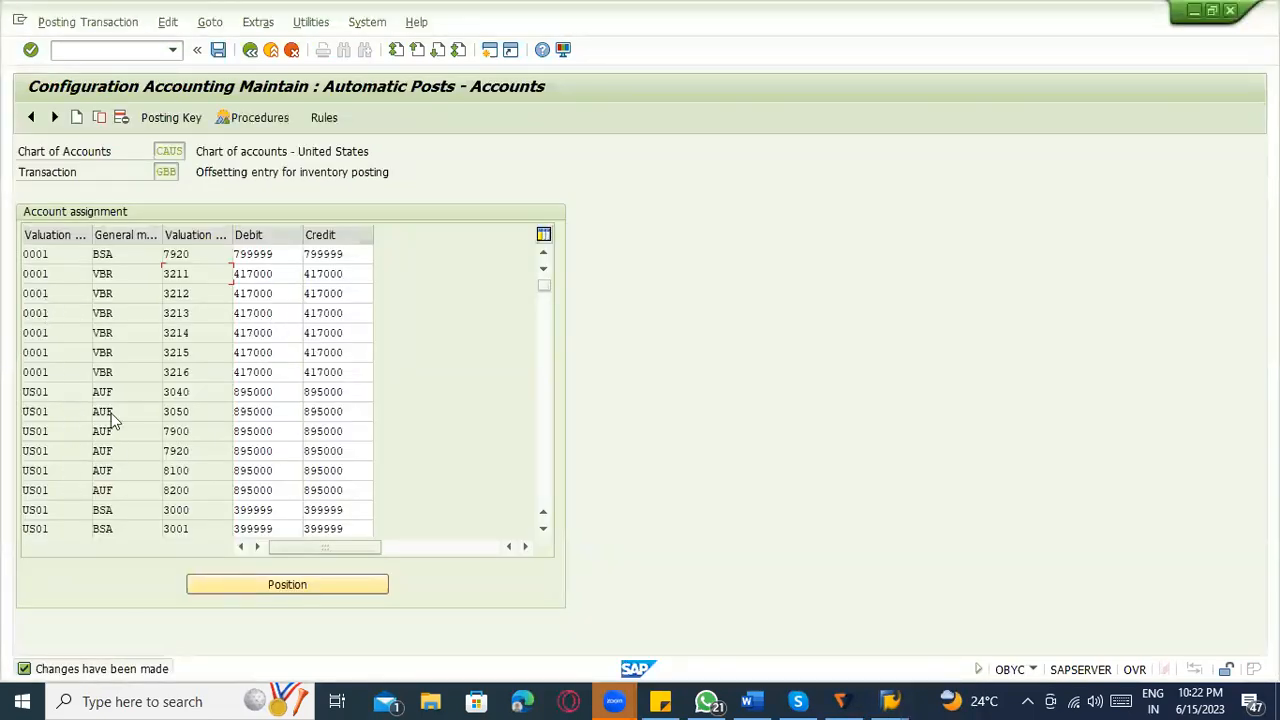
pyautogui.click(95, 372)
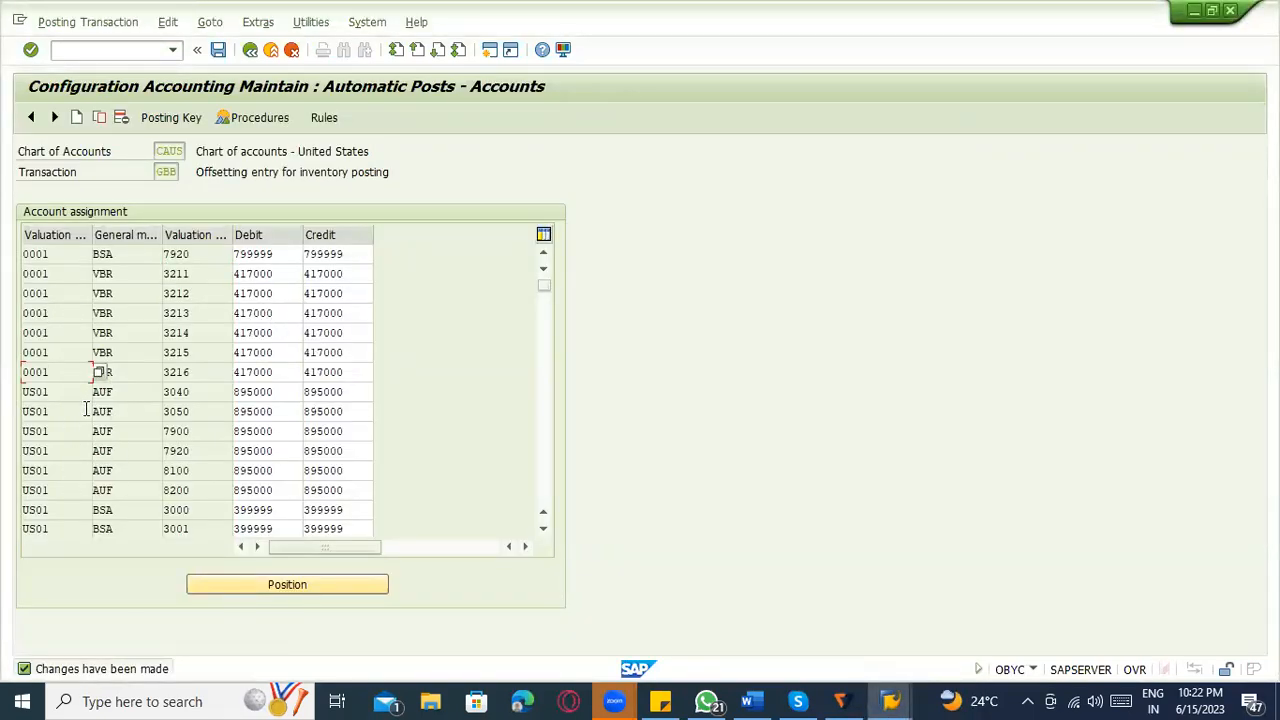
pyautogui.scroll(-2, 85, 412)
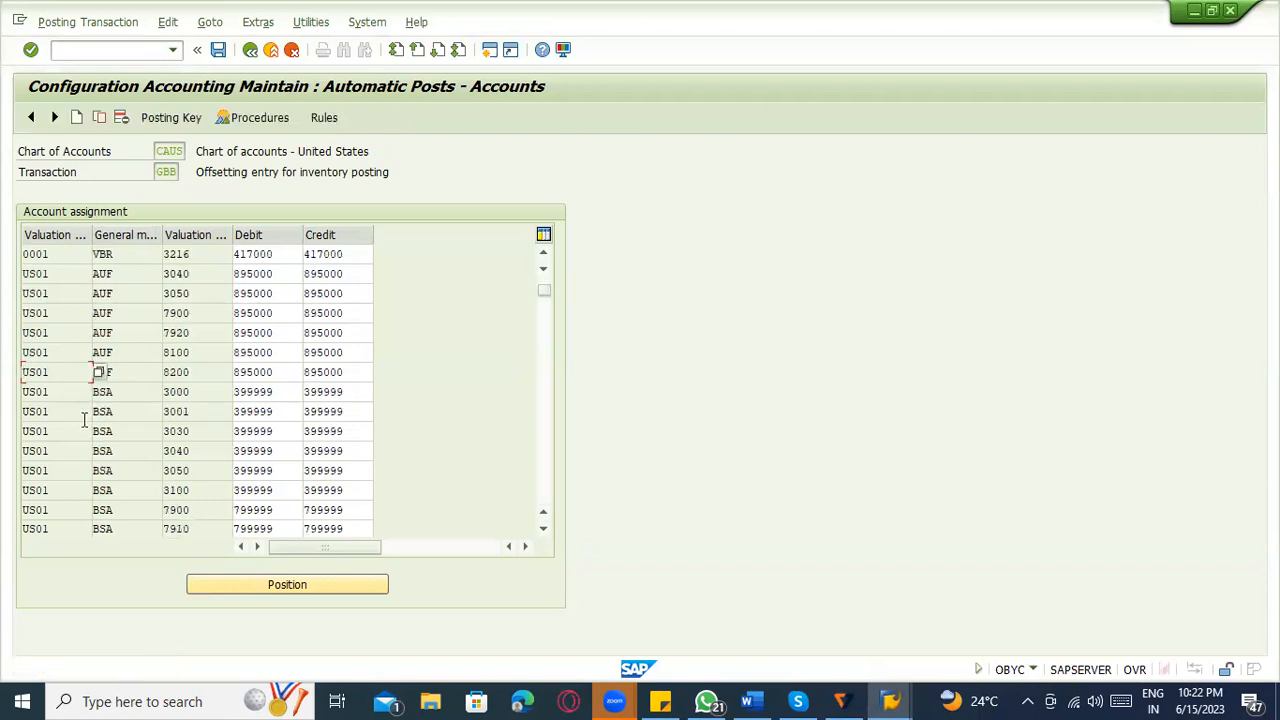
pyautogui.scroll(-10, 80, 420)
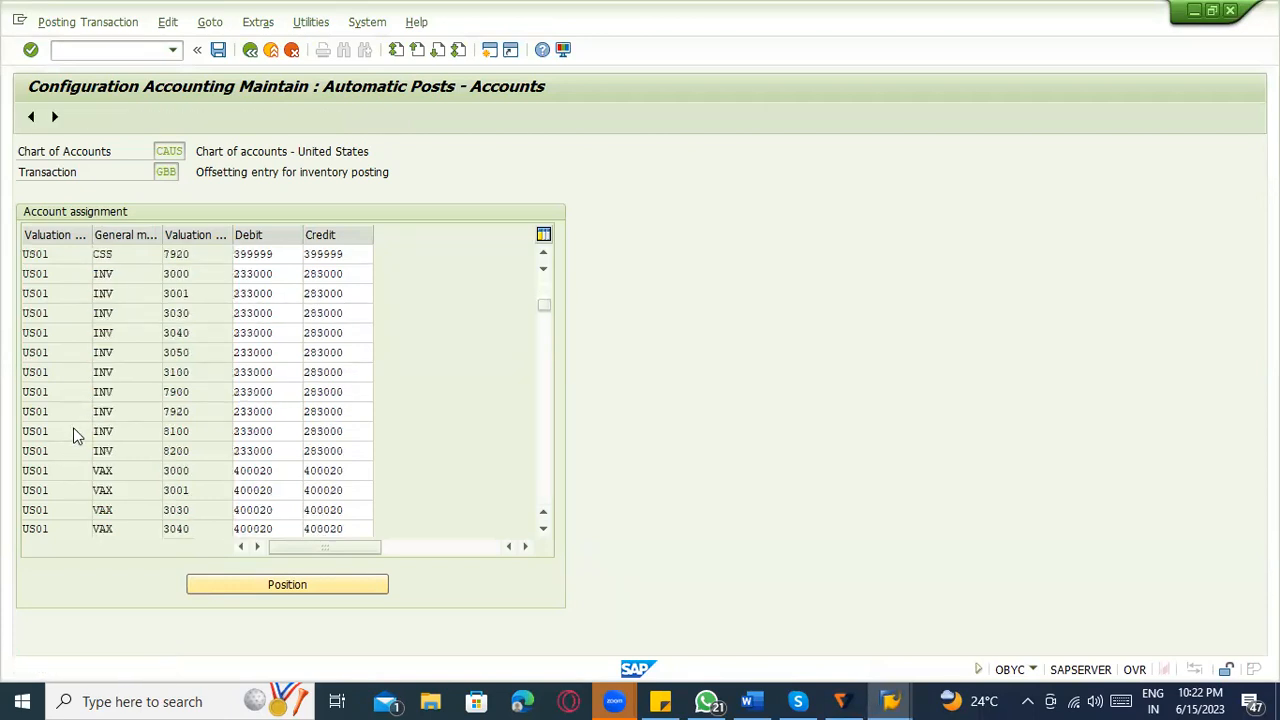
pyautogui.scroll(-5, 74, 431)
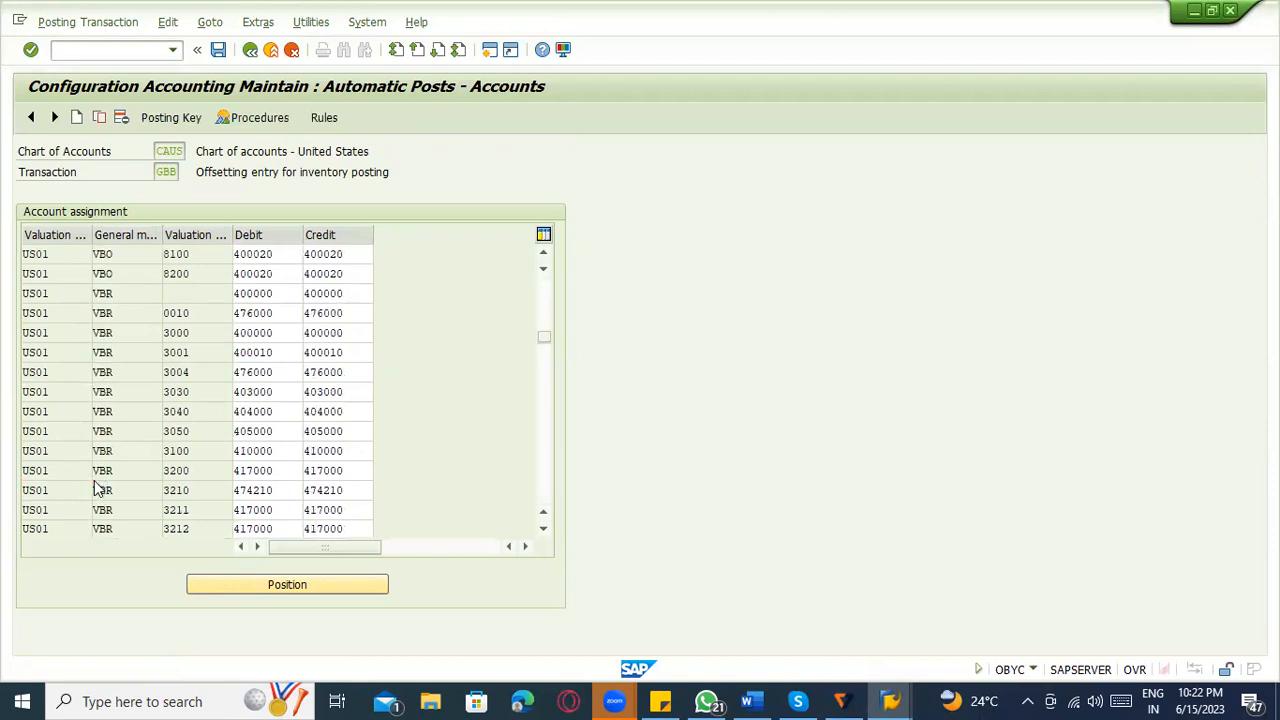
pyautogui.scroll(-1, 78, 490)
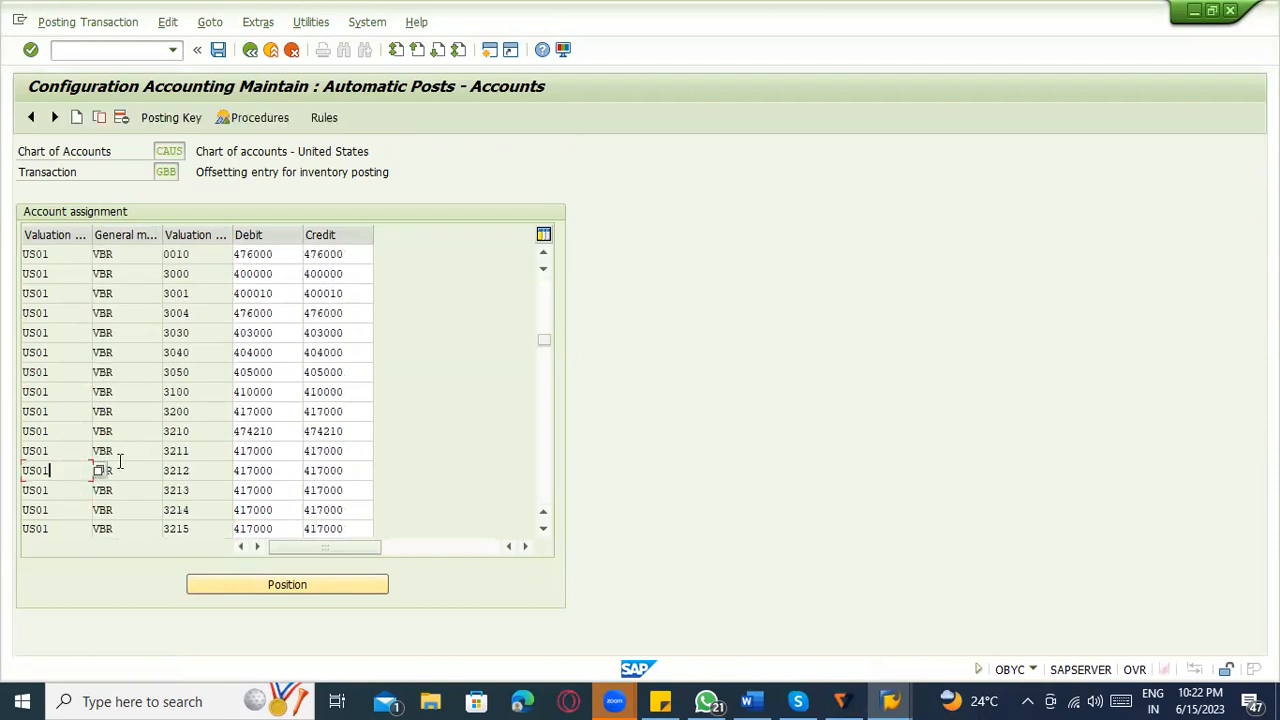
pyautogui.scroll(-1, 220, 474)
pyautogui.scroll(-1, 220, 474)
pyautogui.scroll(-1, 220, 474)
pyautogui.scroll(-2, 220, 474)
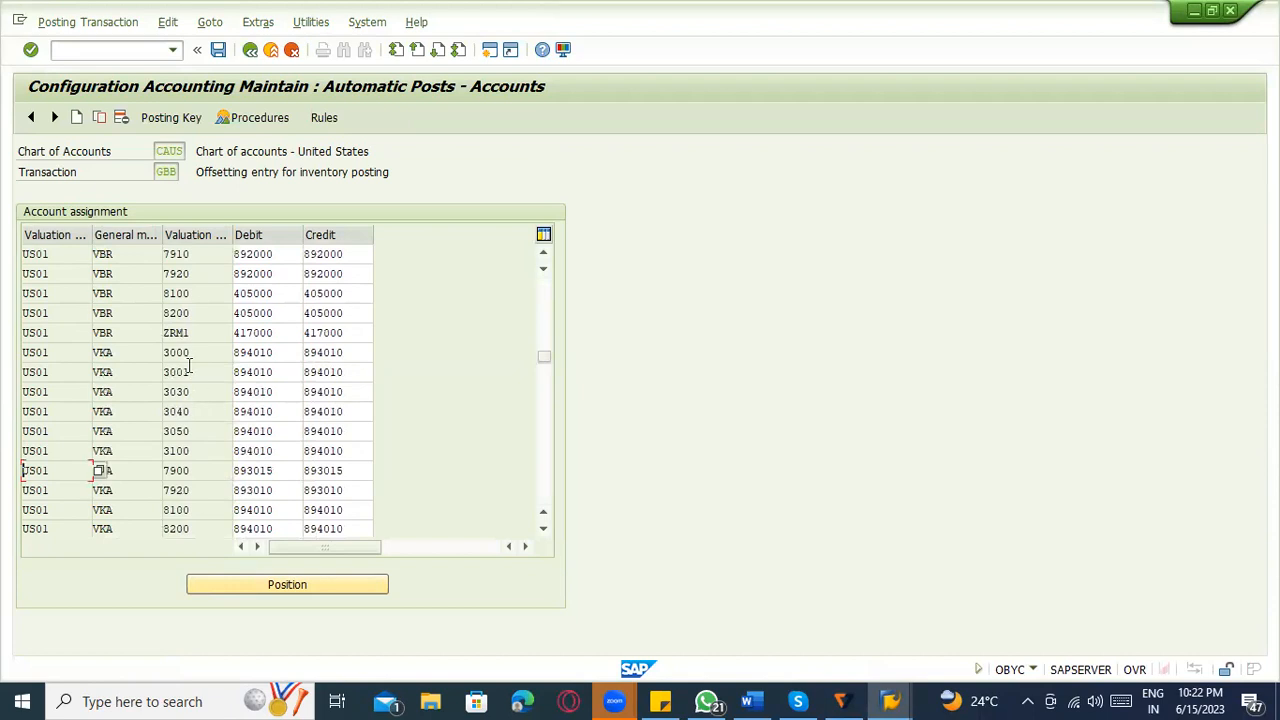
pyautogui.click(63, 332)
pyautogui.press('Tab')
pyautogui.press('Tab')
pyautogui.press('Tab')
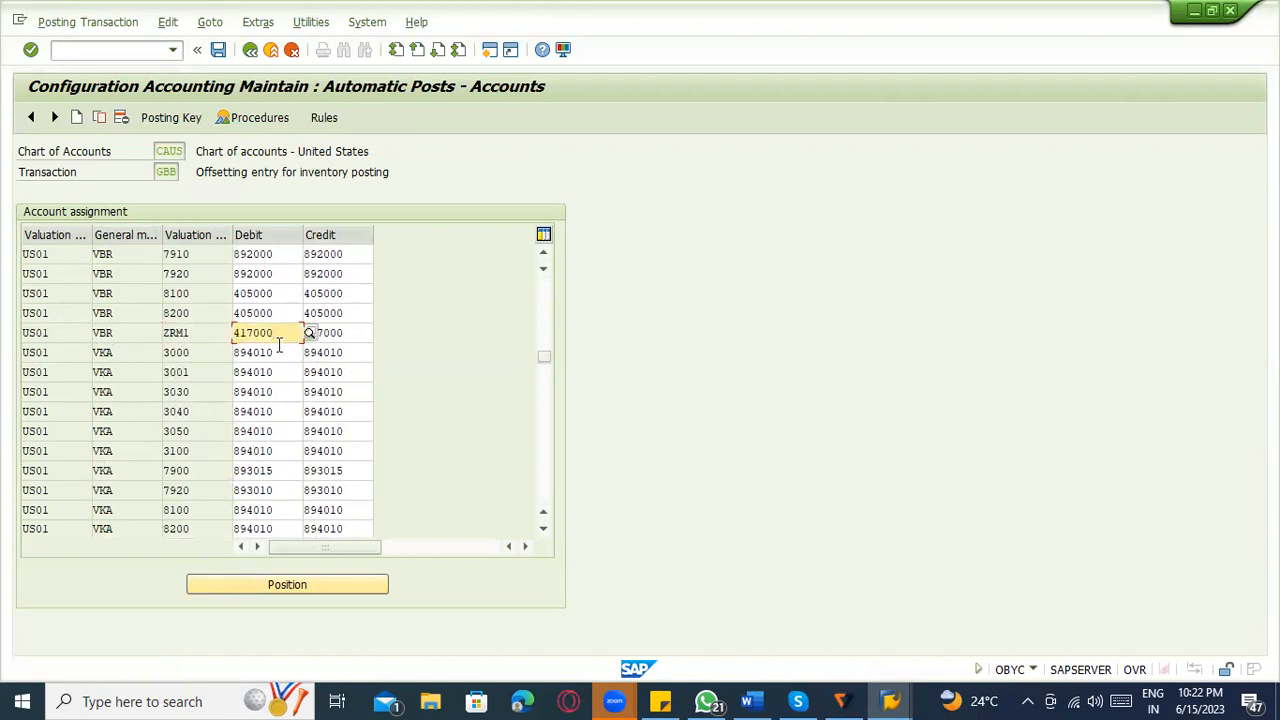
# Back in MIGO, open the goods issue's accounting document and examine the accounts and cost center of its two line items.
pyautogui.hotkey('alt', 'Tab')
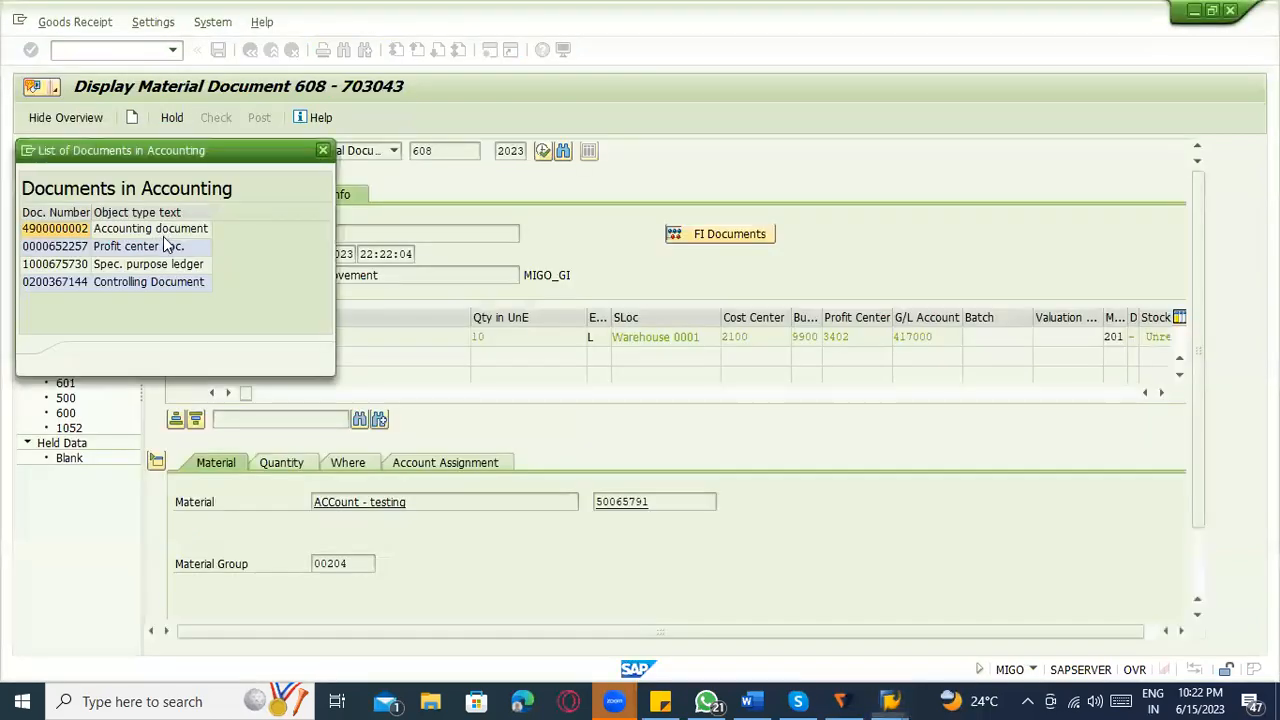
pyautogui.click(163, 231)
pyautogui.doubleClick(163, 231)
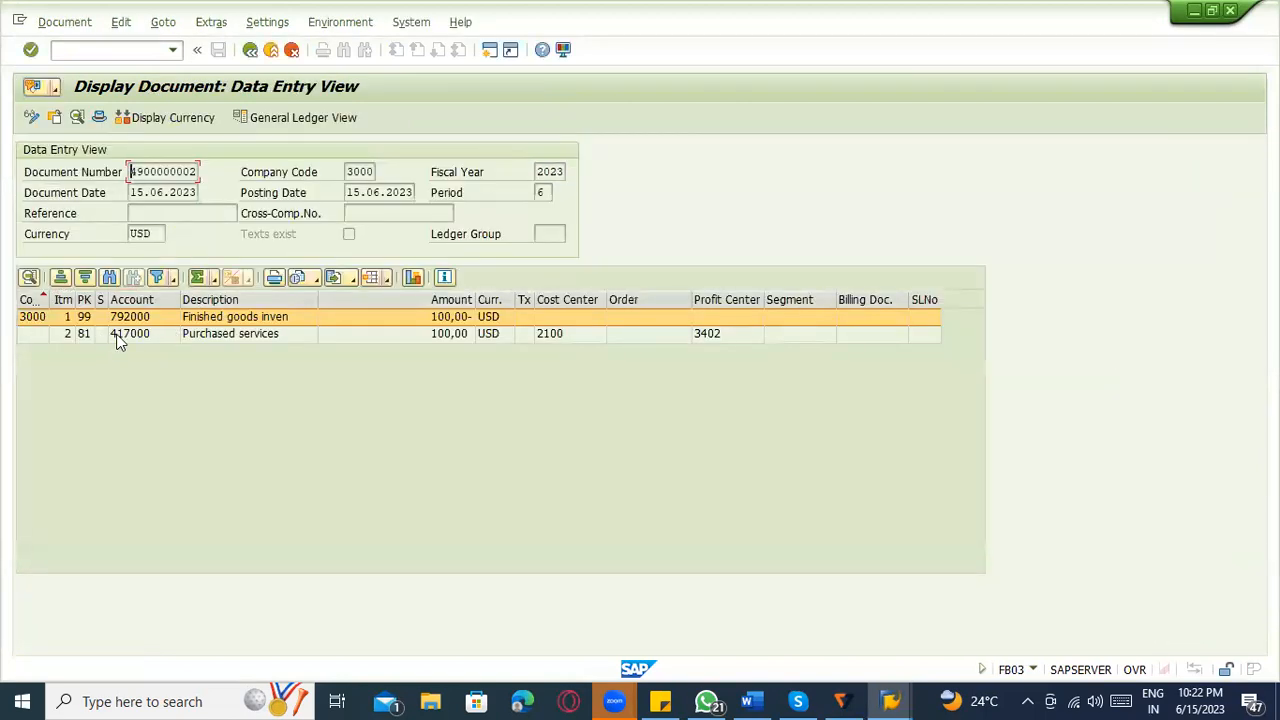
pyautogui.click(115, 336)
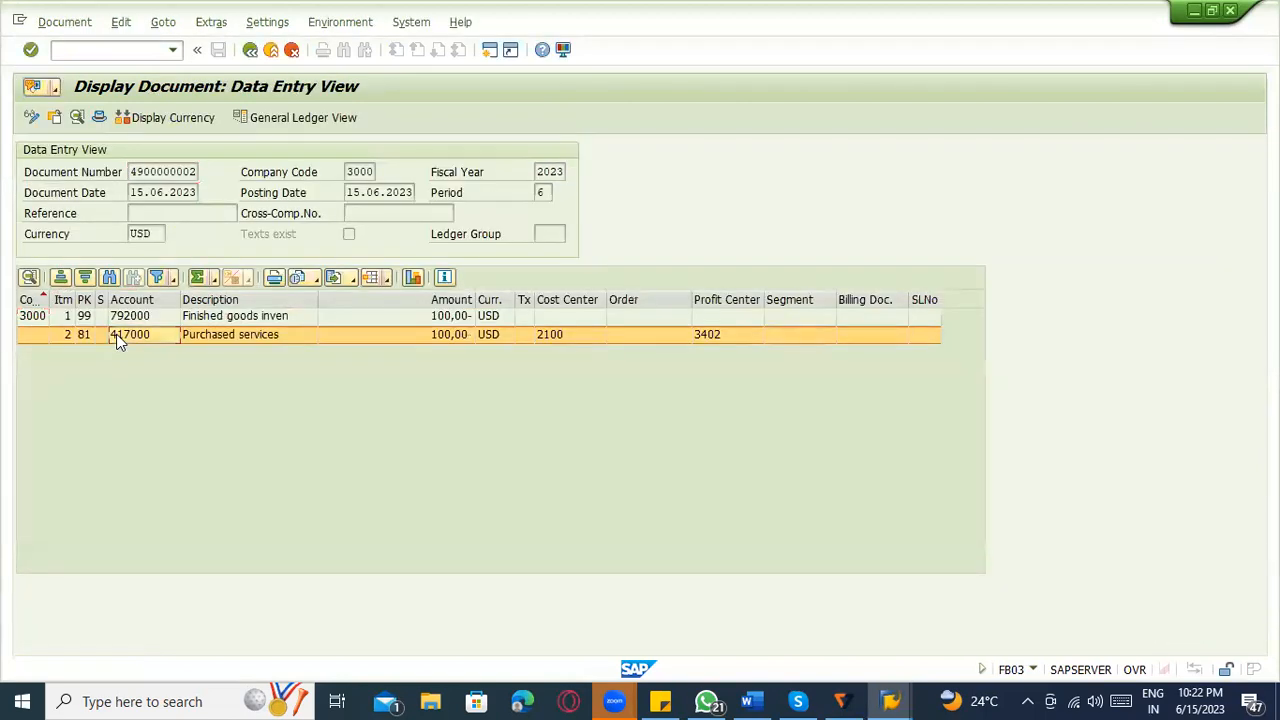
pyautogui.click(283, 340)
pyautogui.click(557, 338)
pyautogui.click(248, 318)
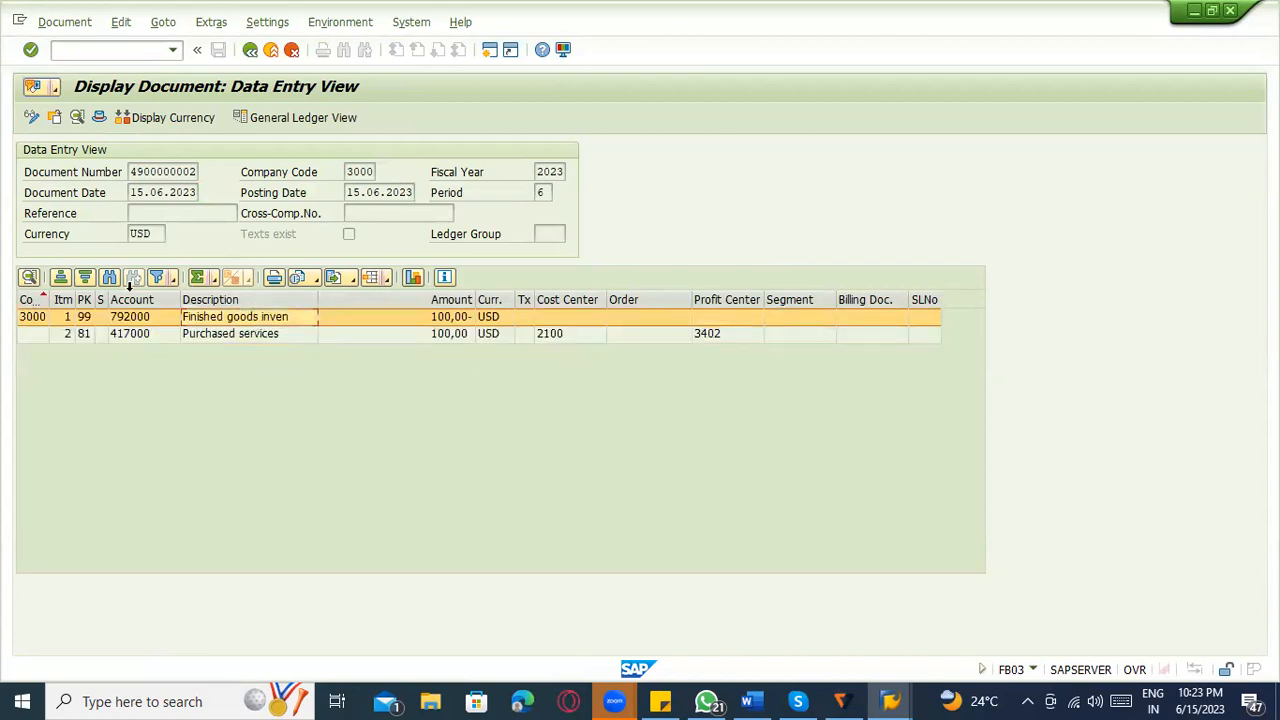
# Switch the accounting document to its document overview and check the posting keys, accounts and amounts of both line items.
pyautogui.click(163, 22)
pyautogui.click(199, 210)
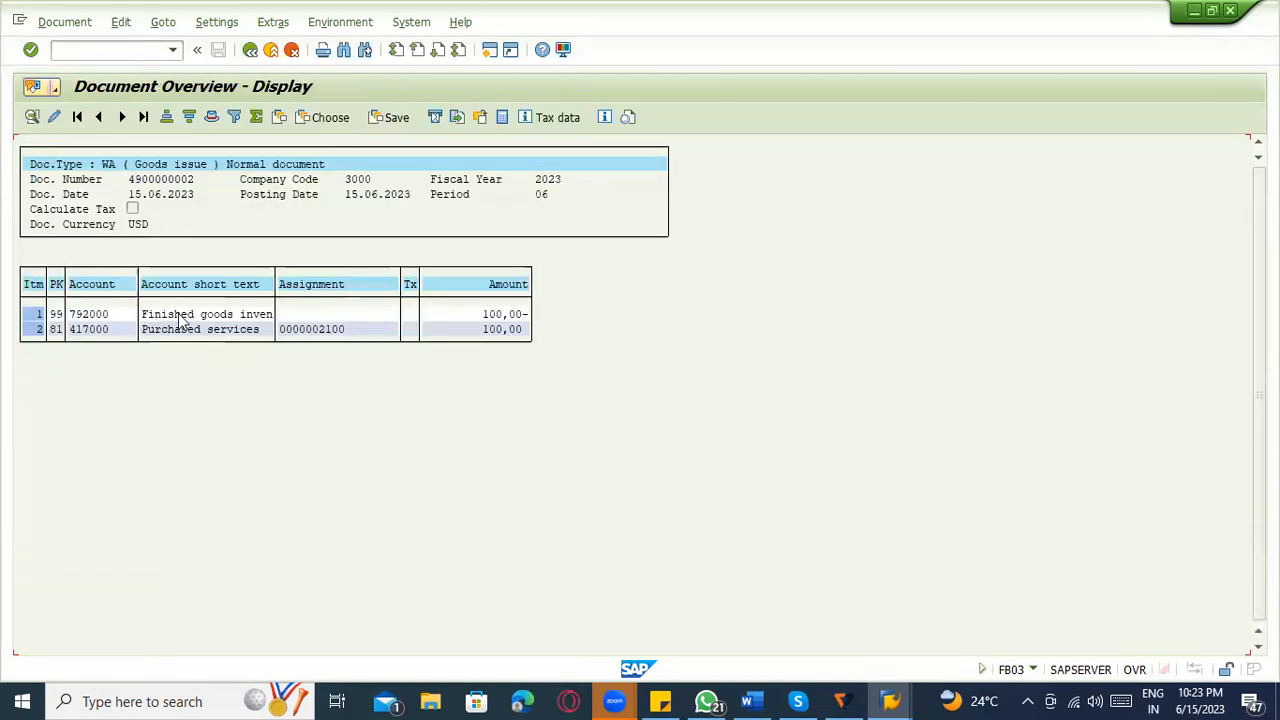
pyautogui.click(512, 314)
pyautogui.click(182, 332)
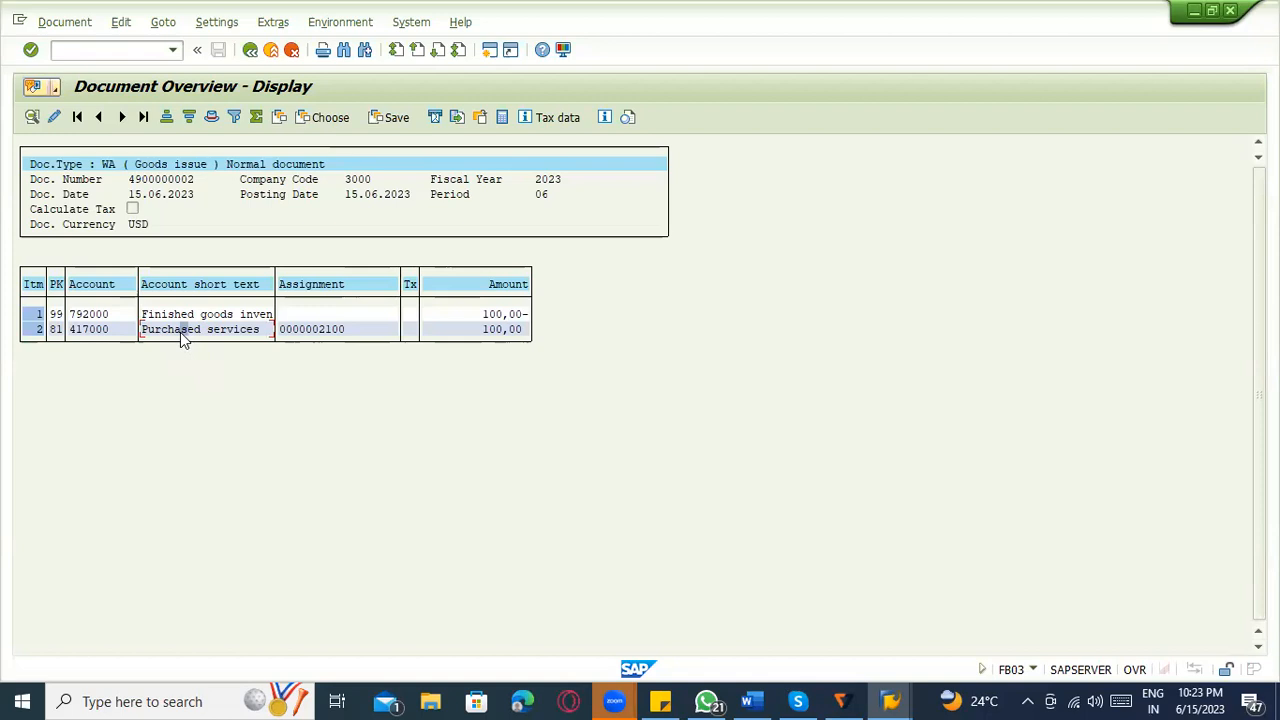
pyautogui.click(176, 22)
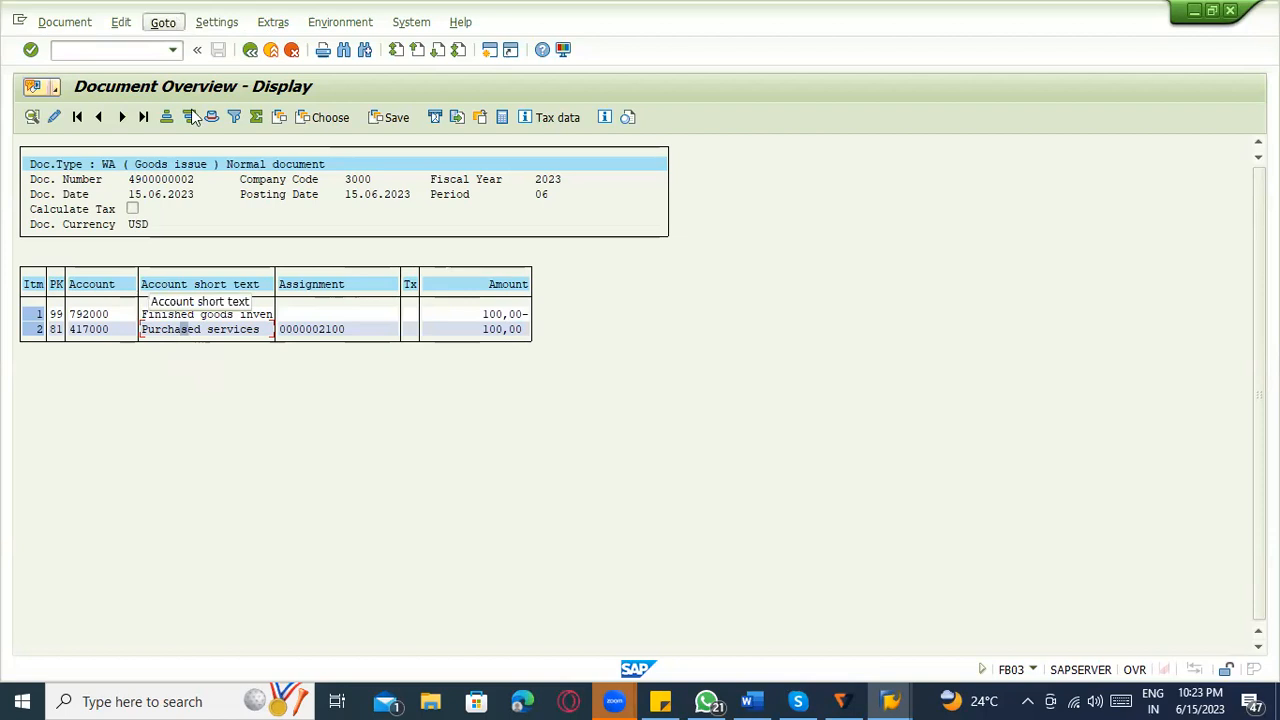
pyautogui.moveTo(223, 22)
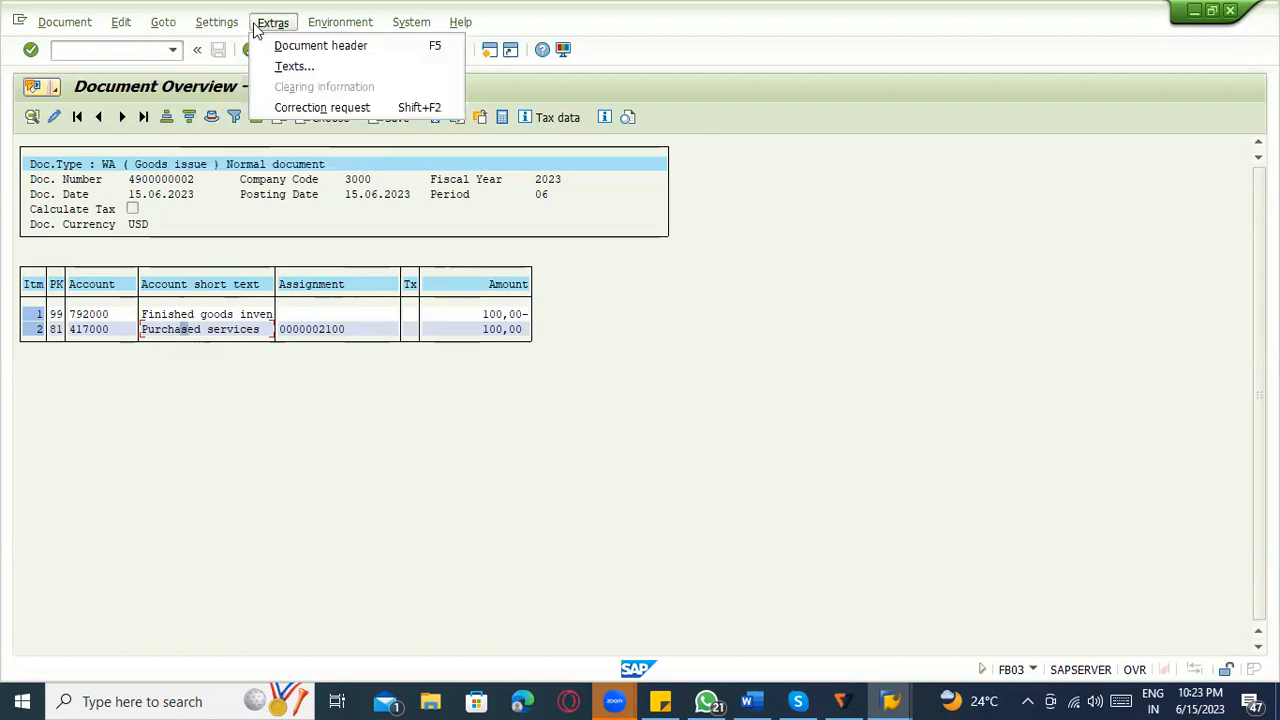
pyautogui.click(157, 22)
pyautogui.click(160, 22)
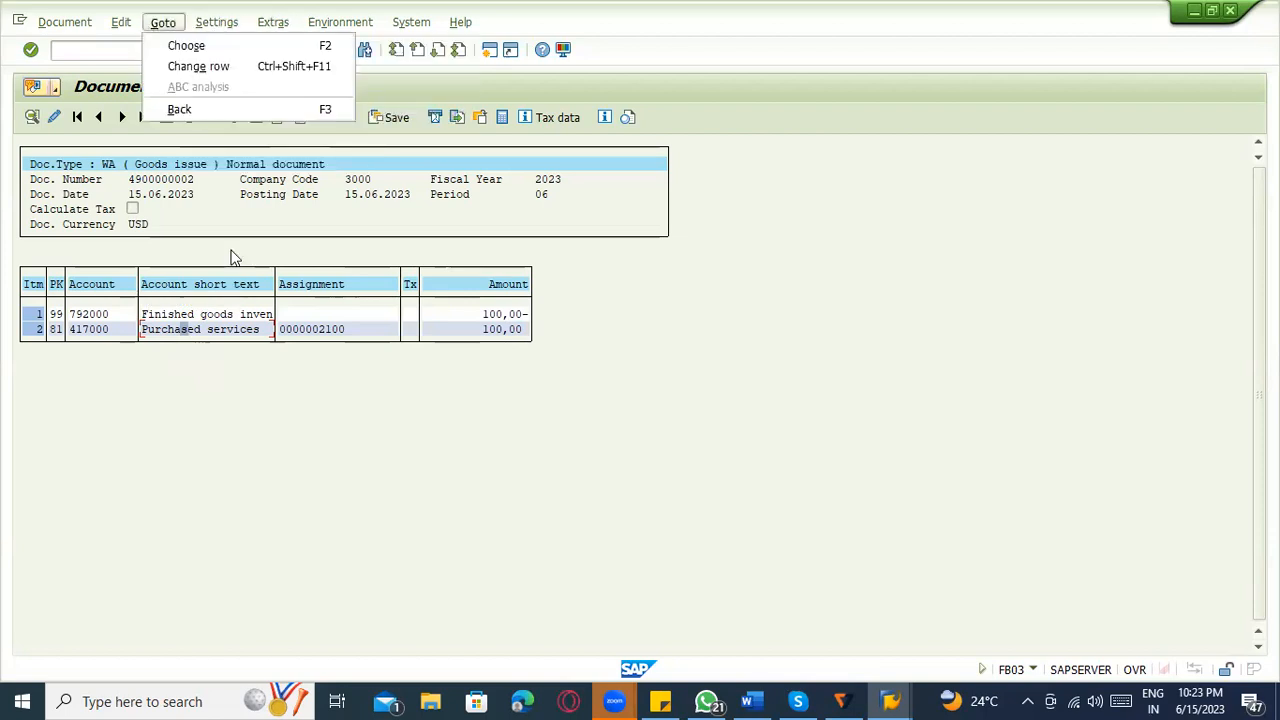
# Find the hidden Transaction field with the search term TRANS, add it as a column to the overview layout and apply the layout.
pyautogui.click(244, 328)
pyautogui.click(281, 117)
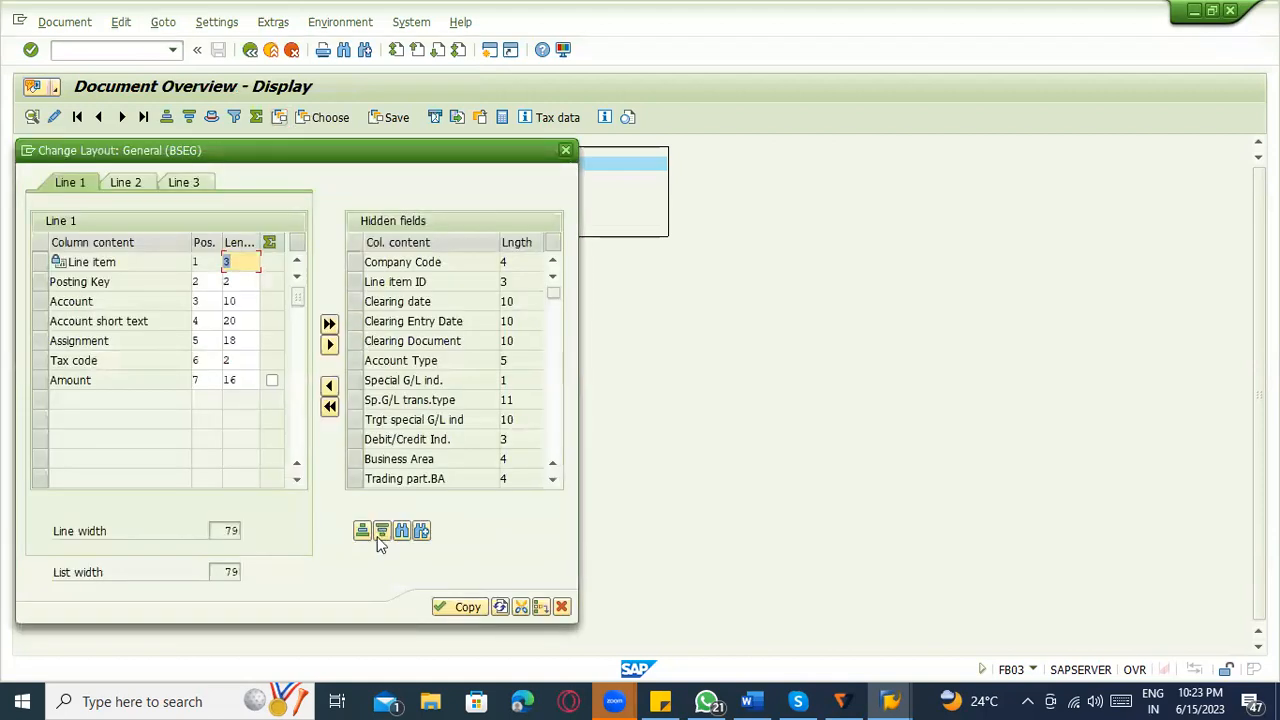
pyautogui.click(401, 531)
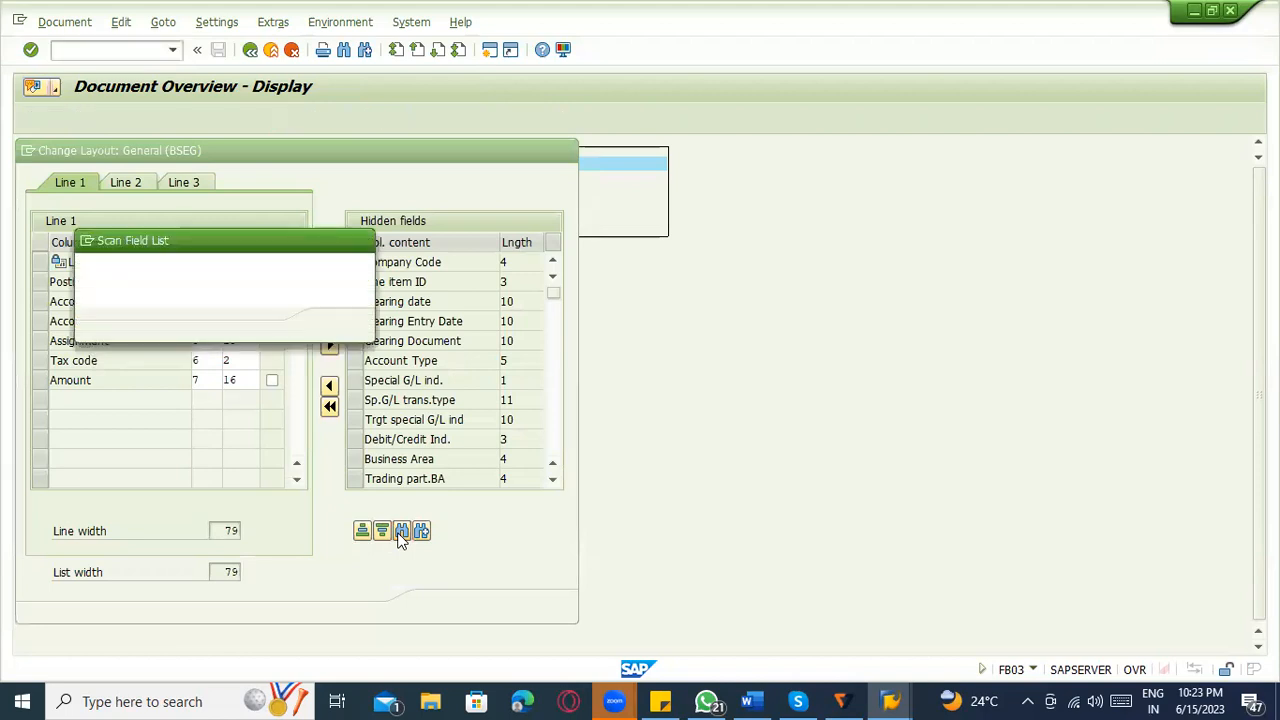
pyautogui.write('TT')
pyautogui.press('BackSpace')
pyautogui.write('RANS')
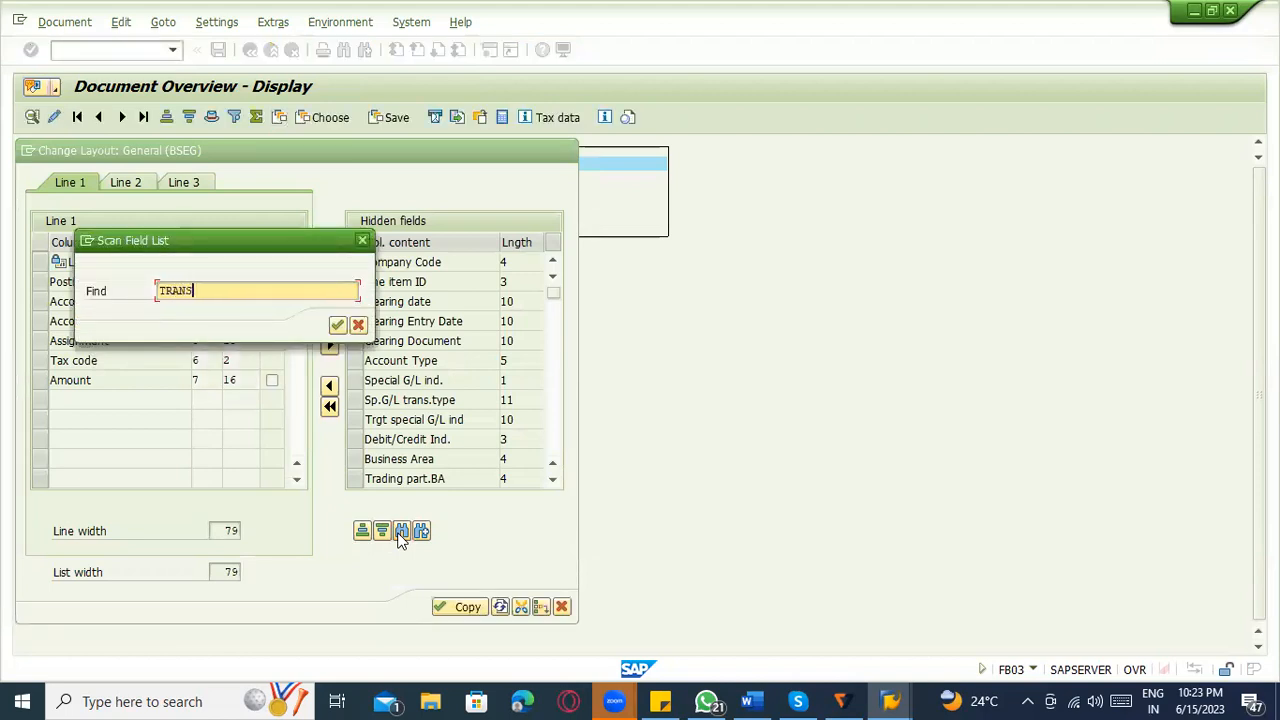
pyautogui.press('Return')
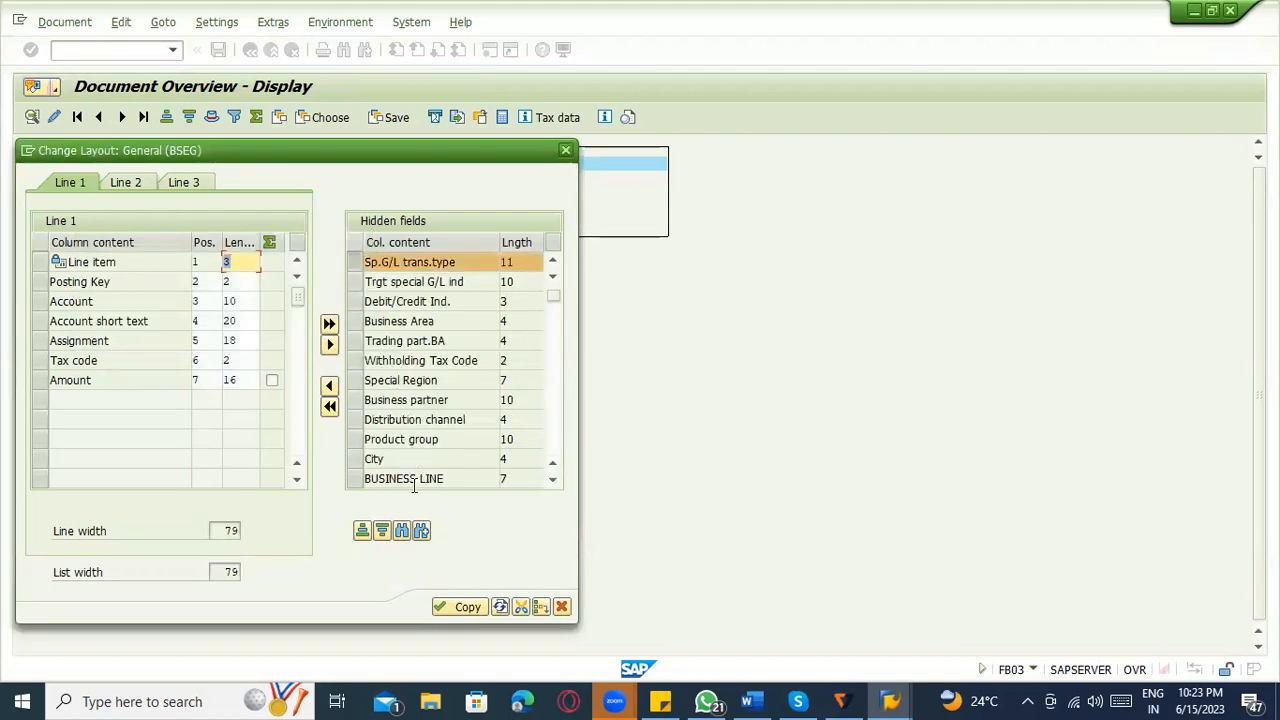
pyautogui.click(405, 531)
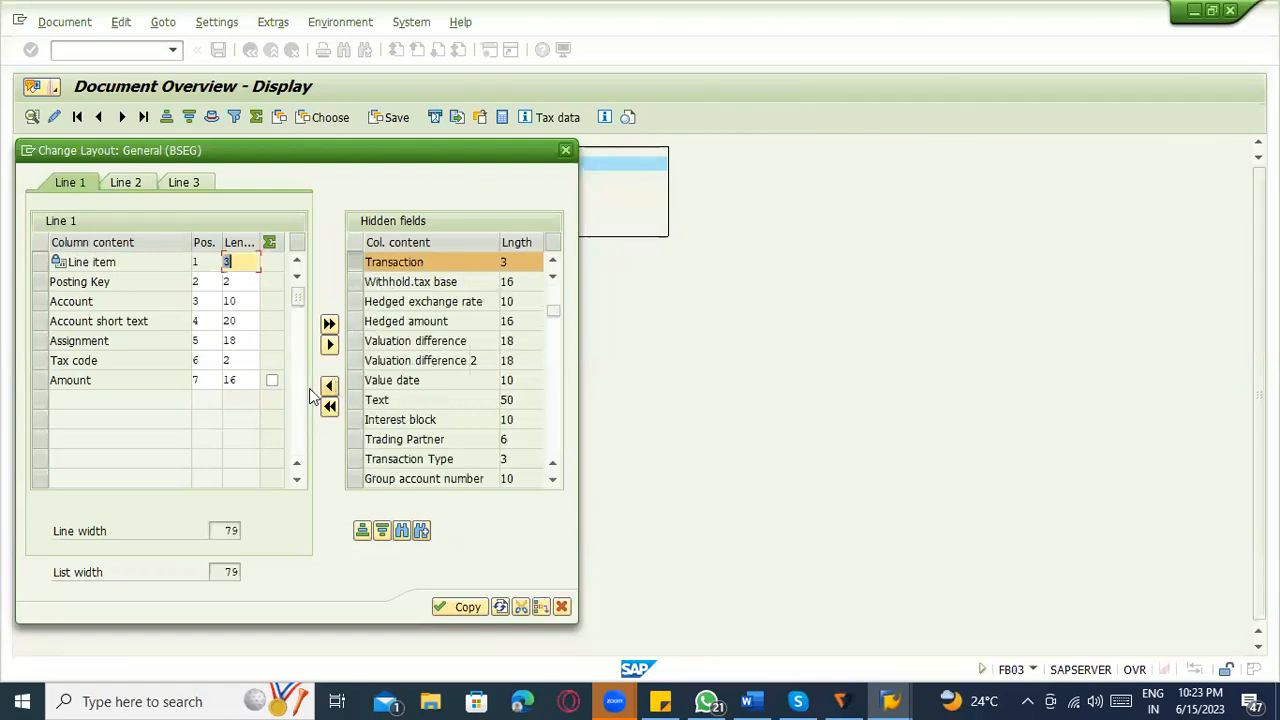
pyautogui.click(458, 607)
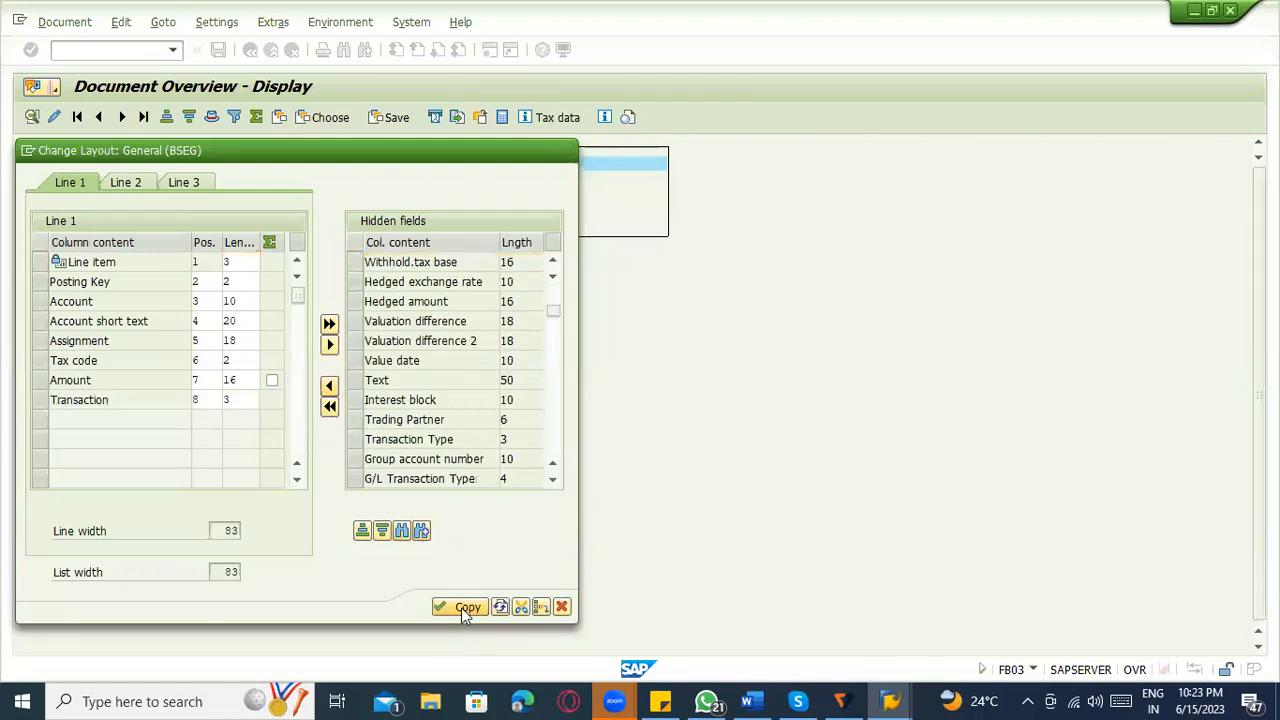
pyautogui.click(461, 607)
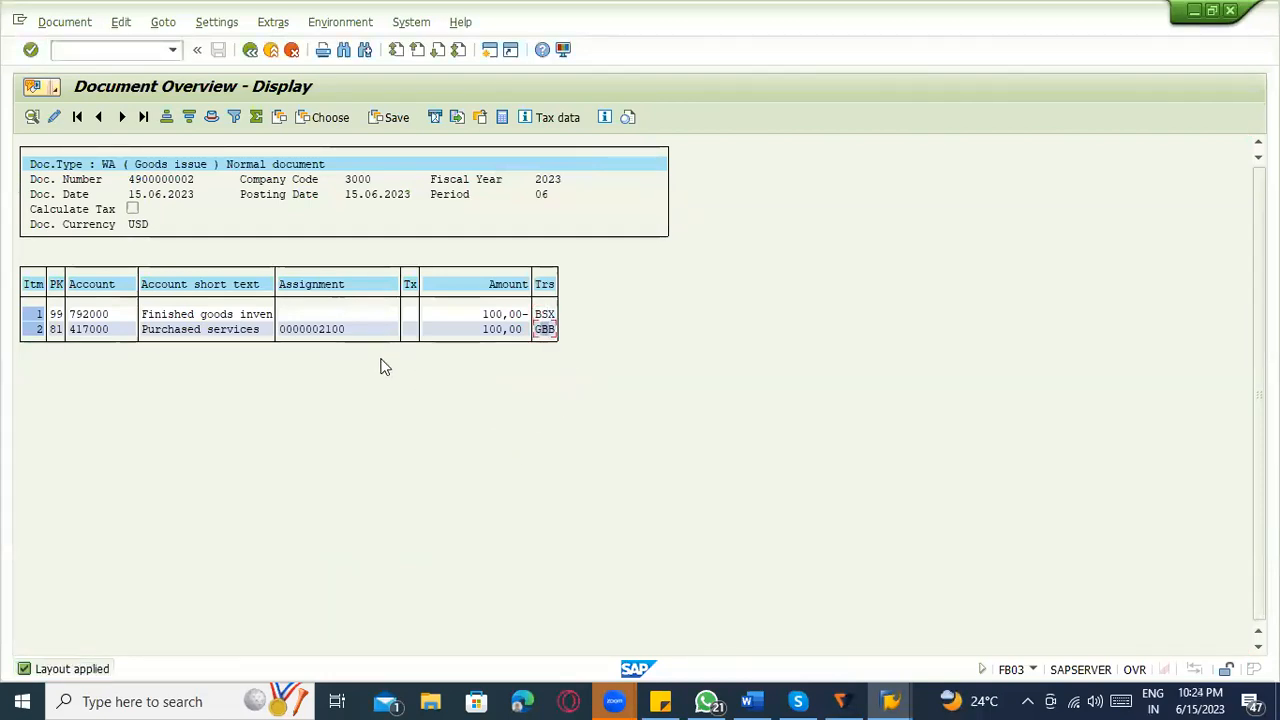
# Compare the Purchased services line's account and transaction key with the US01 VBR ZRM1 row in the OBYC session's GBB assignments.
pyautogui.click(100, 330)
pyautogui.hotkey('alt', 'Tab')
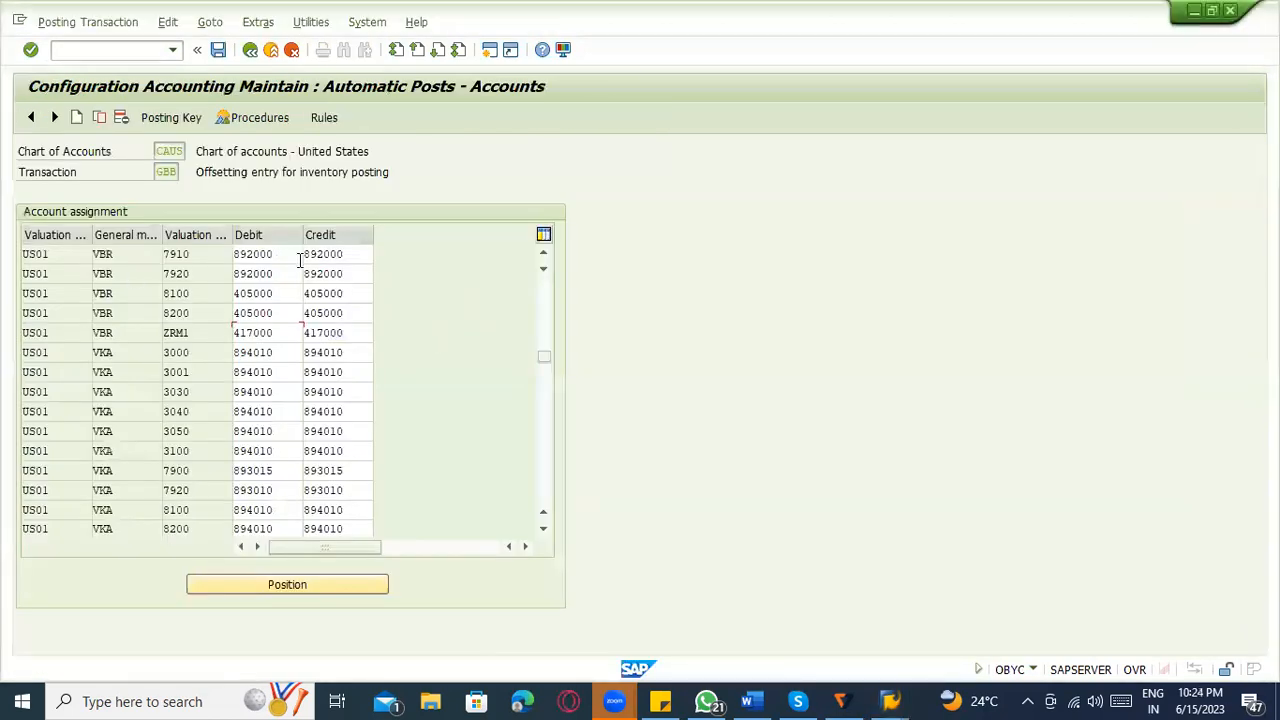
pyautogui.click(302, 330)
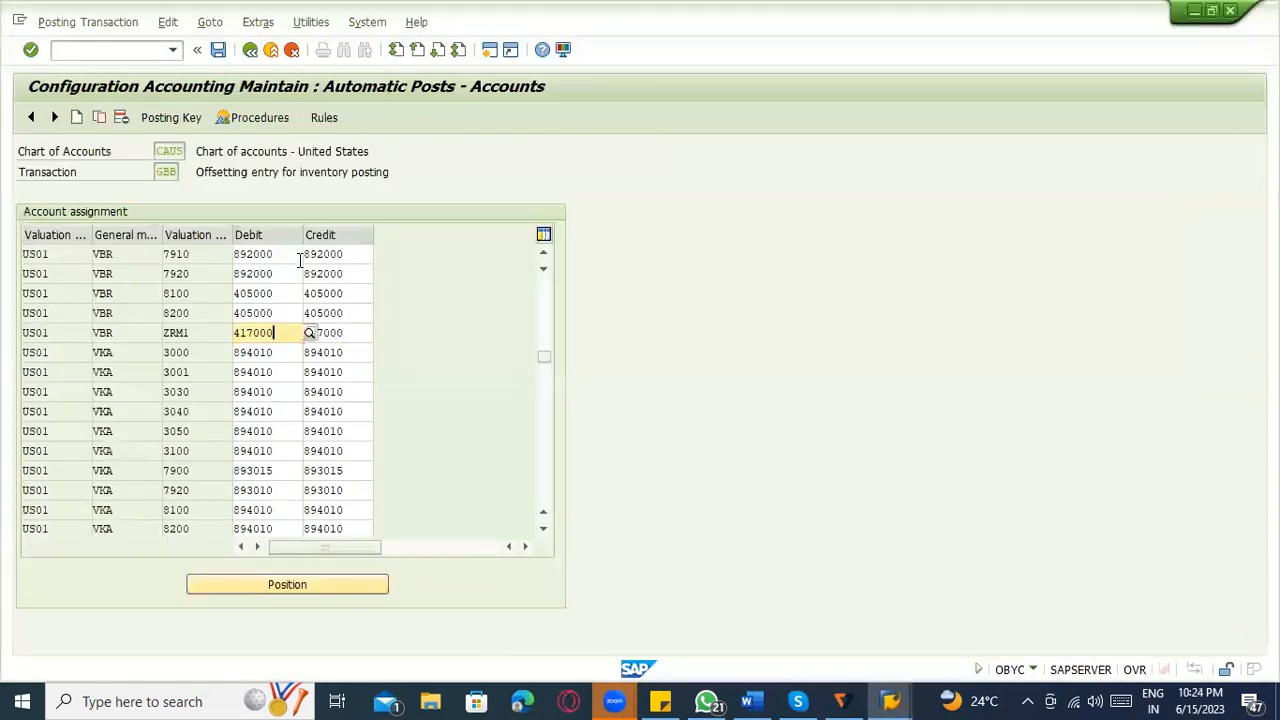
pyautogui.hotkey('alt', 'Tab')
pyautogui.hotkey('alt', 'Tab')
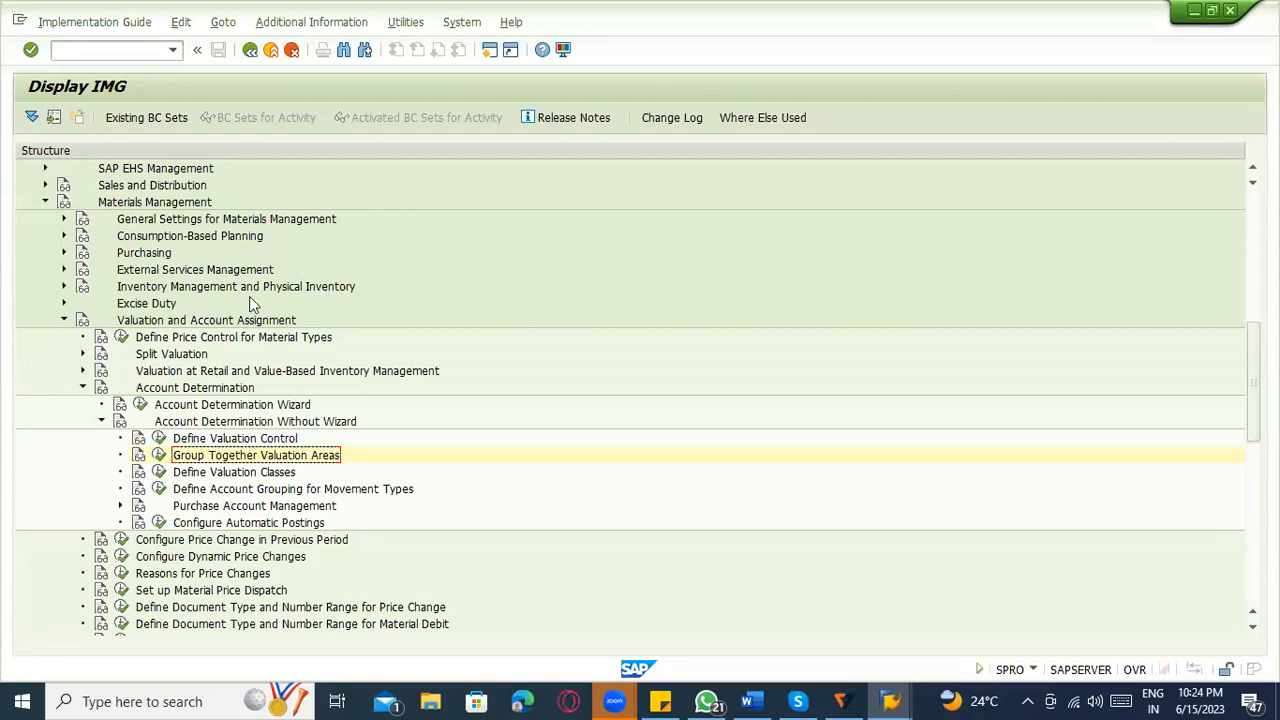
# Switch to the Word notes and review the account determination outline and the Integration list.
pyautogui.click(752, 701)
pyautogui.scroll(-1, 641, 527)
pyautogui.scroll(20, 641, 527)
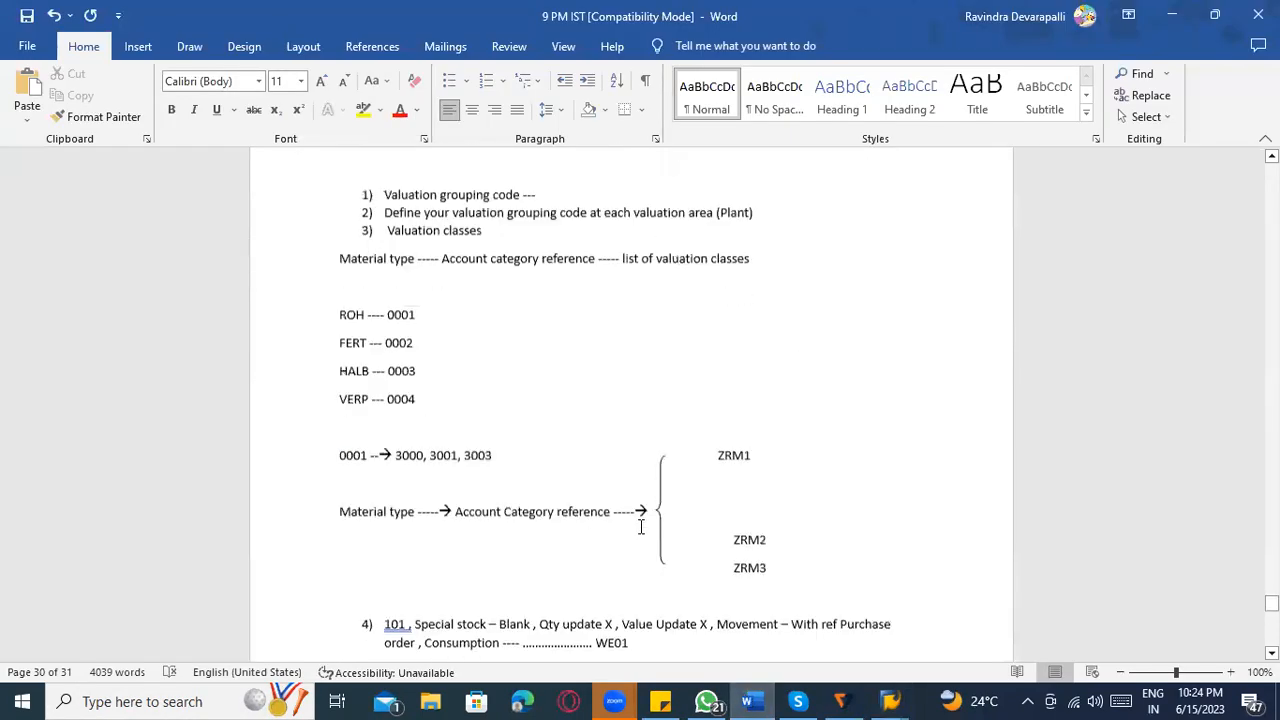
pyautogui.scroll(20, 629, 536)
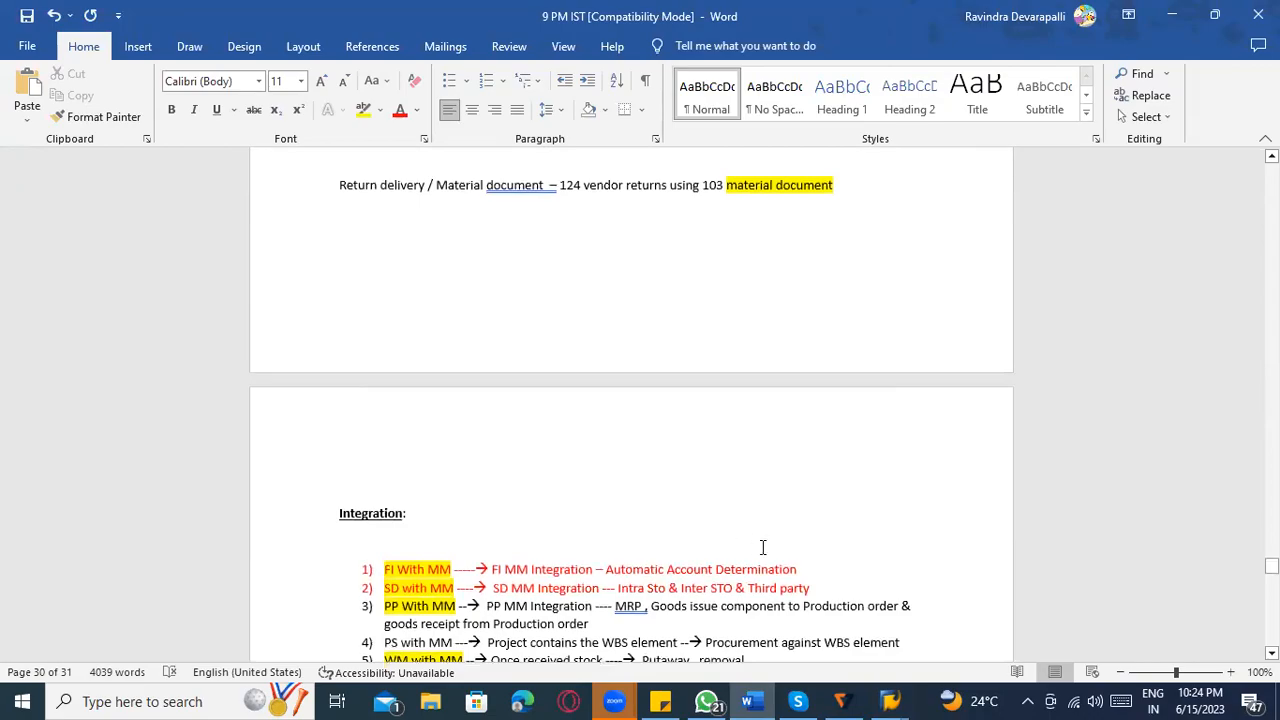
# Return to the OBYC session, leave the transaction and open the SAP Reference IMG through SPRO.
pyautogui.hotkey('alt', 'Tab')
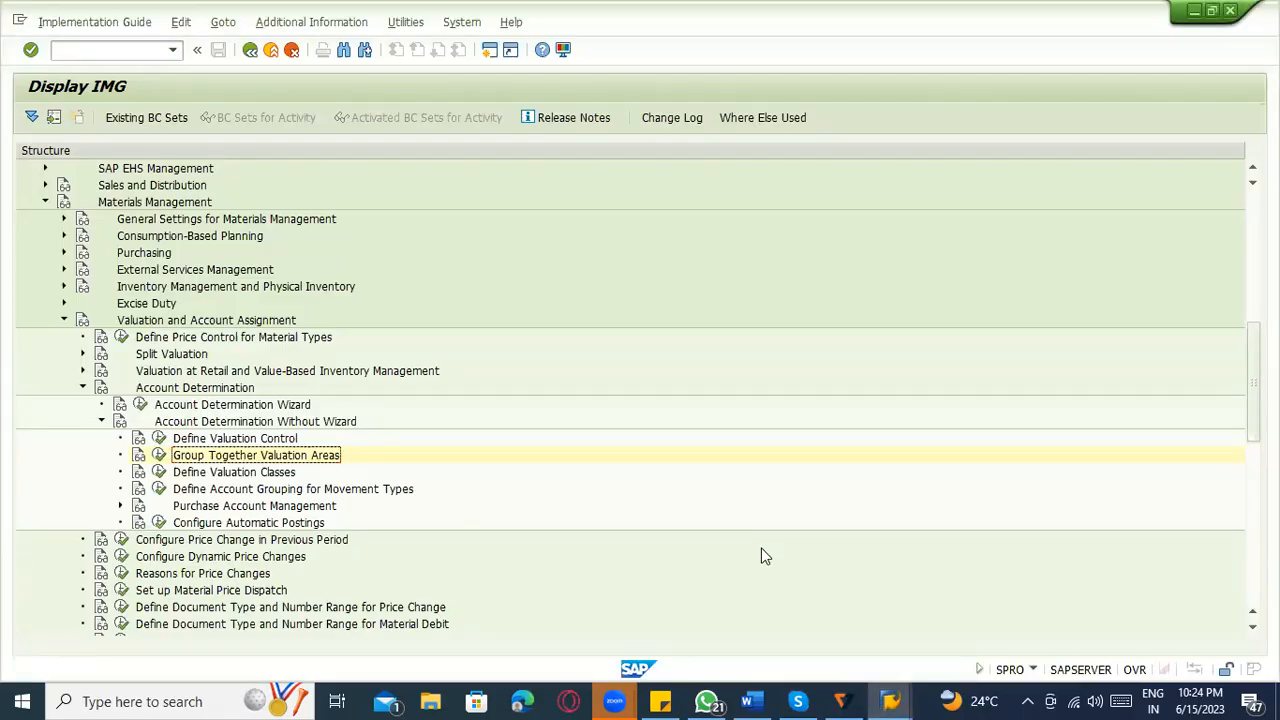
pyautogui.hotkey('alt', 'Tab')
pyautogui.hotkey('alt', 'Tab')
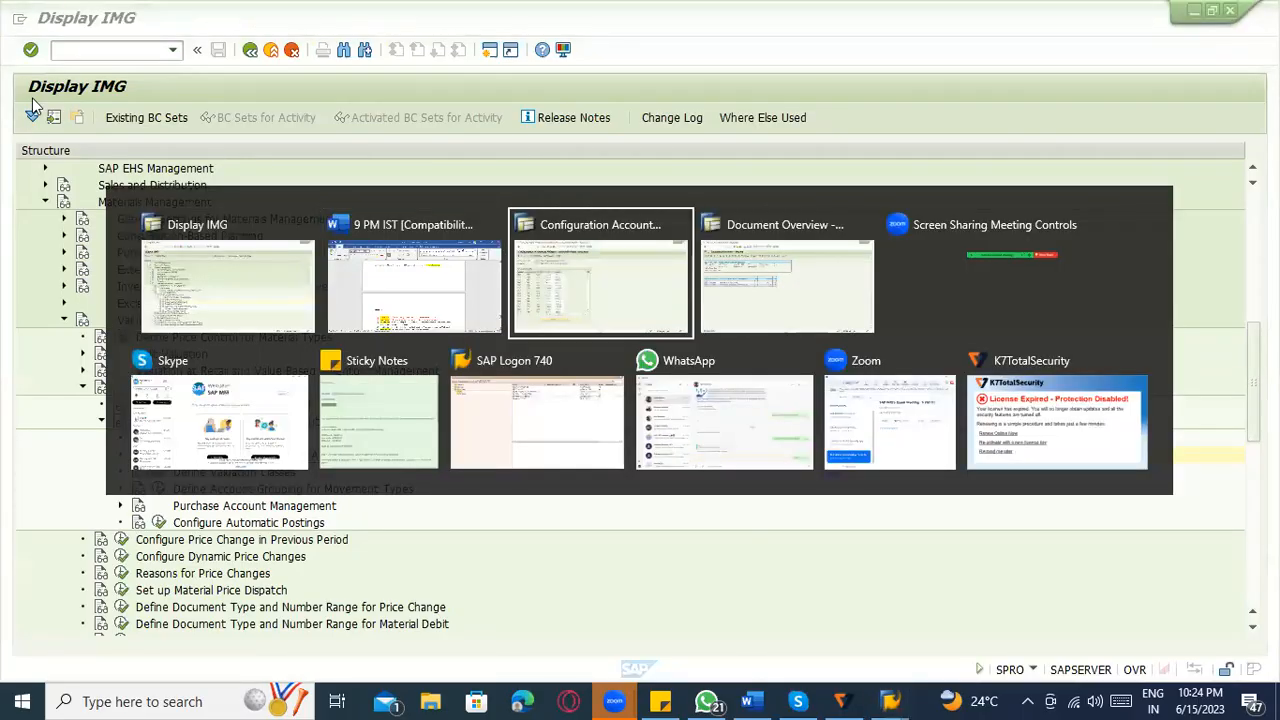
pyautogui.click(250, 52)
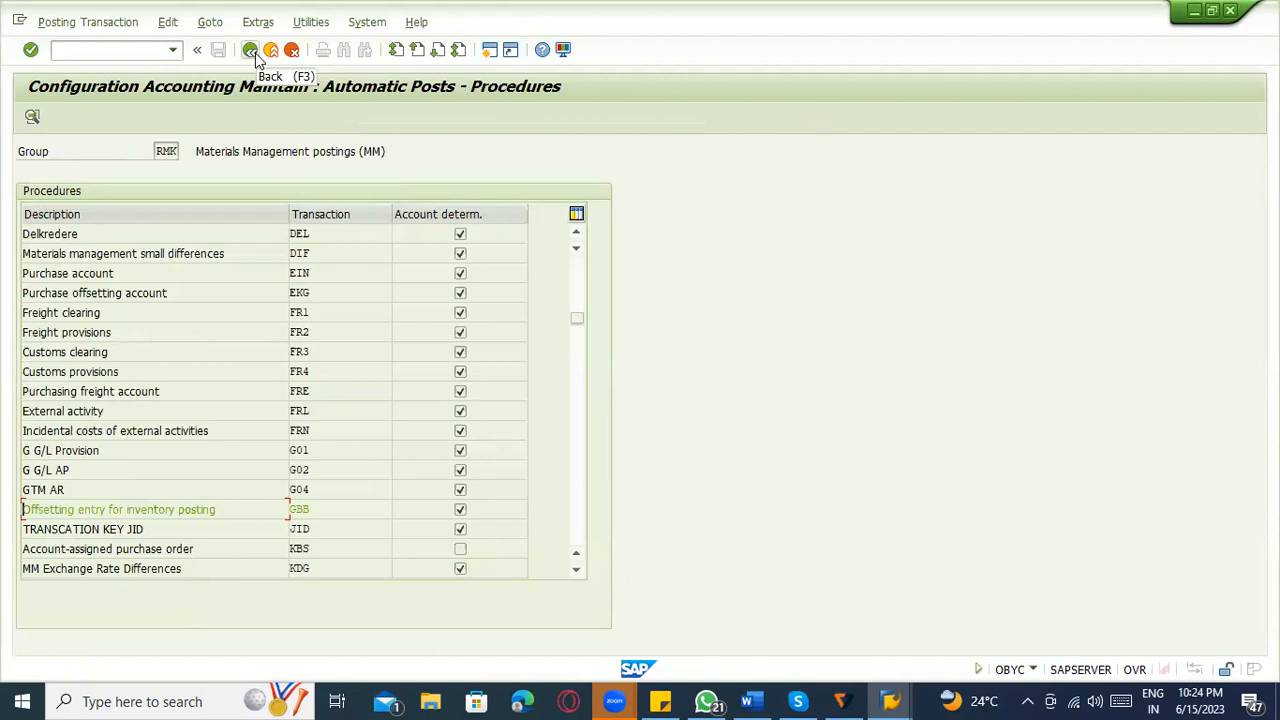
pyautogui.click(255, 56)
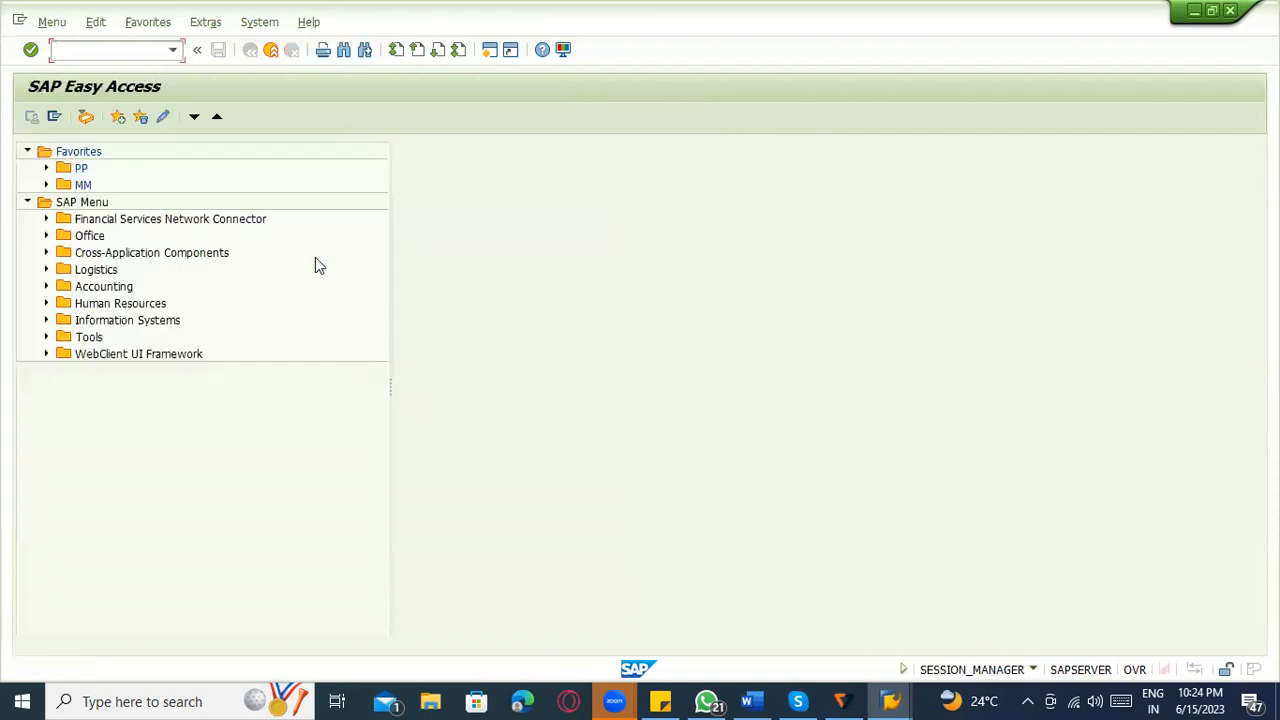
pyautogui.write('SPRO')
pyautogui.press('Return')
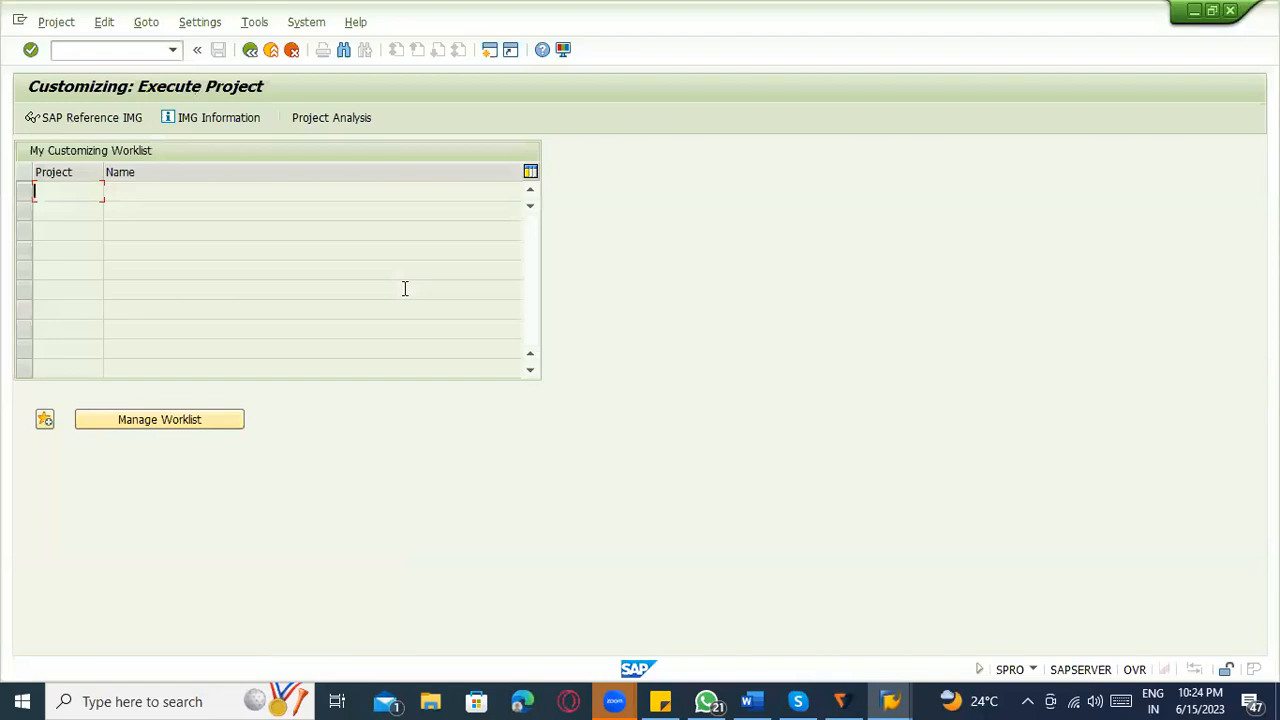
pyautogui.click(86, 117)
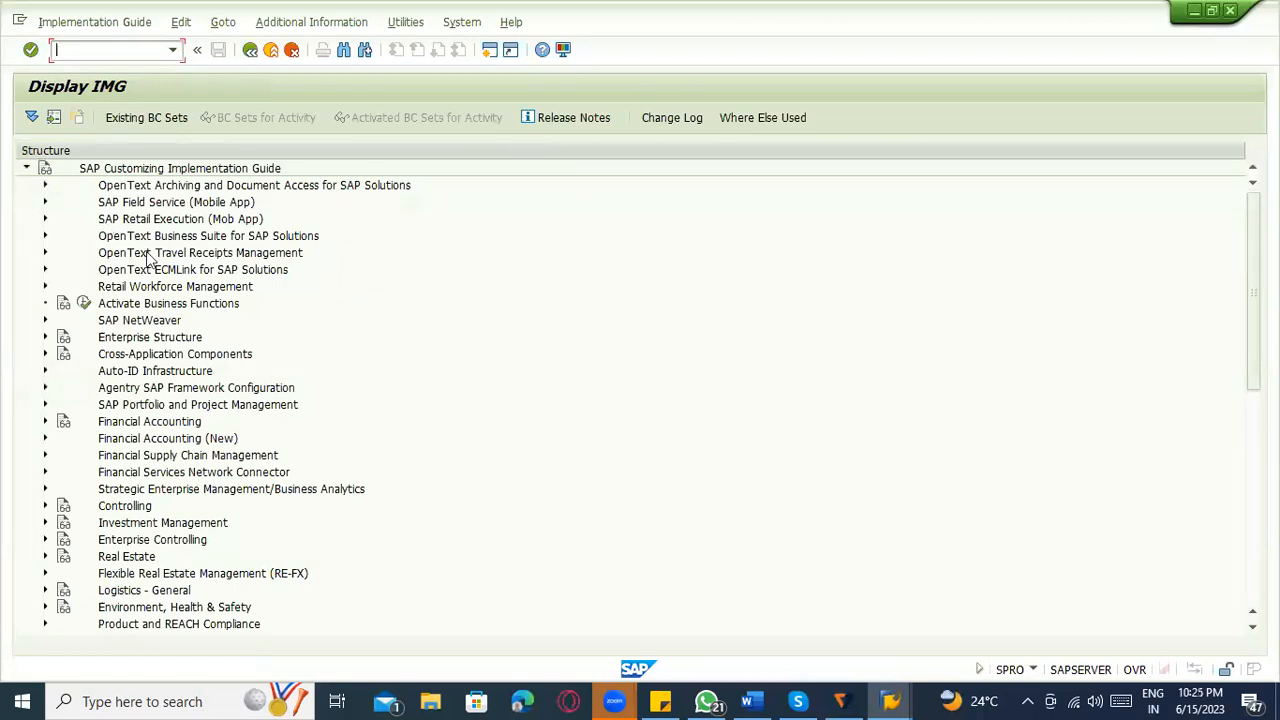
# Look through the top-level IMG nodes and start a search in the structure.
pyautogui.scroll(-5, 190, 362)
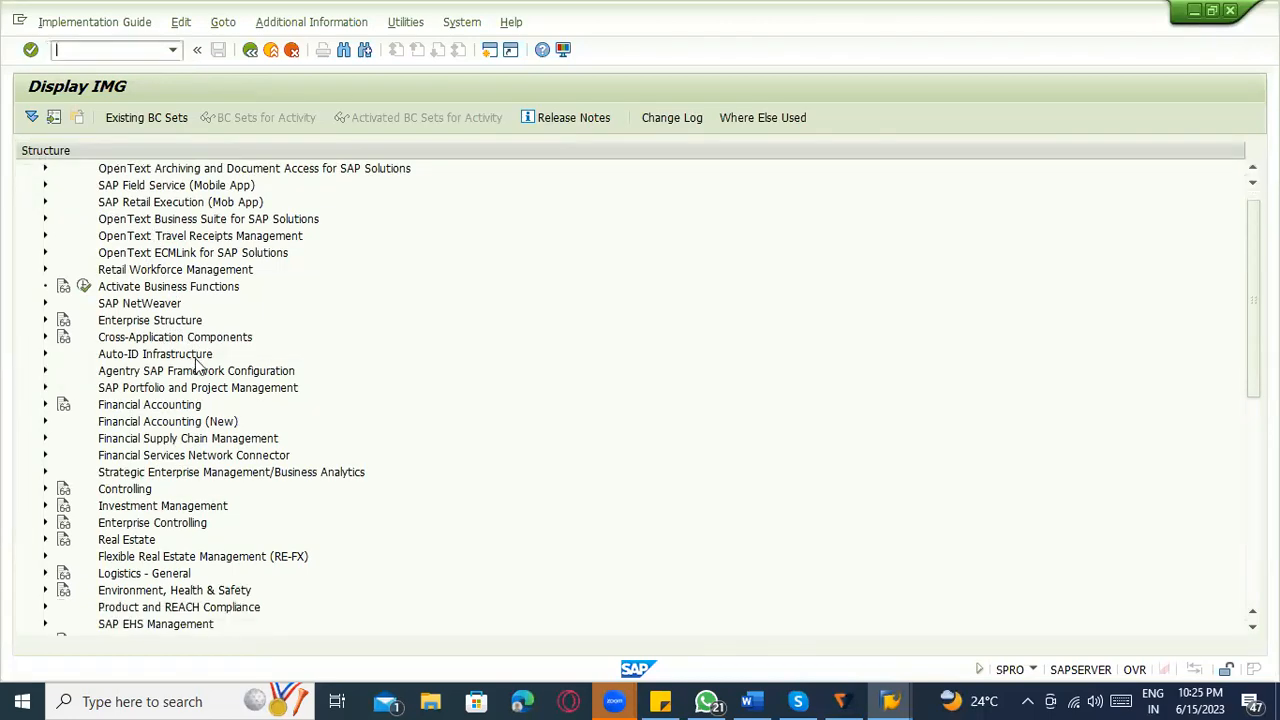
pyautogui.scroll(-4, 203, 365)
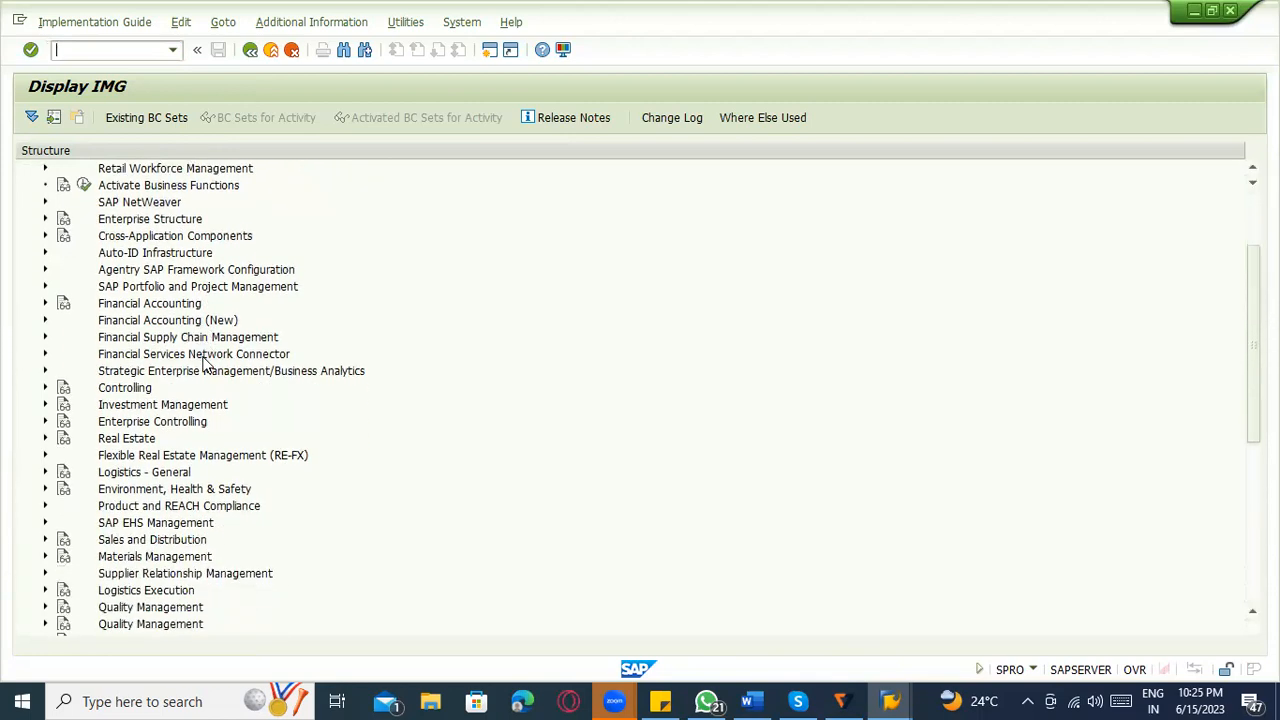
pyautogui.scroll(1, 212, 347)
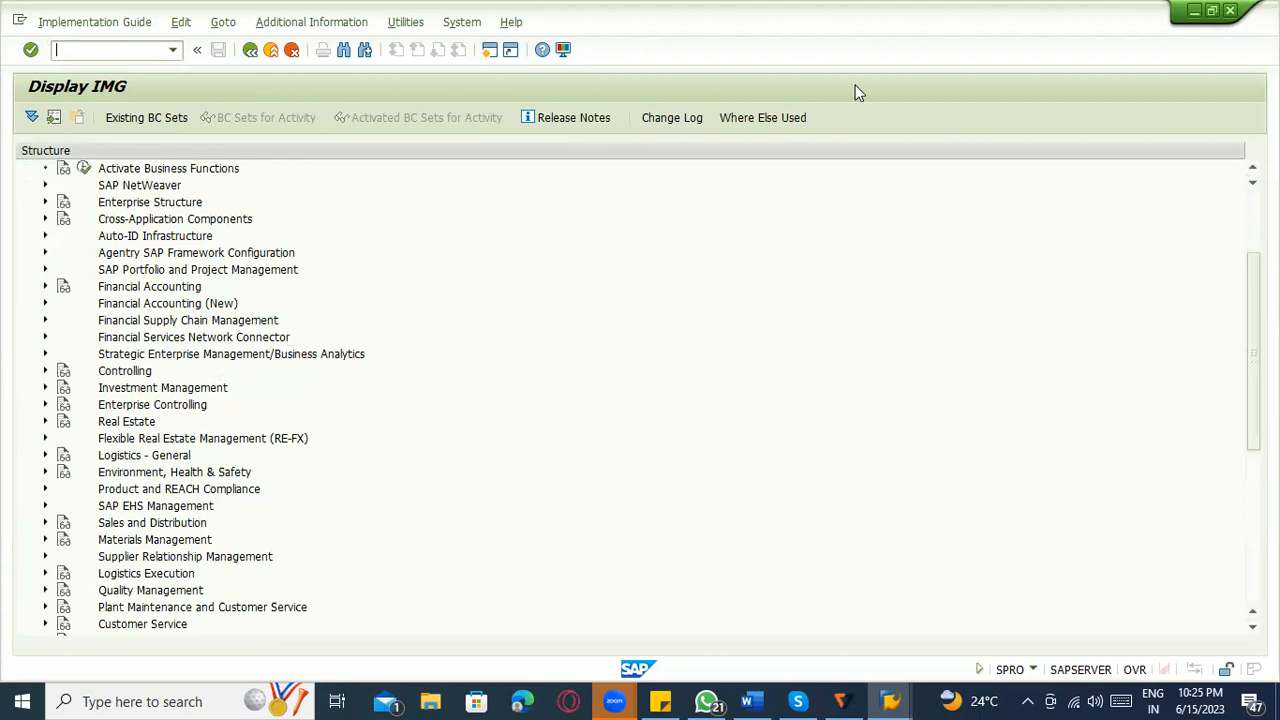
pyautogui.hotkey('ctrl', 'f')
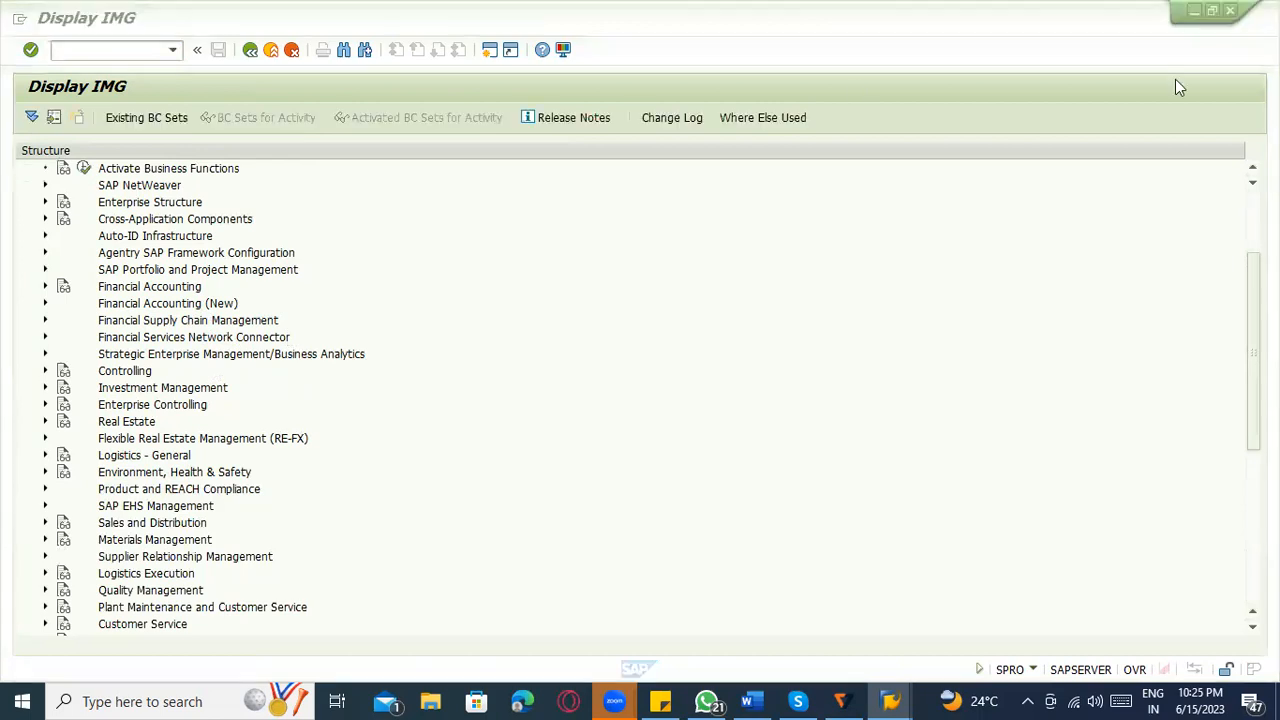